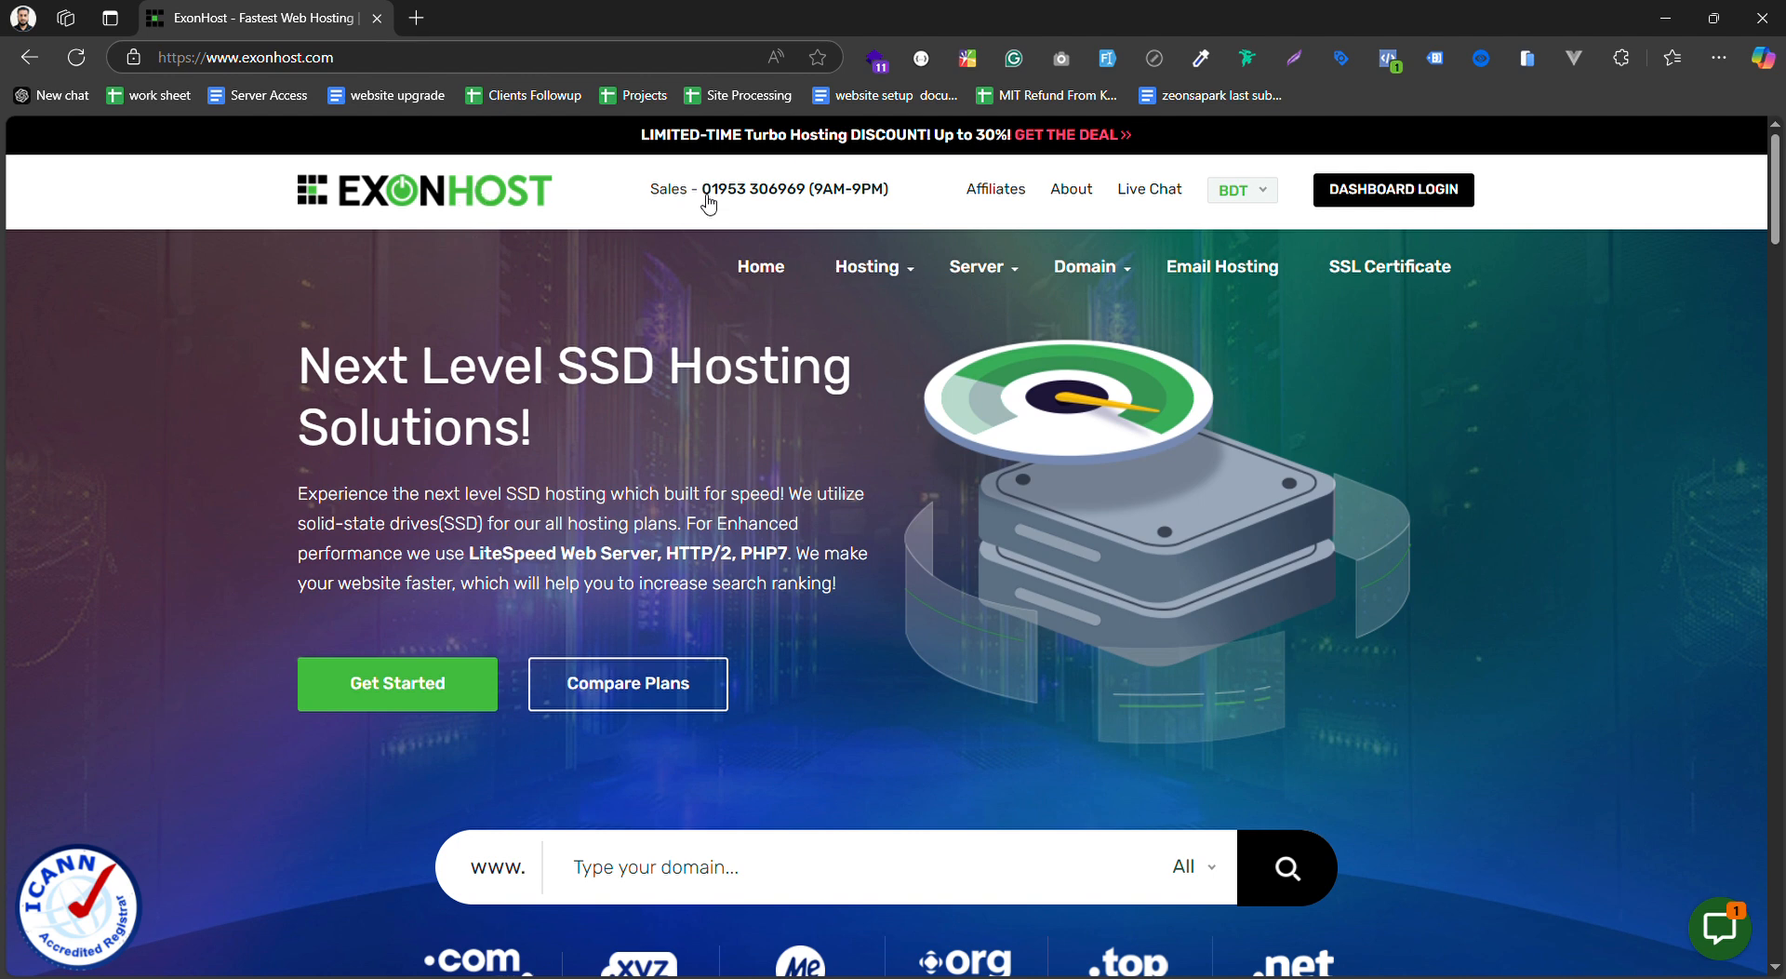
Sign in to the ExonHost client dashboard with the prefilled credentials, completing the "I'm not a robot" check
mouse_move(1144, 263)
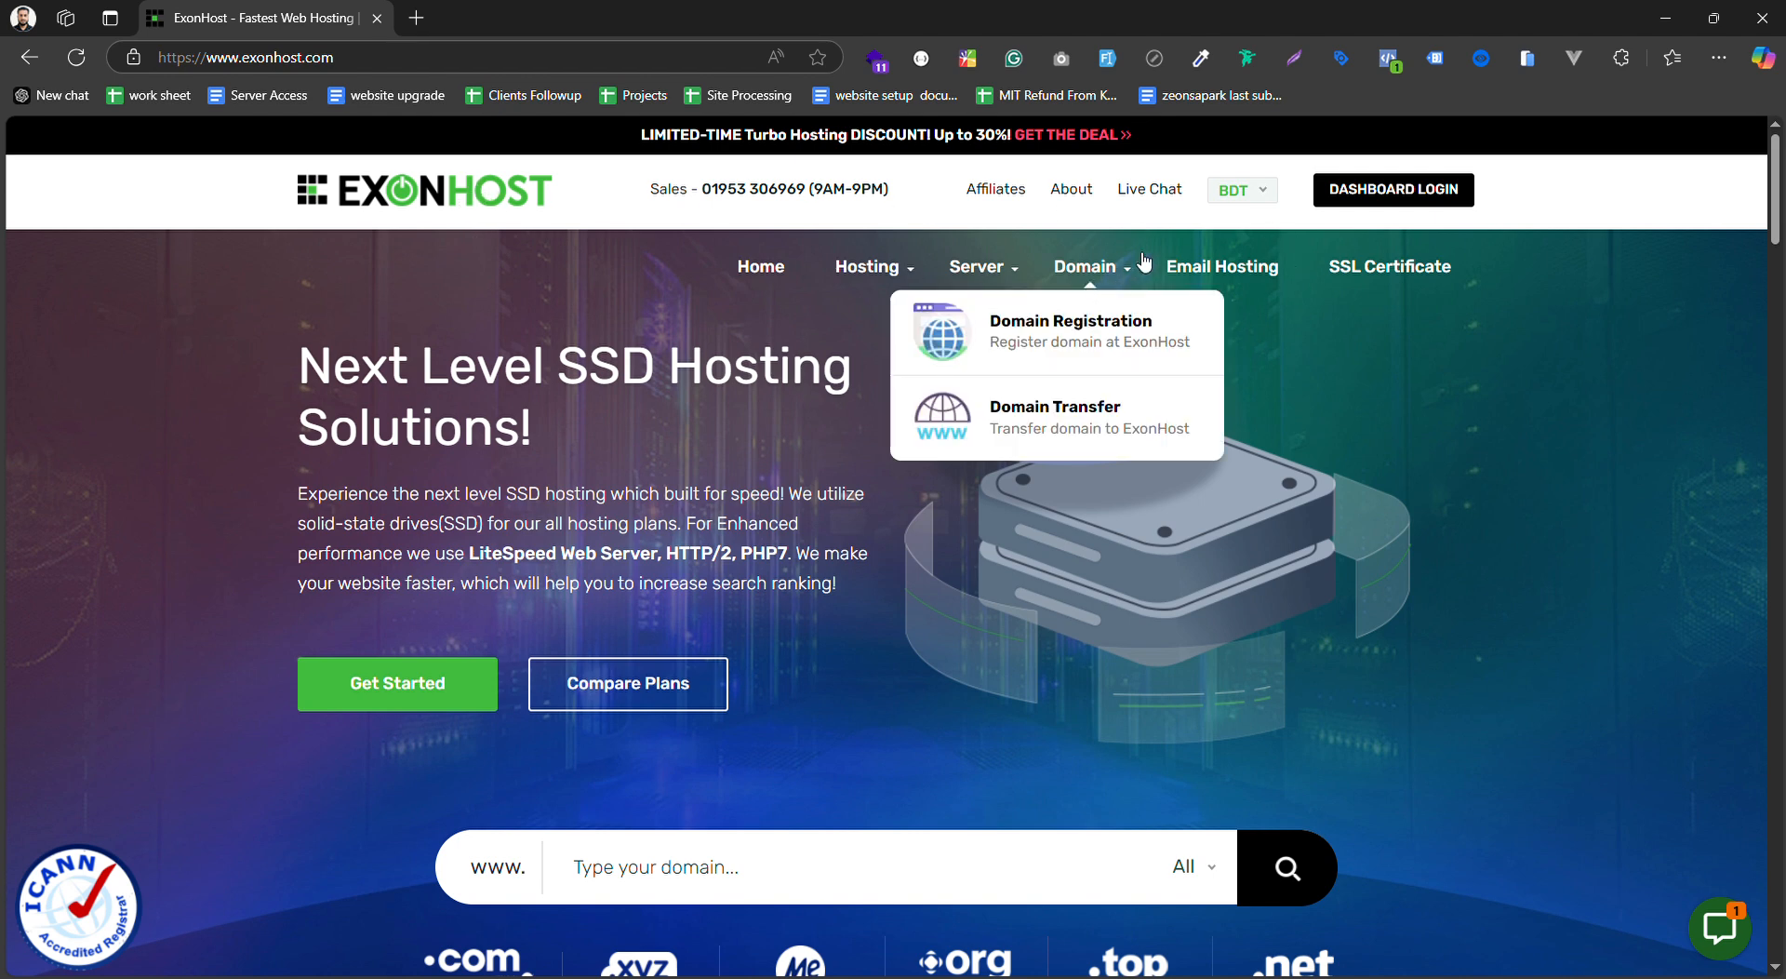
click(1393, 190)
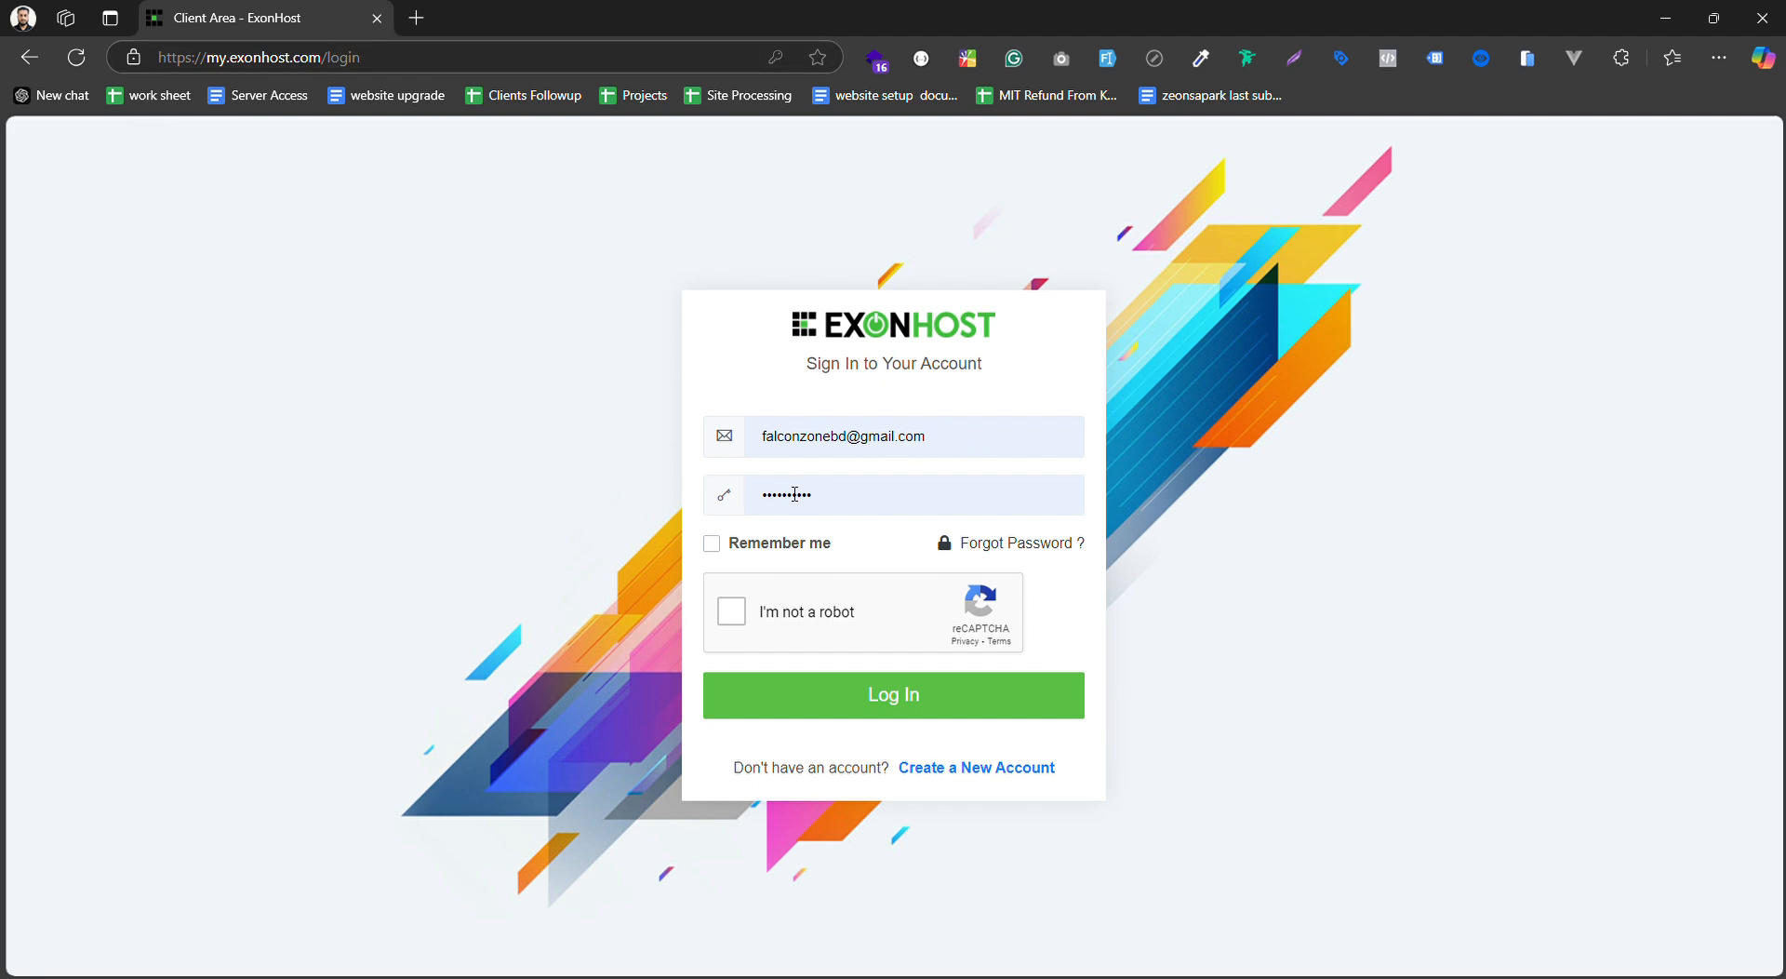
click(732, 611)
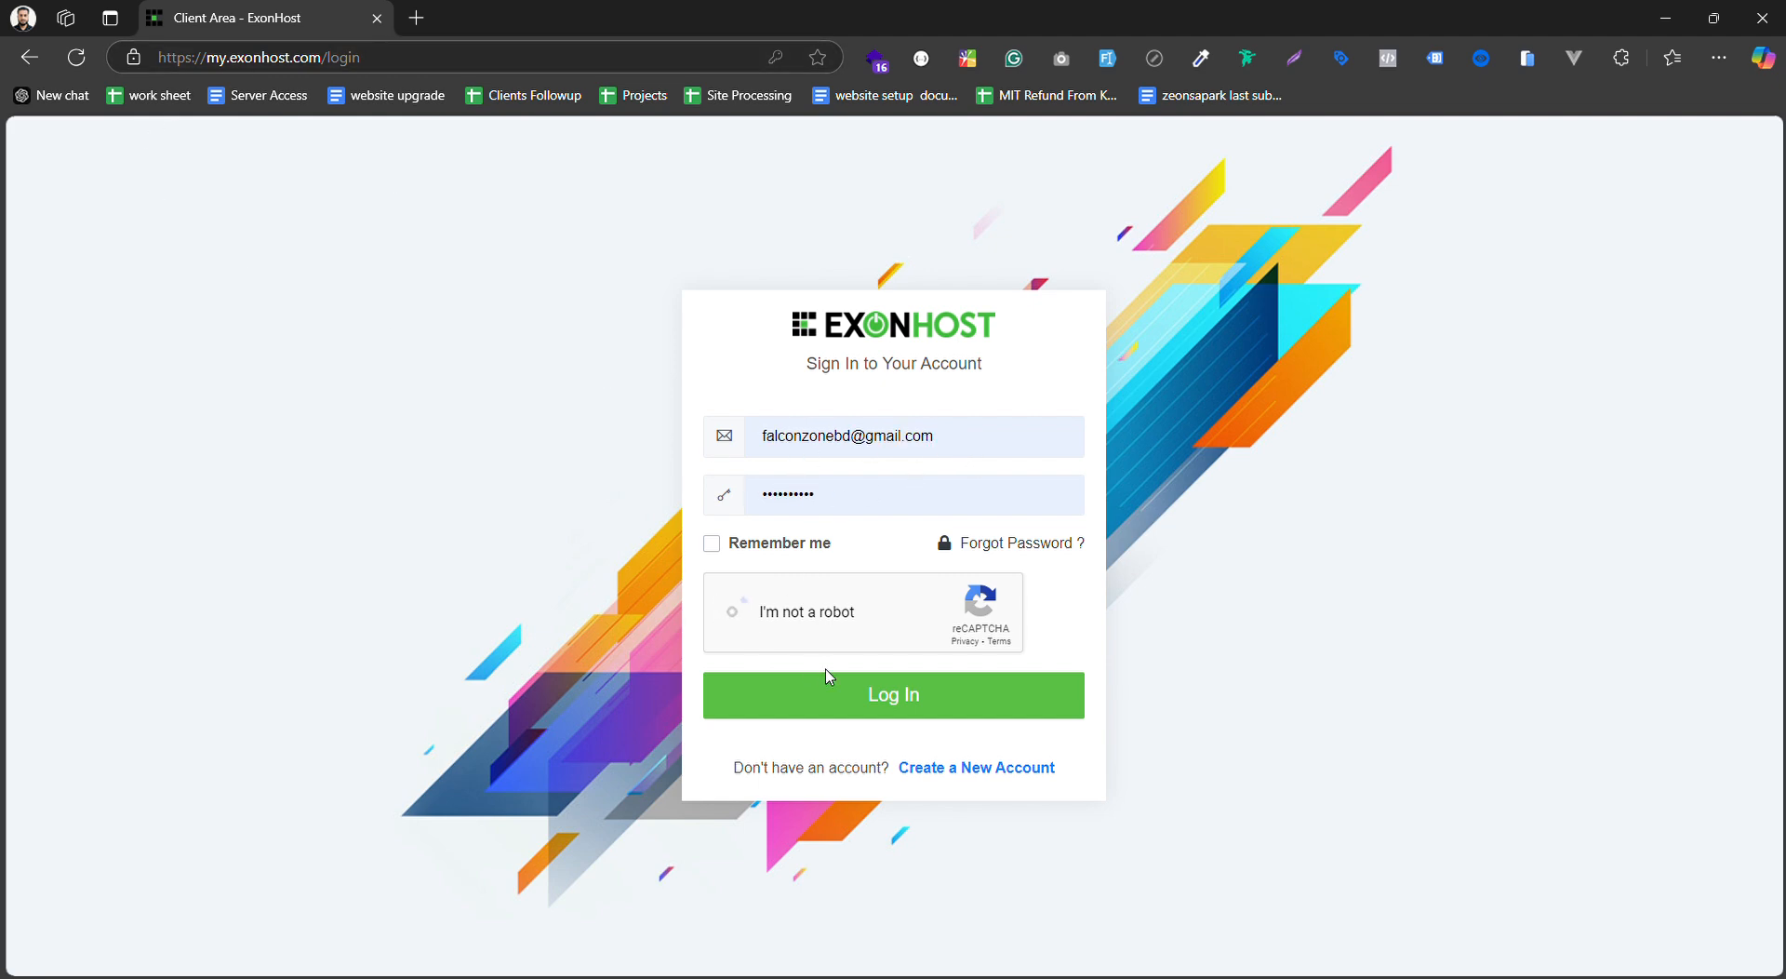
click(949, 729)
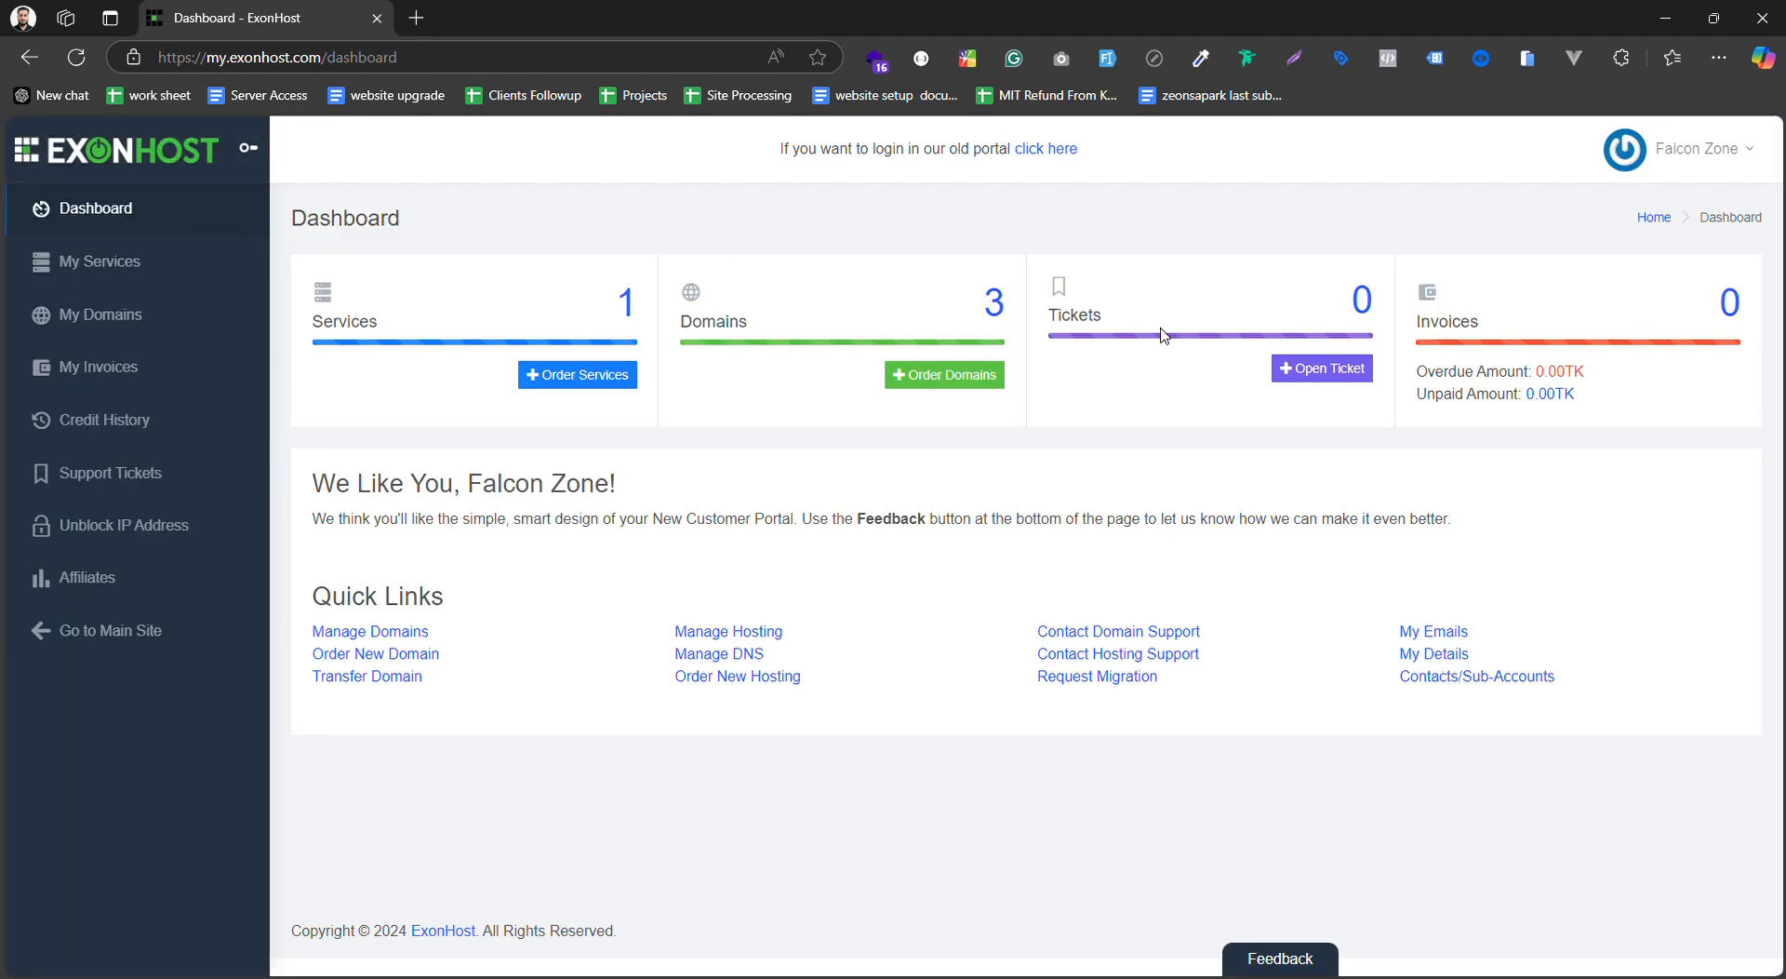
Open the services list and log in directly to cPanel for the Turbo Plus hosting service
click(627, 304)
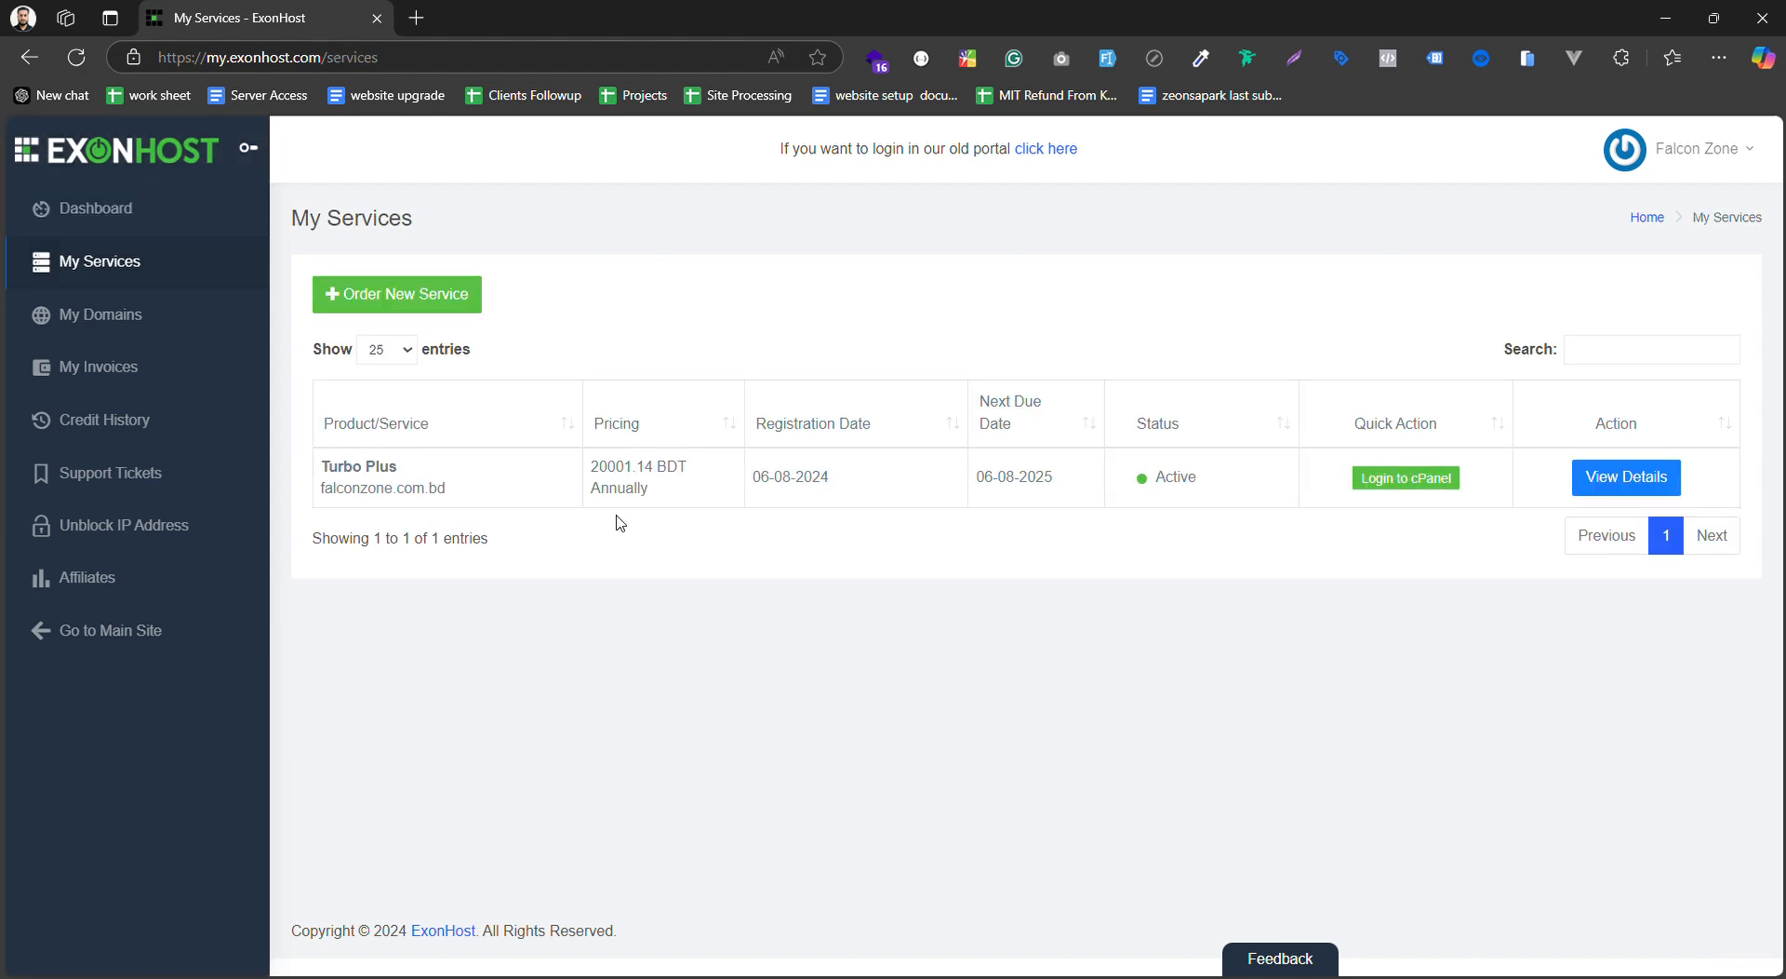
click(1406, 480)
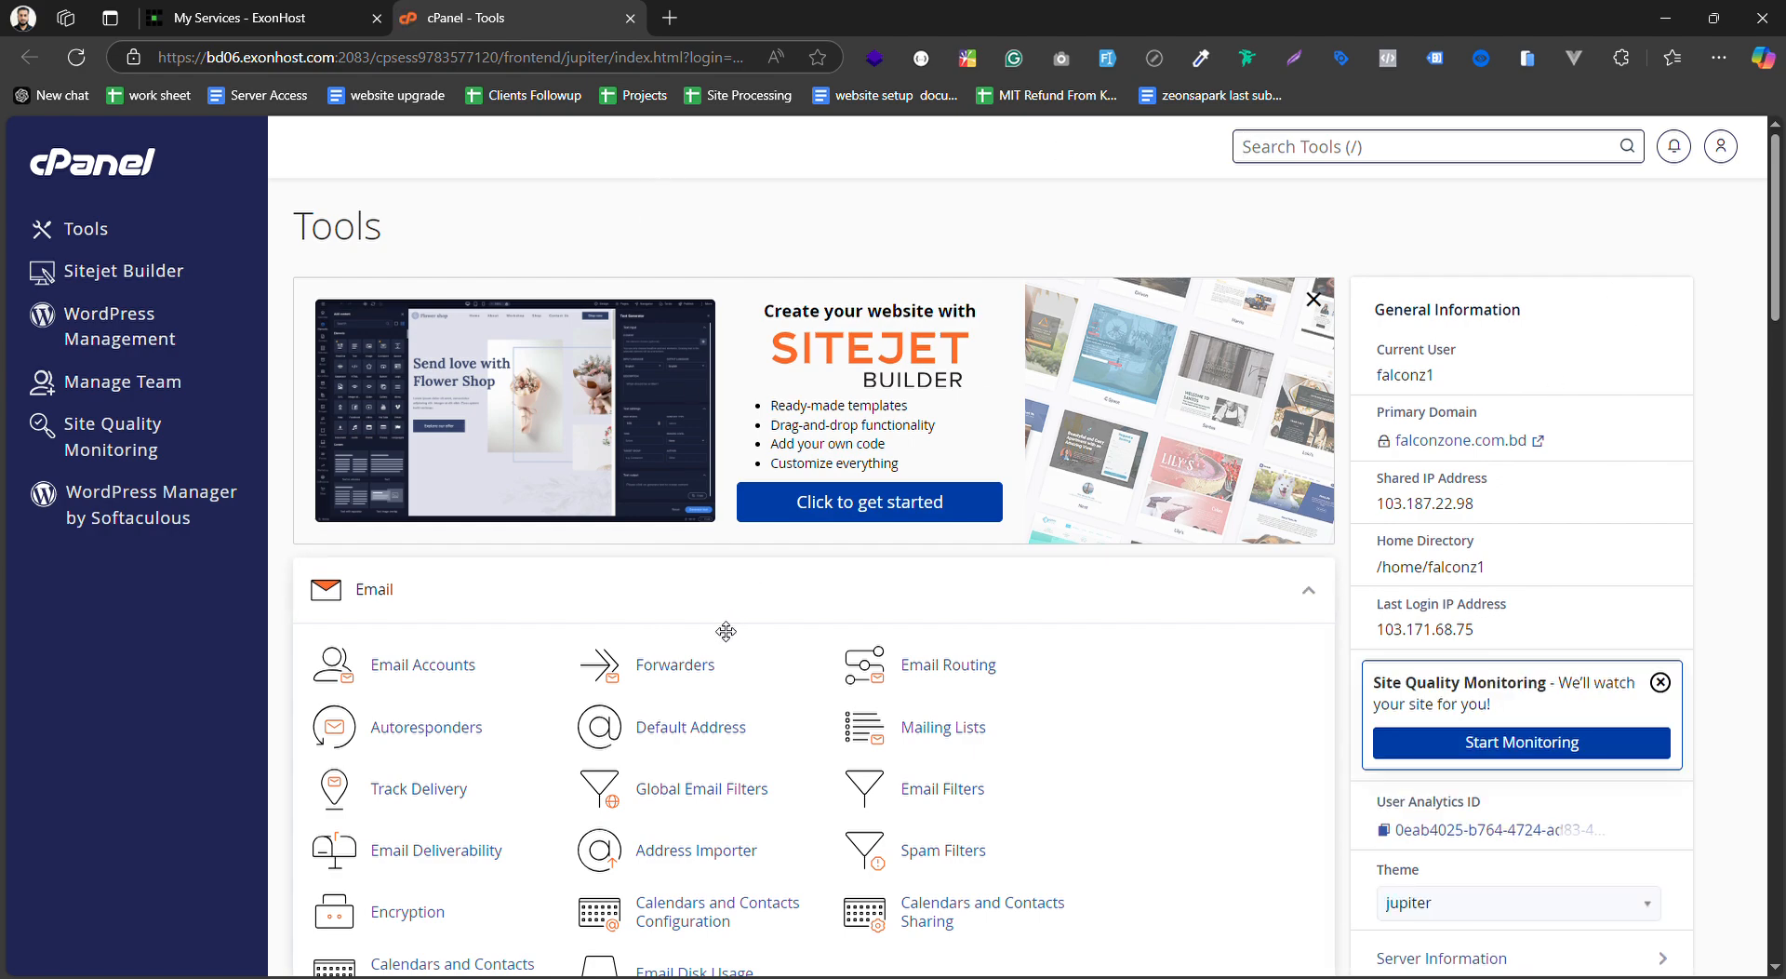
scroll(651, 466, down, 4)
scroll(651, 465, up, 4)
click(265, 20)
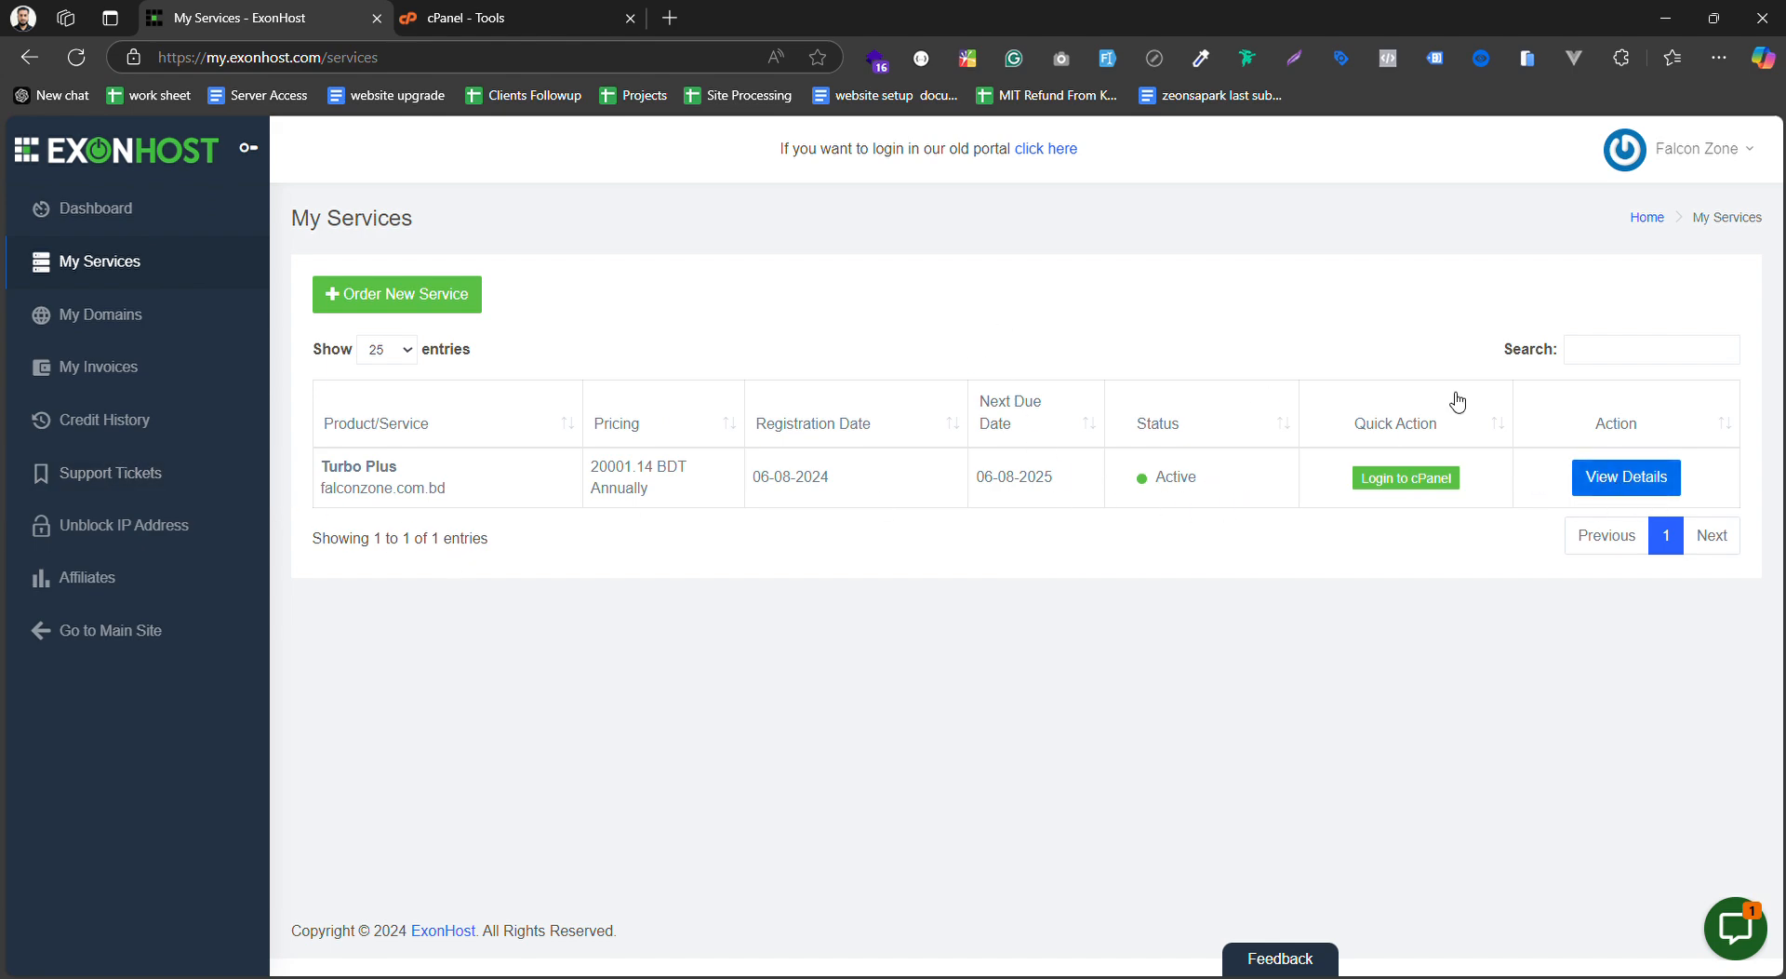
key(ctrl+Tab)
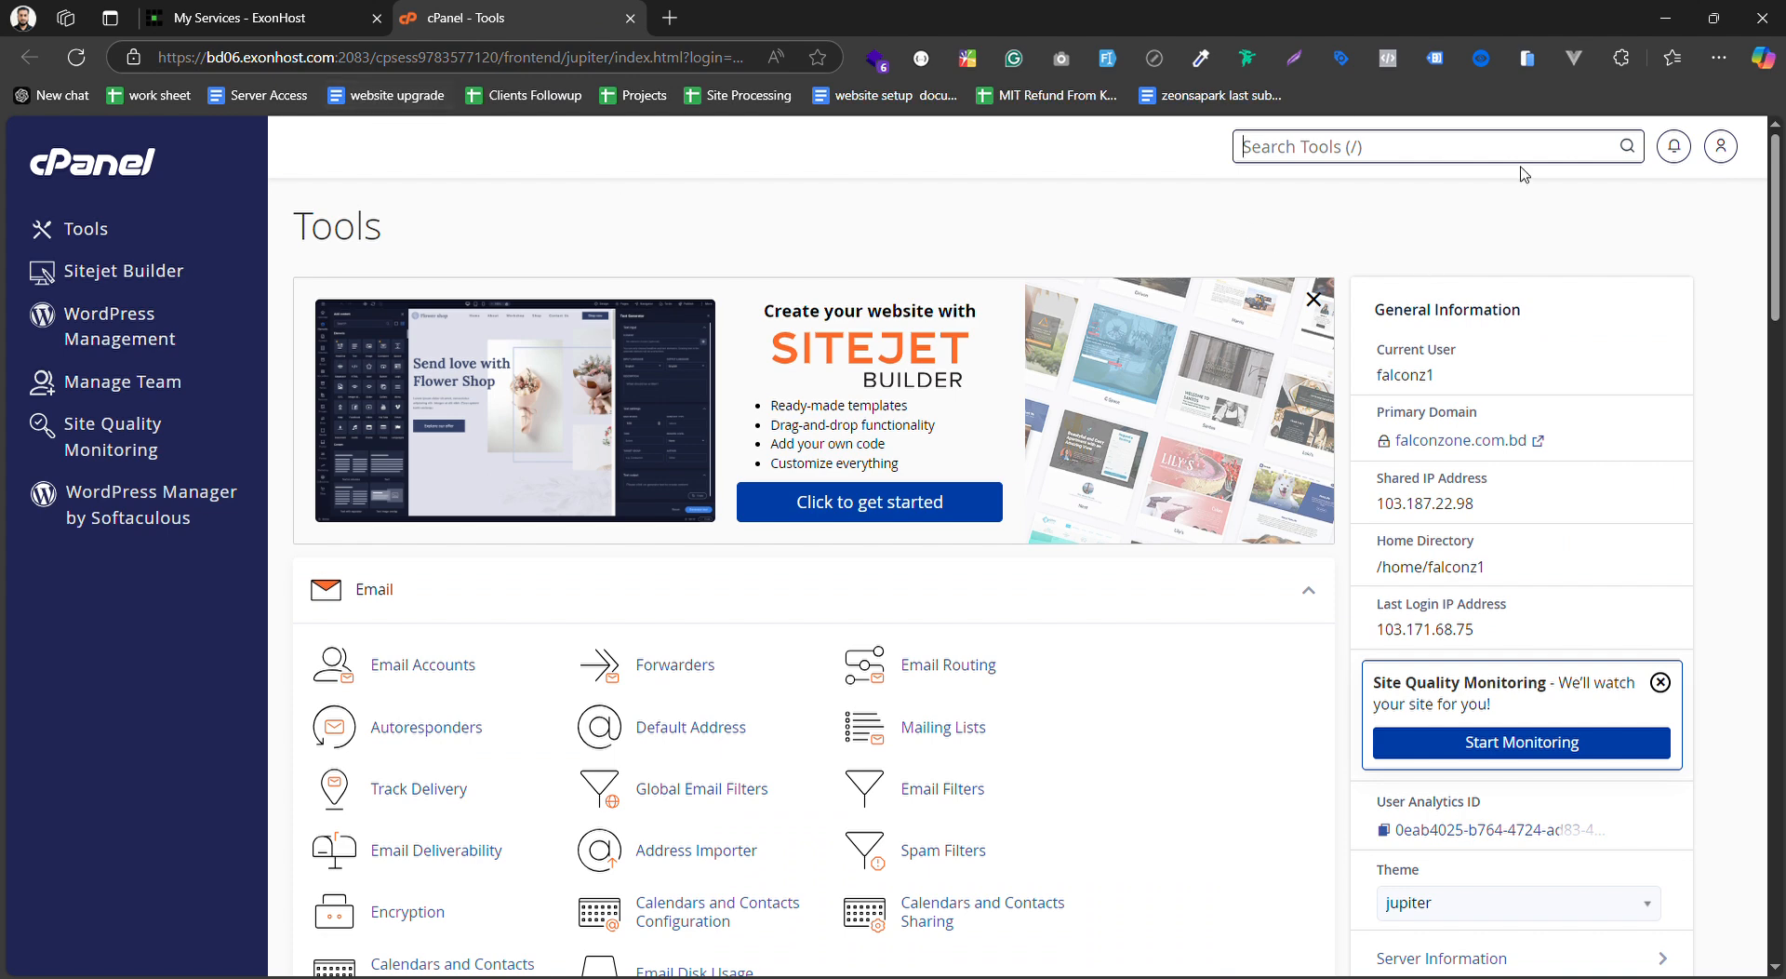
click(1721, 146)
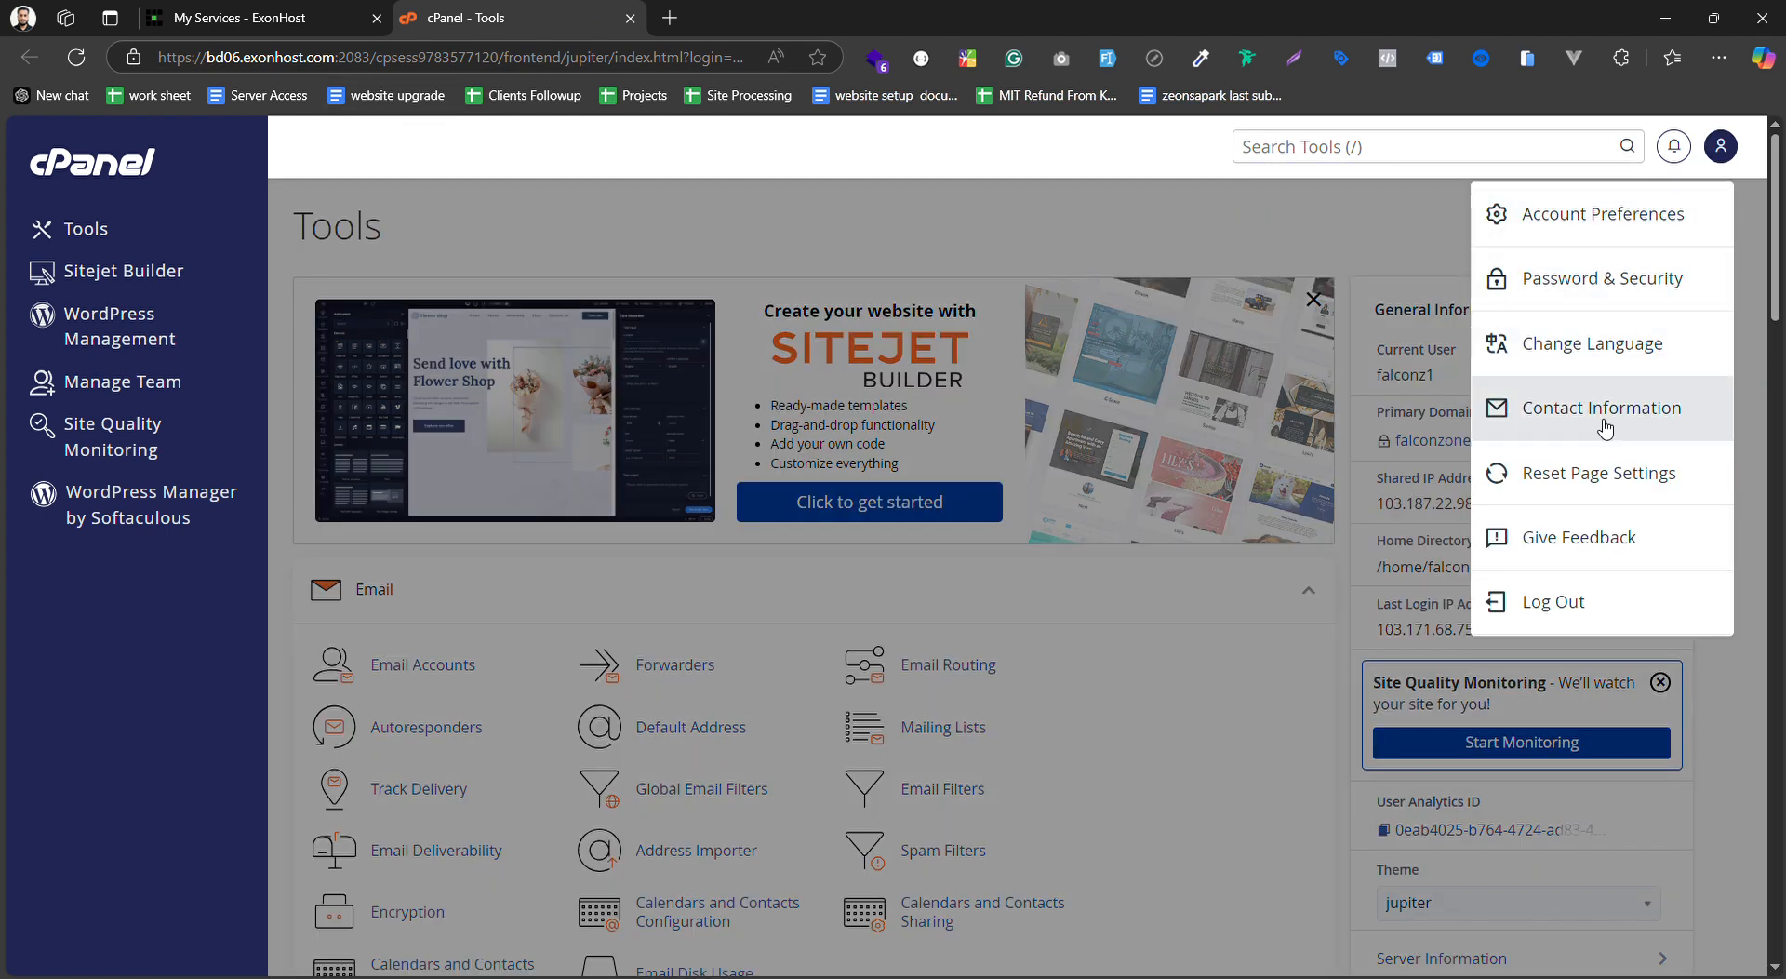
click(1551, 602)
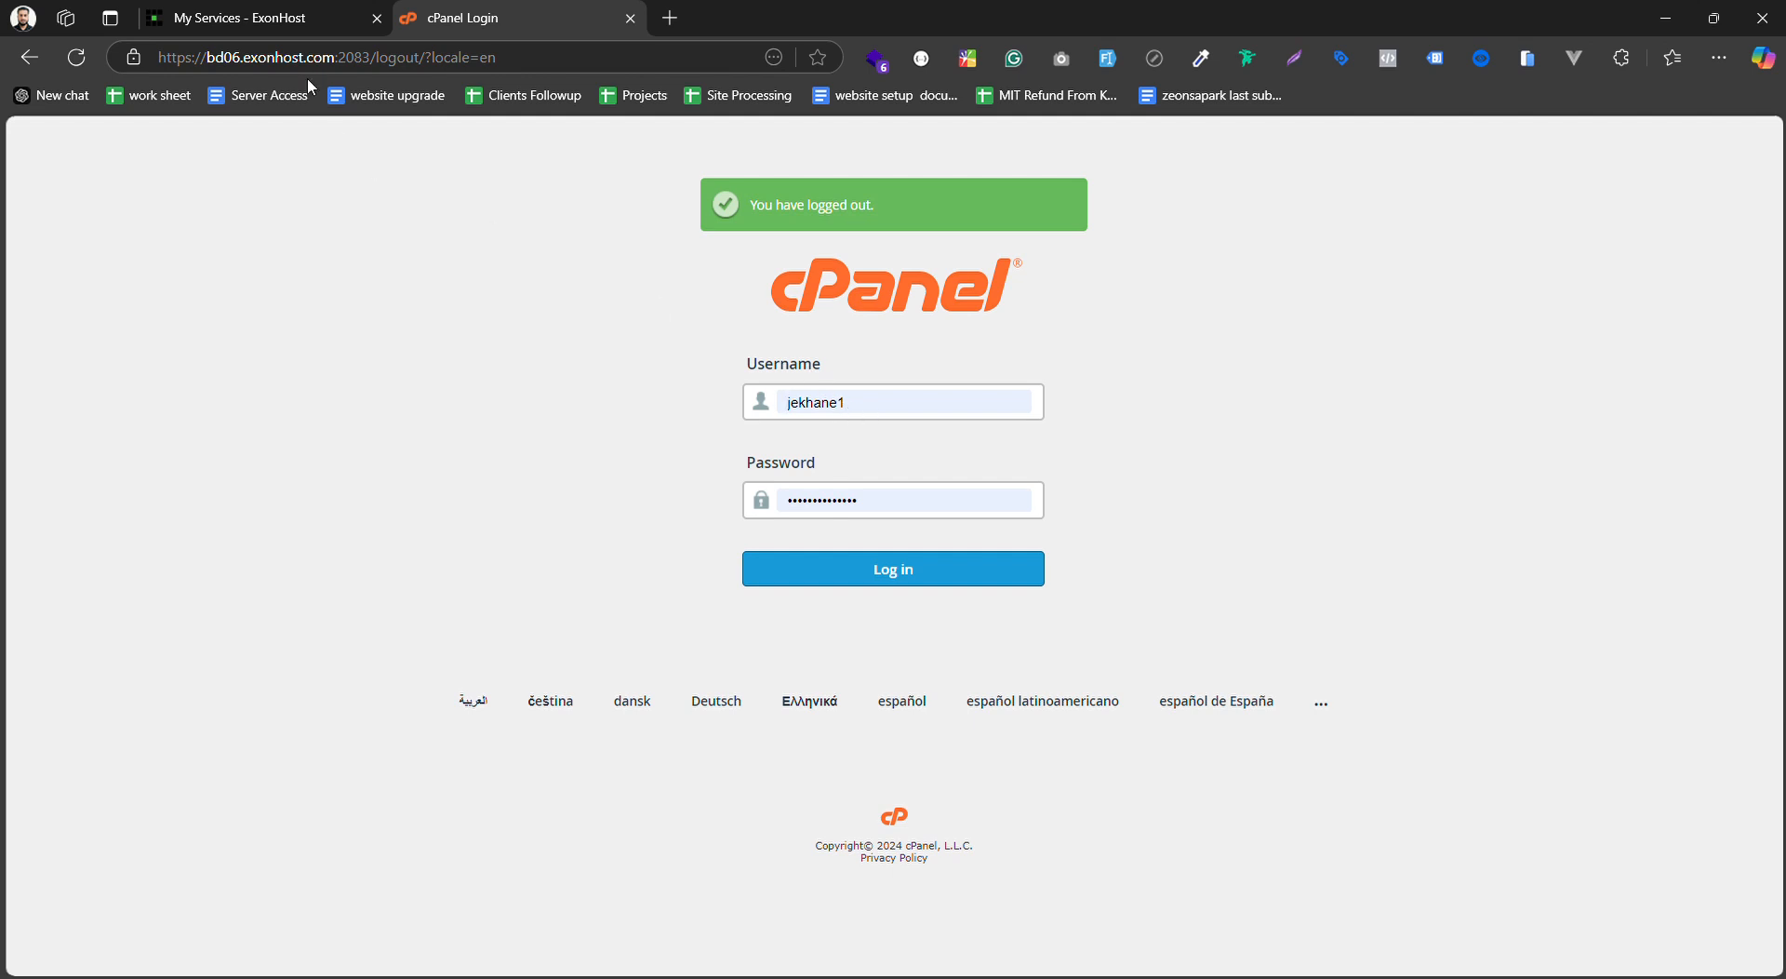
drag(371, 61, 592, 69)
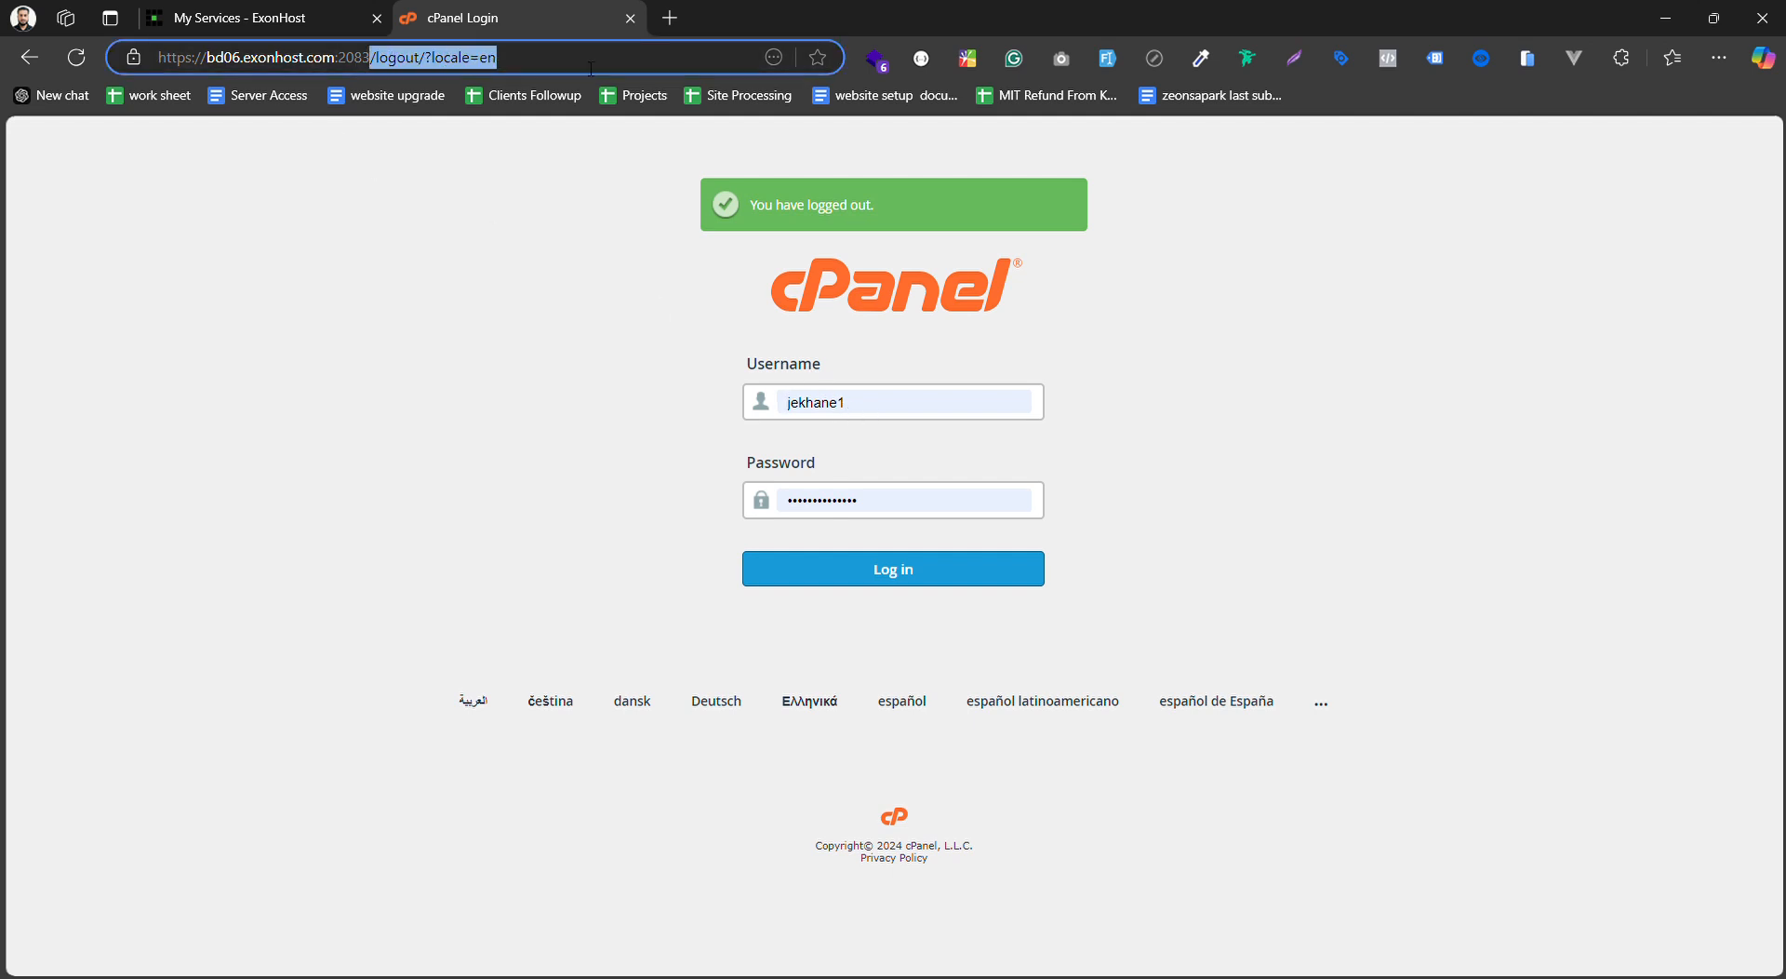
key(BackSpace)
key(Return)
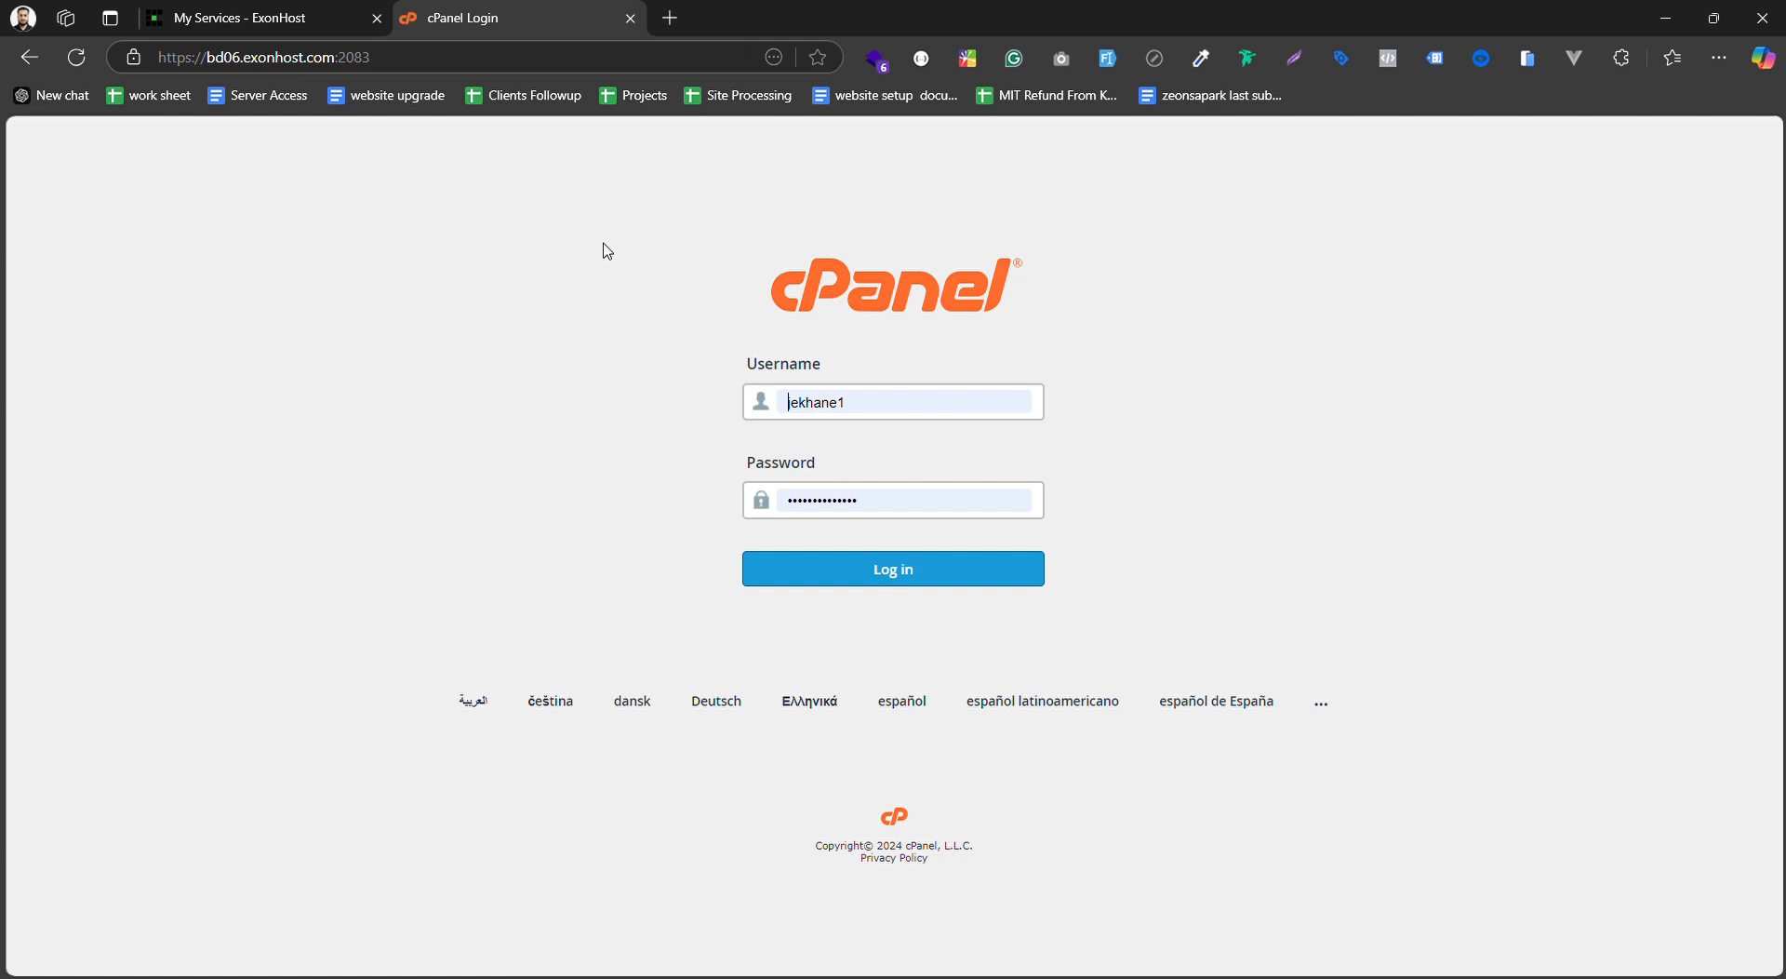
click(434, 63)
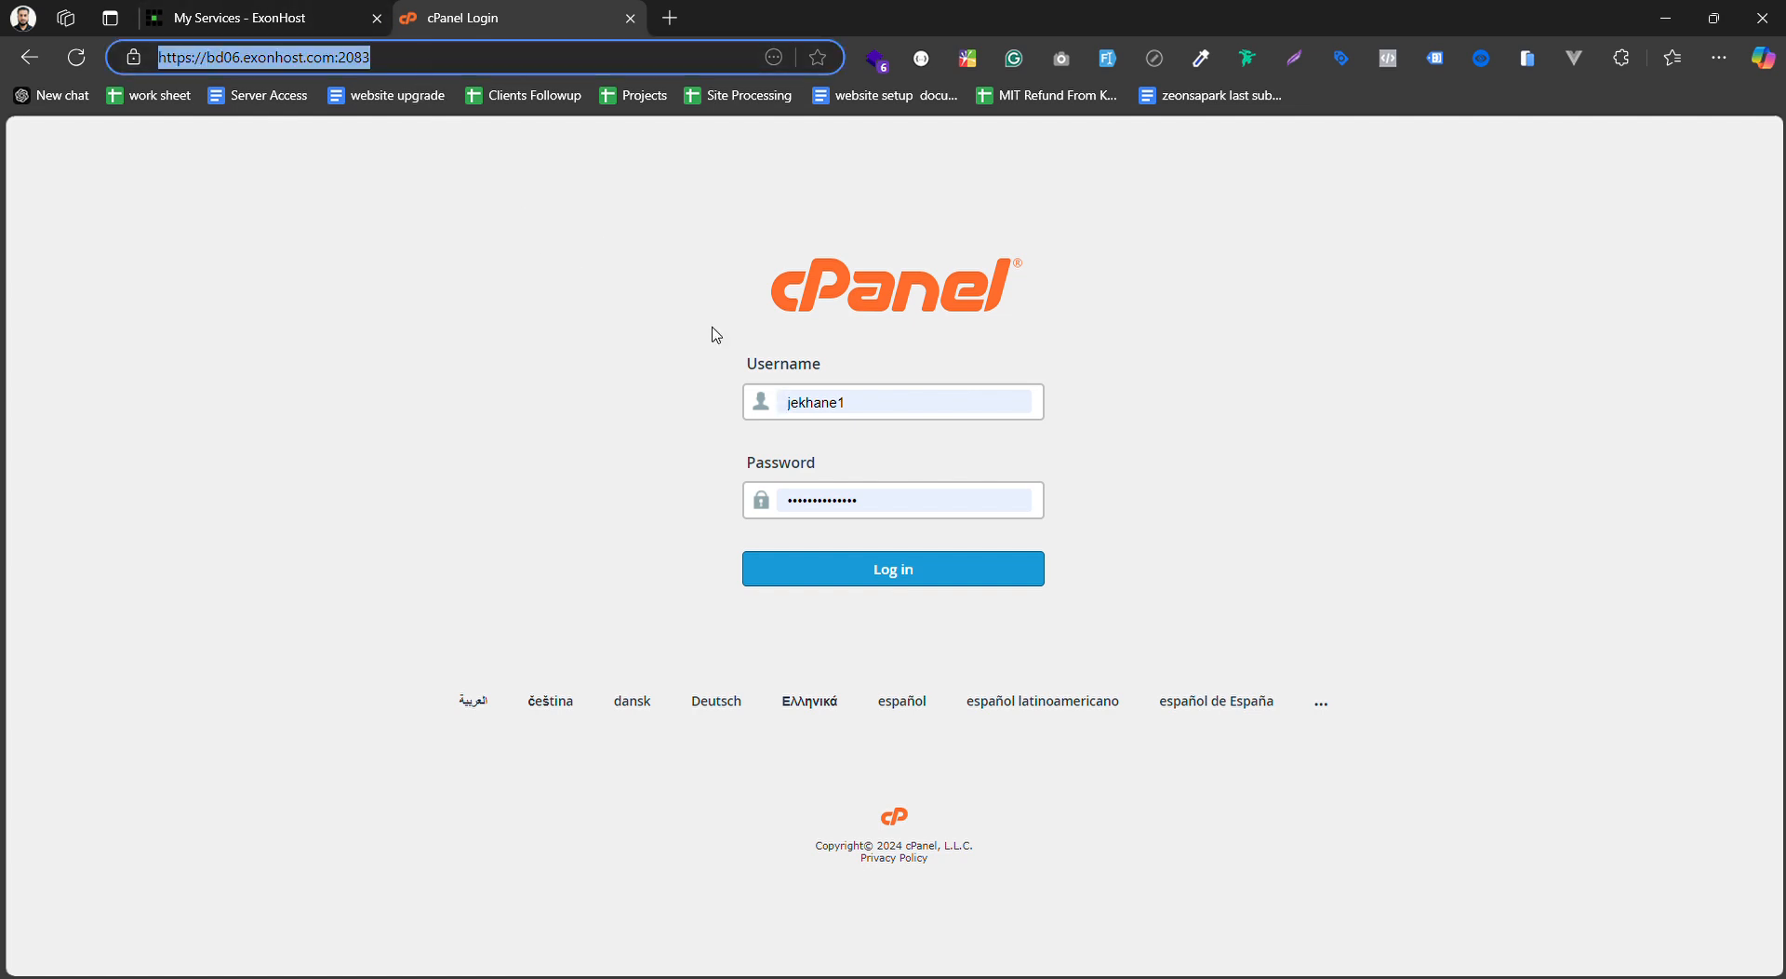
click(738, 359)
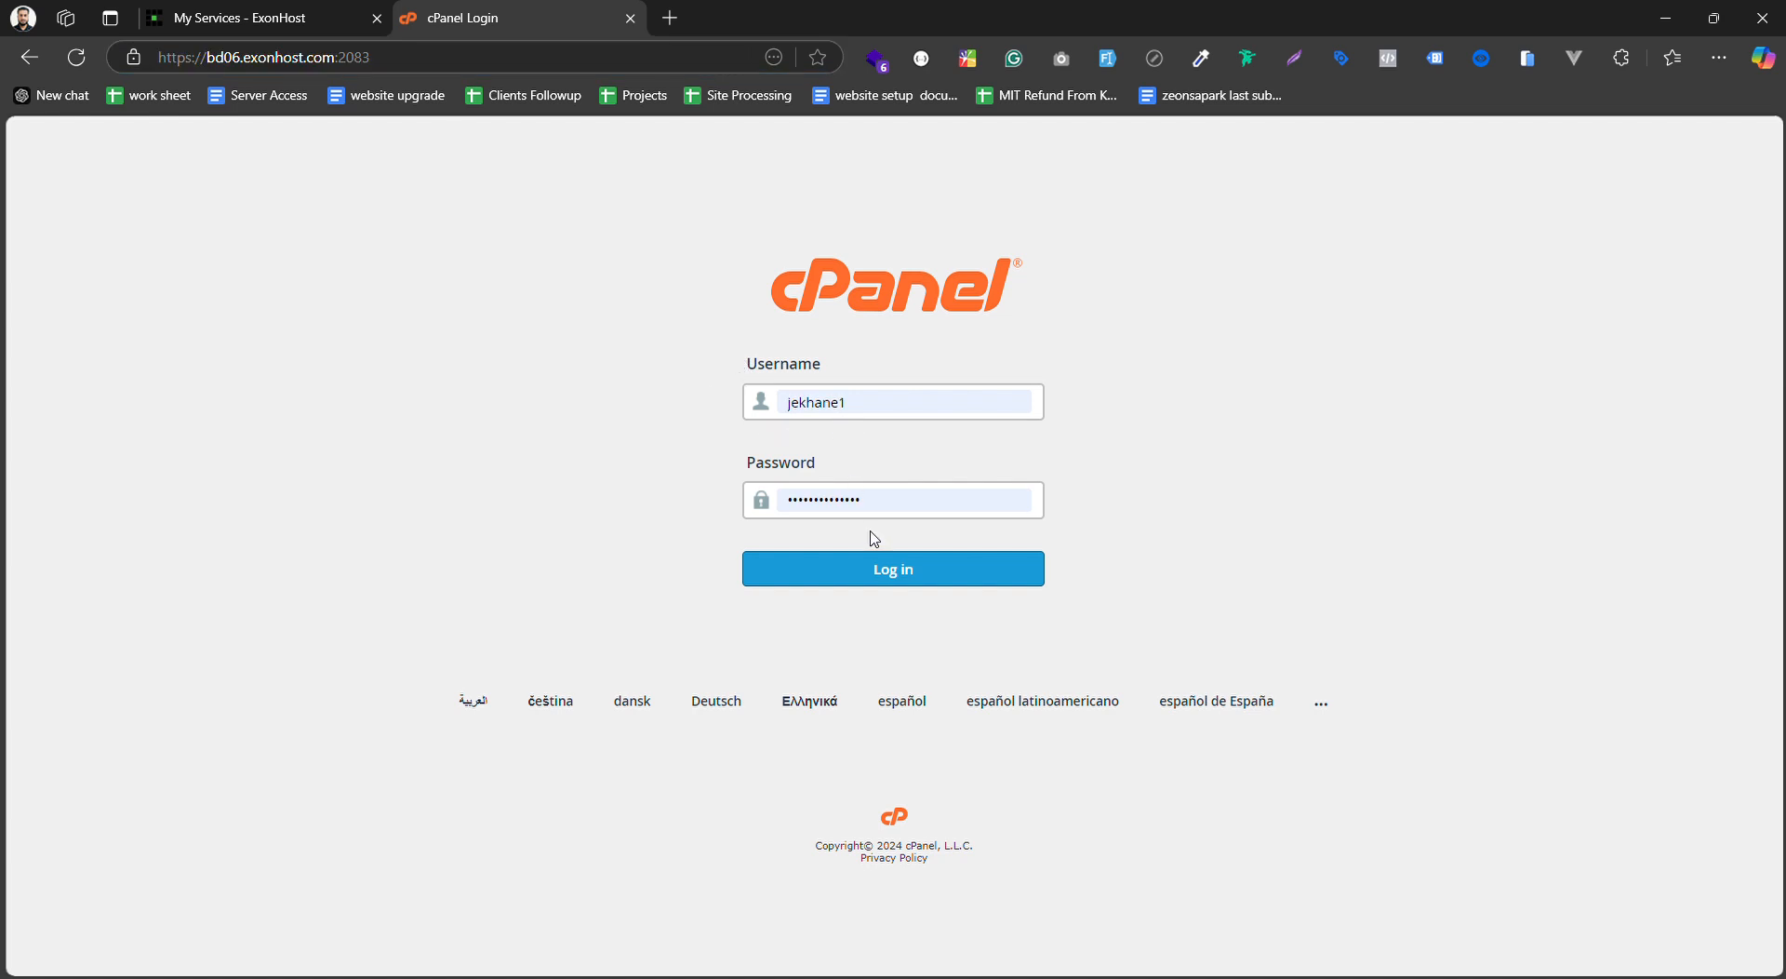
Open the Turbo Plus service's details in the ExonHost client area and reveal its cPanel password
click(281, 22)
click(1598, 489)
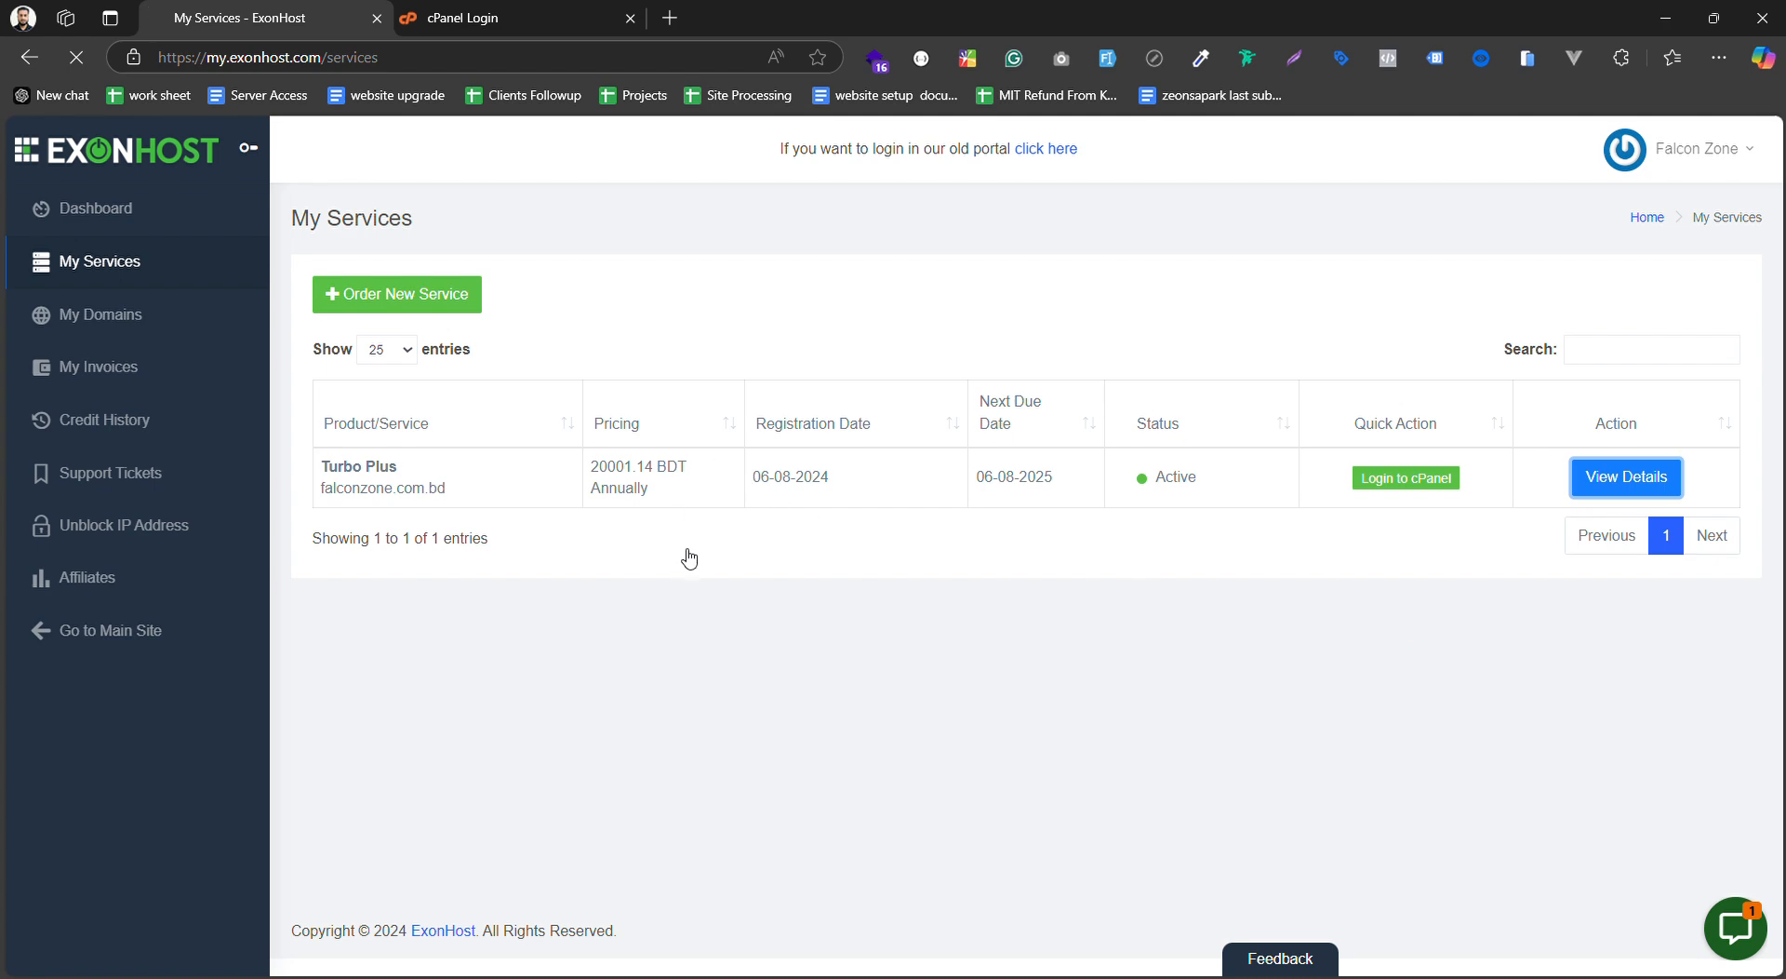
scroll(757, 598, down, 2)
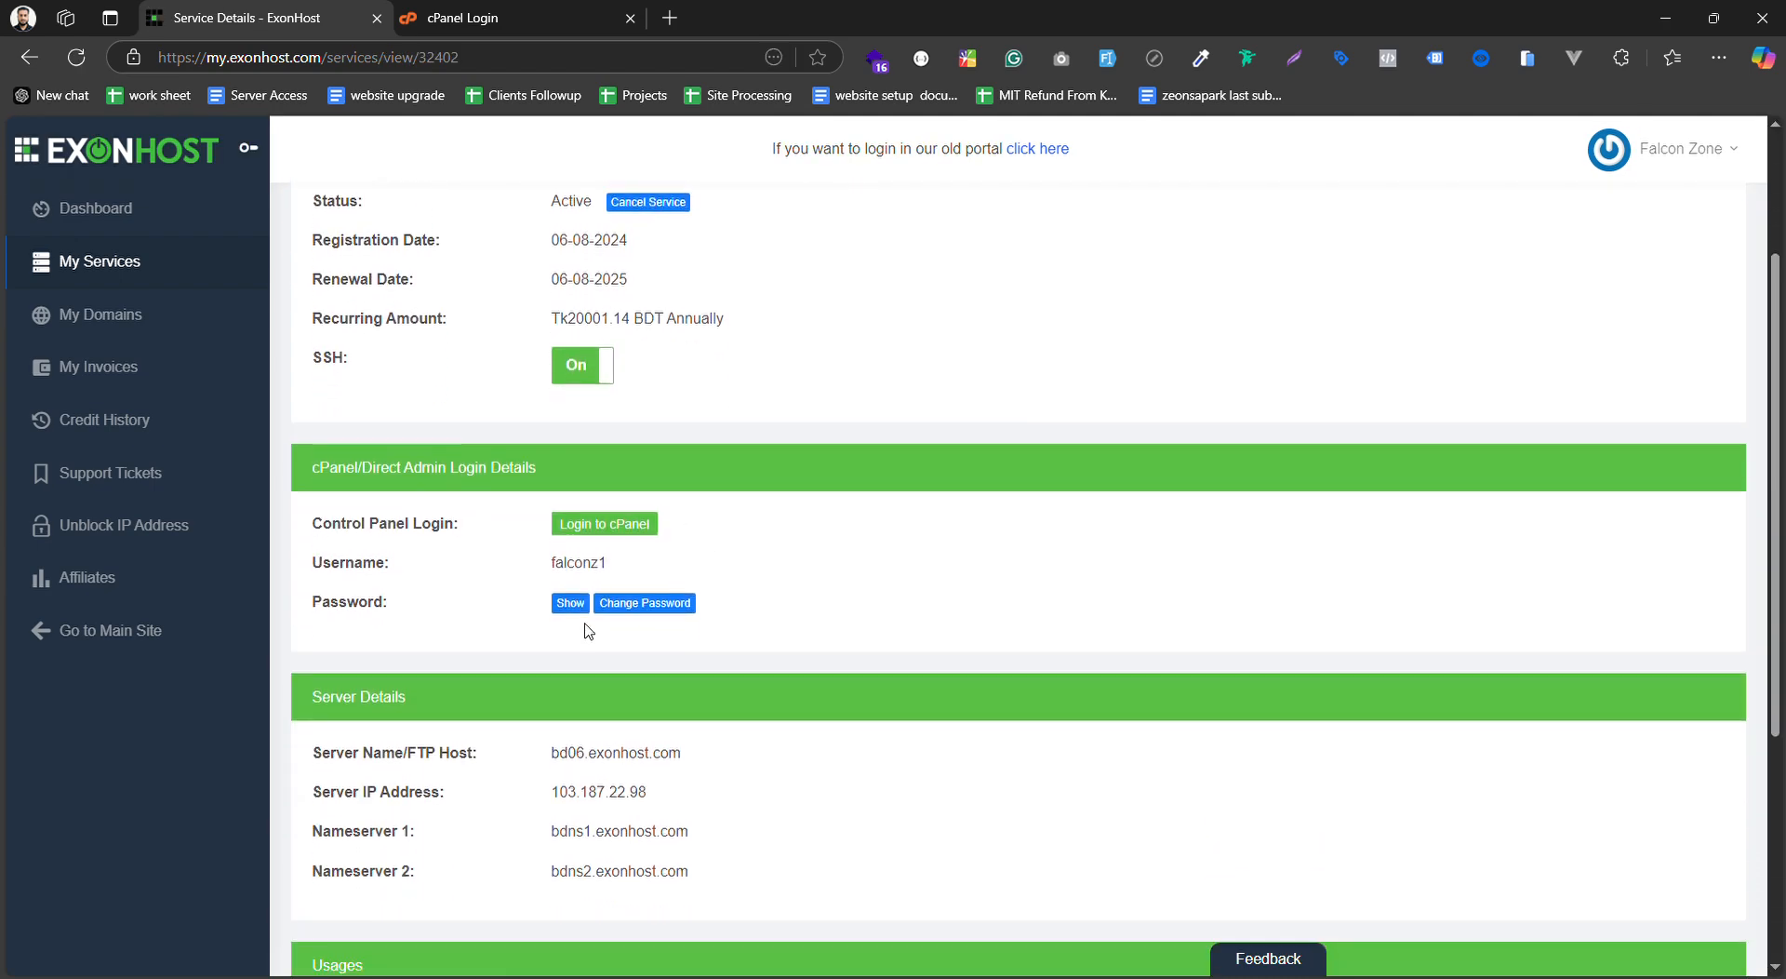
click(578, 602)
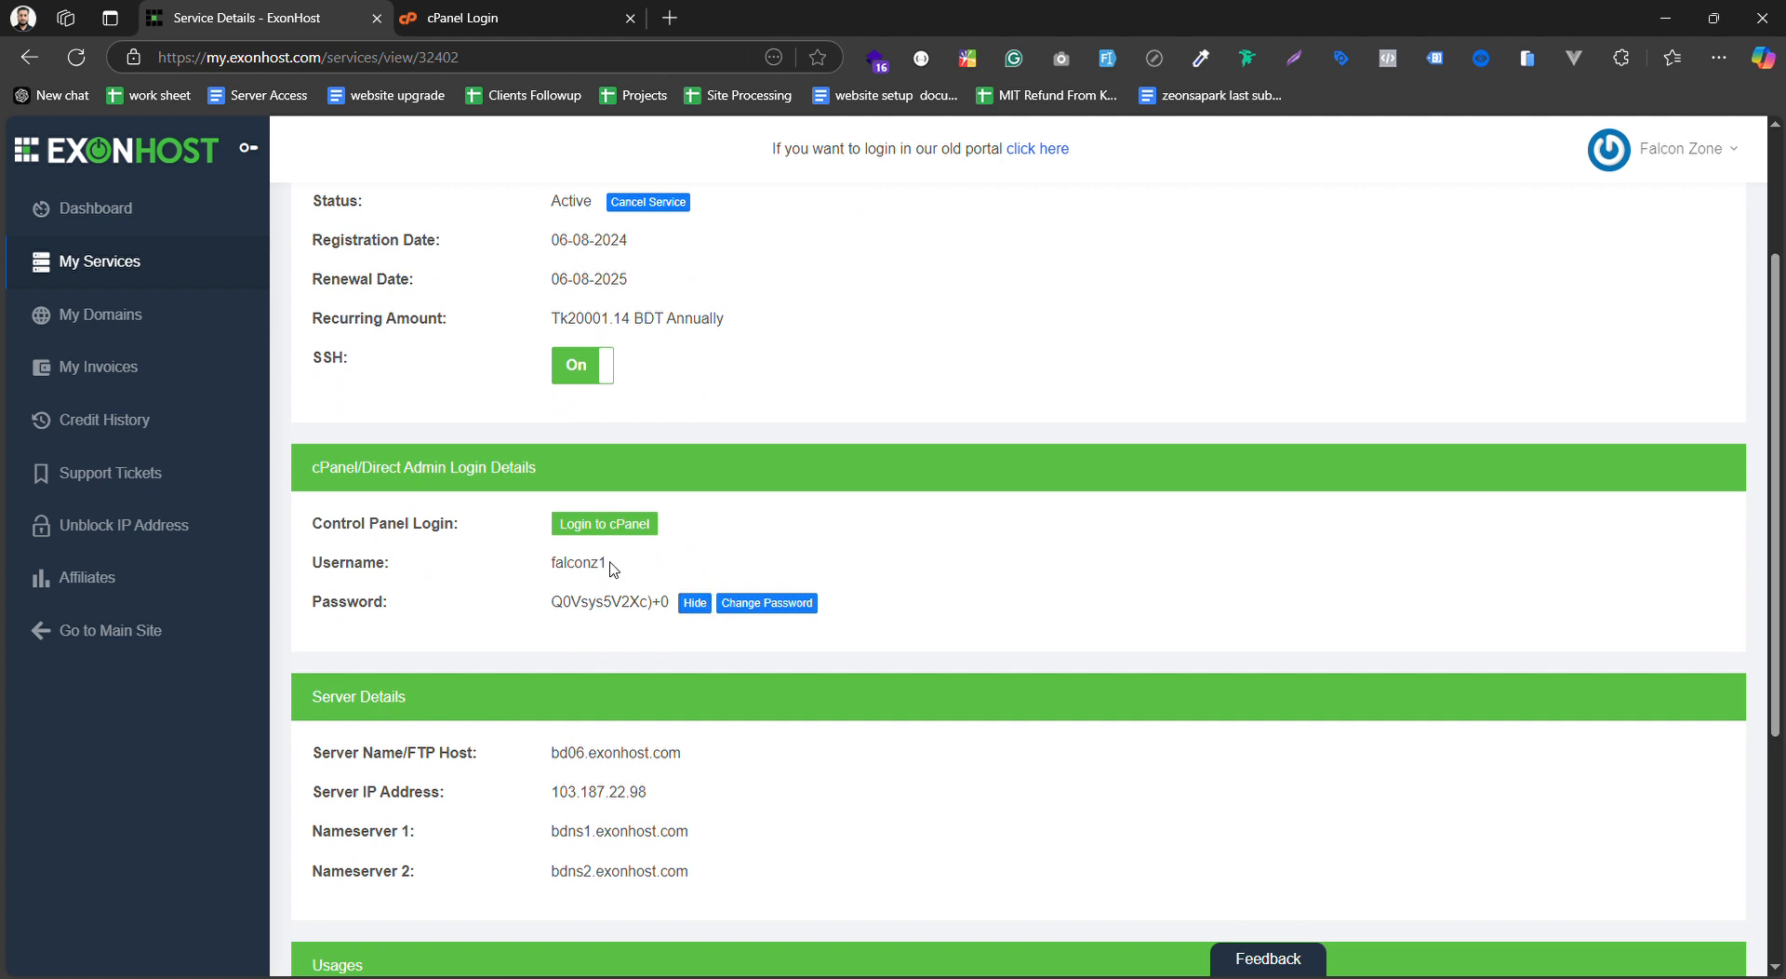
Copy the cPanel username from the service details and replace the prefilled username on the cPanel login page with it
drag(612, 565, 544, 565)
key(ctrl+c)
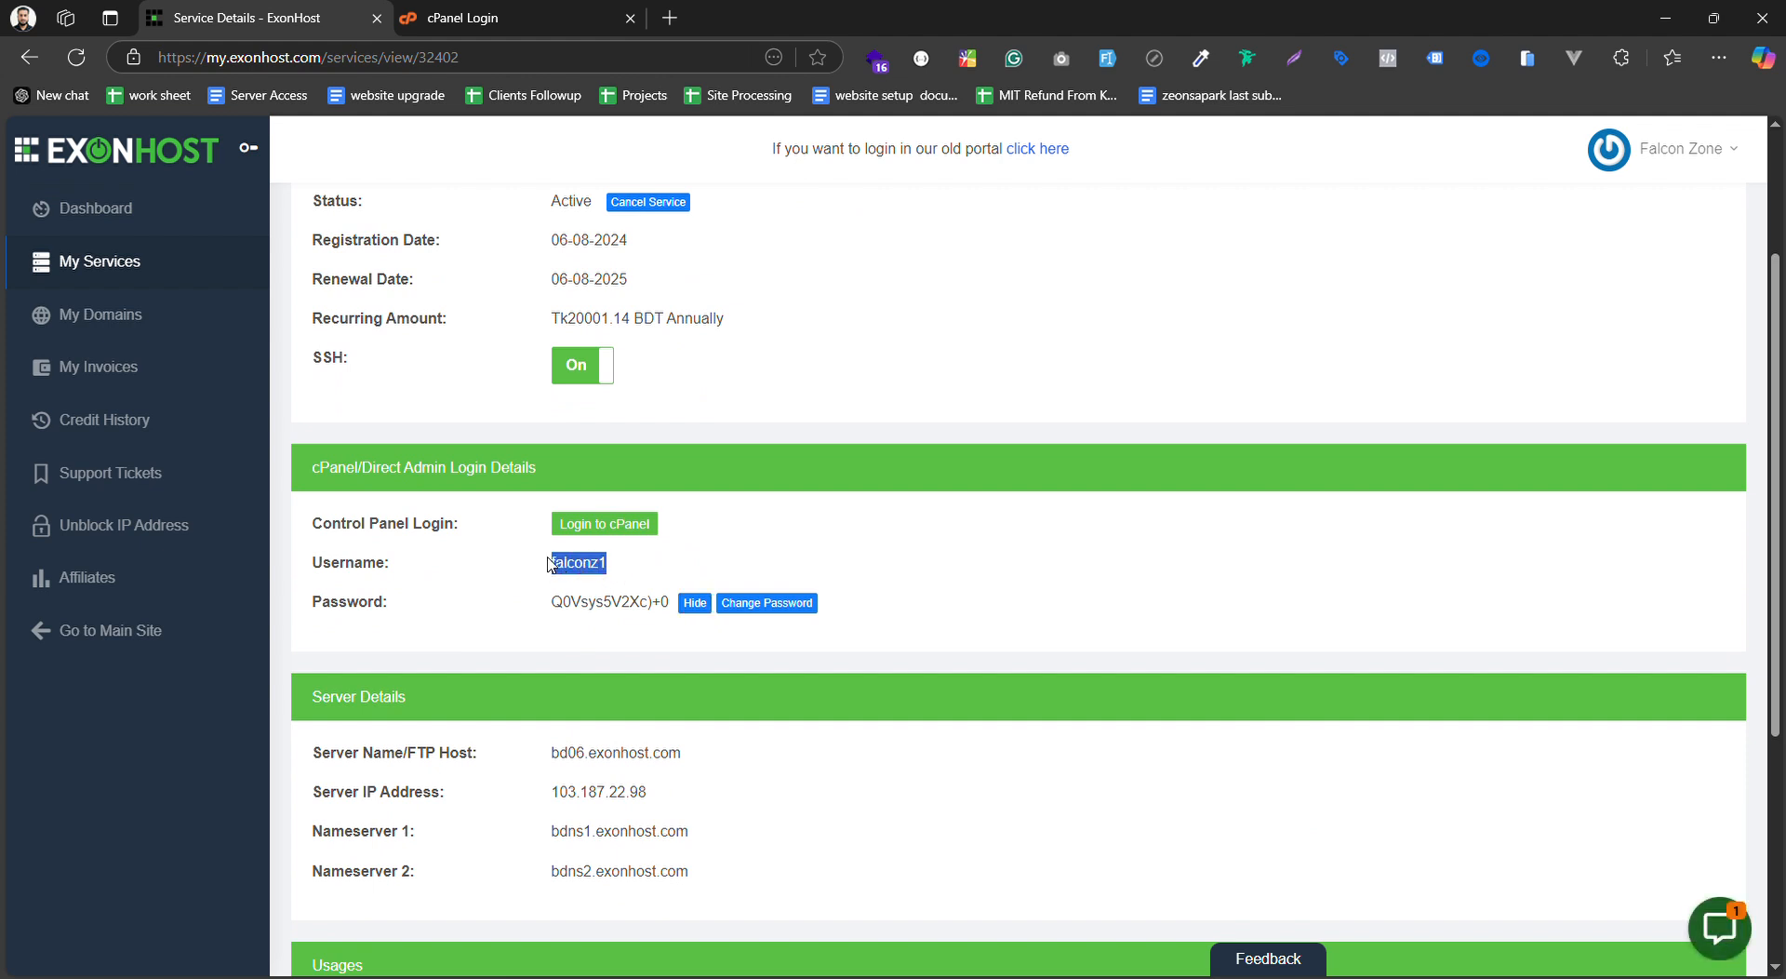
click(505, 17)
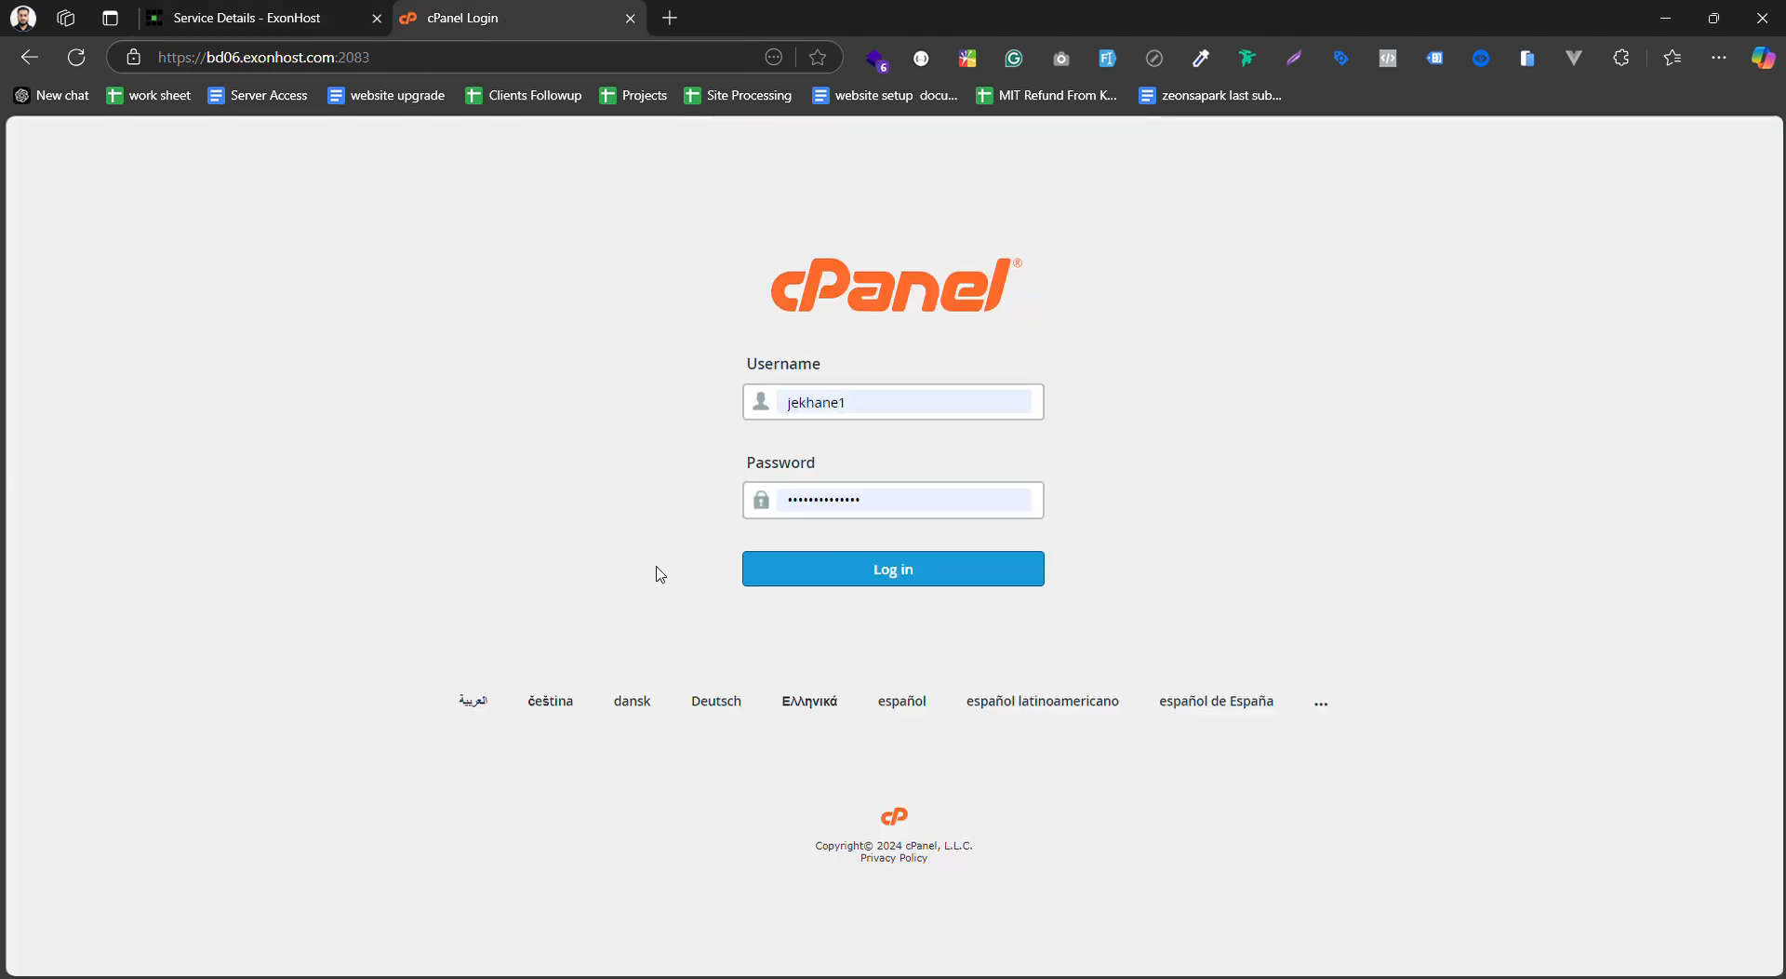
drag(853, 413, 699, 406)
drag(909, 411, 704, 415)
key(ctrl+v)
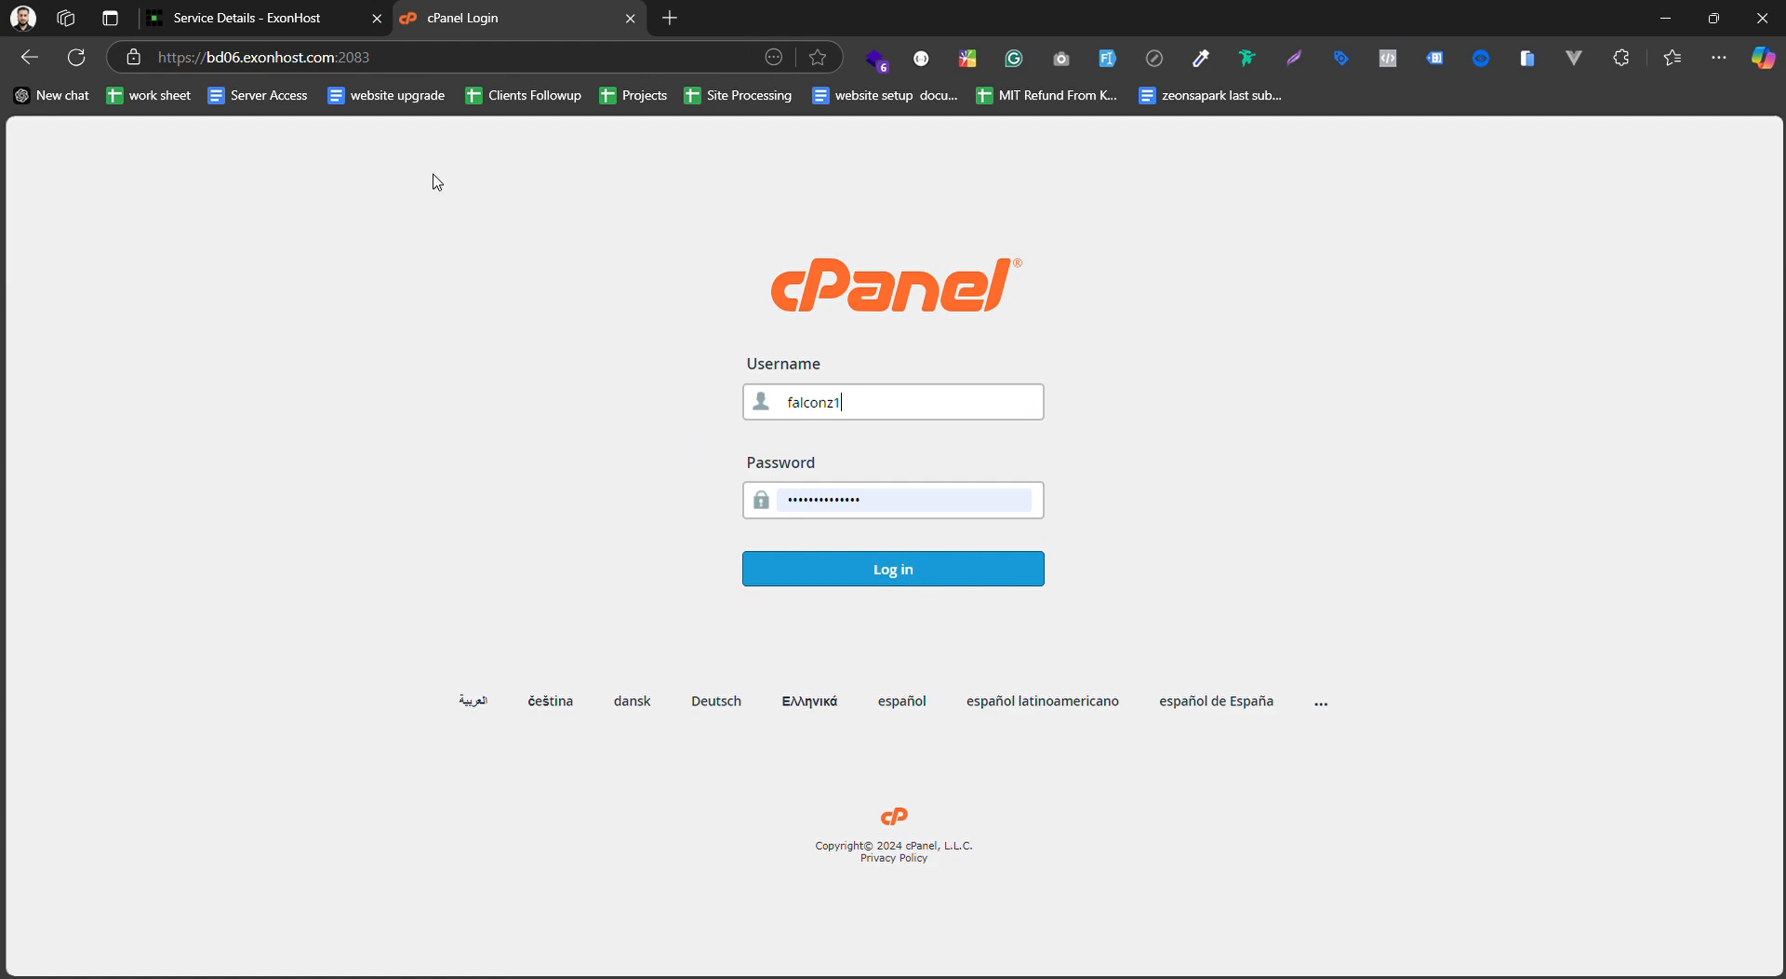
Copy the cPanel account password from the service details into the login form's password field and log in
click(261, 17)
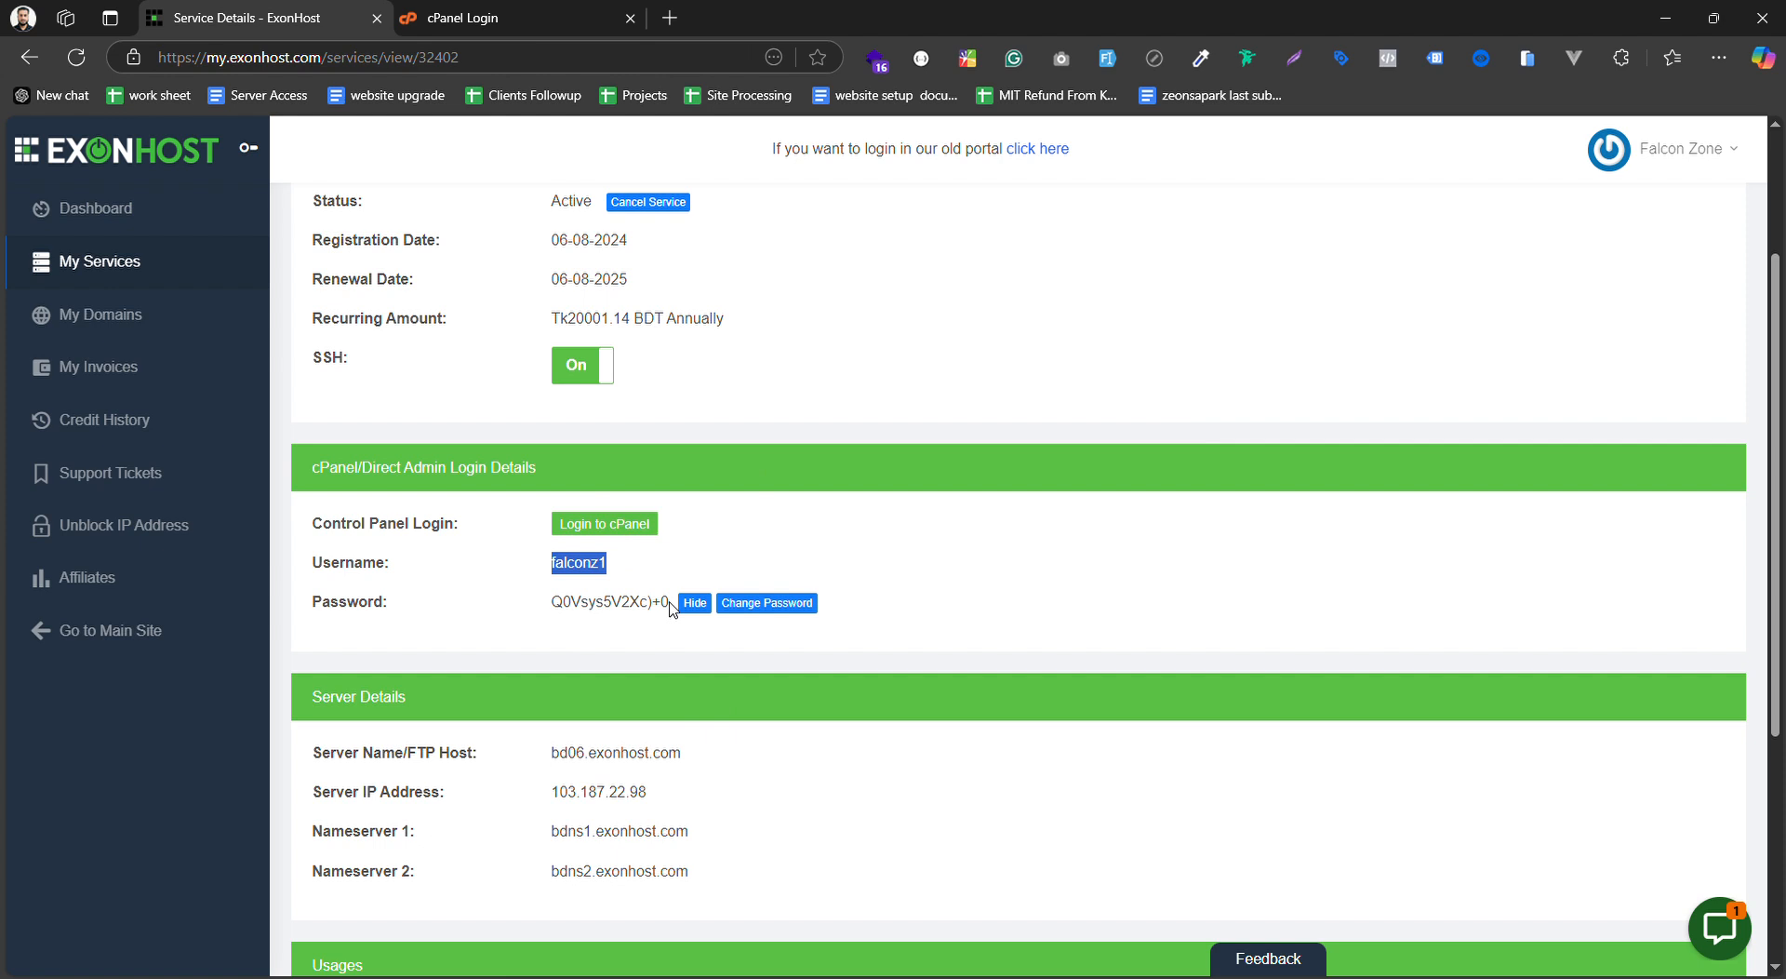
drag(670, 605, 562, 617)
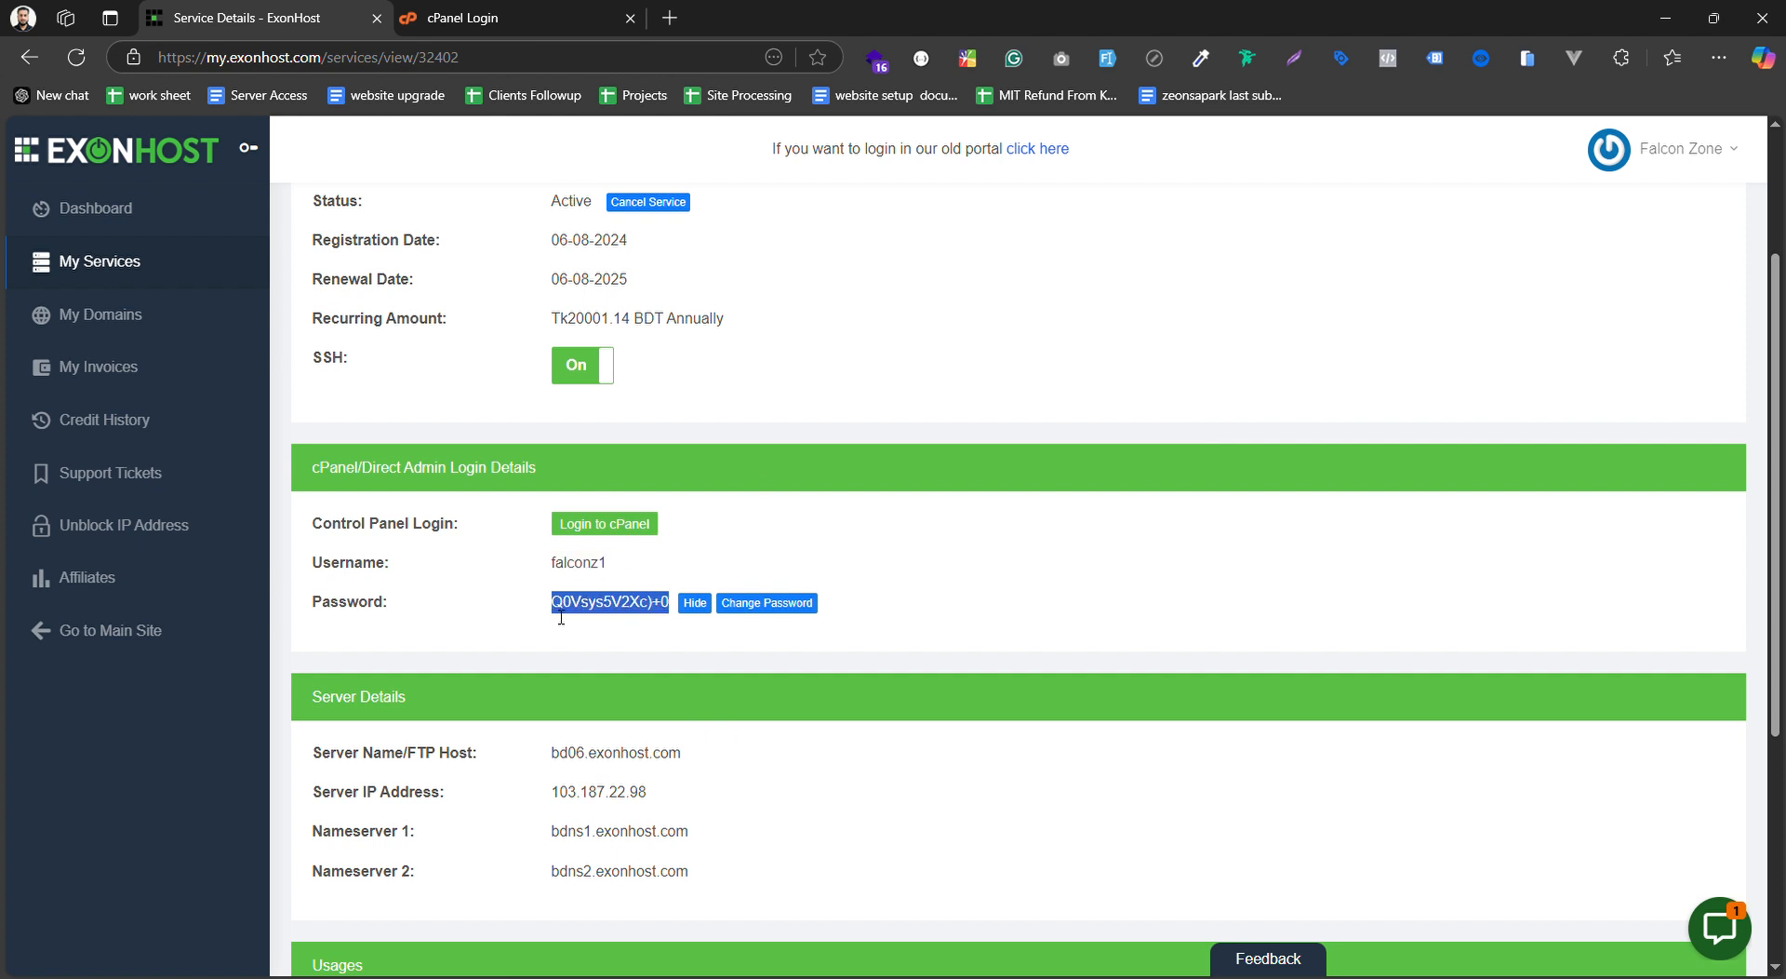
click(565, 12)
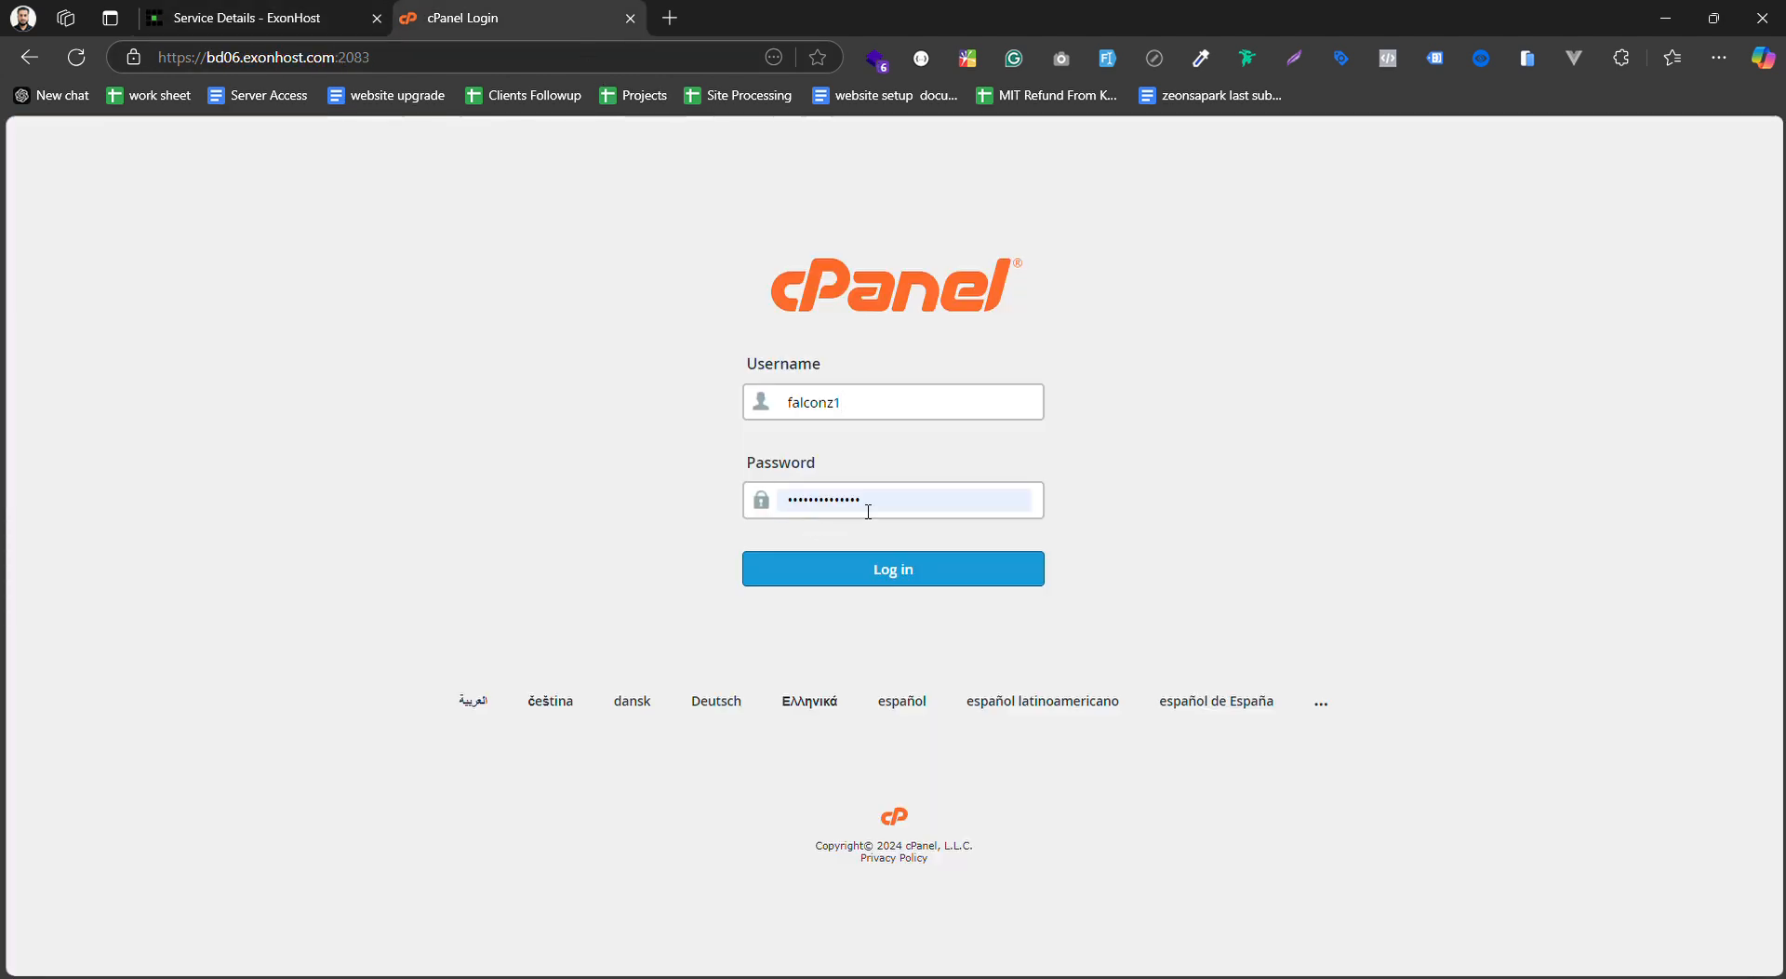
drag(868, 511, 738, 499)
click(676, 529)
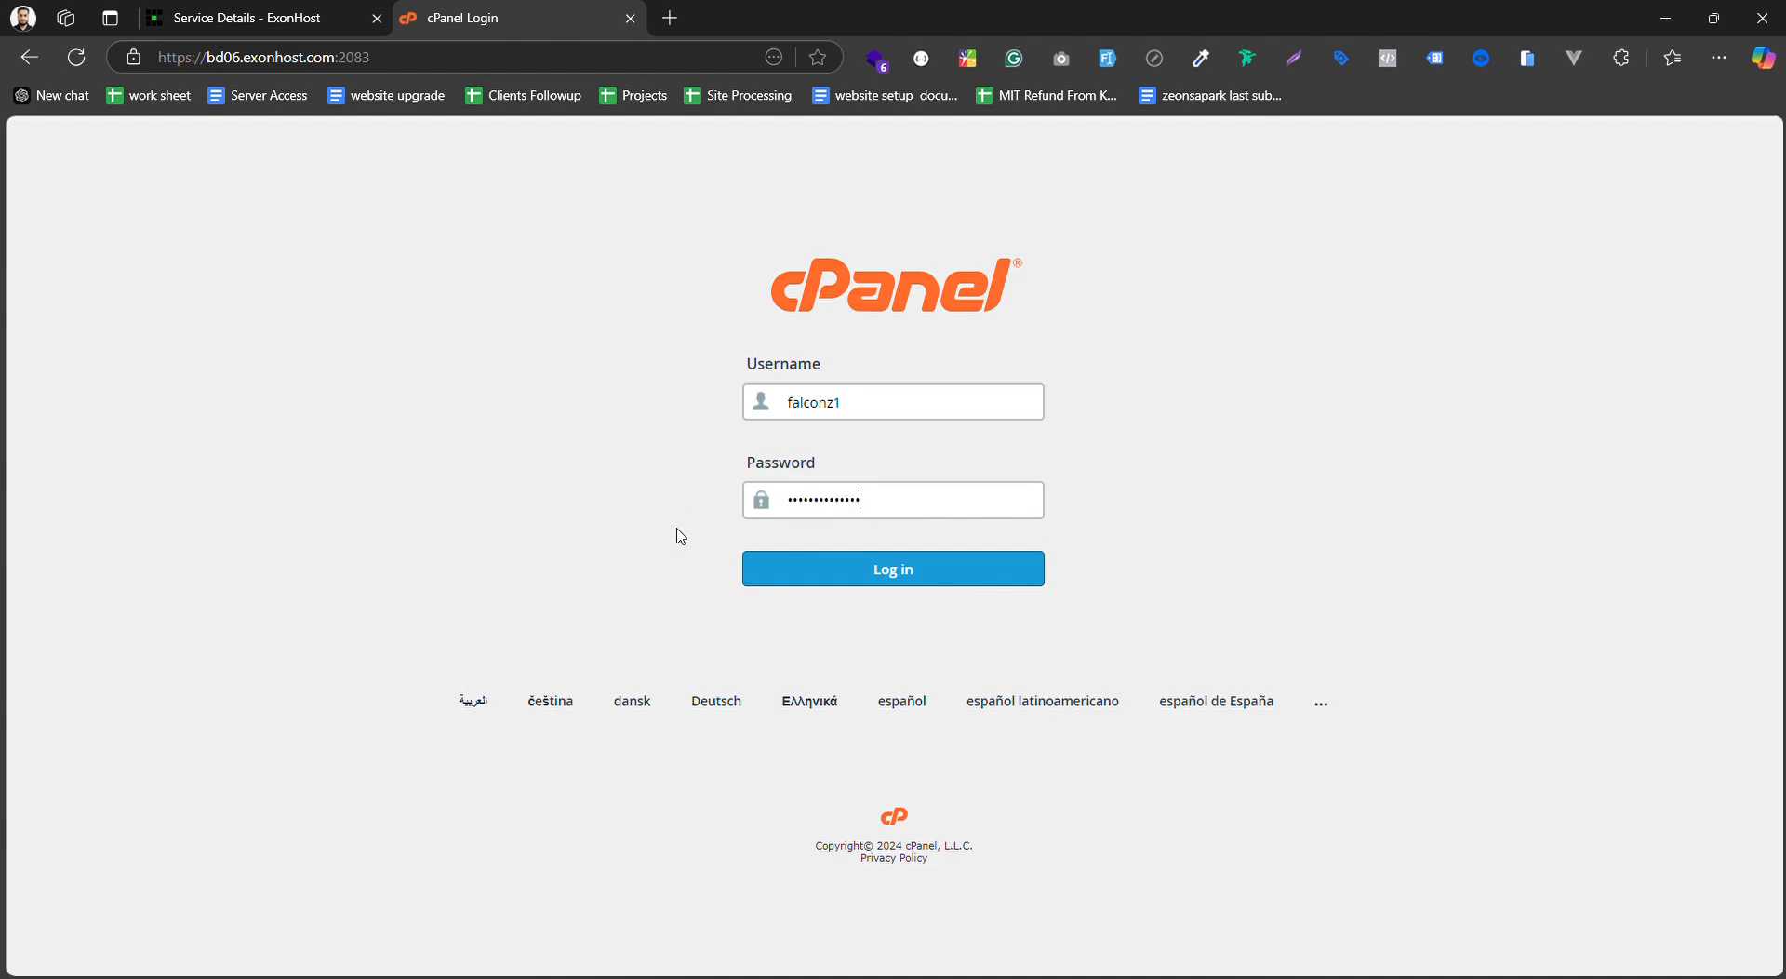
click(894, 571)
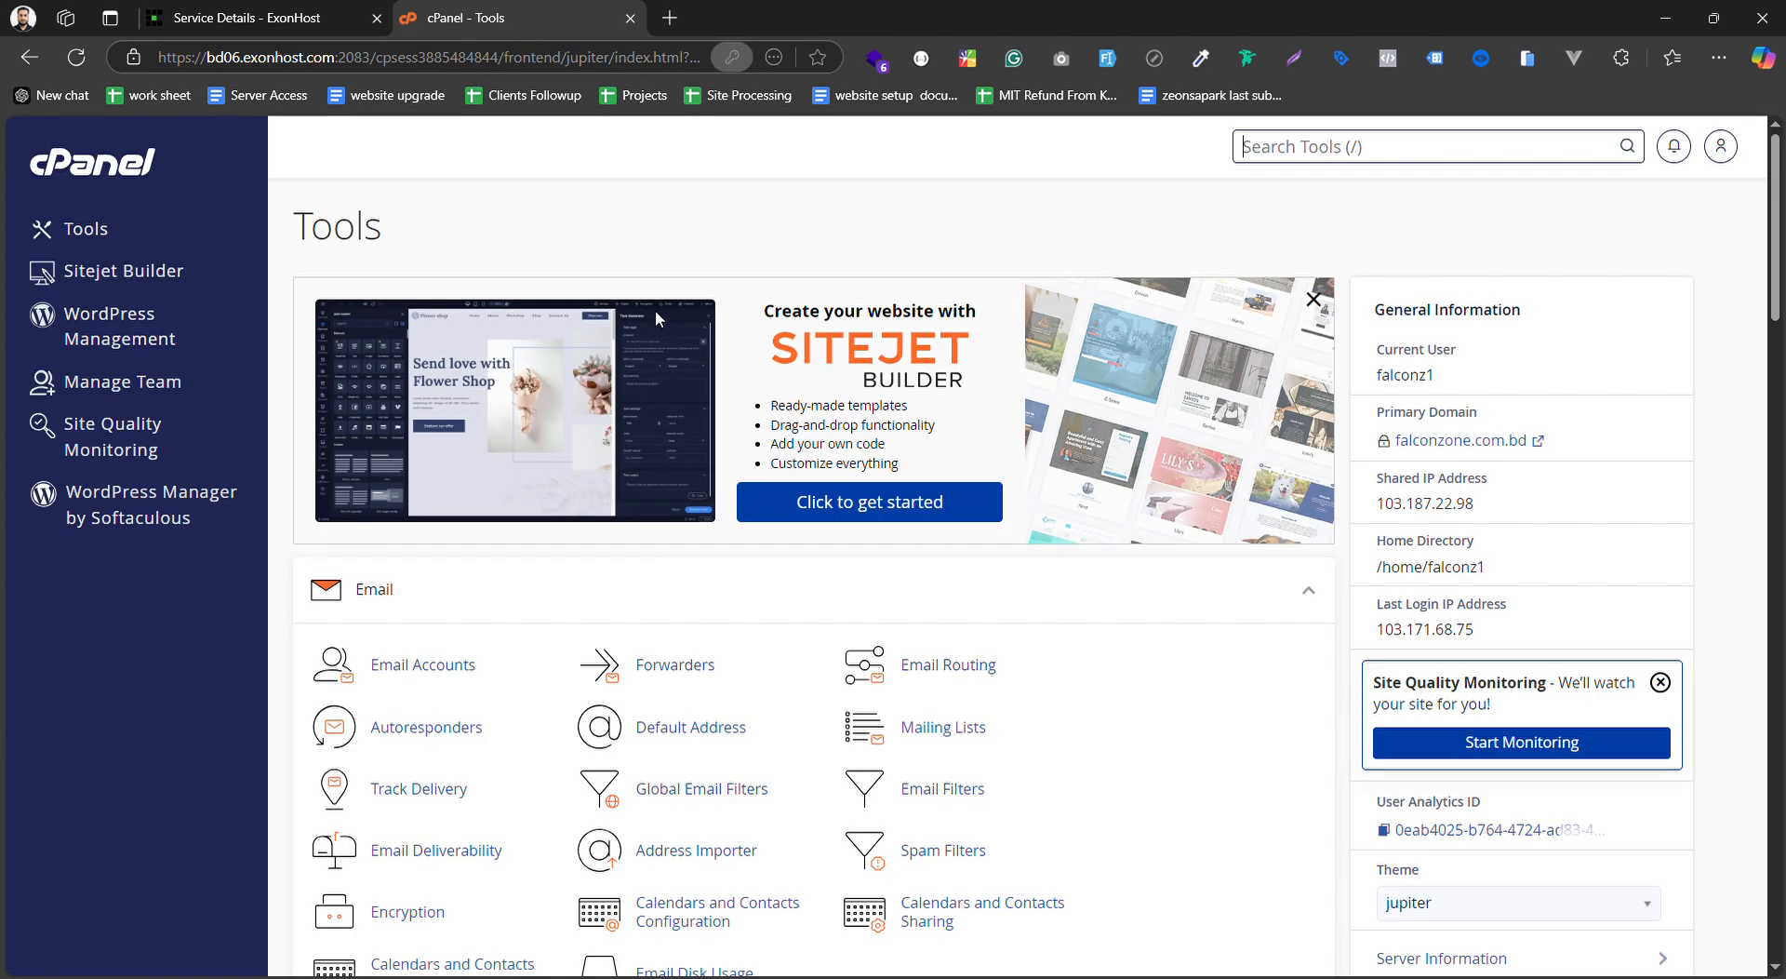
Look over the available cPanel tools and check them alongside the hosting service's details page
scroll(1255, 676, down, 5)
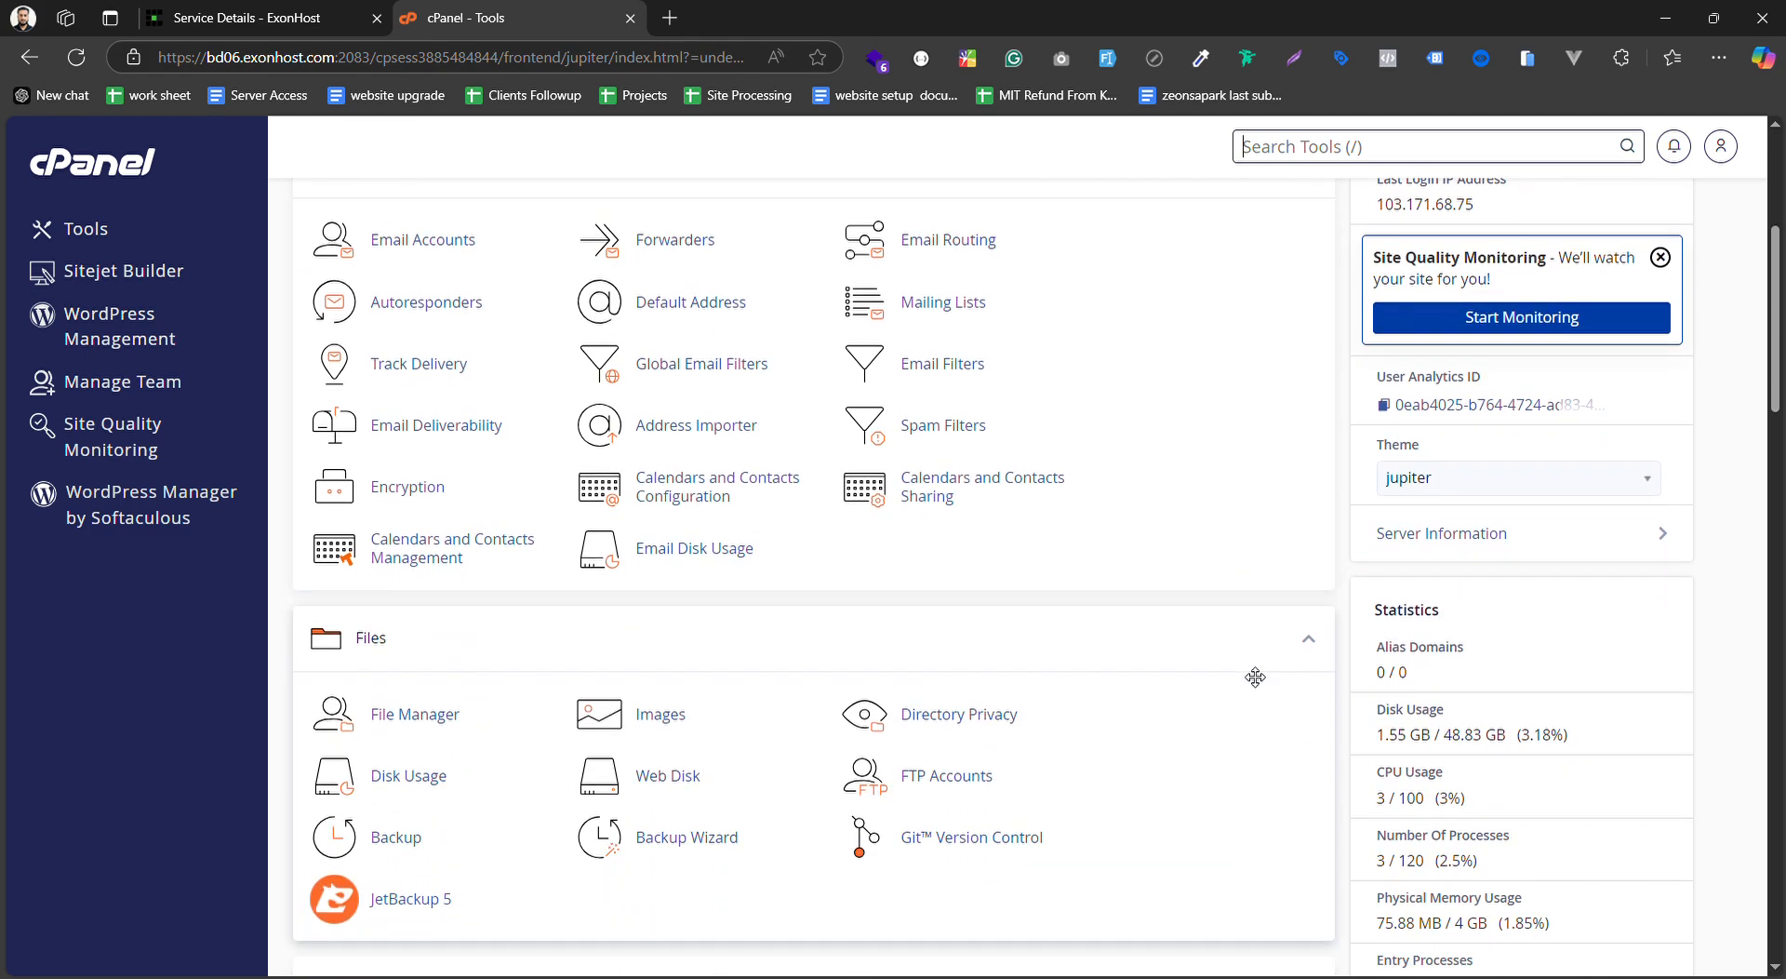
scroll(1255, 676, up, 5)
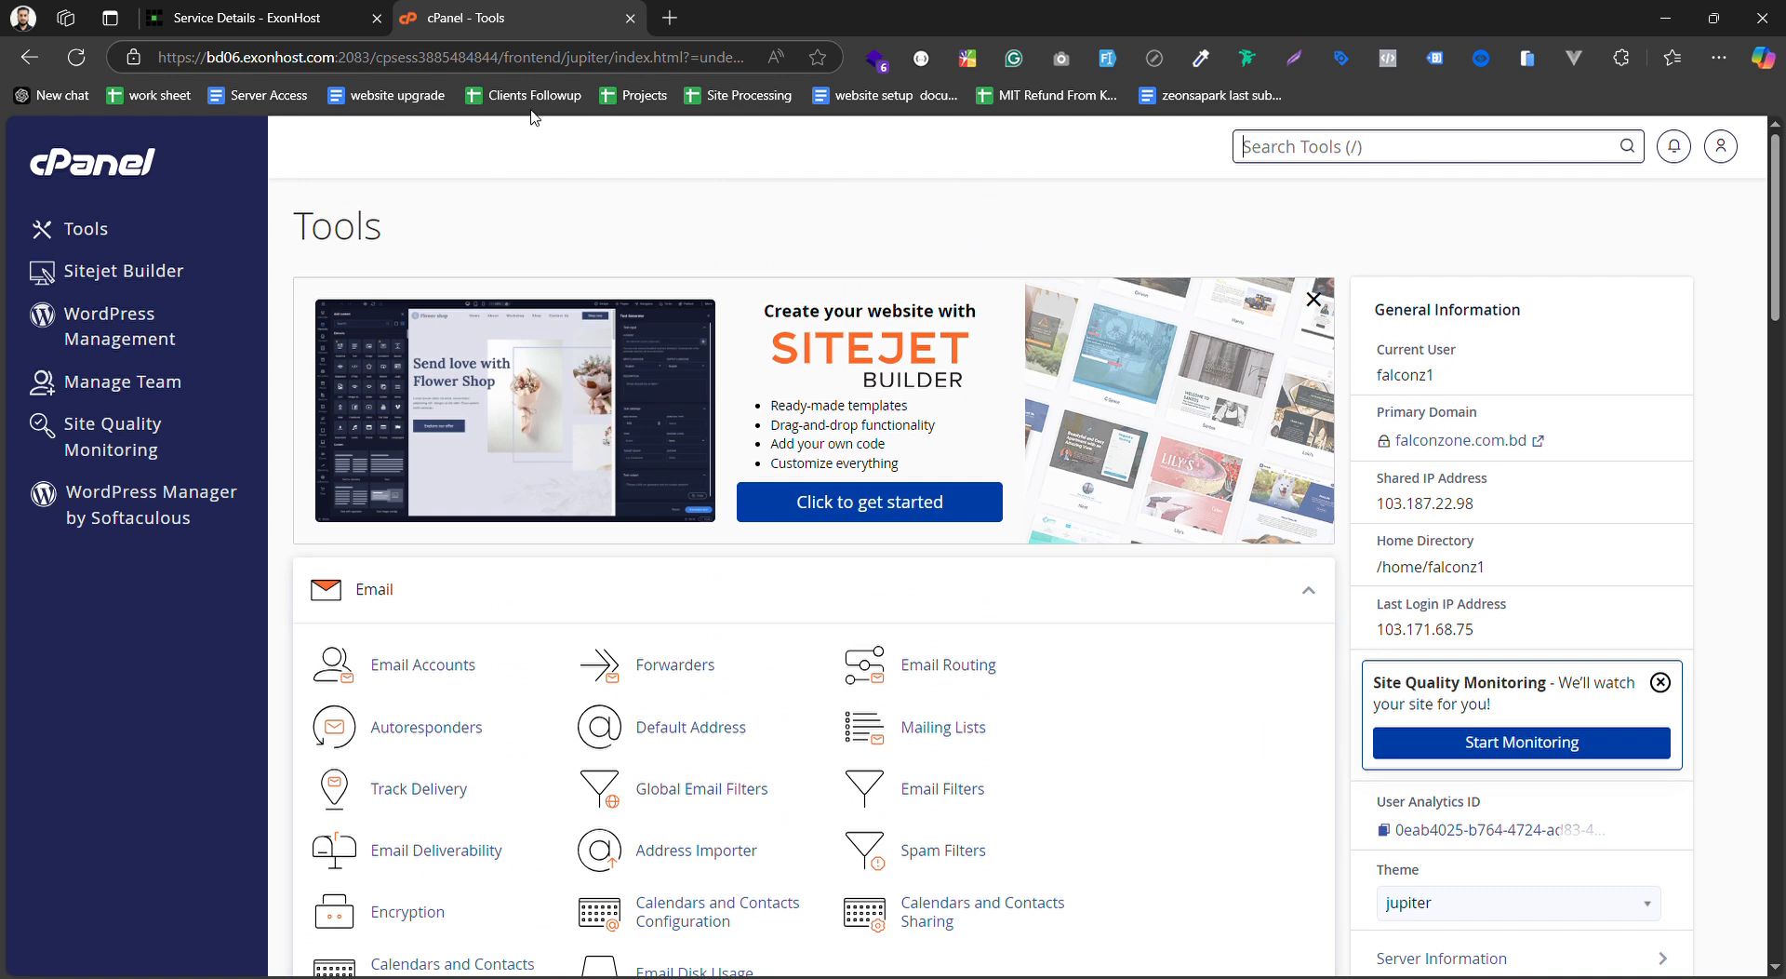
click(270, 17)
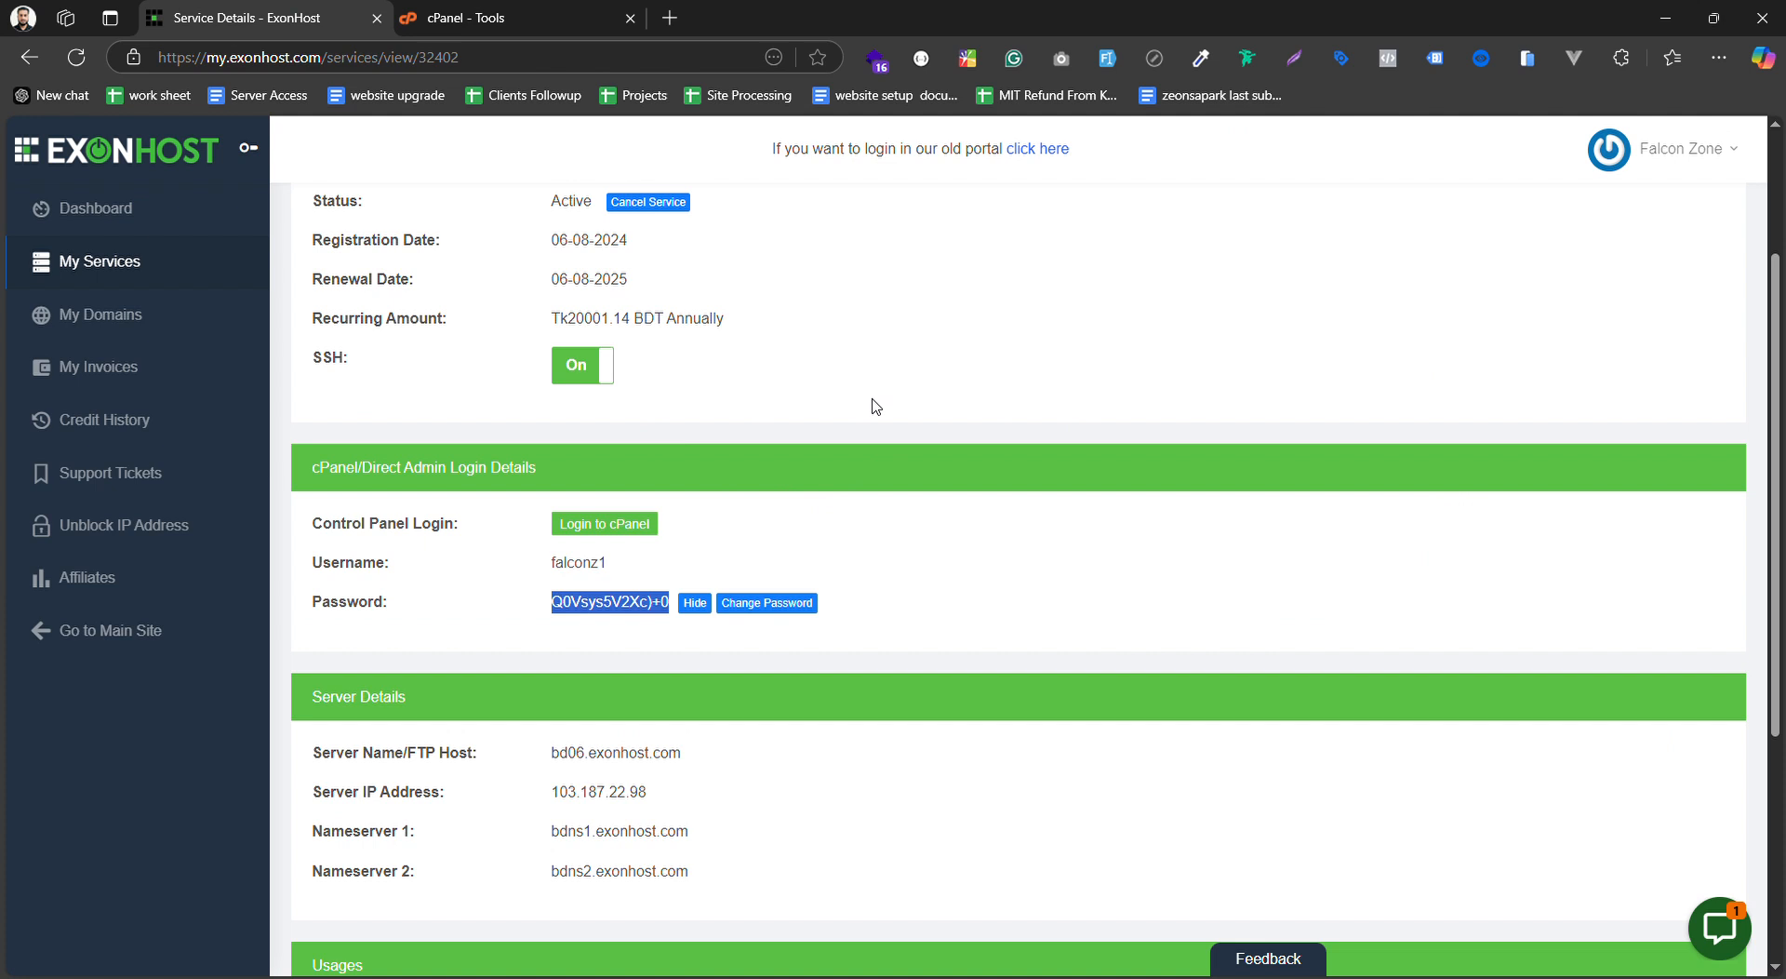
scroll(1175, 562, down, 4)
scroll(1129, 619, up, 7)
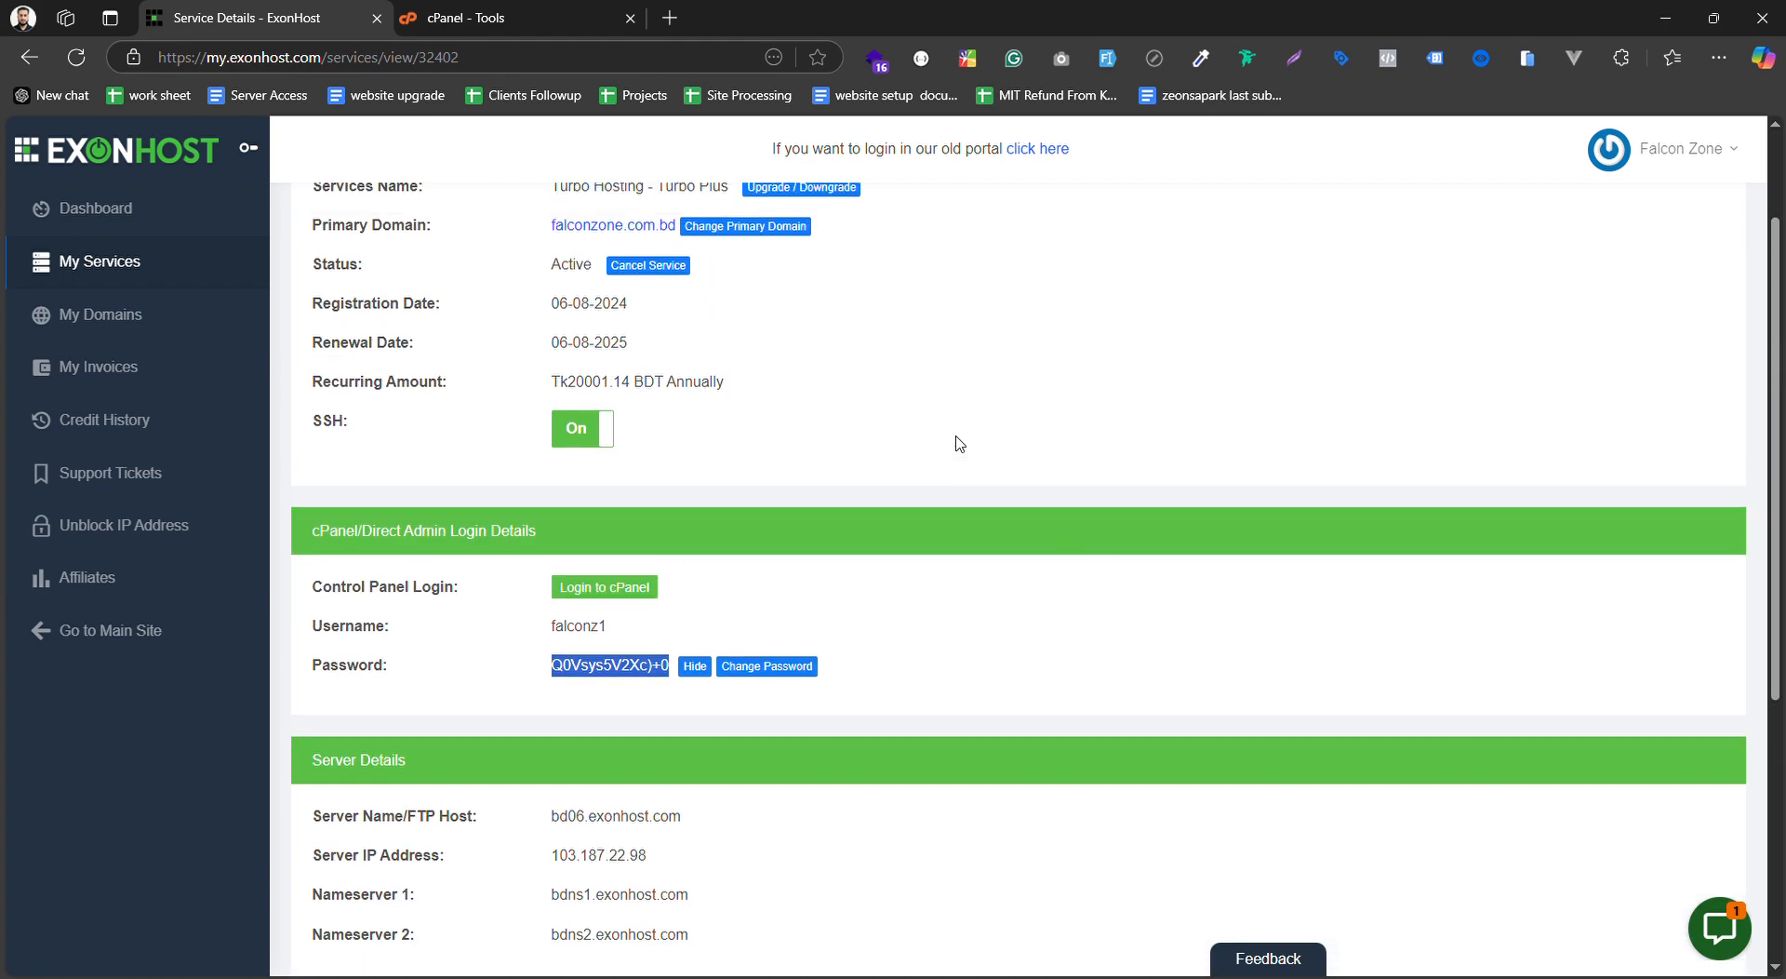
click(593, 11)
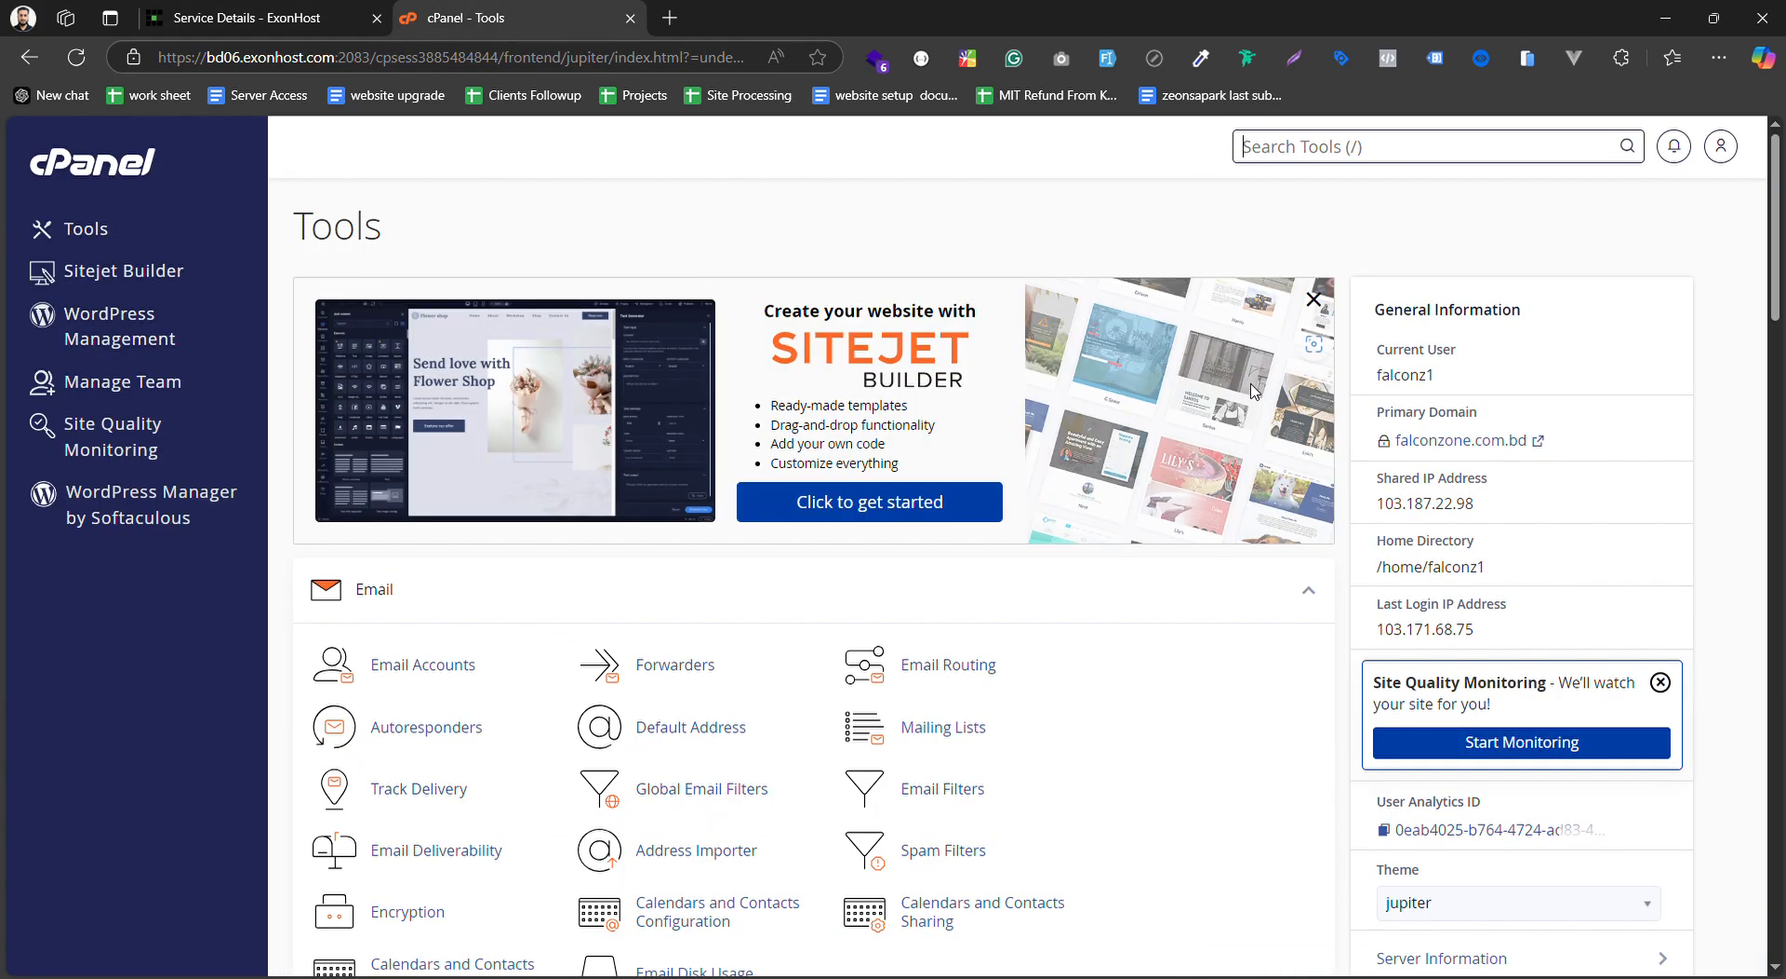
scroll(1209, 564, down, 1)
scroll(1209, 565, down, 5)
scroll(1181, 595, up, 6)
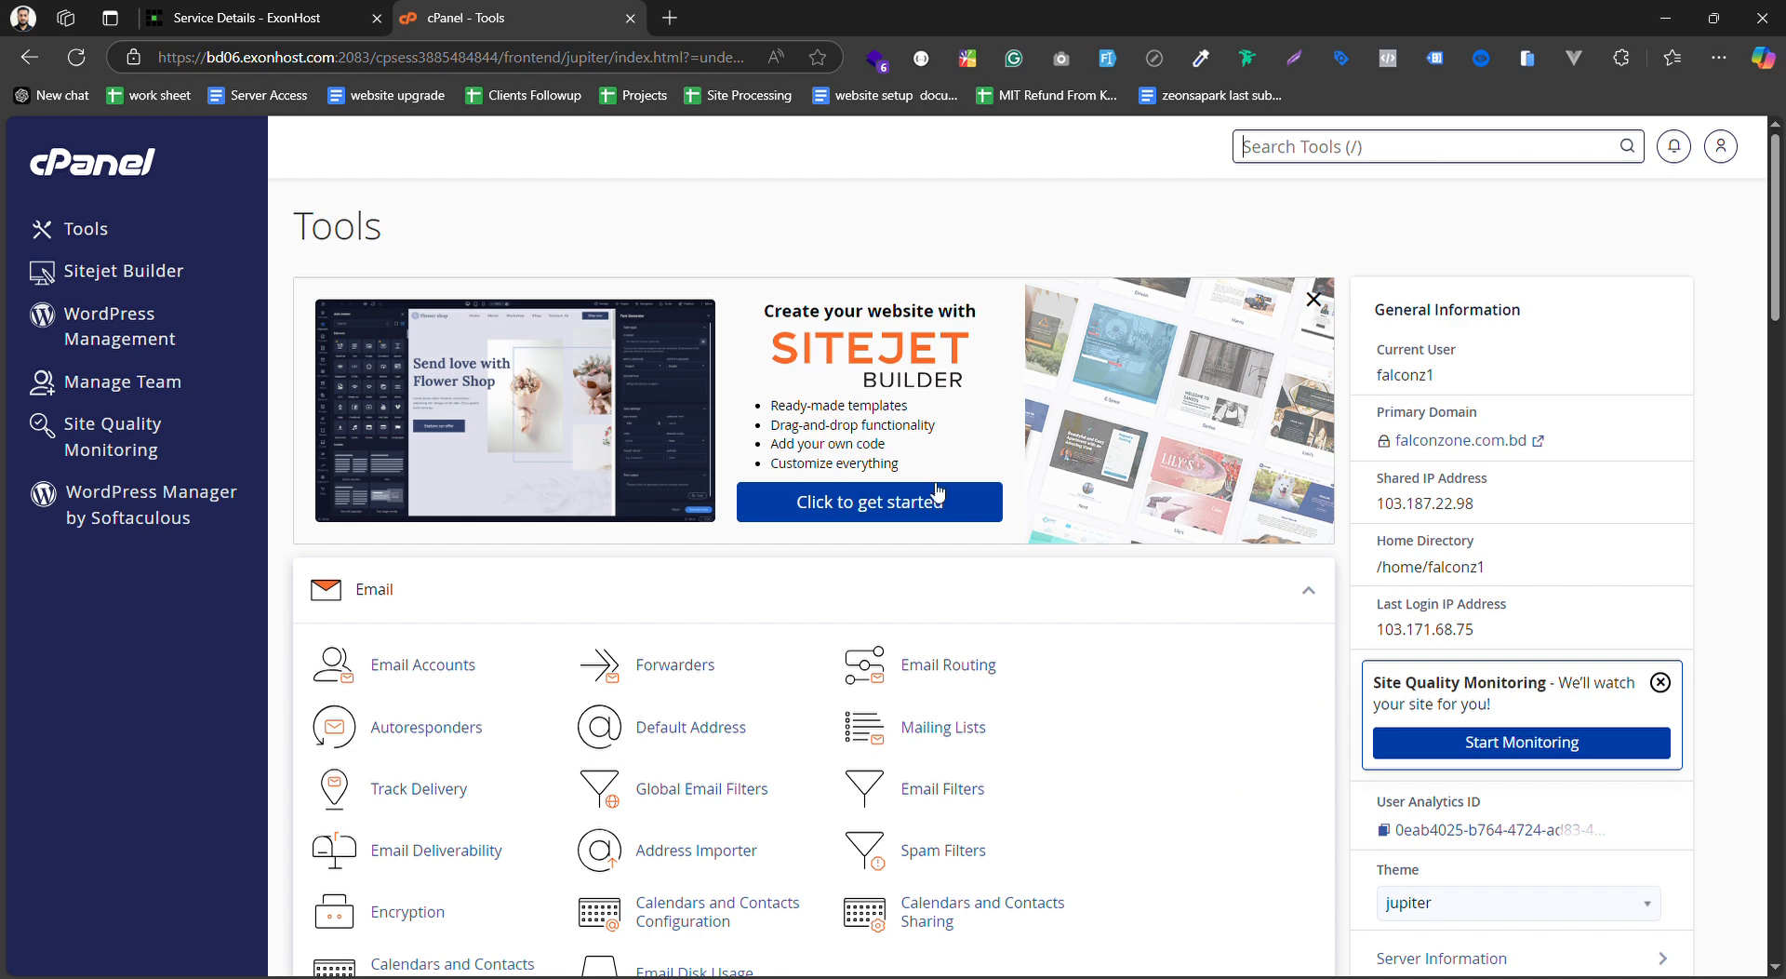
Review the service's billing, cPanel login, server, nameserver and usage details in the ExonHost client area
click(247, 17)
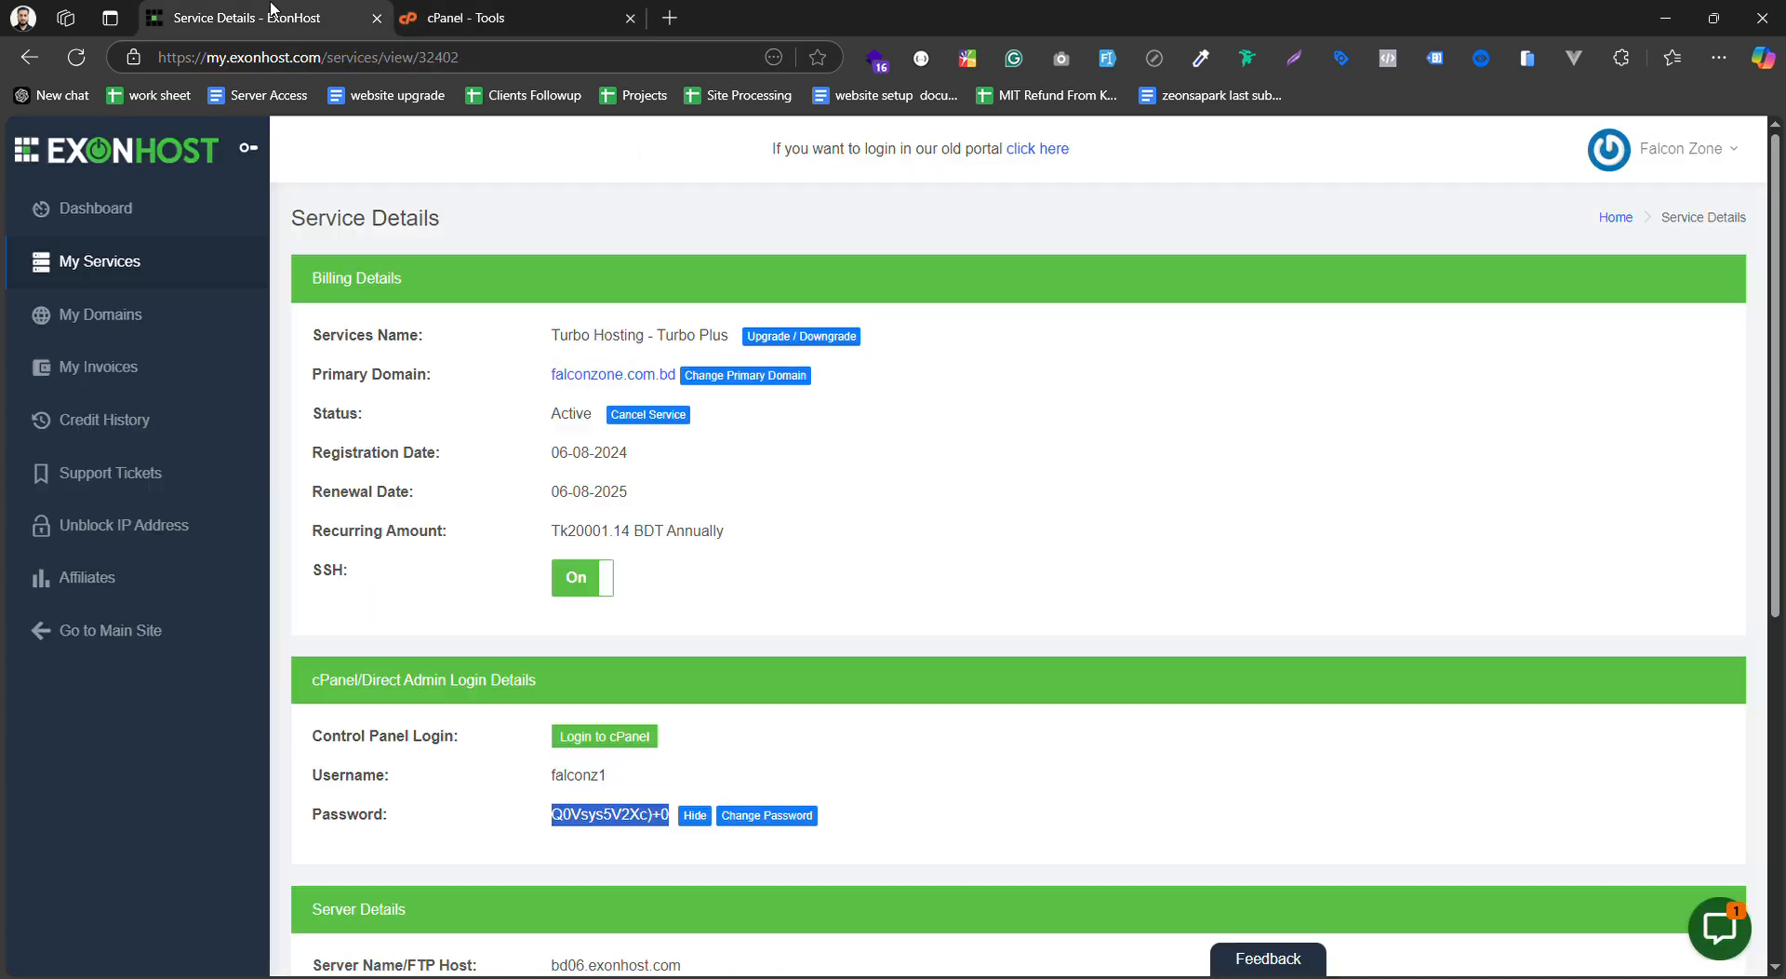
scroll(563, 679, down, 2)
scroll(427, 720, down, 3)
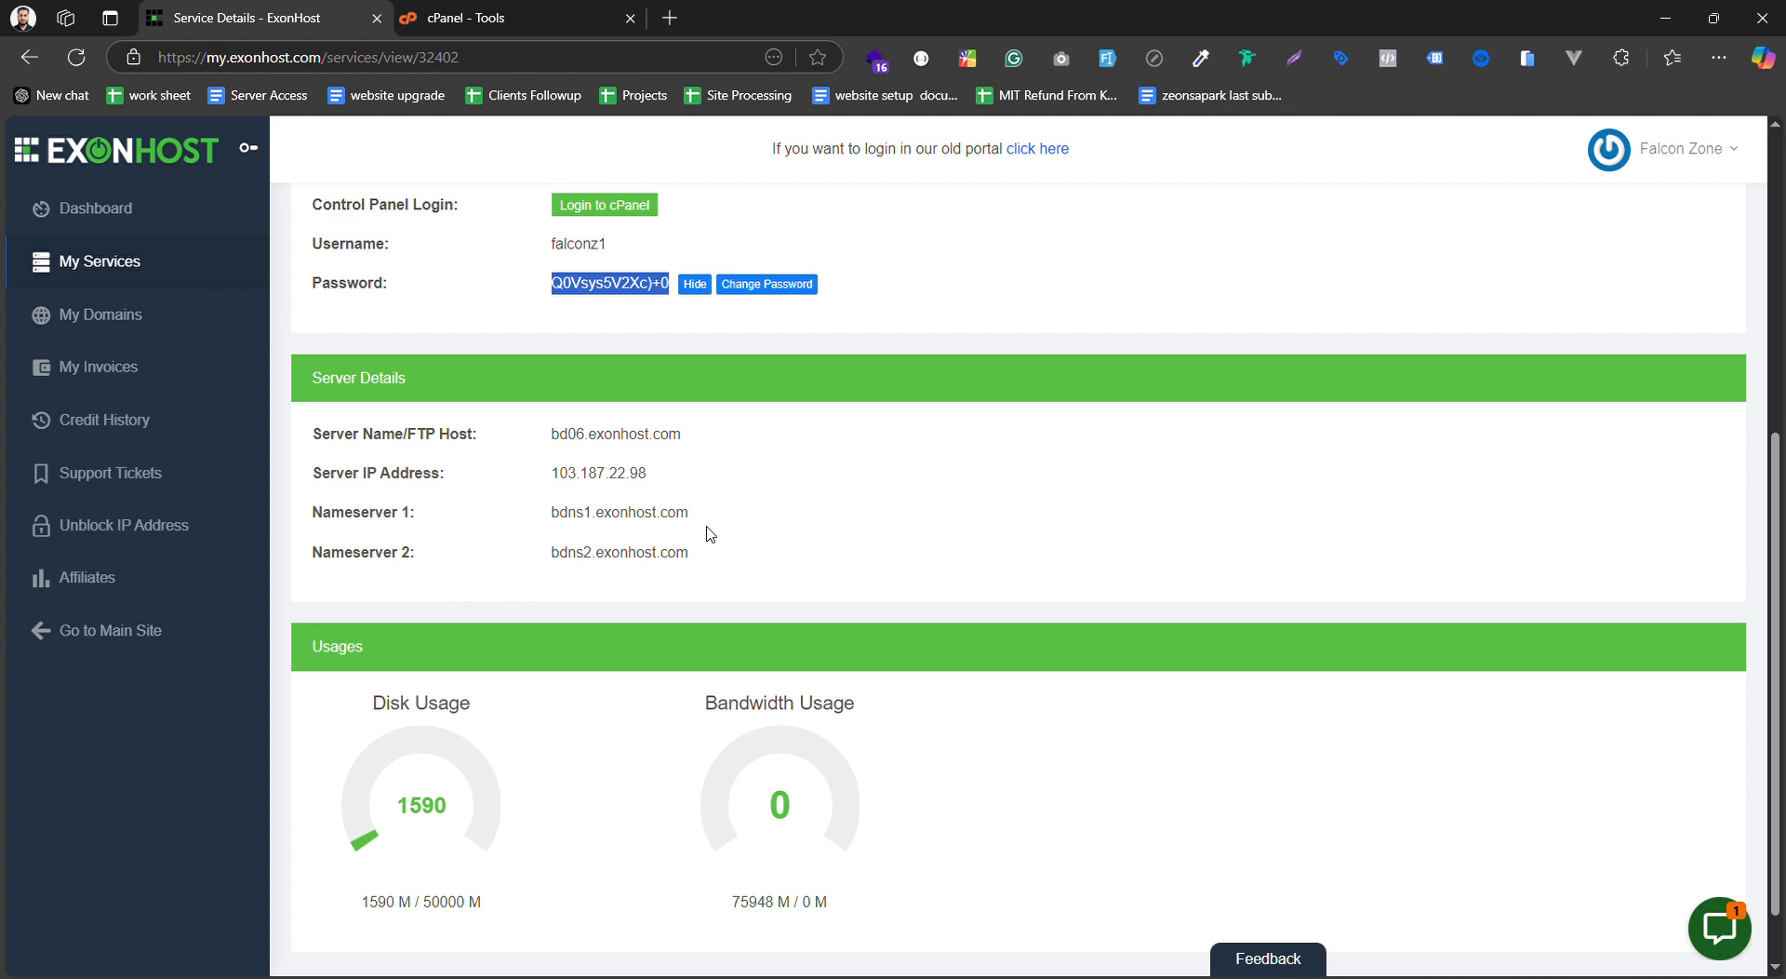
scroll(732, 351, up, 3)
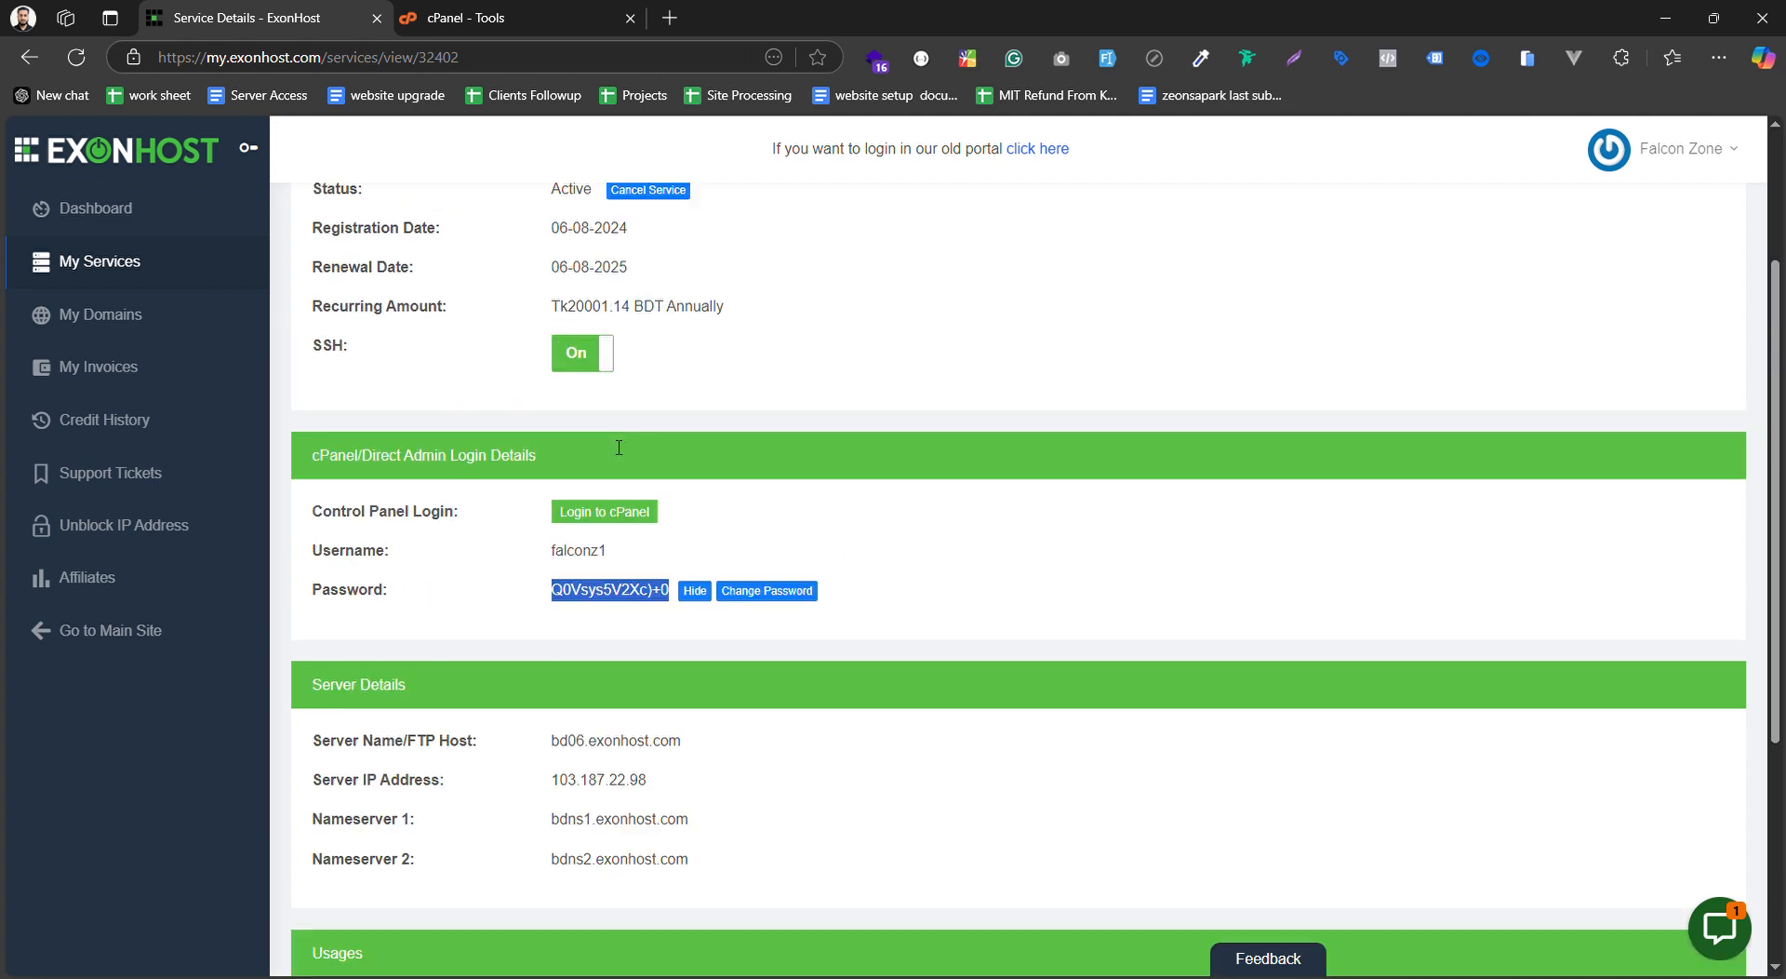
scroll(676, 579, down, 1)
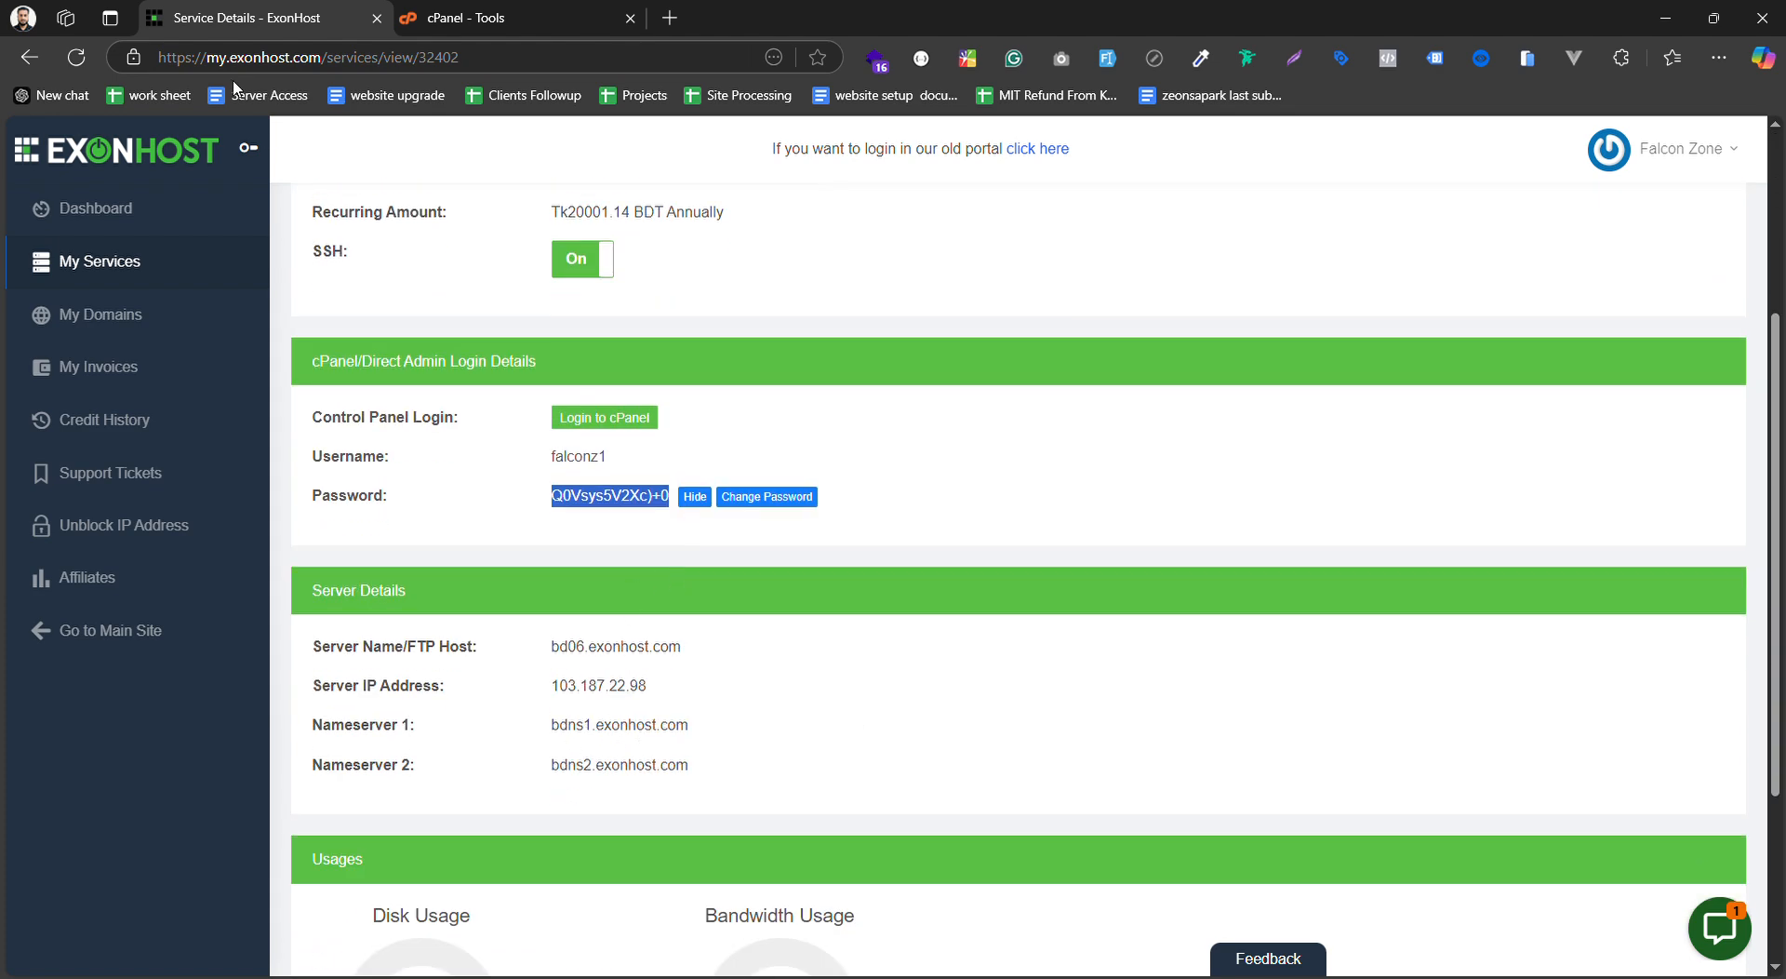
Open the nameserver update form for the domain falconzone.xyz from the account's domain list
click(141, 314)
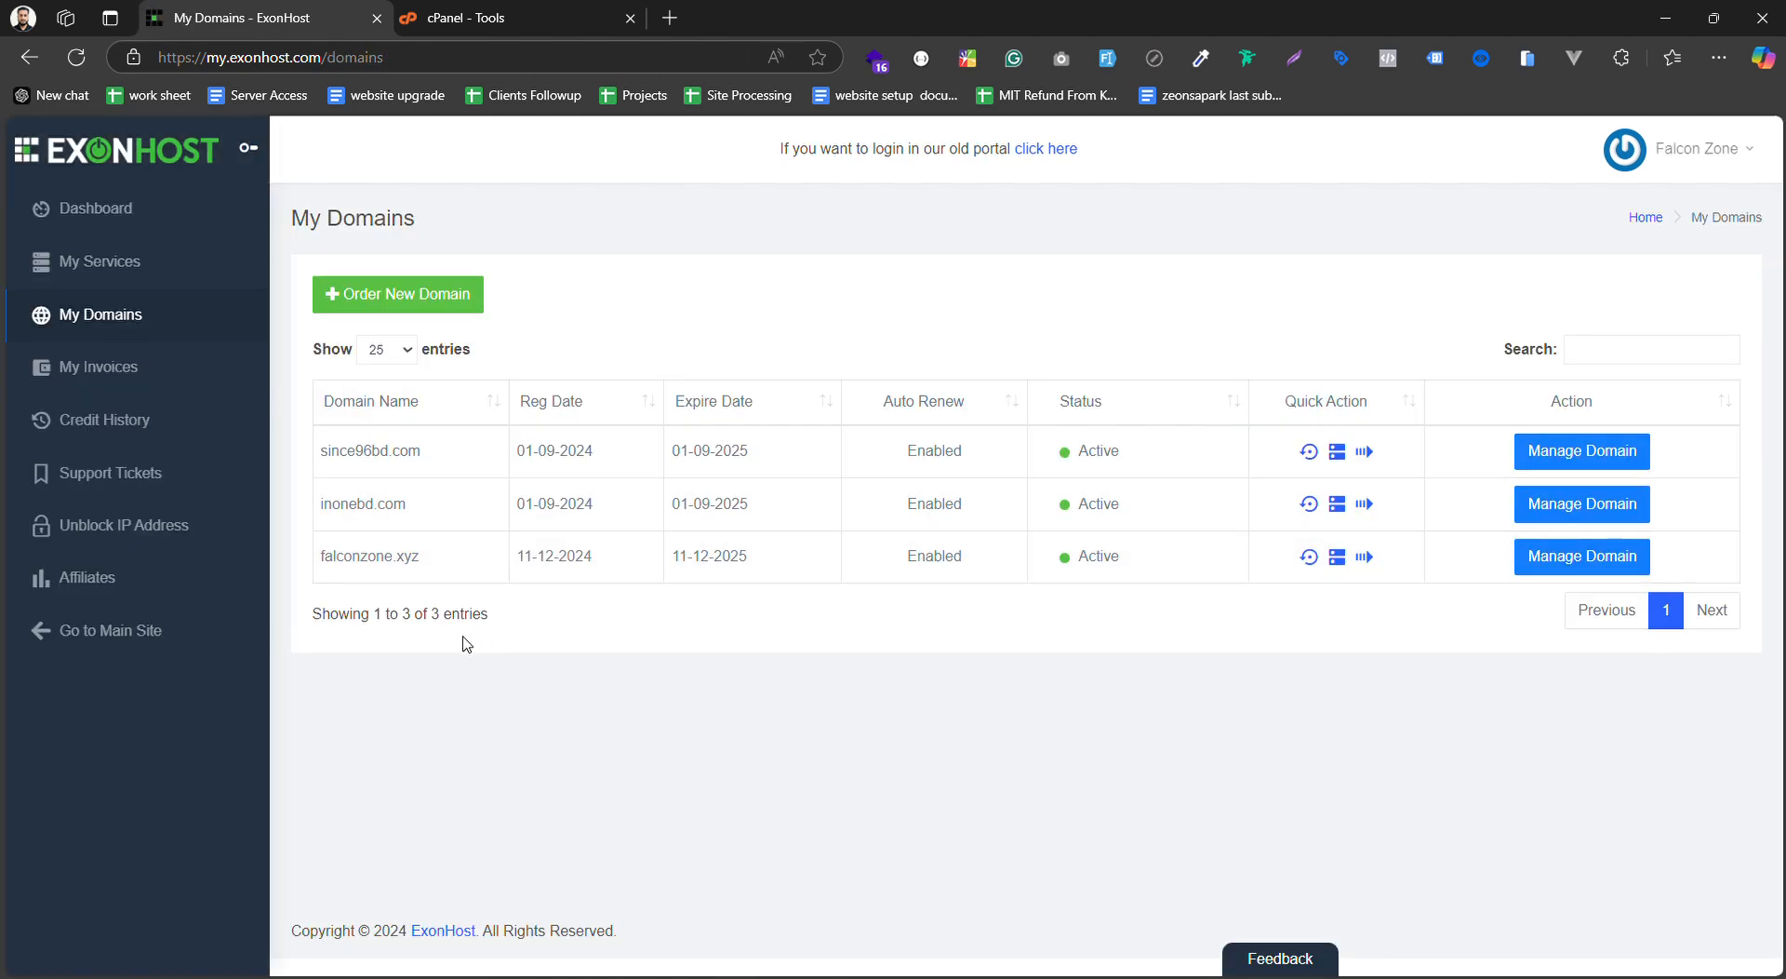
click(1572, 568)
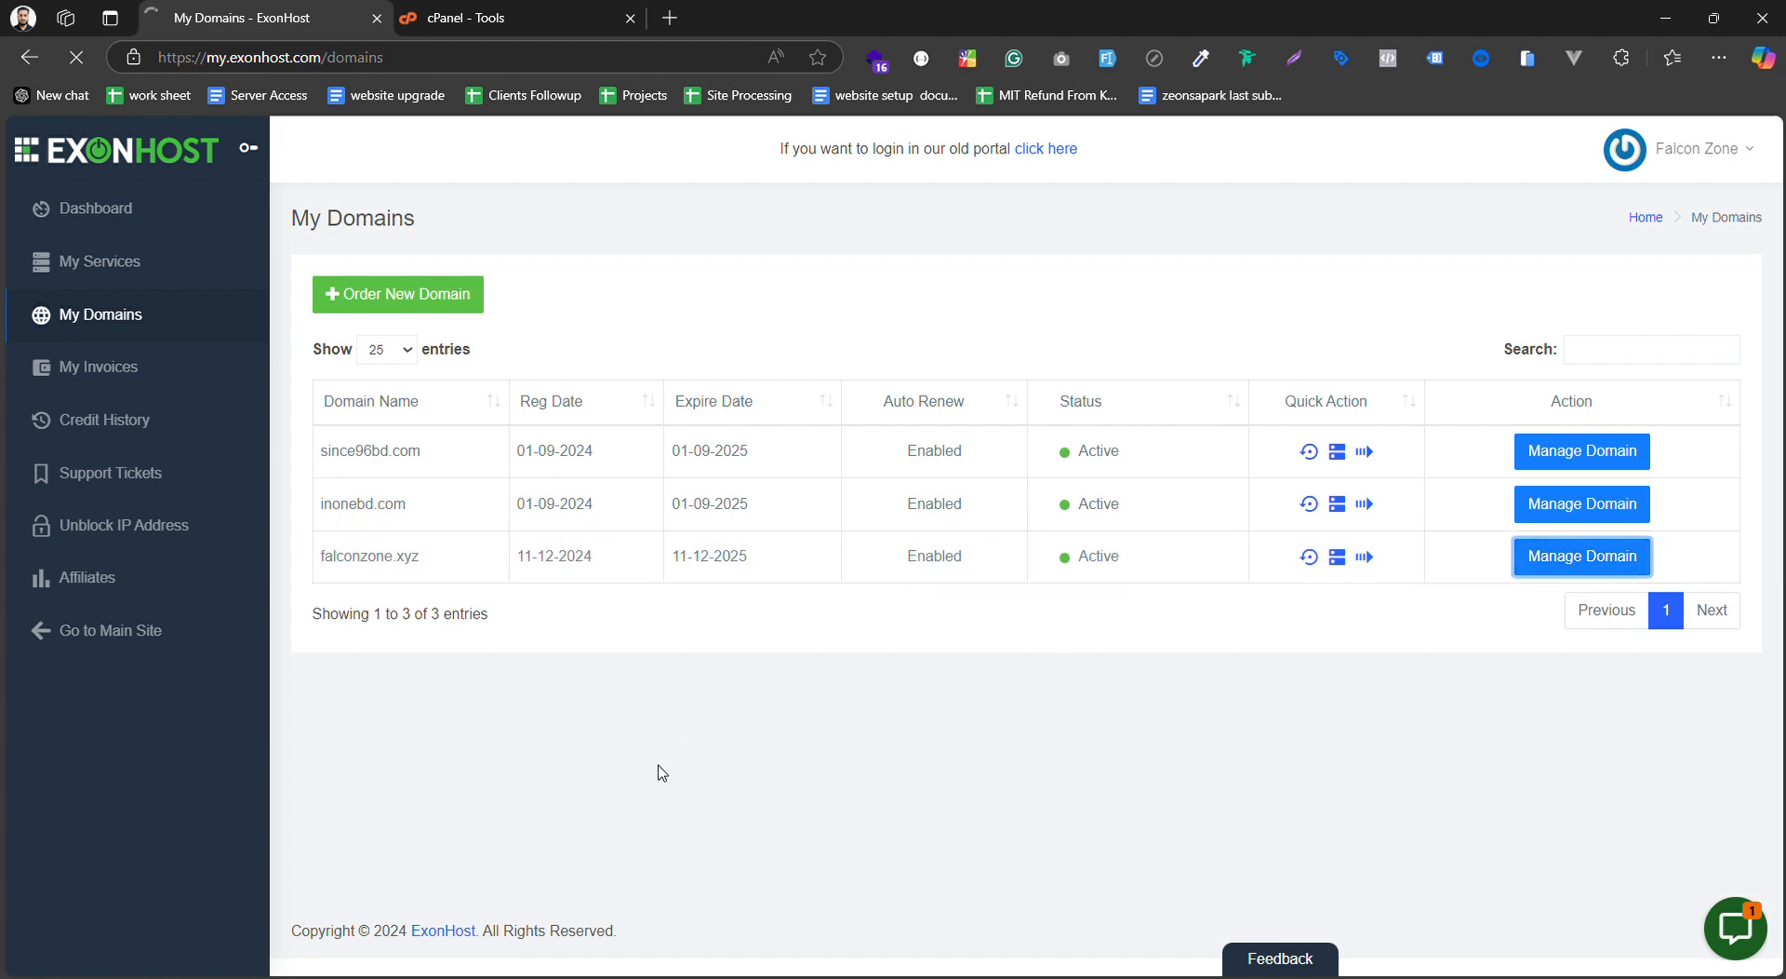
scroll(558, 744, down, 2)
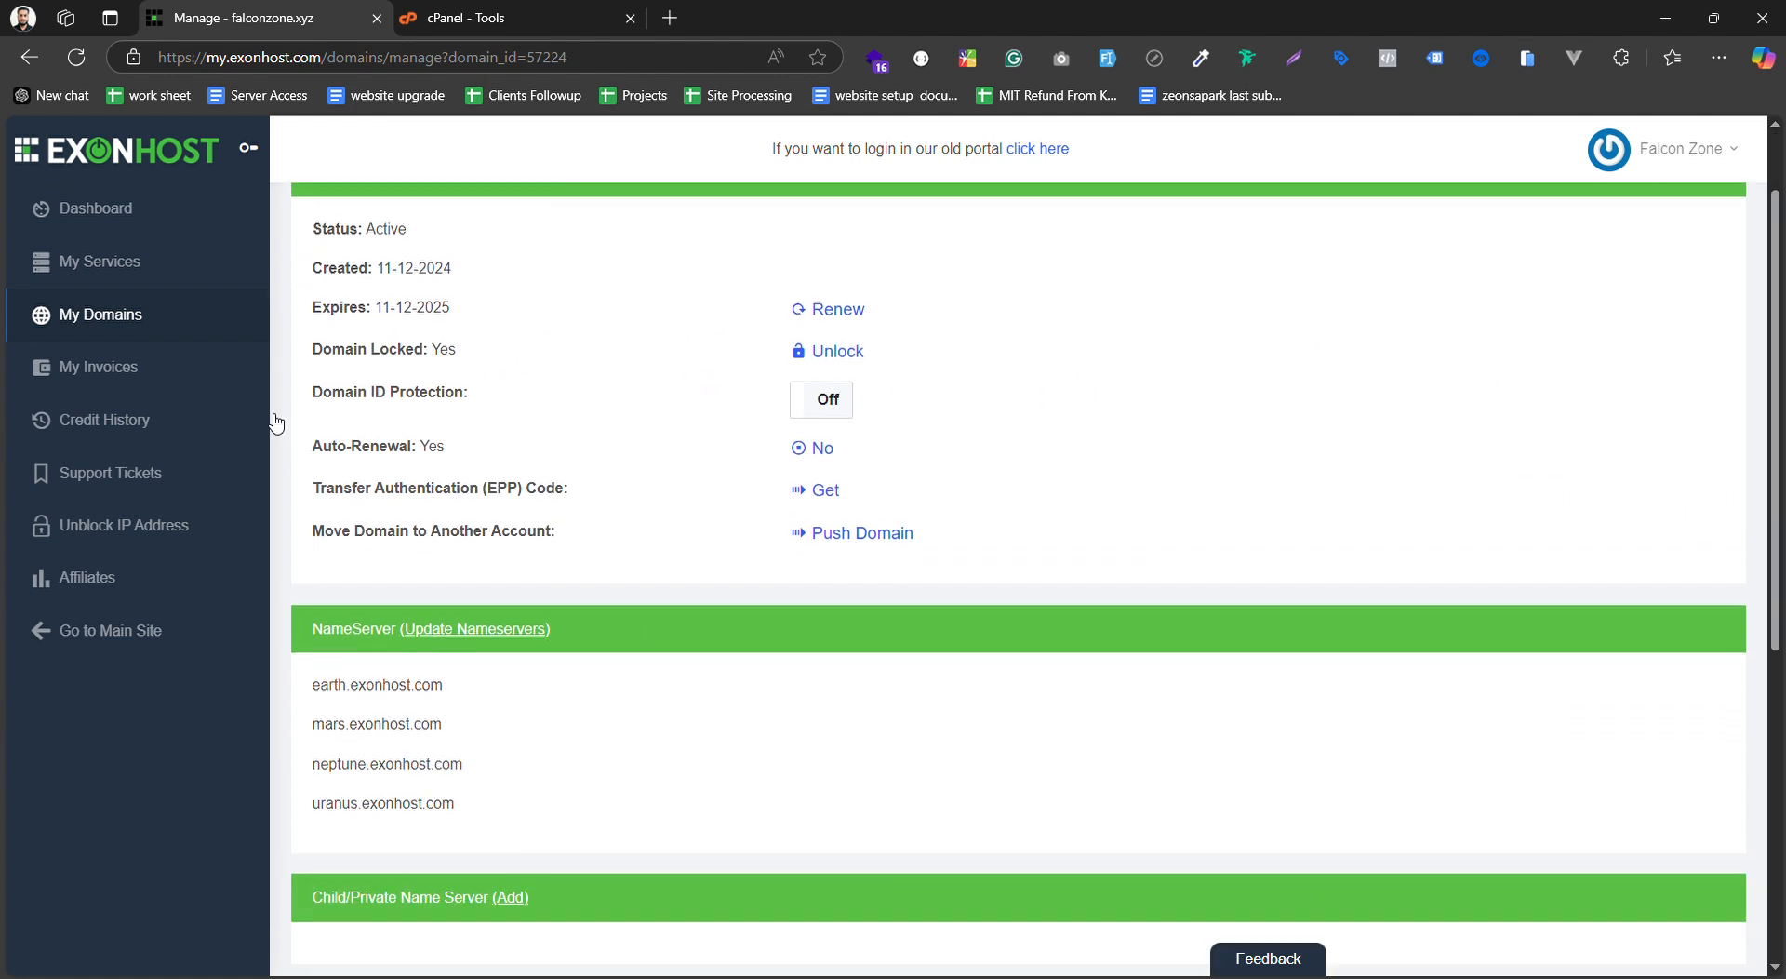
click(484, 630)
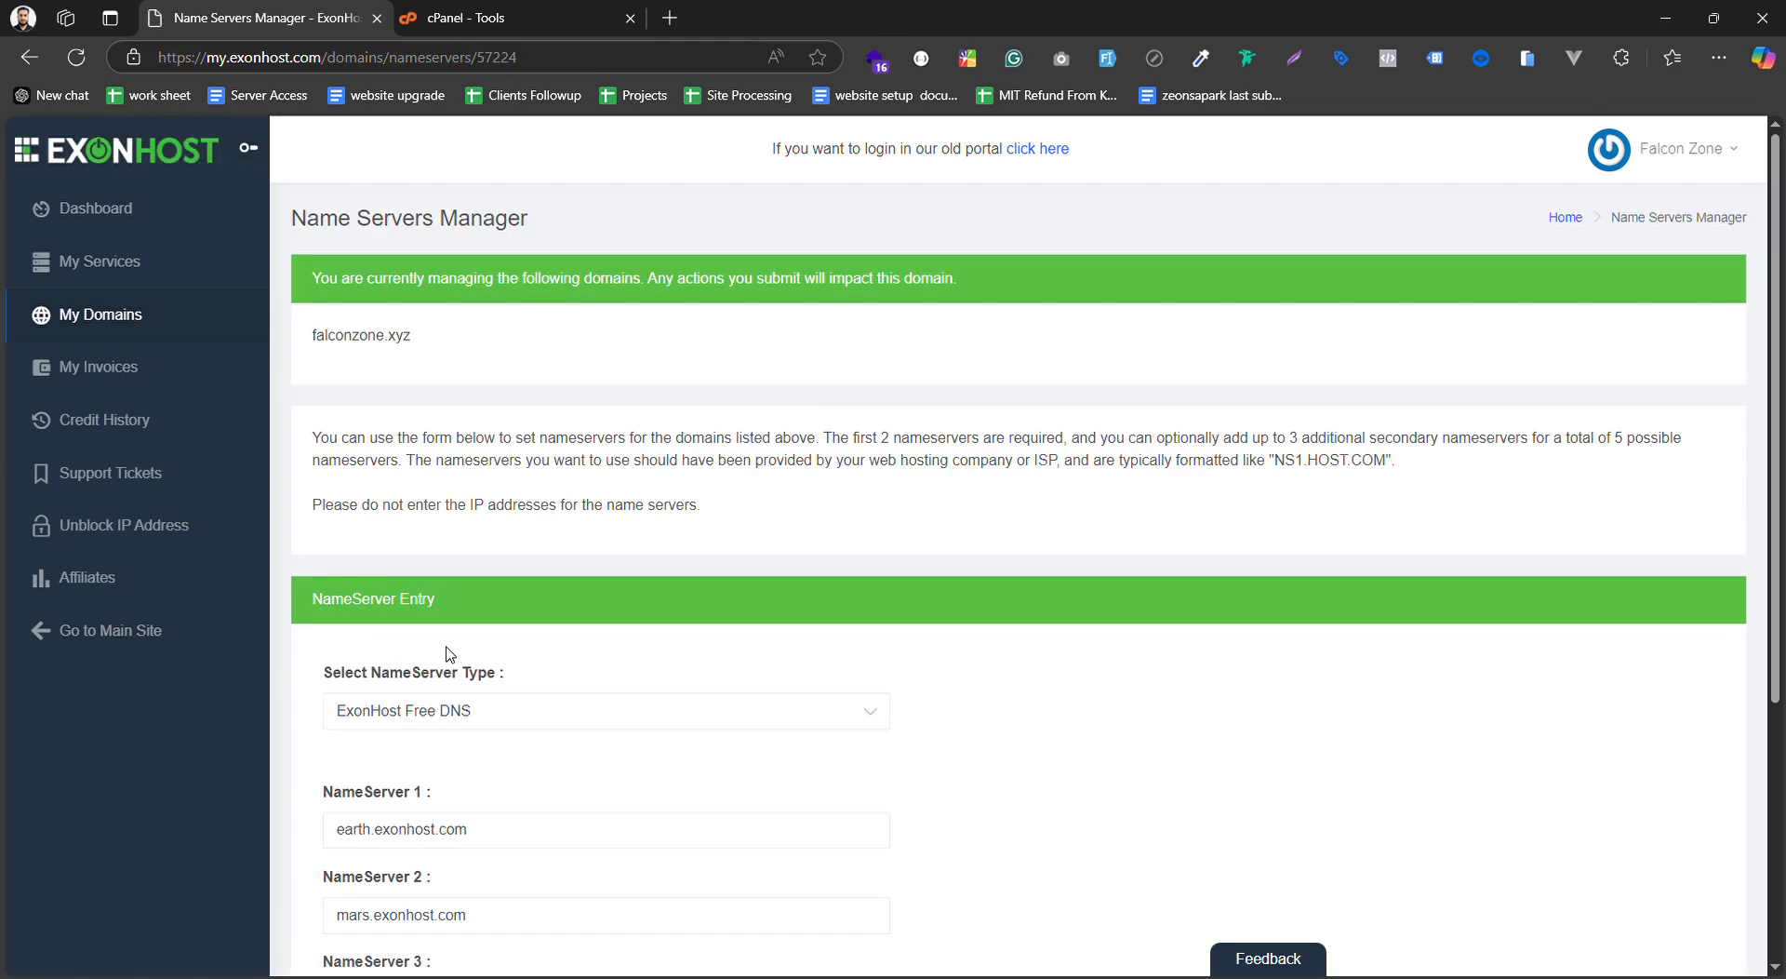
scroll(451, 654, down, 2)
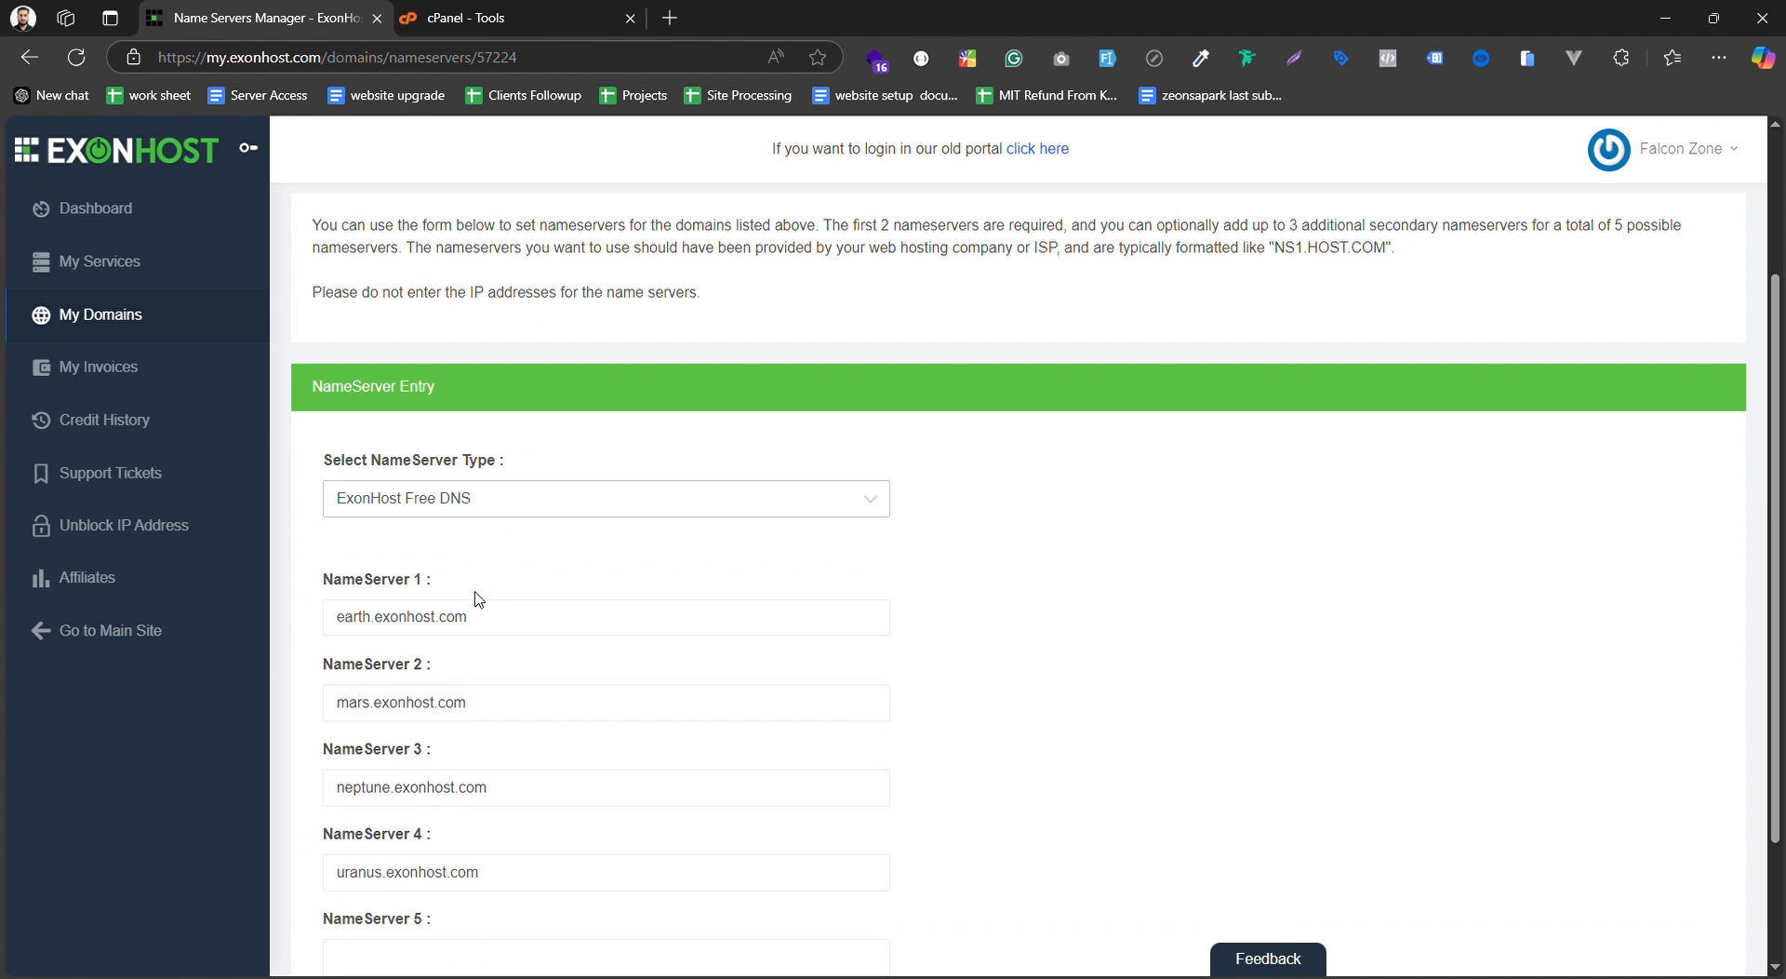
Try the ExonHost BDIX-NS, Custom NameServers and ExonHost Free DNS nameserver types to compare their entries
click(475, 593)
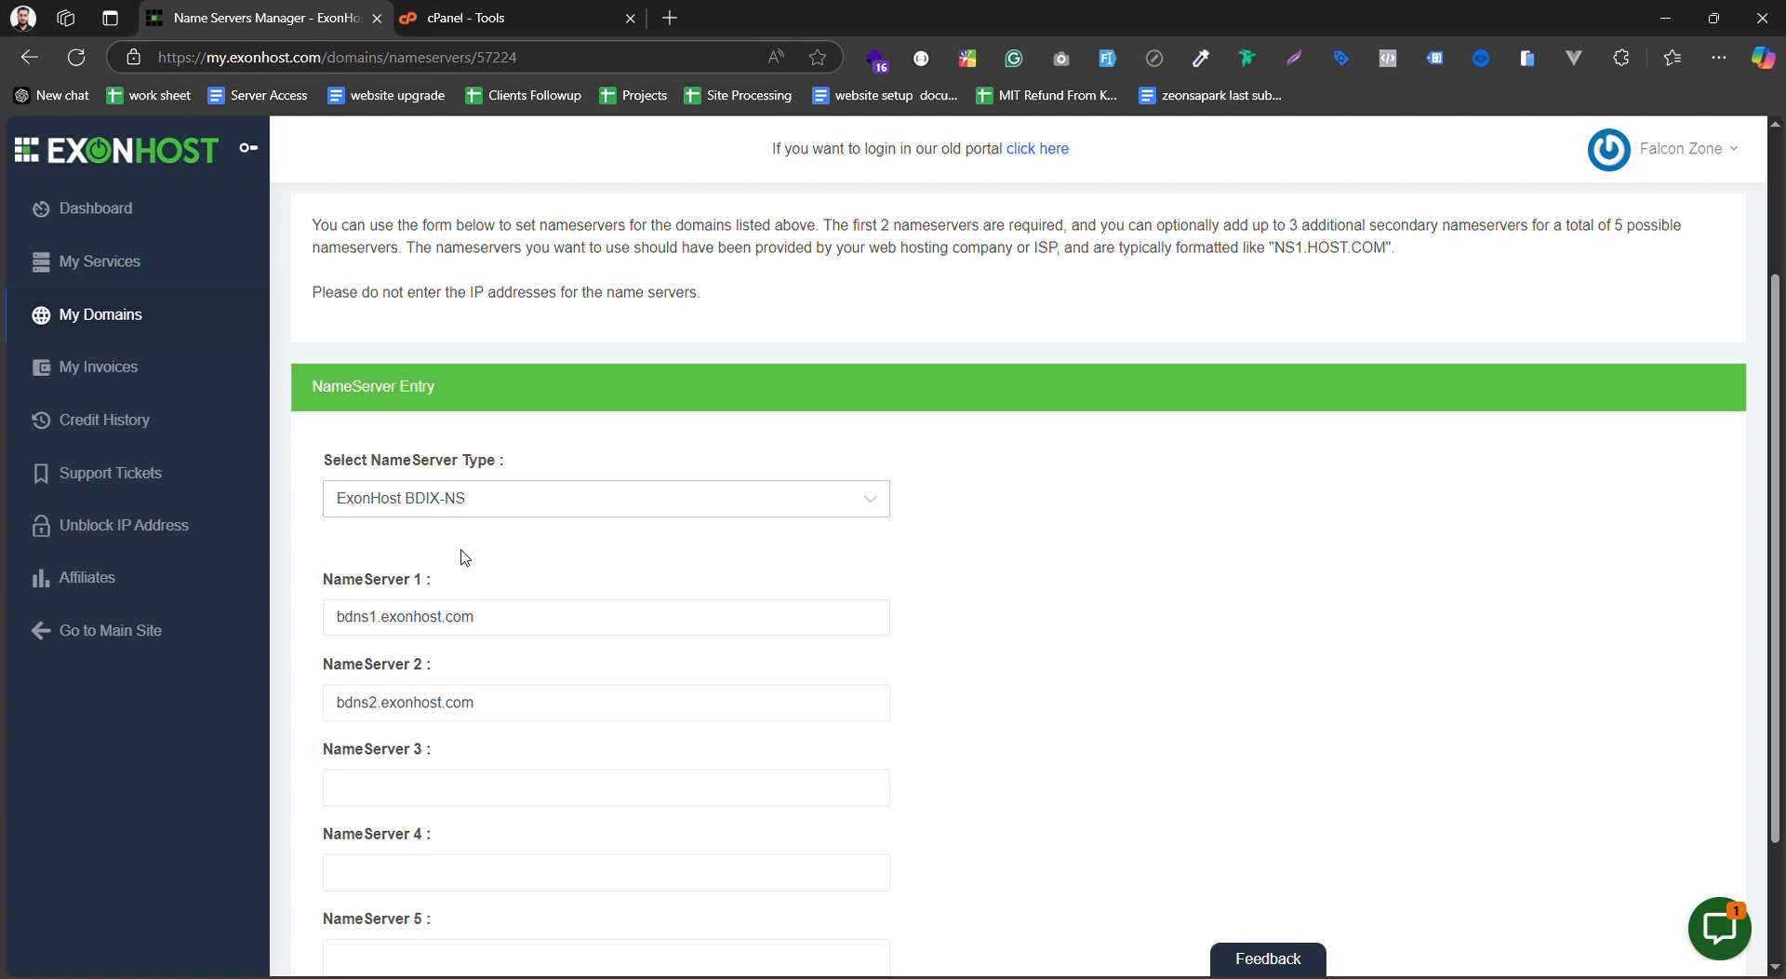
click(457, 614)
click(393, 616)
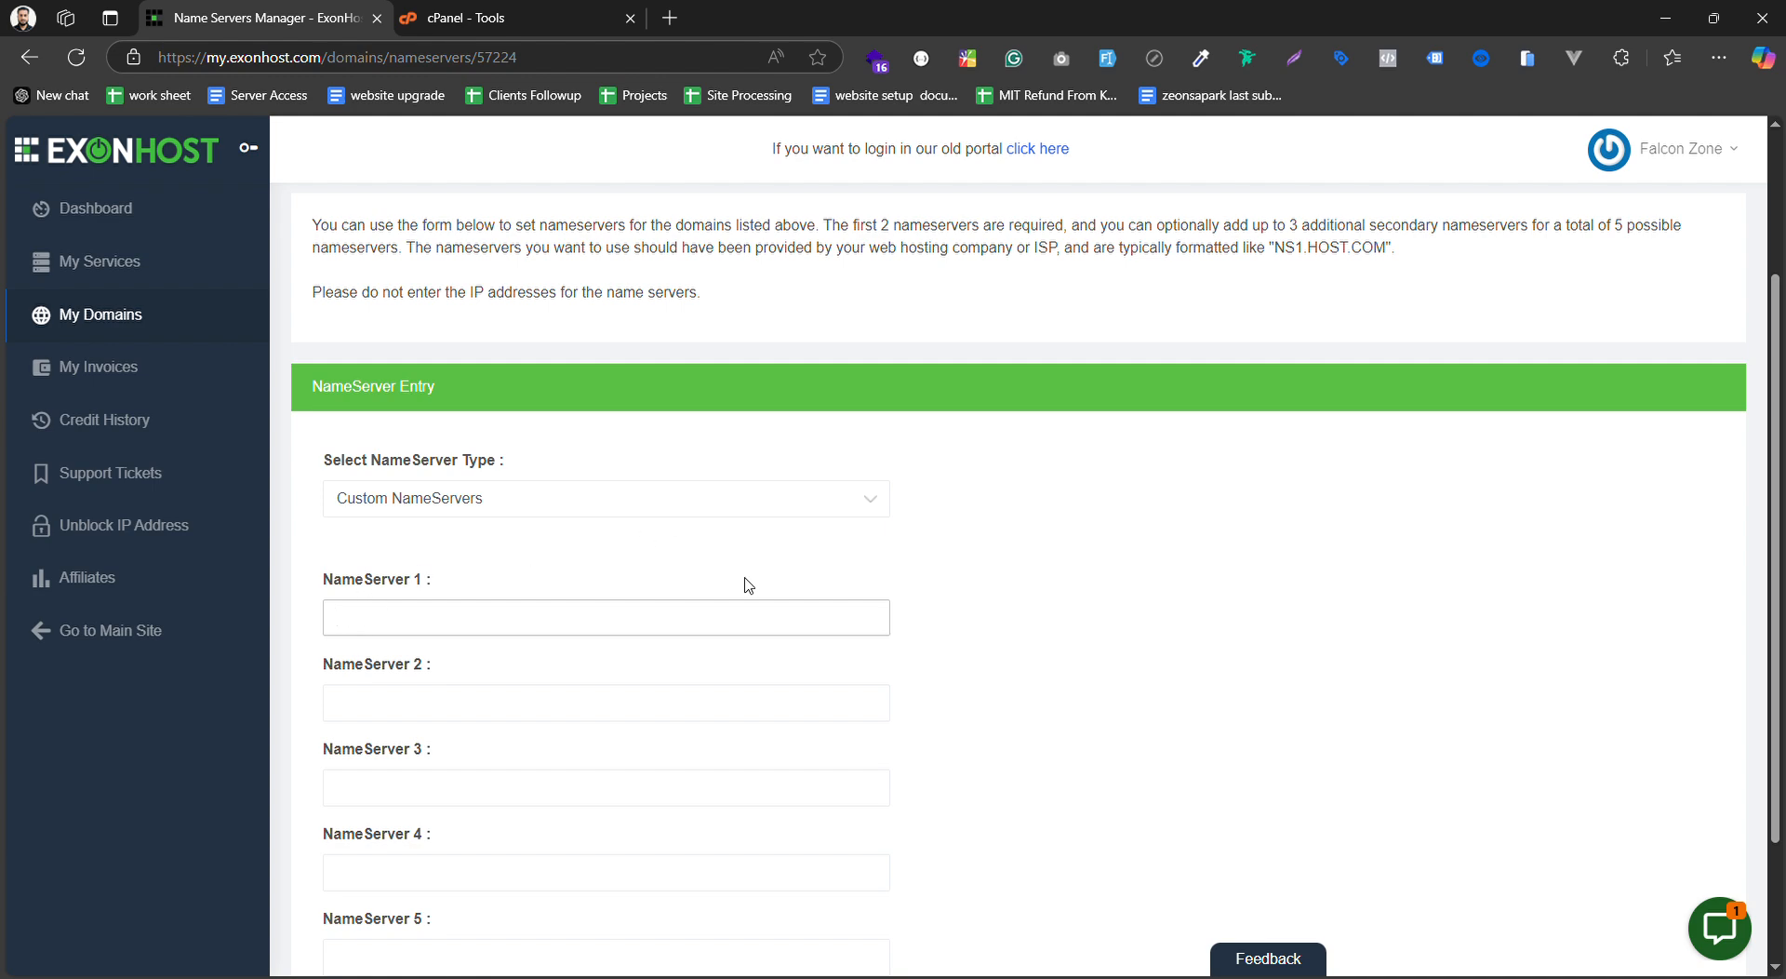
click(465, 564)
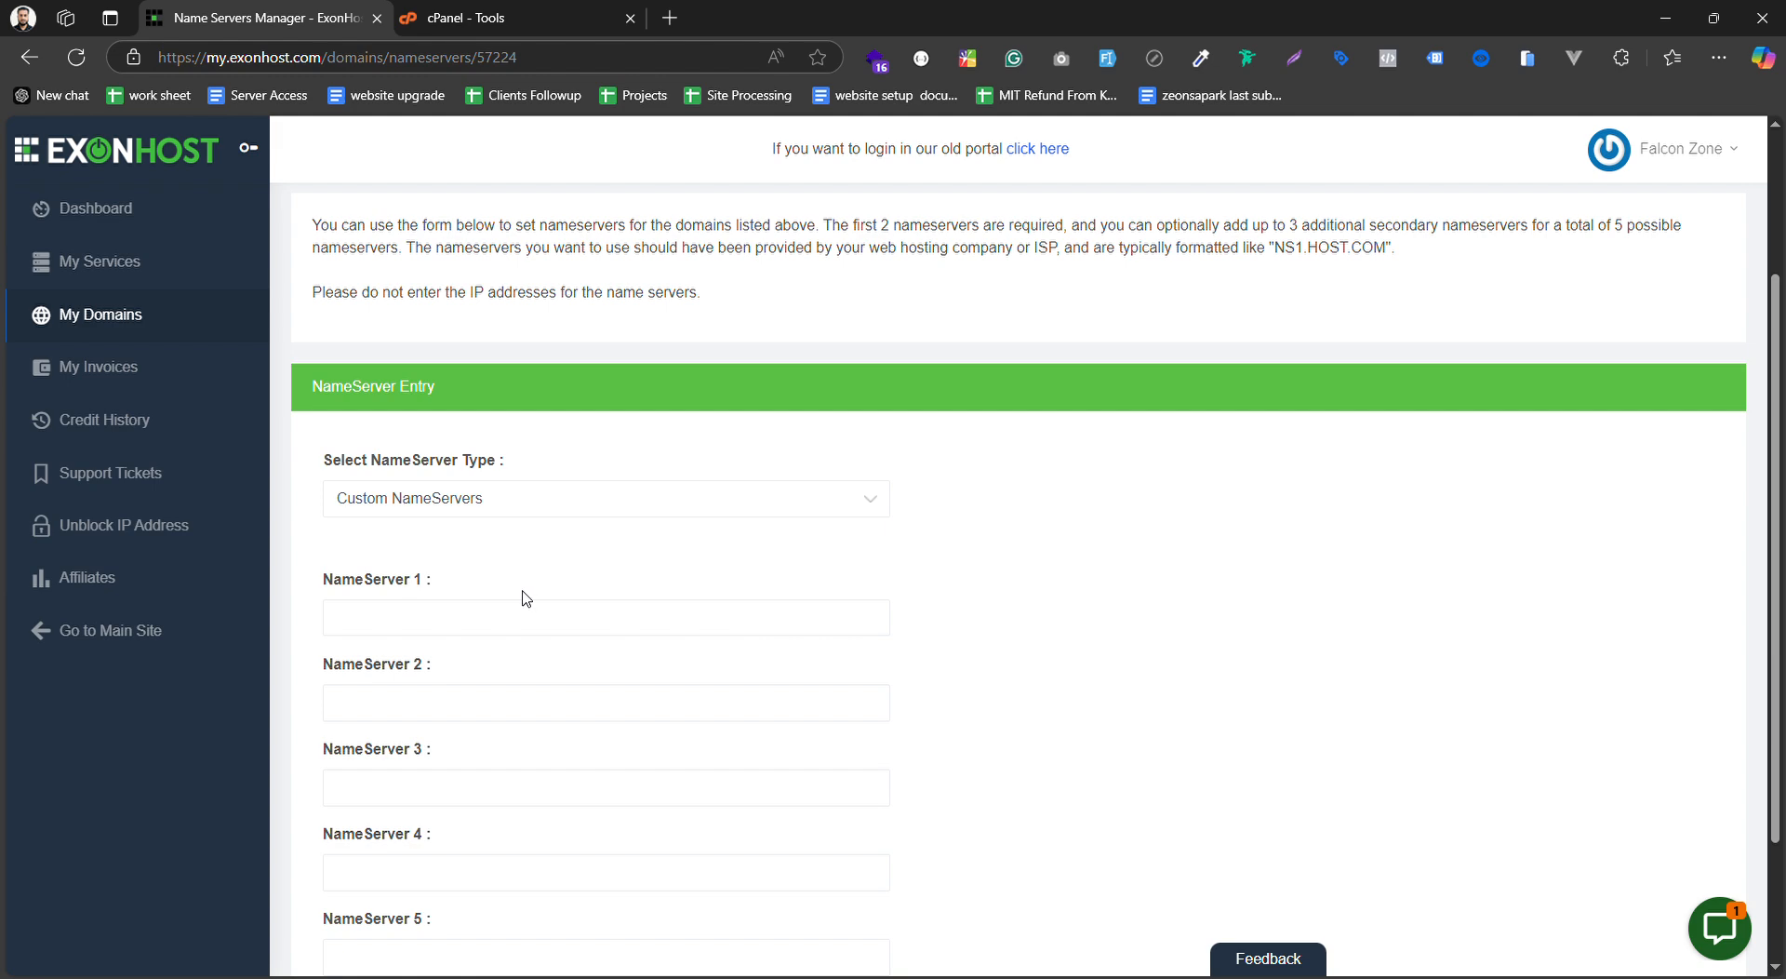
click(518, 508)
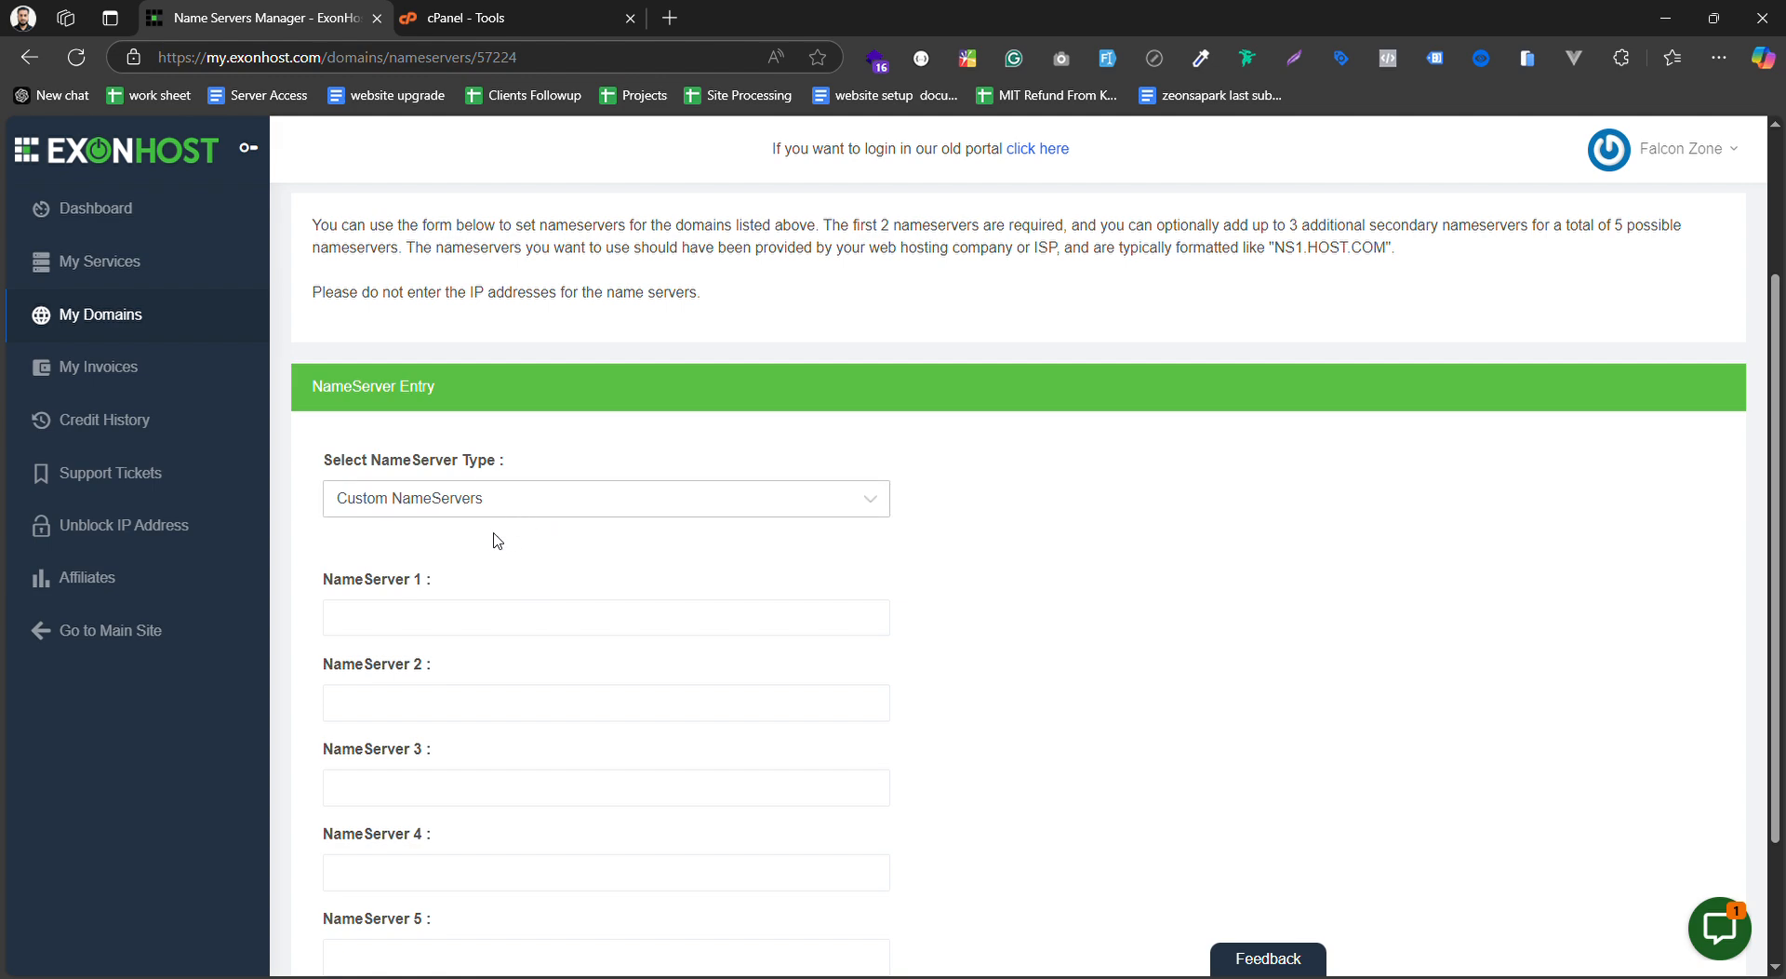
click(433, 542)
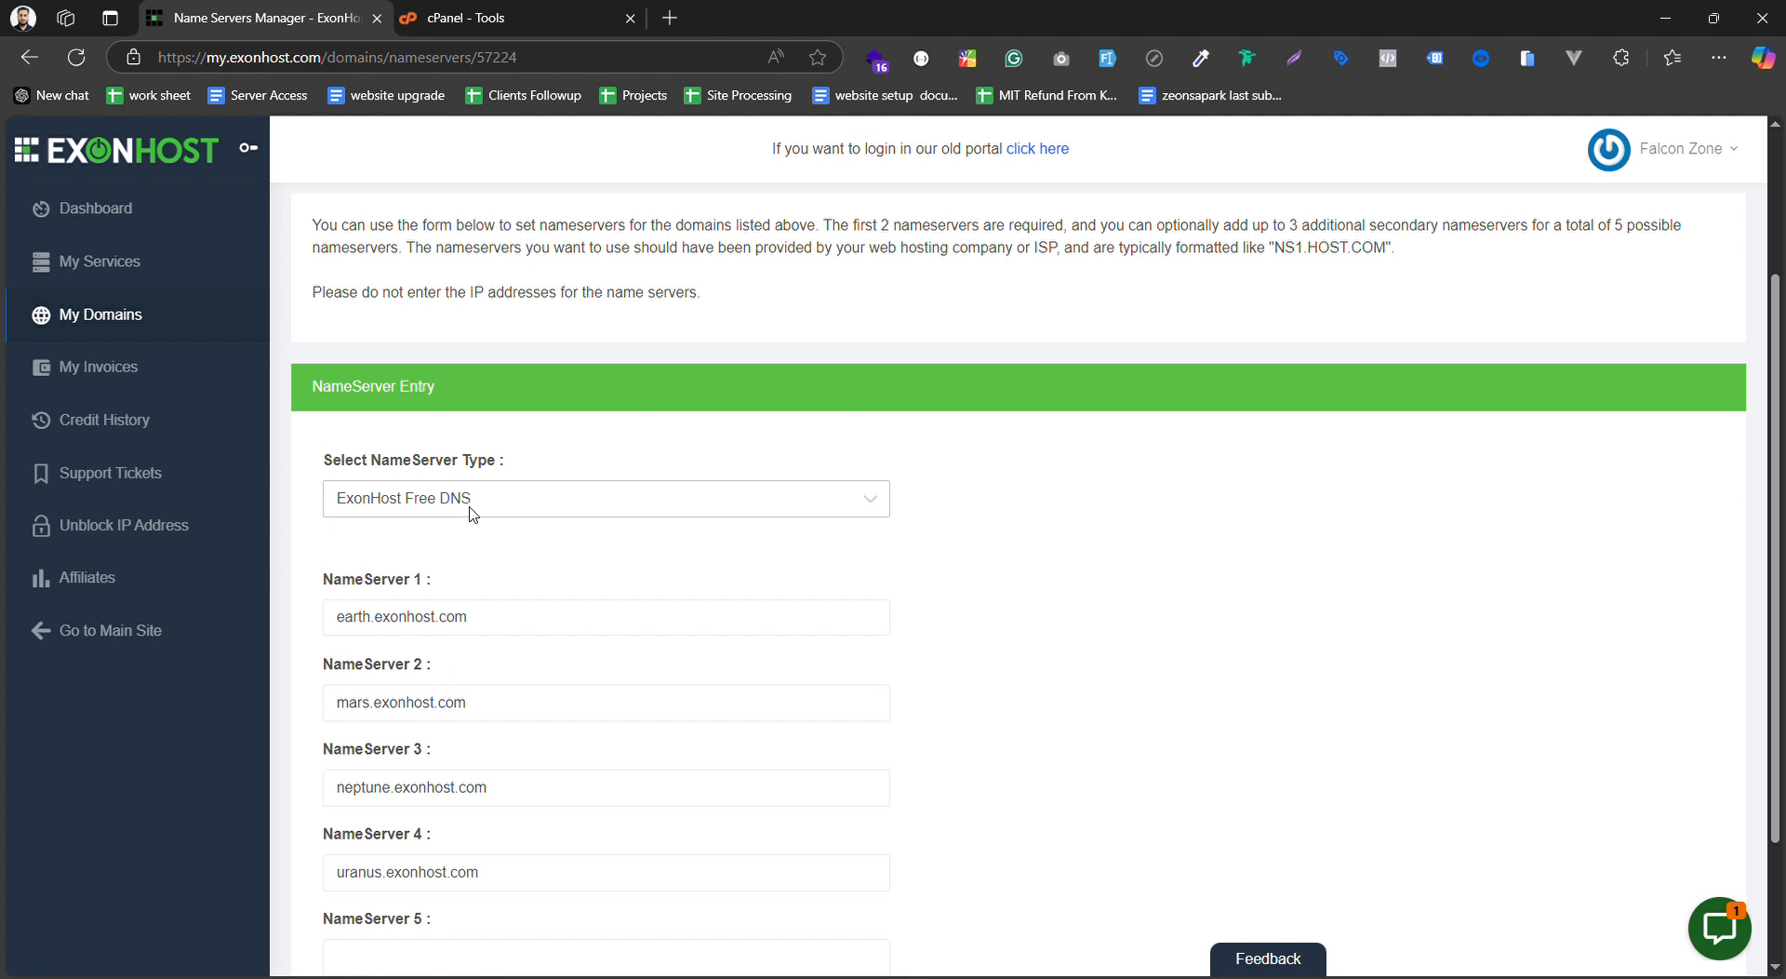
Set the domain's nameserver type to ExonHost BDIX-NS, save the changes and dismiss the confirmation
key(Down)
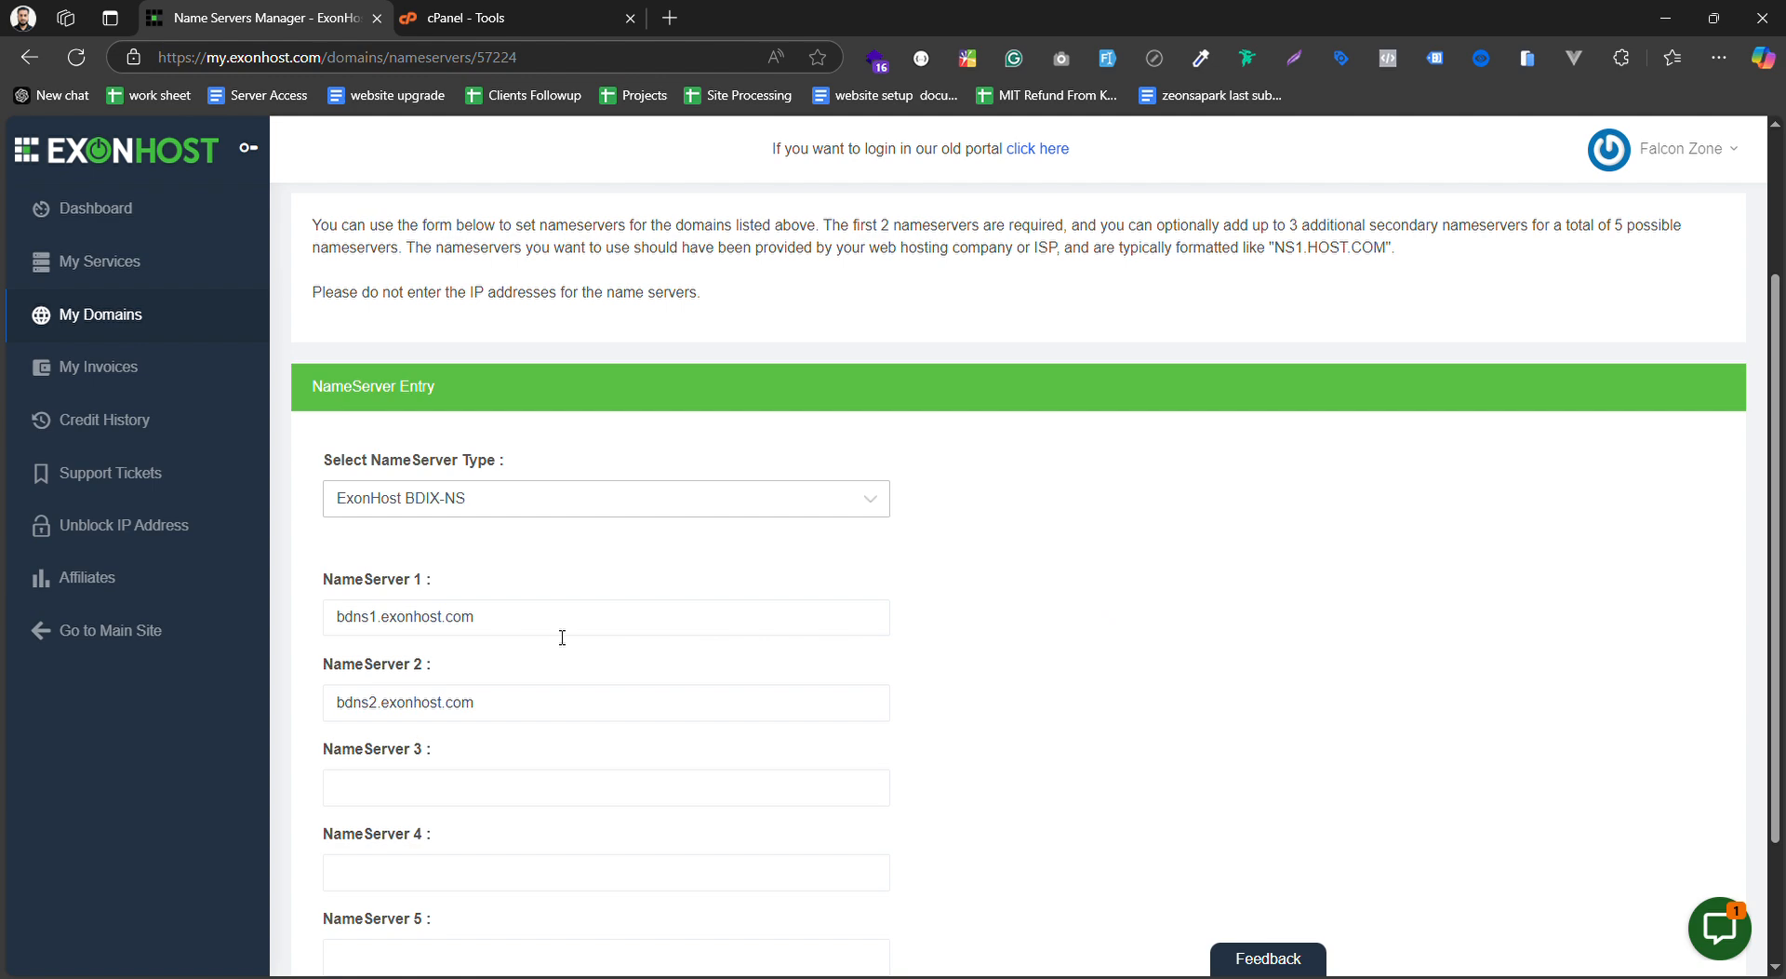
scroll(646, 619, down, 2)
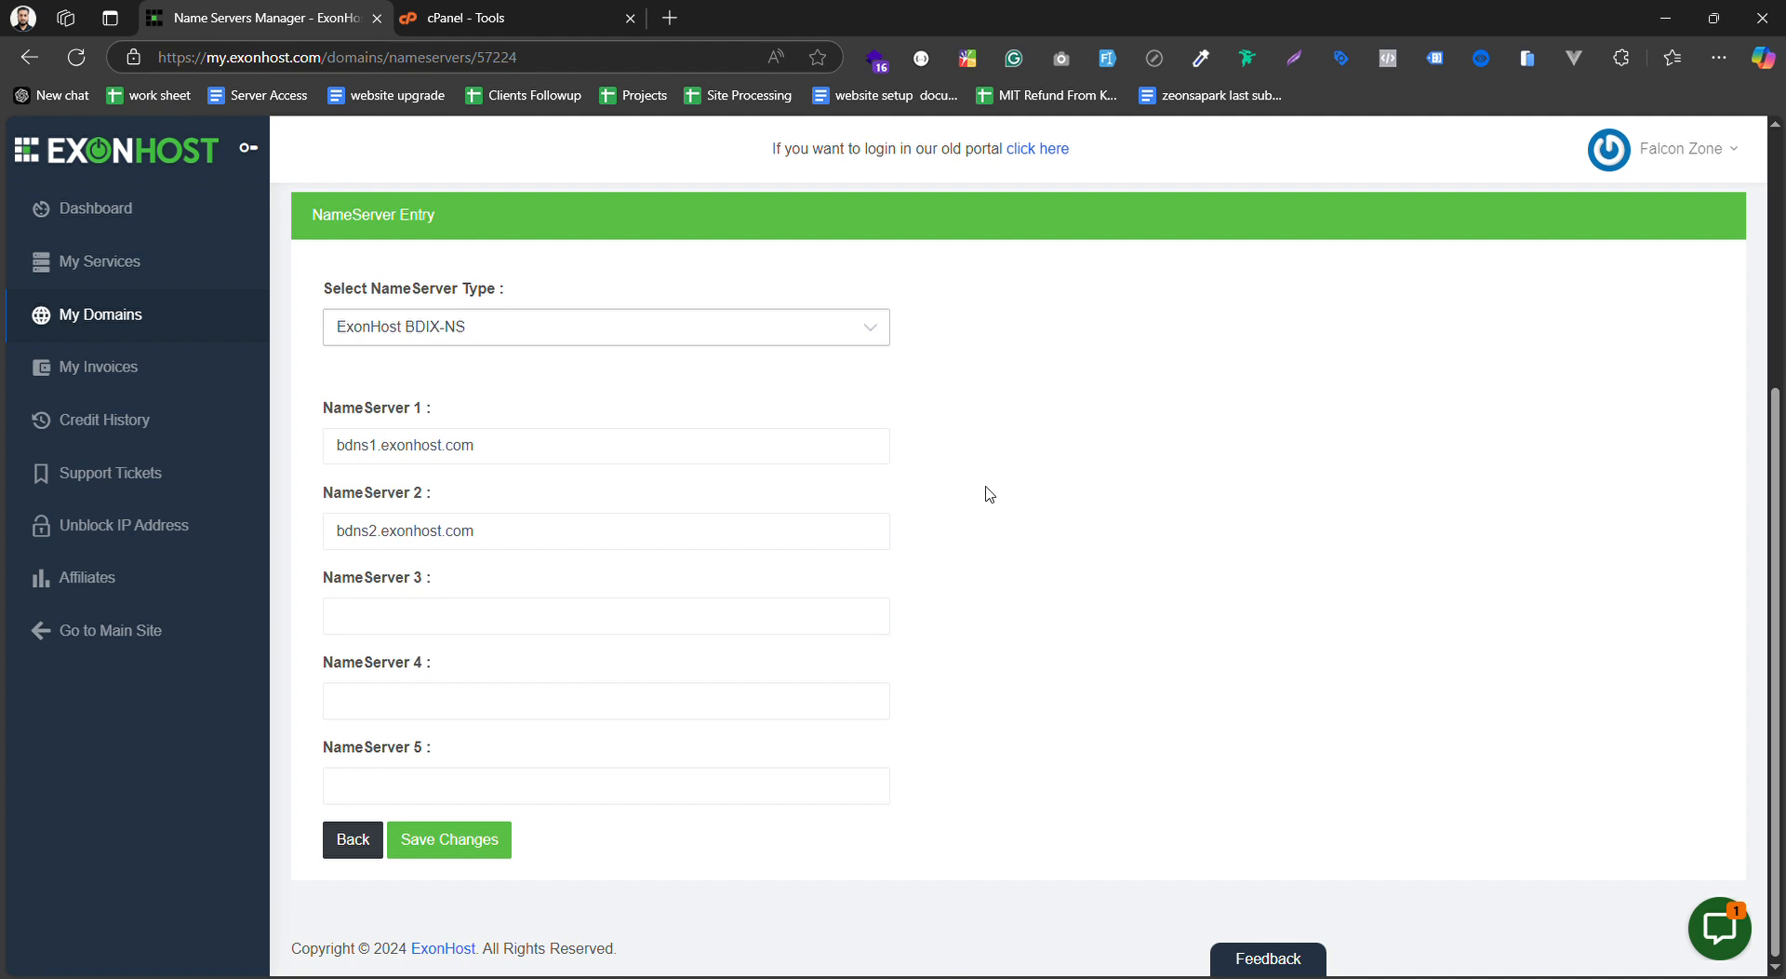
scroll(507, 590, up, 1)
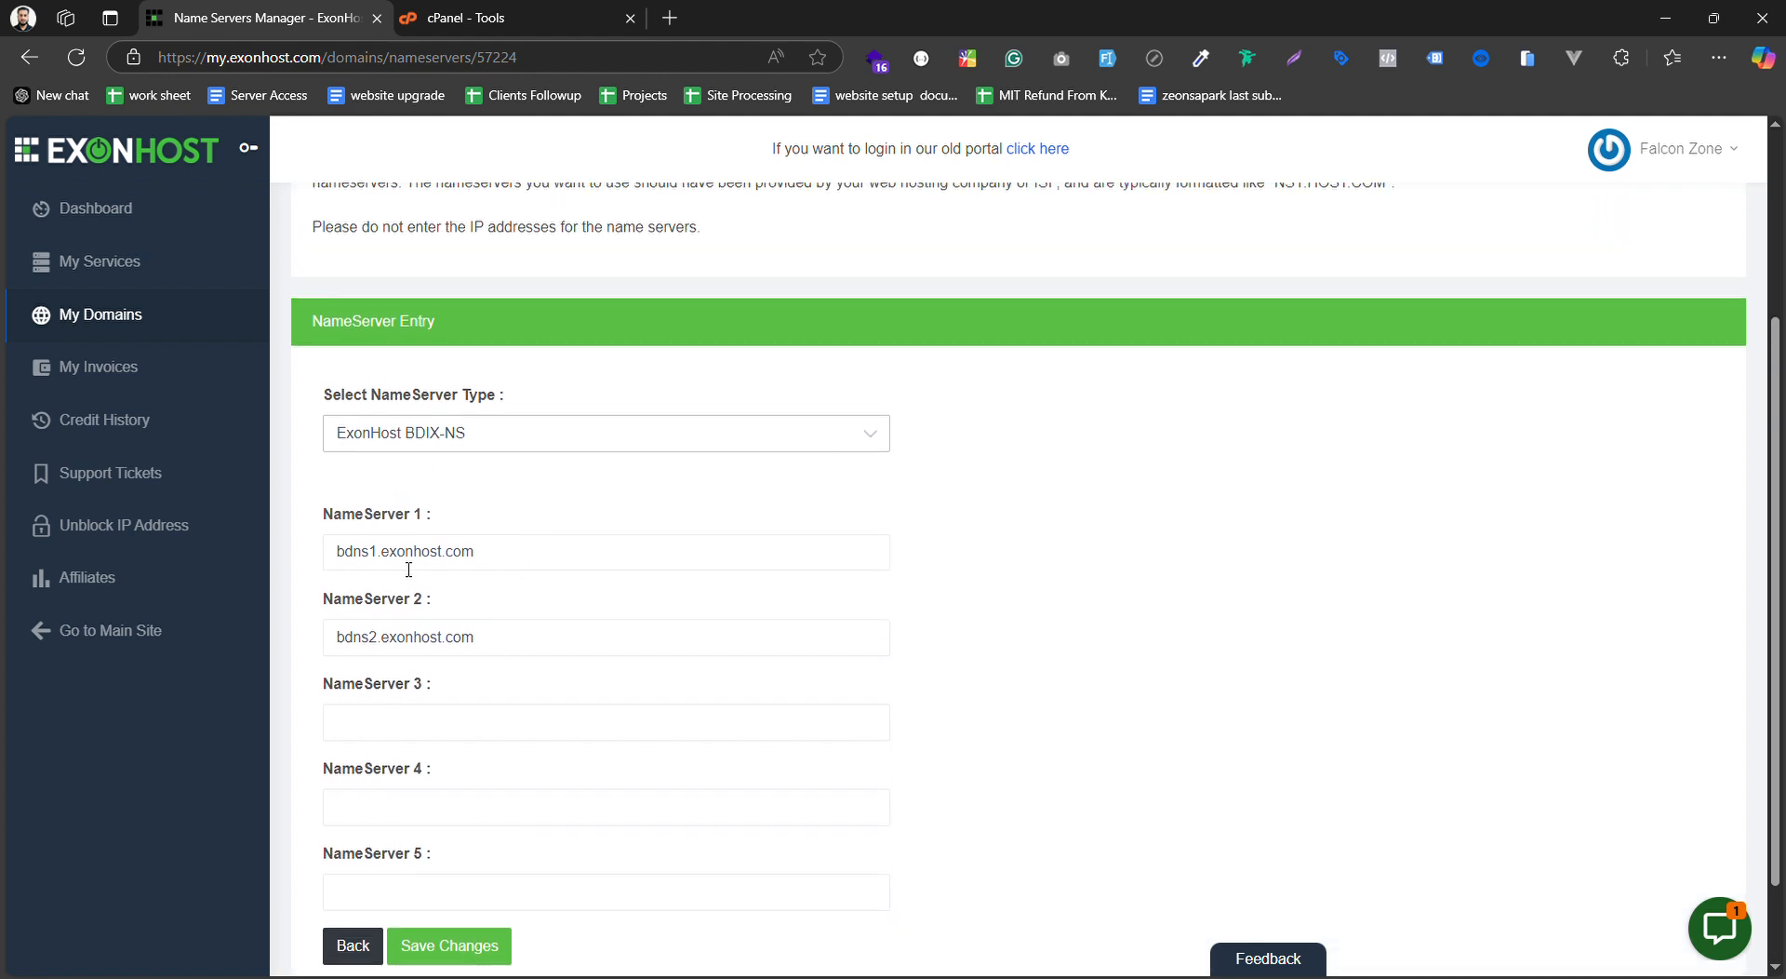
scroll(470, 751, down, 1)
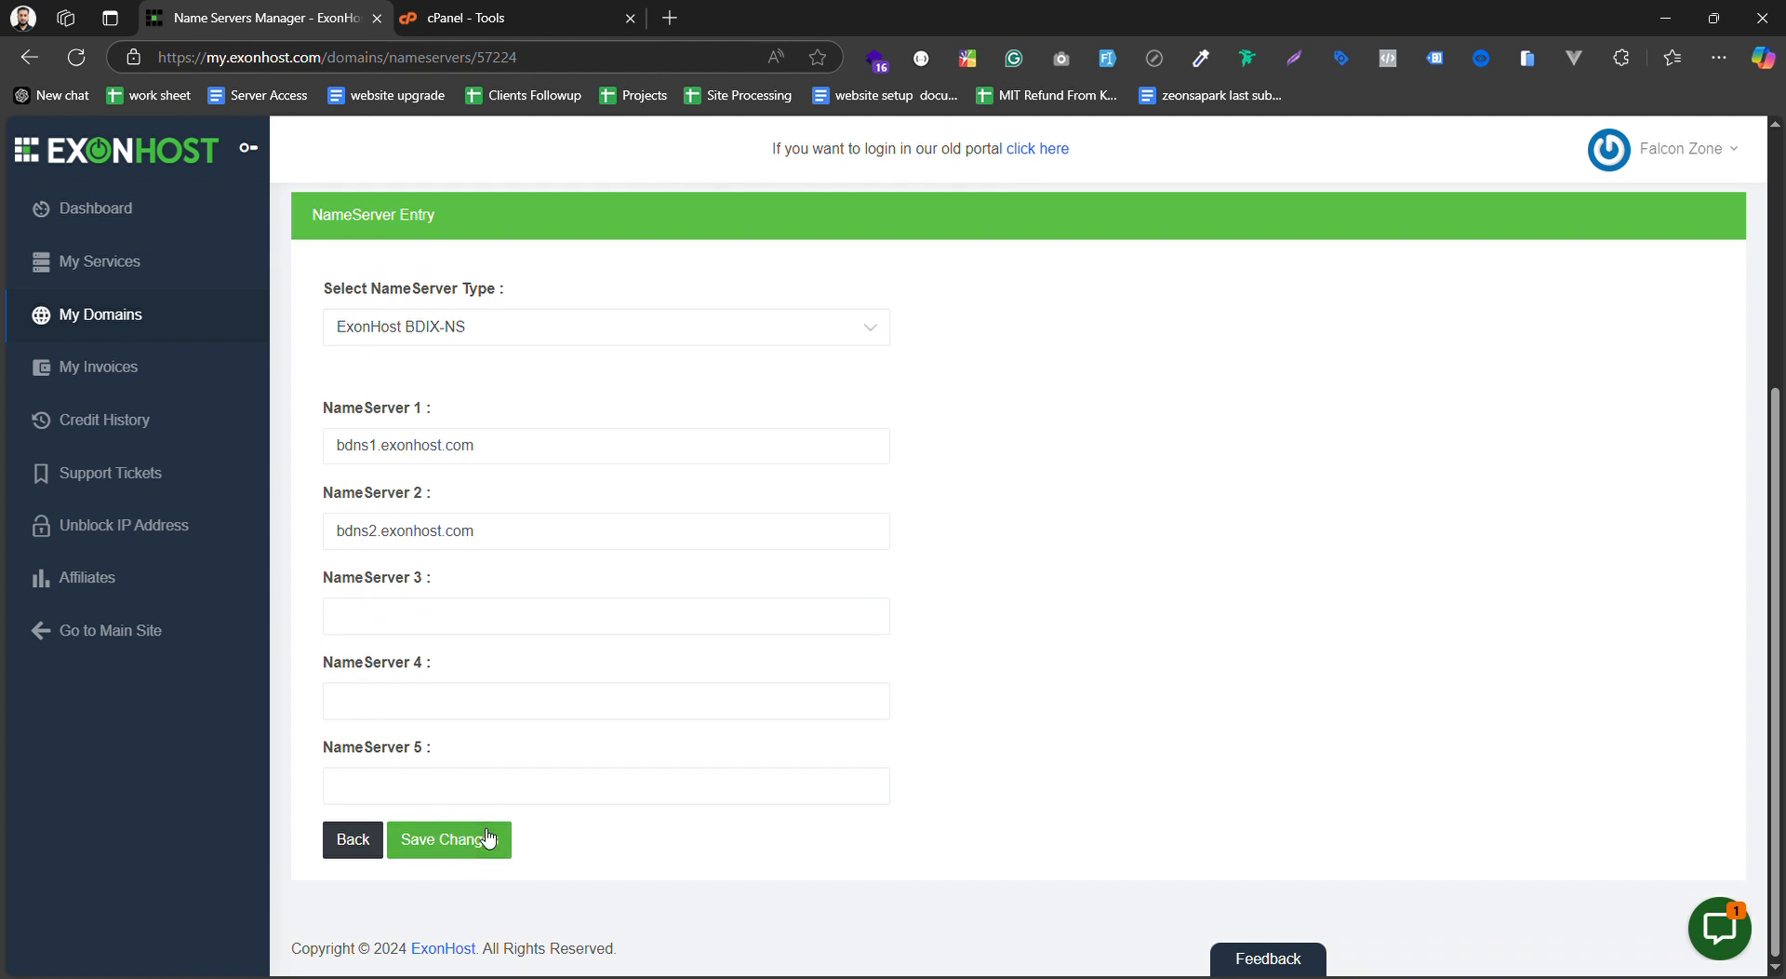
click(437, 827)
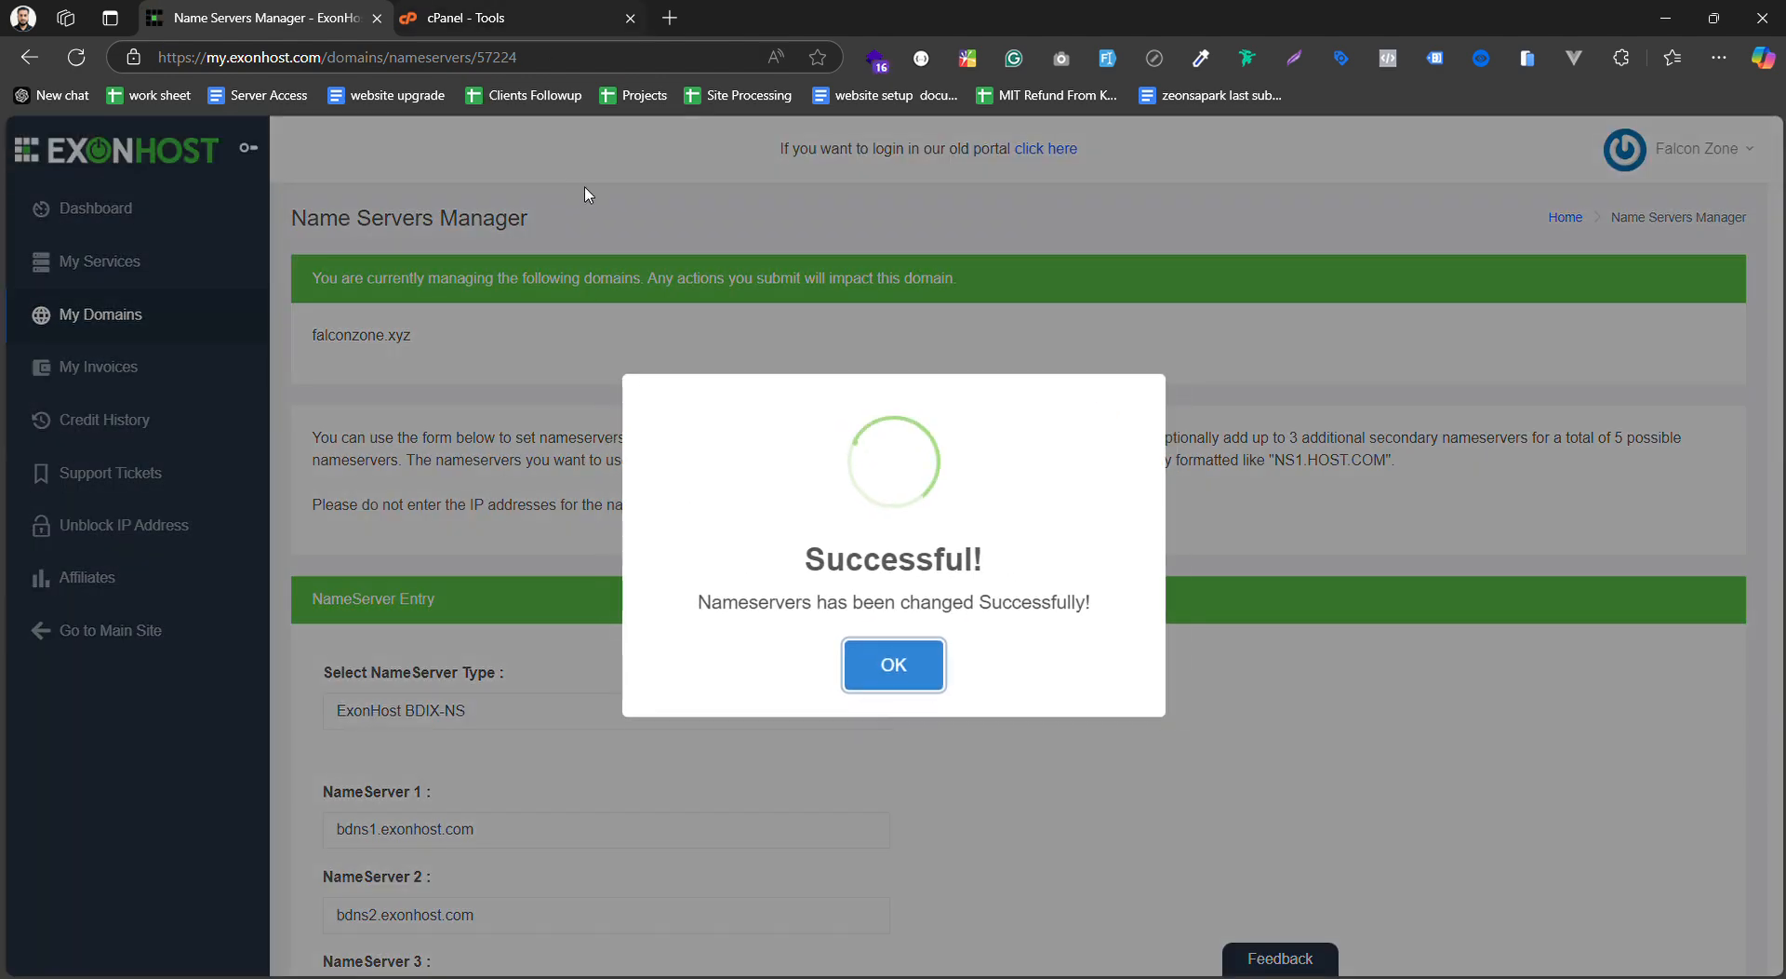
click(891, 666)
Check the hosting service listed in the ExonHost client area against the Files, Databases and Domains tools in cPanel
click(594, 21)
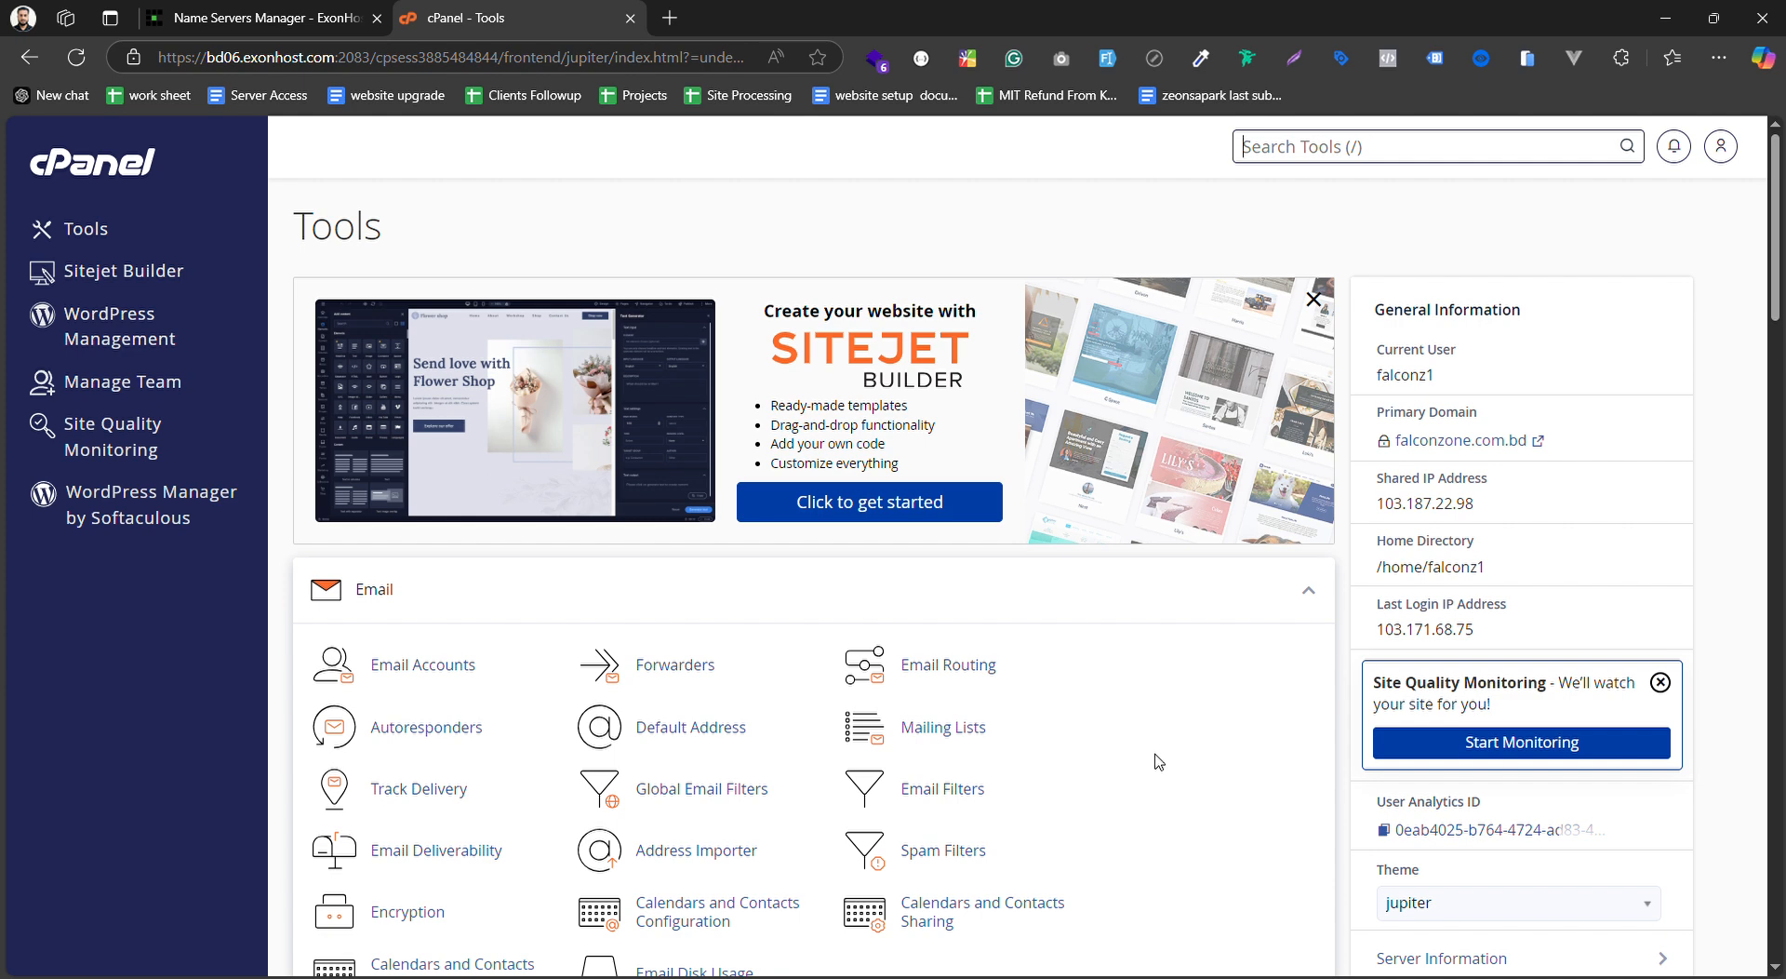
click(251, 18)
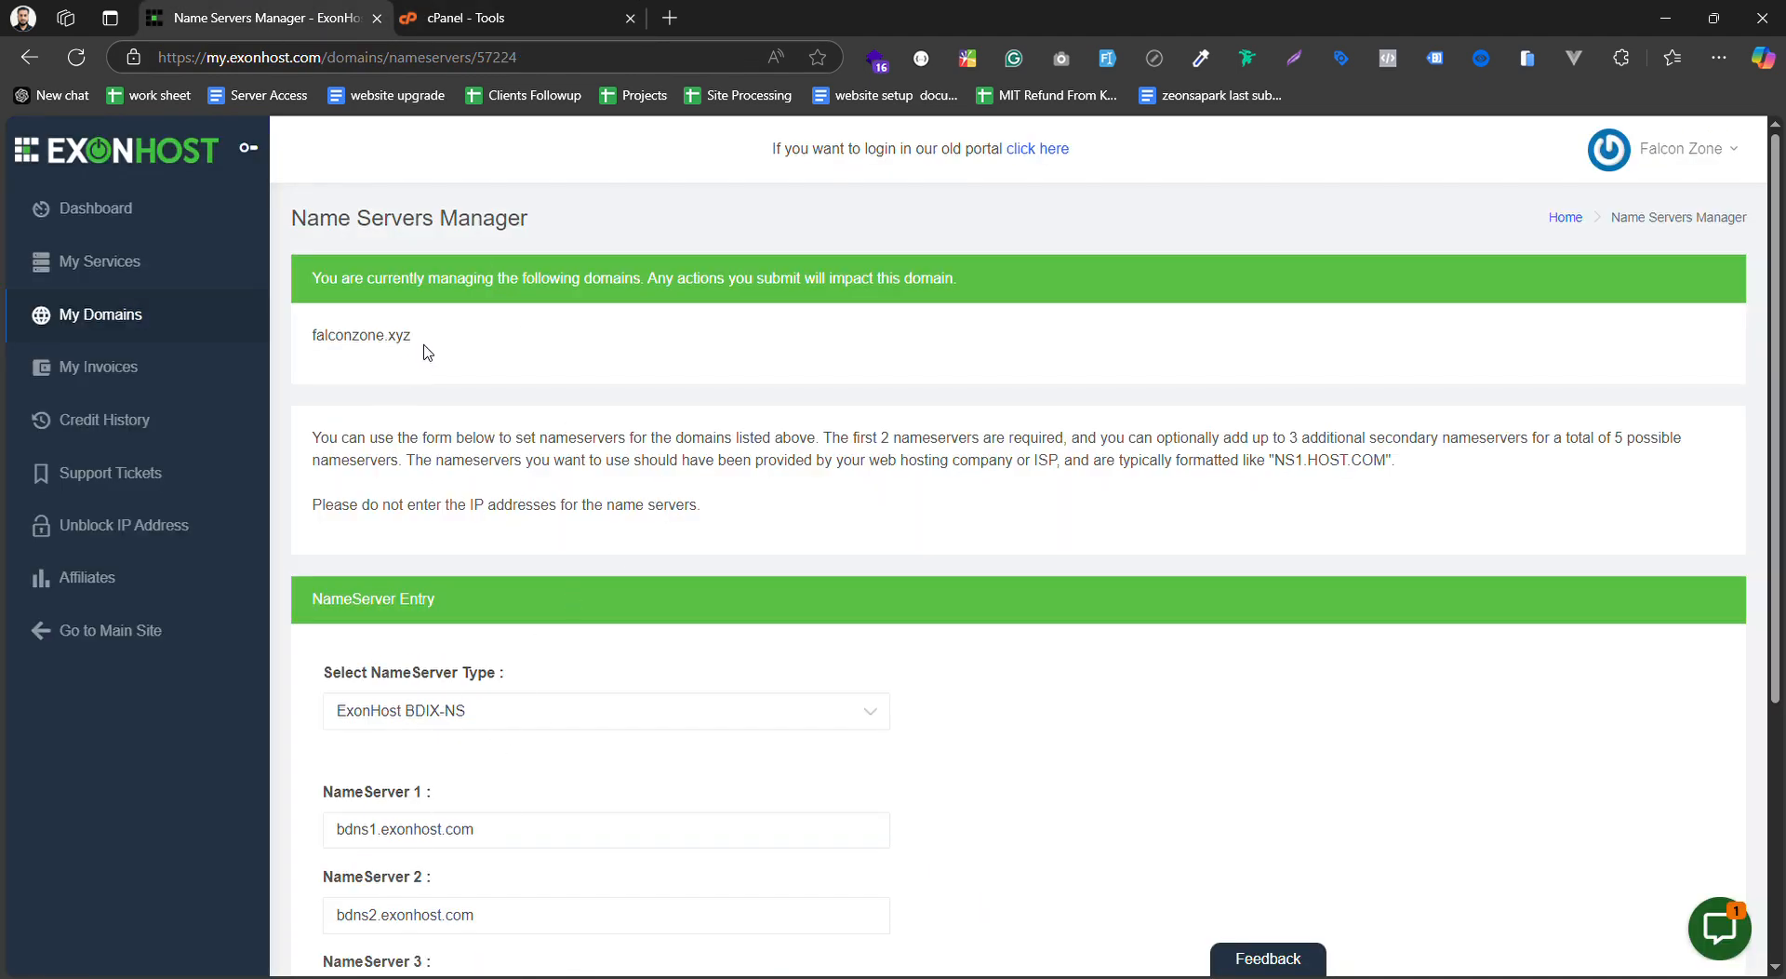
click(118, 261)
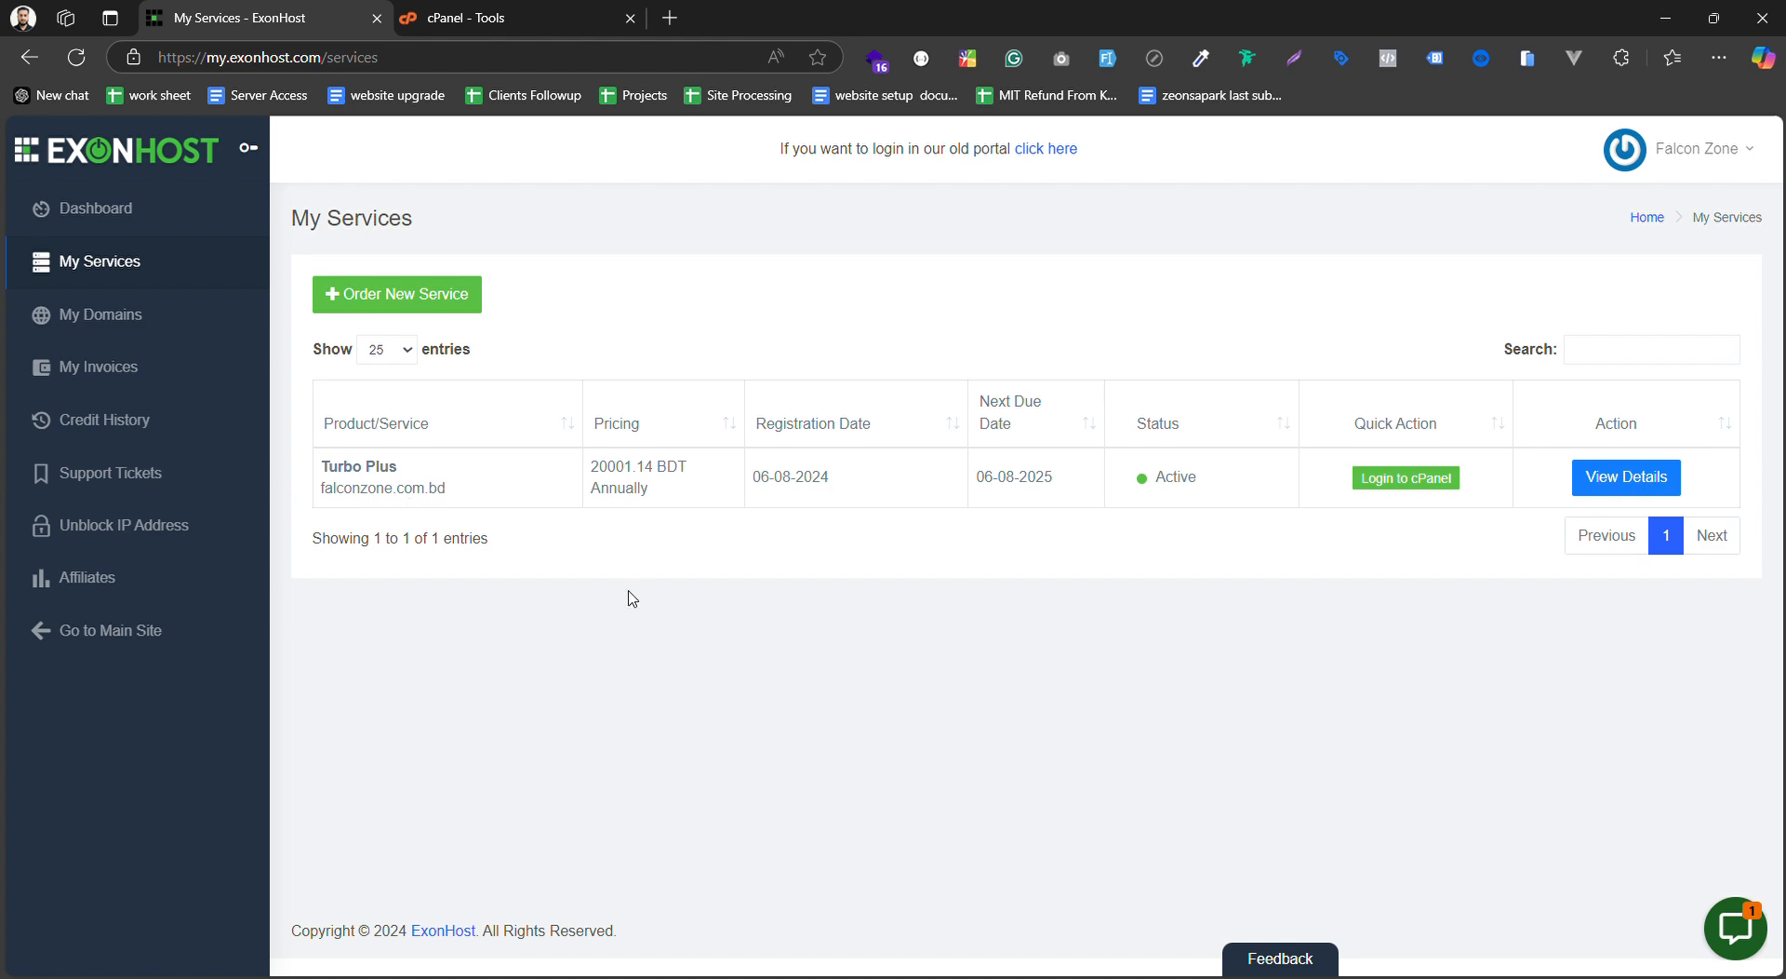
click(578, 11)
scroll(718, 626, down, 10)
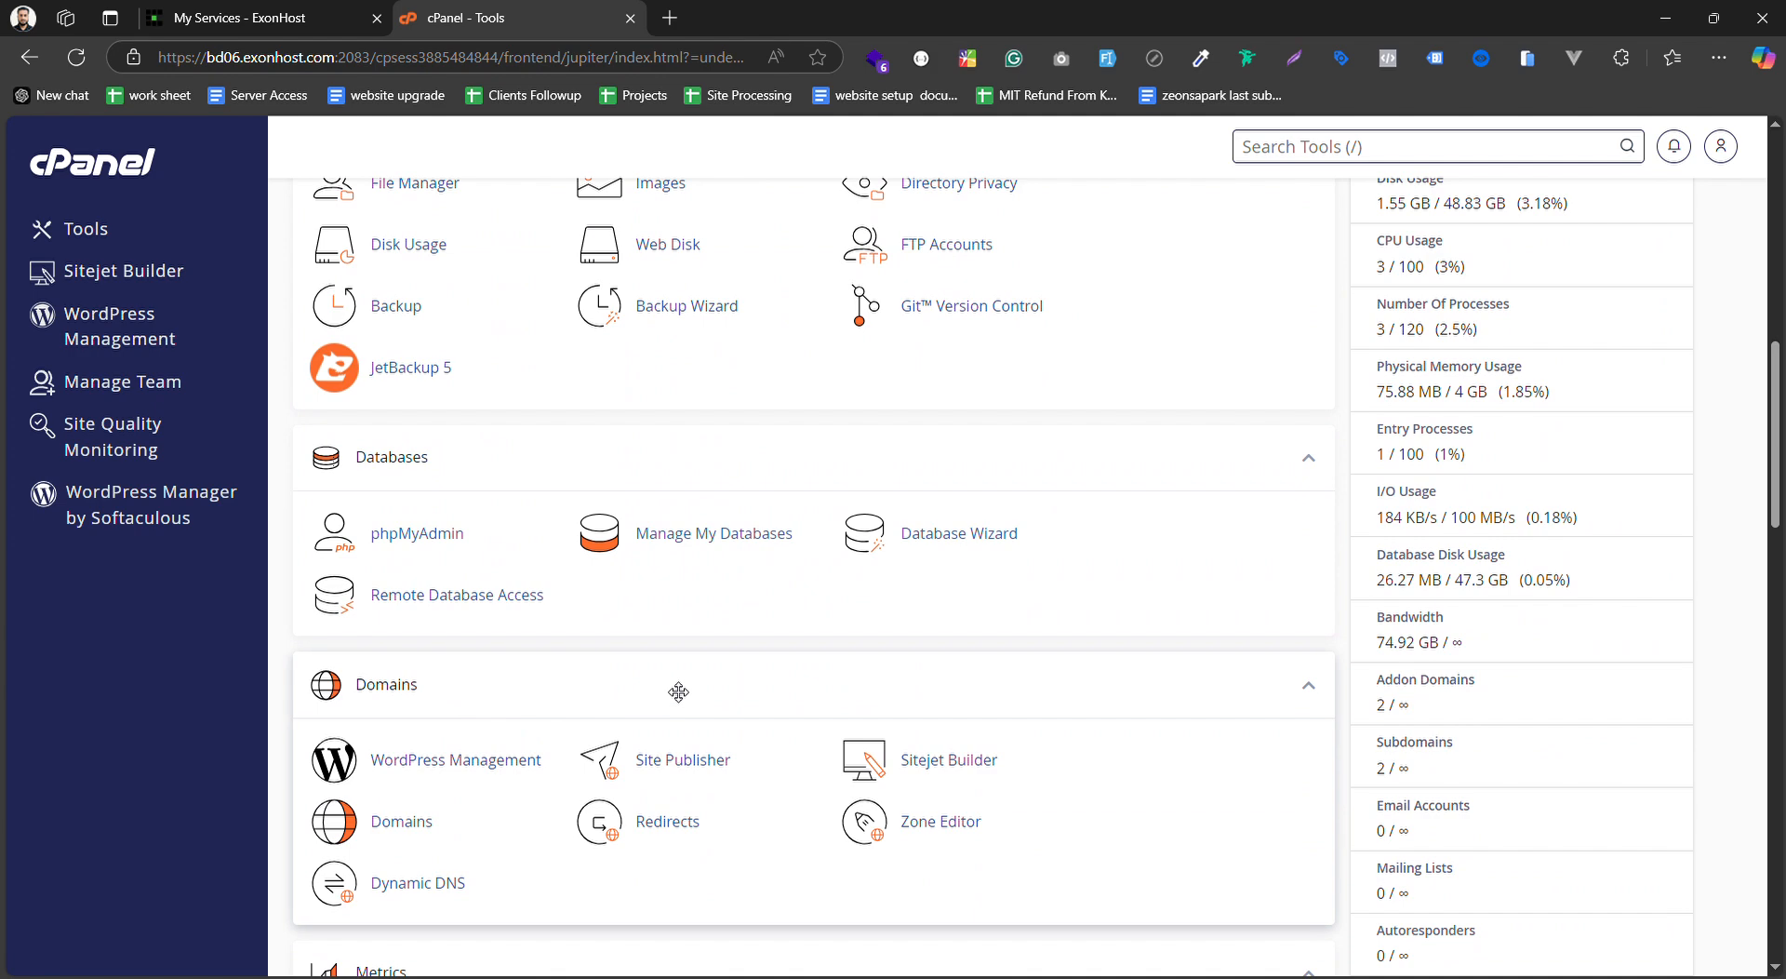
scroll(679, 688, up, 5)
scroll(683, 697, down, 4)
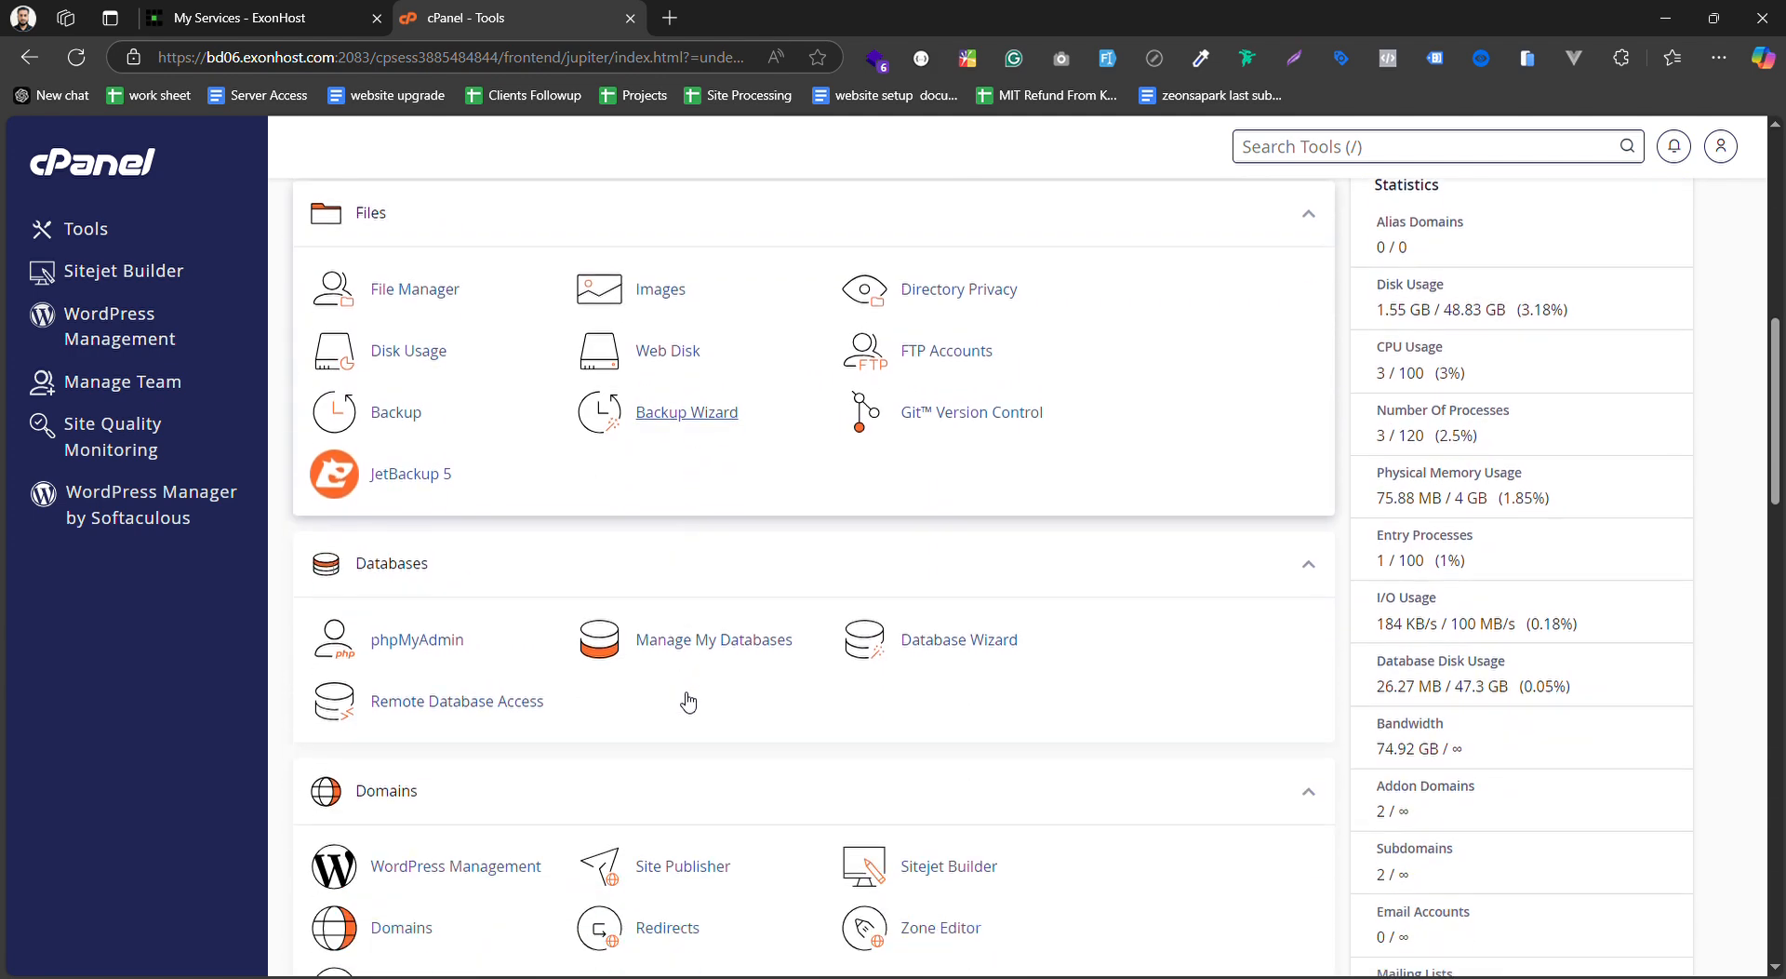
scroll(605, 709, down, 3)
click(321, 21)
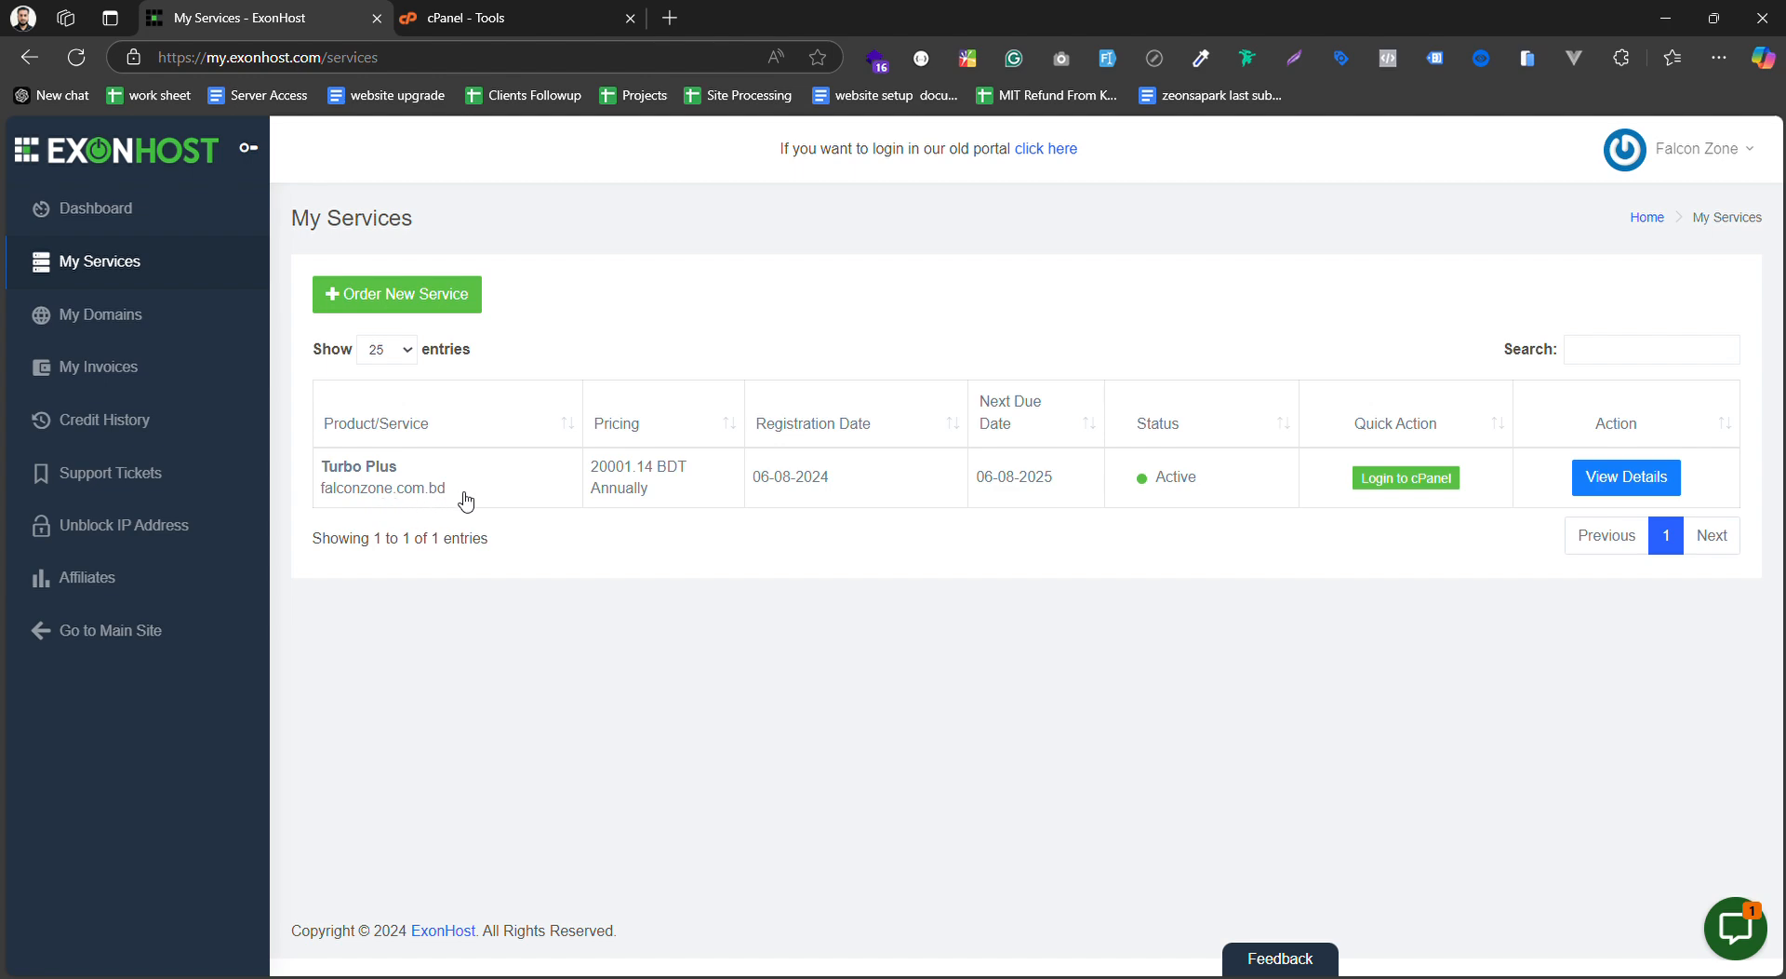
click(511, 11)
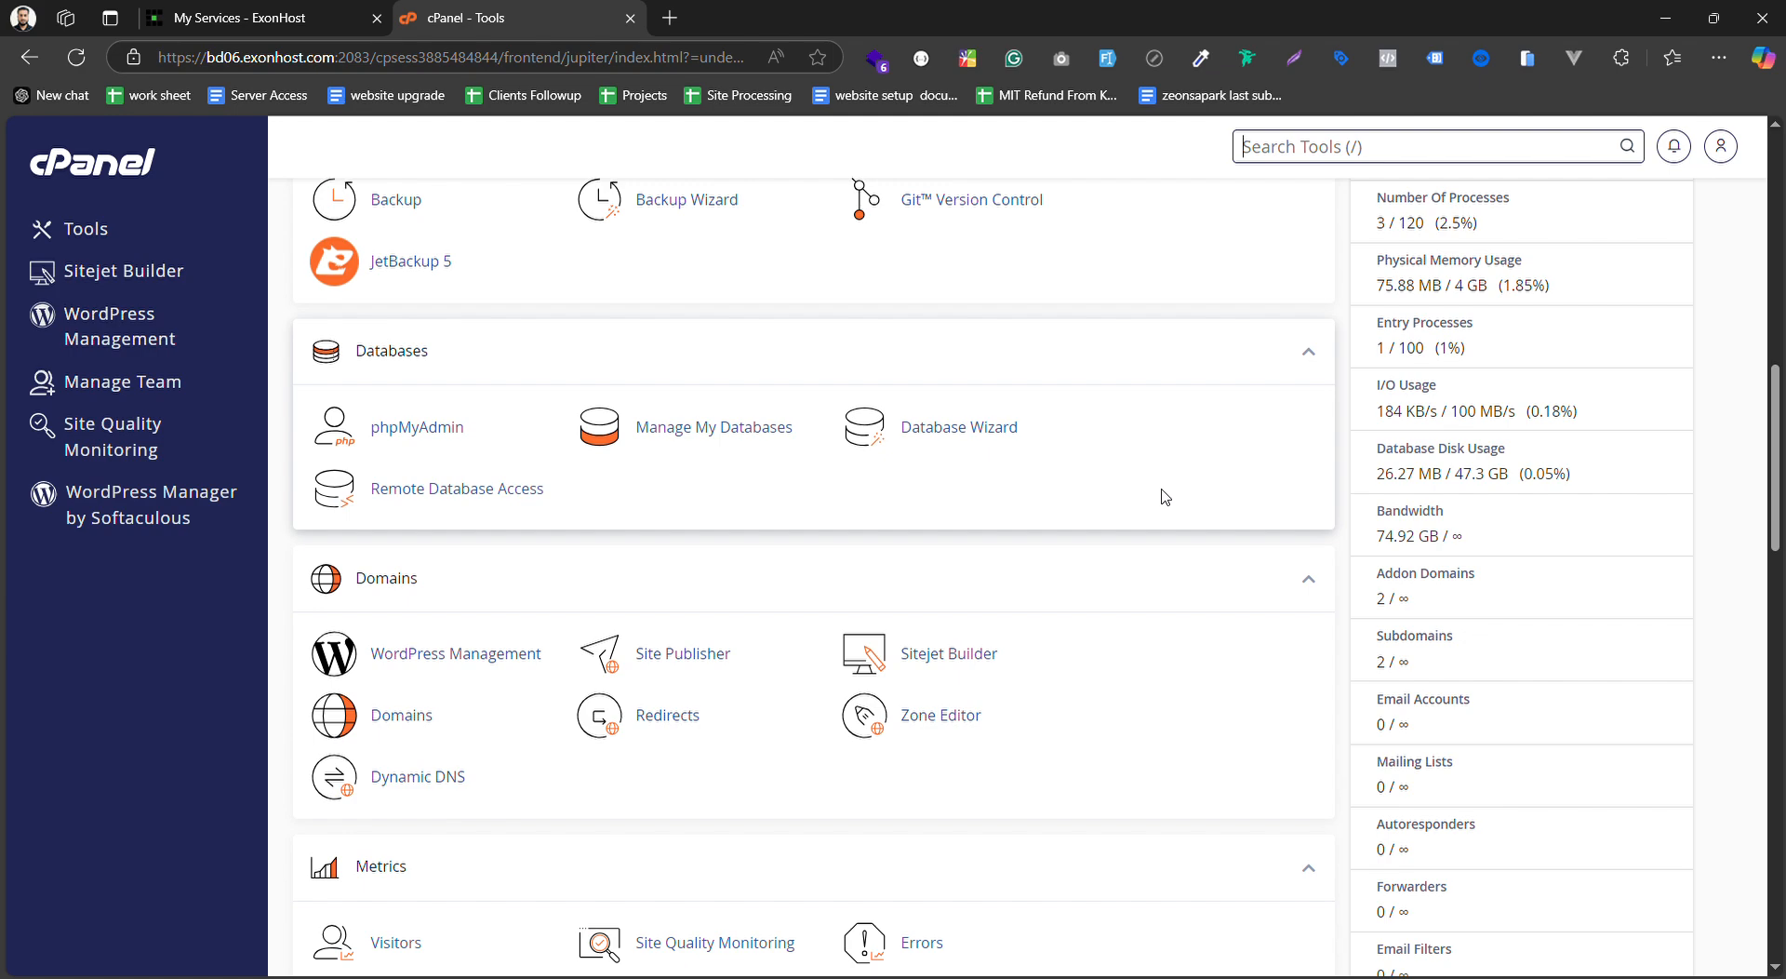
Dismiss the Sitejet Builder promotional banner on the cPanel Tools page
scroll(450, 310, up, 13)
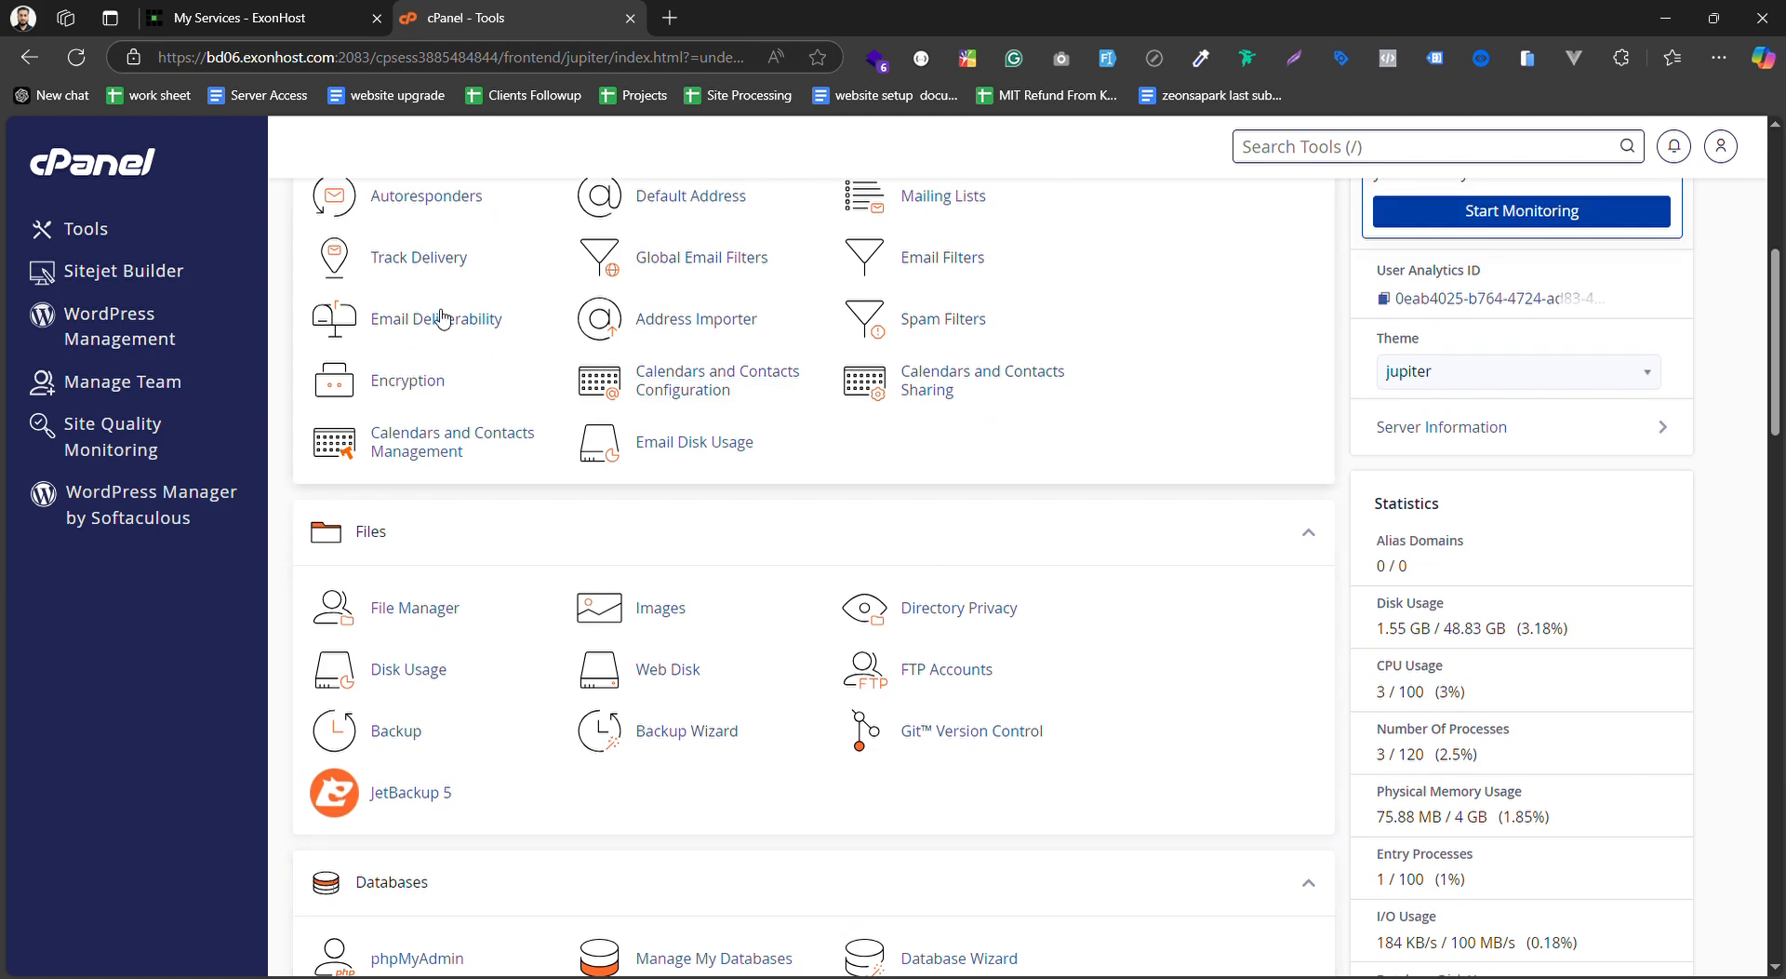
scroll(797, 416, down, 2)
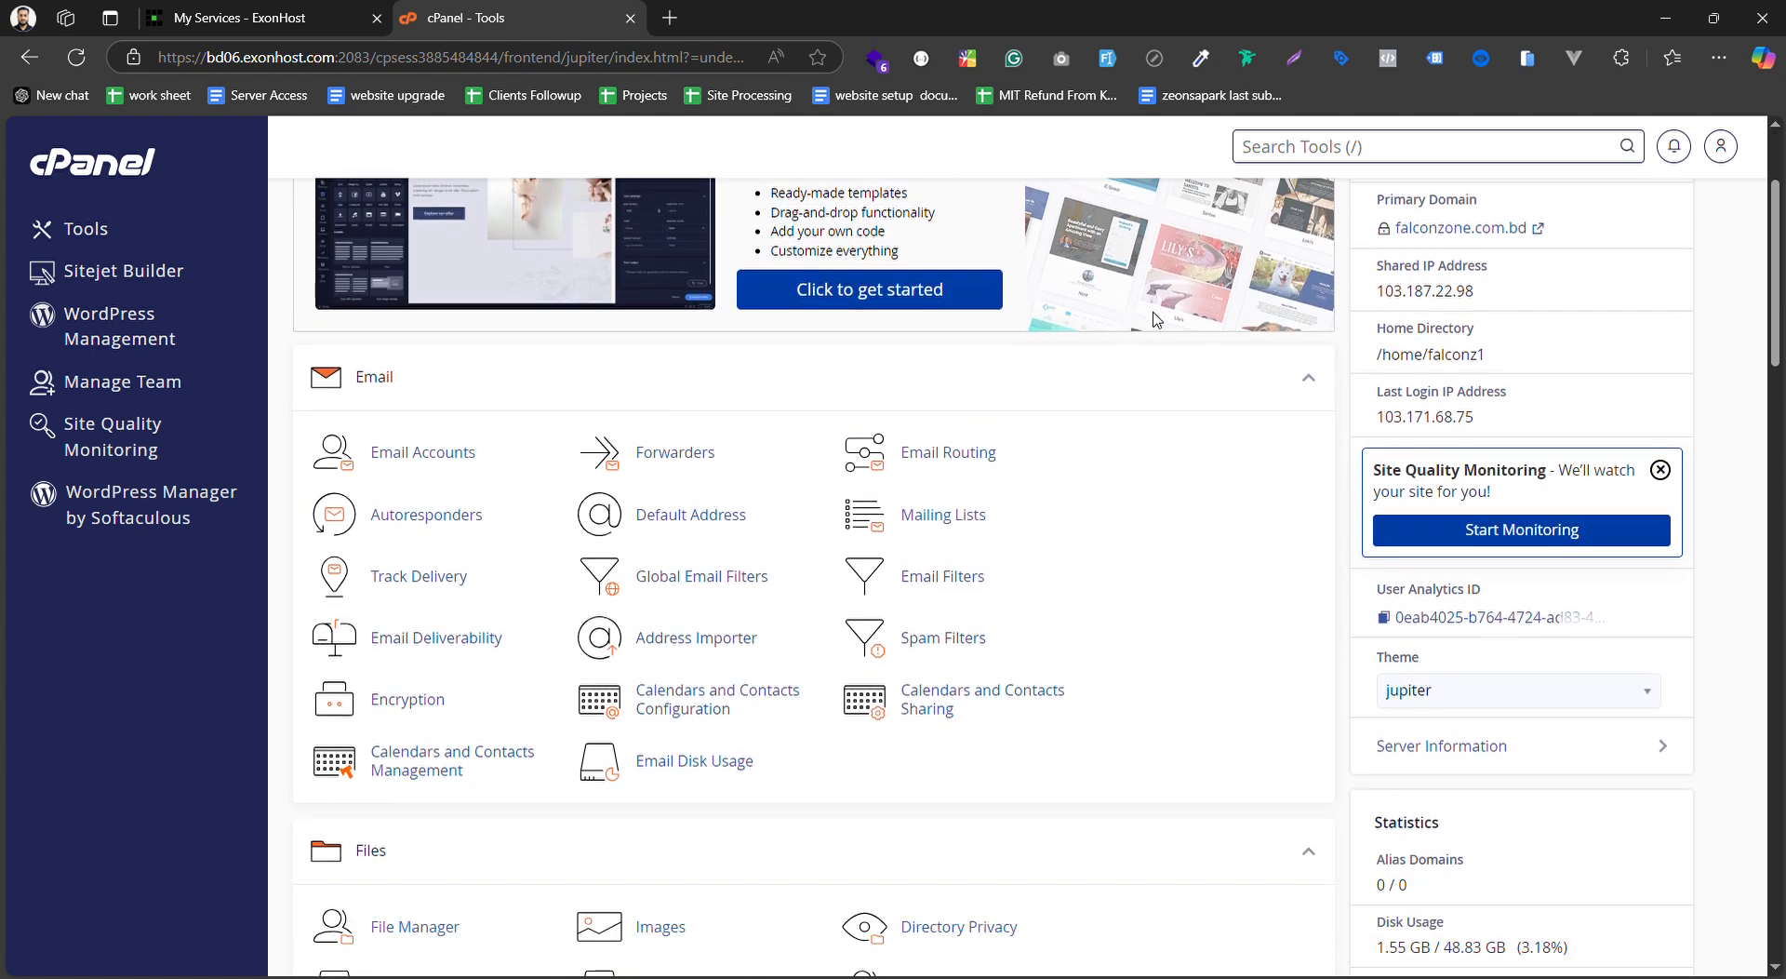
scroll(797, 416, up, 2)
scroll(754, 308, down, 2)
scroll(1088, 383, up, 2)
click(1315, 301)
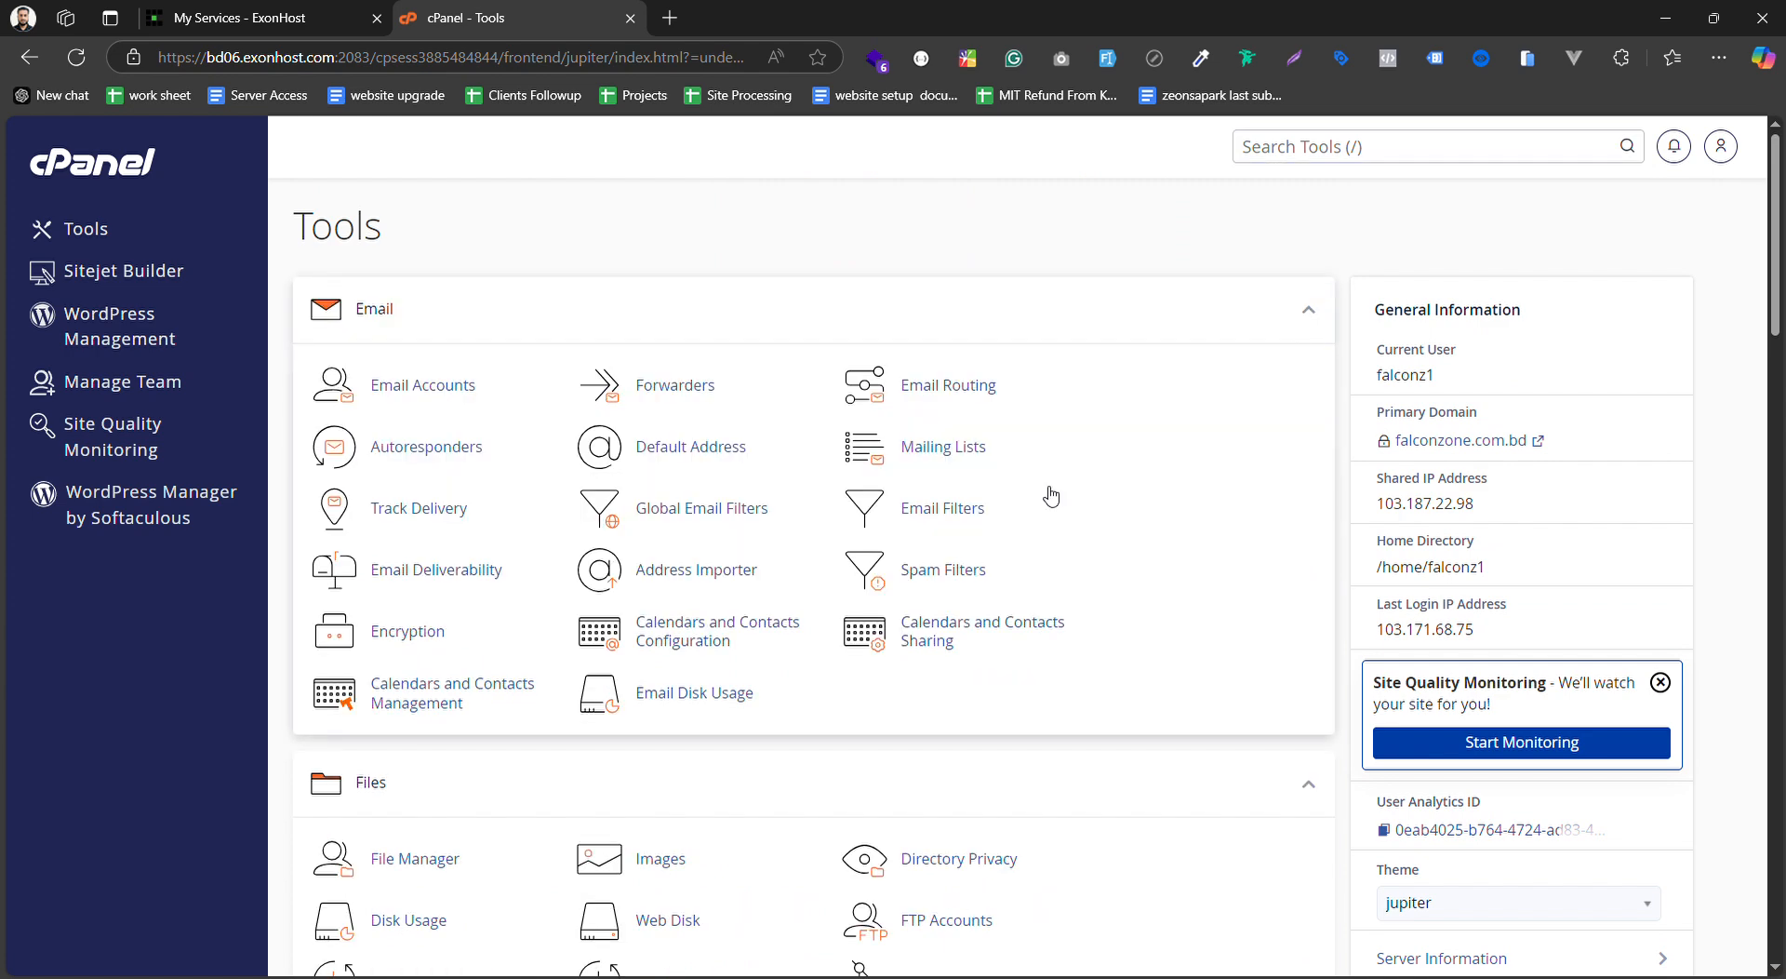
Collapse the Email, Metrics, Security, Software and Advanced sections on the cPanel Tools page
scroll(641, 389, down, 1)
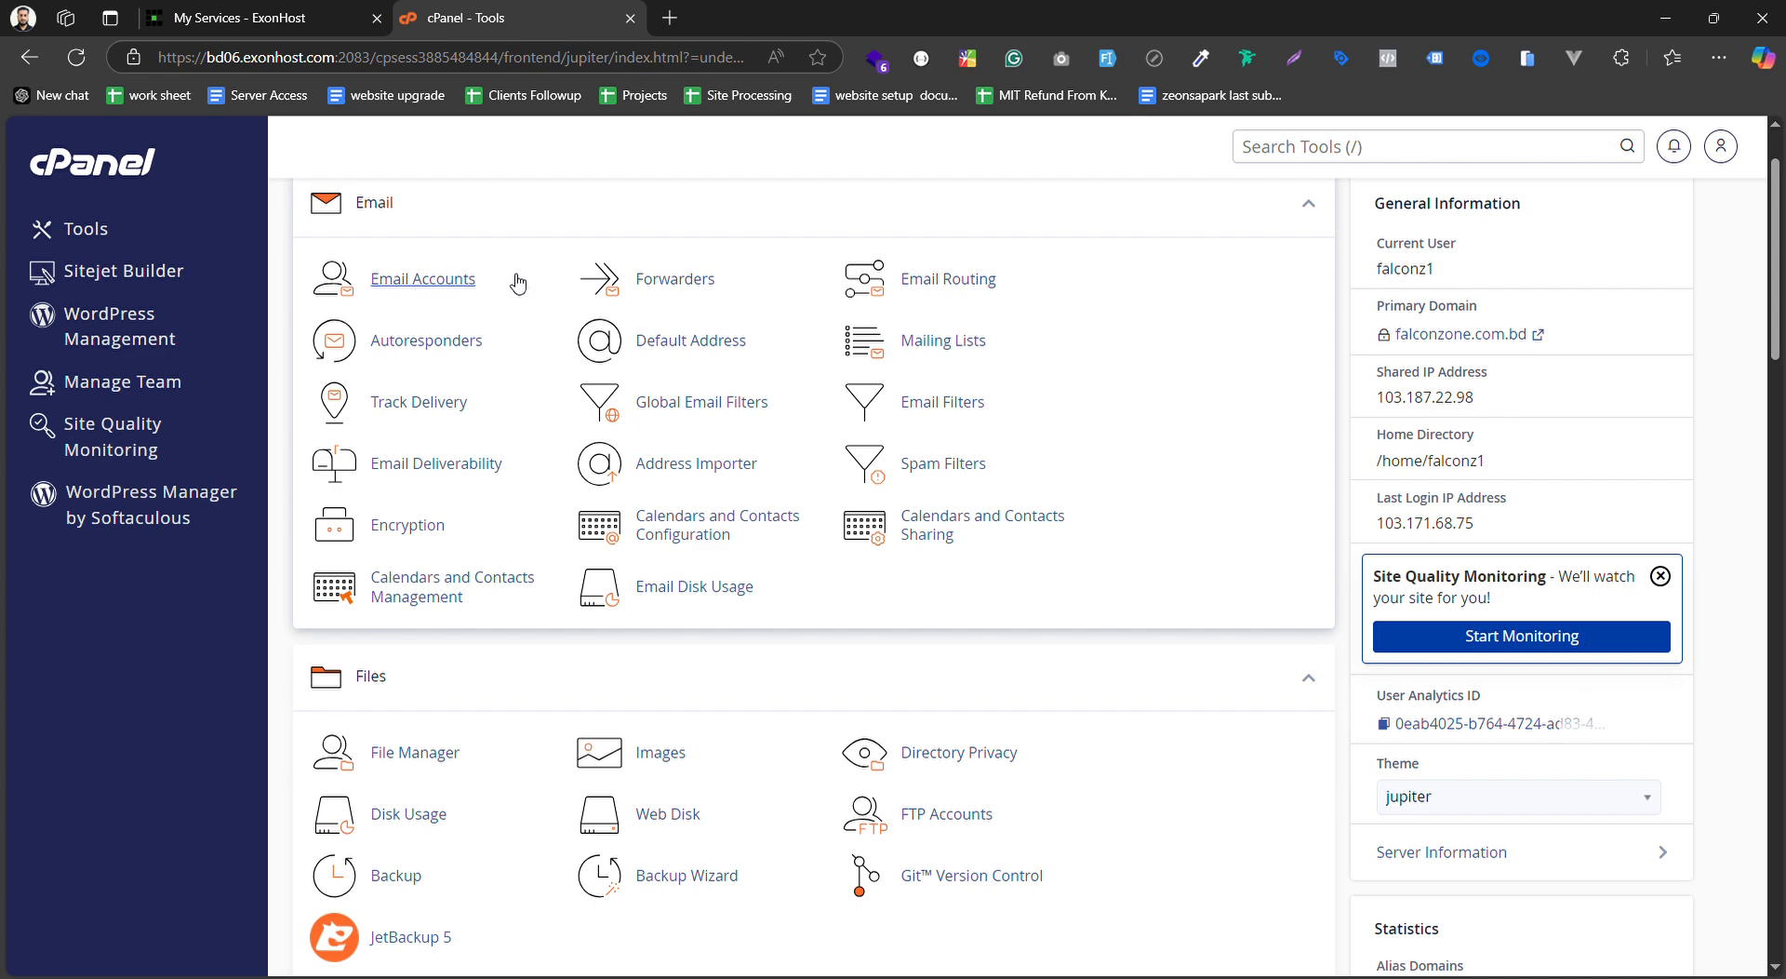
click(1310, 206)
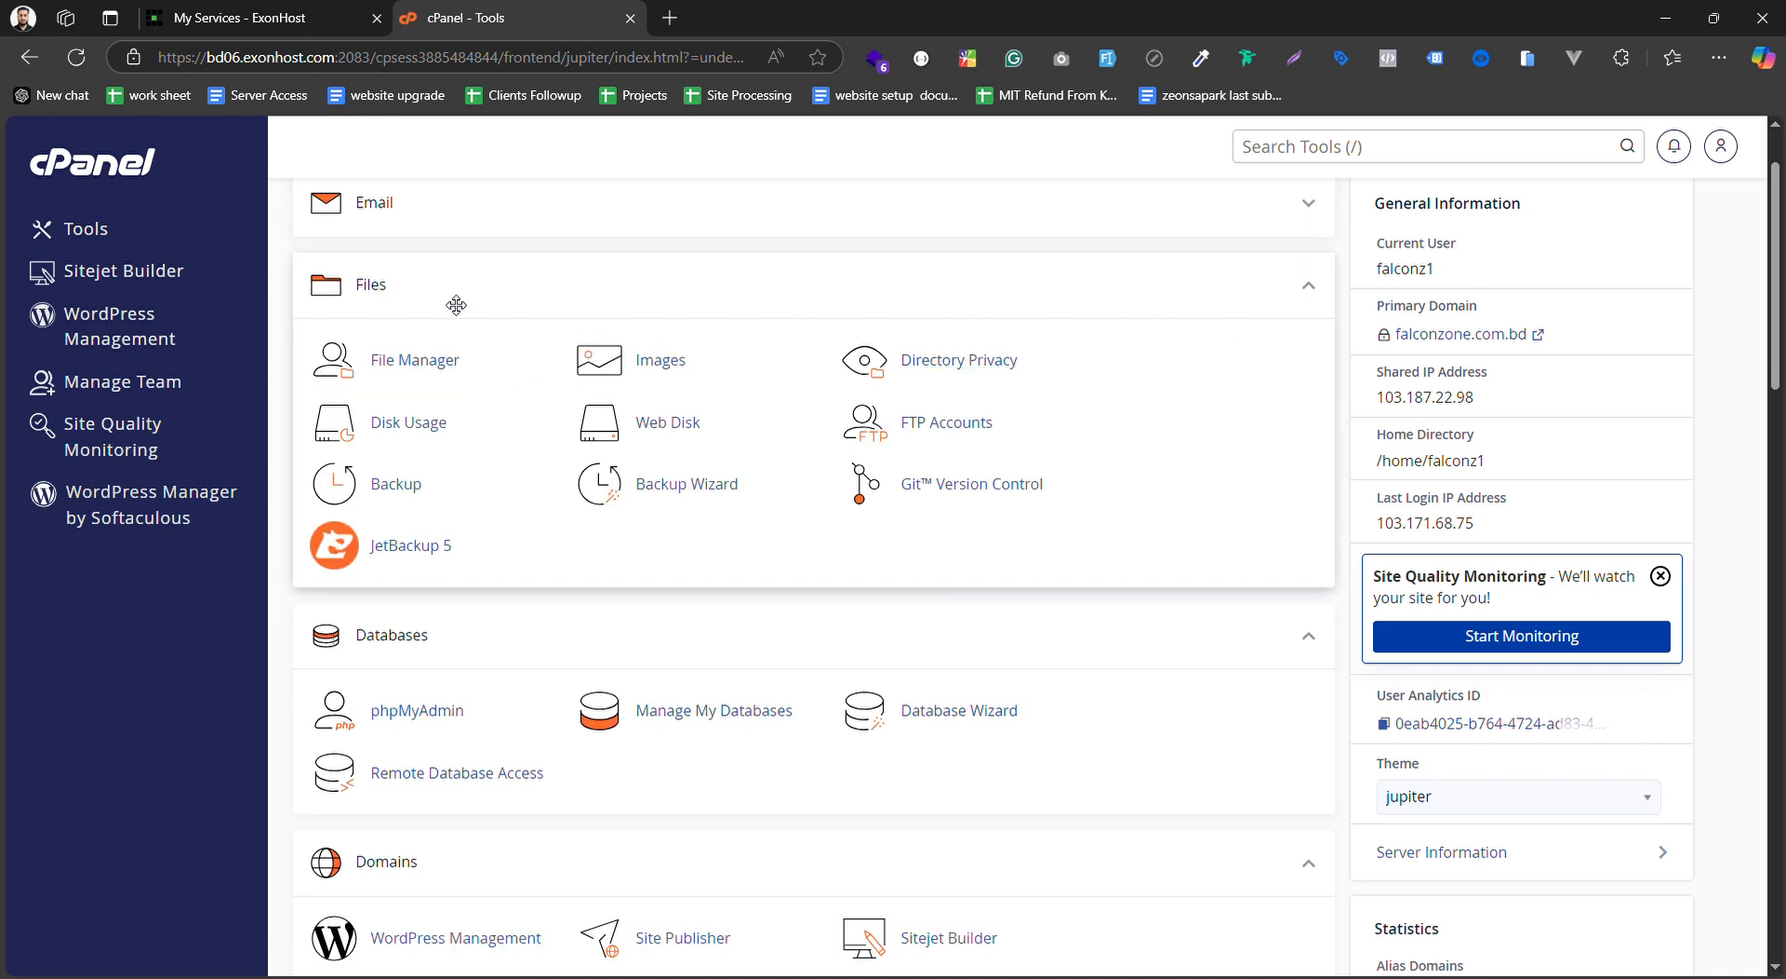
scroll(1240, 296, down, 7)
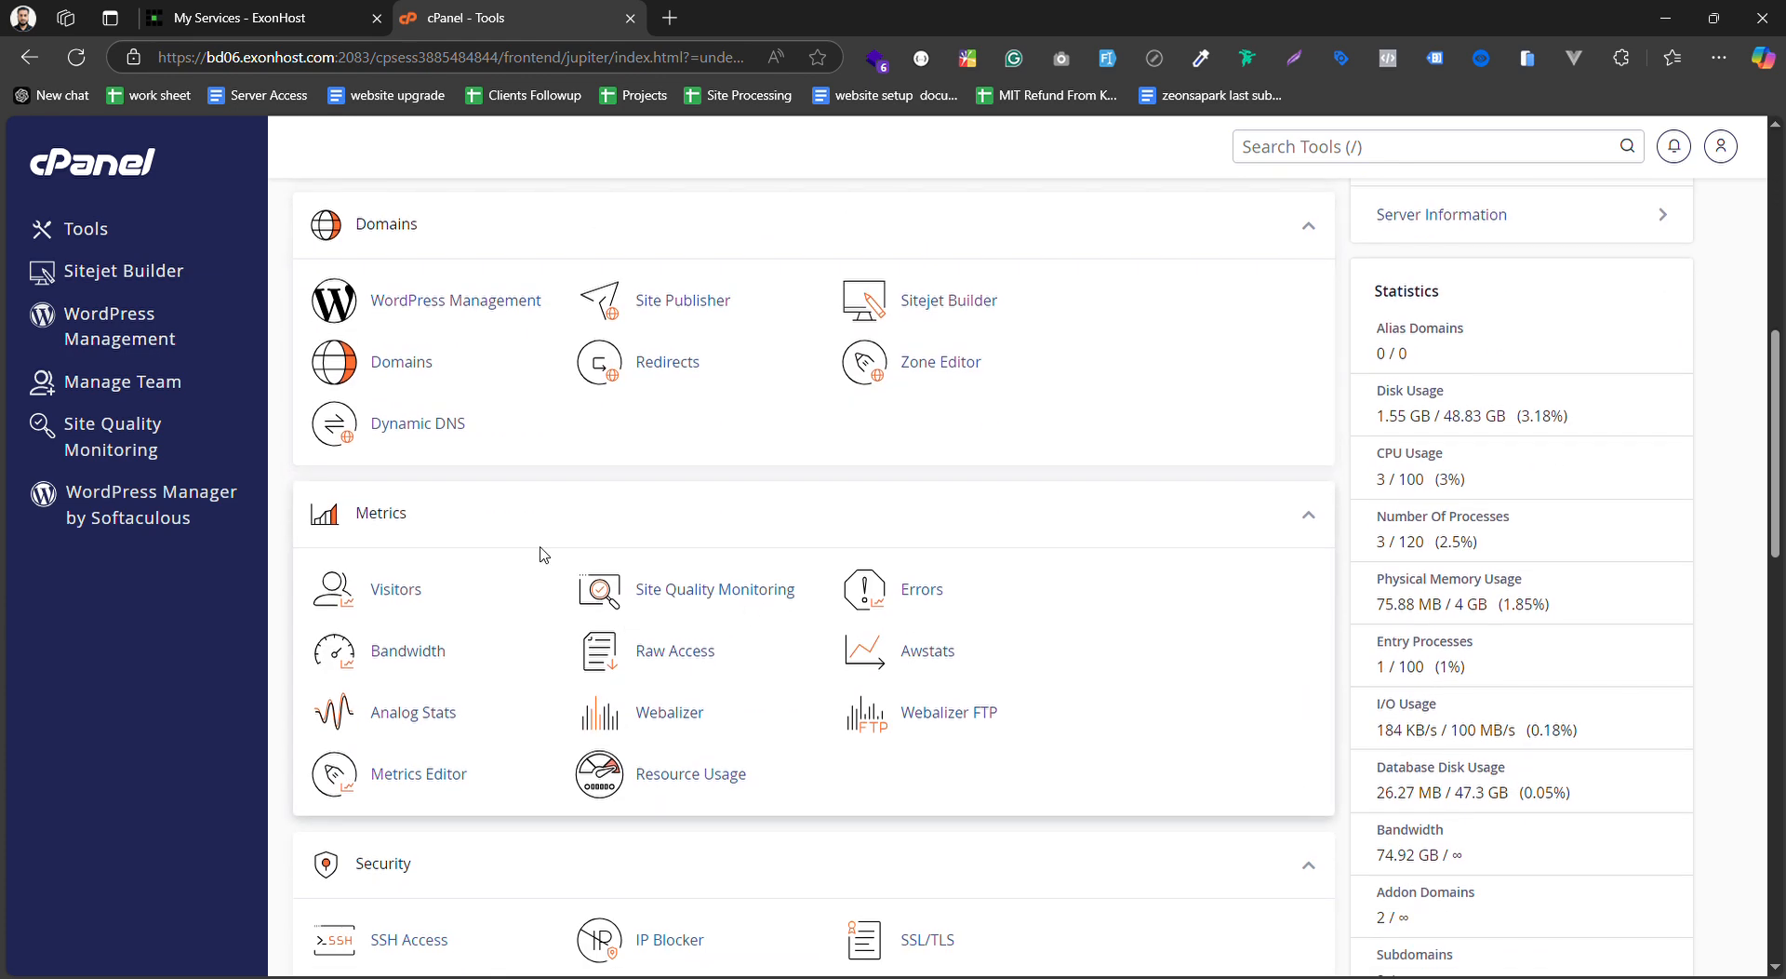
click(1308, 515)
scroll(1291, 548, down, 1)
click(1309, 490)
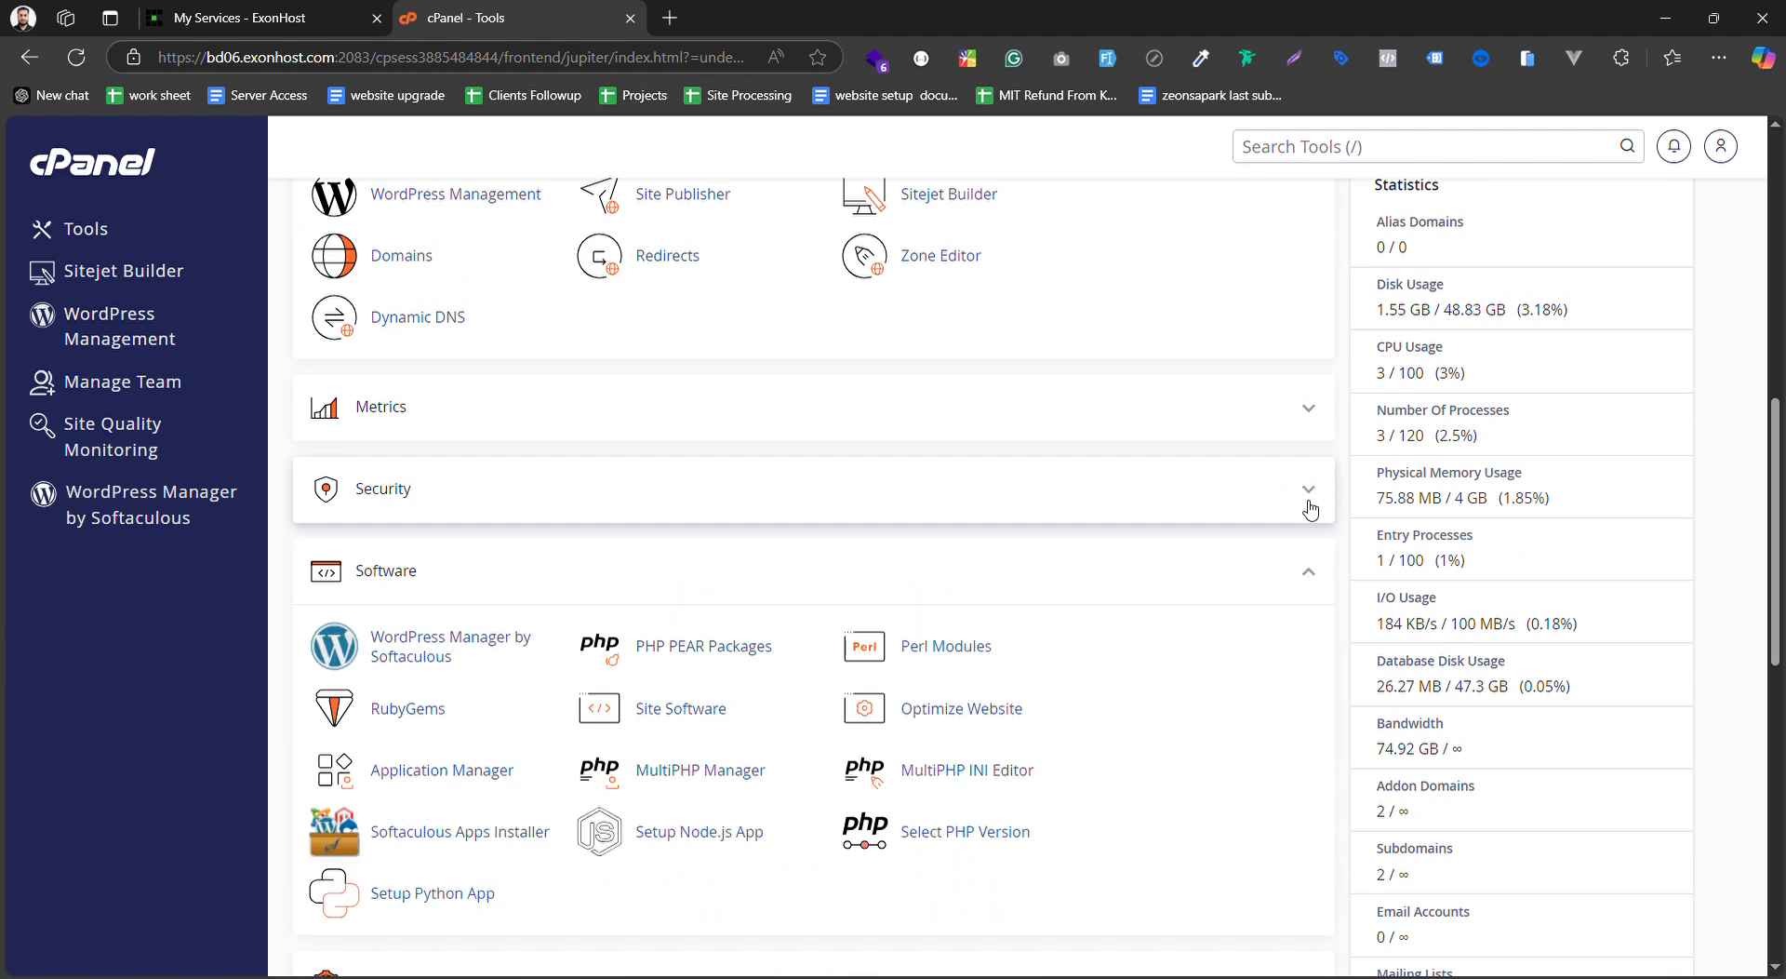
click(1309, 567)
scroll(1303, 423, down, 3)
click(1309, 333)
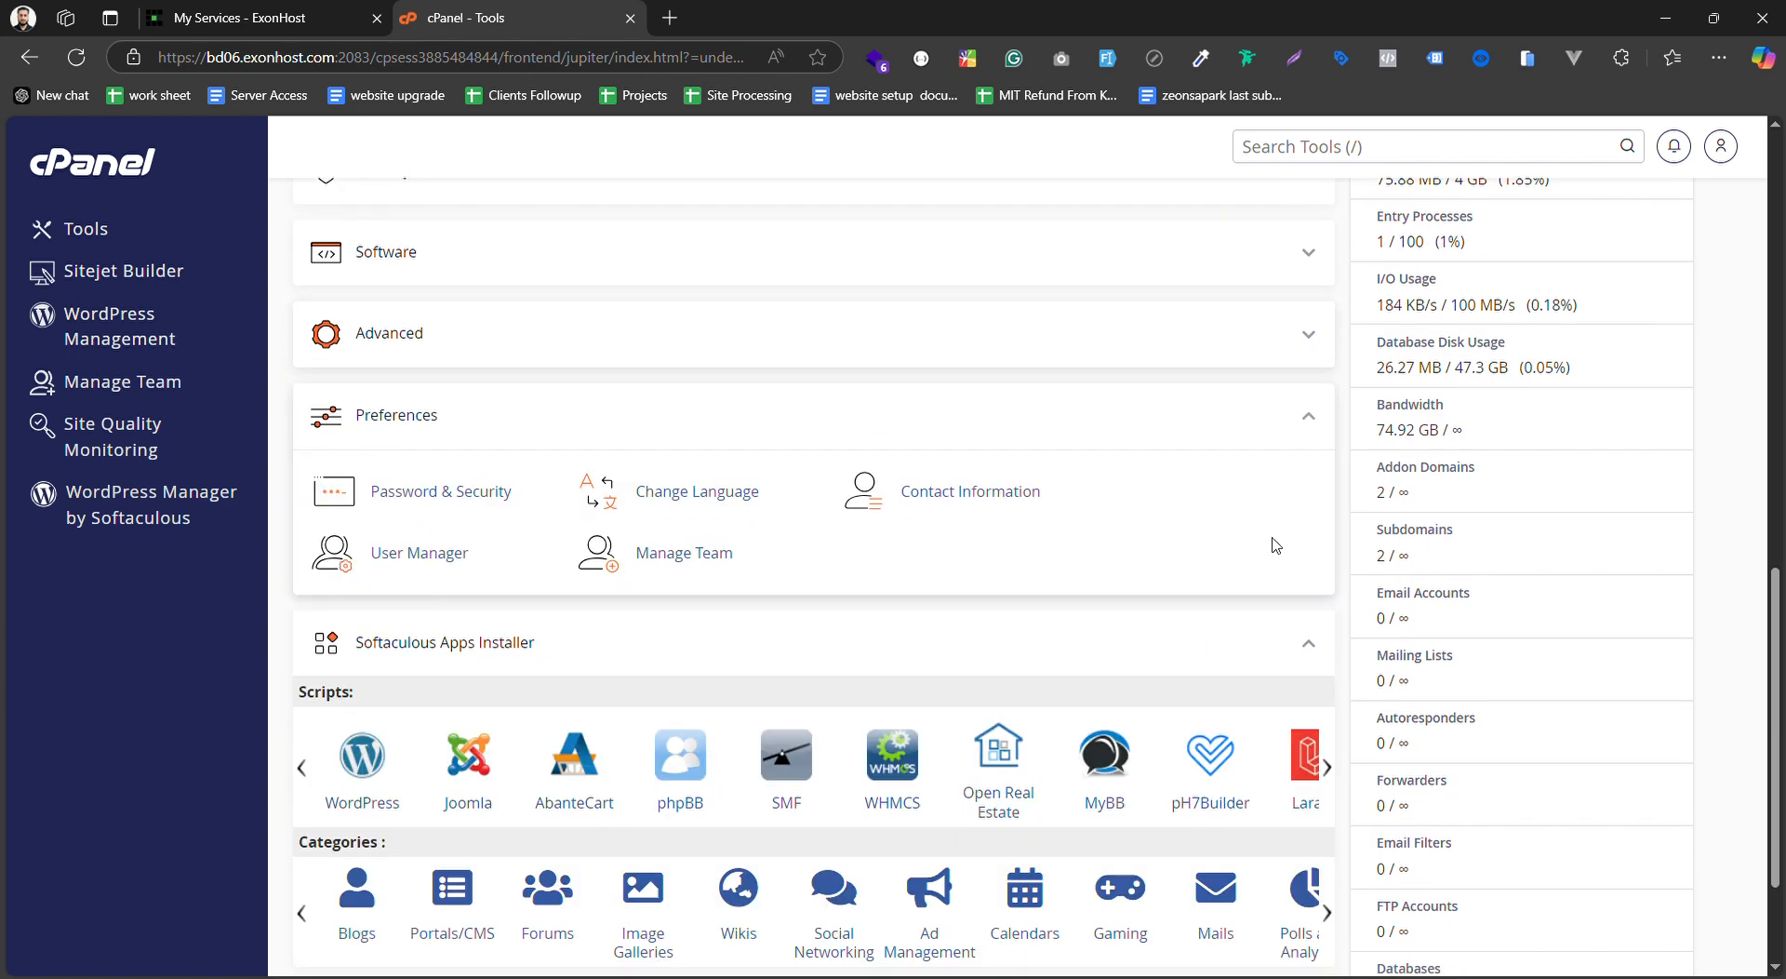
Collapse the Softaculous Apps Installer and Preferences sections of the cPanel tools
scroll(1284, 549, down, 2)
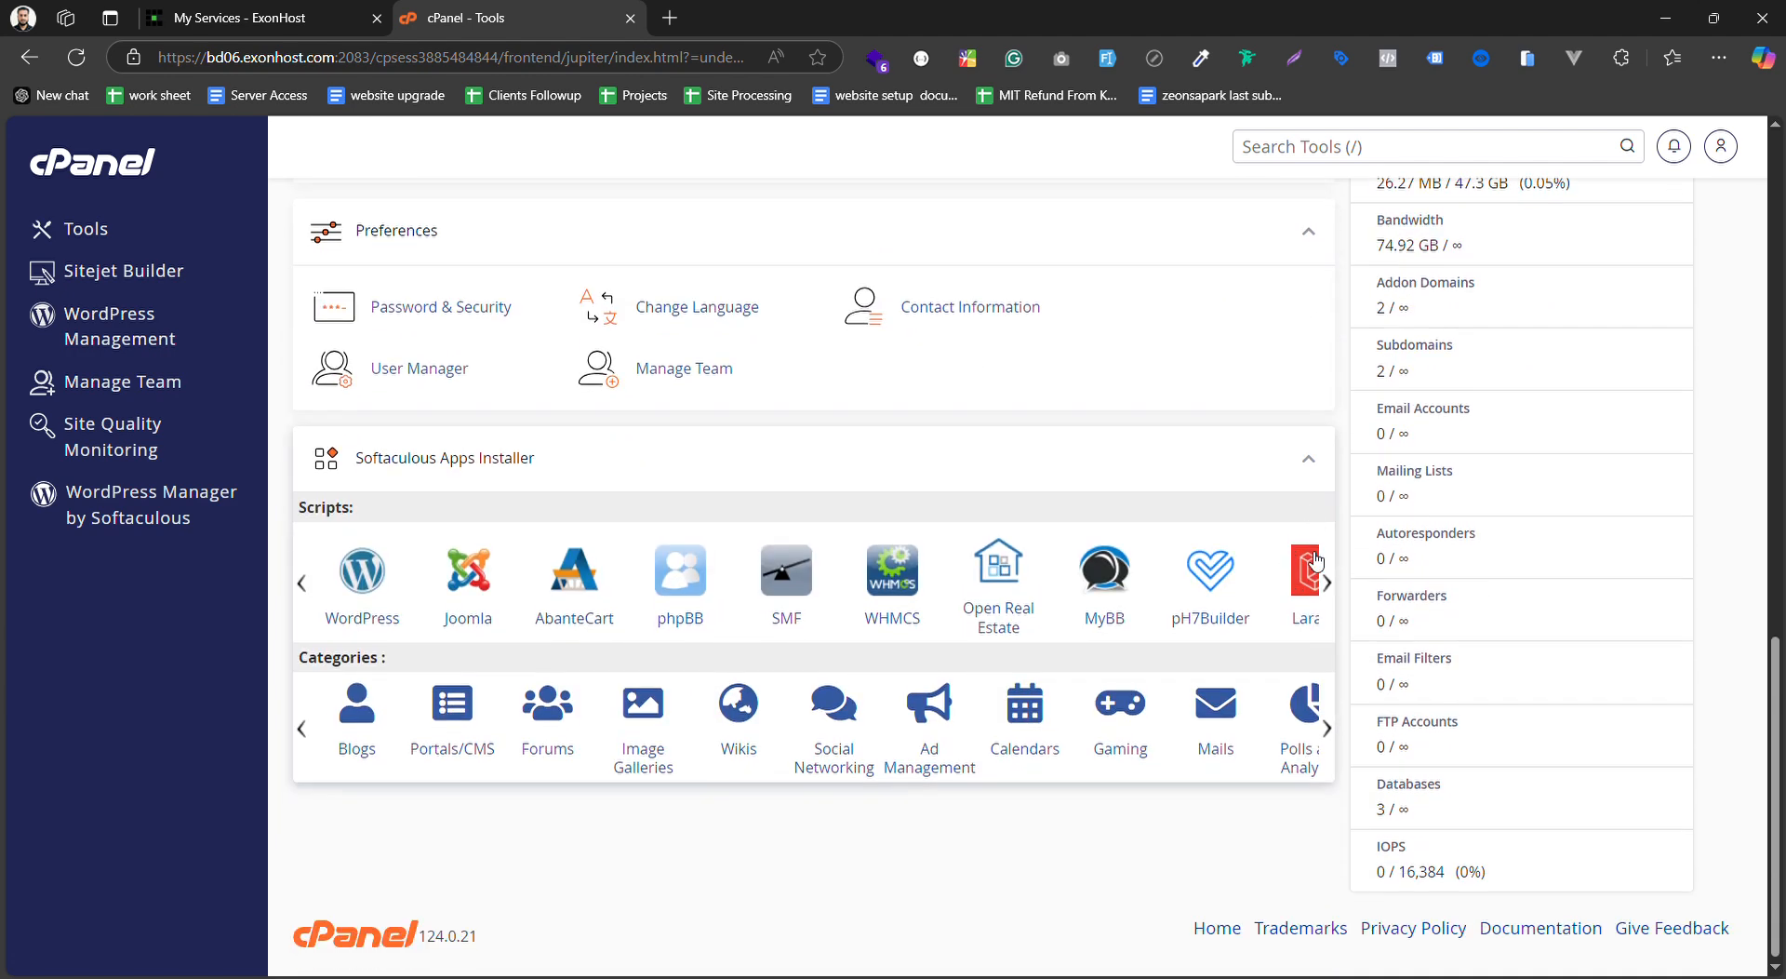
click(1312, 463)
scroll(1177, 539, up, 5)
scroll(1168, 542, up, 5)
scroll(1124, 685, down, 8)
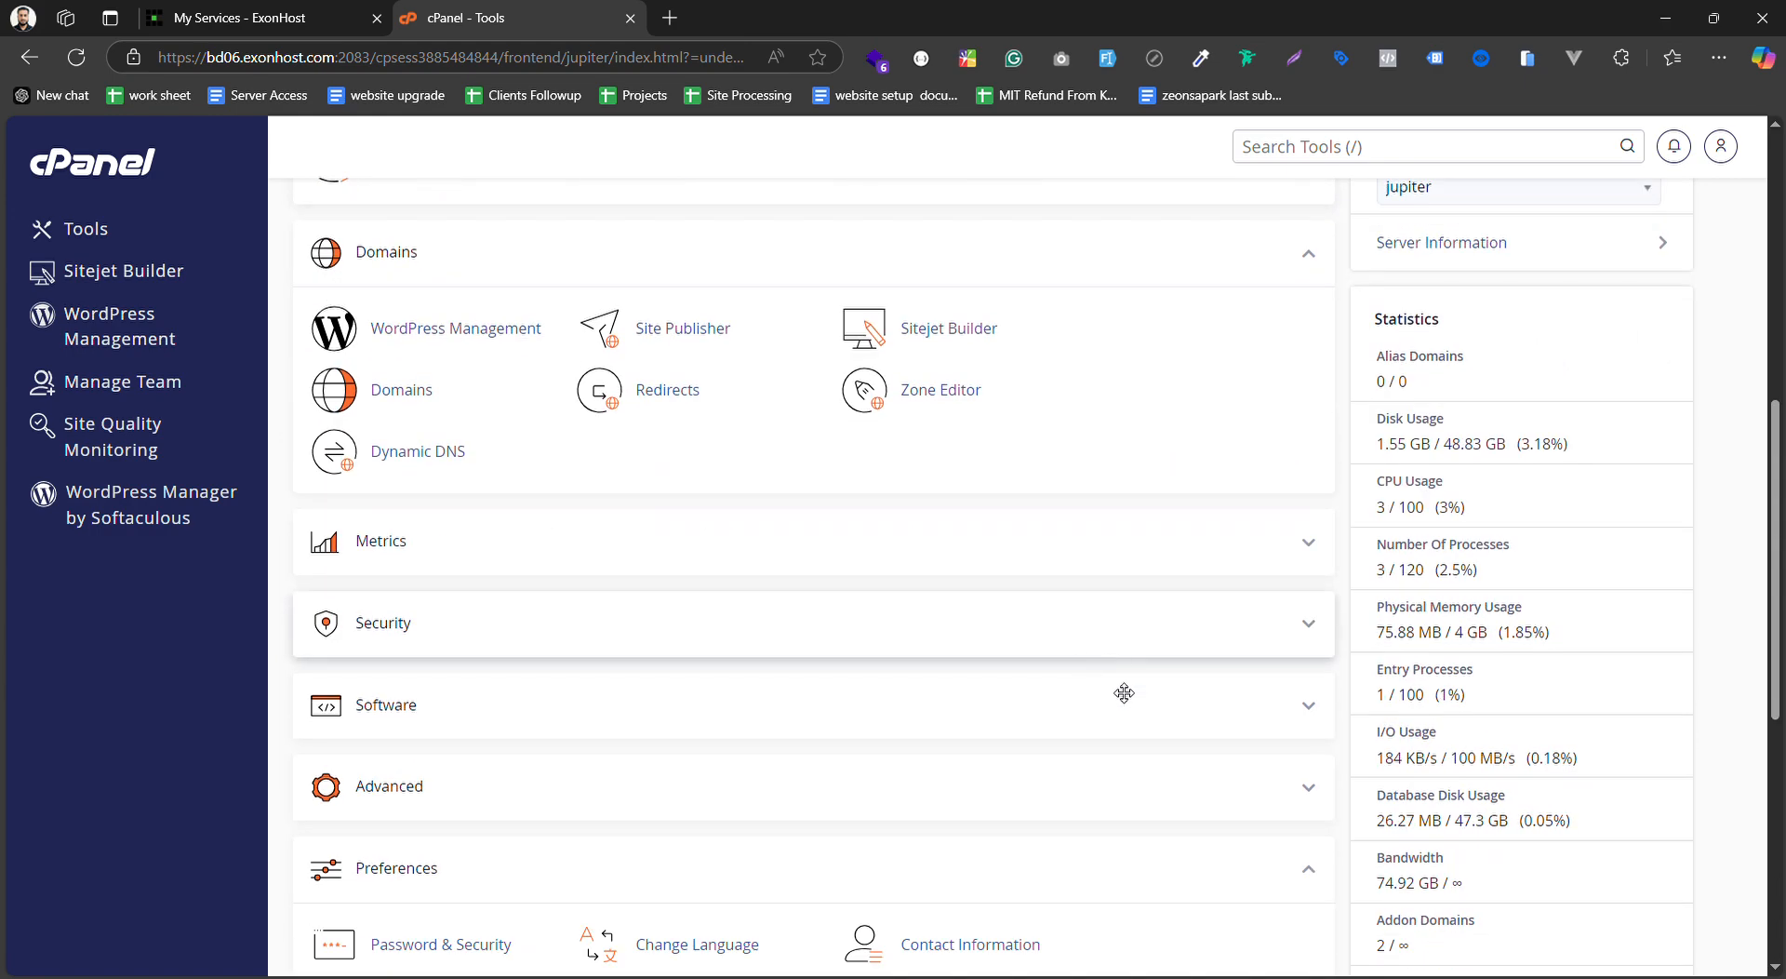
click(1322, 476)
Examine the tools in the expanded Files, Databases and Domains sections, including File Manager and phpMyAdmin
scroll(1136, 555, up, 10)
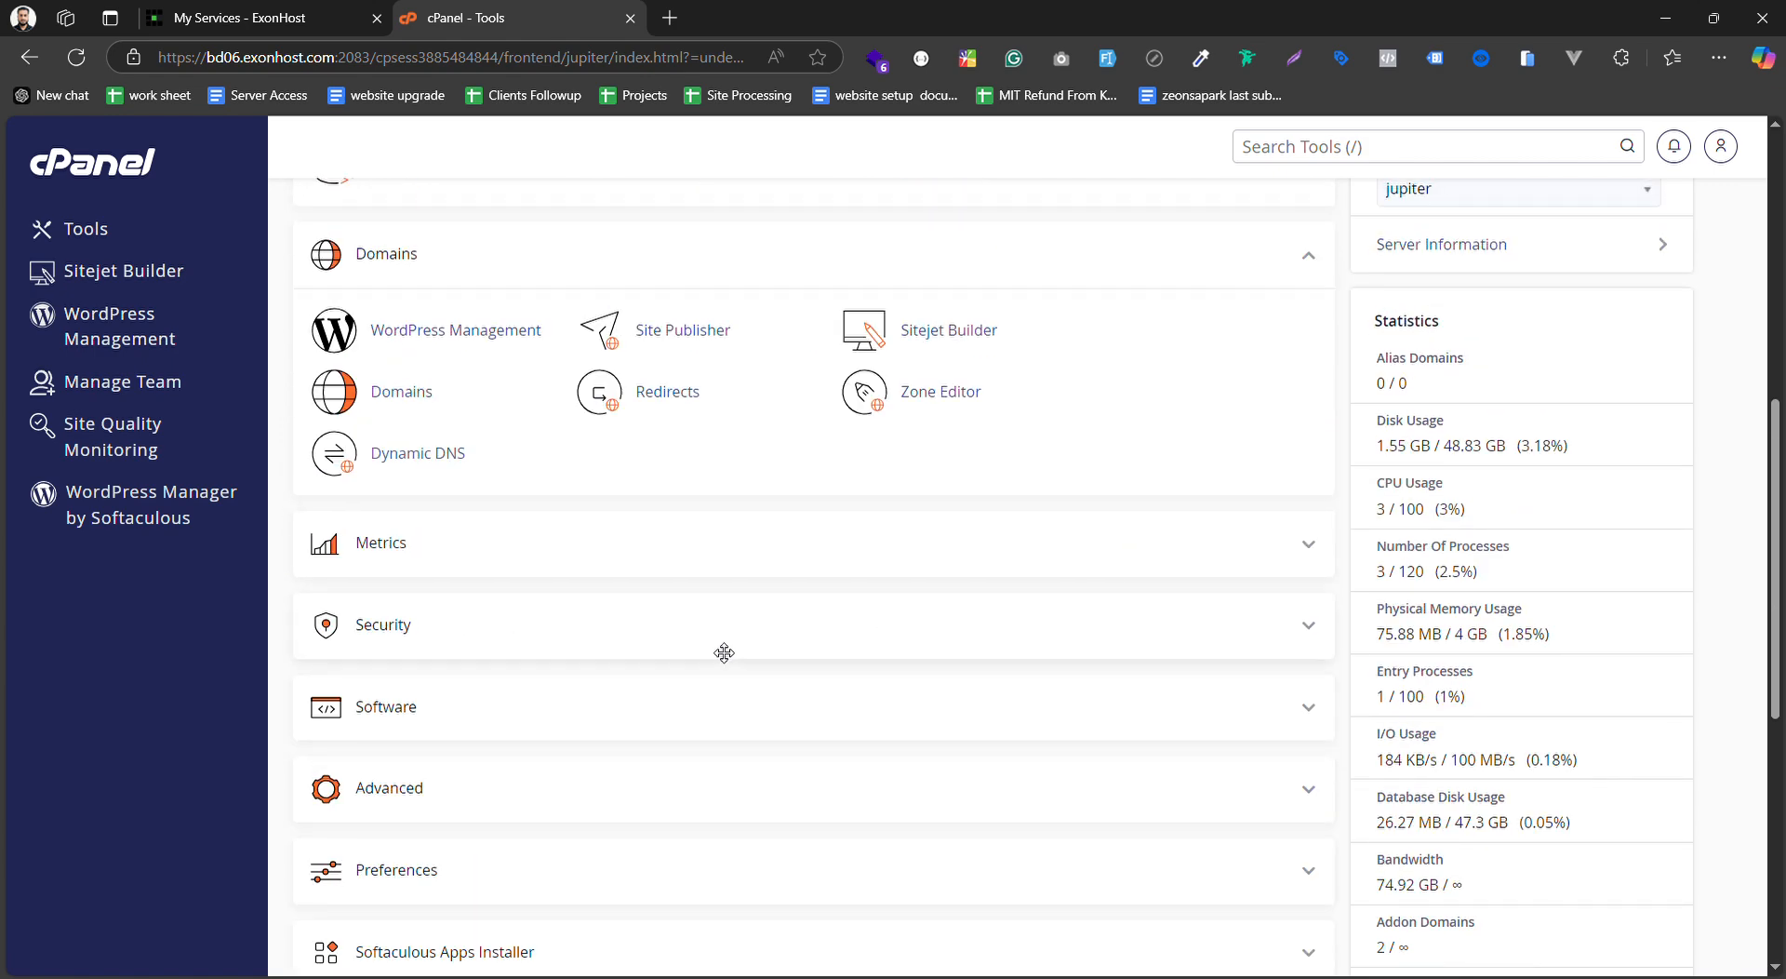
scroll(456, 400, down, 1)
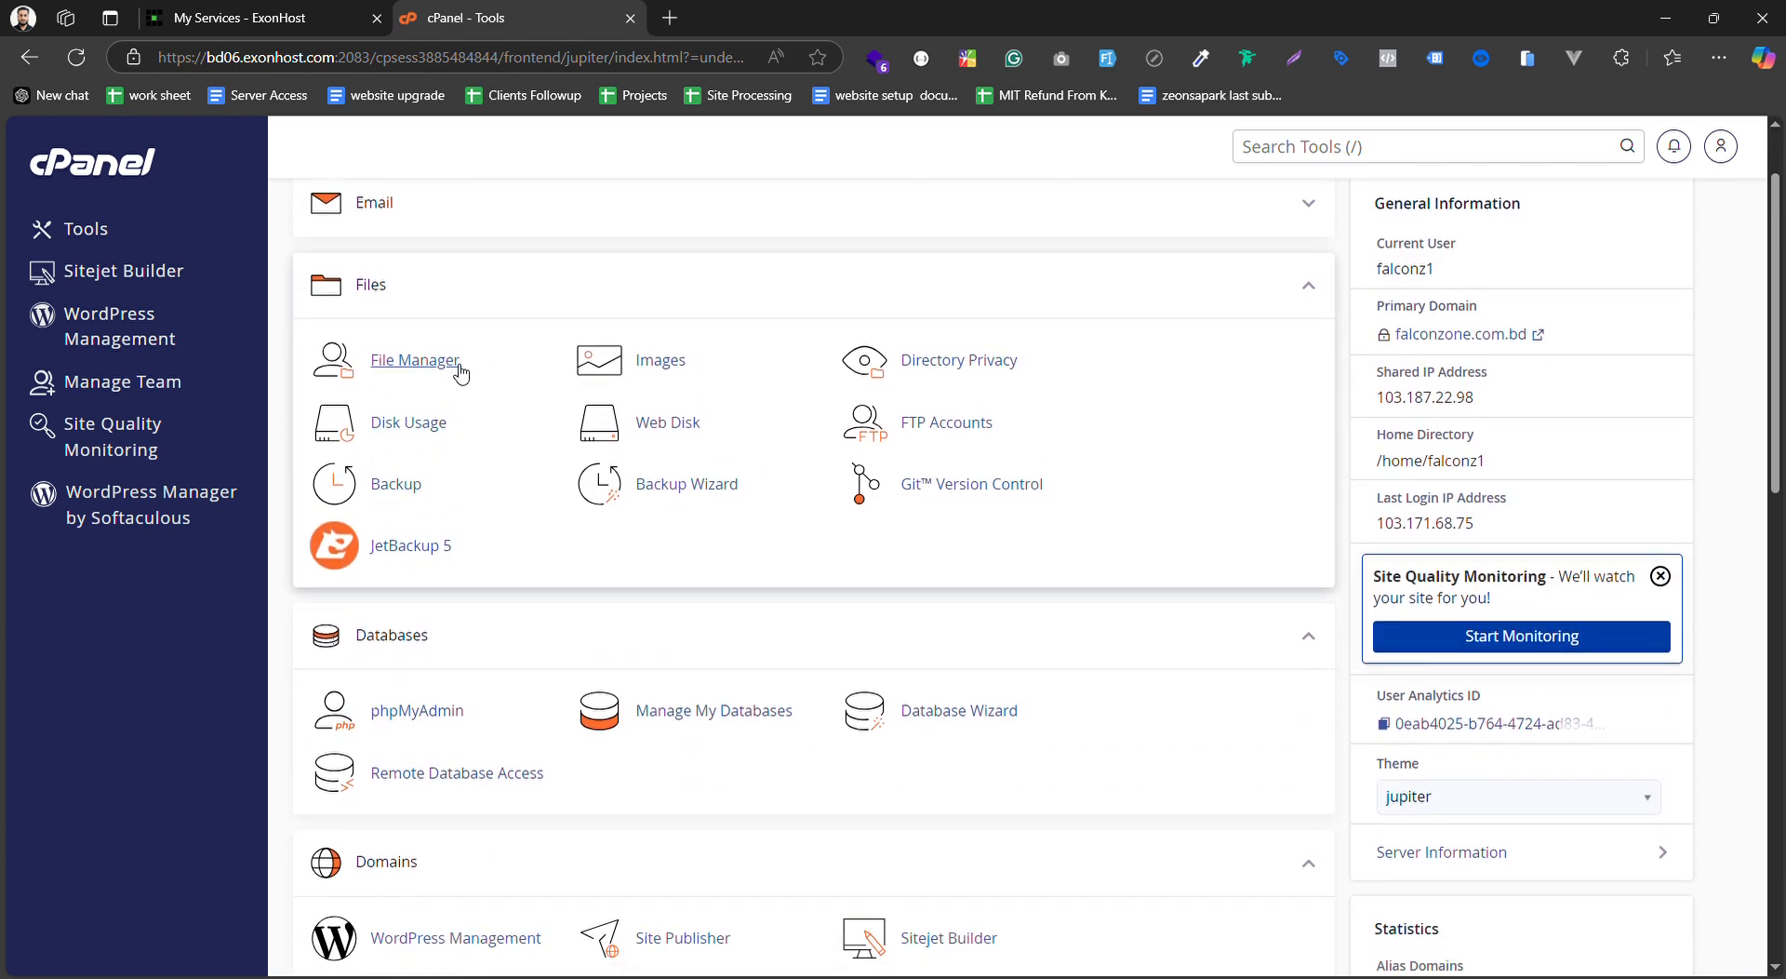
scroll(503, 396, up, 1)
scroll(521, 414, down, 2)
scroll(406, 298, up, 1)
scroll(571, 590, down, 2)
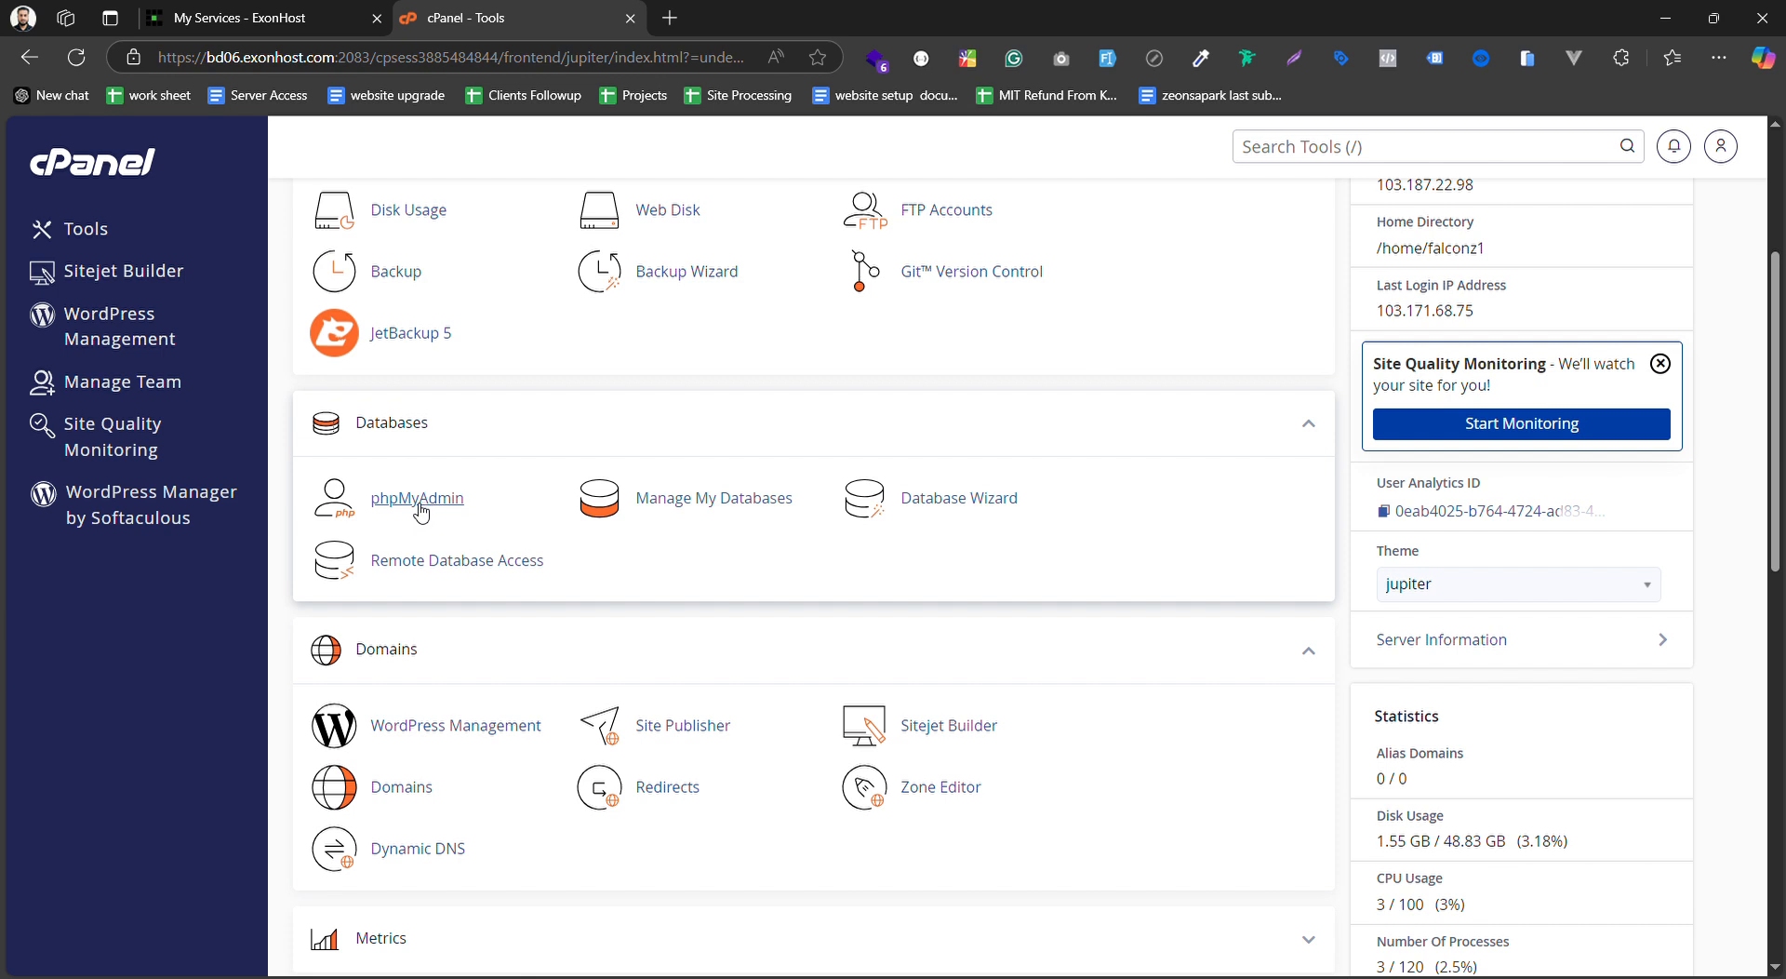
Review the tools listed in the expanded Files, Databases and Domains sections of the cPanel Tools page
scroll(474, 511, down, 2)
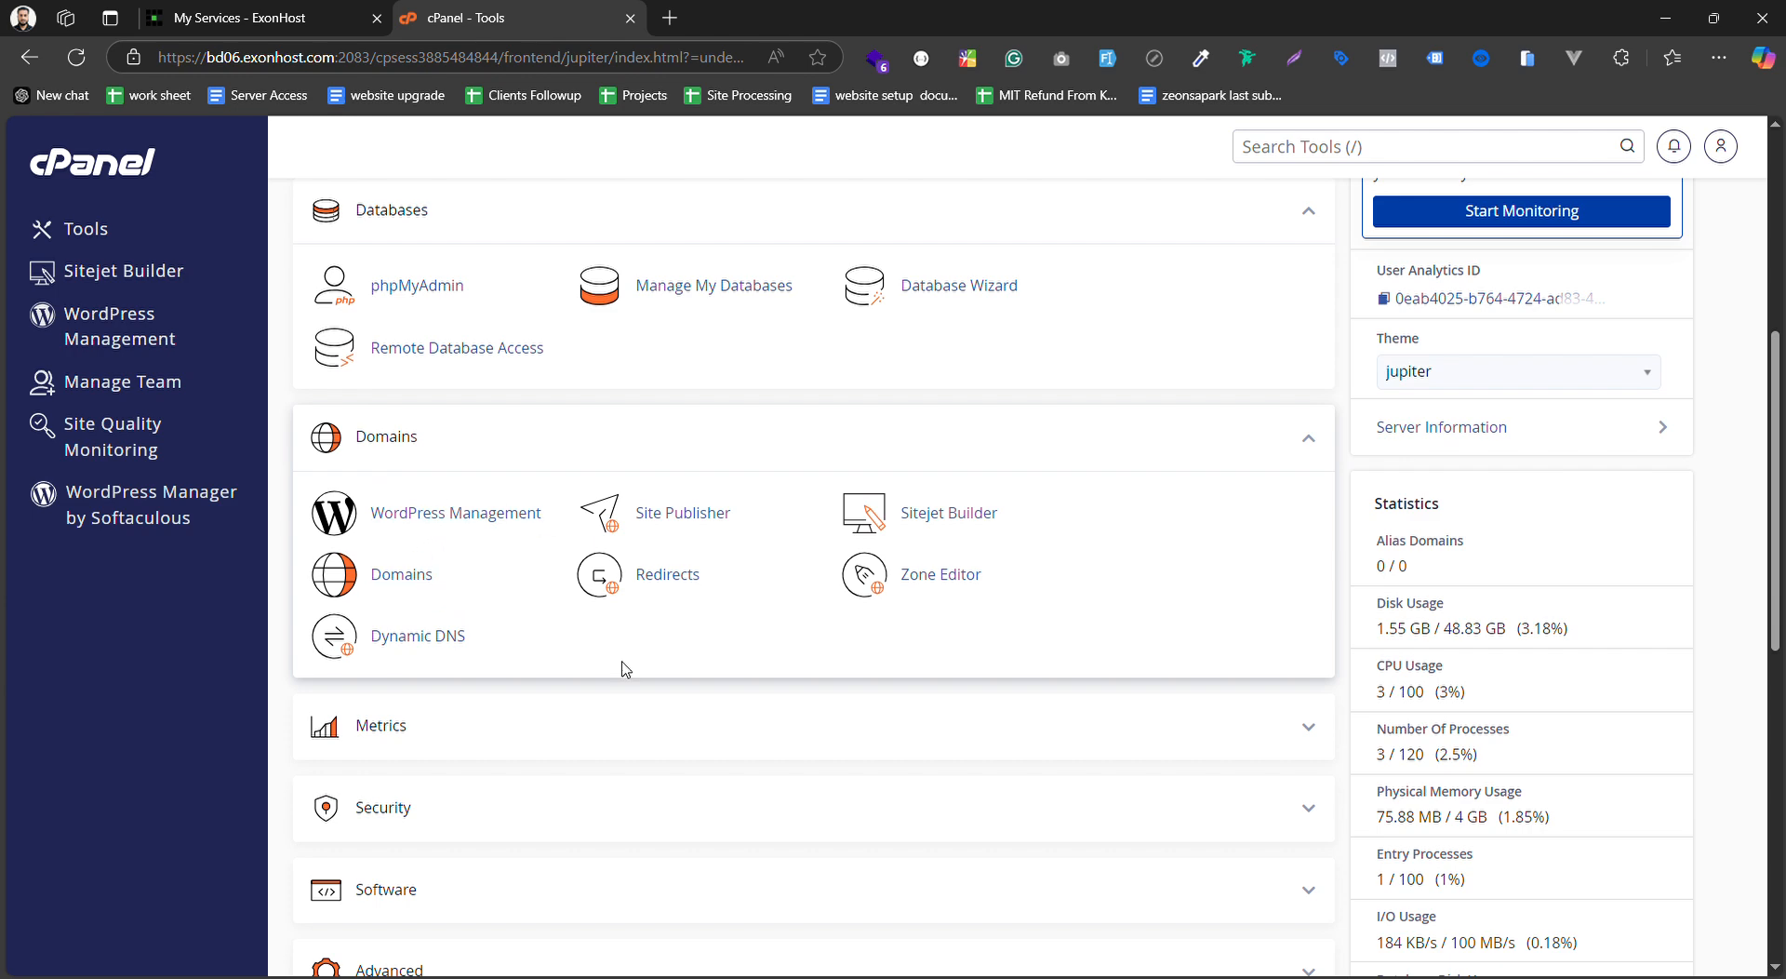
scroll(431, 609, up, 5)
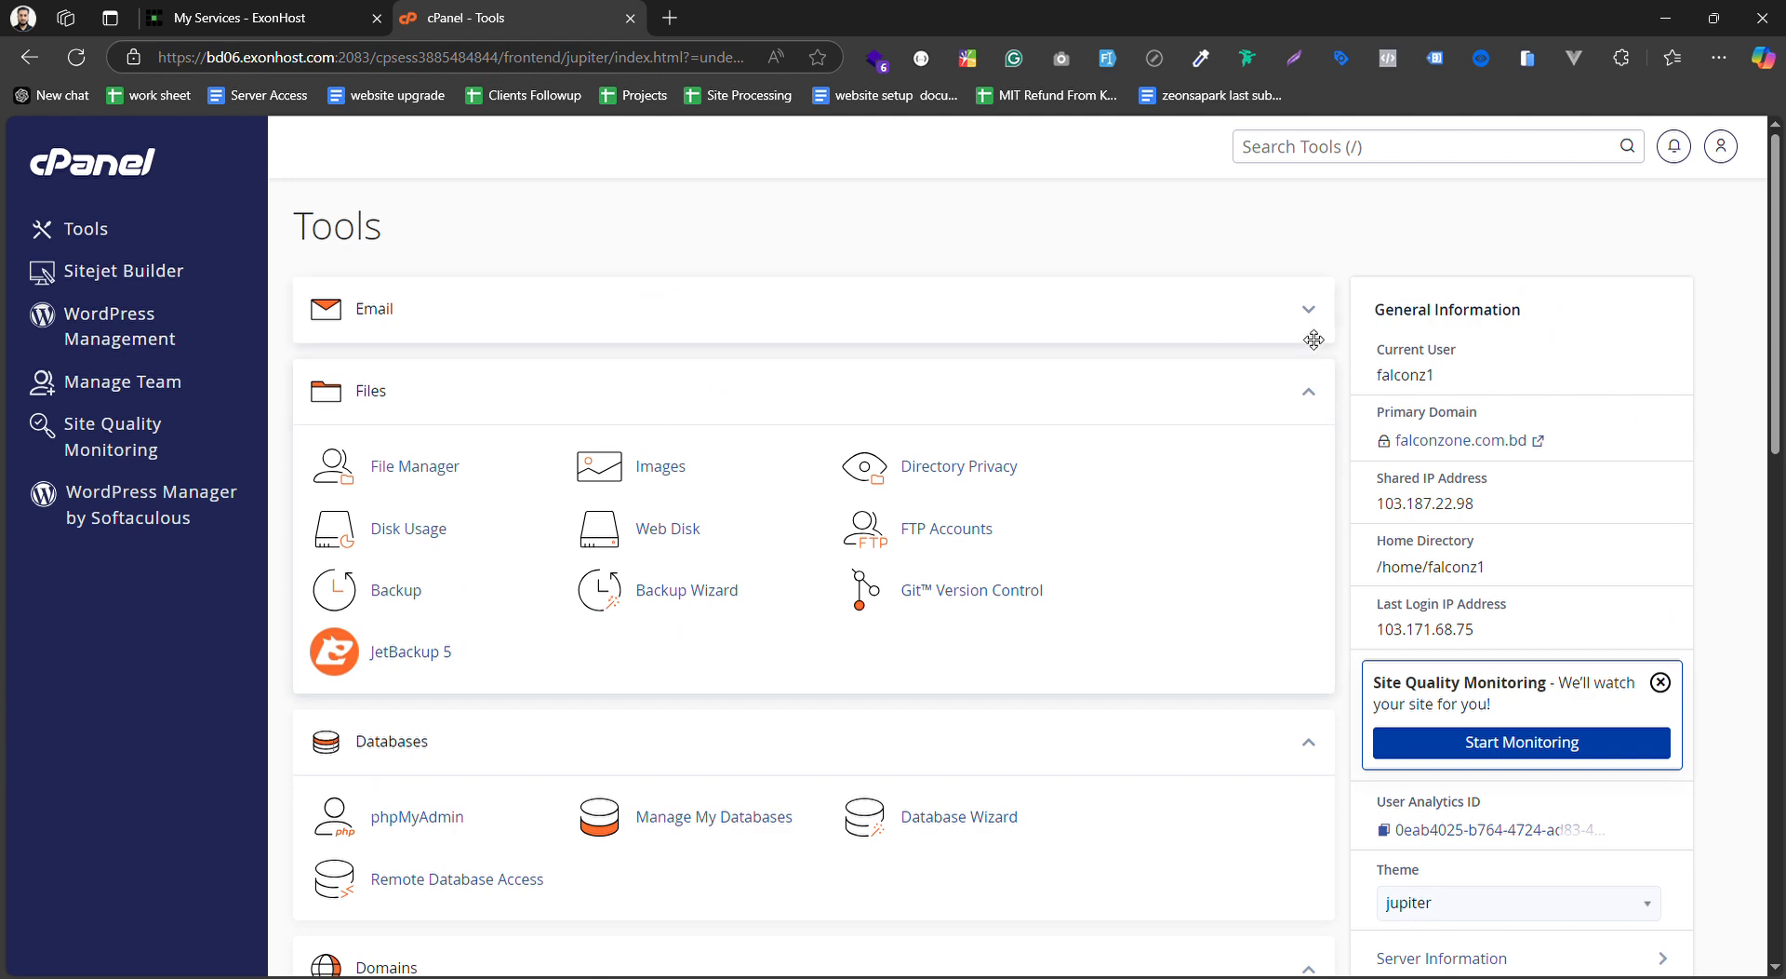
scroll(626, 390, down, 7)
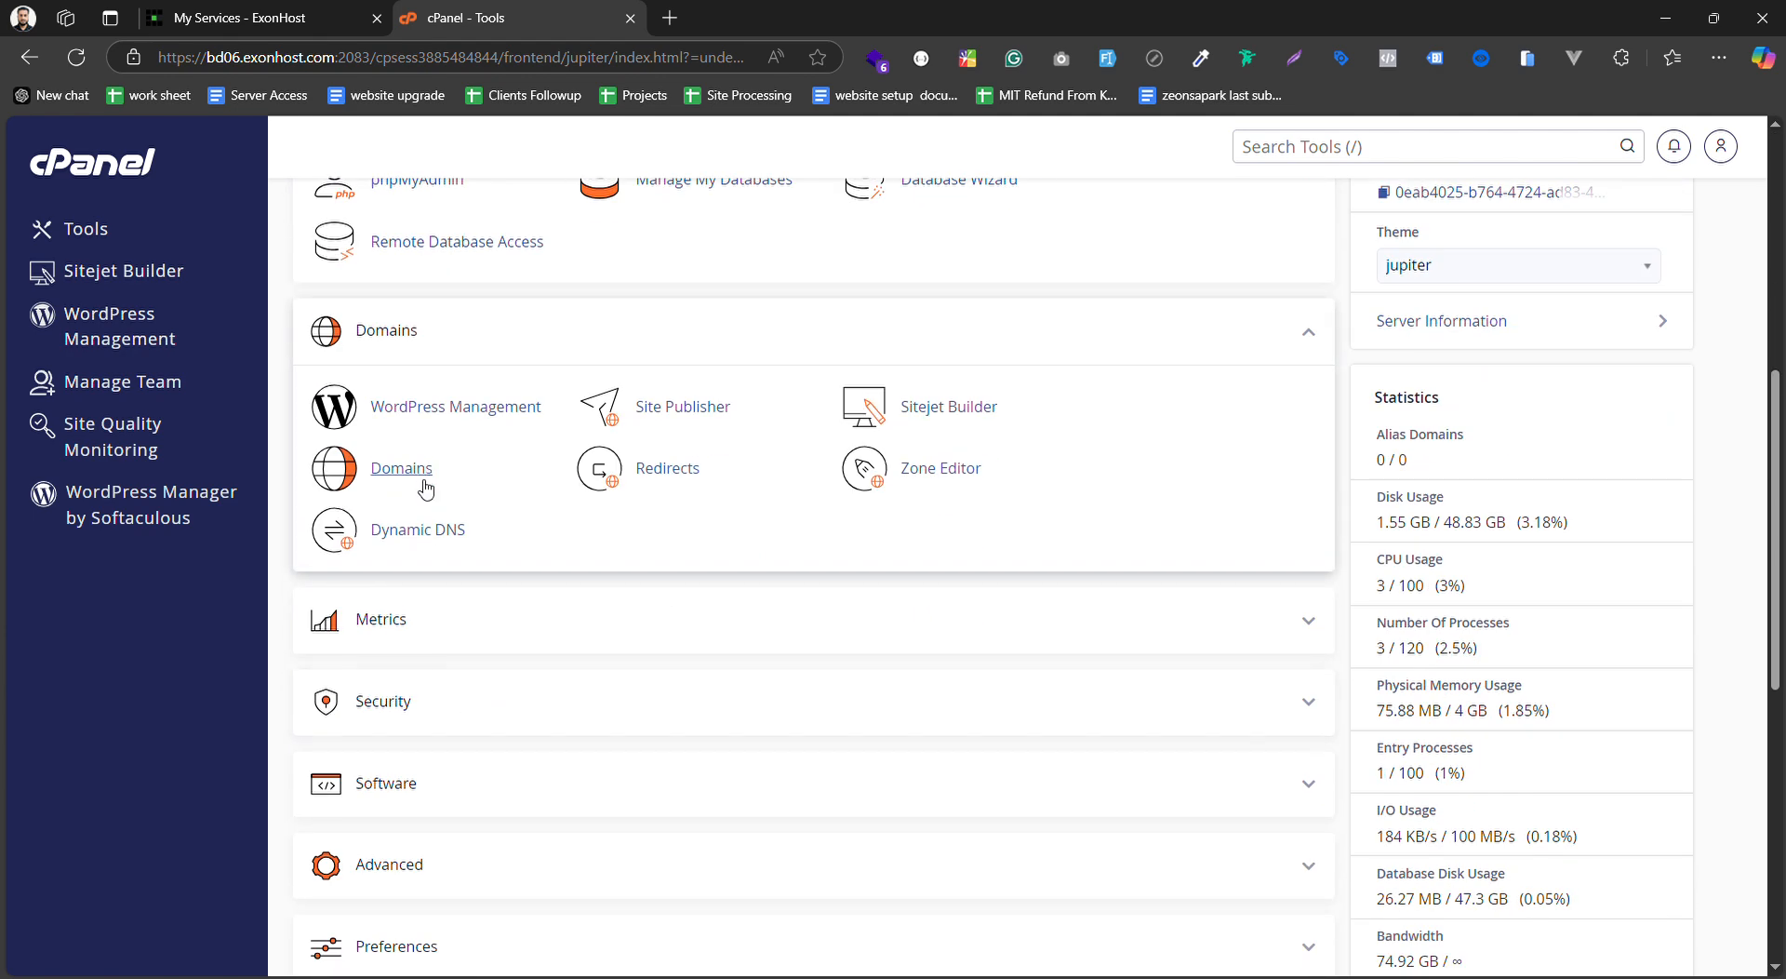
scroll(559, 463, up, 3)
scroll(566, 462, down, 1)
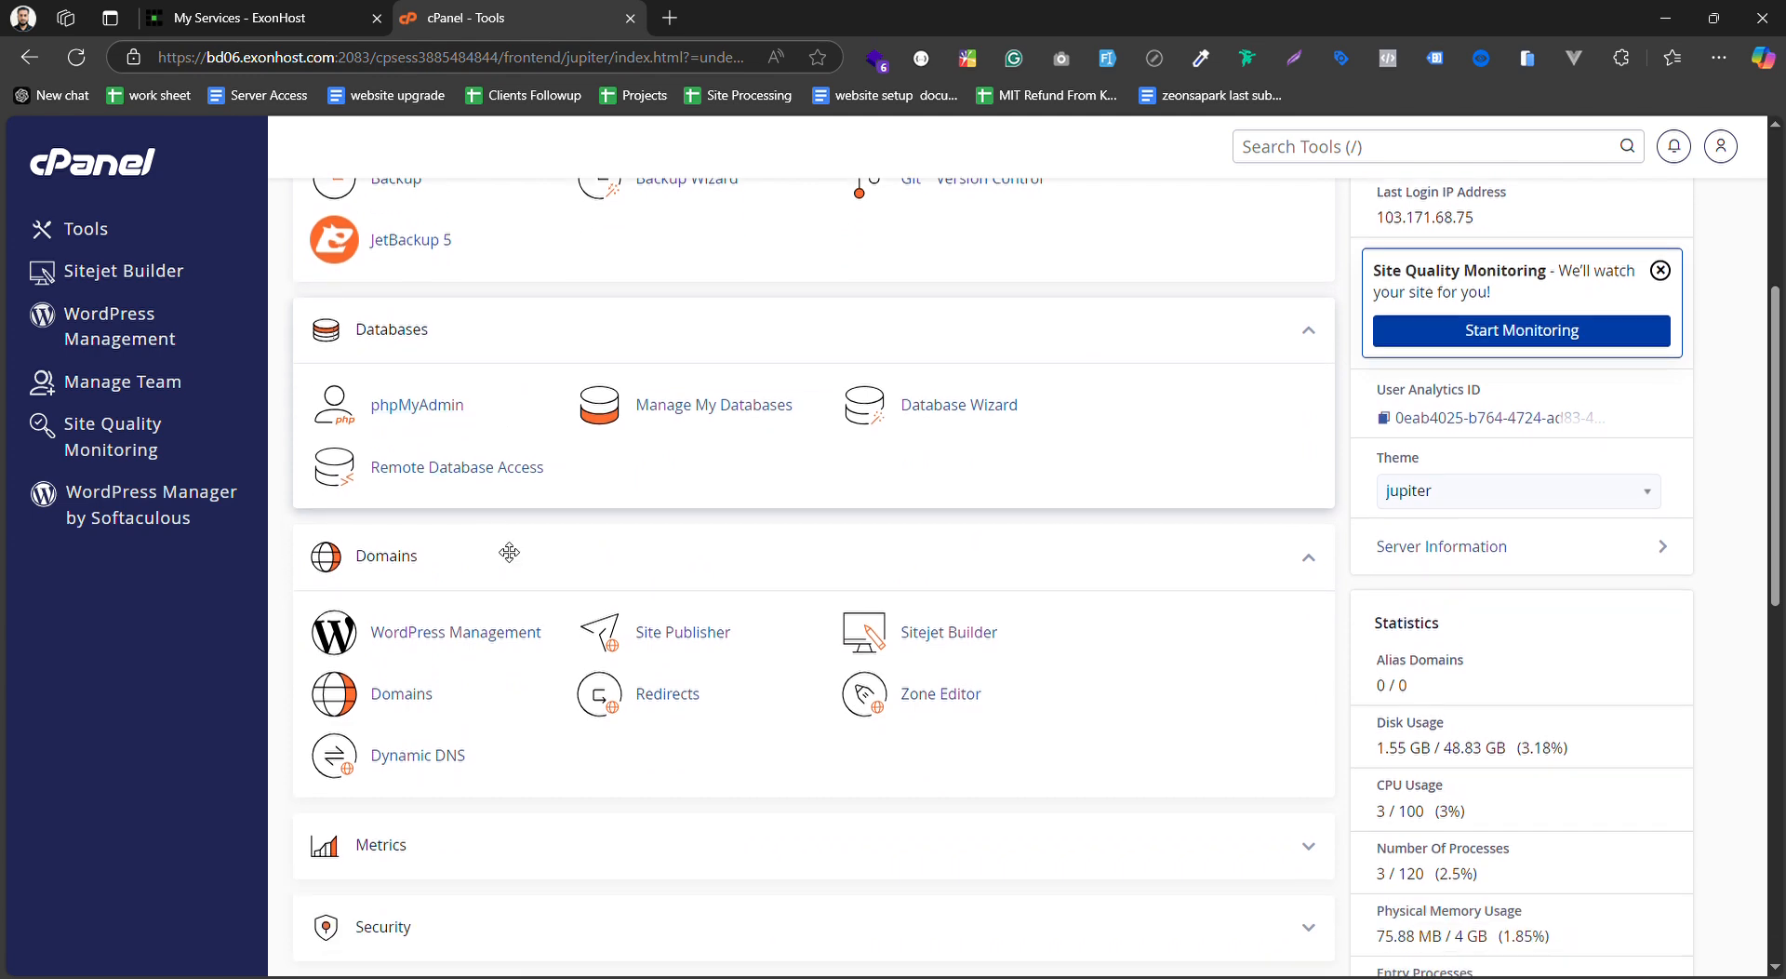
scroll(531, 510, up, 4)
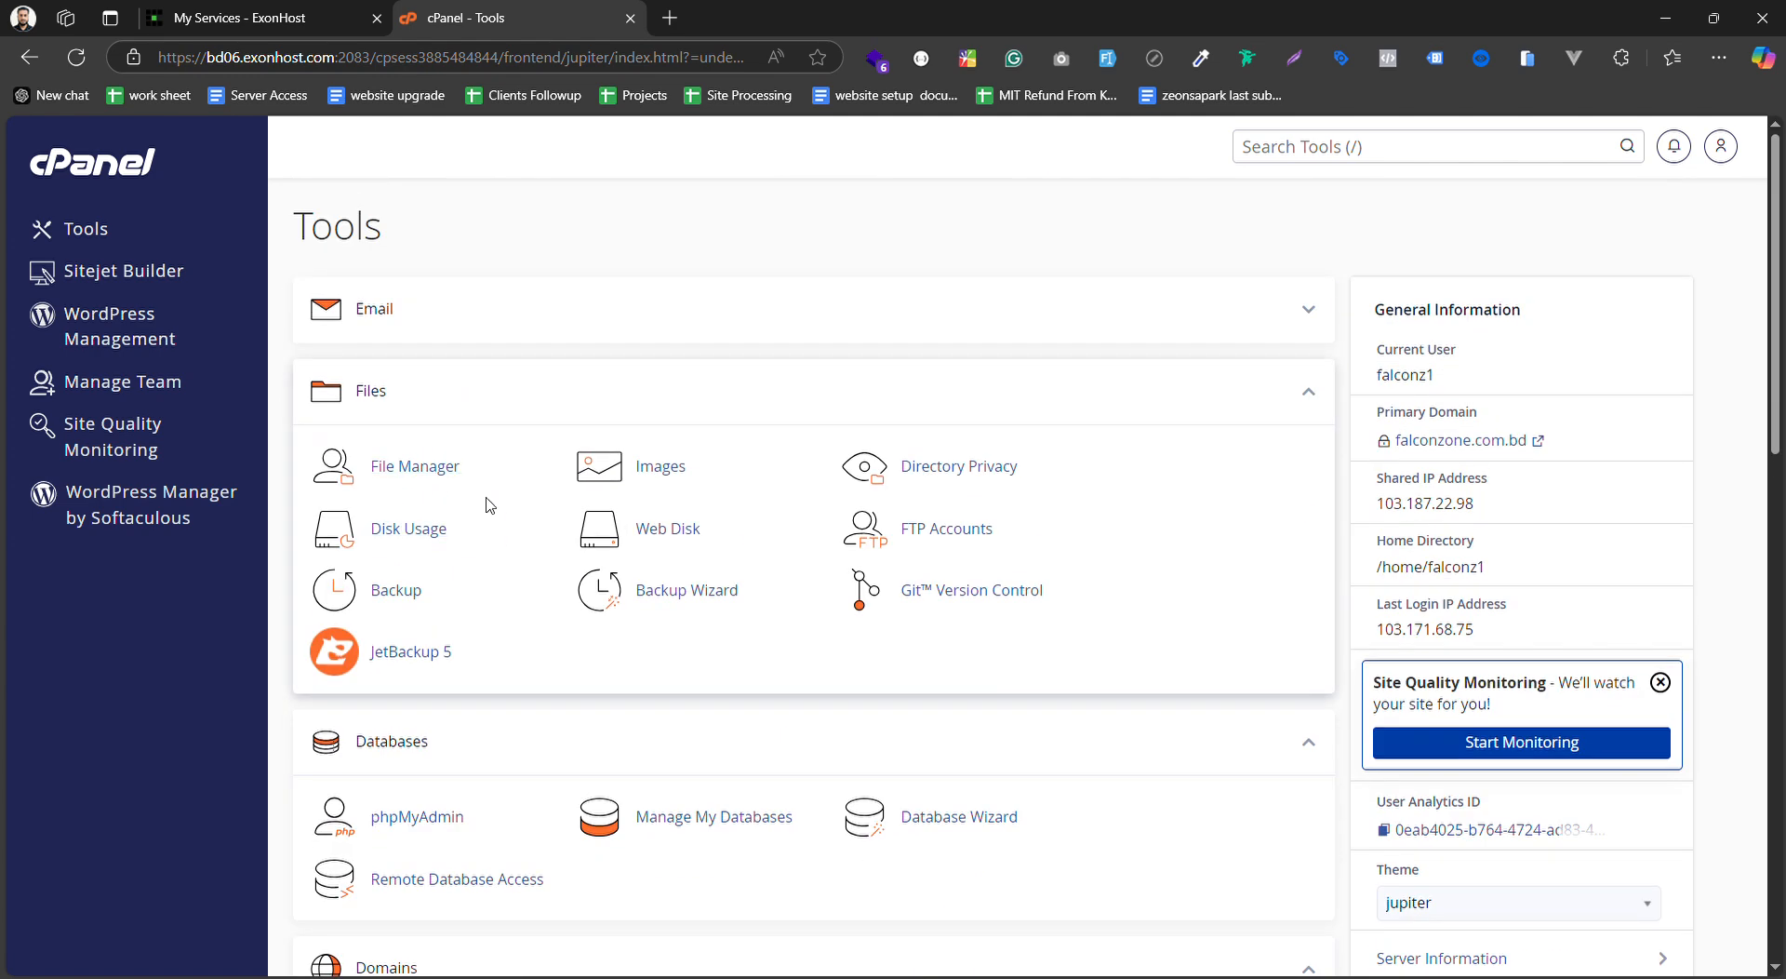
Open the Domains tool and start creating a new domain named falconzone.xyz with its own document root
scroll(469, 493, down, 4)
click(446, 675)
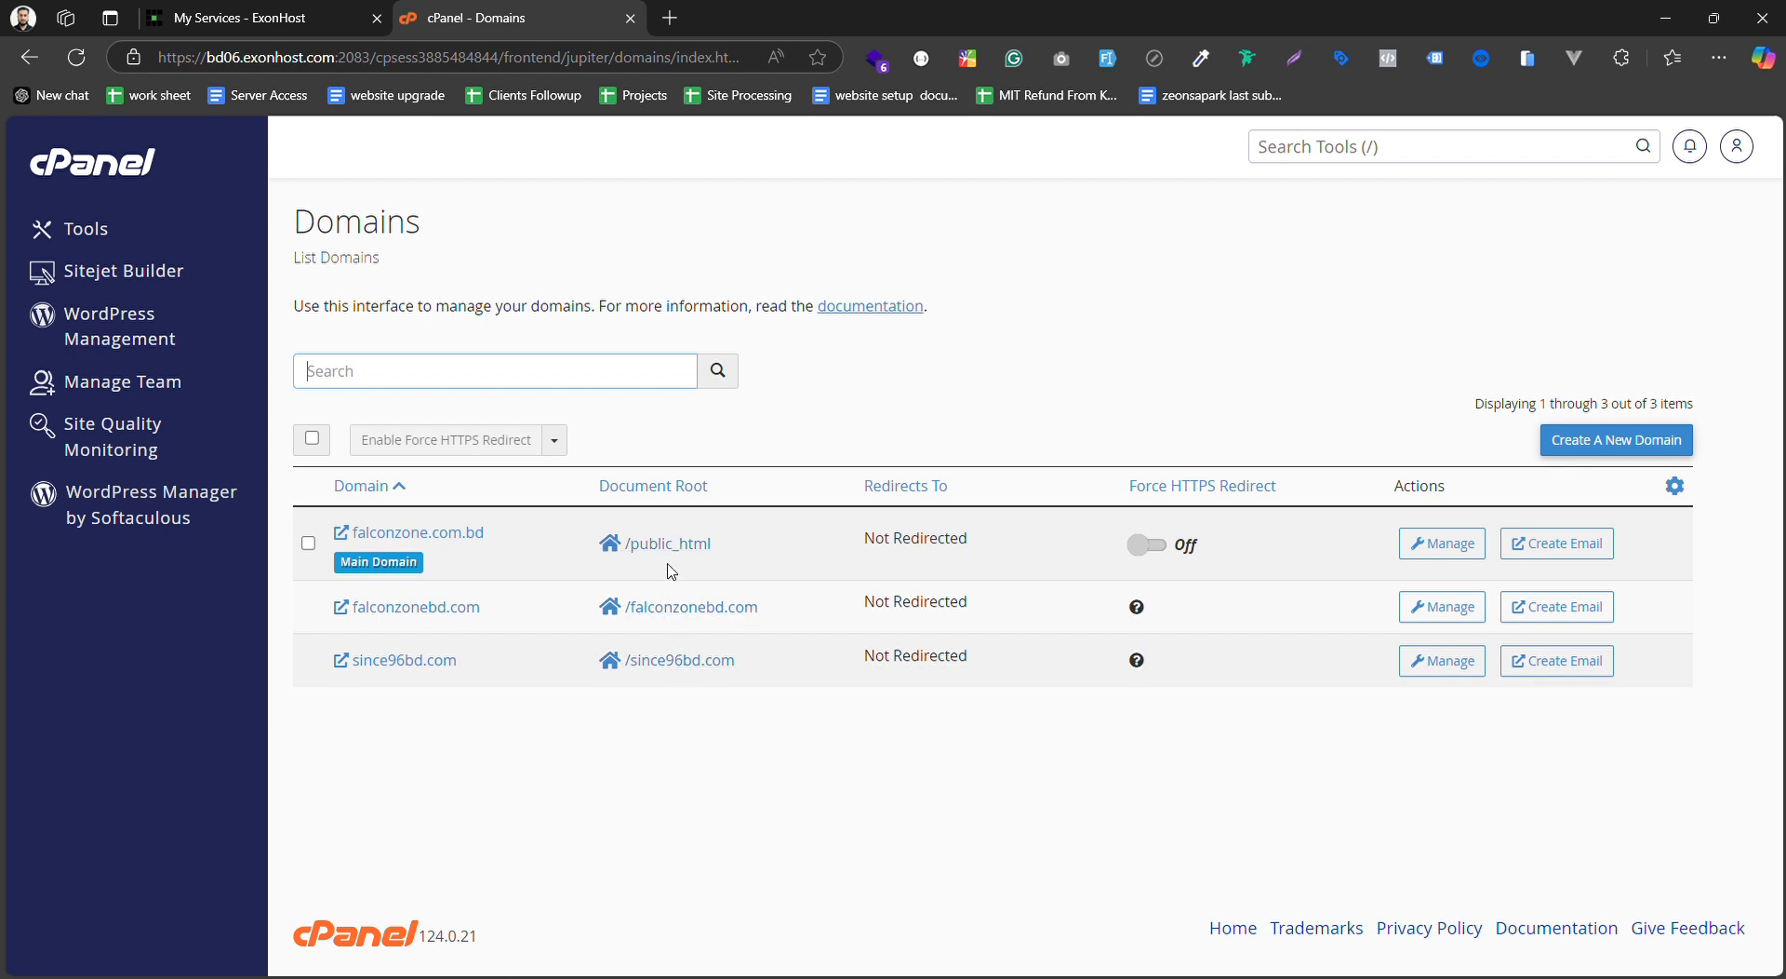
click(1614, 443)
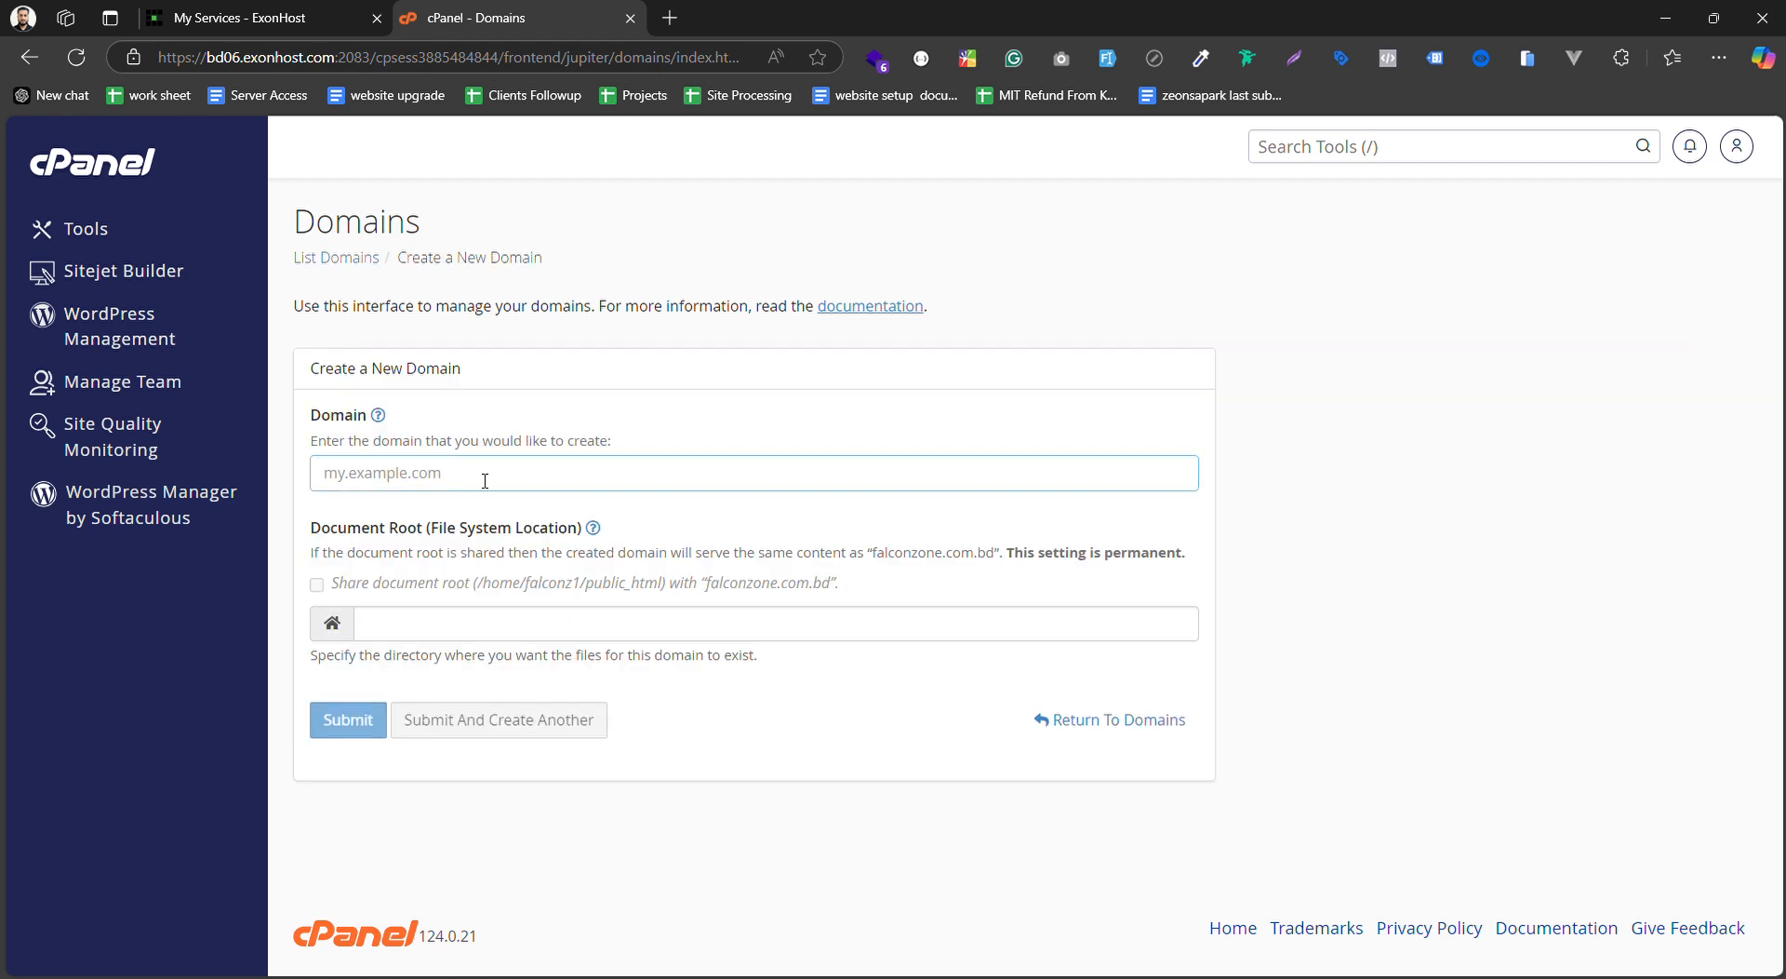
text(f)
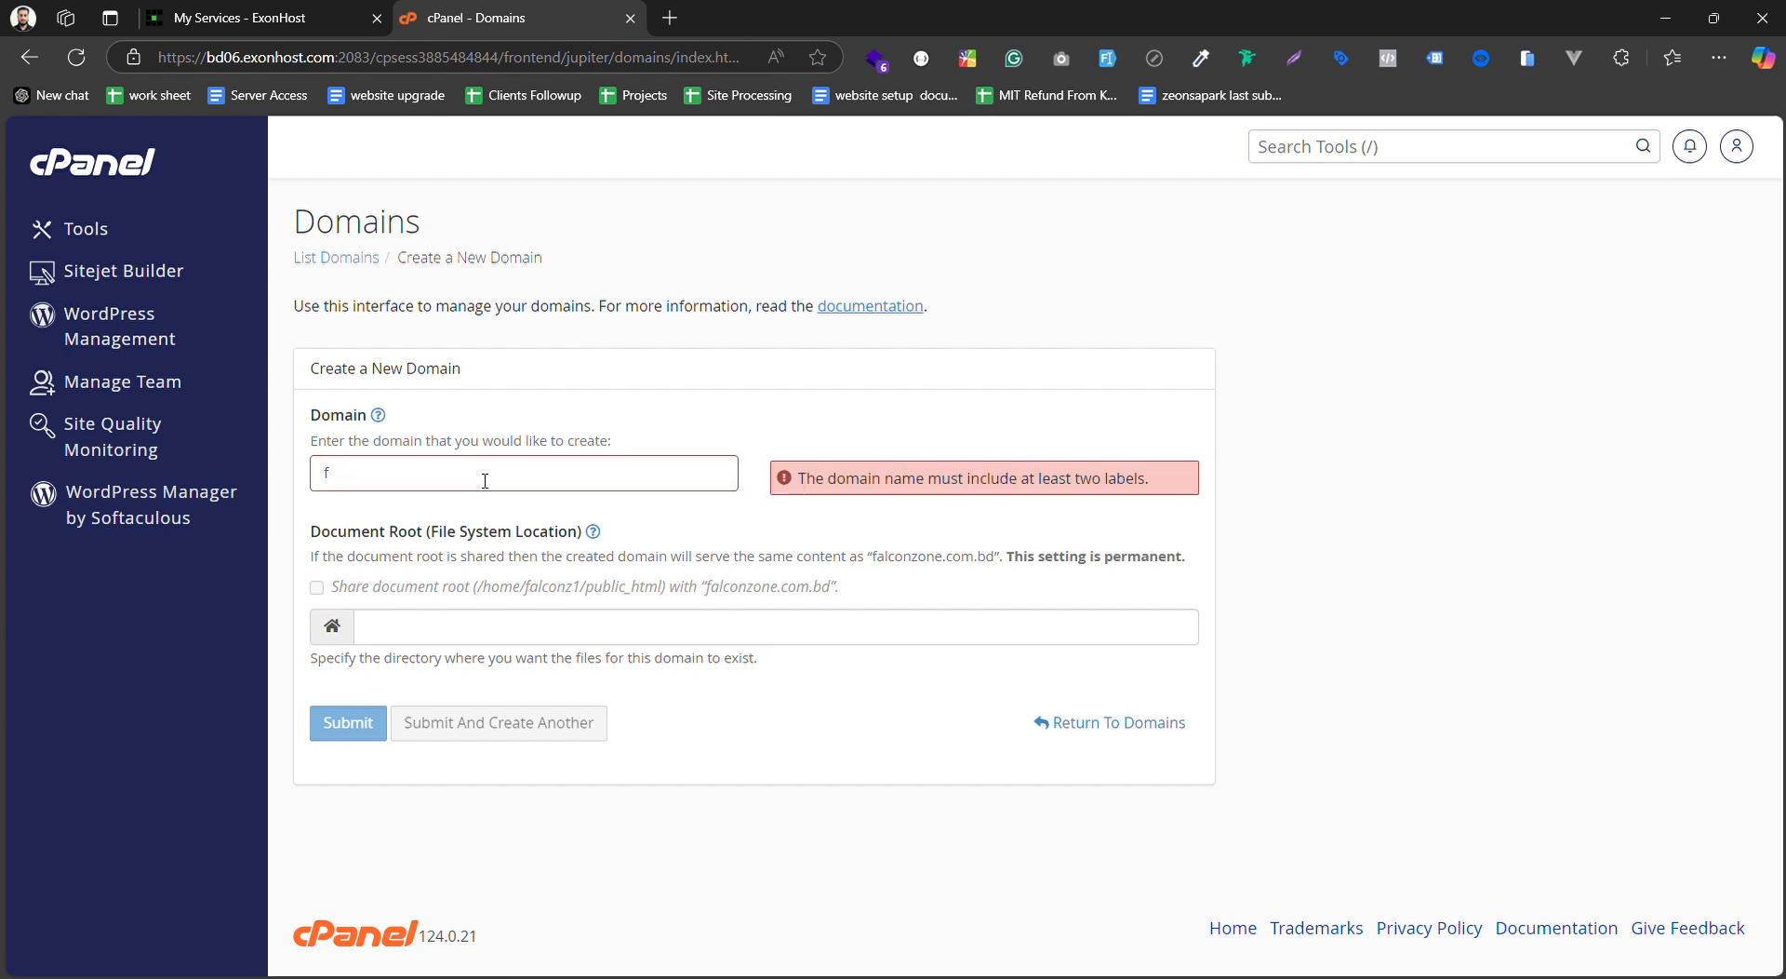
text(laclconszone.xyz)
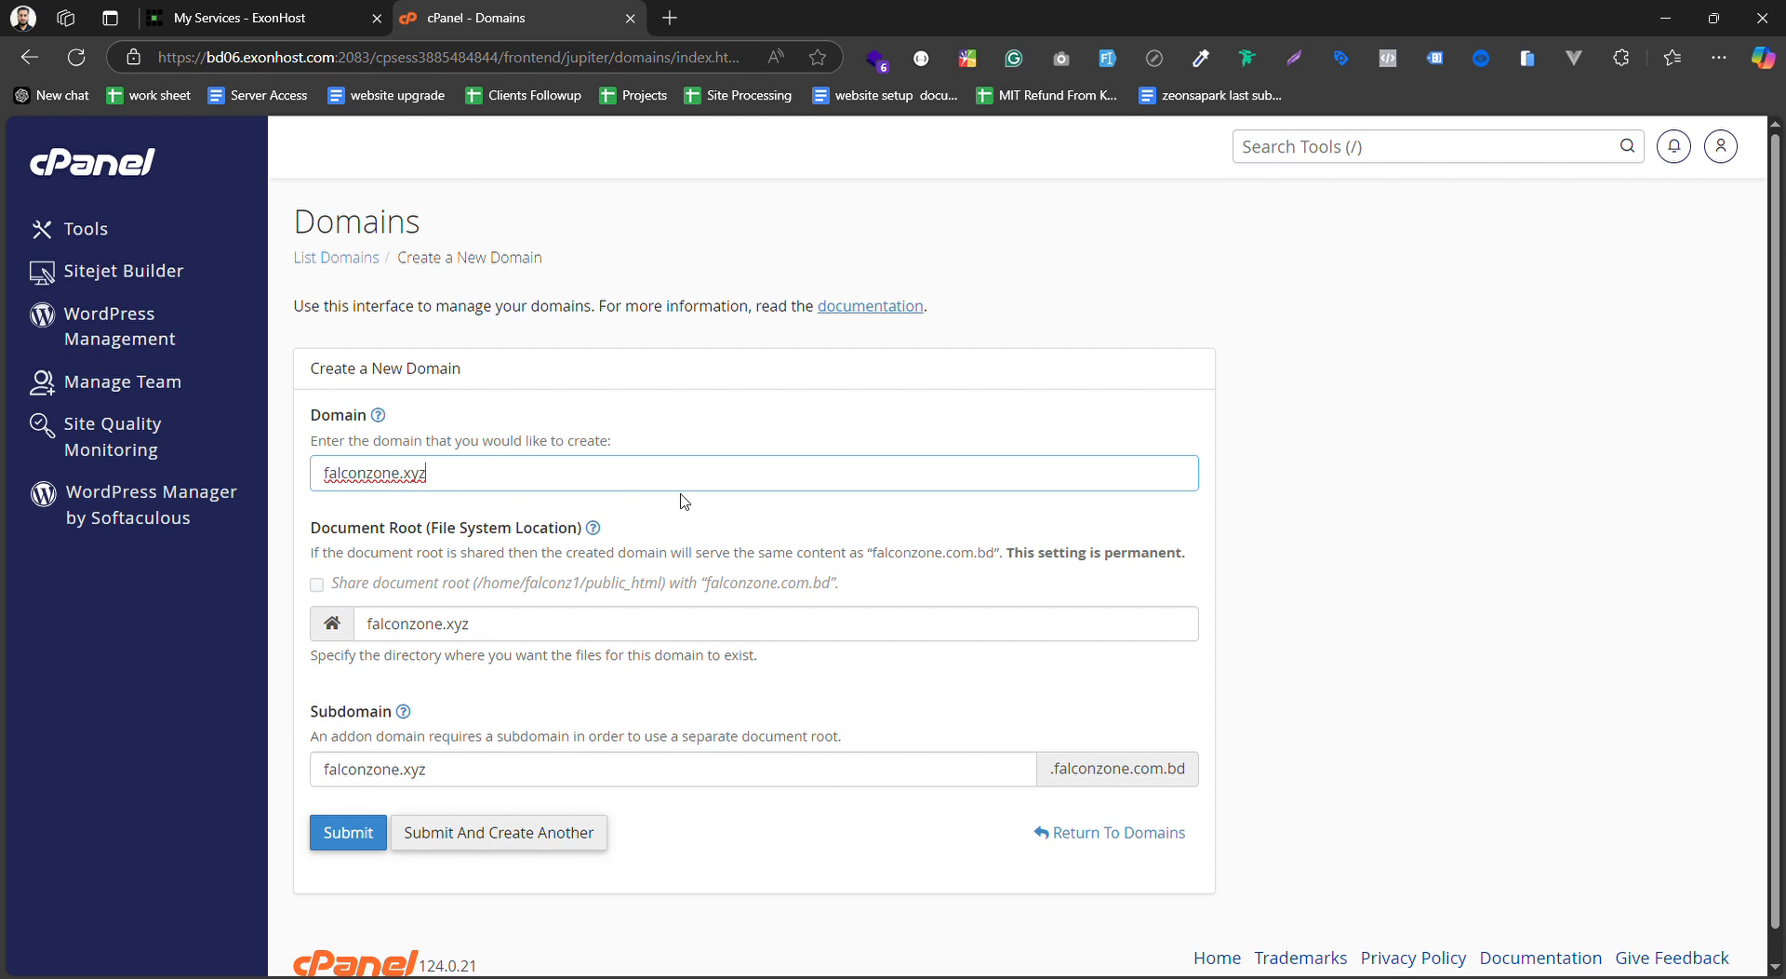
scroll(685, 502, down, 1)
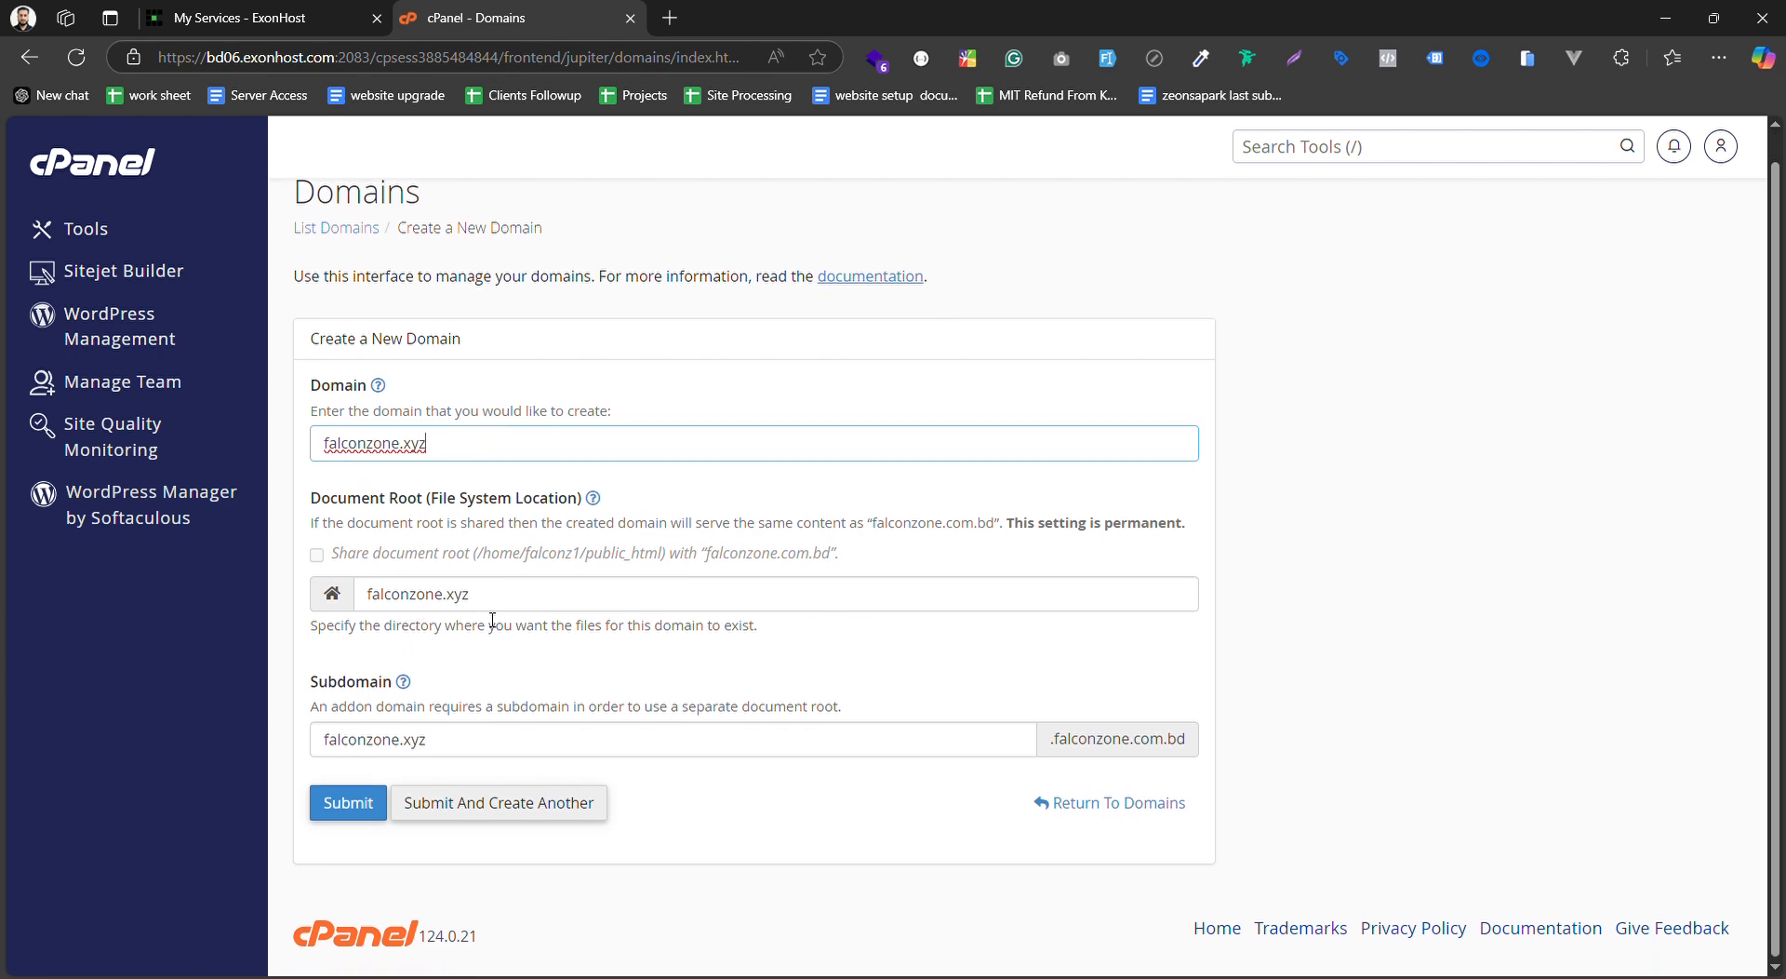
Check falconzone.xyz in the ExonHost My Domains list and submit the new domain form in cPanel
key(ctrl+shift+Tab)
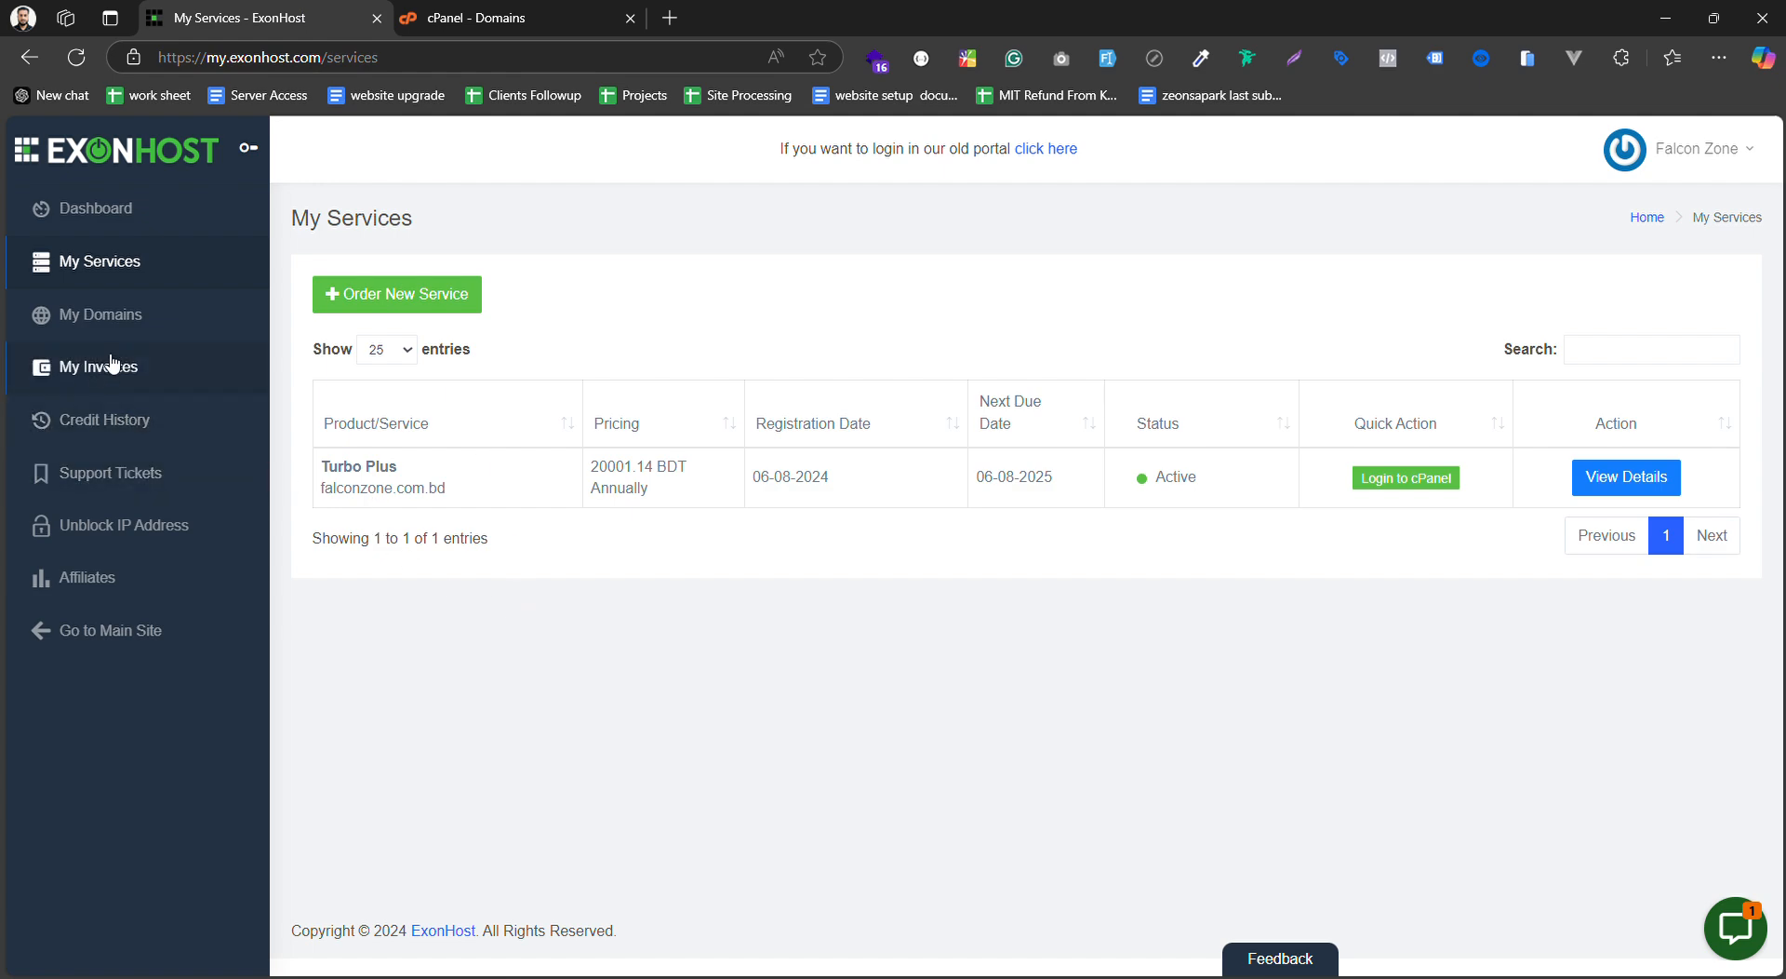
click(40, 316)
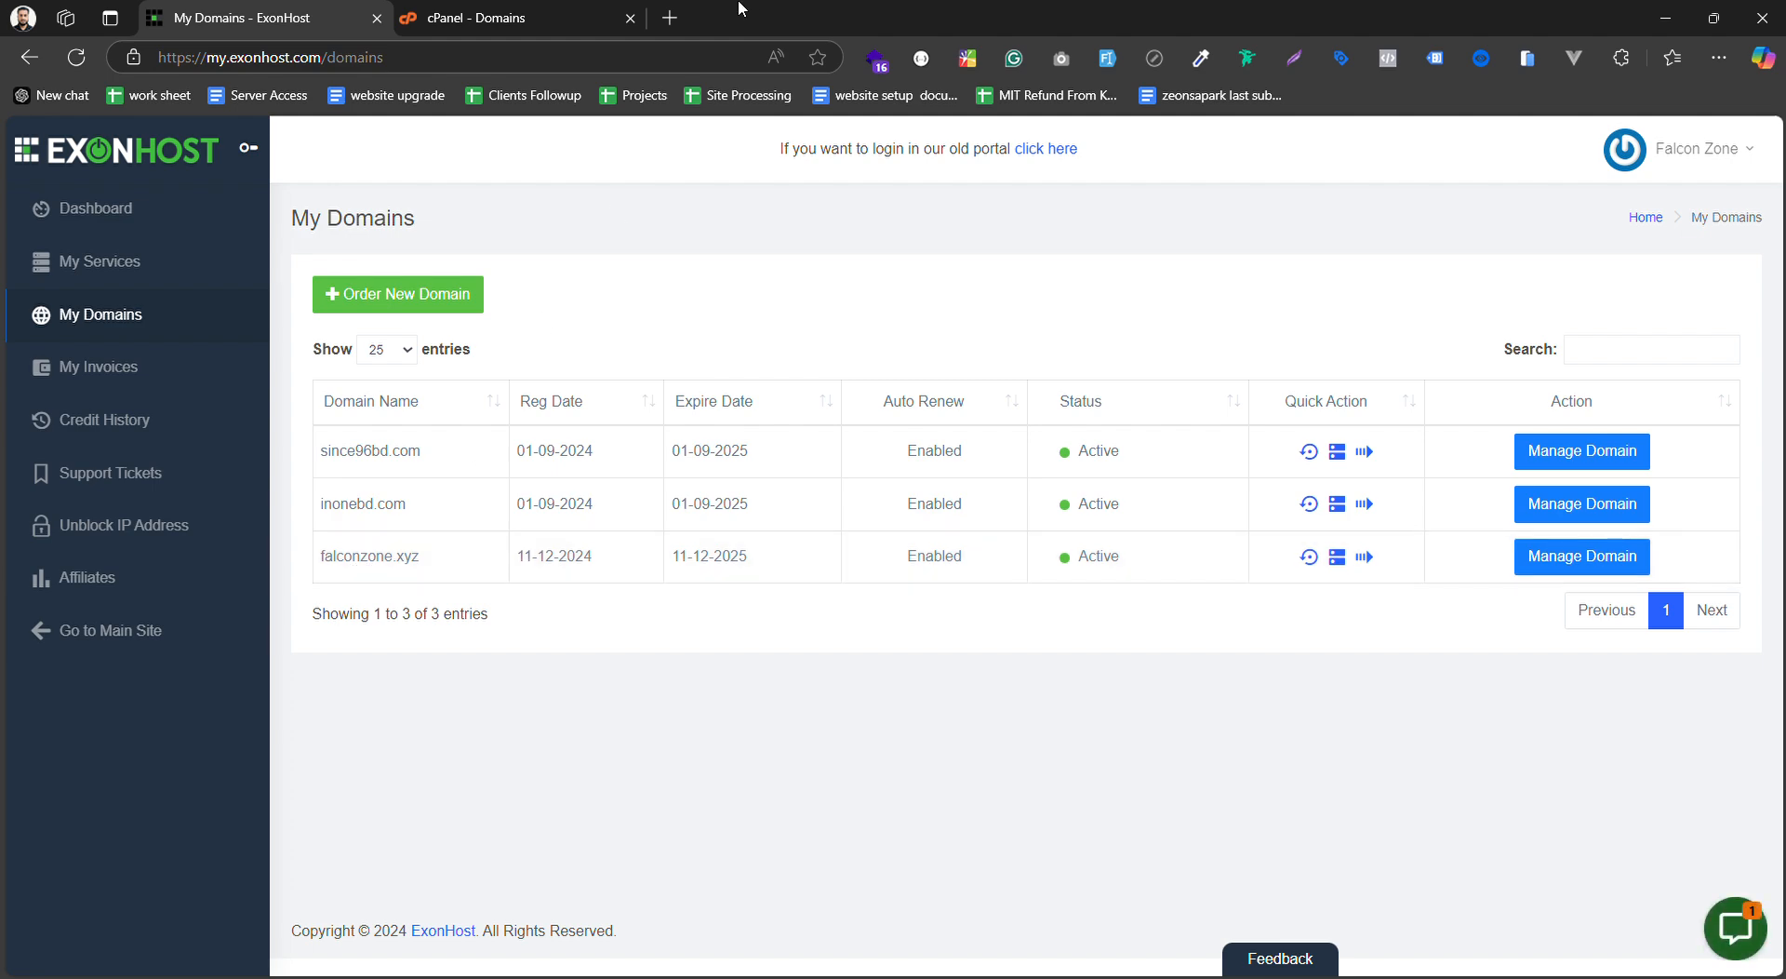
click(547, 13)
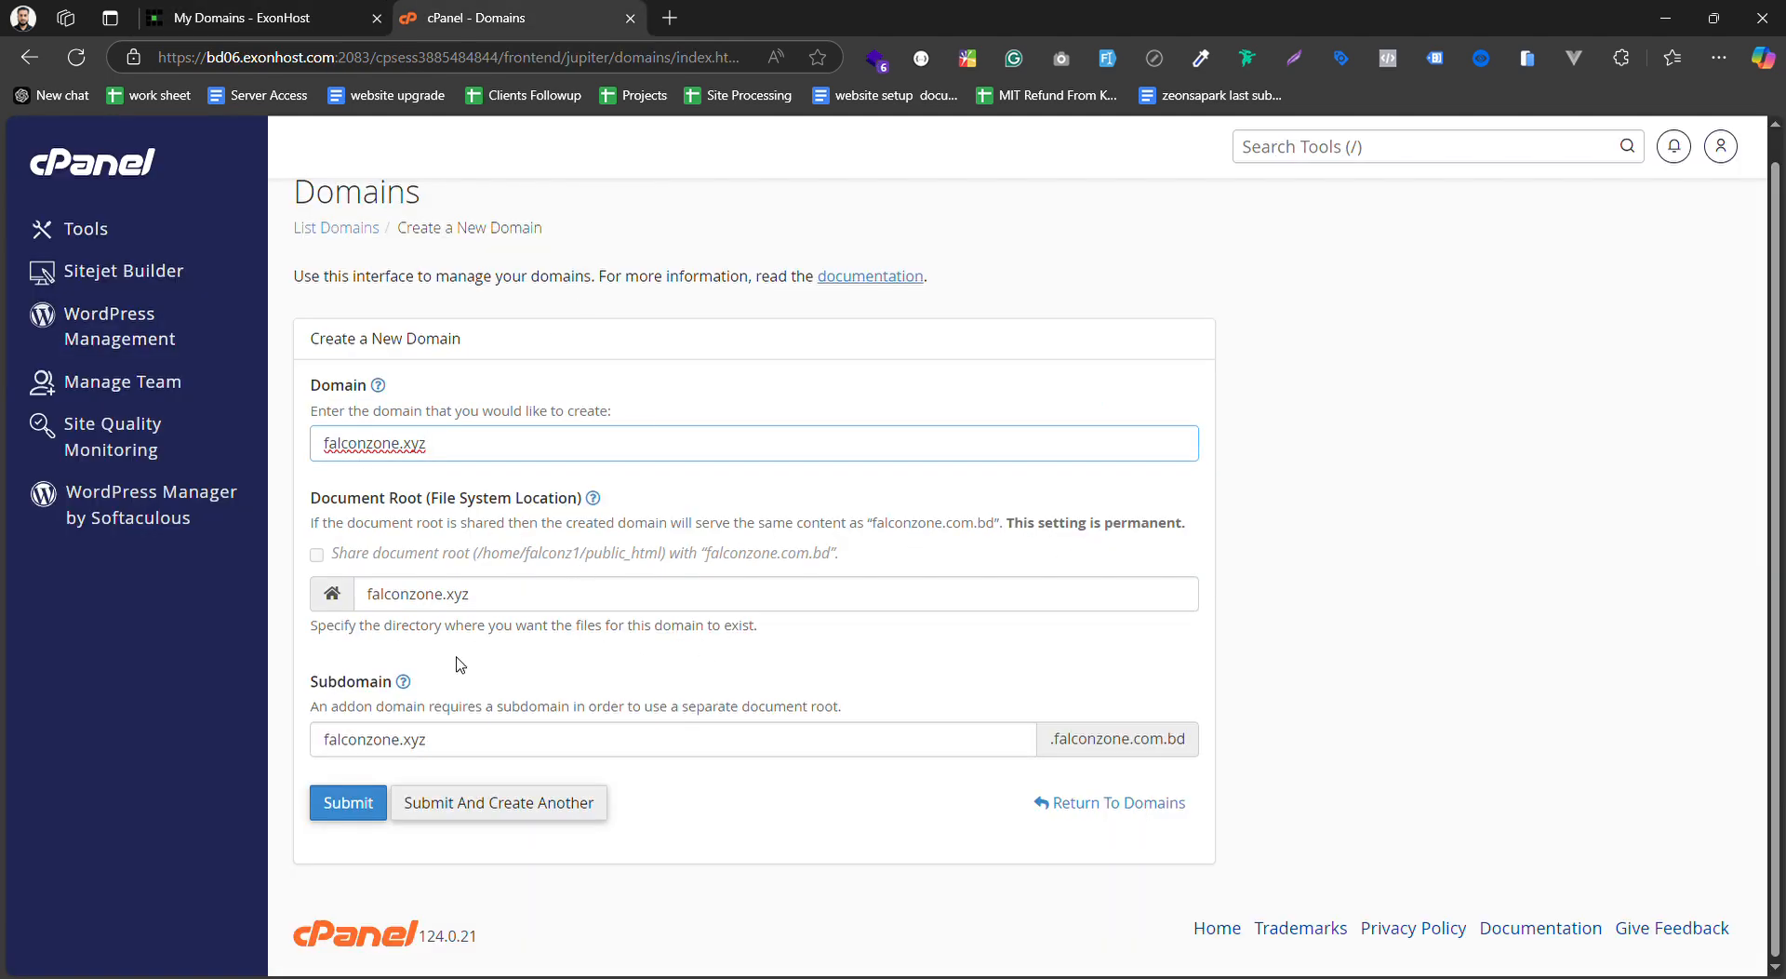
click(342, 800)
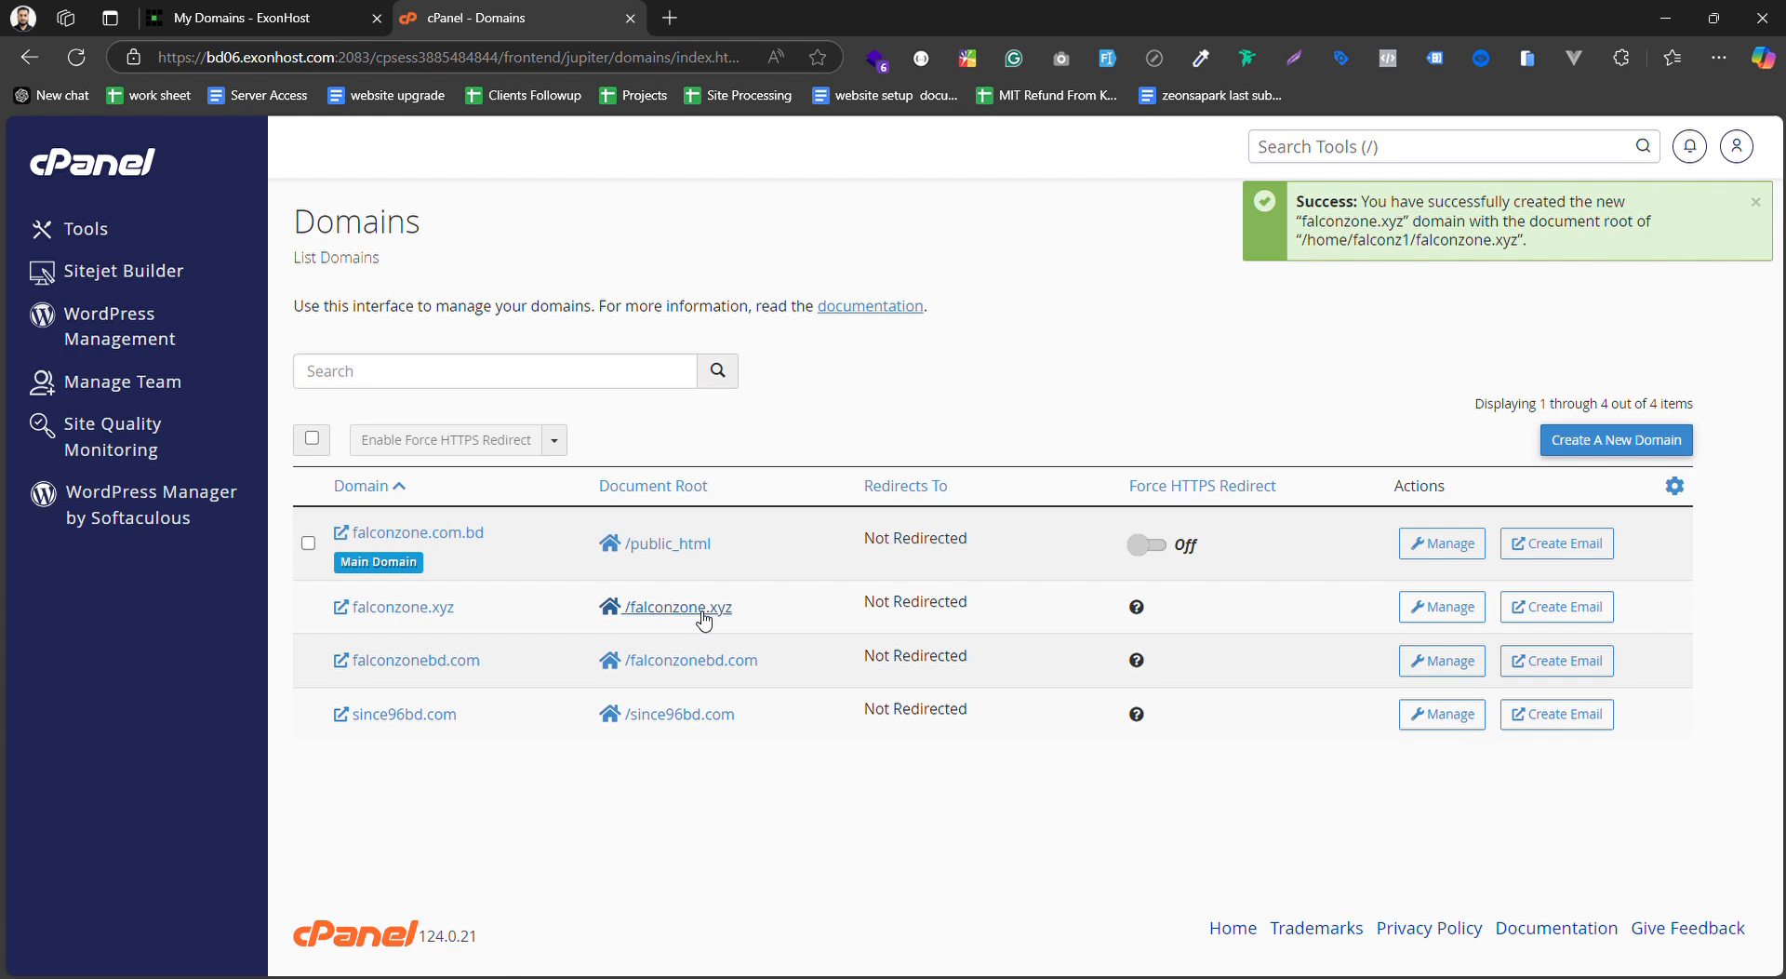
View the falconzone.xyz document root from the domain list and return to the cPanel Tools page
click(709, 609)
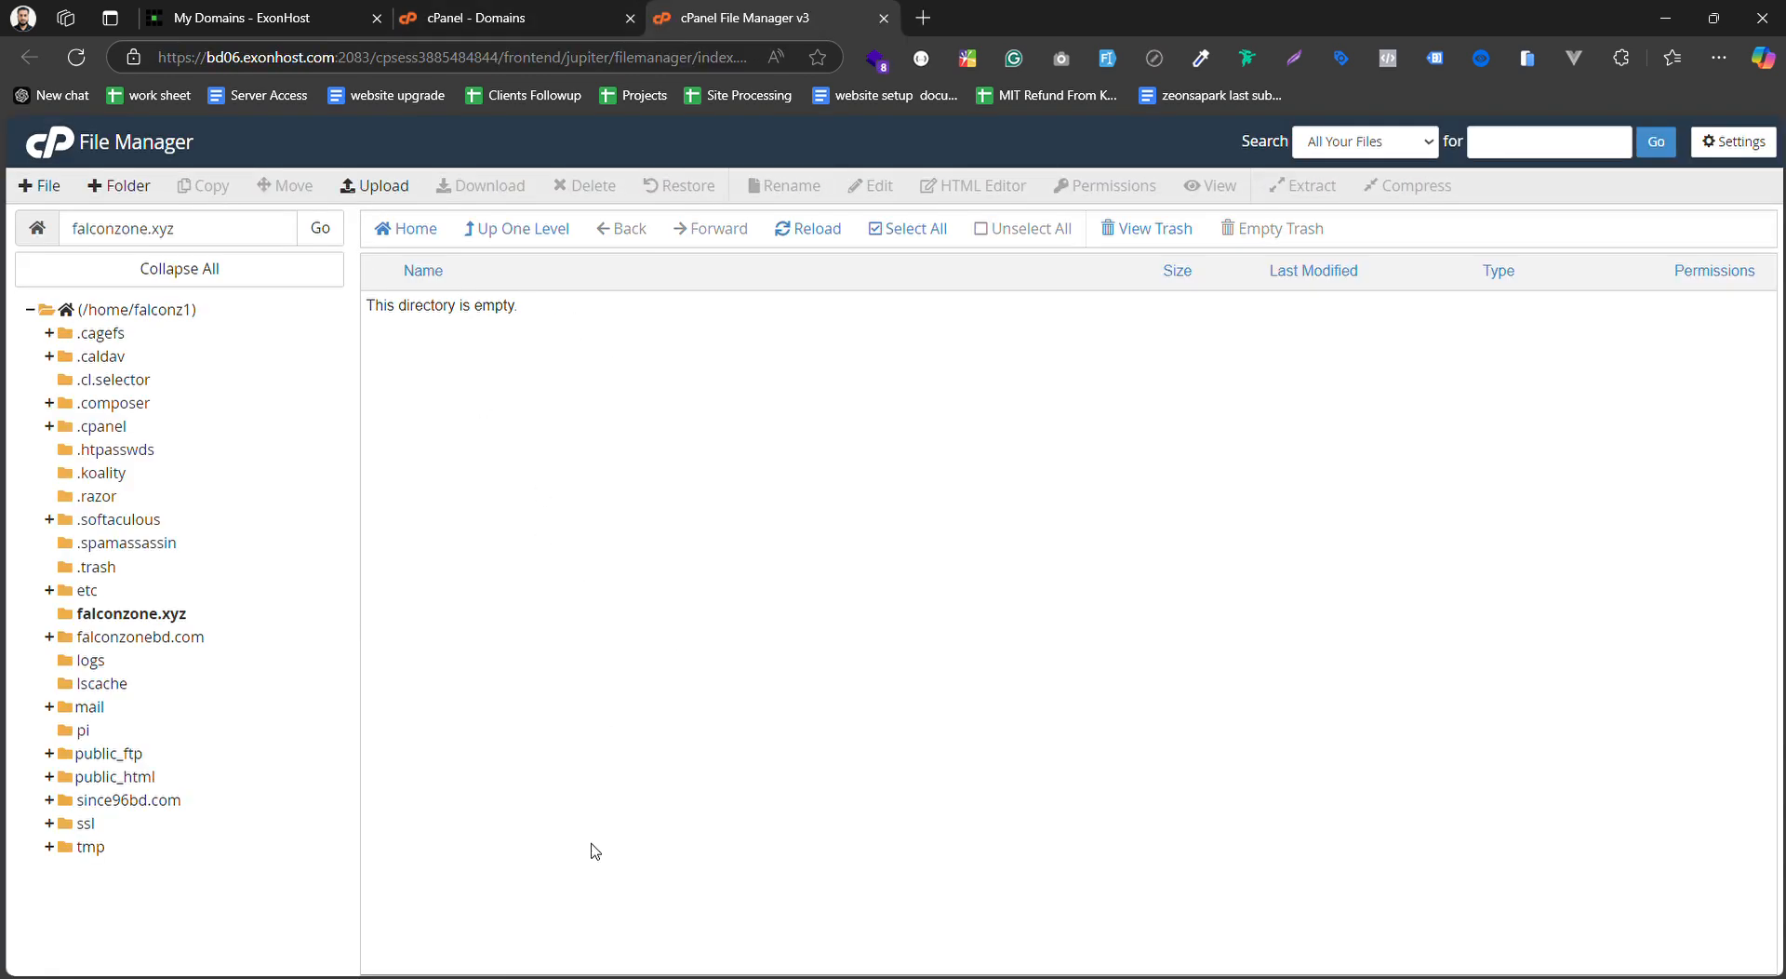
click(527, 16)
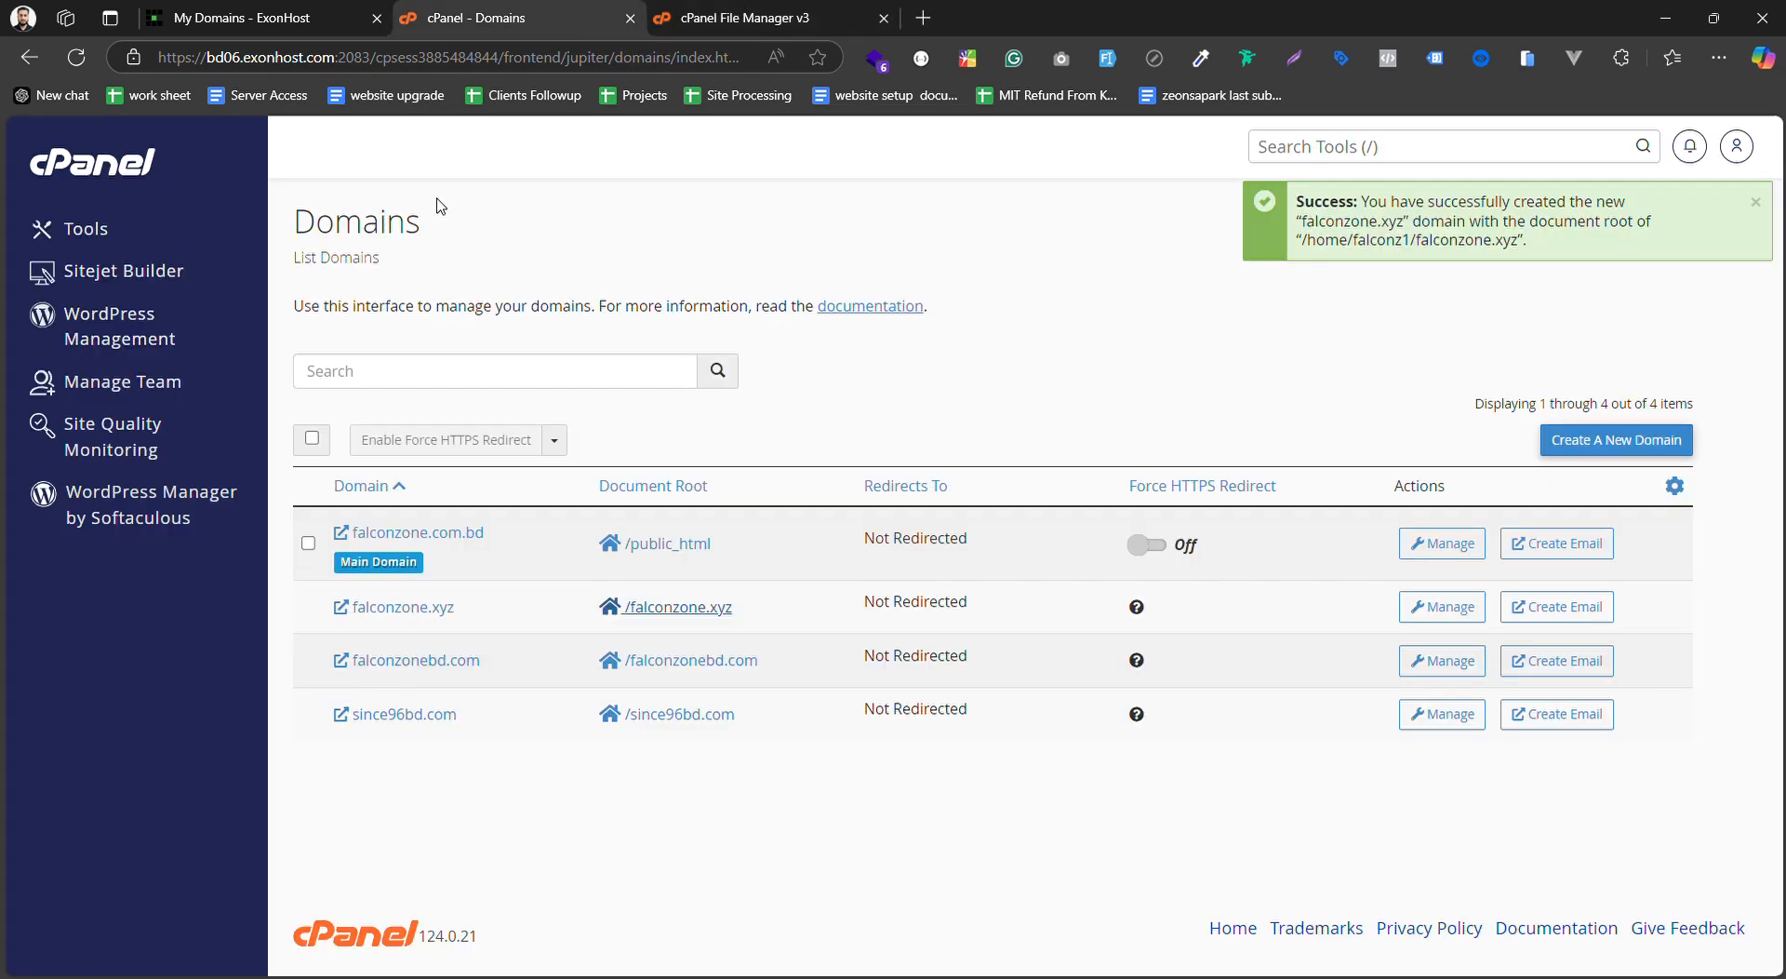
click(139, 167)
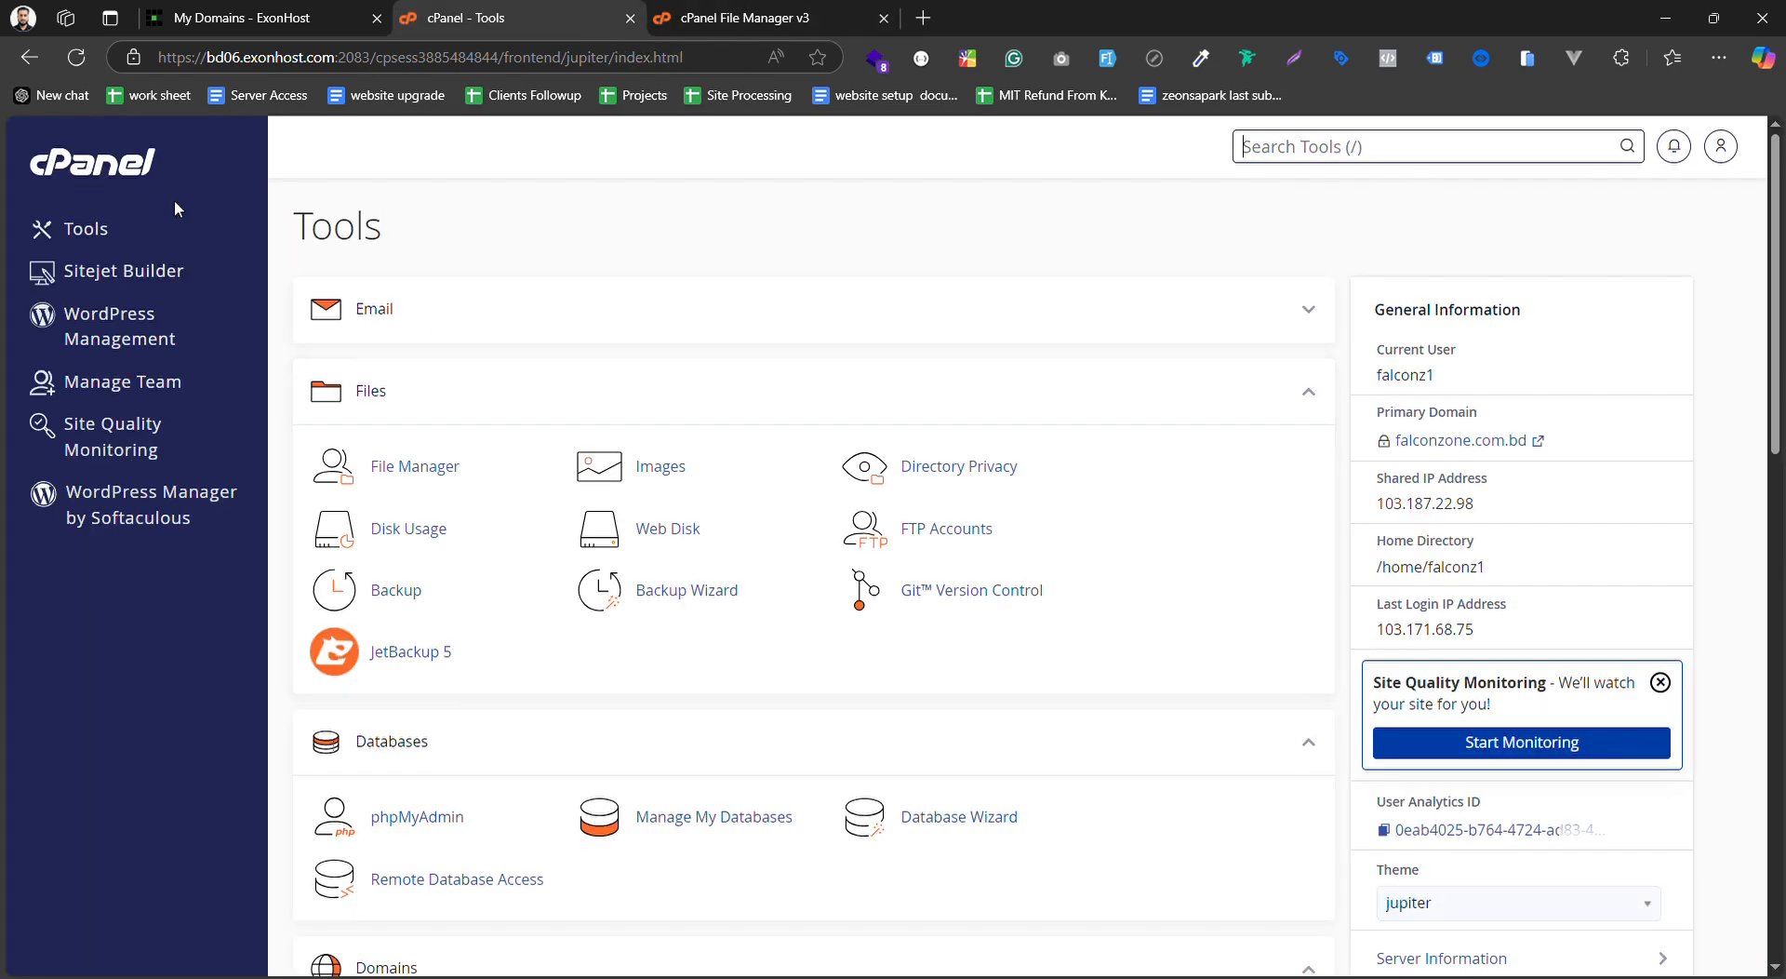
Open File Manager from the Files tools and go to the falconzone.xyz folder
scroll(1012, 347, down, 2)
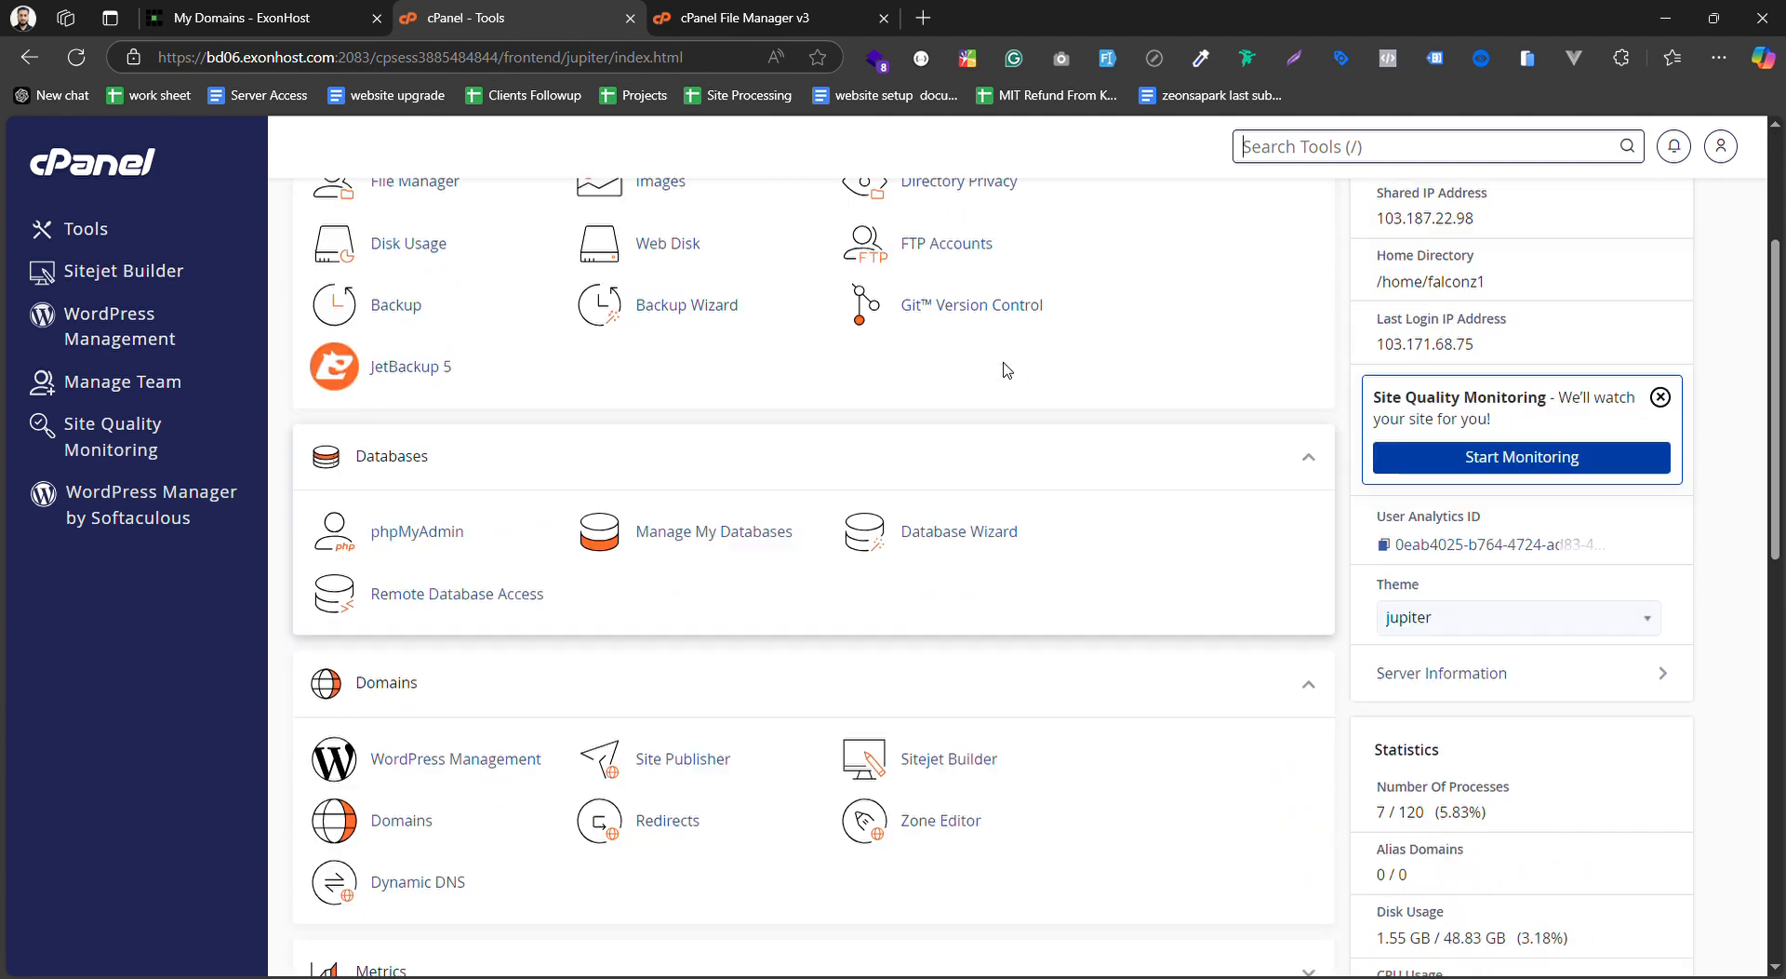
scroll(413, 366, up, 1)
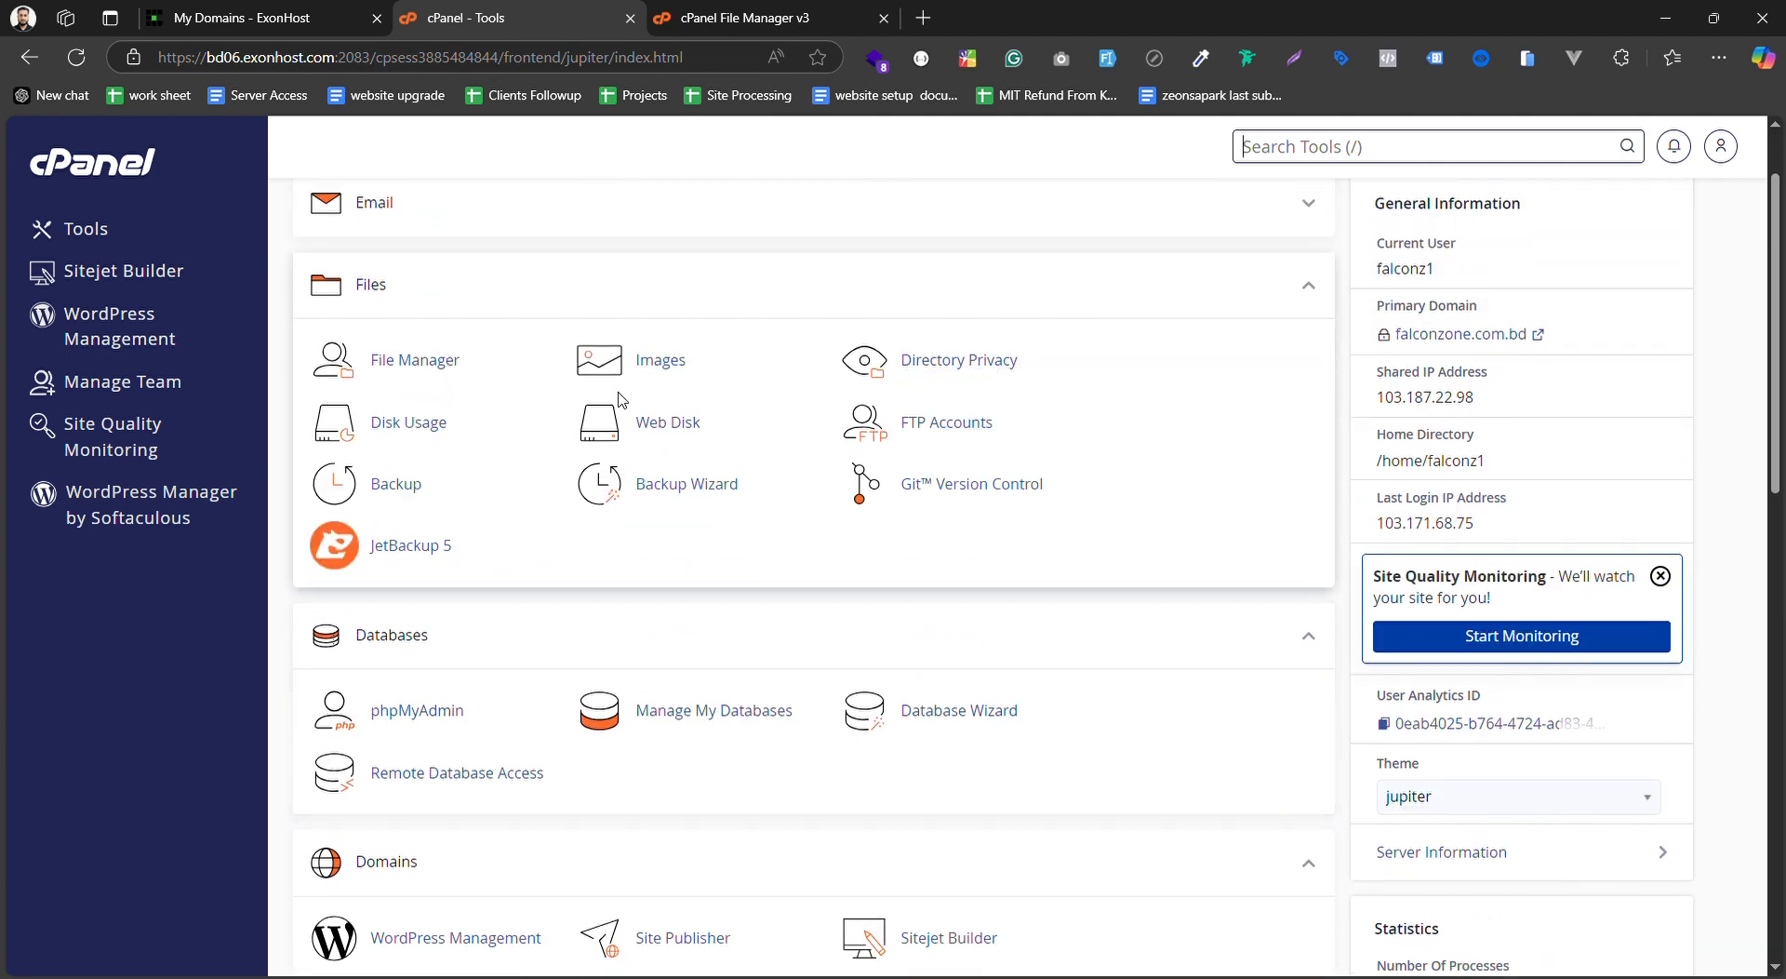
click(416, 367)
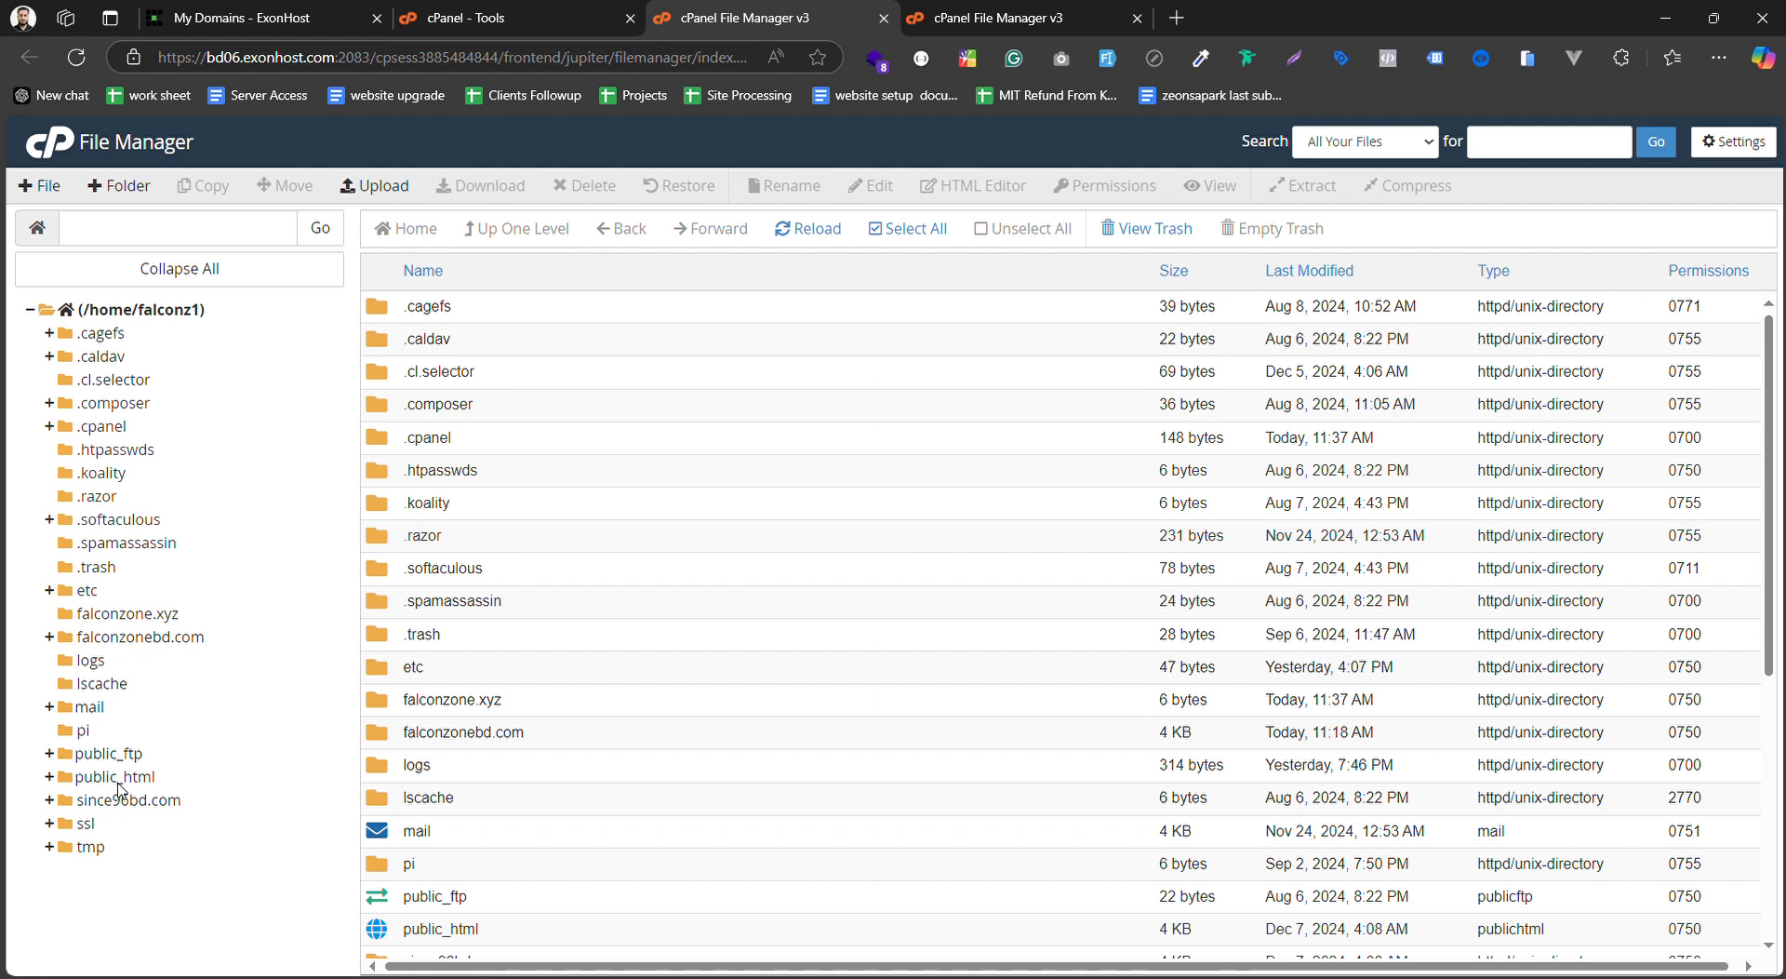
click(140, 616)
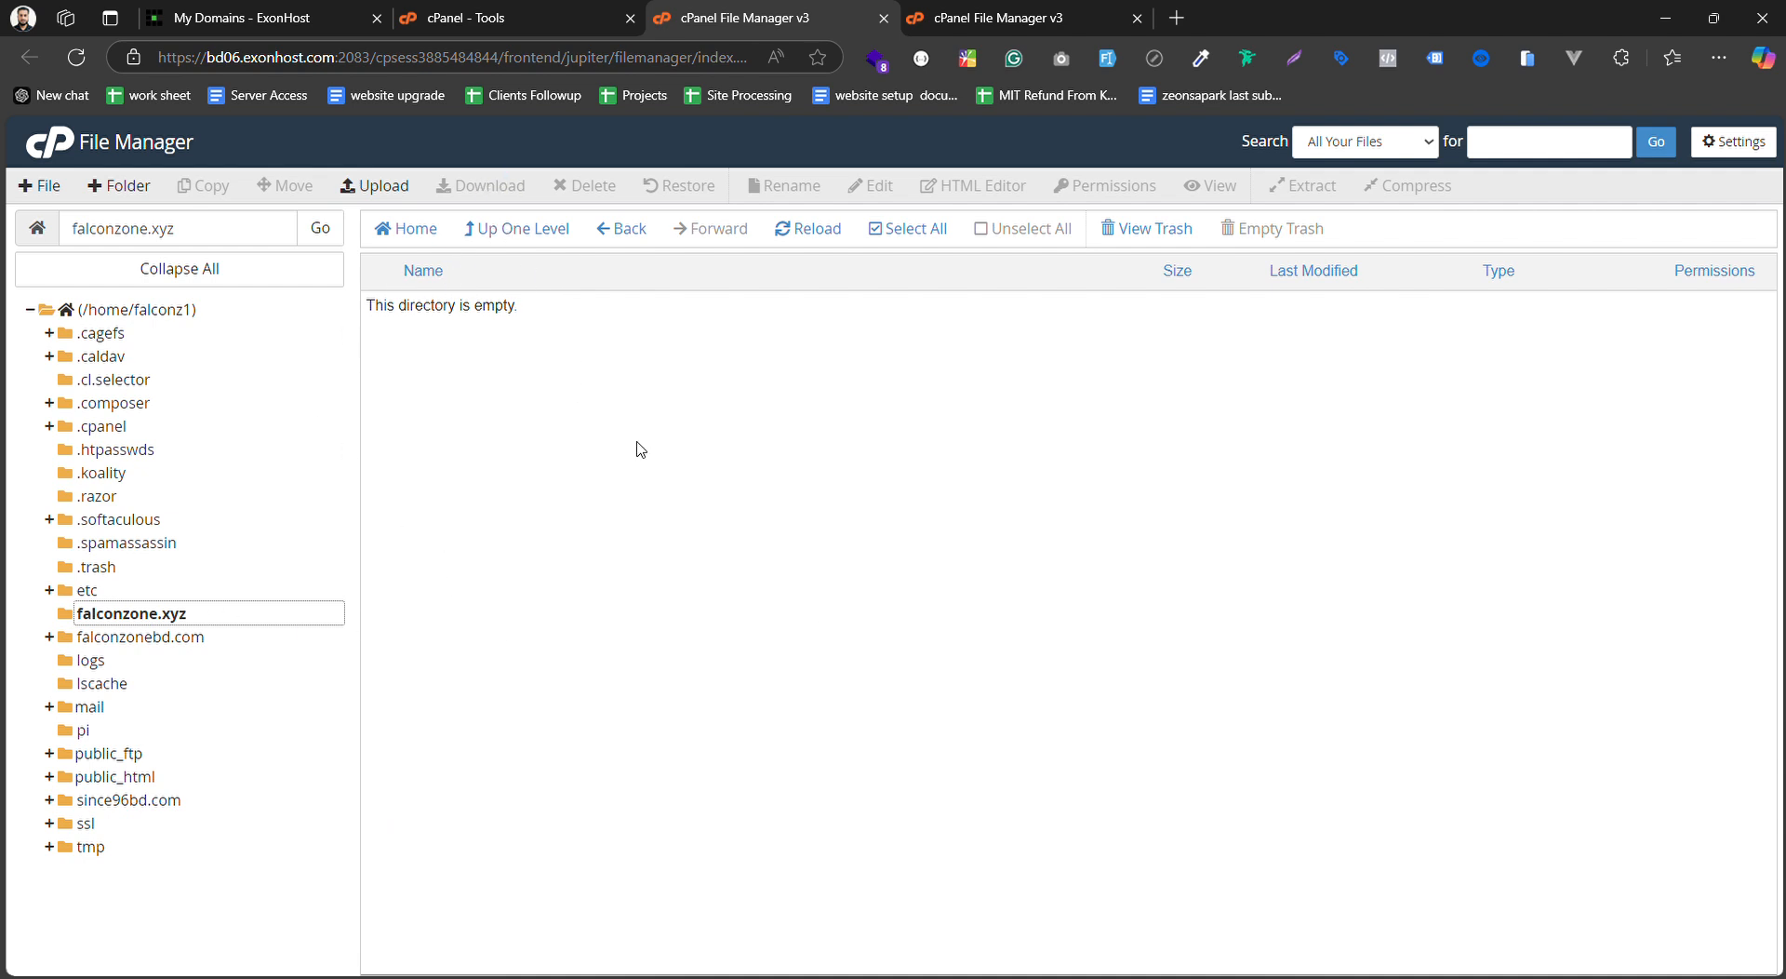
Close the duplicate File Manager tab and open the falconzone.xyz folder in the remaining one
click(924, 16)
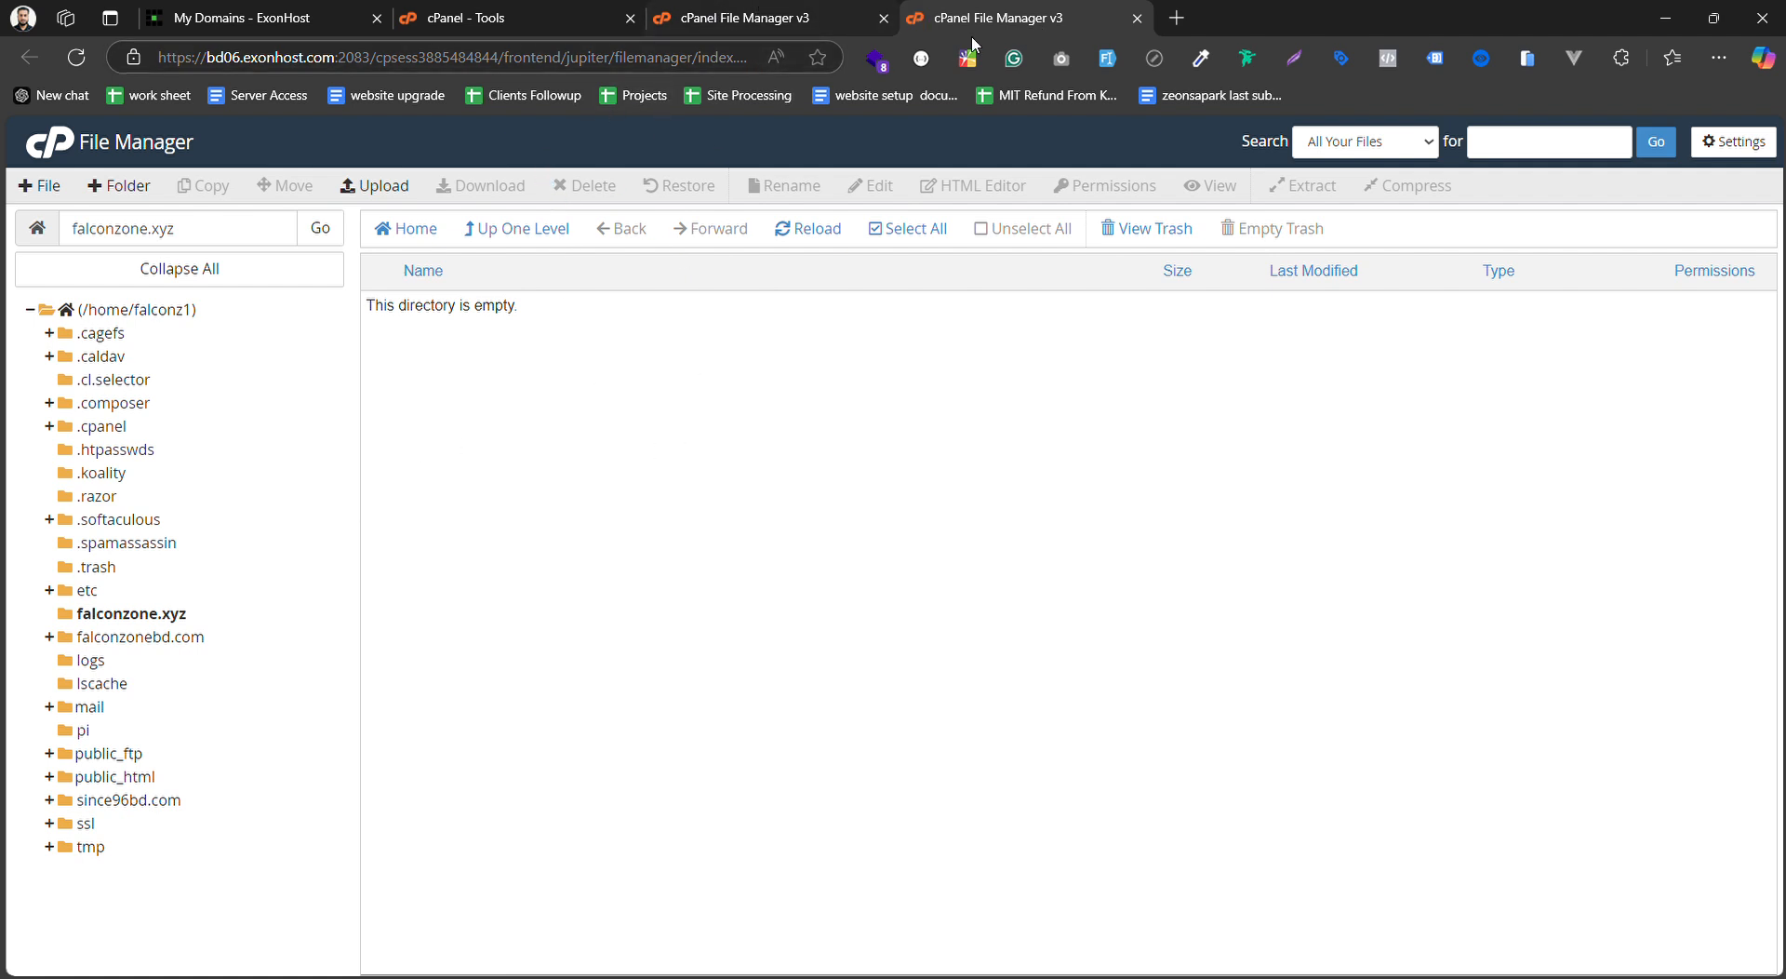
click(896, 11)
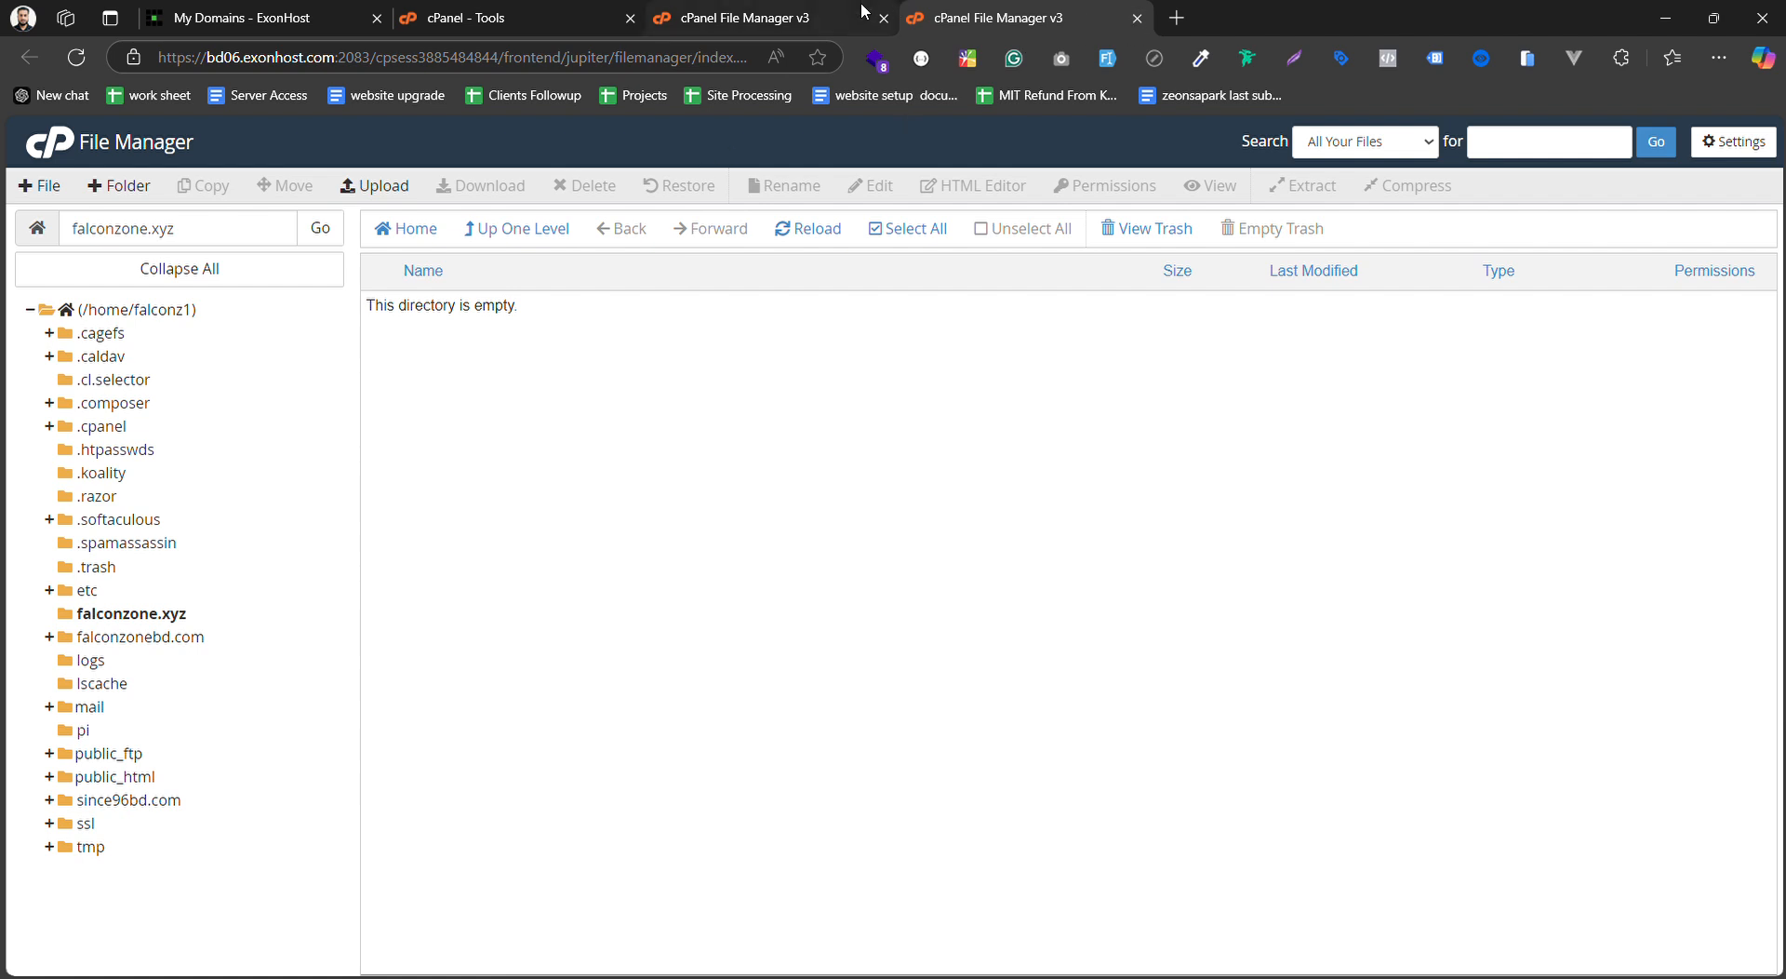
middle_click(912, 19)
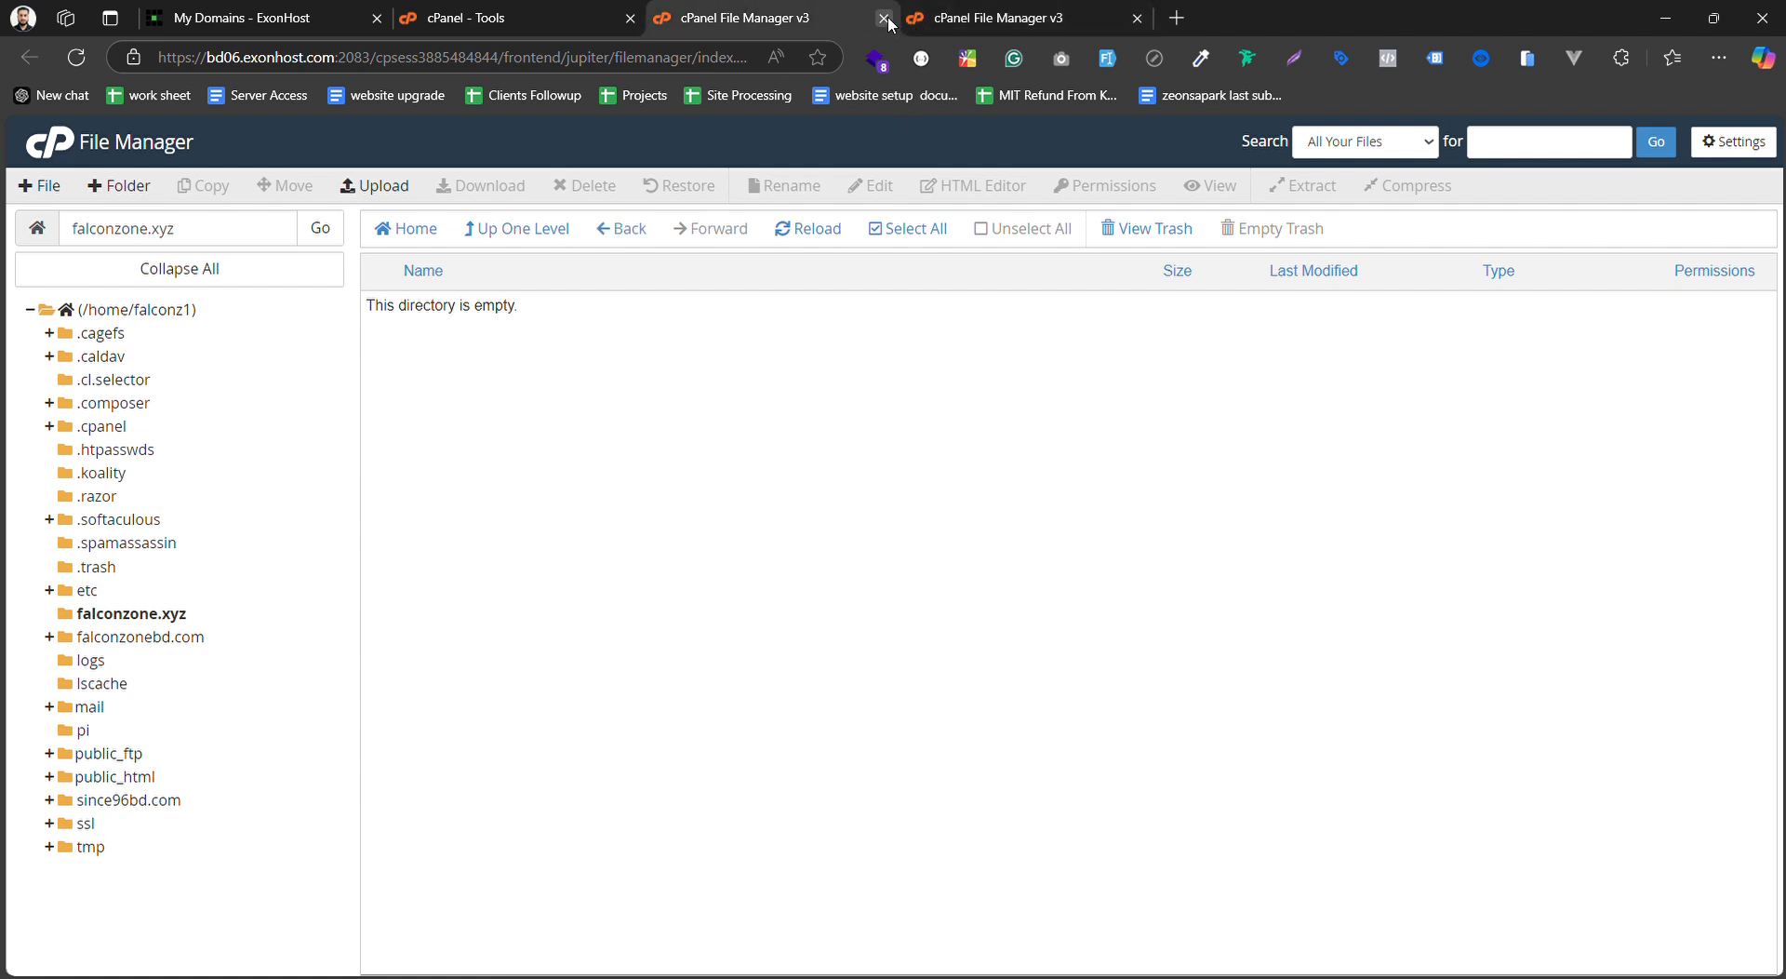
click(166, 616)
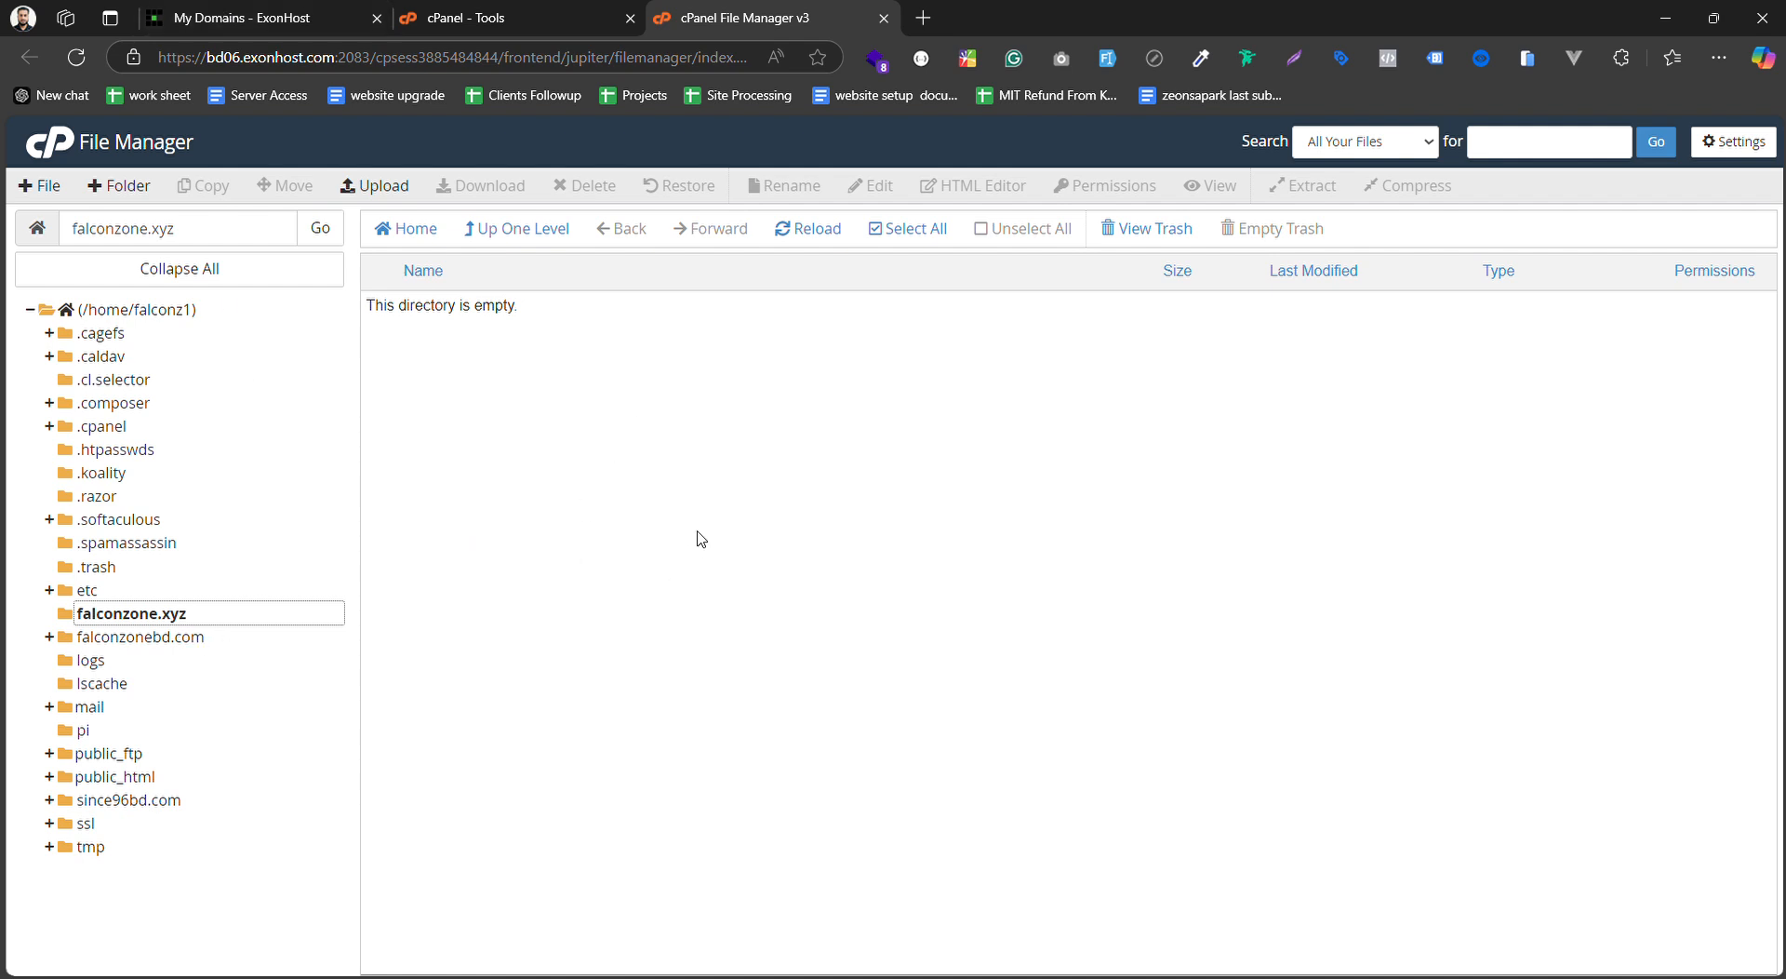
Upload falconezone_web_app.zip from the computer to the falconzone.xyz folder
click(398, 190)
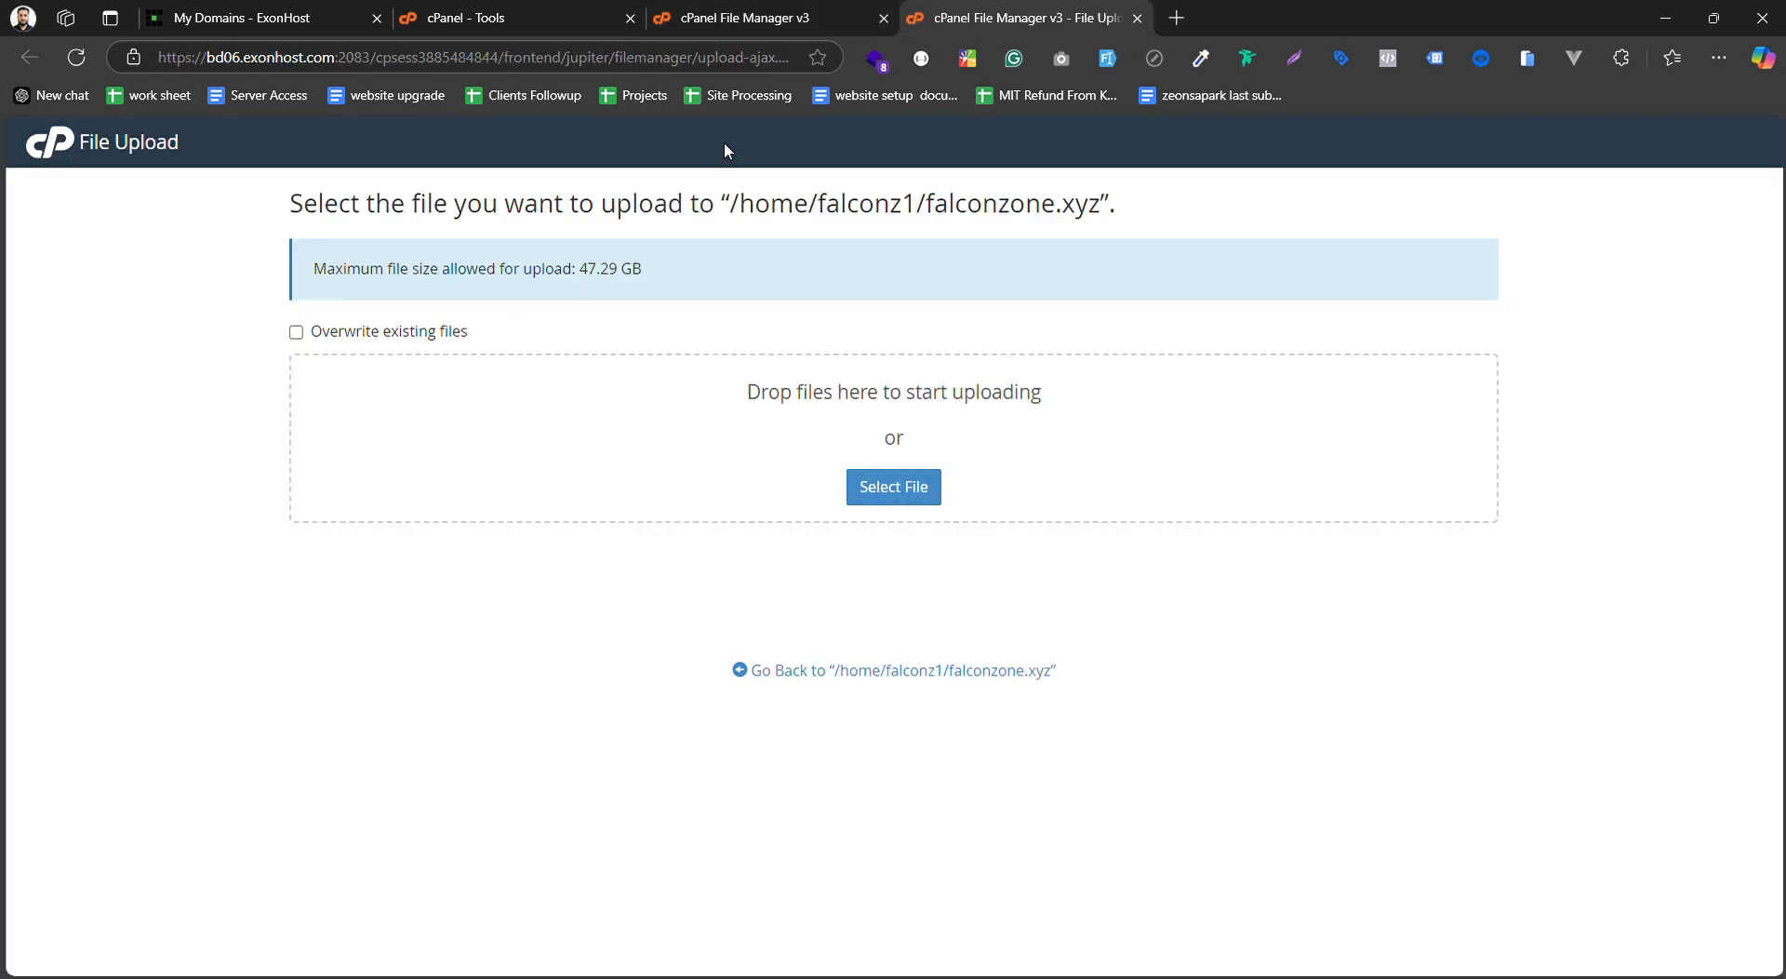
click(715, 20)
click(384, 188)
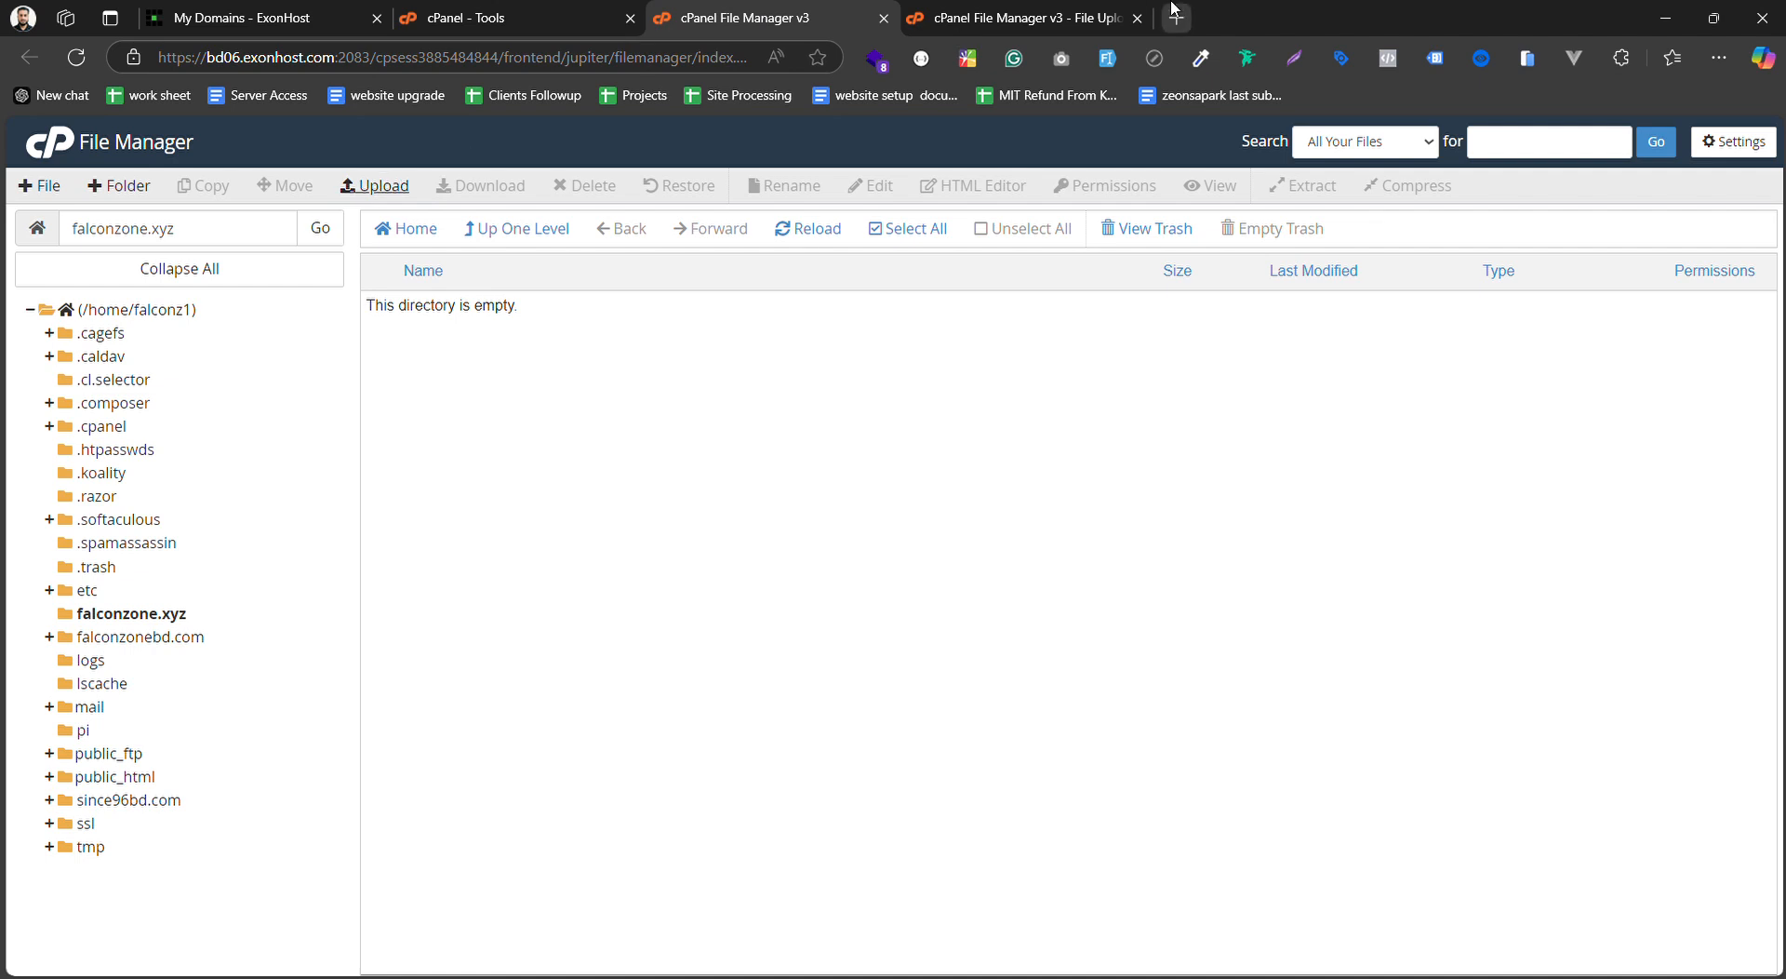
click(894, 487)
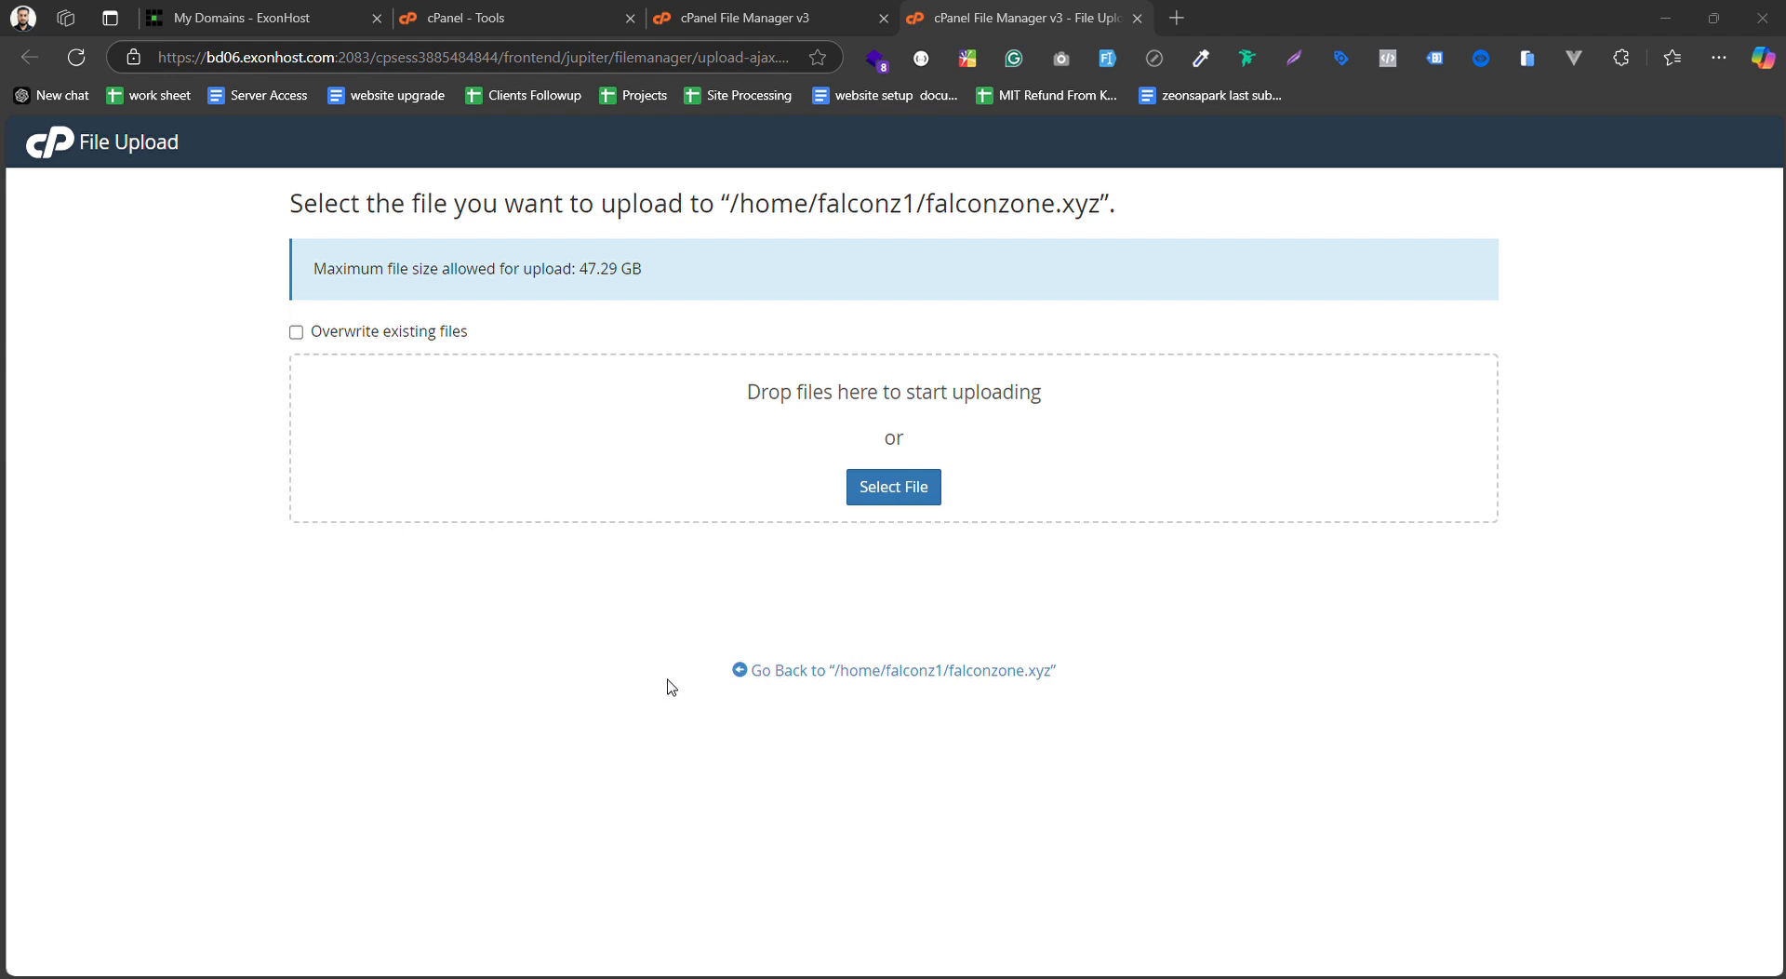
click(1310, 756)
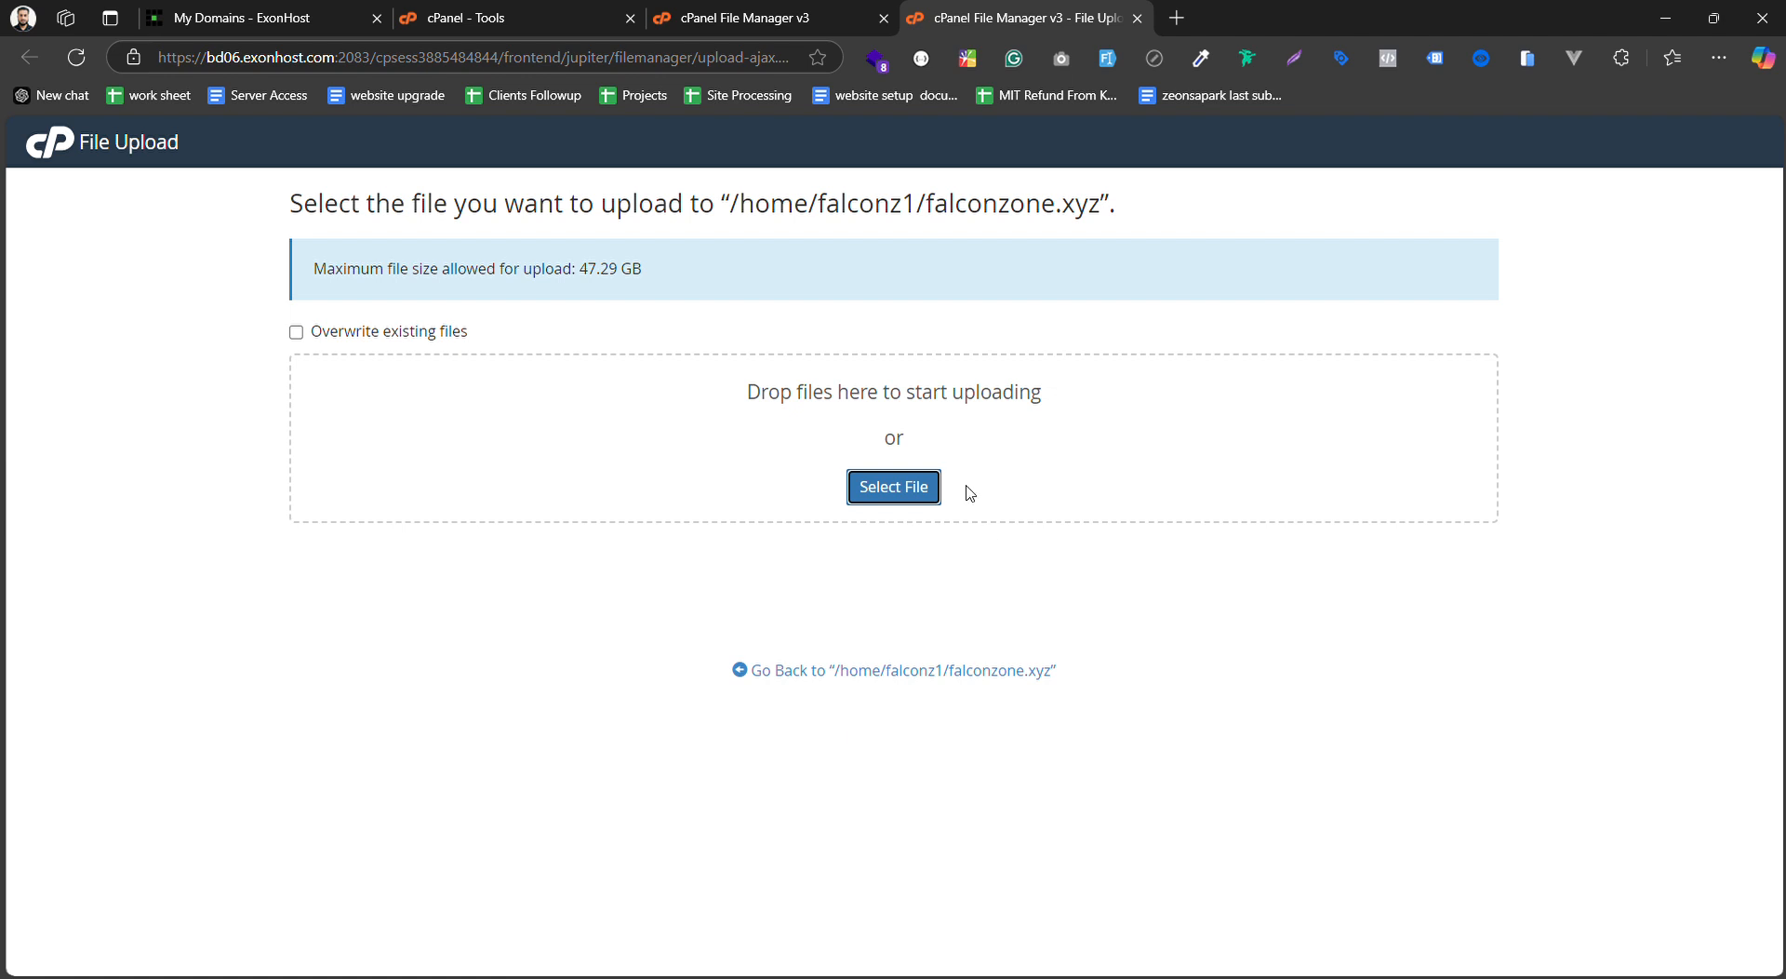
click(879, 488)
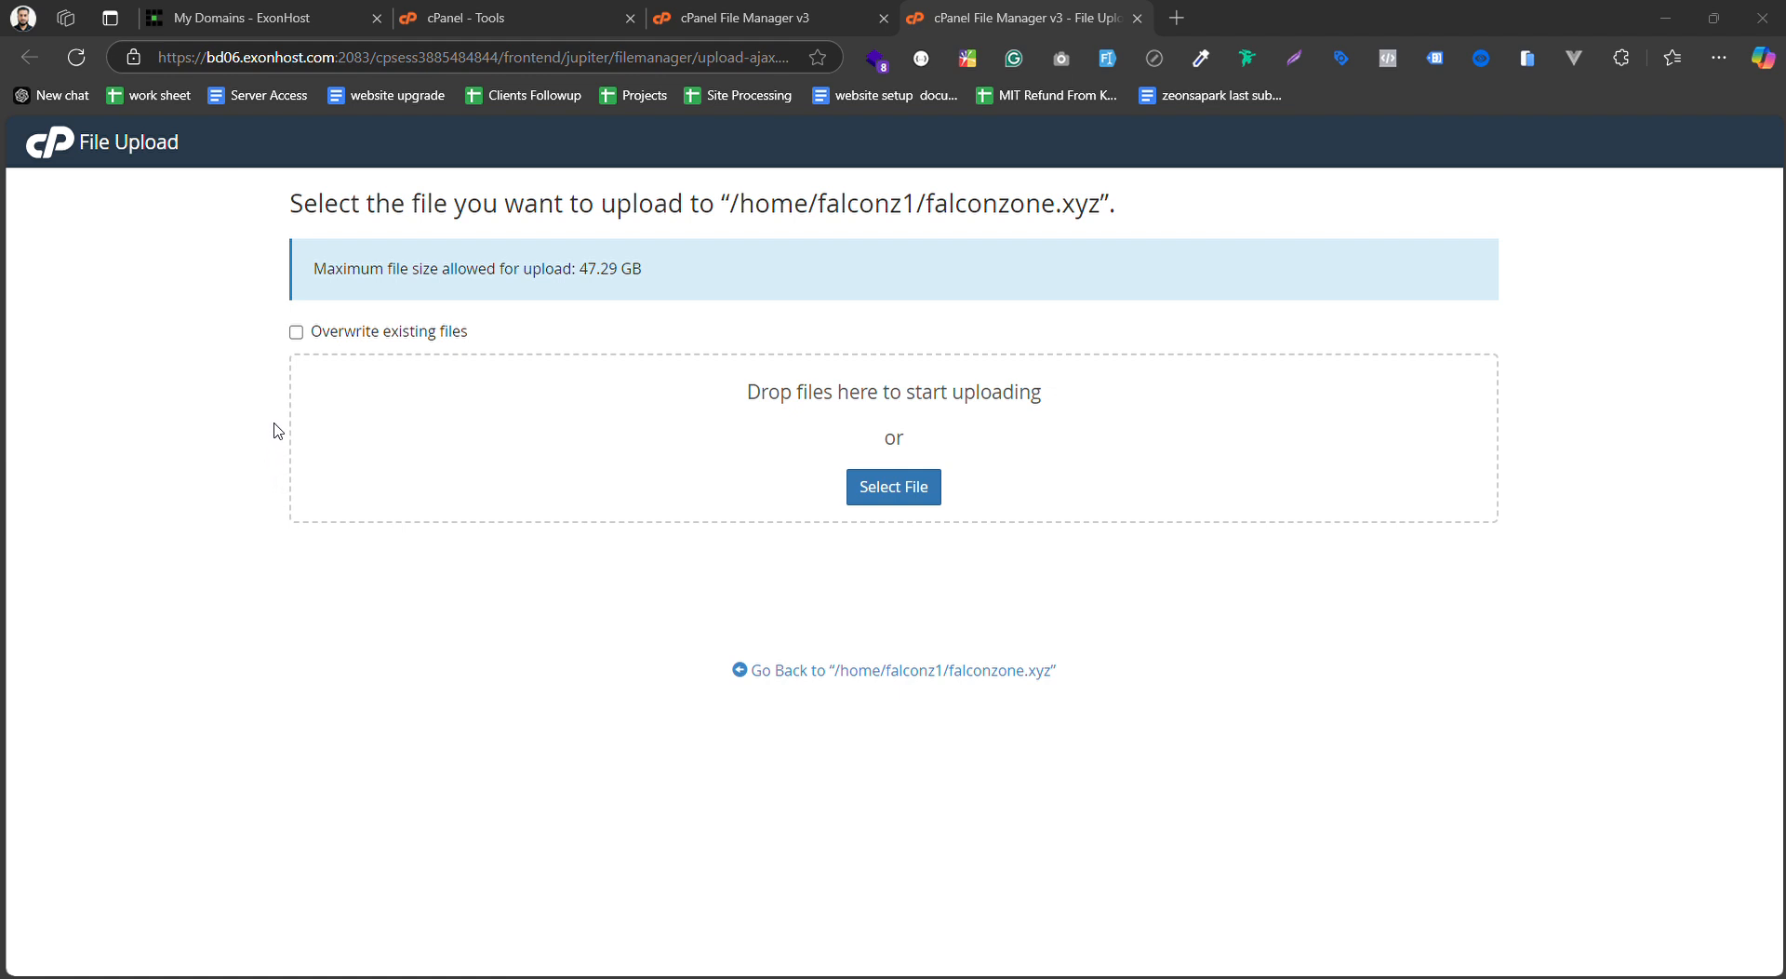
click(1243, 762)
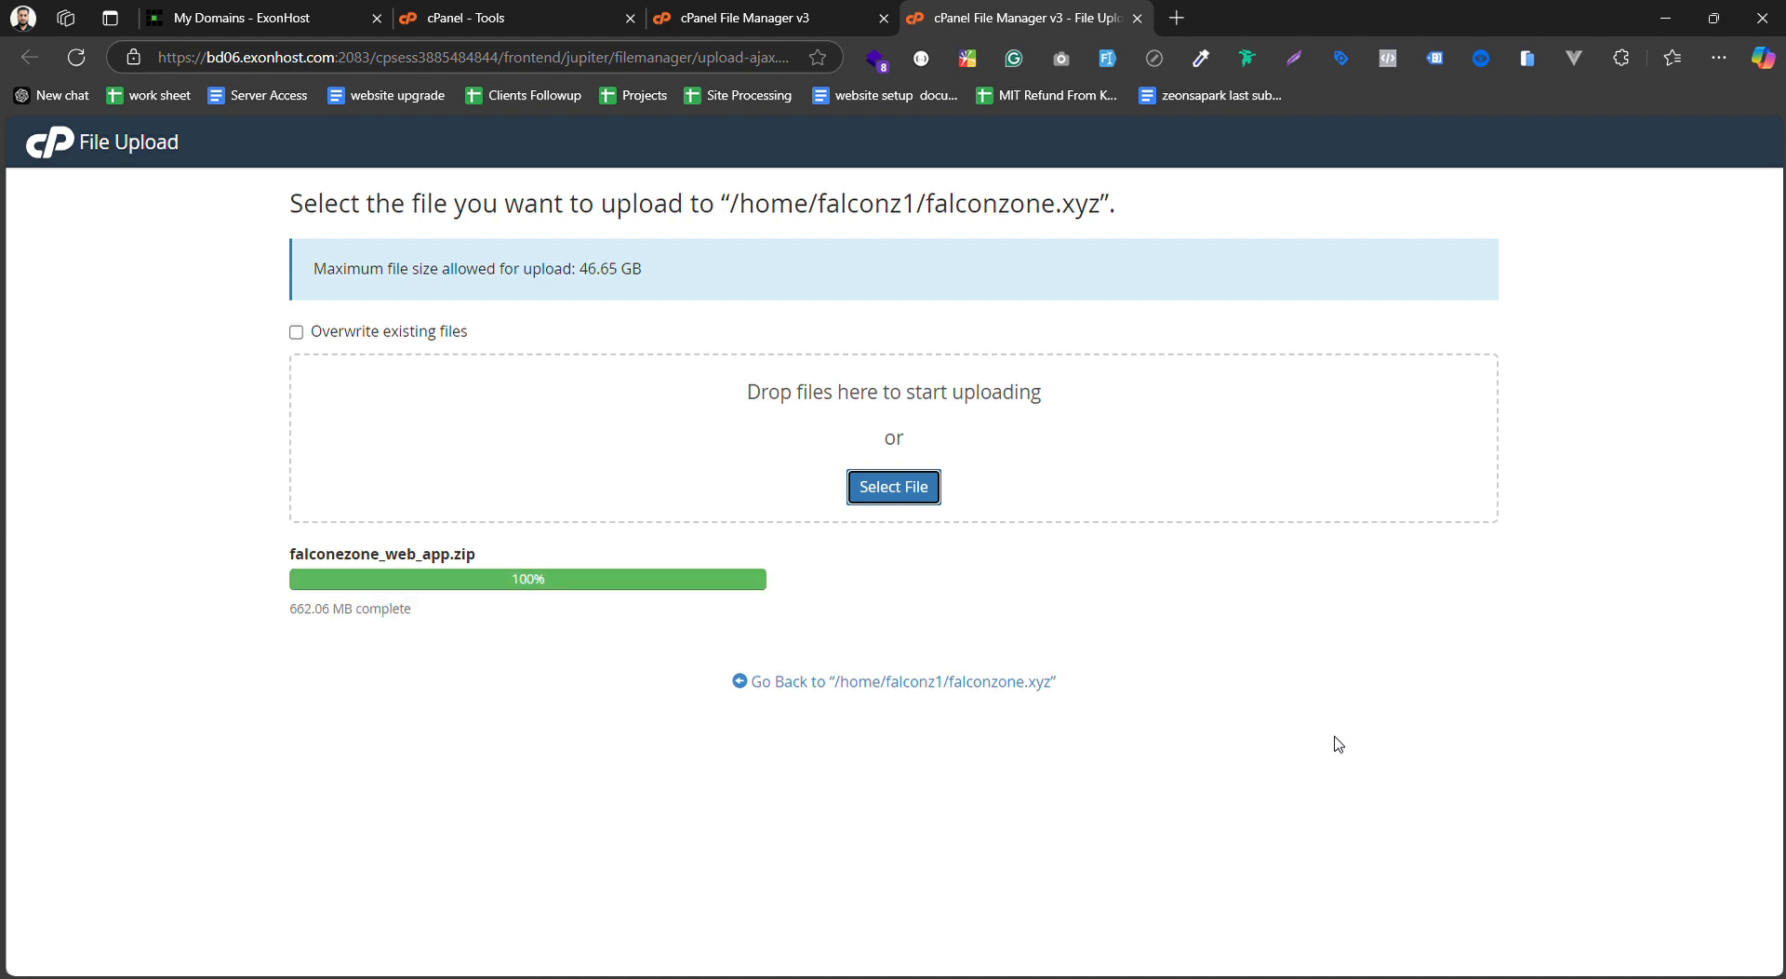
Return to the falconzone.xyz folder and extract falconezone_web_app.zip there
click(790, 686)
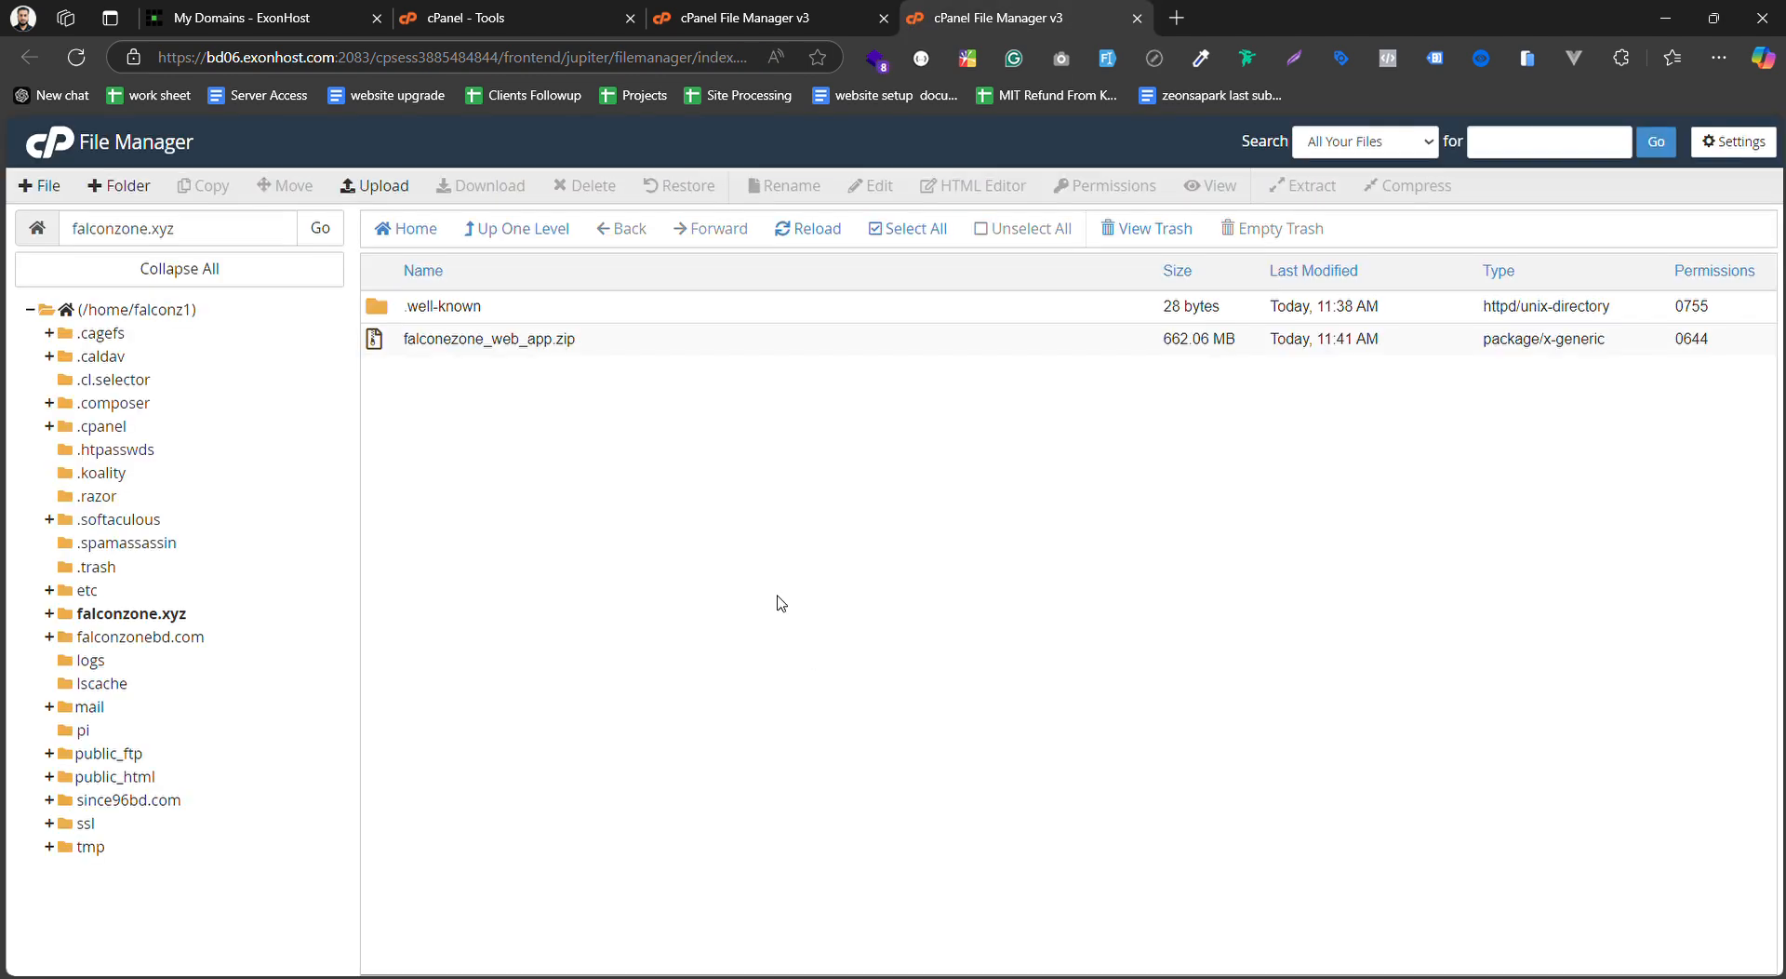
click(644, 351)
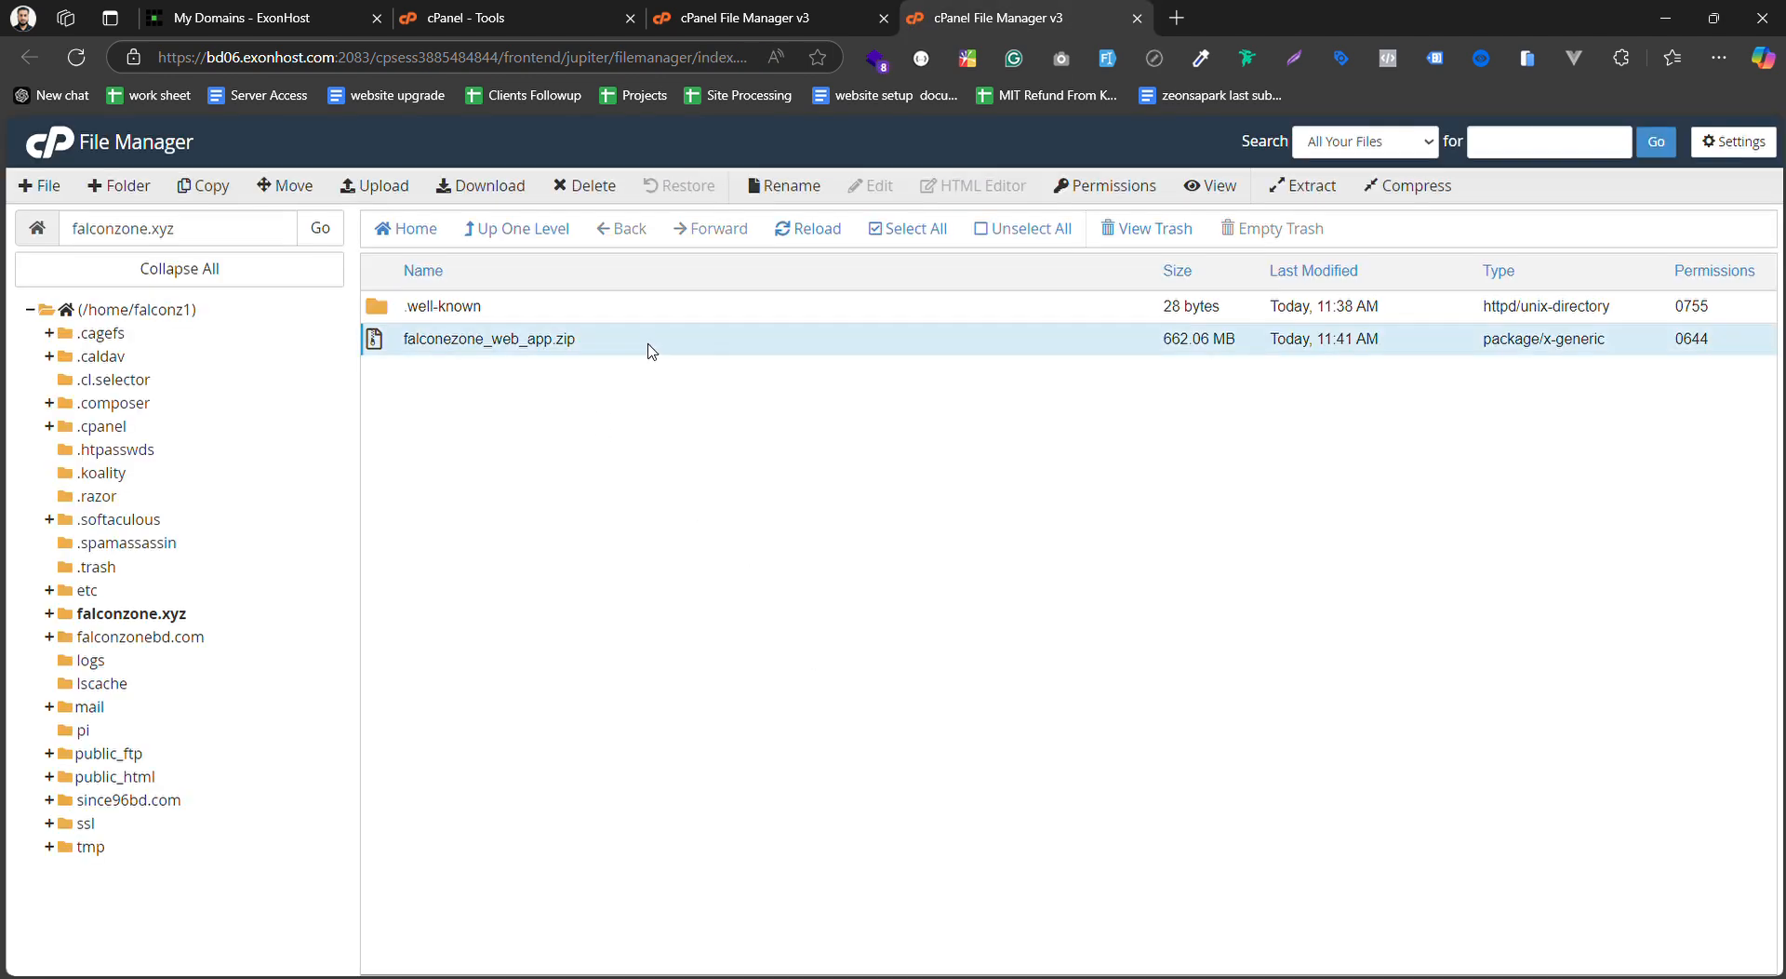
right_click(656, 351)
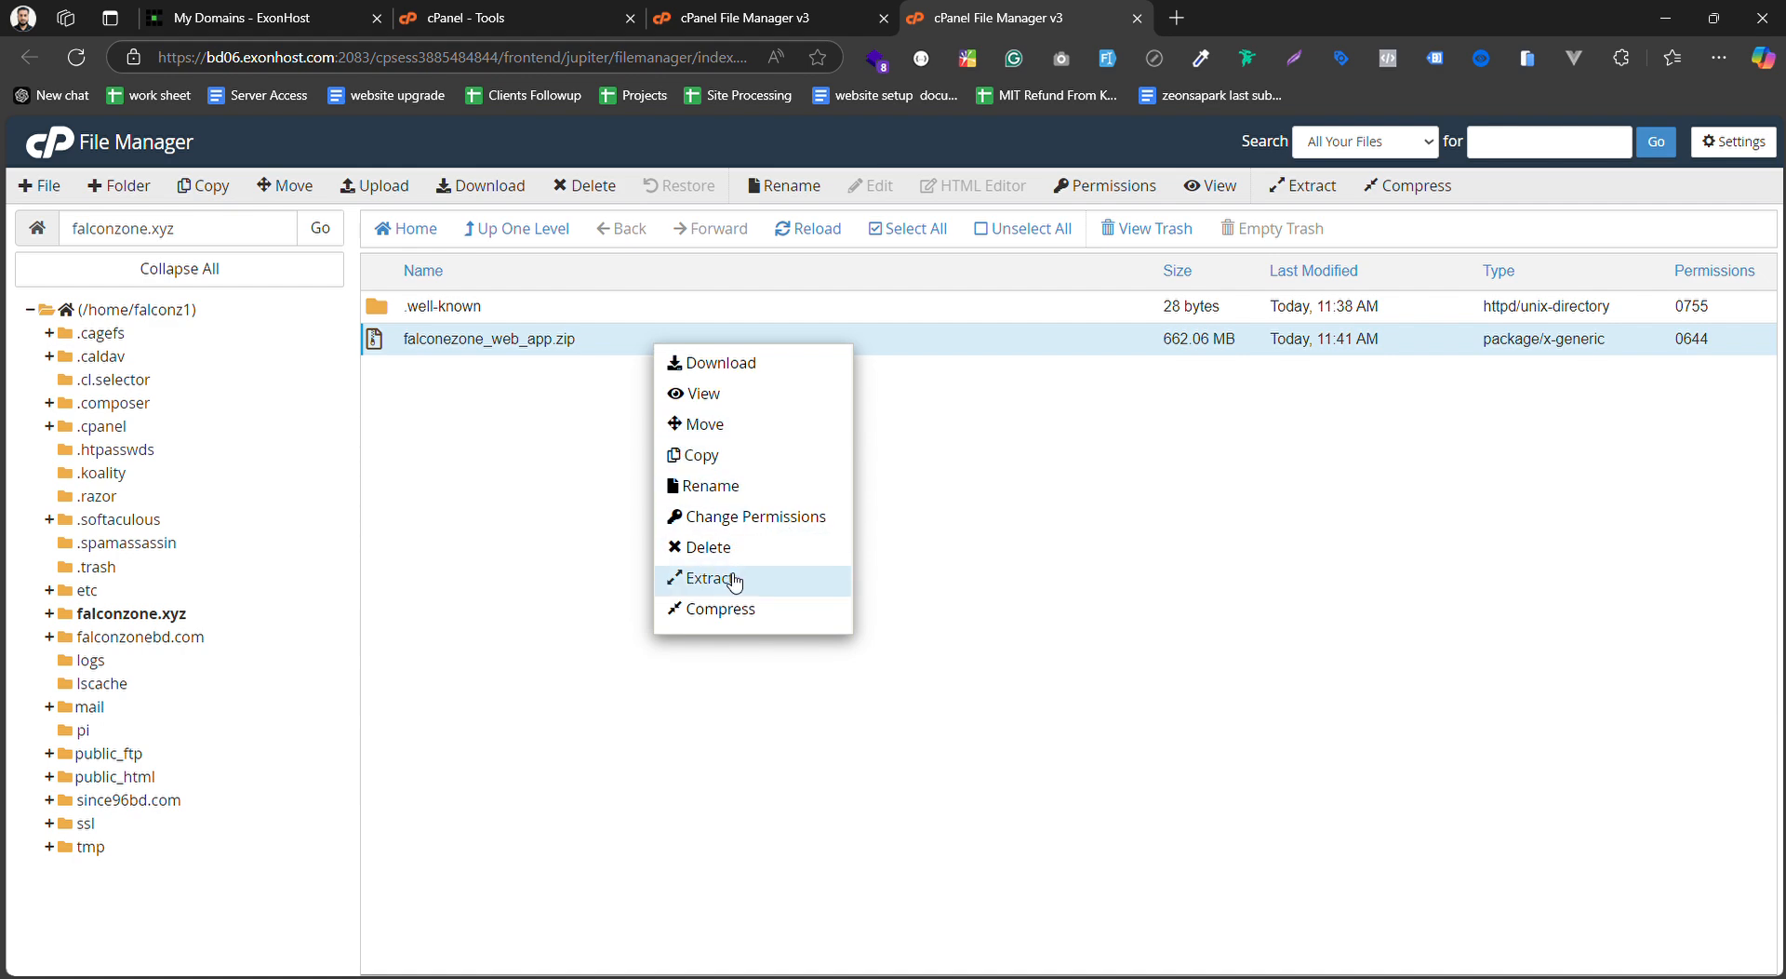
click(709, 584)
click(1057, 649)
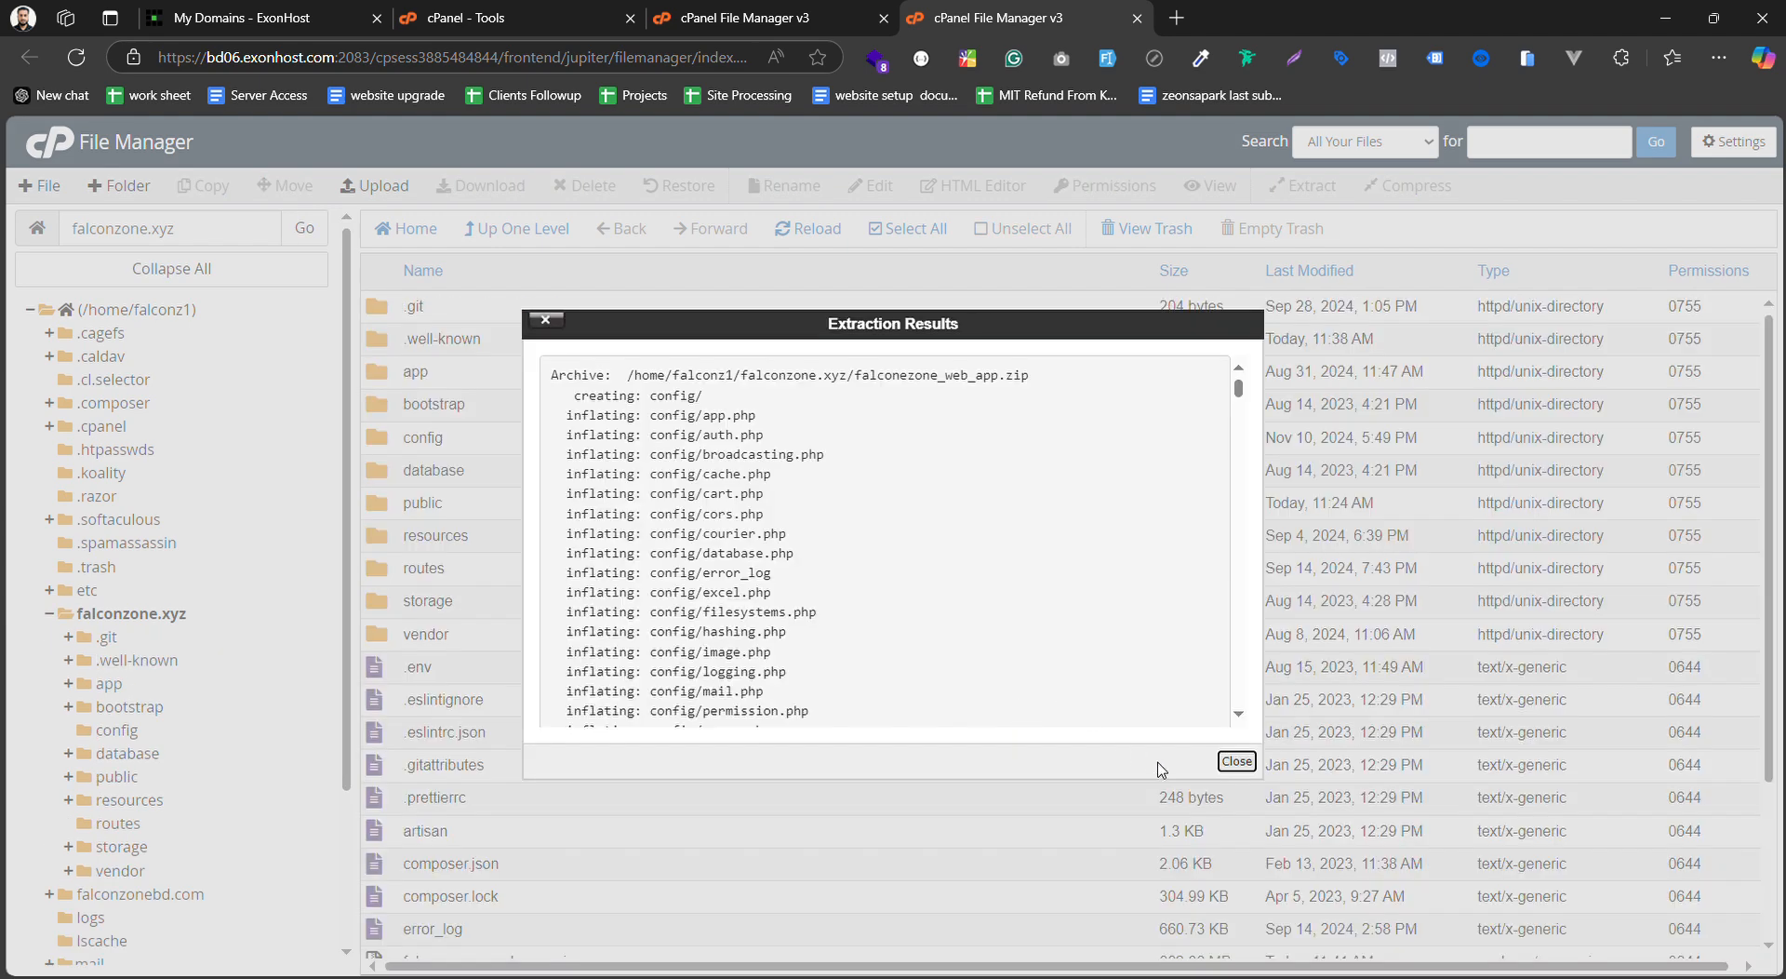
Close the extraction results, reload the falconzone.xyz folder and look over the extracted files
click(1236, 761)
click(809, 229)
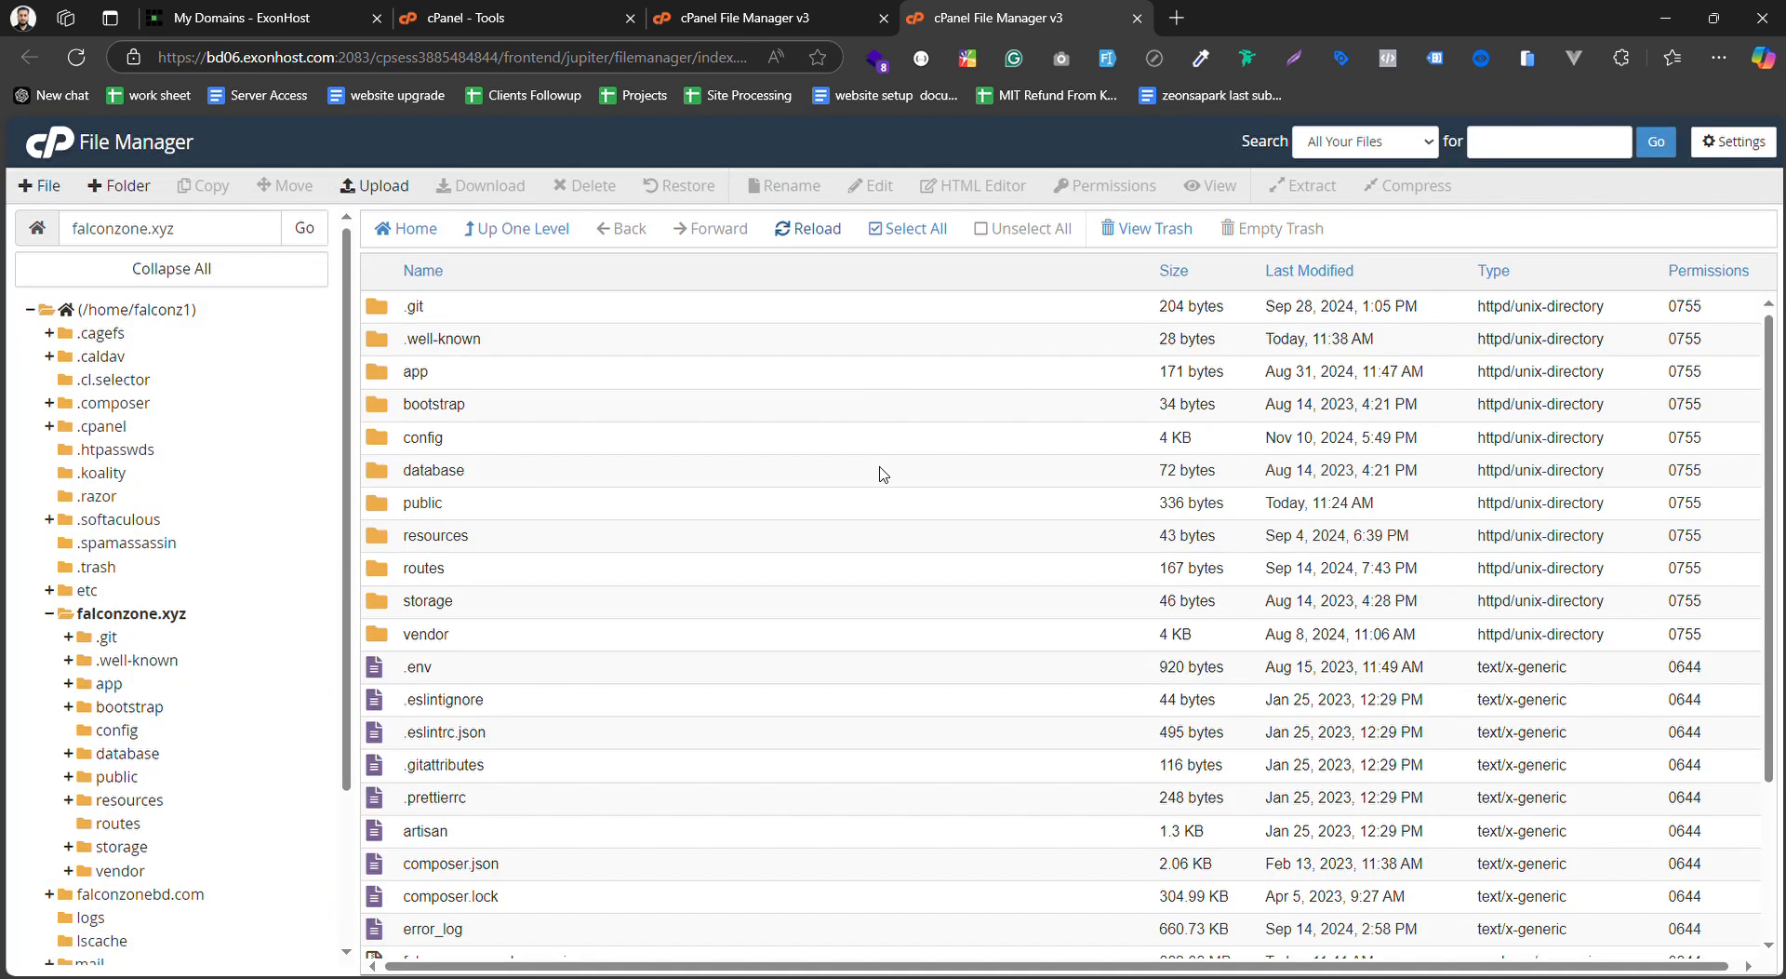
scroll(558, 400, down, 3)
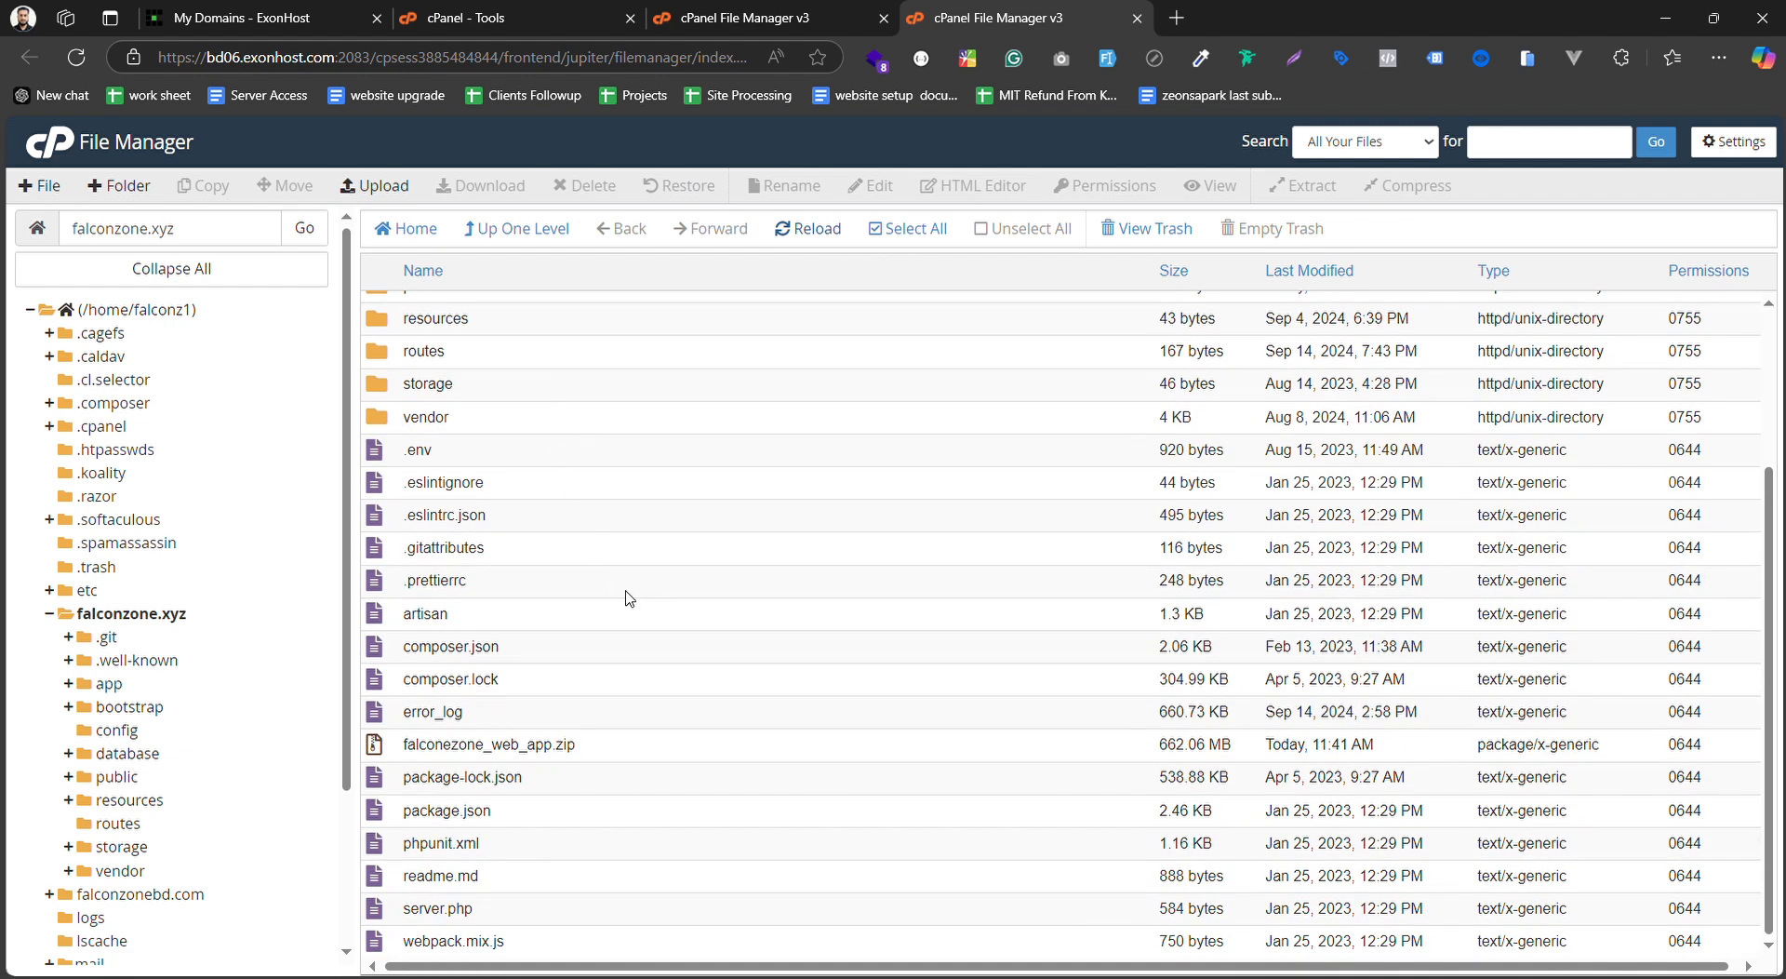
scroll(721, 665, up, 3)
scroll(721, 665, down, 3)
Delete falconezone_web_app.zip from the falconzone.xyz folder by moving it to the trash
click(651, 759)
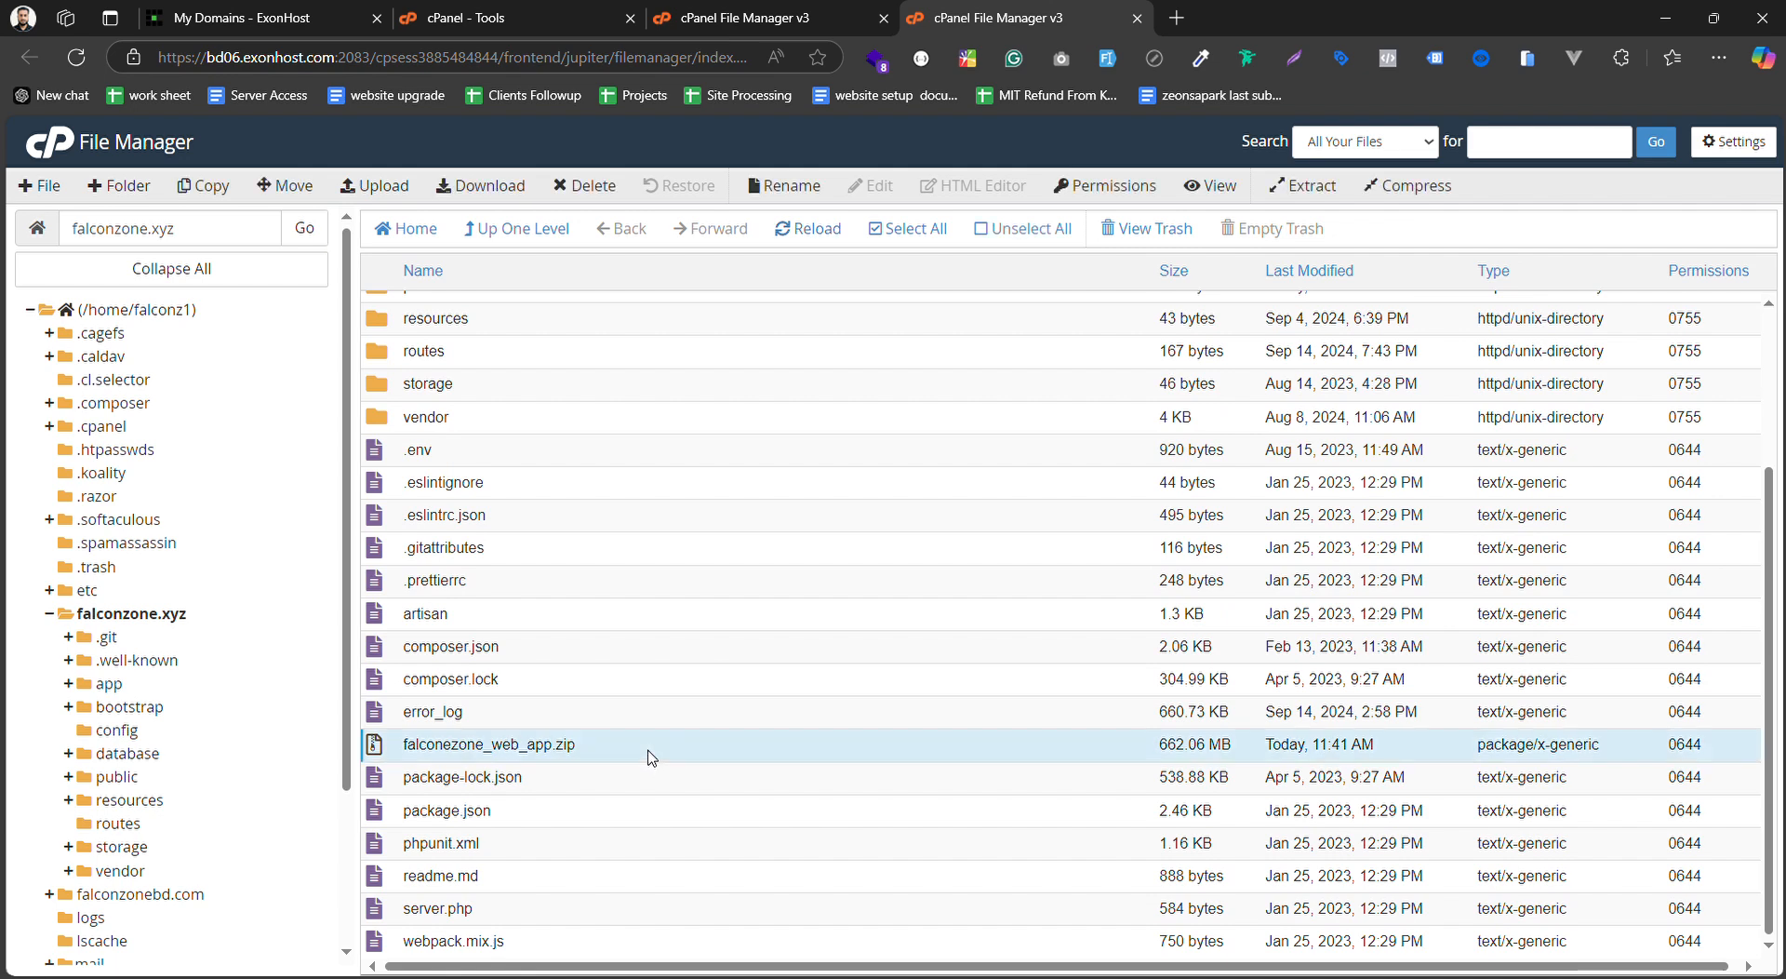
right_click(599, 759)
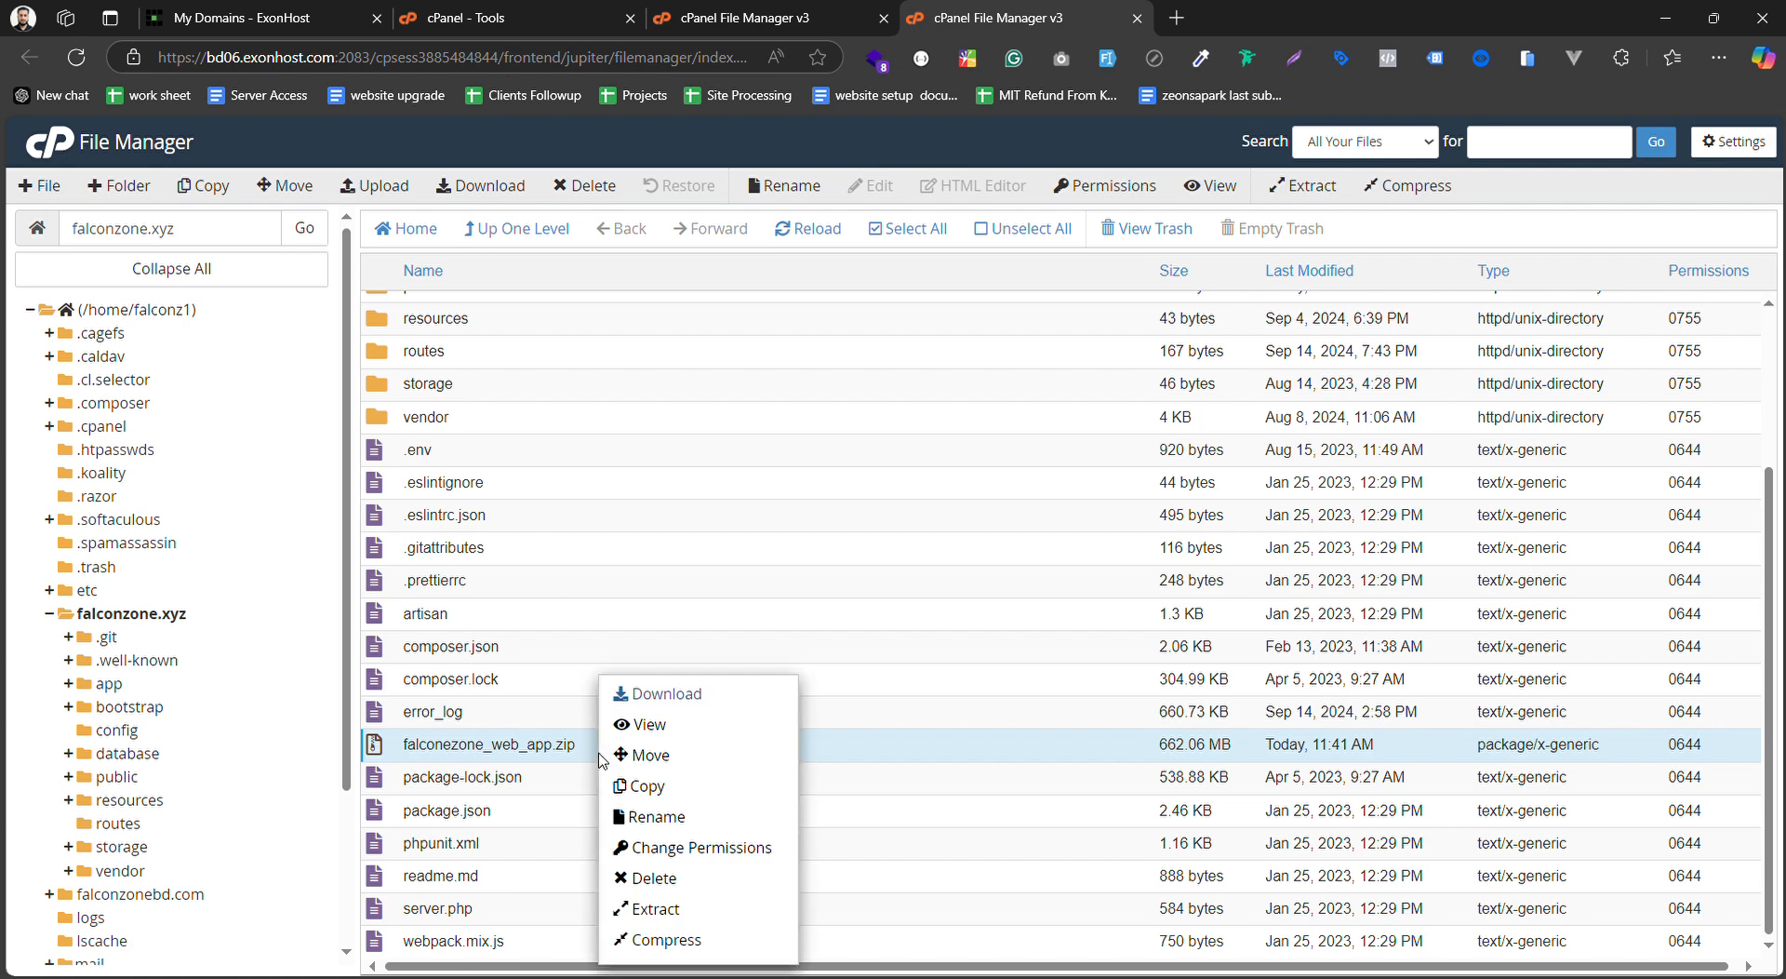
click(639, 879)
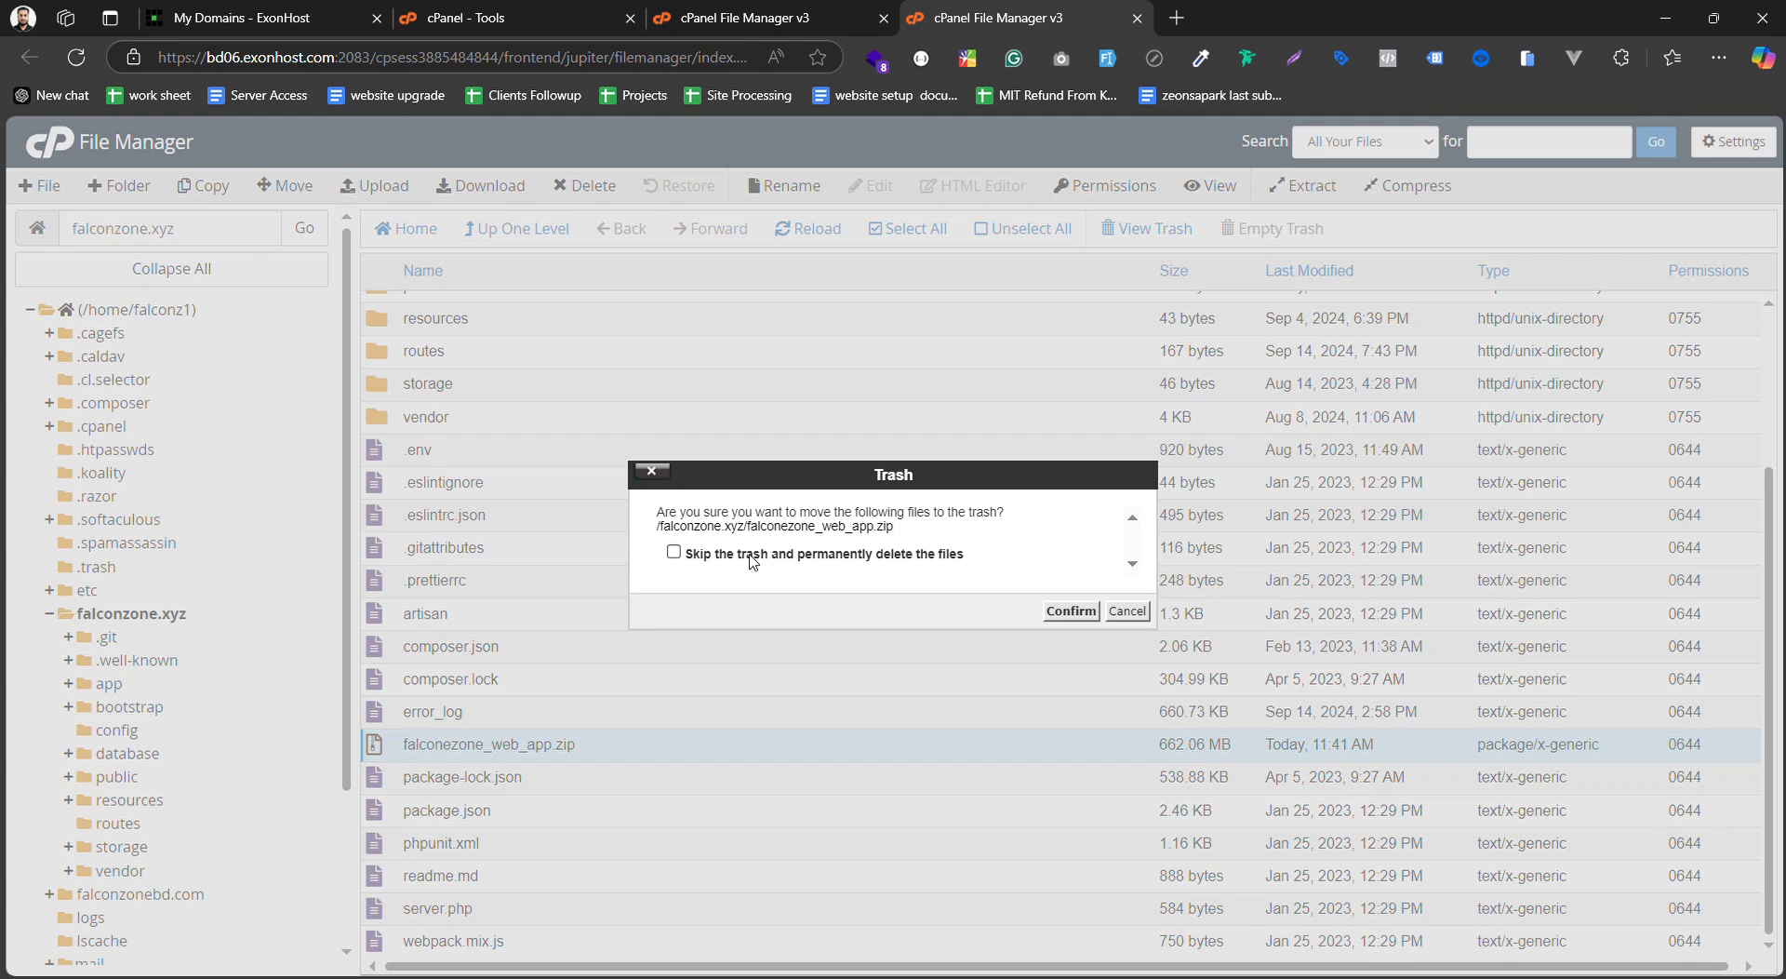
click(1070, 611)
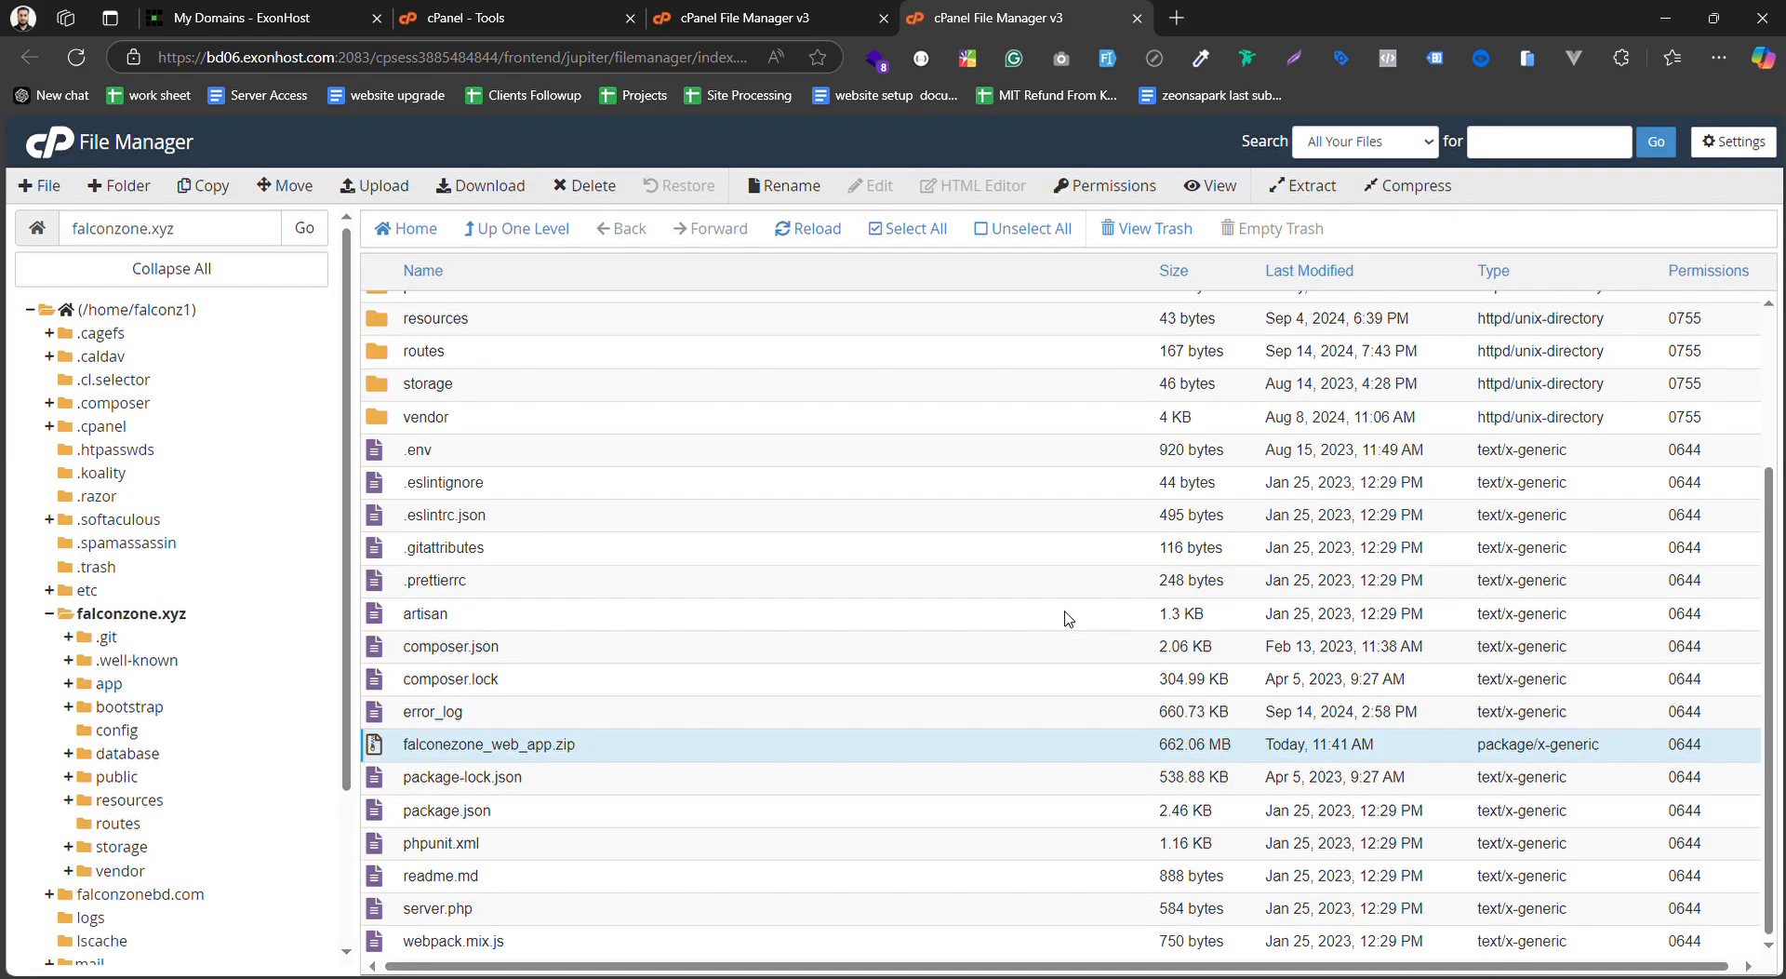
scroll(590, 719, up, 5)
scroll(584, 753, down, 2)
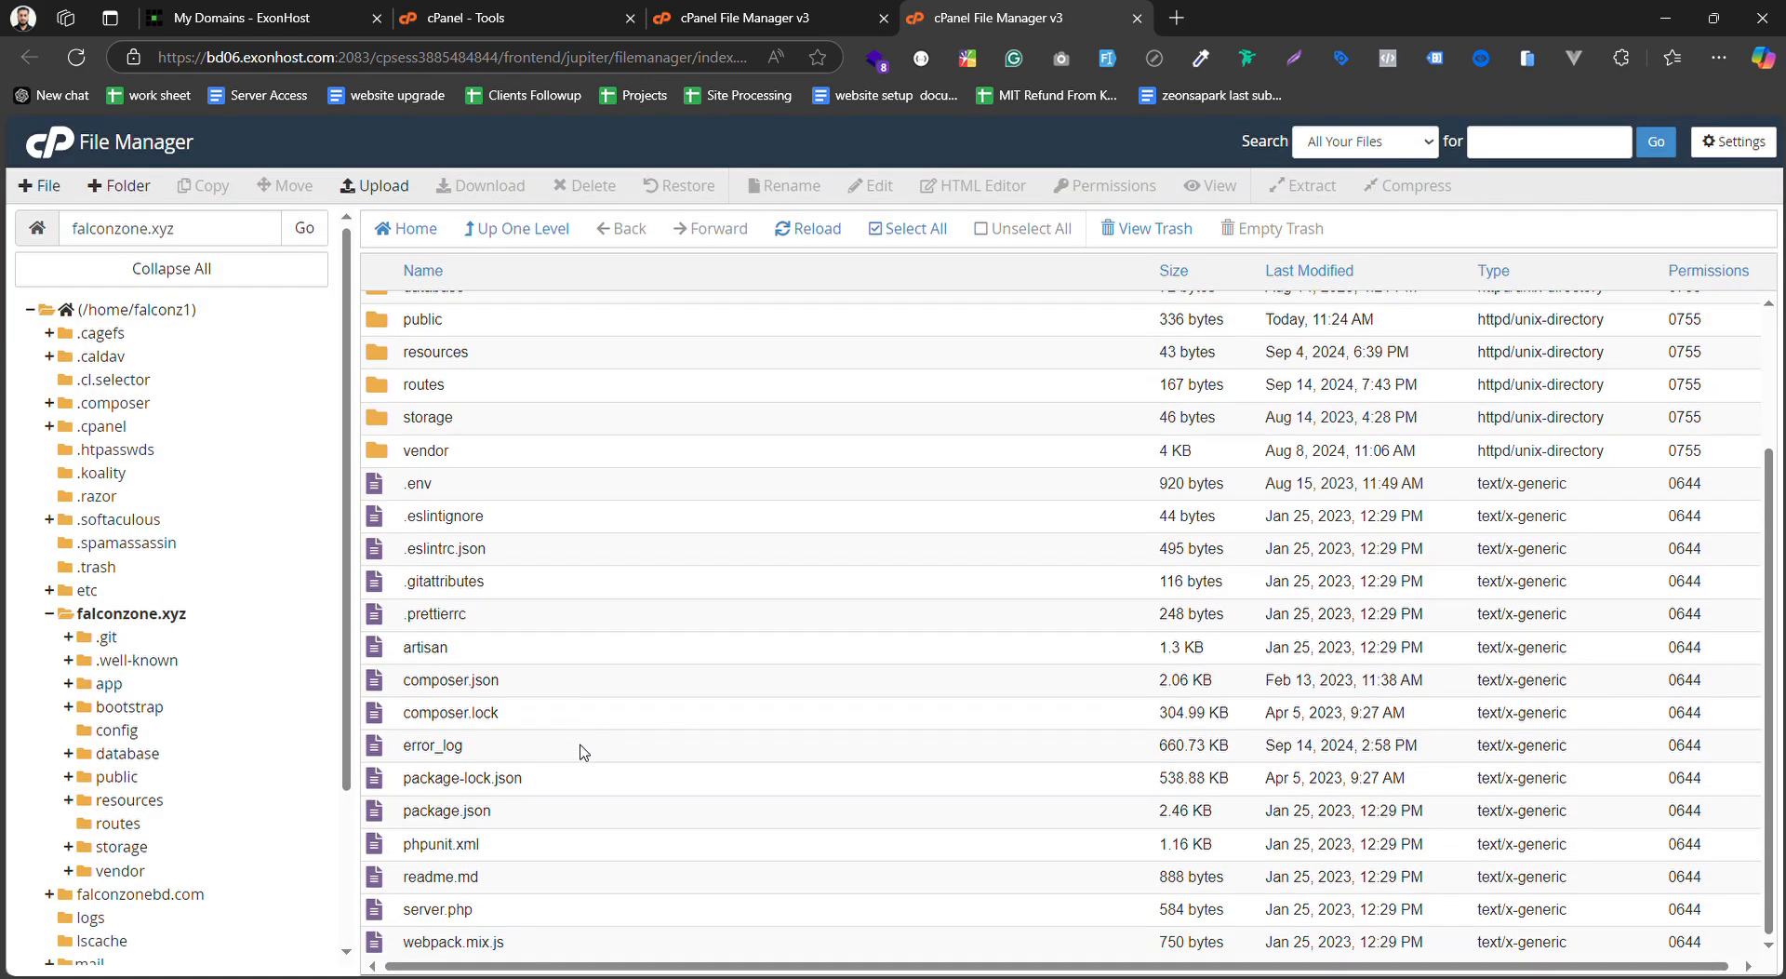
scroll(569, 764, up, 2)
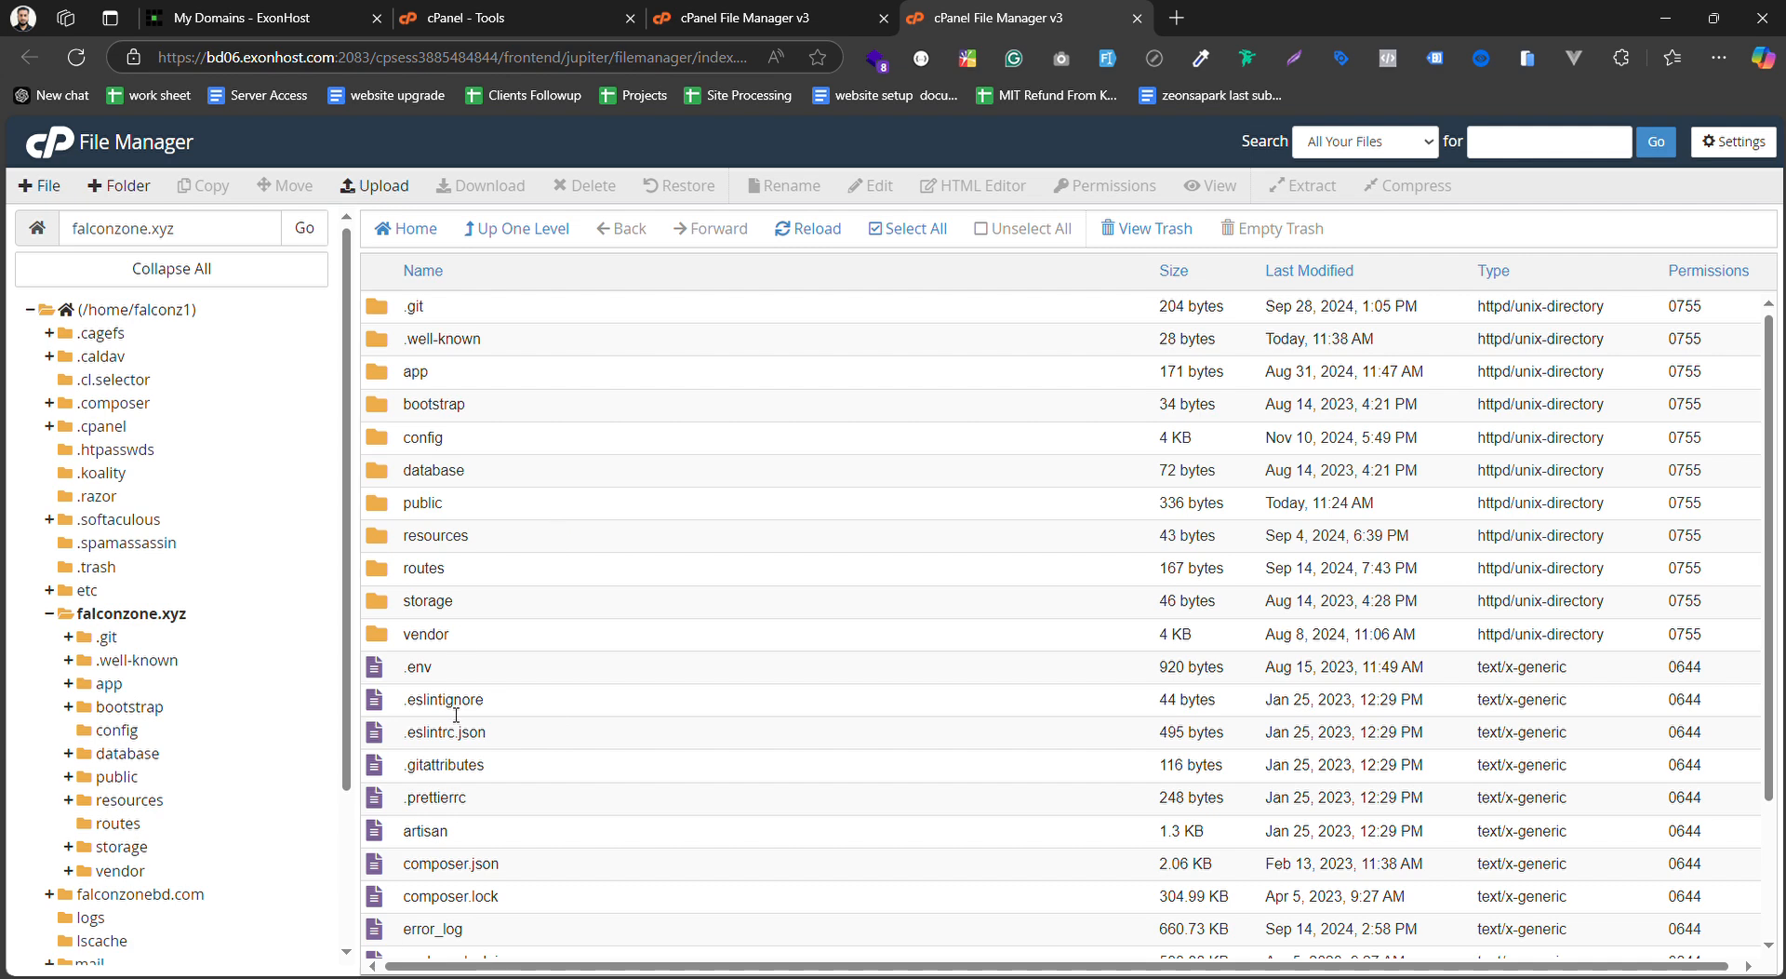
Look inside the resources folder and return to the falconzone.xyz folder
double_click(590, 537)
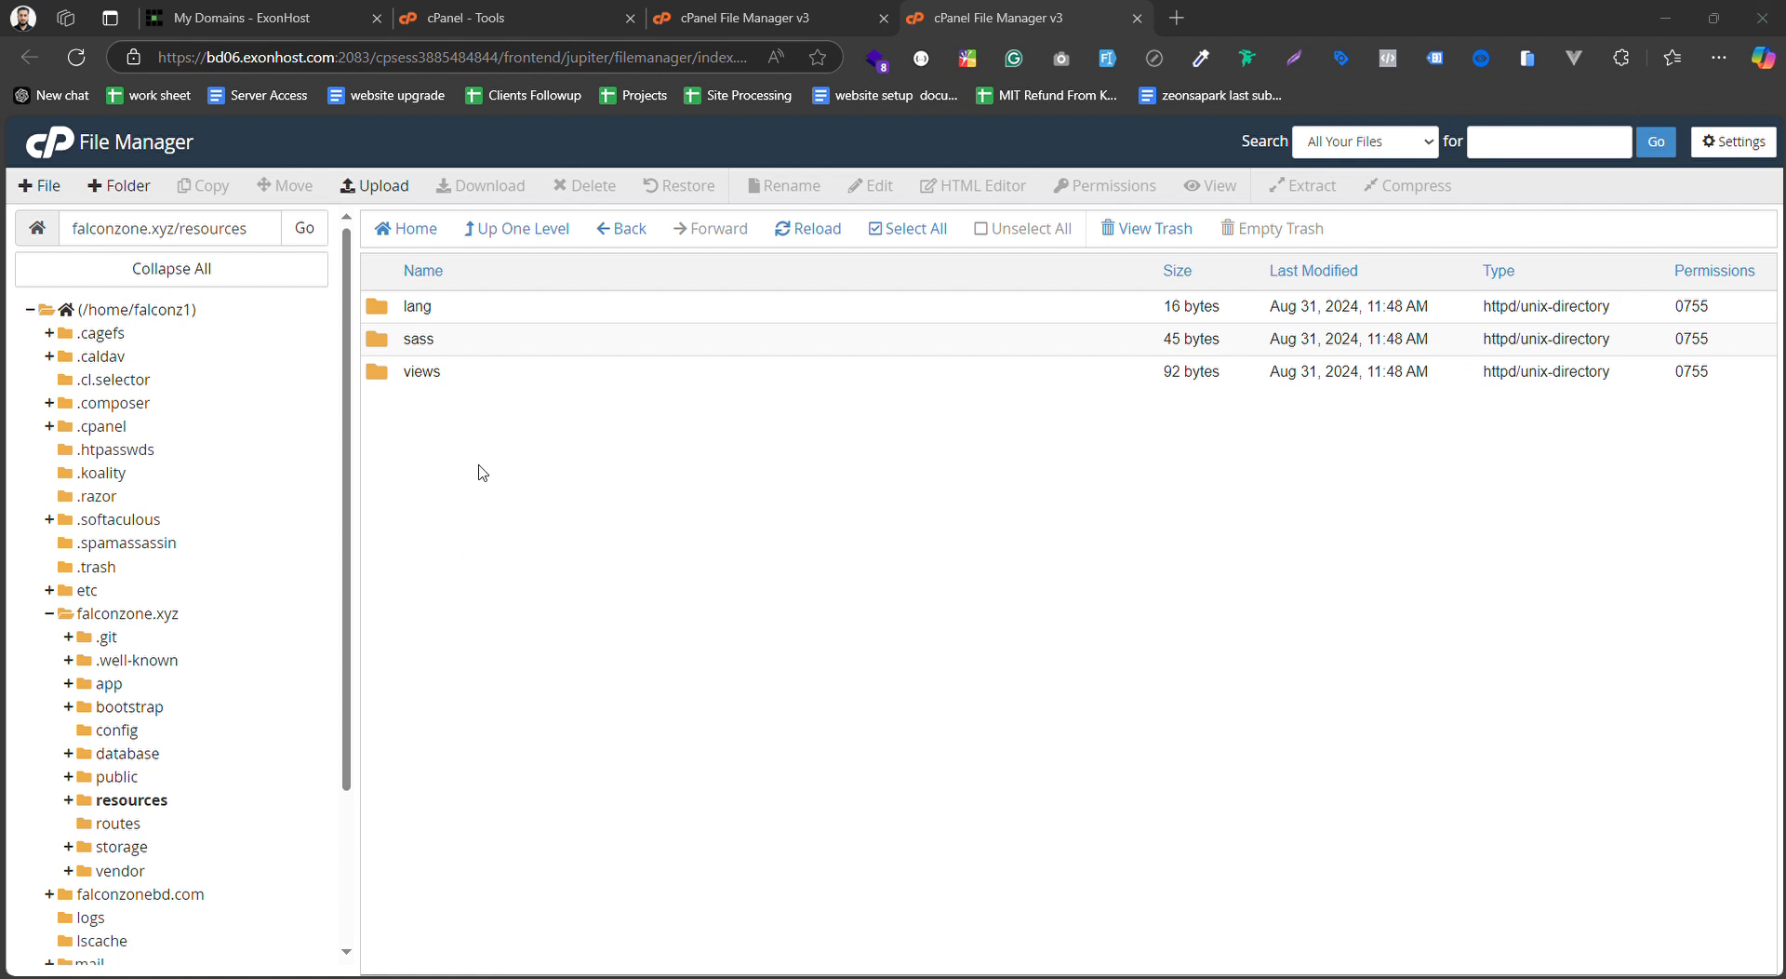
click(153, 794)
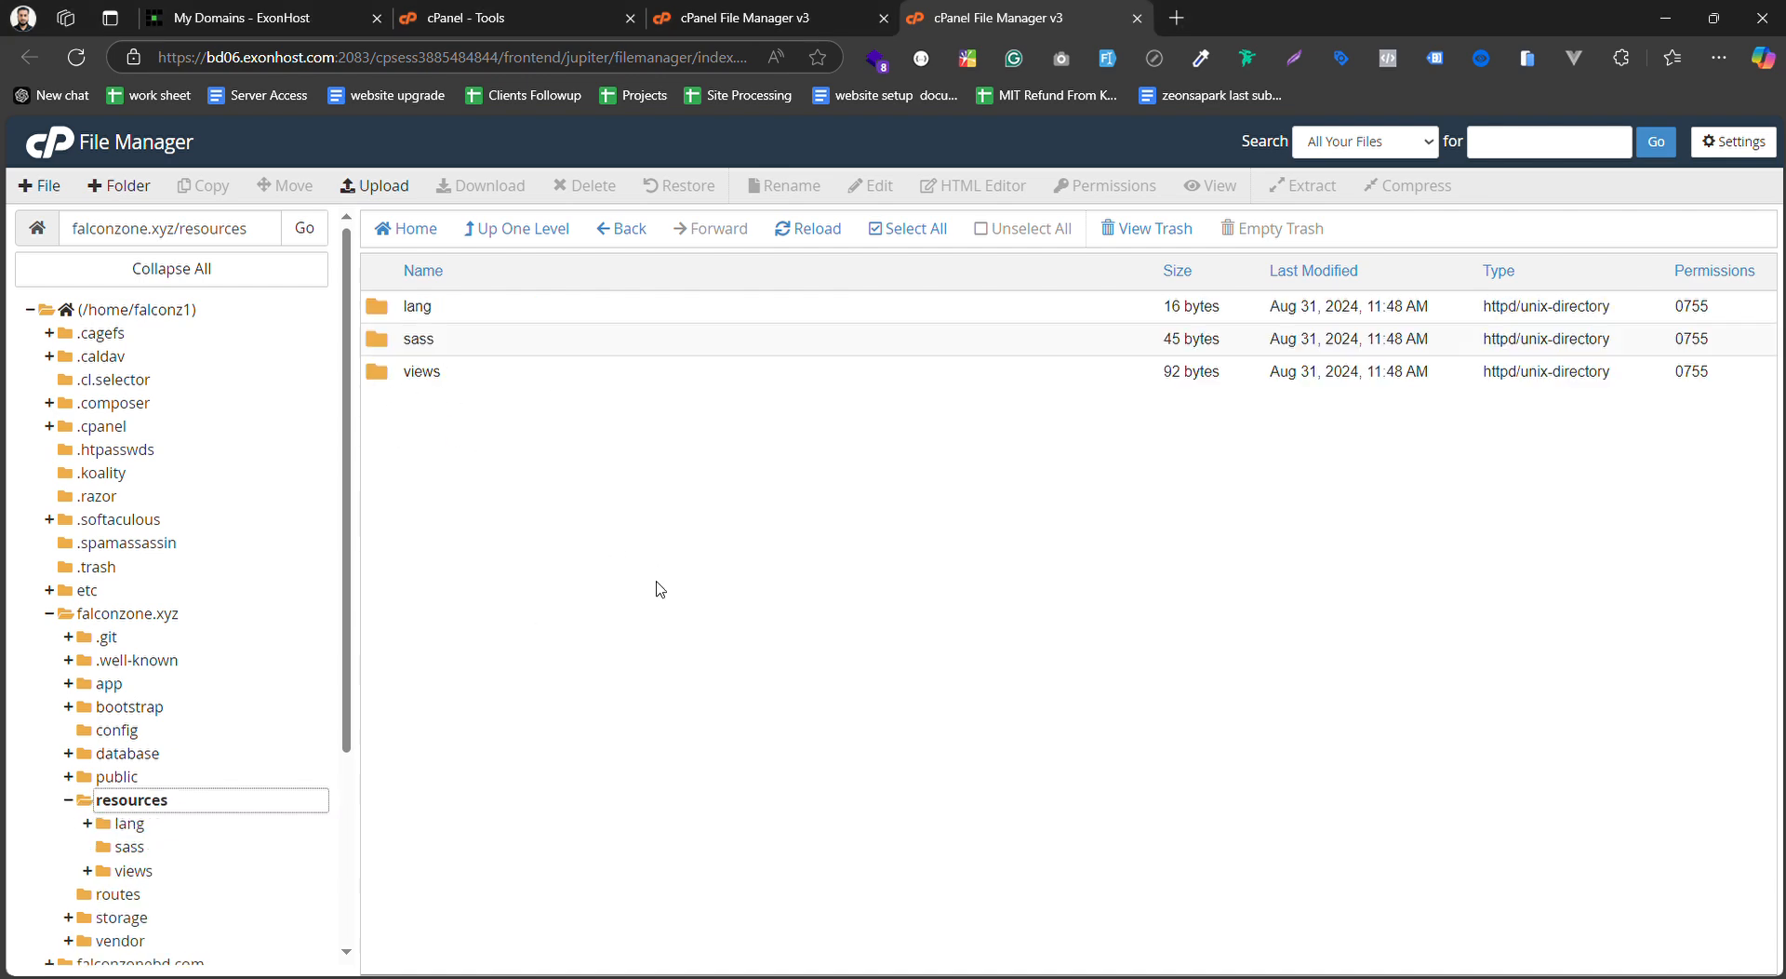
click(130, 614)
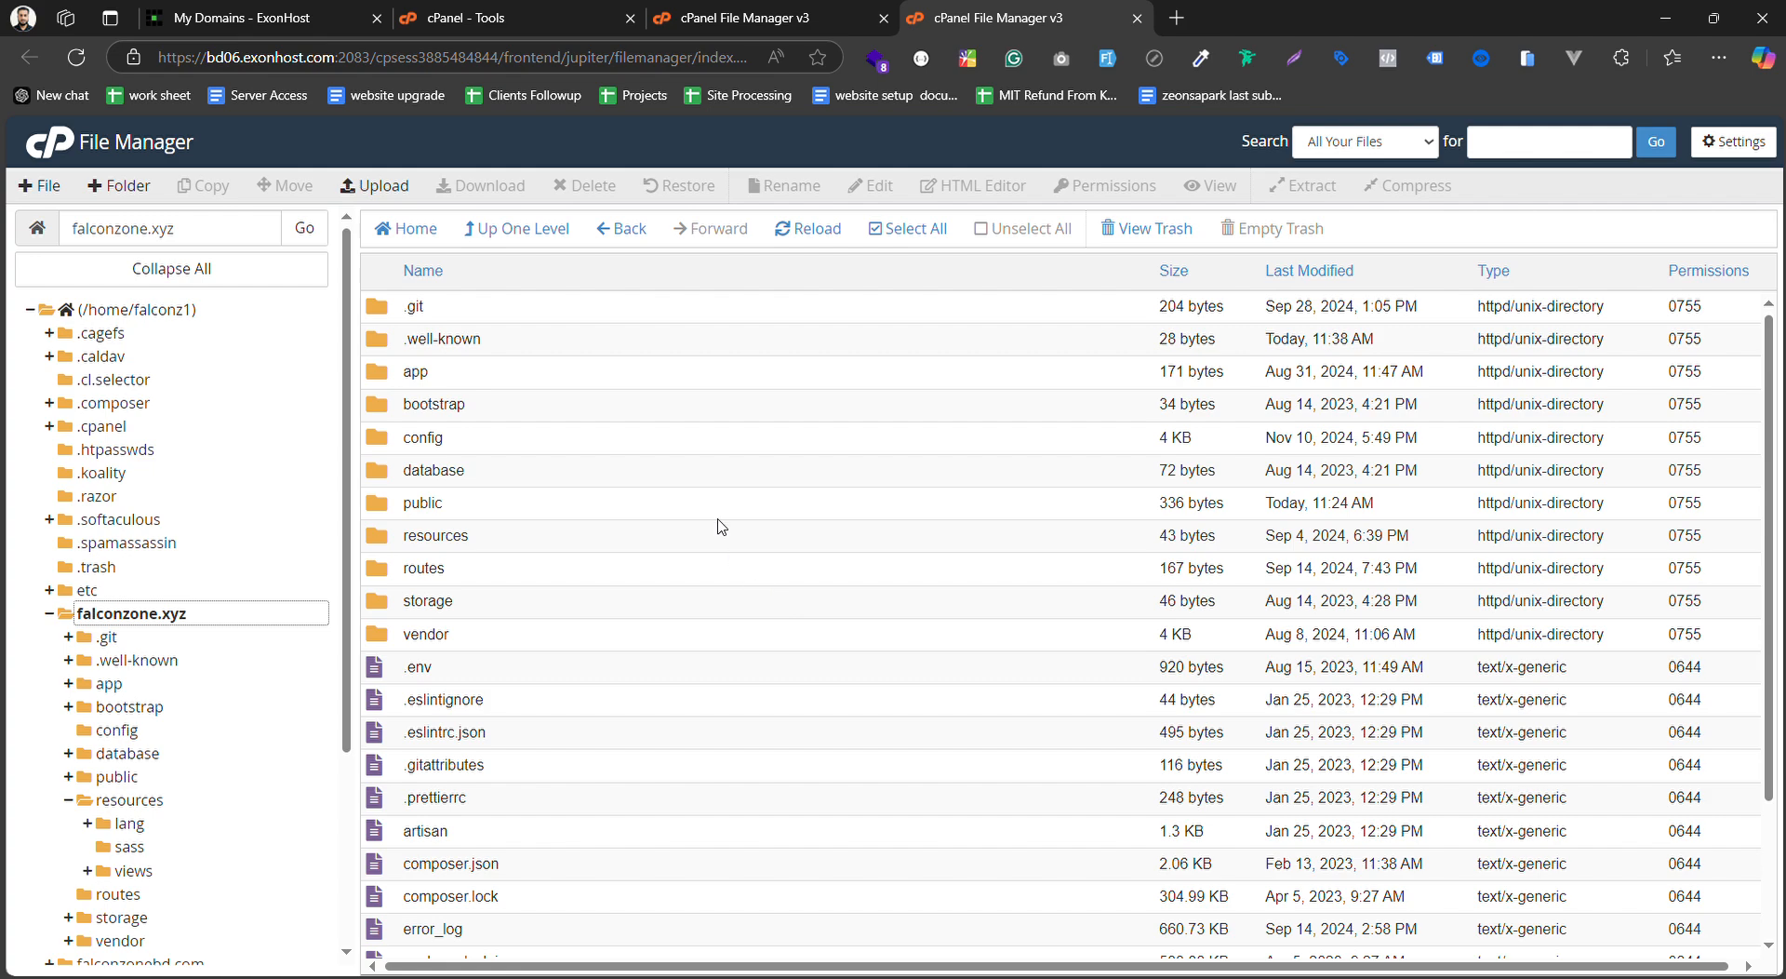
Examine the complete list of application files and folders in the falconzone.xyz folder
scroll(490, 651, down, 2)
scroll(607, 698, up, 2)
scroll(741, 681, down, 2)
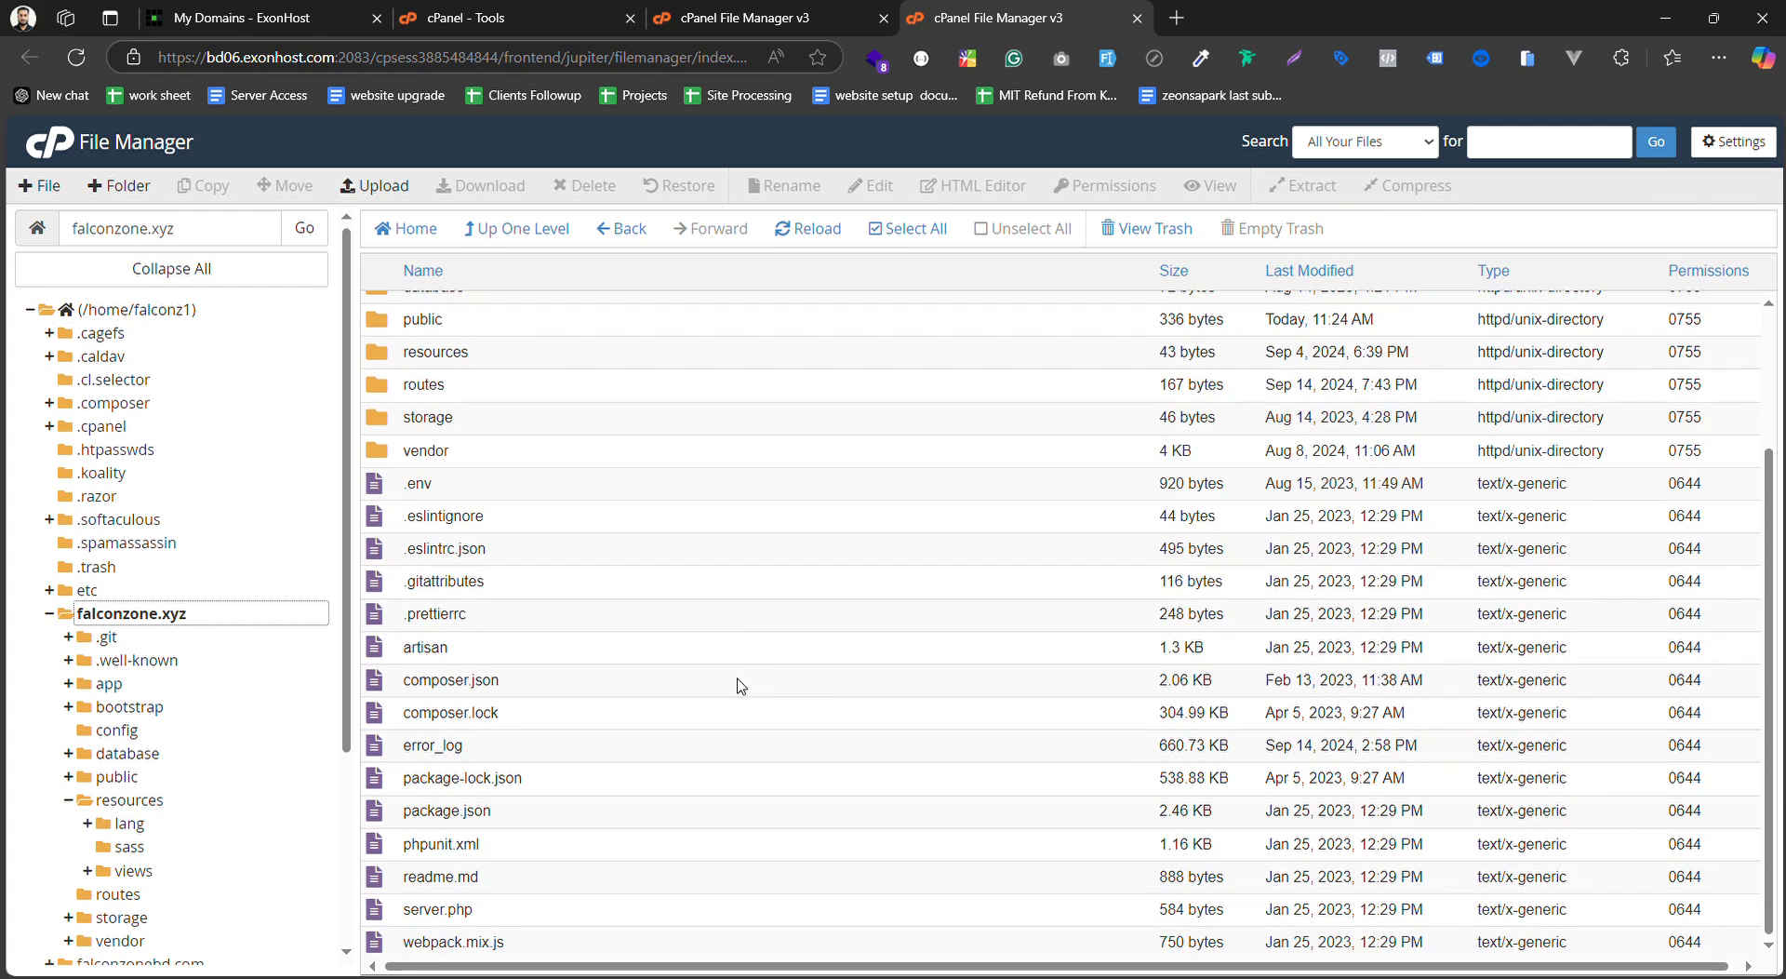
scroll(738, 694, up, 2)
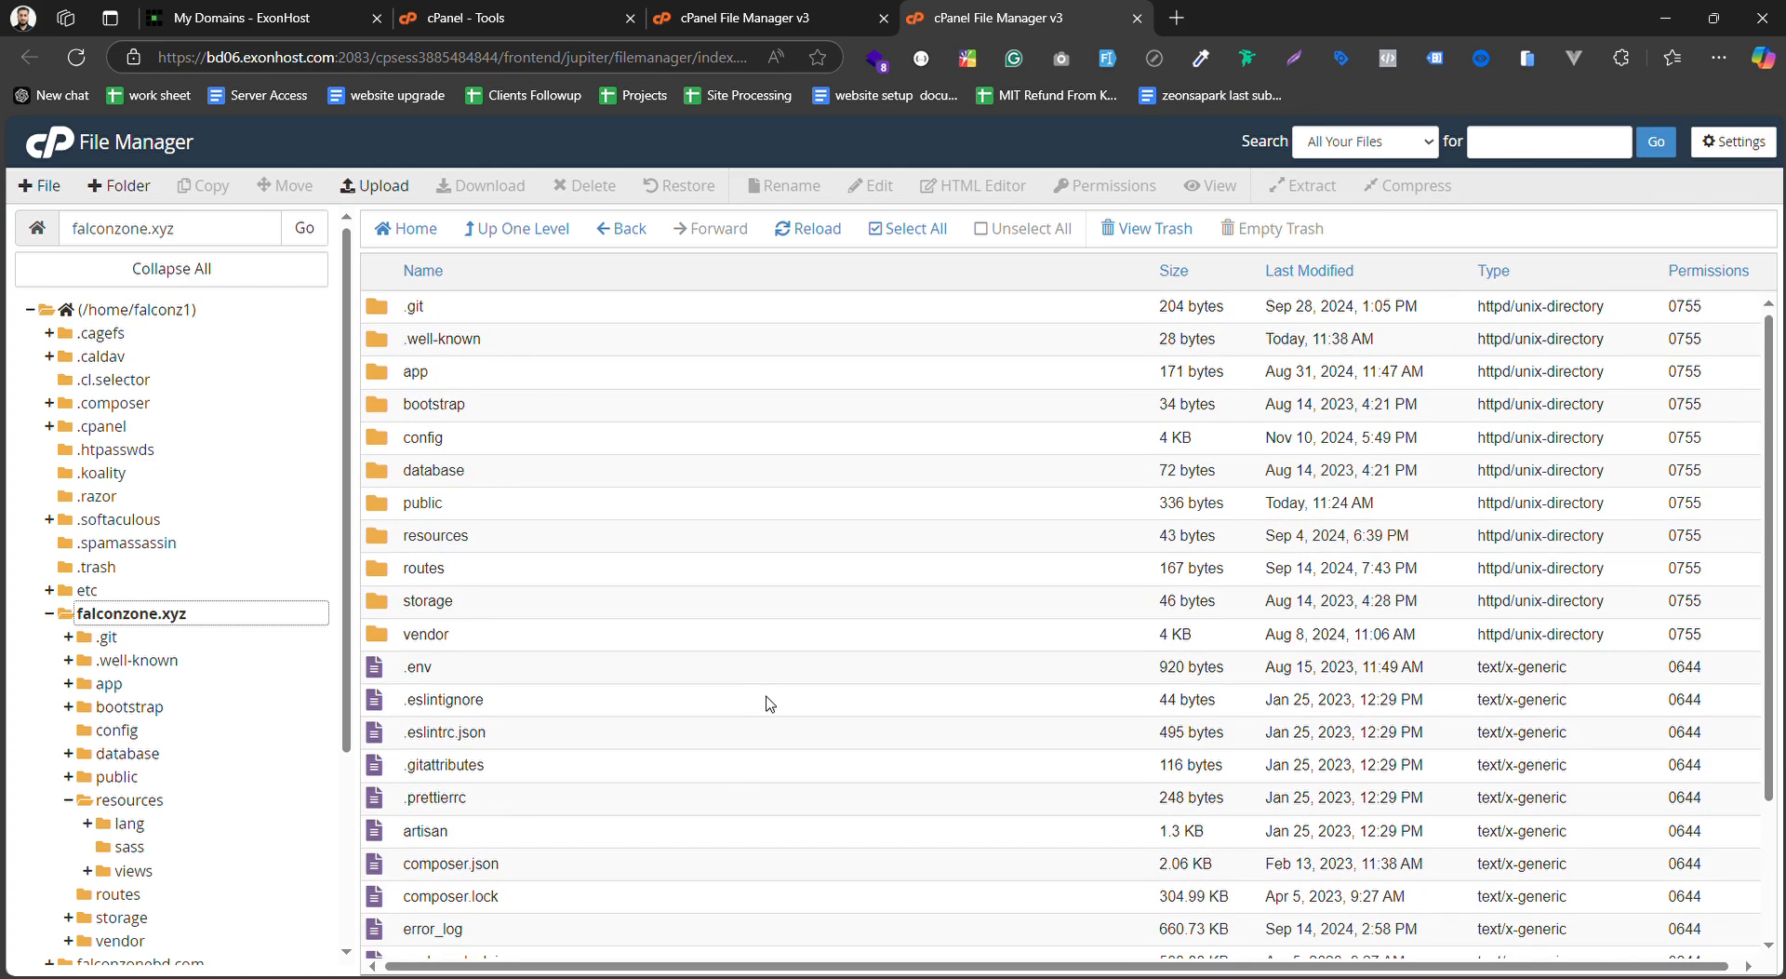
scroll(769, 705, down, 2)
scroll(779, 702, up, 1)
scroll(779, 703, up, 1)
scroll(520, 739, down, 2)
scroll(529, 746, up, 2)
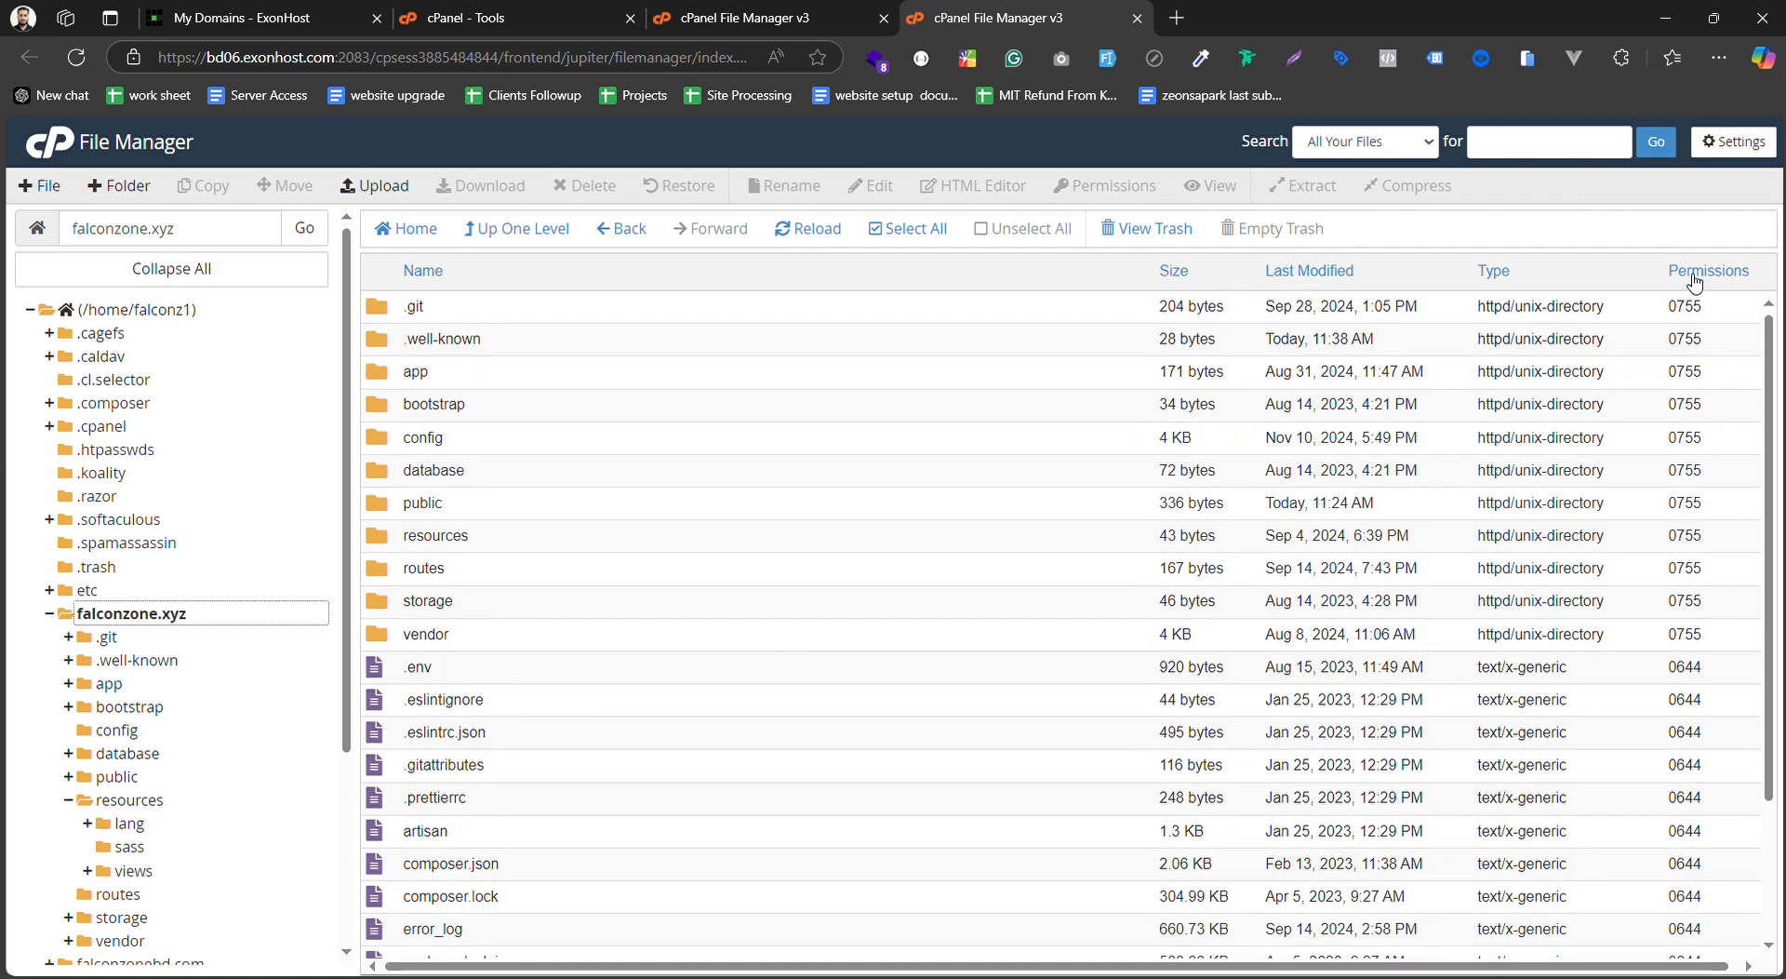
Turn off Show Hidden Files (dotfiles) in the File Manager preferences and save them
click(1732, 143)
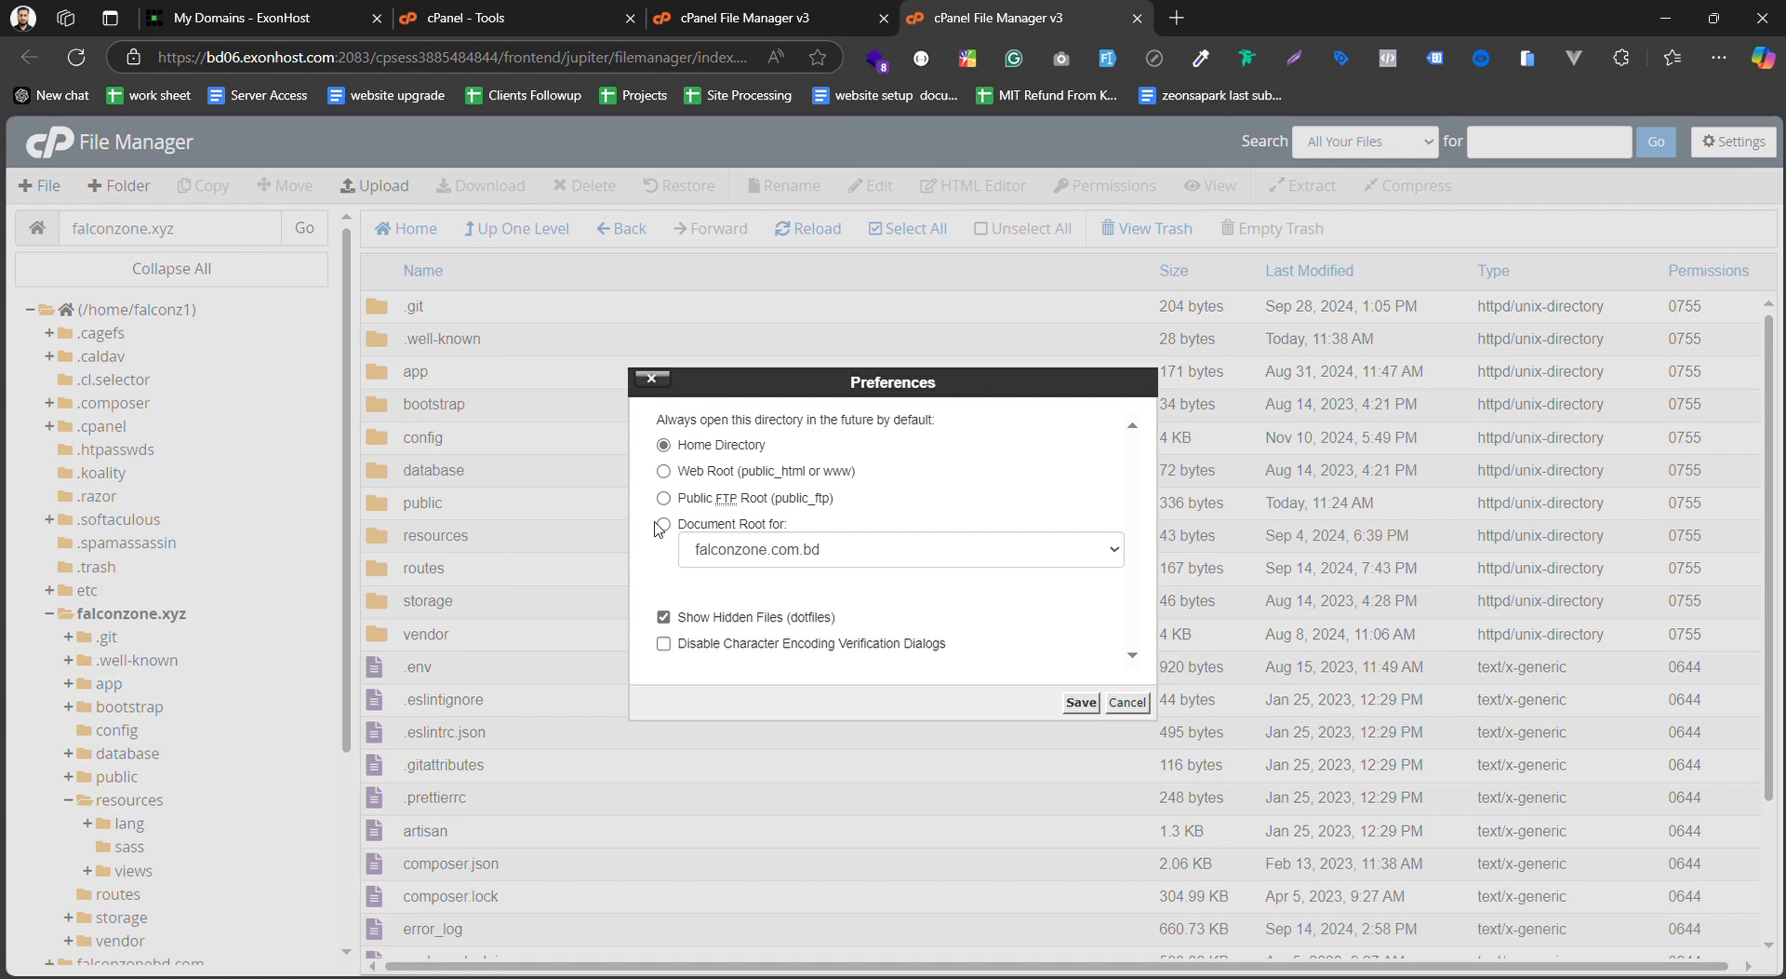
click(664, 618)
click(1080, 702)
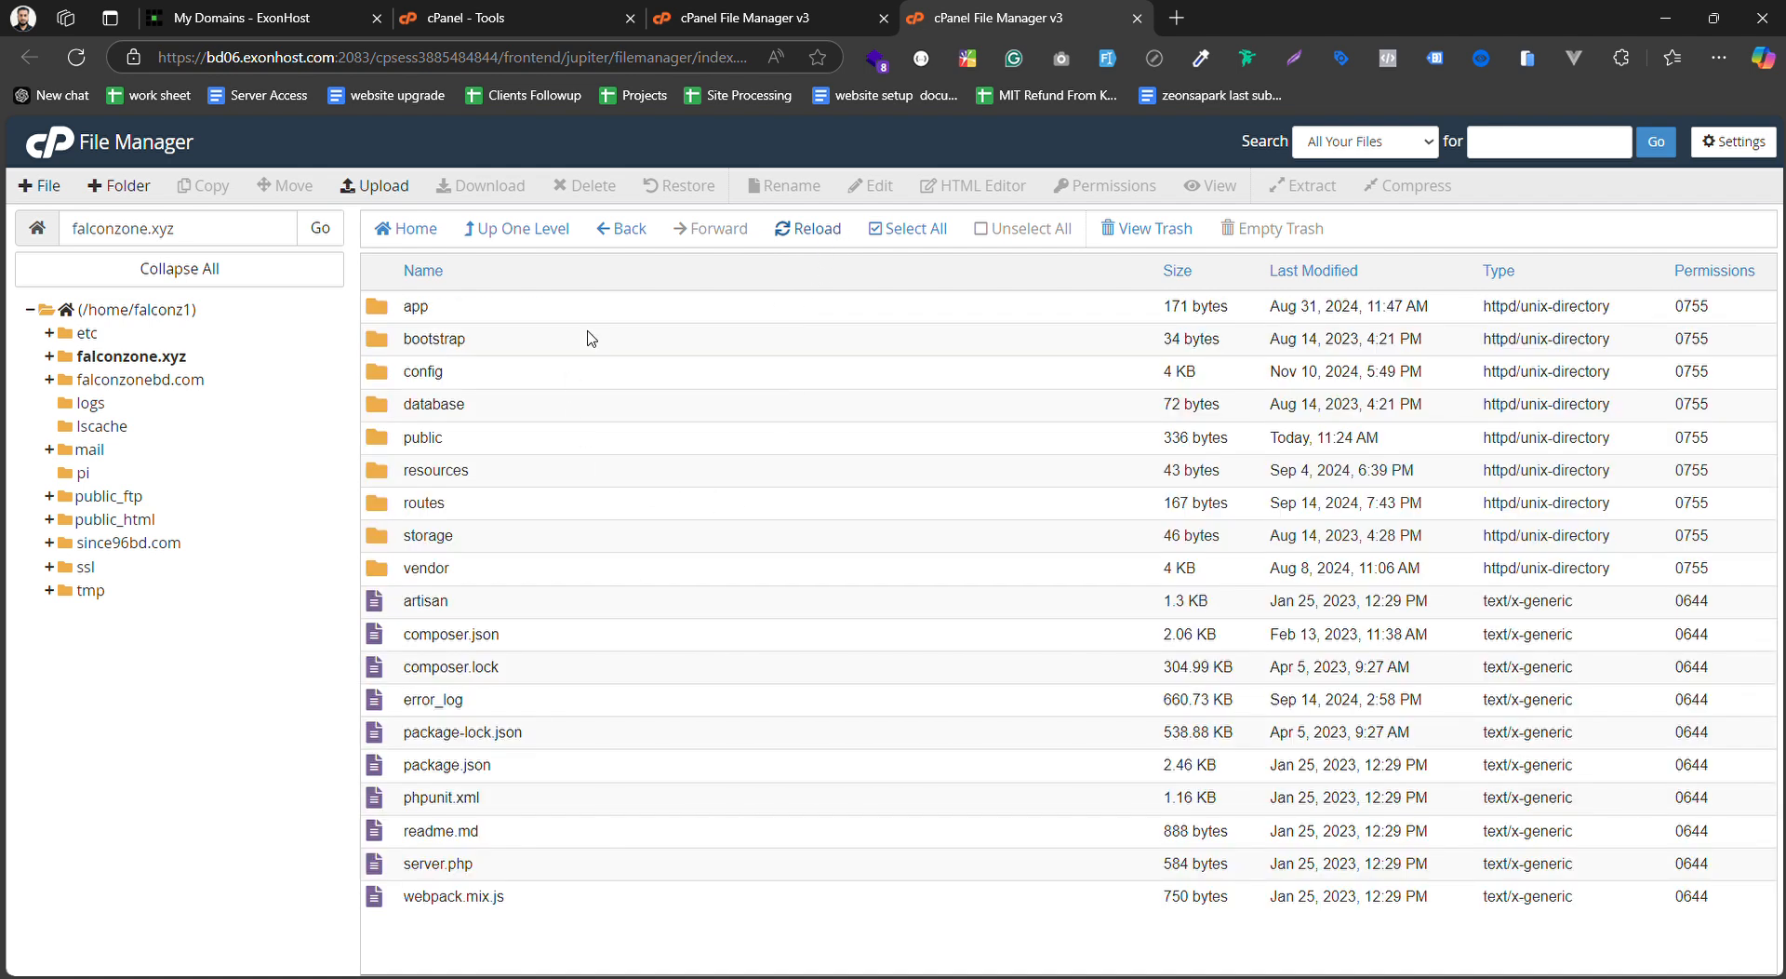
Turn Show Hidden Files (dotfiles) back on in the File Manager preferences and save them
click(1756, 147)
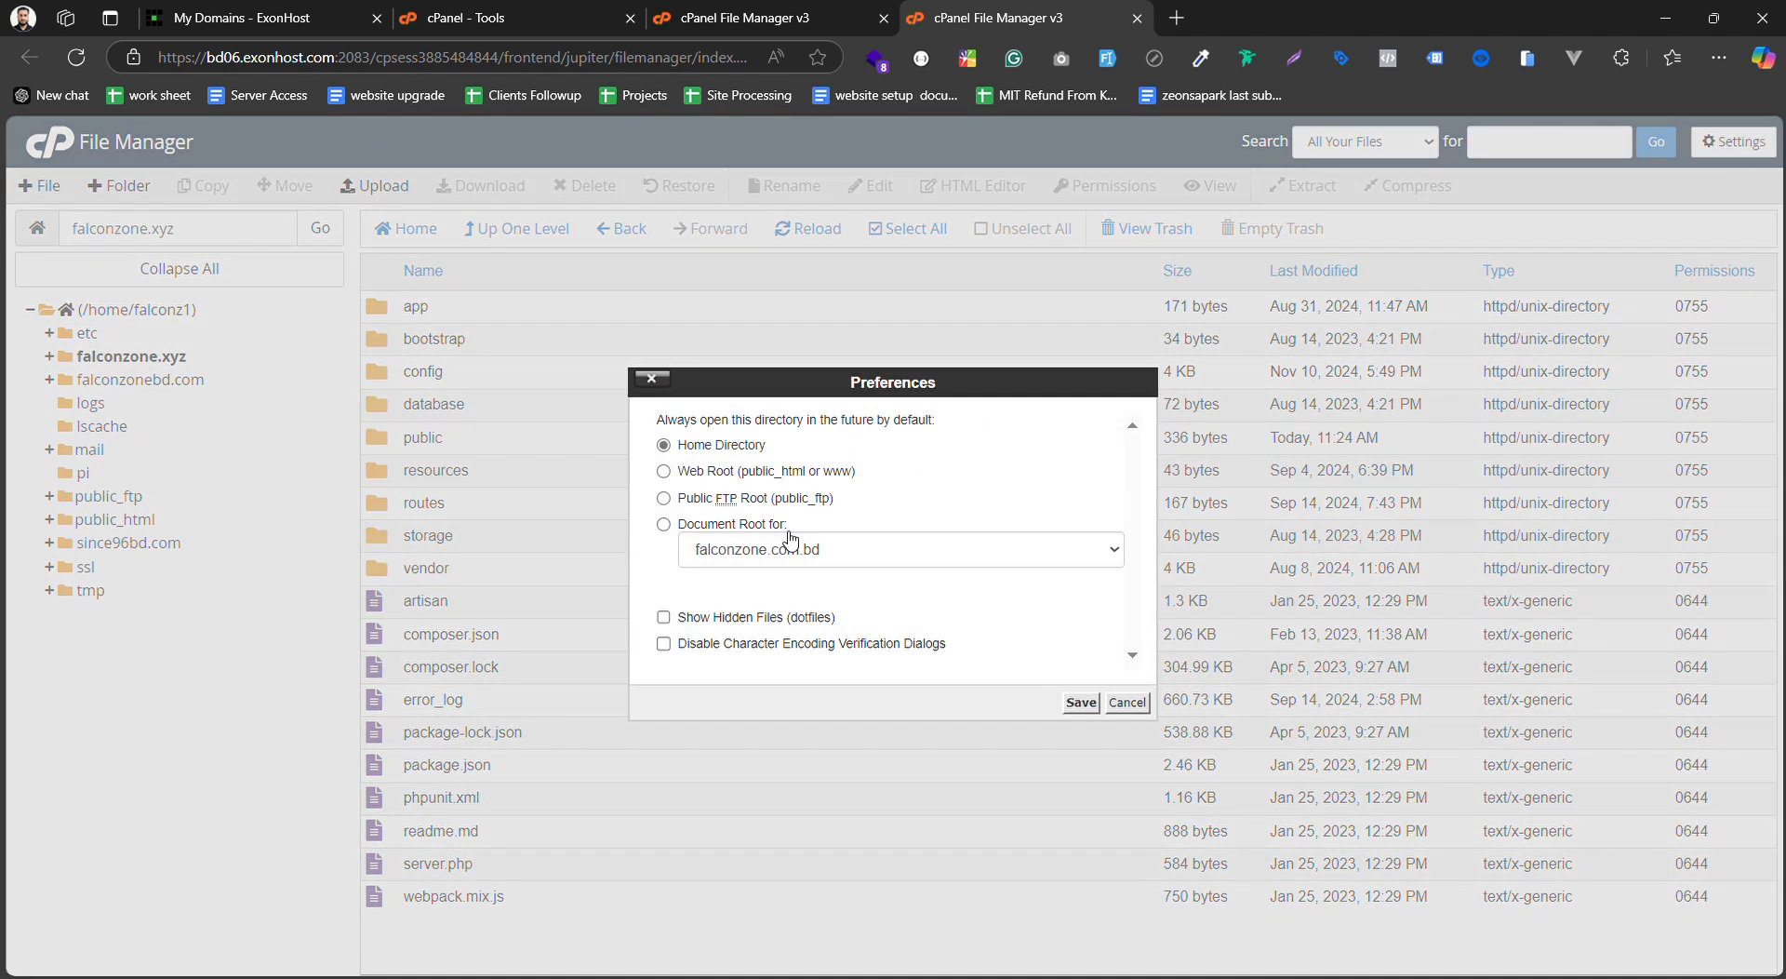
click(664, 619)
click(1081, 703)
Open the .env file from the falconzone.xyz folder in the code editor
scroll(547, 658, down, 2)
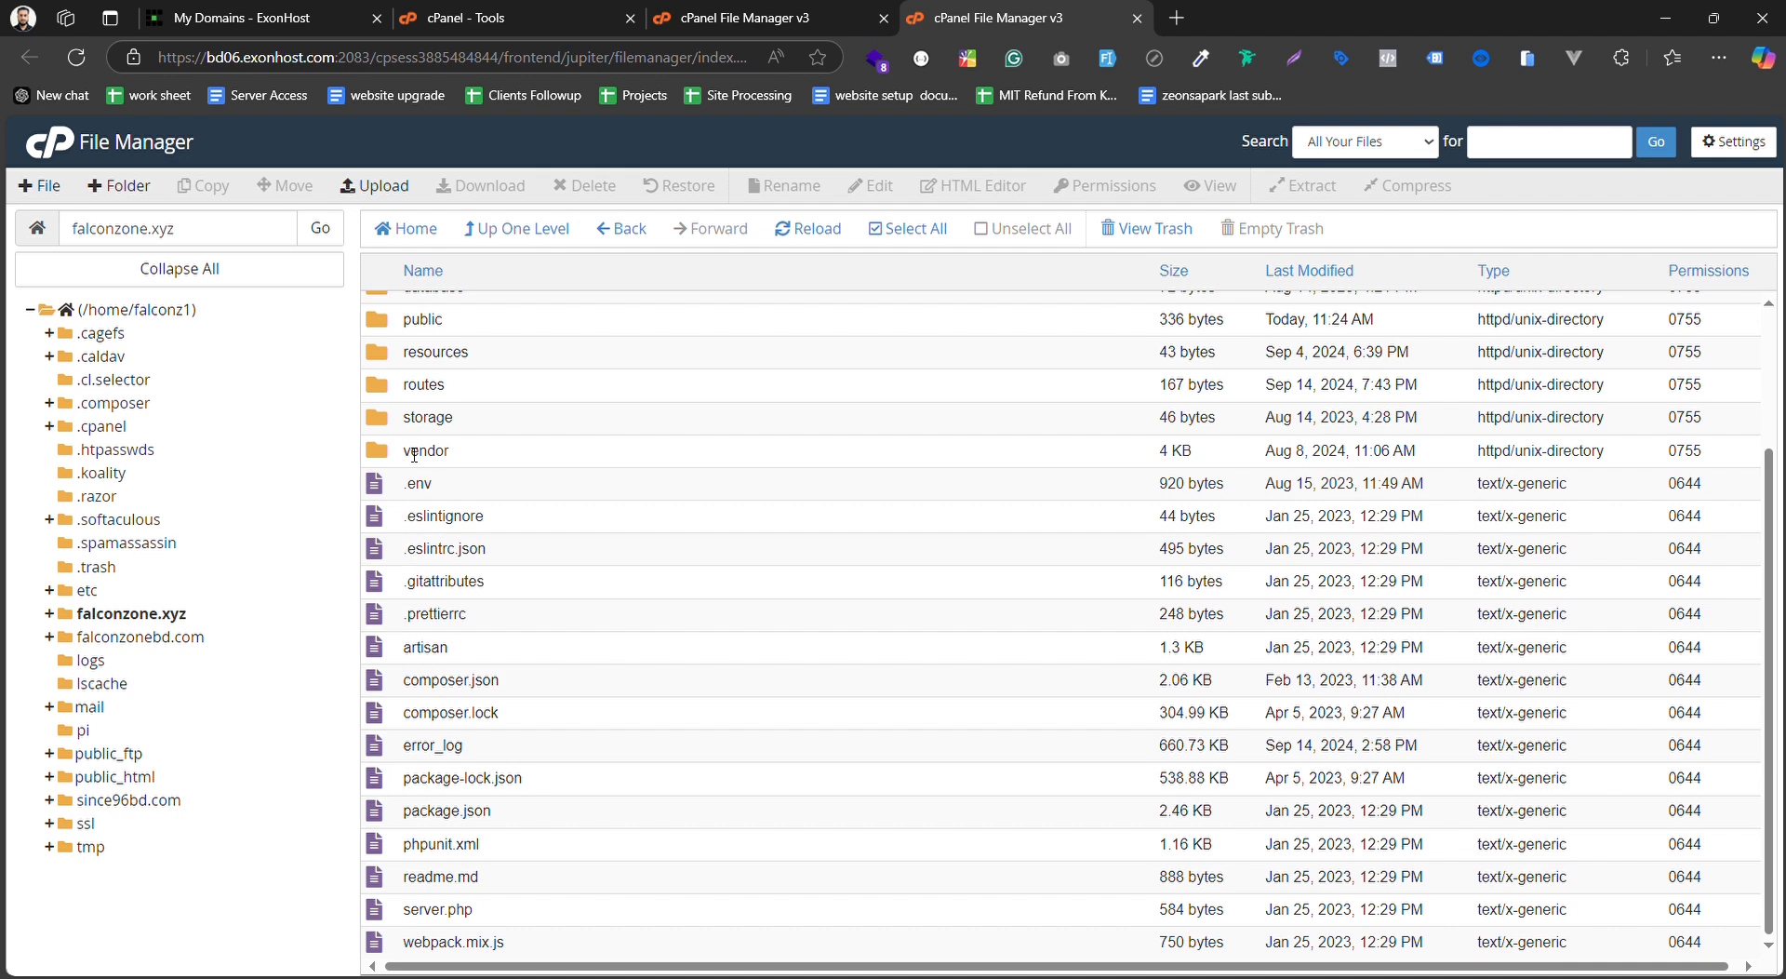
click(467, 492)
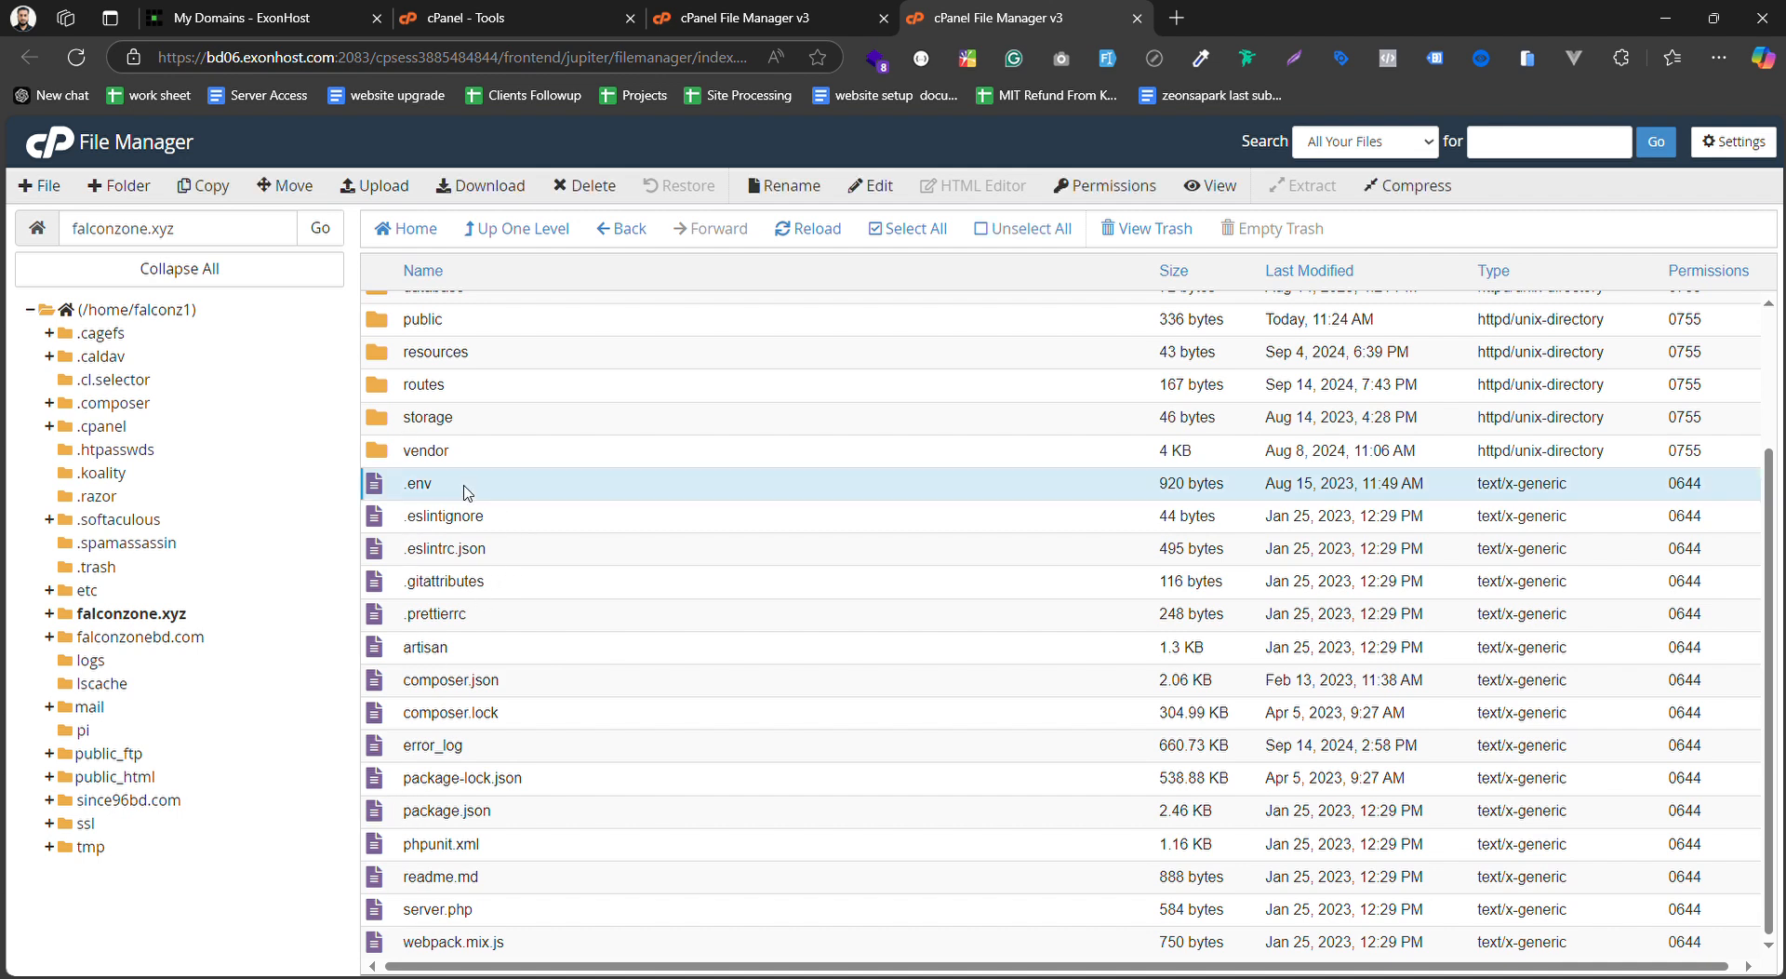
scroll(778, 507, up, 2)
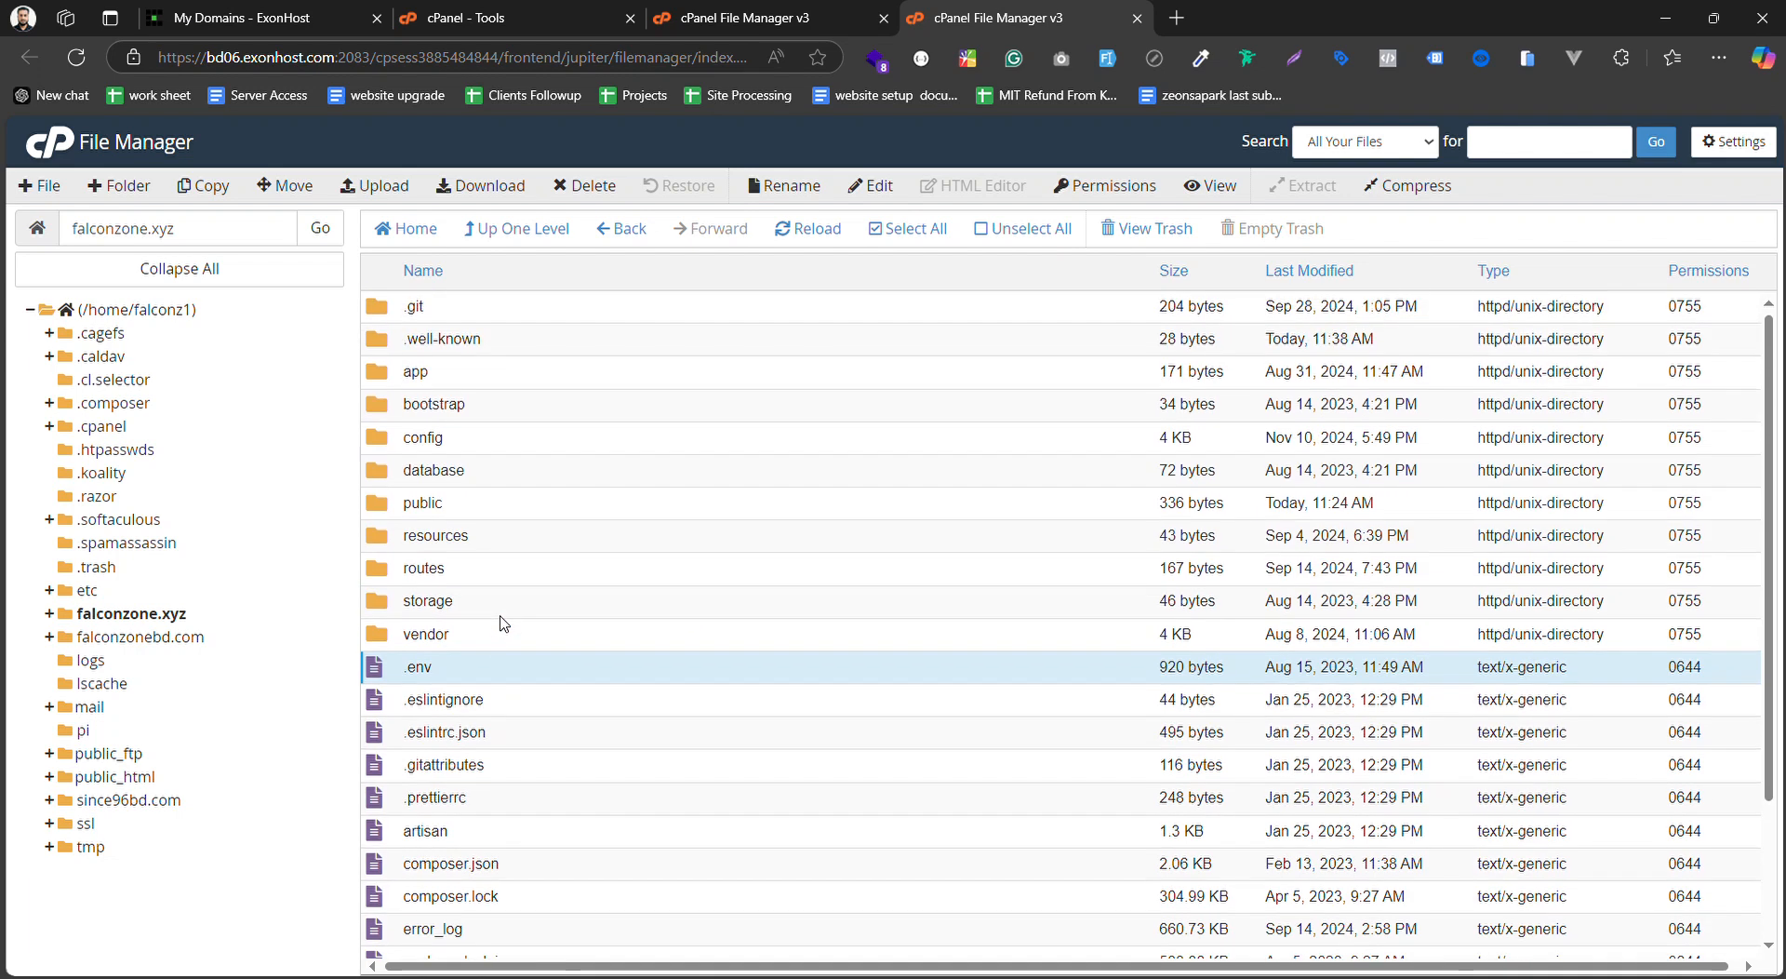
right_click(474, 673)
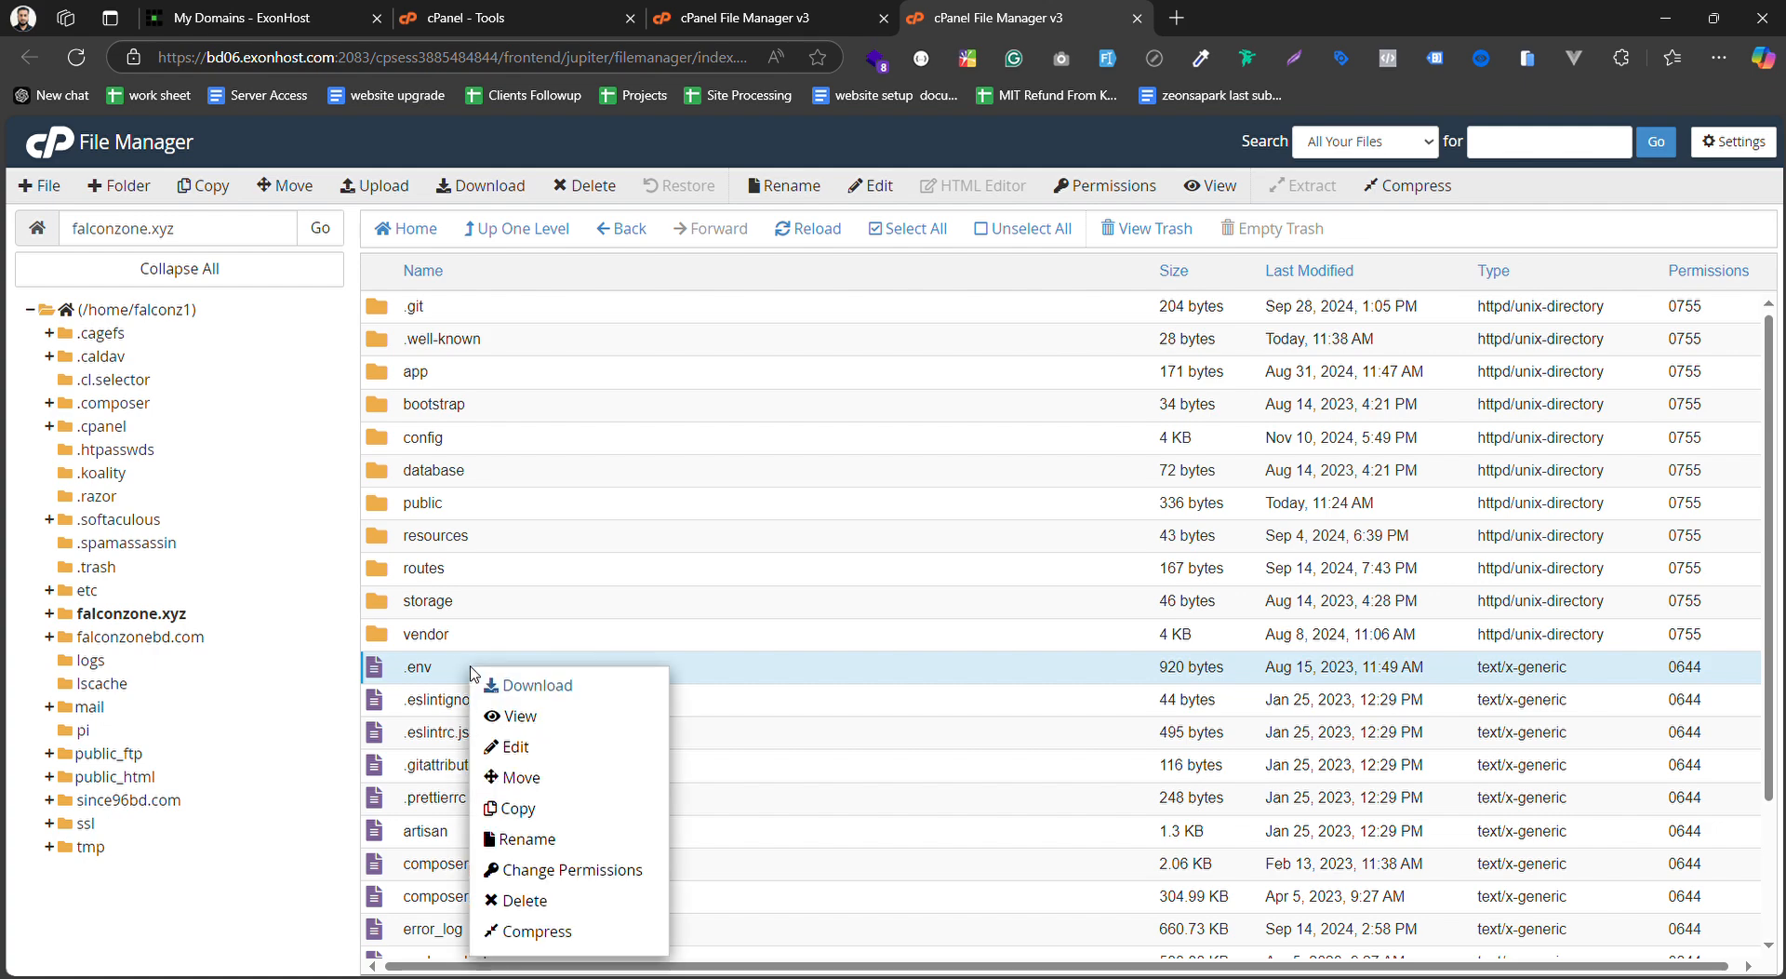
click(519, 744)
click(1084, 707)
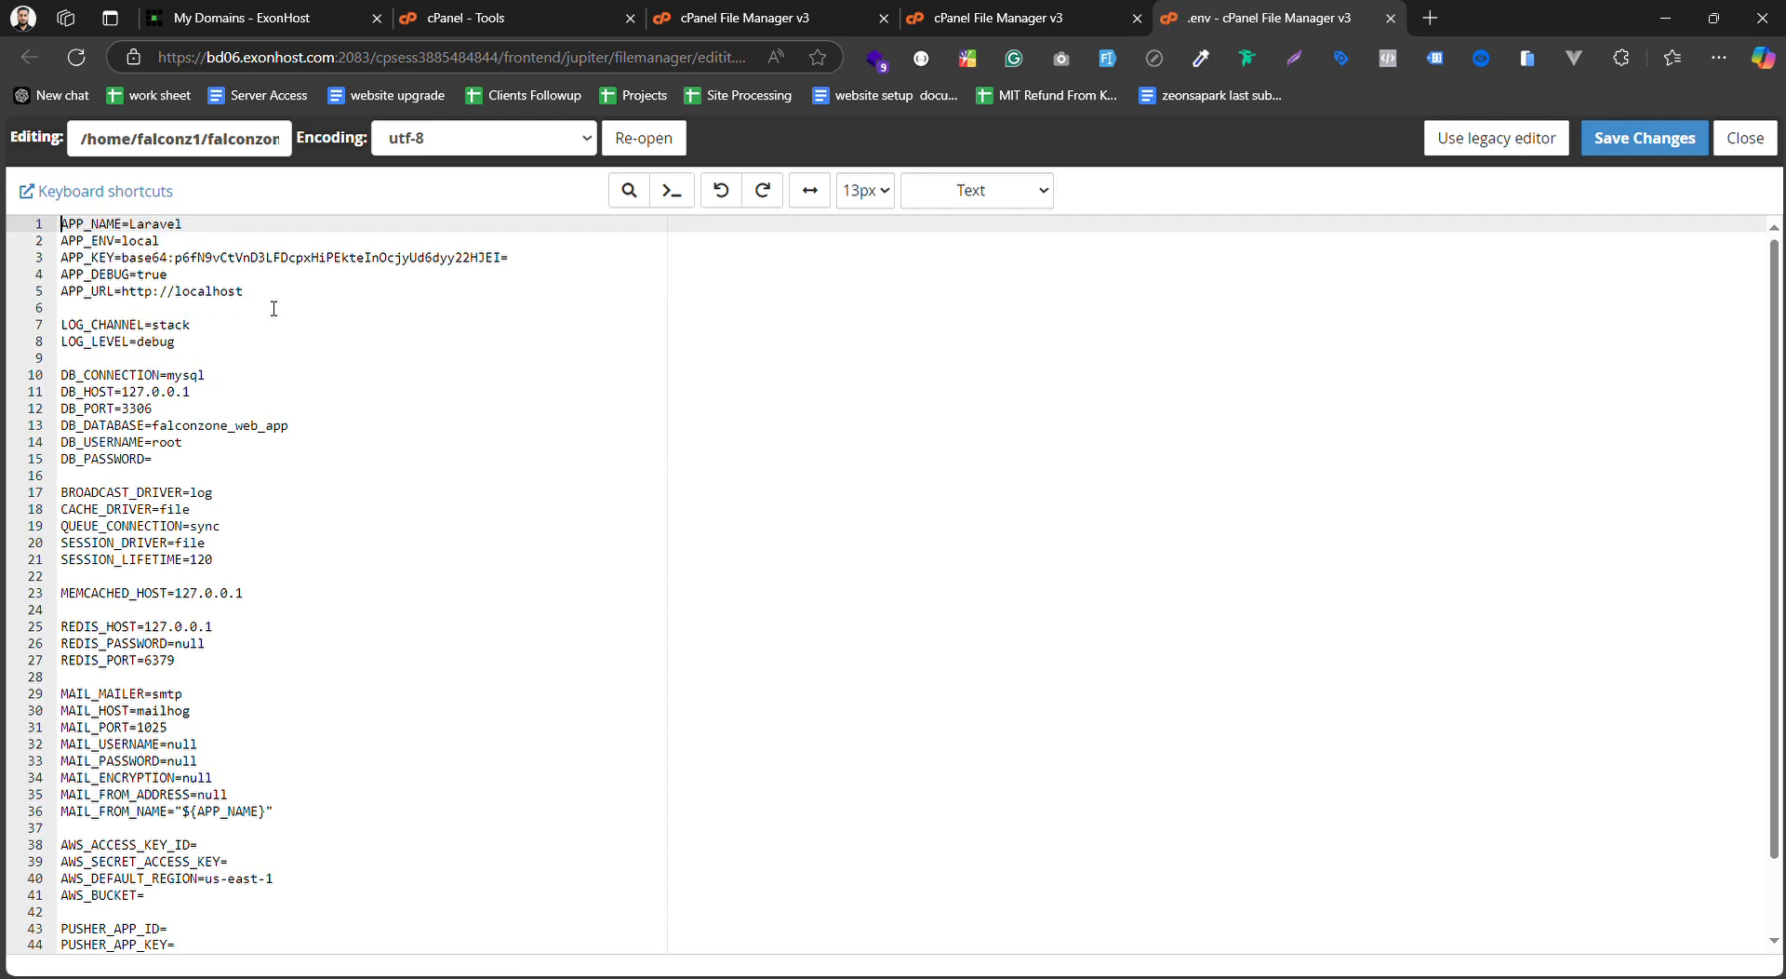
Review the DB_DATABASE, DB_USERNAME and DB_PASSWORD lines of the .env file
click(212, 431)
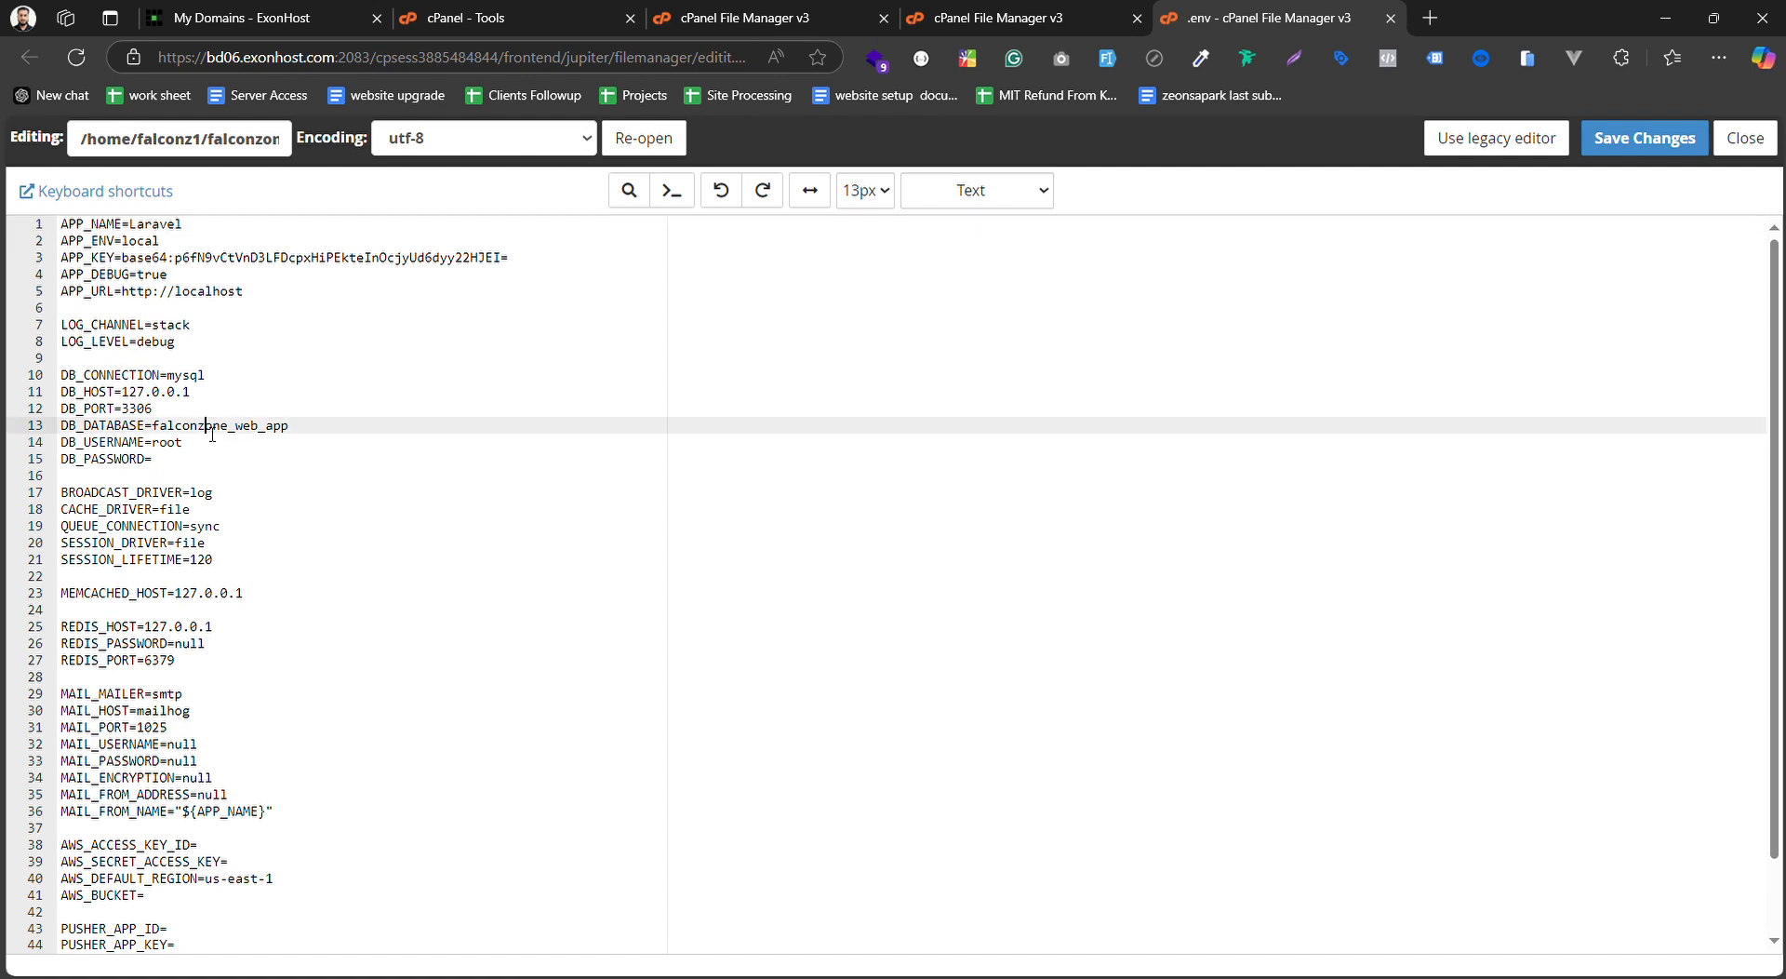
click(178, 448)
click(175, 462)
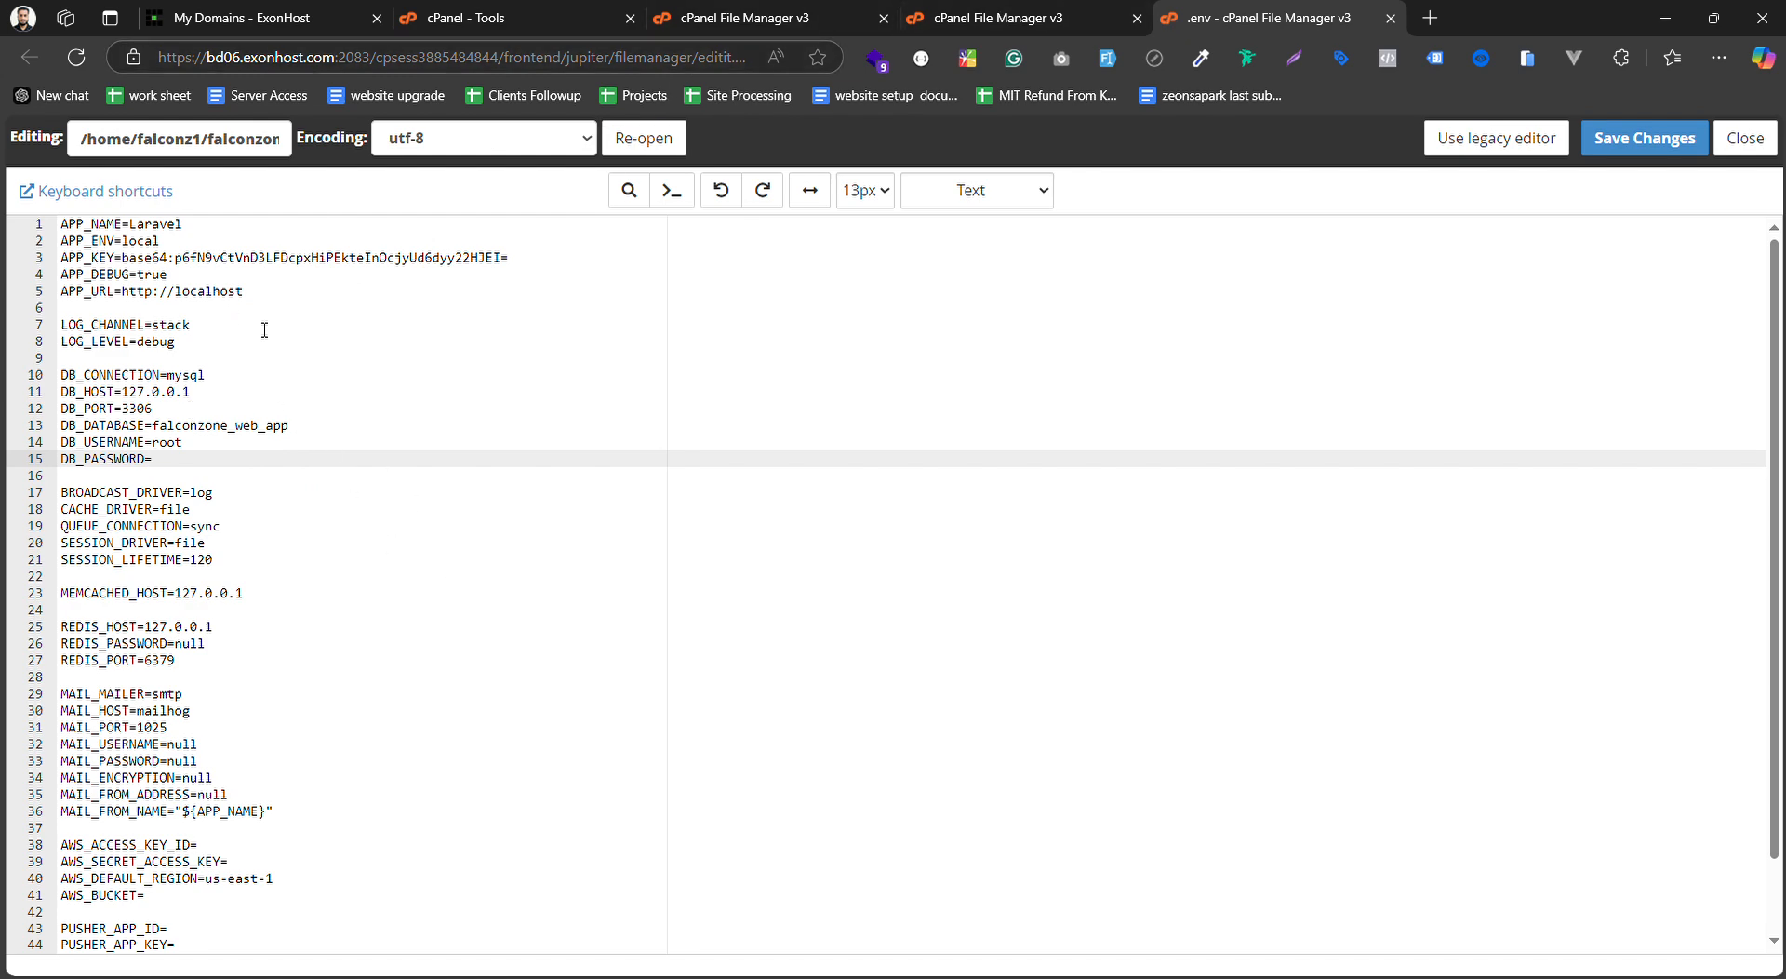
click(1080, 18)
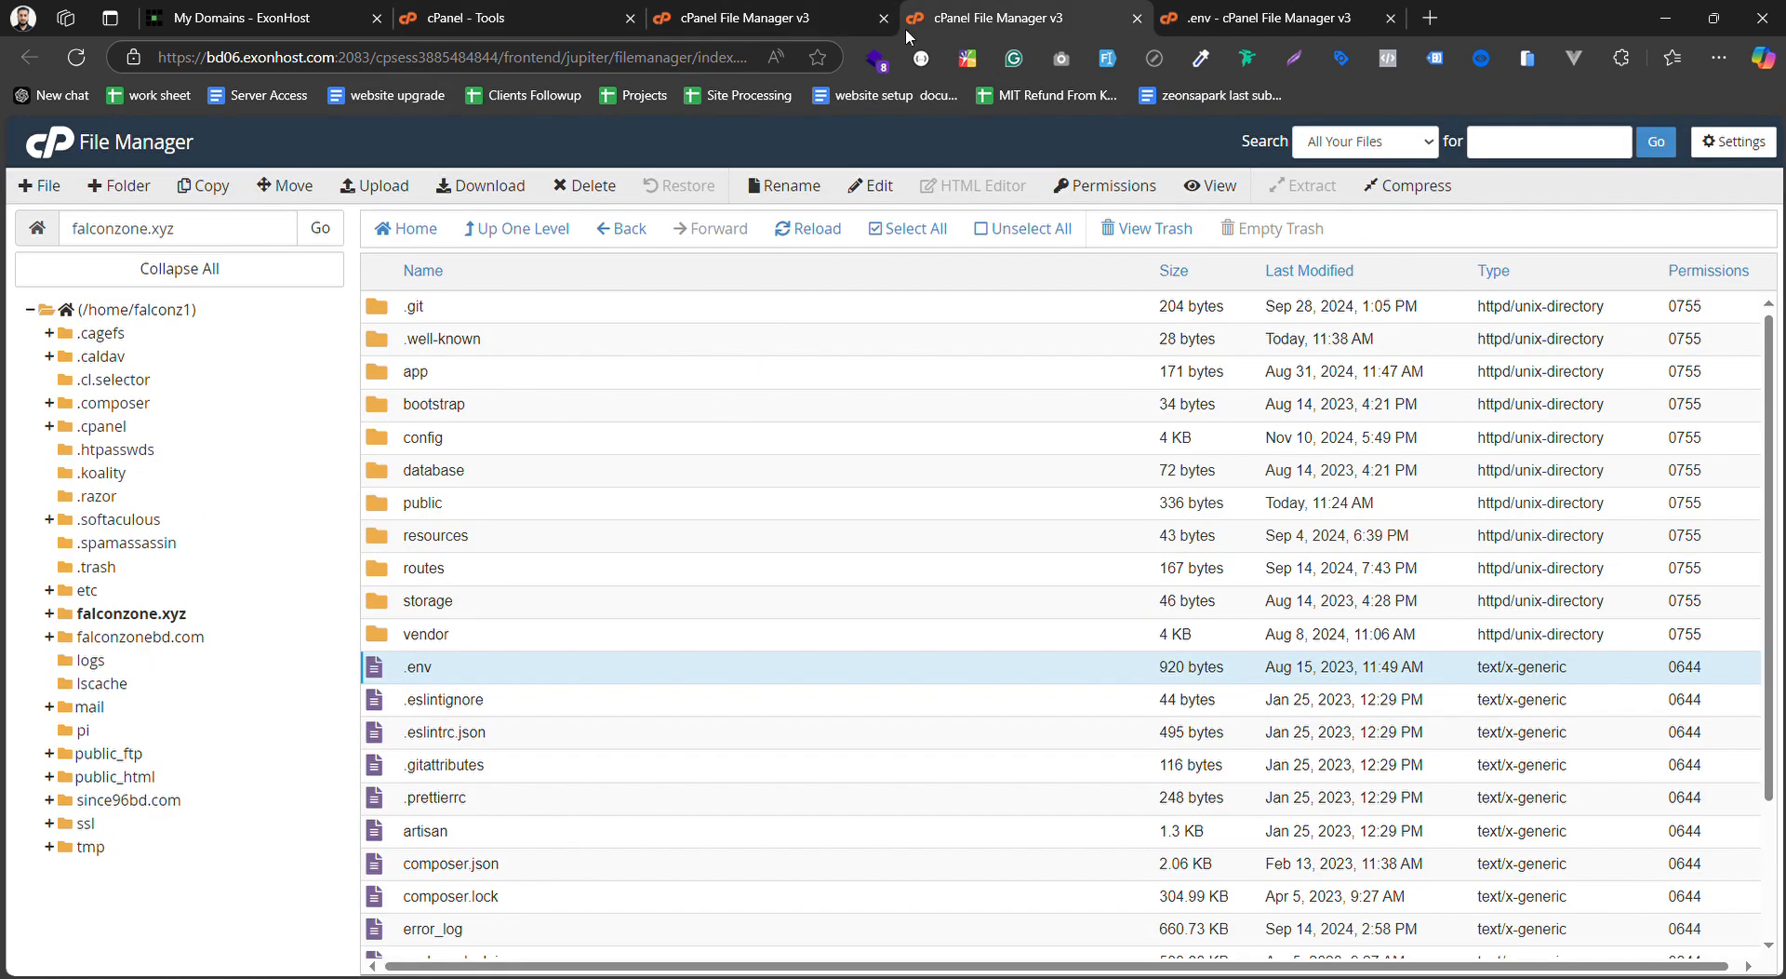
click(1244, 9)
click(273, 296)
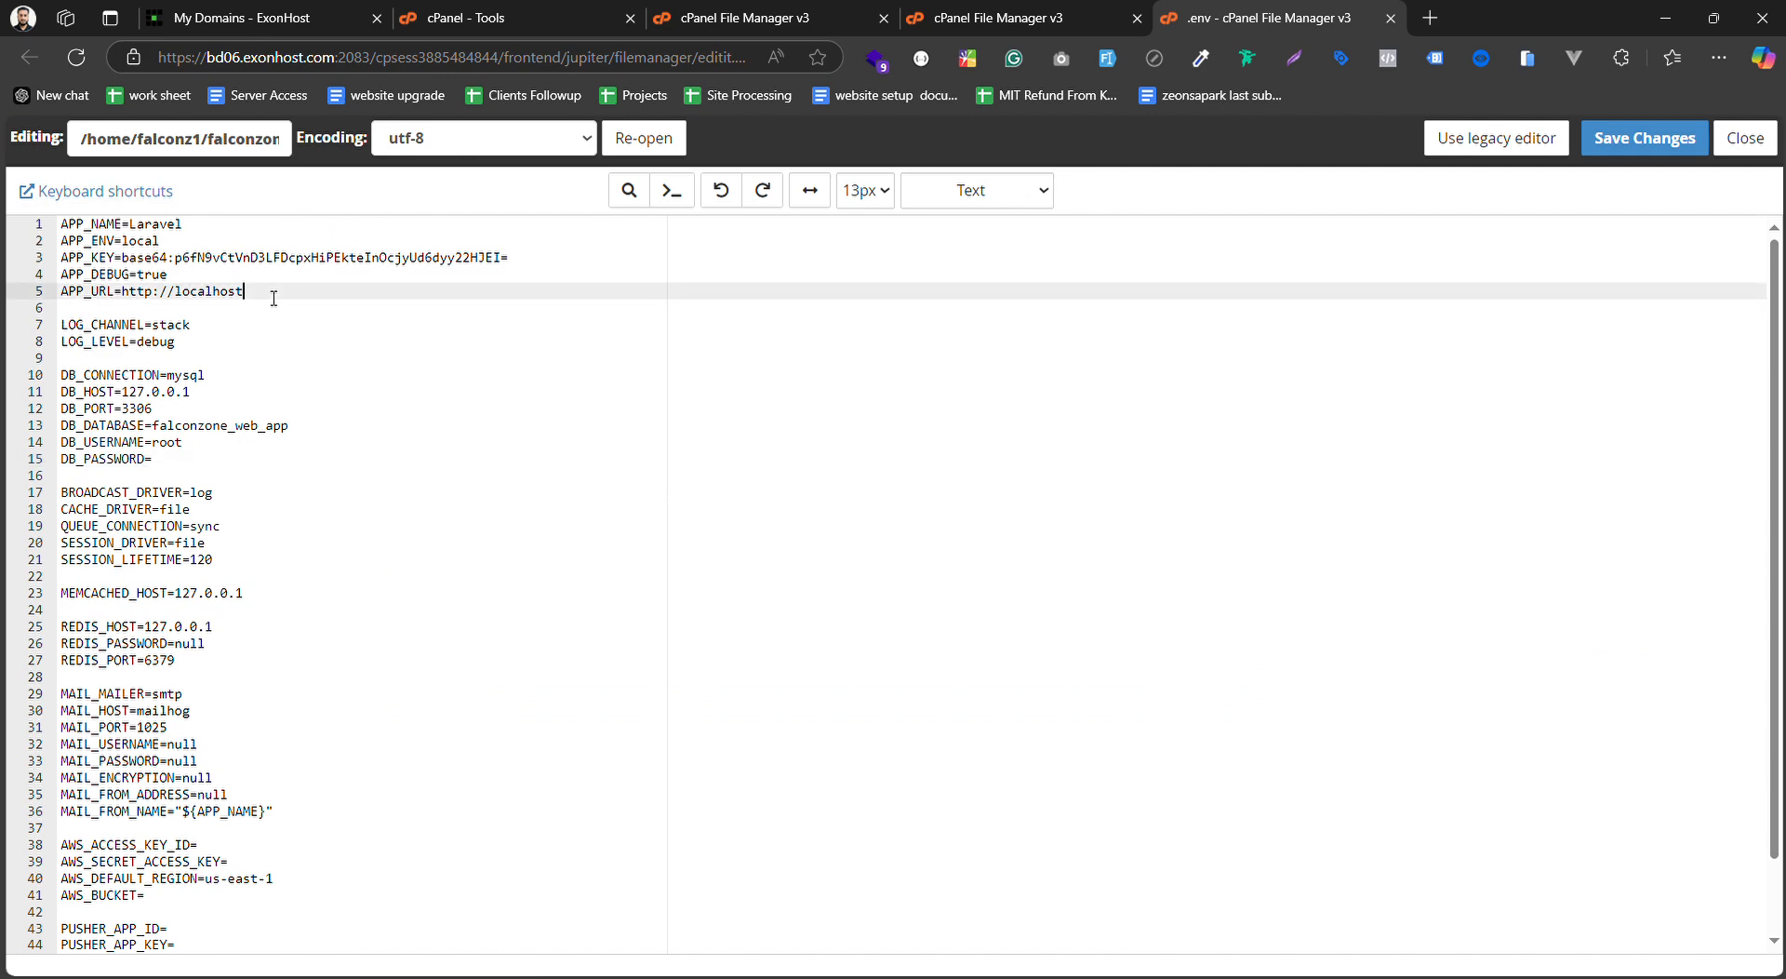
key(BackSpace)
key(BackSpace)
key(BackSpace)
key(BackSpace)
key(BackSpace)
key(BackSpace)
key(BackSpace)
key(BackSpace)
key(BackSpace)
text(s://falconzone.xyz)
key(alt+shift+Down)
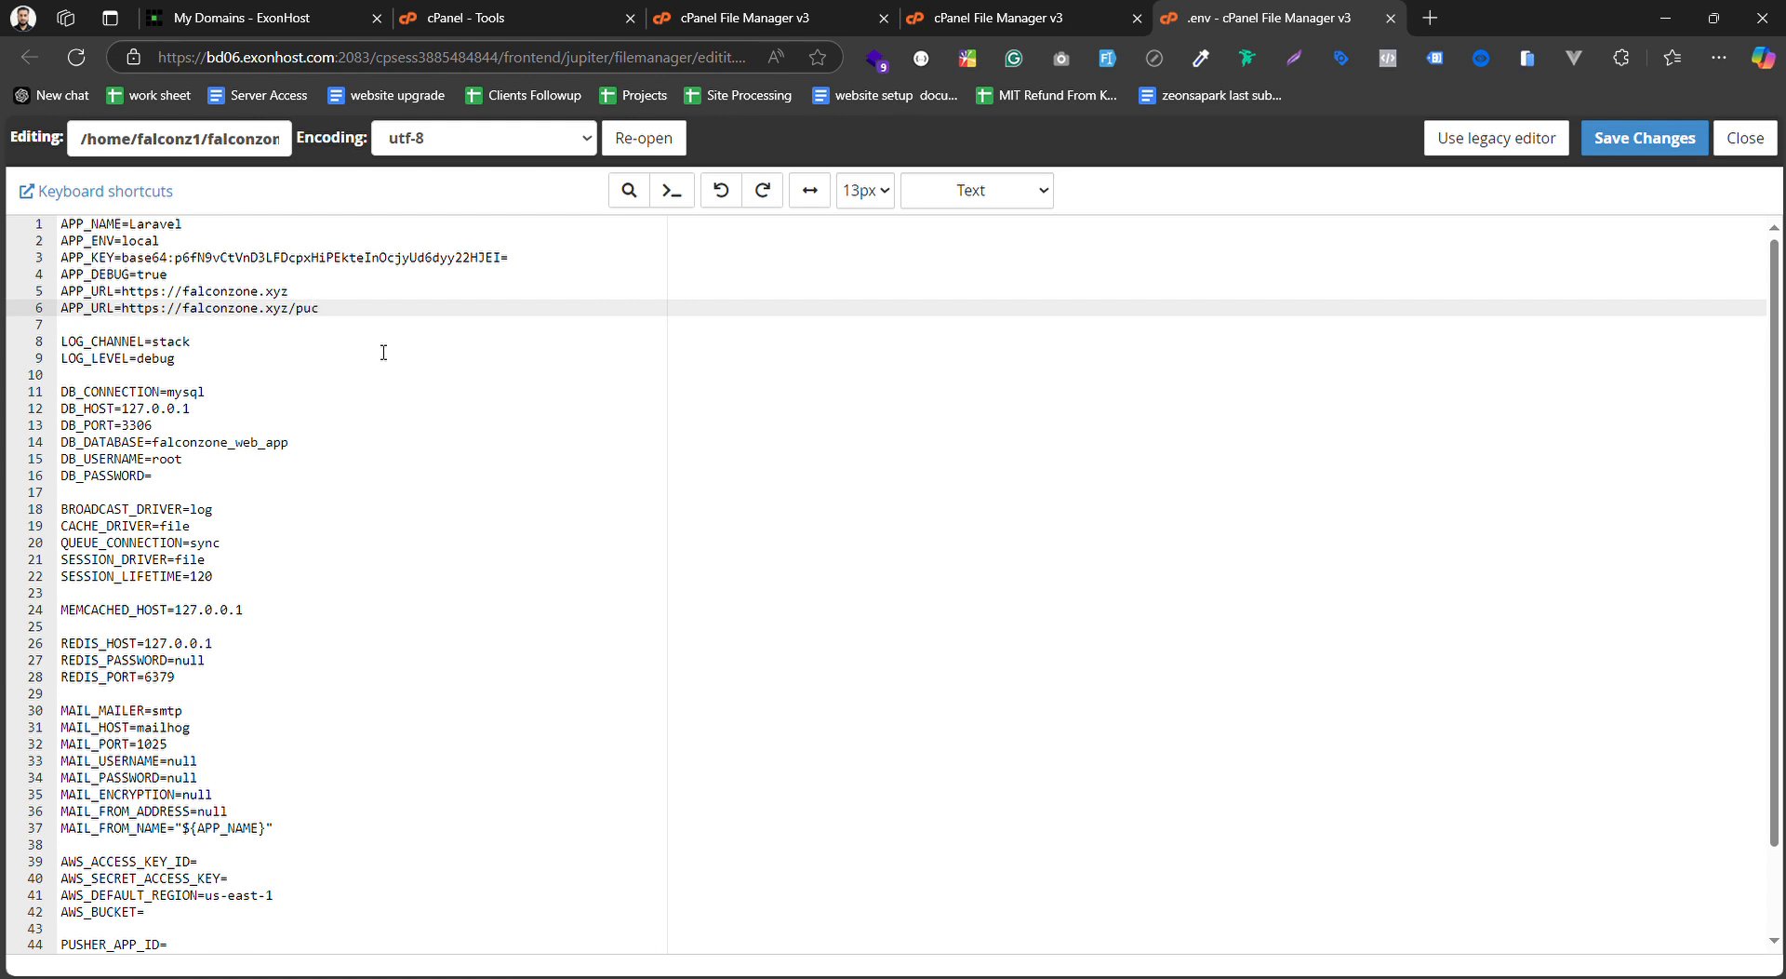
text(blic)
click(302, 294)
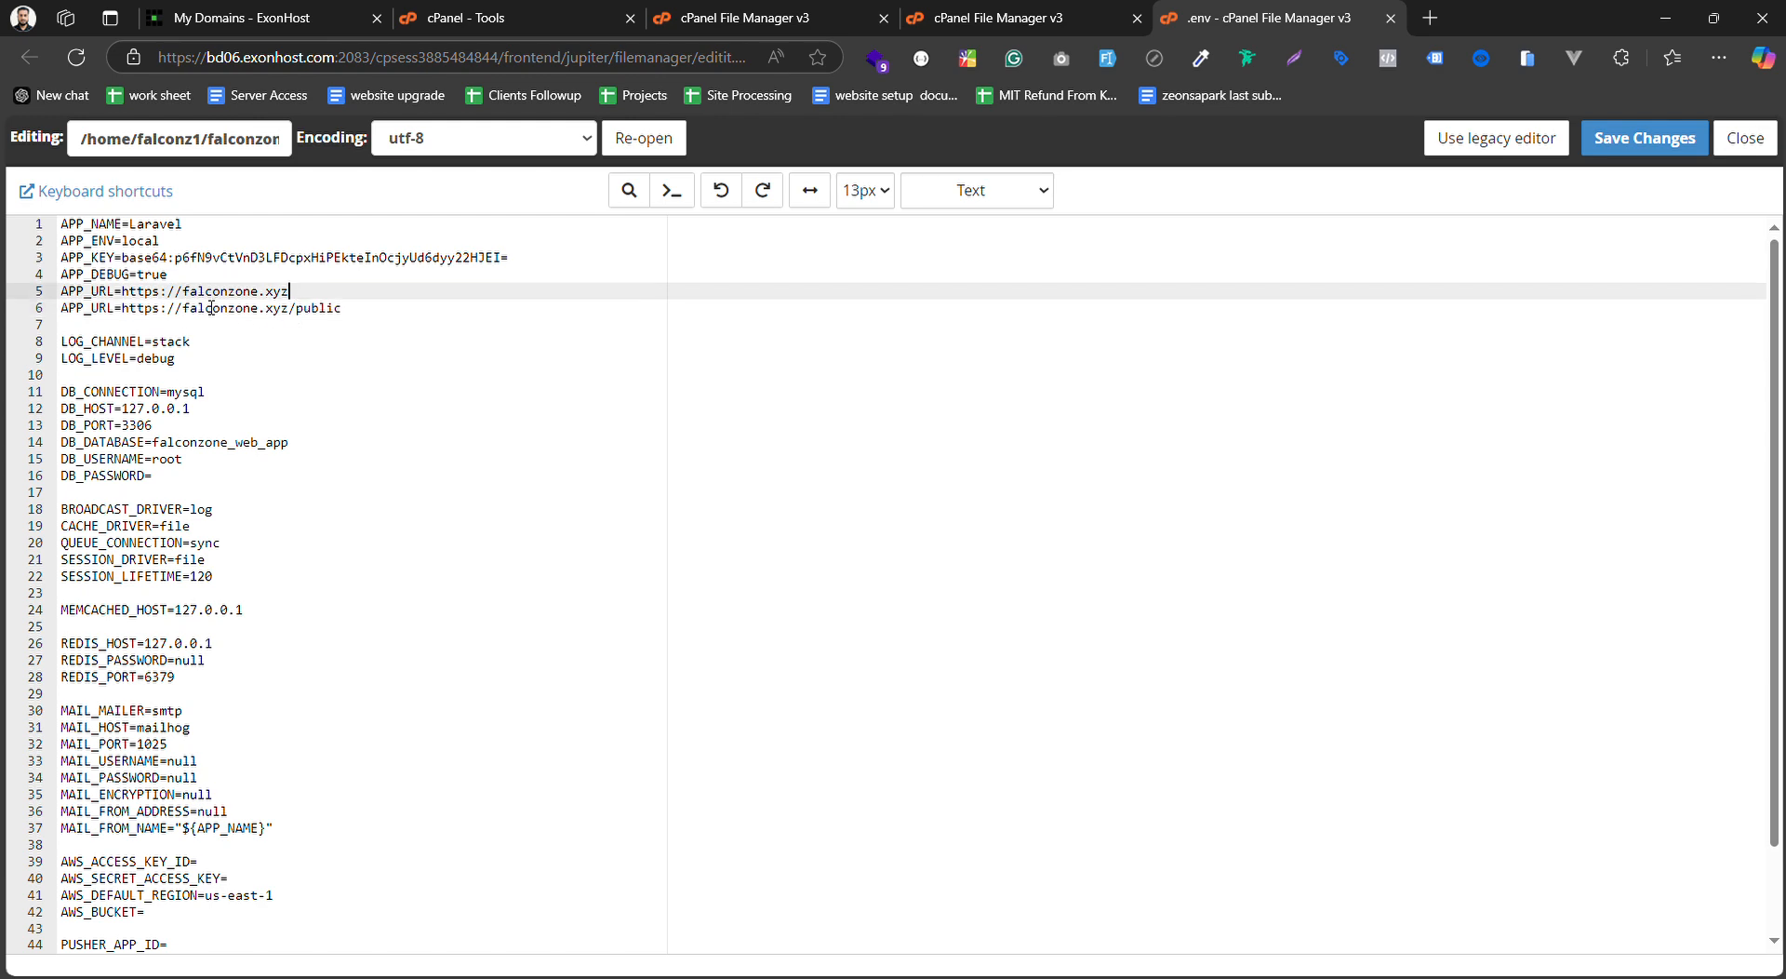
click(86, 309)
key(BackSpace)
key(BackSpace)
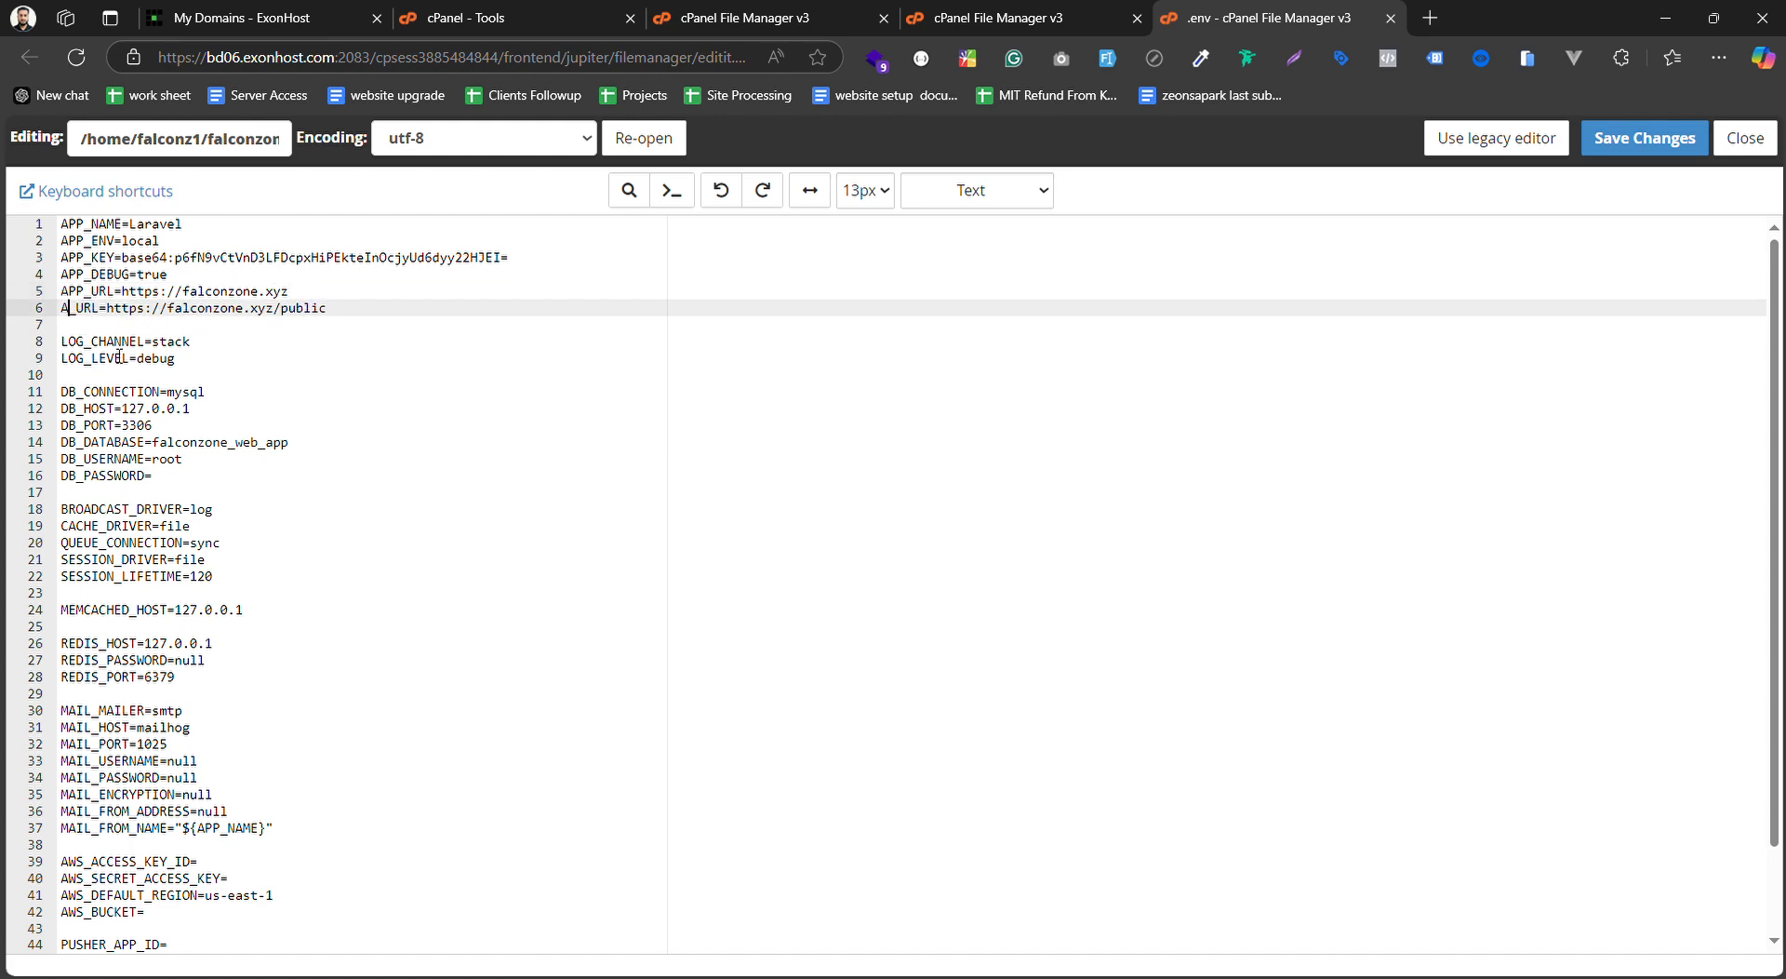
text(SS)
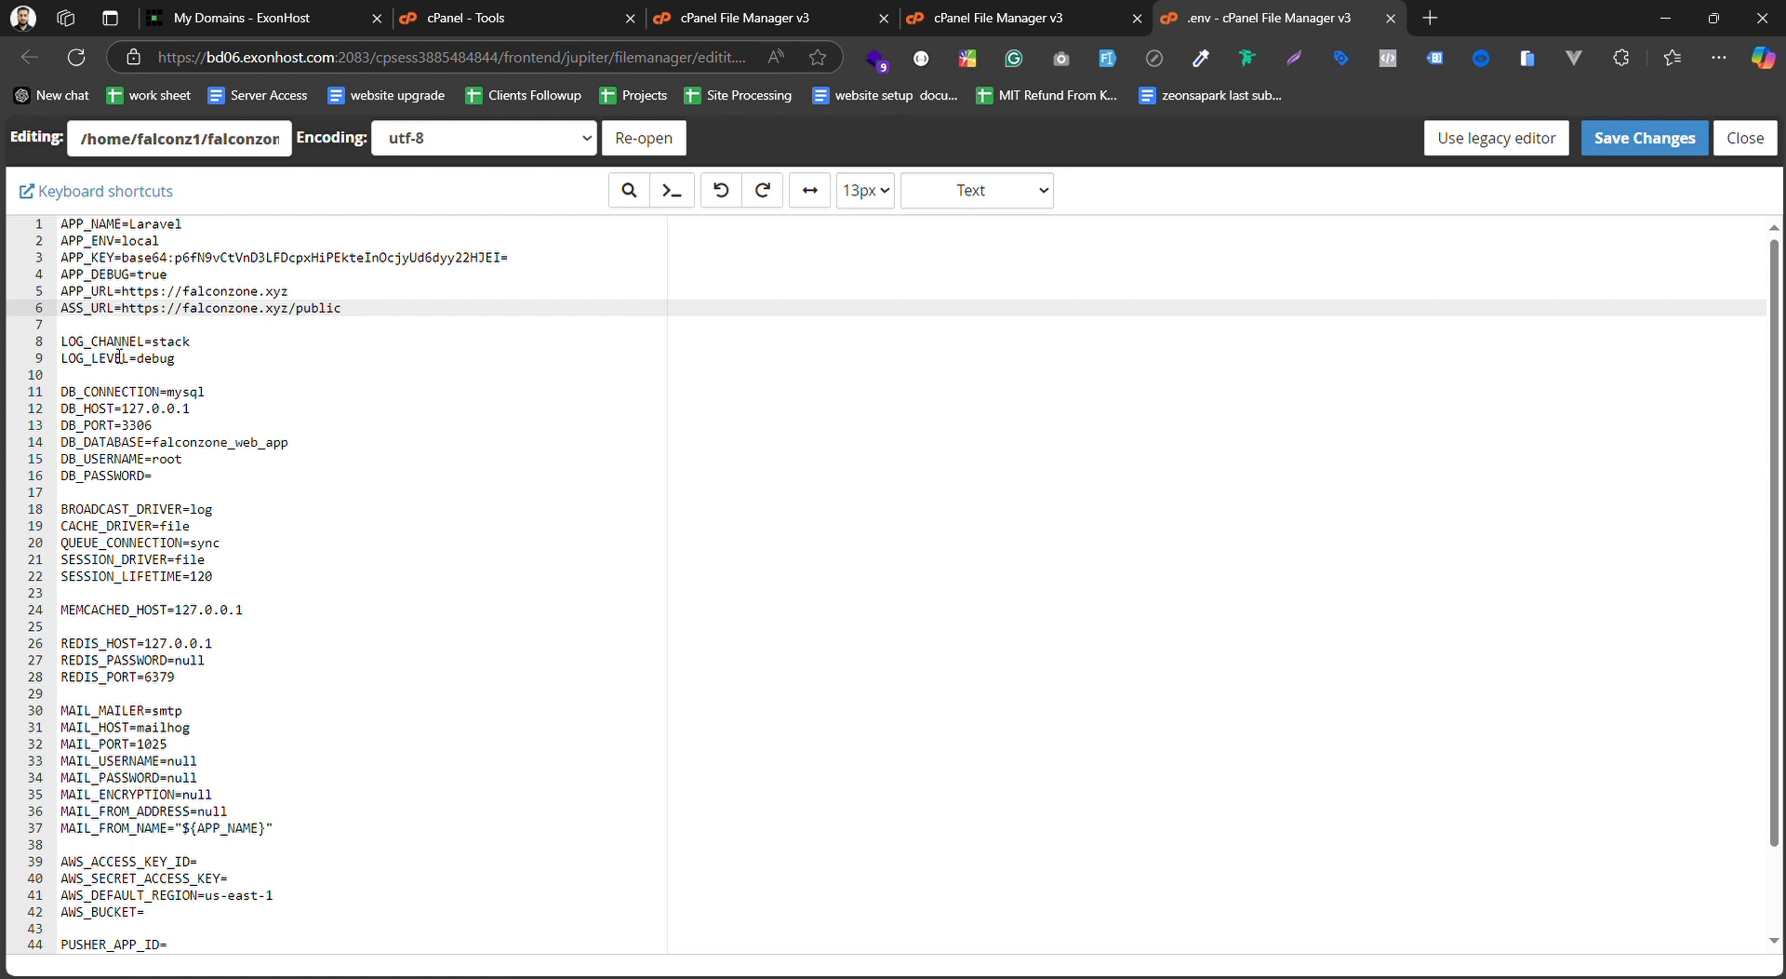
text(ET)
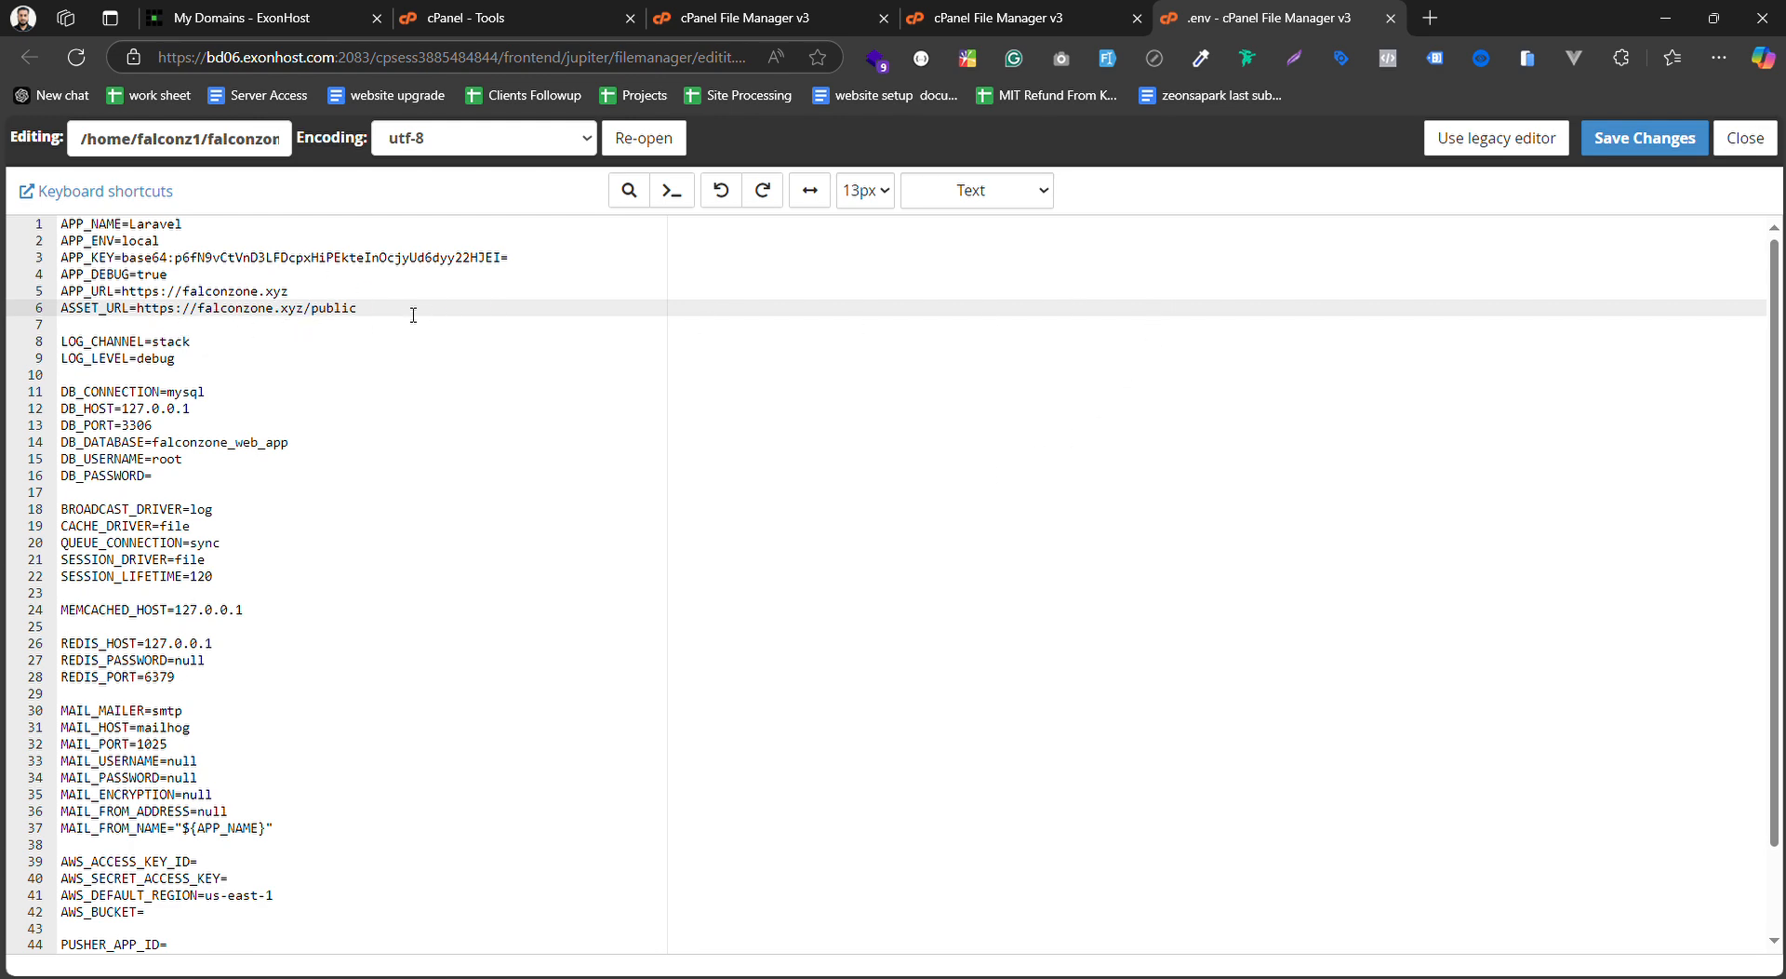
click(268, 292)
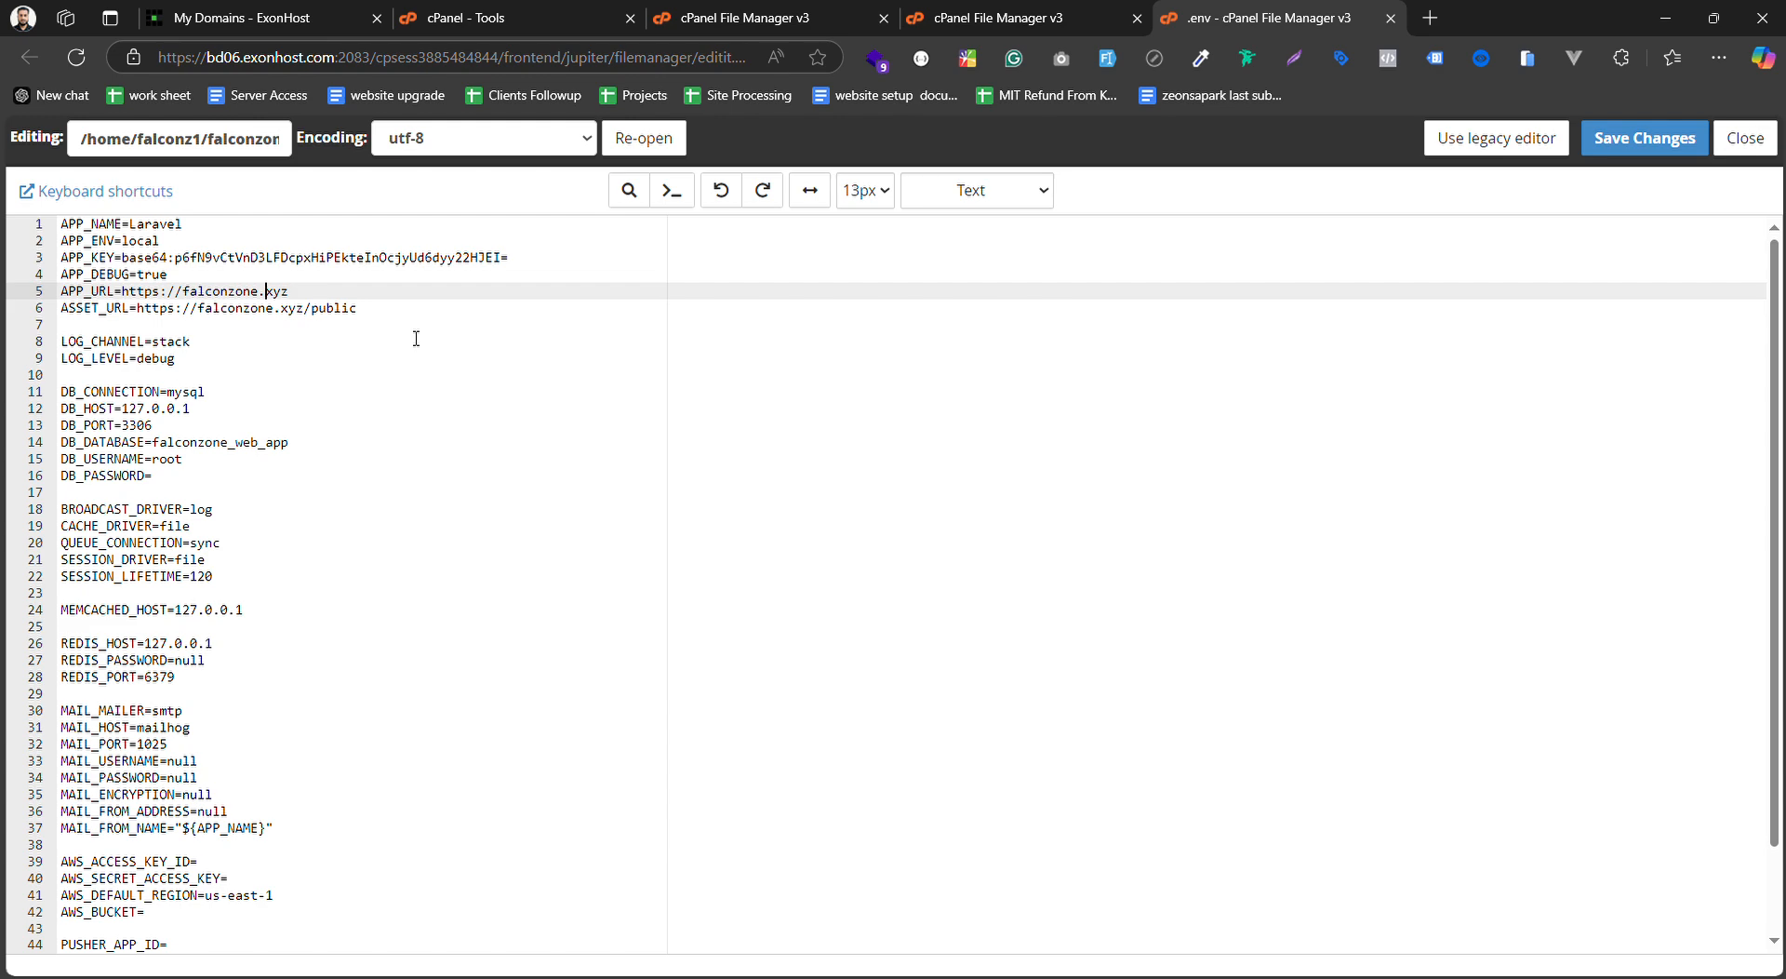
click(1639, 142)
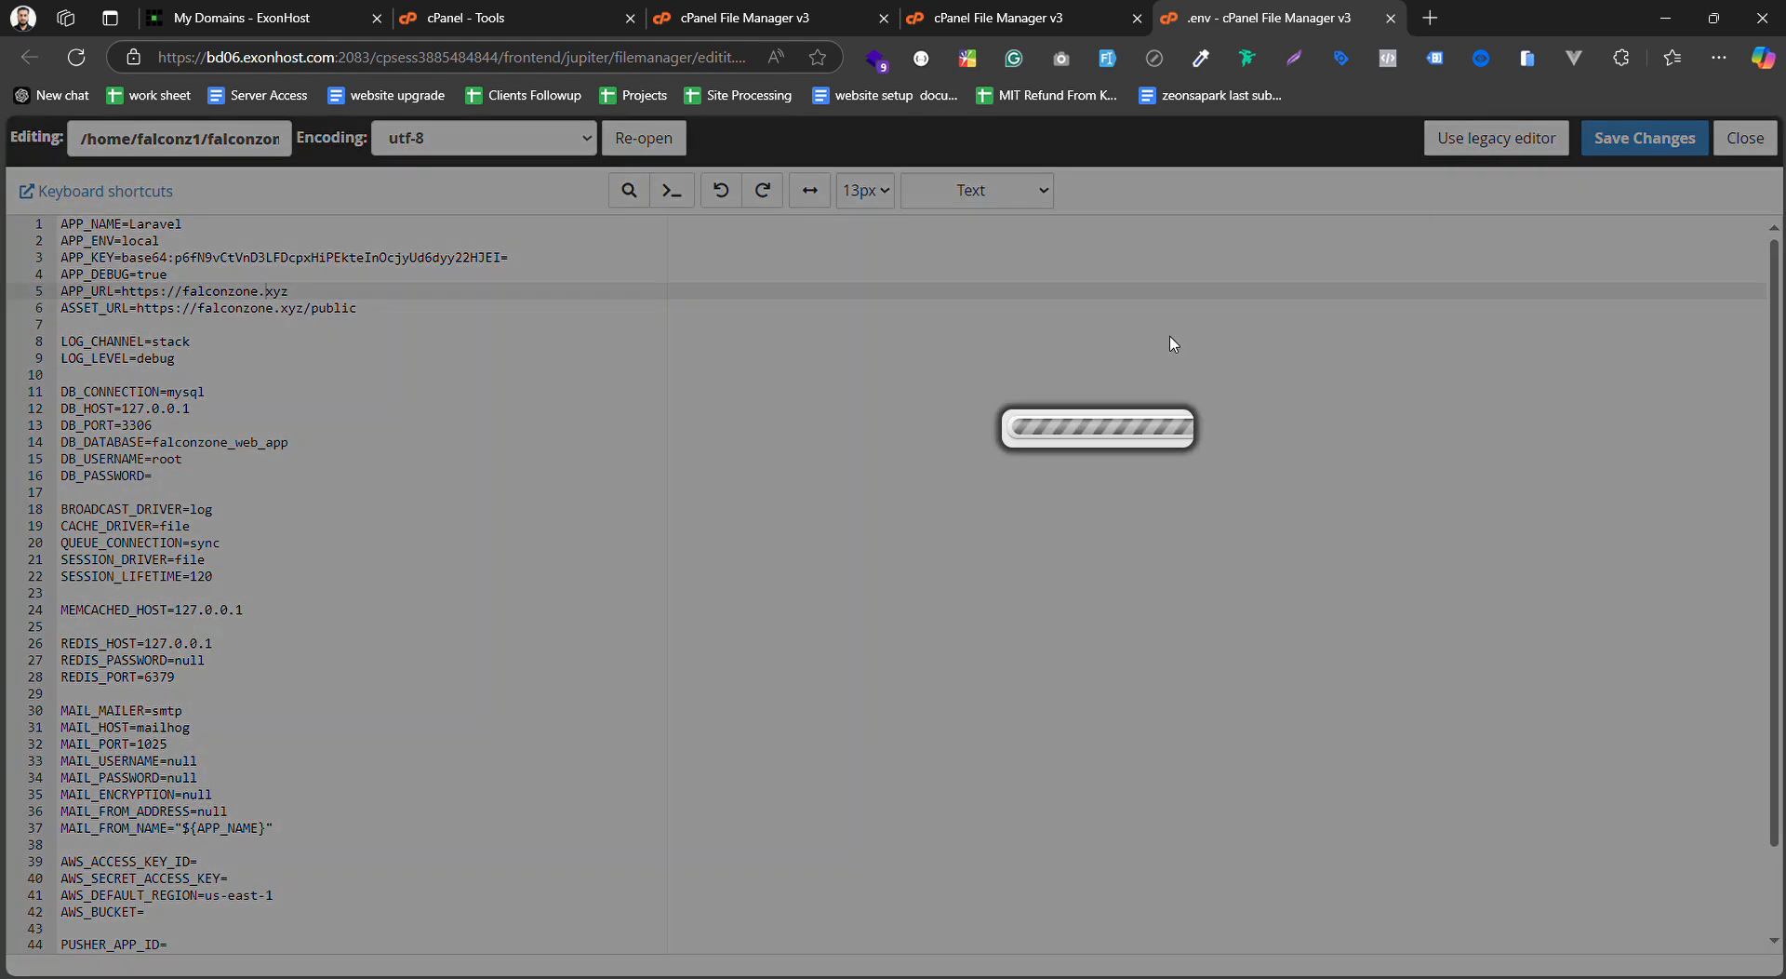
click(326, 331)
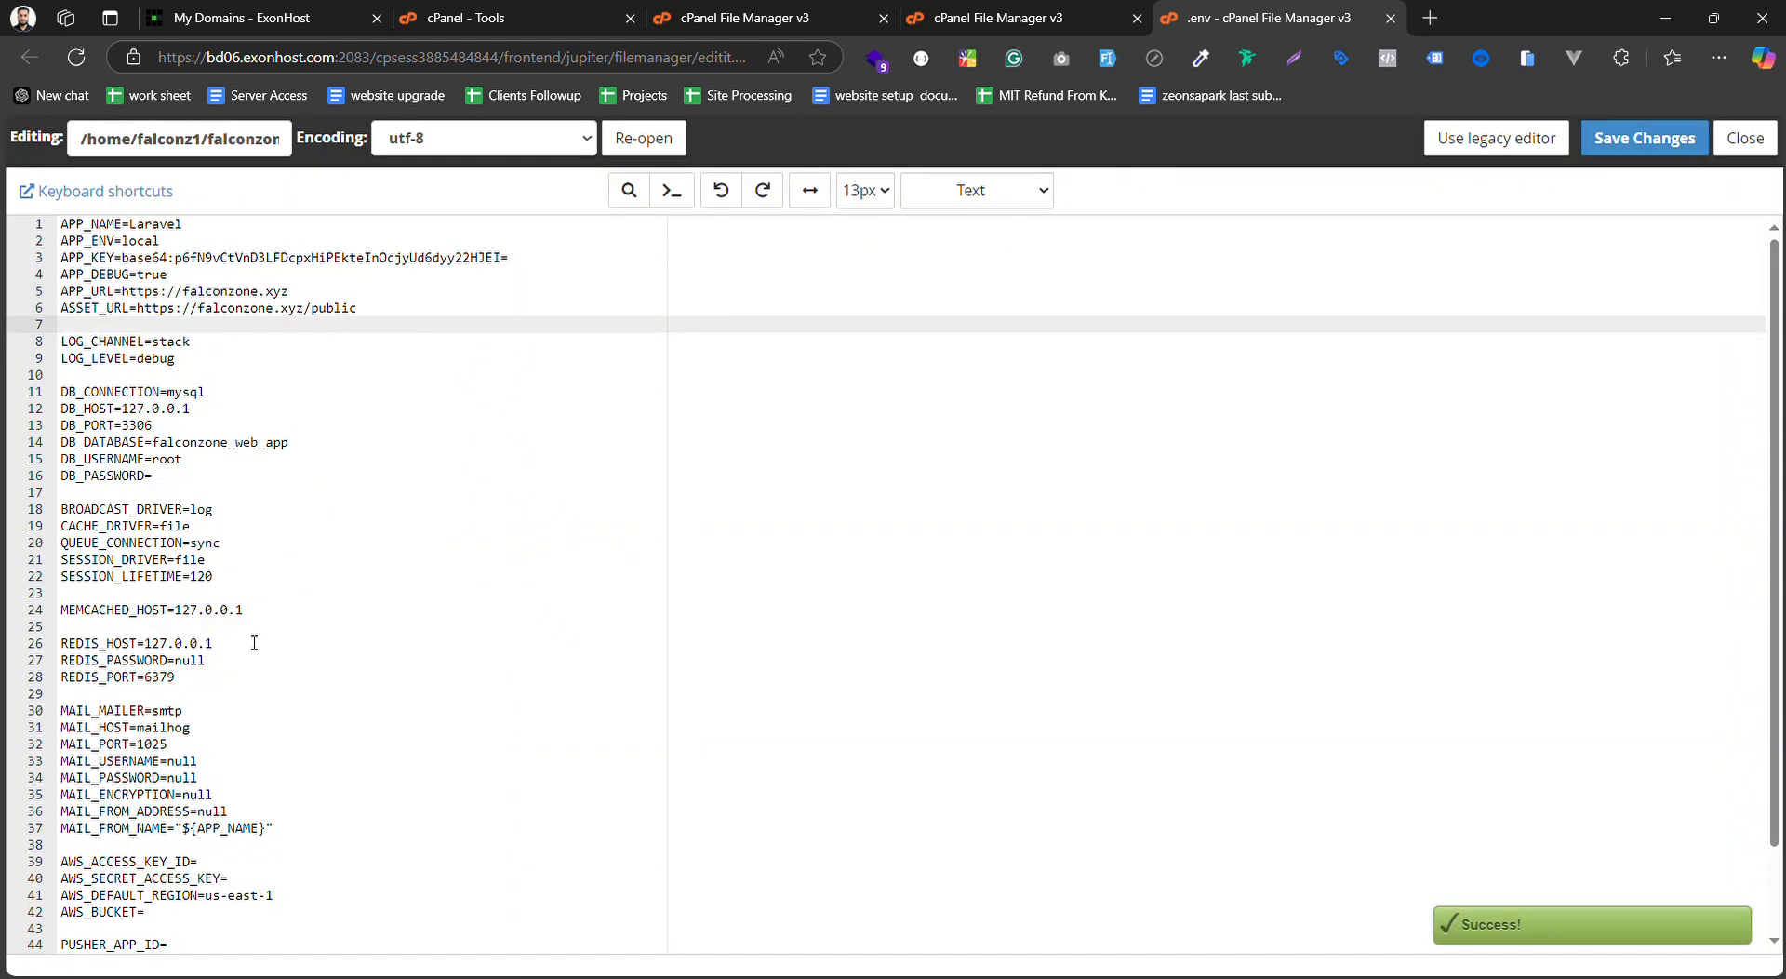
click(156, 443)
shift+click(188, 459)
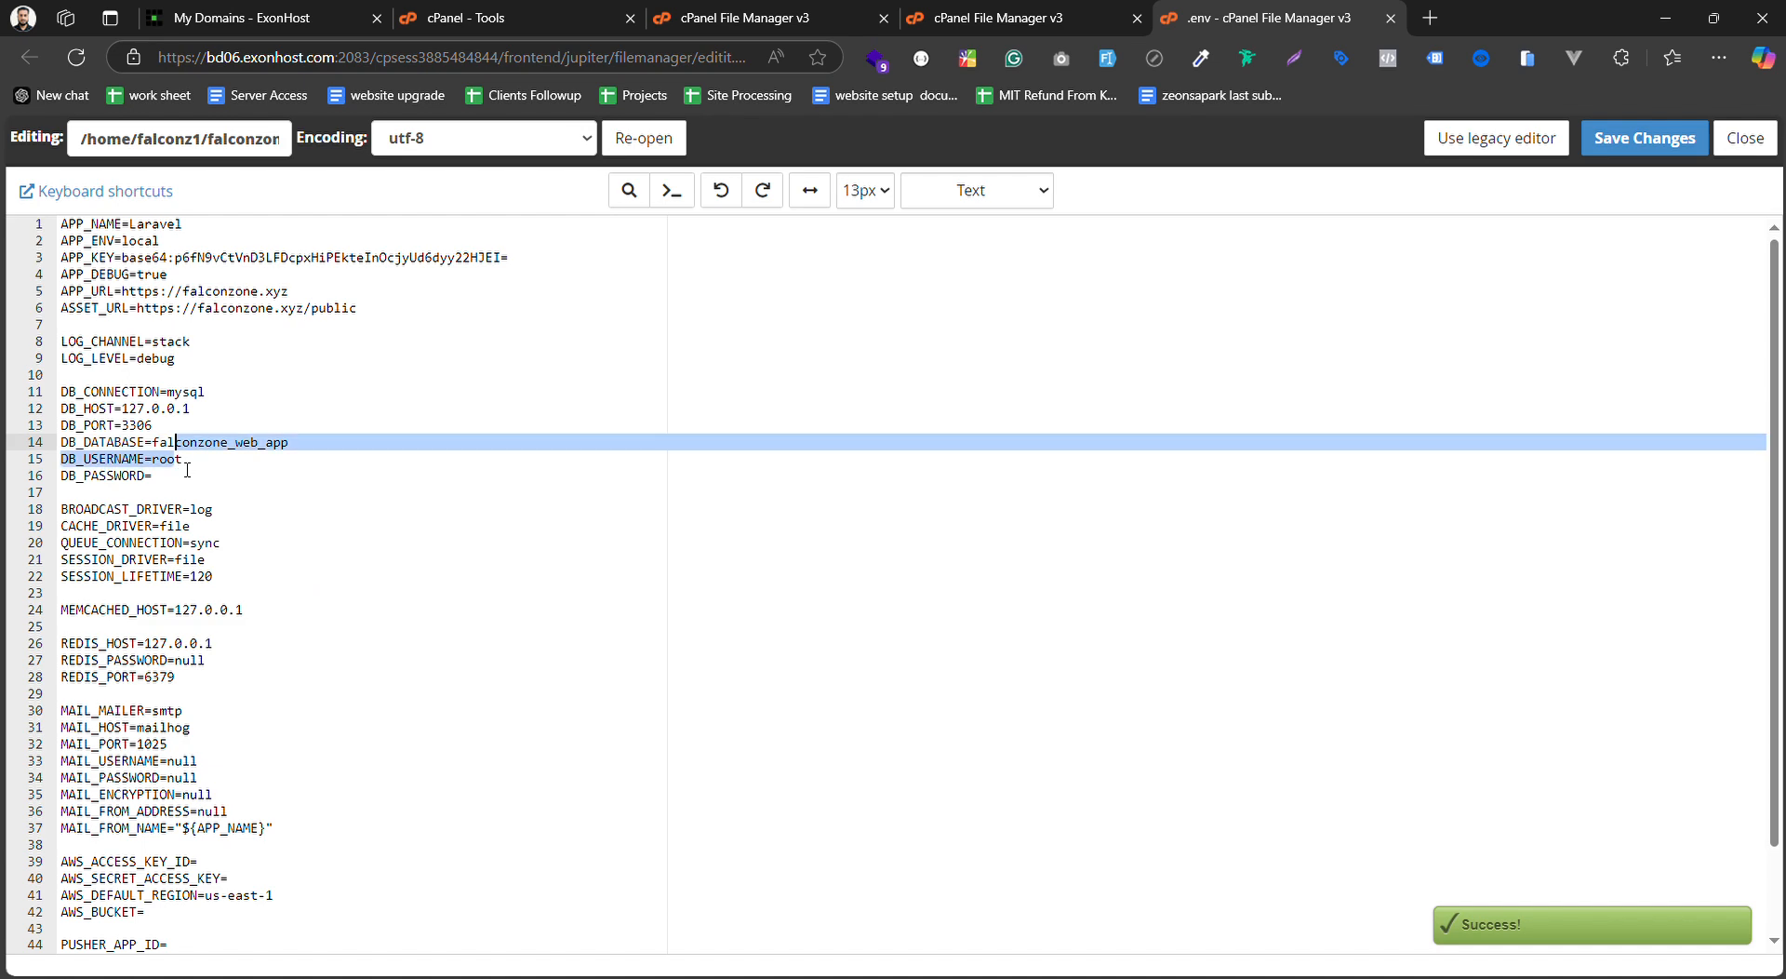
click(178, 461)
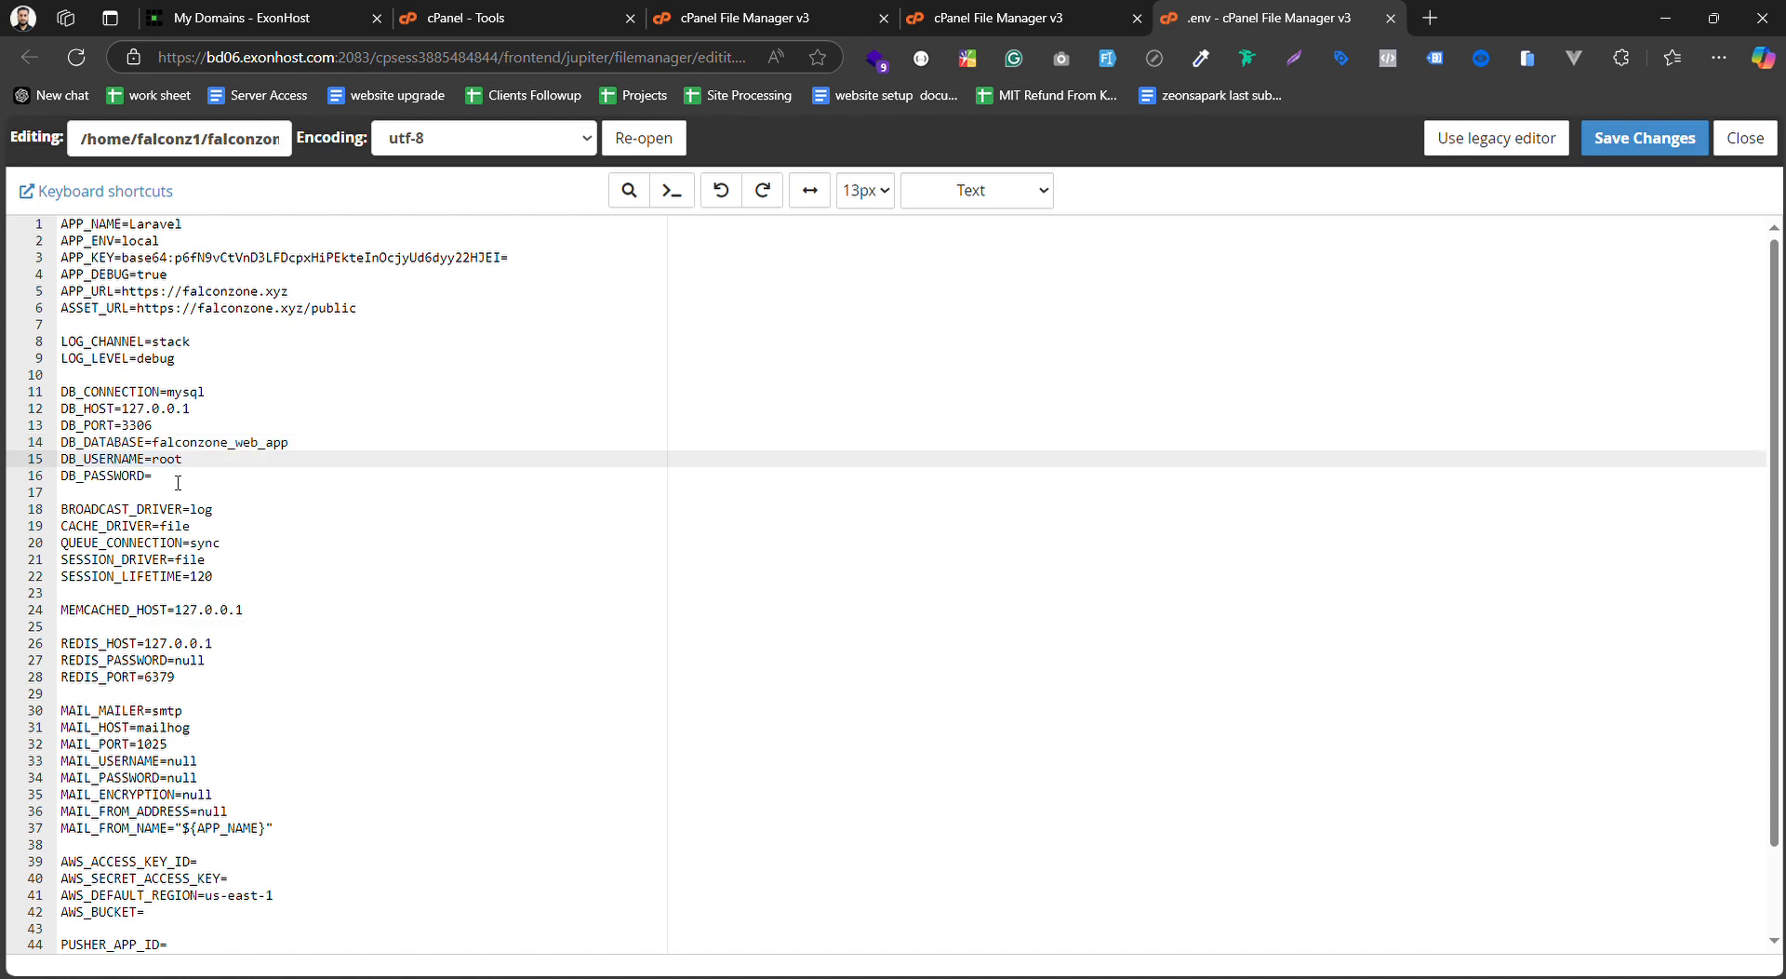
Return to the cPanel tools page and open Manage My Databases
click(770, 11)
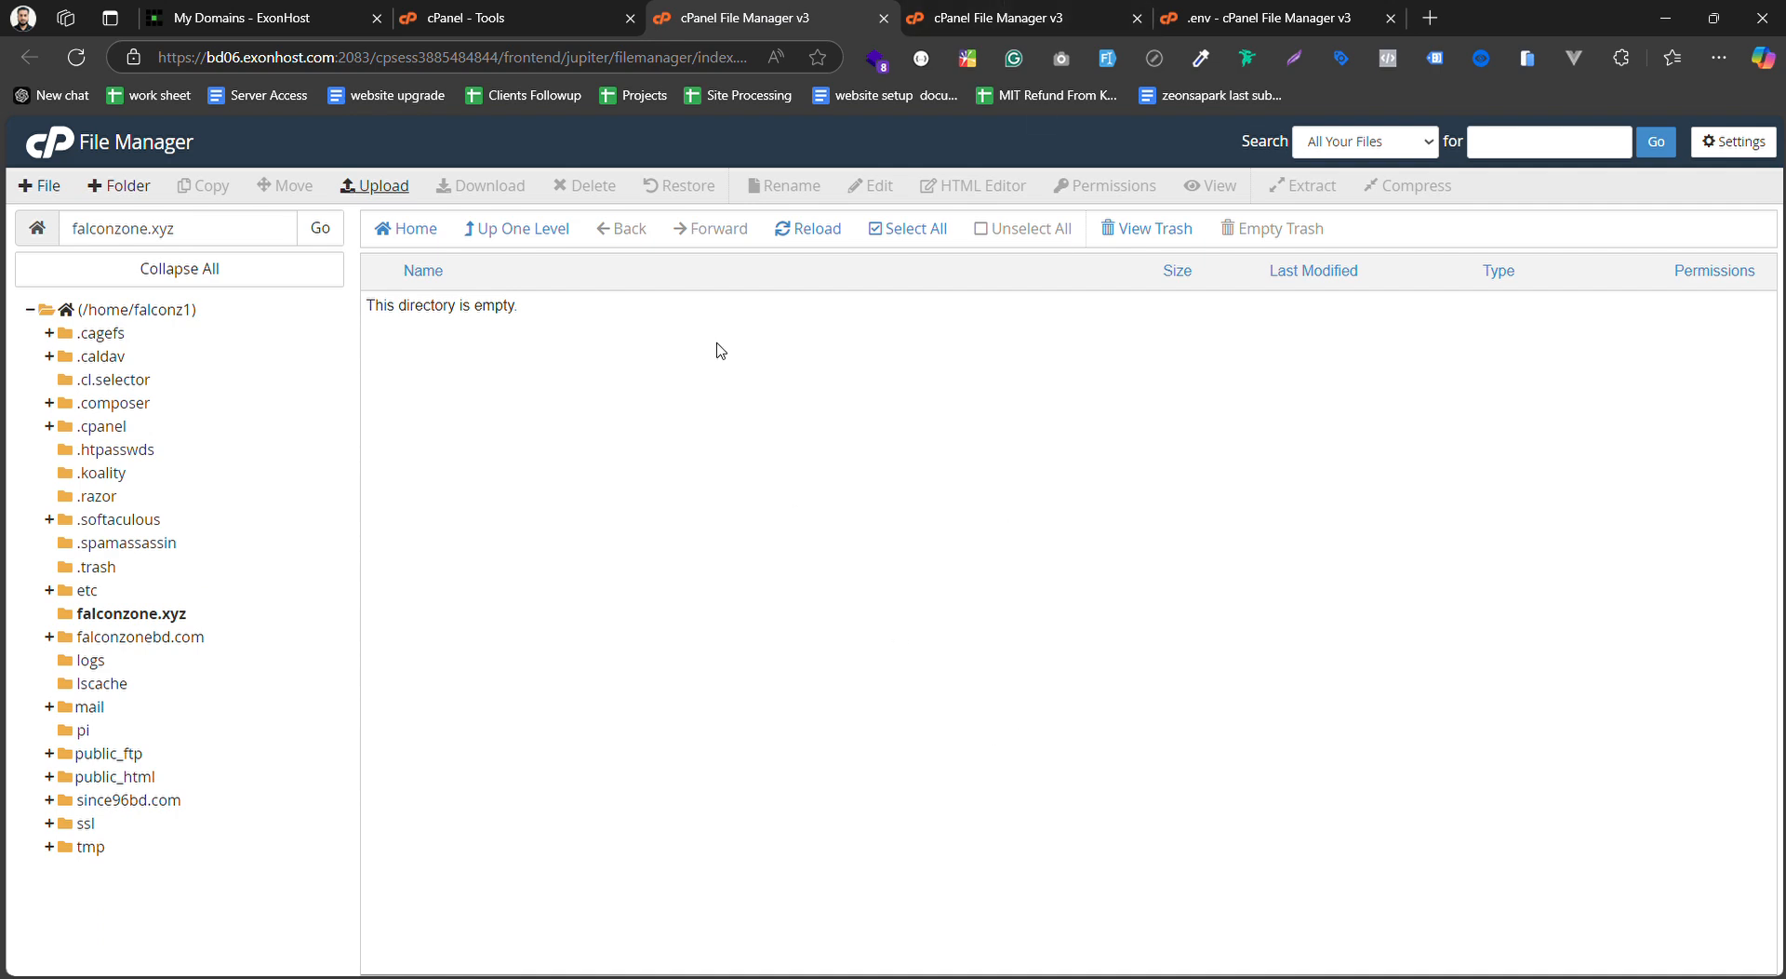
click(517, 11)
scroll(741, 672, down, 1)
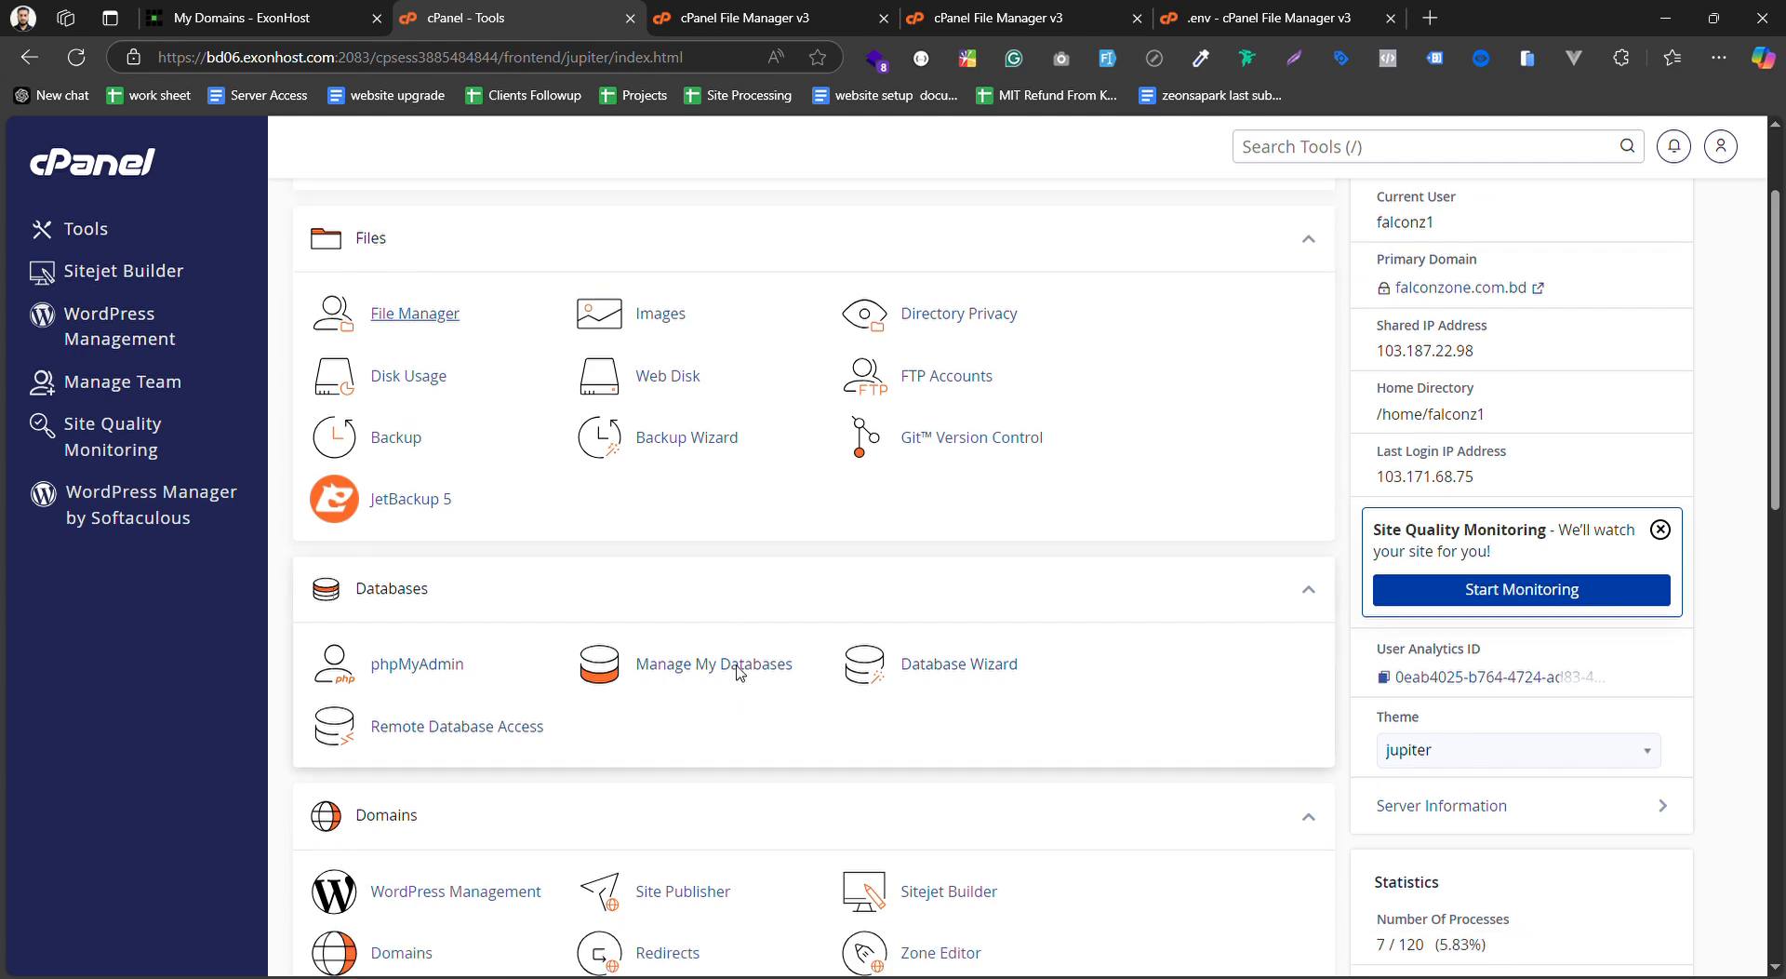
scroll(741, 671, down, 3)
scroll(121, 195, up, 1)
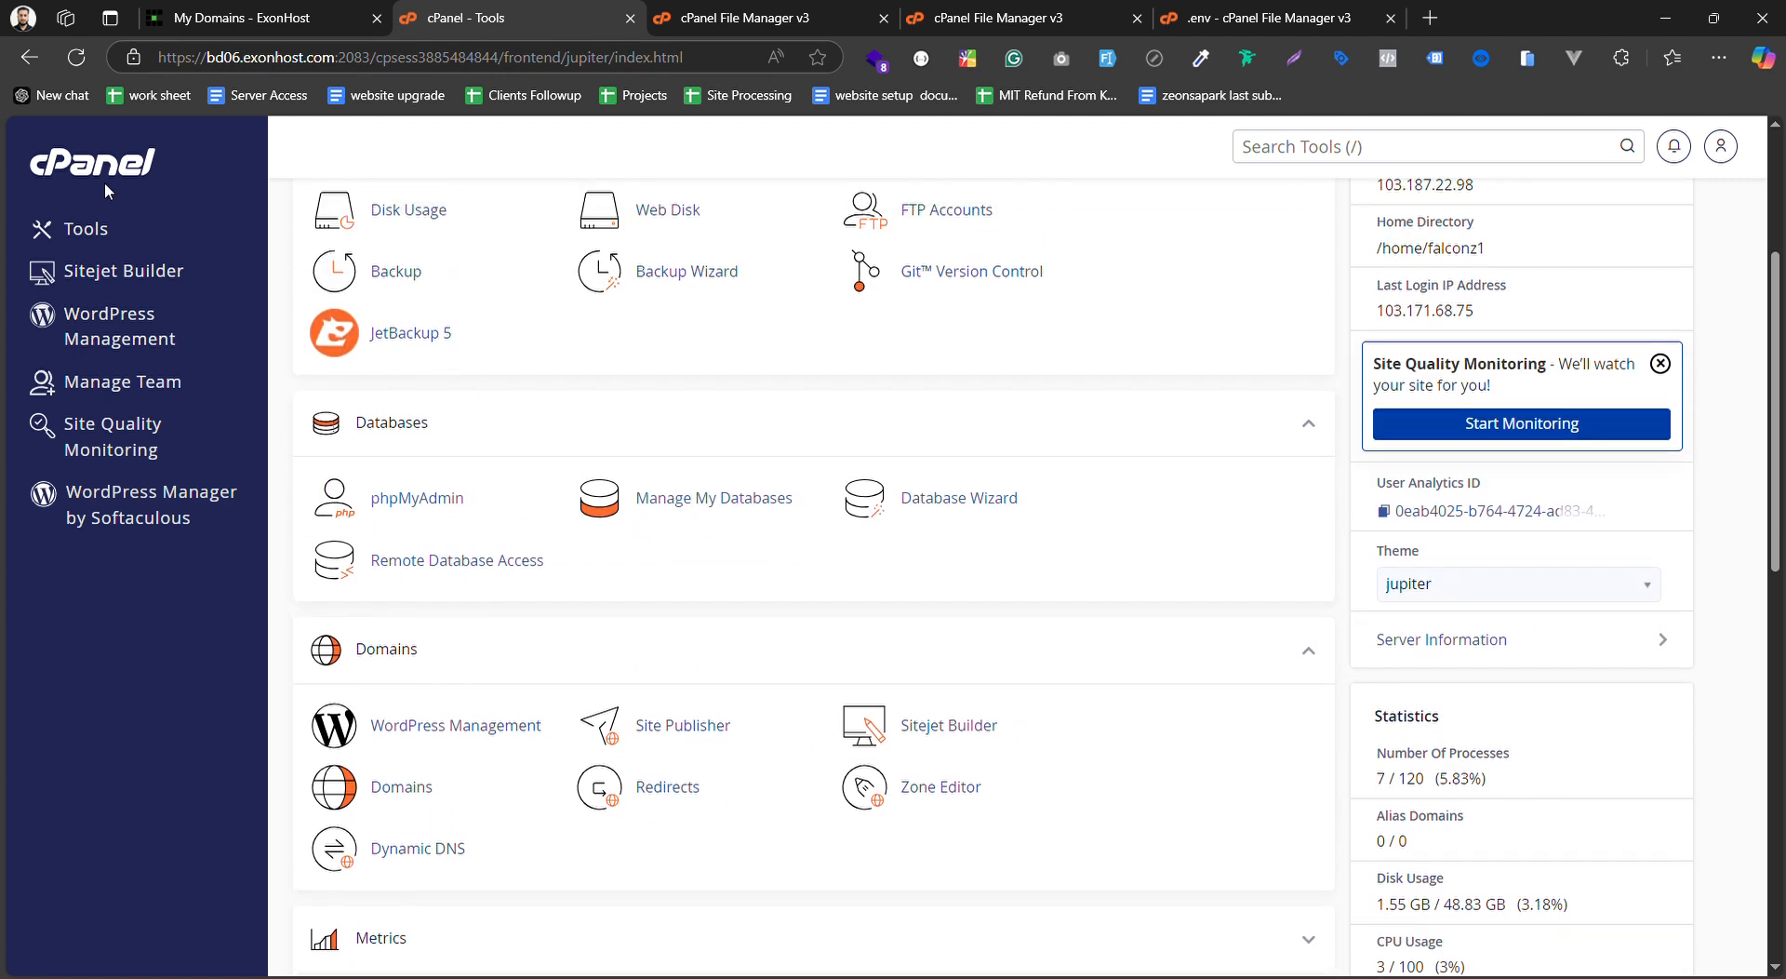
click(751, 506)
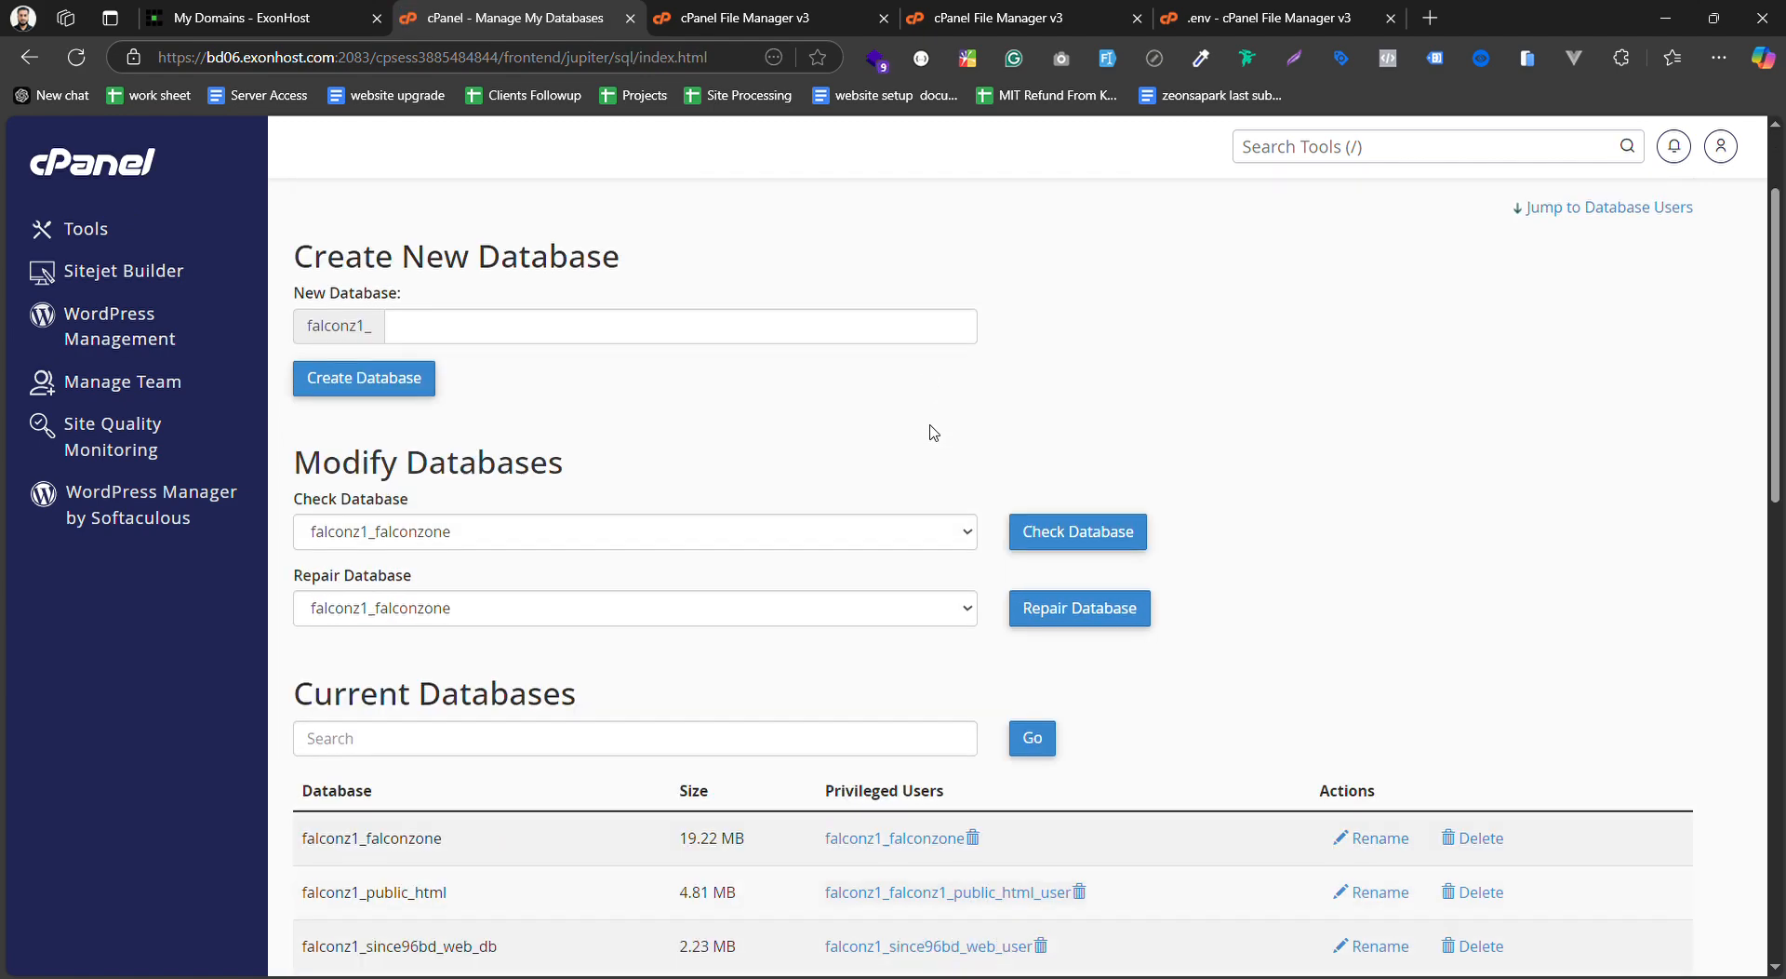
Create a new database named falconzone_xyz under the falconz1_ prefix and return to the database management page
scroll(933, 432, down, 9)
scroll(1029, 503, up, 6)
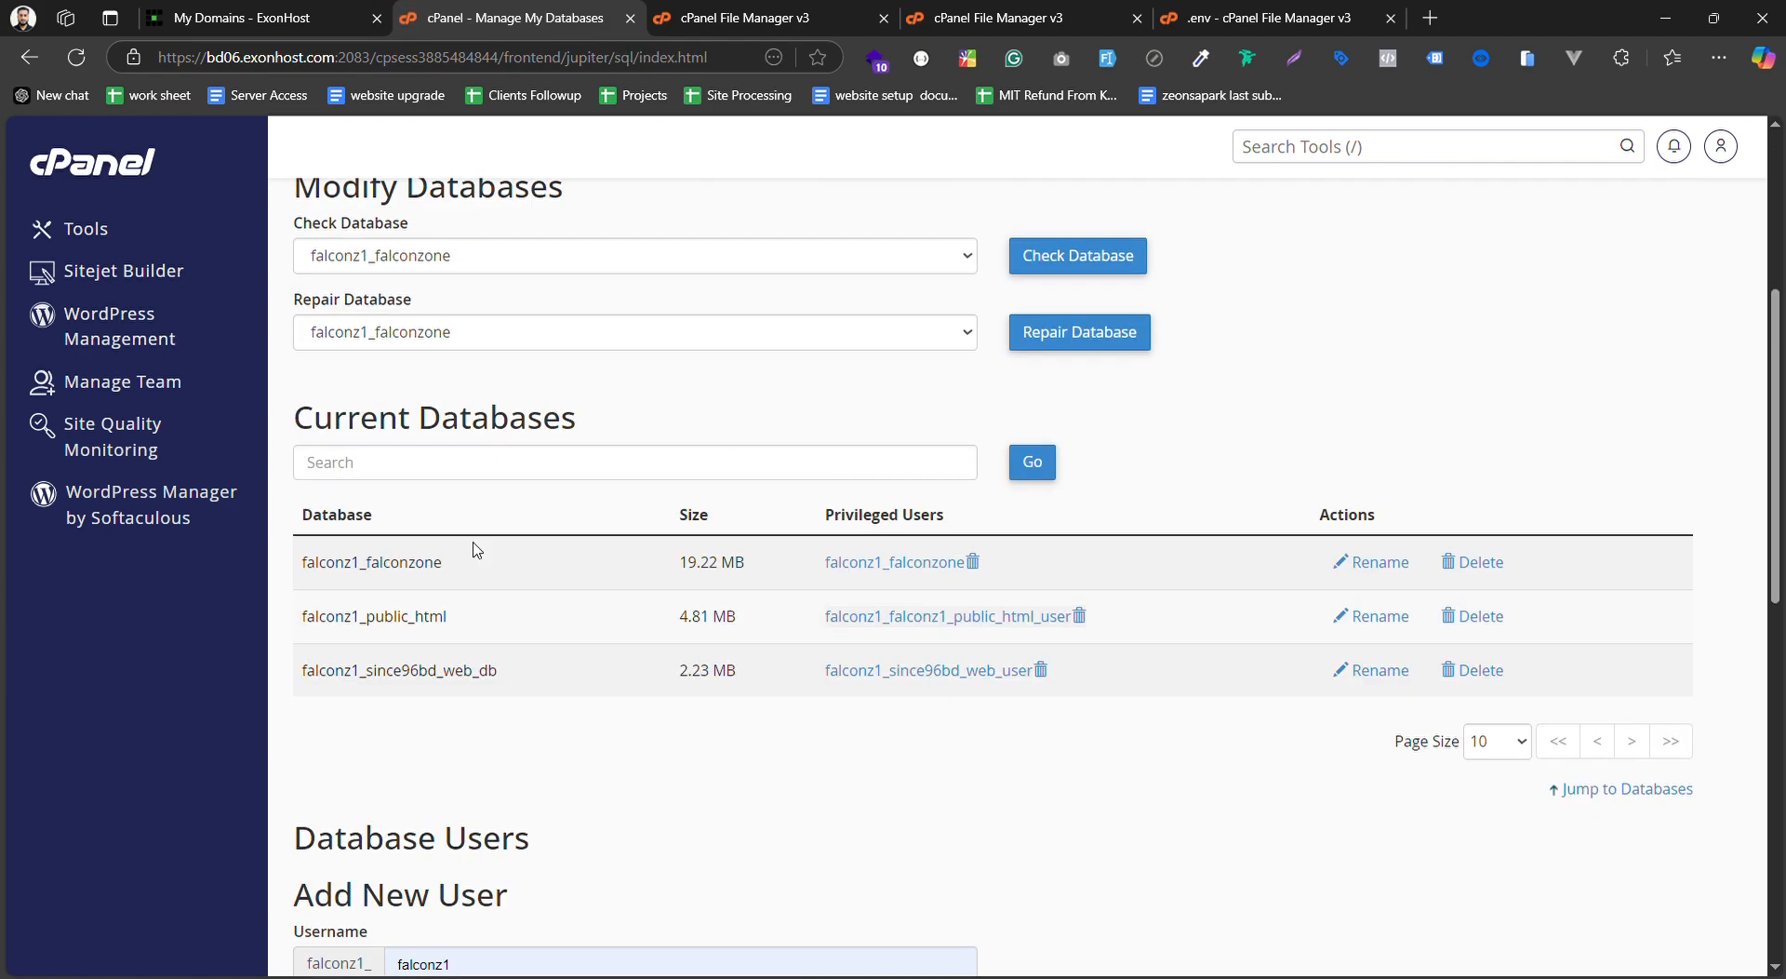
scroll(590, 797, down, 12)
scroll(702, 590, up, 13)
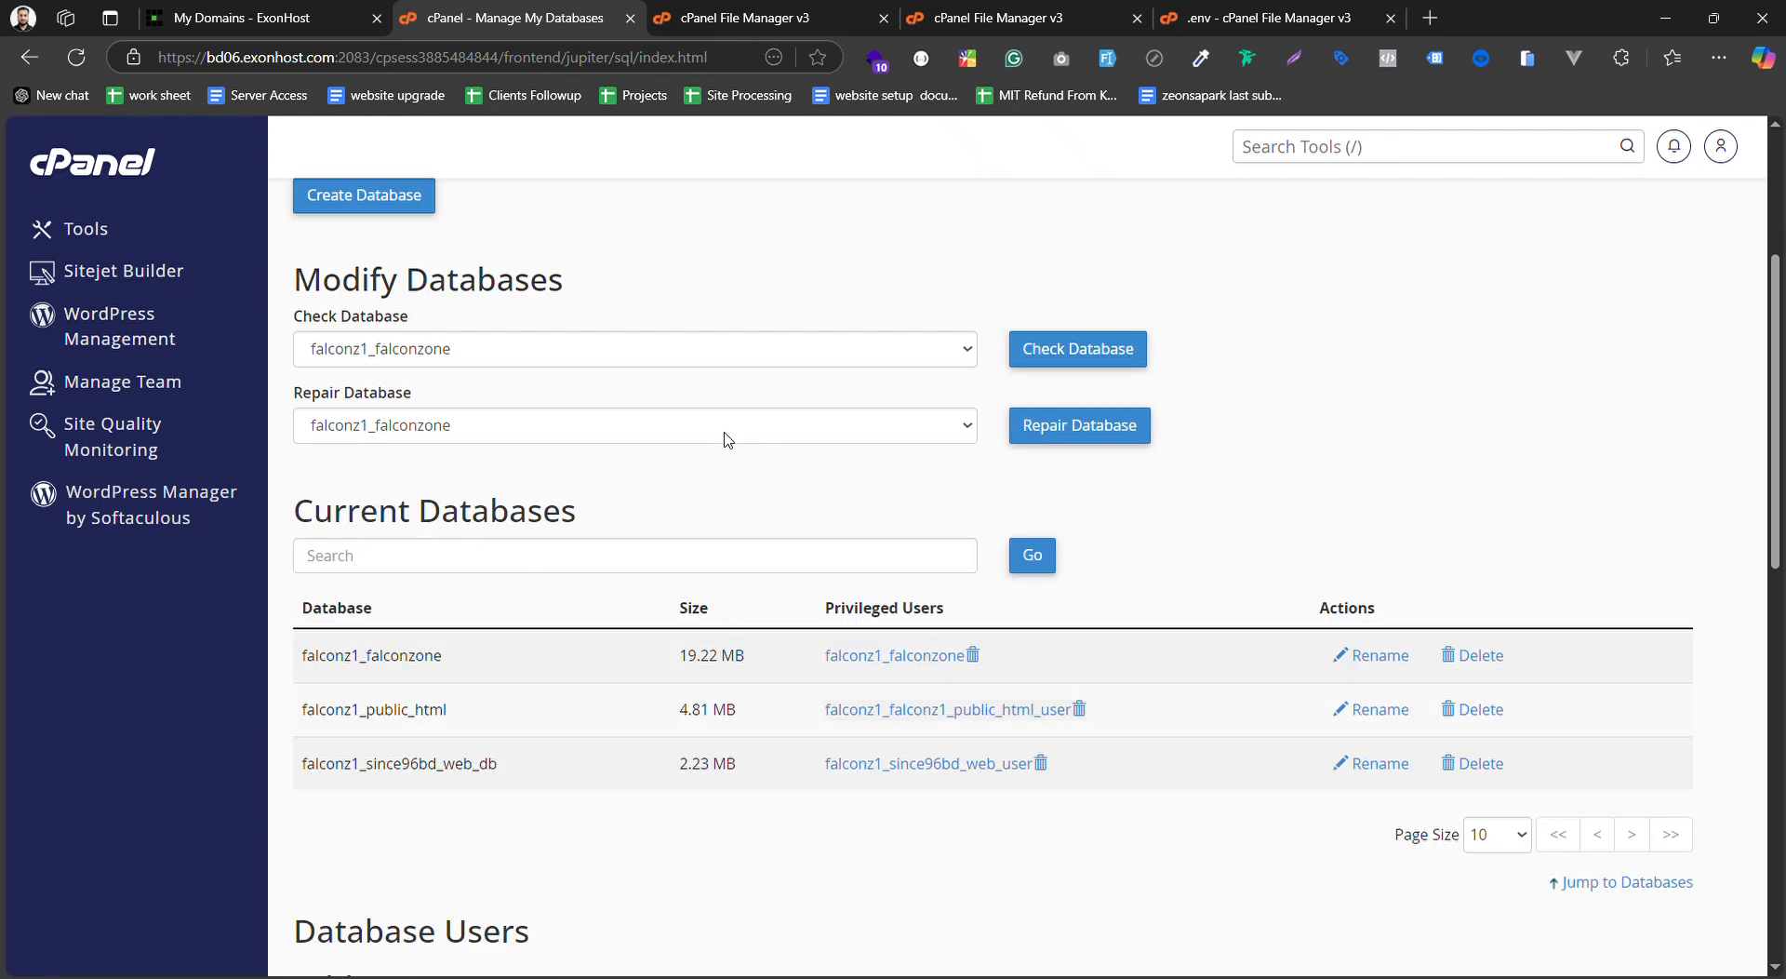
scroll(563, 365, up, 4)
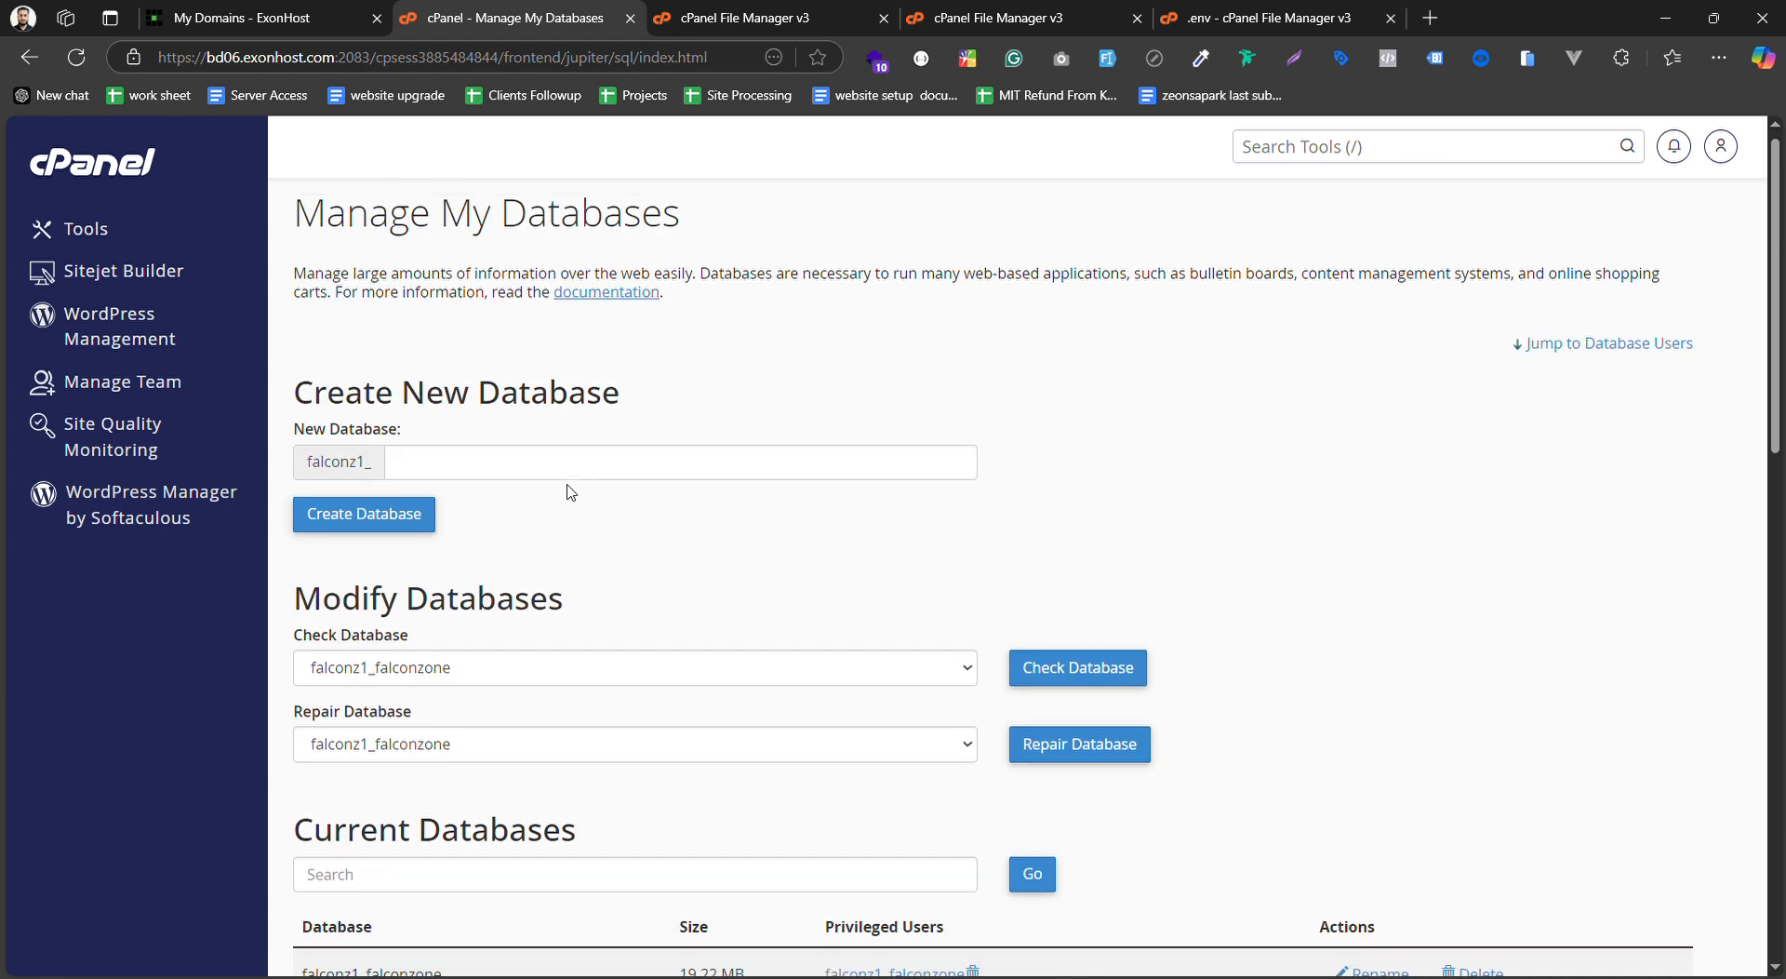
click(426, 466)
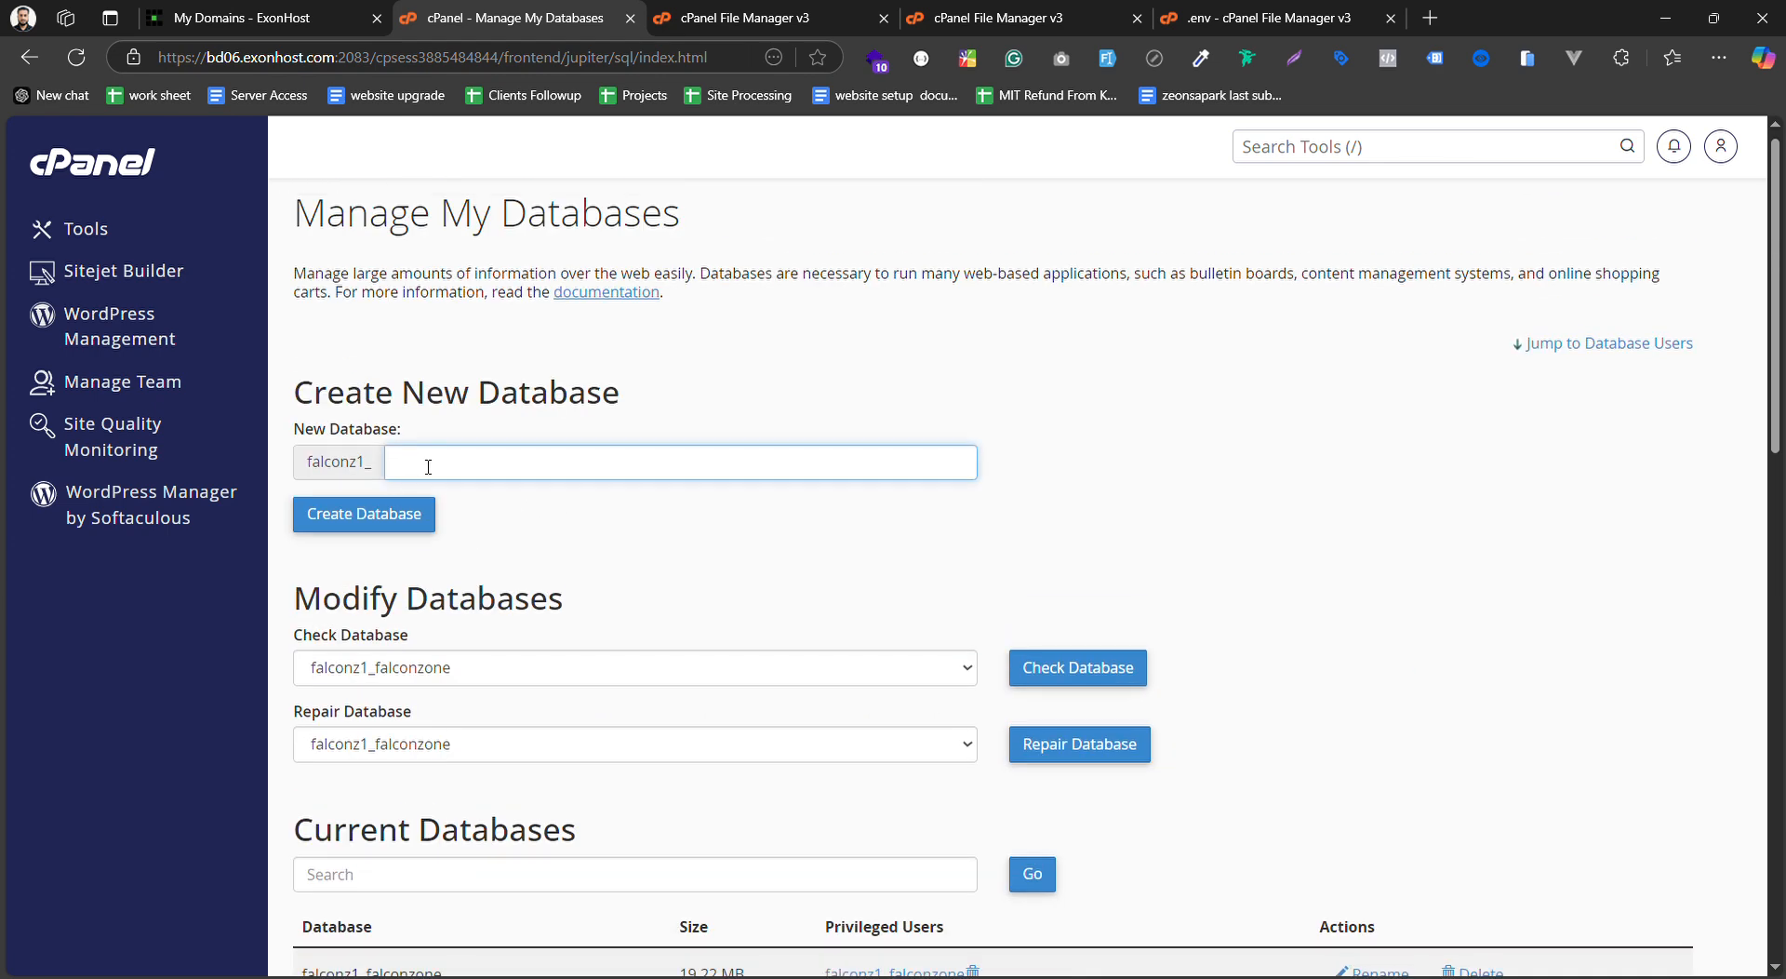
text(falconzone_xyz)
click(391, 517)
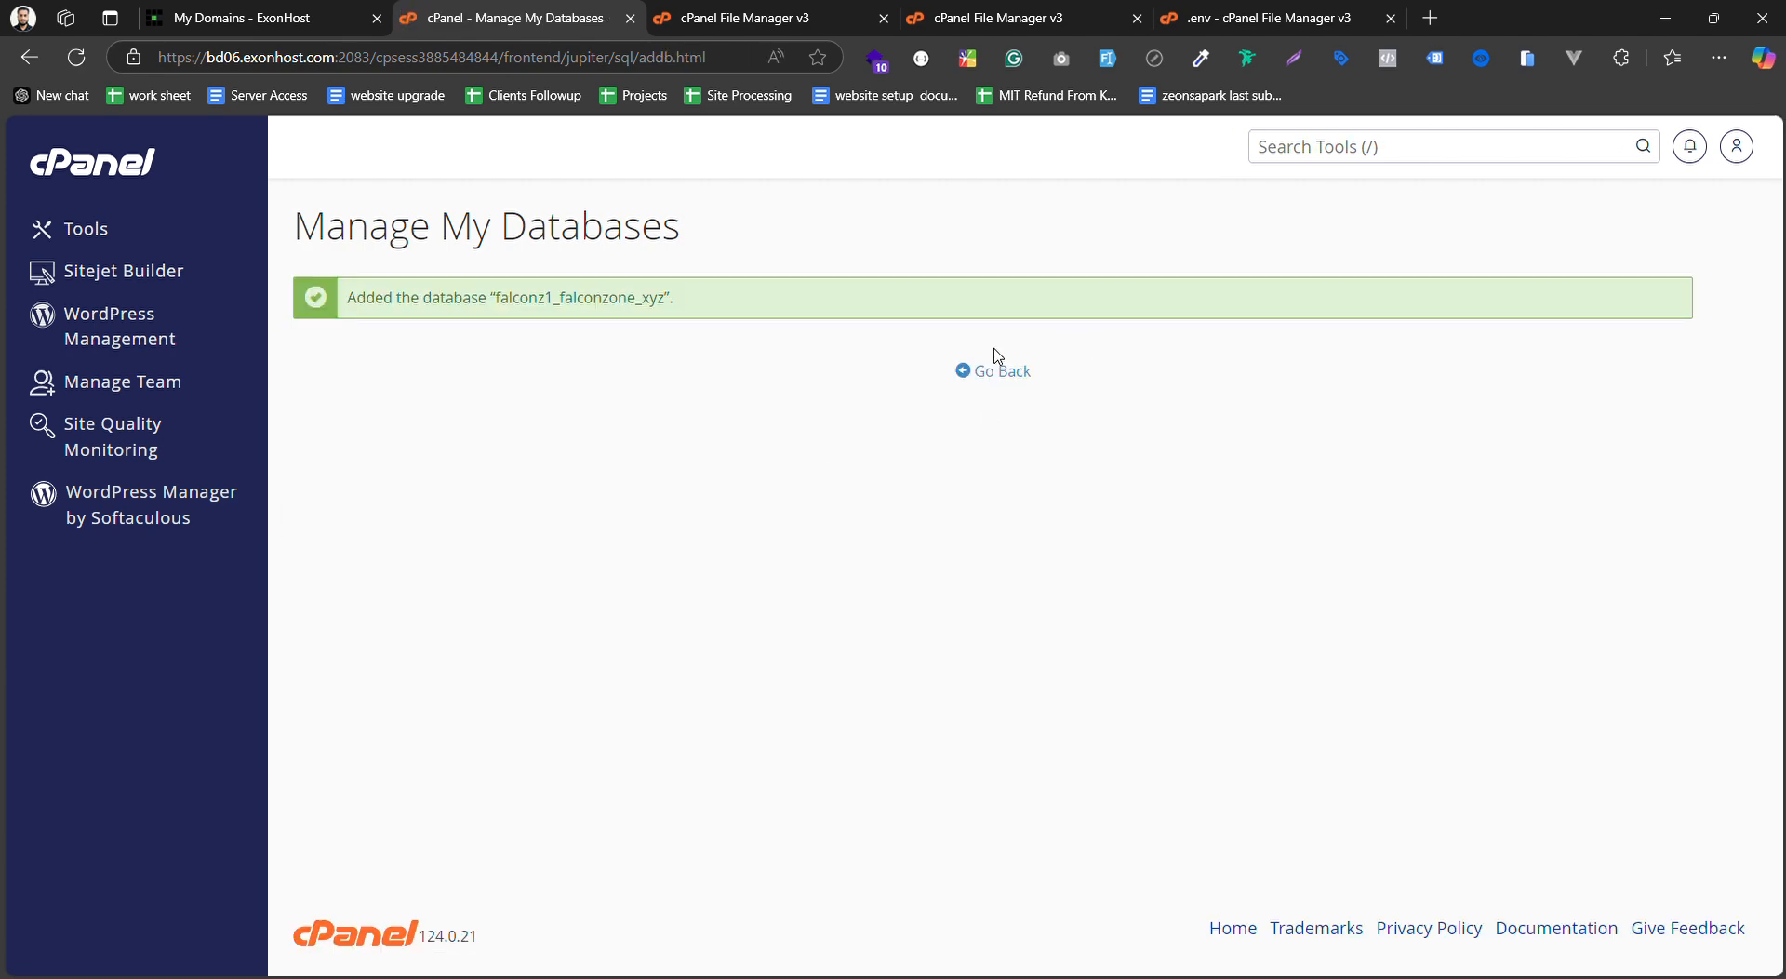
click(1003, 372)
Replace the prefilled username of the new database user with falconzone_xyz_user
scroll(881, 518, down, 7)
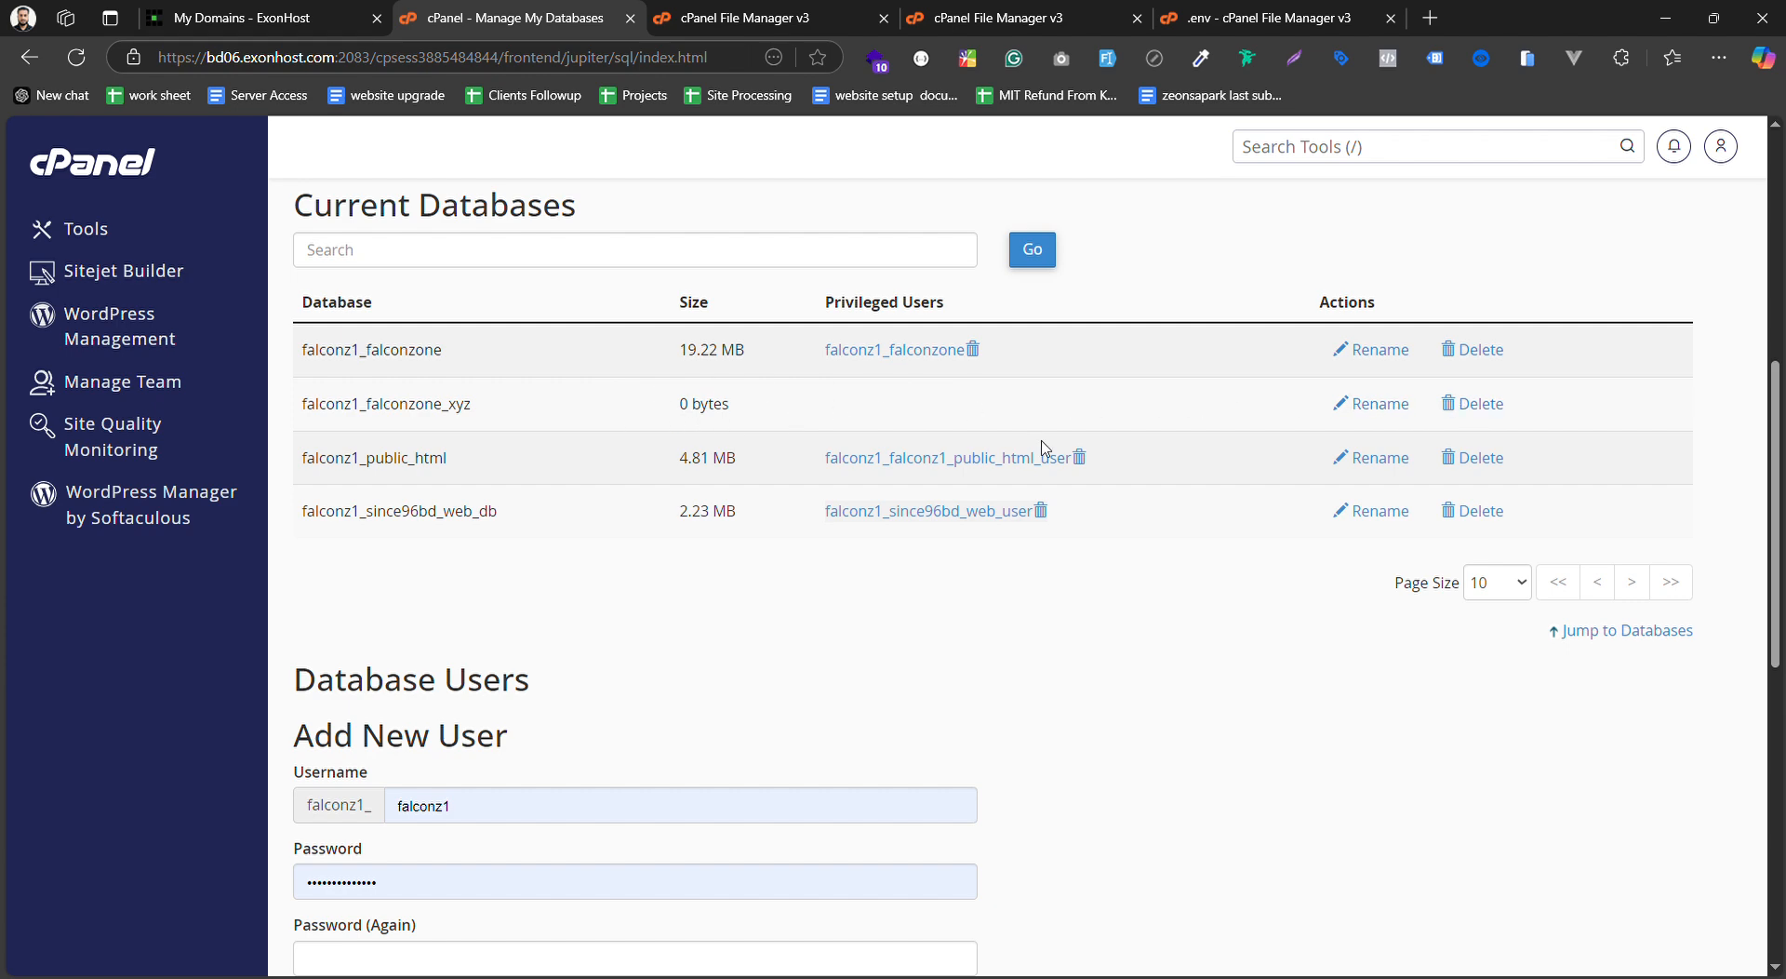
scroll(996, 586, down, 5)
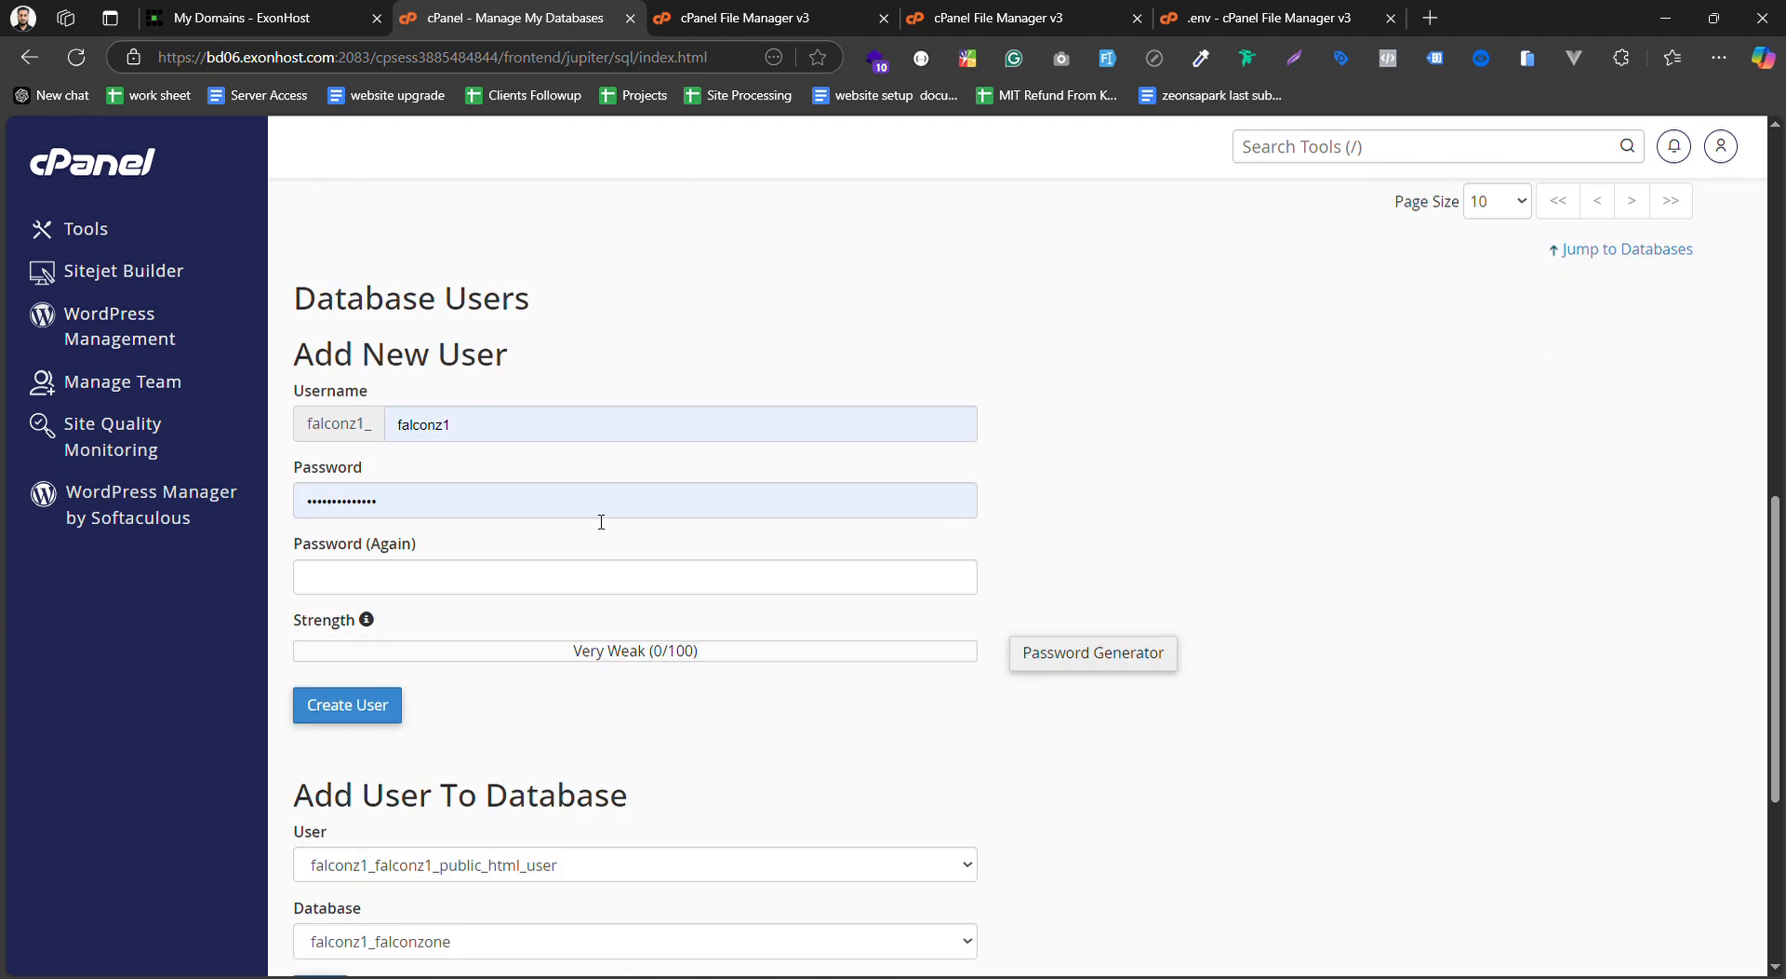
scroll(456, 455, up, 1)
drag(487, 395, 428, 389)
key(BackSpace)
key(BackSpace)
key(BackSpace)
key(BackSpace)
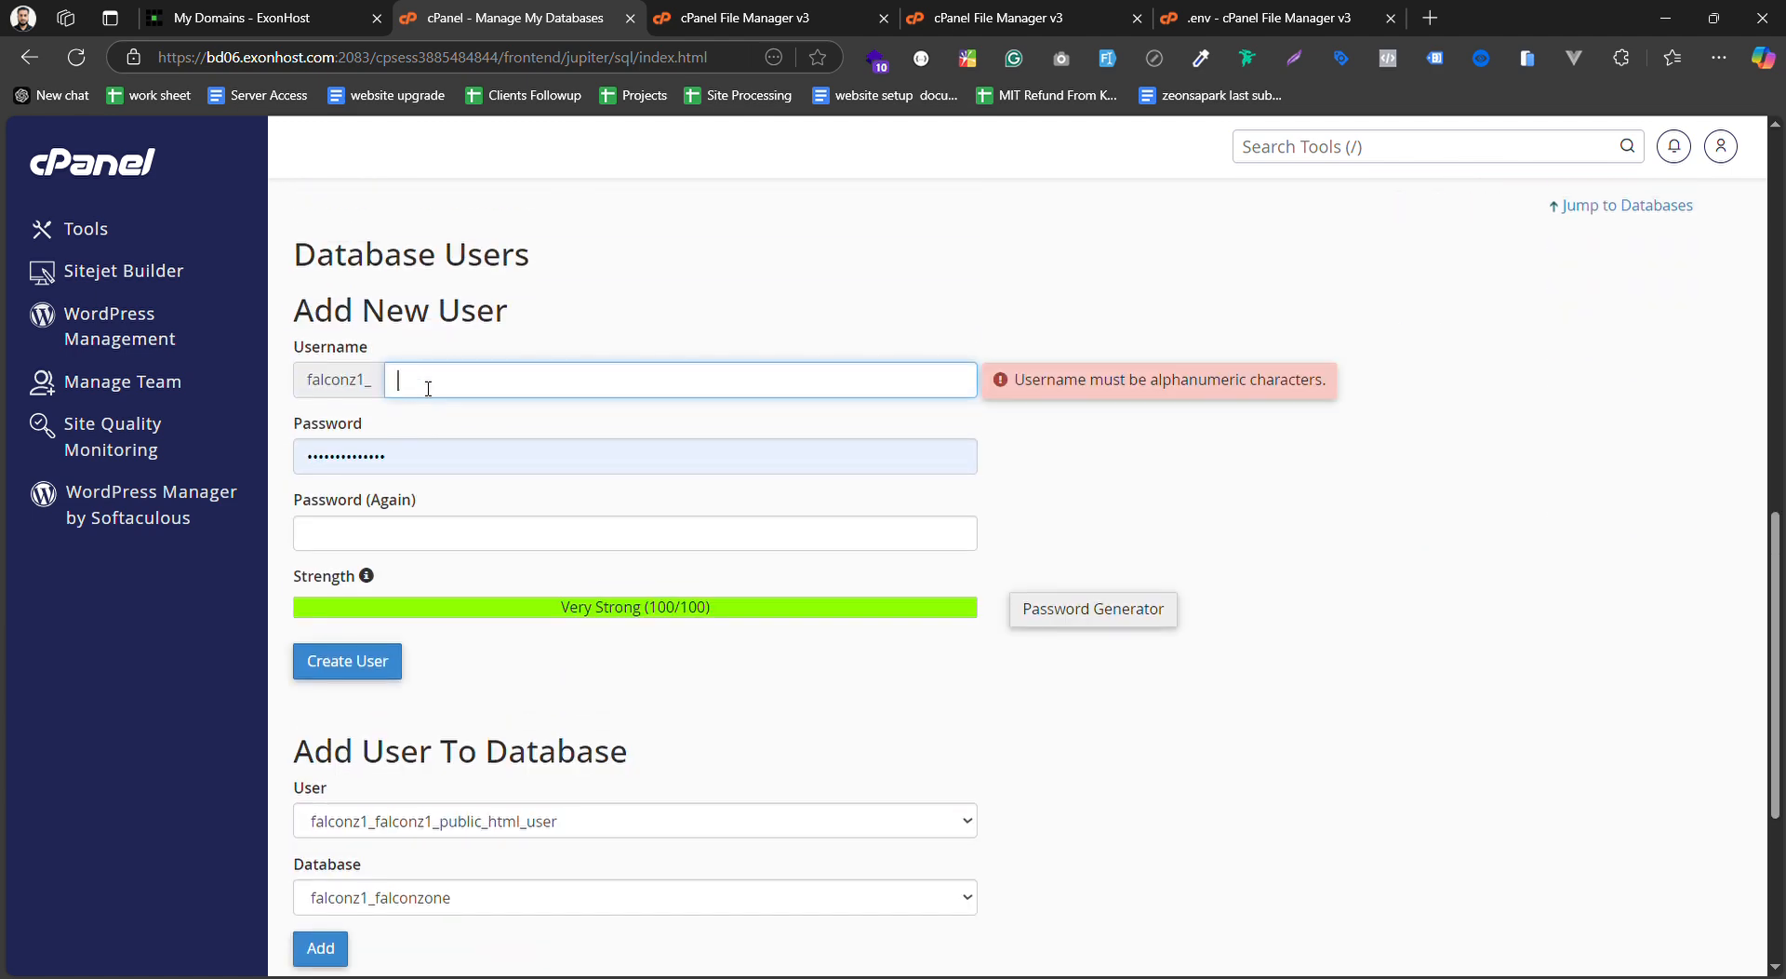
text(f)
key(BackSpace)
key(BackSpace)
text(fal)
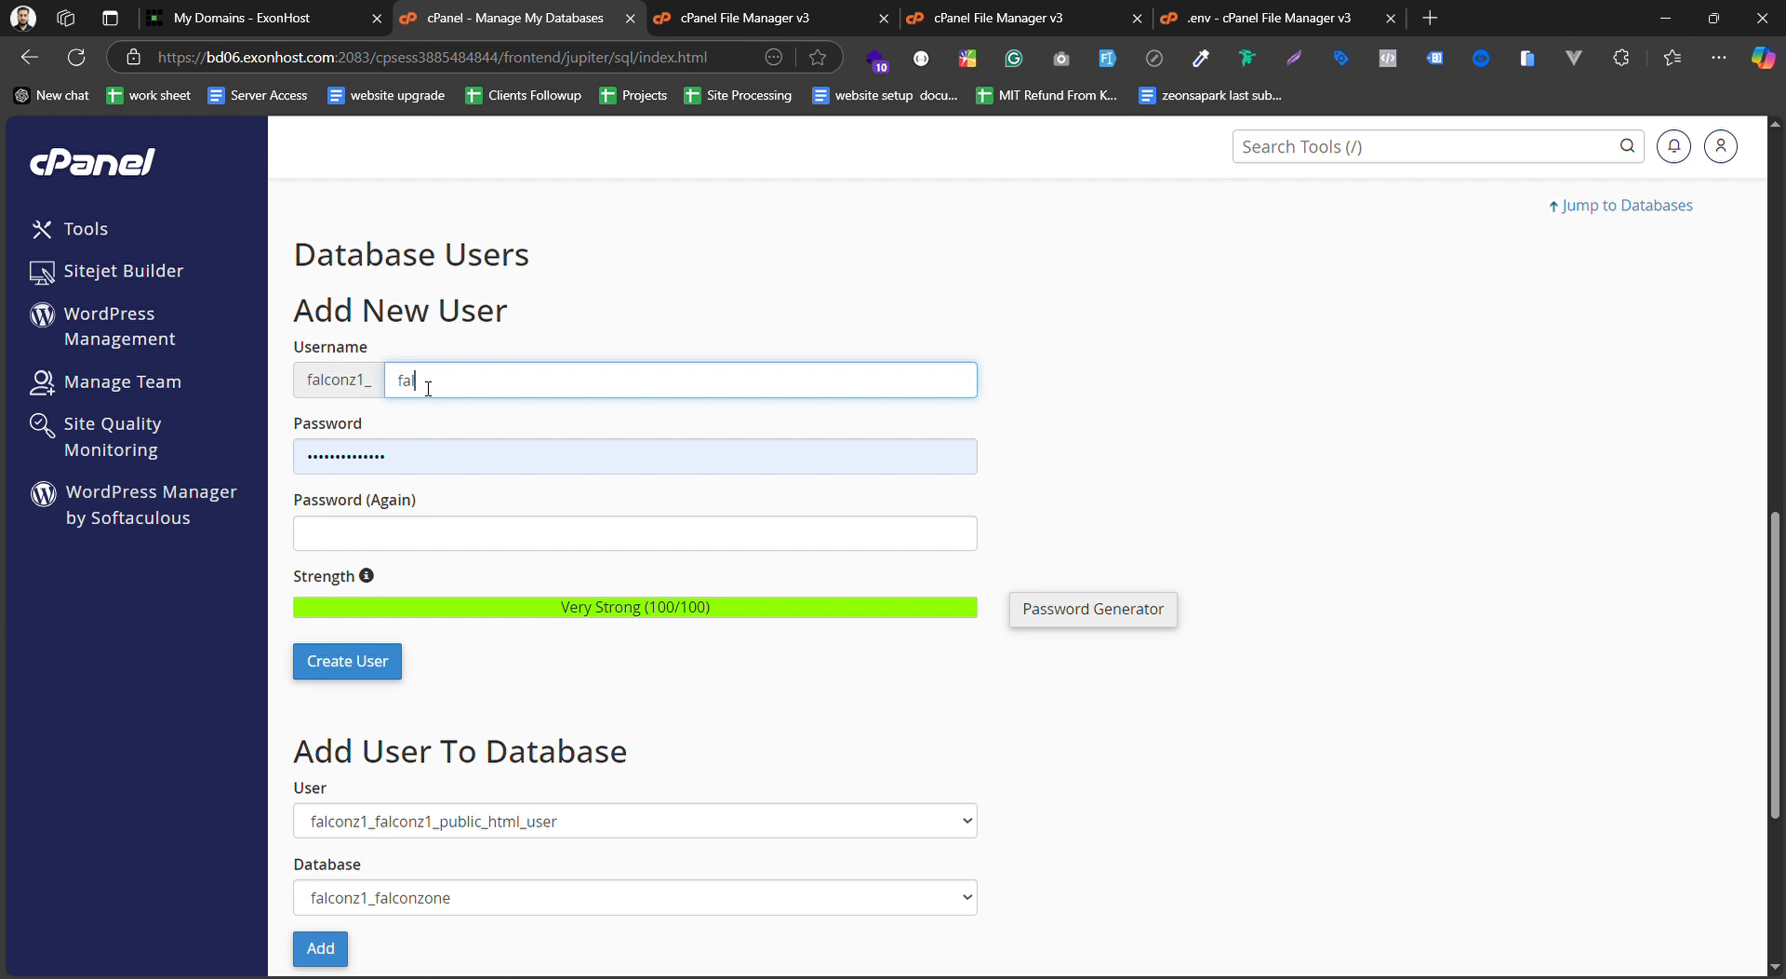
text(conzone_xyz_user)
Clear the new database user's prefilled password, generate a new password with the Password Generator and copy it
click(476, 466)
drag(476, 466, 248, 433)
key(BackSpace)
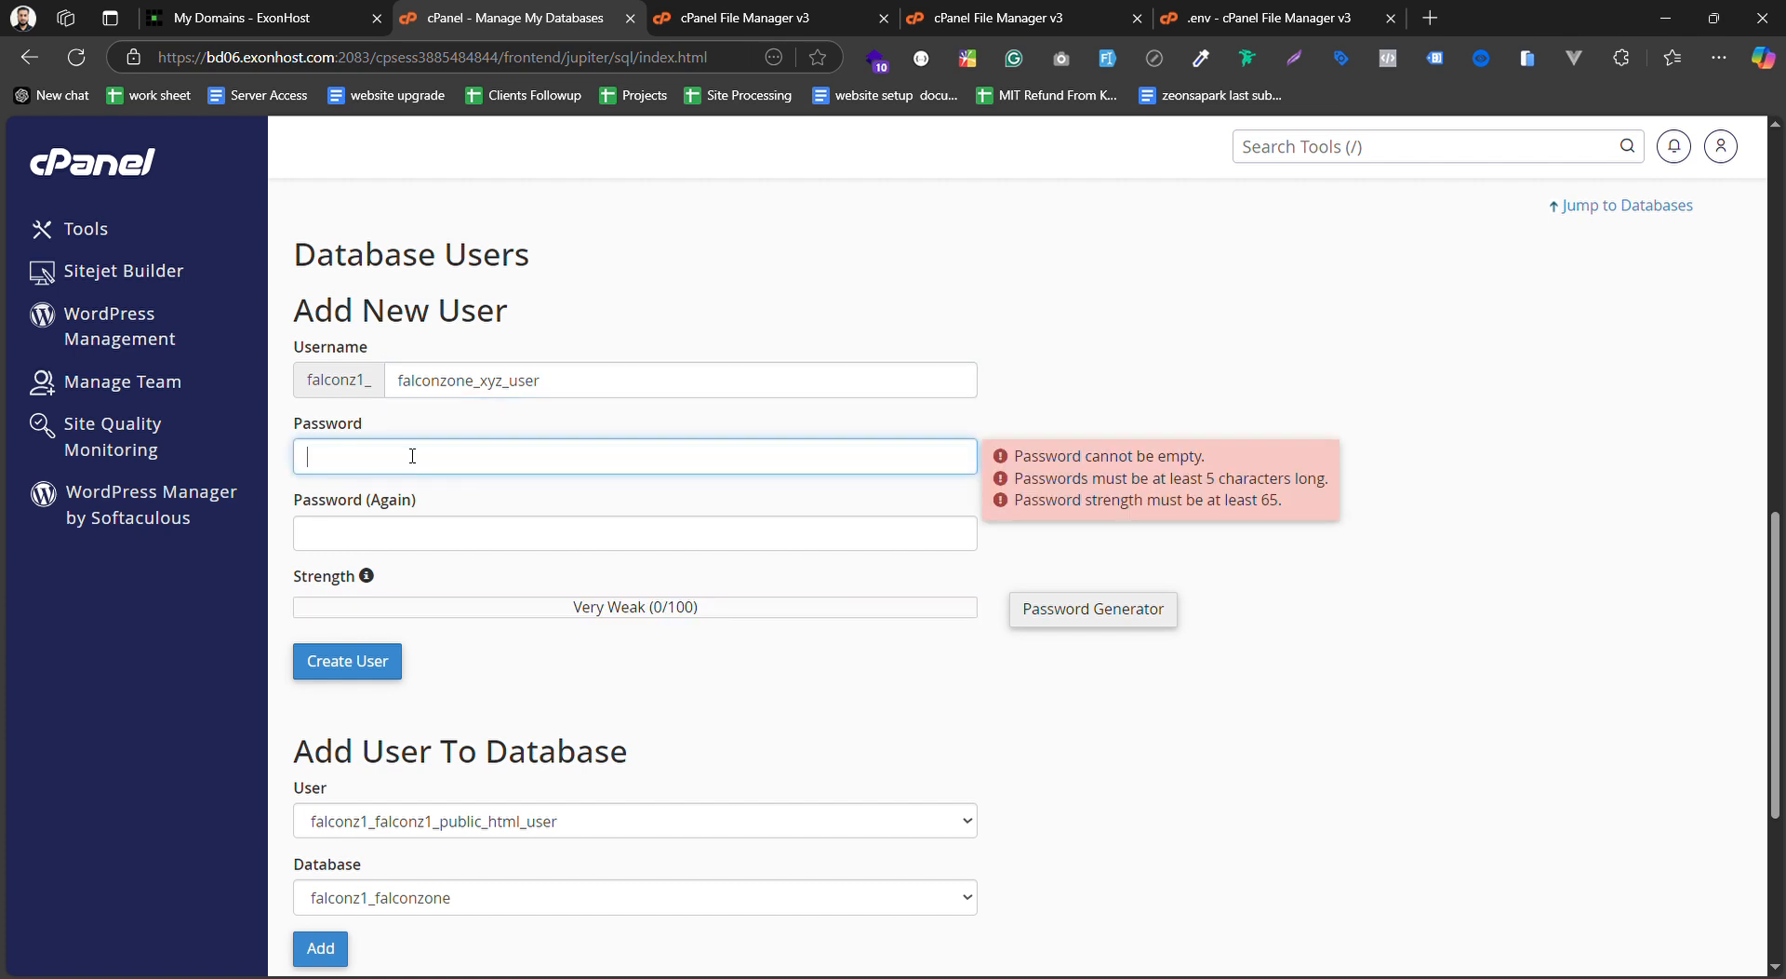
click(581, 480)
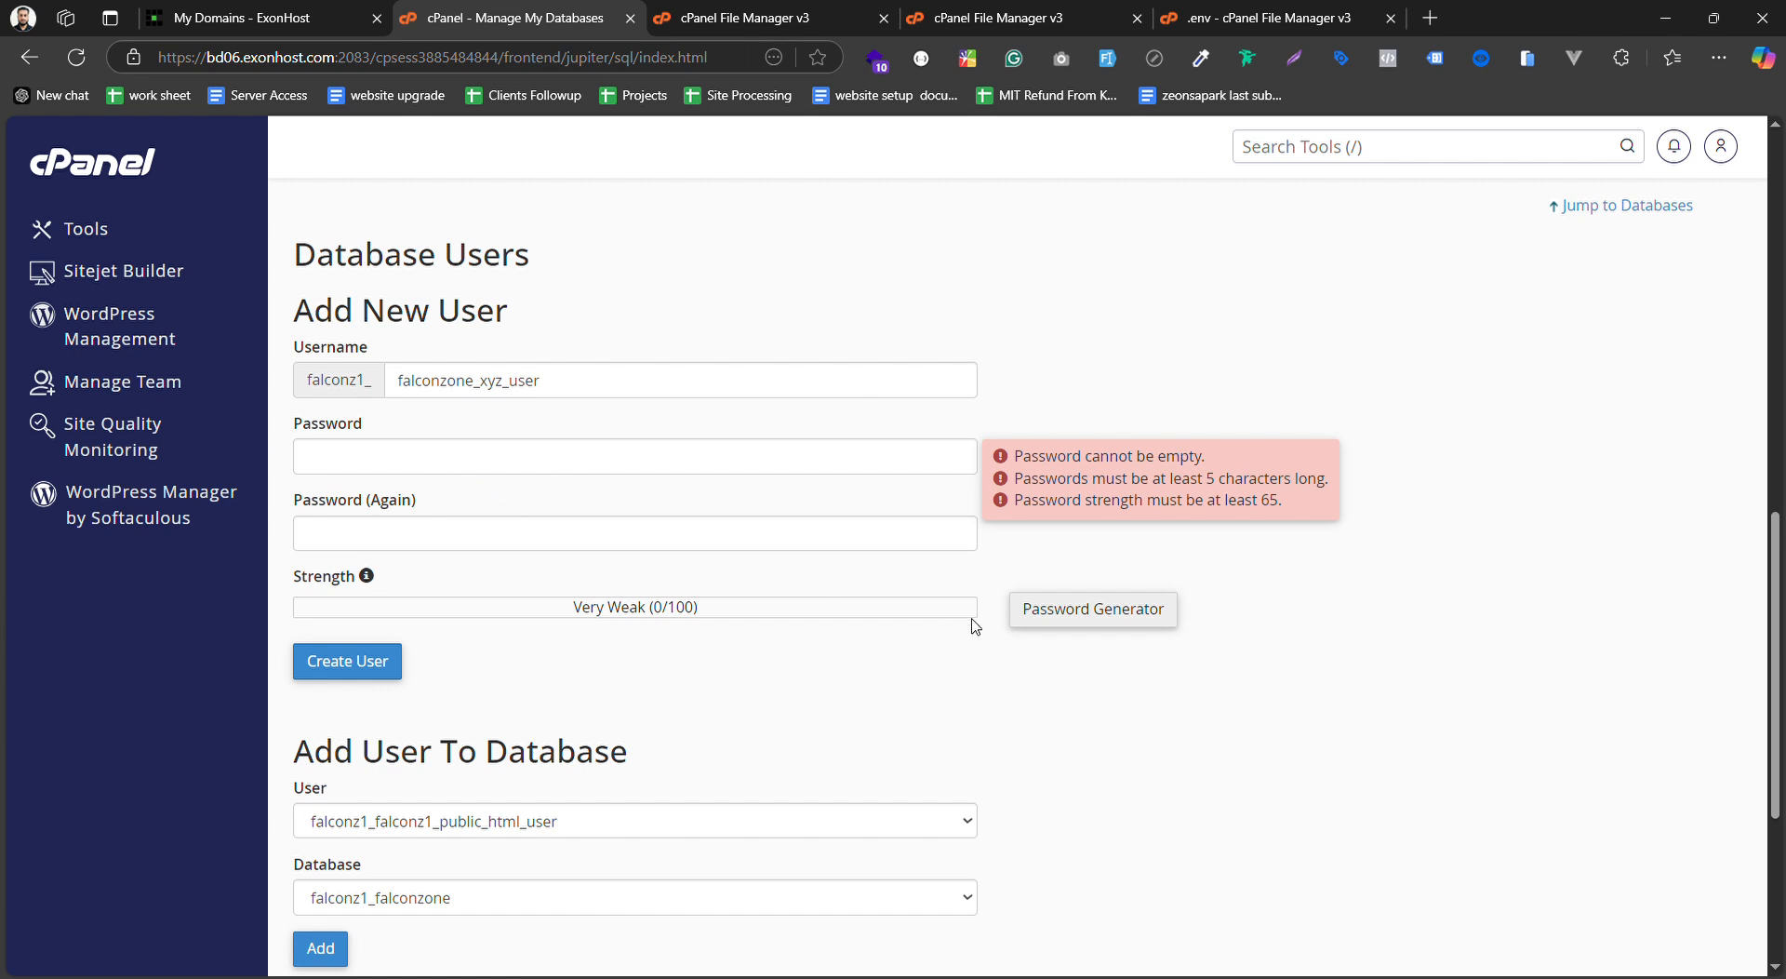
click(1077, 625)
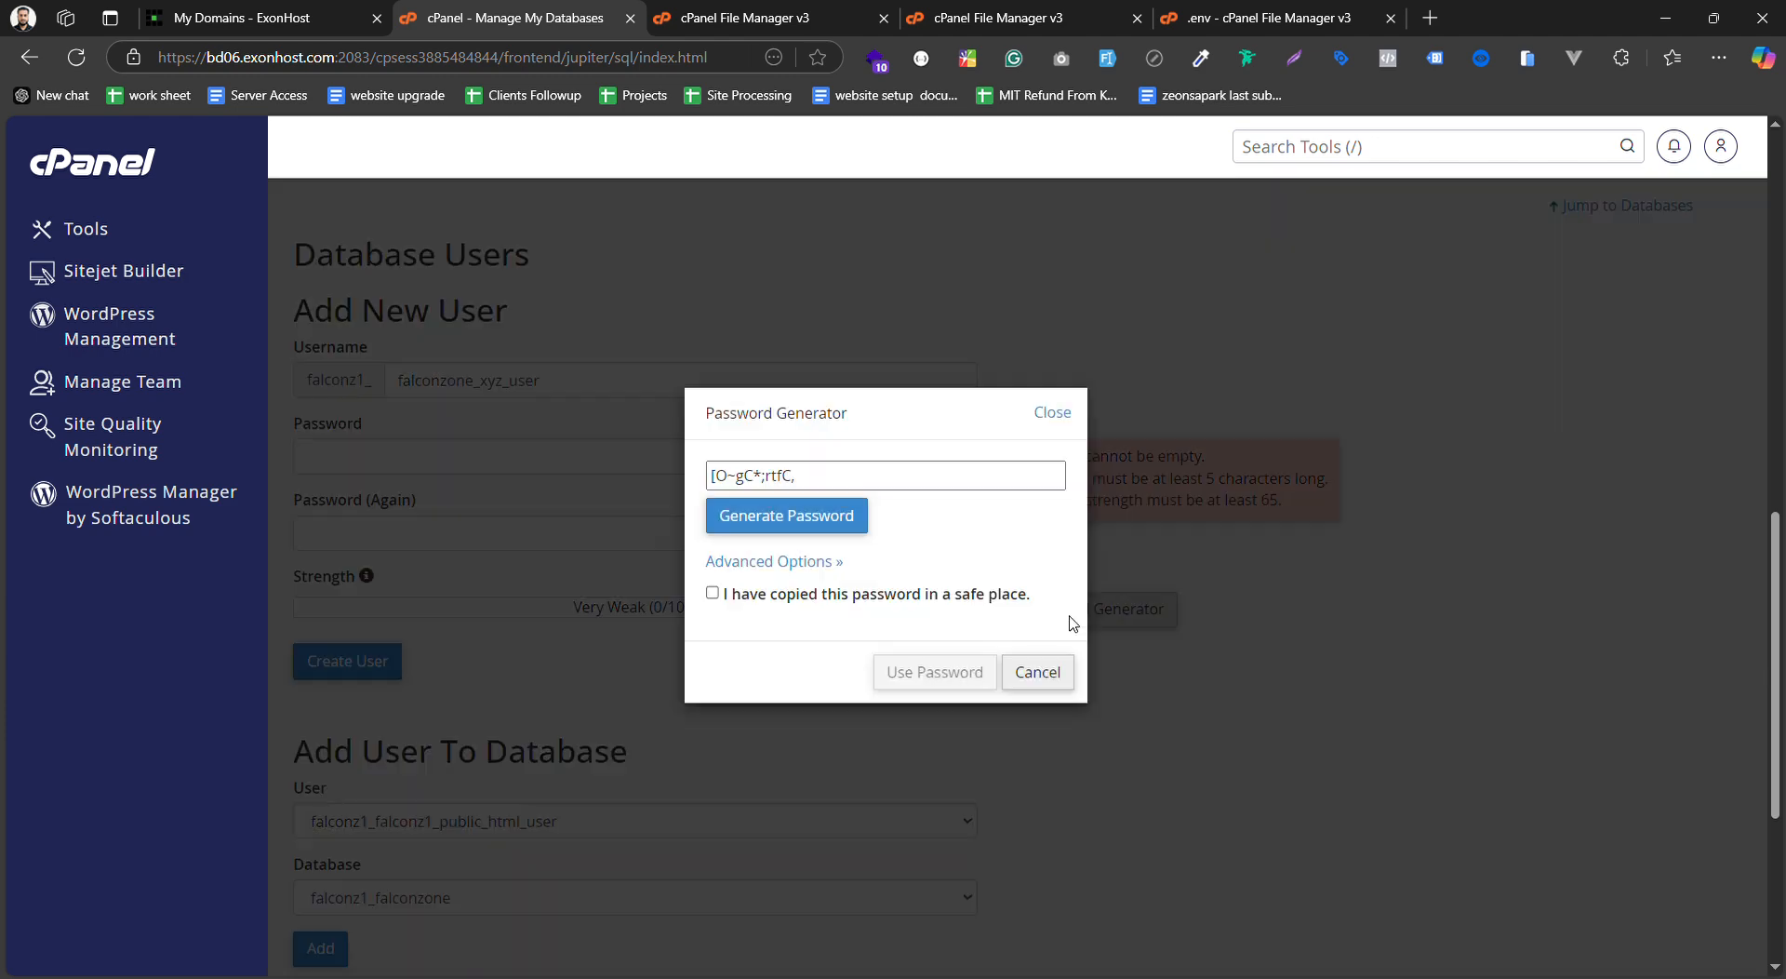
click(822, 523)
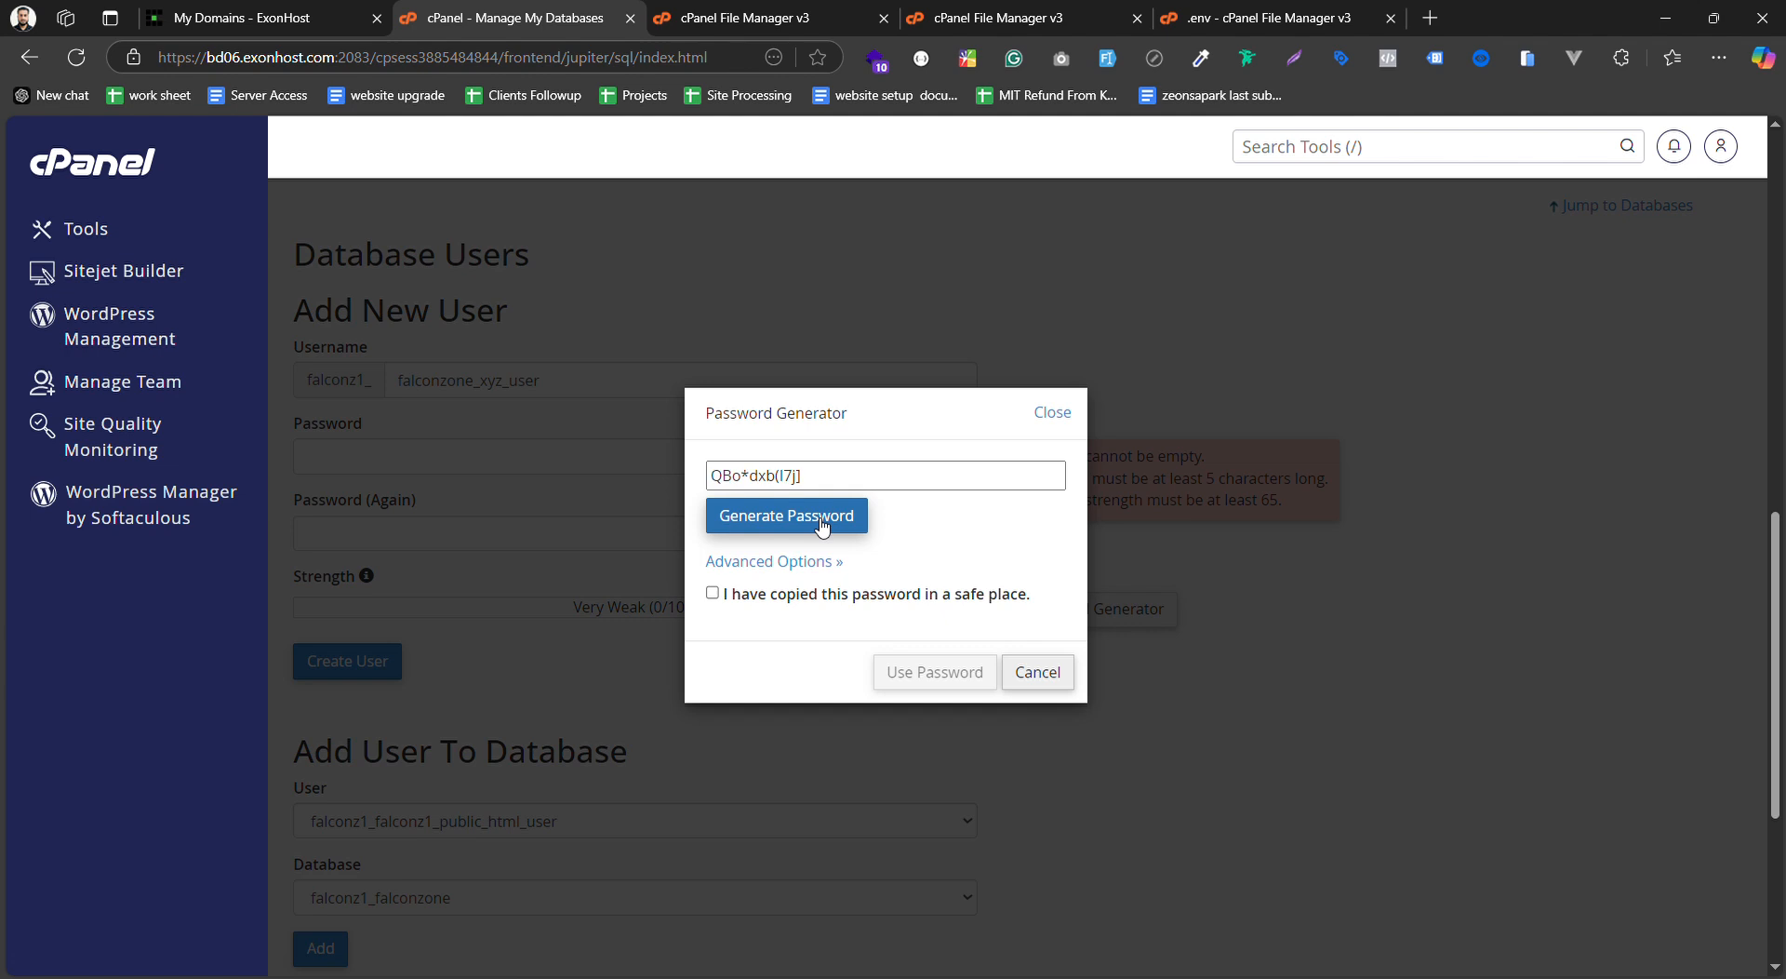
click(825, 514)
click(825, 477)
key(ctrl+c)
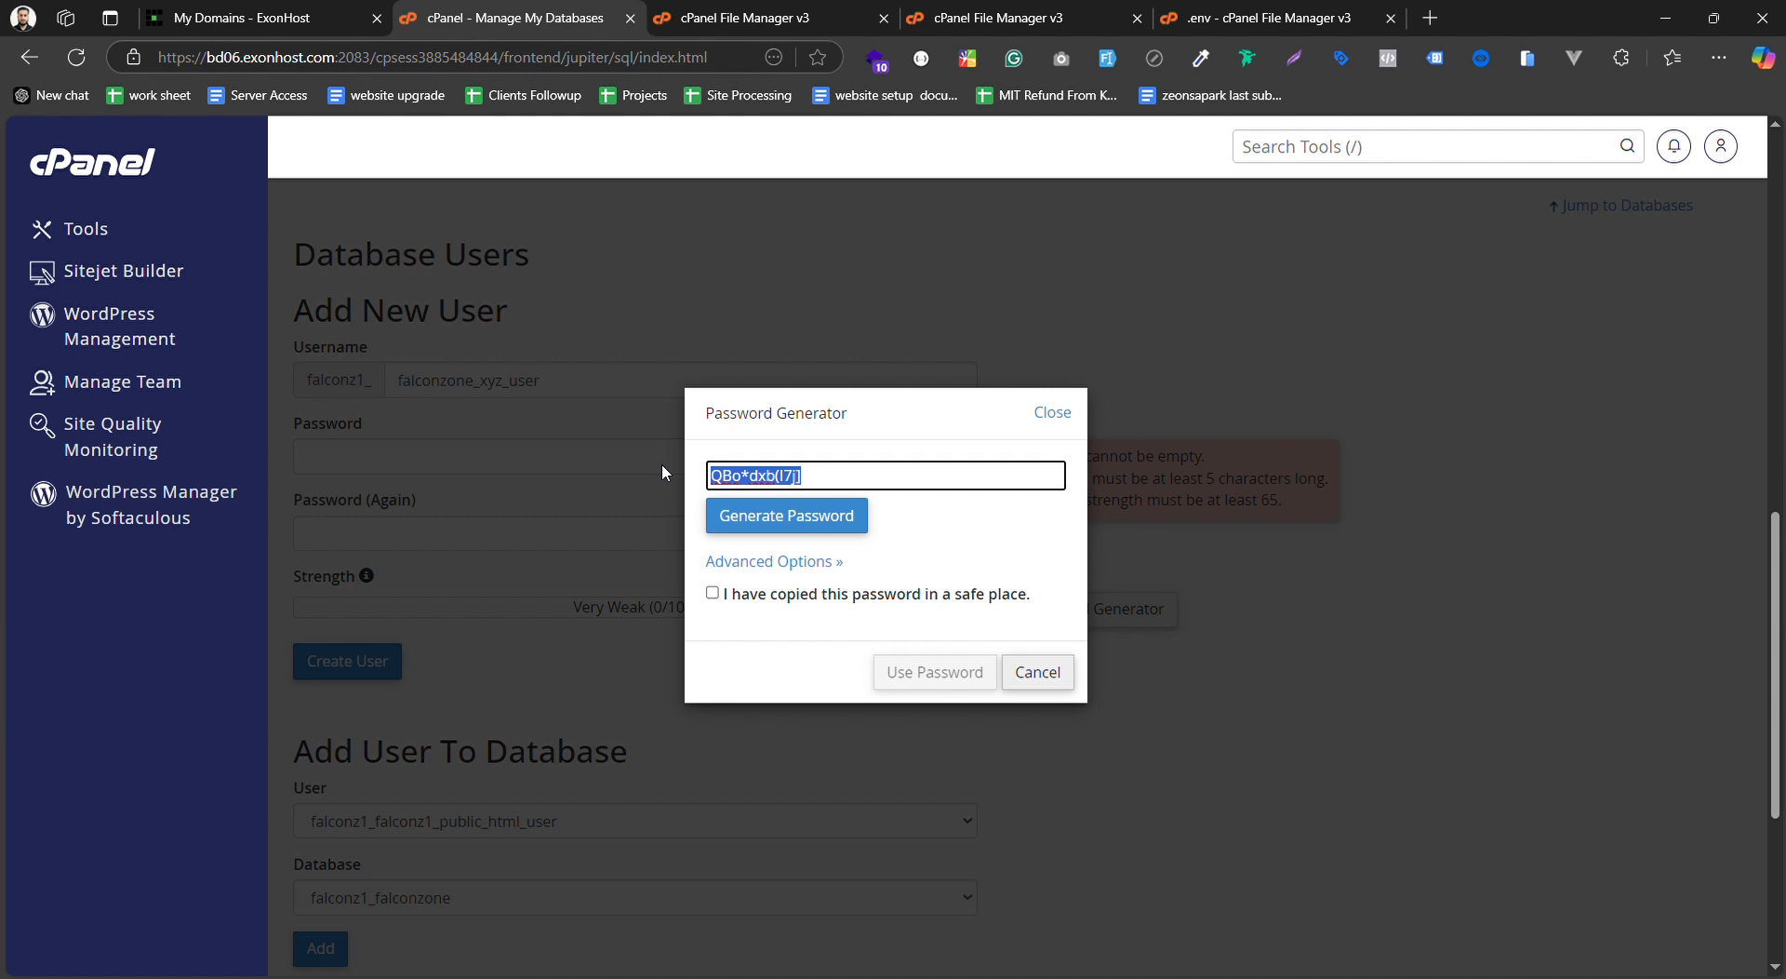
Apply the generated password to both password fields, create the database user and return to the database management page
click(713, 594)
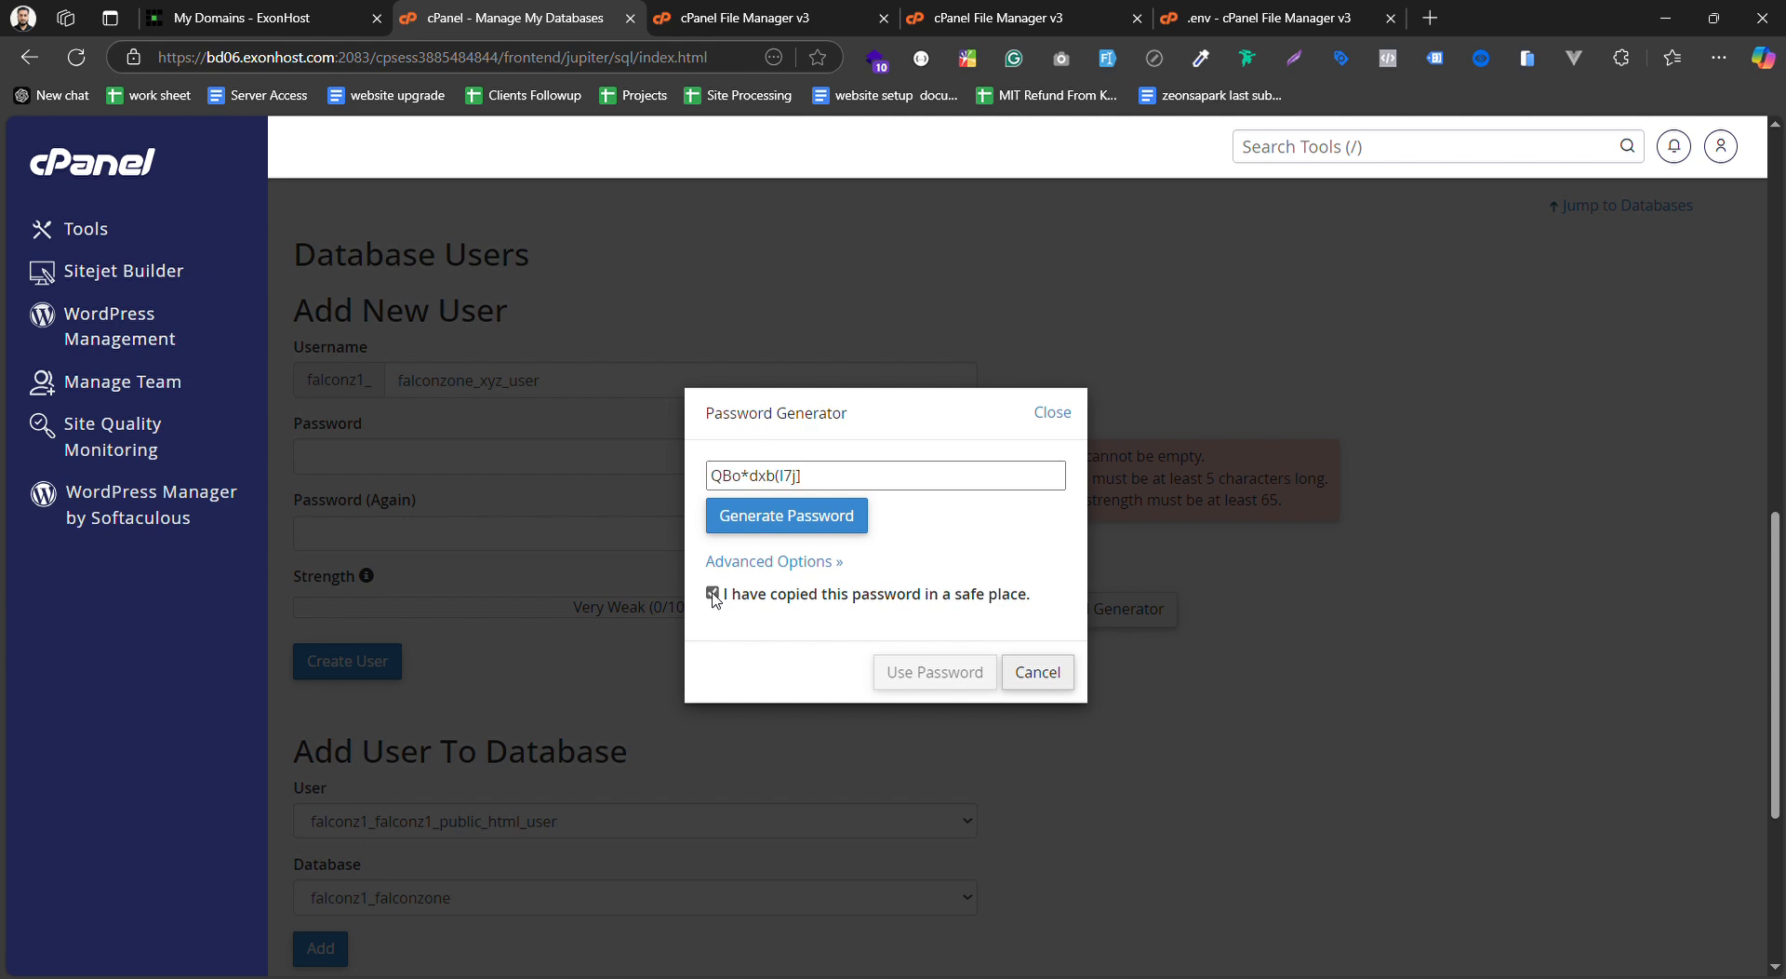
click(958, 675)
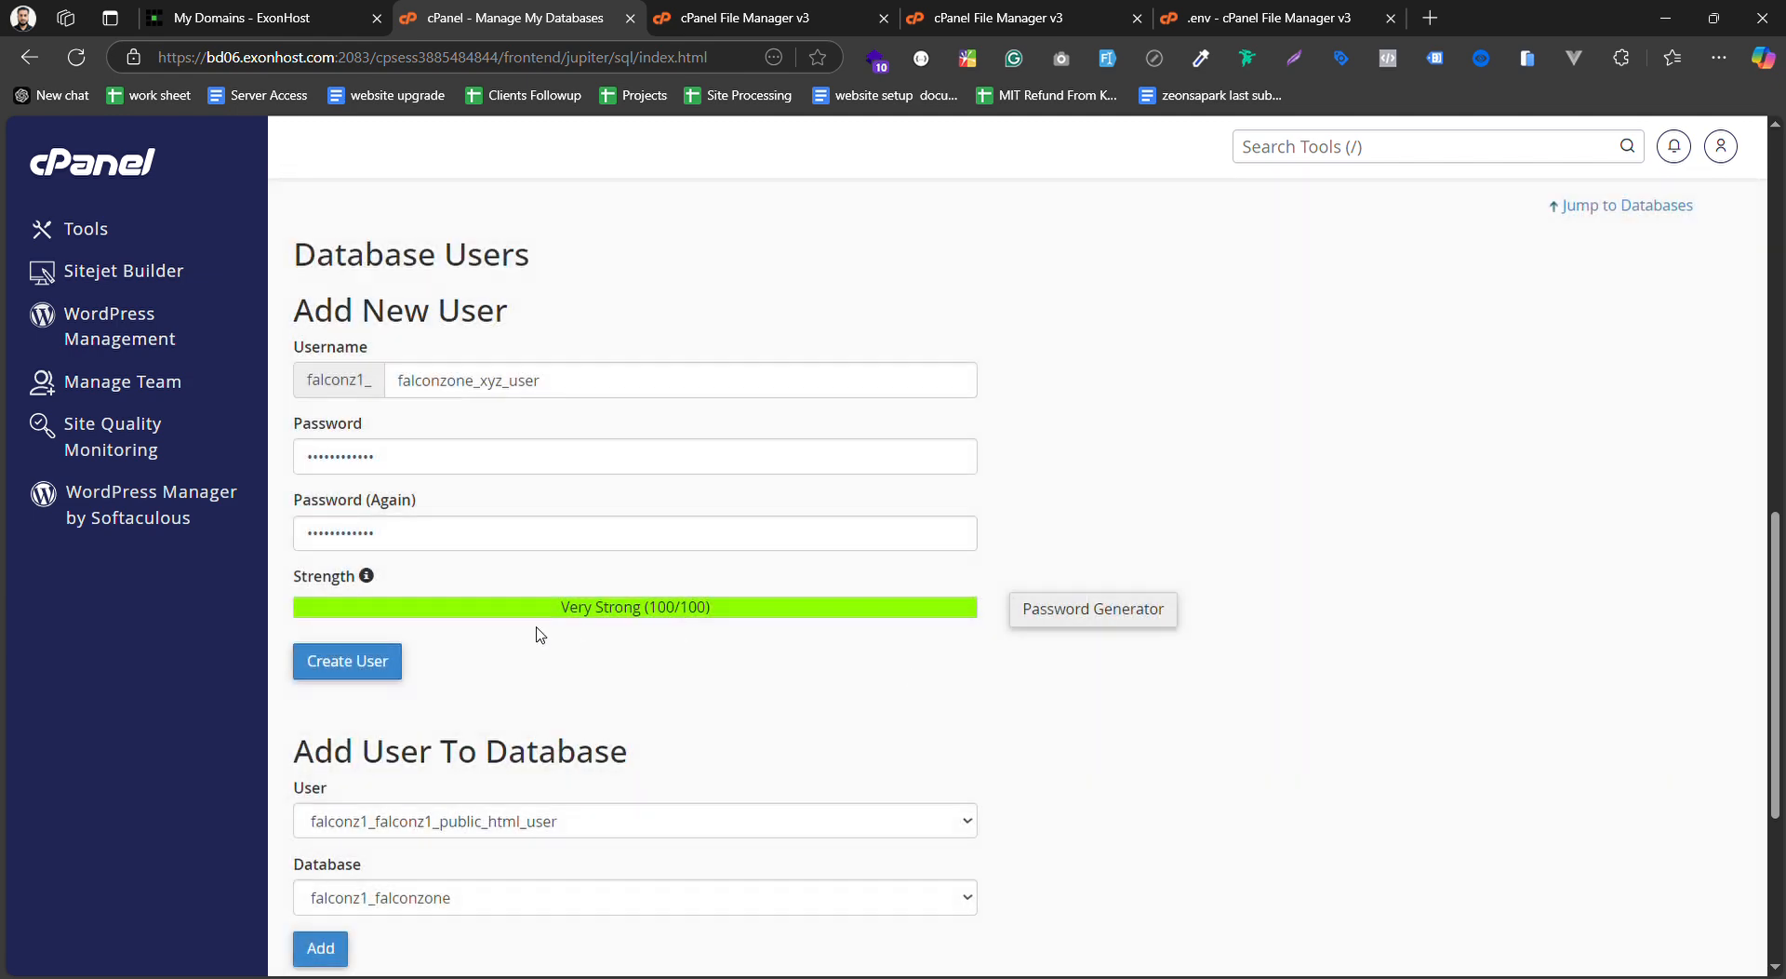
click(378, 651)
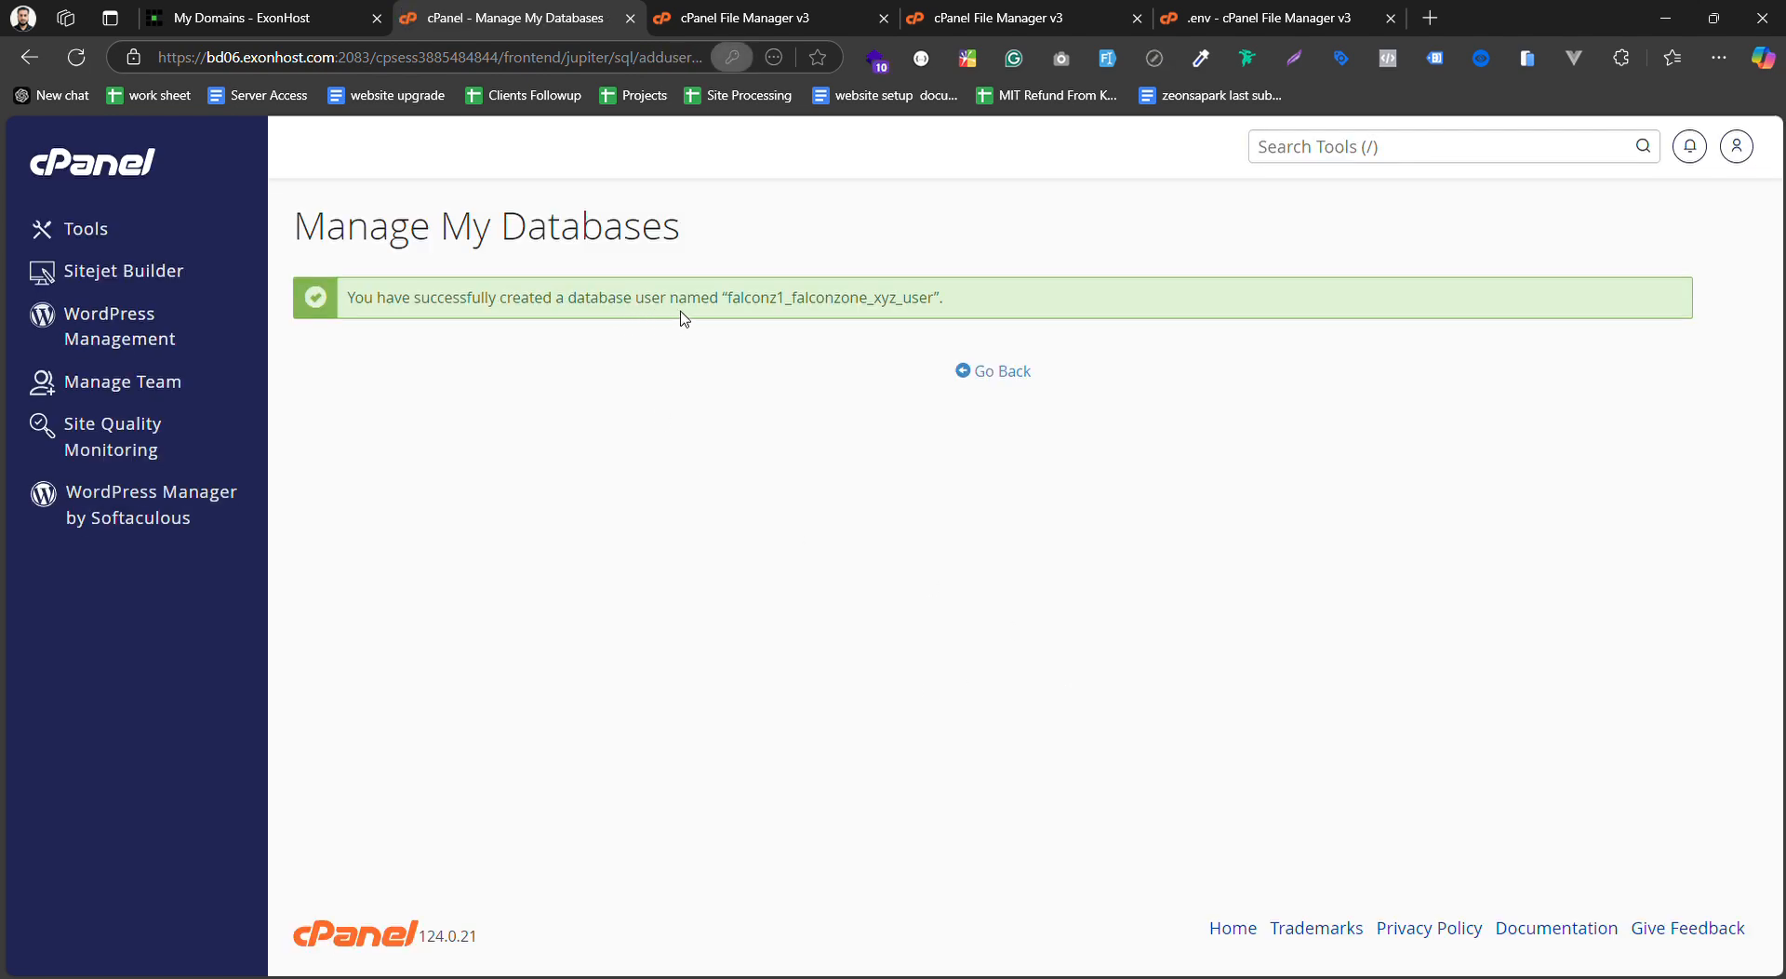
click(980, 377)
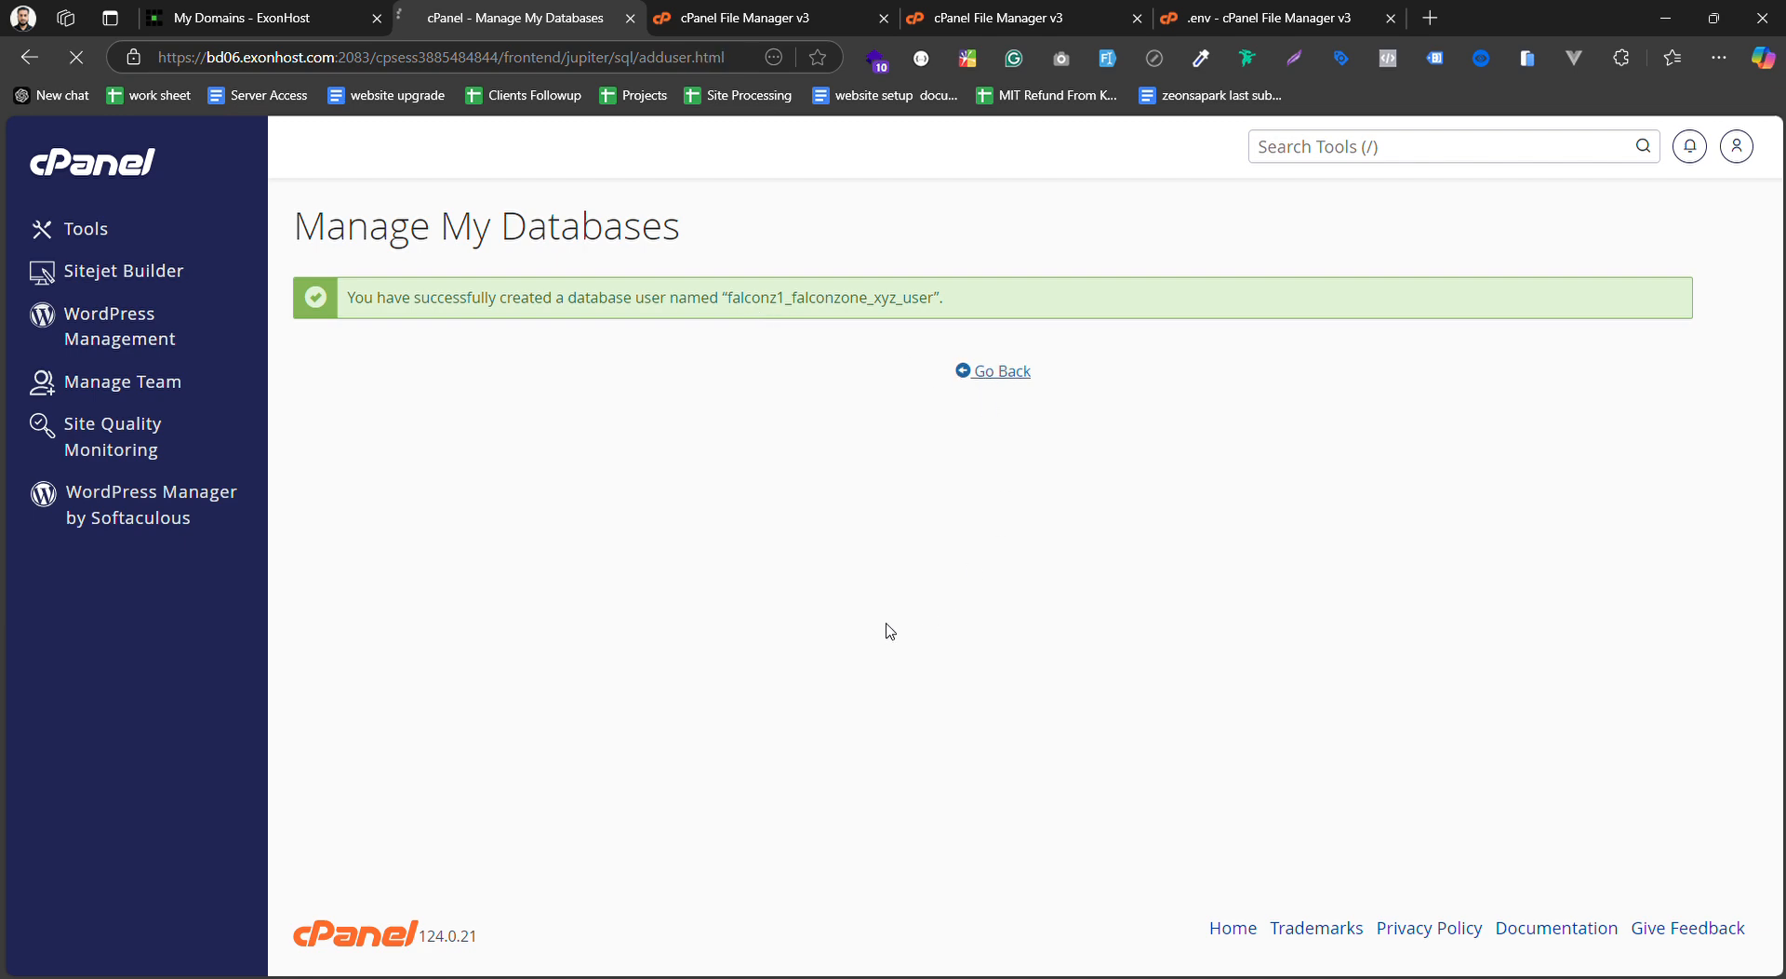
Paste the copied database password in single quotes as the DB_PASSWORD value in the .env file
scroll(516, 535, down, 4)
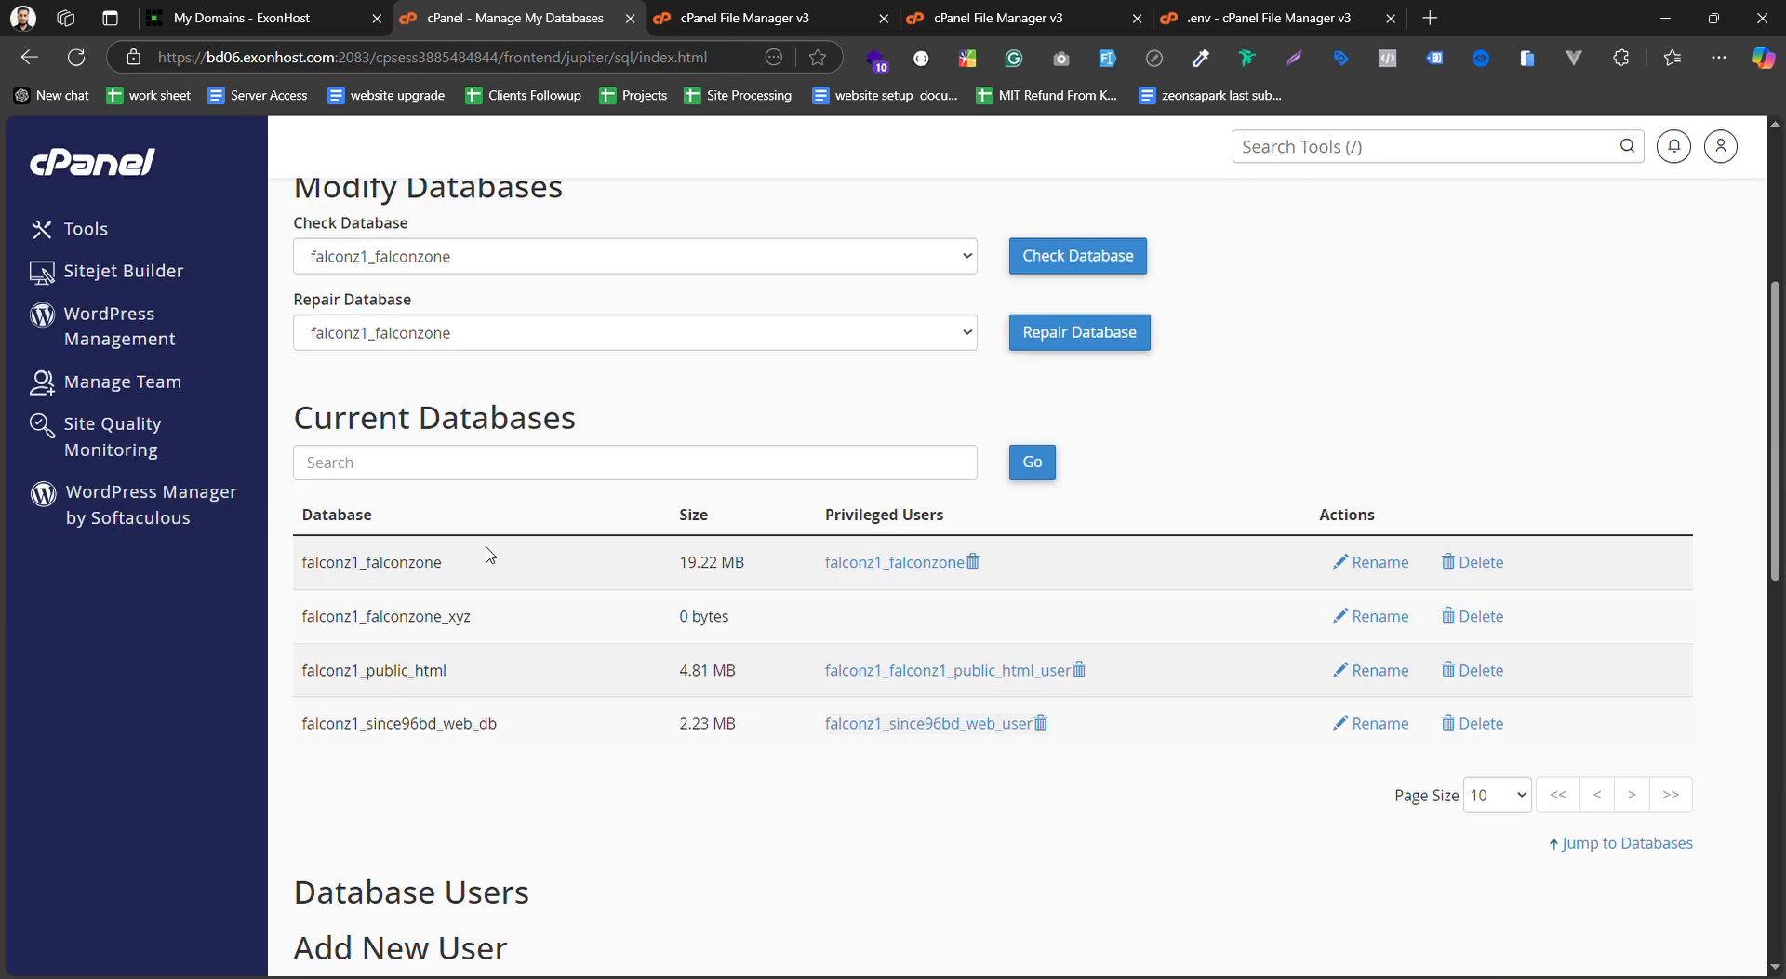
click(1228, 18)
click(166, 476)
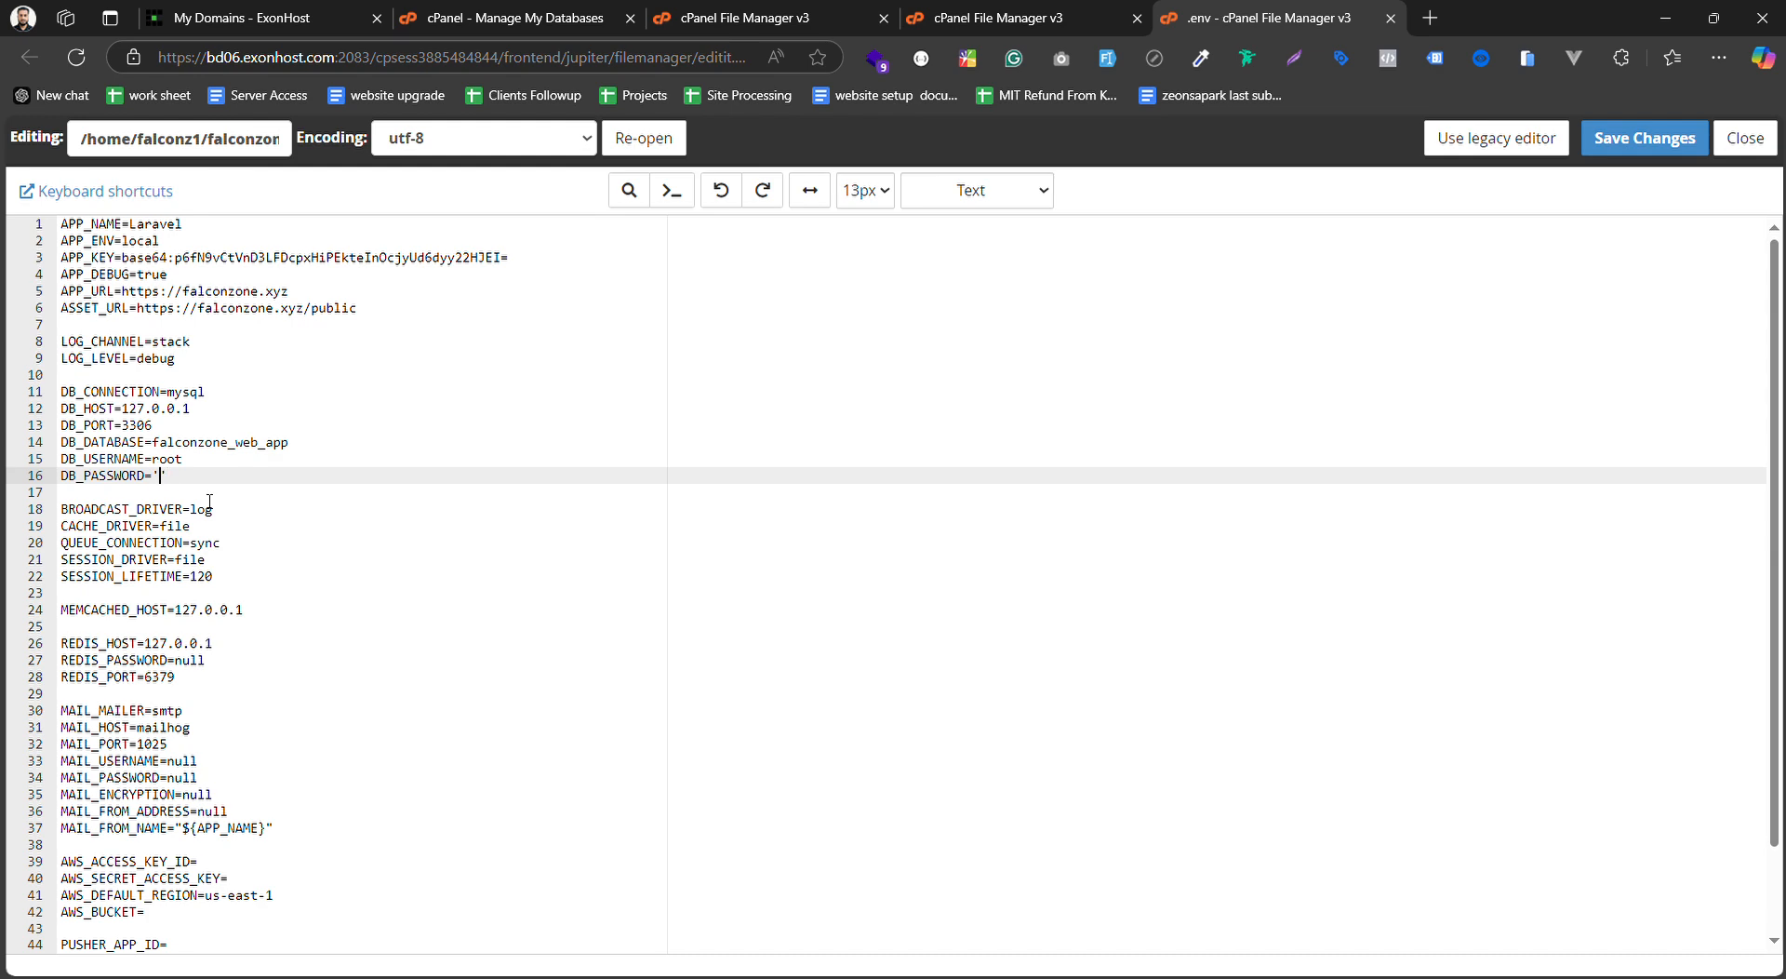
text(')
key(ctrl+v)
Copy the new database's name from Current Databases and set DB_DATABASE in the .env file to falconz1_falconzone_xyz
click(1067, 12)
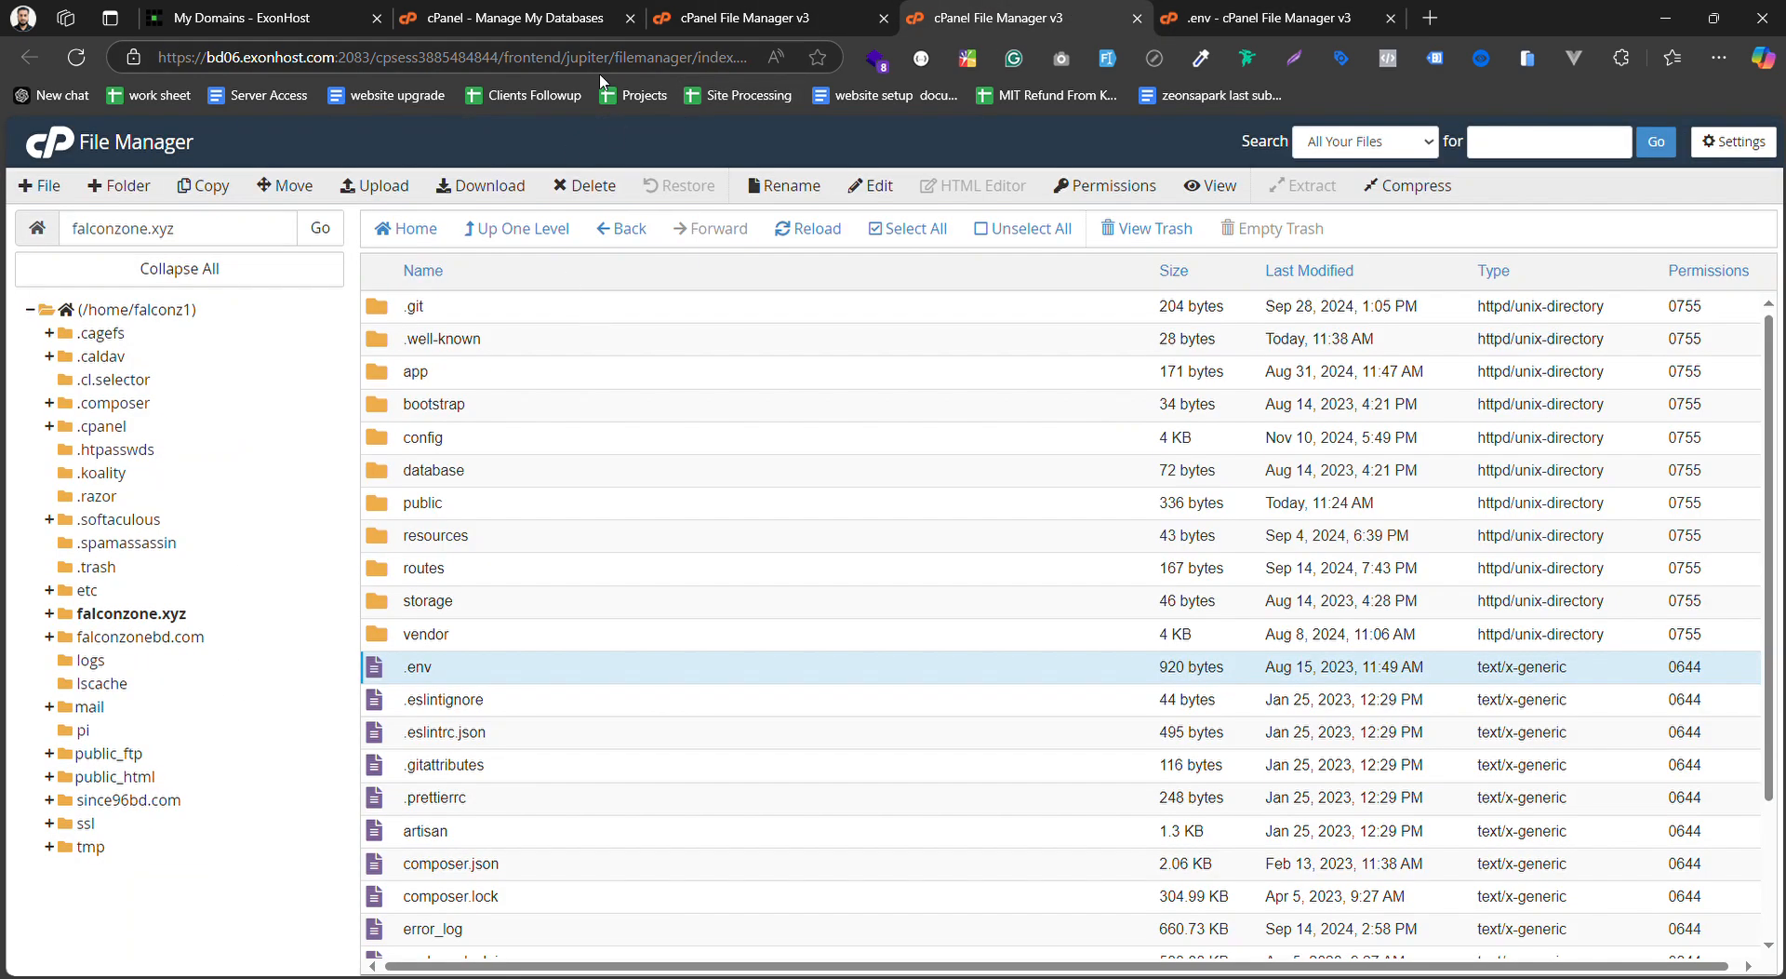
click(544, 17)
scroll(642, 614, down, 3)
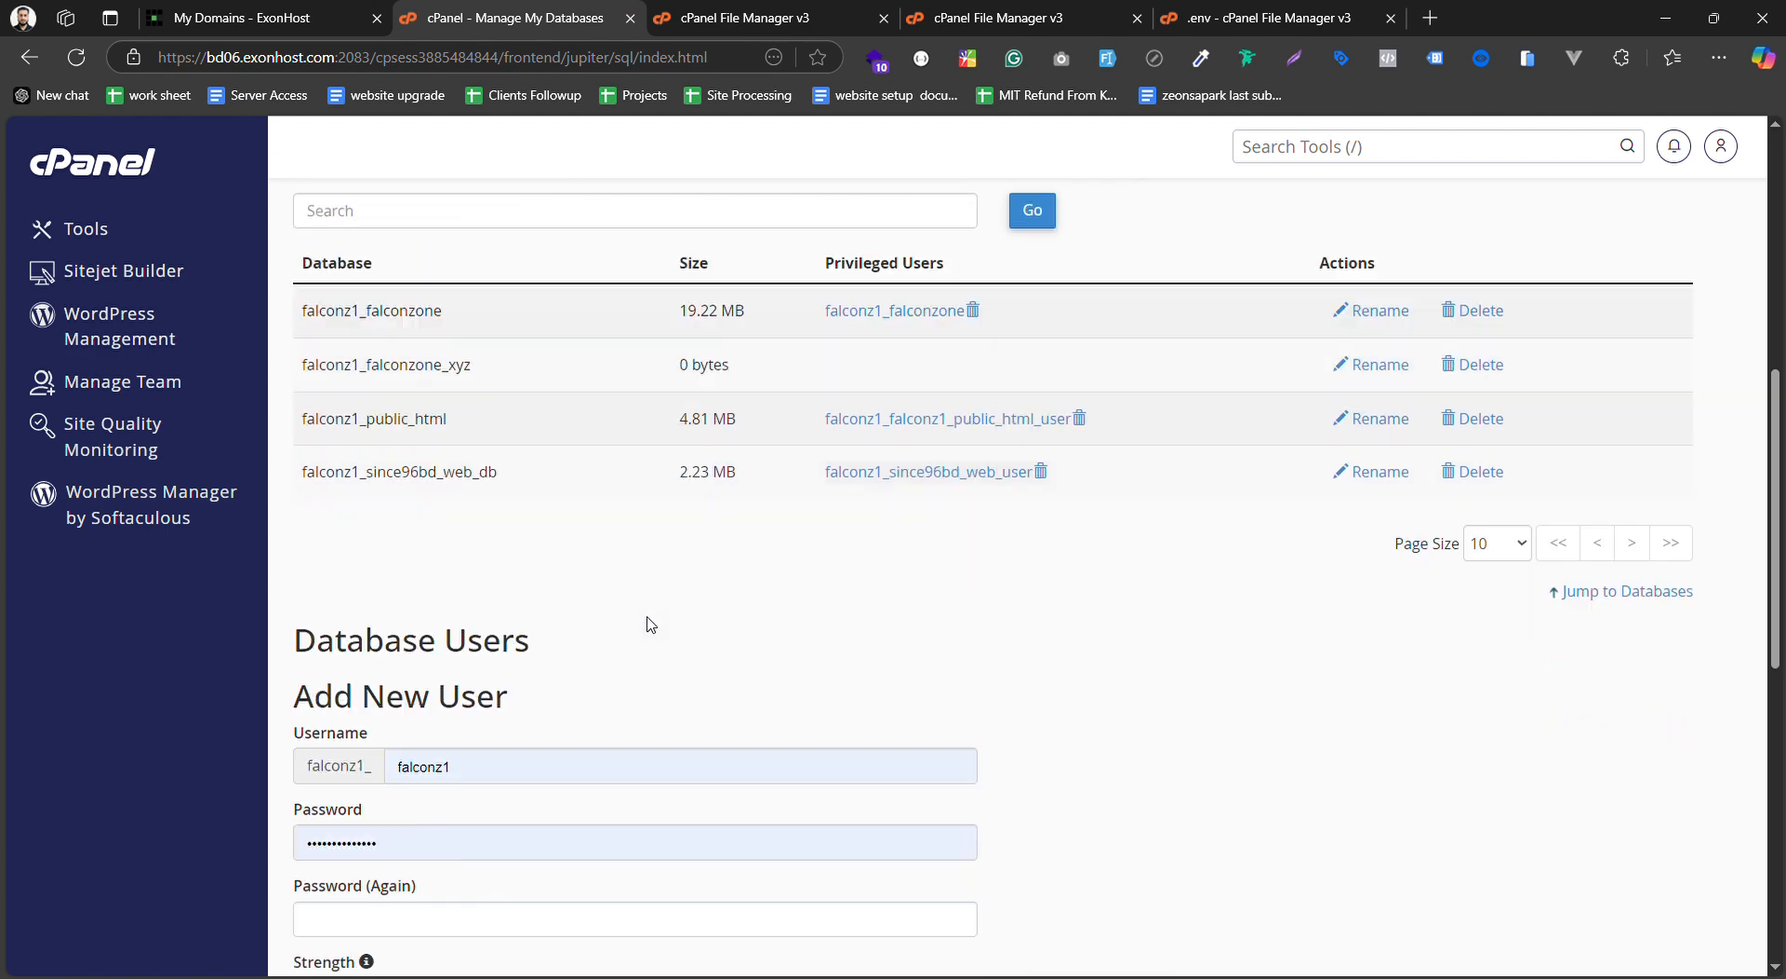
scroll(651, 624, up, 1)
double_click(435, 405)
key(ctrl+c)
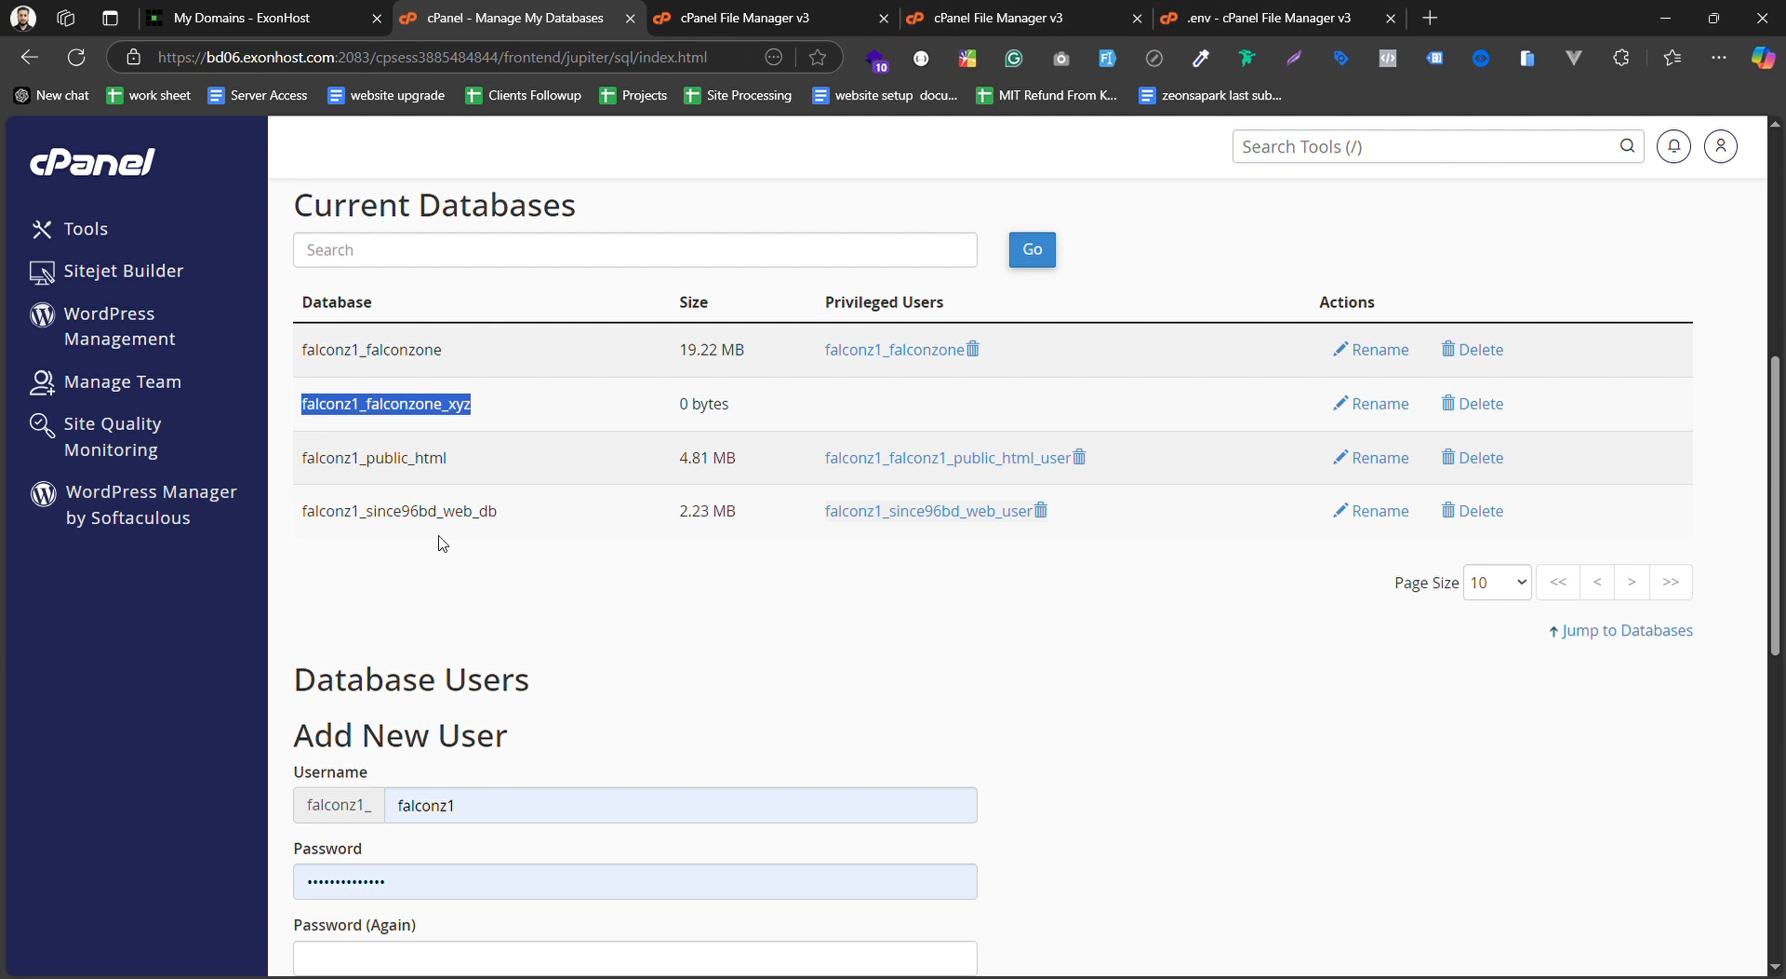
click(1282, 18)
click(208, 447)
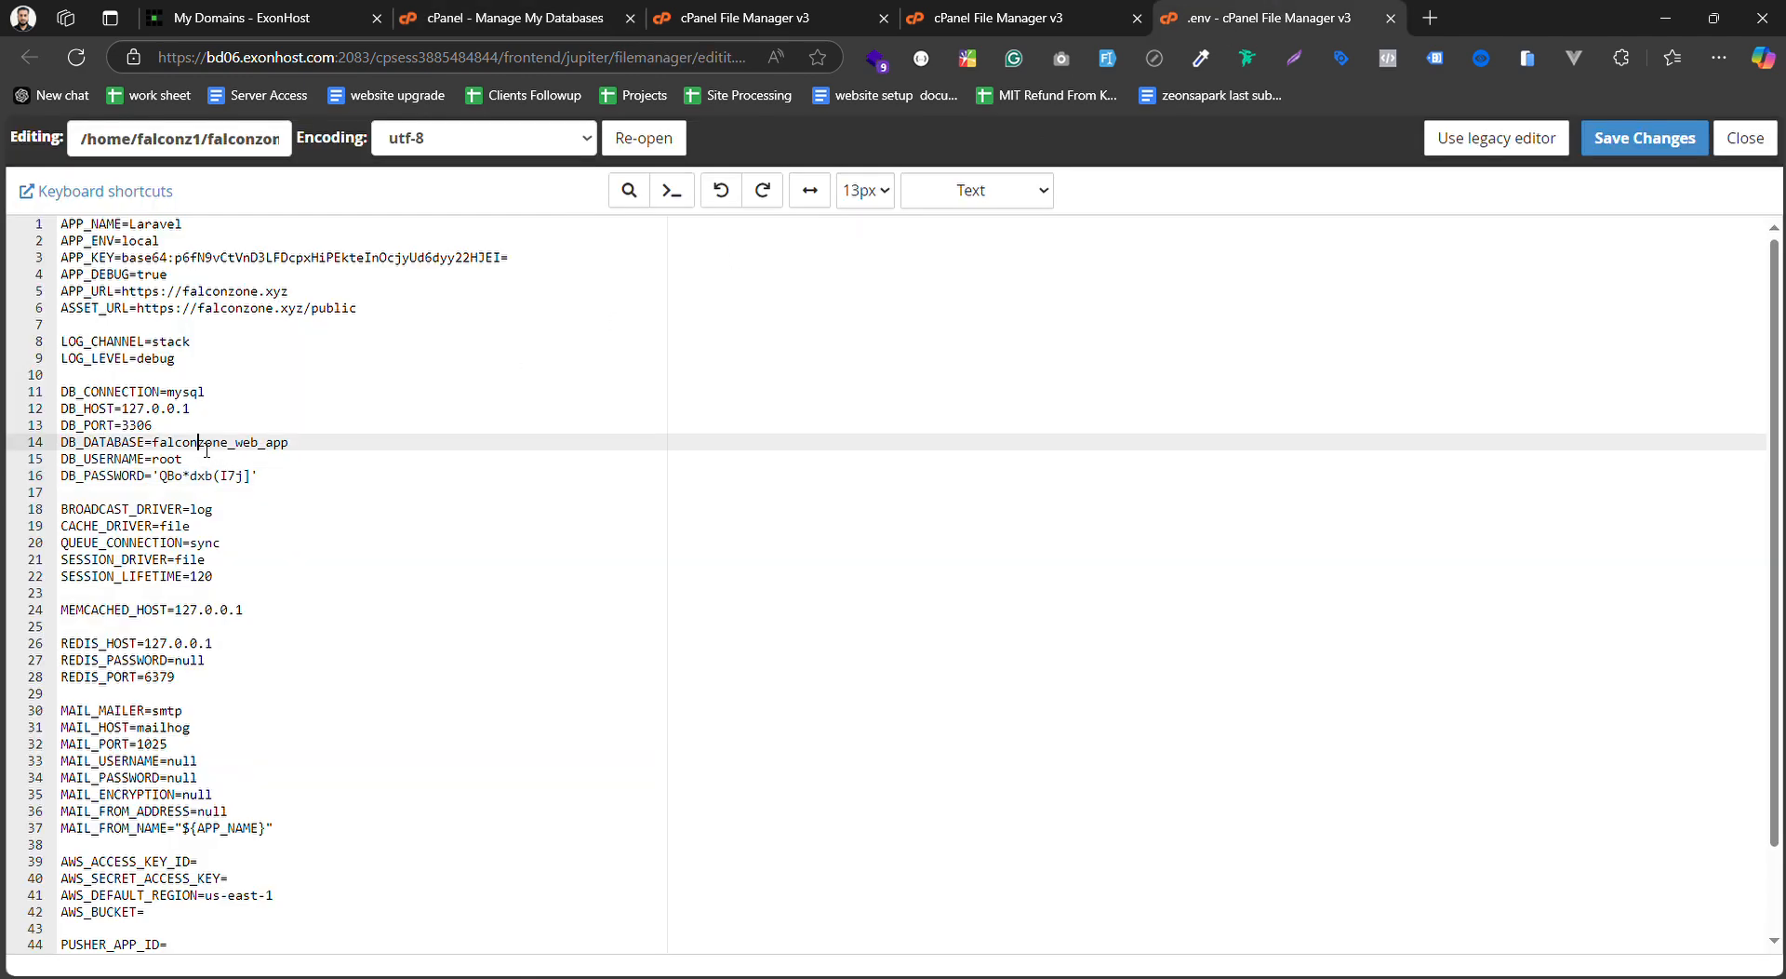
double_click(207, 446)
key(ctrl+v)
Copy the new database user's name from Current Users, set DB_USERNAME in the .env file to falconz1_falconzone_xyz_user and save the file
click(1024, 17)
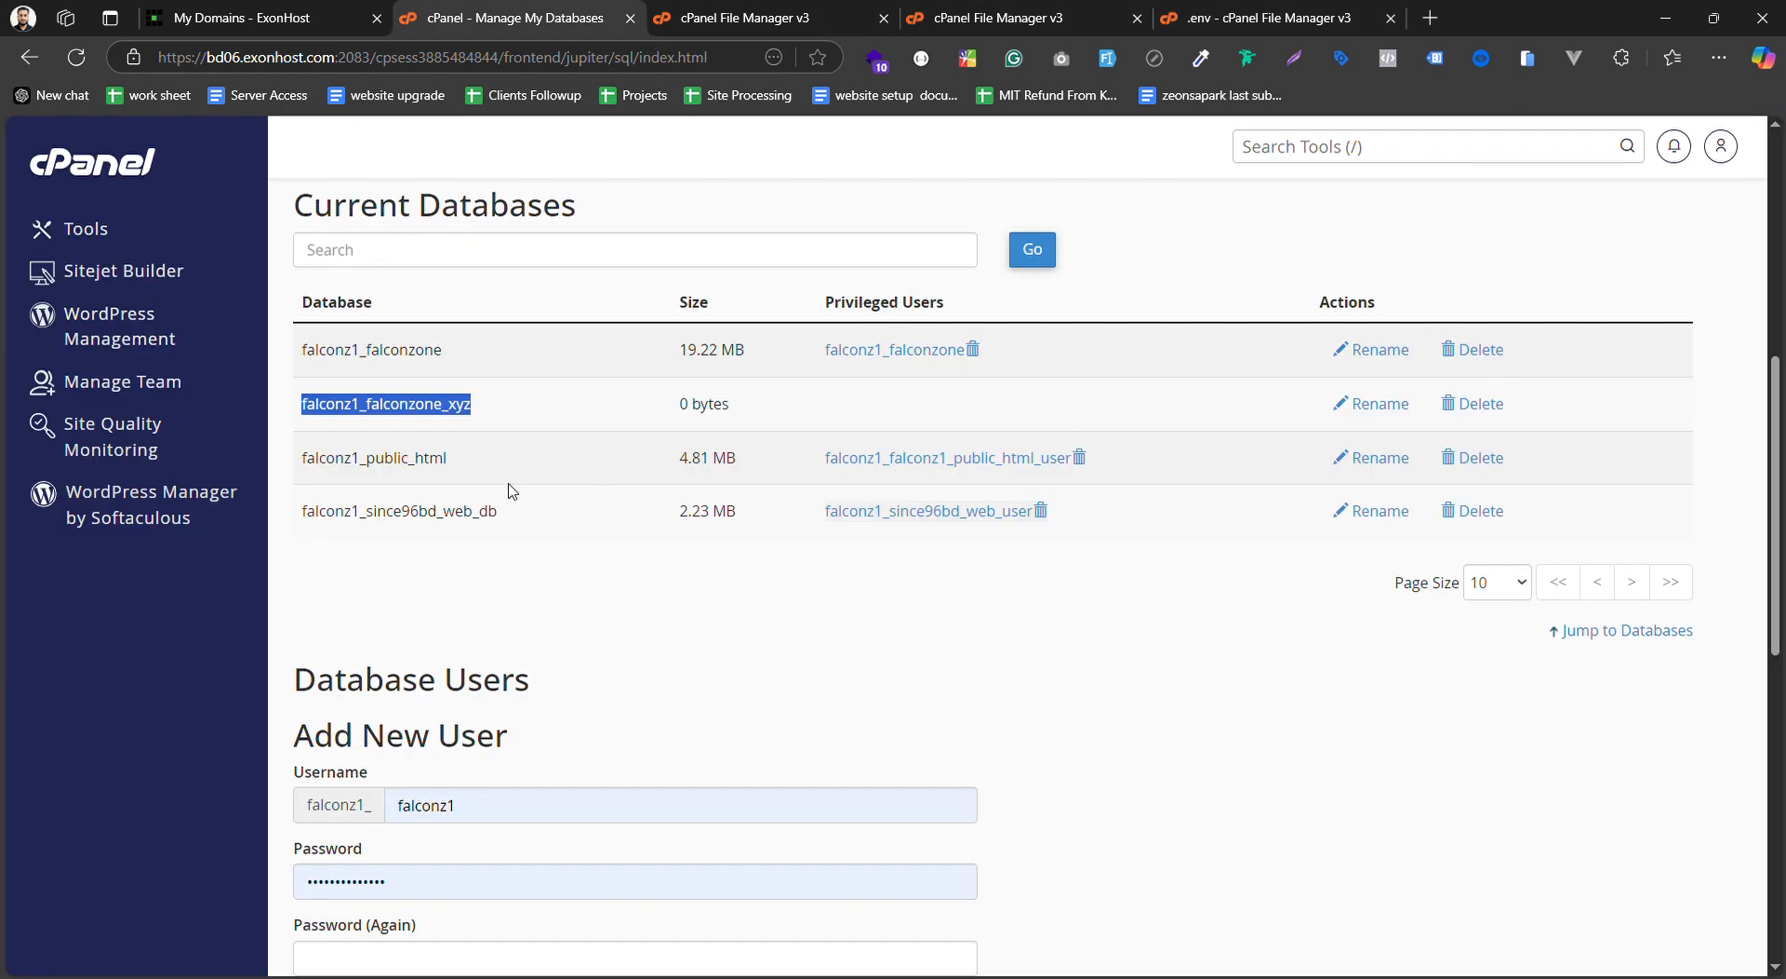
scroll(506, 487, down, 9)
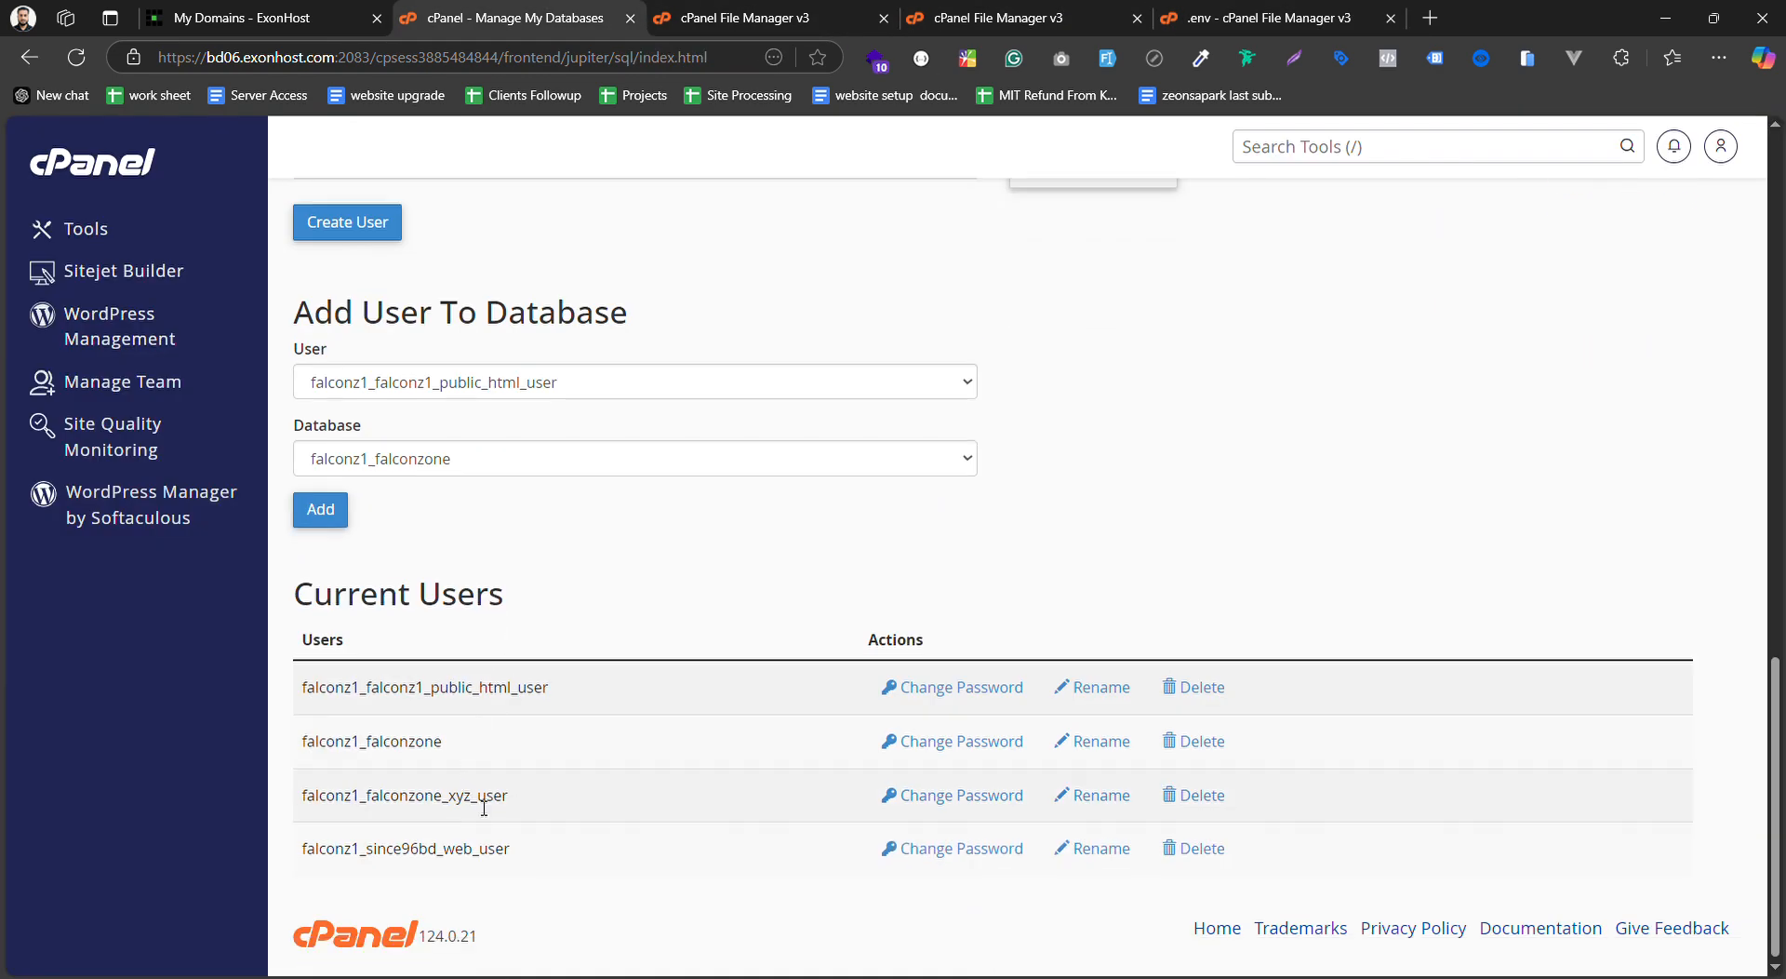
double_click(481, 802)
key(ctrl+c)
click(1247, 18)
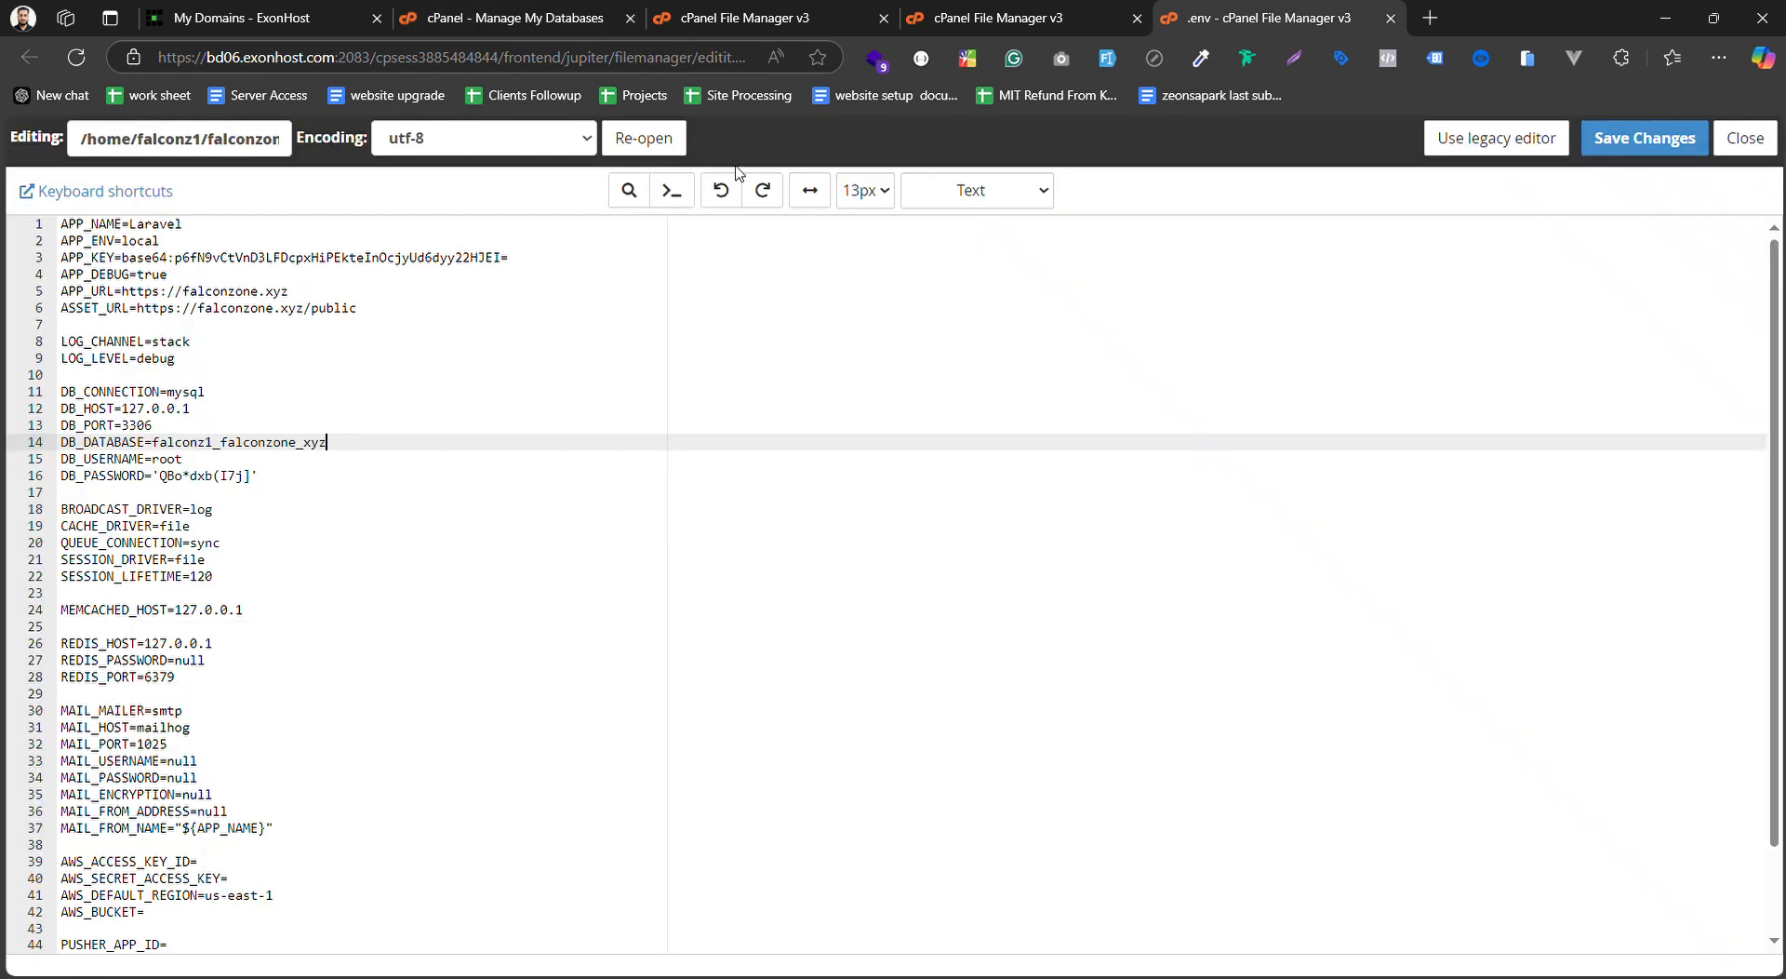
double_click(182, 458)
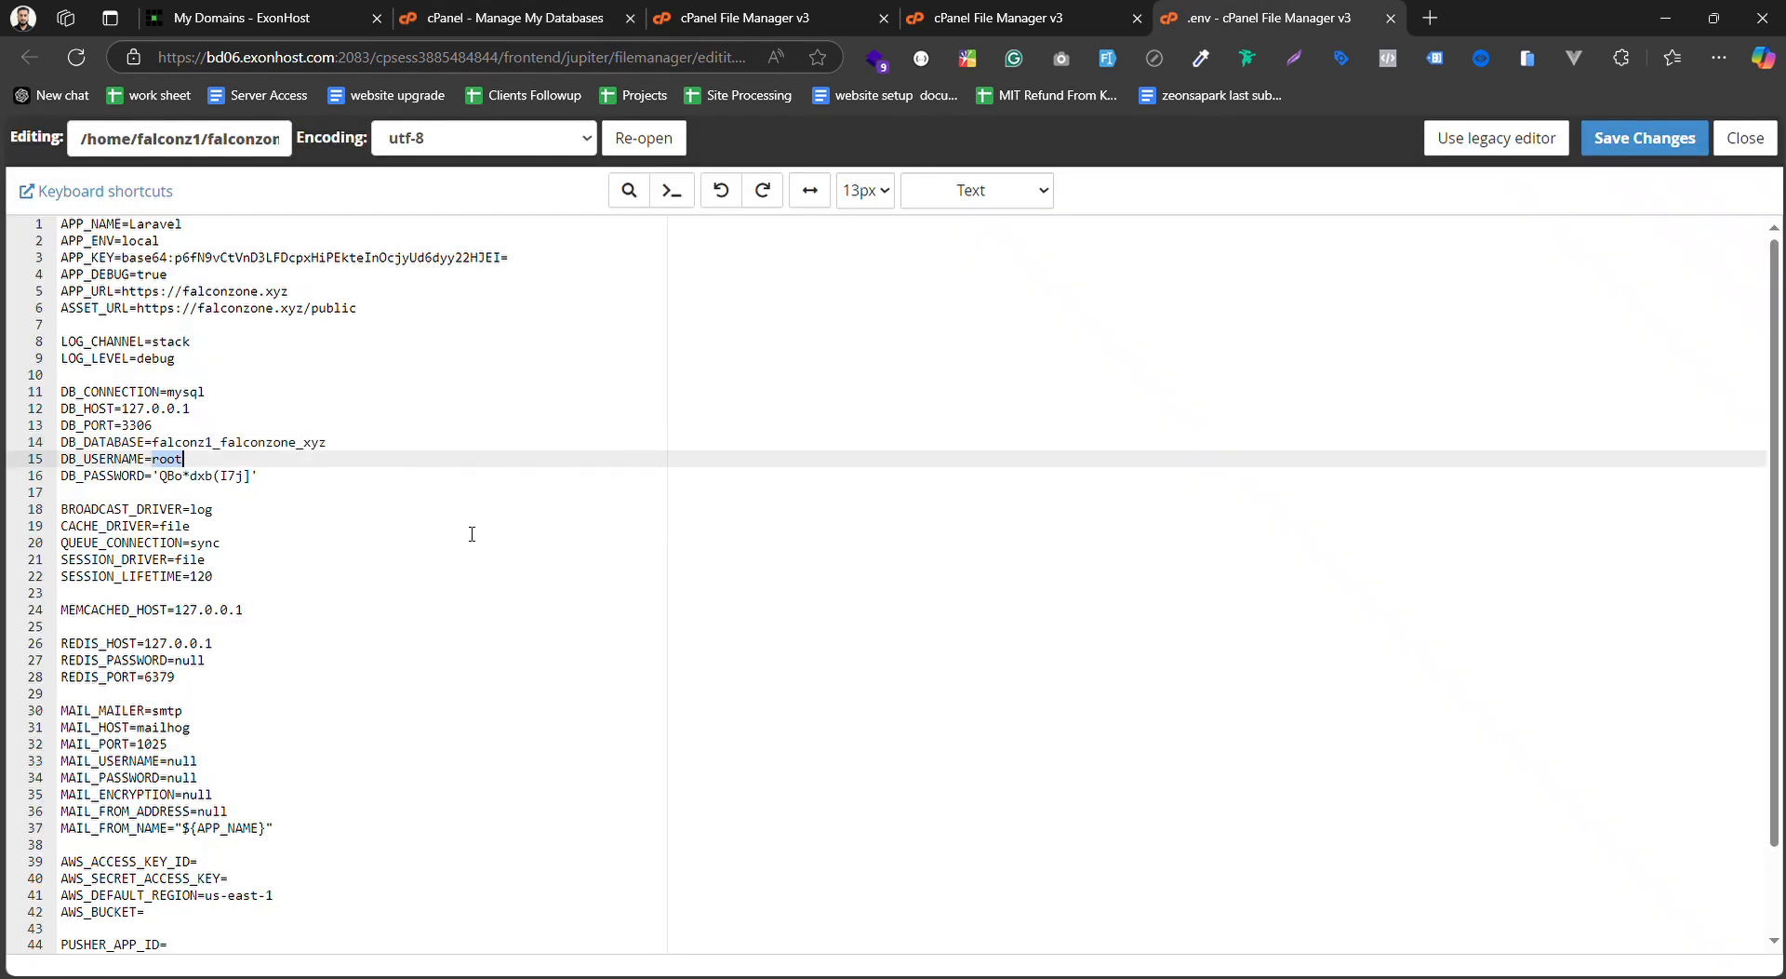
key(ctrl+v)
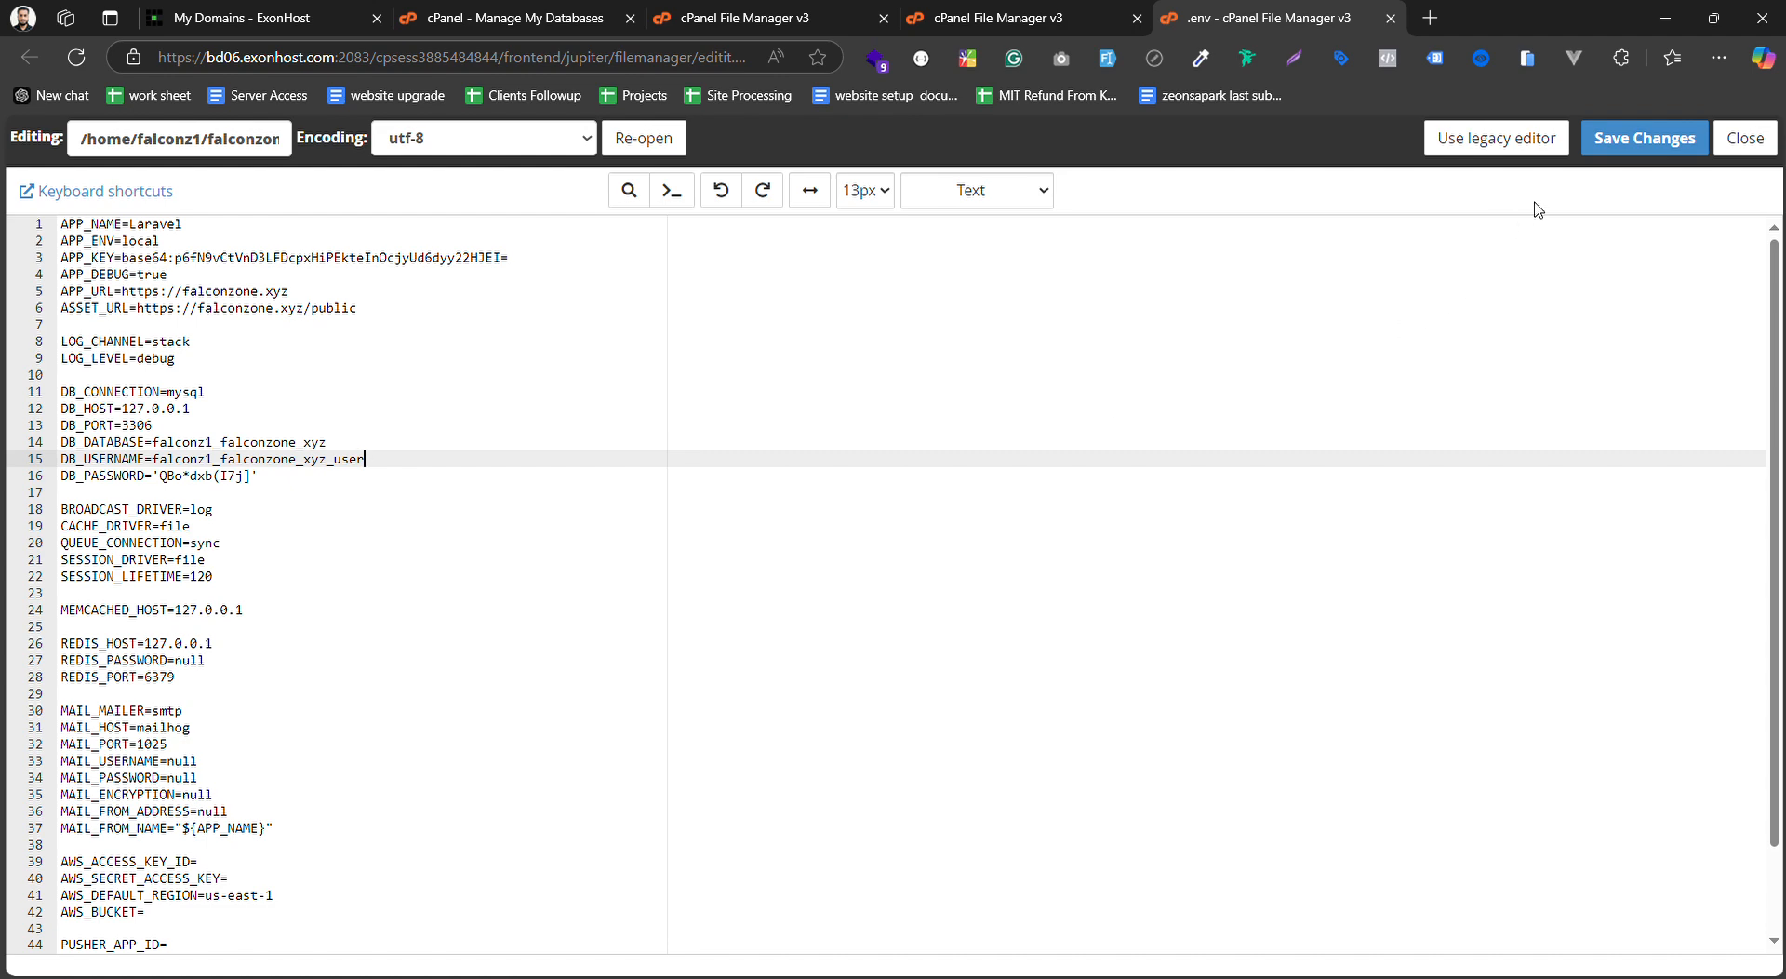
click(1645, 139)
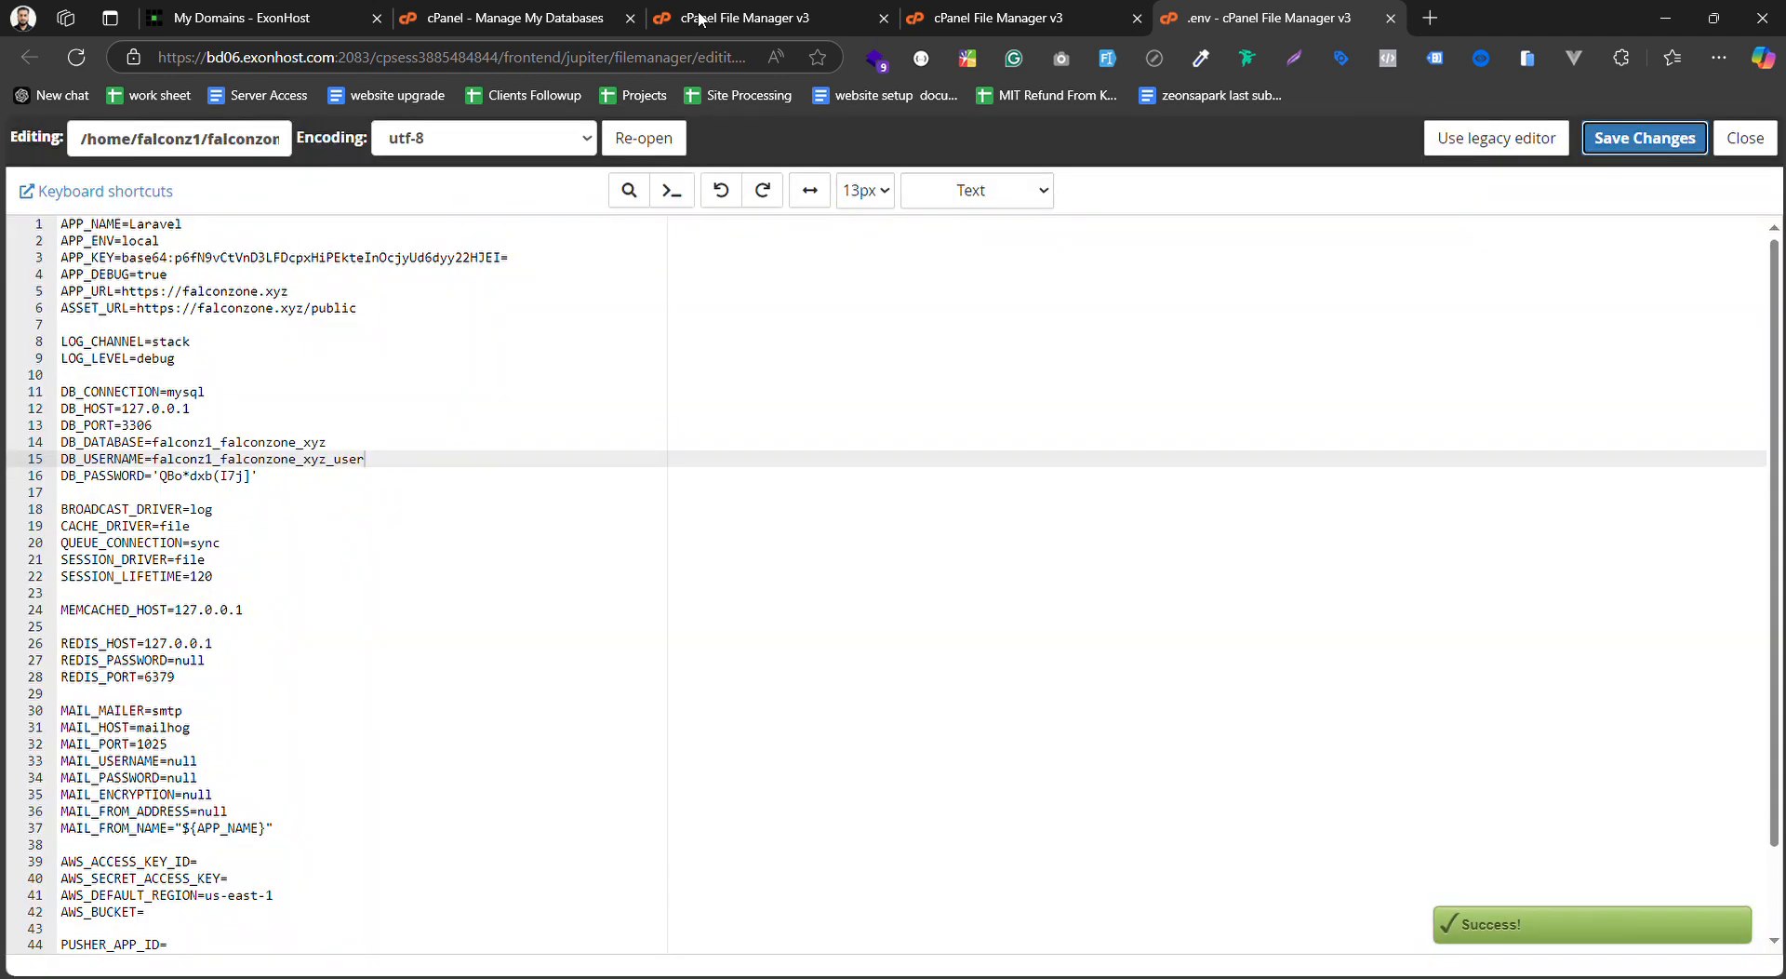
Add the user falconz1_falconzone_xyz_user to the database falconz1_falconzone_xyz in cPanel's database management page
click(1005, 17)
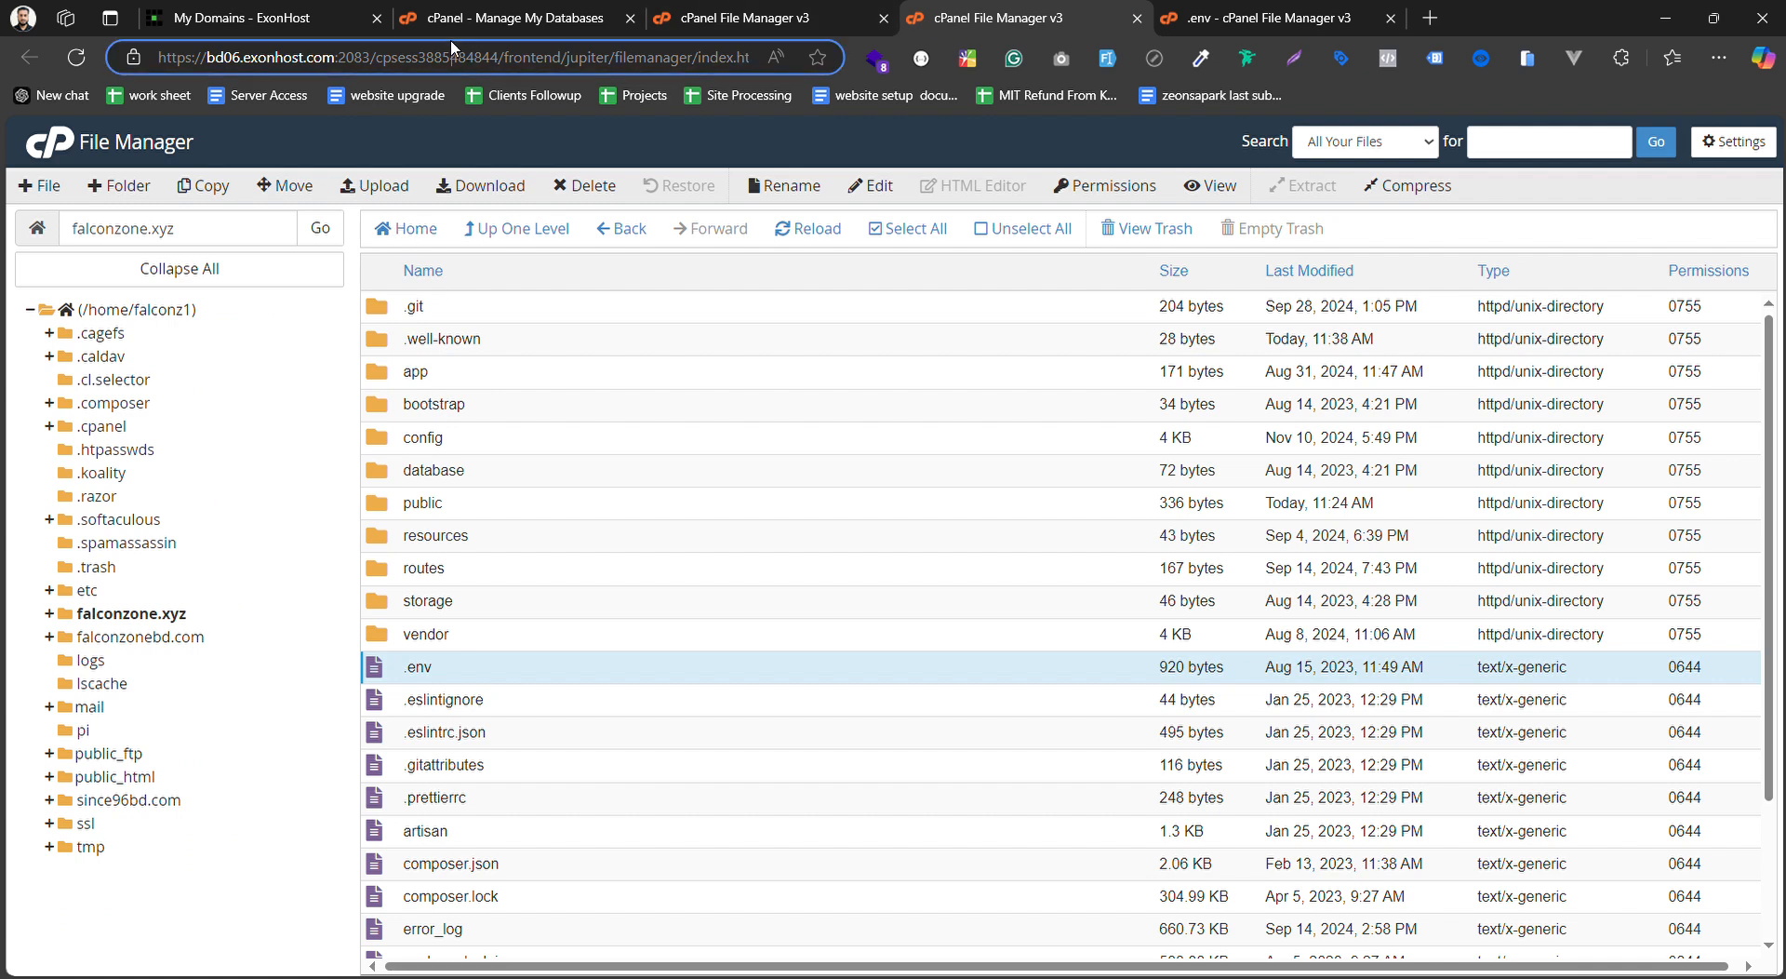
click(502, 17)
scroll(478, 313, up, 1)
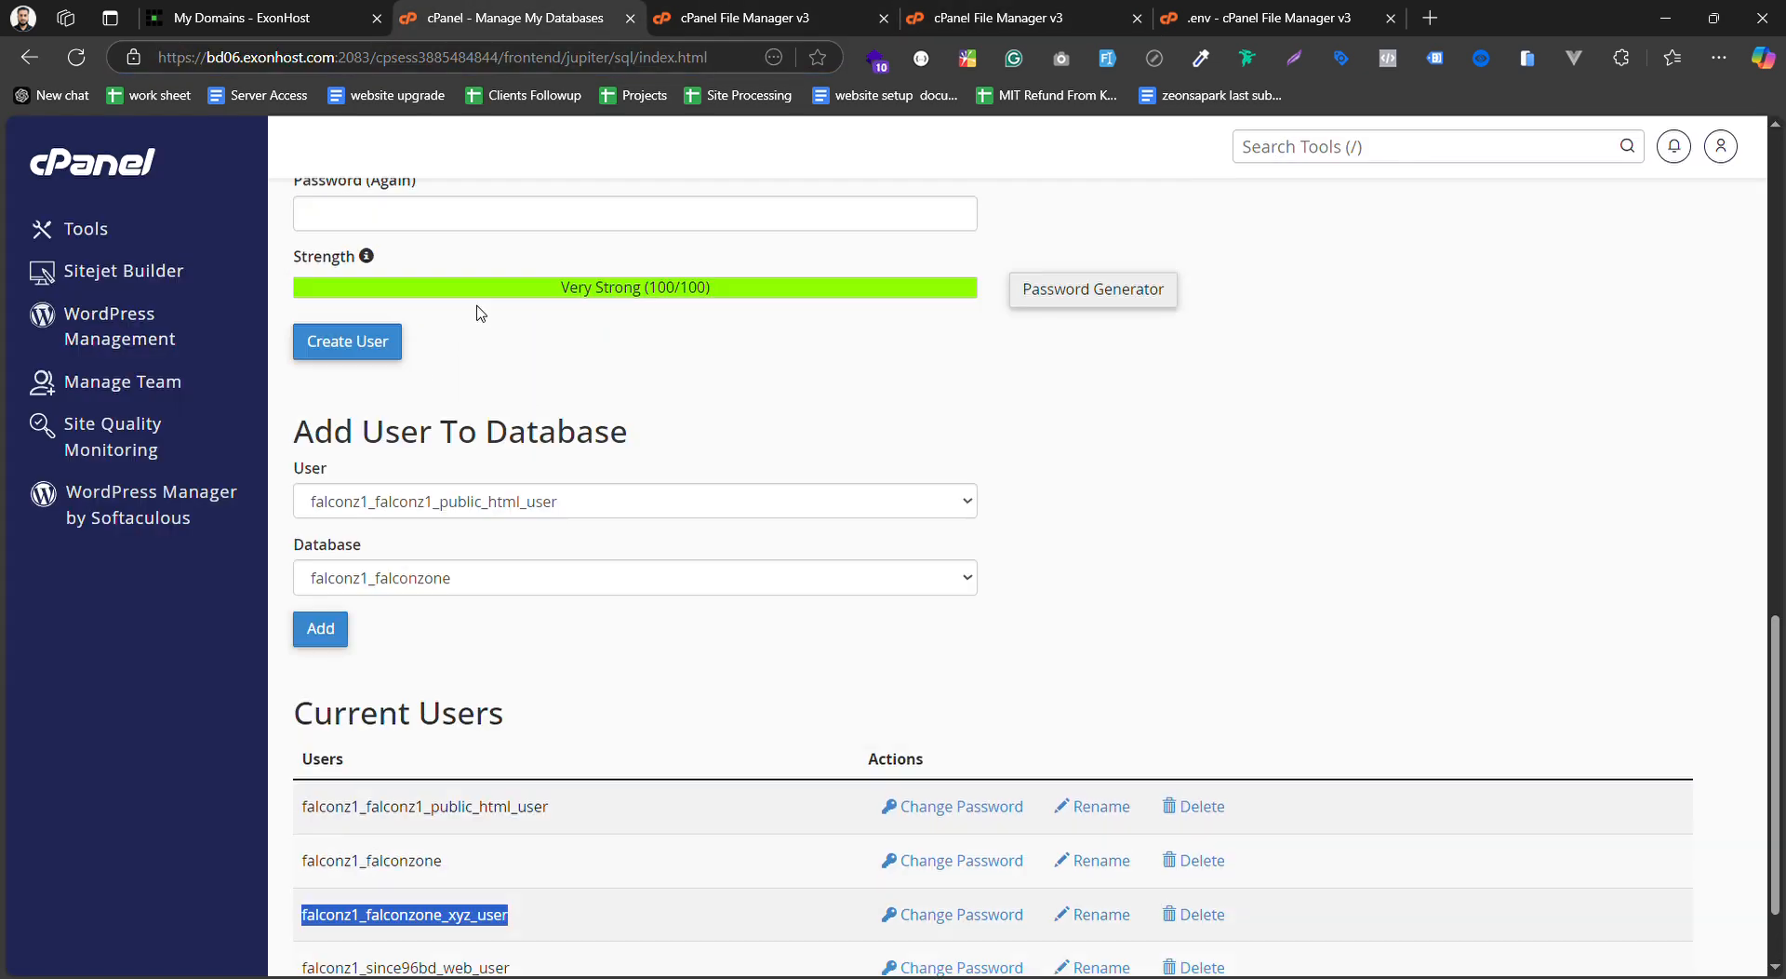
scroll(484, 325, down, 1)
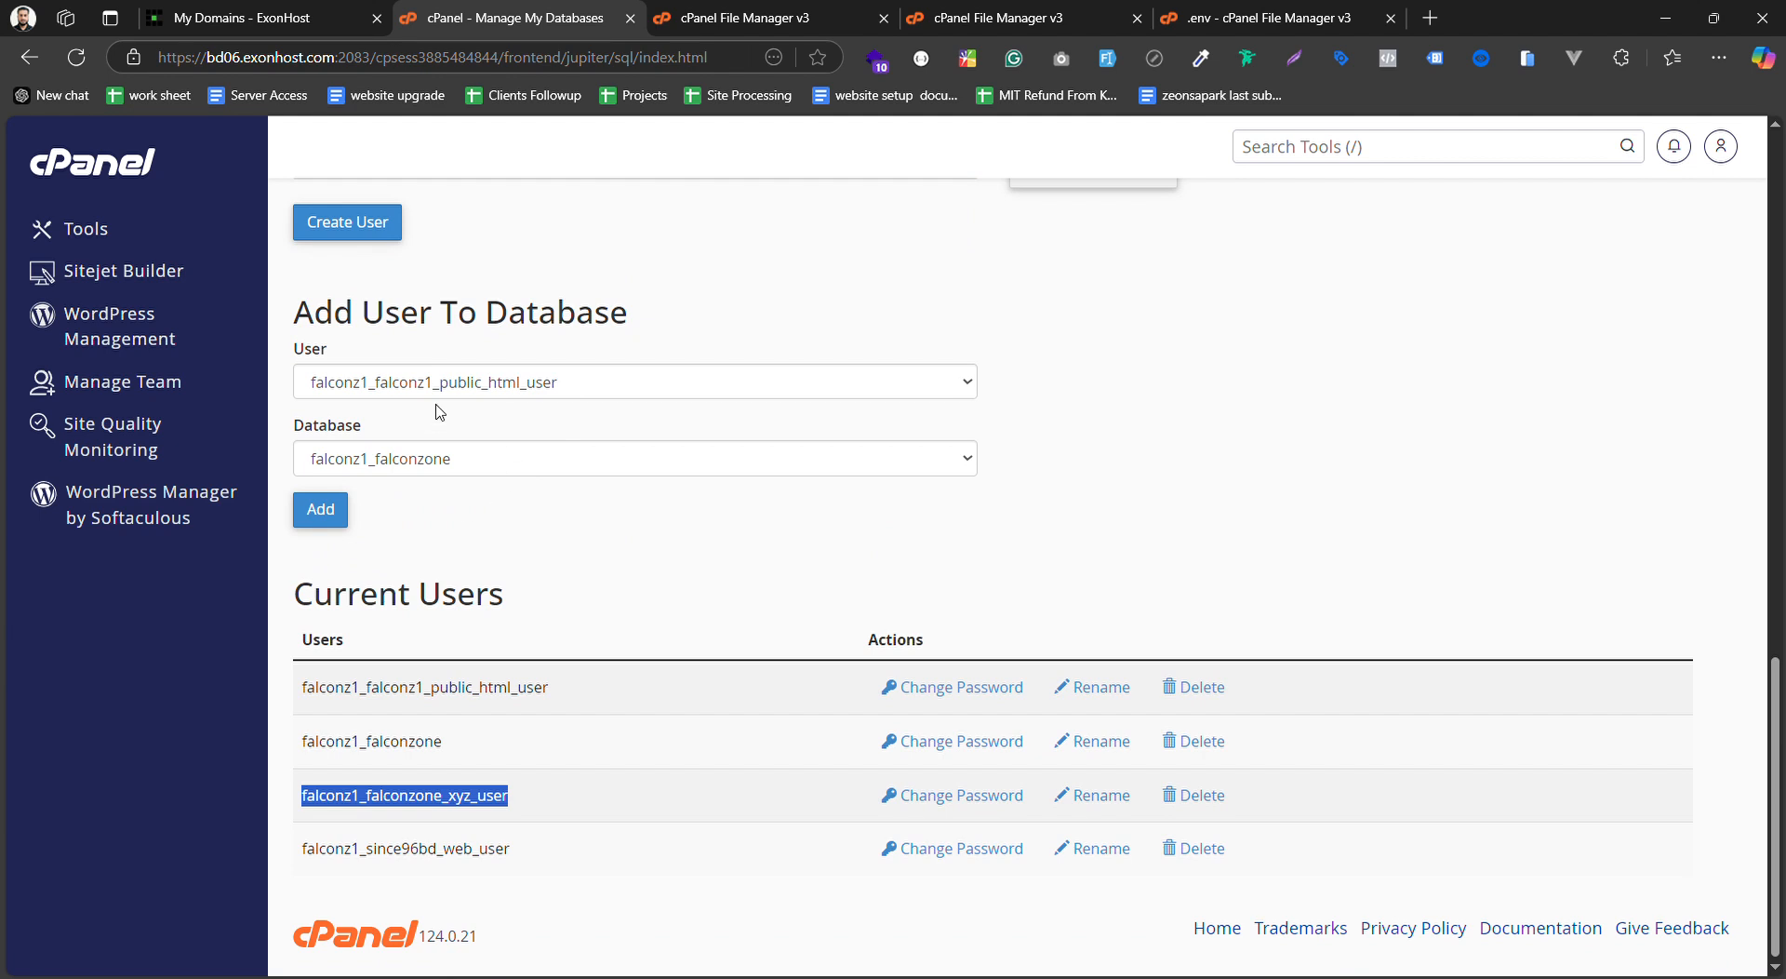
scroll(614, 410, up, 1)
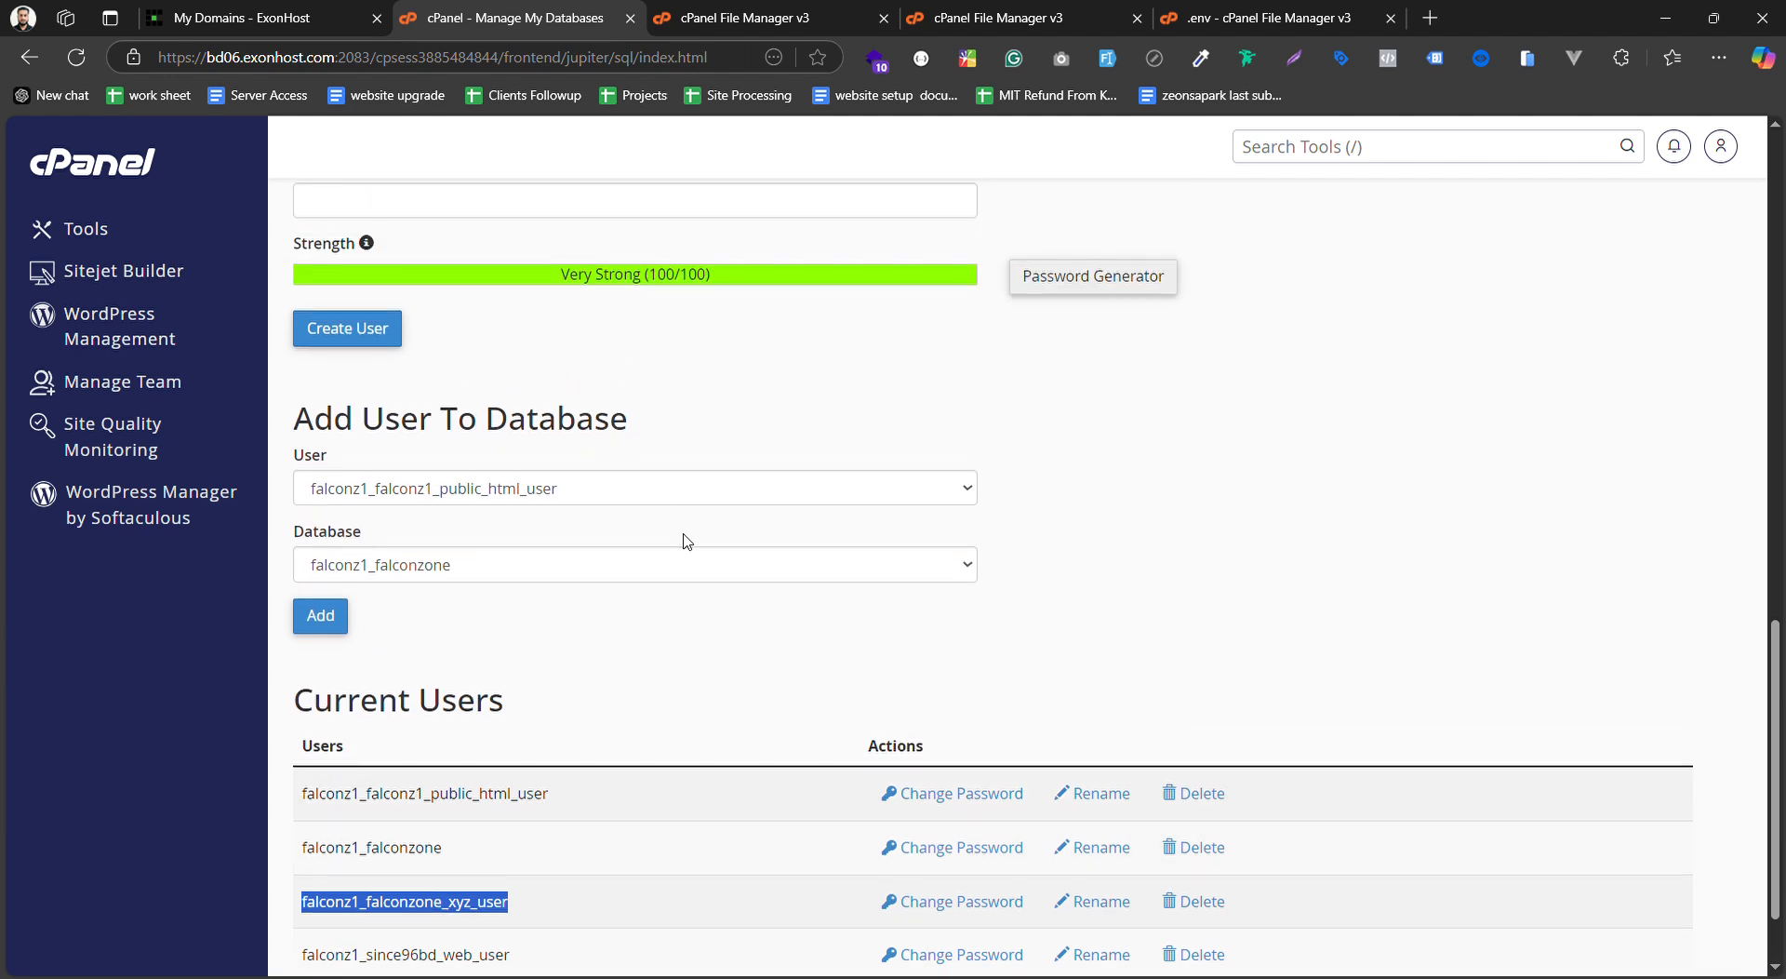
click(490, 498)
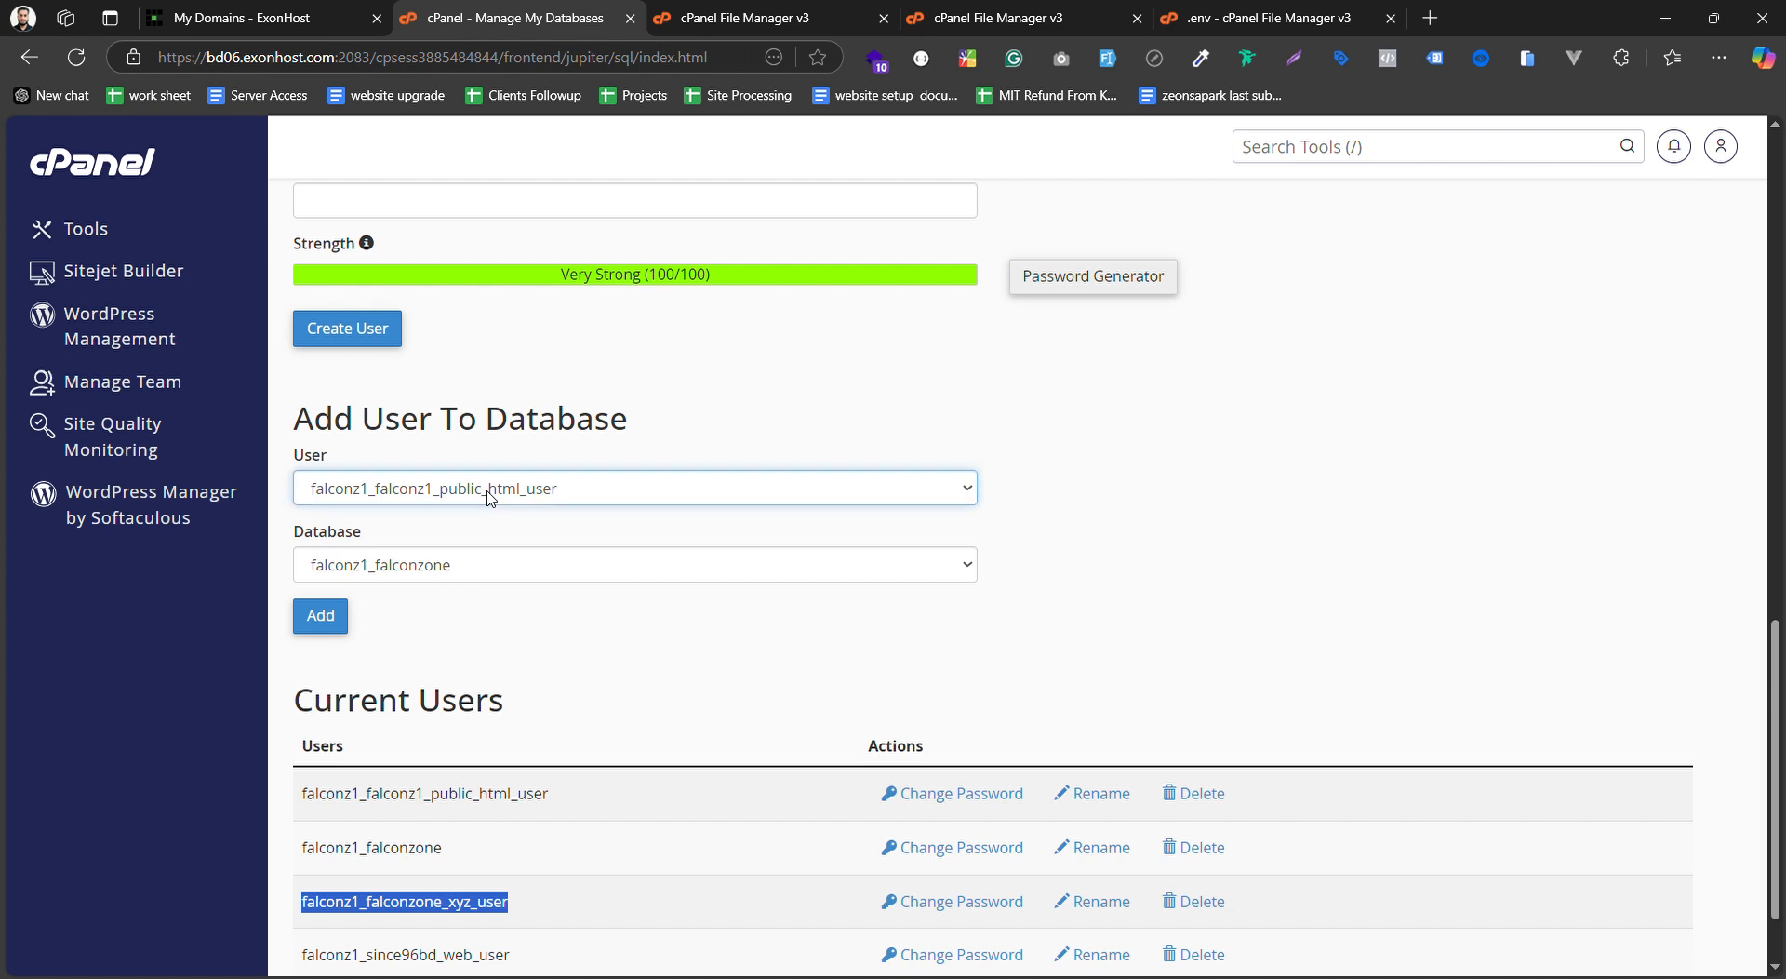
click(474, 597)
click(415, 569)
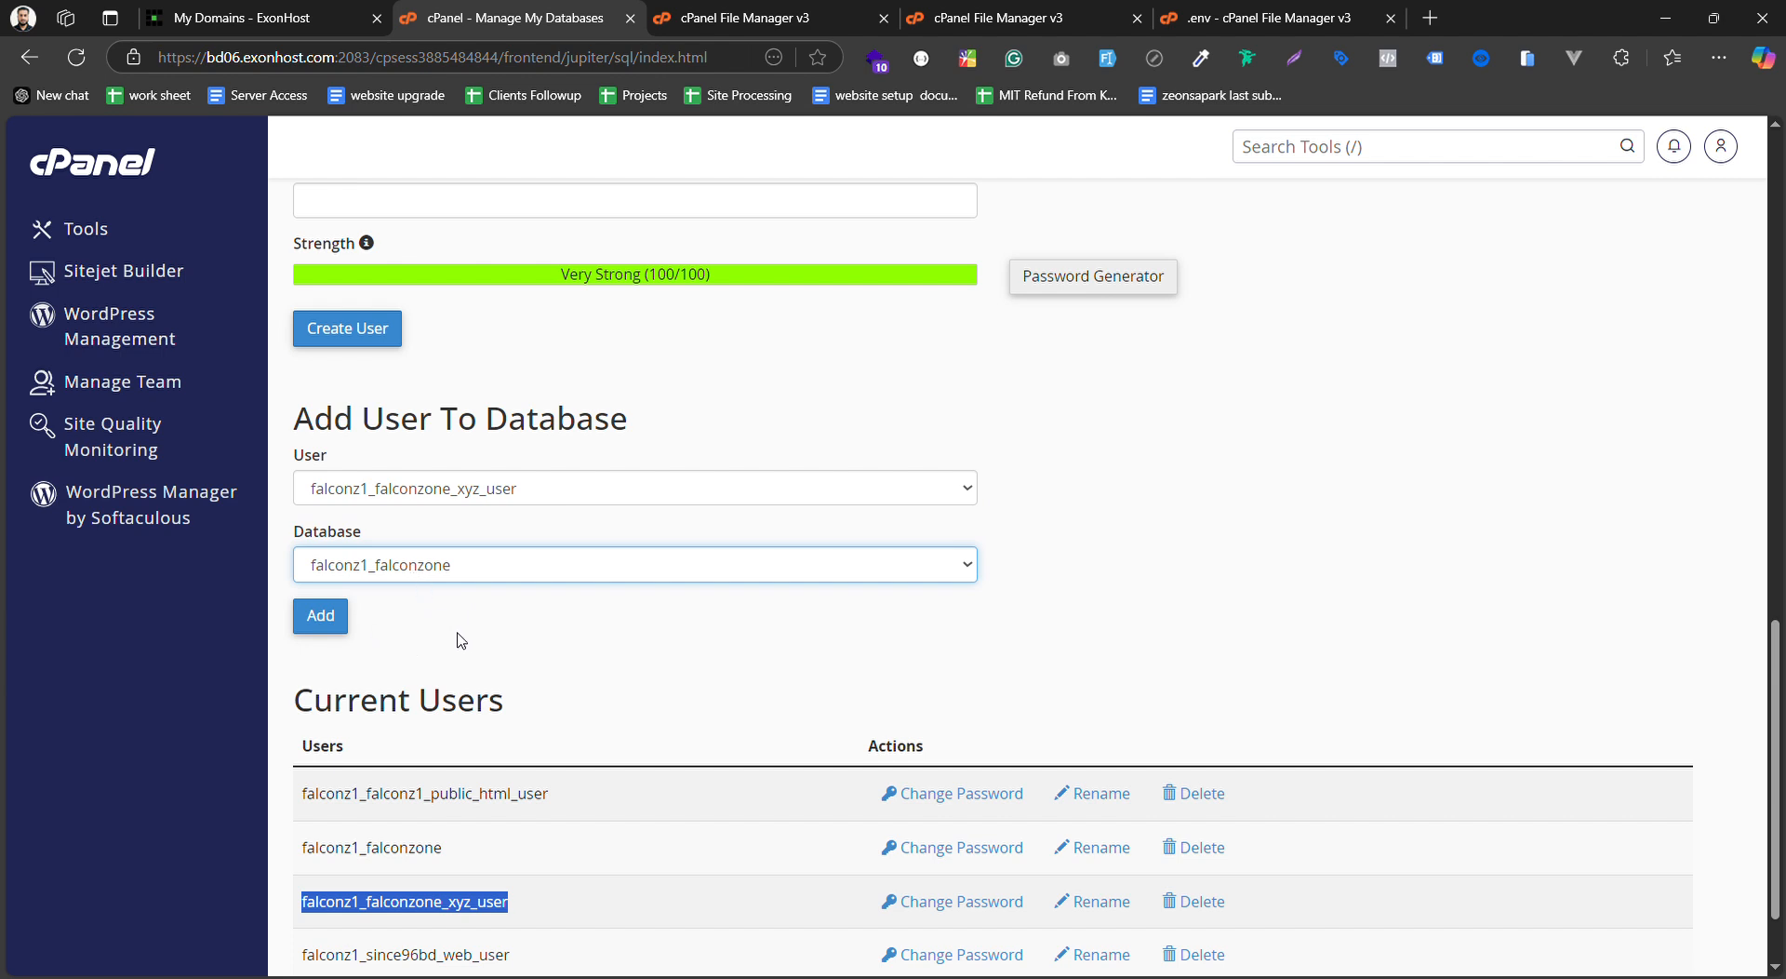
key(Down)
click(336, 621)
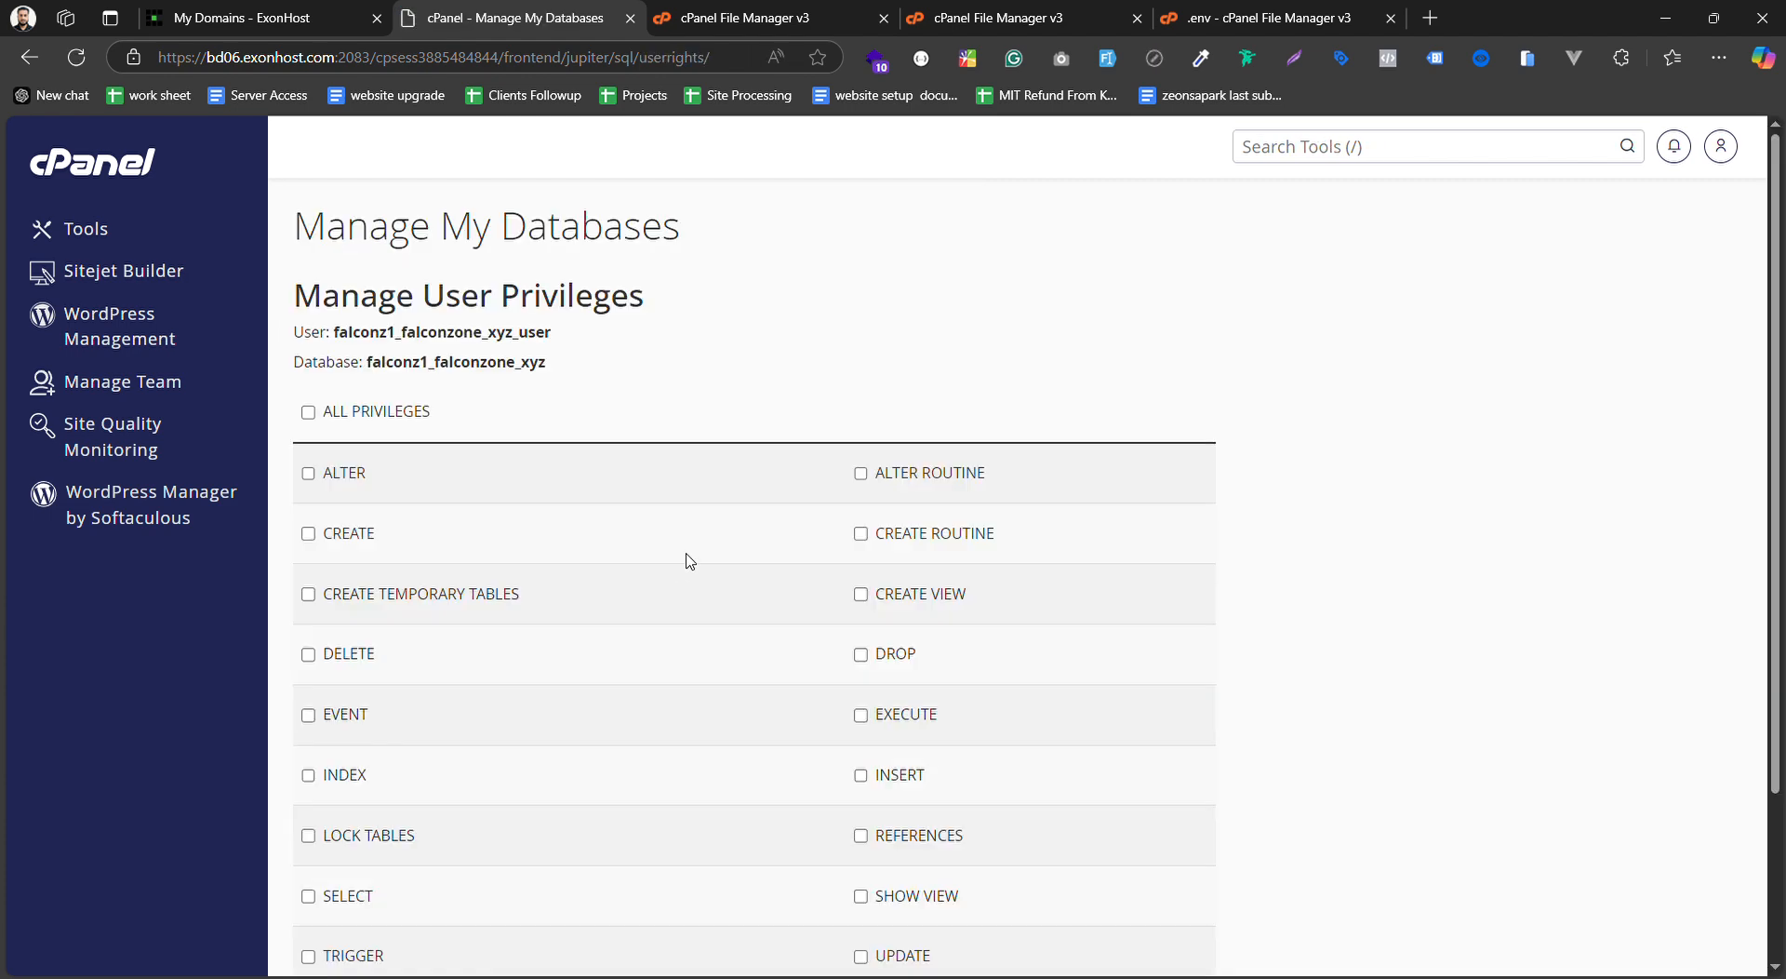
Grant the user ALL PRIVILEGES on falconz1_falconzone_xyz, save the changes and return to the database management page
scroll(986, 433, down, 3)
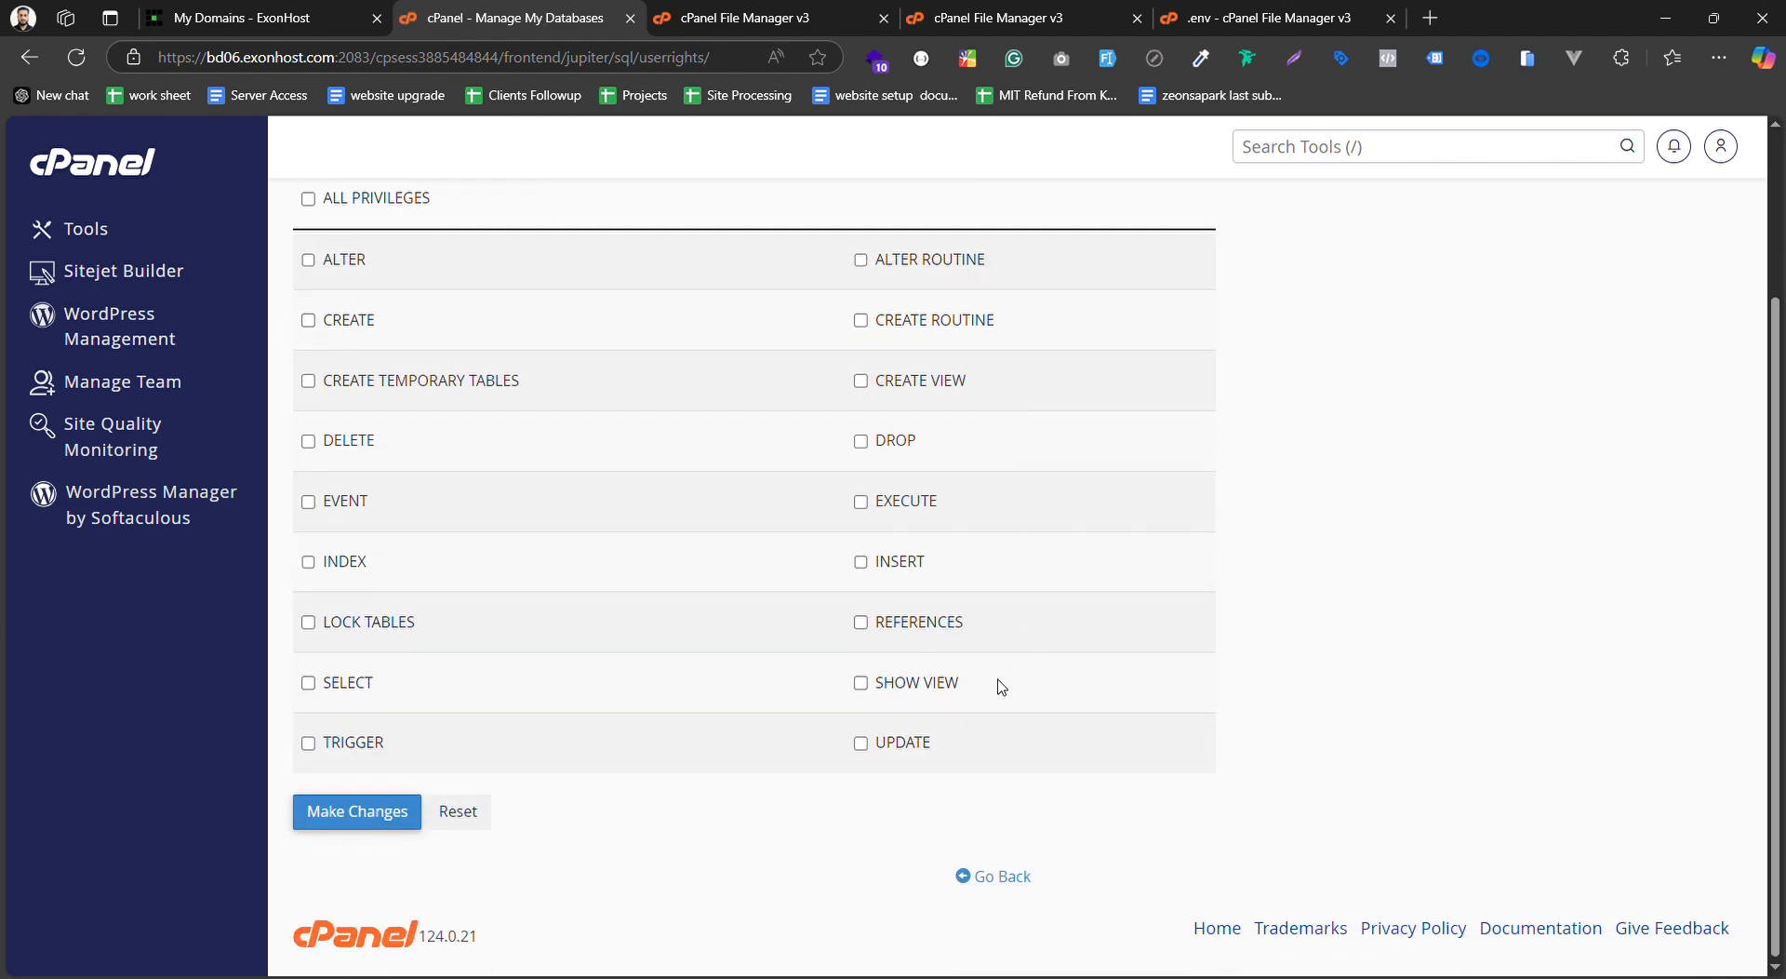
scroll(512, 375, up, 3)
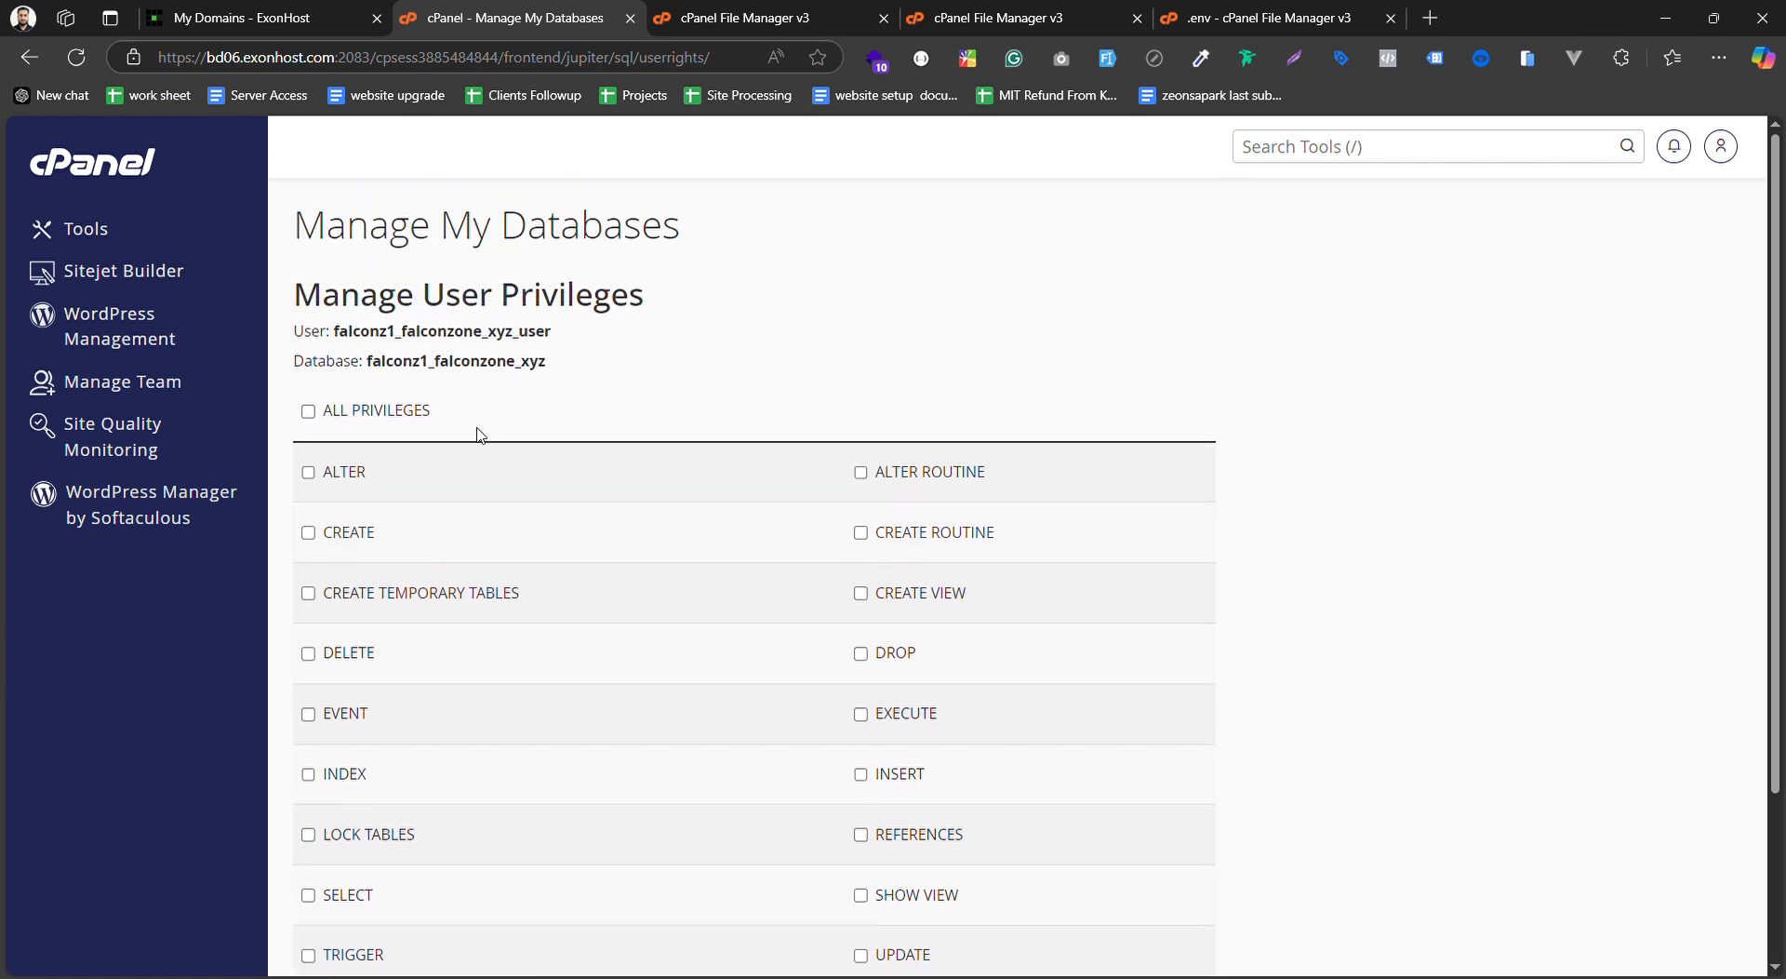
scroll(825, 387, down, 1)
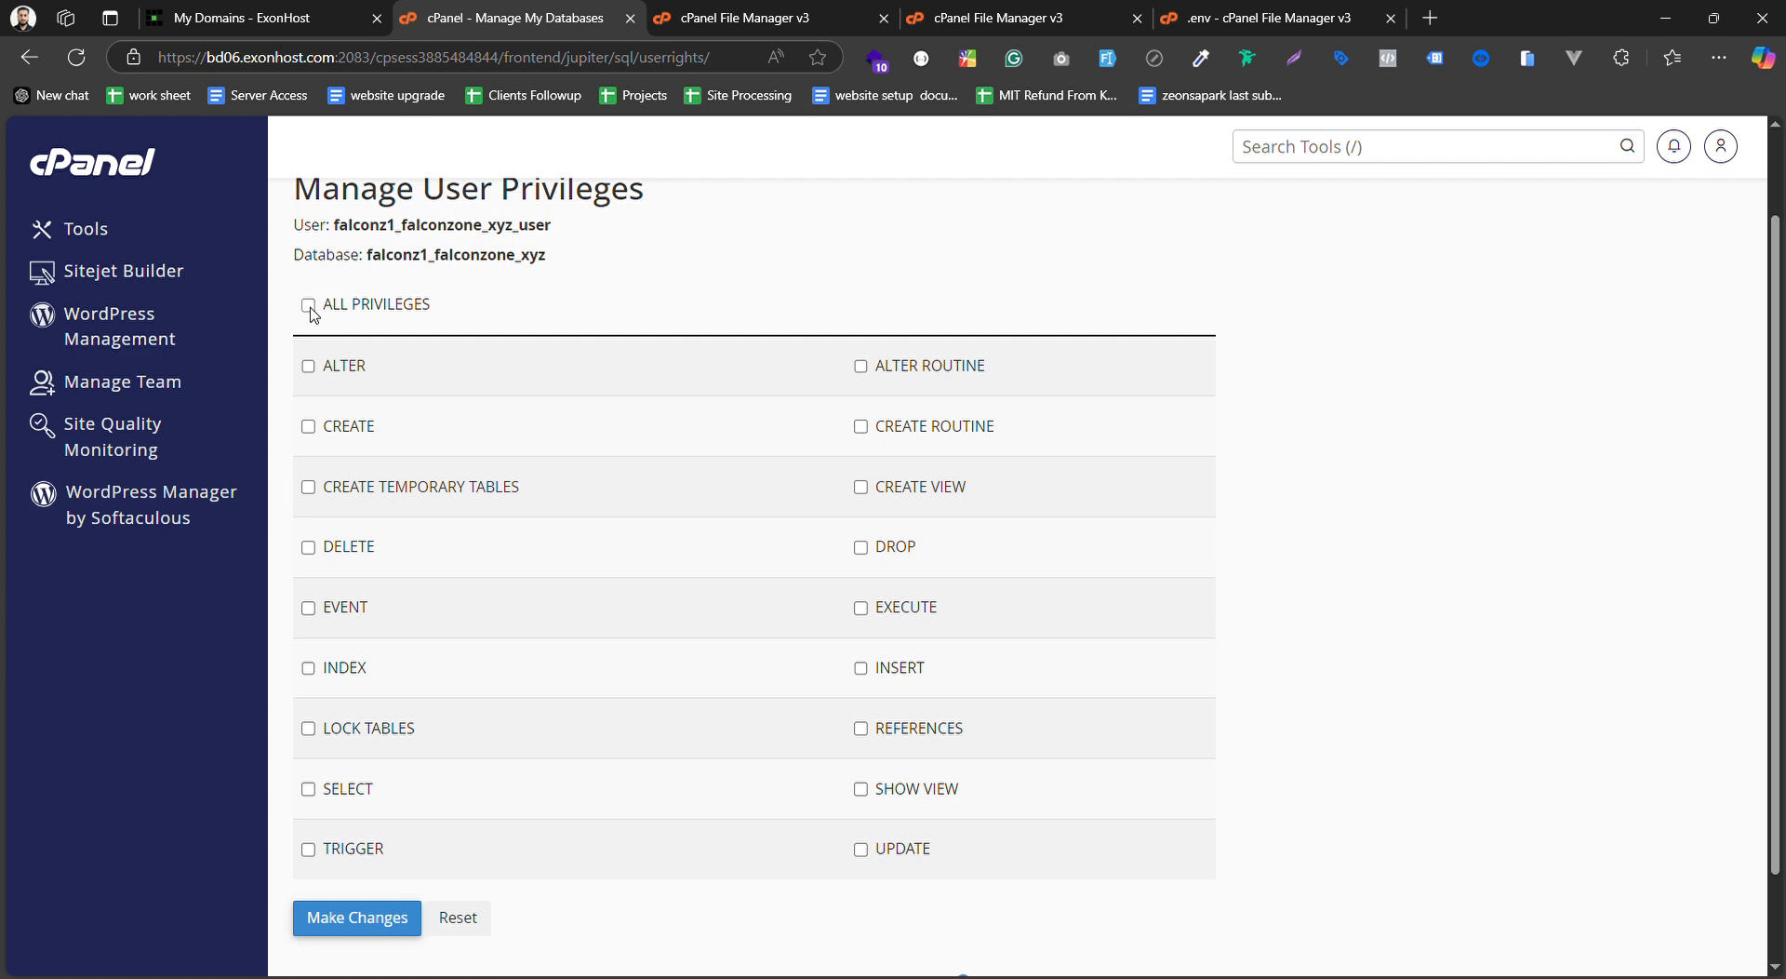
click(309, 306)
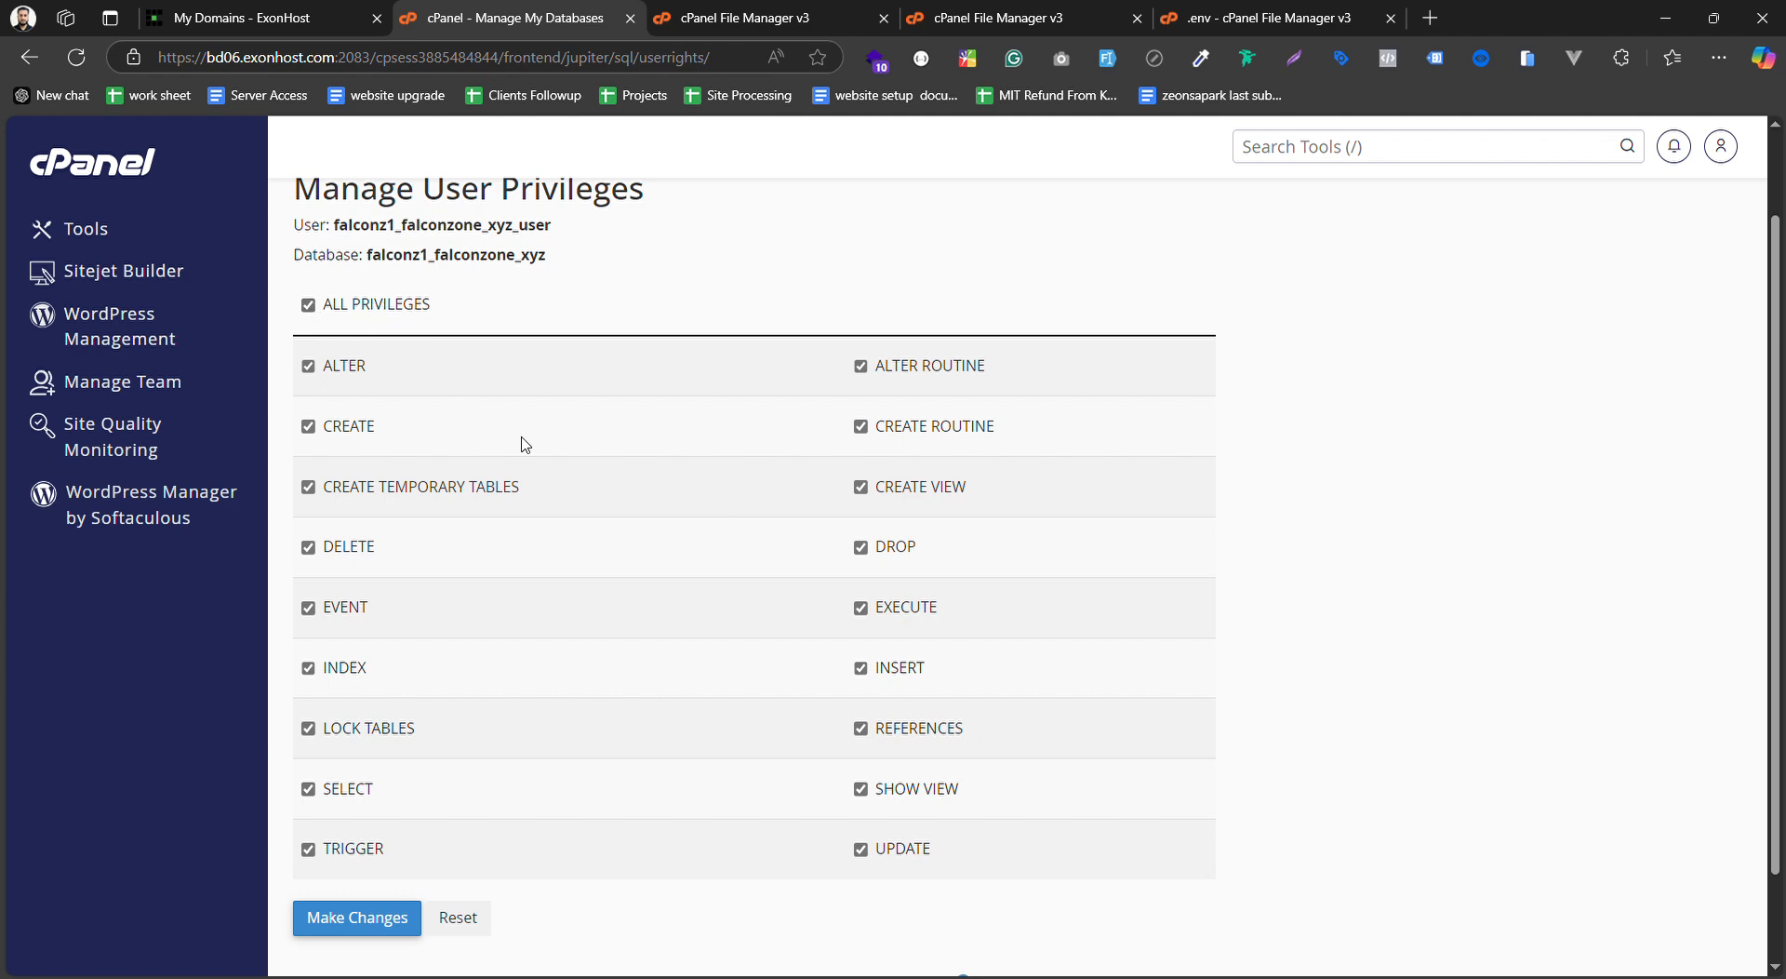
scroll(486, 783, down, 1)
click(361, 817)
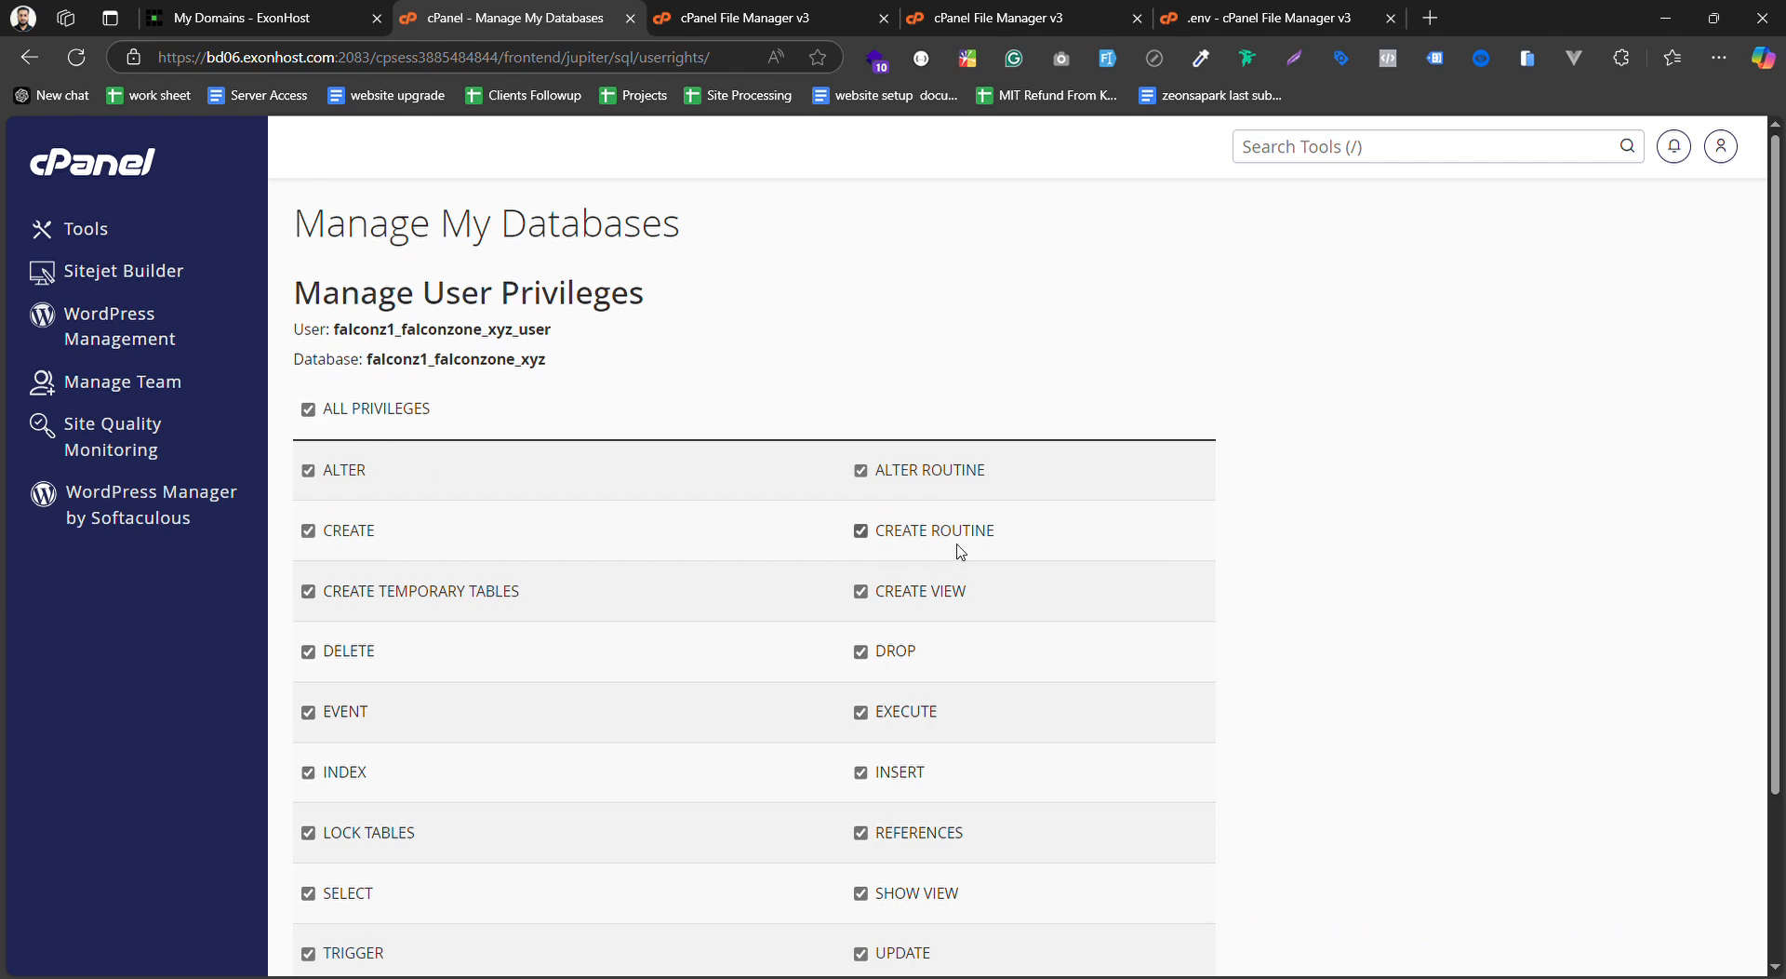
scroll(831, 600, down, 2)
click(358, 812)
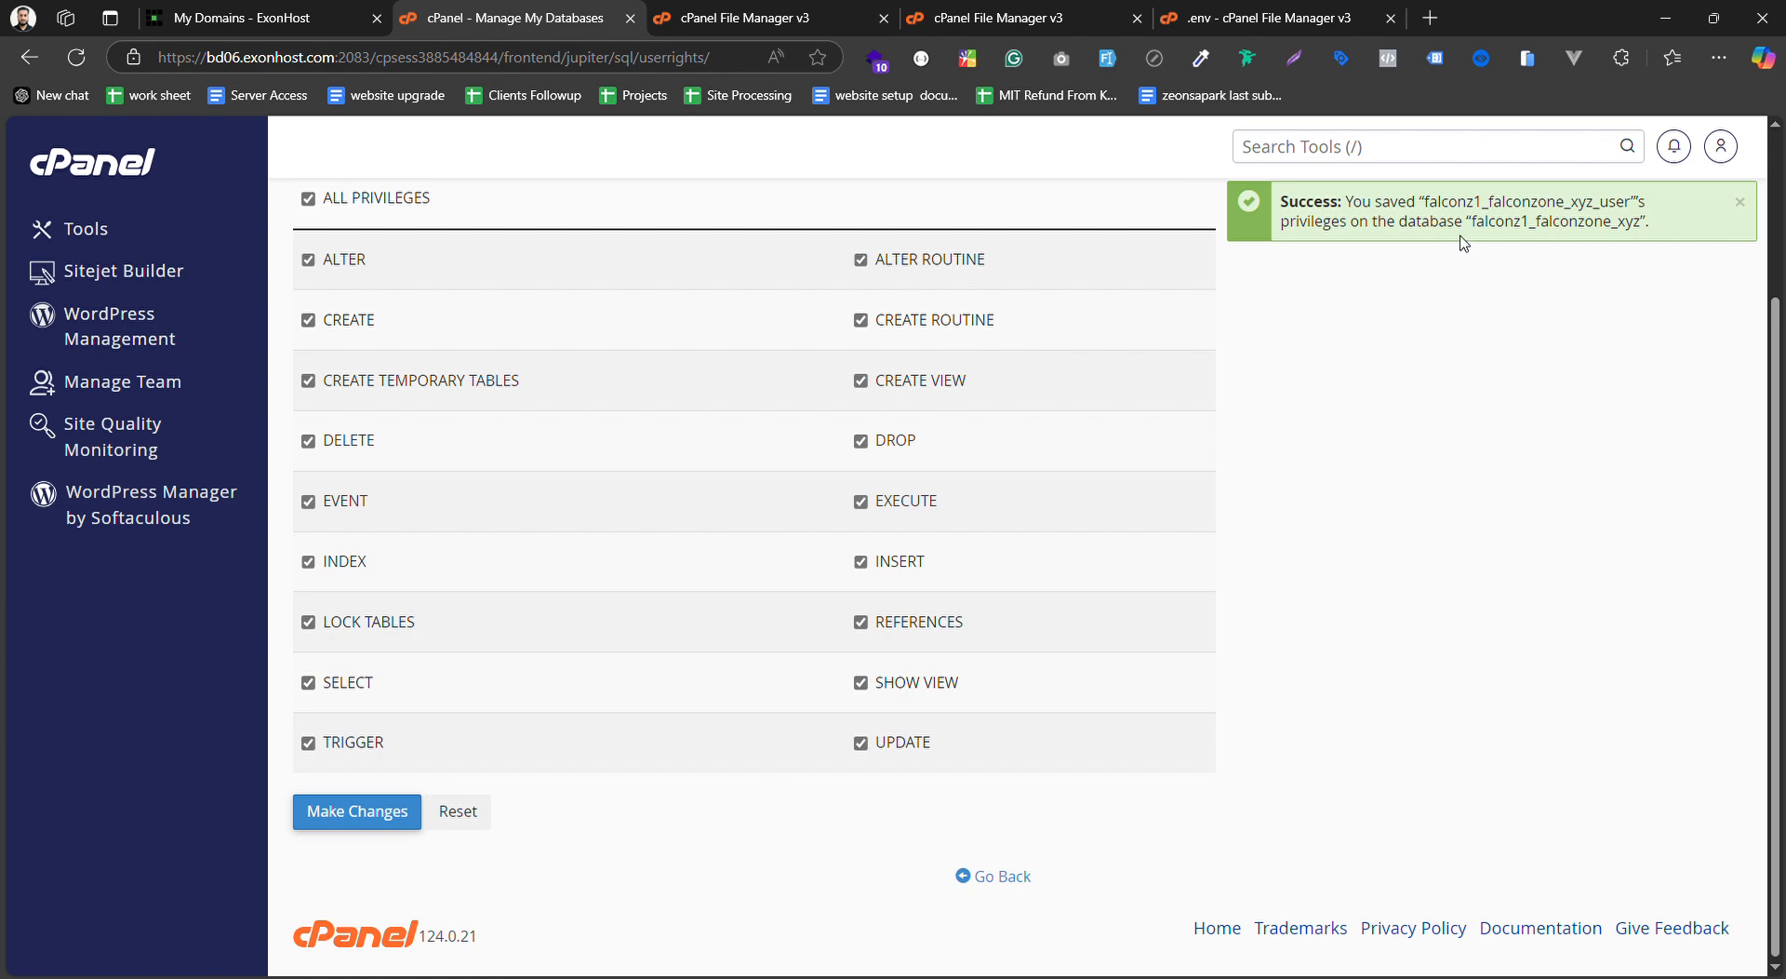
click(975, 878)
Check the privileged user and size listed for falconz1_falconzone_xyz under Current Databases
scroll(682, 598, down, 12)
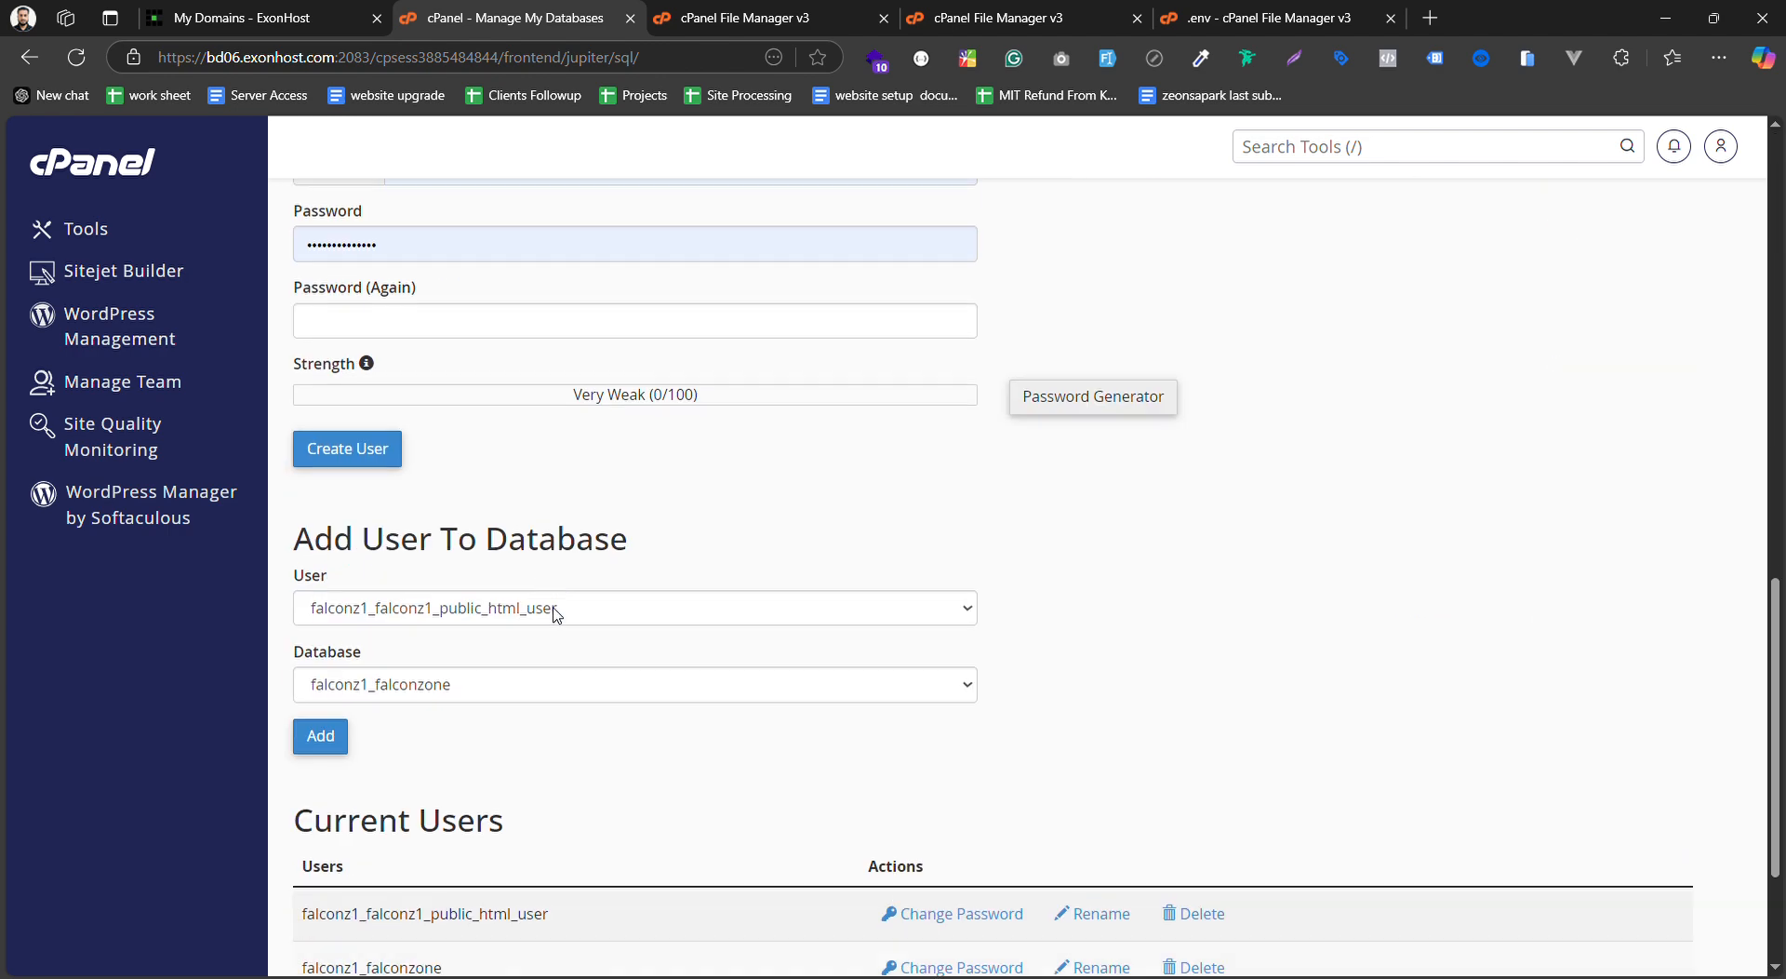
scroll(576, 595, up, 5)
scroll(471, 530, up, 3)
scroll(427, 487, down, 2)
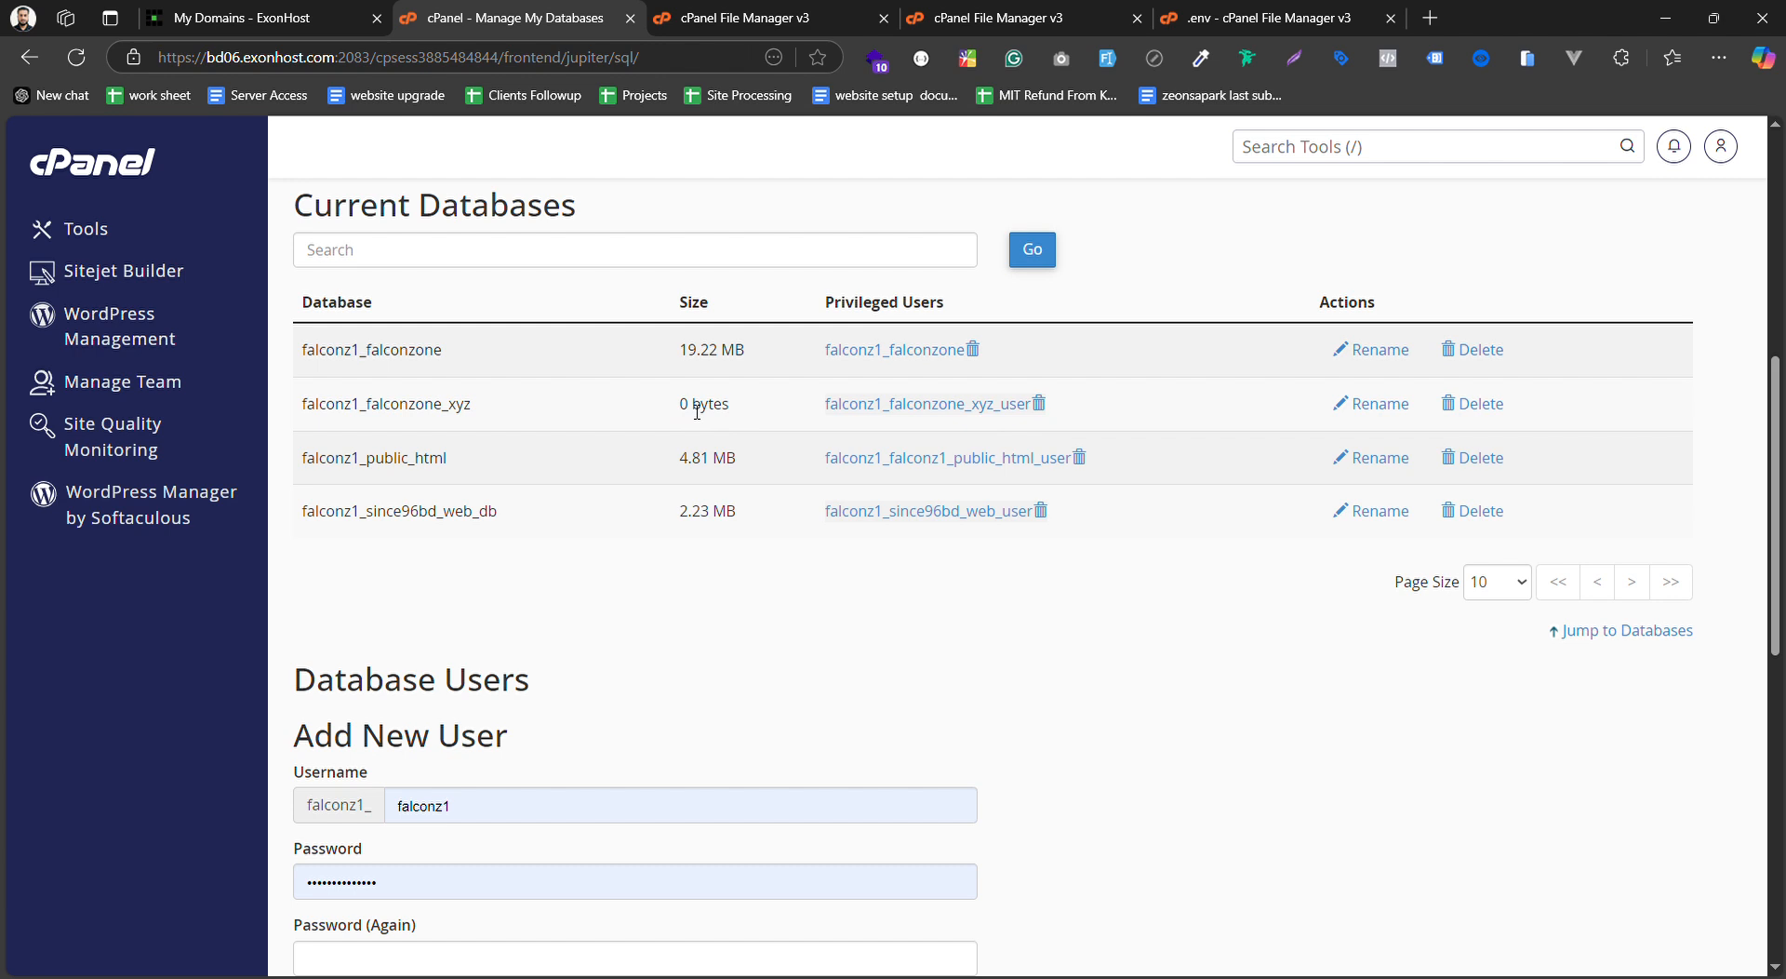
drag(690, 405, 676, 404)
scroll(716, 465, up, 6)
scroll(726, 479, down, 6)
Open phpMyAdmin from the cPanel tools and select the falconz1_falconzone_xyz database
click(93, 165)
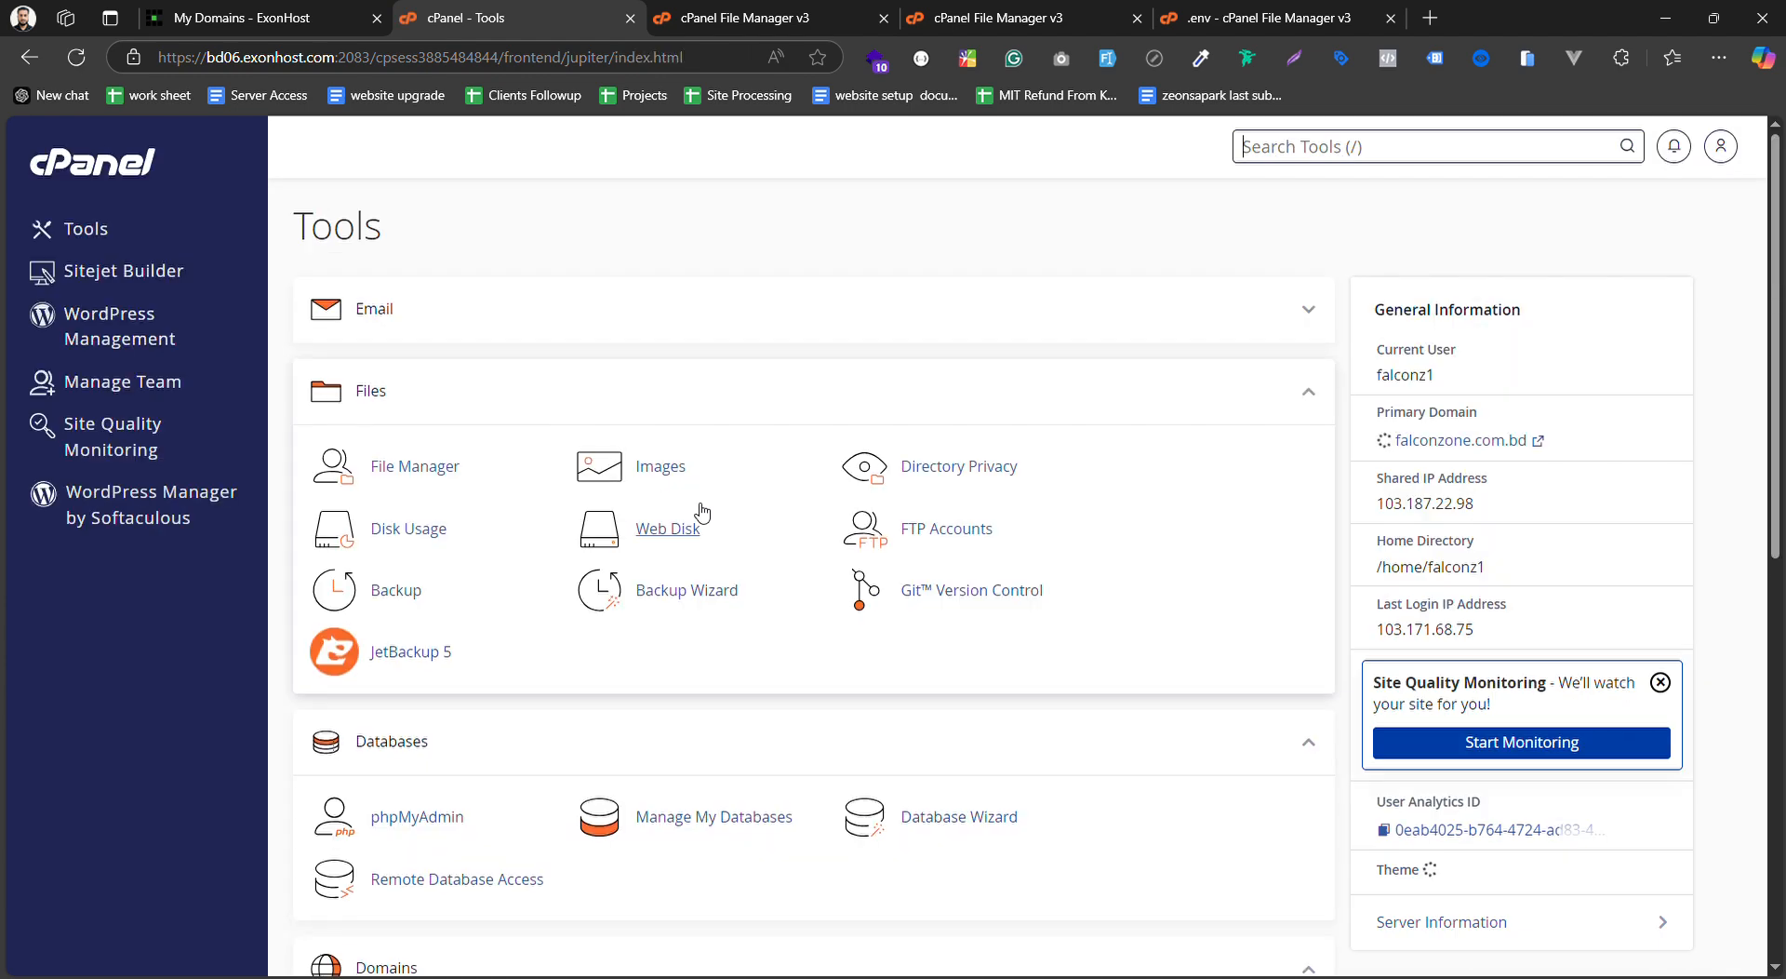
scroll(763, 465, down, 4)
scroll(465, 577, up, 2)
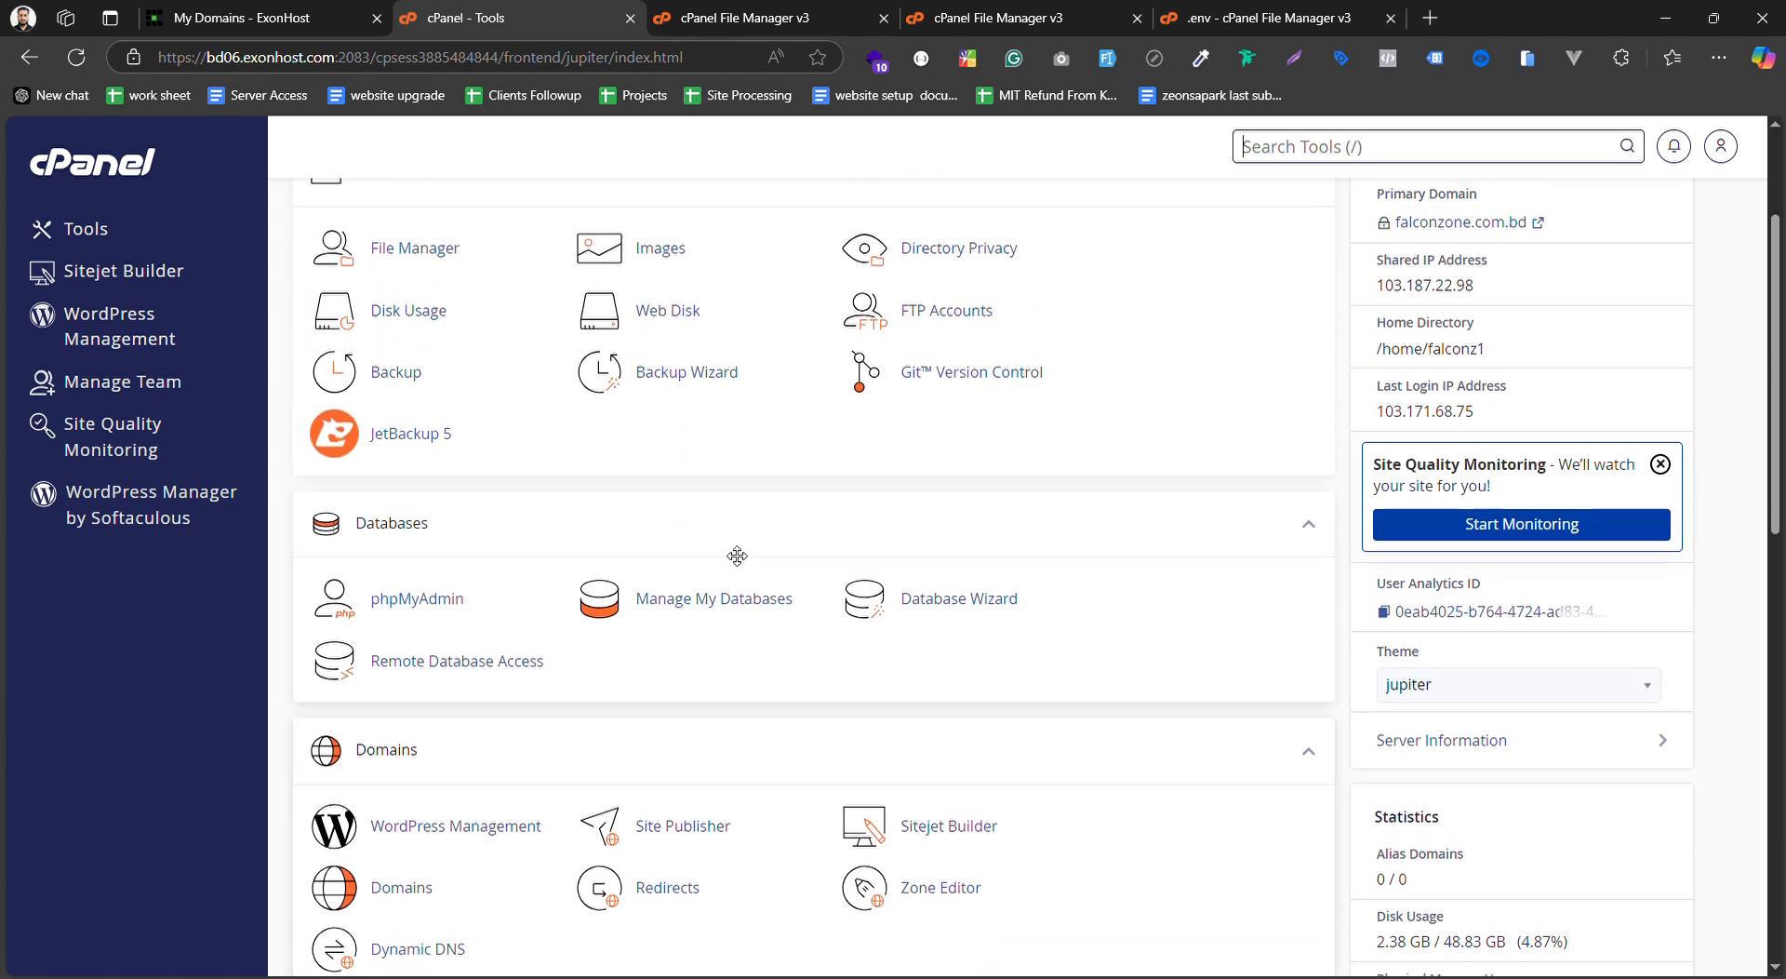
click(425, 606)
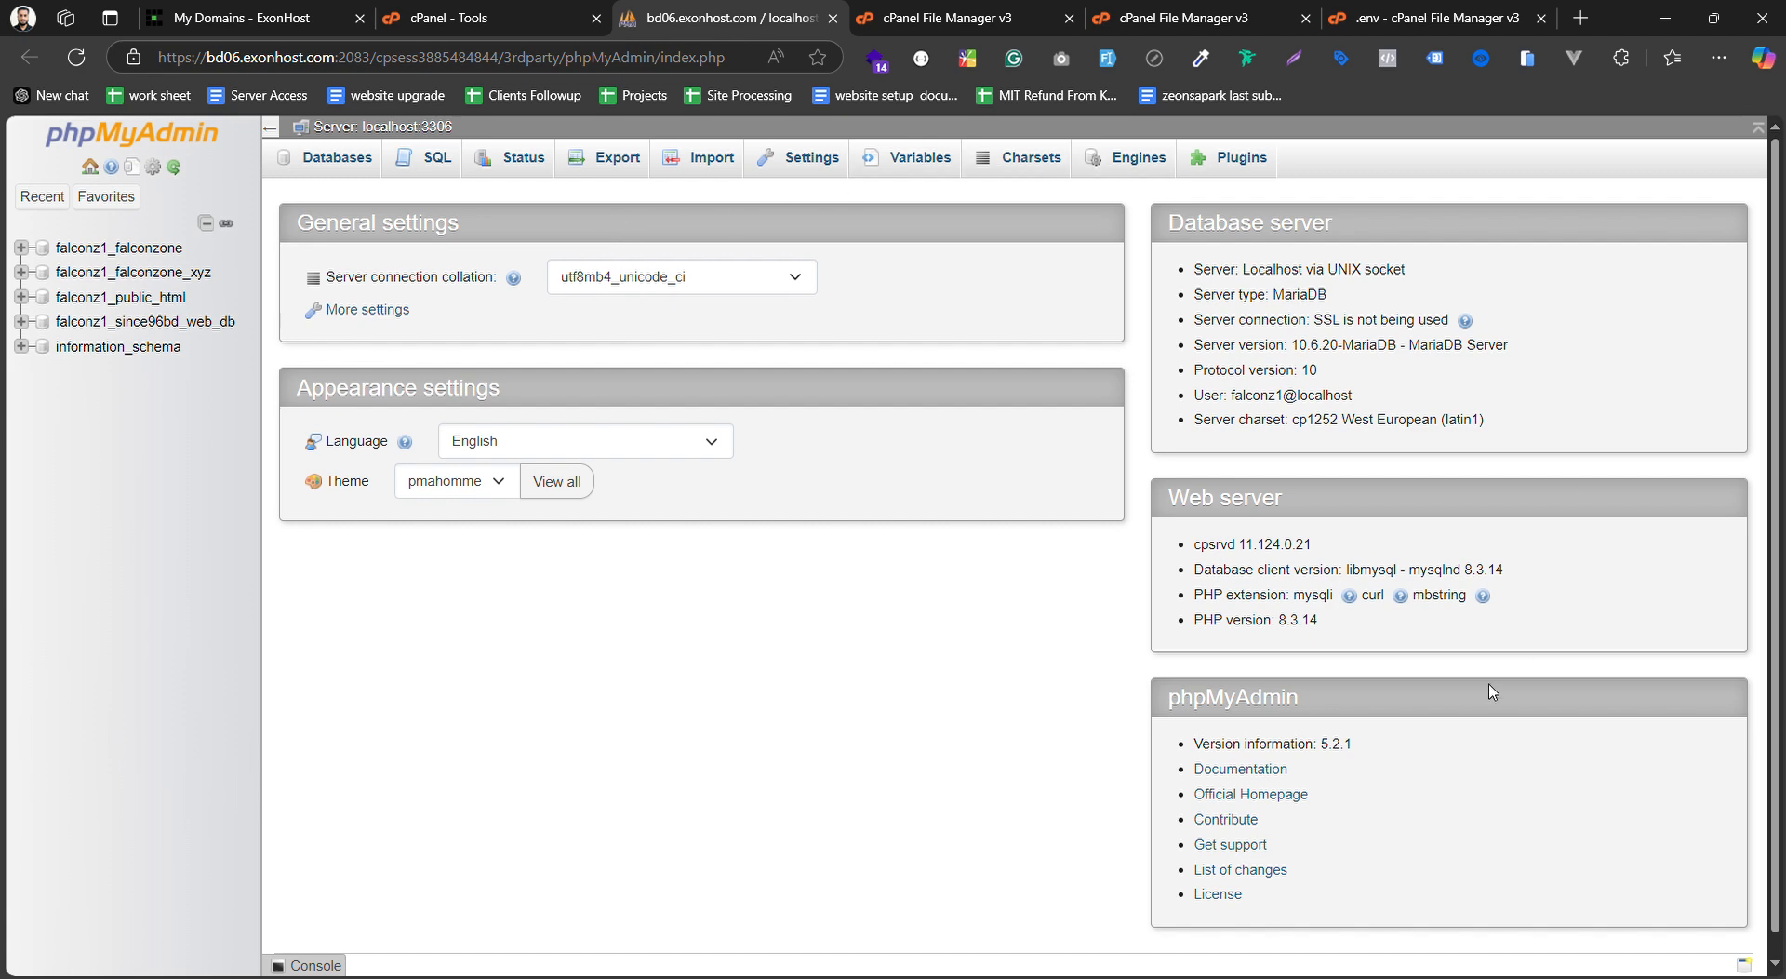
click(177, 273)
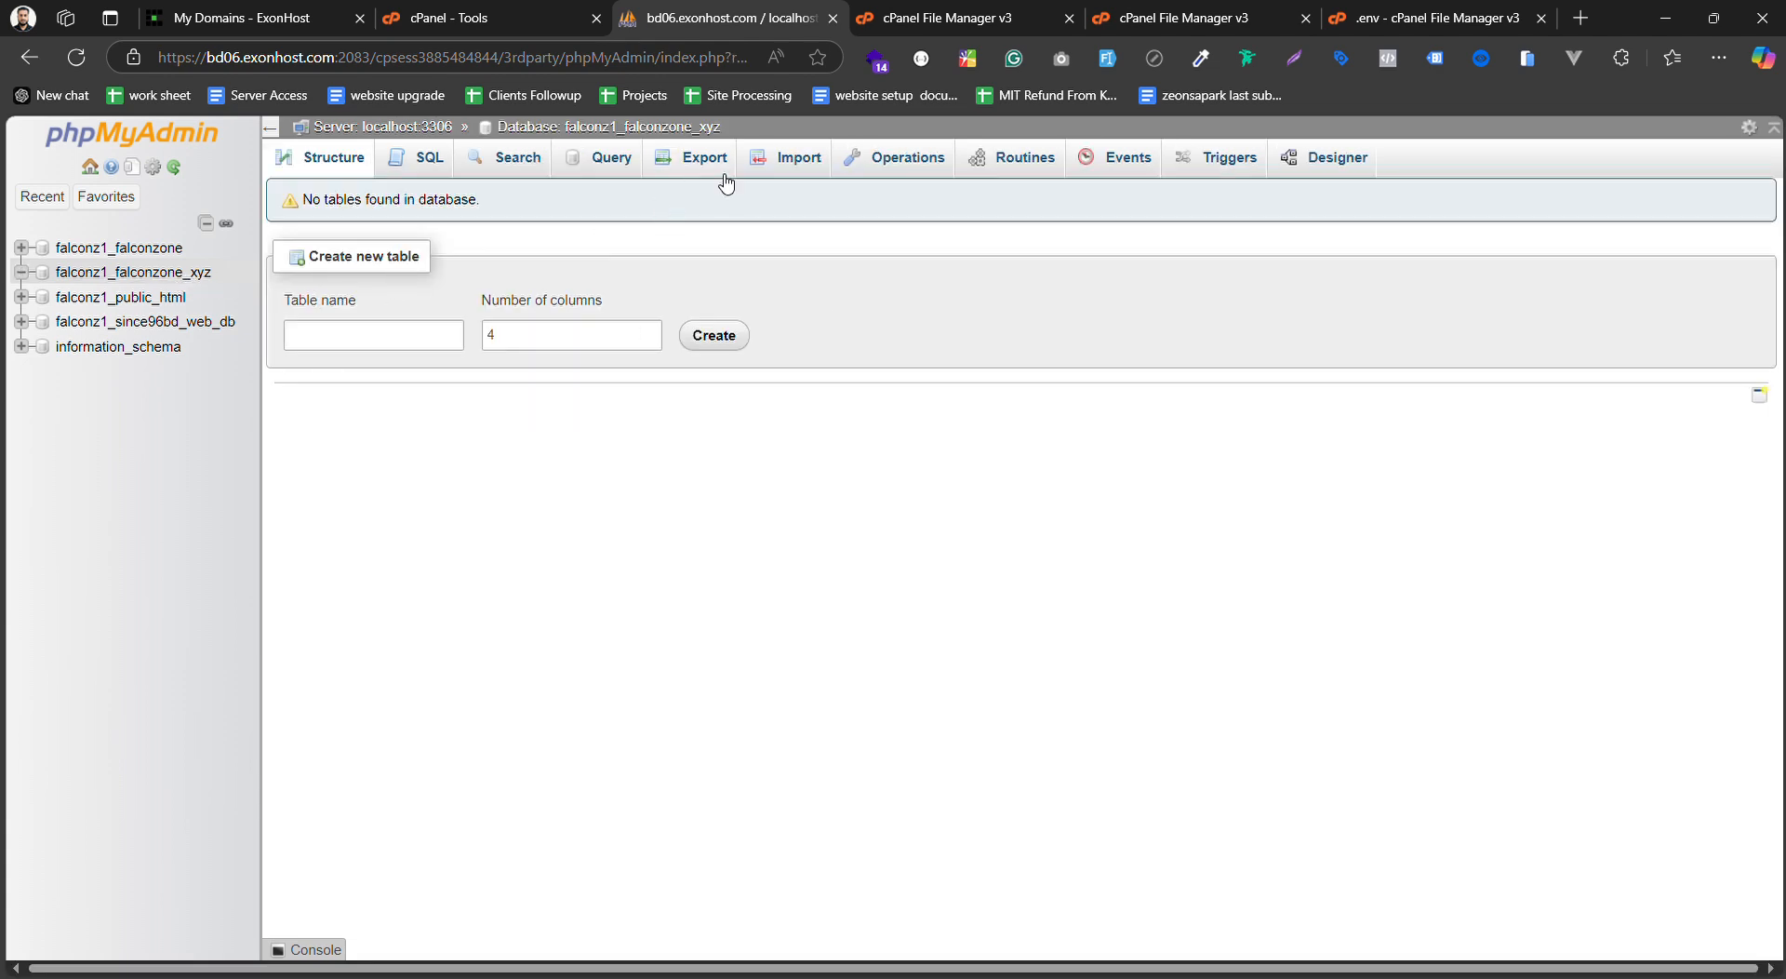
Import the file falconz1_falconzone.sql into the selected database with the SQL format
click(800, 165)
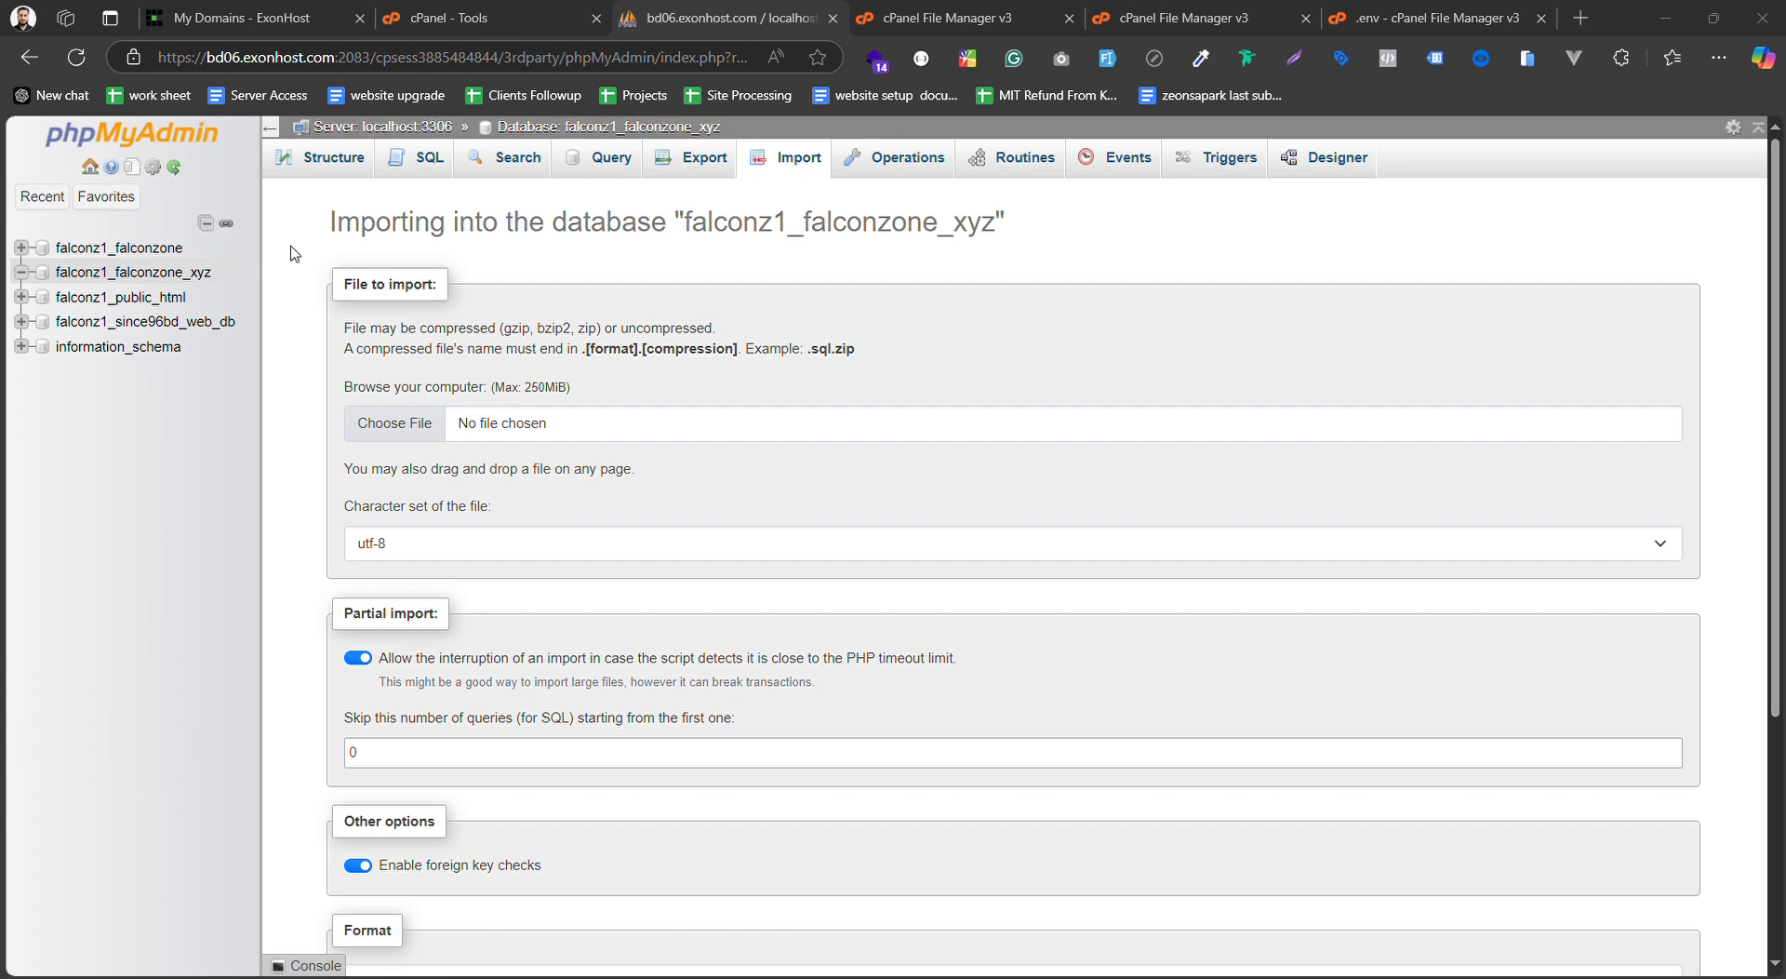
click(1224, 770)
scroll(554, 340, down, 4)
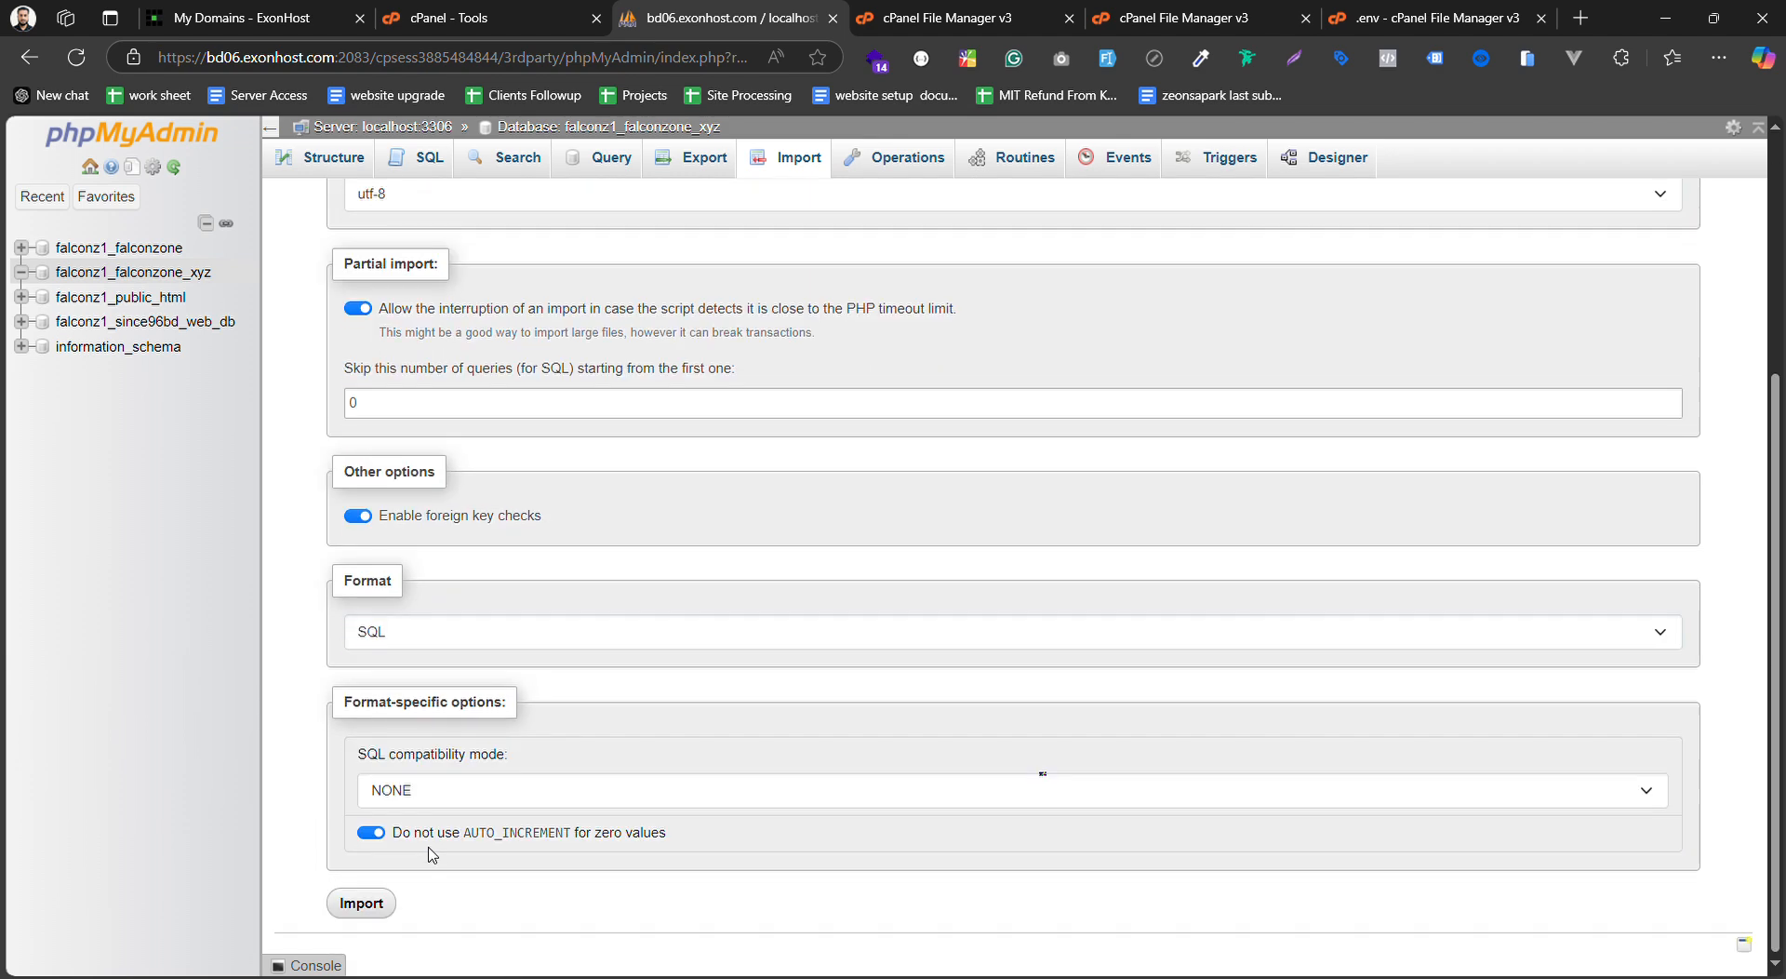
click(388, 907)
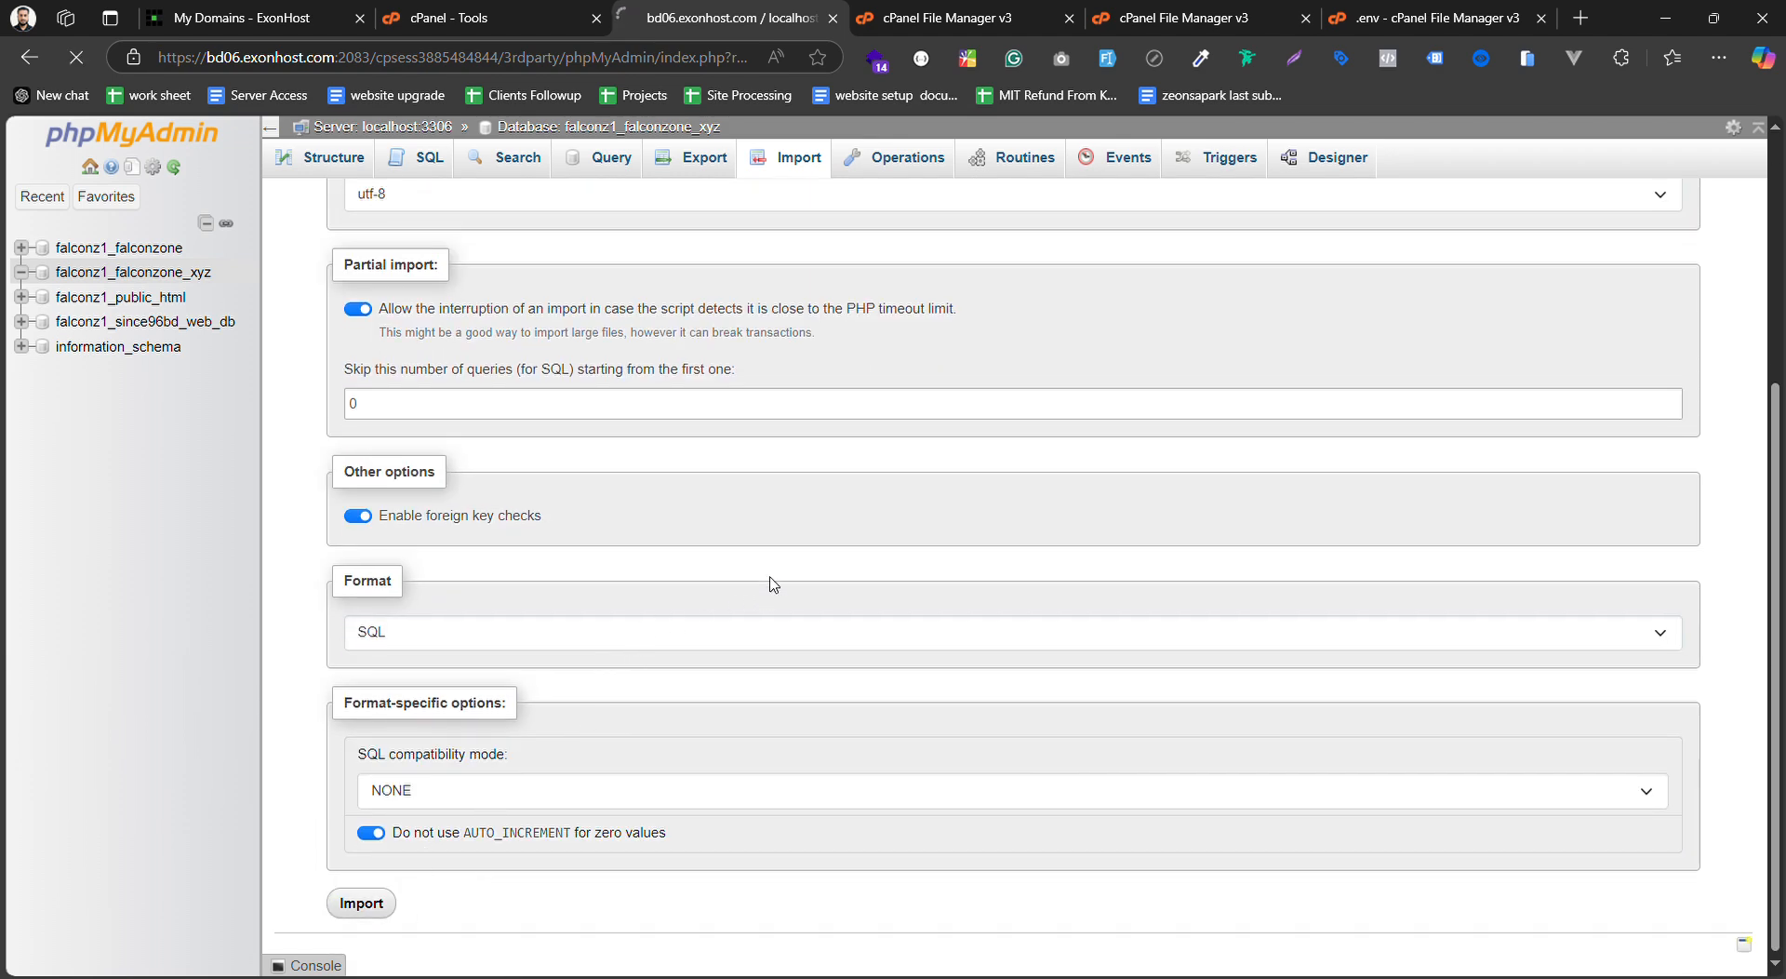
scroll(1005, 481, up, 2)
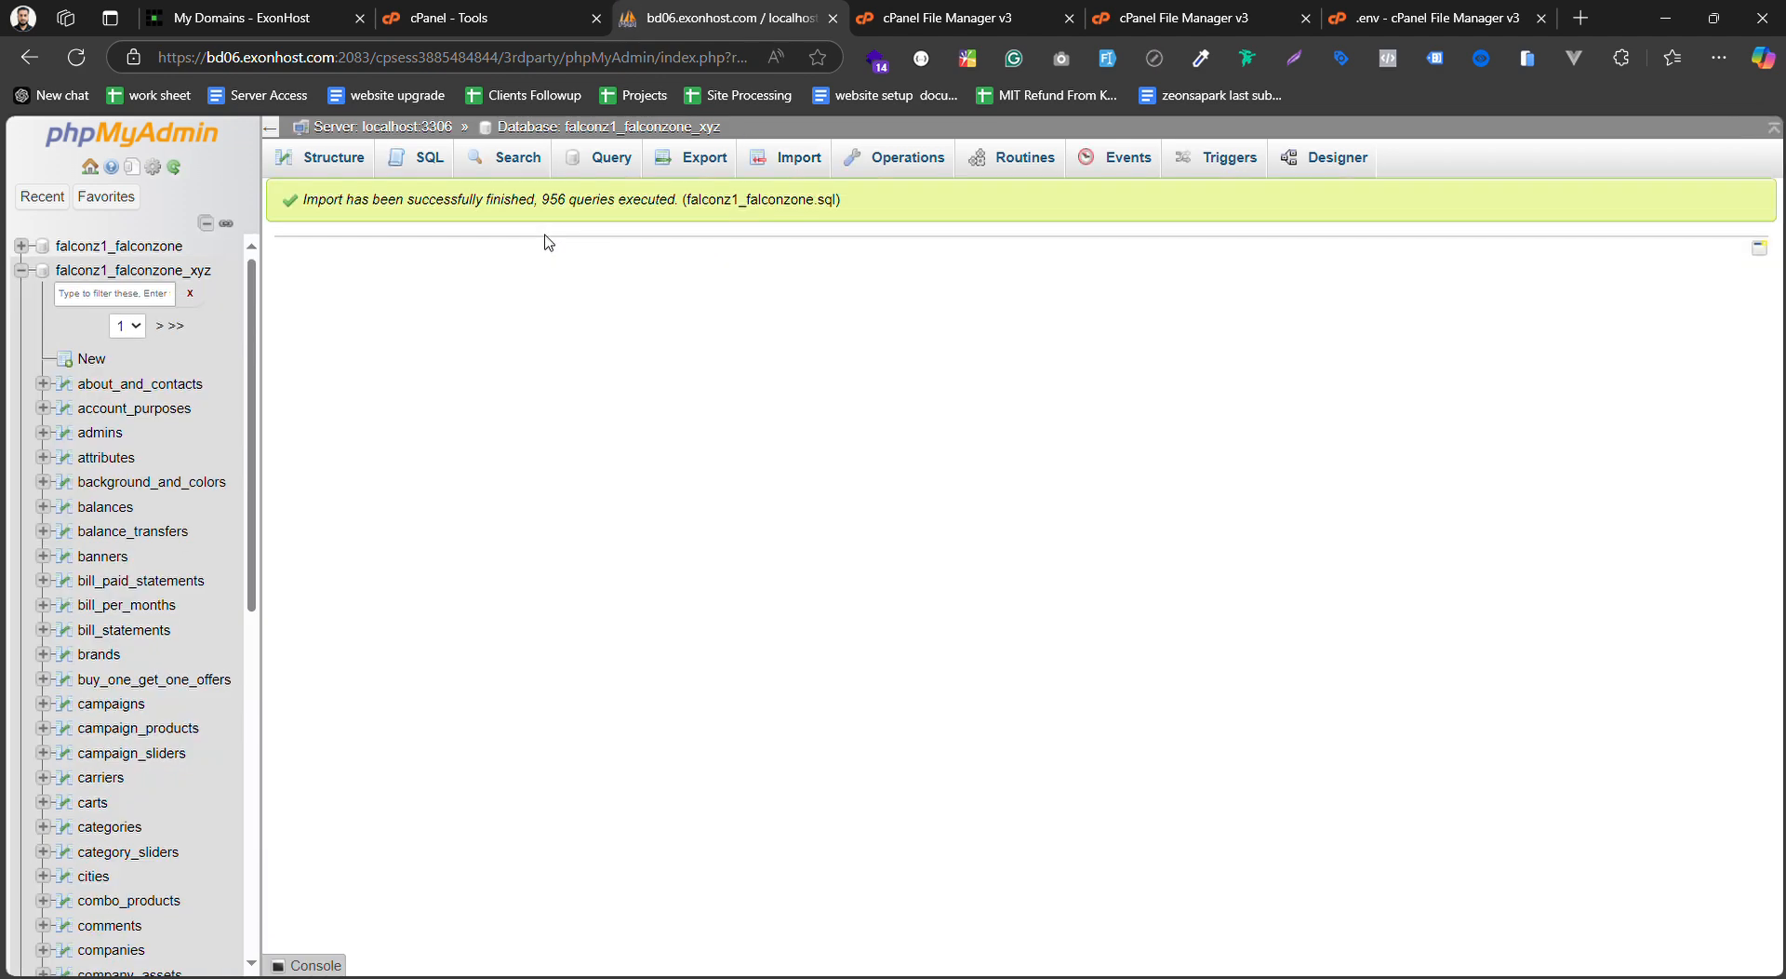
Review the imported tables of falconz1_falconzone_xyz, check the database's size in Manage My Databases and return to phpMyAdmin
click(158, 275)
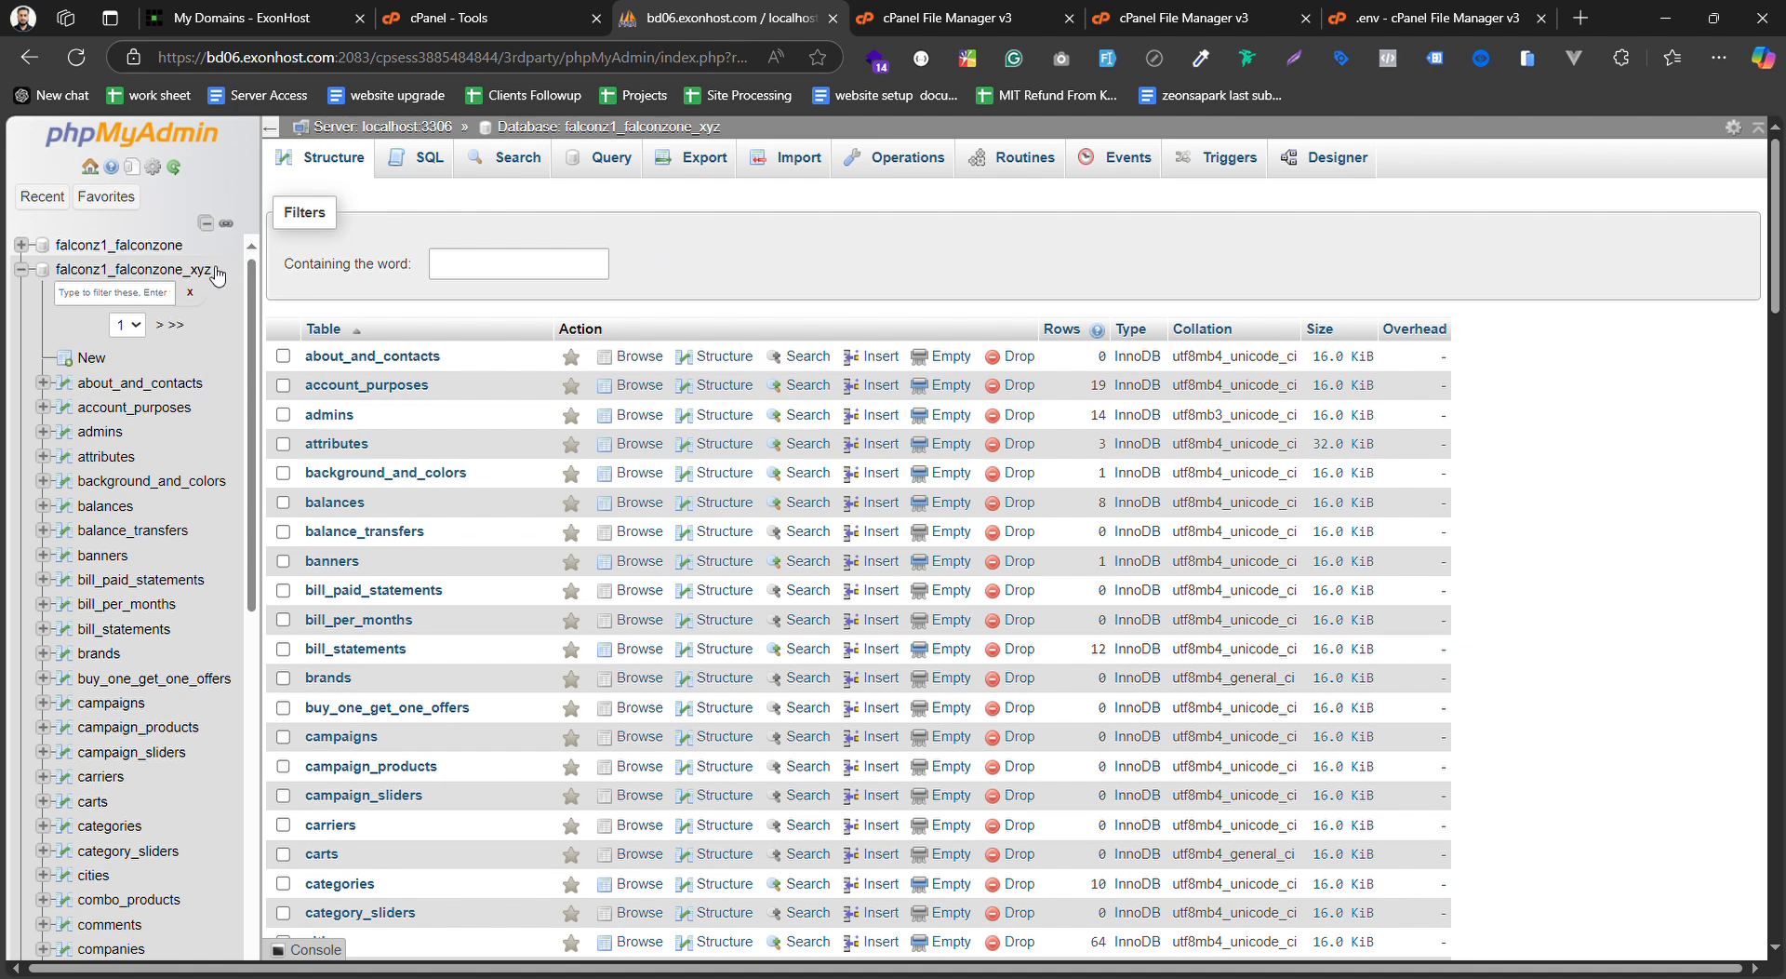
scroll(707, 242, down, 5)
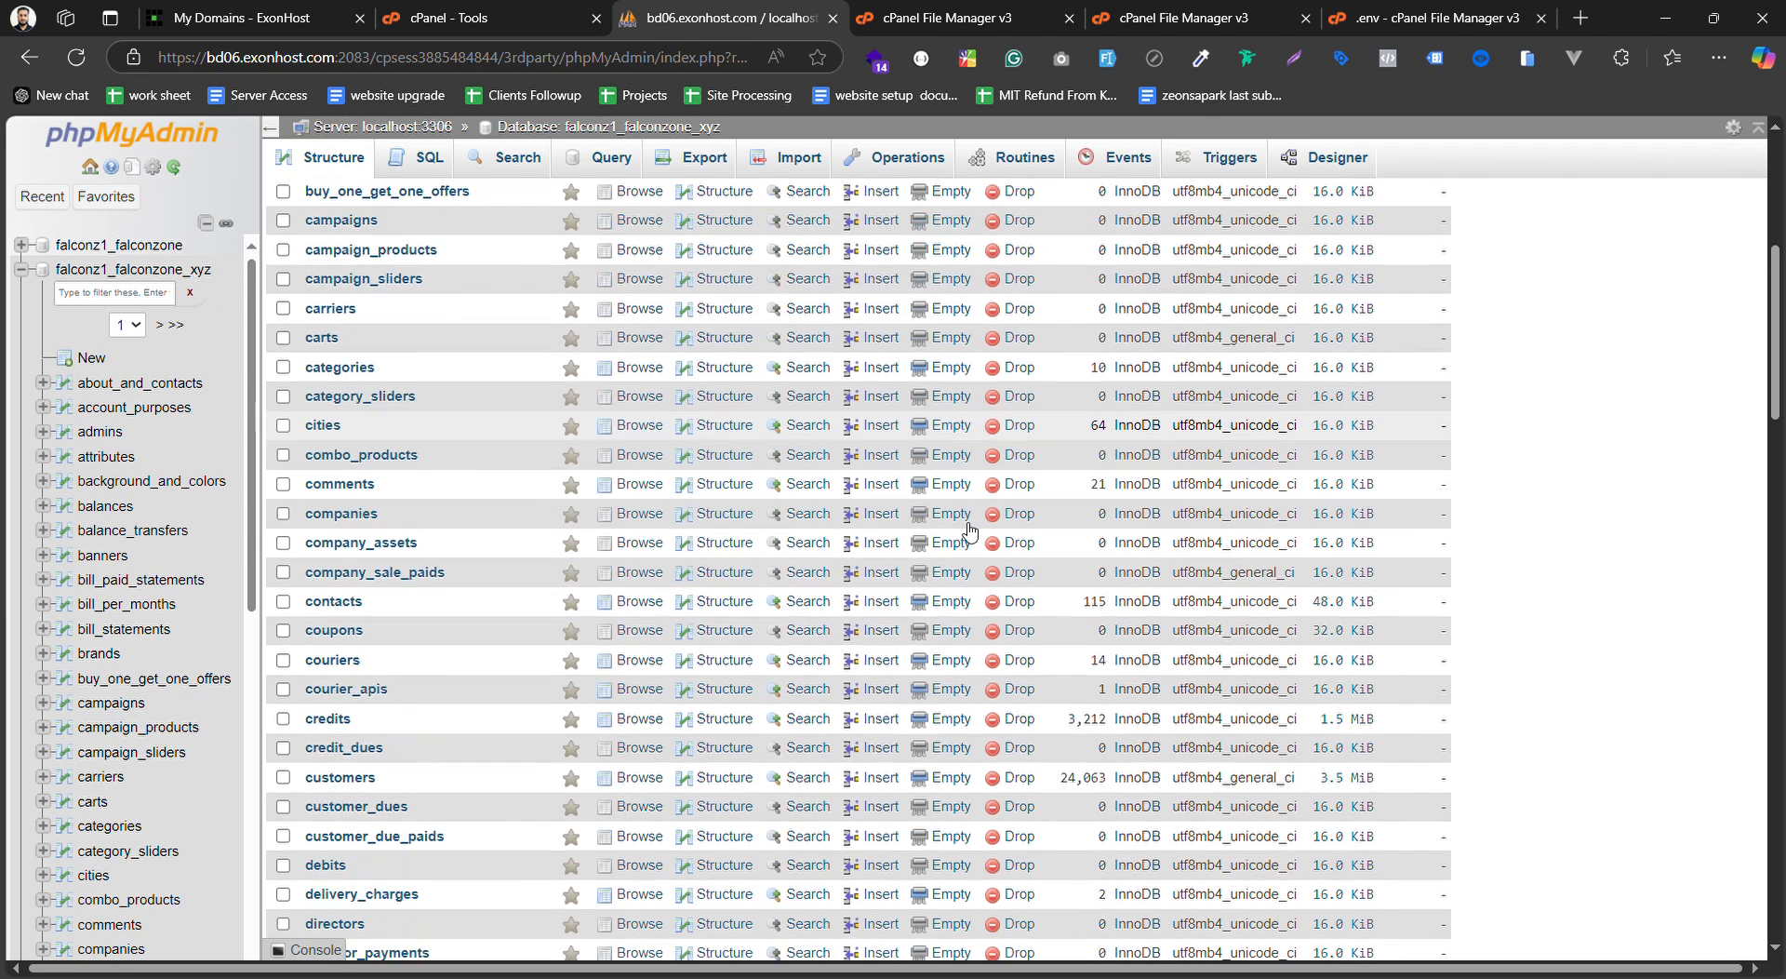
click(466, 22)
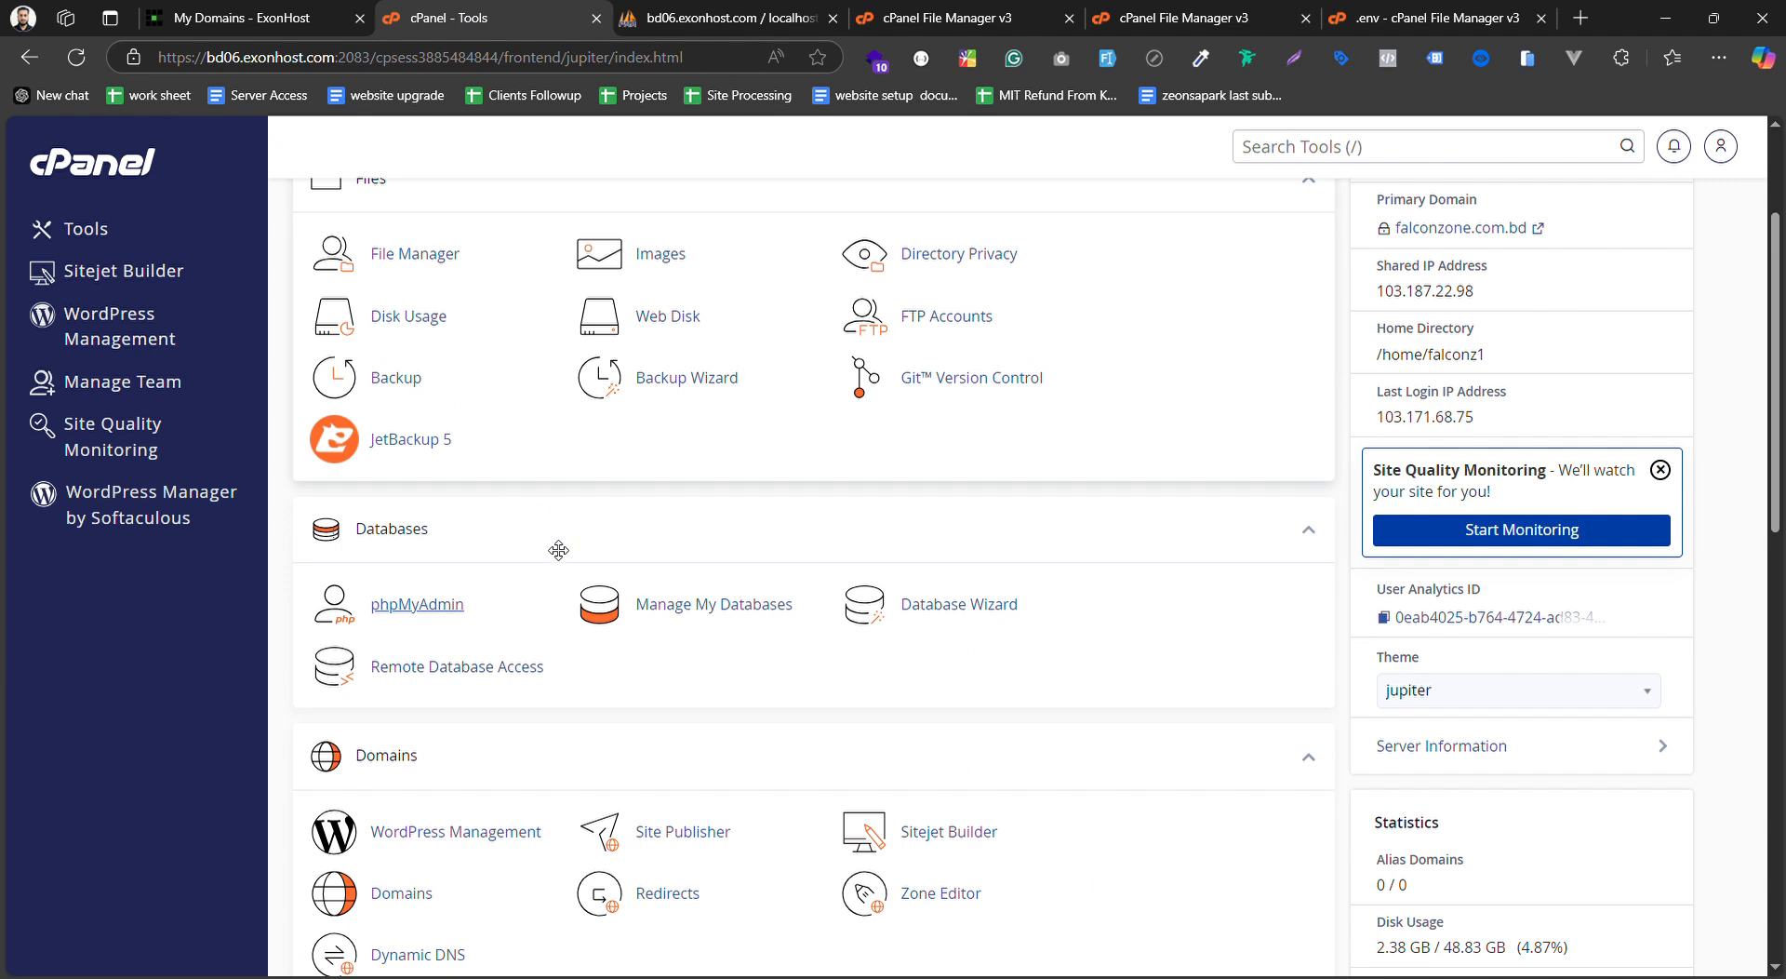
click(666, 607)
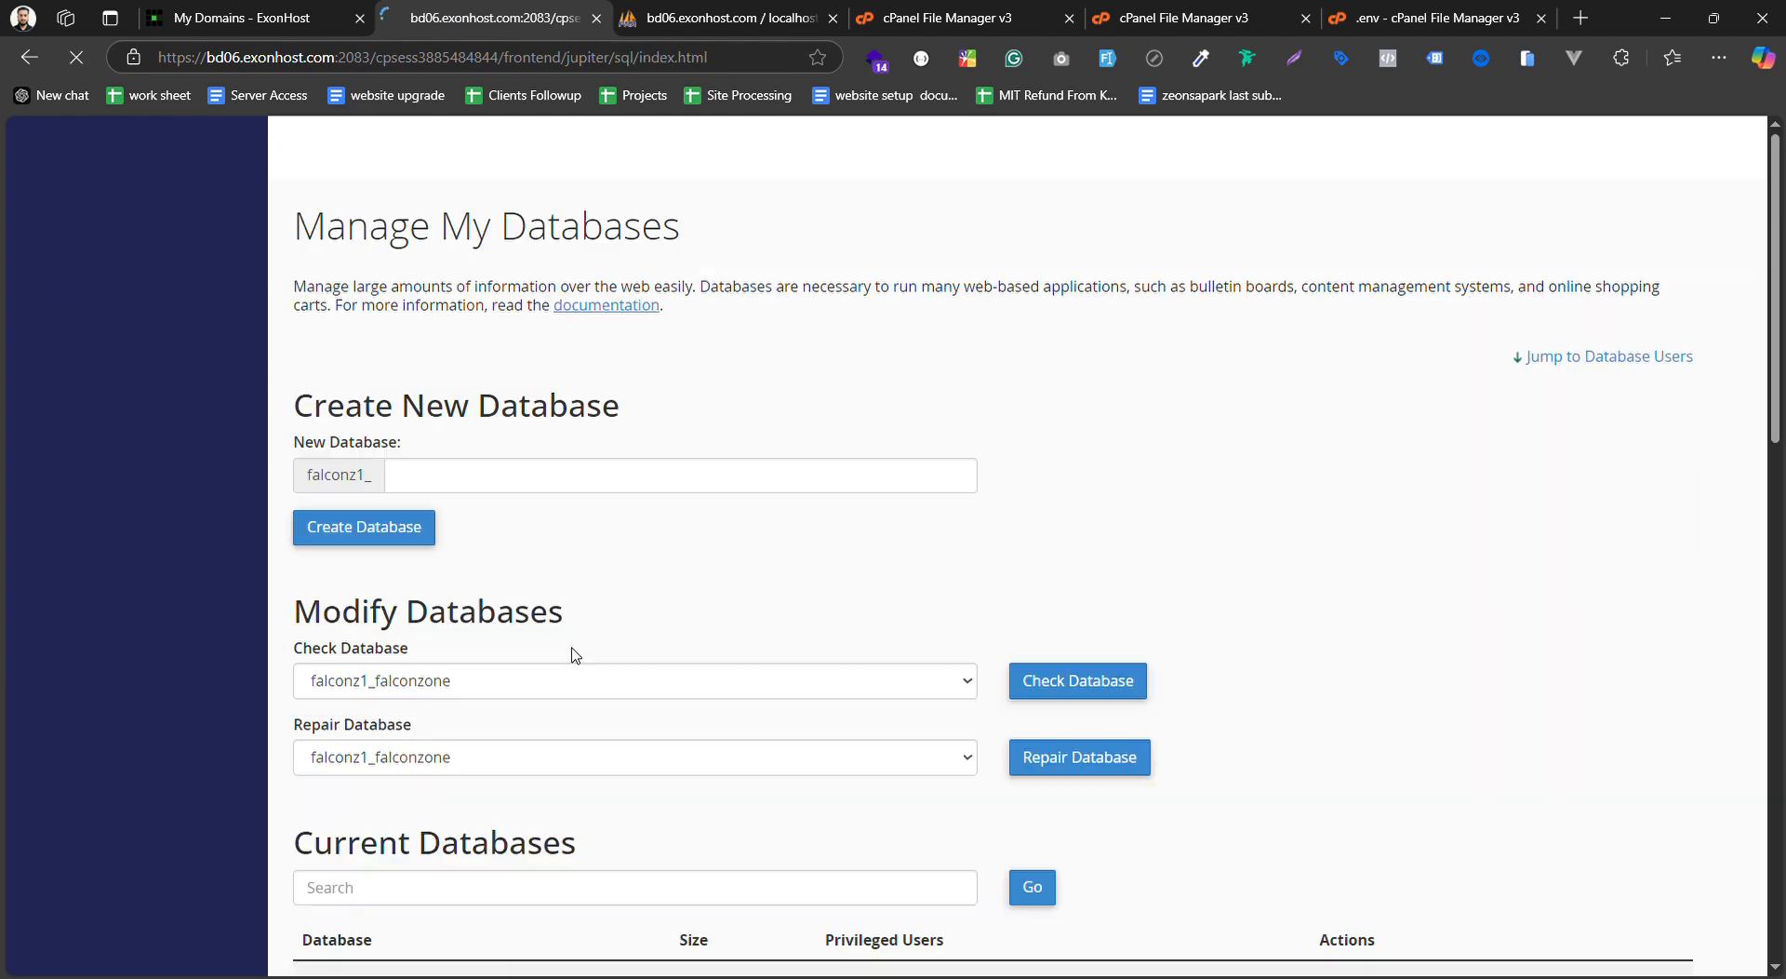
scroll(909, 686, down, 8)
scroll(687, 707, up, 2)
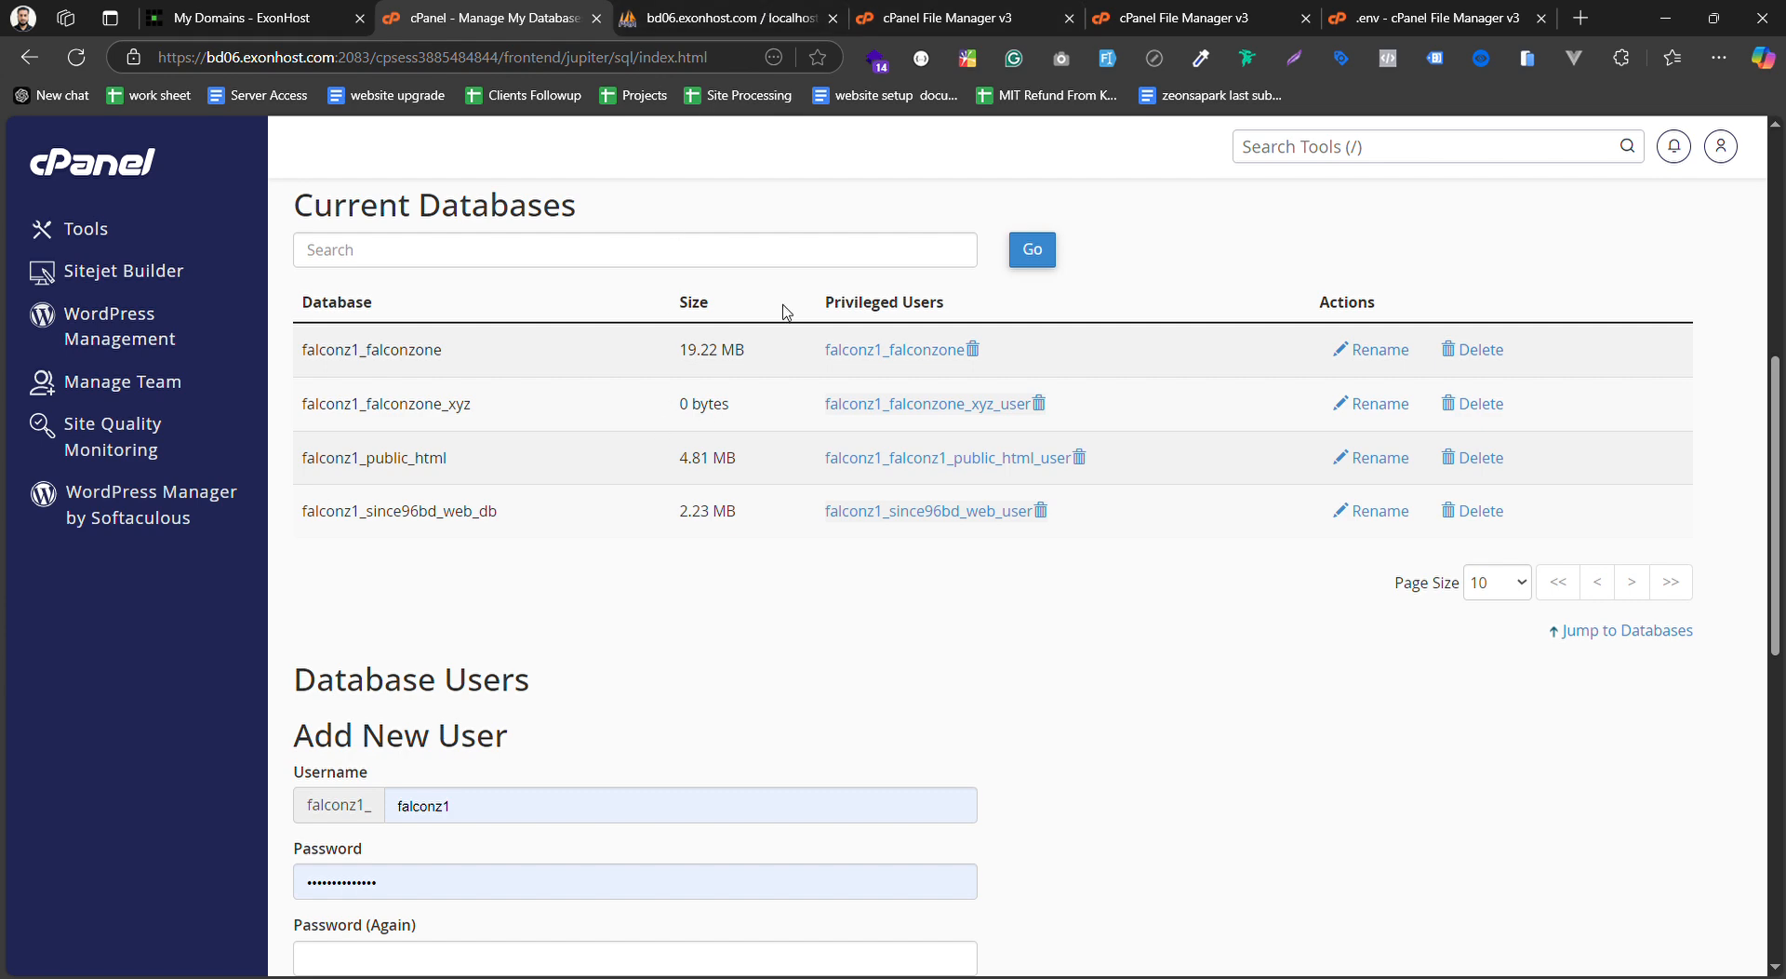
click(725, 18)
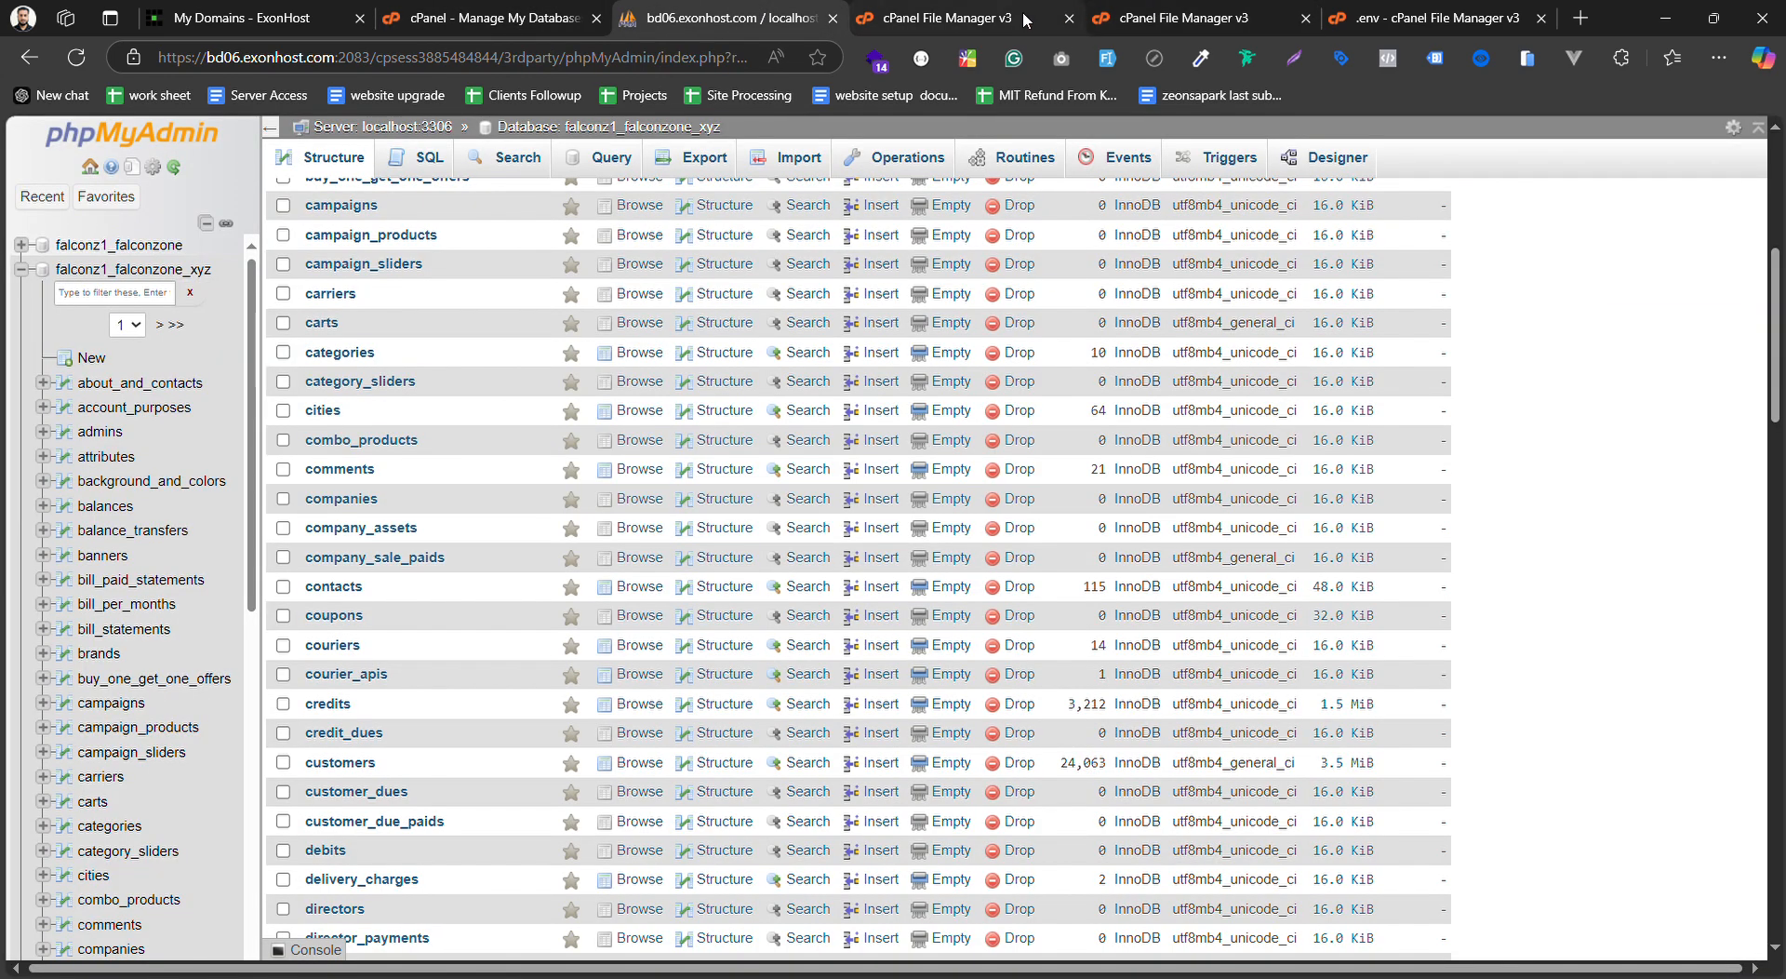
Look through the imported tables of falconz1_falconzone_xyz and their row counts
click(144, 274)
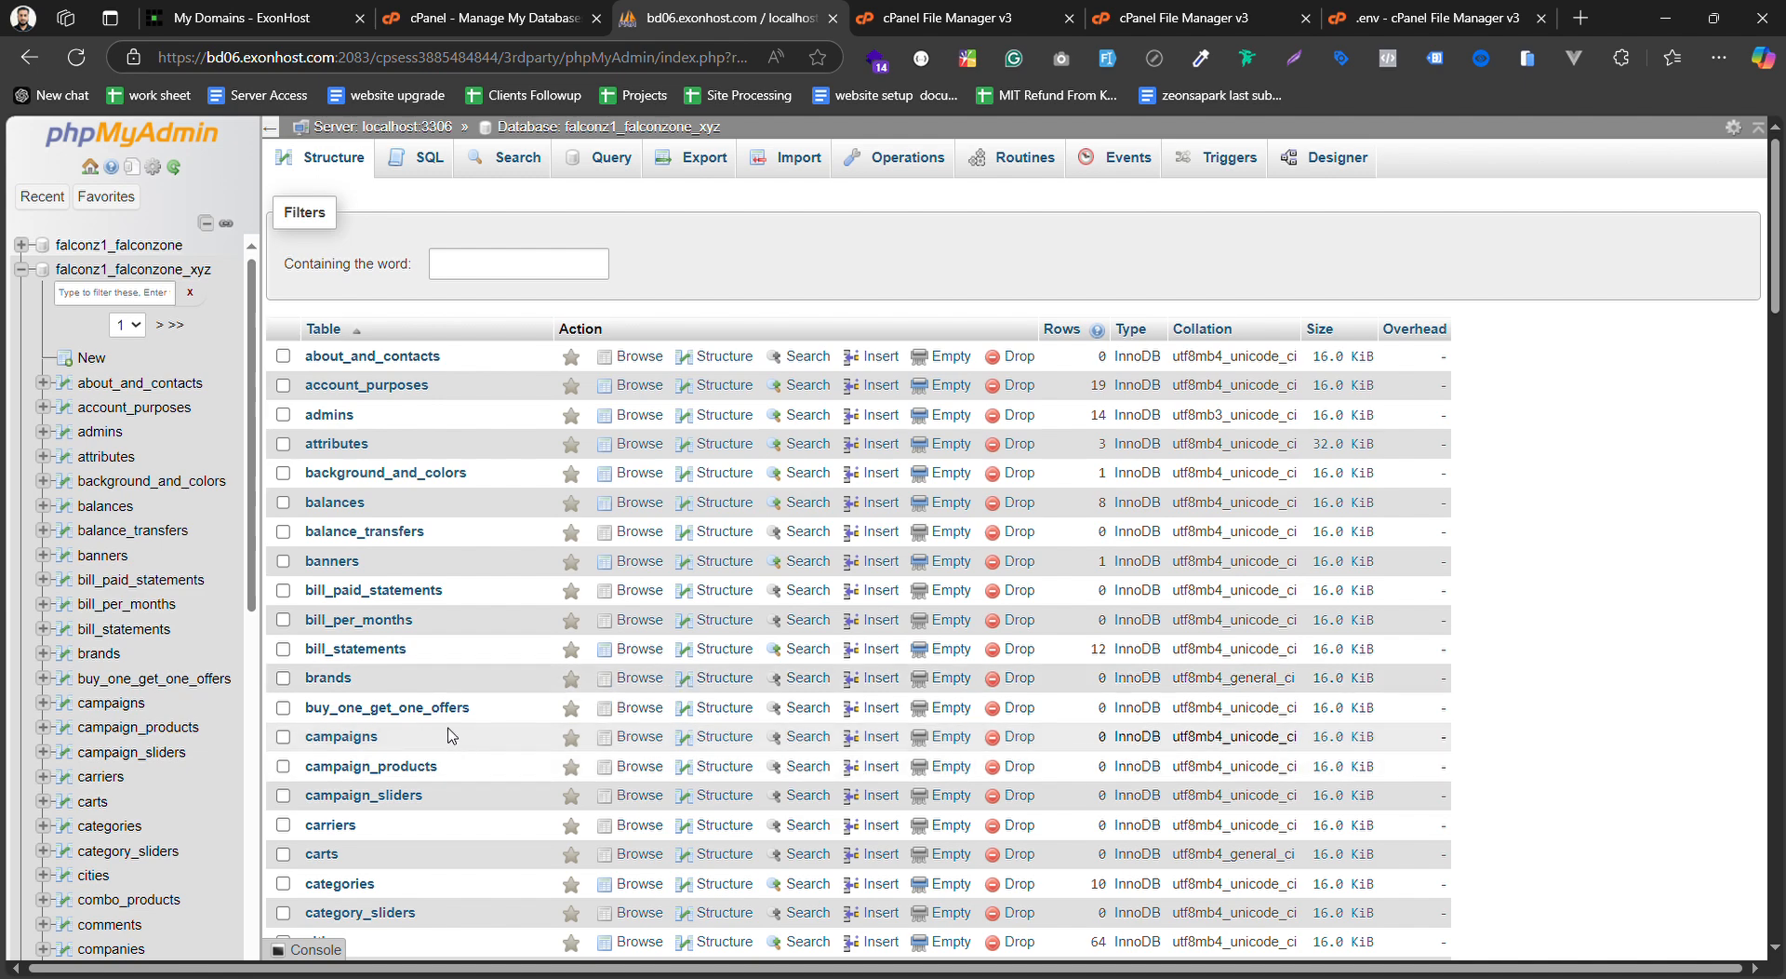
scroll(557, 722, down, 3)
scroll(556, 722, up, 3)
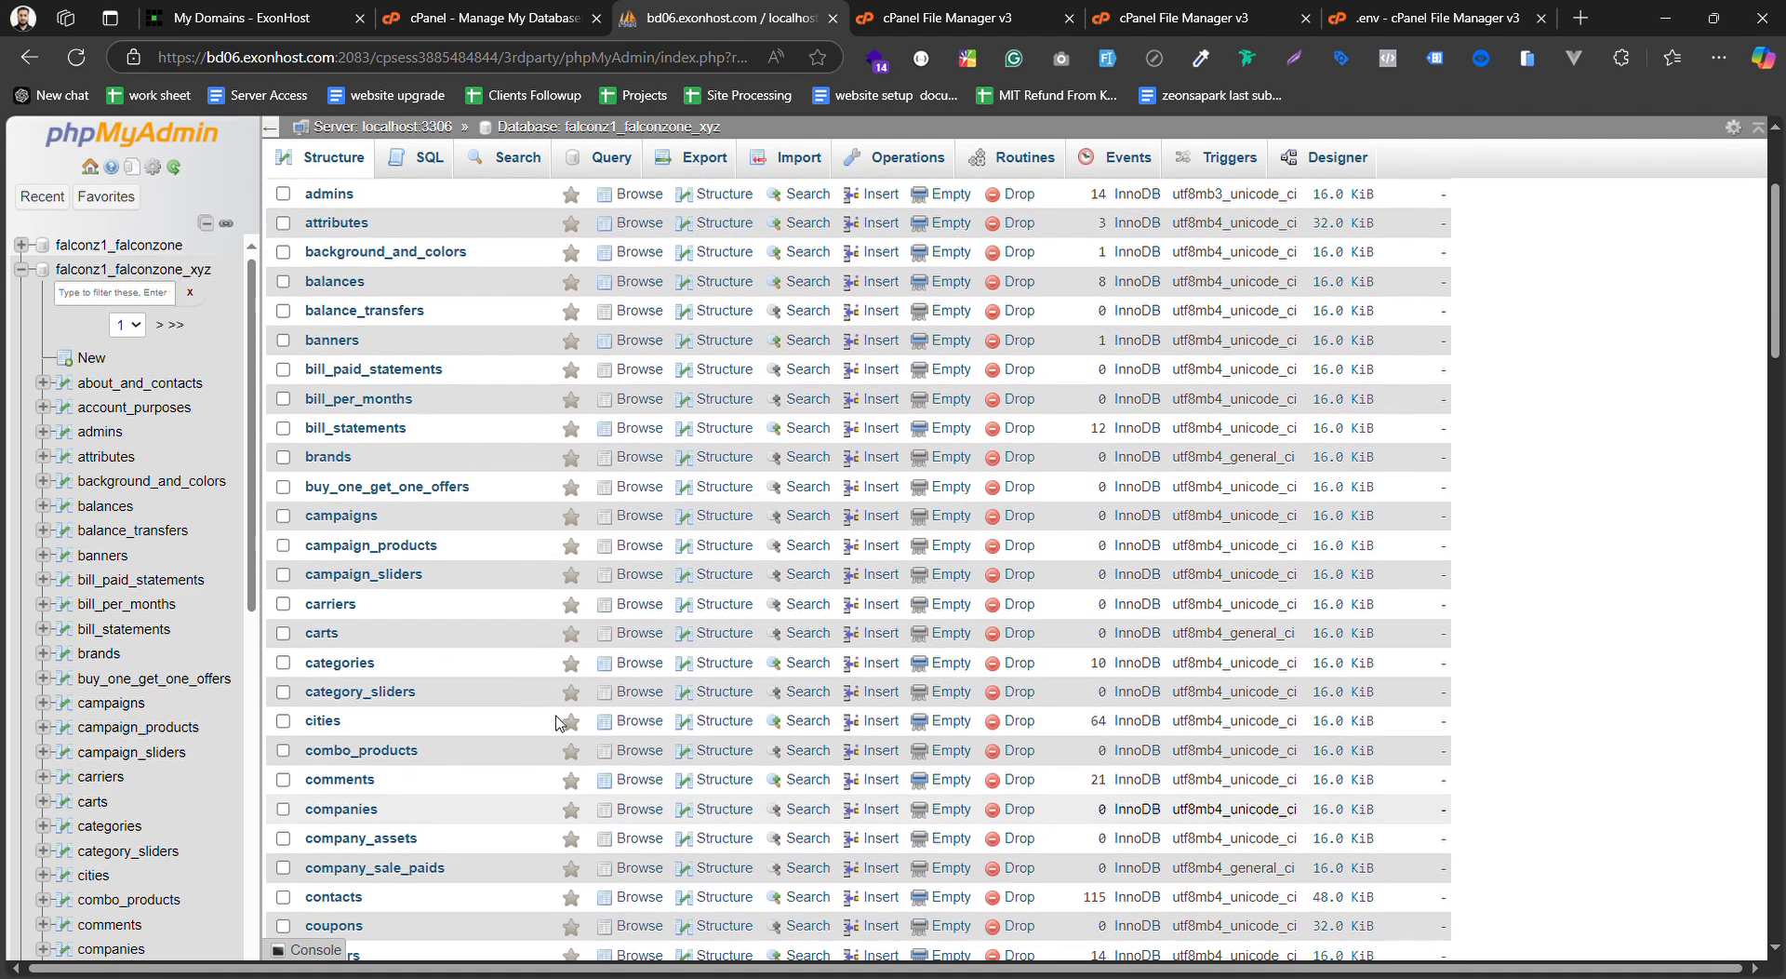
scroll(1716, 461, down, 3)
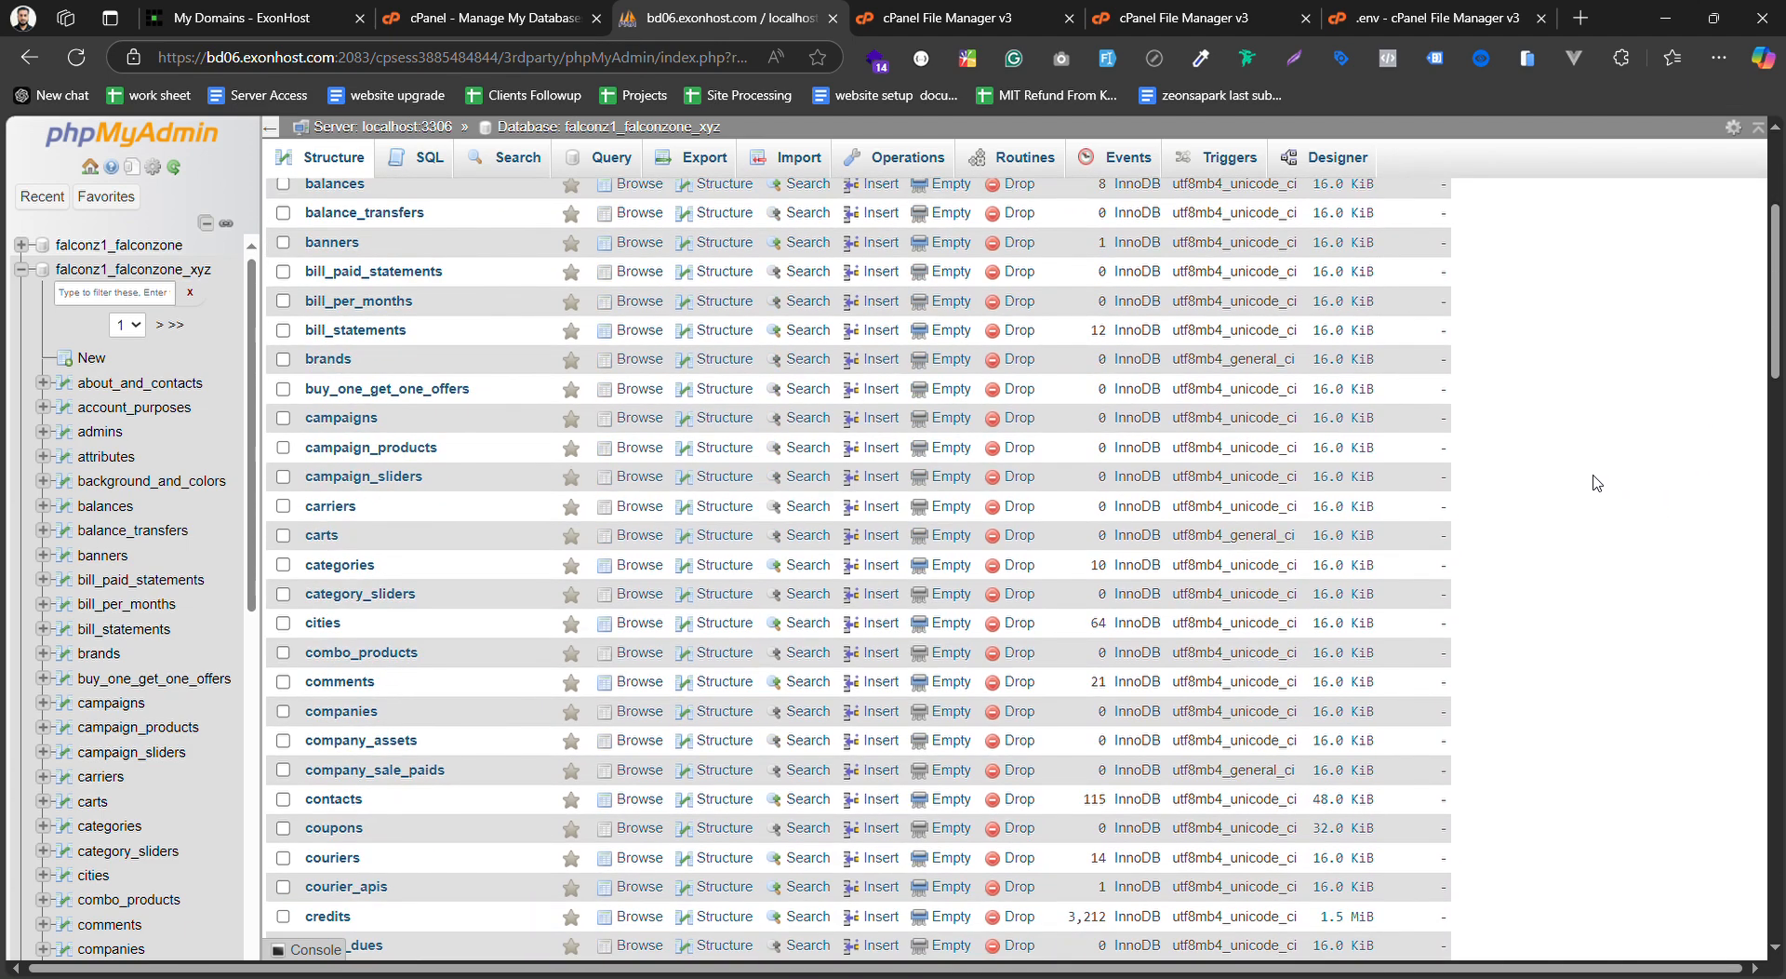
scroll(530, 518, up, 3)
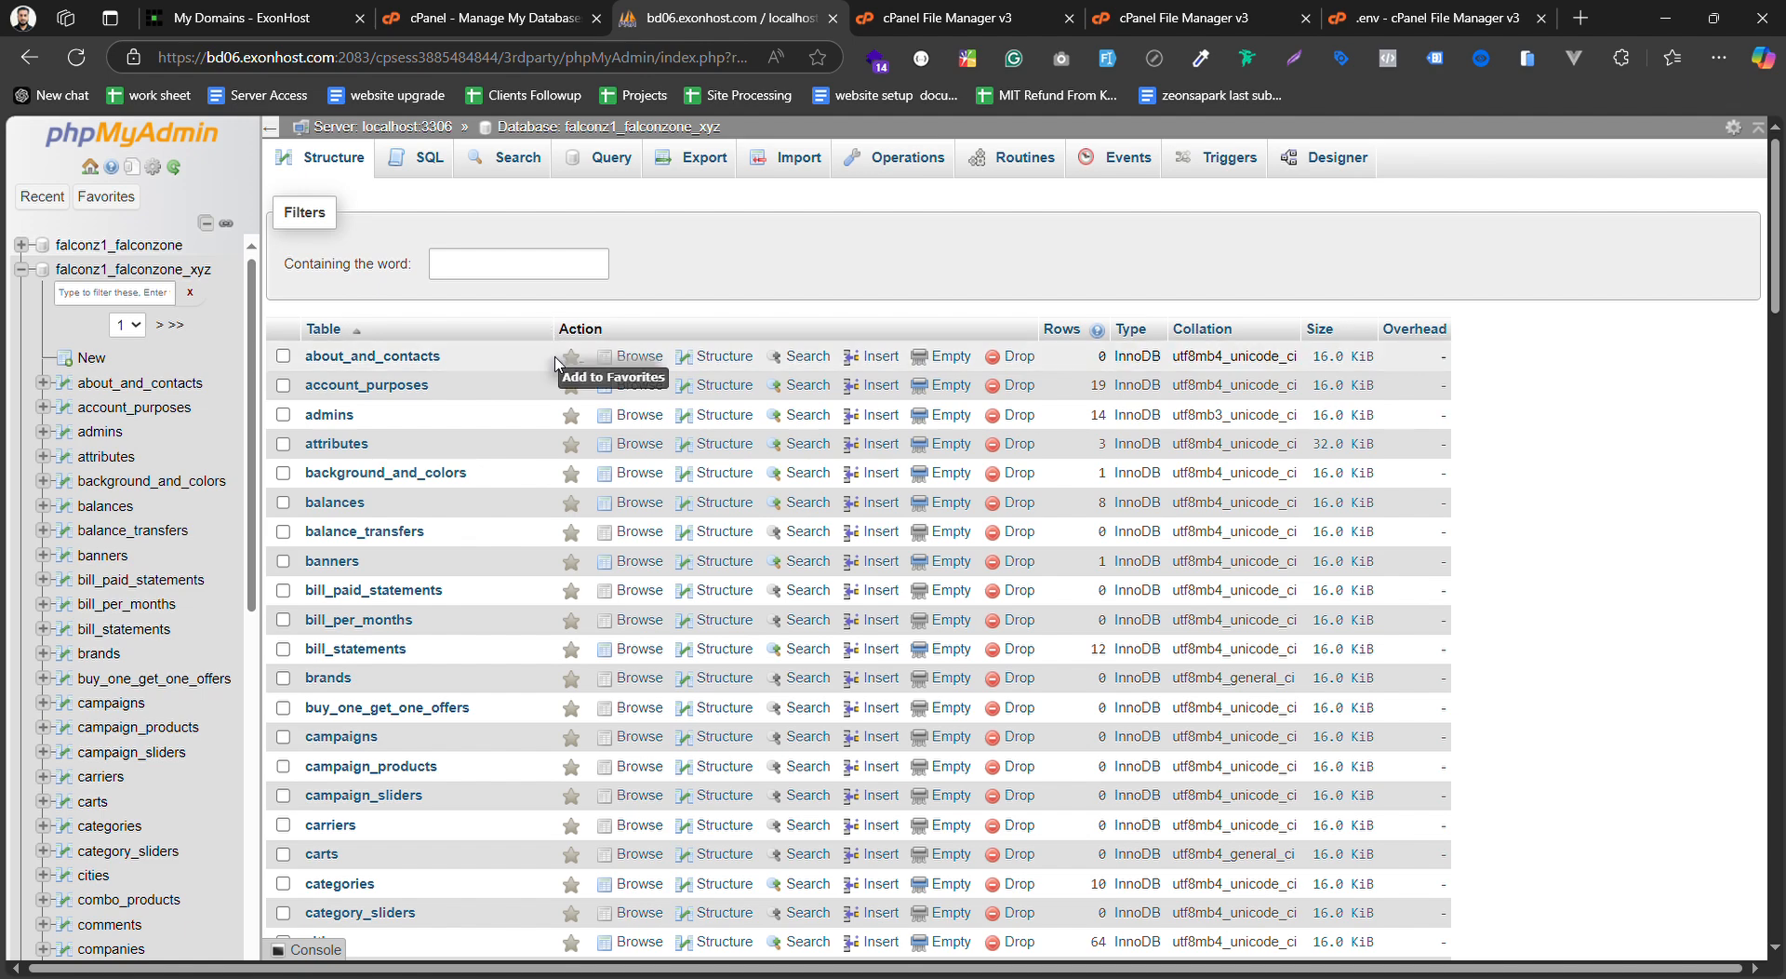
scroll(567, 372, down, 3)
scroll(372, 367, up, 3)
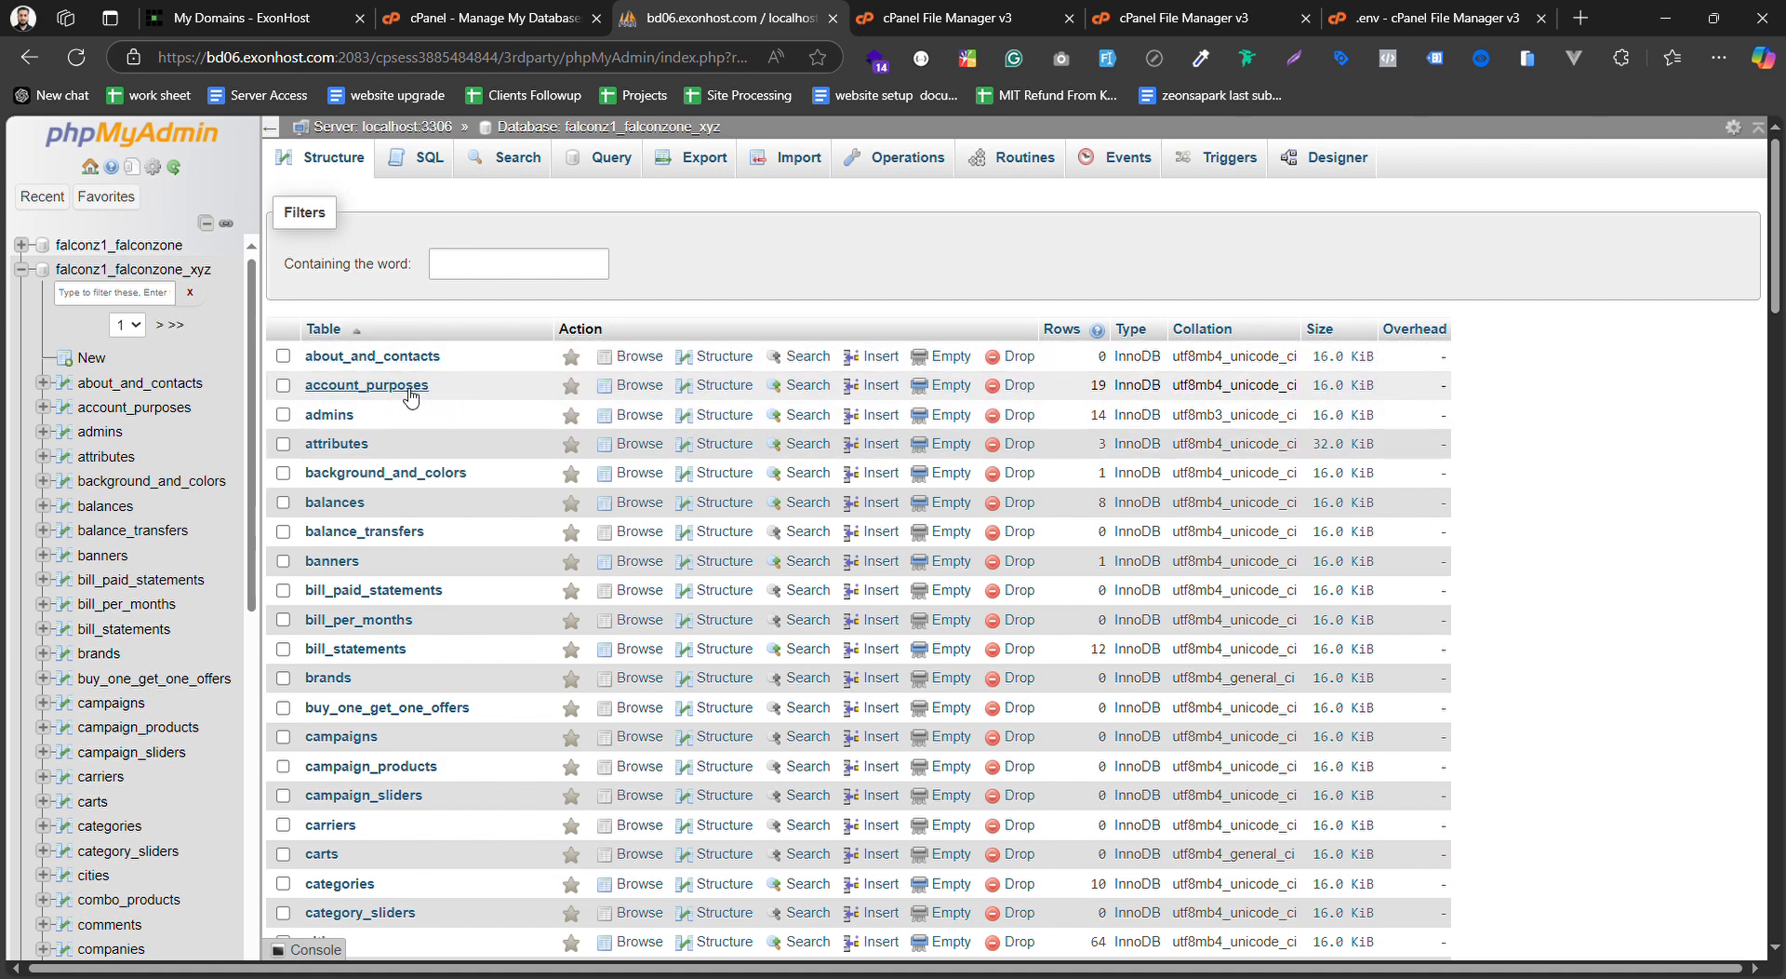
scroll(410, 400, down, 6)
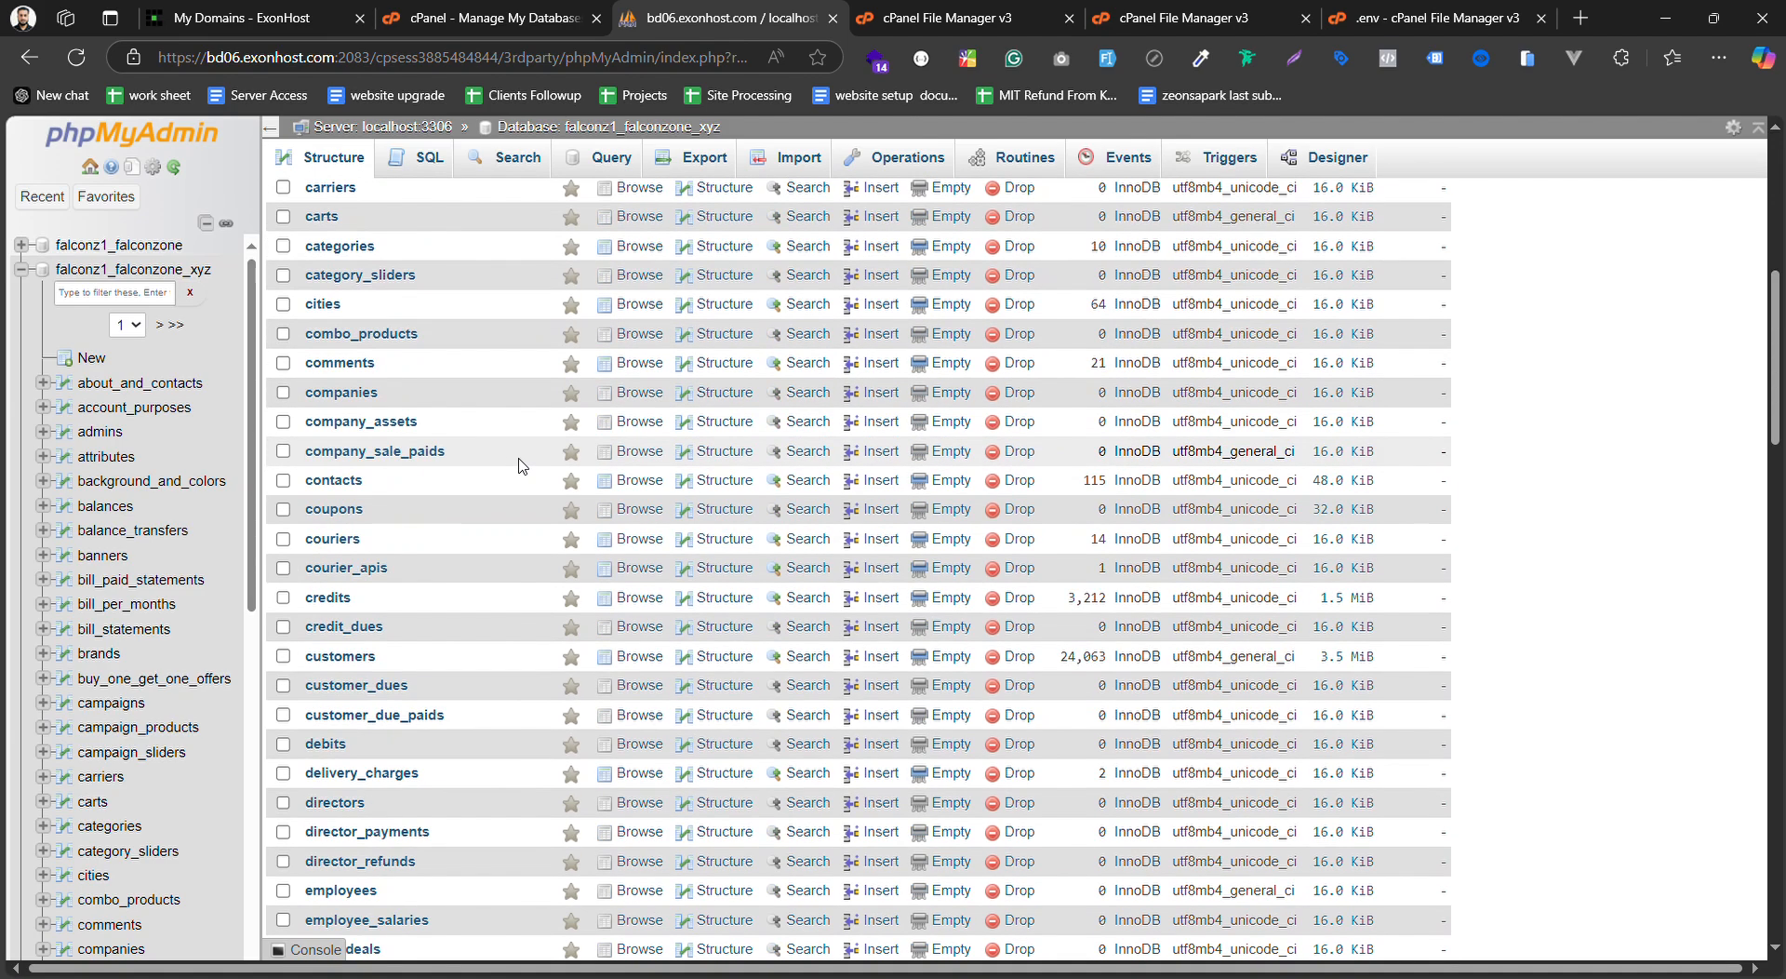
scroll(355, 450, up, 3)
scroll(409, 465, up, 3)
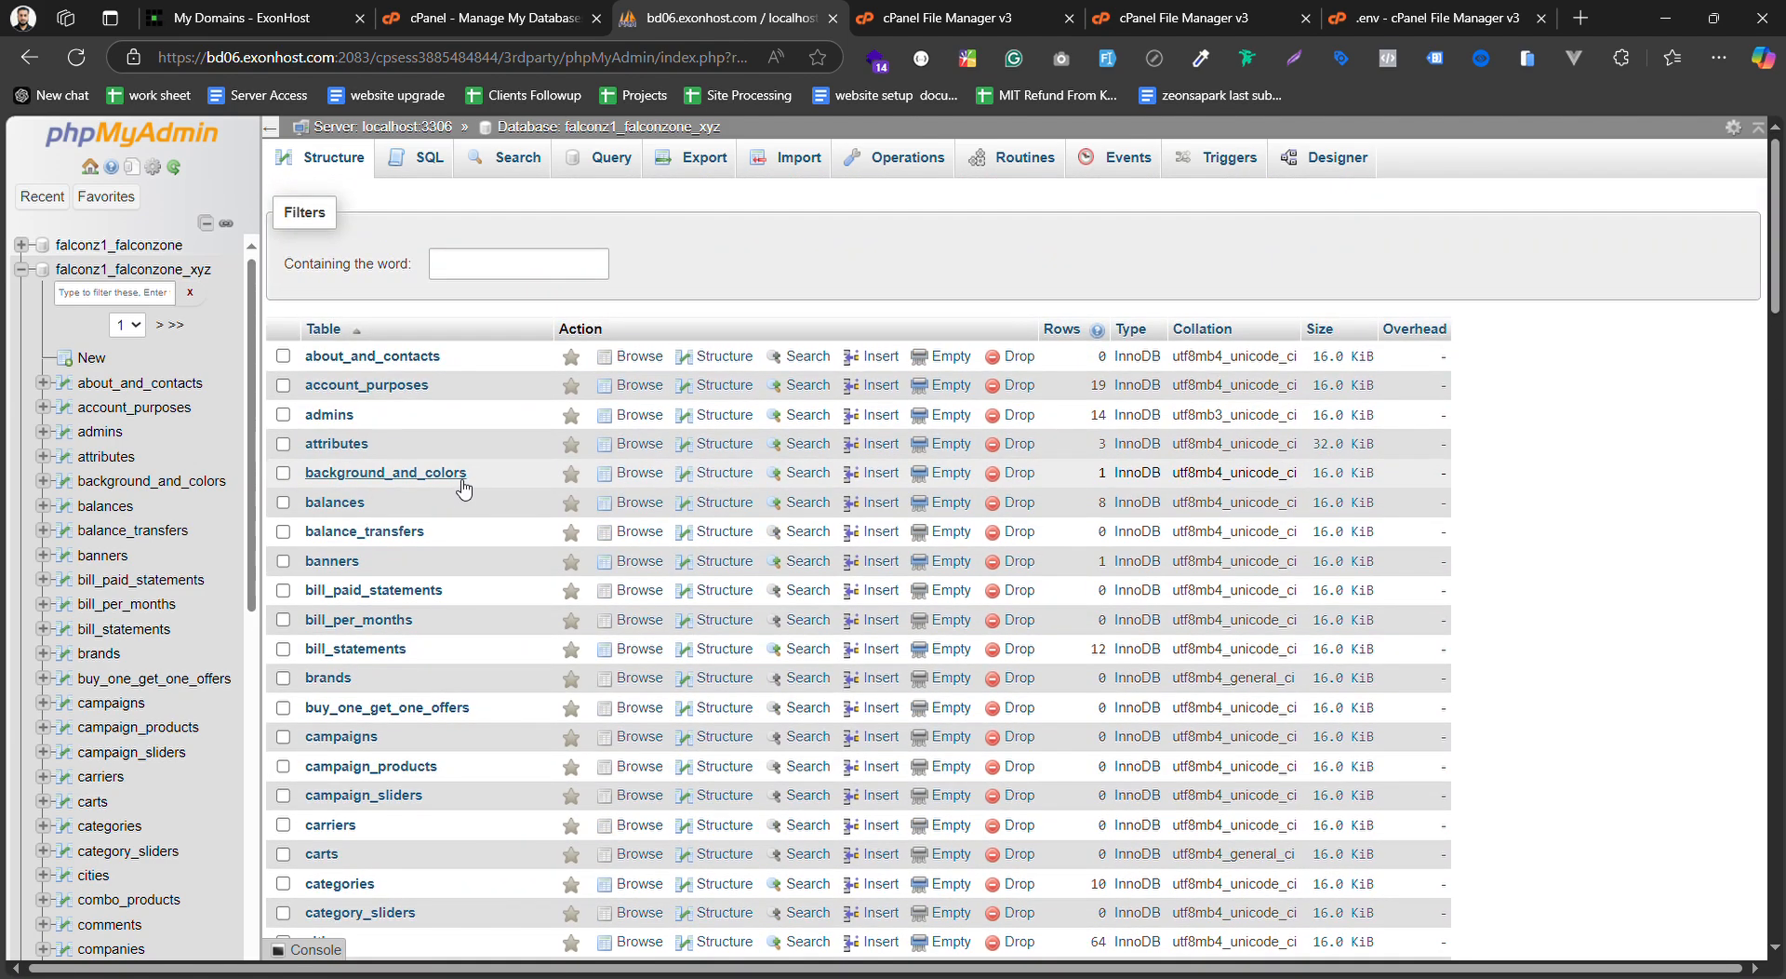
Drop the tables buy_one_get_one_offers and carts from the falconz1_falconzone_xyz database
scroll(463, 486, down, 4)
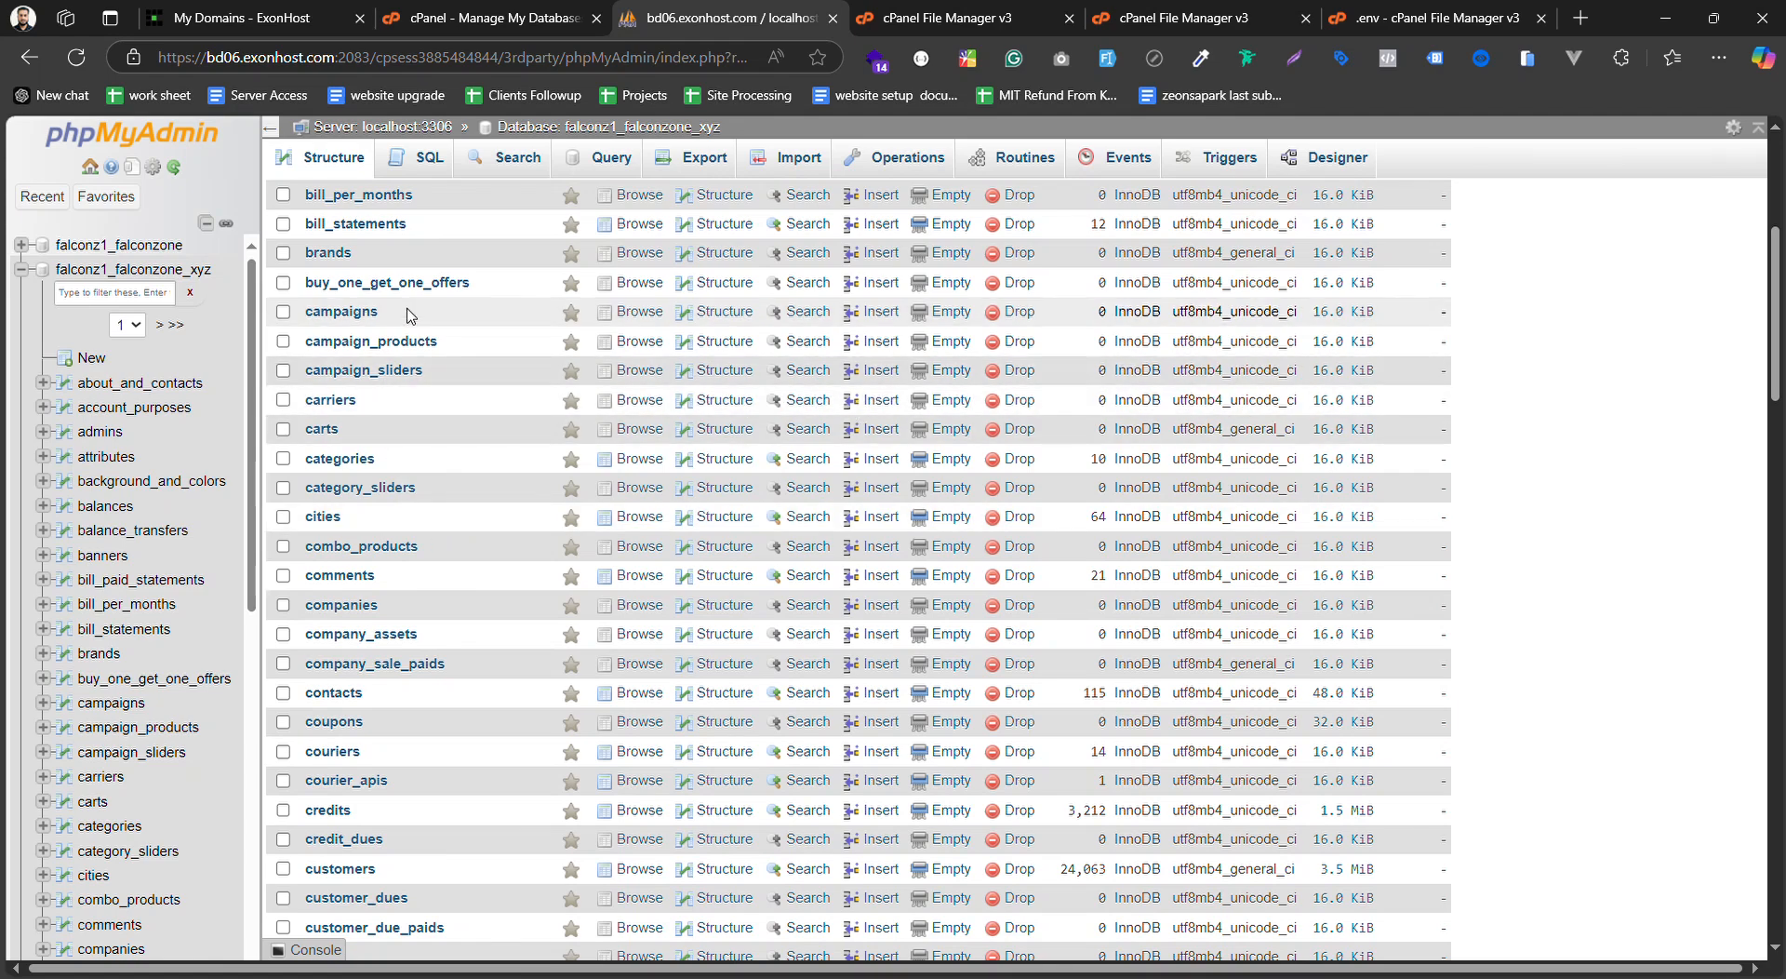
scroll(400, 397, up, 1)
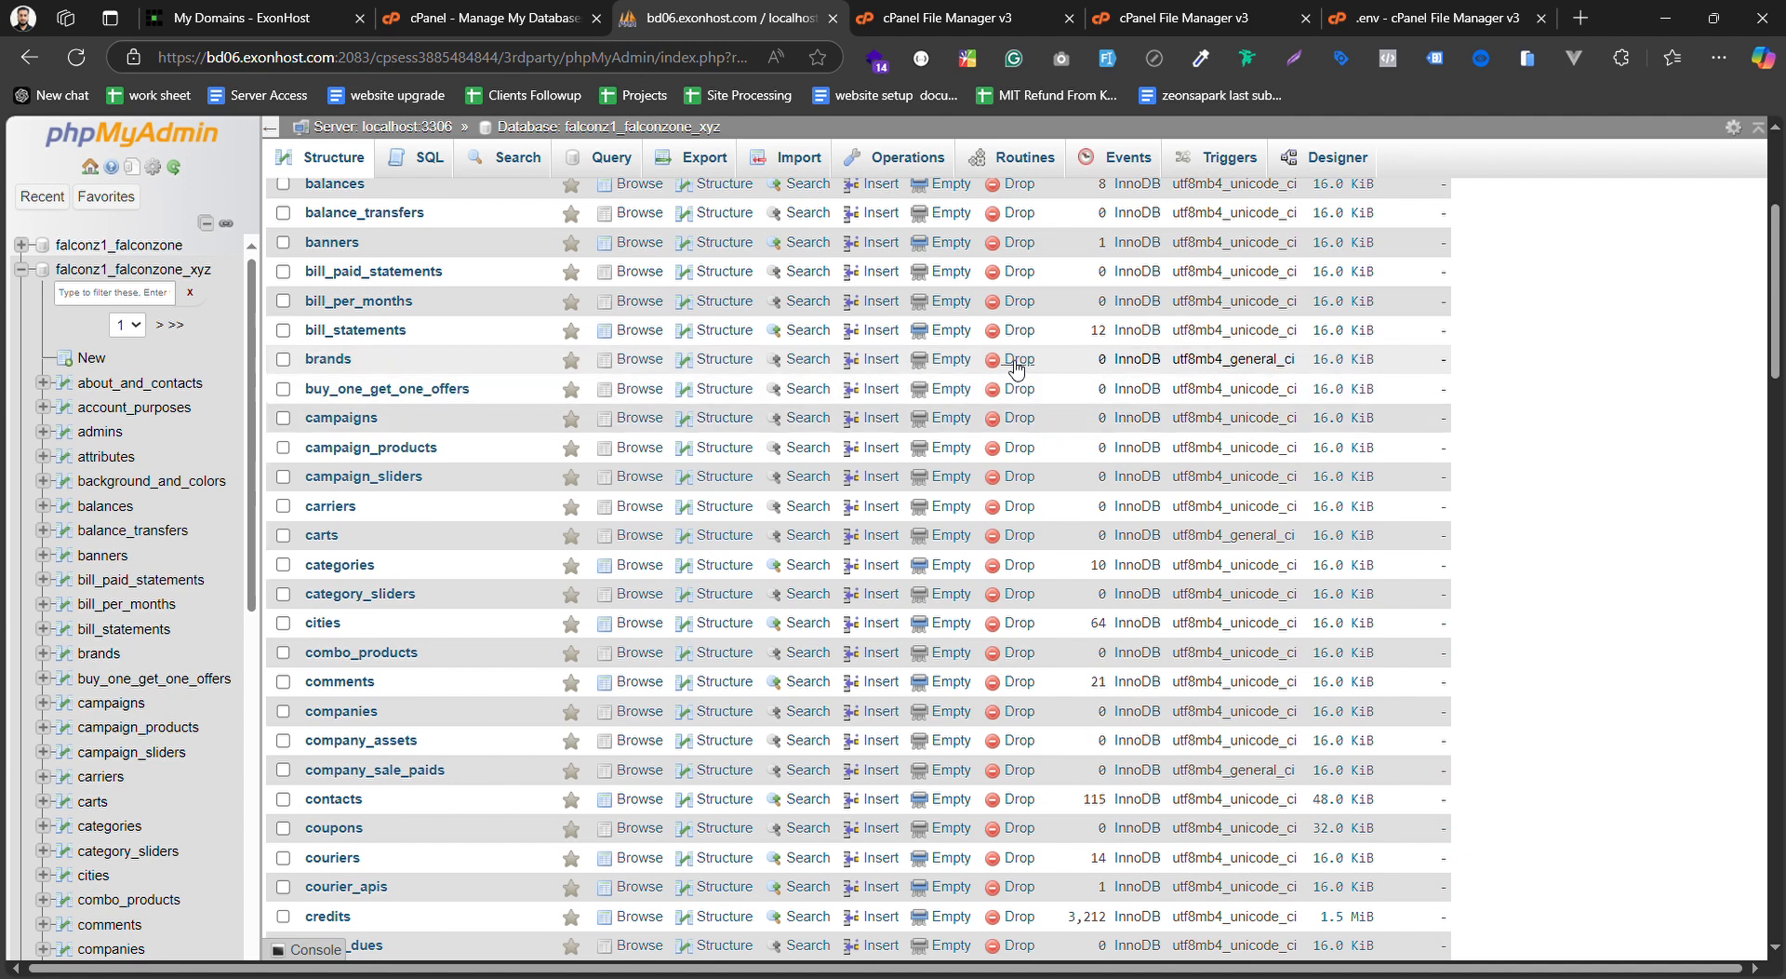
click(1020, 389)
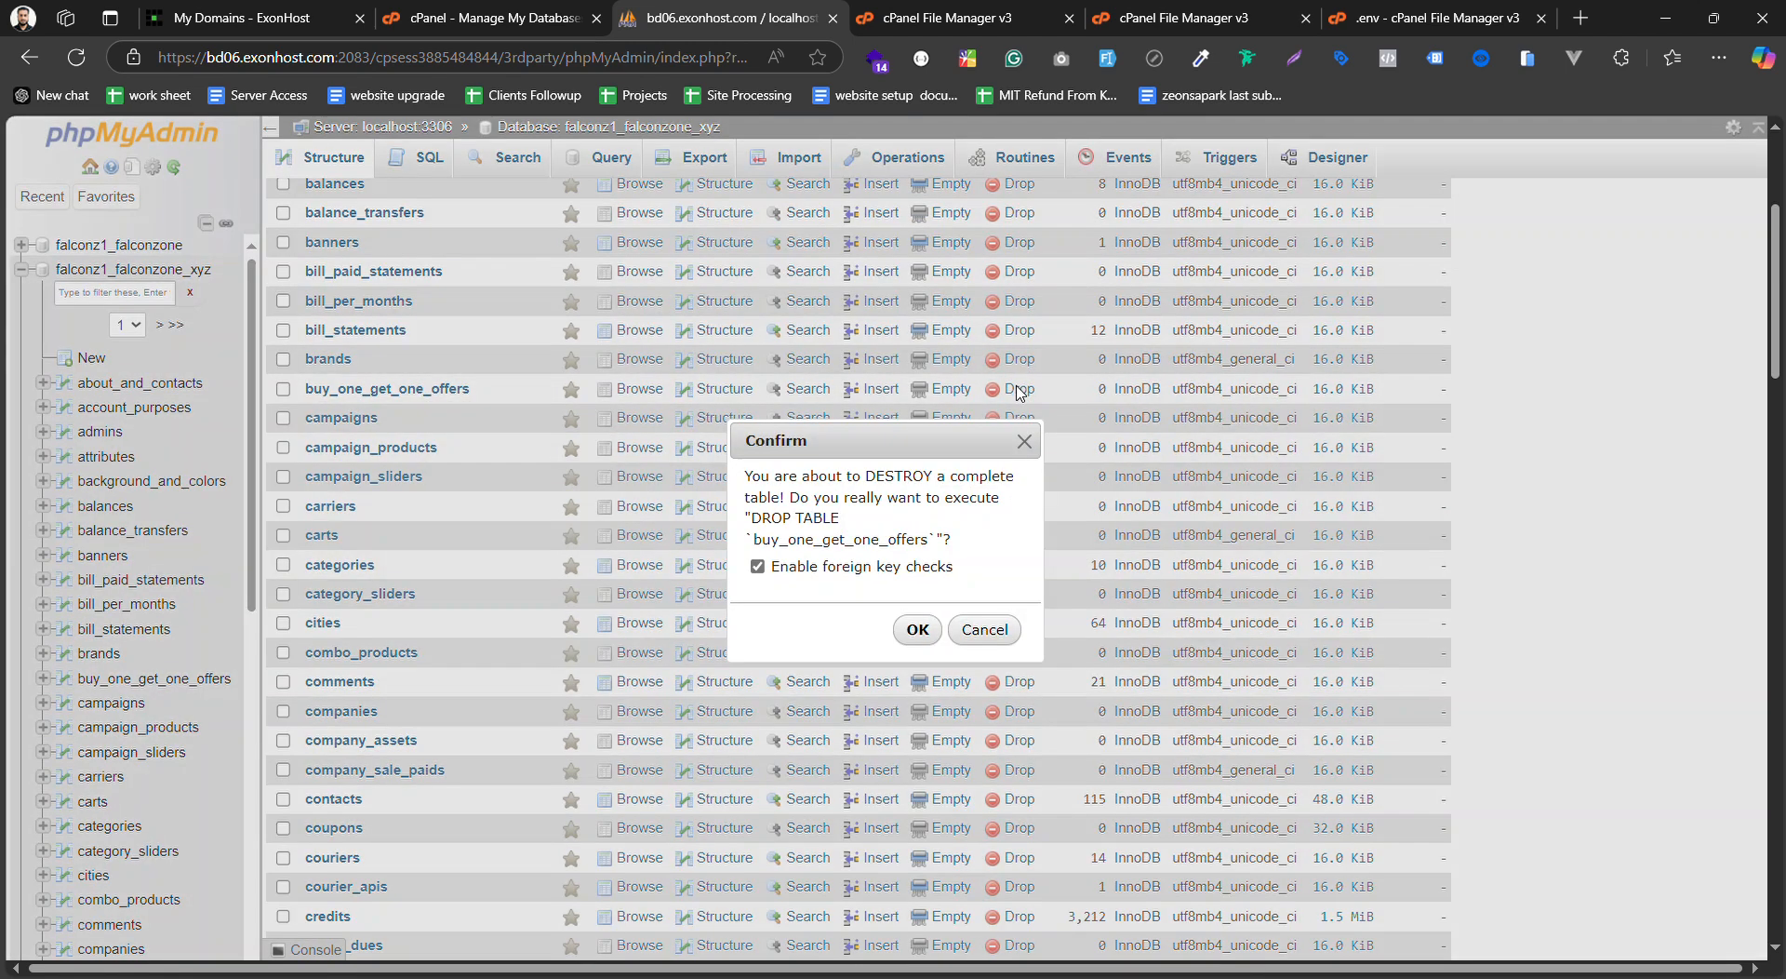
click(916, 629)
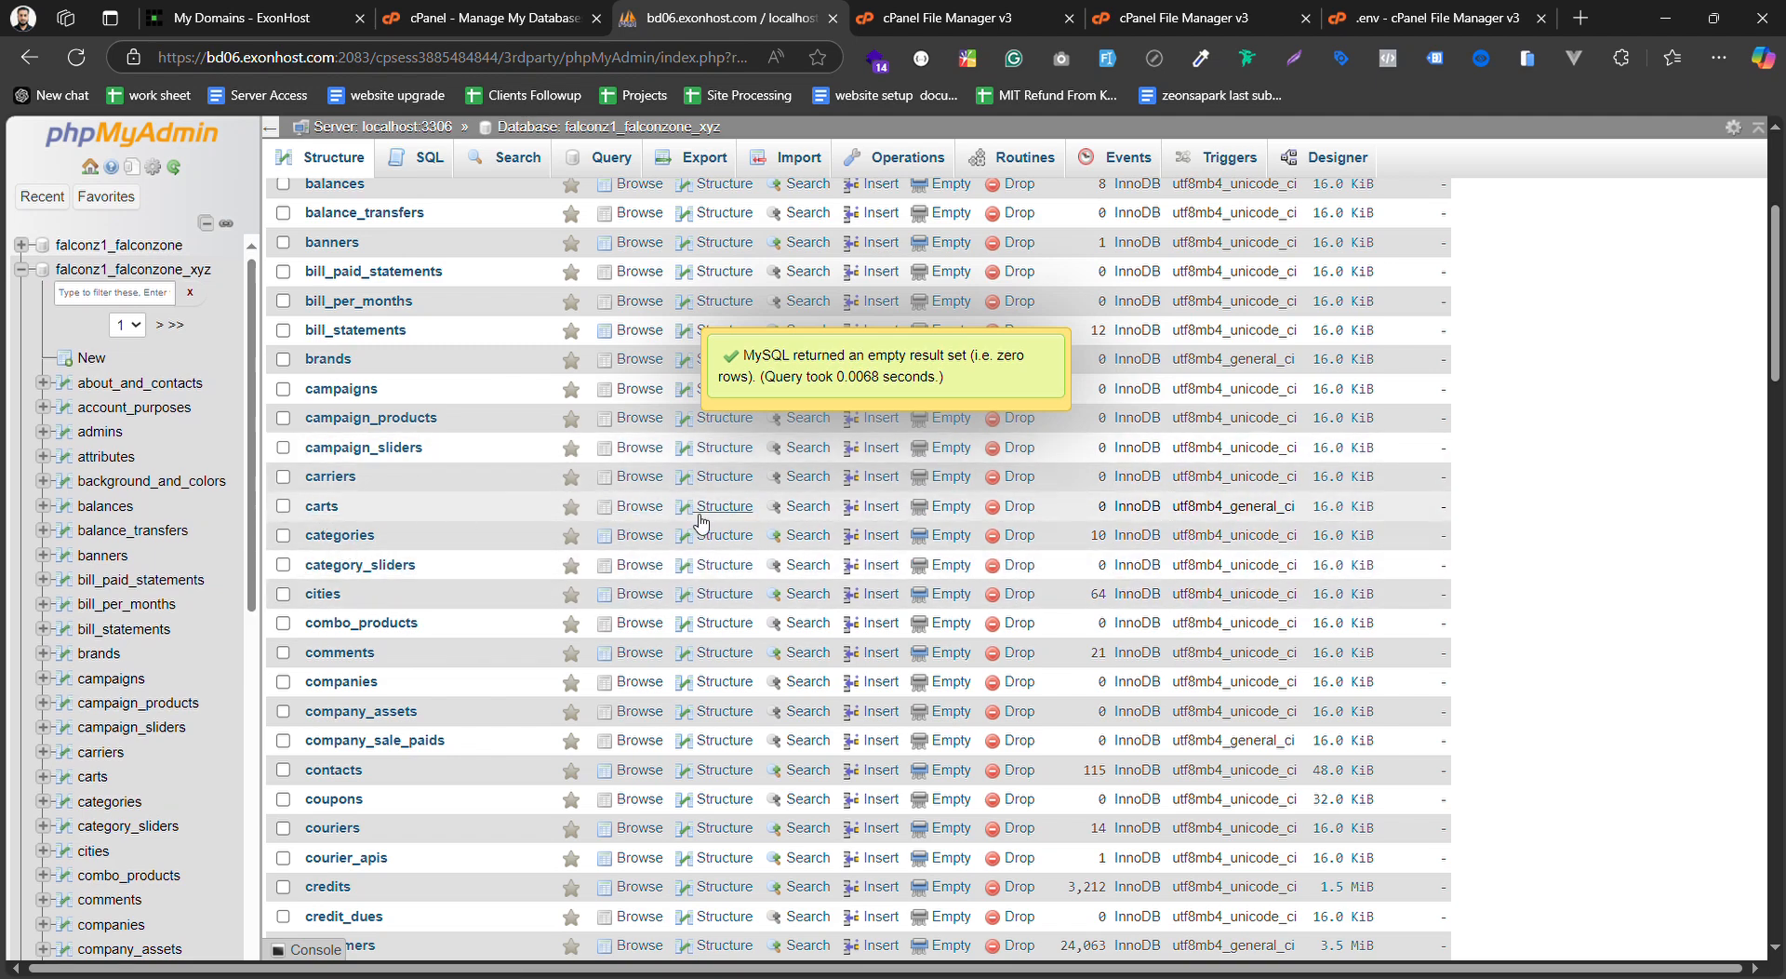
click(1019, 506)
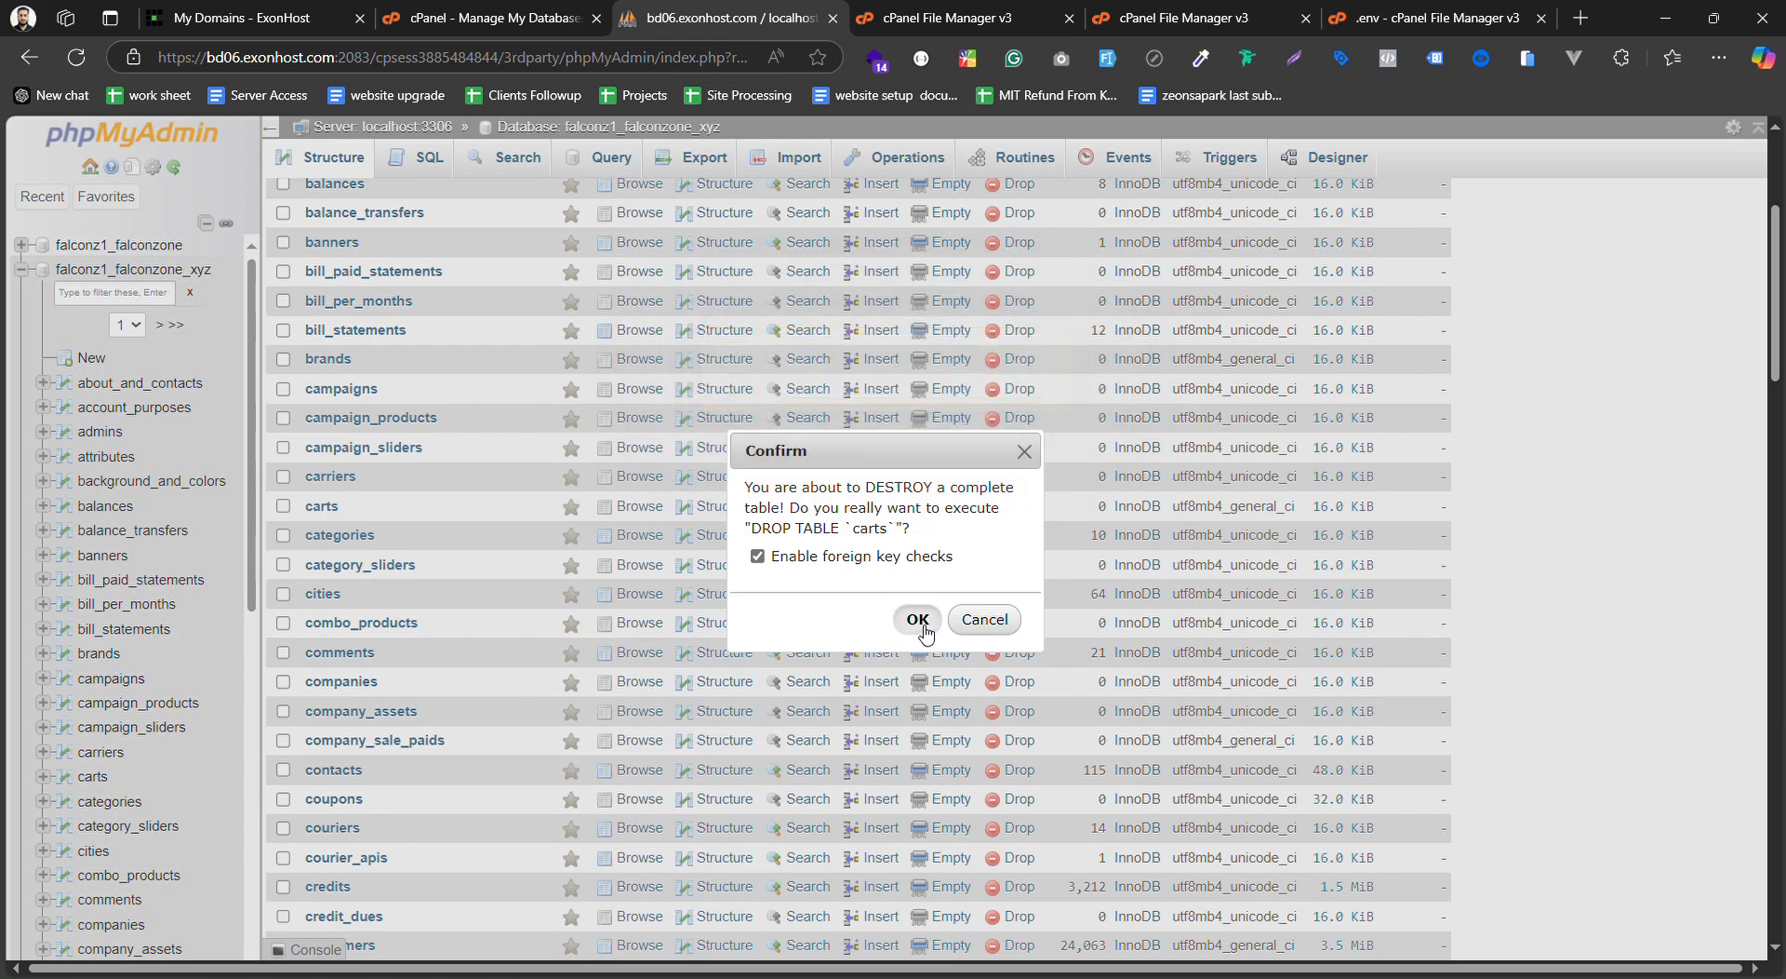
click(917, 619)
Filter the table list by "of" and drop the offers table
scroll(449, 529, down, 1)
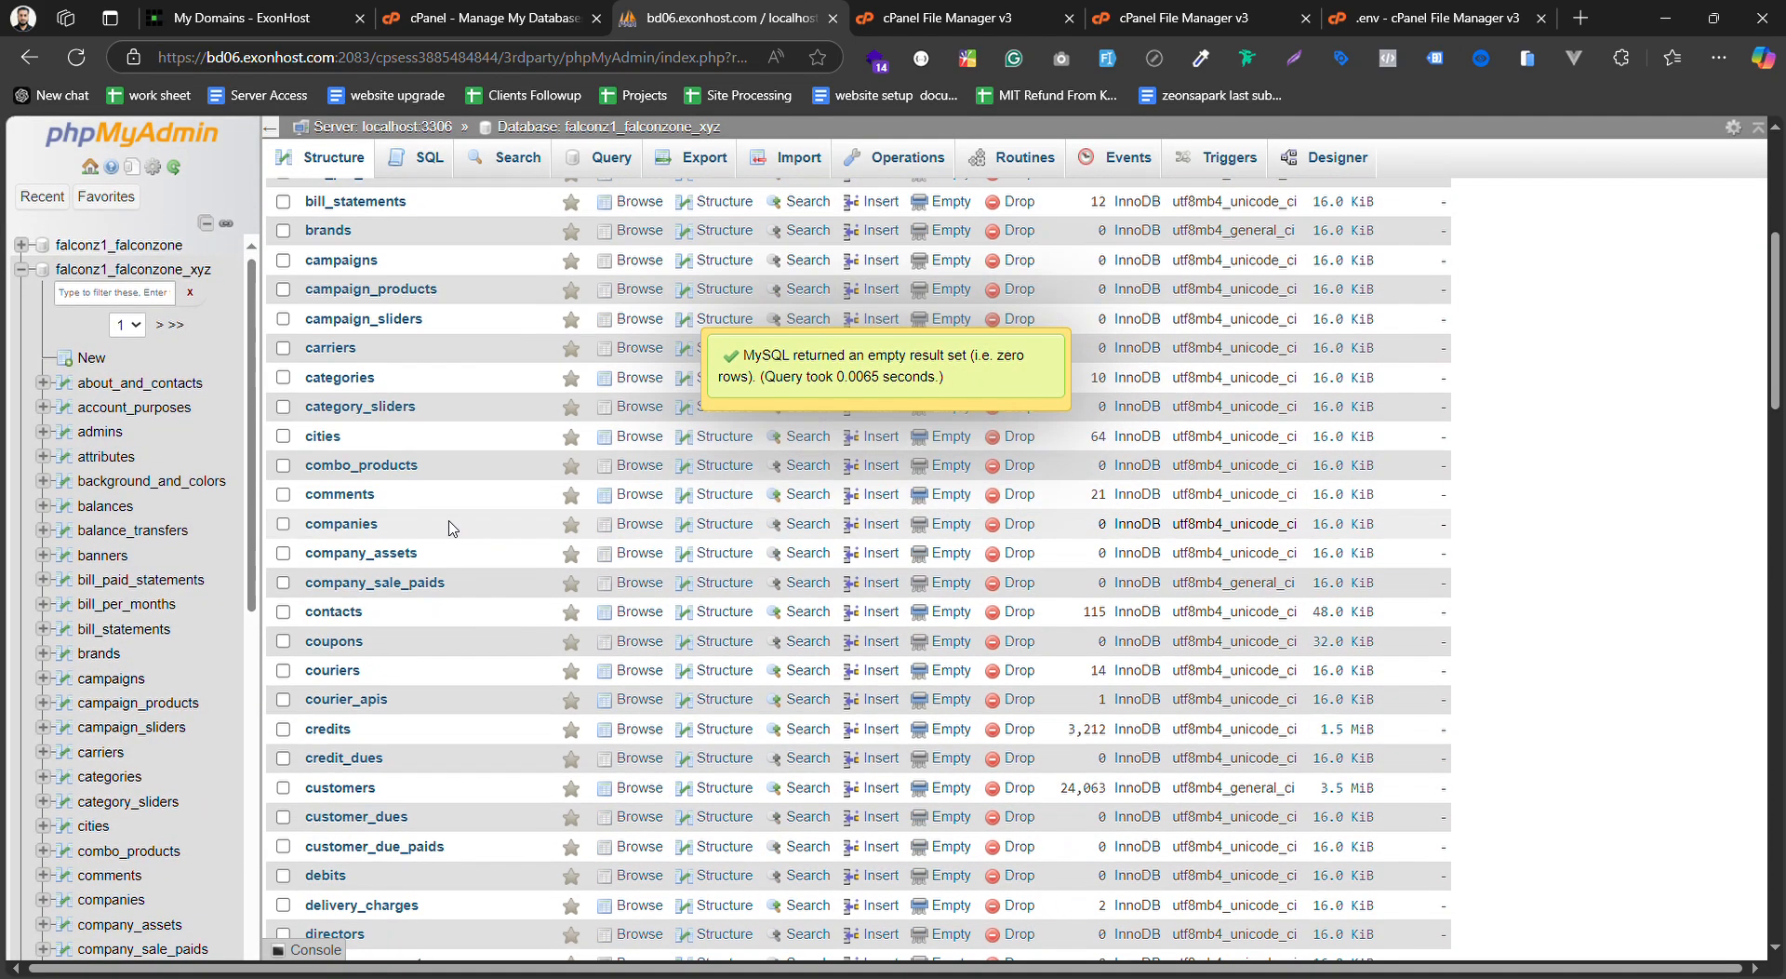
scroll(451, 530, down, 2)
scroll(466, 507, up, 8)
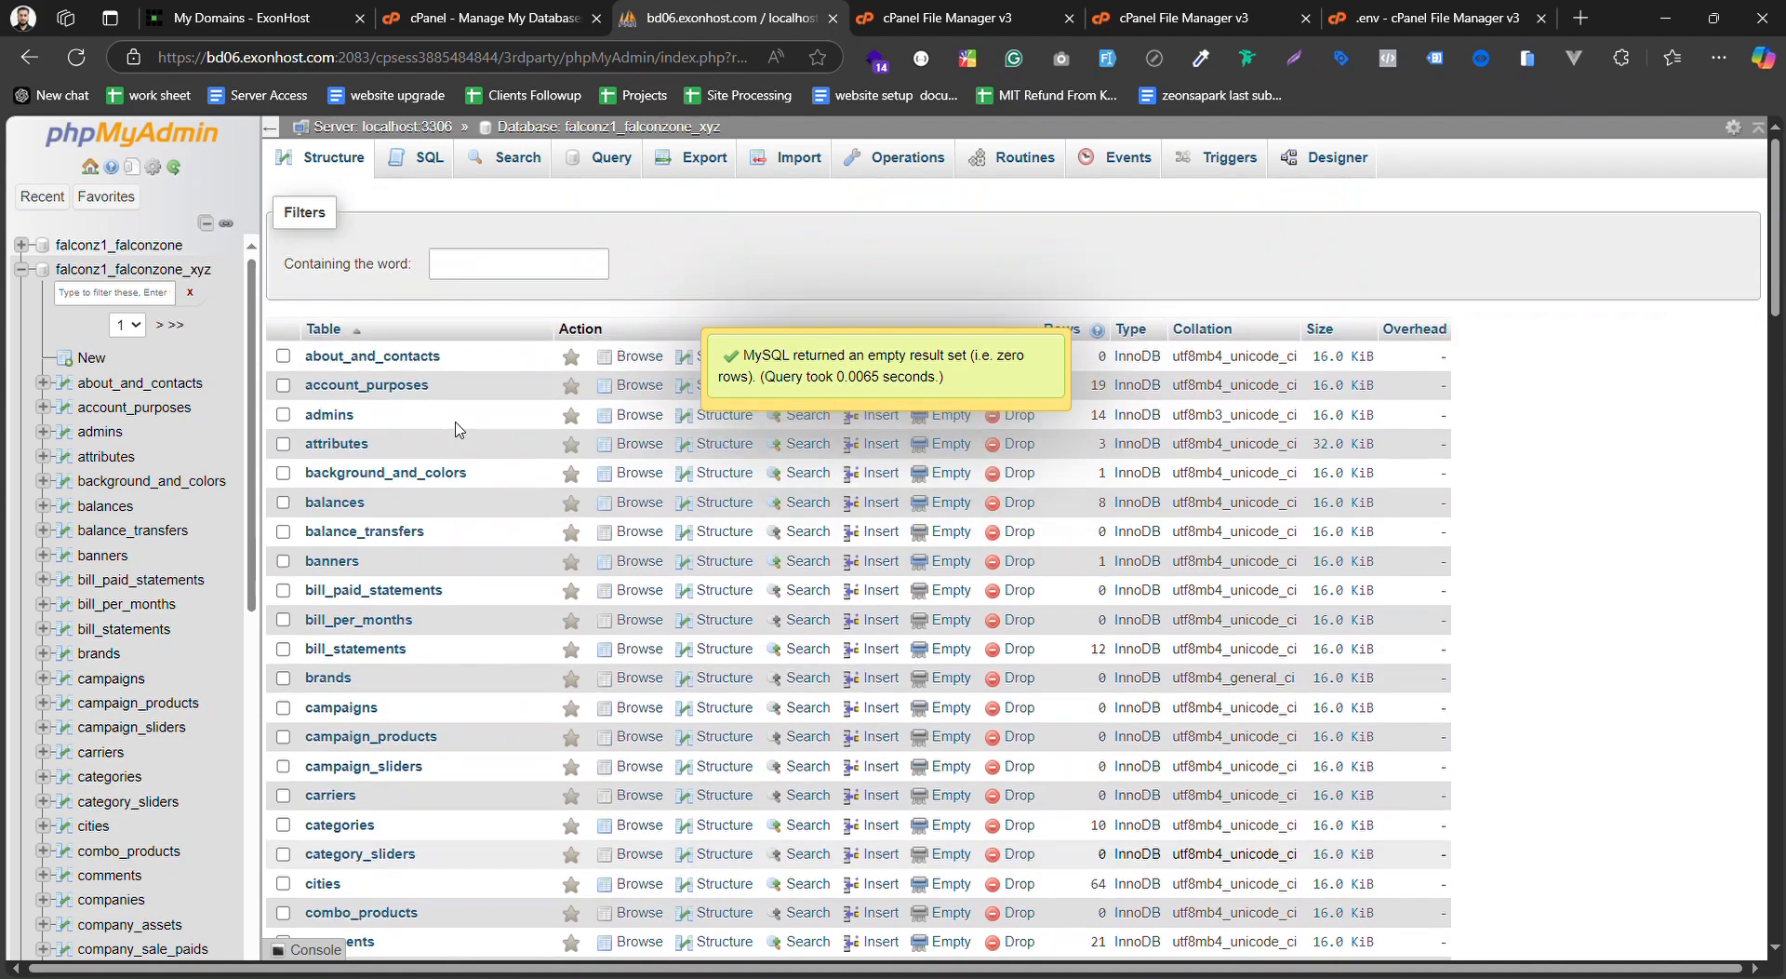
scroll(409, 605, down, 5)
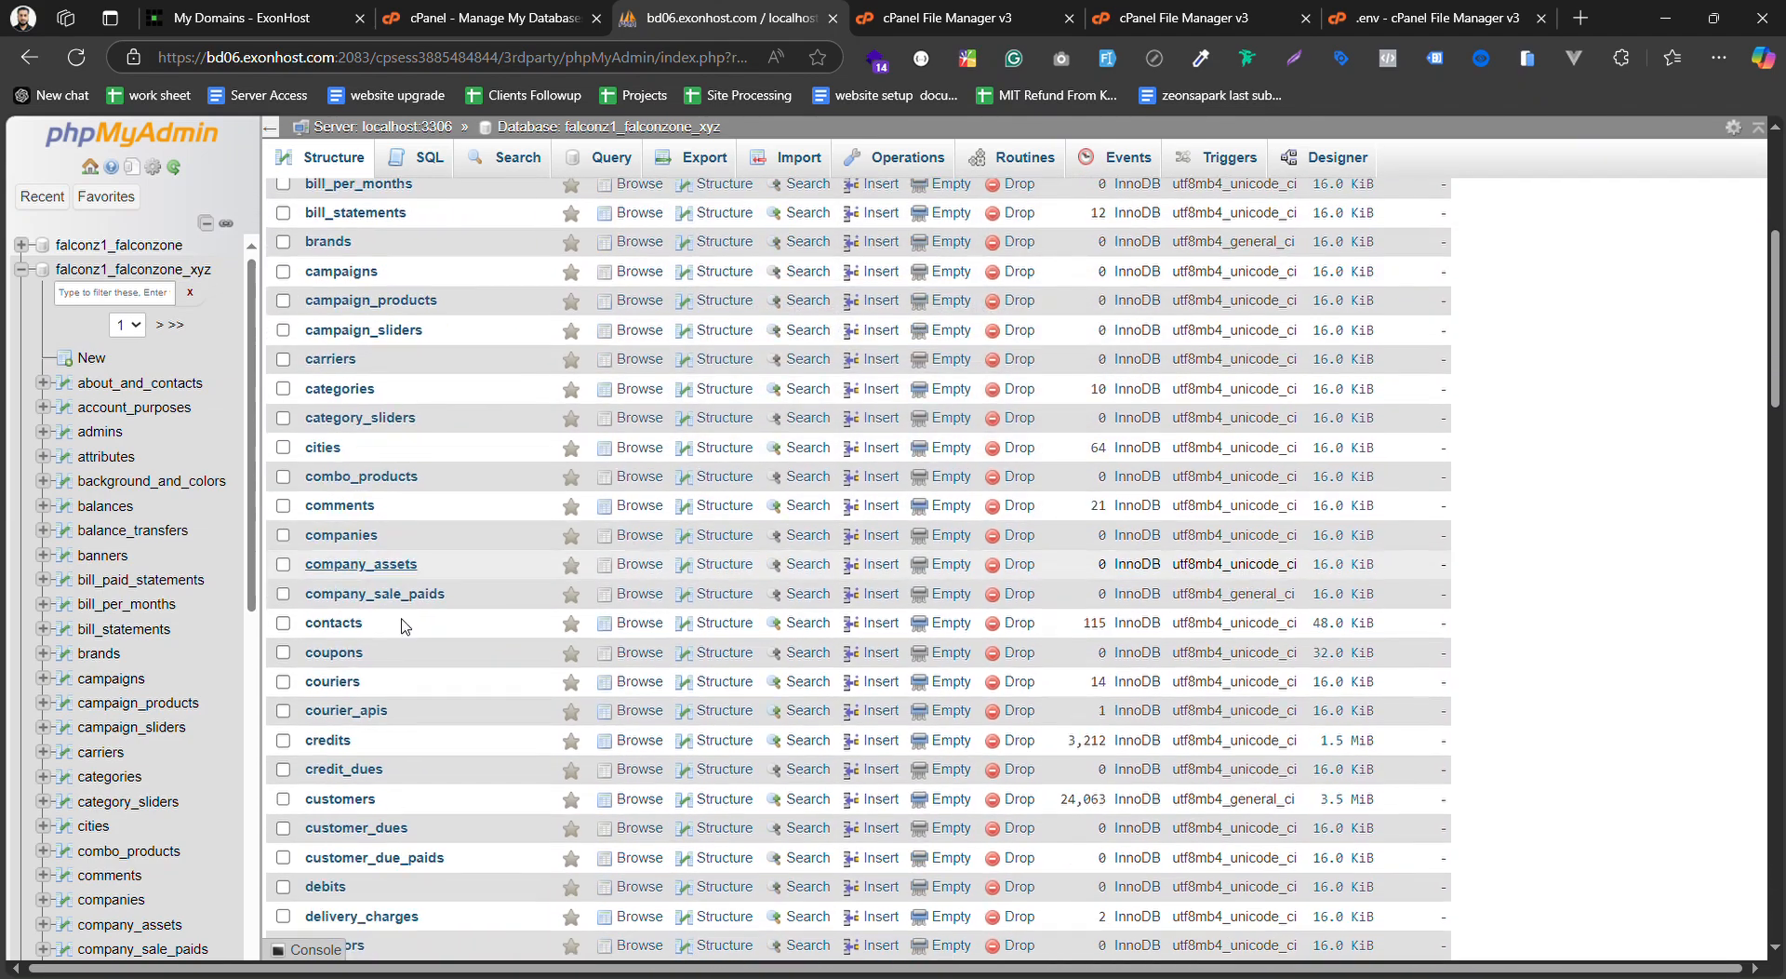
scroll(403, 633, down, 8)
scroll(409, 604, up, 15)
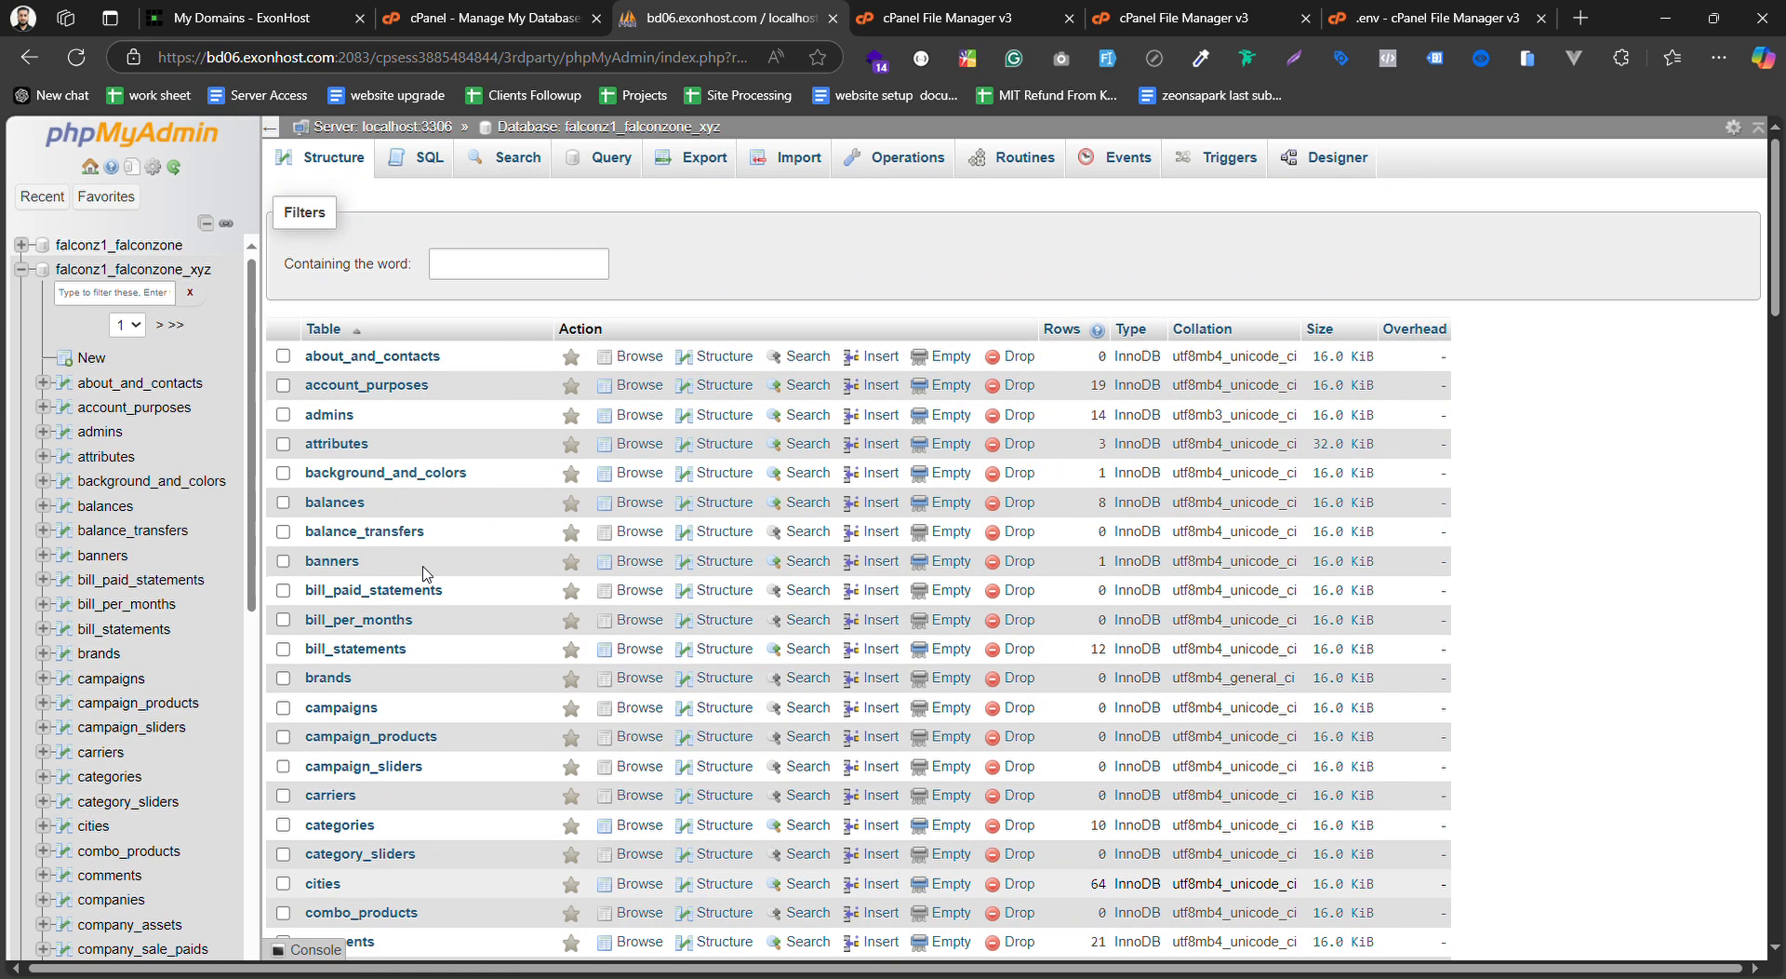
click(587, 265)
text(off)
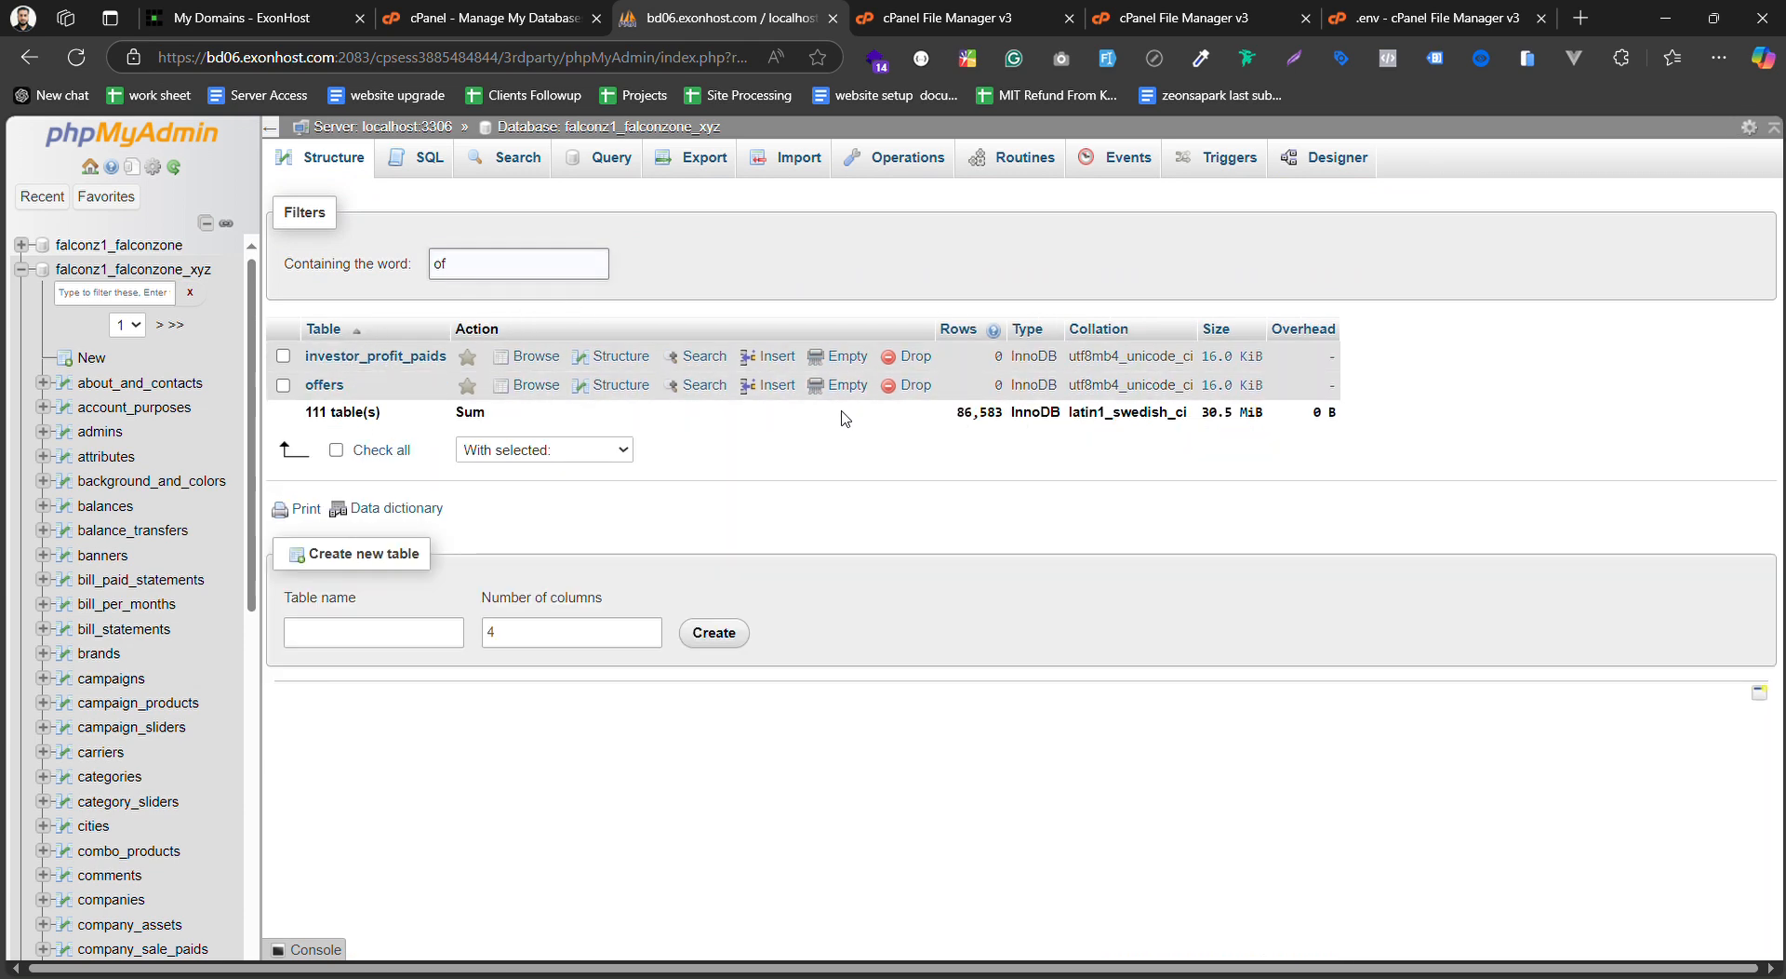
click(911, 385)
click(941, 625)
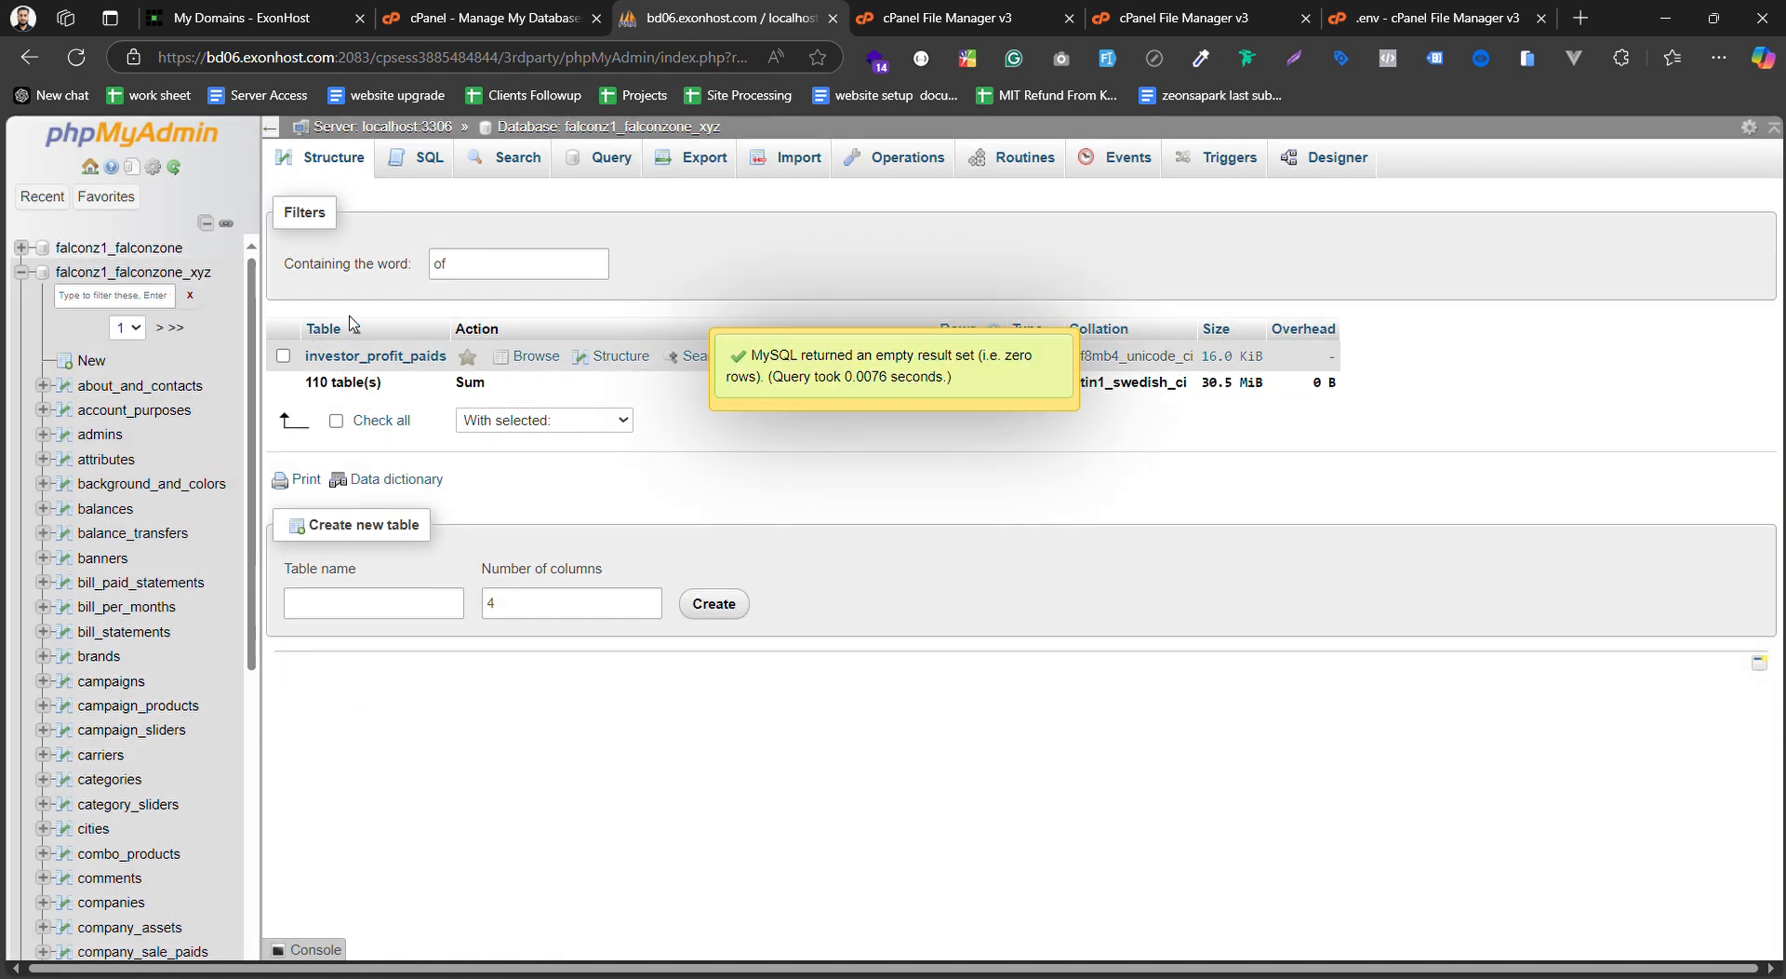
Clear the table filter and select all tables of the database
click(542, 360)
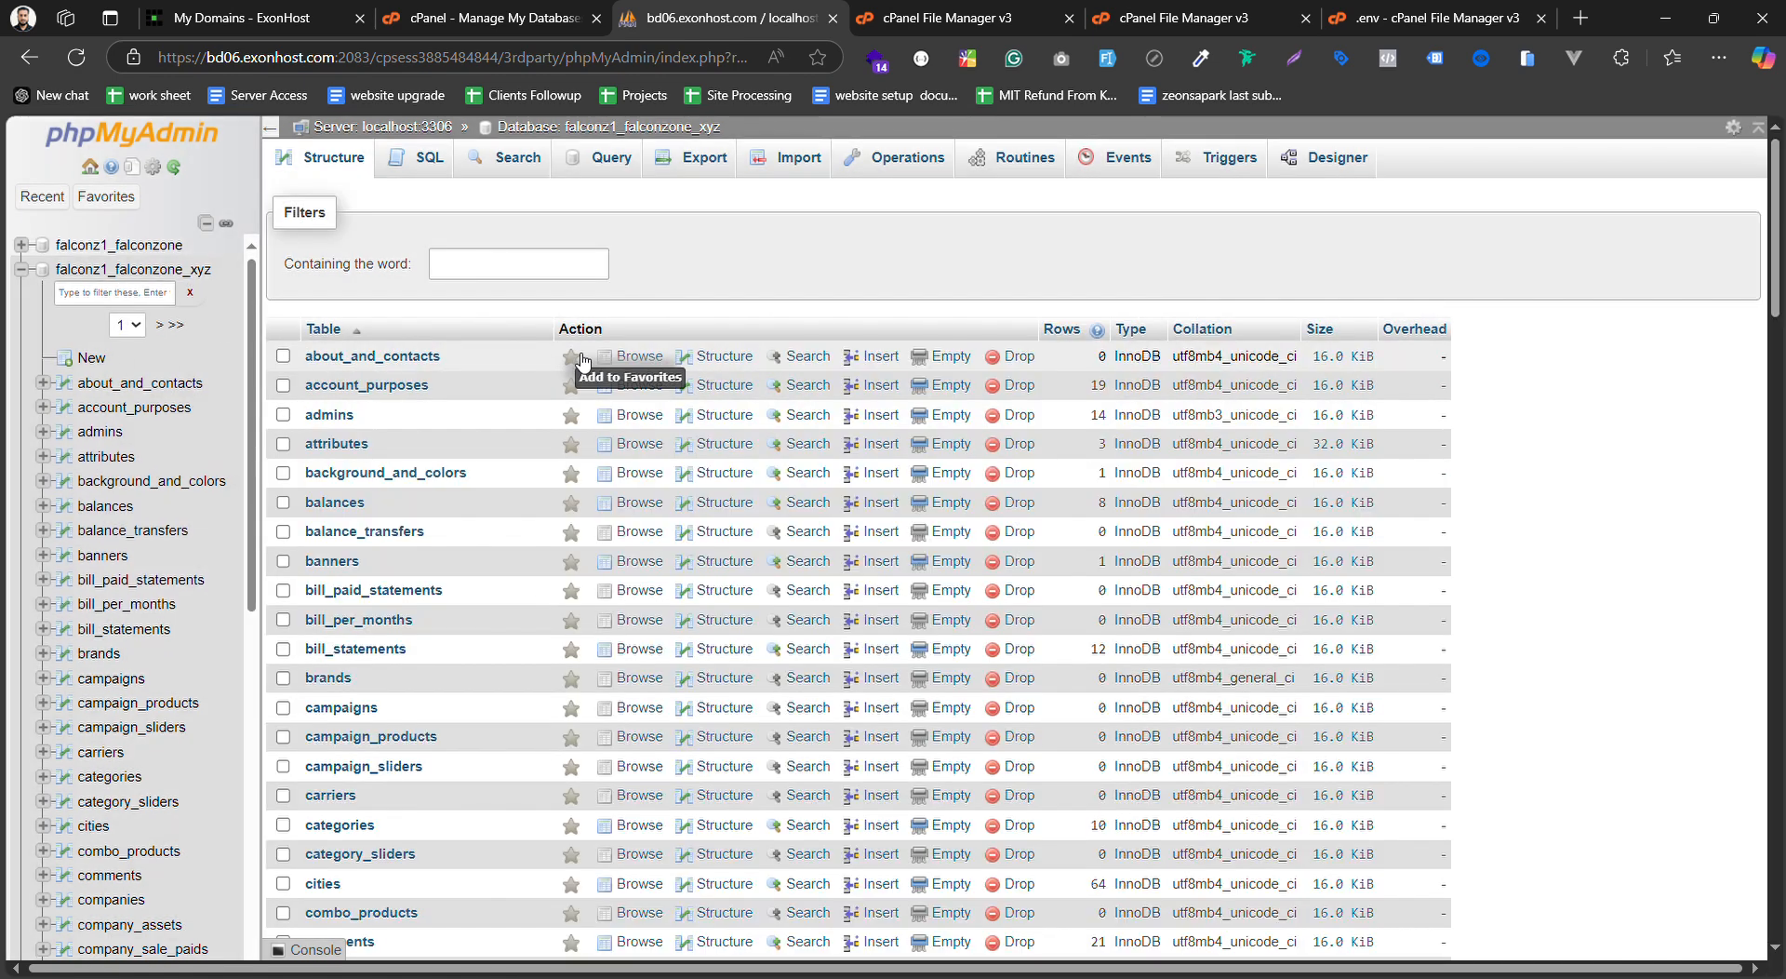
scroll(443, 537, down, 8)
scroll(444, 537, down, 8)
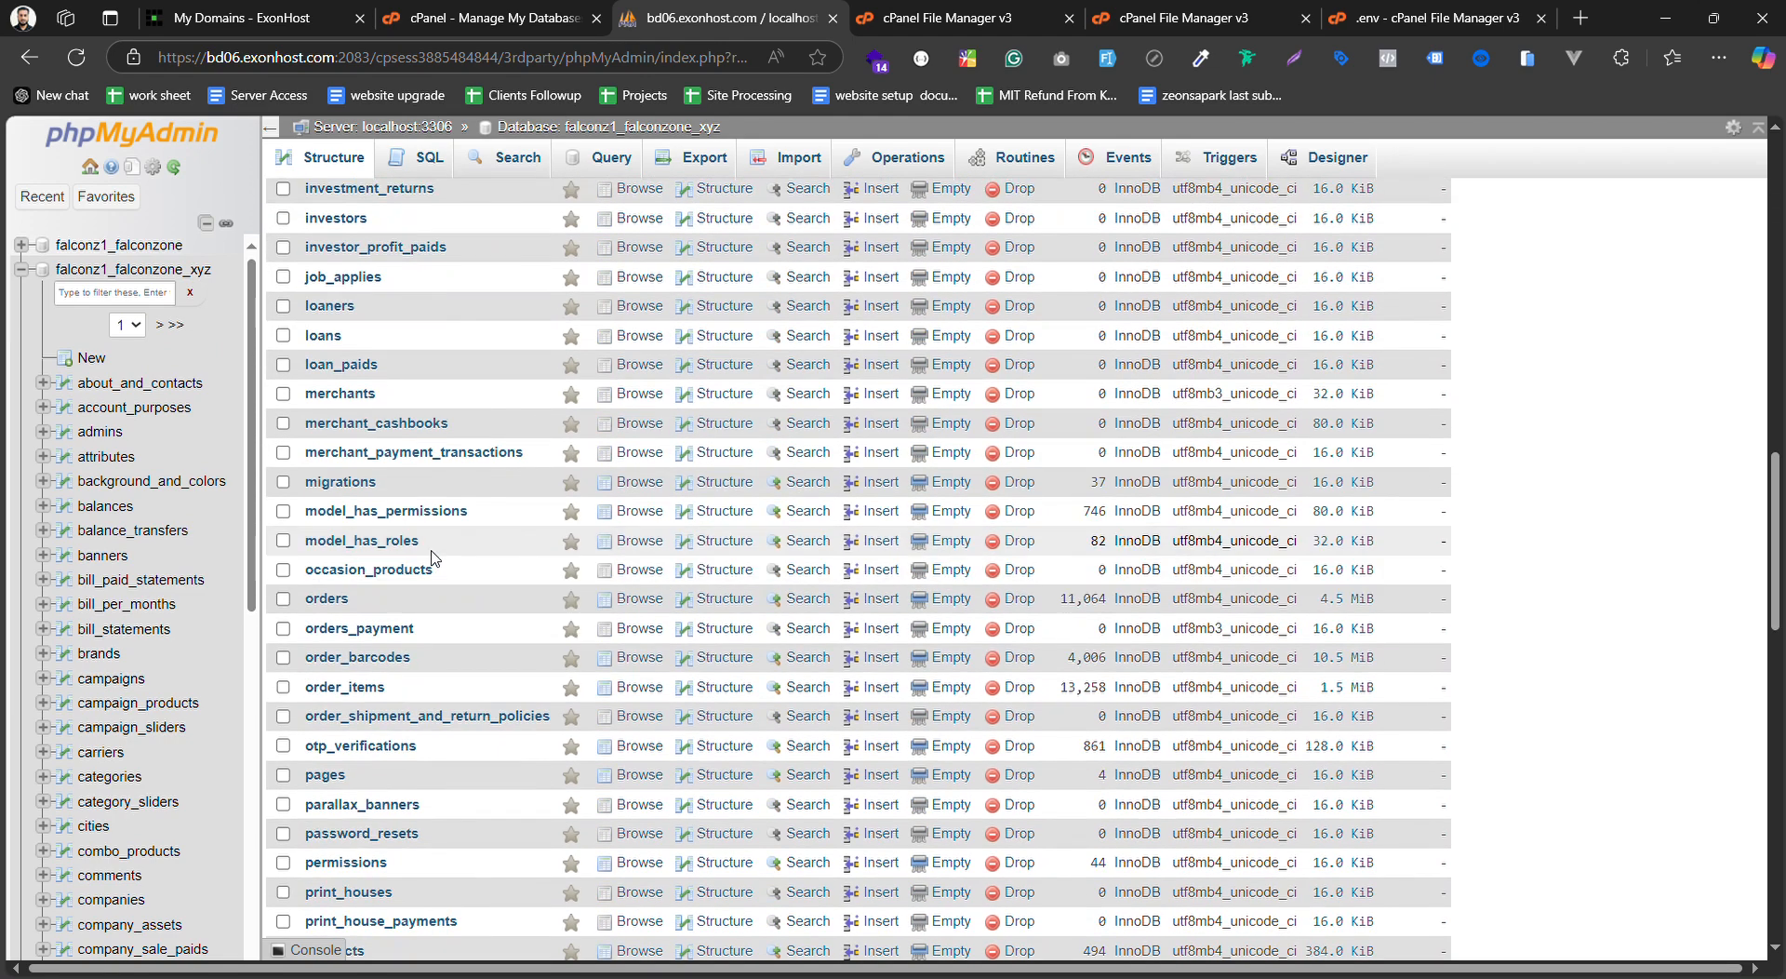
scroll(444, 537, up, 16)
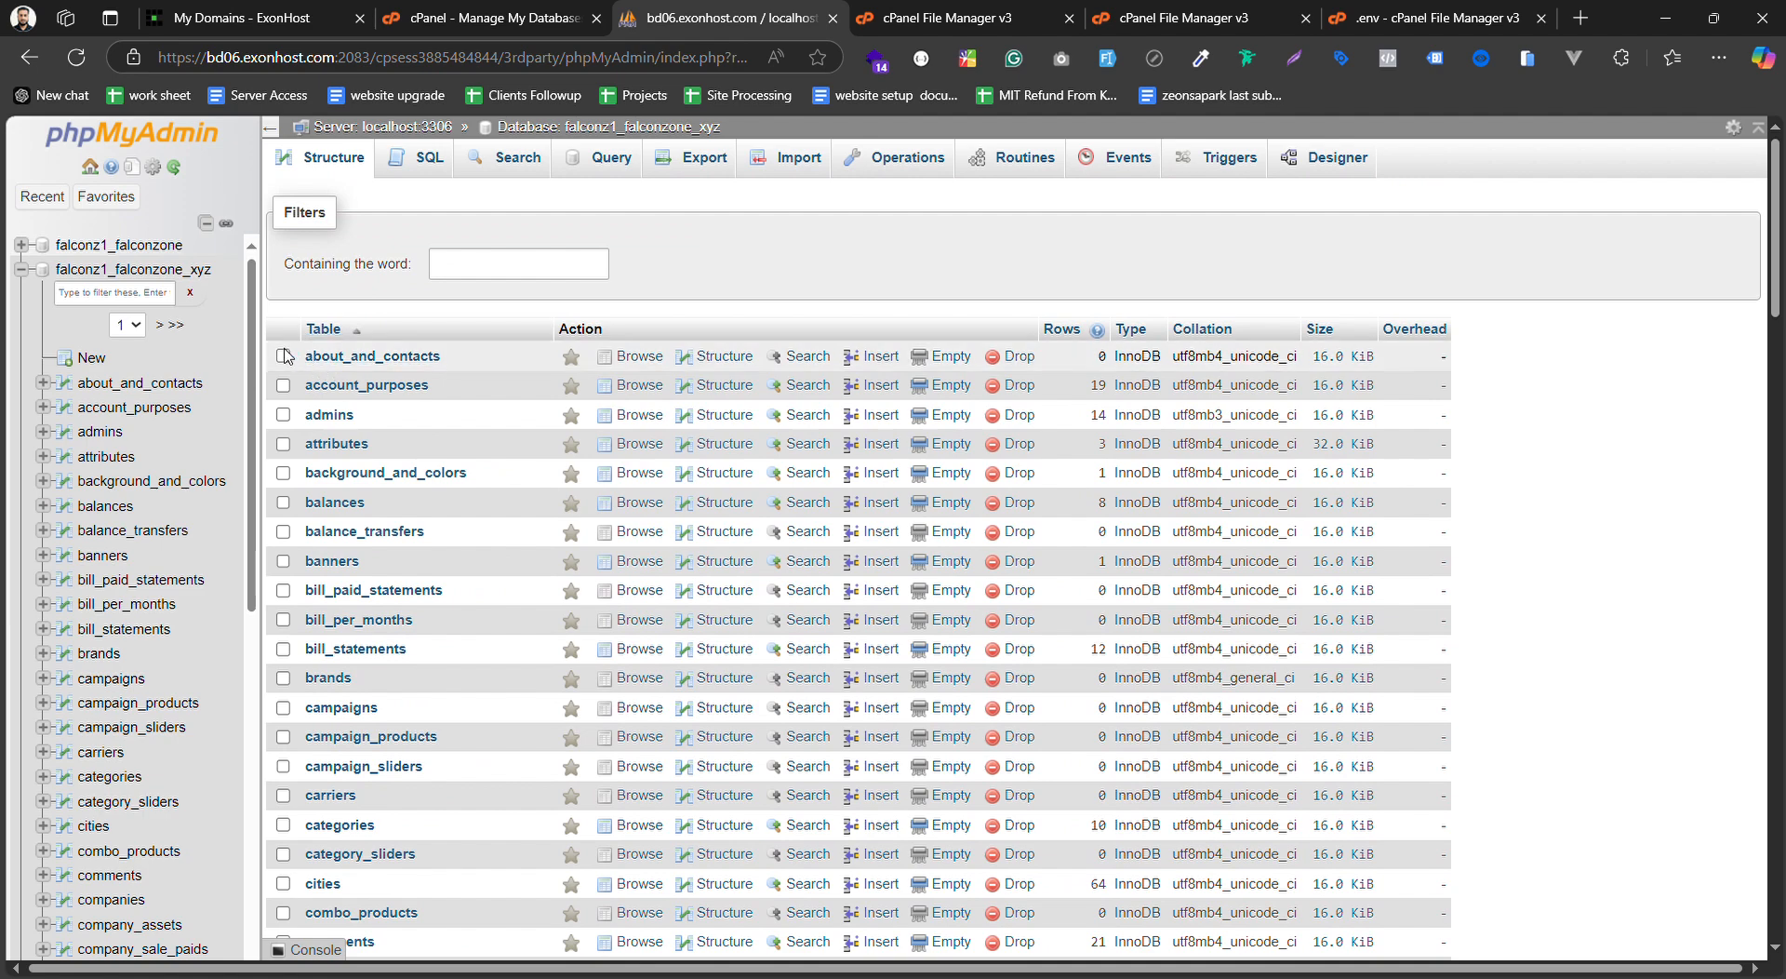
scroll(283, 360, down, 20)
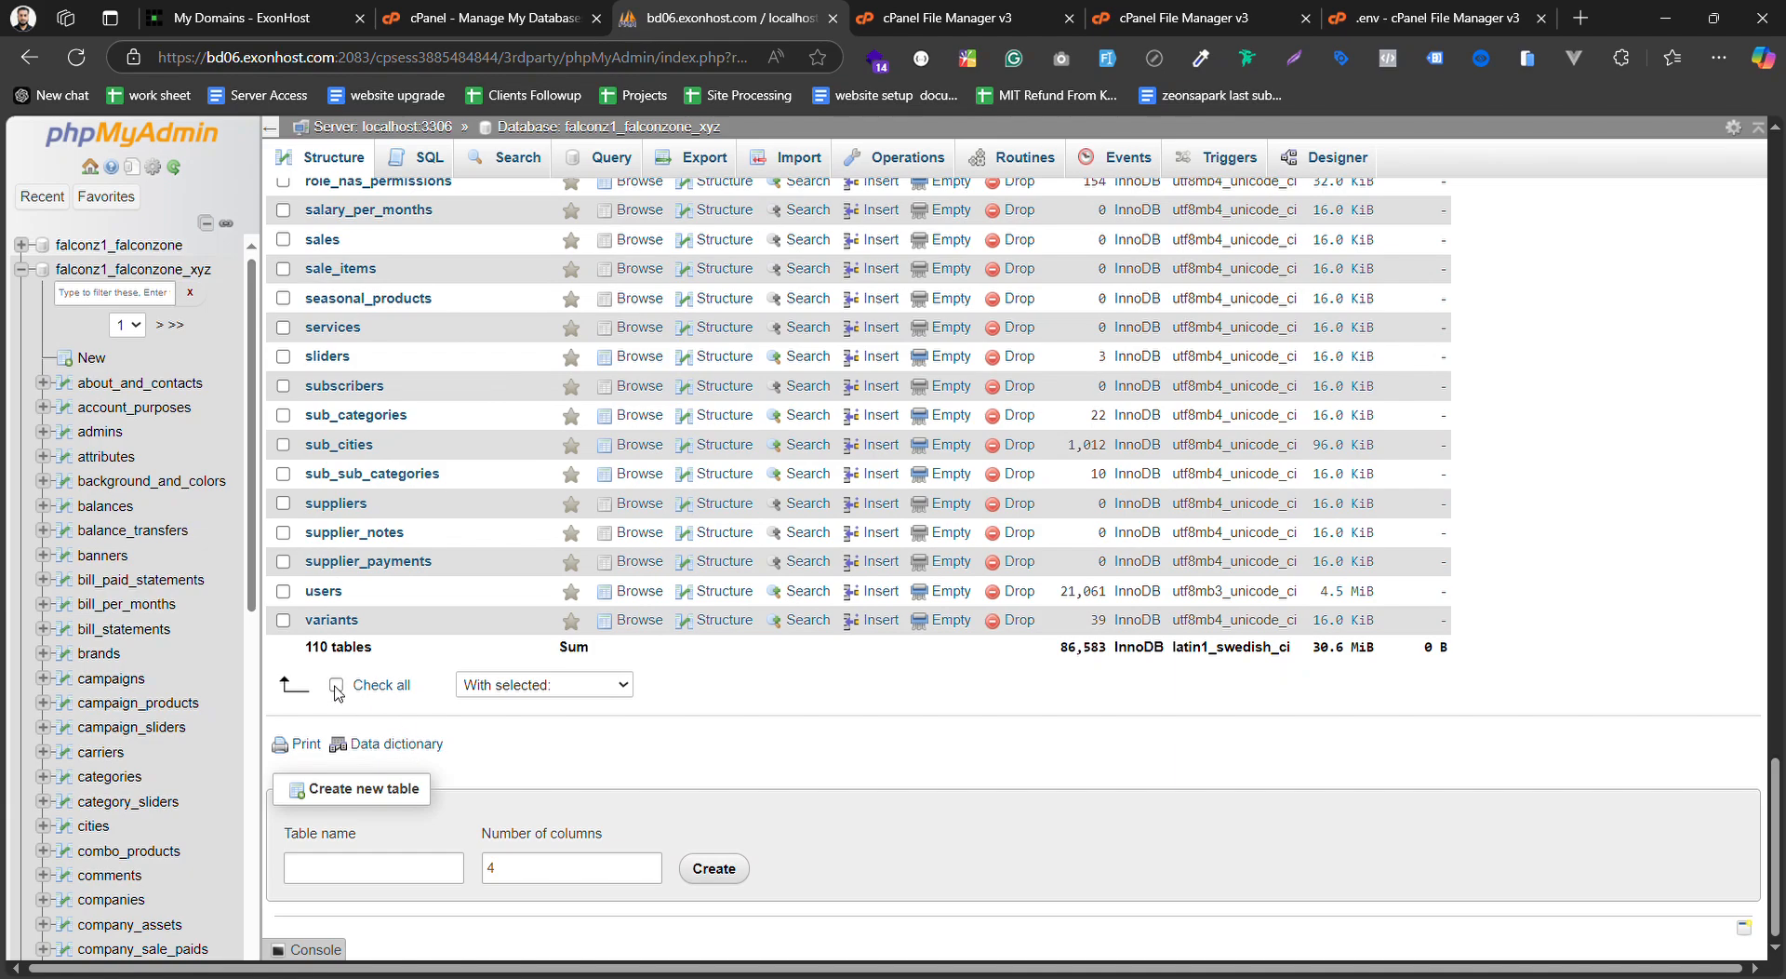
click(337, 689)
scroll(465, 481, up, 20)
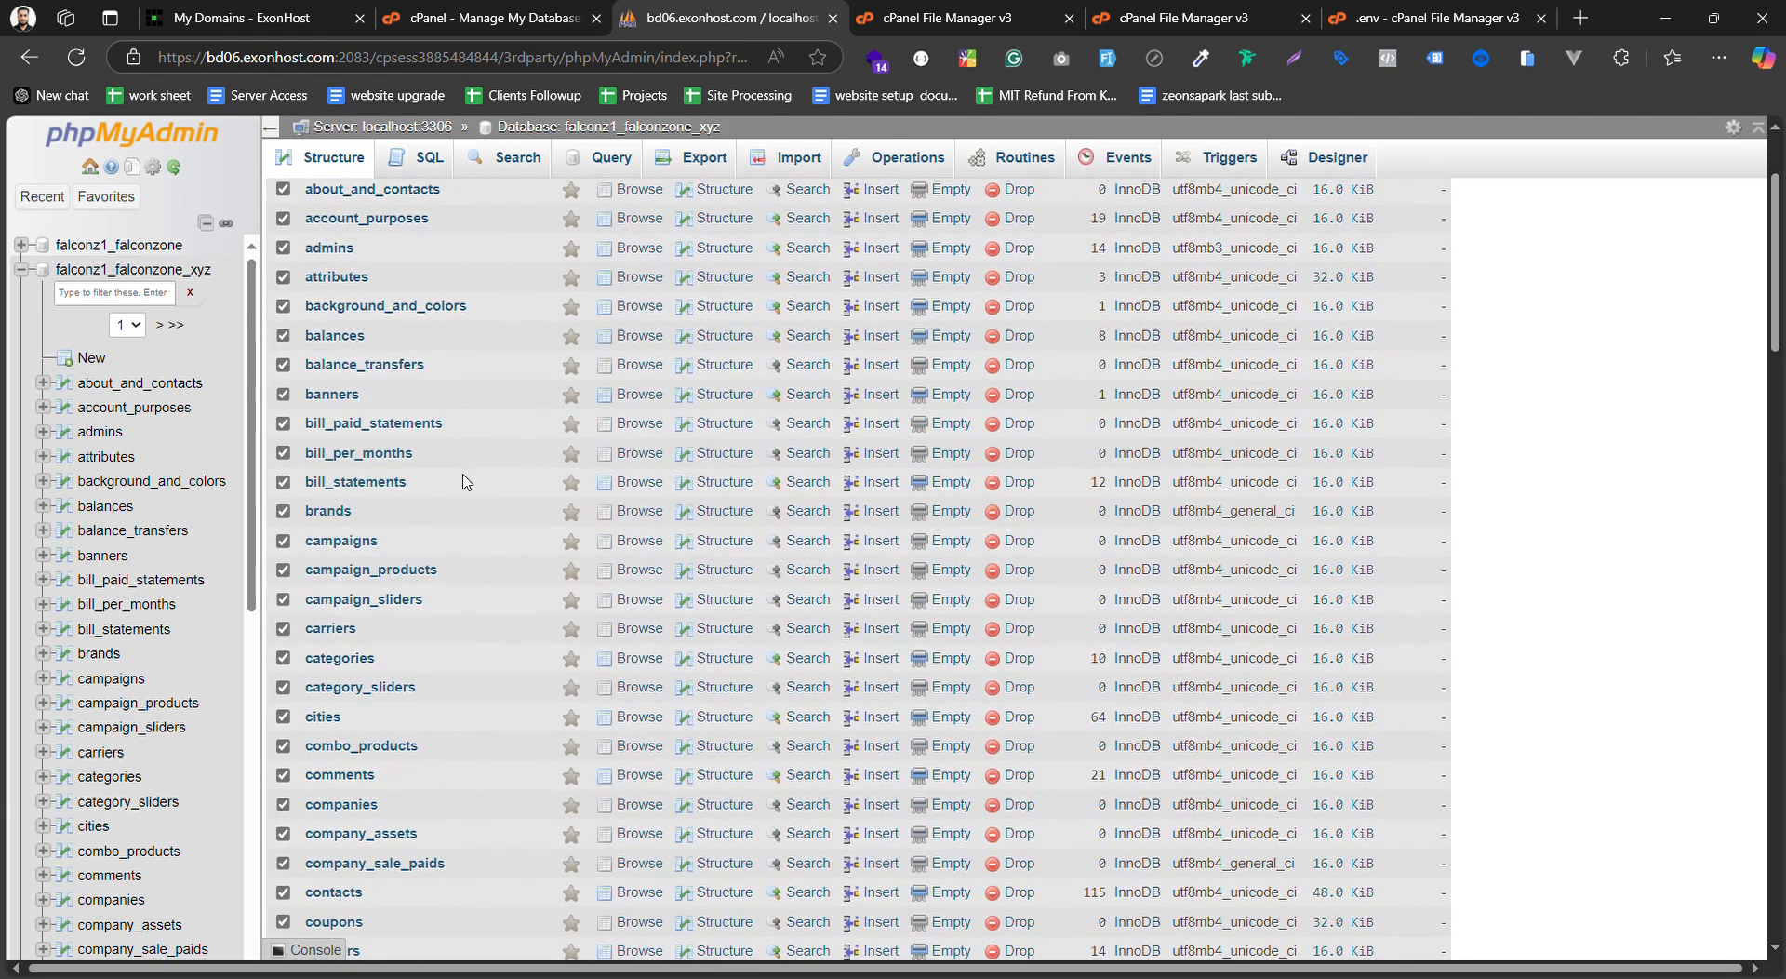
Exclude about_and_contacts, account_purposes, admins, background_and_colors, balances and banners from the table selection
scroll(465, 481, up, 2)
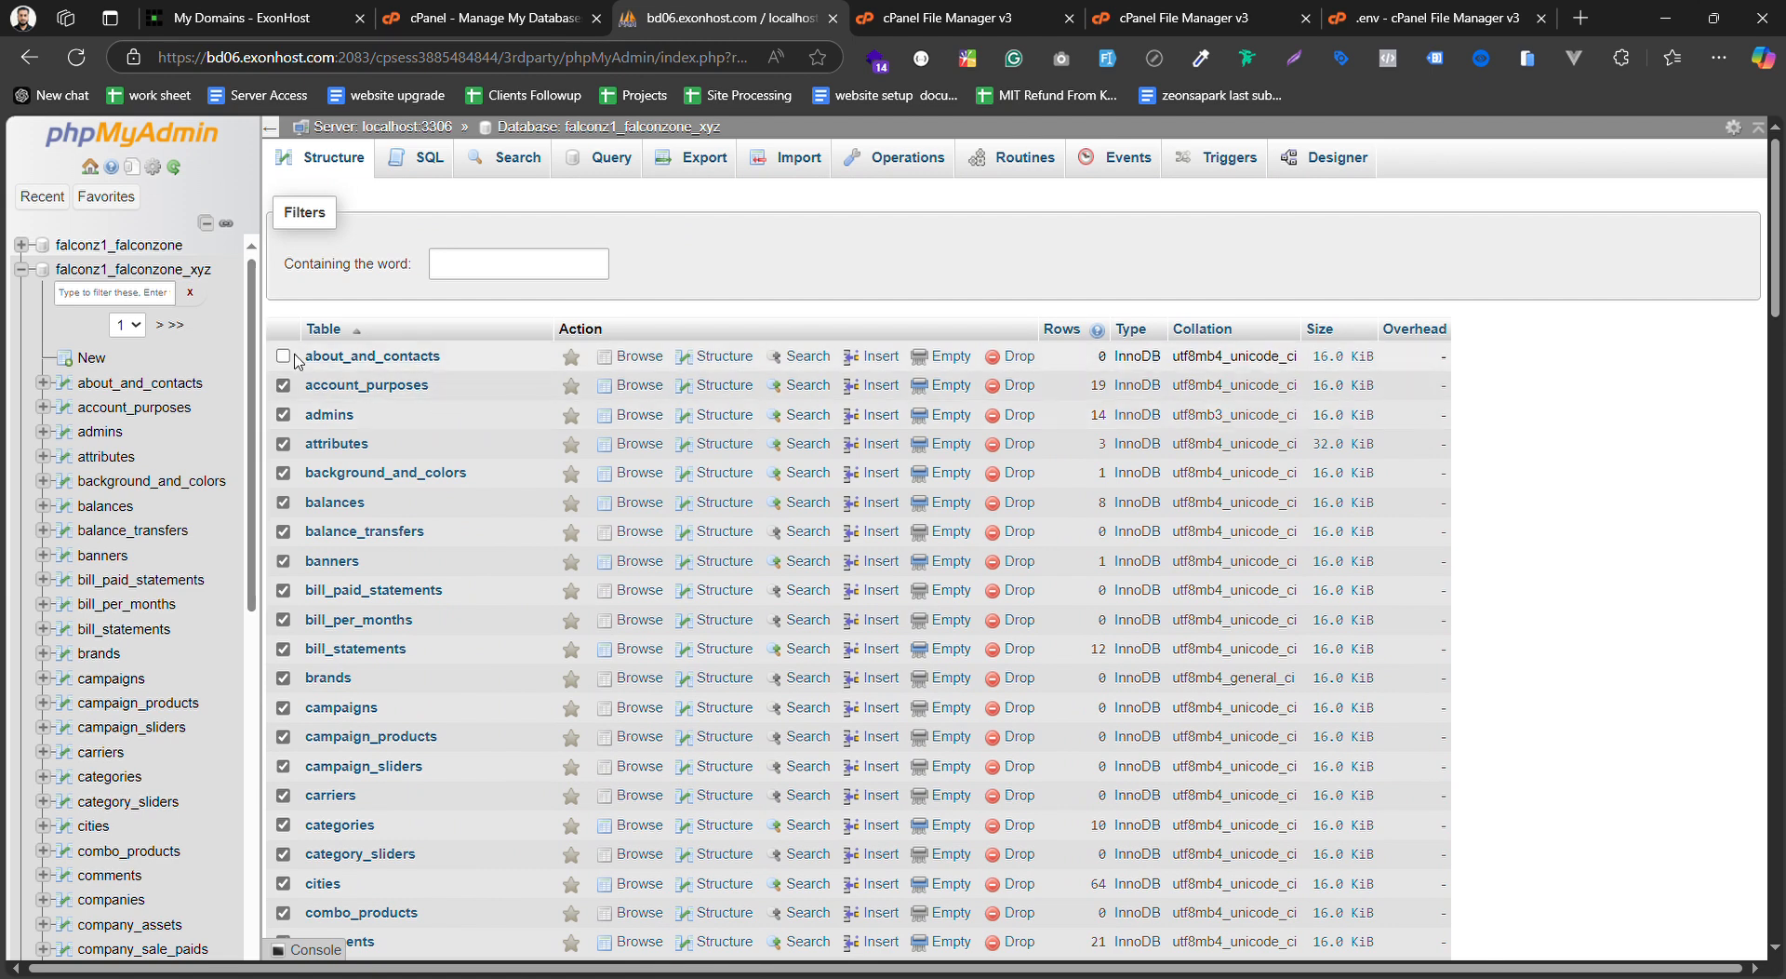
click(283, 414)
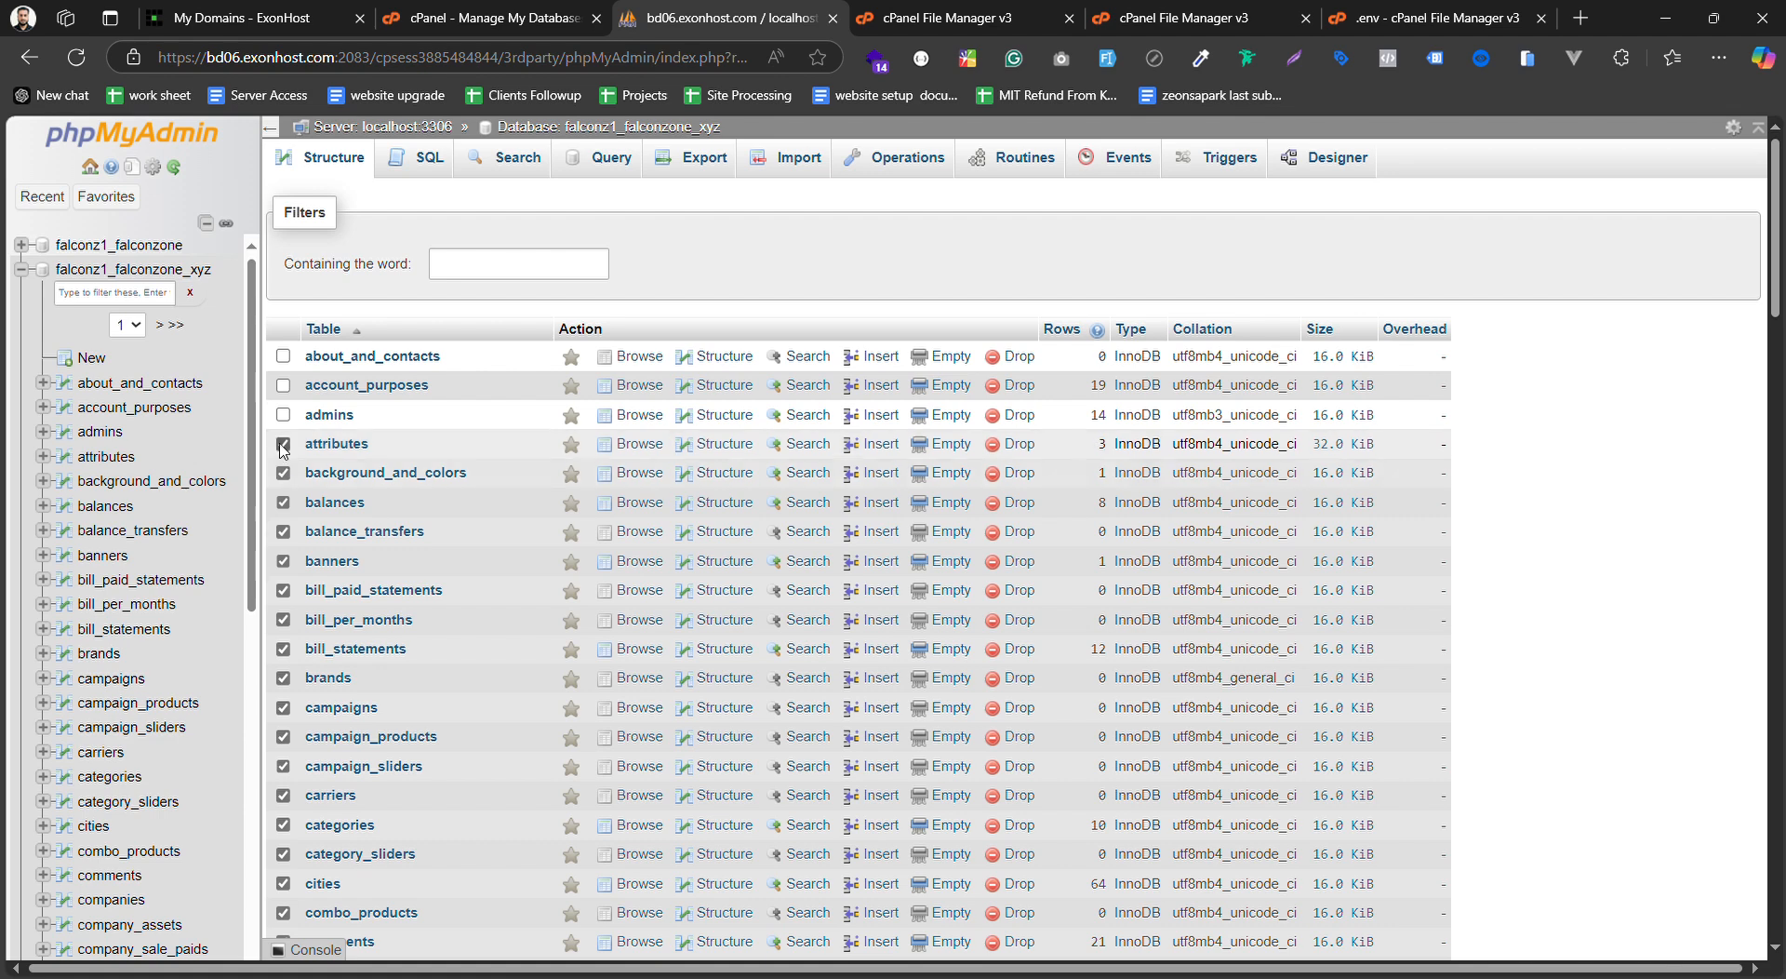
scroll(1068, 574, down, 1)
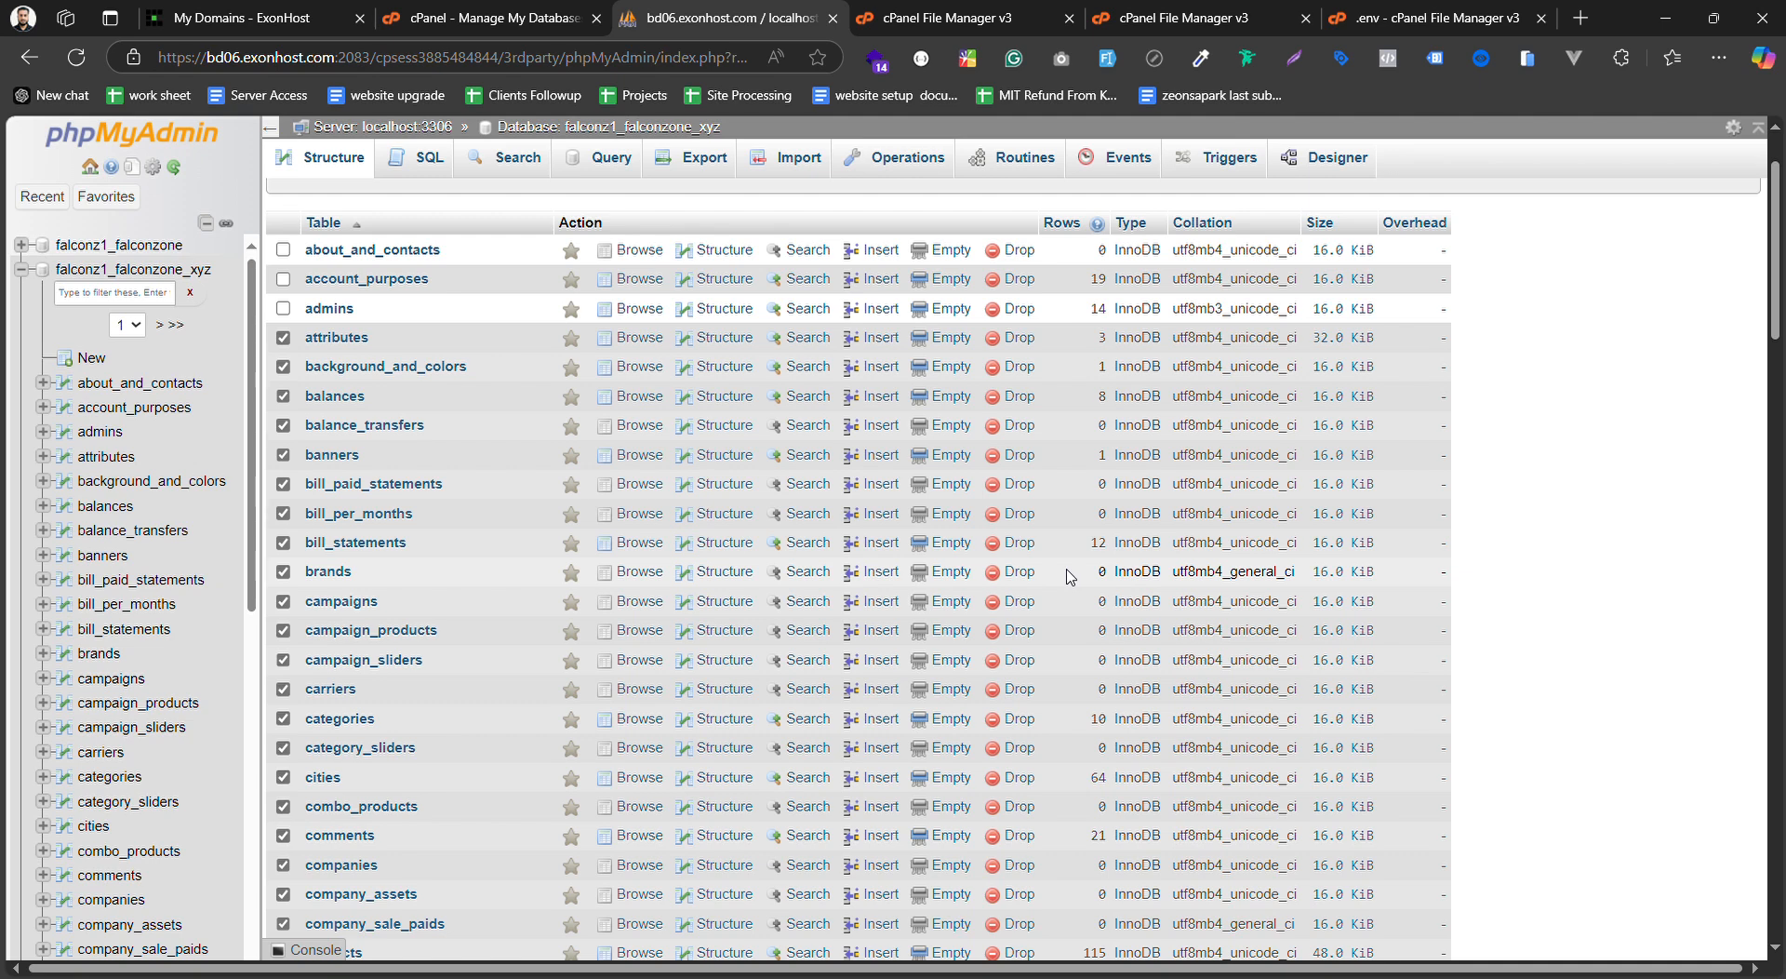
scroll(516, 652, up, 1)
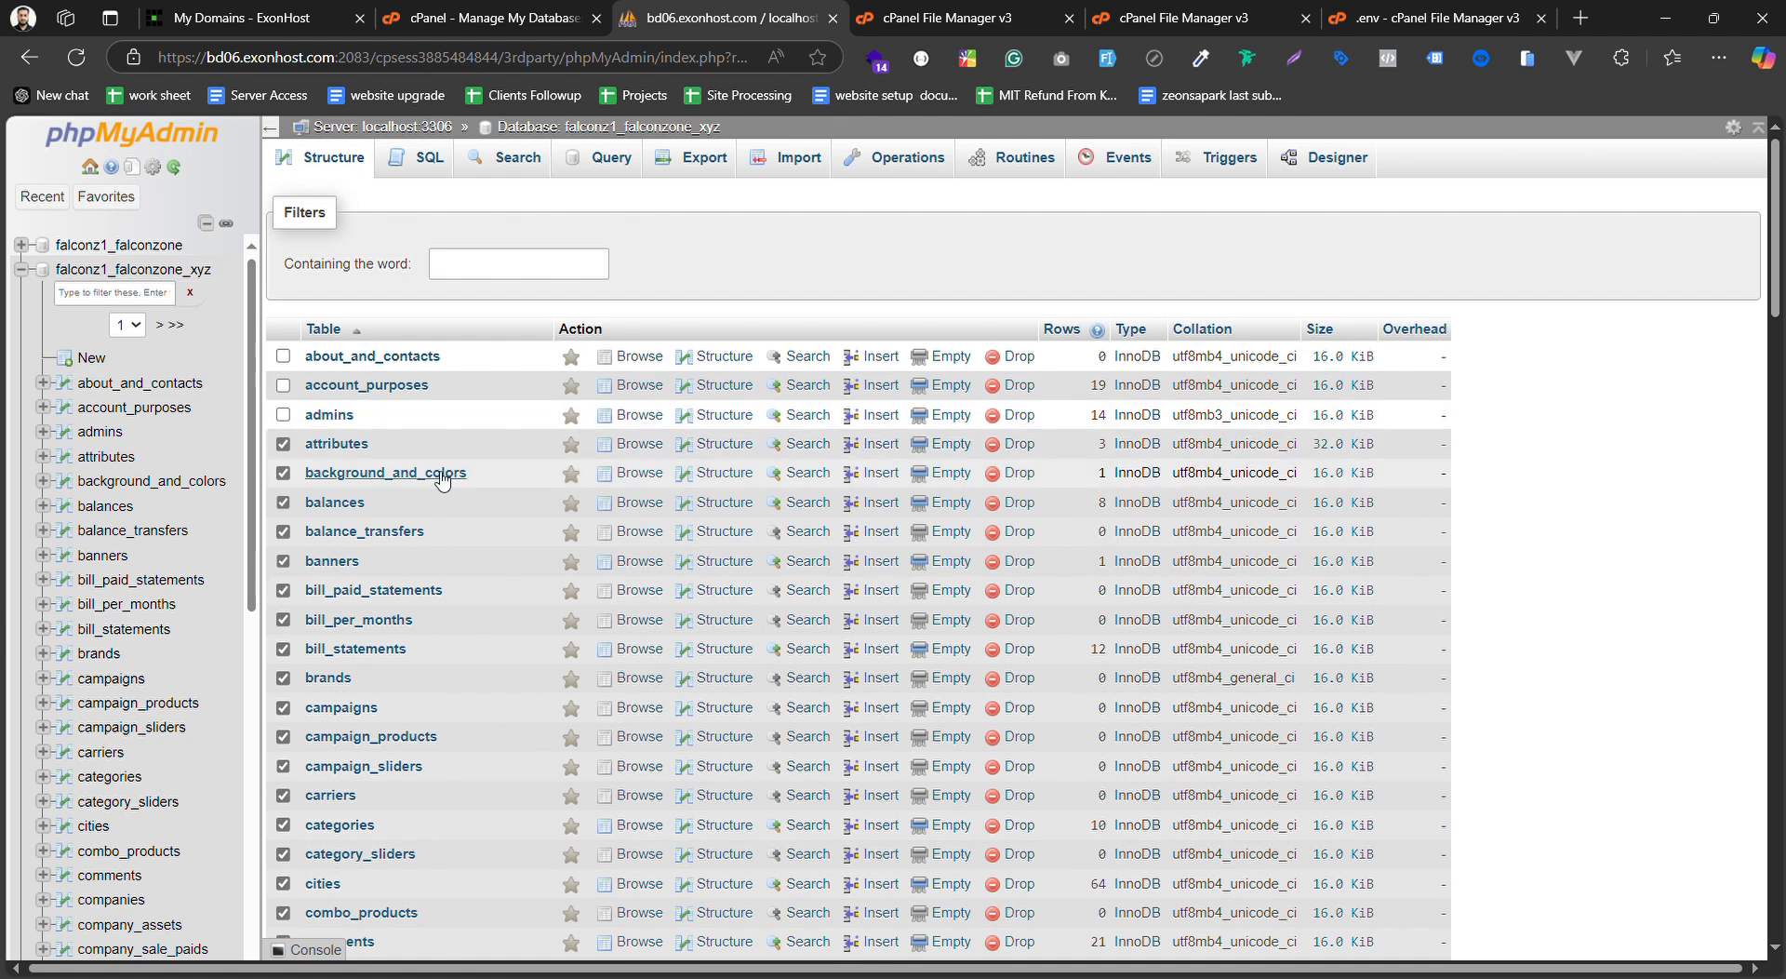
click(283, 474)
click(283, 503)
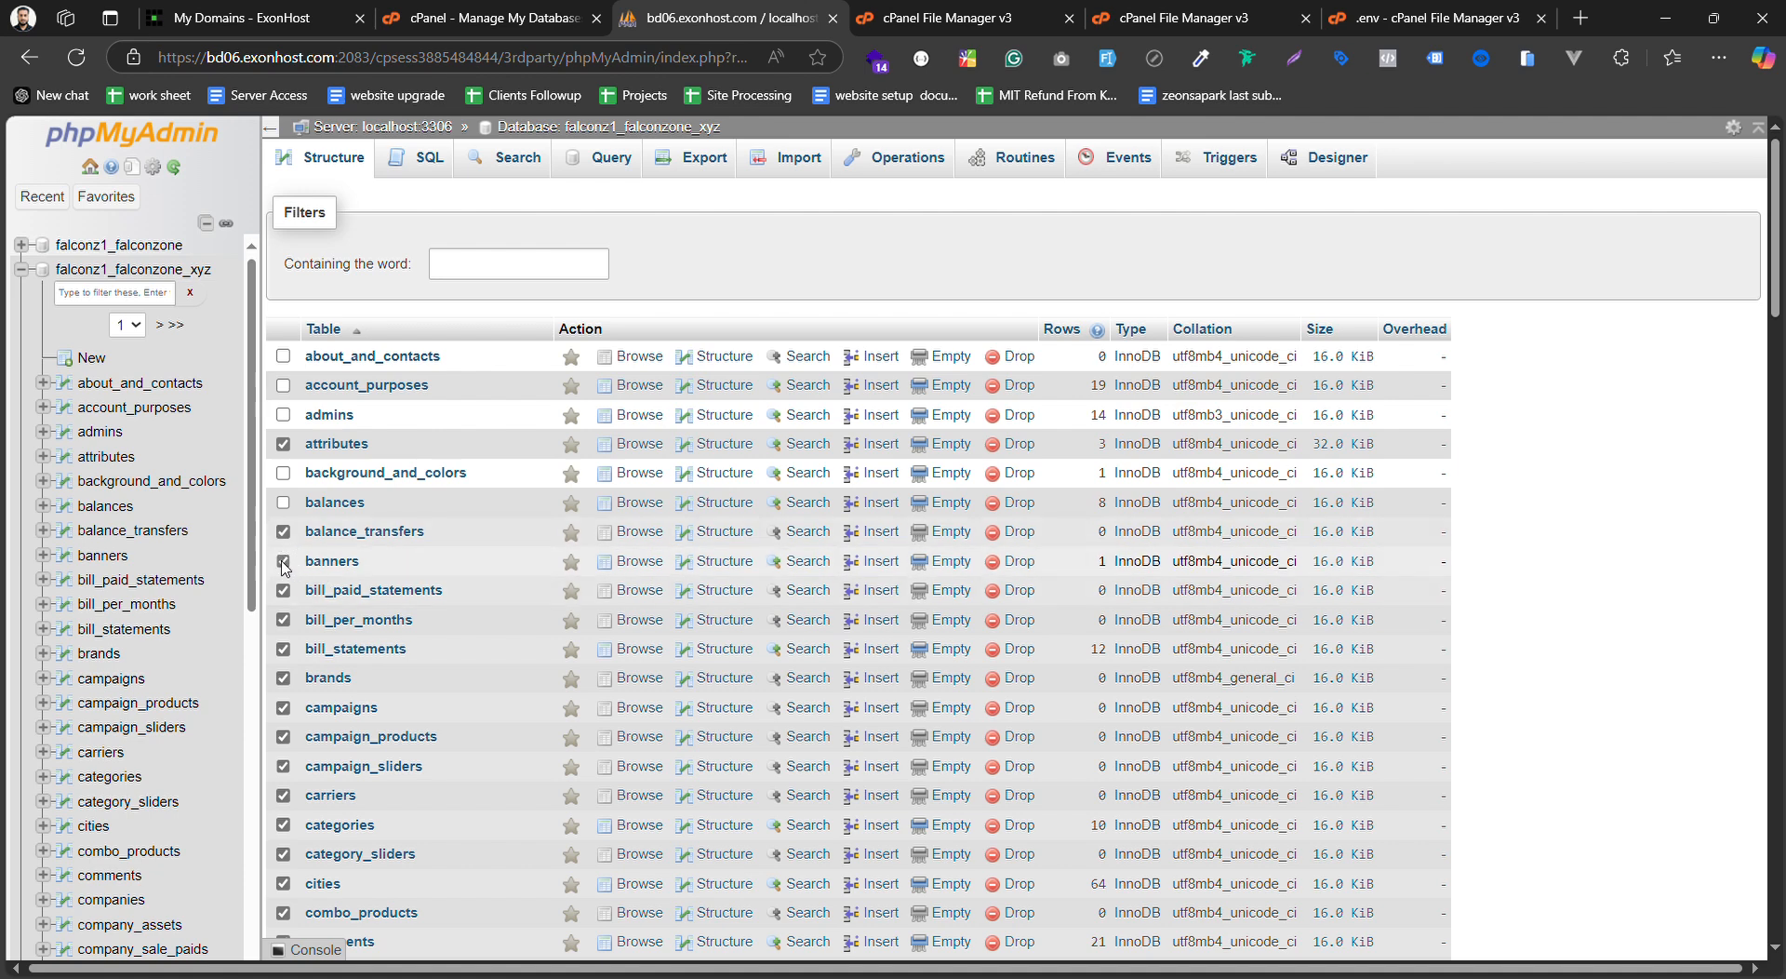
click(284, 562)
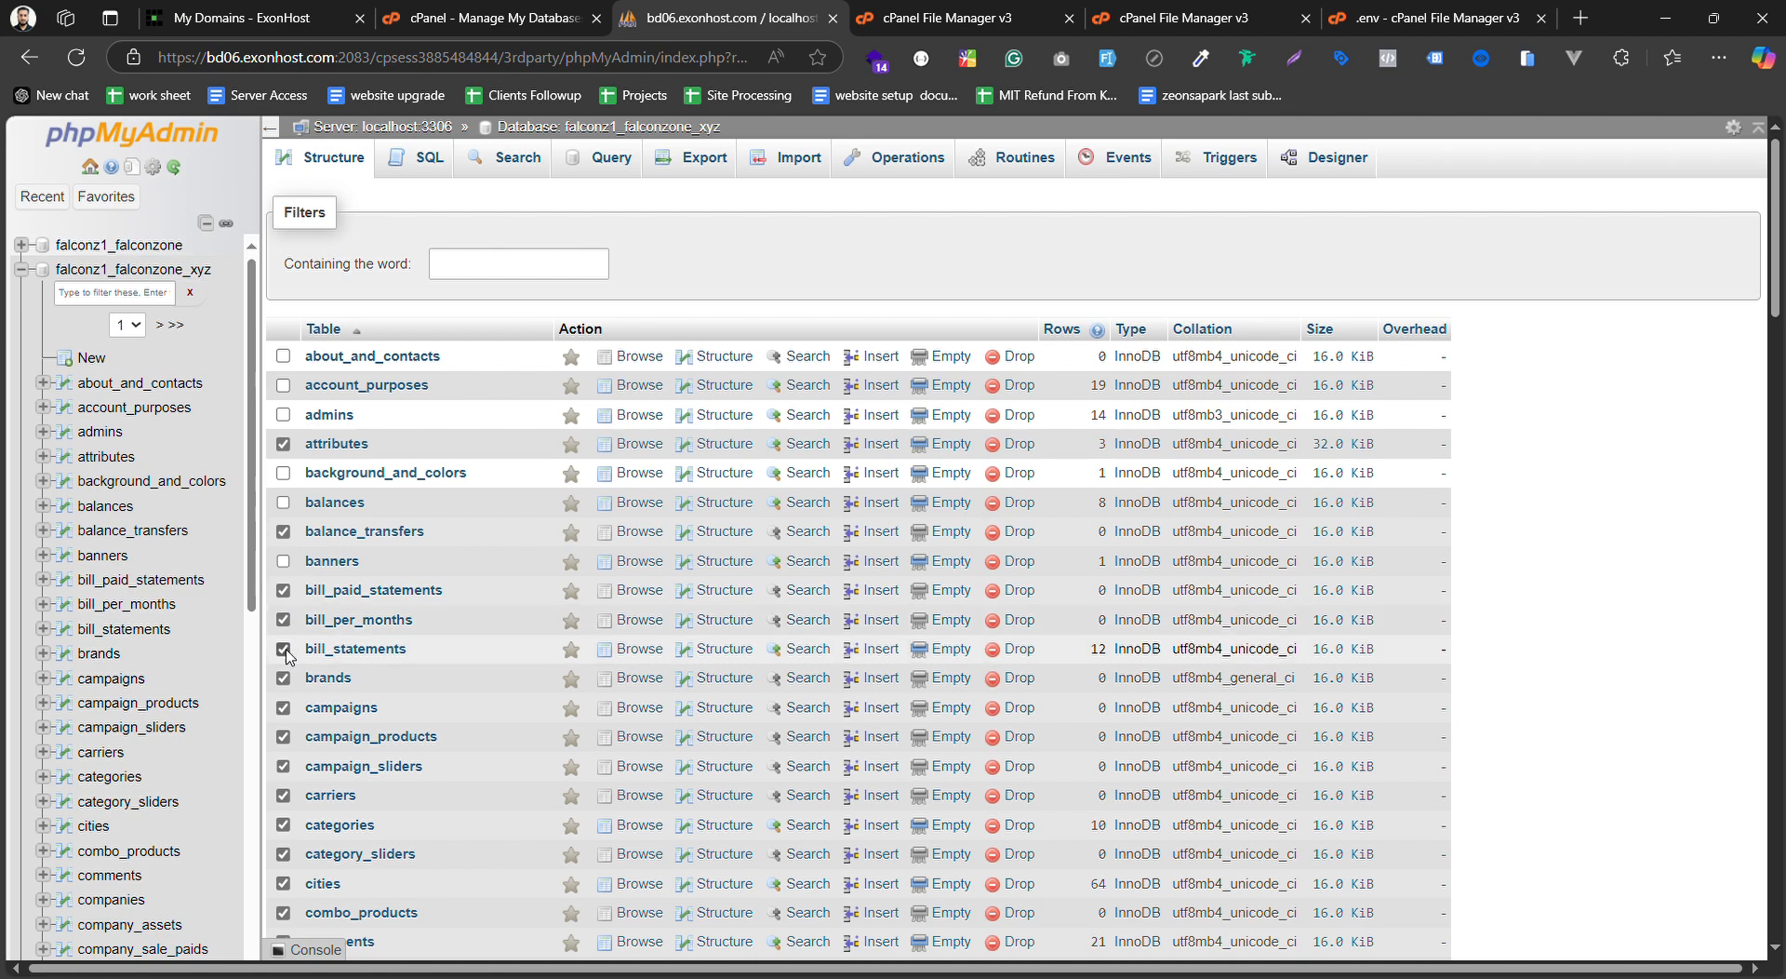
Exclude bill_statements and brands from the table selection, keeping categories selected
scroll(286, 654, down, 3)
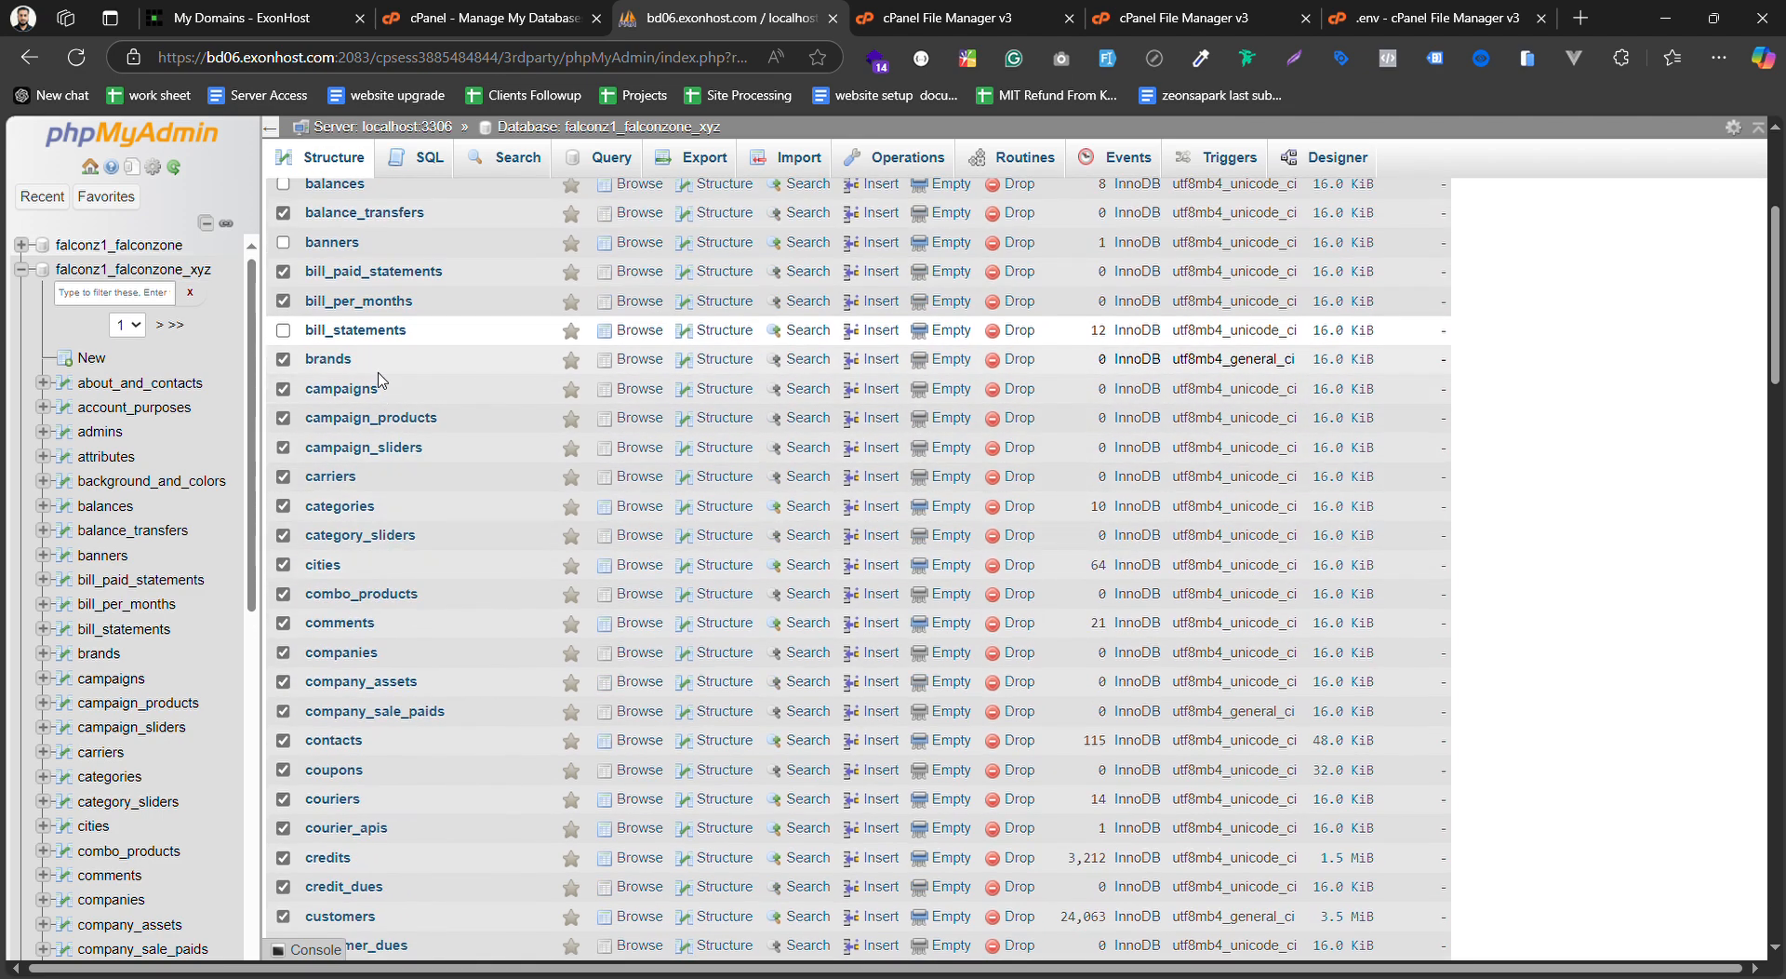
click(284, 360)
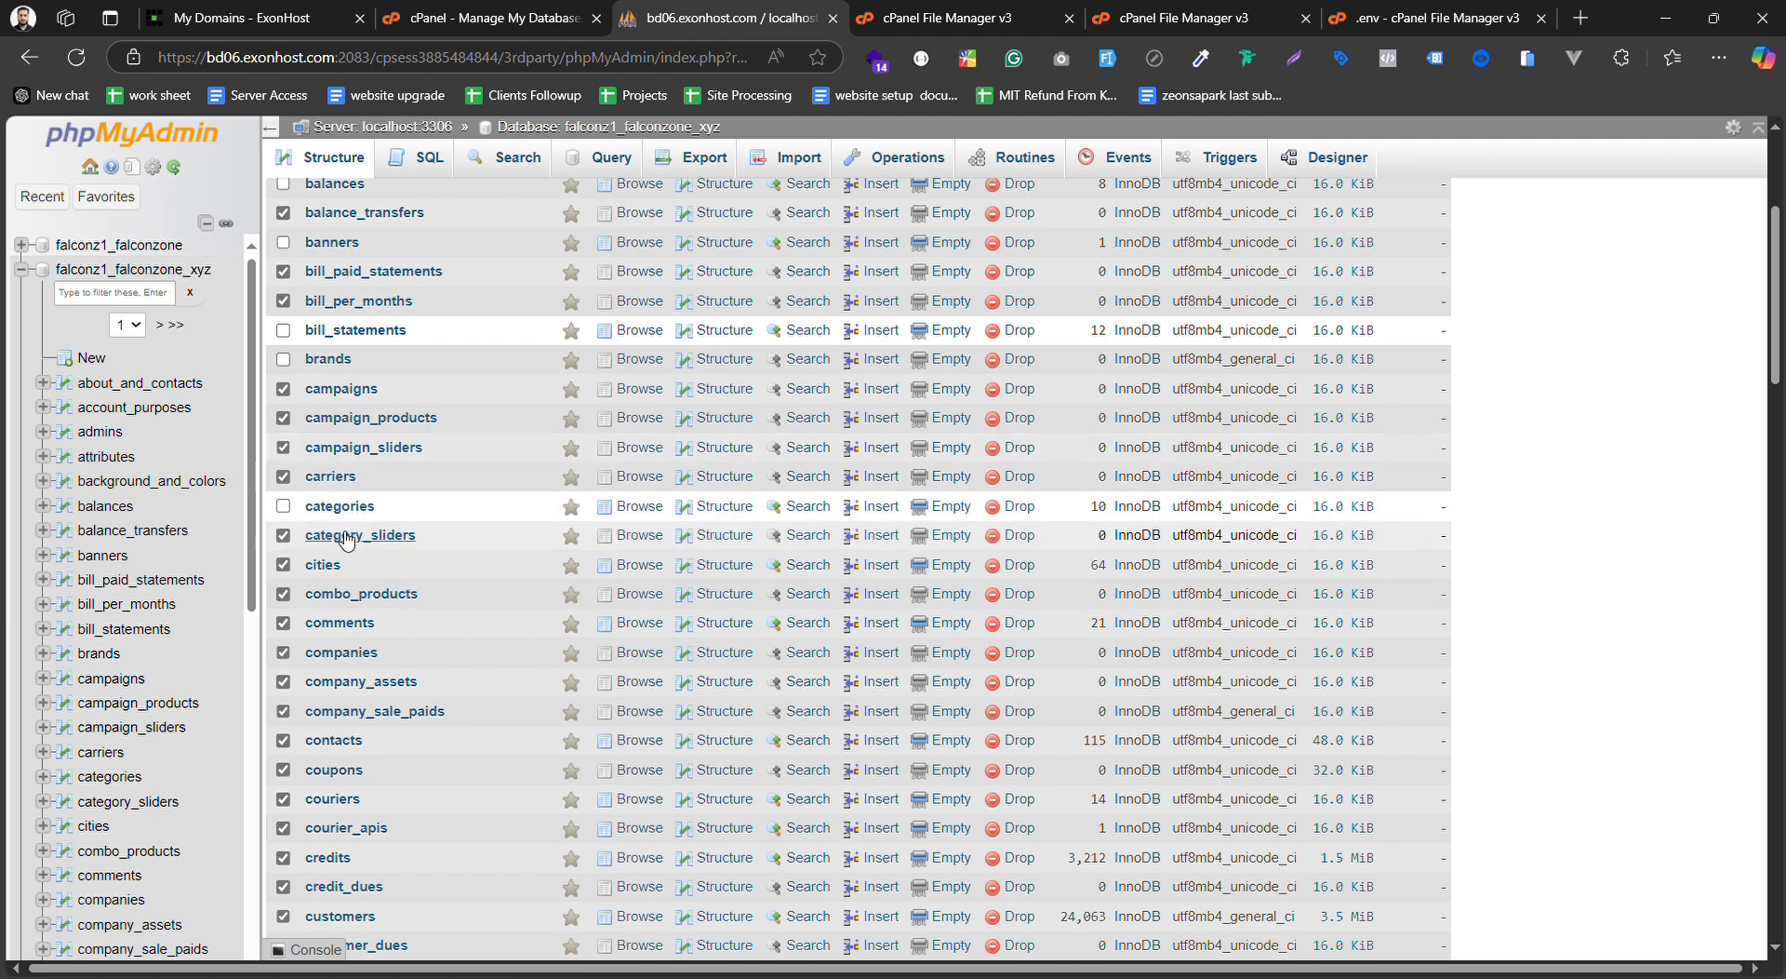
scroll(290, 512, down, 1)
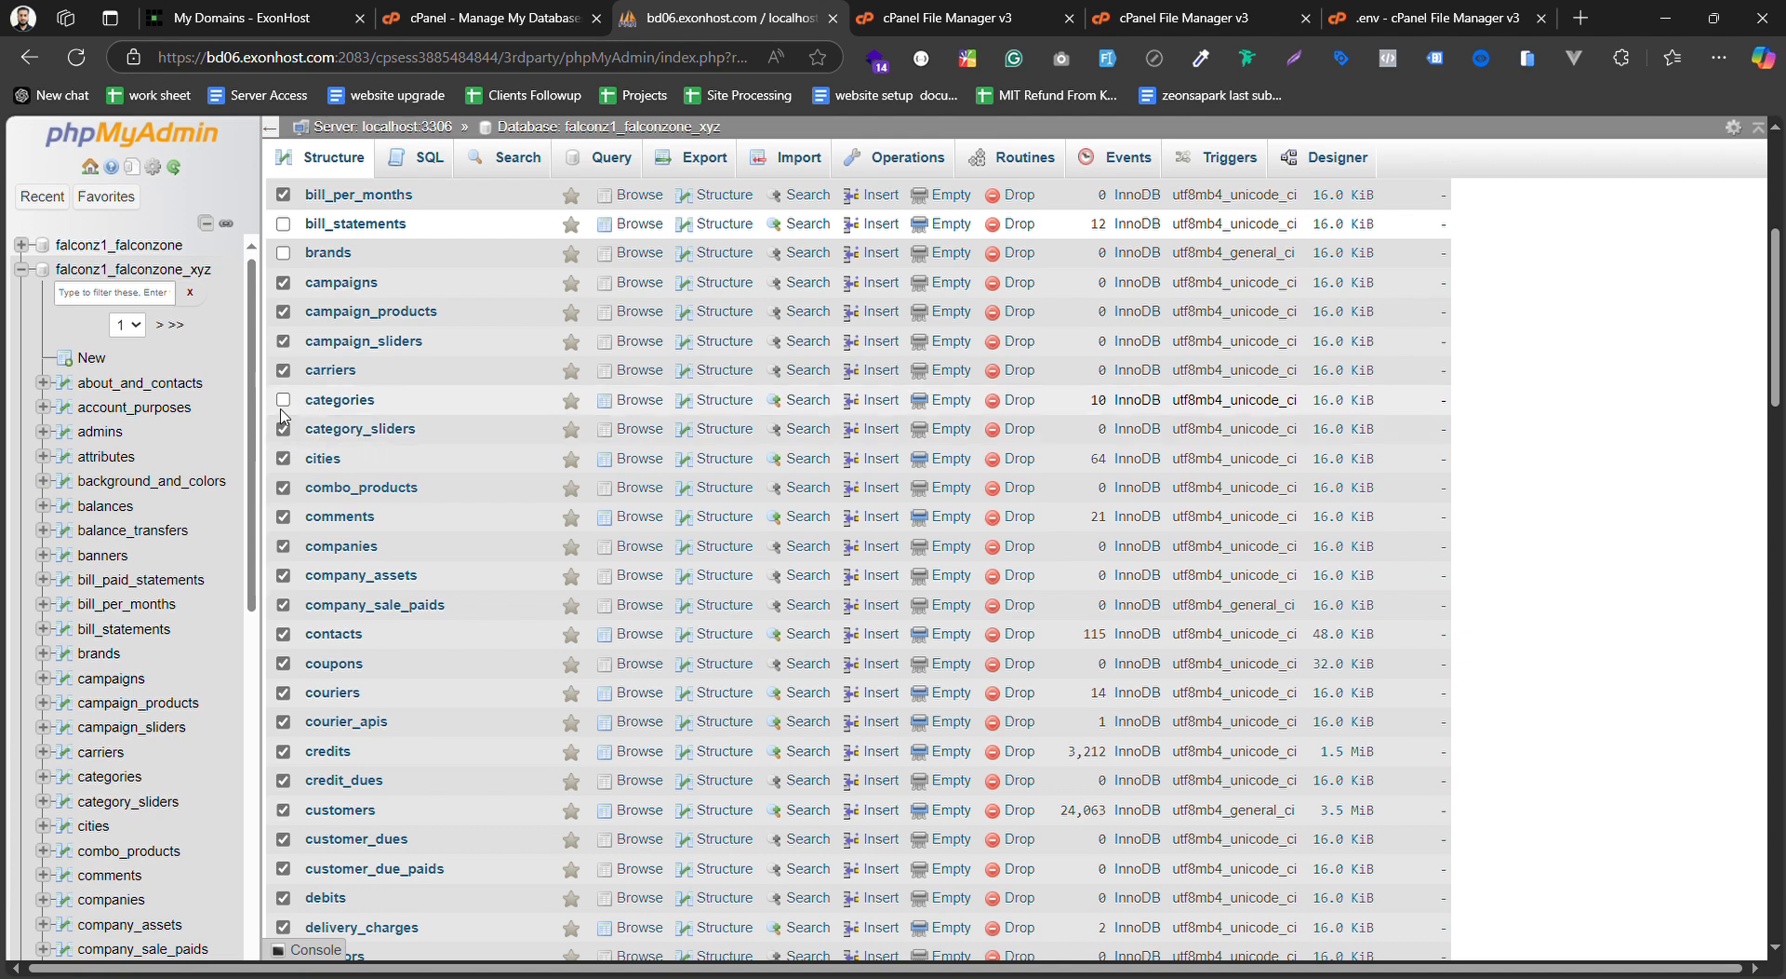
scroll(289, 418, up, 4)
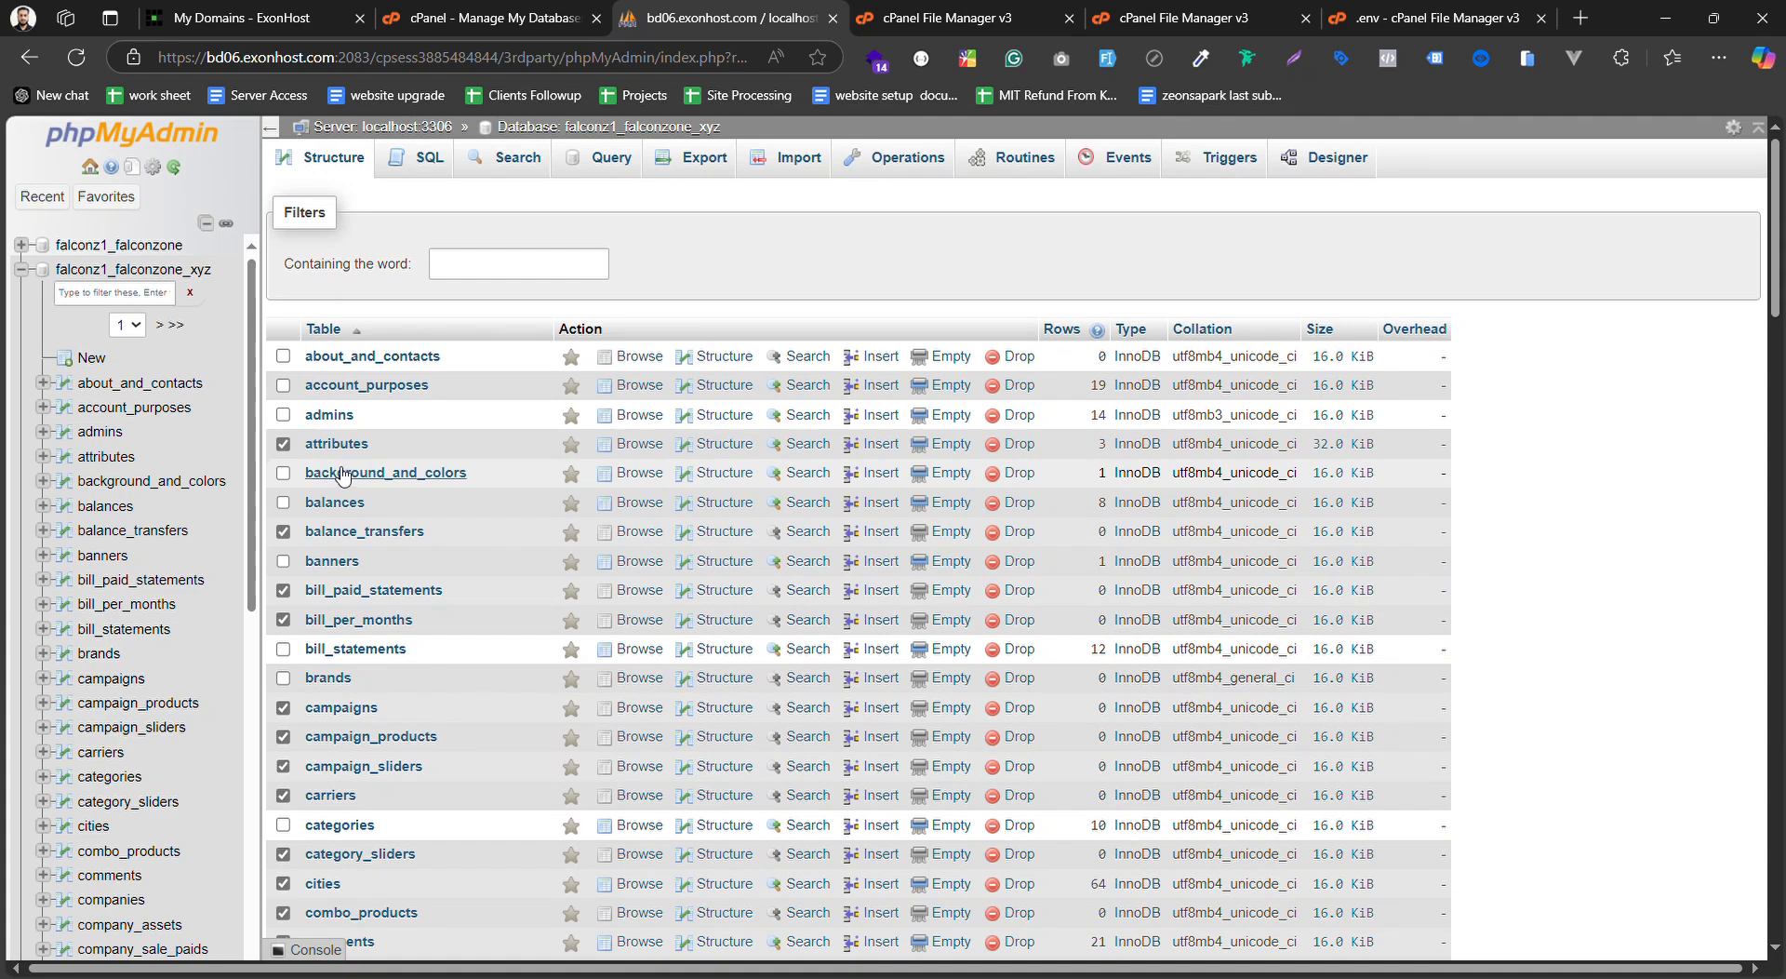
scroll(344, 479, down, 3)
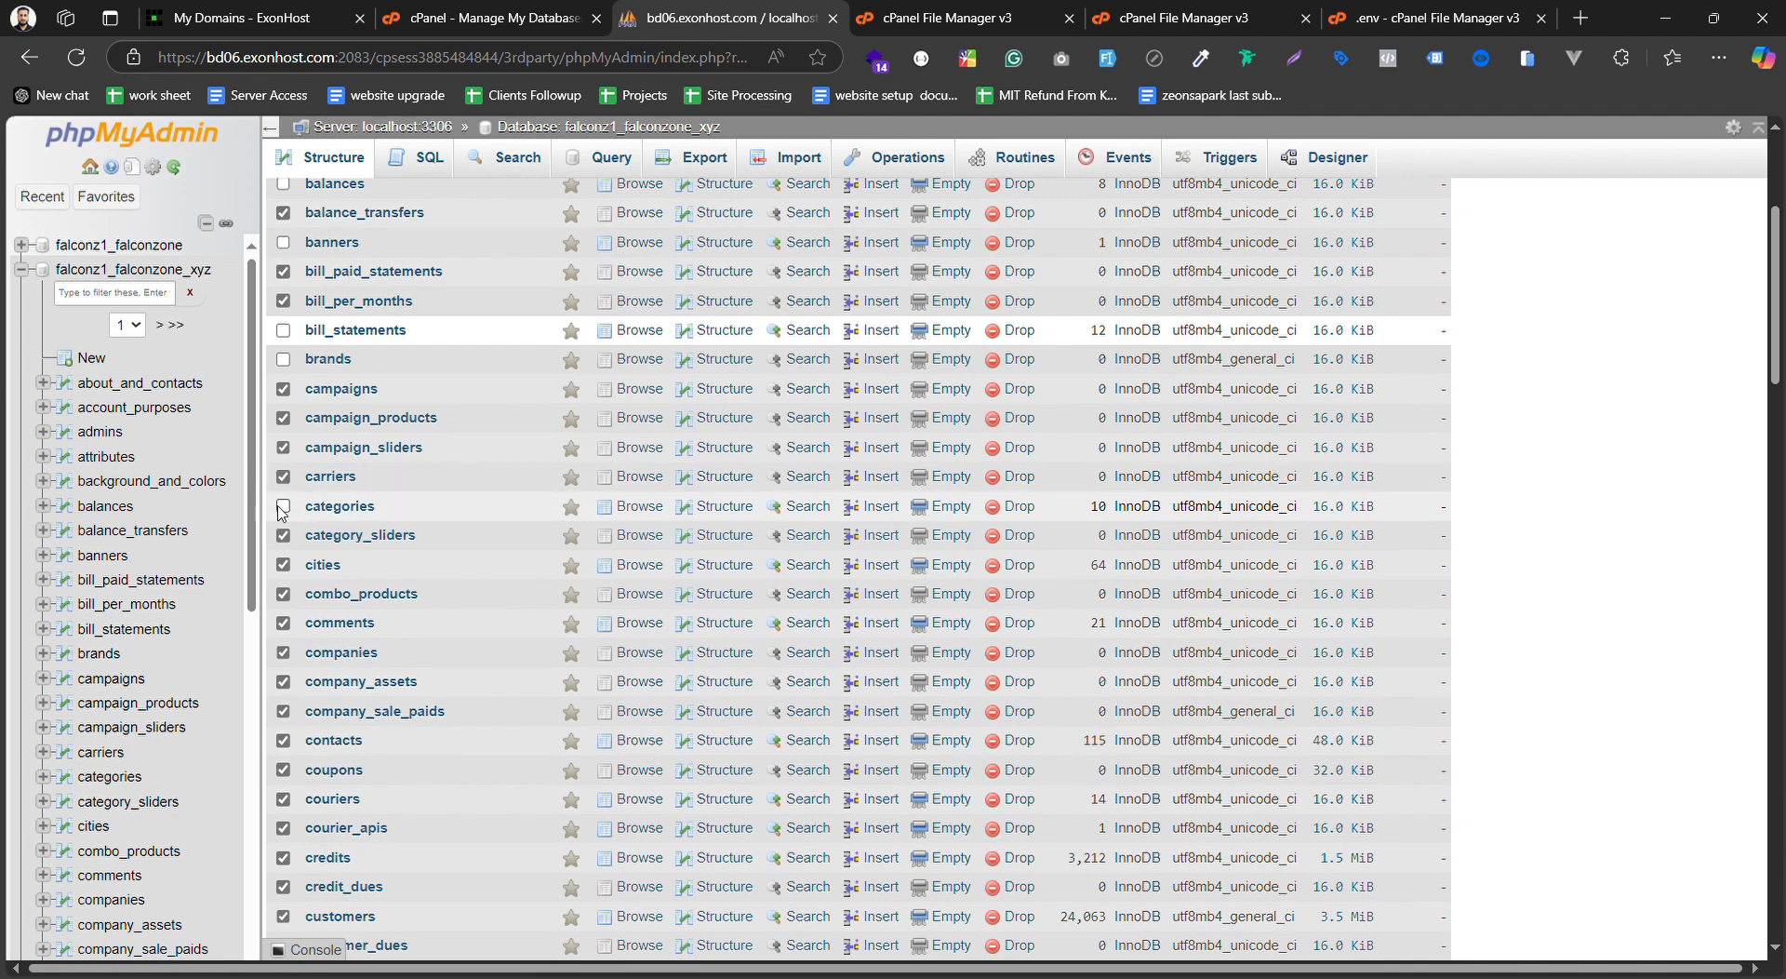
scroll(284, 513, up, 3)
scroll(284, 514, down, 3)
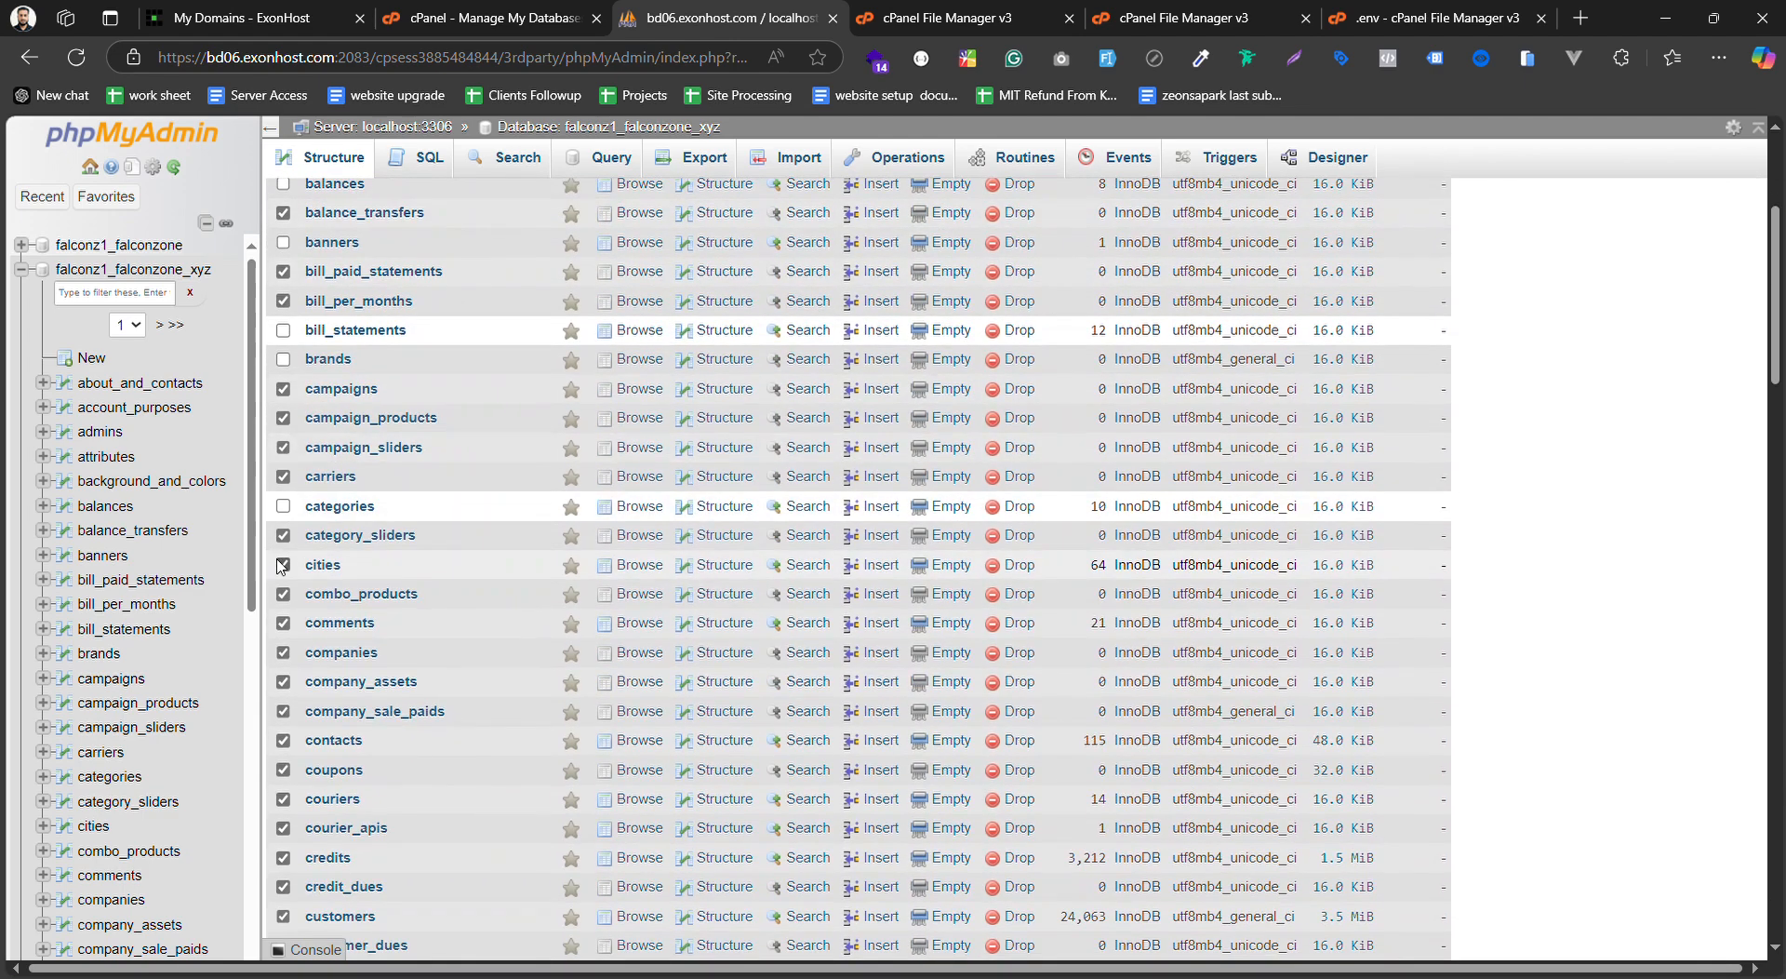
click(284, 507)
scroll(284, 510, up, 4)
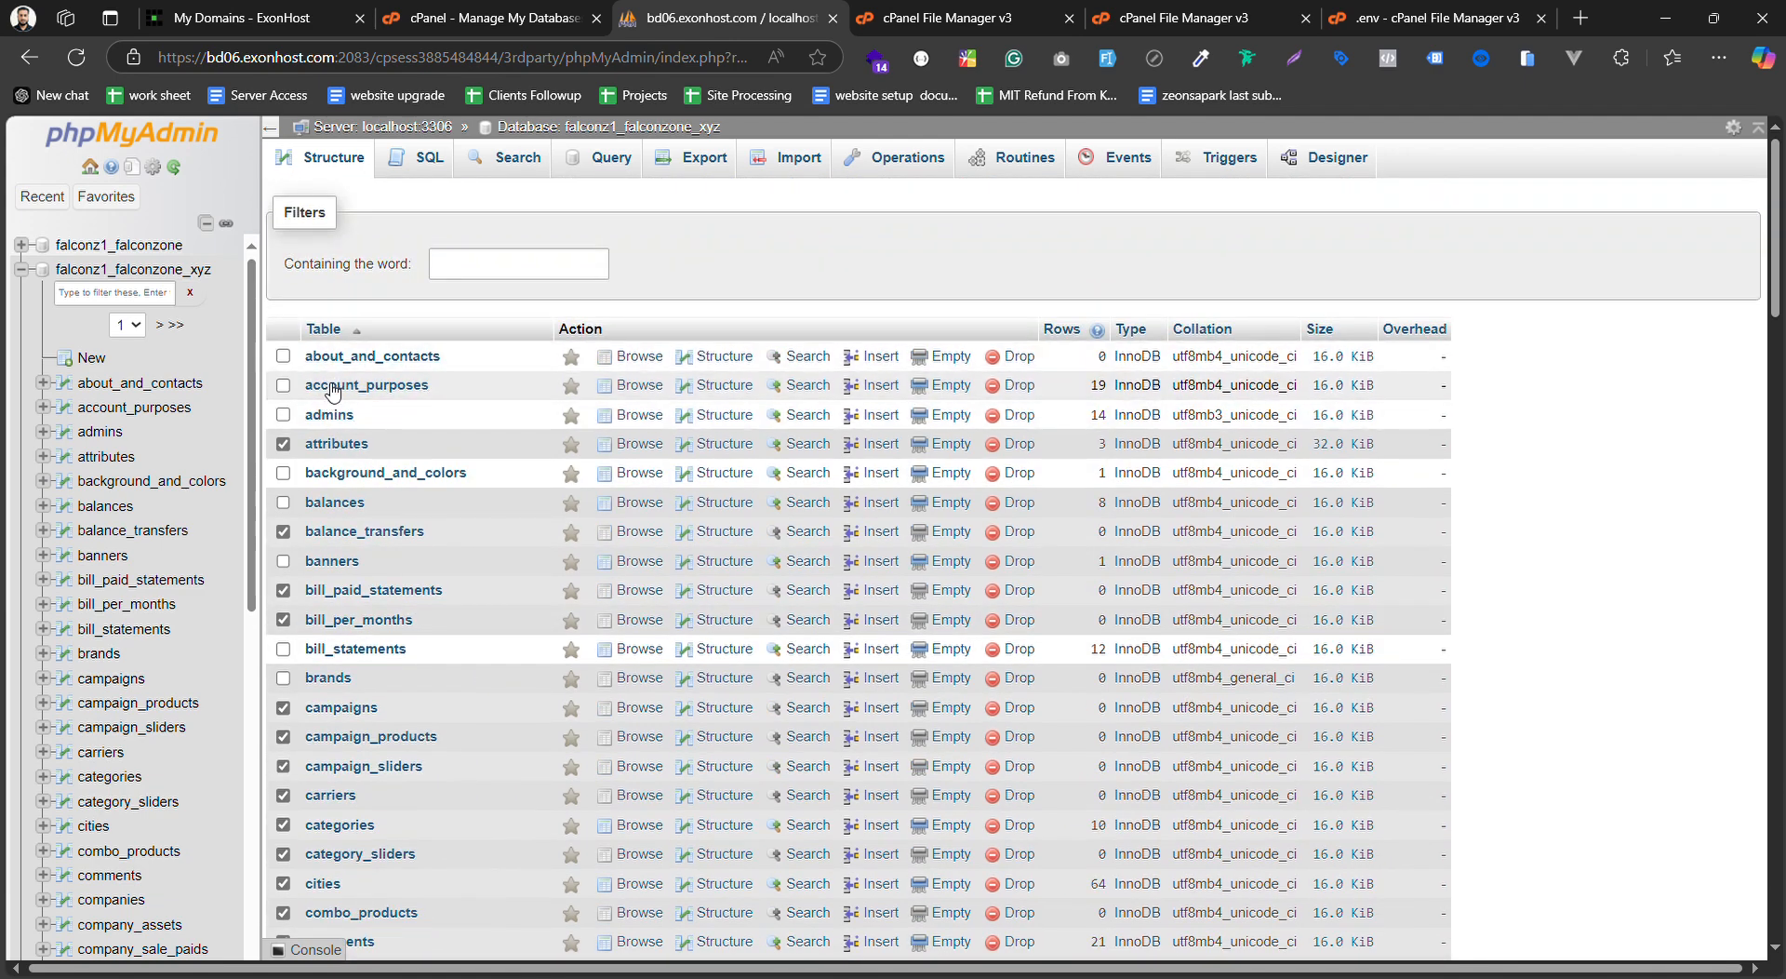
Exclude cities, comments and courier_apis from the table selection
scroll(332, 412, down, 1)
scroll(330, 428, down, 4)
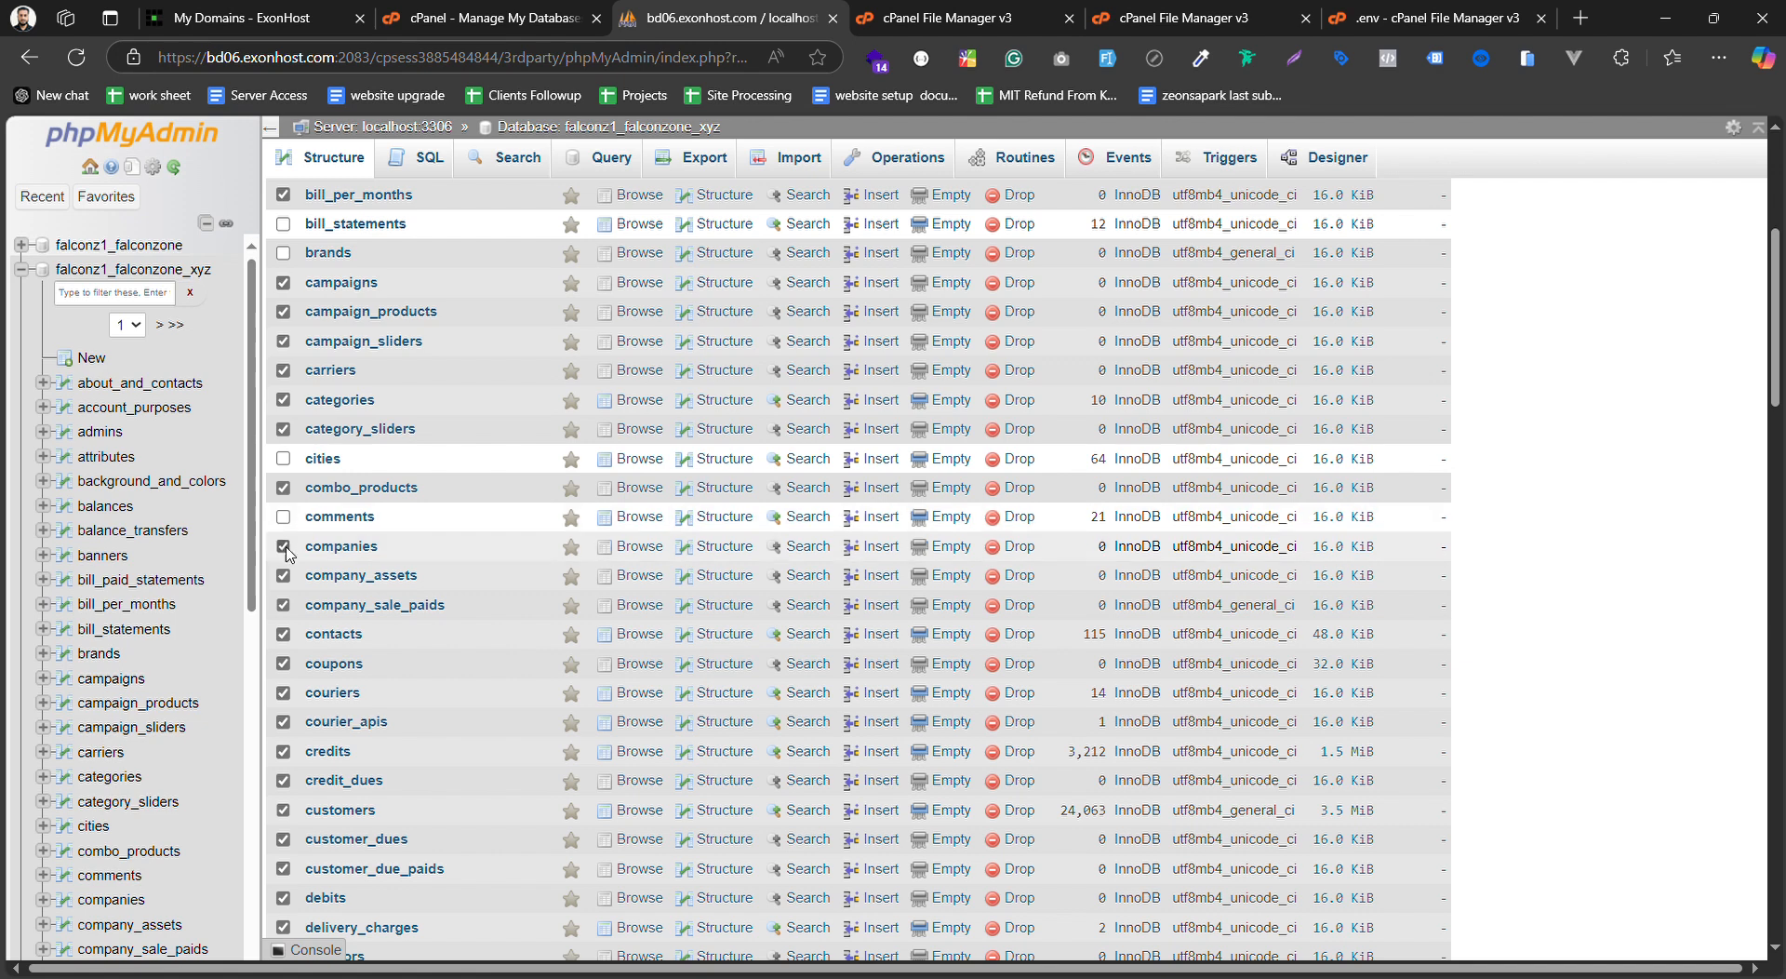
scroll(338, 698, down, 2)
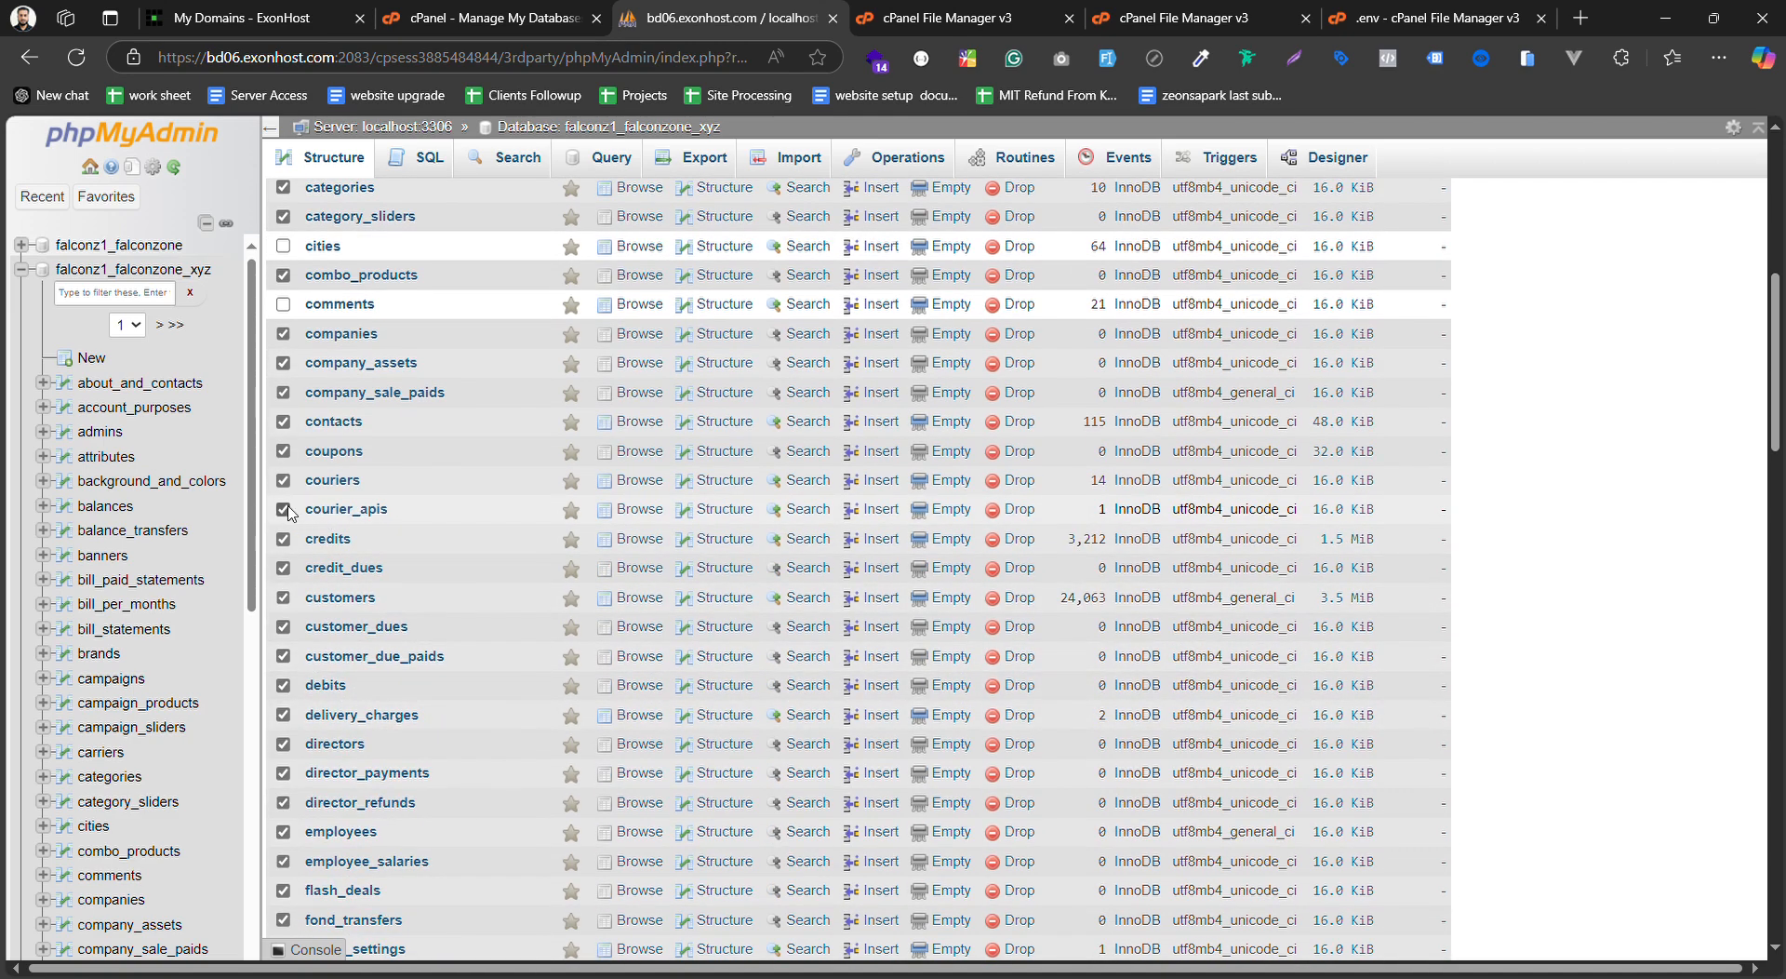
click(284, 510)
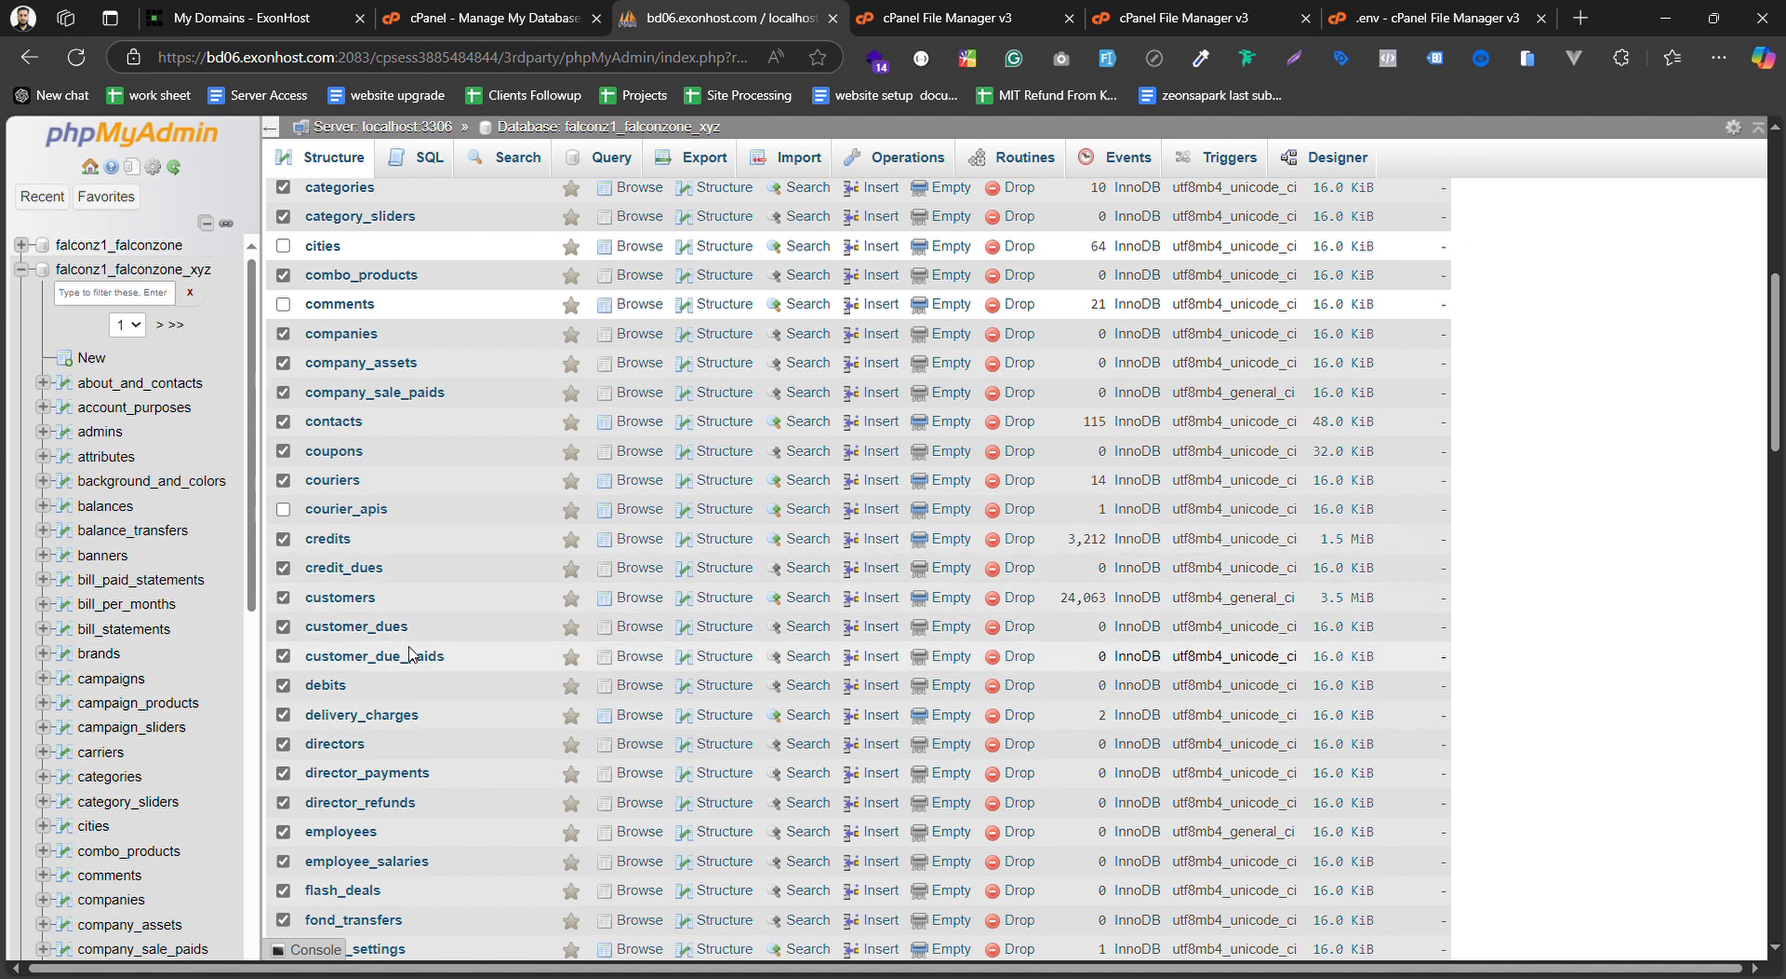
Exclude delivery_charges, footer_settings and general_settings from the table selection
scroll(420, 651, down, 1)
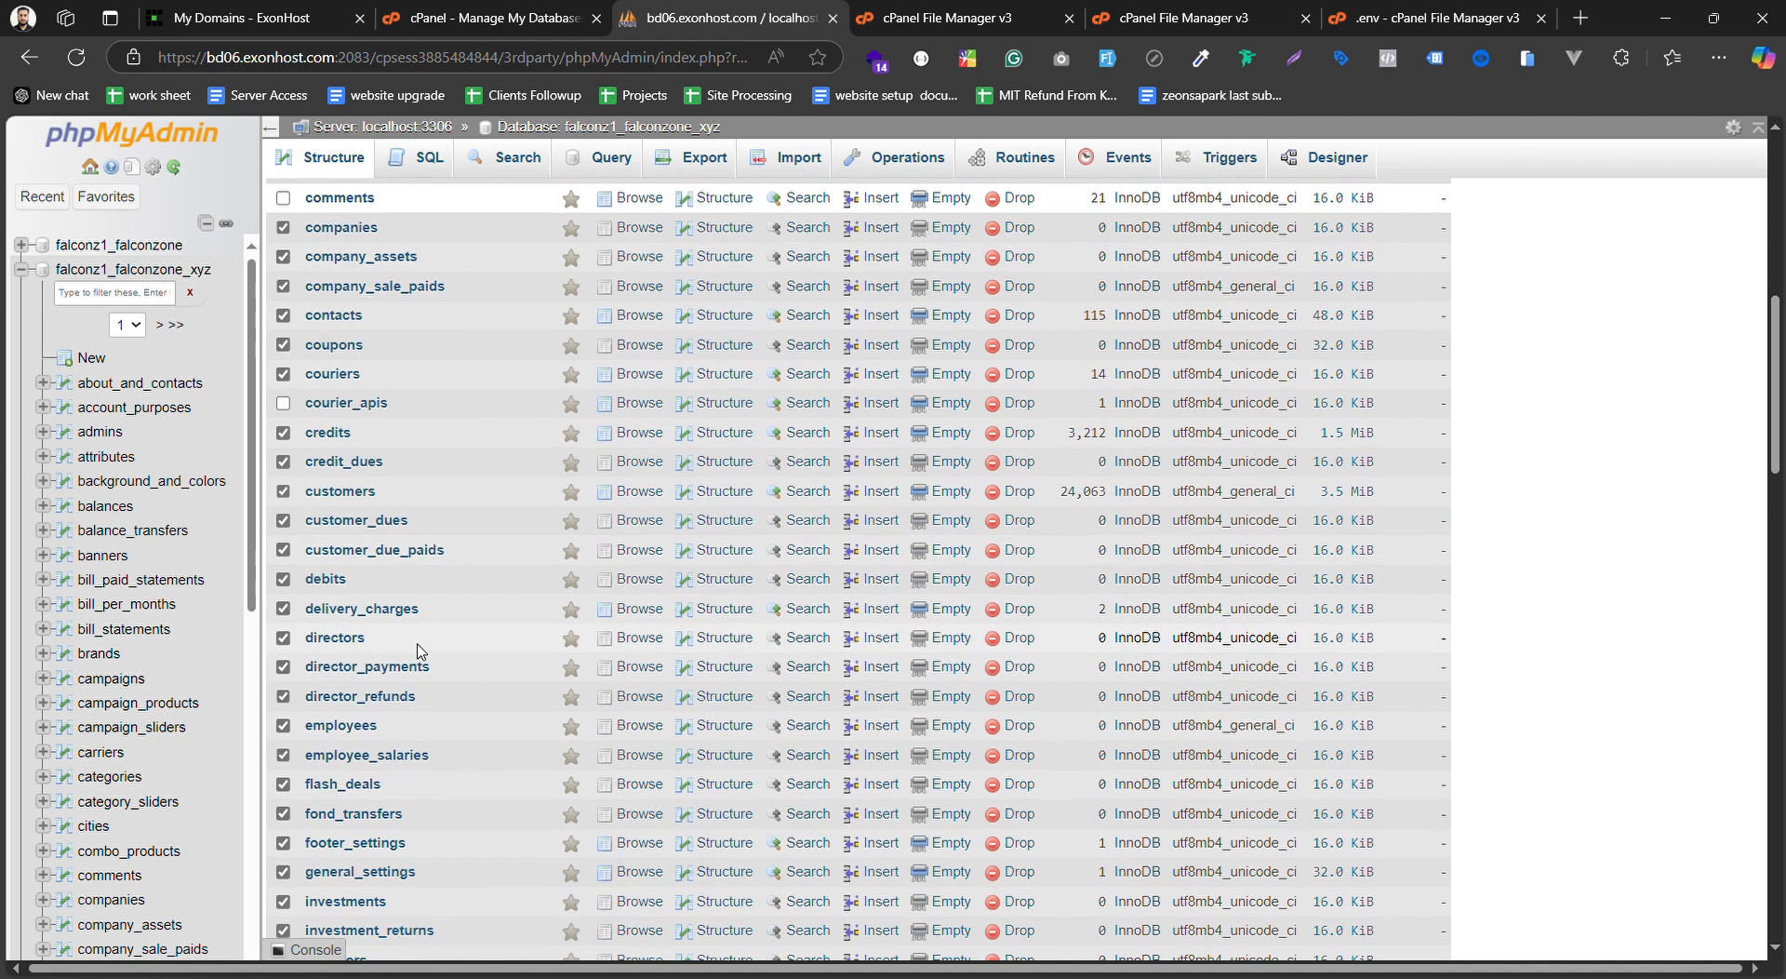
click(284, 609)
scroll(339, 633, down, 2)
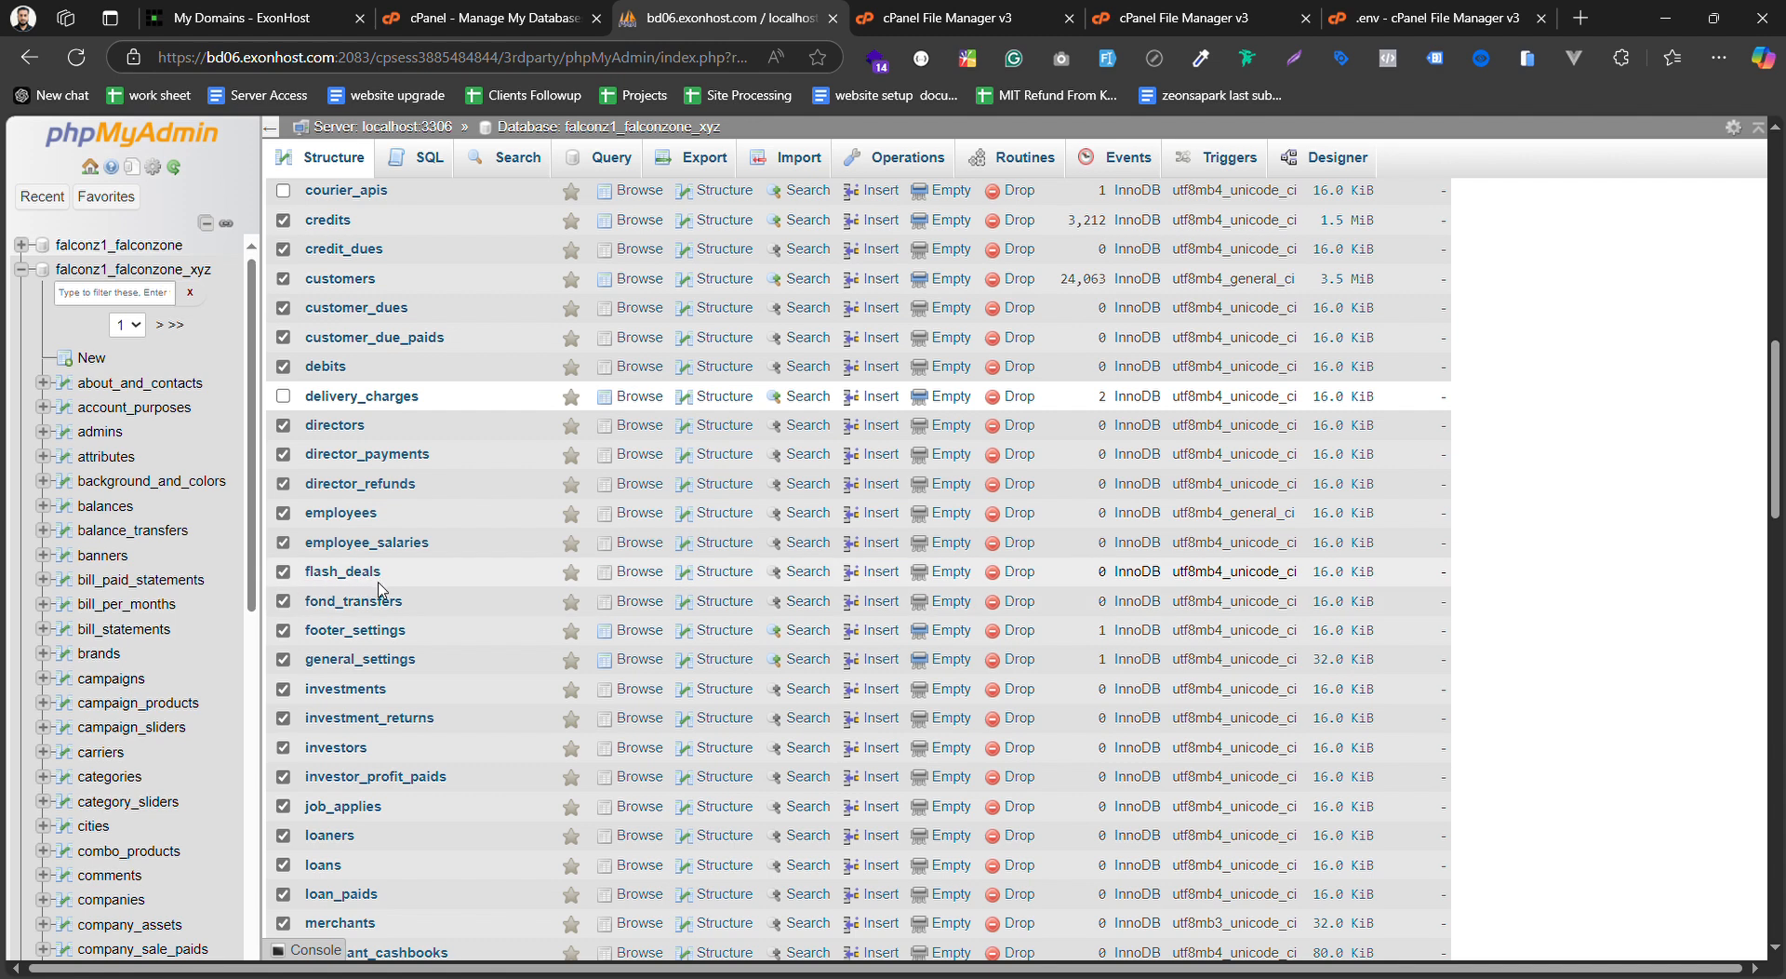
click(284, 632)
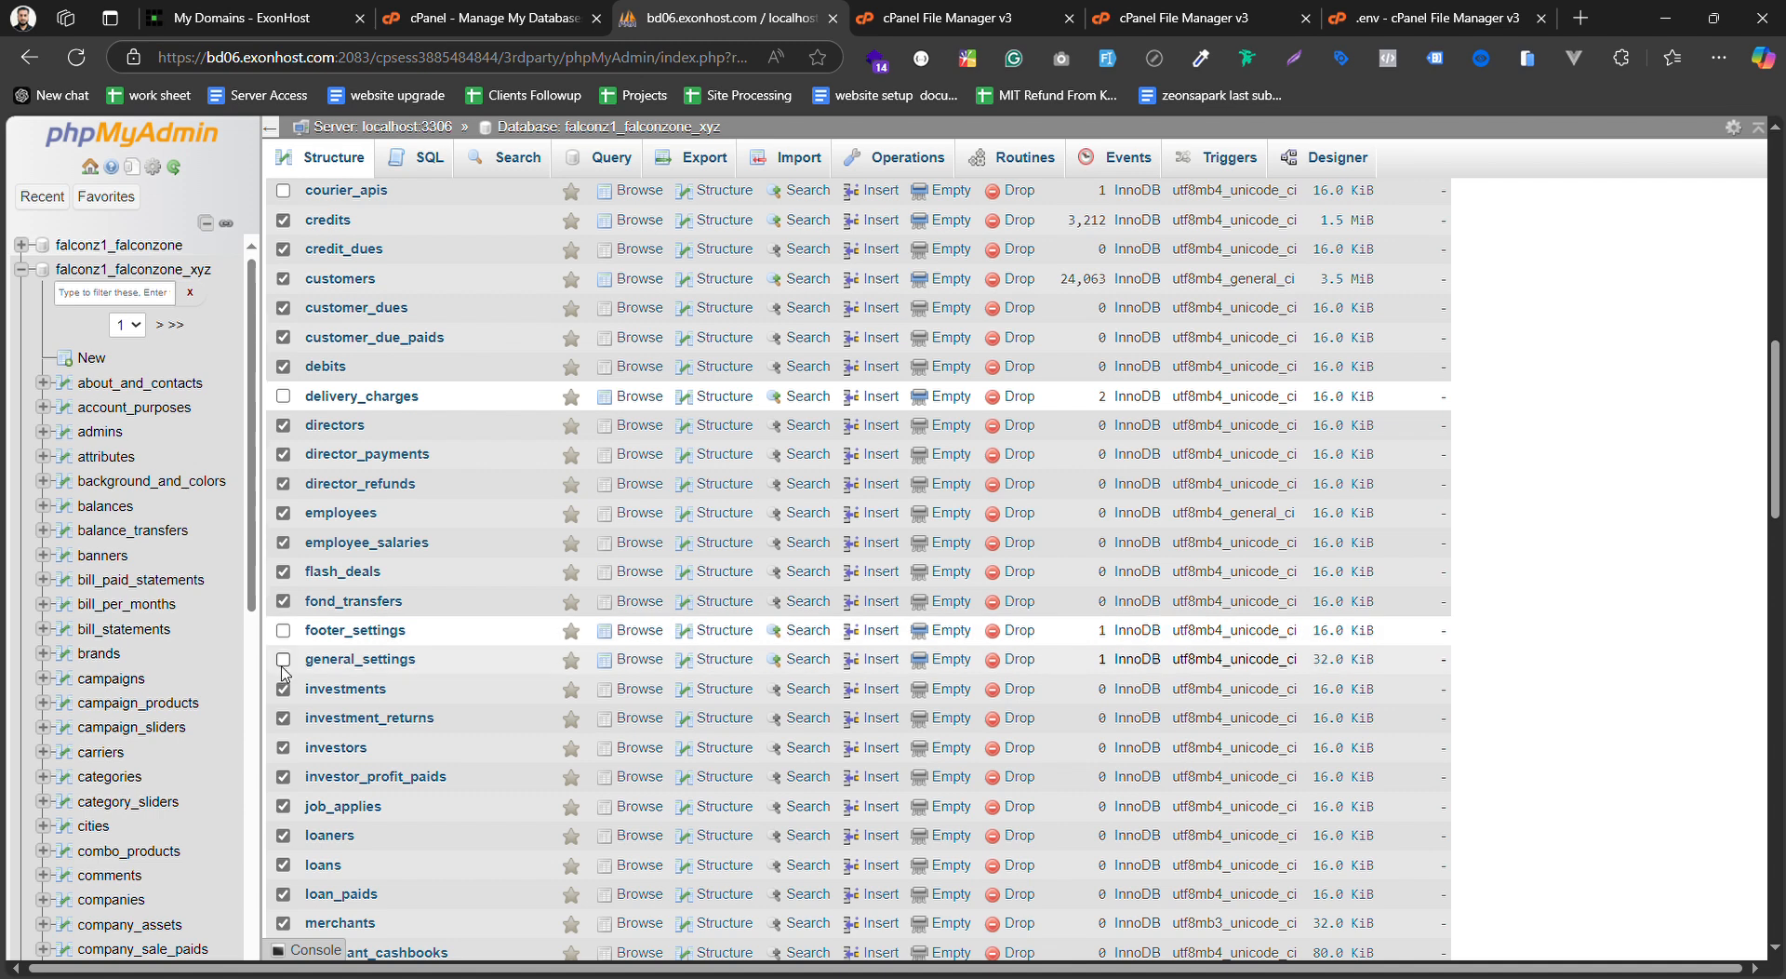
Exclude migrations, model_has_permissions and model_has_roles from the table selection and drop the occasion_products table
scroll(495, 619, down, 3)
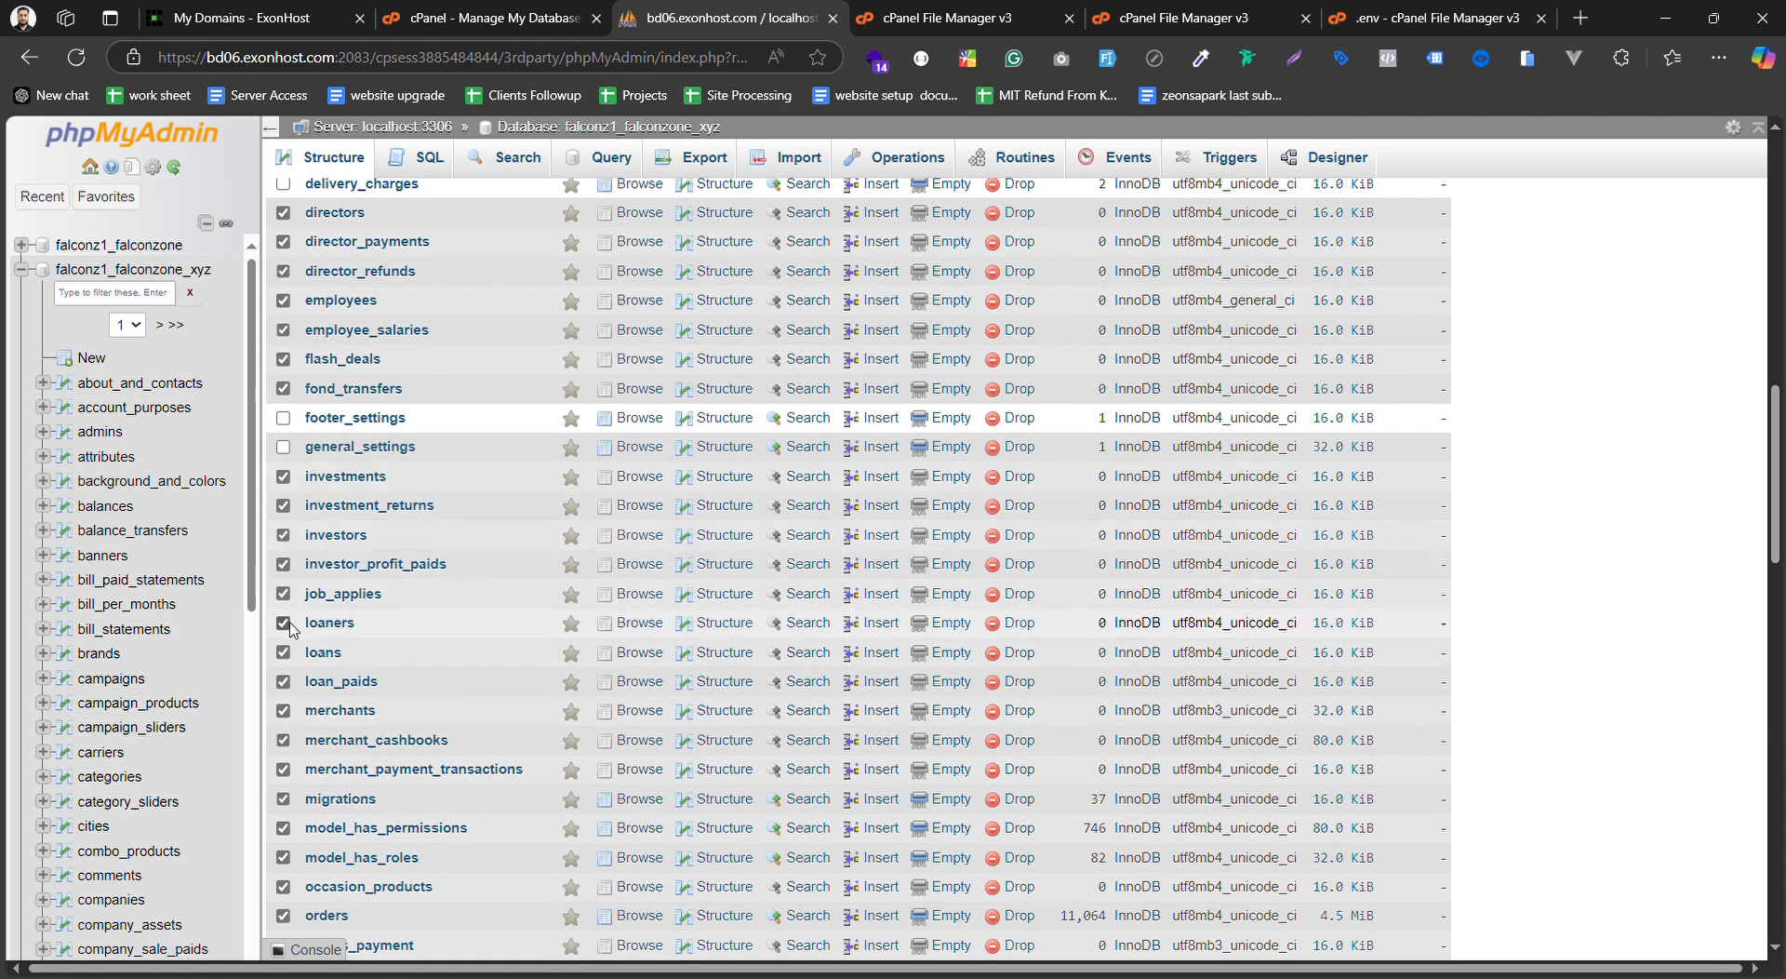
scroll(286, 674, down, 5)
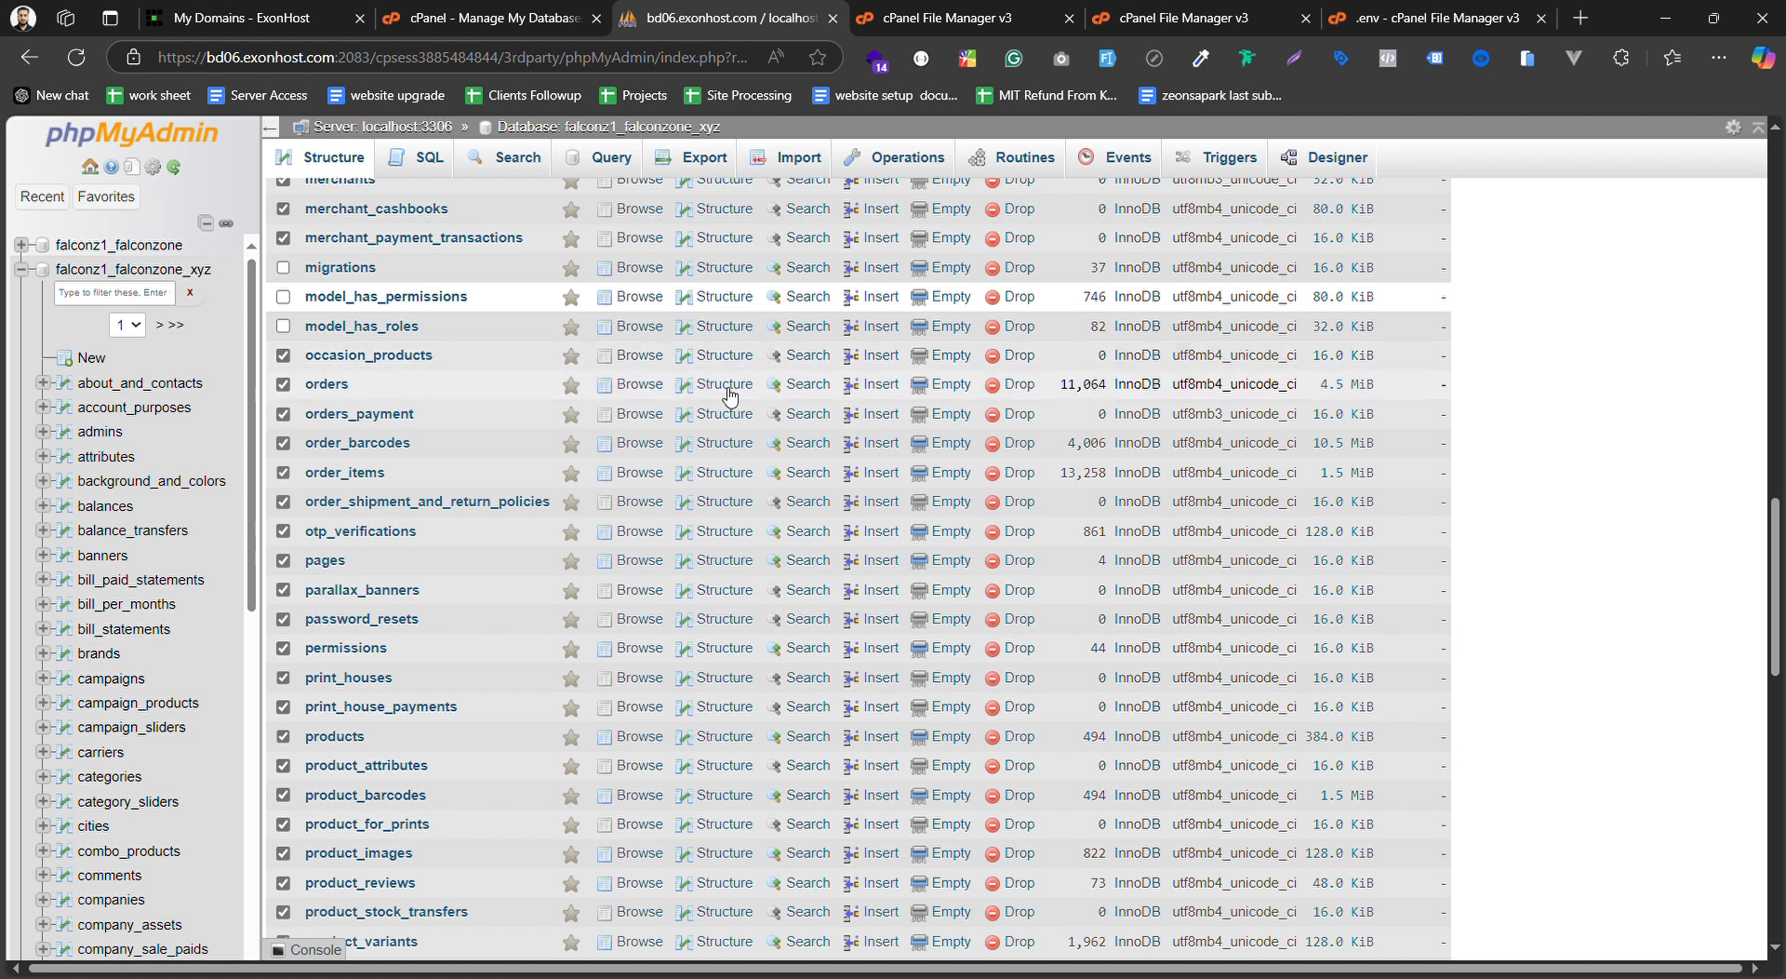
click(1020, 358)
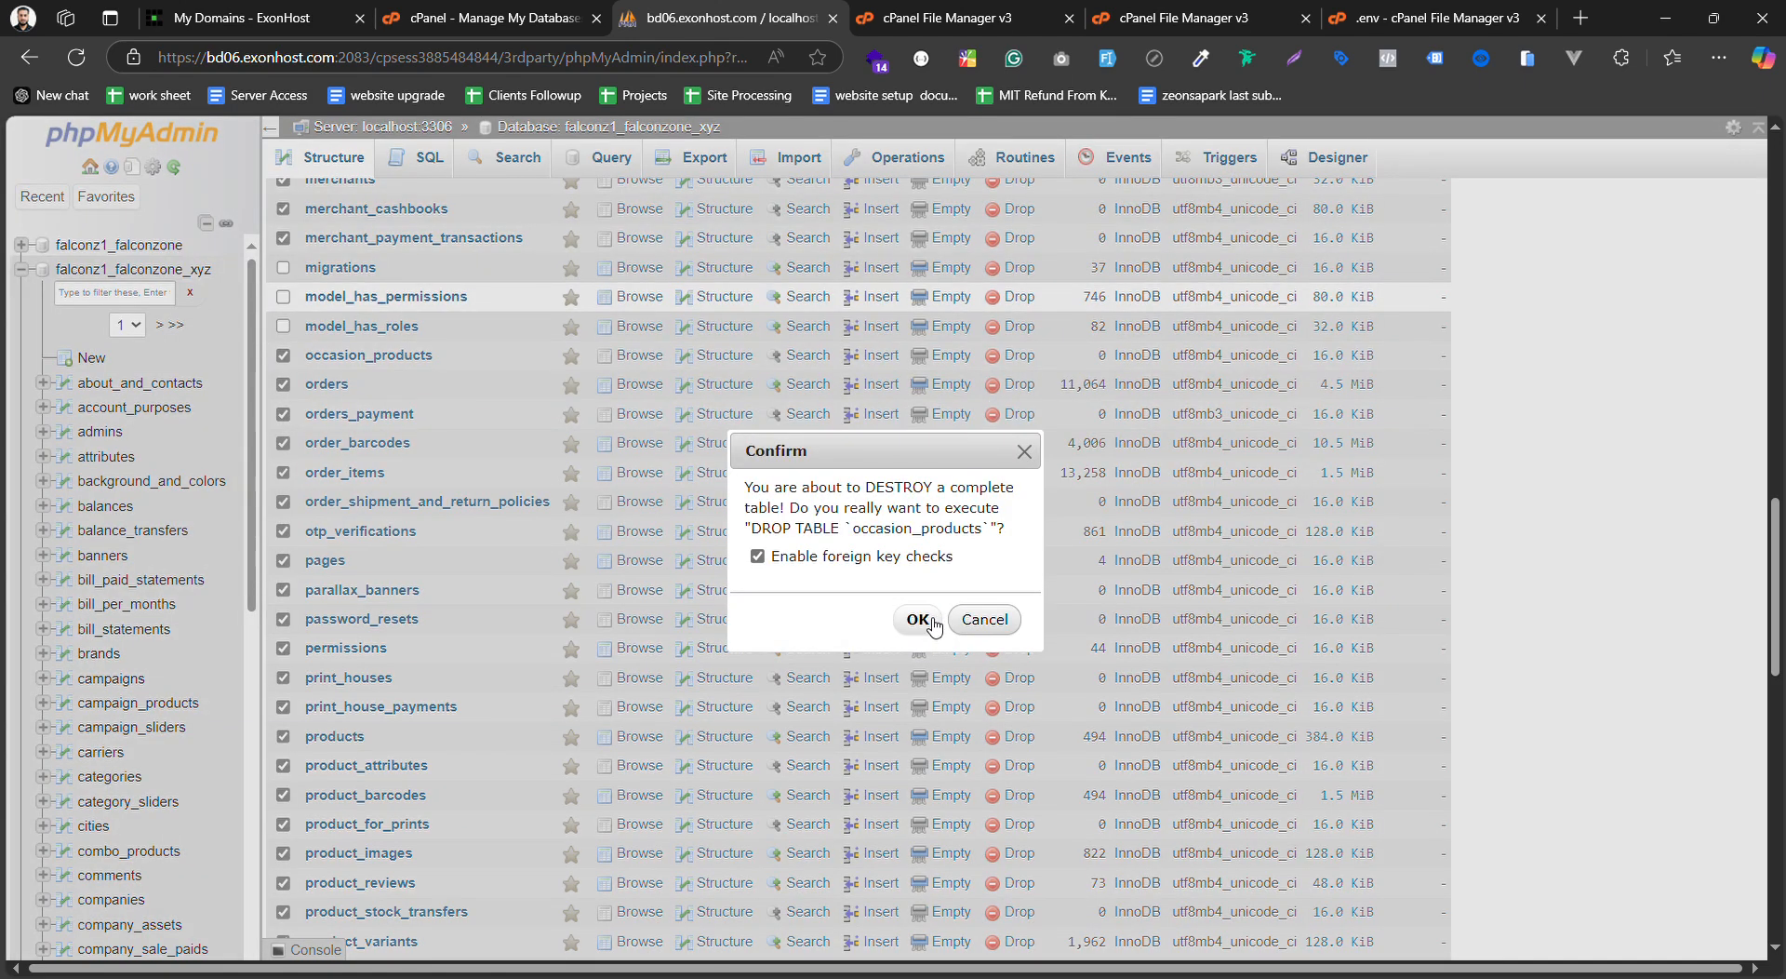
click(917, 613)
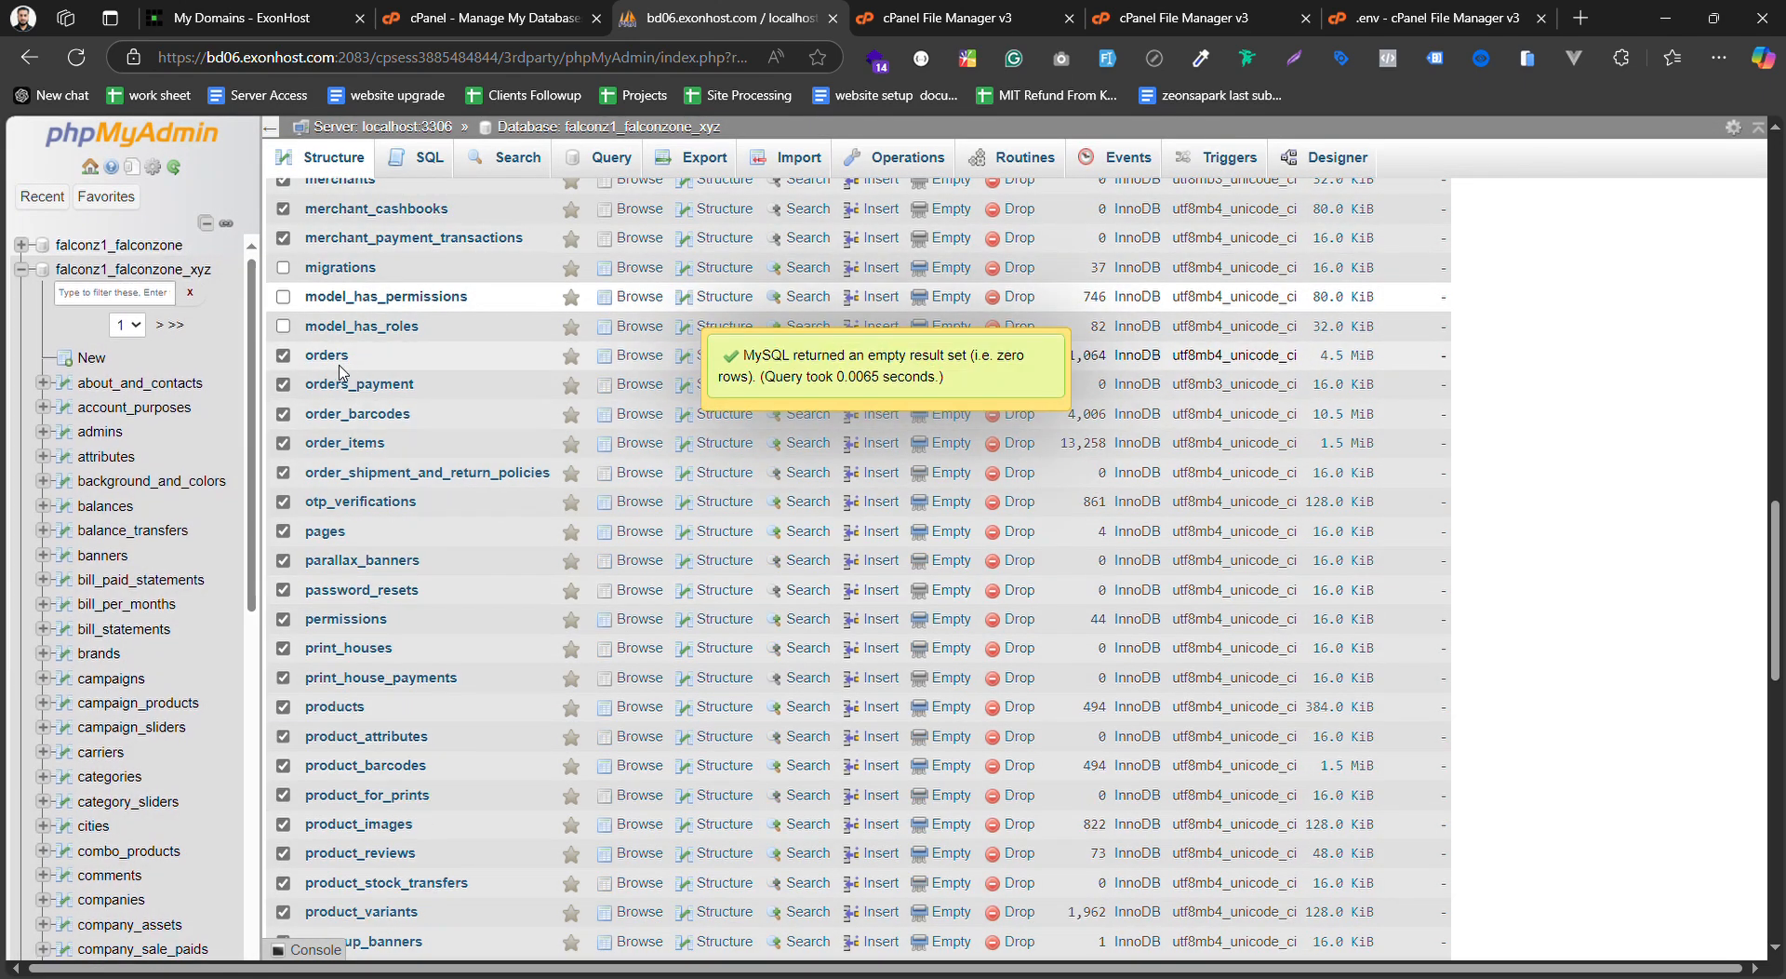
Drop the parallax_banners table and exclude order_shipment_and_return_policies and permissions from the table selection
scroll(359, 448, down, 1)
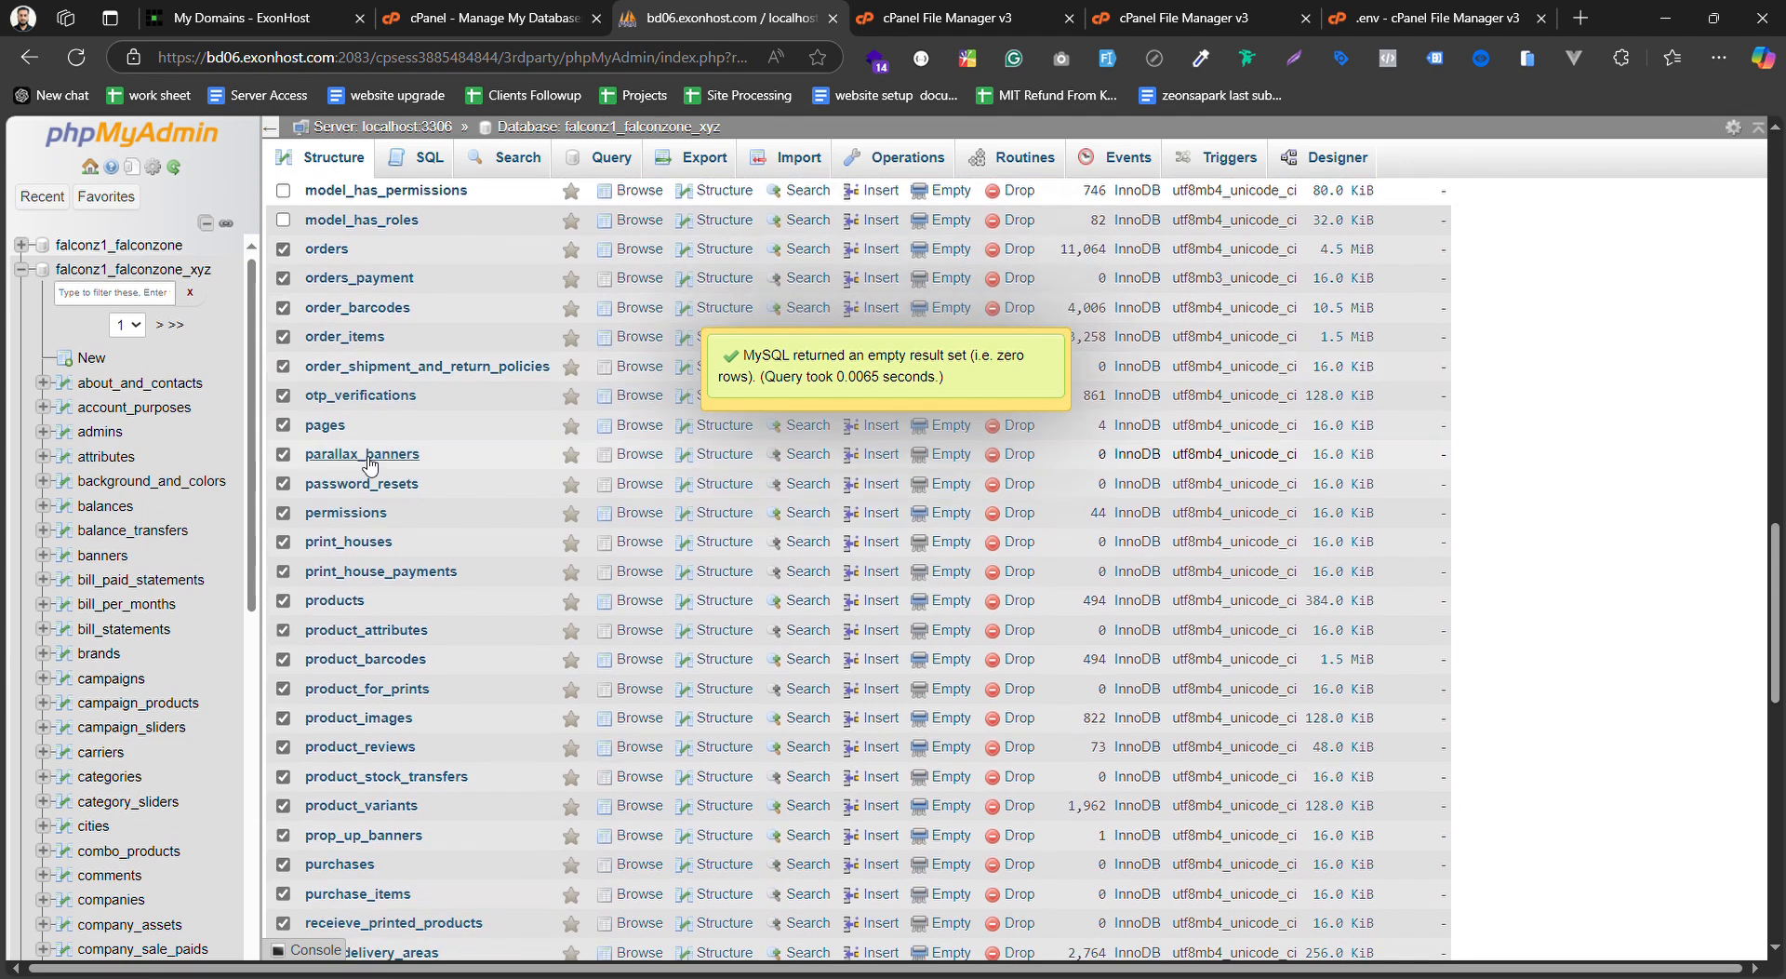
click(283, 365)
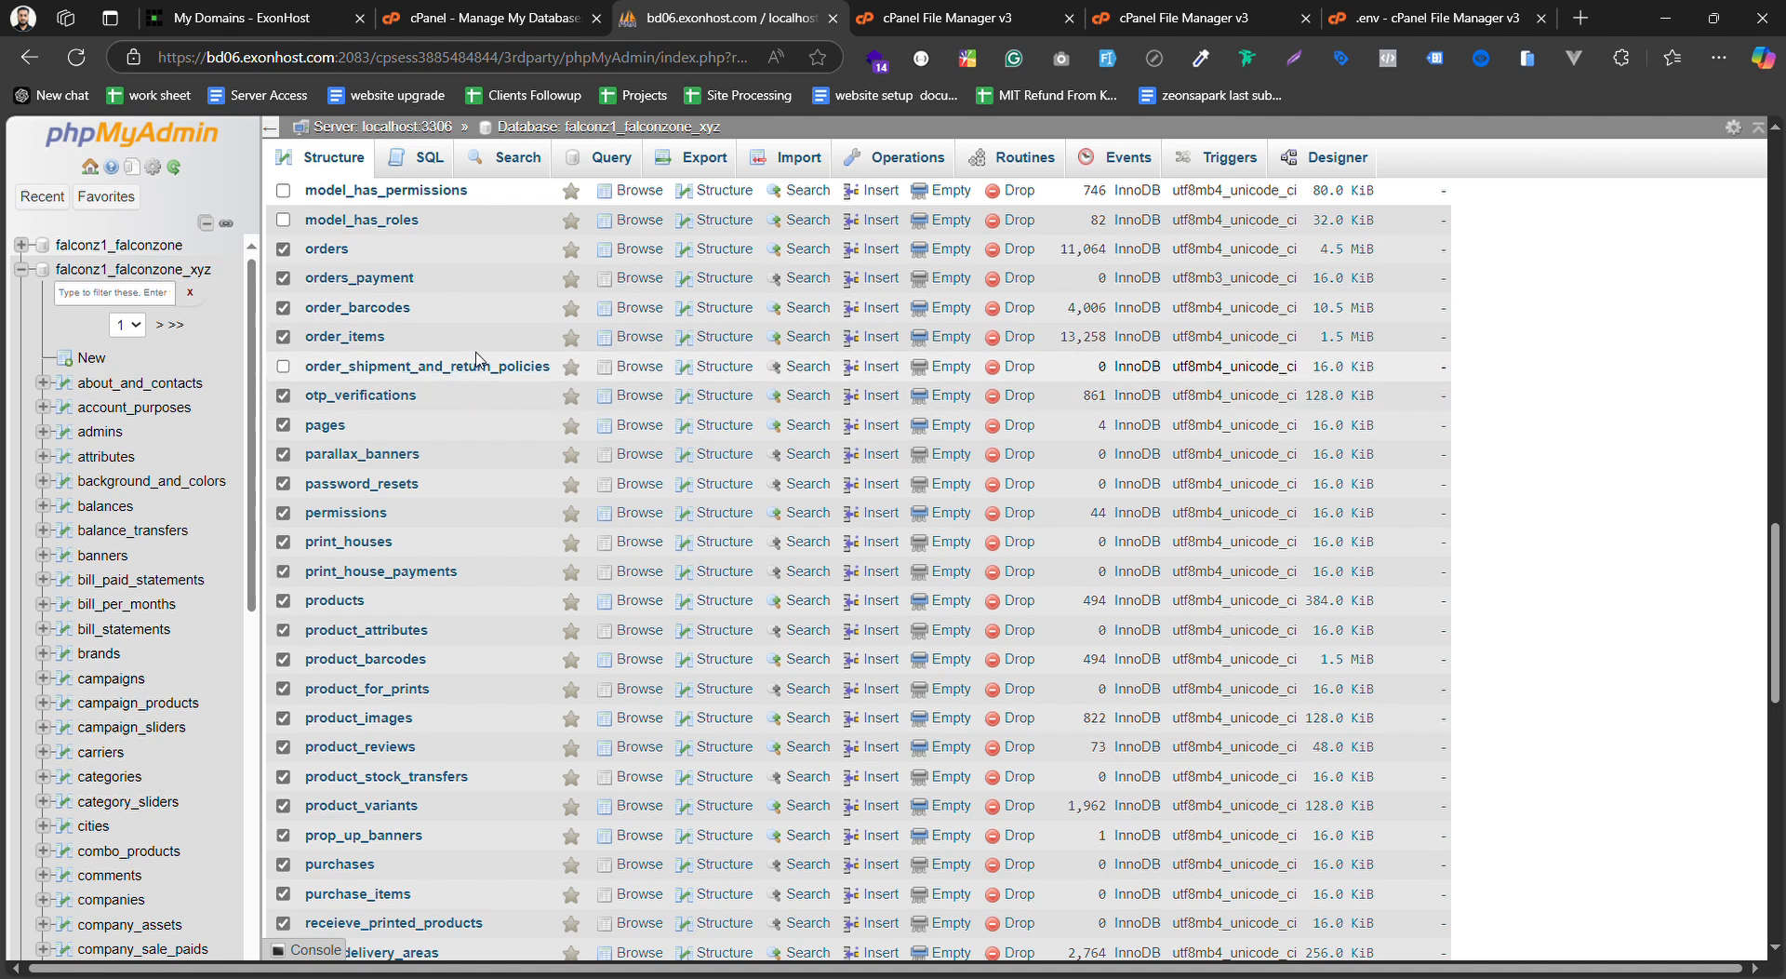
scroll(479, 368, down, 1)
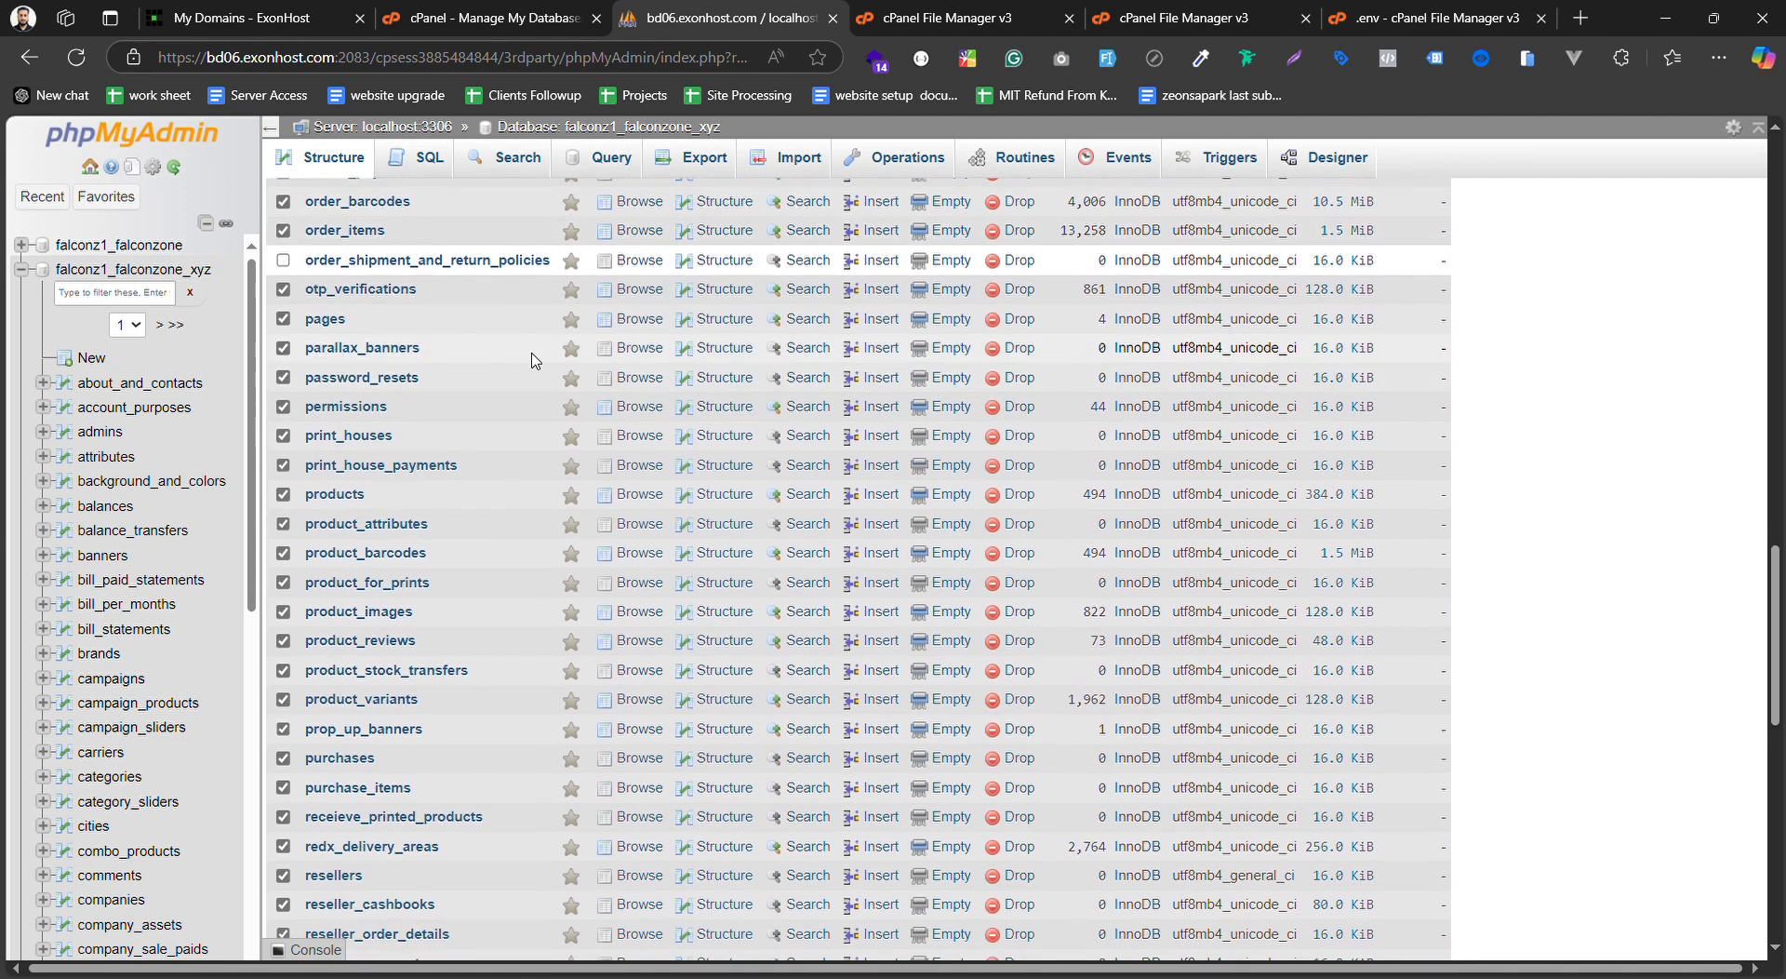
click(1007, 355)
click(919, 618)
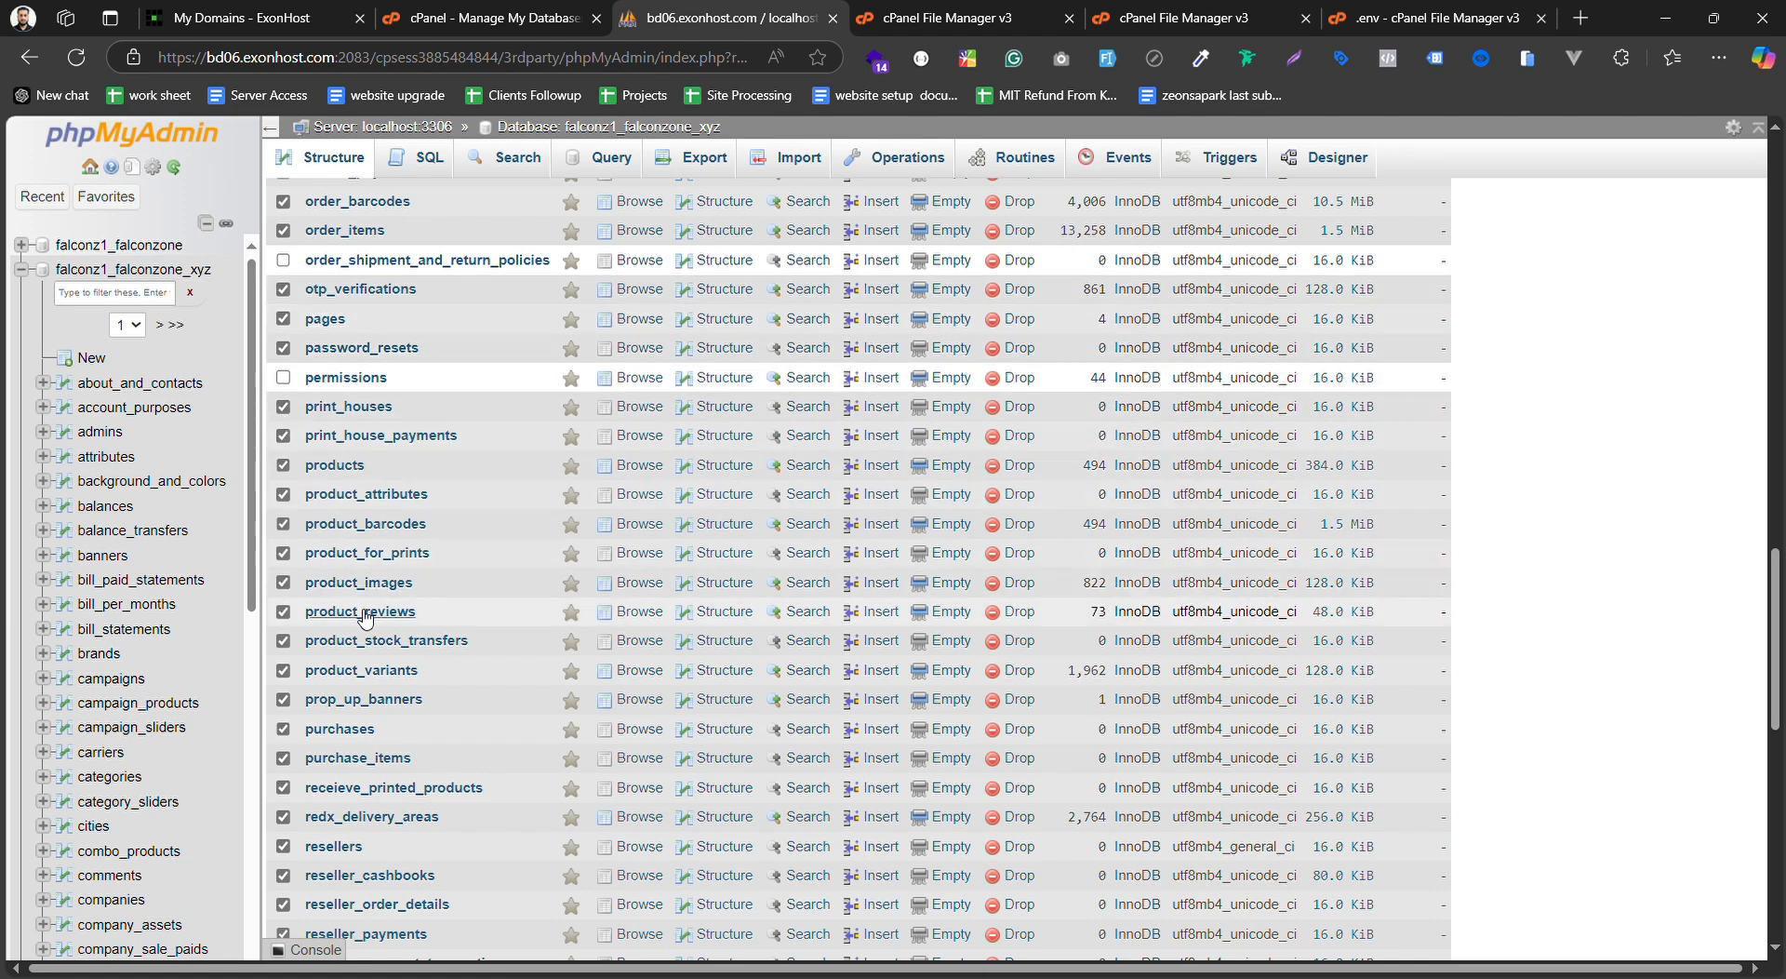
Exclude prop_up_banners and redx_delivery_areas from the table selection
scroll(389, 425, down, 5)
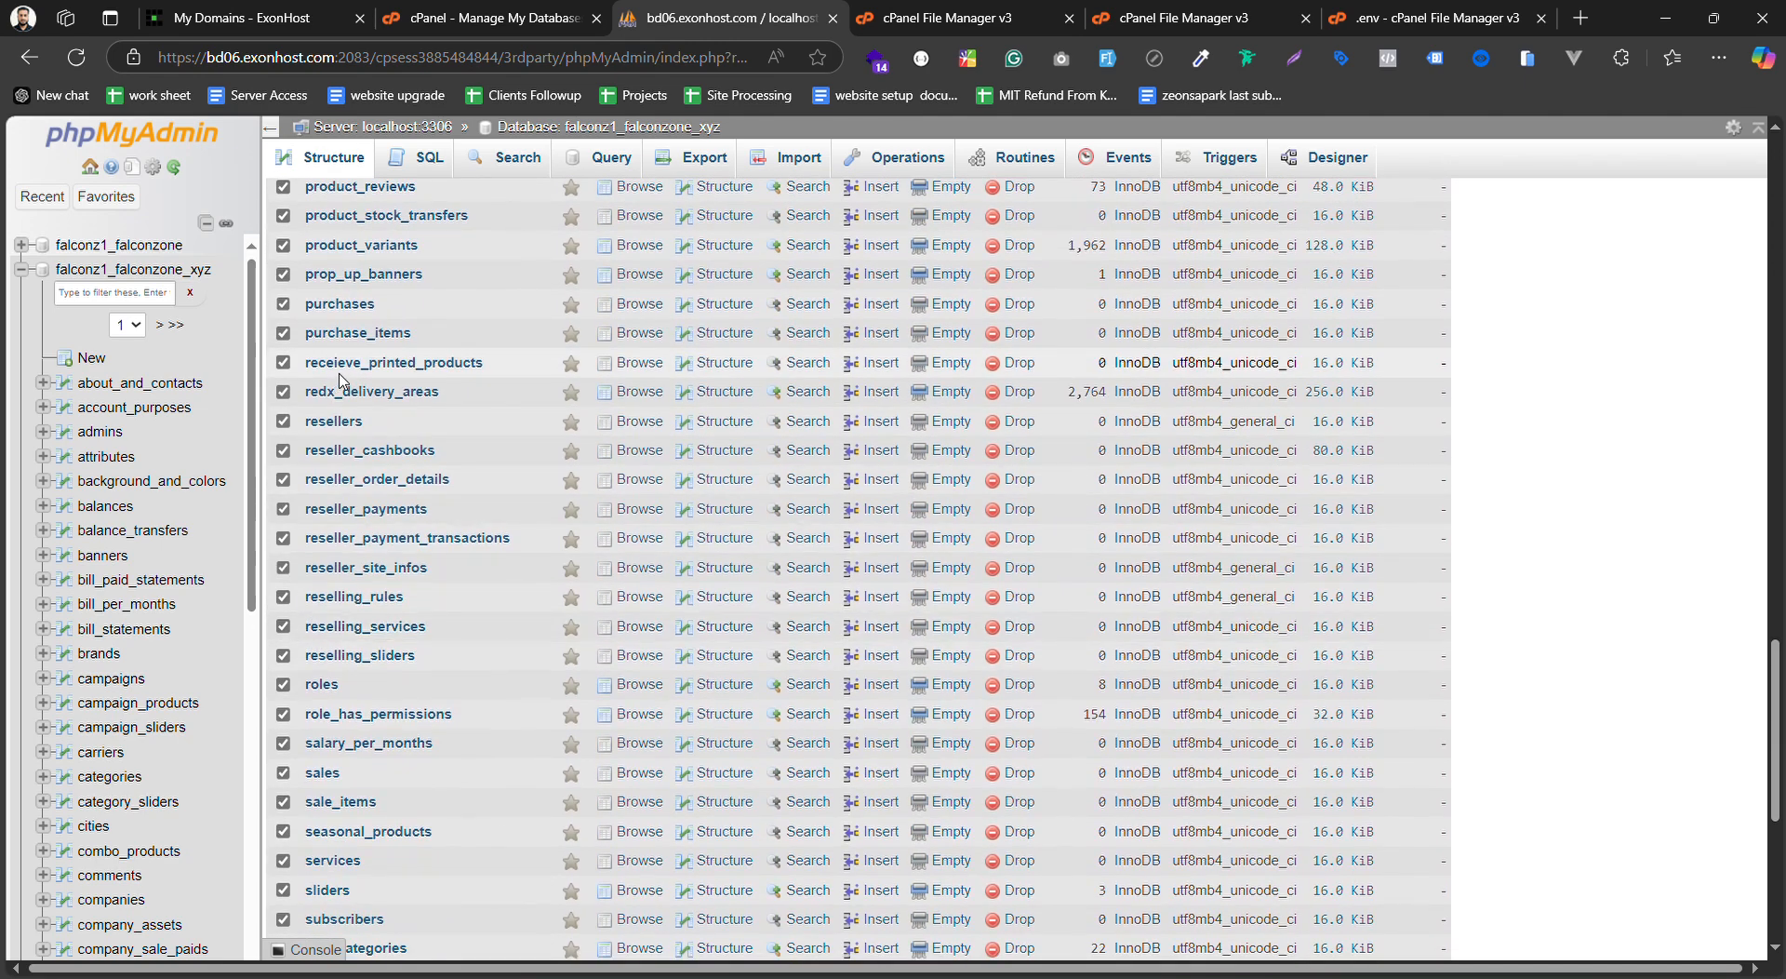
scroll(332, 316, up, 1)
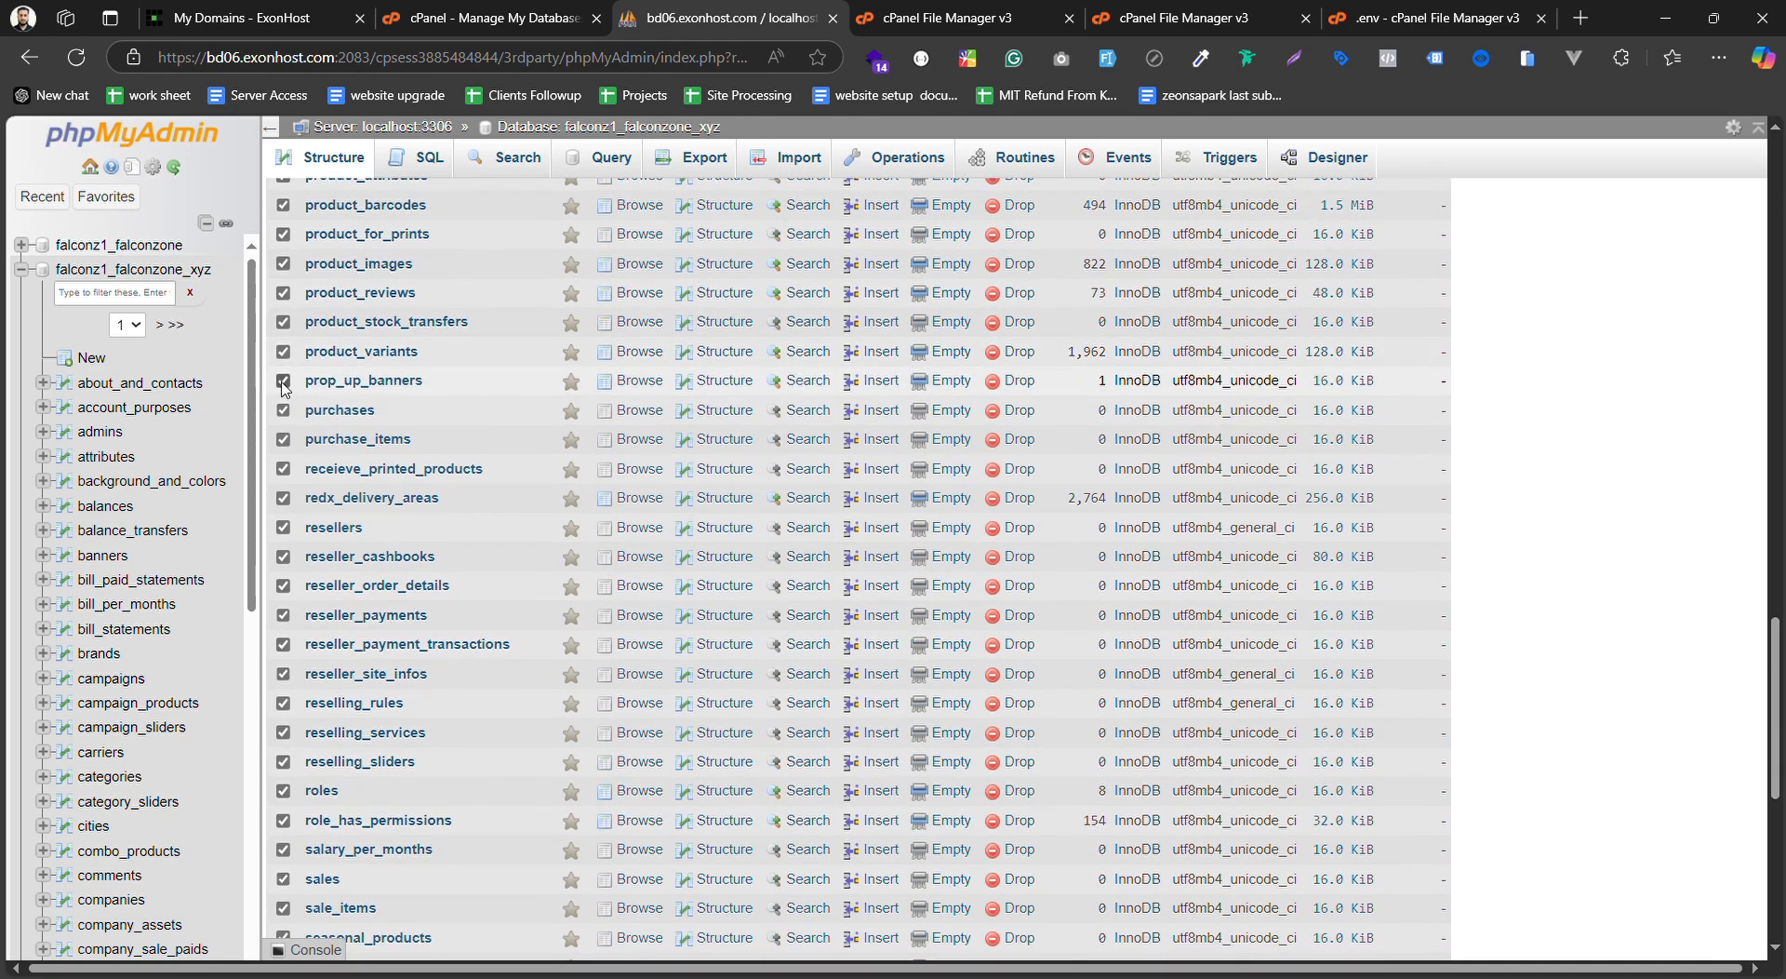
scroll(465, 362, up, 2)
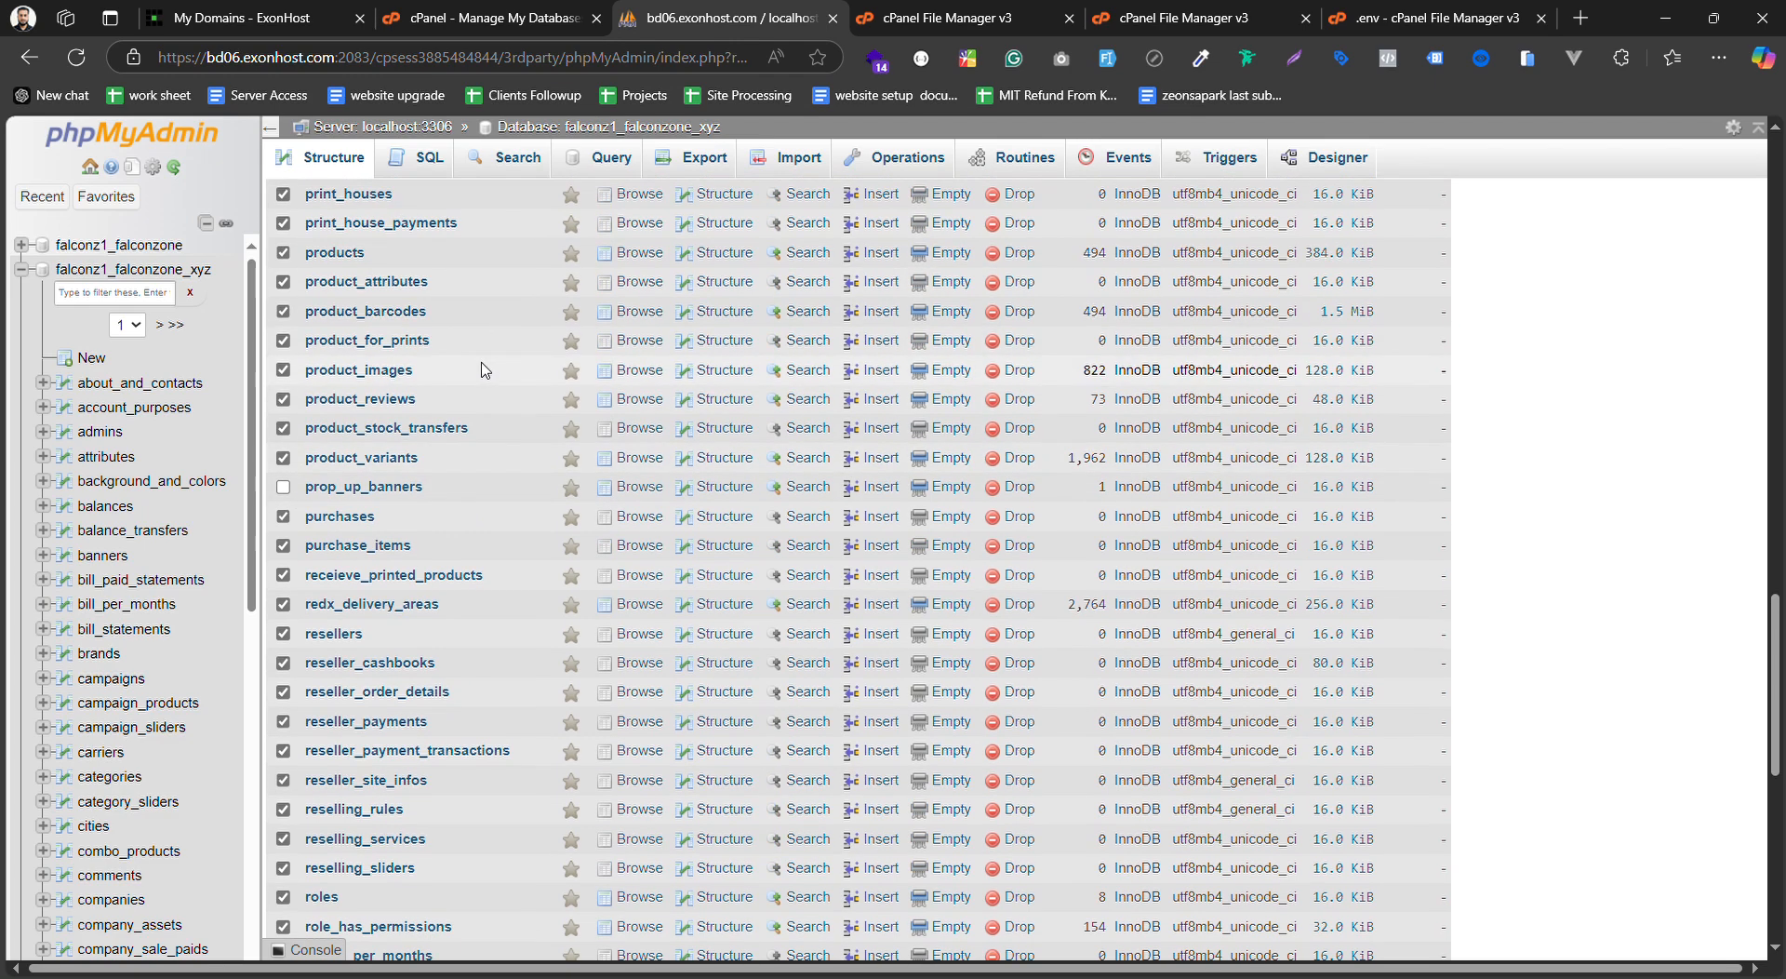
scroll(400, 354, up, 1)
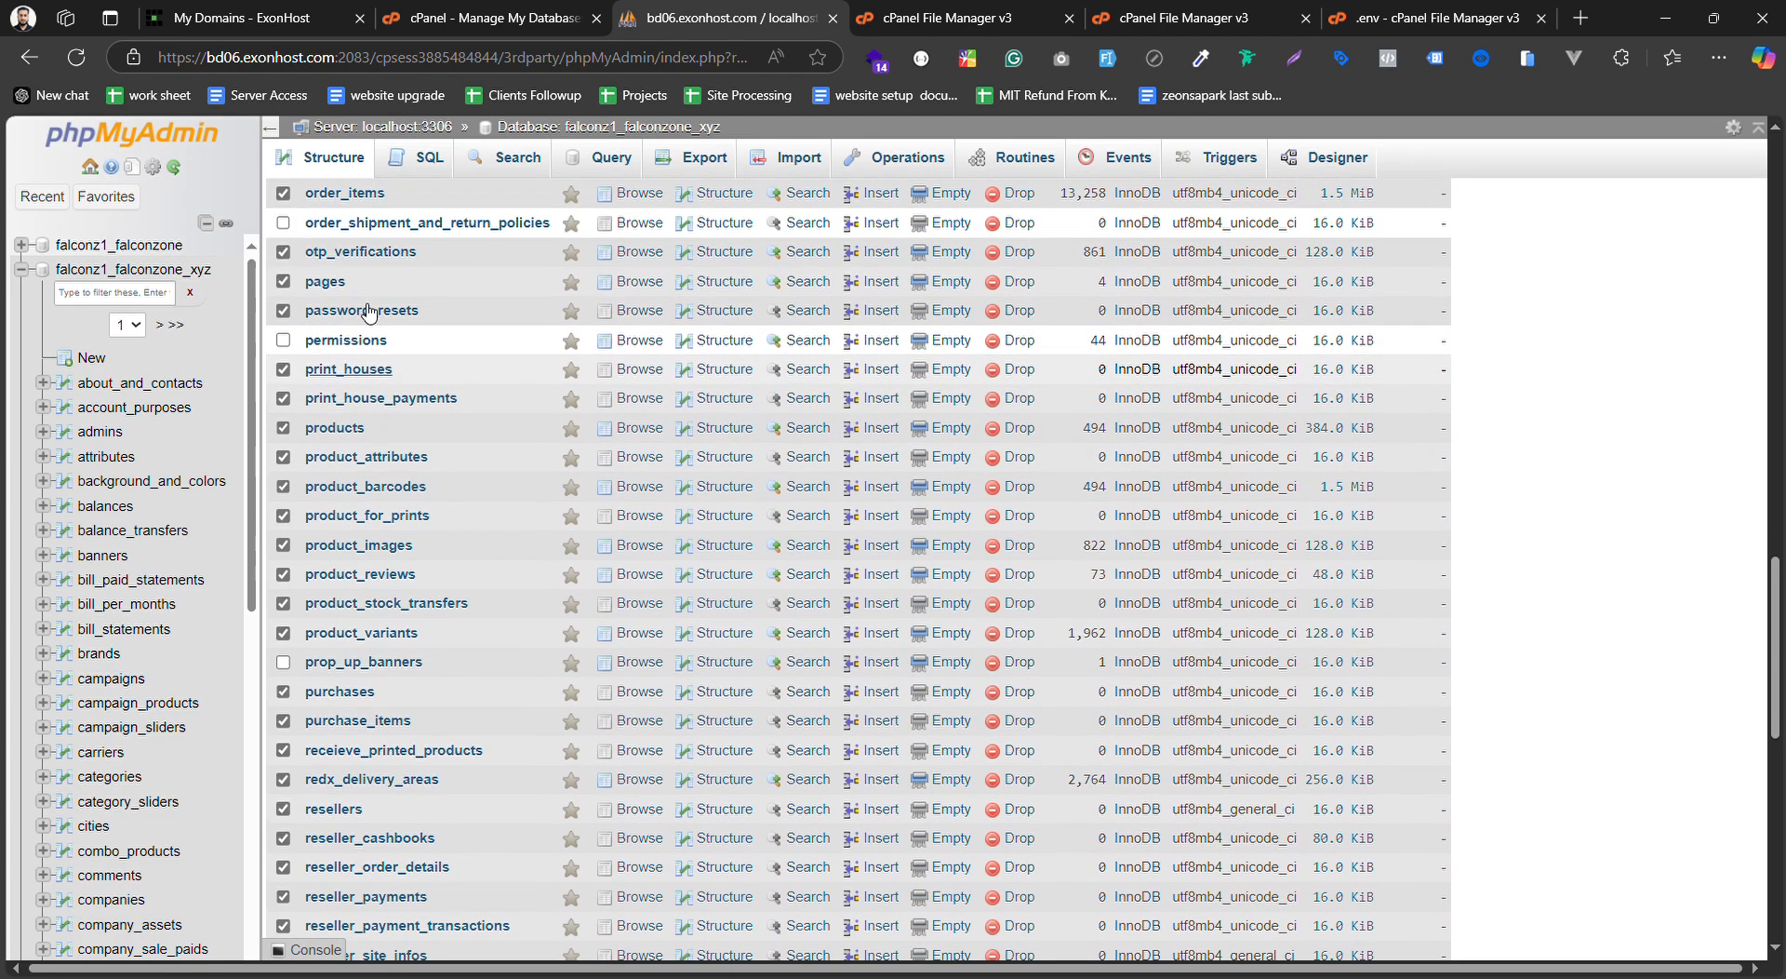
scroll(354, 358, down, 2)
scroll(349, 367, down, 2)
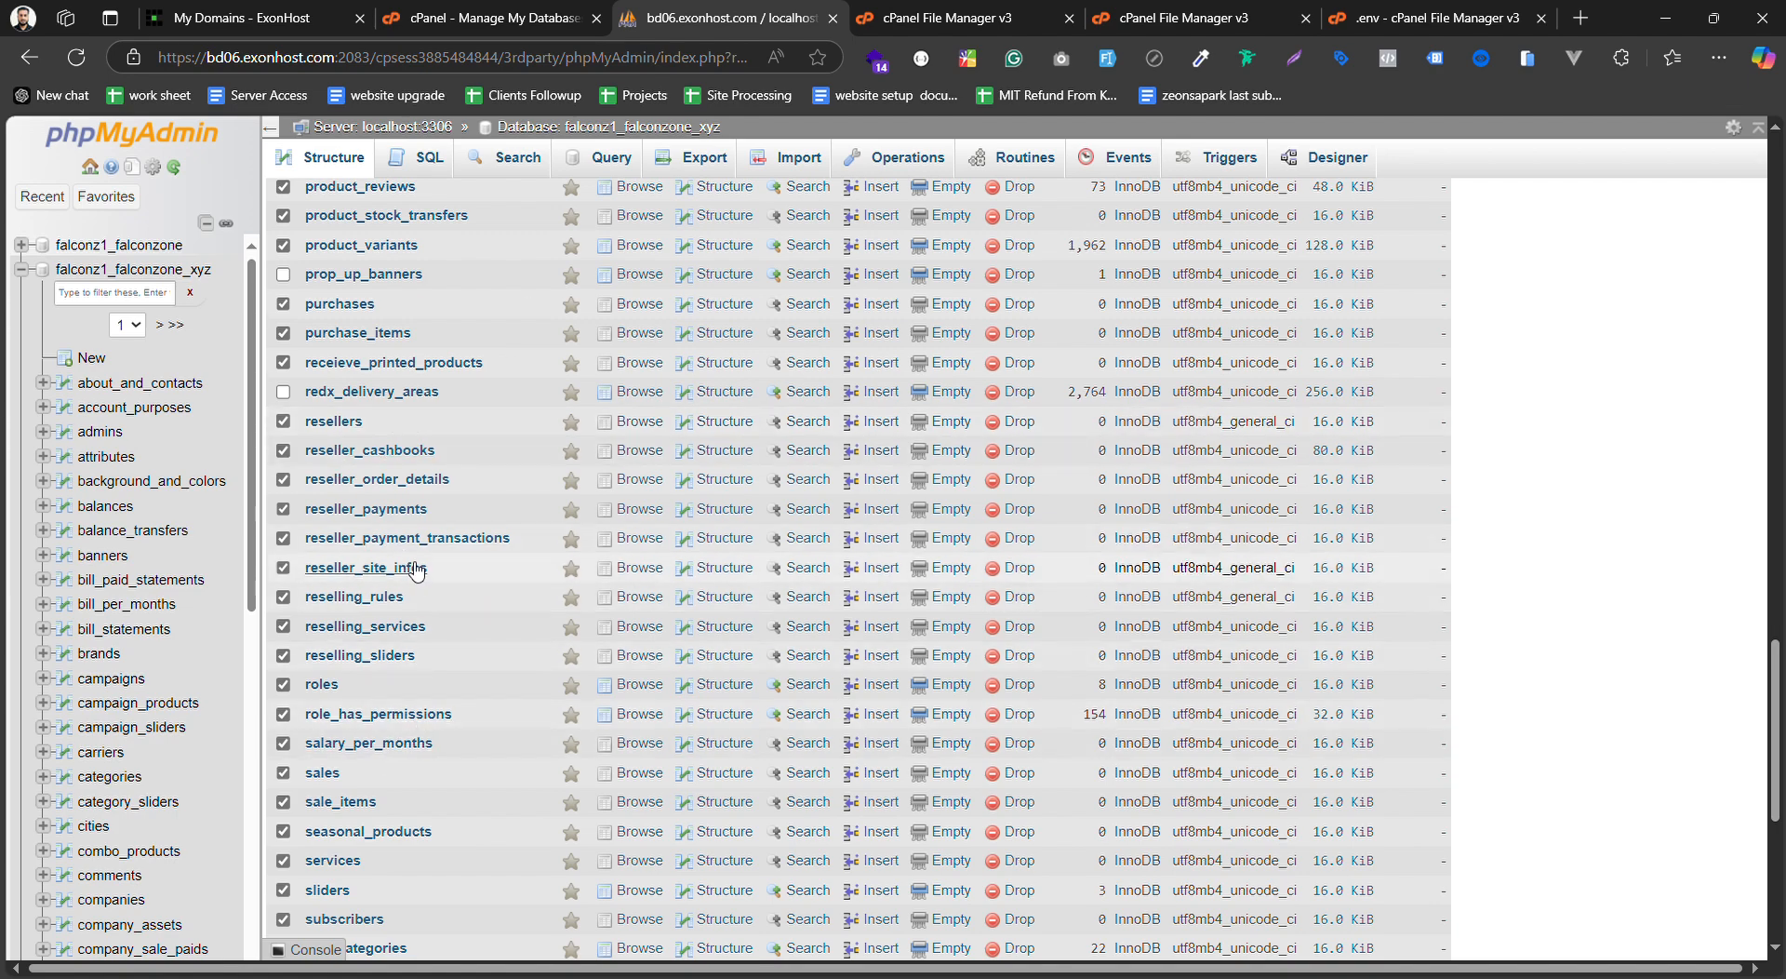
Exclude roles and role_has_permissions from the table selection
scroll(418, 572, down, 1)
scroll(417, 574, down, 1)
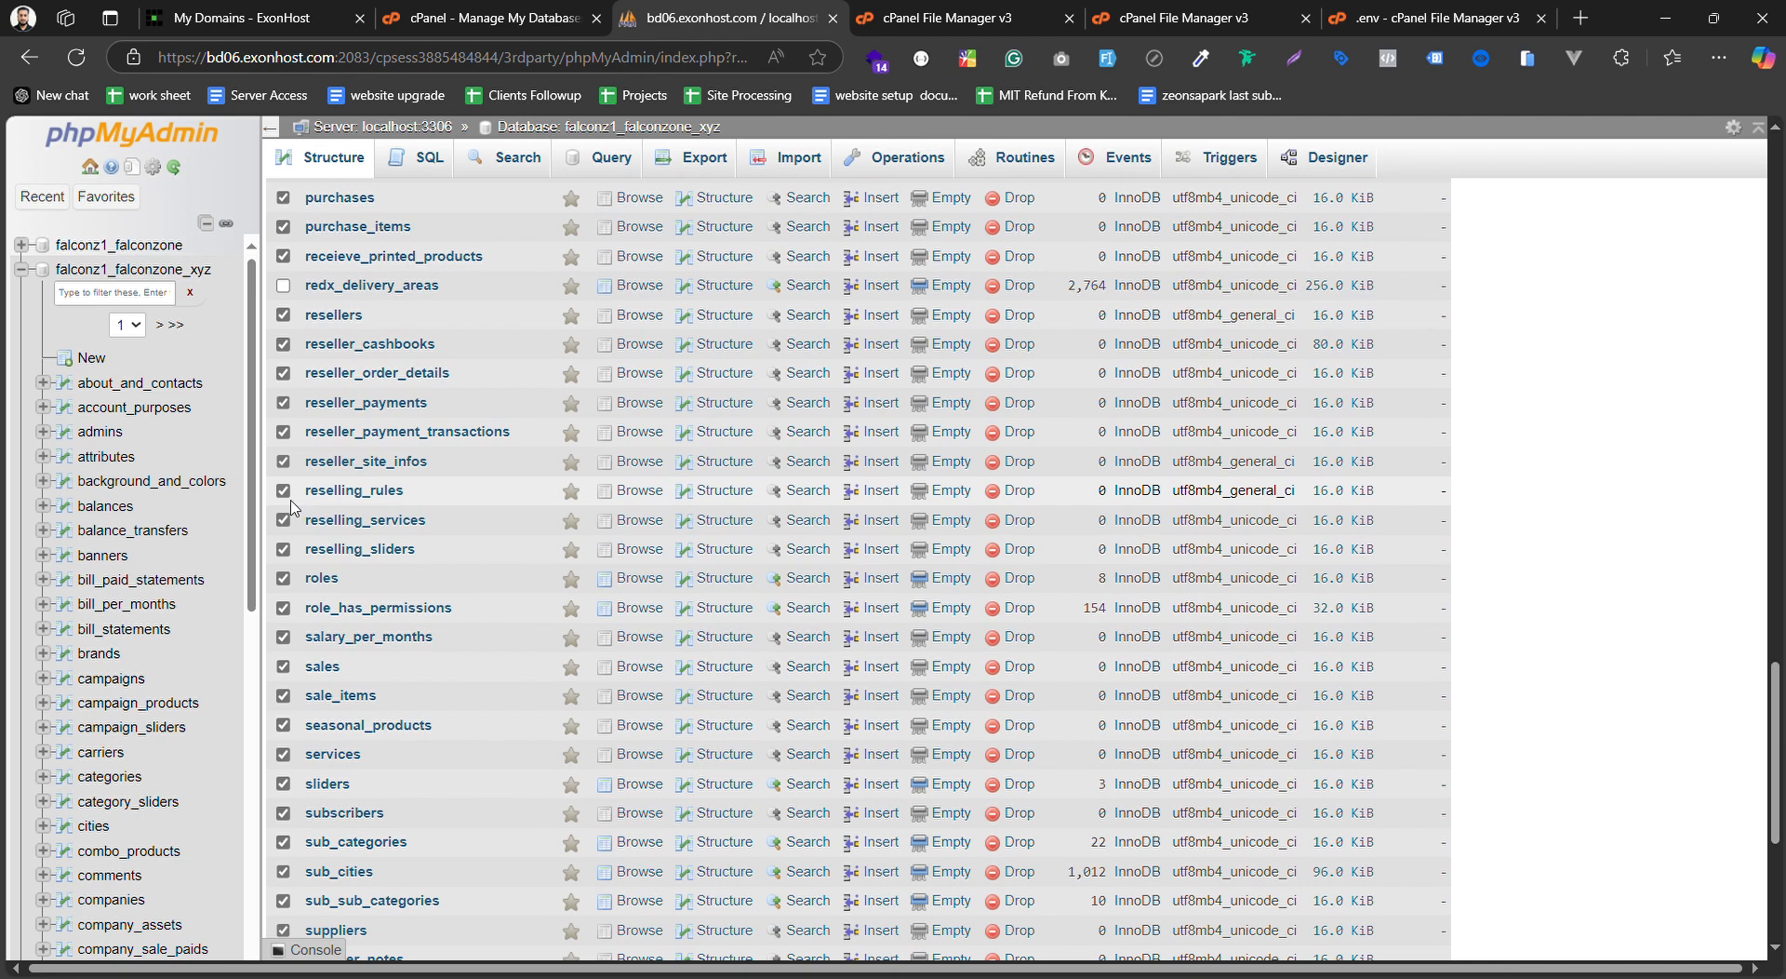
scroll(293, 507, down, 1)
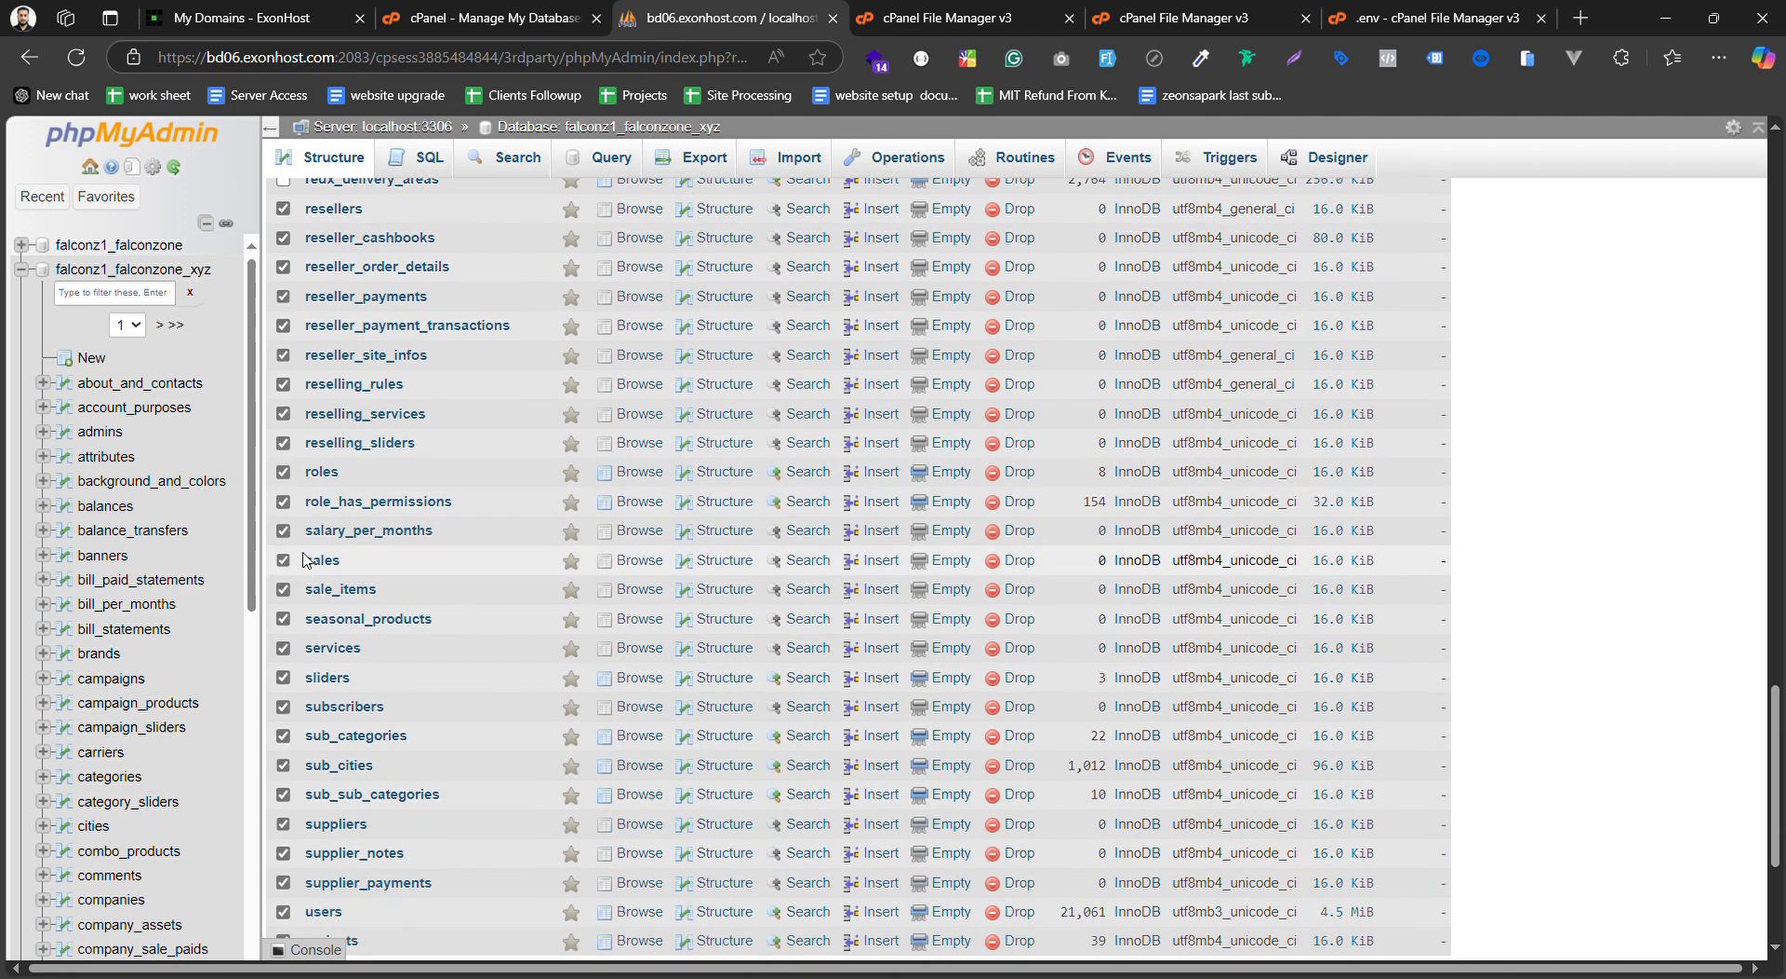
click(284, 472)
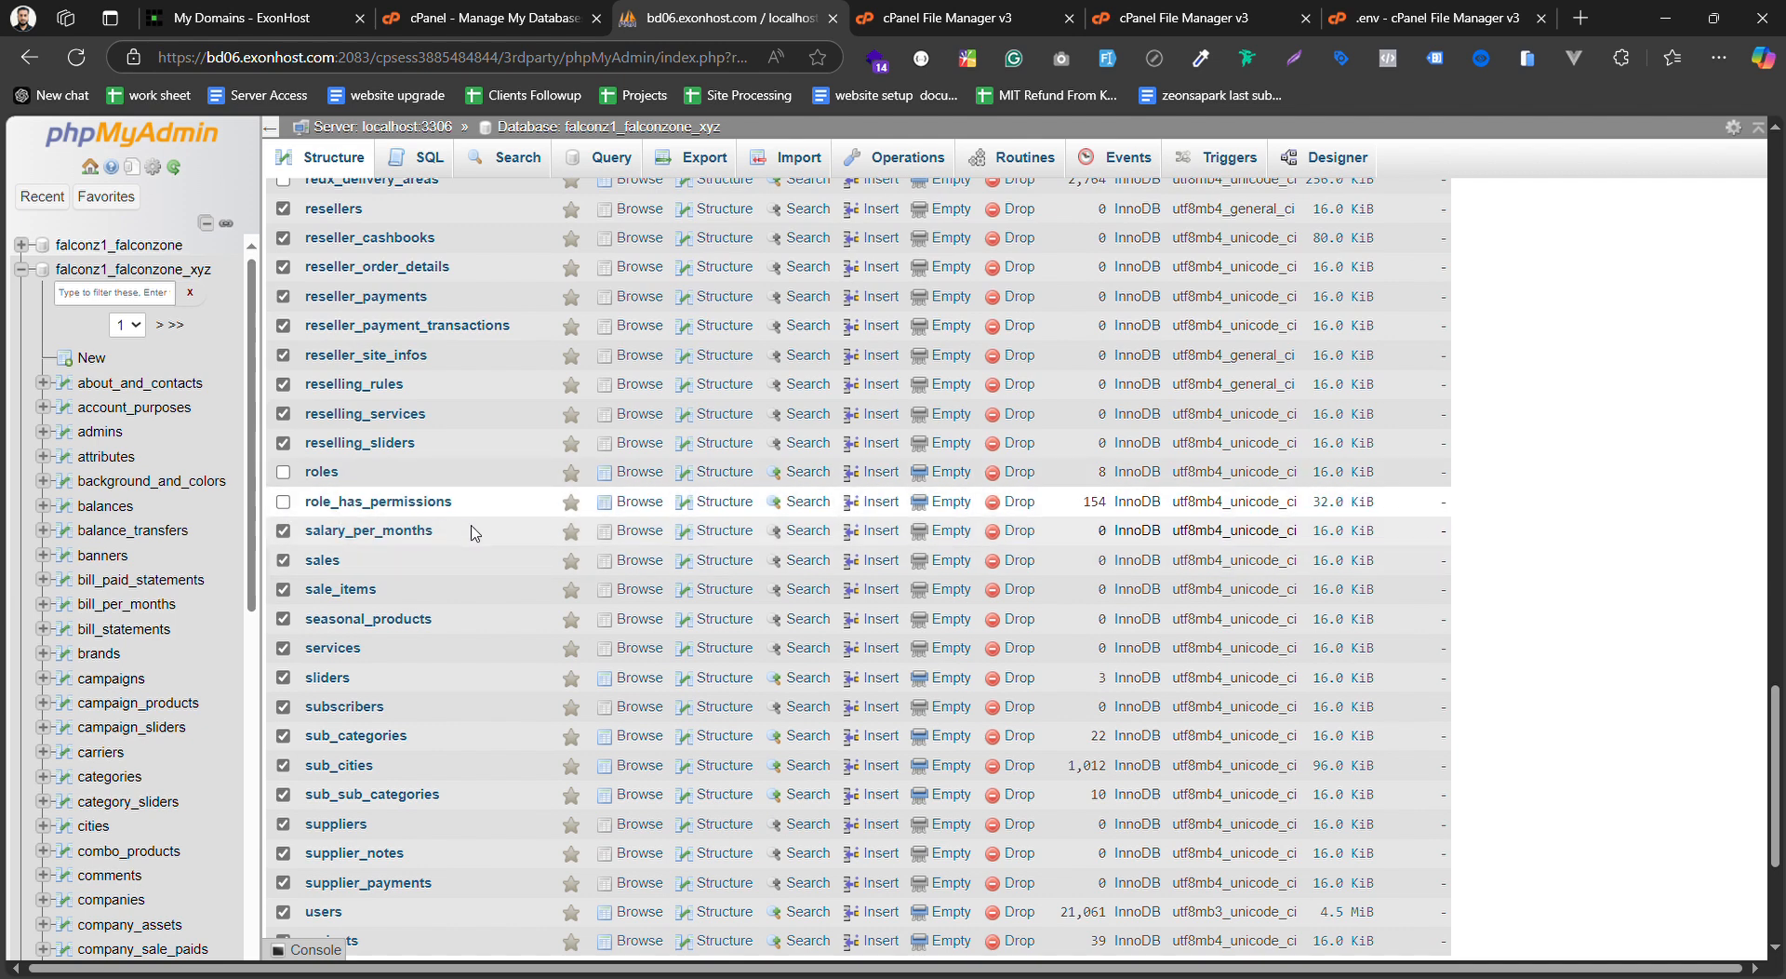
Drop the seasonal_products table and exclude sub_cities from the table selection
scroll(344, 526, down, 1)
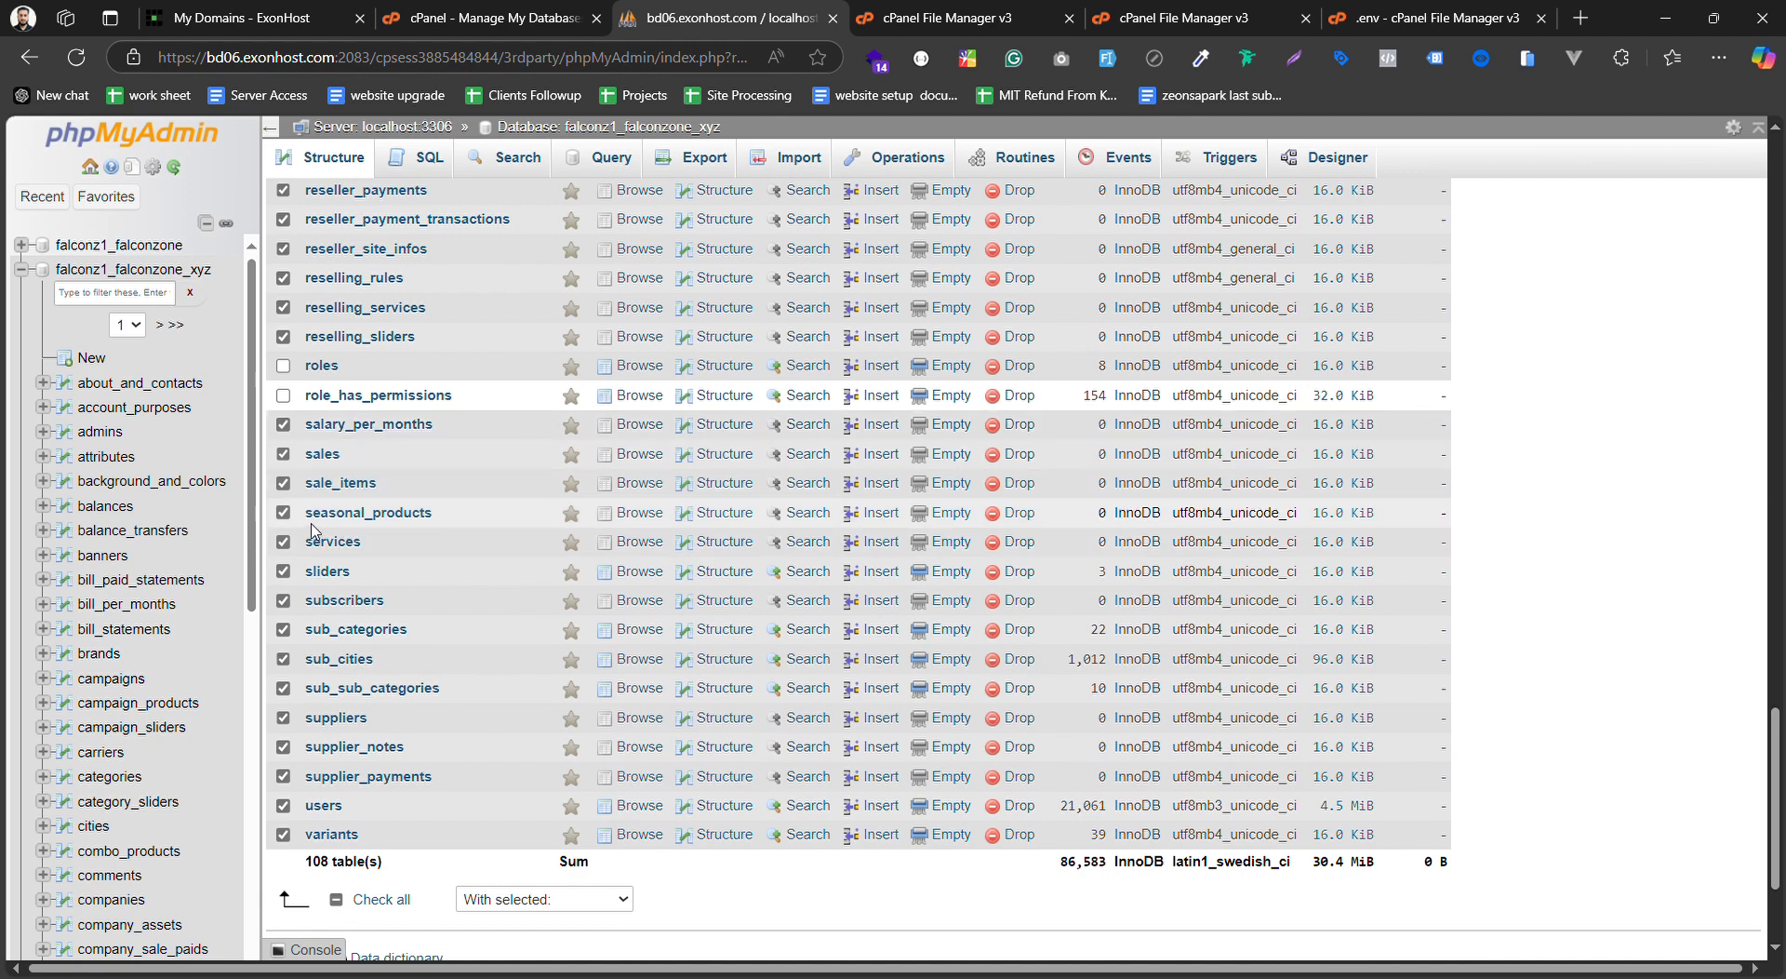
click(1017, 514)
click(917, 618)
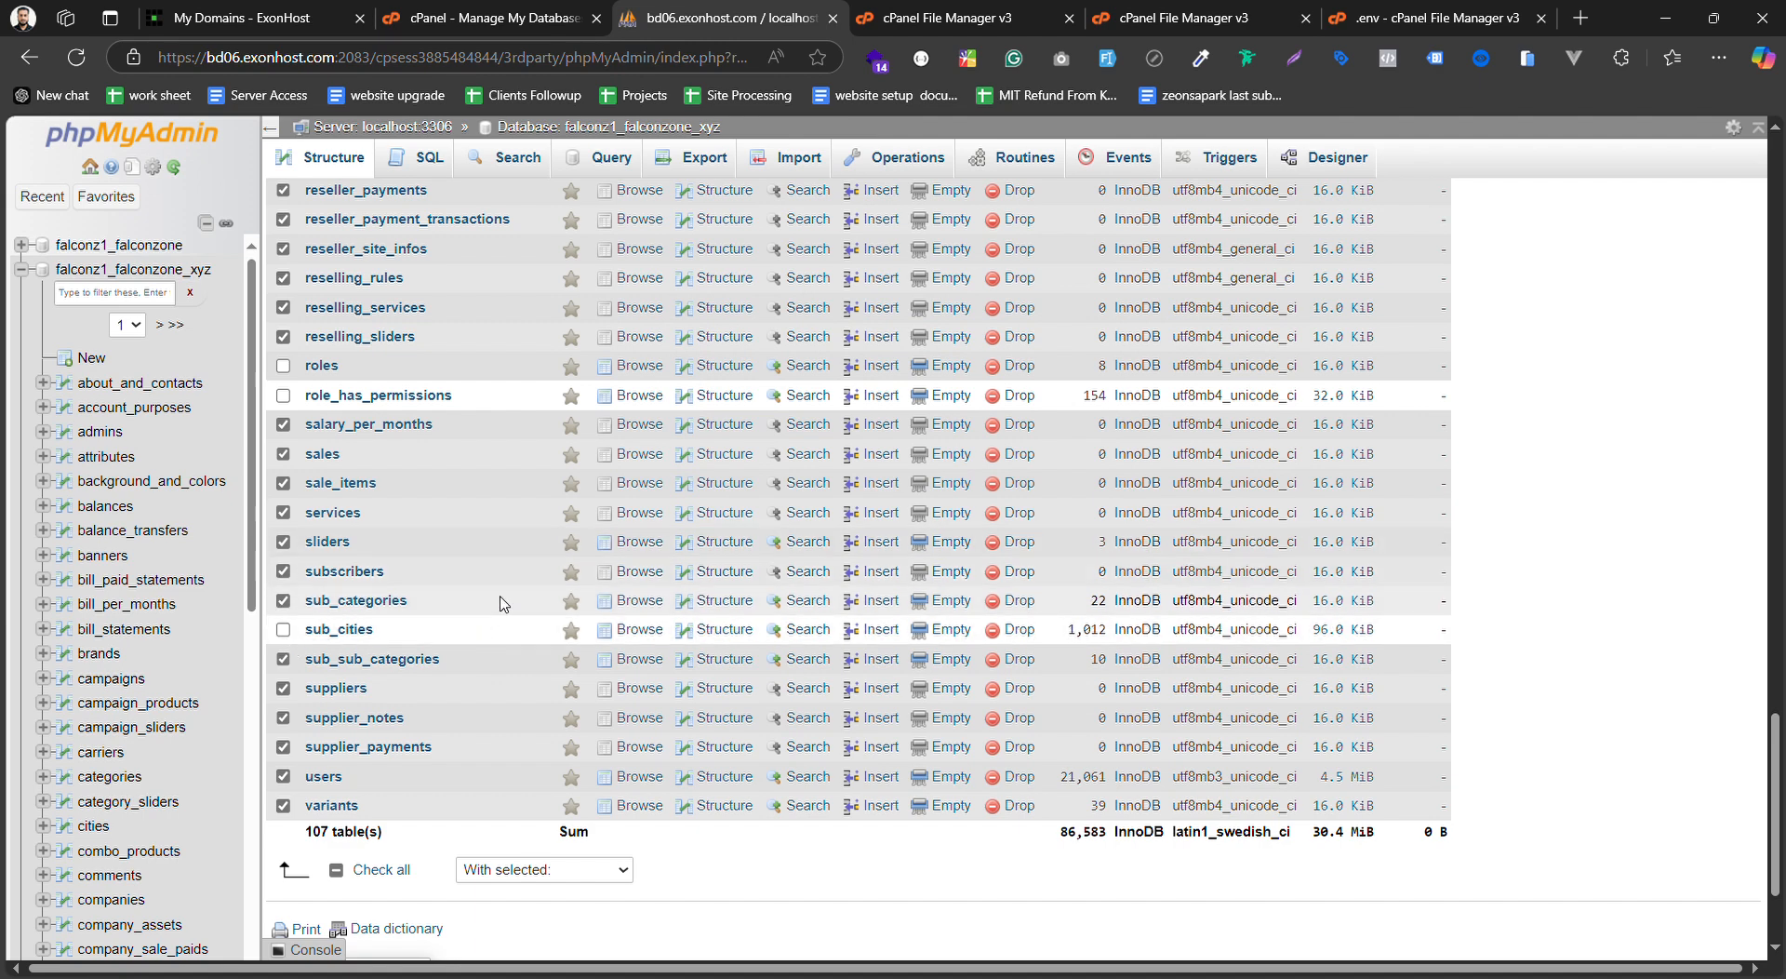
Empty all selected tables in the falconz1_falconzone_xyz database with foreign key checks enabled
scroll(479, 554, down, 1)
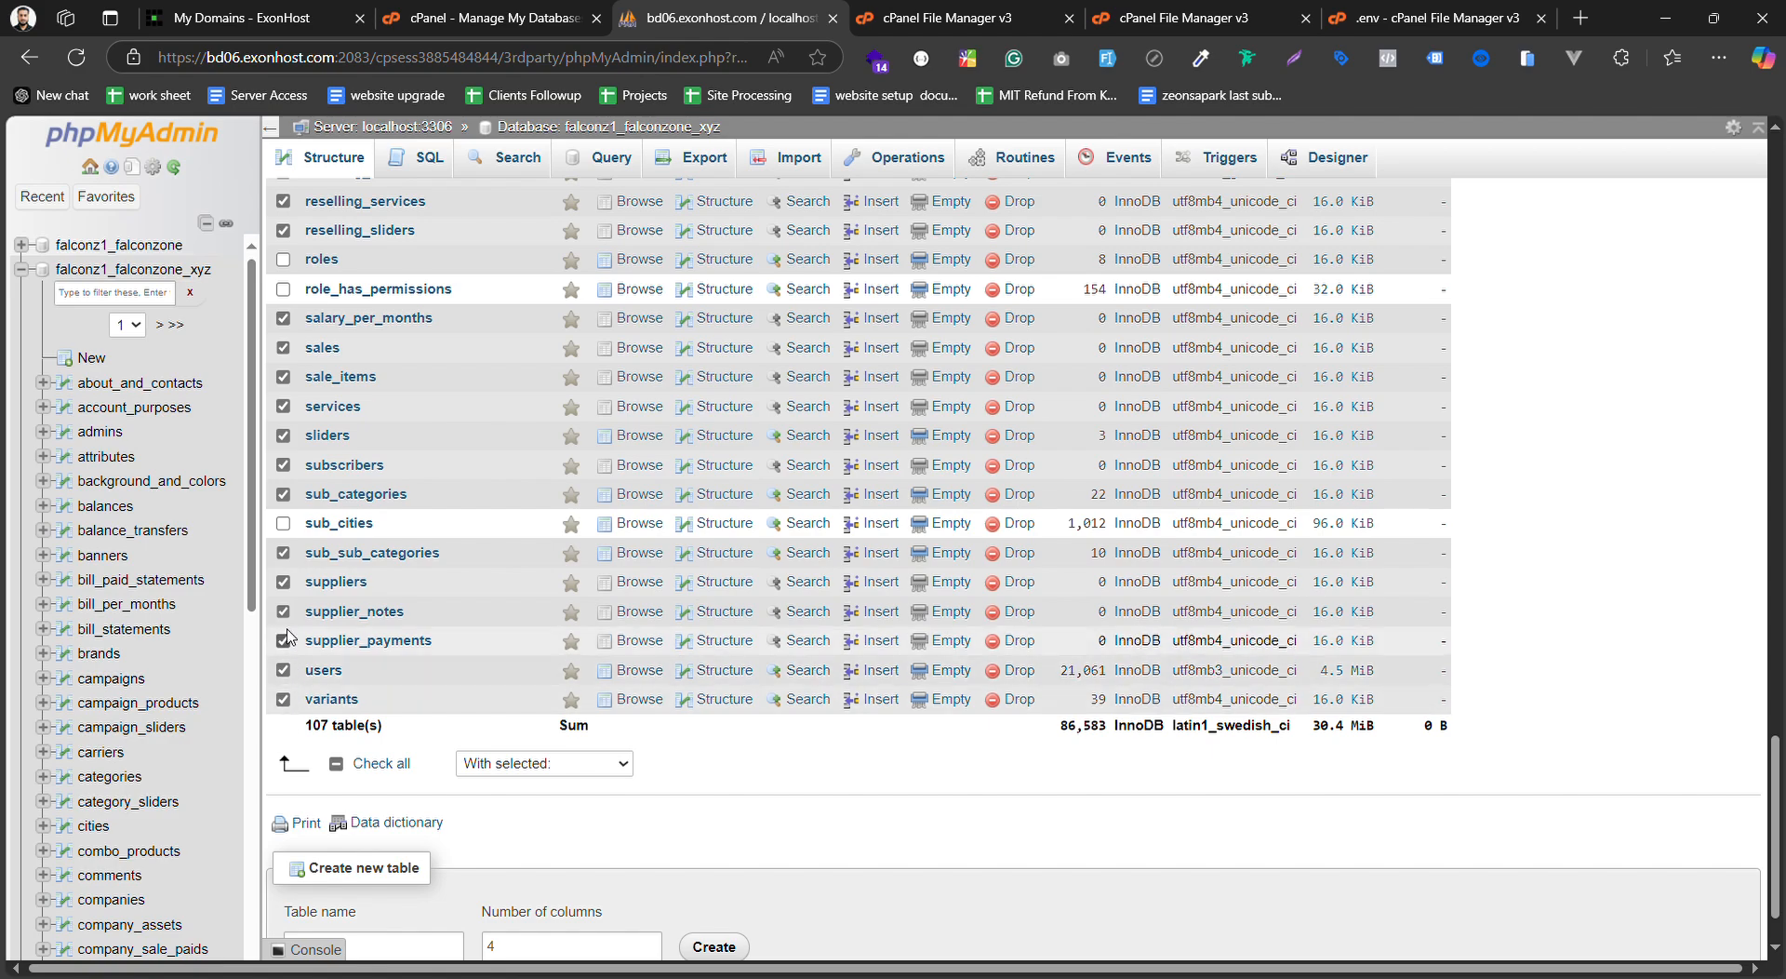
scroll(481, 447, up, 10)
scroll(481, 448, up, 20)
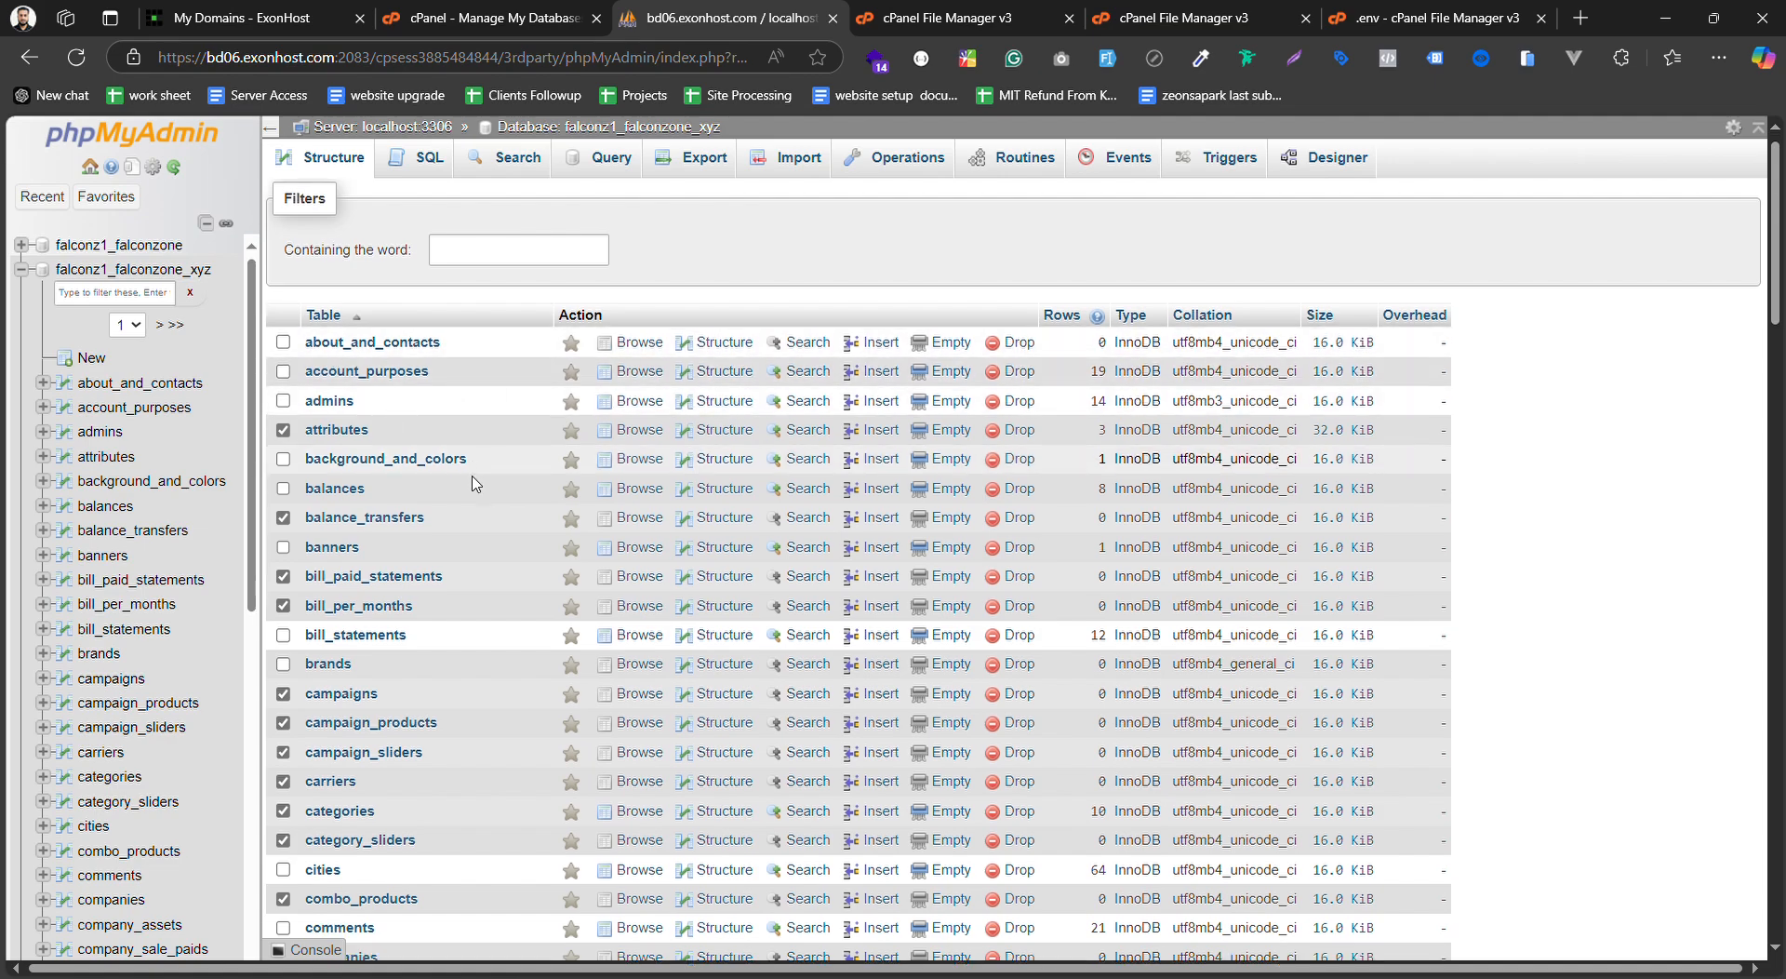
scroll(466, 487, down, 10)
scroll(449, 490, down, 15)
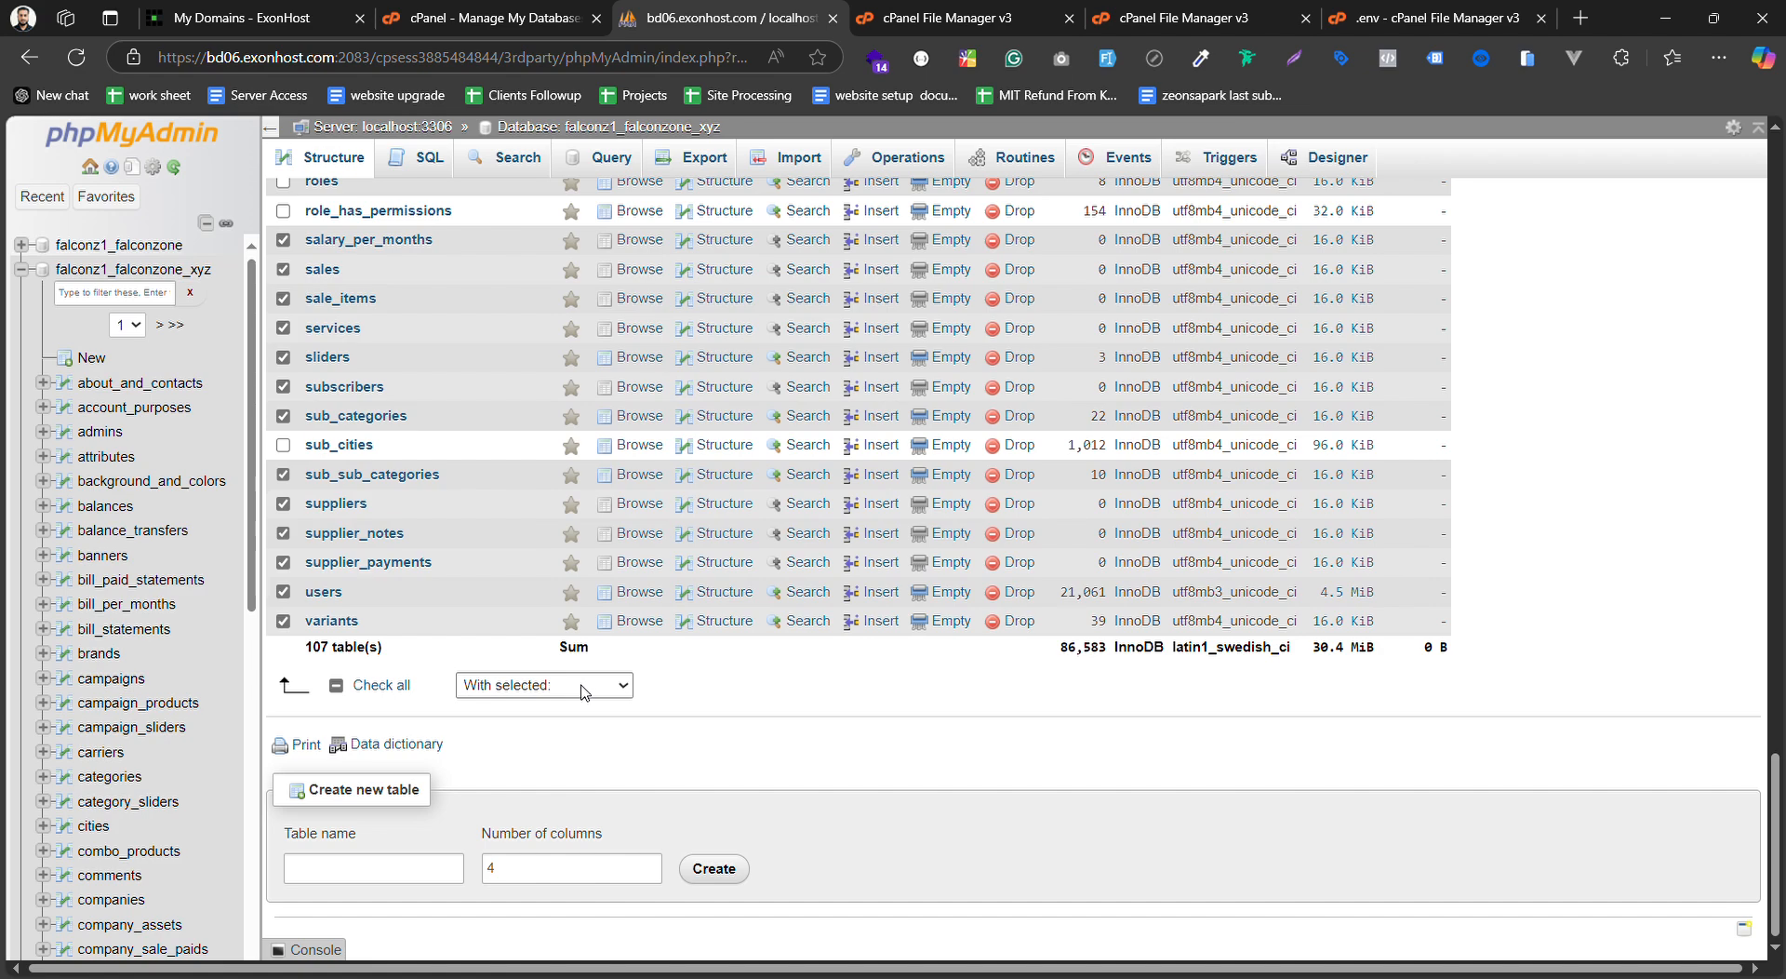
click(493, 391)
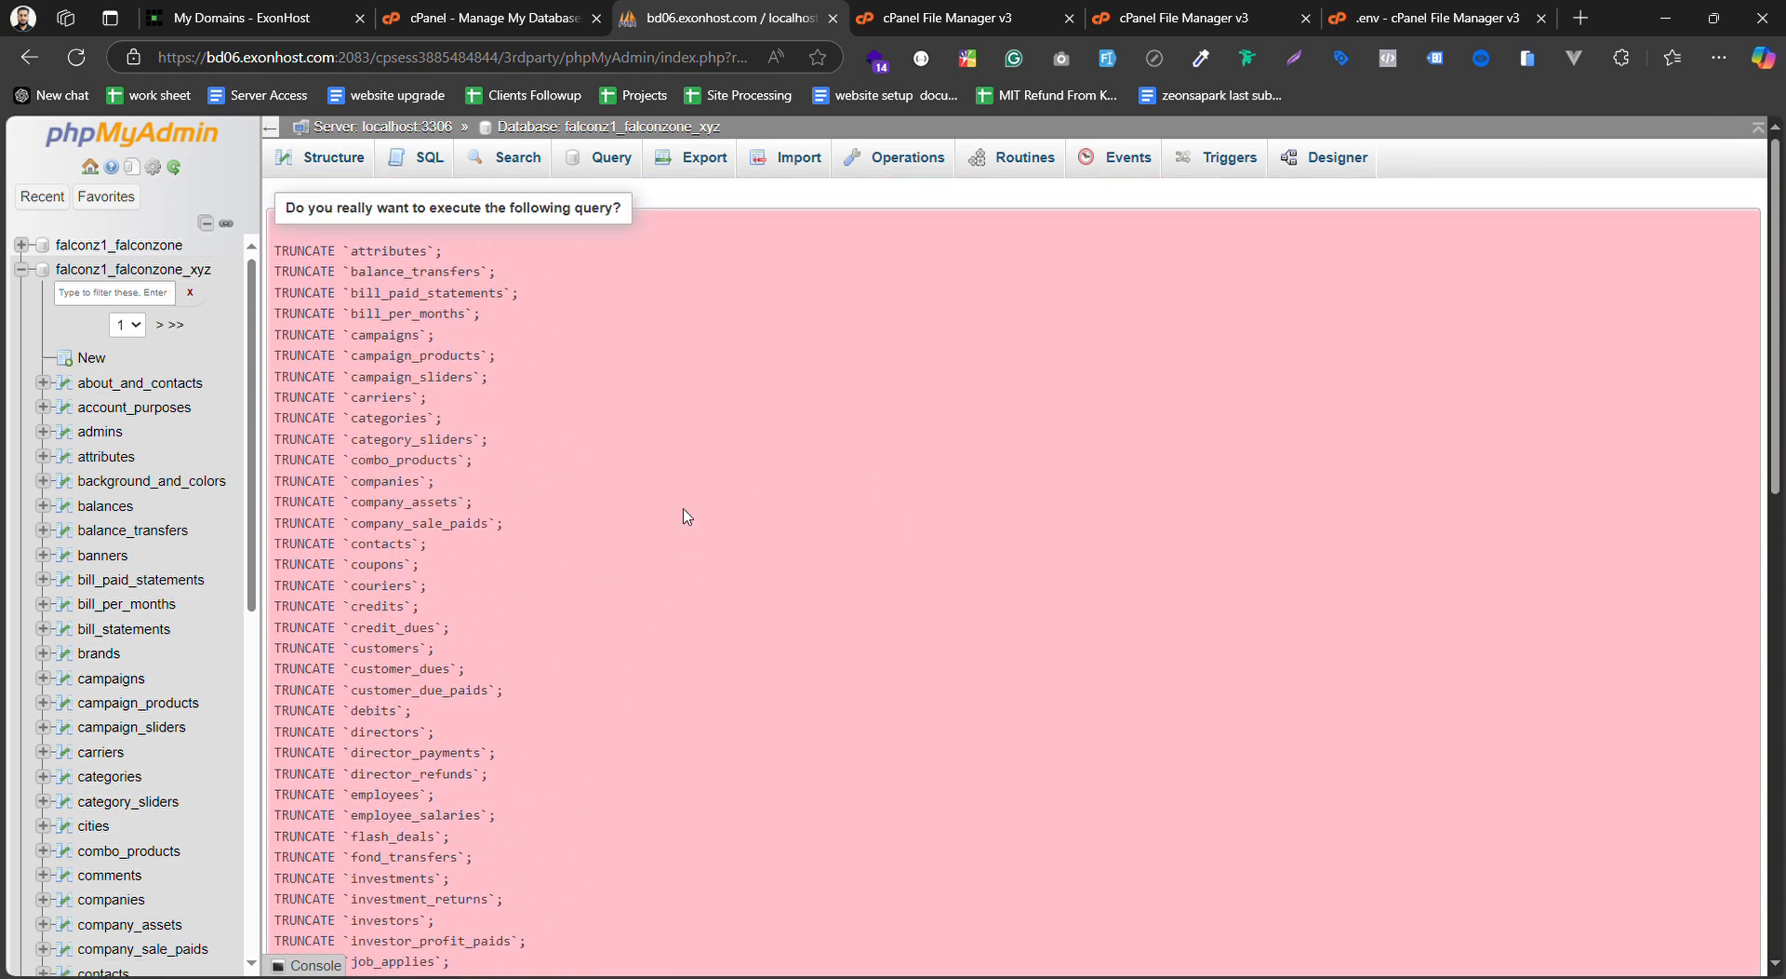
scroll(686, 518, down, 15)
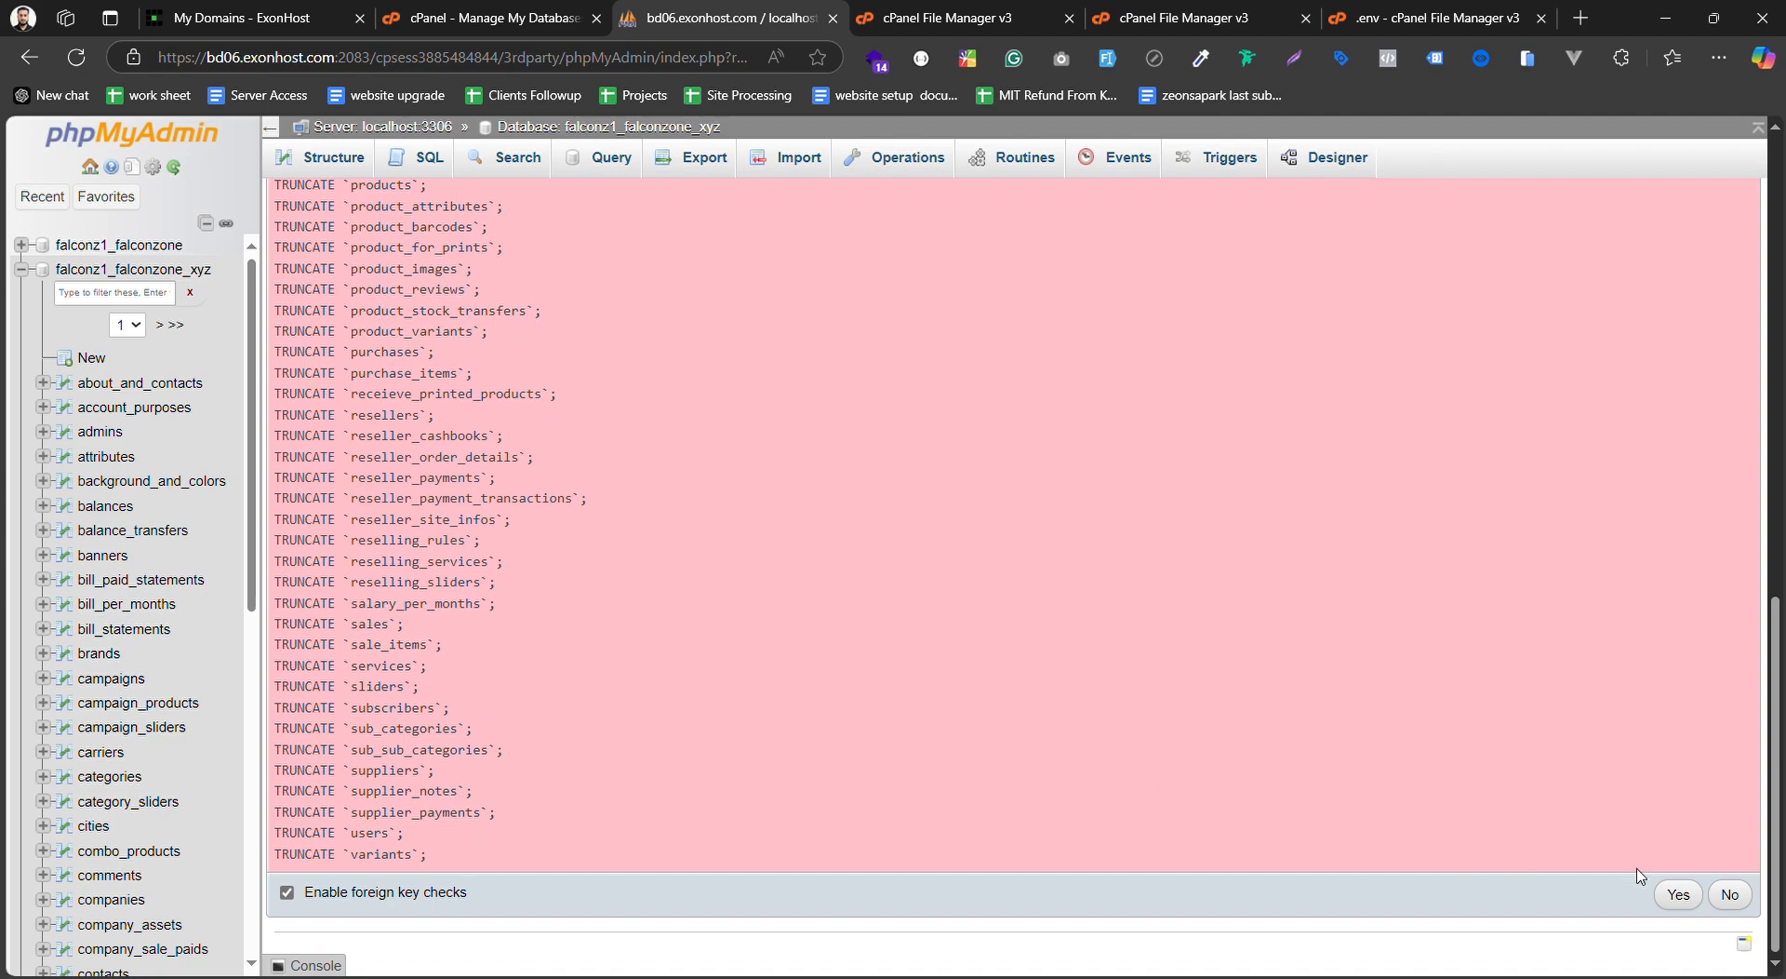
click(1677, 894)
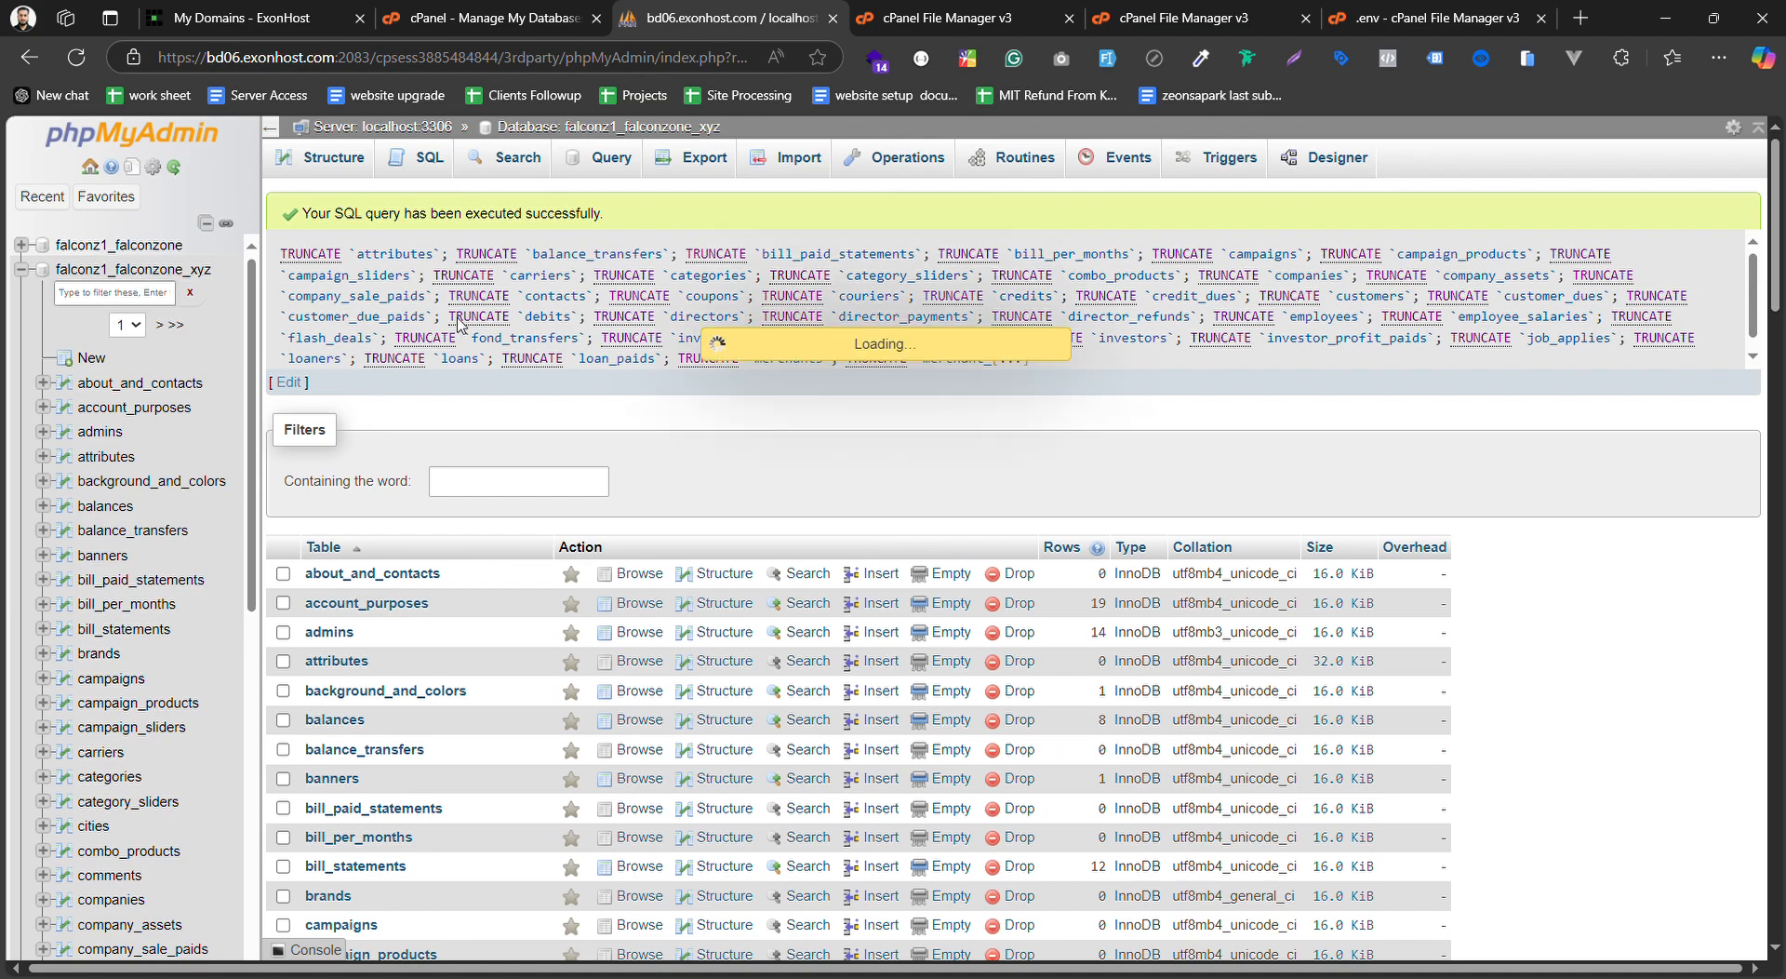
scroll(546, 507, down, 12)
scroll(407, 443, up, 5)
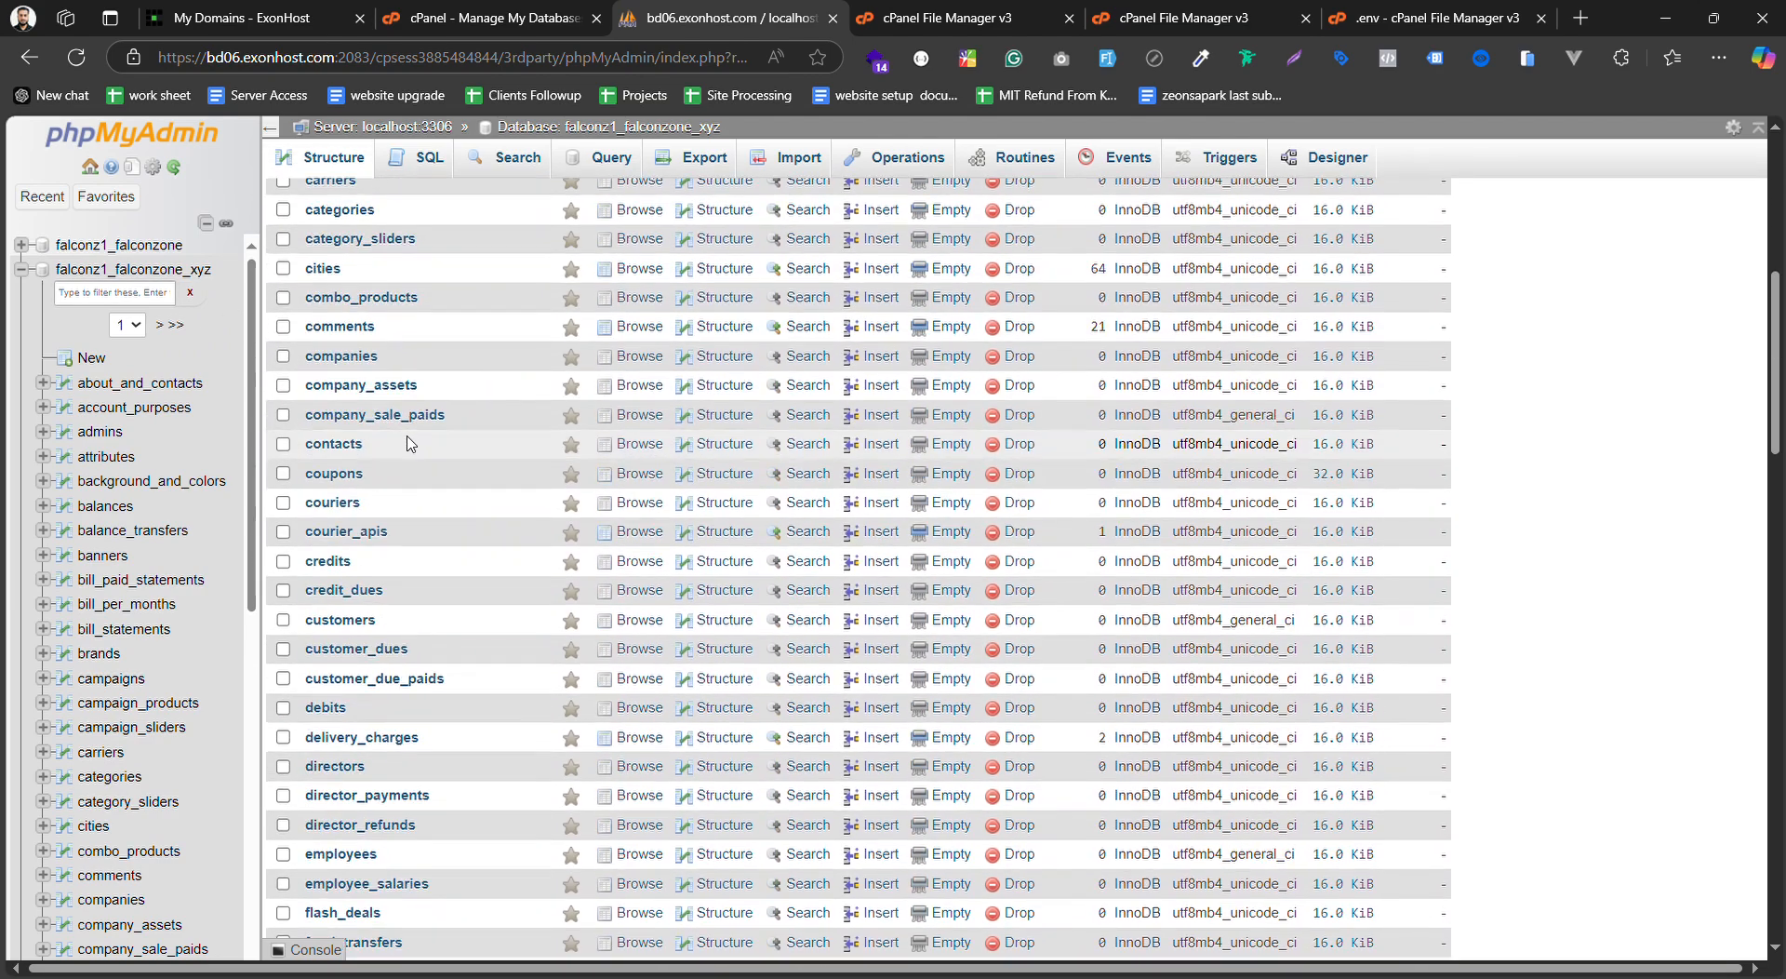
scroll(408, 443, up, 8)
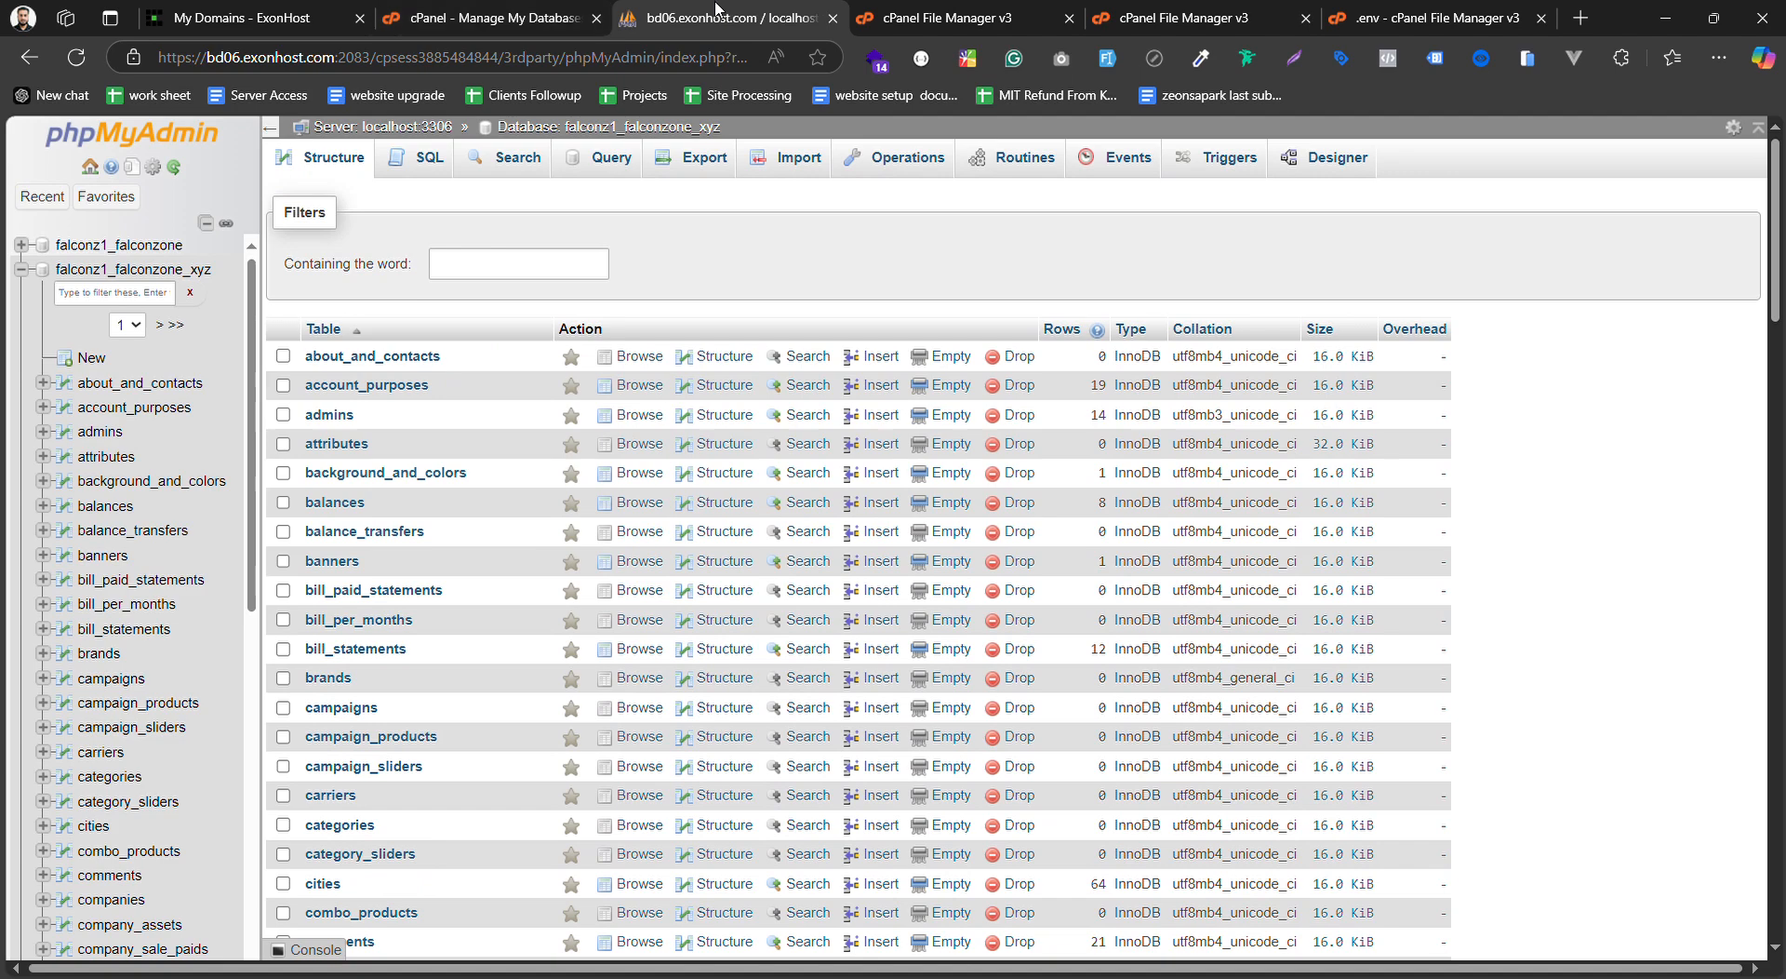
In cPanel's database management page, create a new database named falconzone_optional under the falconz1_ prefix and return to the database list
click(493, 18)
click(76, 57)
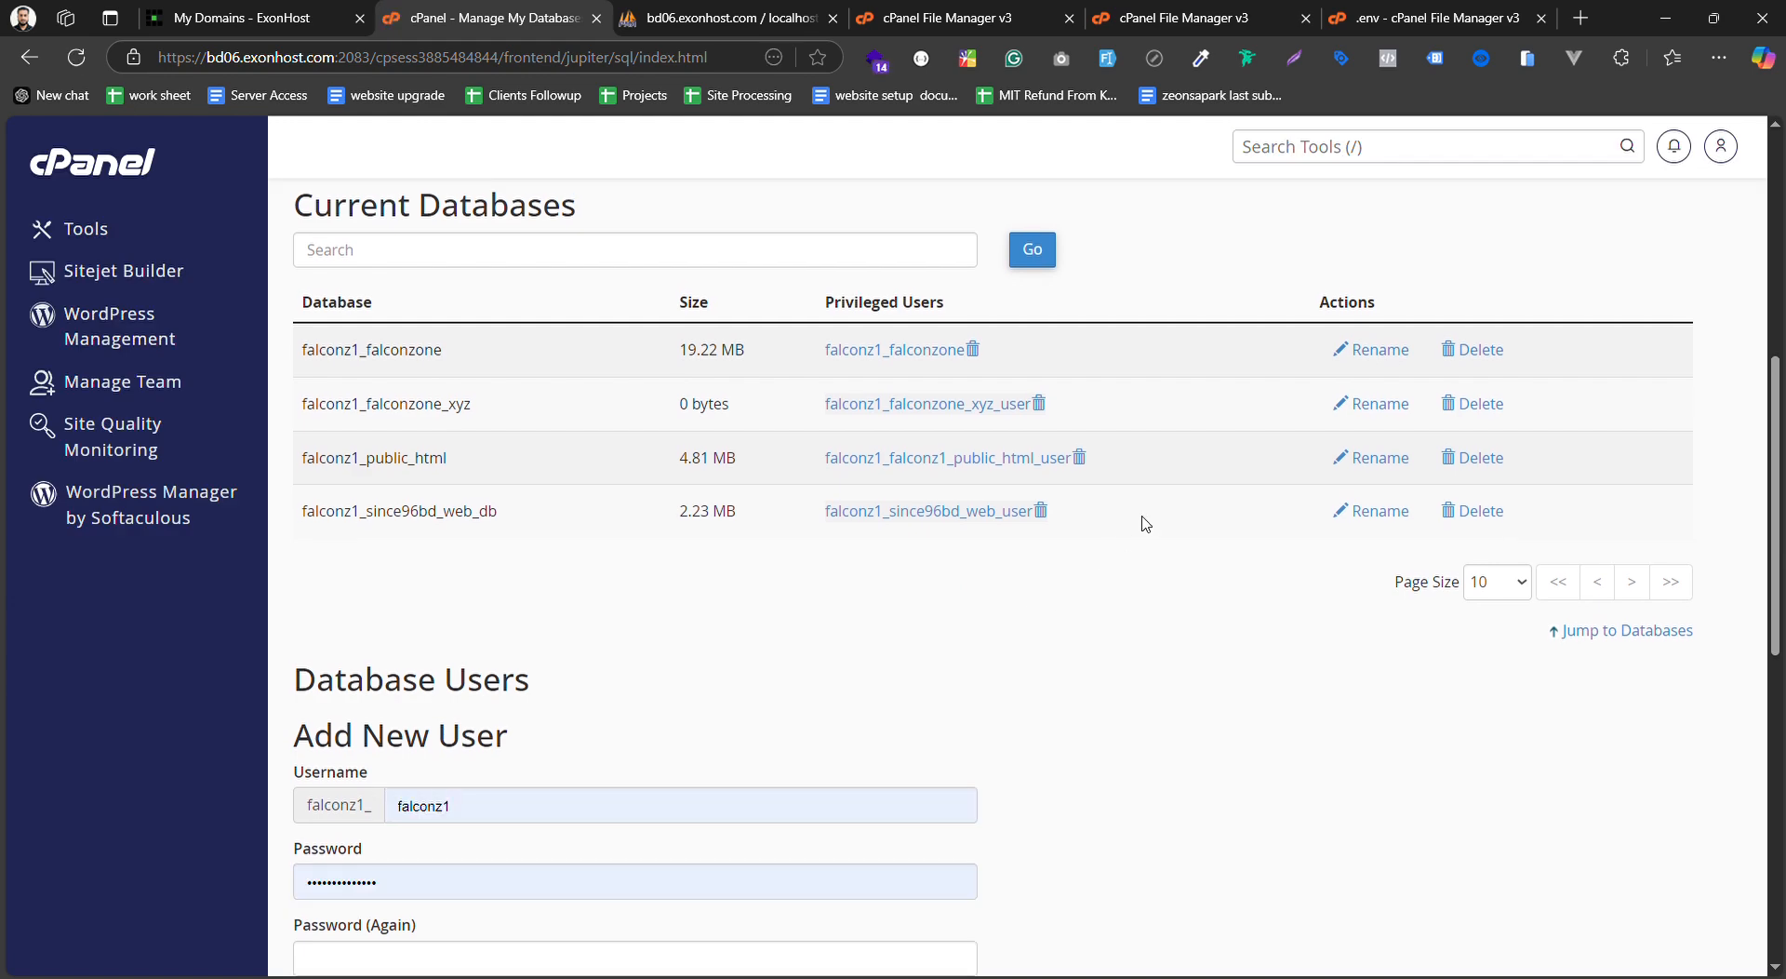
scroll(692, 500, down, 10)
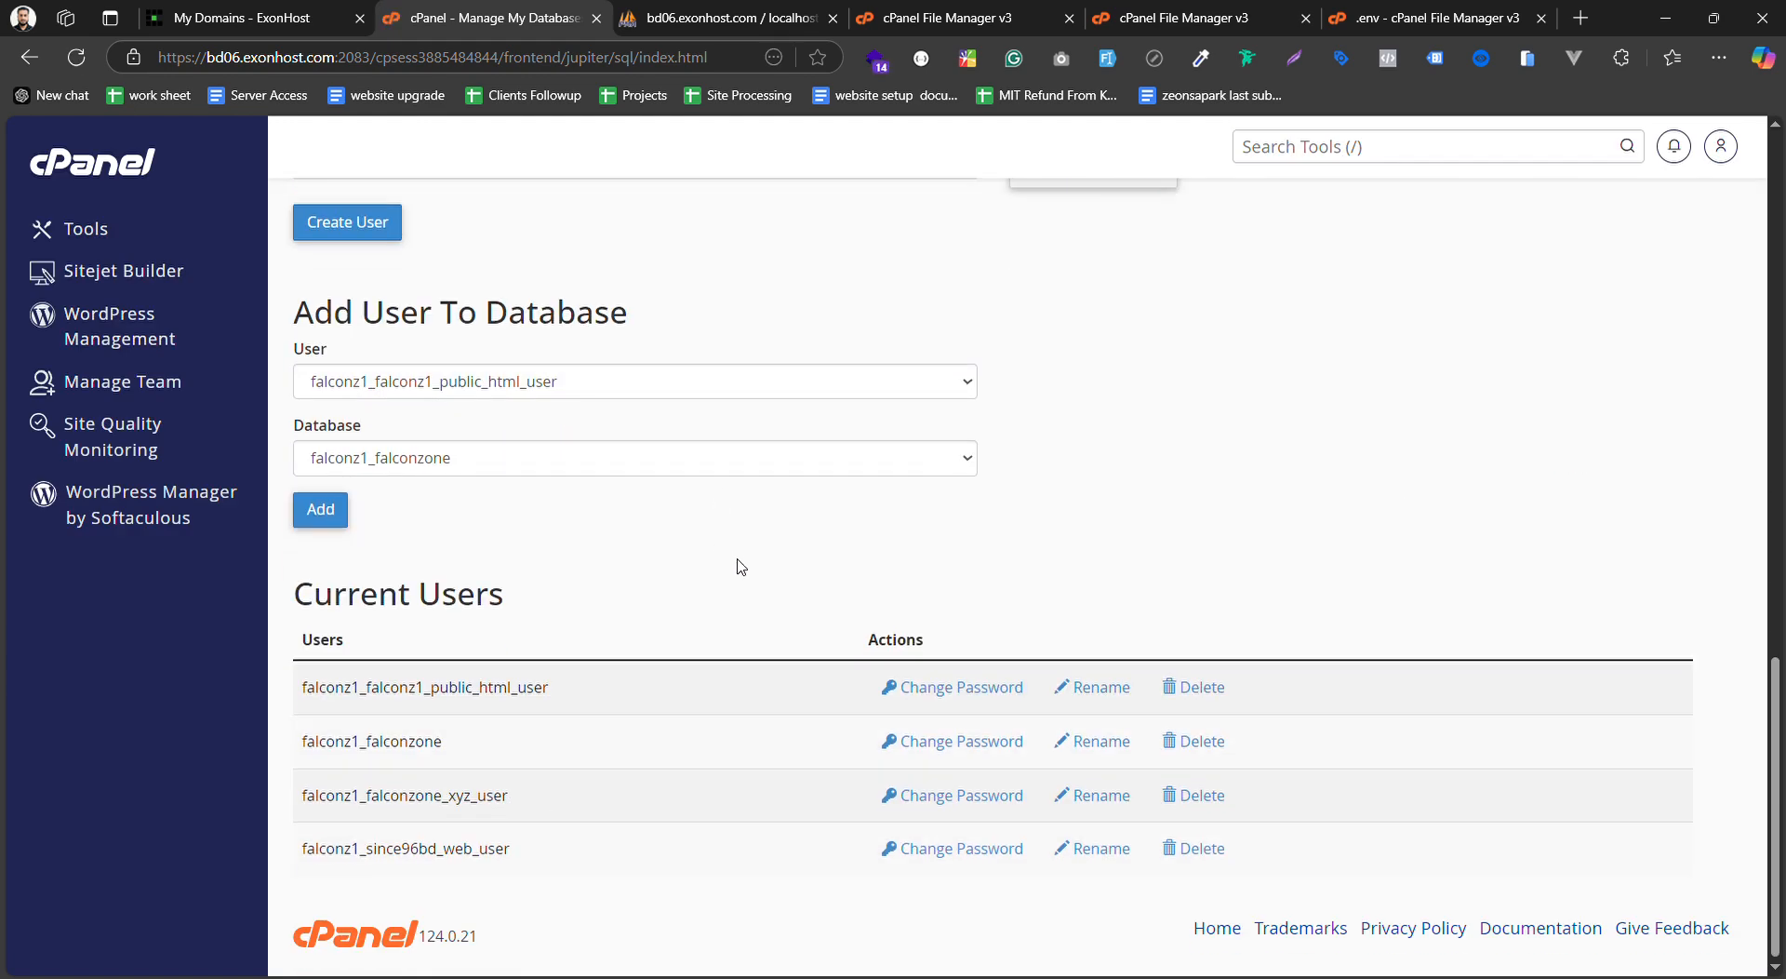
scroll(735, 562, up, 10)
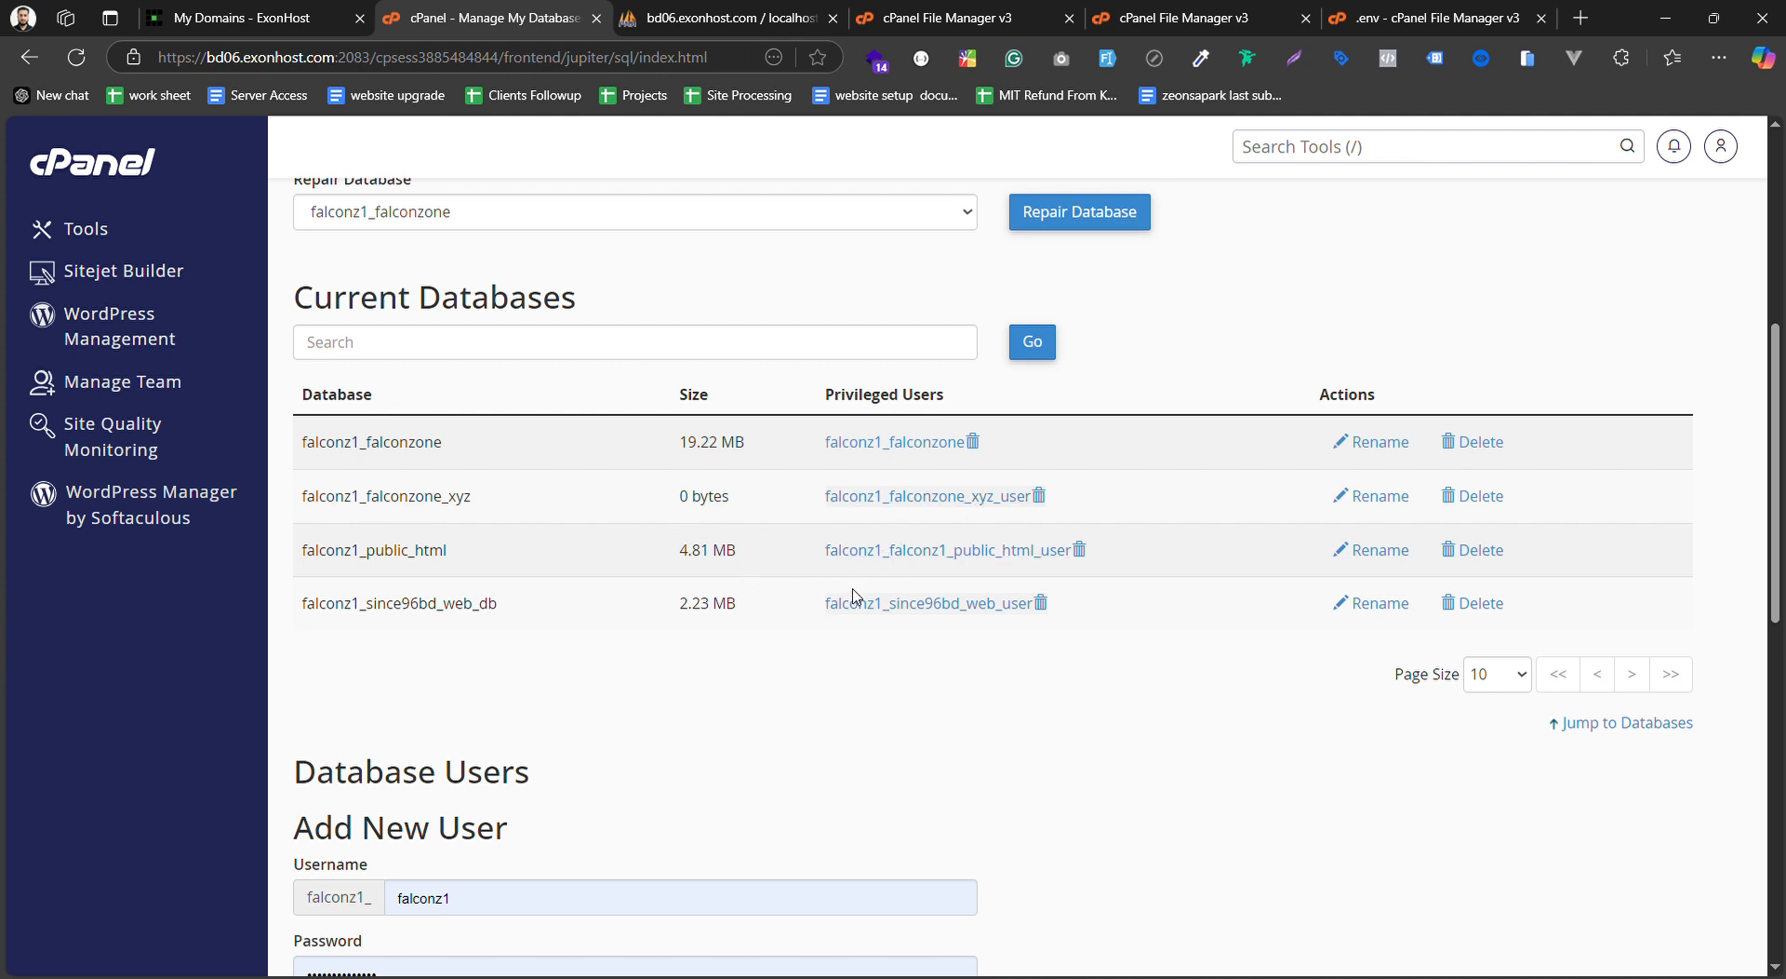
scroll(614, 549, up, 3)
scroll(497, 372, up, 3)
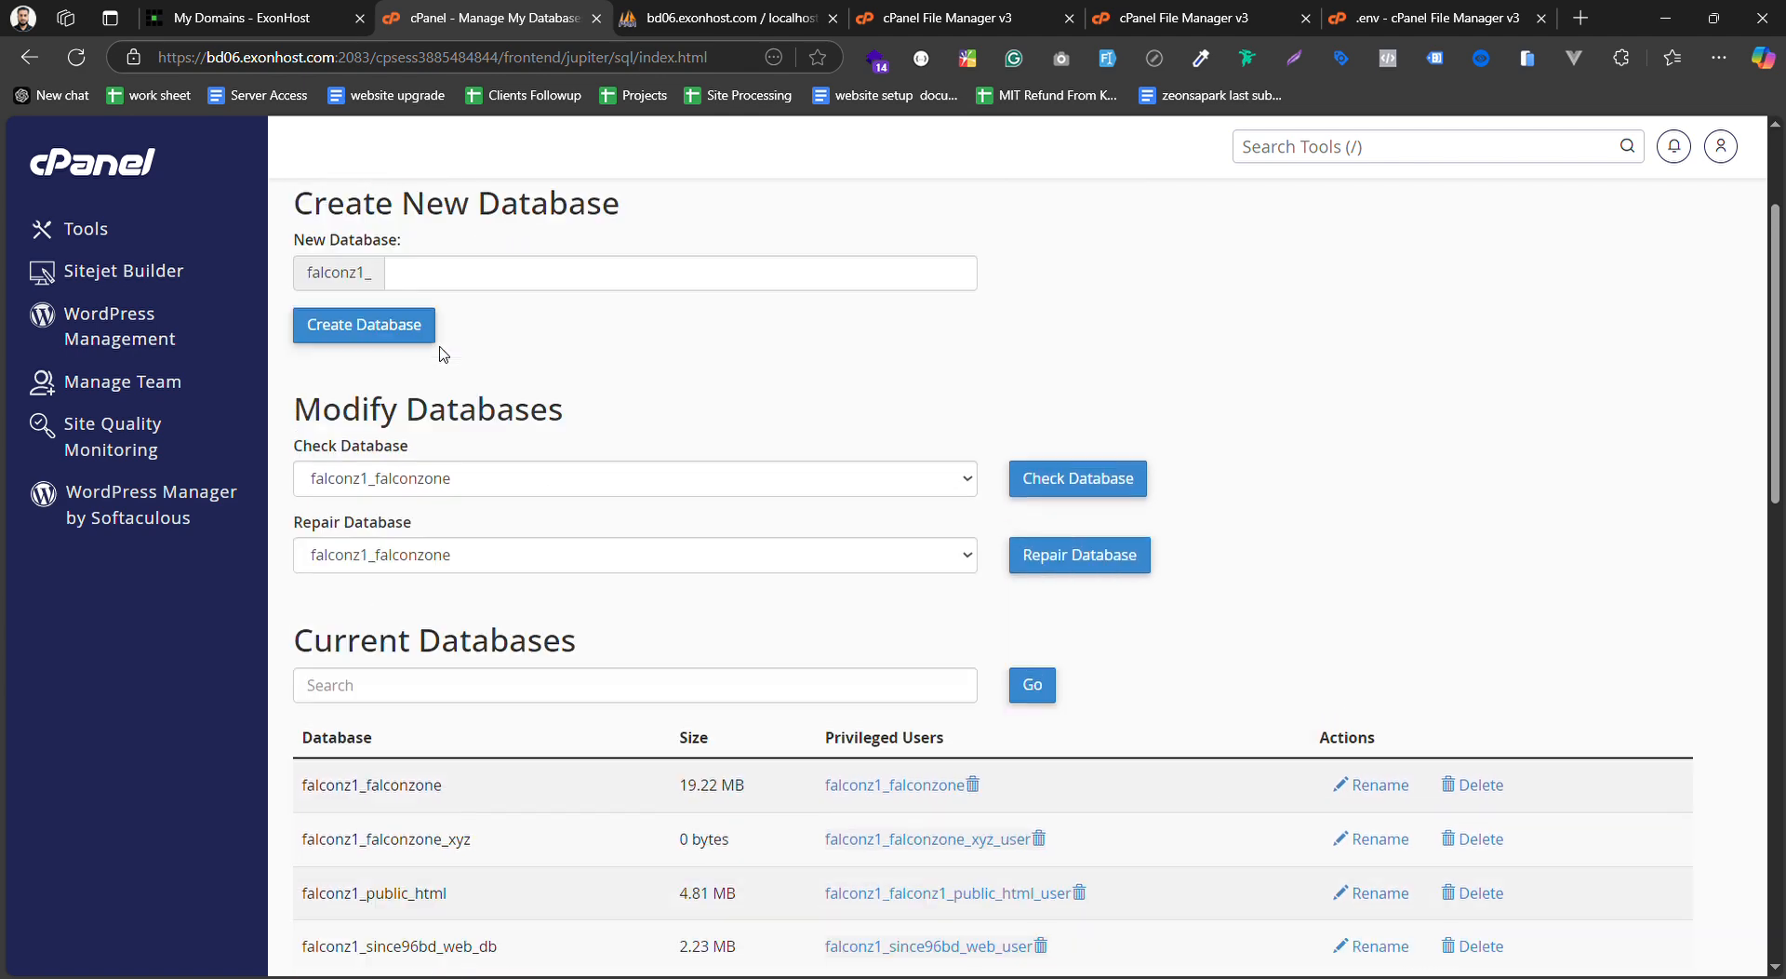
click(478, 467)
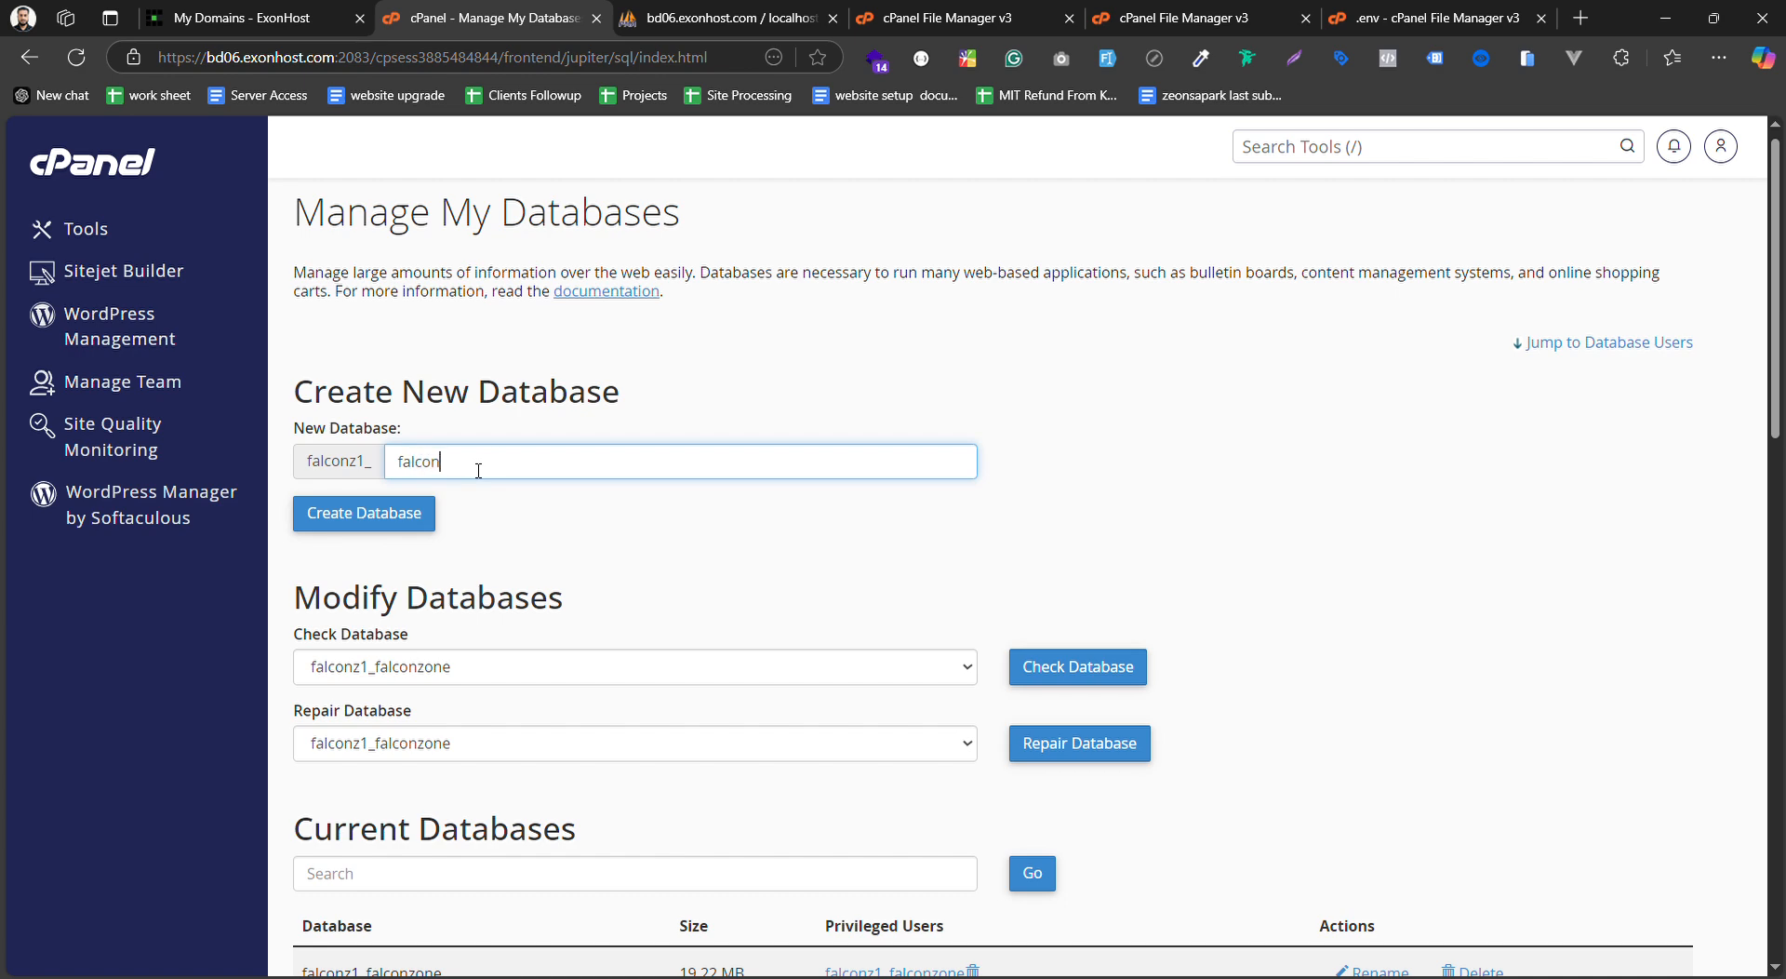
text(falconzone_optional)
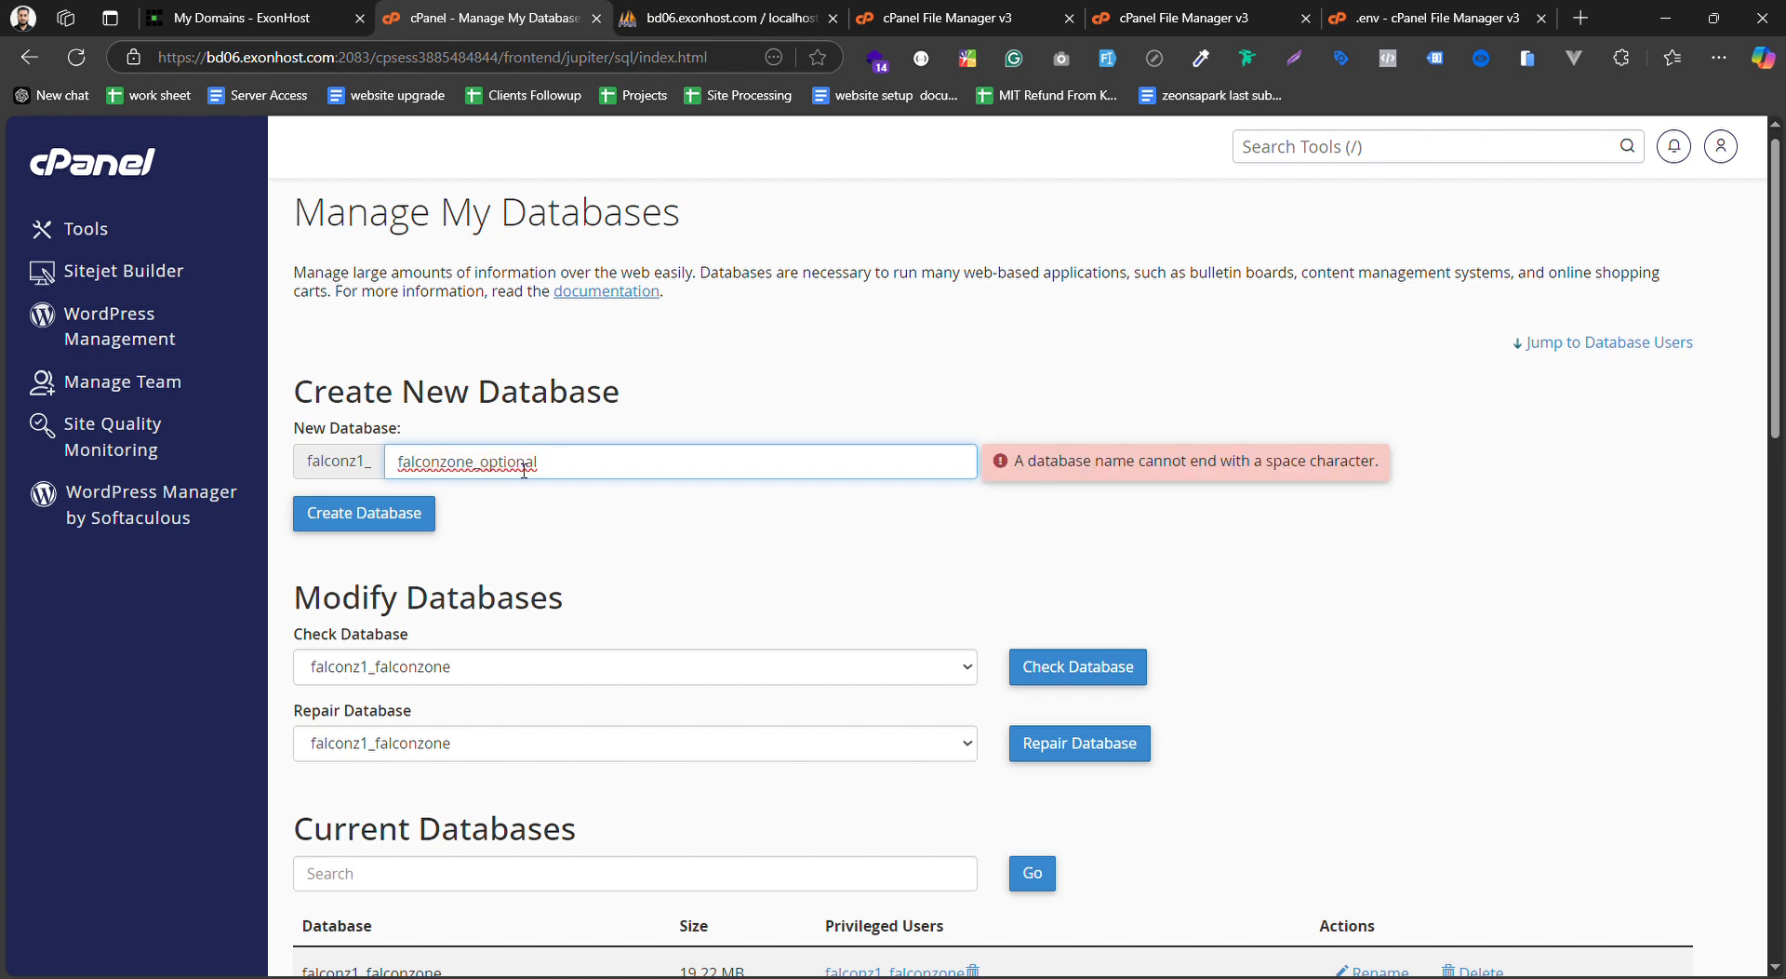
key(BackSpace)
click(383, 521)
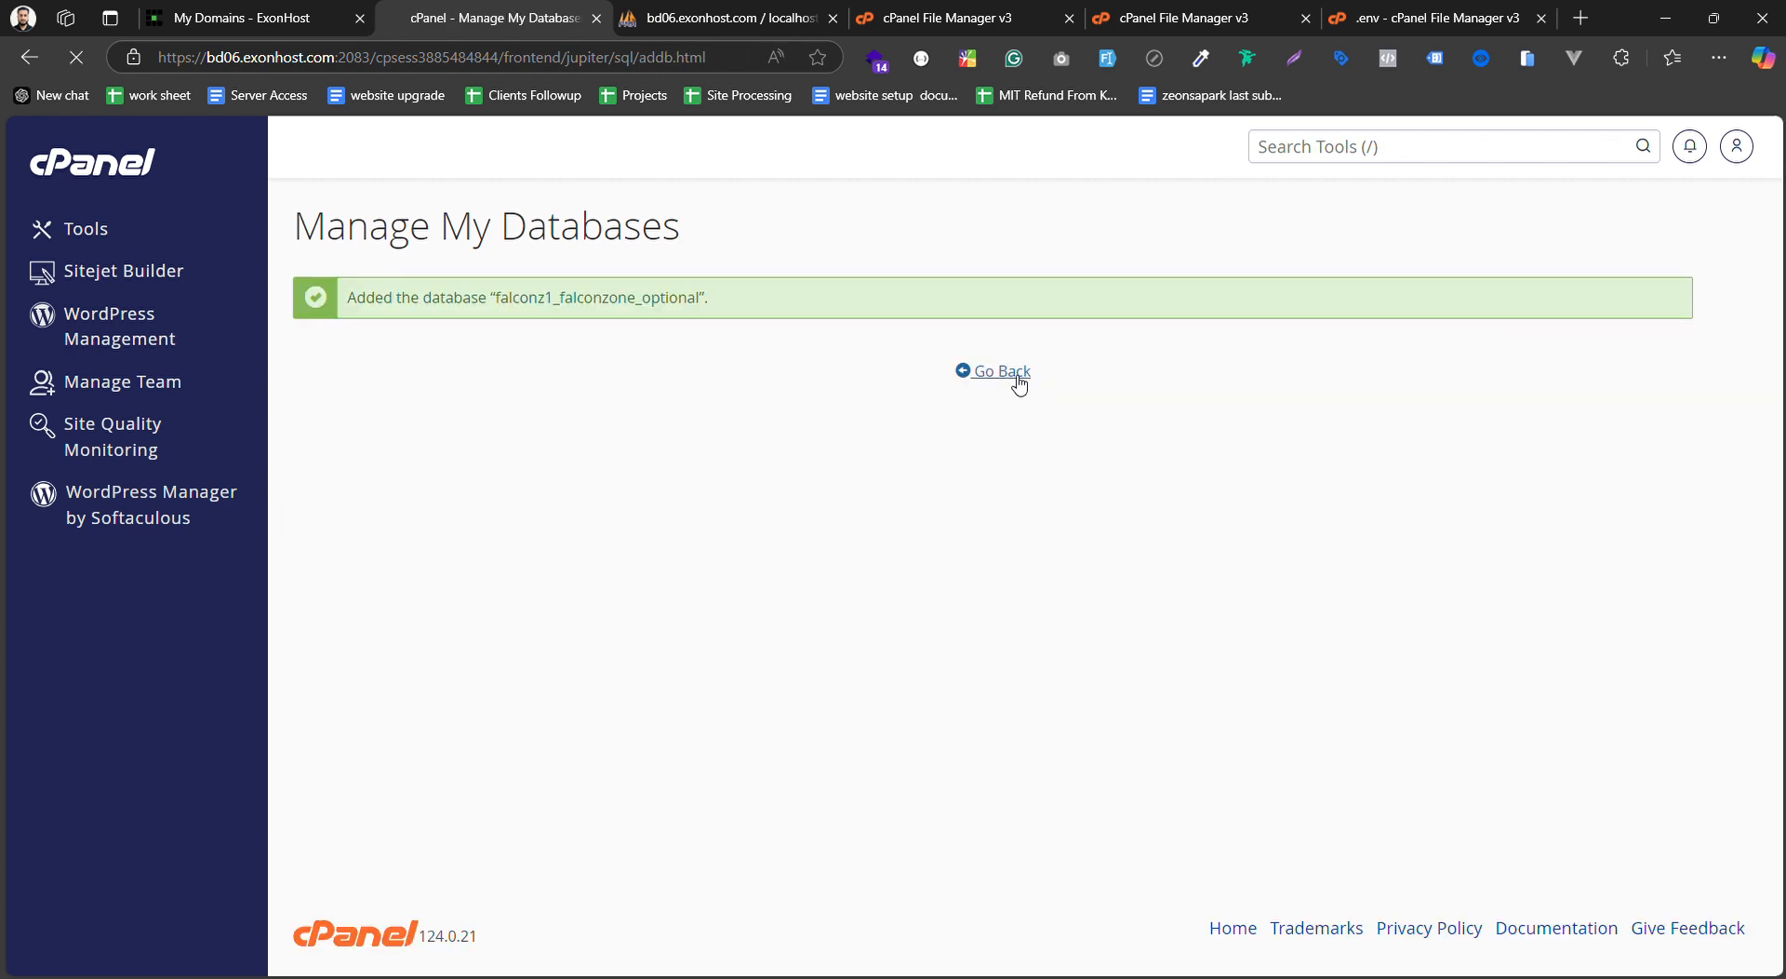
click(1017, 378)
scroll(825, 609, down, 5)
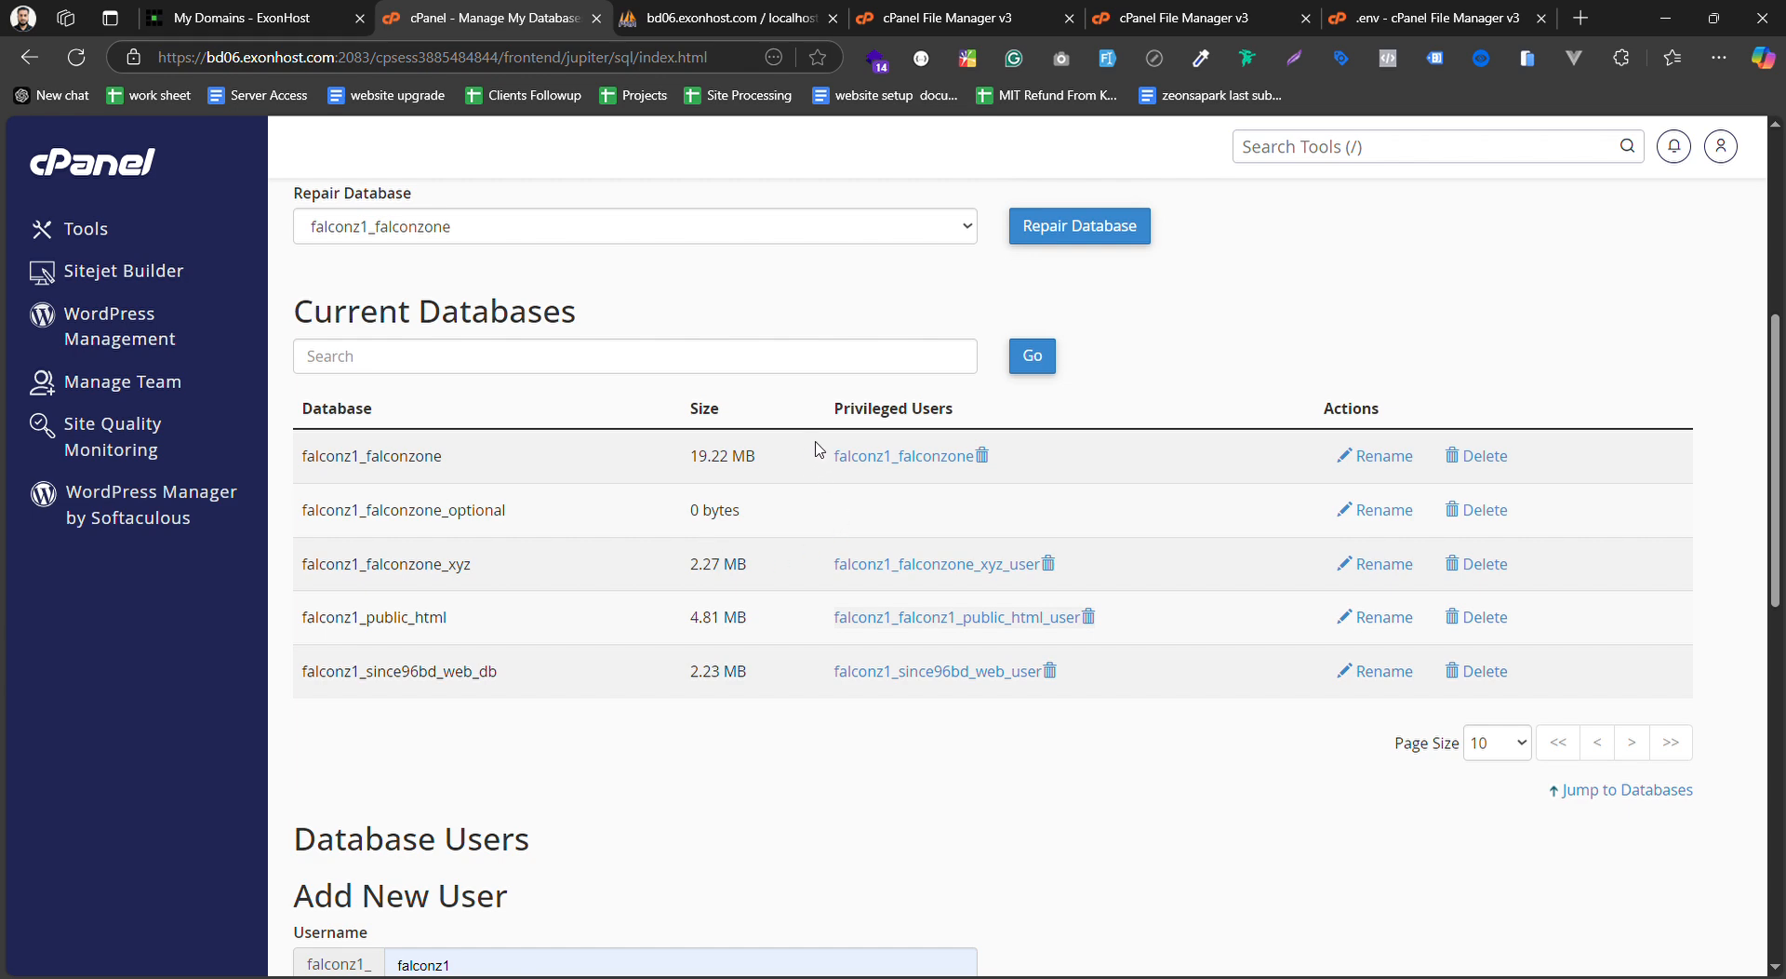
scroll(815, 450, up, 5)
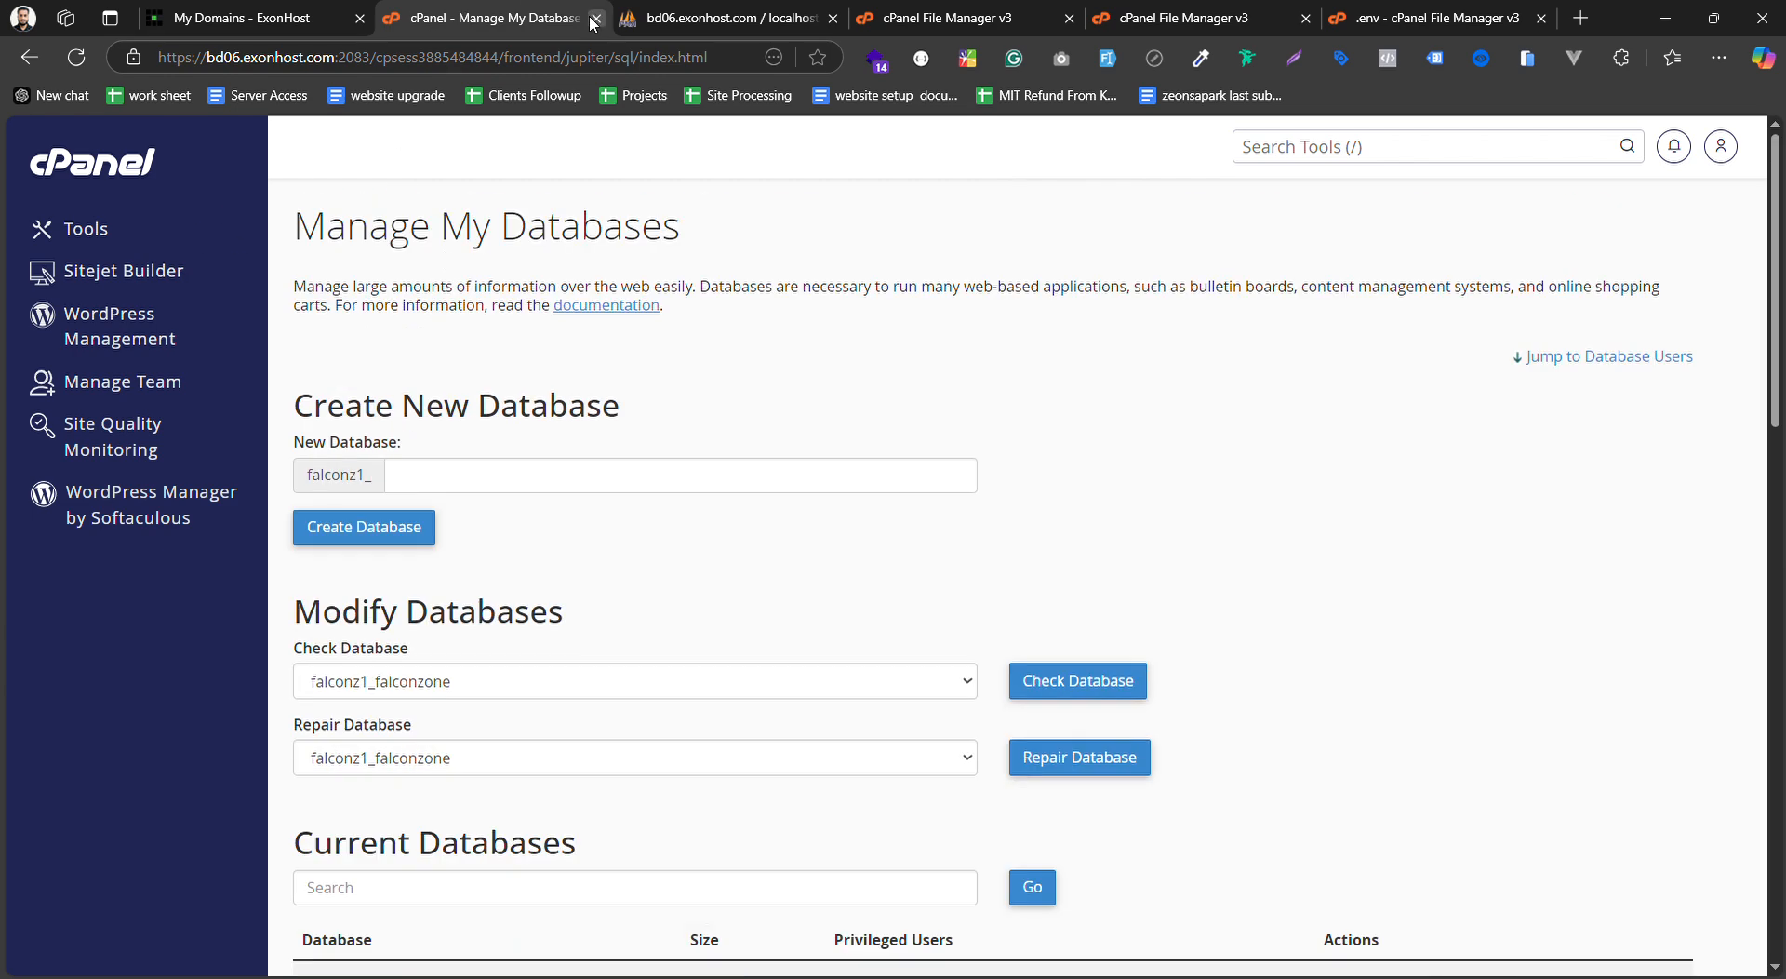
In File Manager, move the chunks folder, .htaccess and index.php out of falconzone.xyz/public
click(1407, 19)
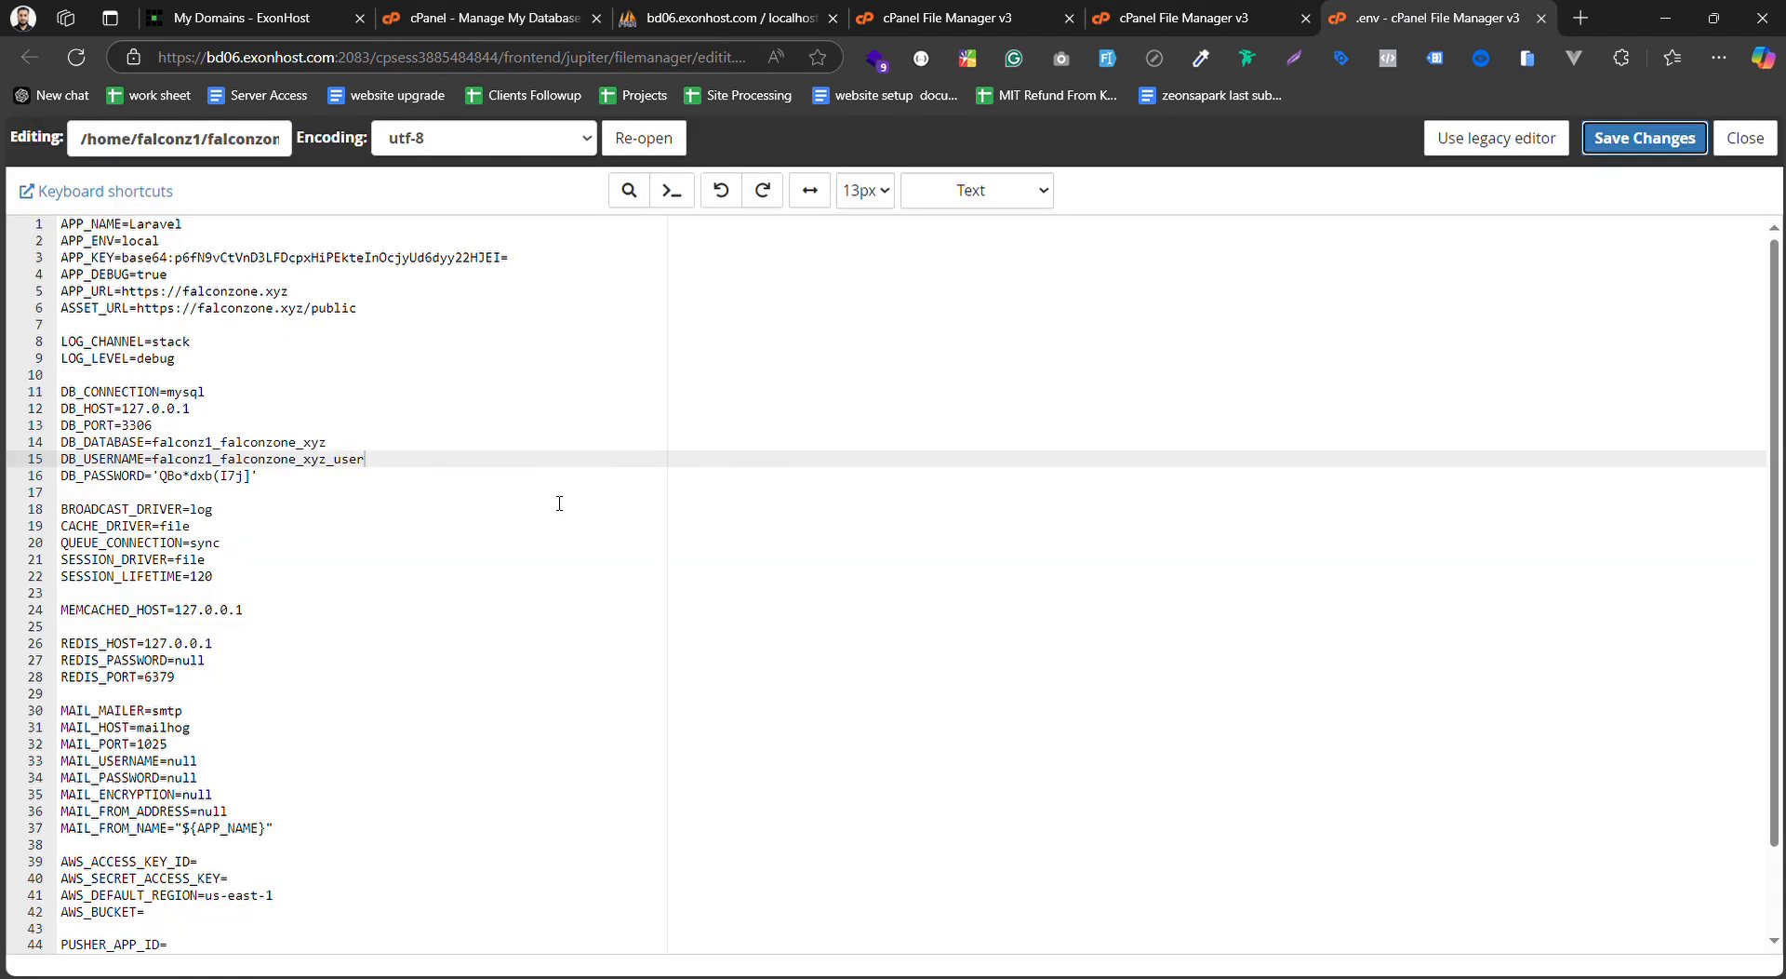
click(700, 18)
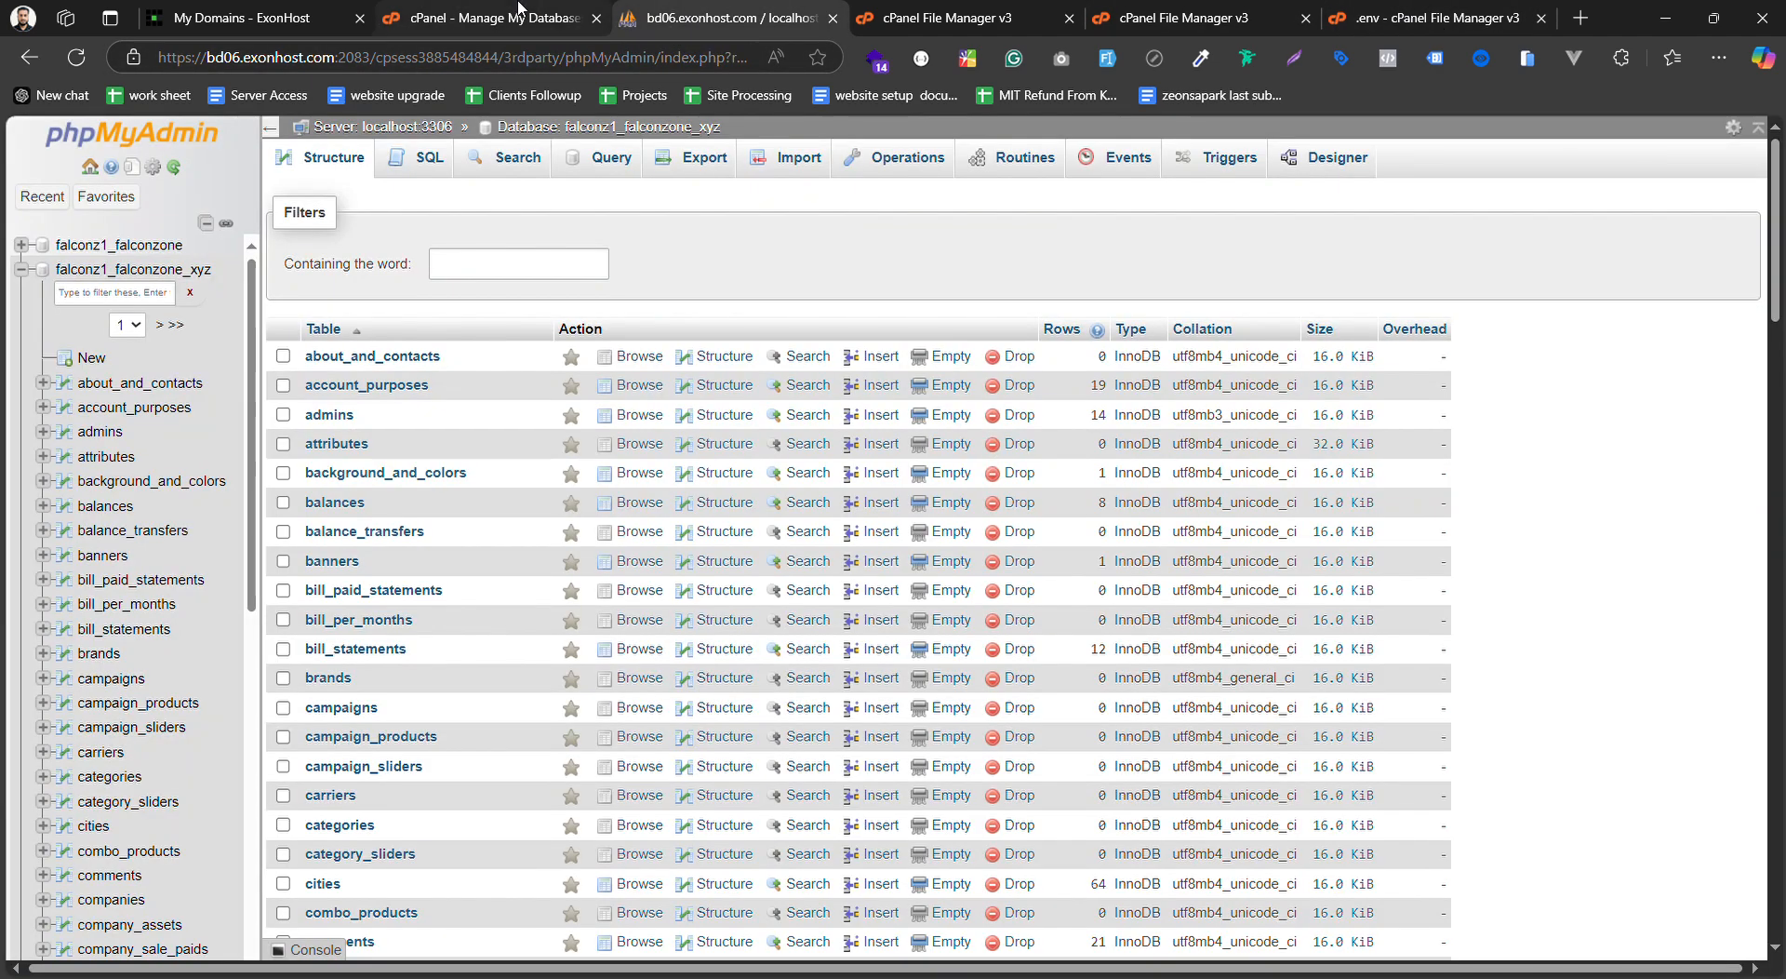
click(521, 16)
click(958, 18)
click(1162, 19)
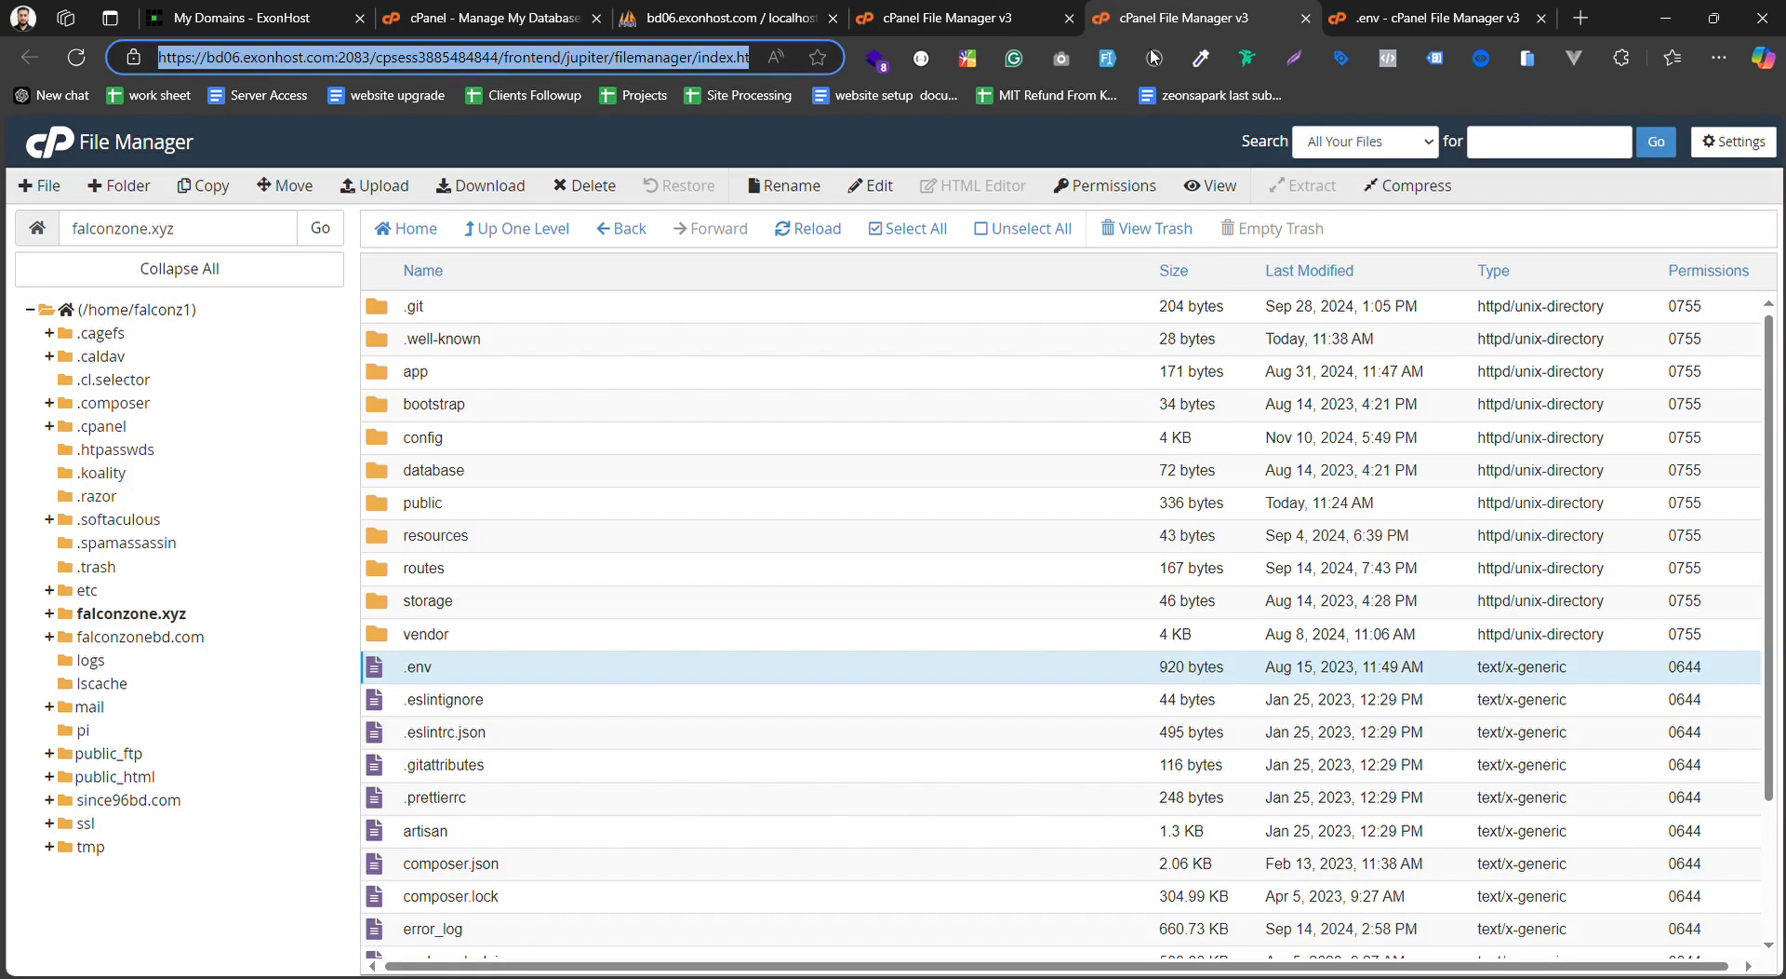
click(184, 617)
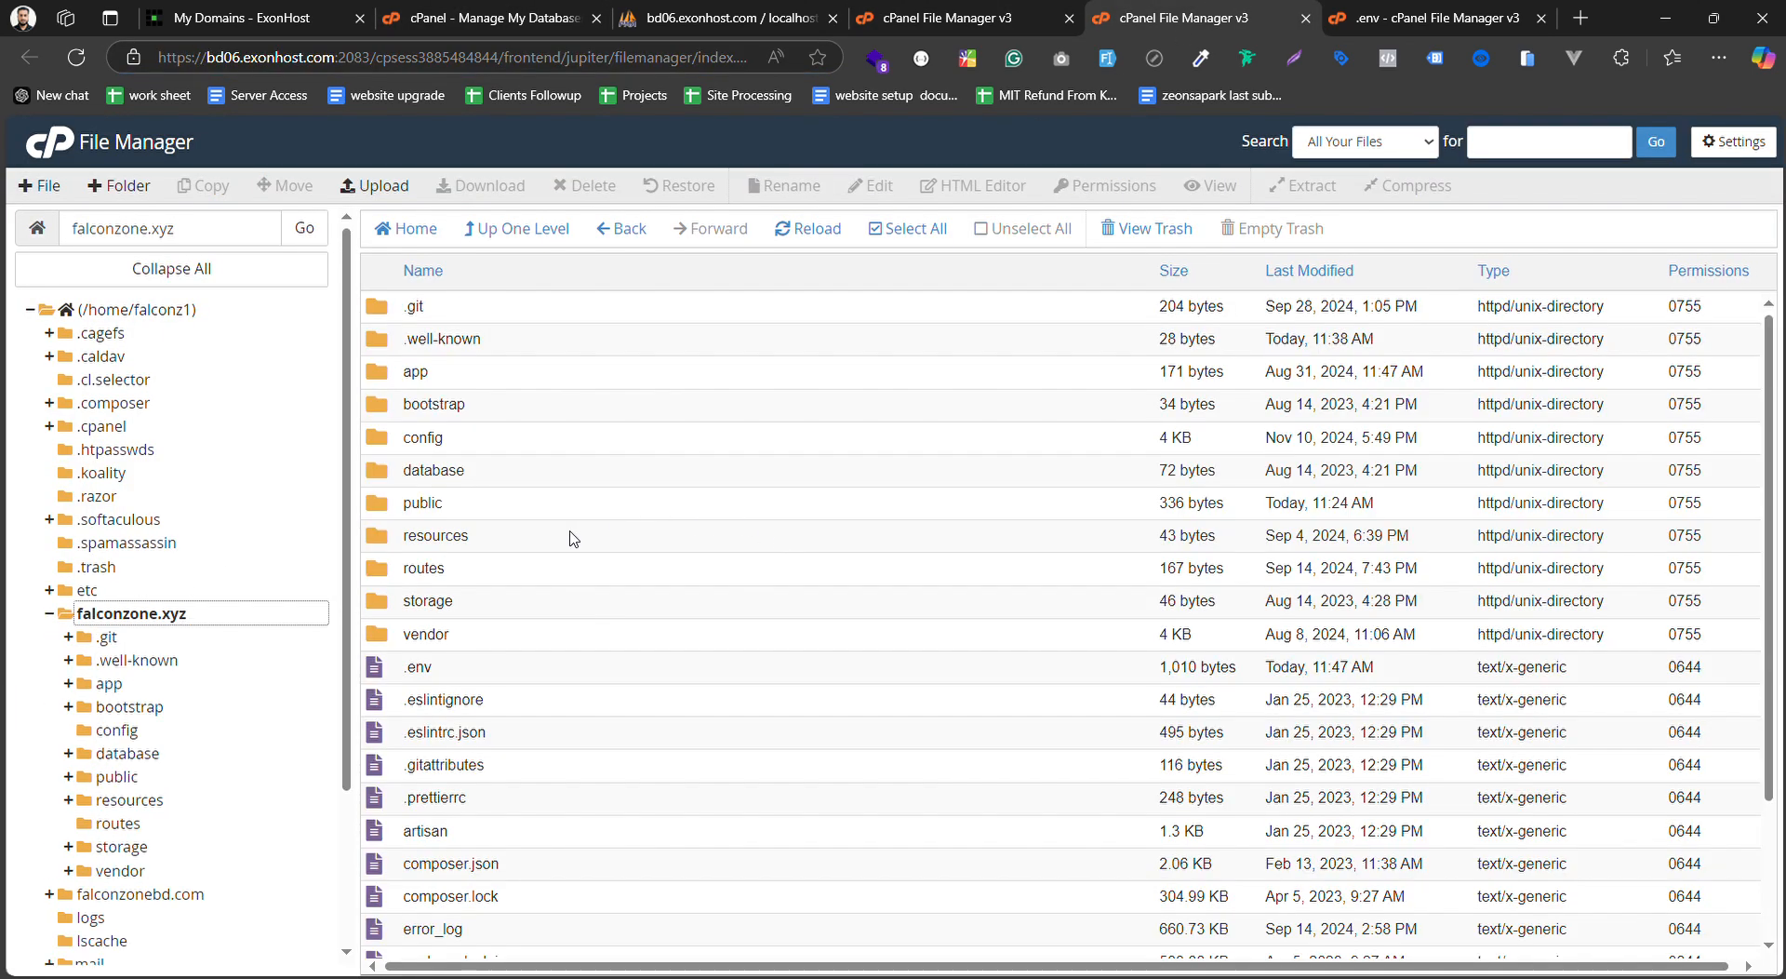
double_click(495, 505)
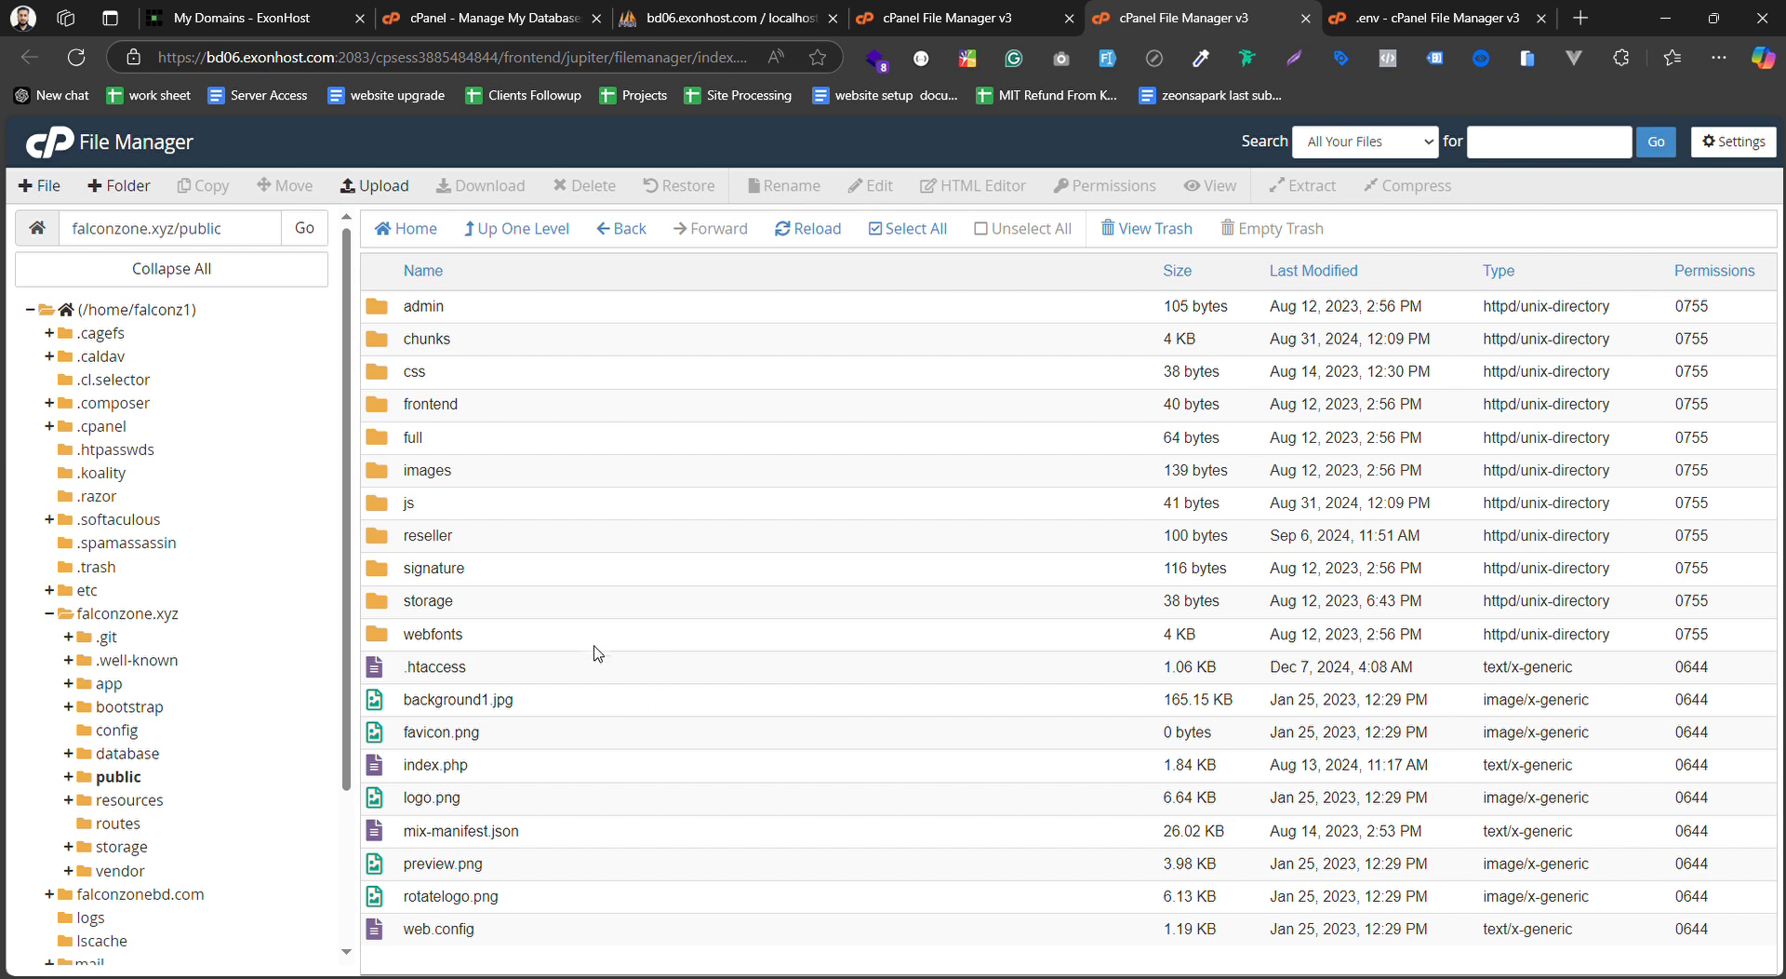
click(503, 678)
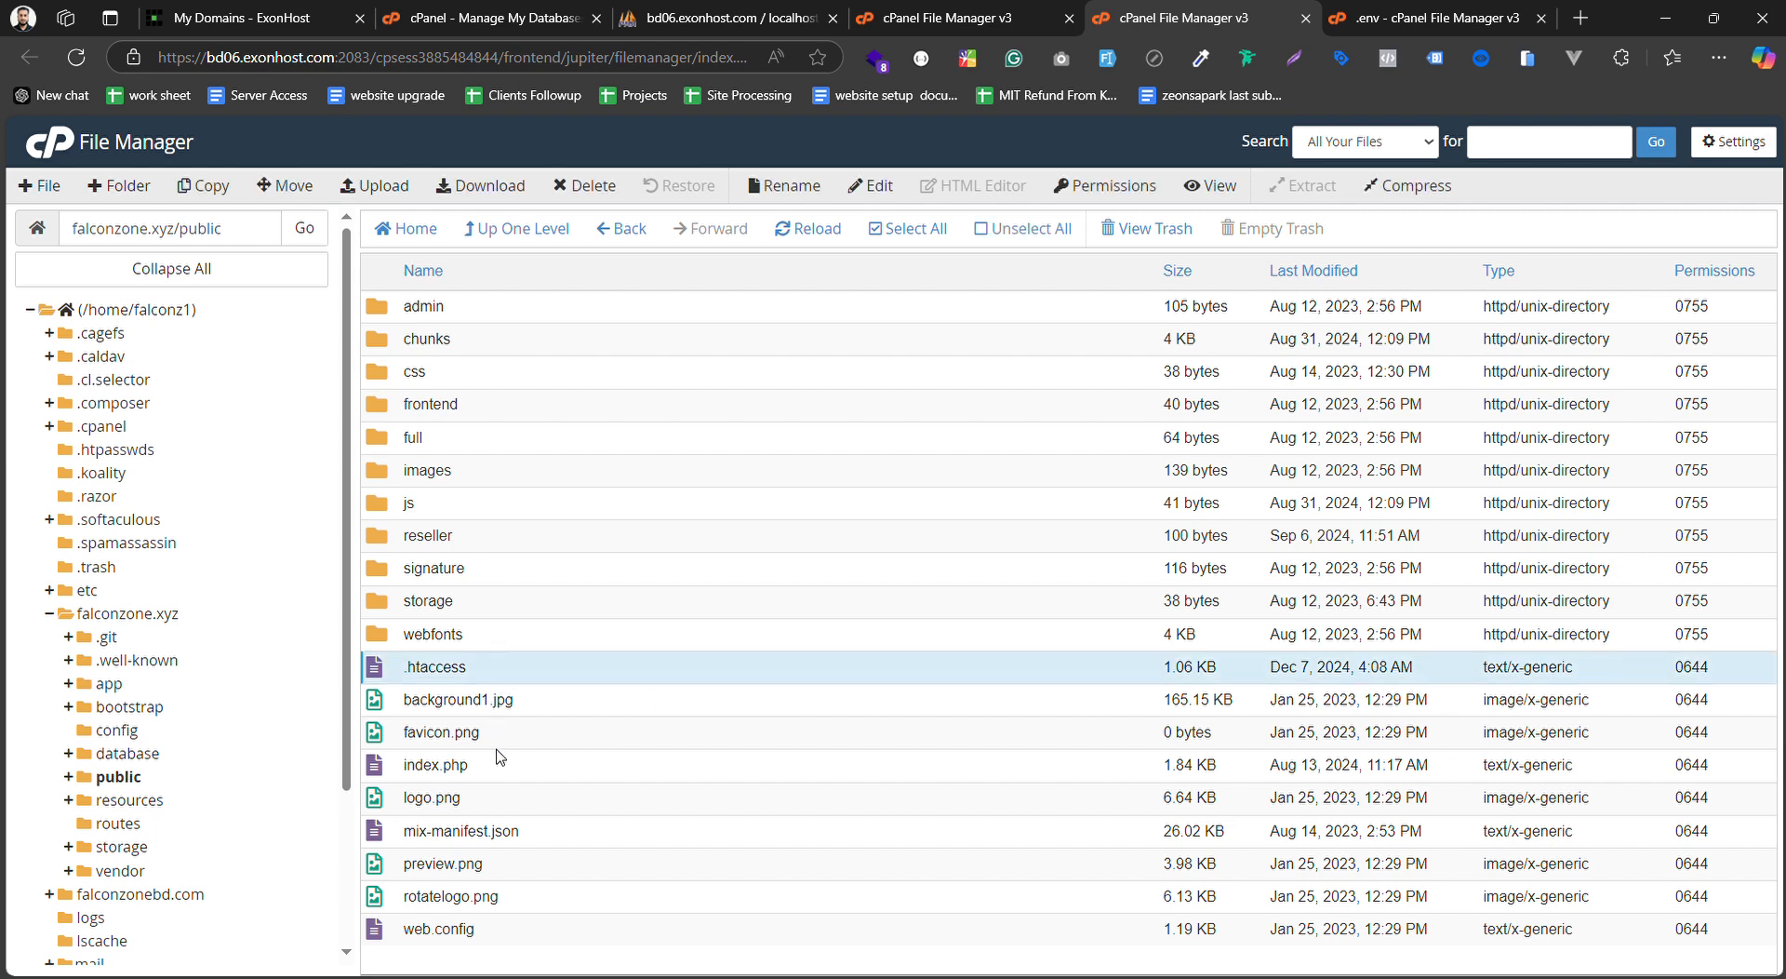
ctrl+click(510, 343)
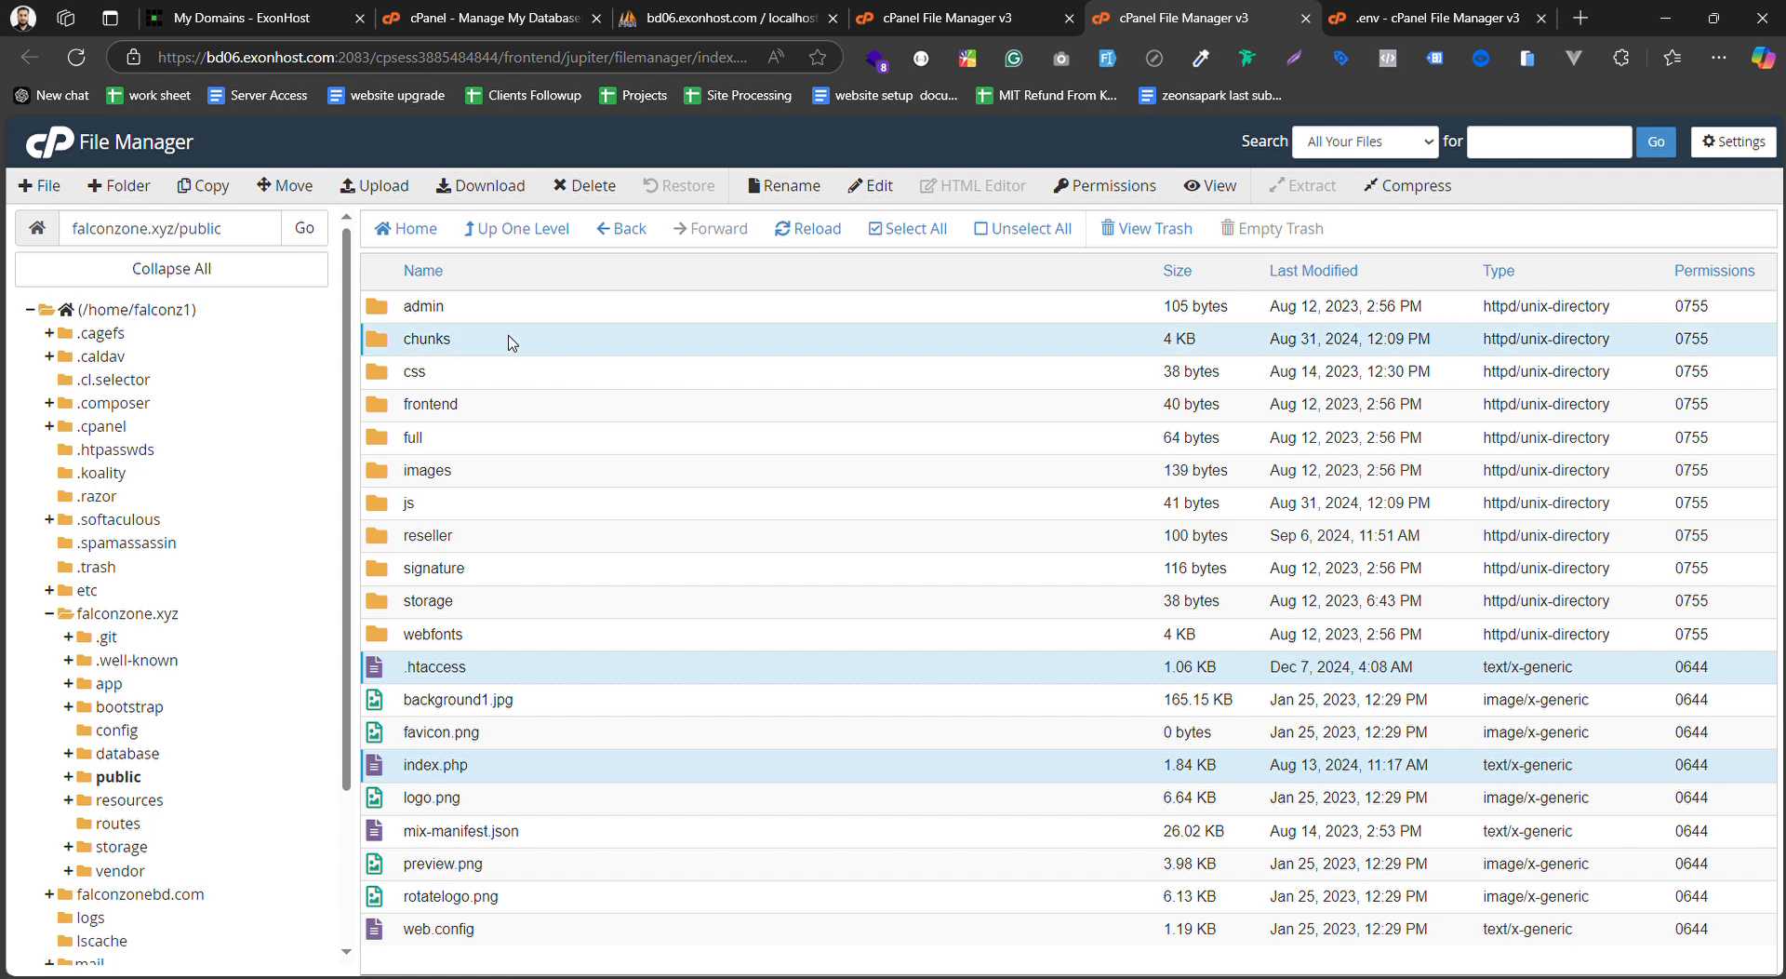
click(291, 185)
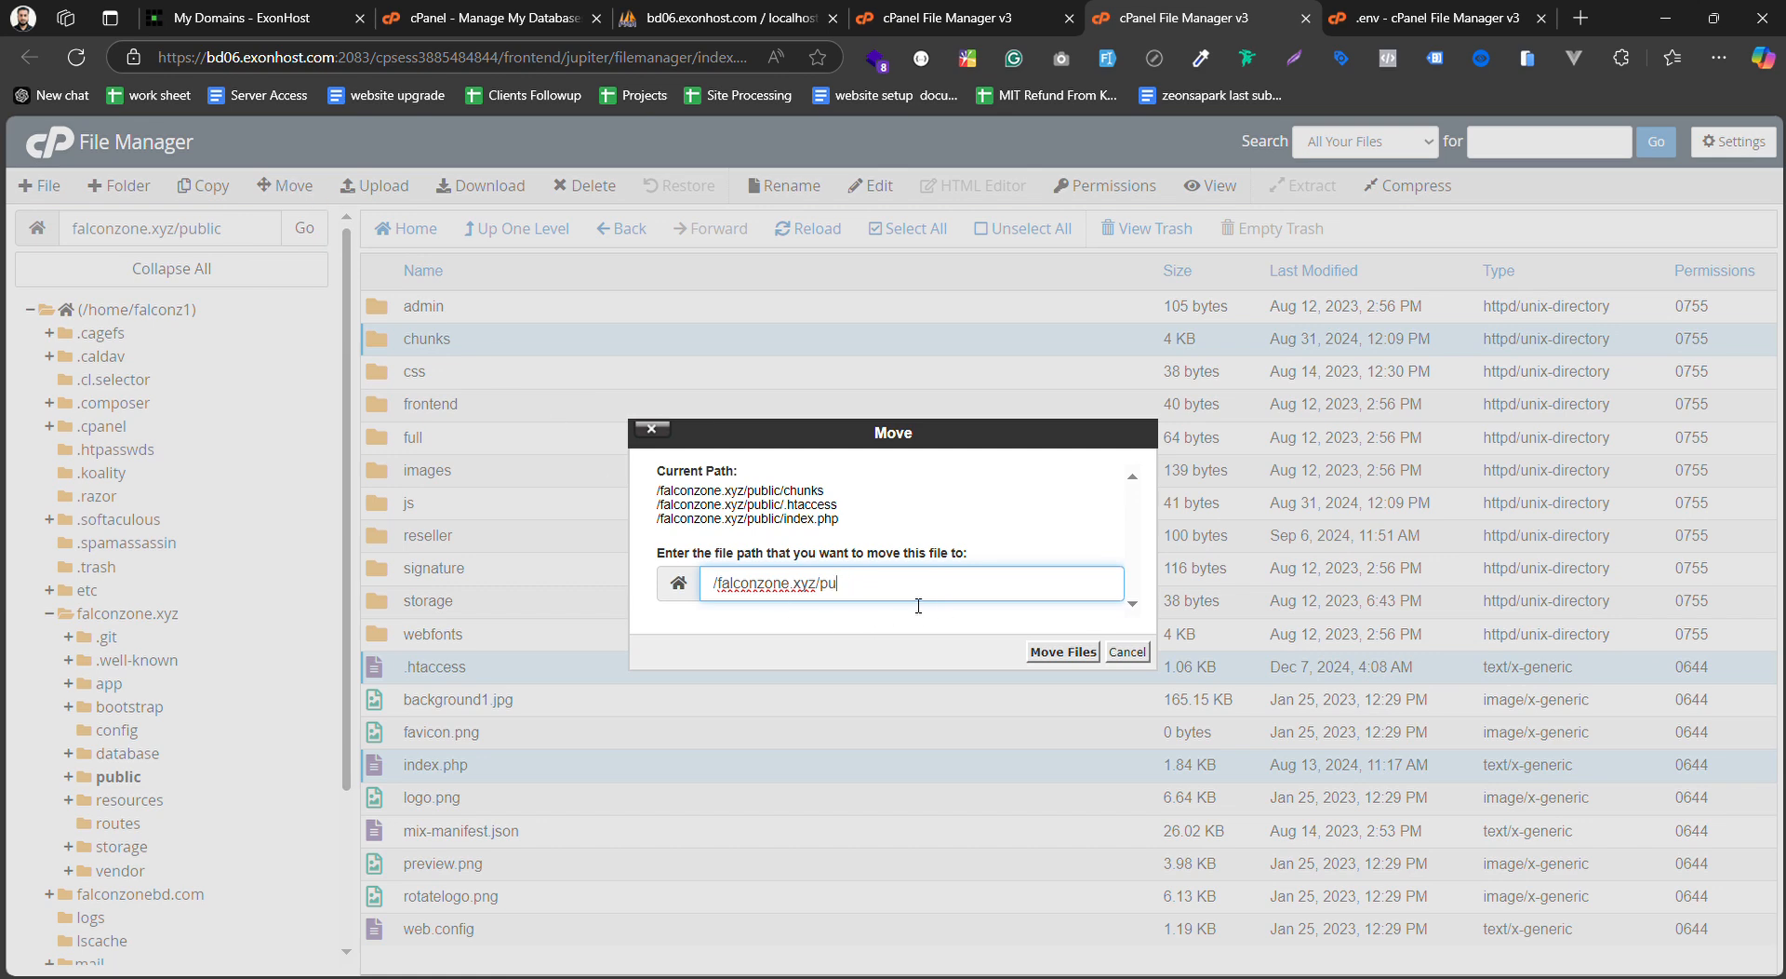
click(1061, 653)
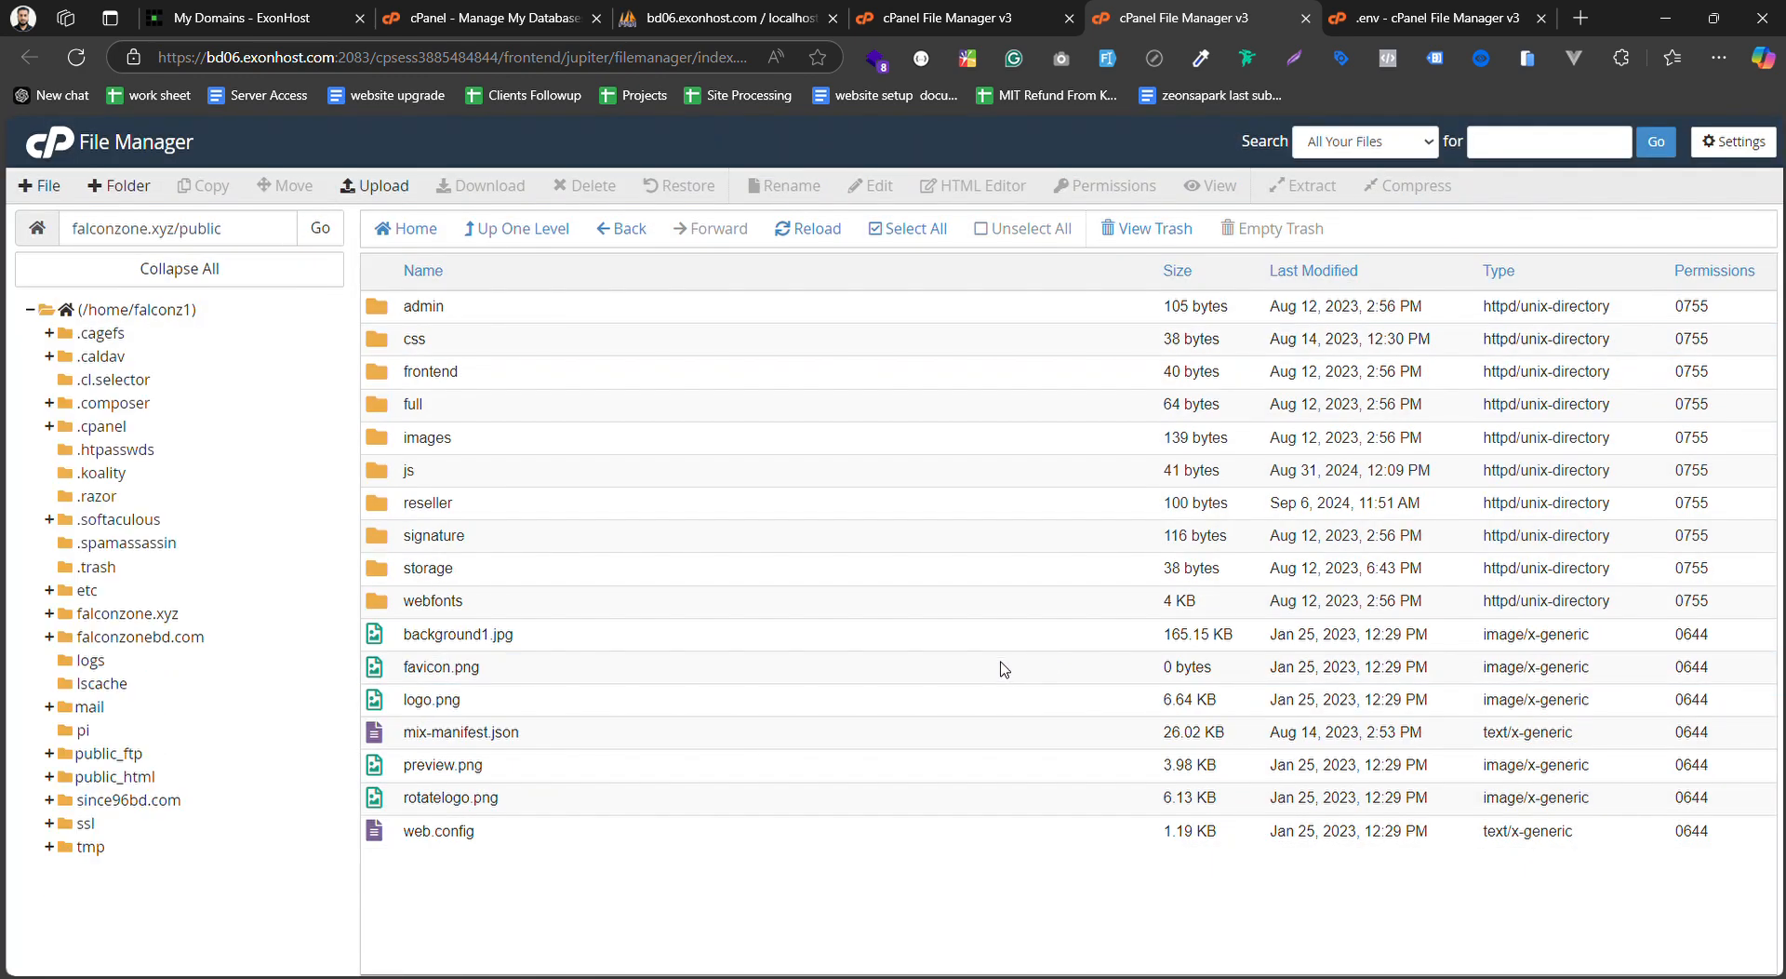
Open index.php from the falconzonebd.com folder in the code editor
click(156, 640)
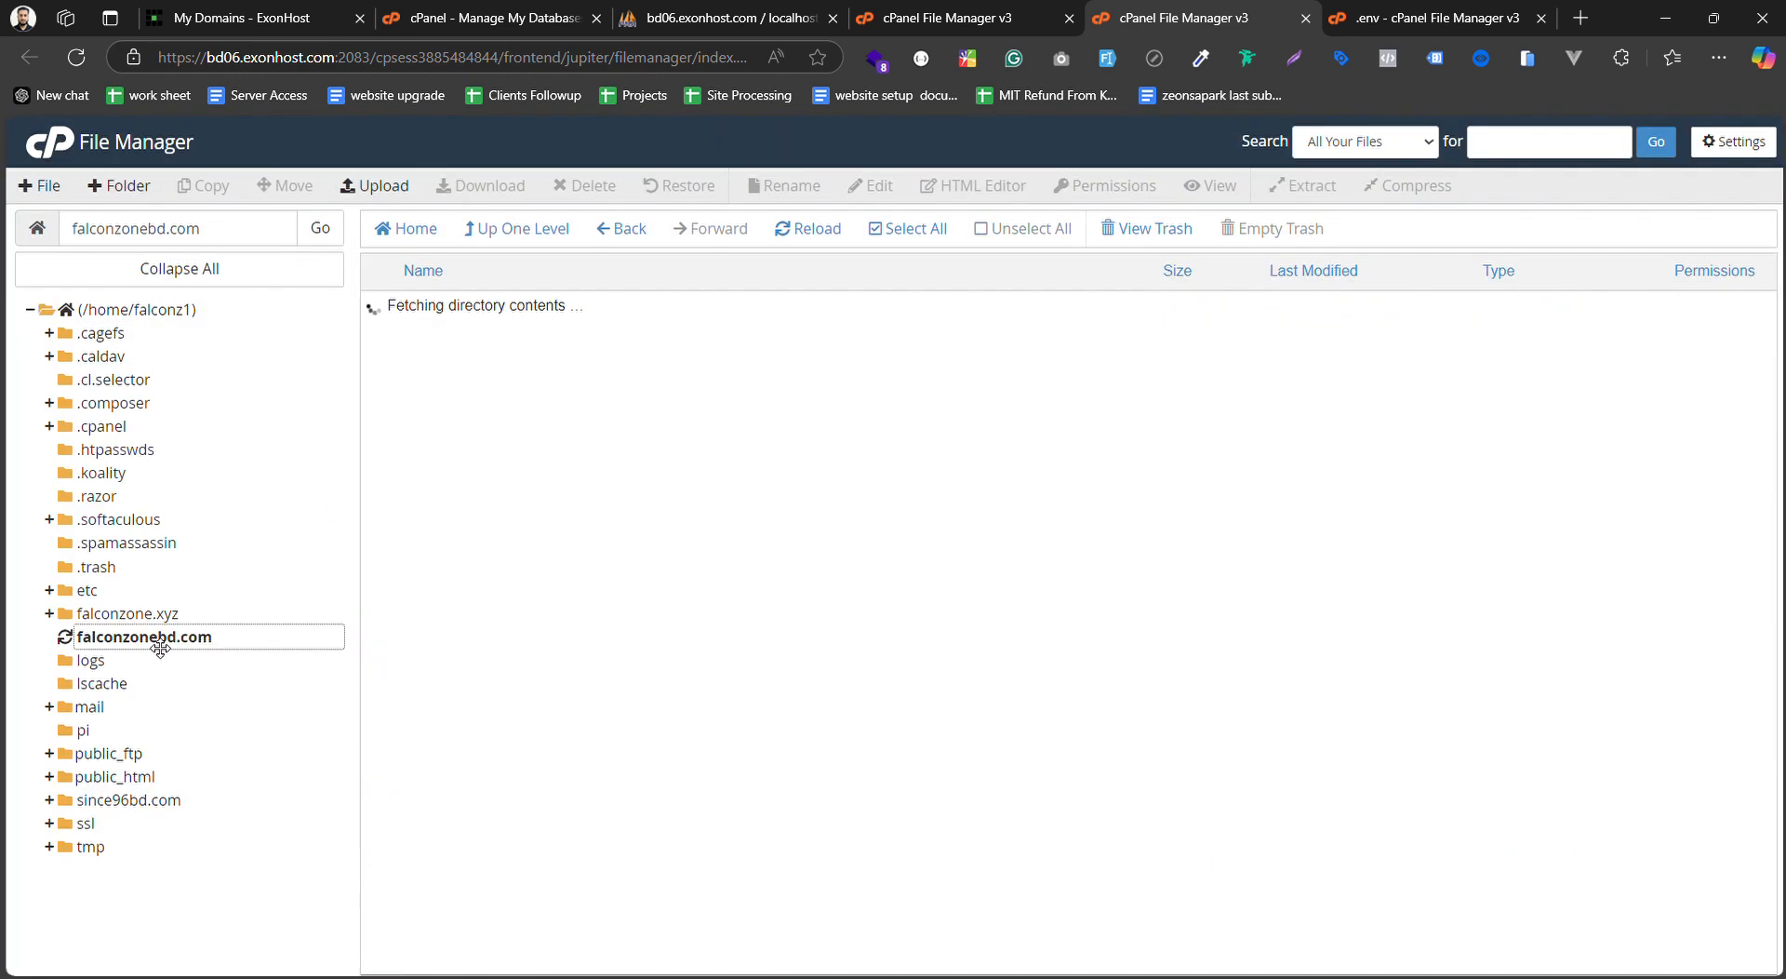
scroll(800, 633, down, 3)
scroll(707, 679, up, 3)
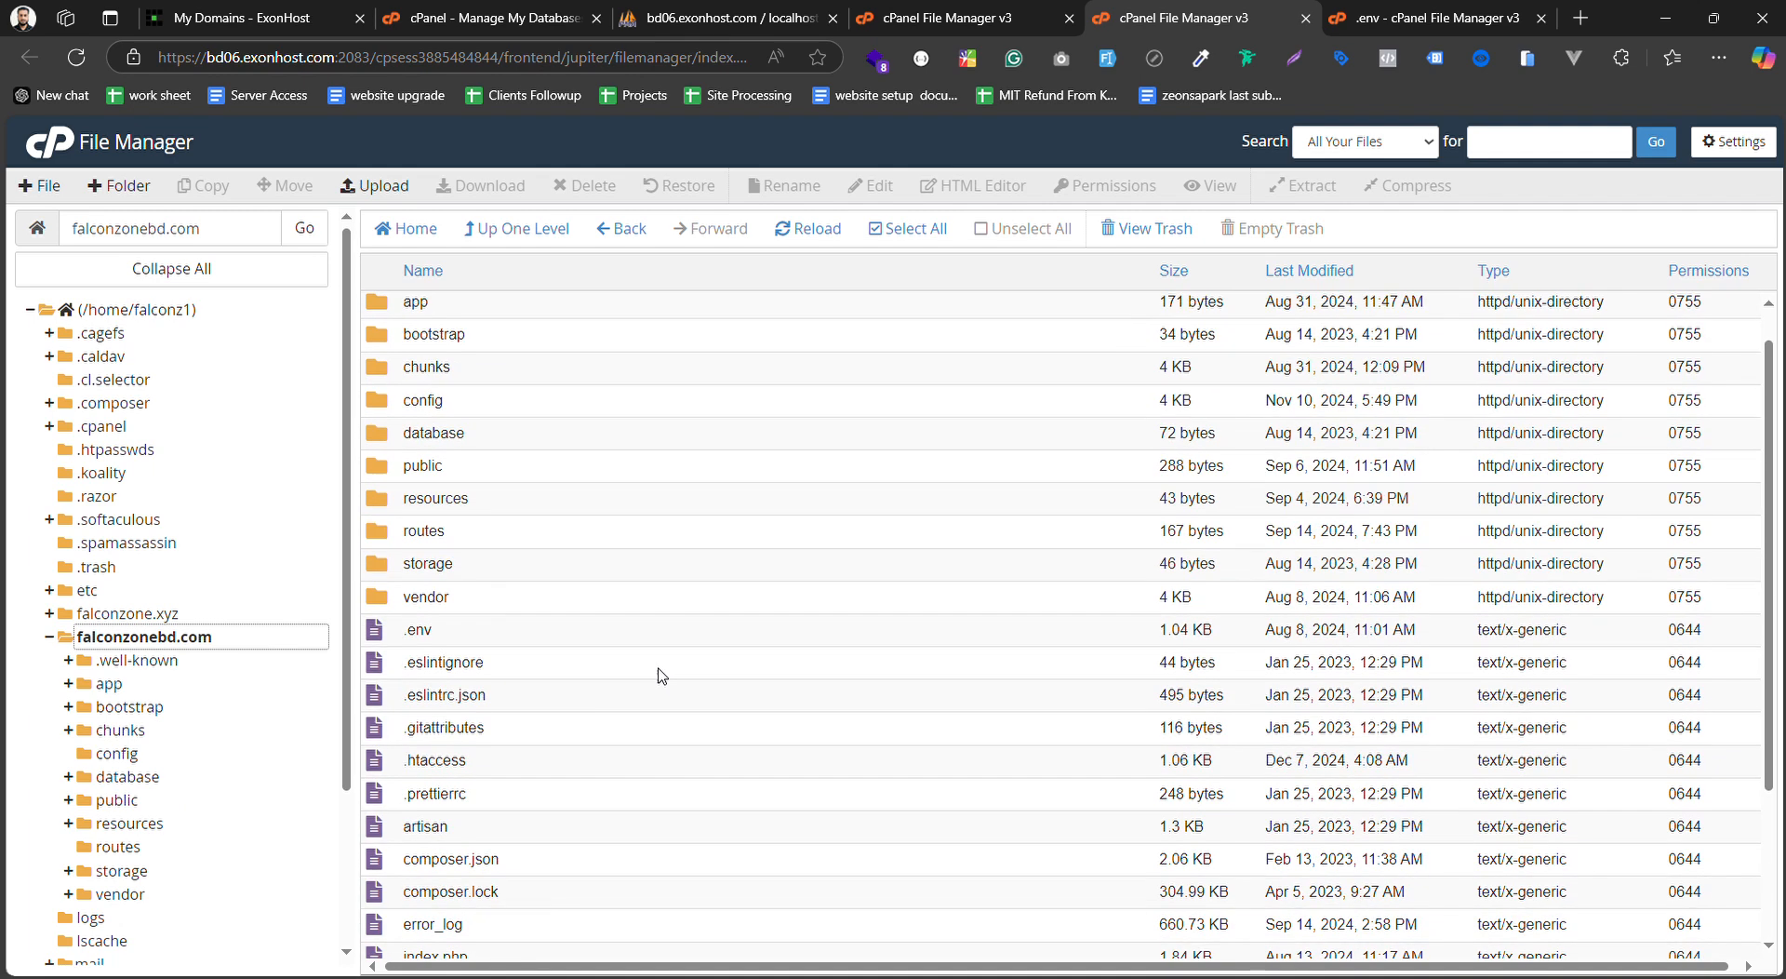
scroll(481, 611, down, 3)
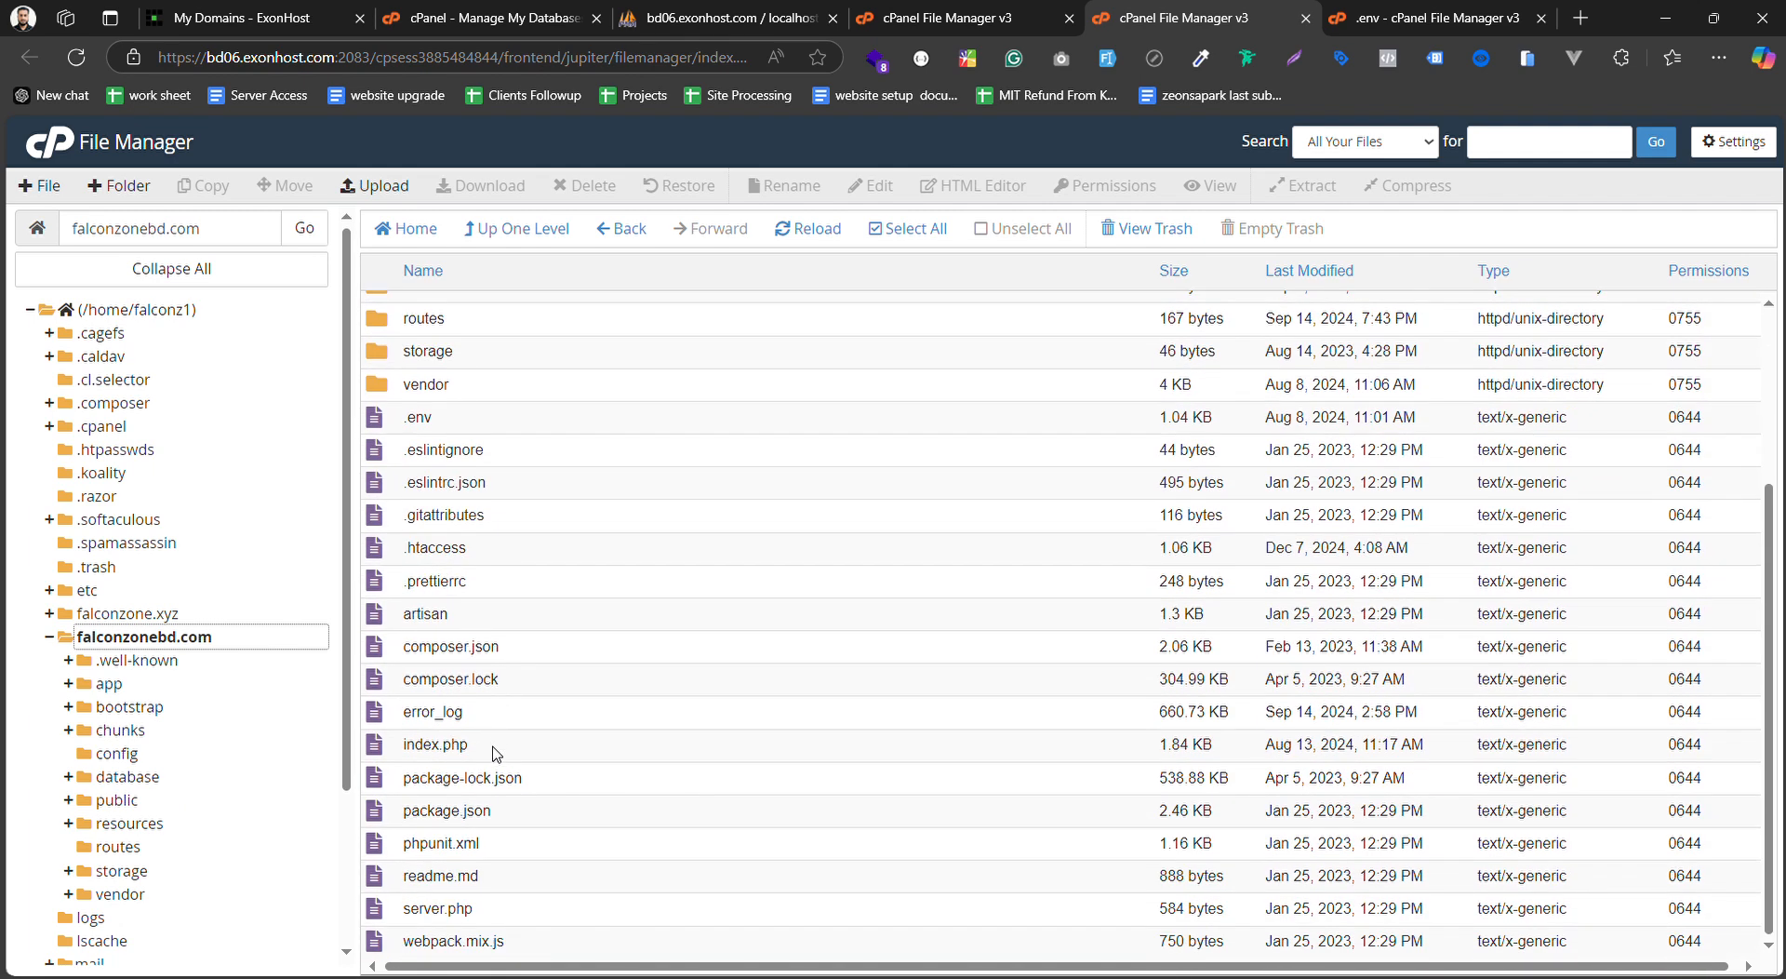
click(500, 745)
right_click(502, 747)
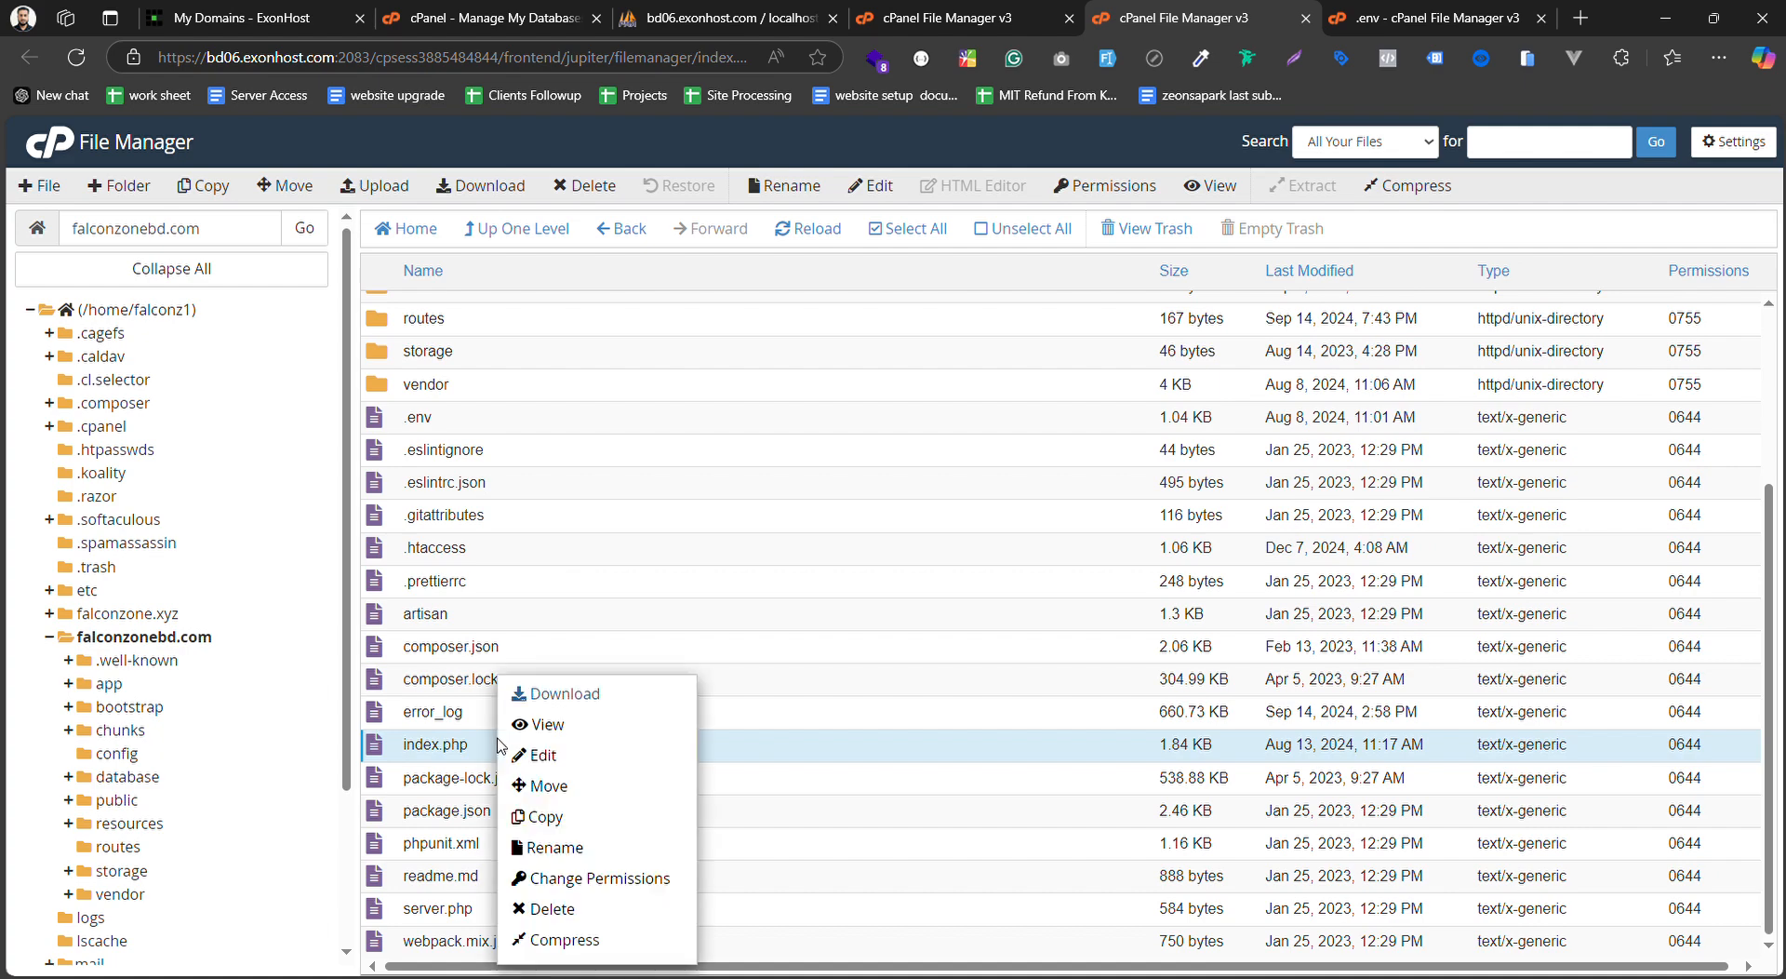
click(547, 752)
click(1084, 707)
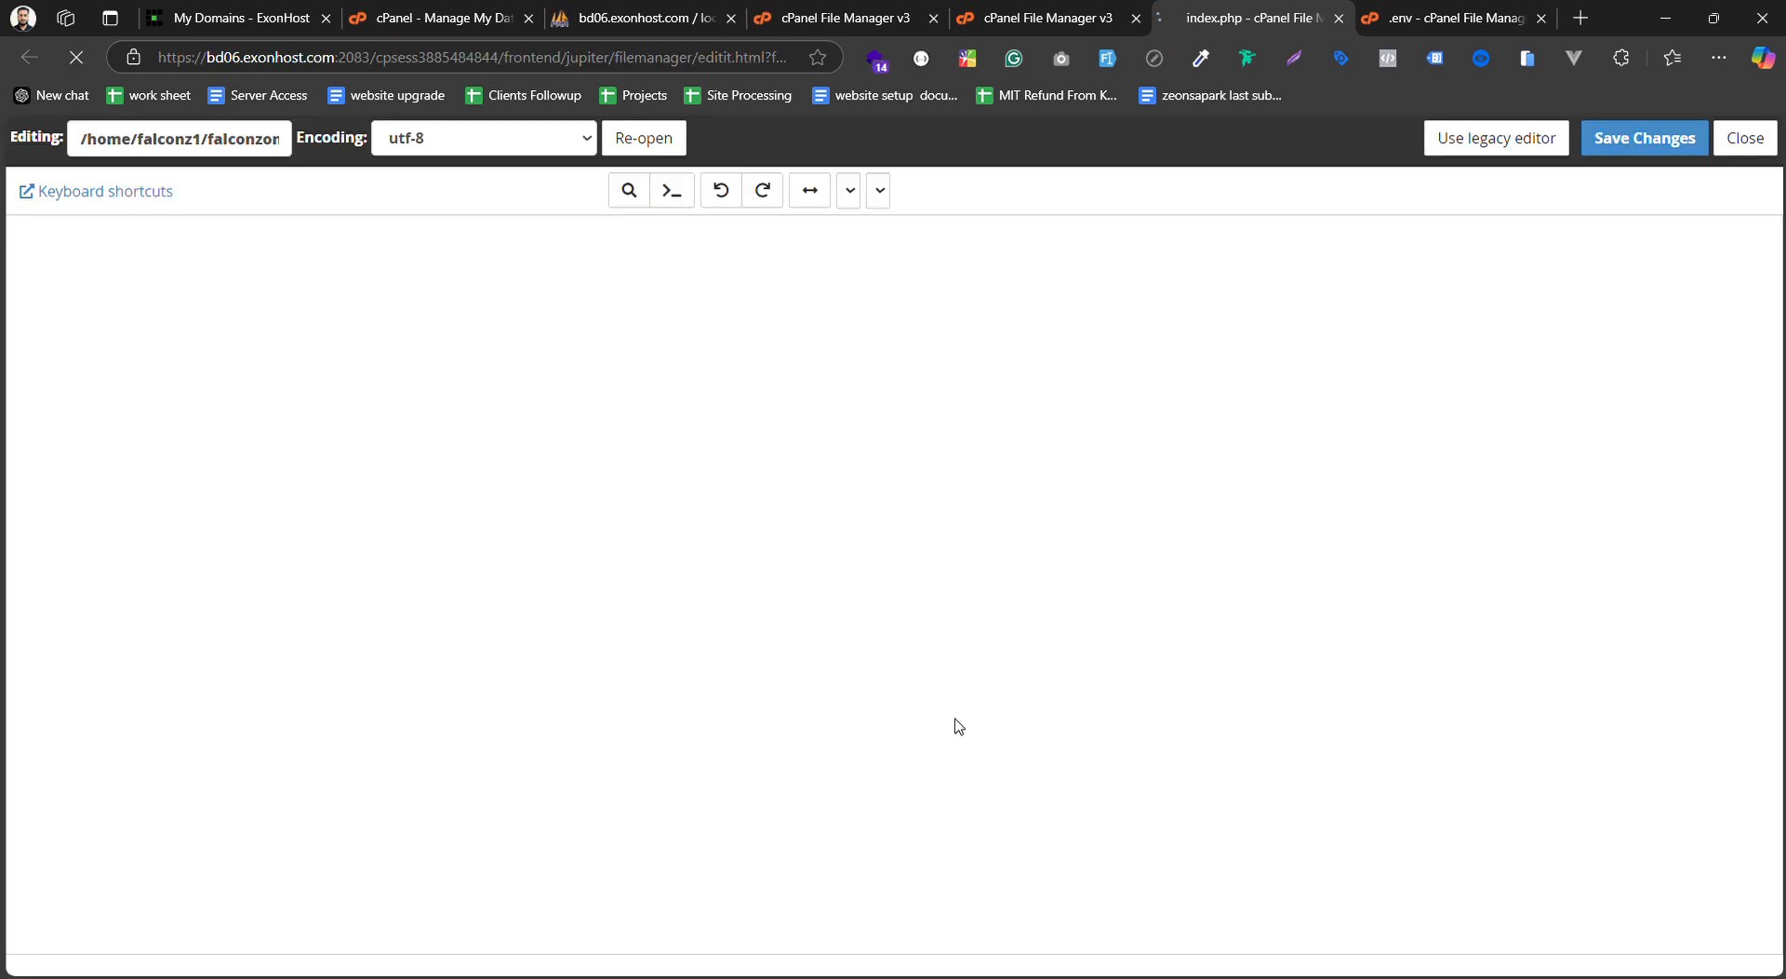
Change the require paths in index.php to '/../vendor/autoload.php' on line 24 and '/../bootstrap/app.php' on line 38
scroll(274, 708, down, 3)
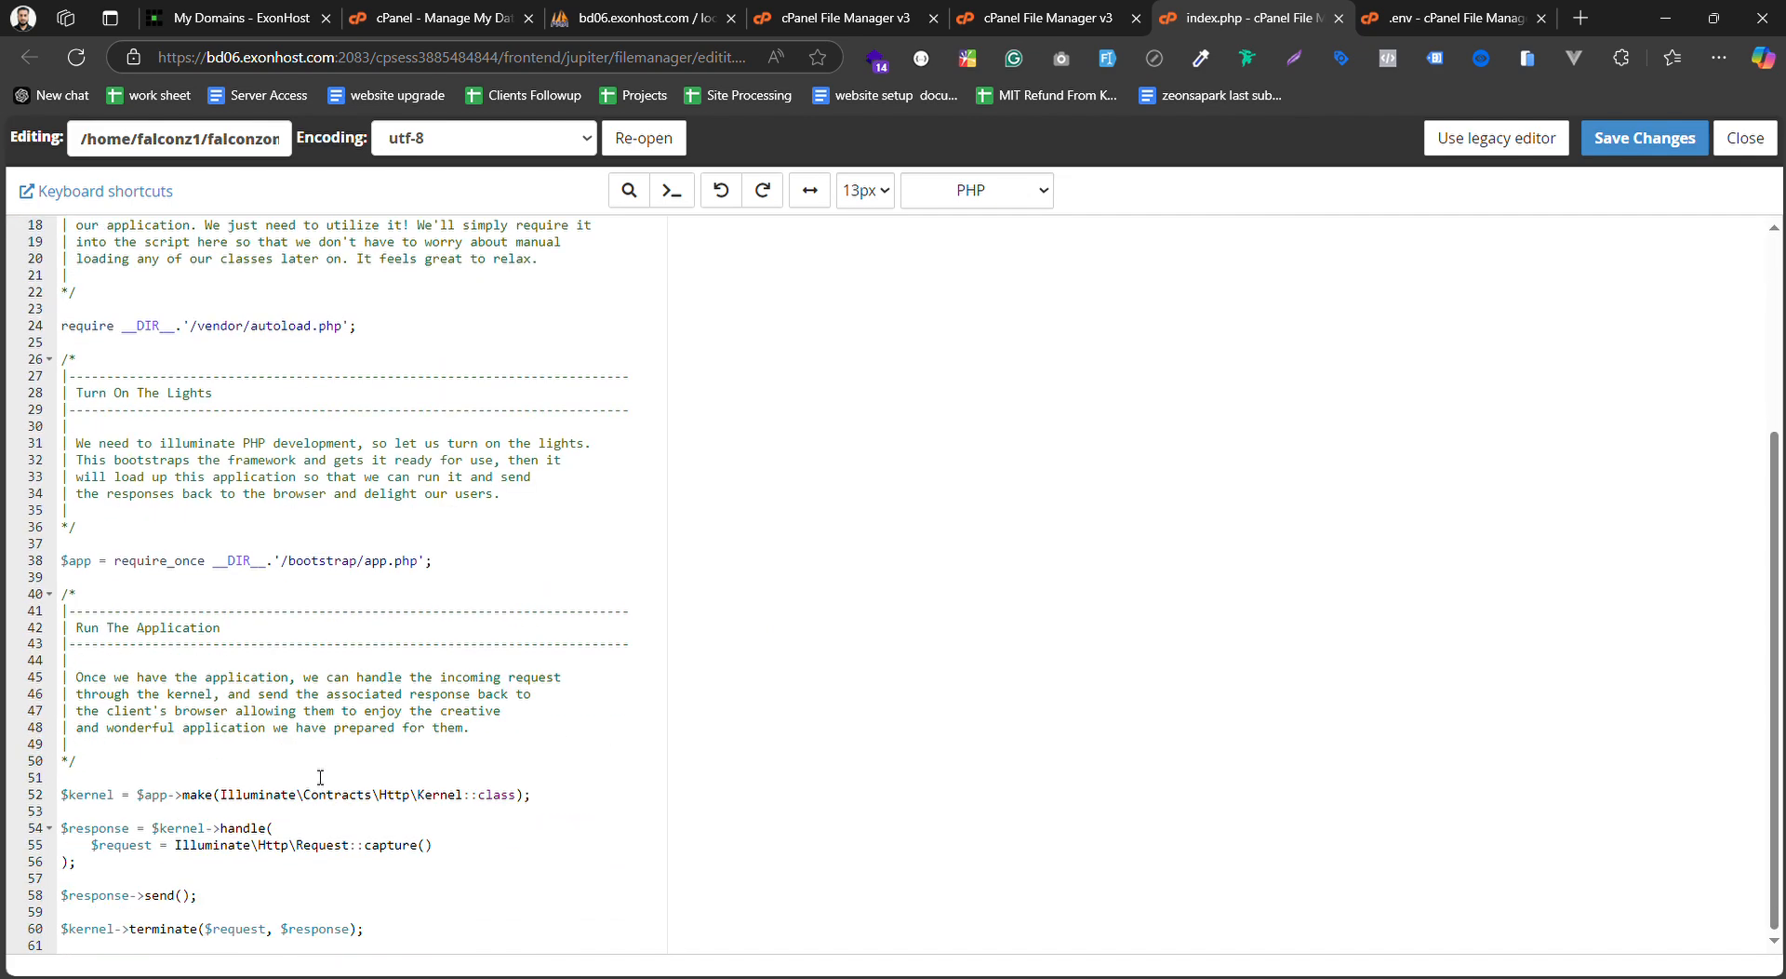
scroll(307, 511, up, 2)
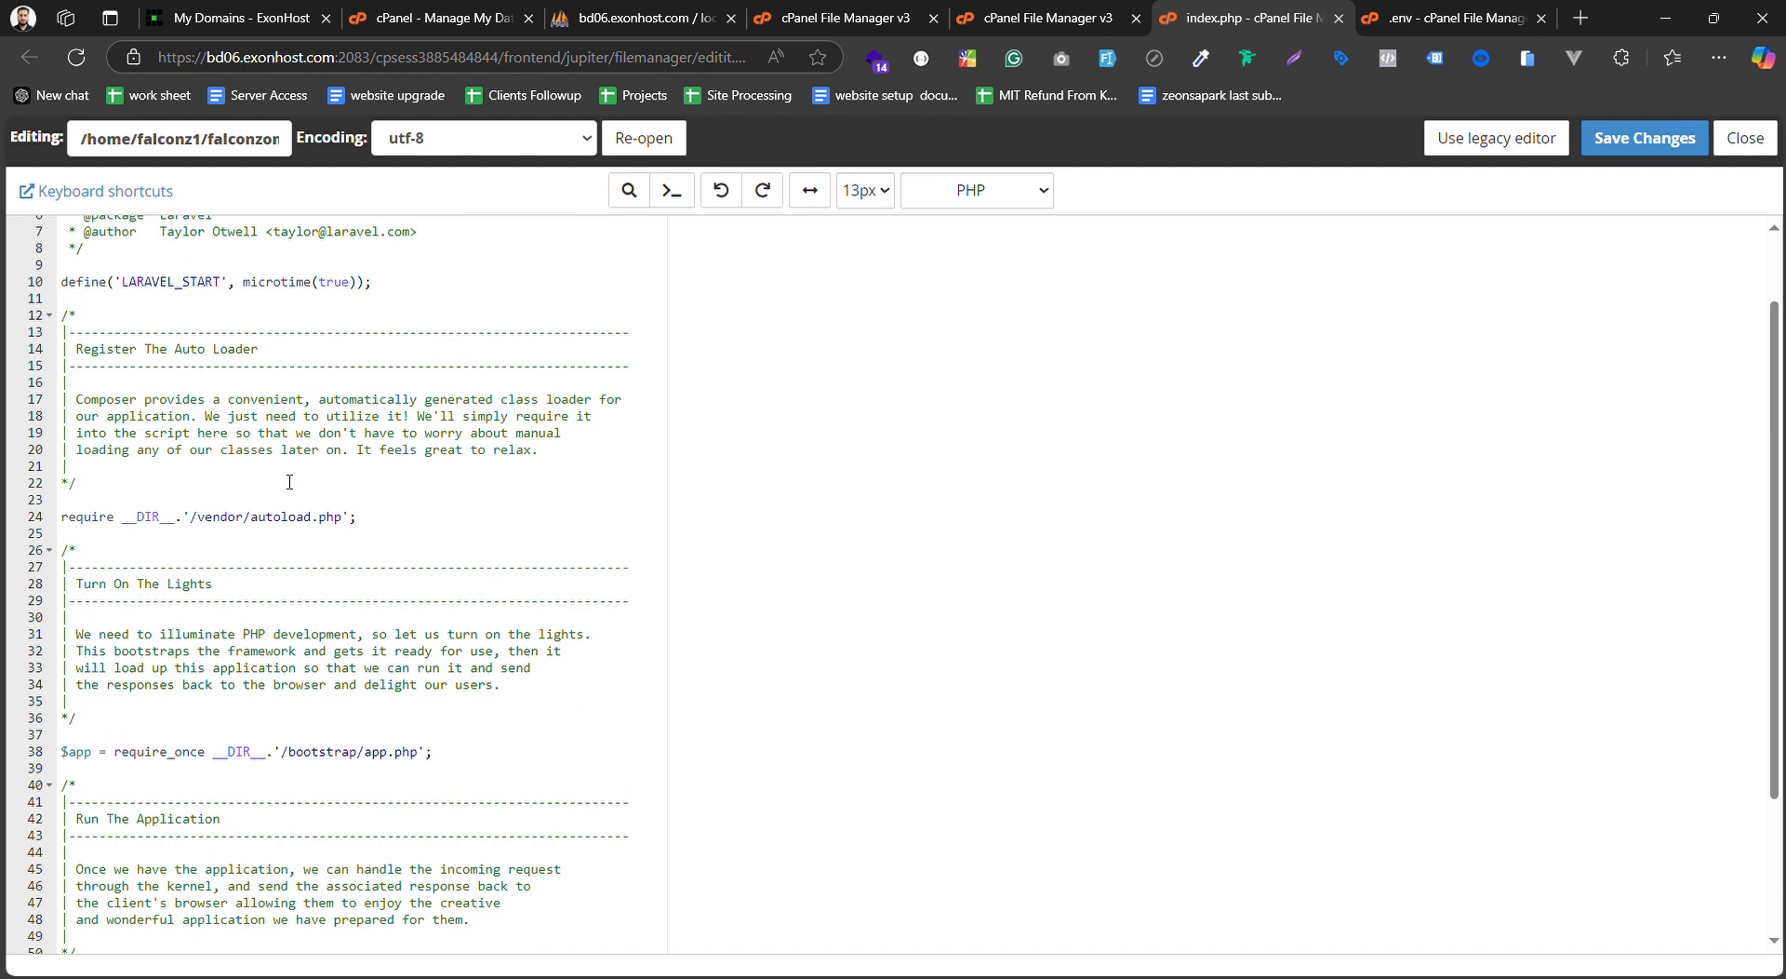
click(192, 517)
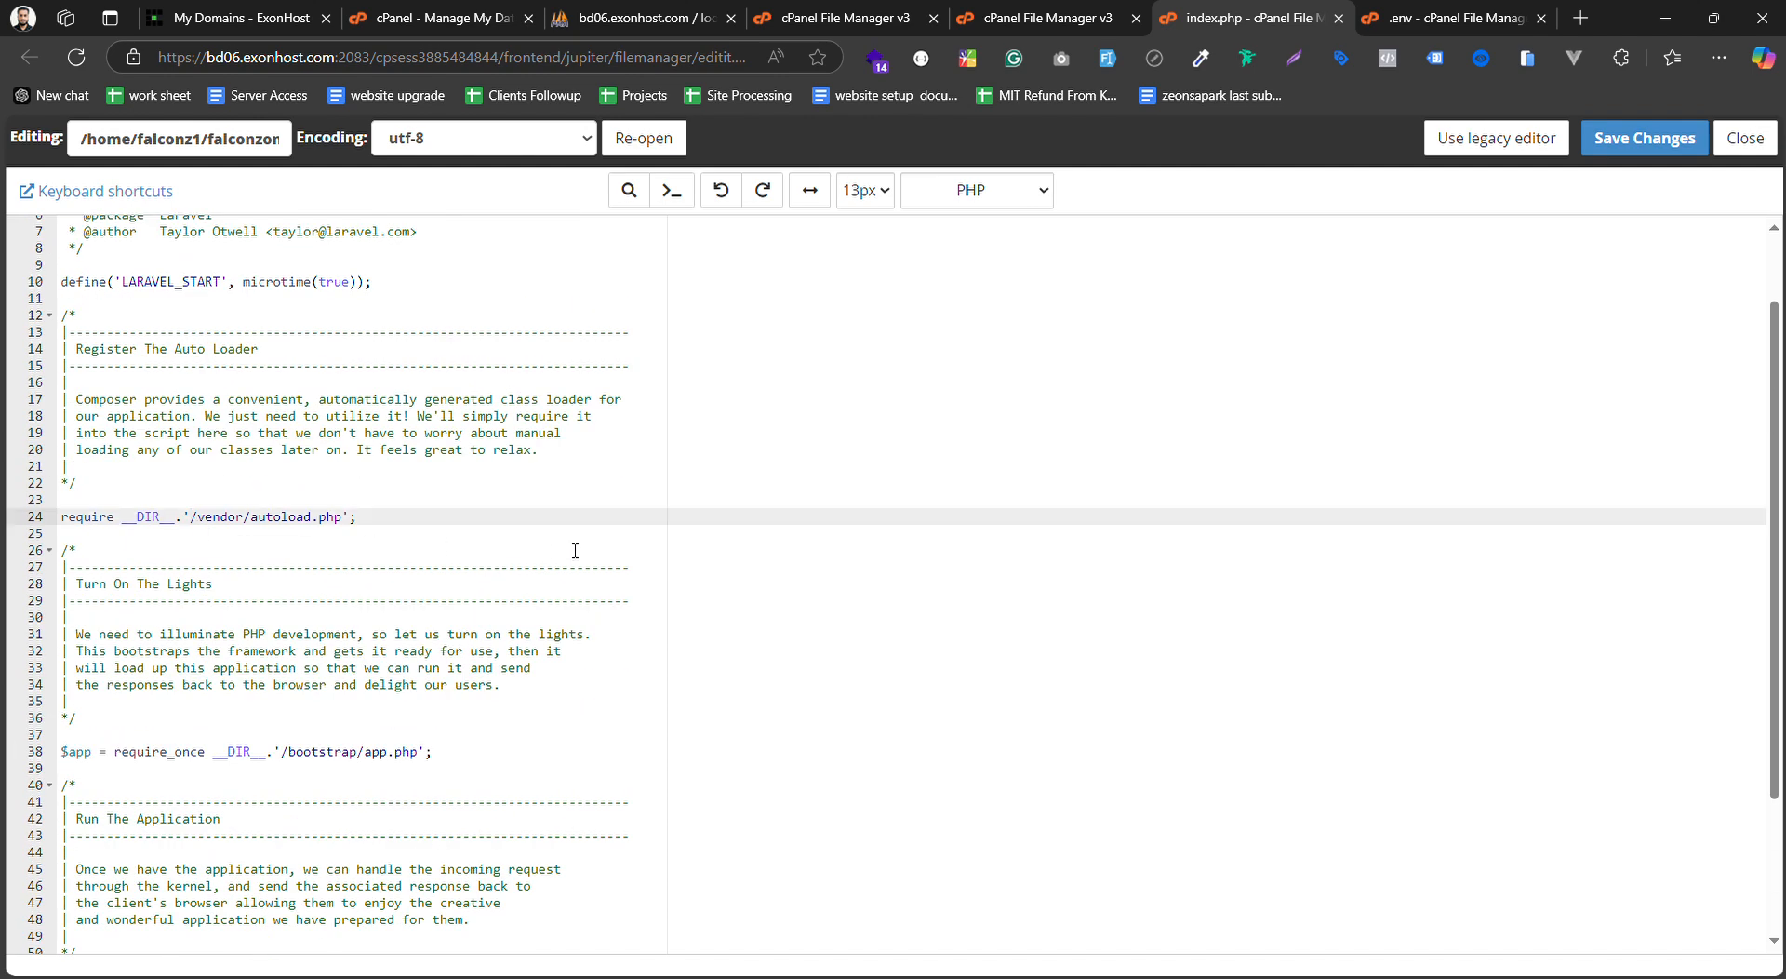
text(/..)
click(283, 752)
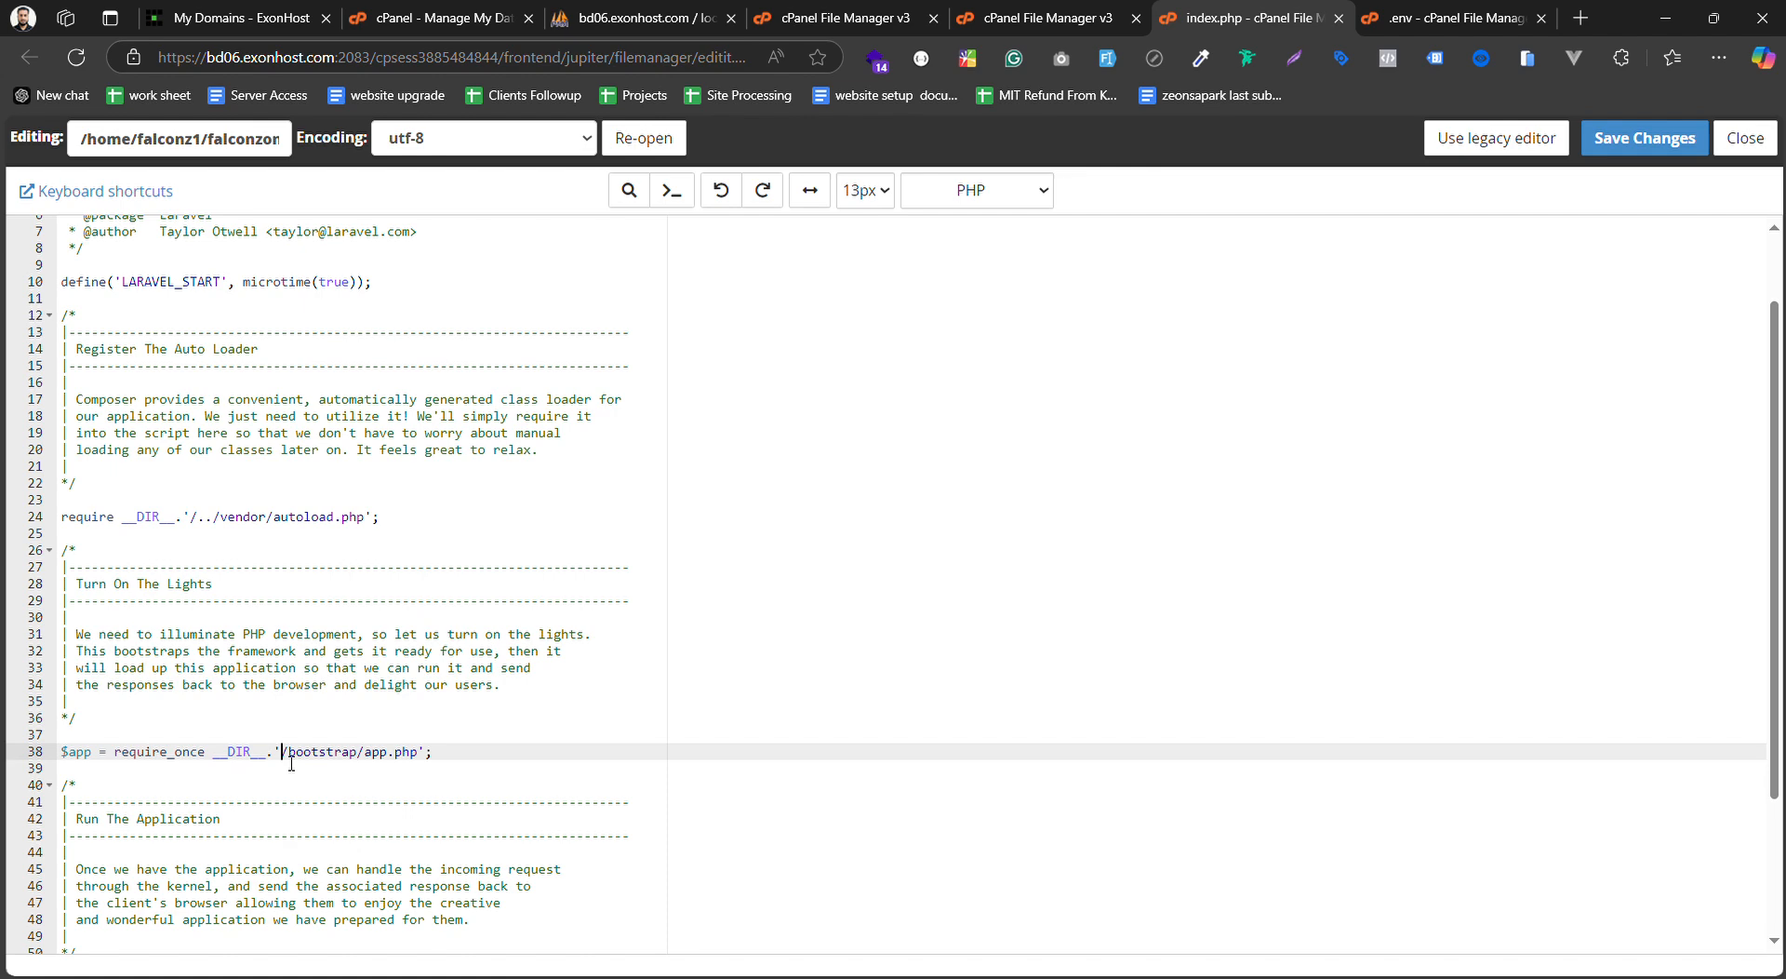
text(../)
click(538, 506)
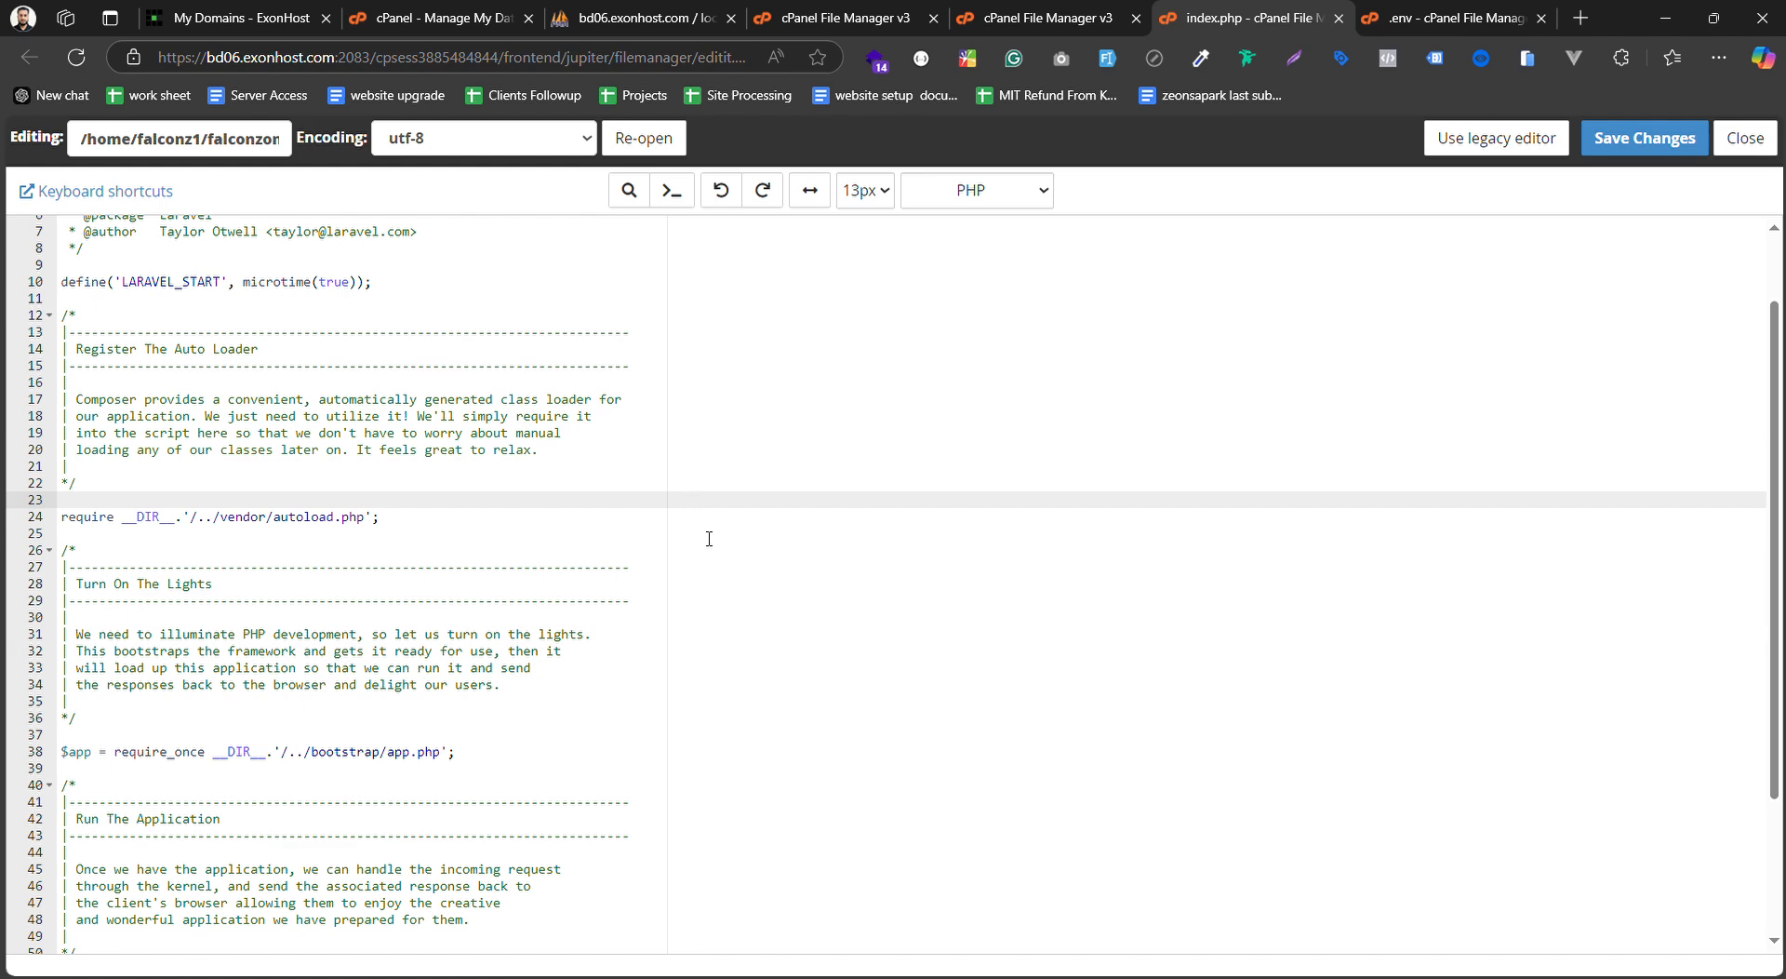
Remove the added '/..' segments from the autoload and bootstrap paths in index.php
click(221, 517)
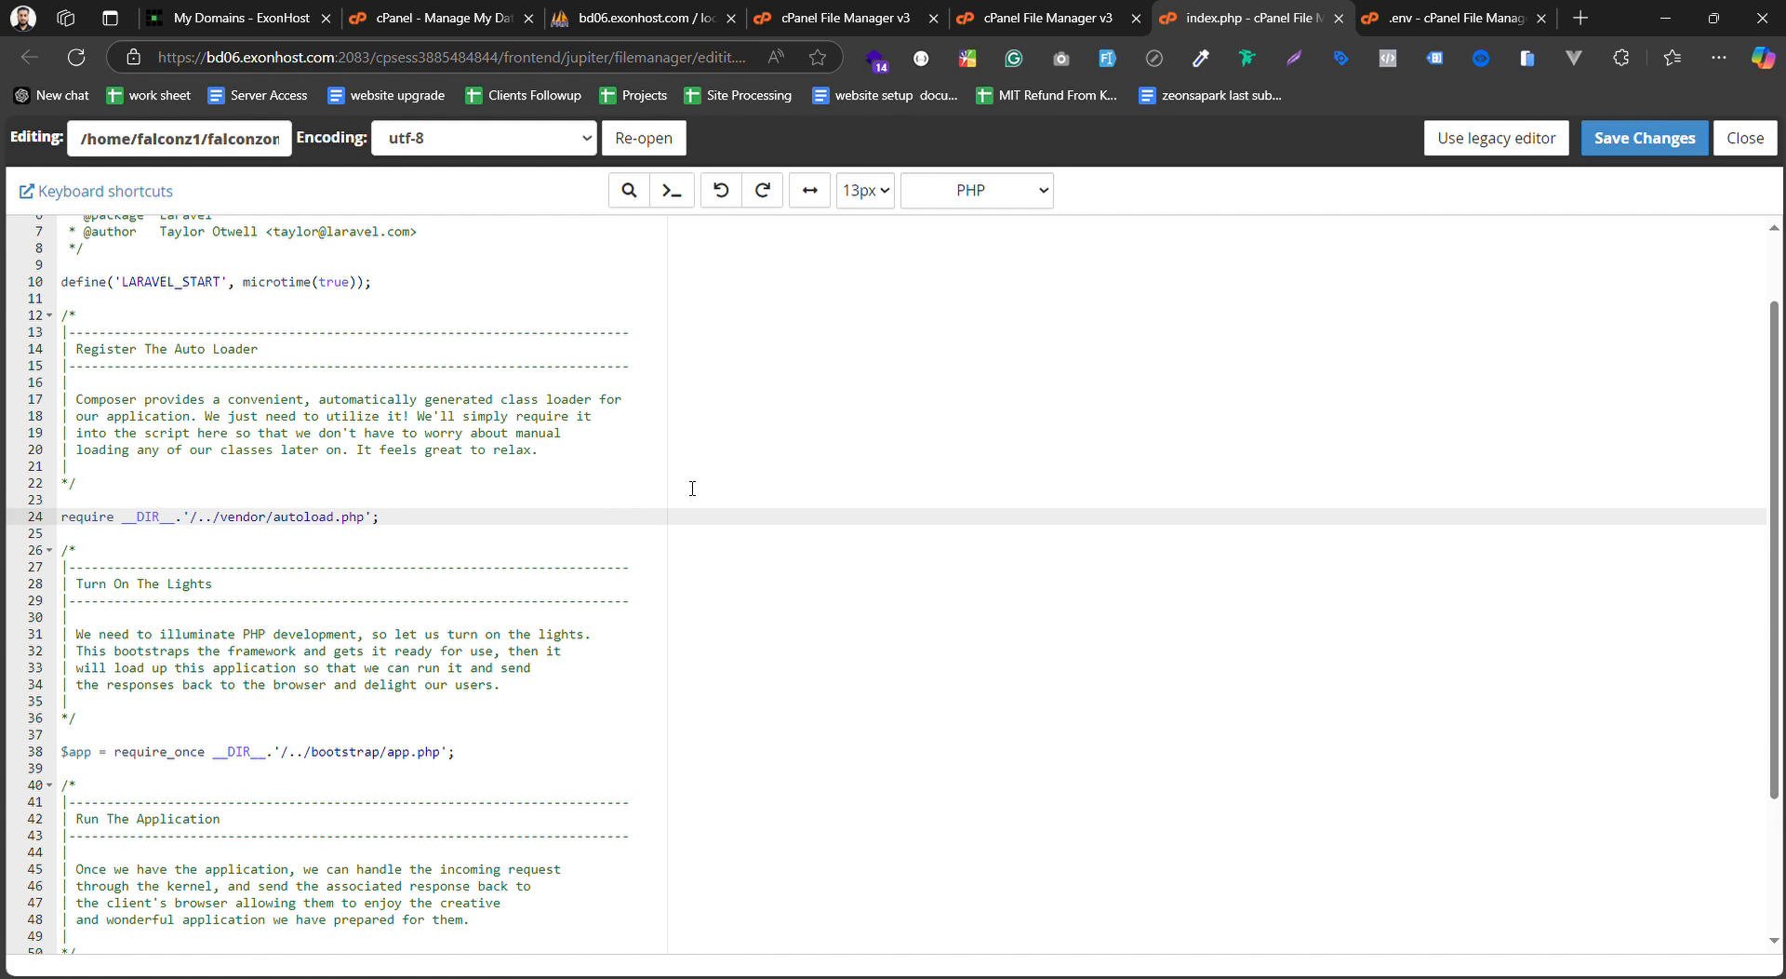
key(BackSpace)
key(BackSpace)
key(BackSpace)
click(310, 751)
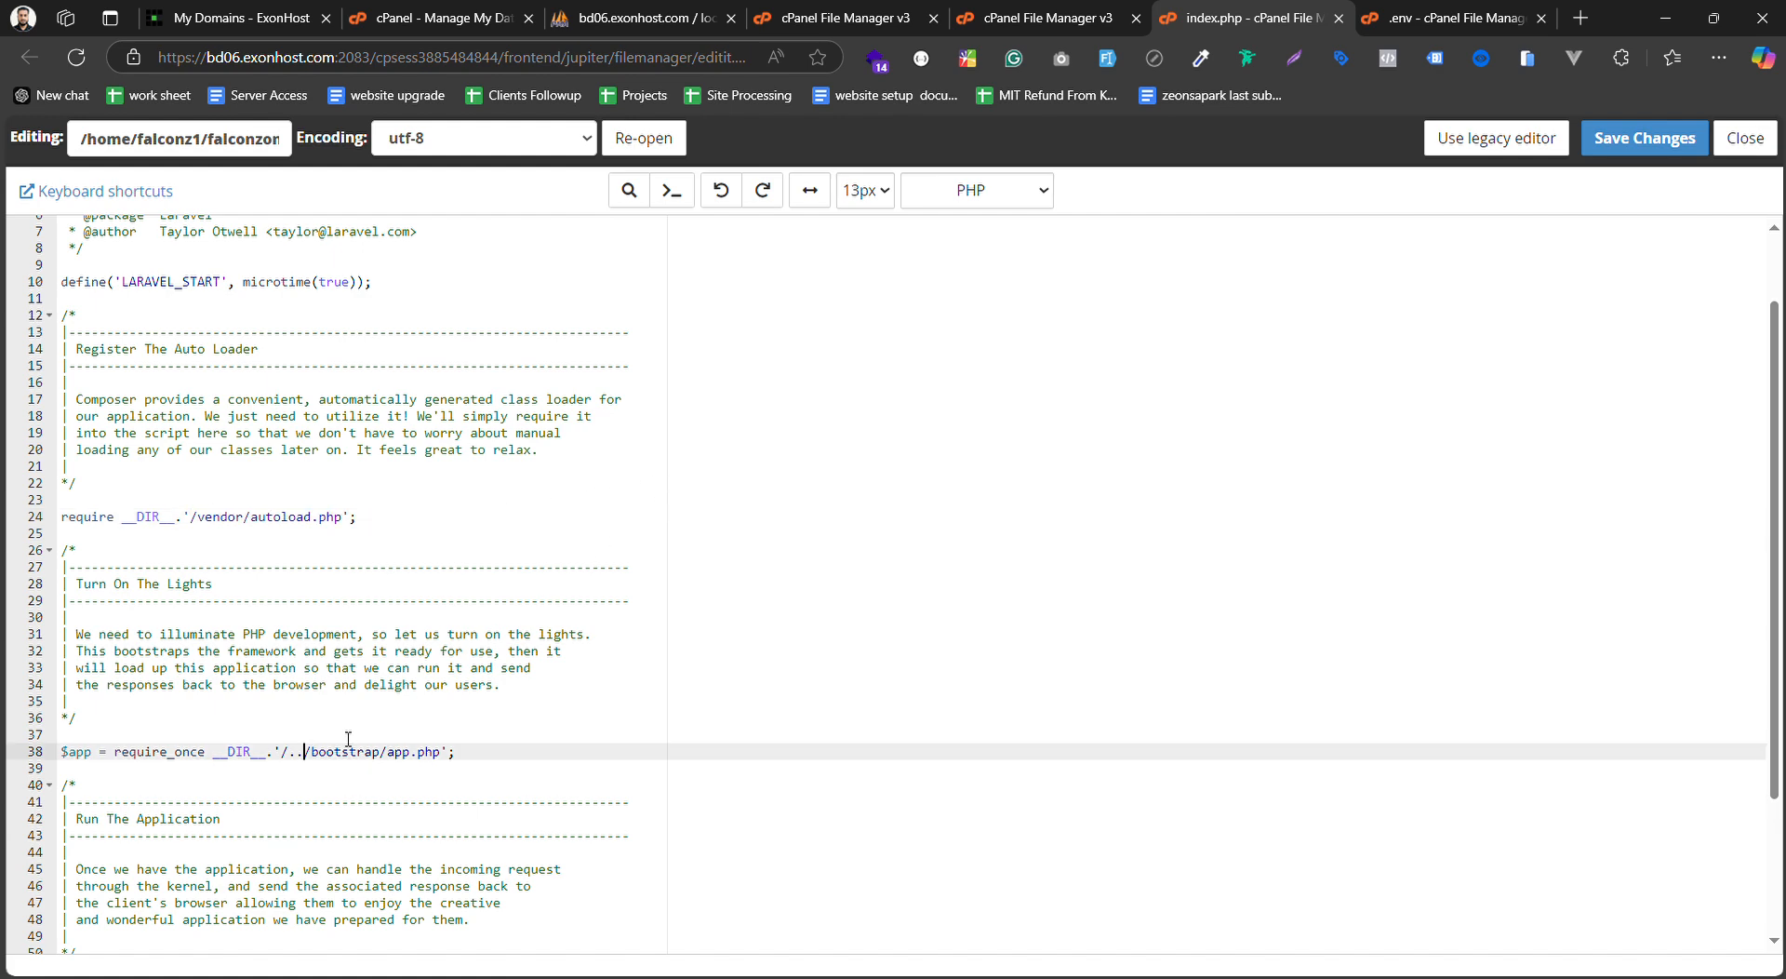
key(BackSpace)
key(BackSpace)
key(BackSpace)
Save index.php and close its editor to return to the falconzonebd.com folder
scroll(249, 693, down, 3)
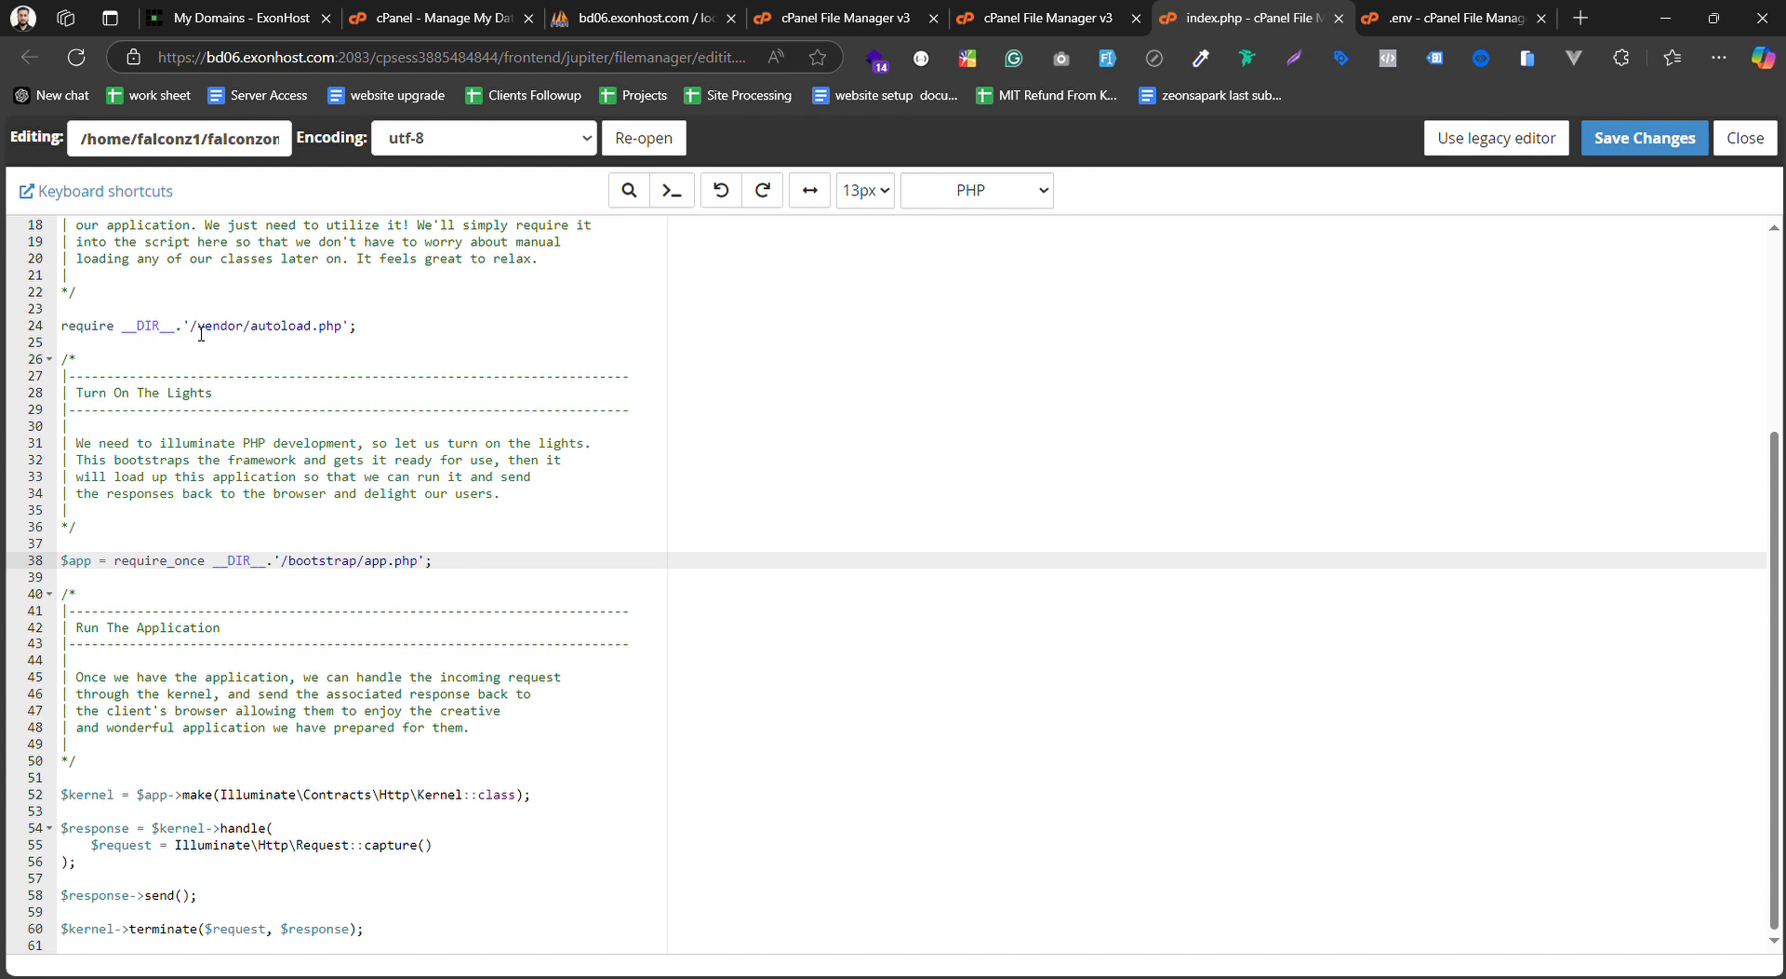
click(1645, 137)
click(1745, 138)
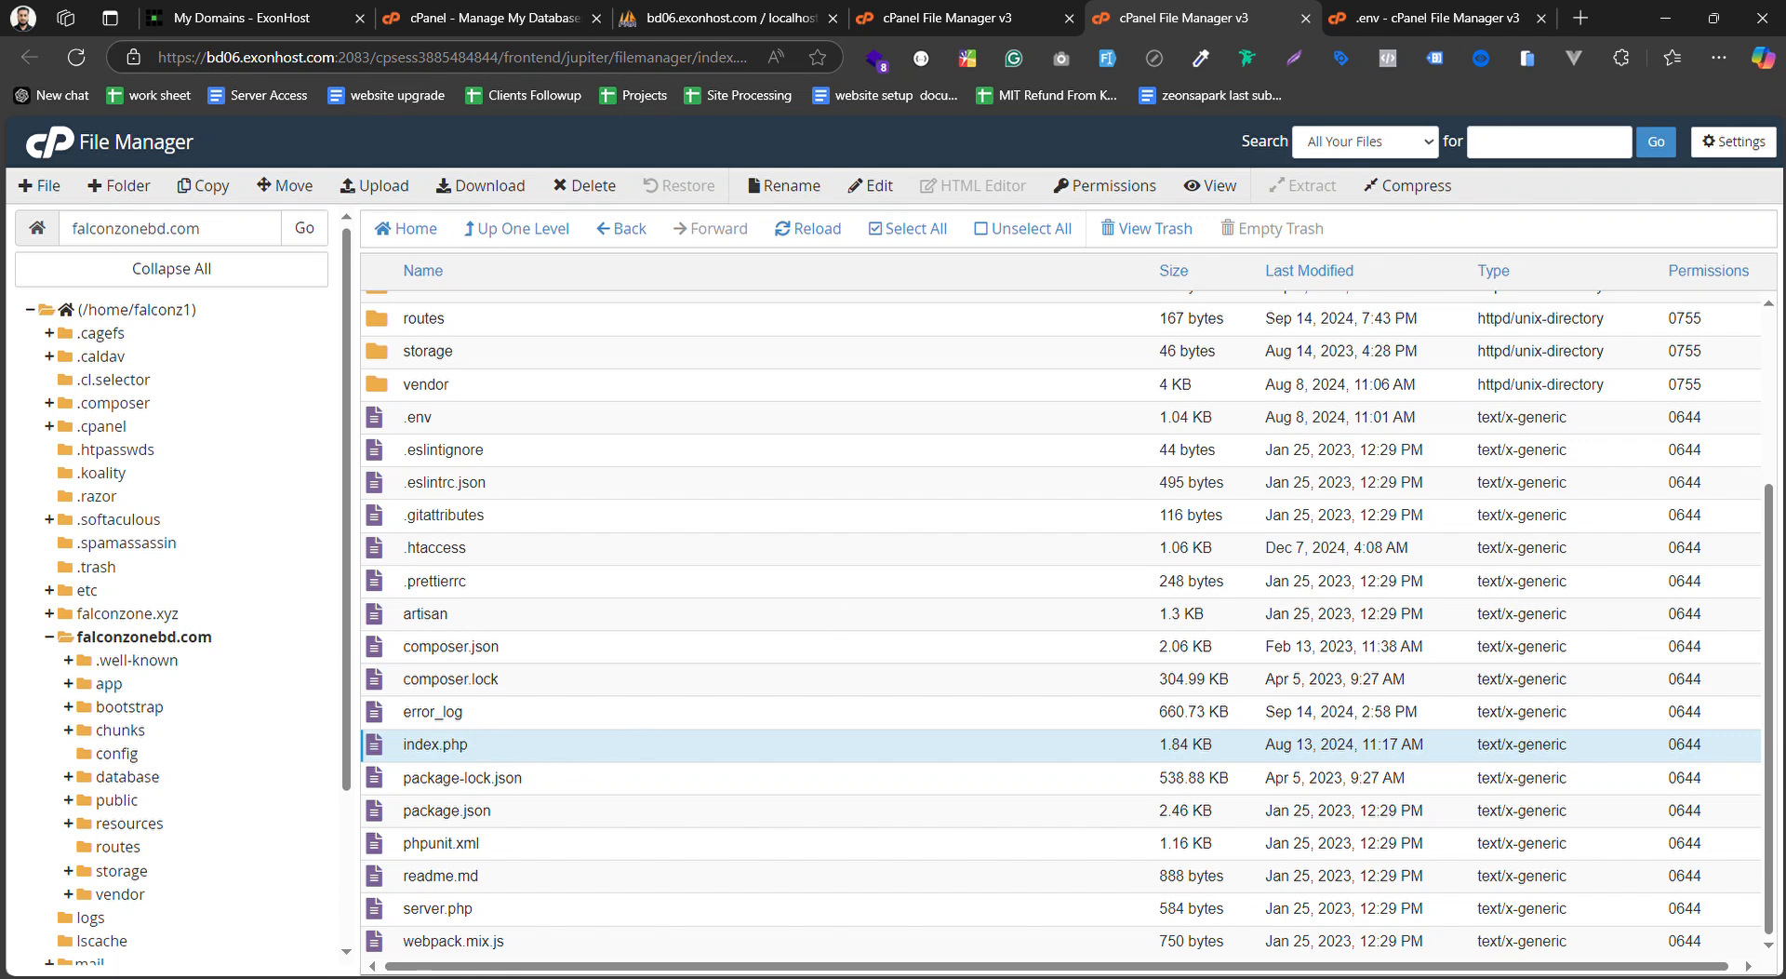
Open .htaccess from the falconzonebd.com folder in the code editor and delete the cPanel-generated PHP handler block at its end
click(400, 978)
click(519, 556)
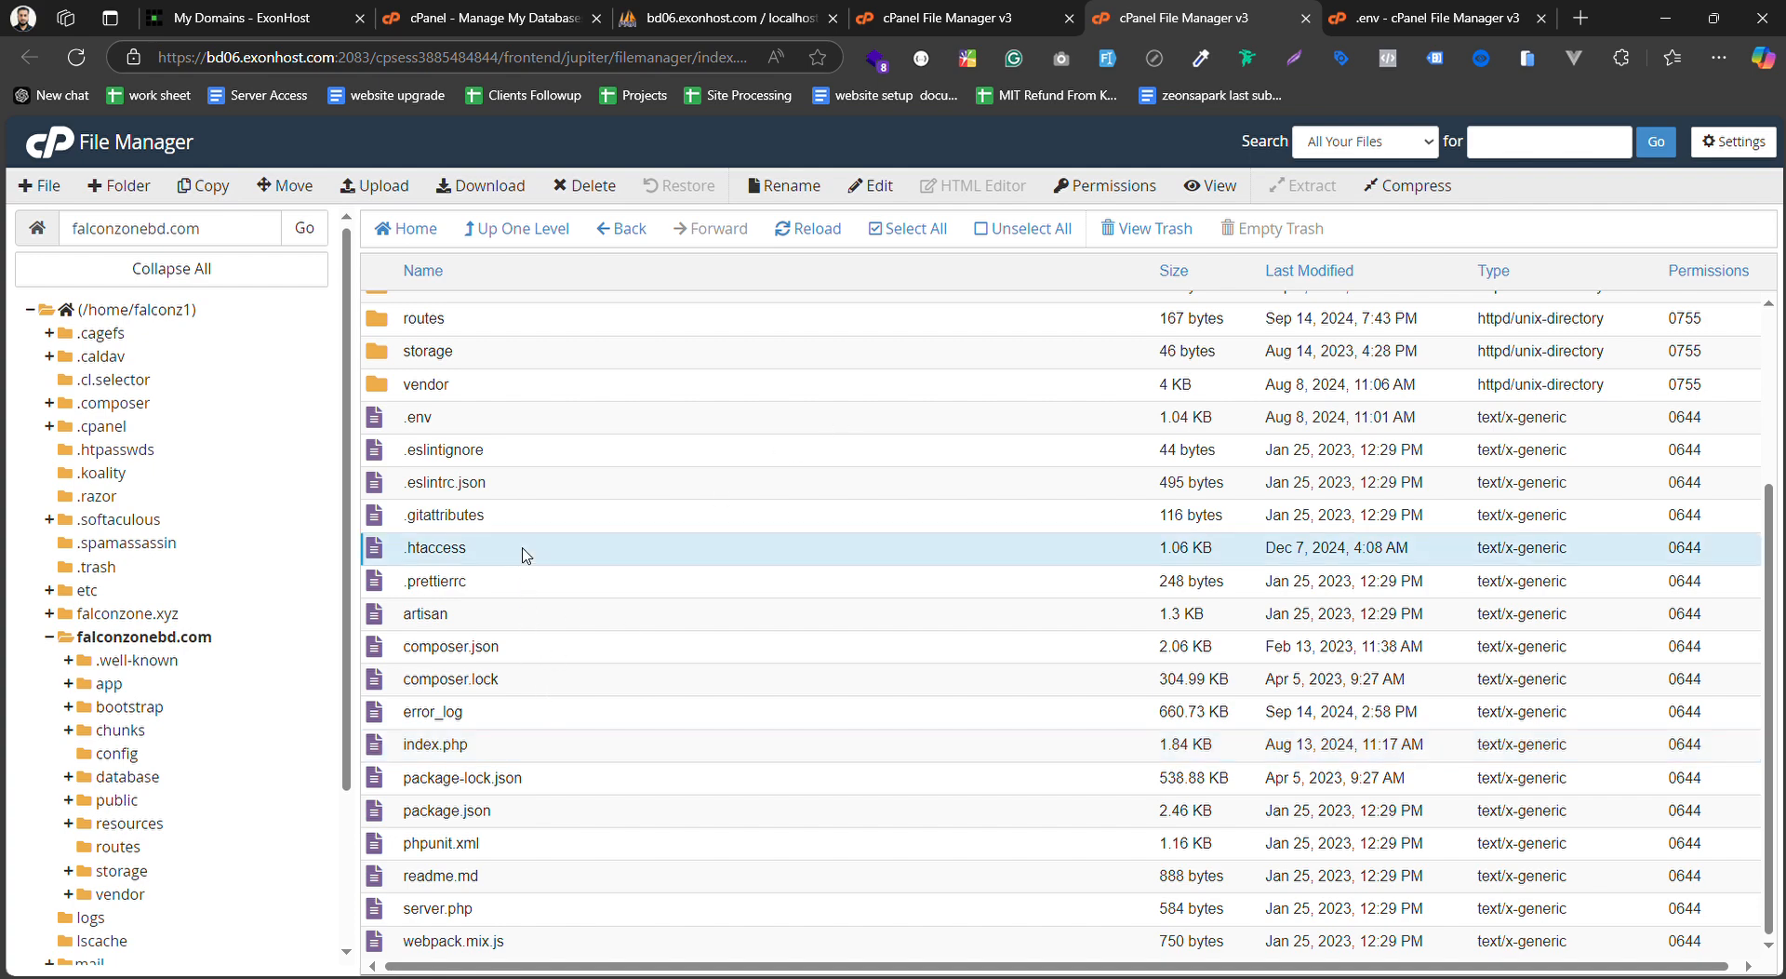
right_click(519, 557)
click(574, 635)
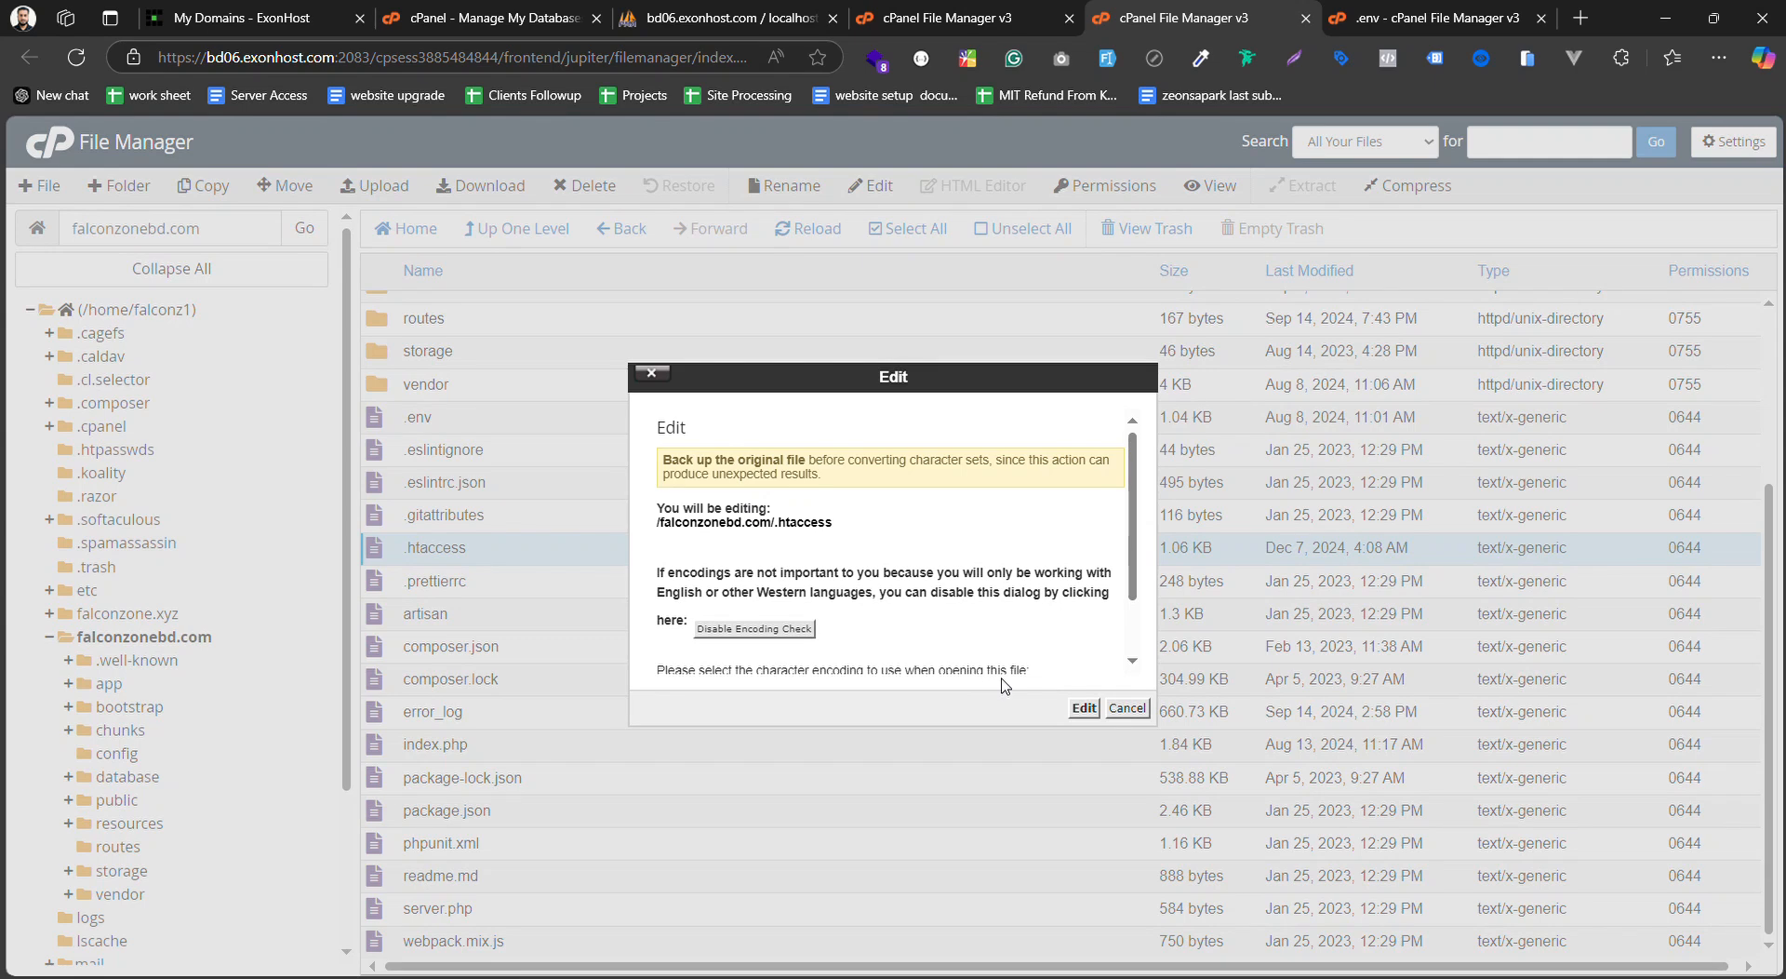
click(1083, 709)
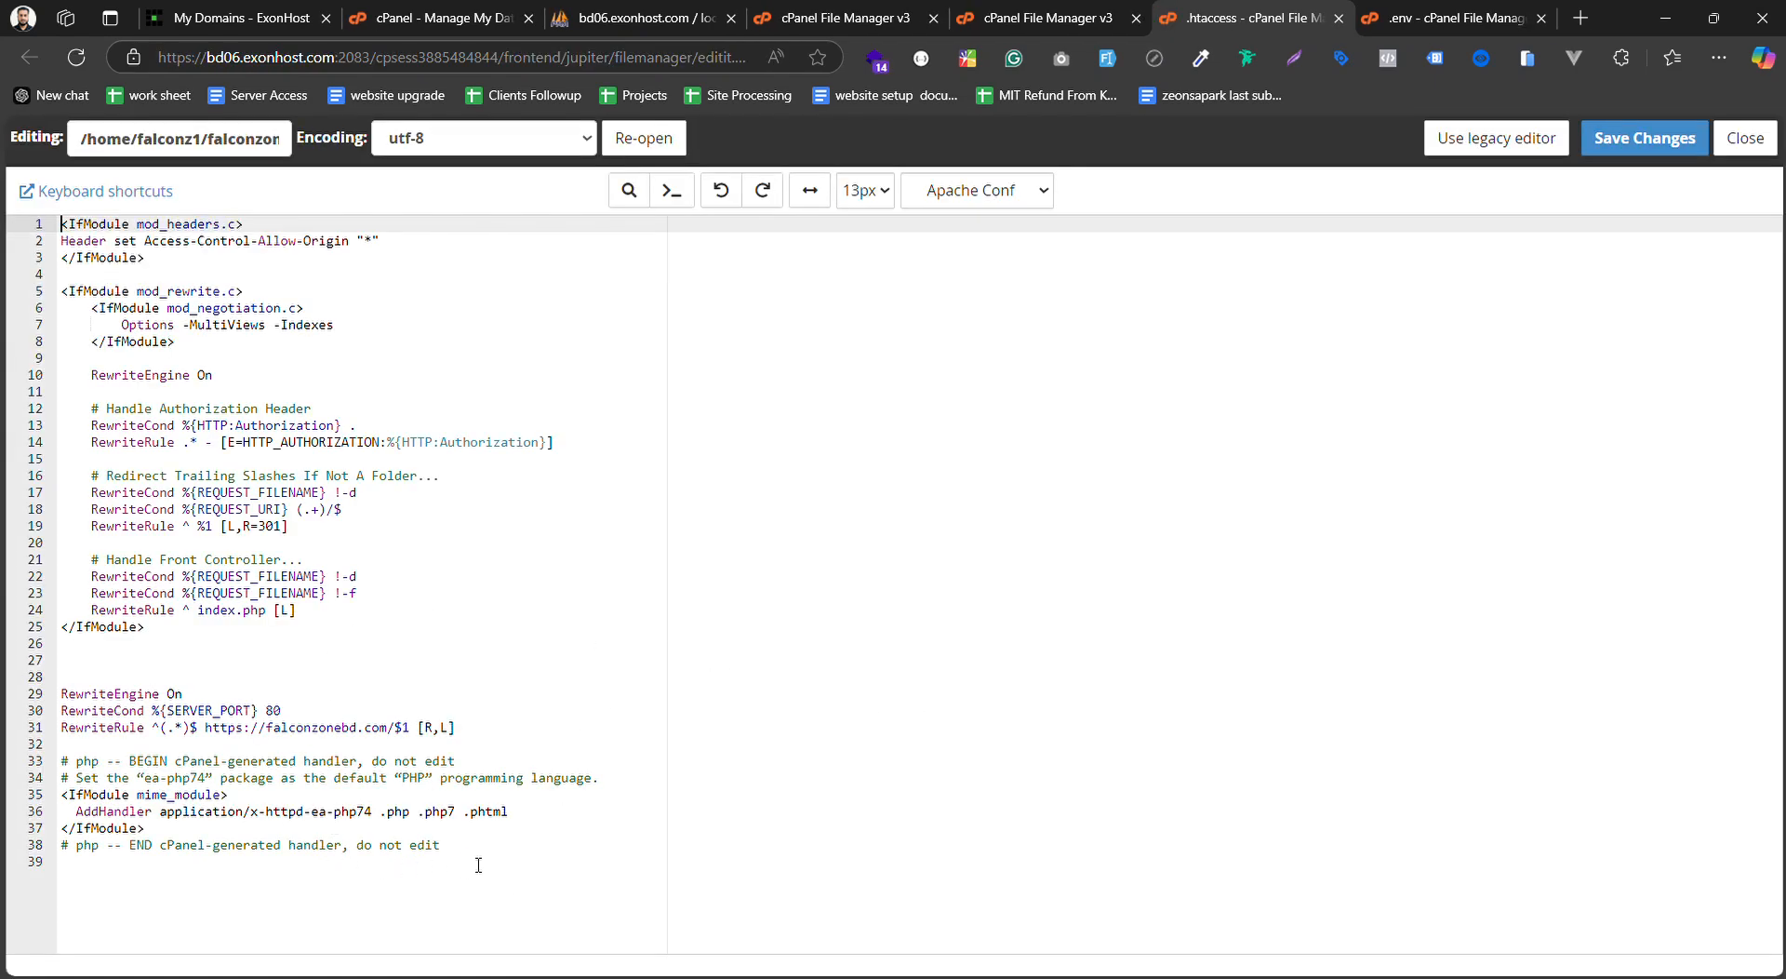
drag(481, 848, 53, 765)
key(BackSpace)
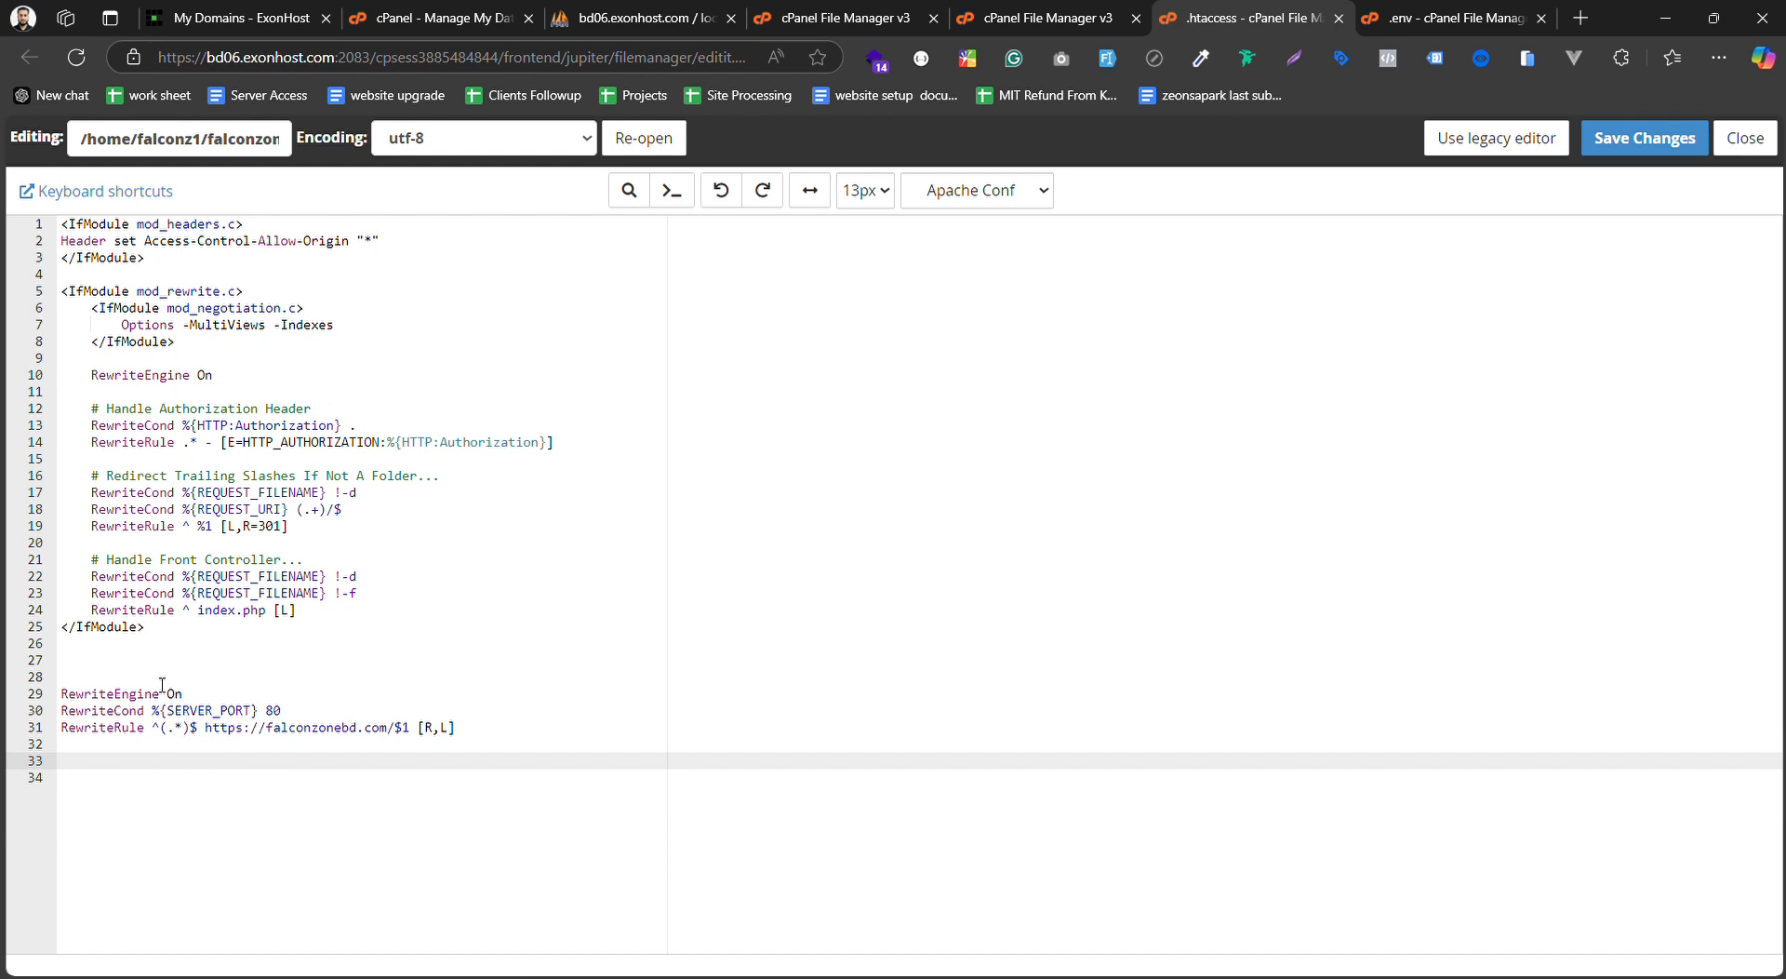
Change the HTTPS RewriteRule target domain in .htaccess to falconzone.xyz and save the file
click(359, 728)
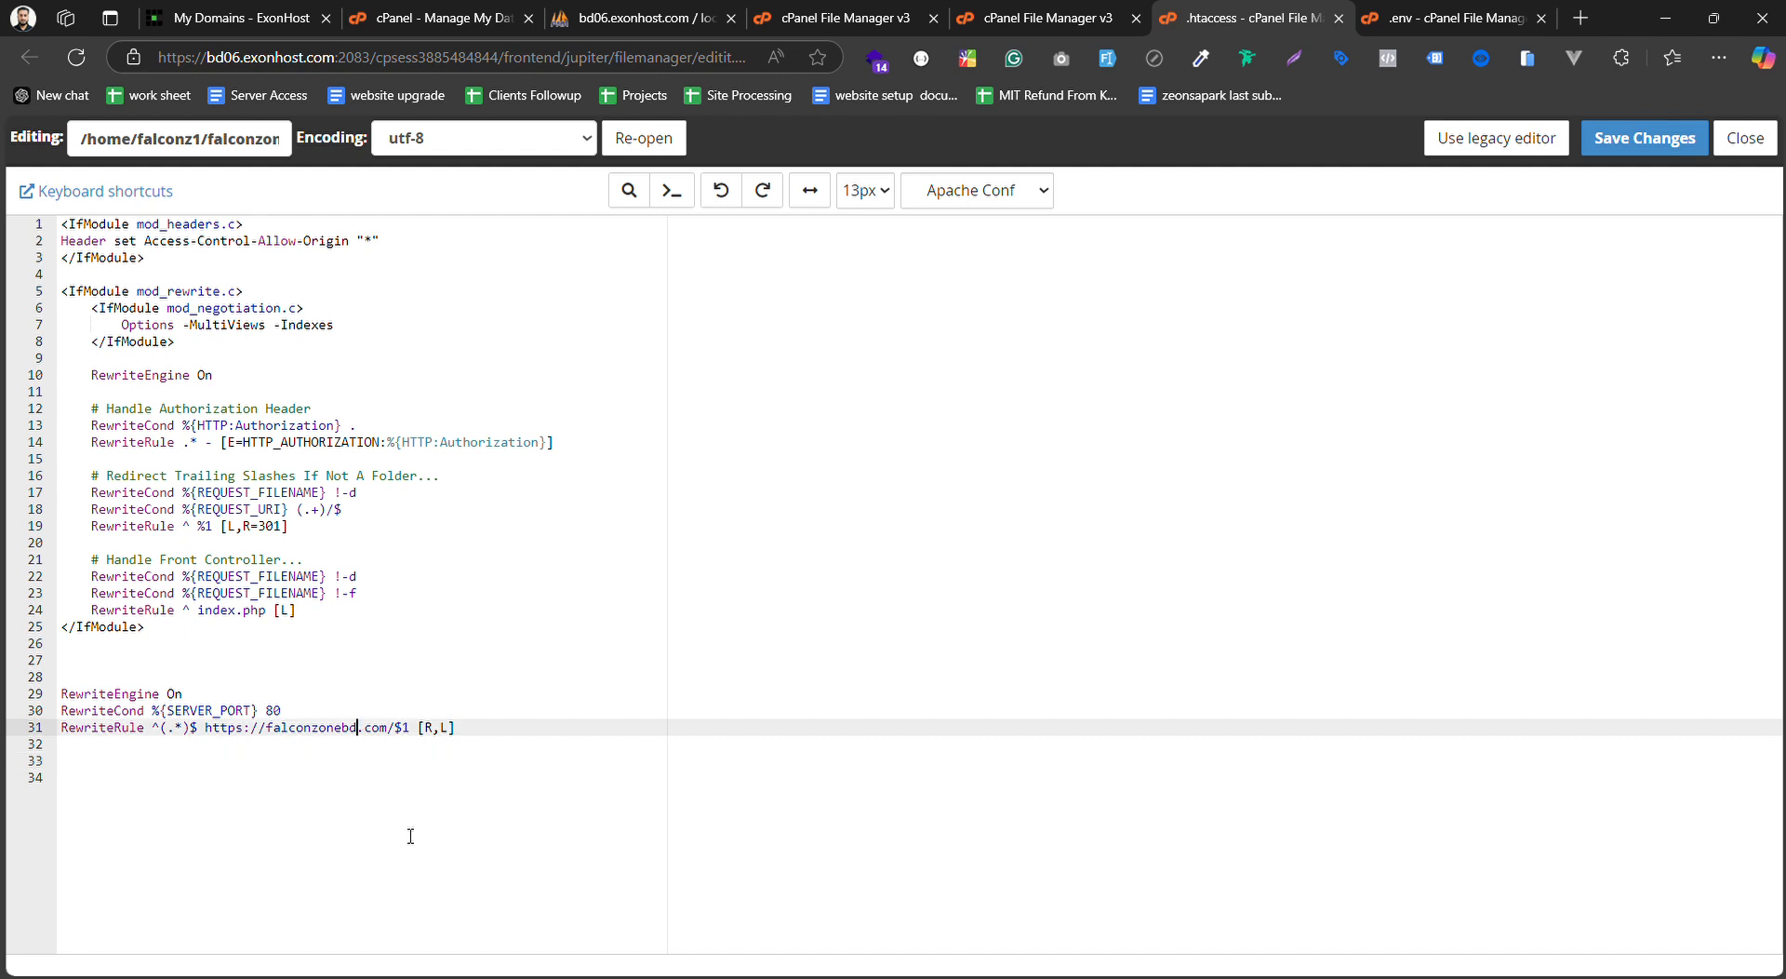
key(BackSpace)
key(BackSpace)
key(BackSpace)
text(e)
key(BackSpace)
key(BackSpace)
key(BackSpace)
text(xyz)
click(1645, 138)
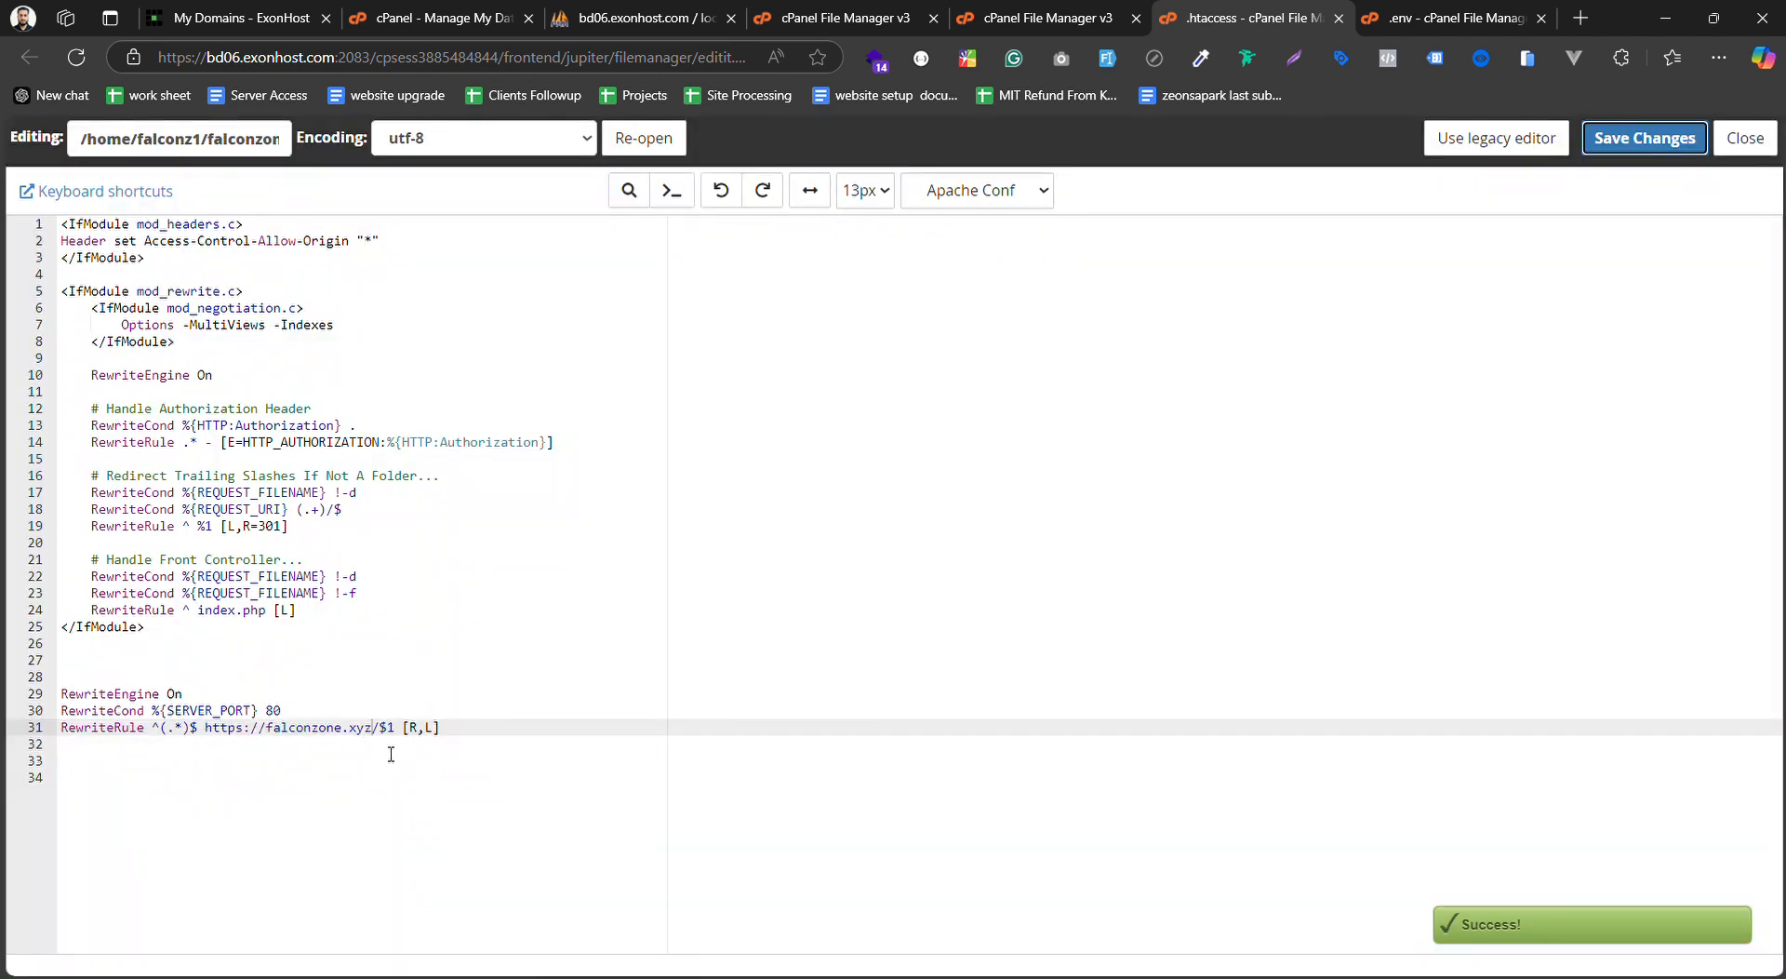
click(312, 735)
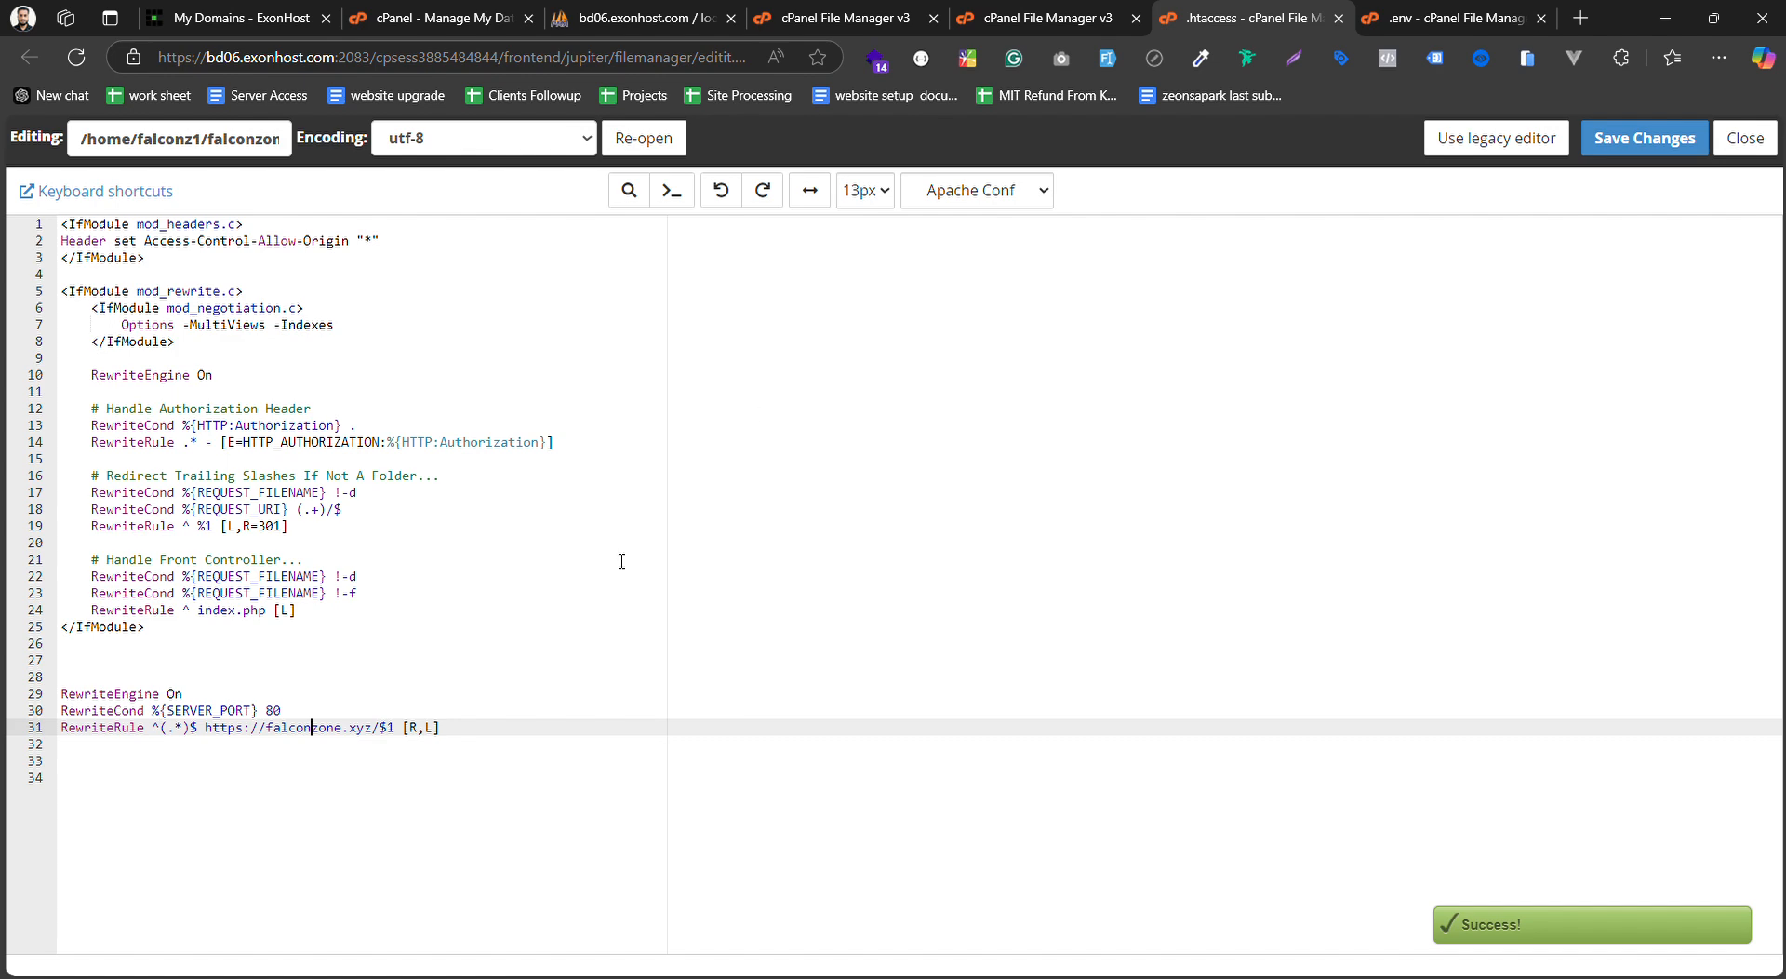
In a new browser tab, search Google for "http to https redirect htaccess" and open the freeCodeCamp article on redirecting using .htaccess
click(1580, 18)
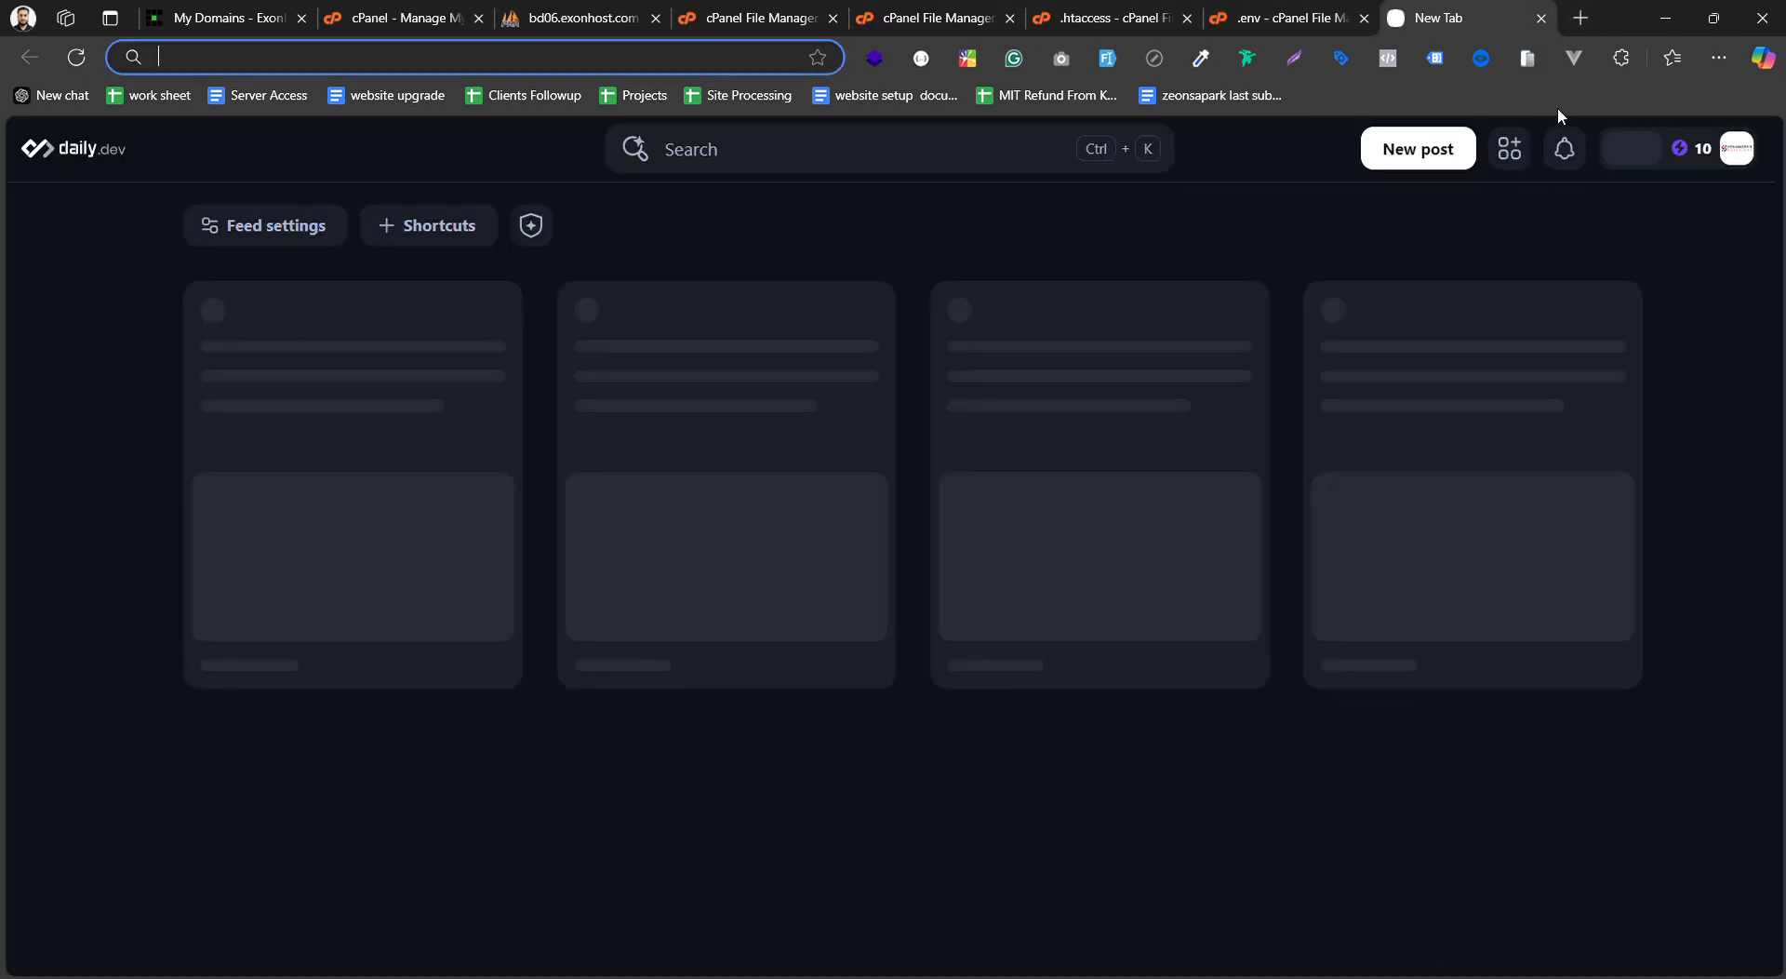
text(http)
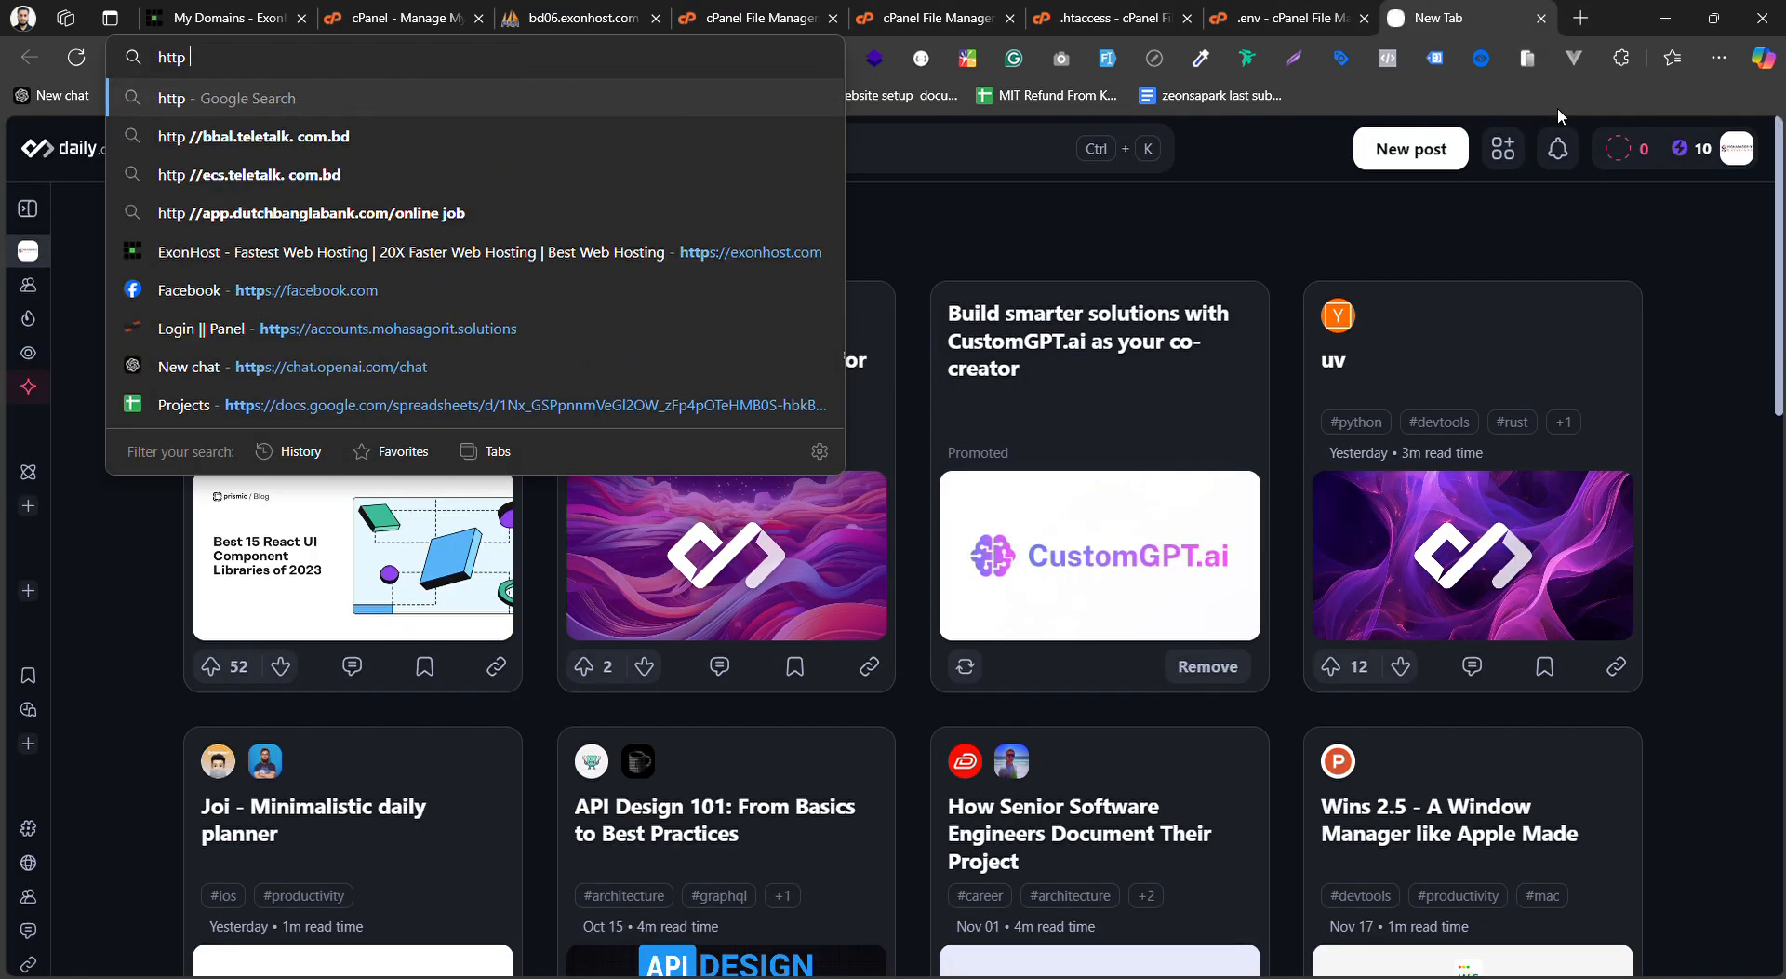
text( to https redirect htaccess)
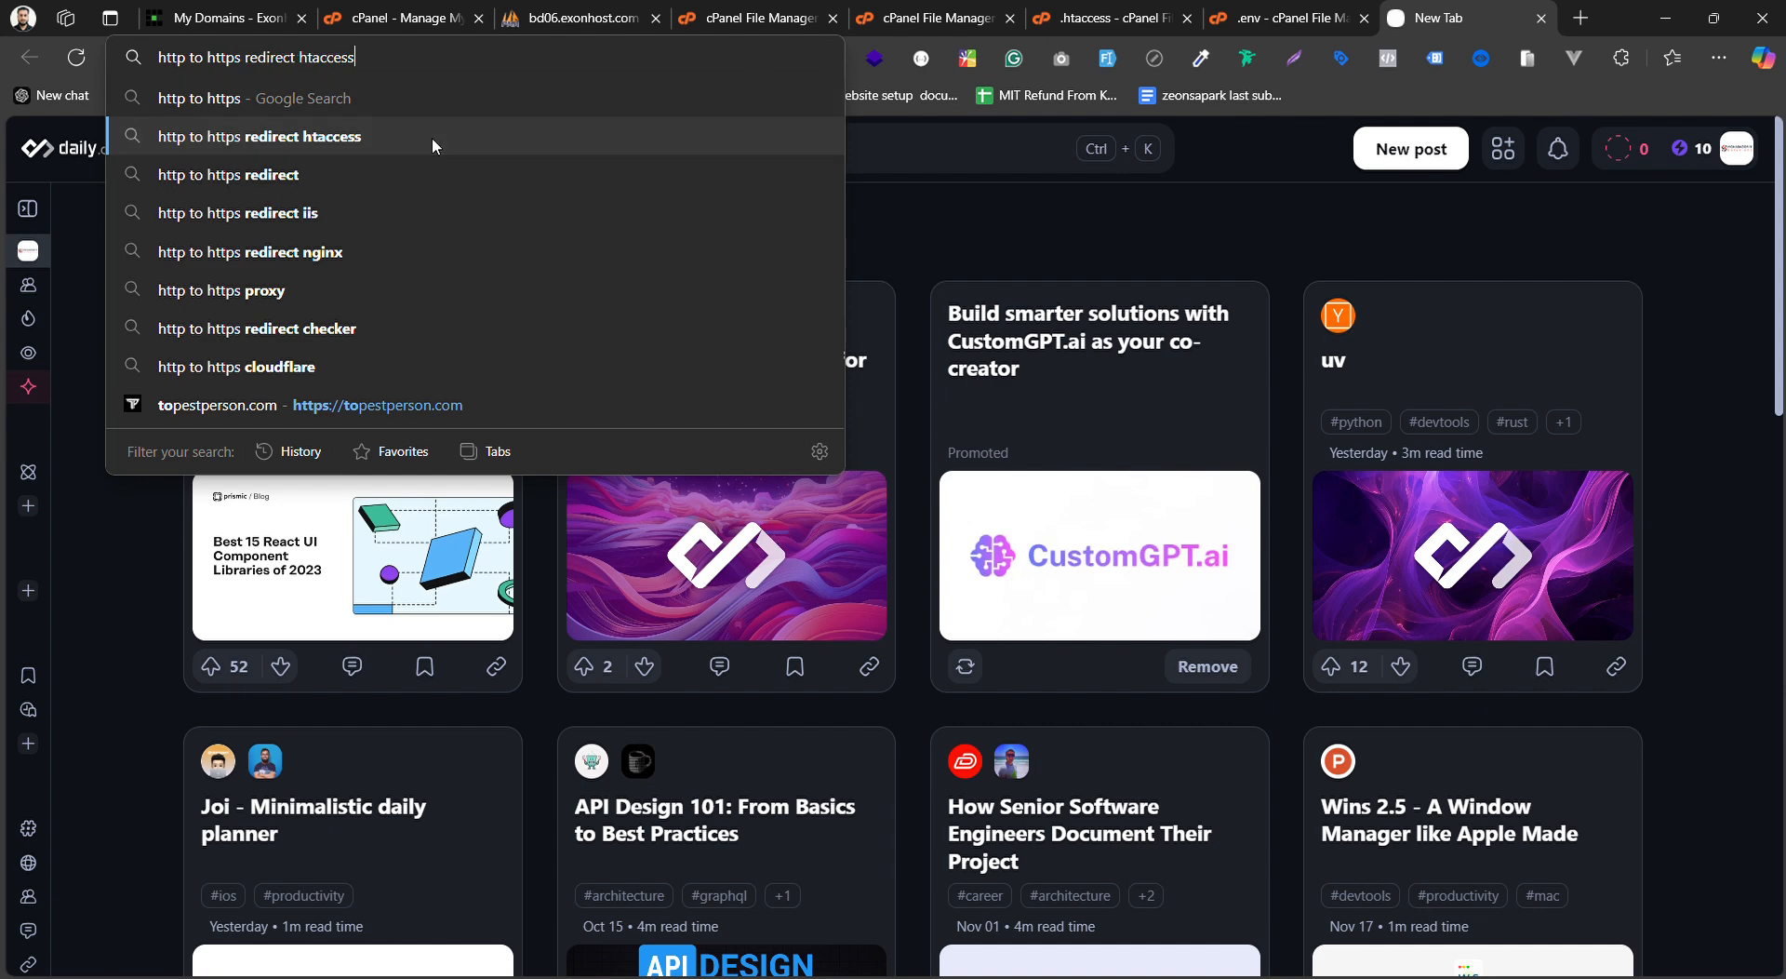
click(434, 138)
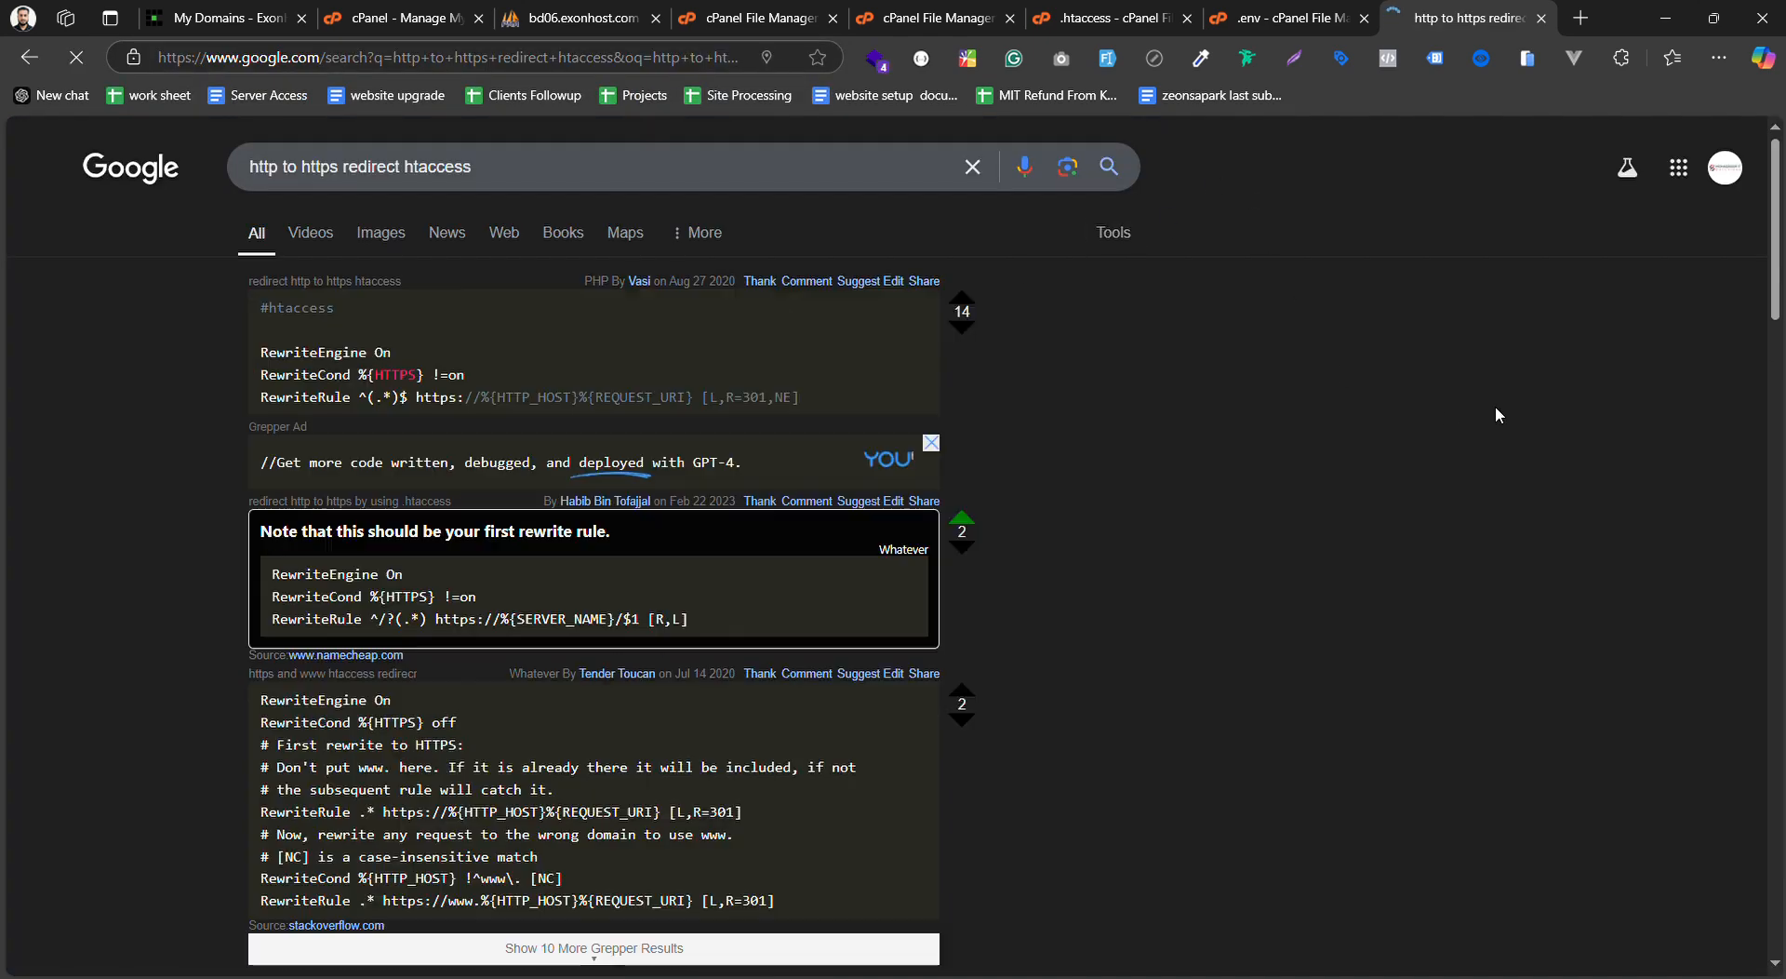
scroll(893, 321, down, 3)
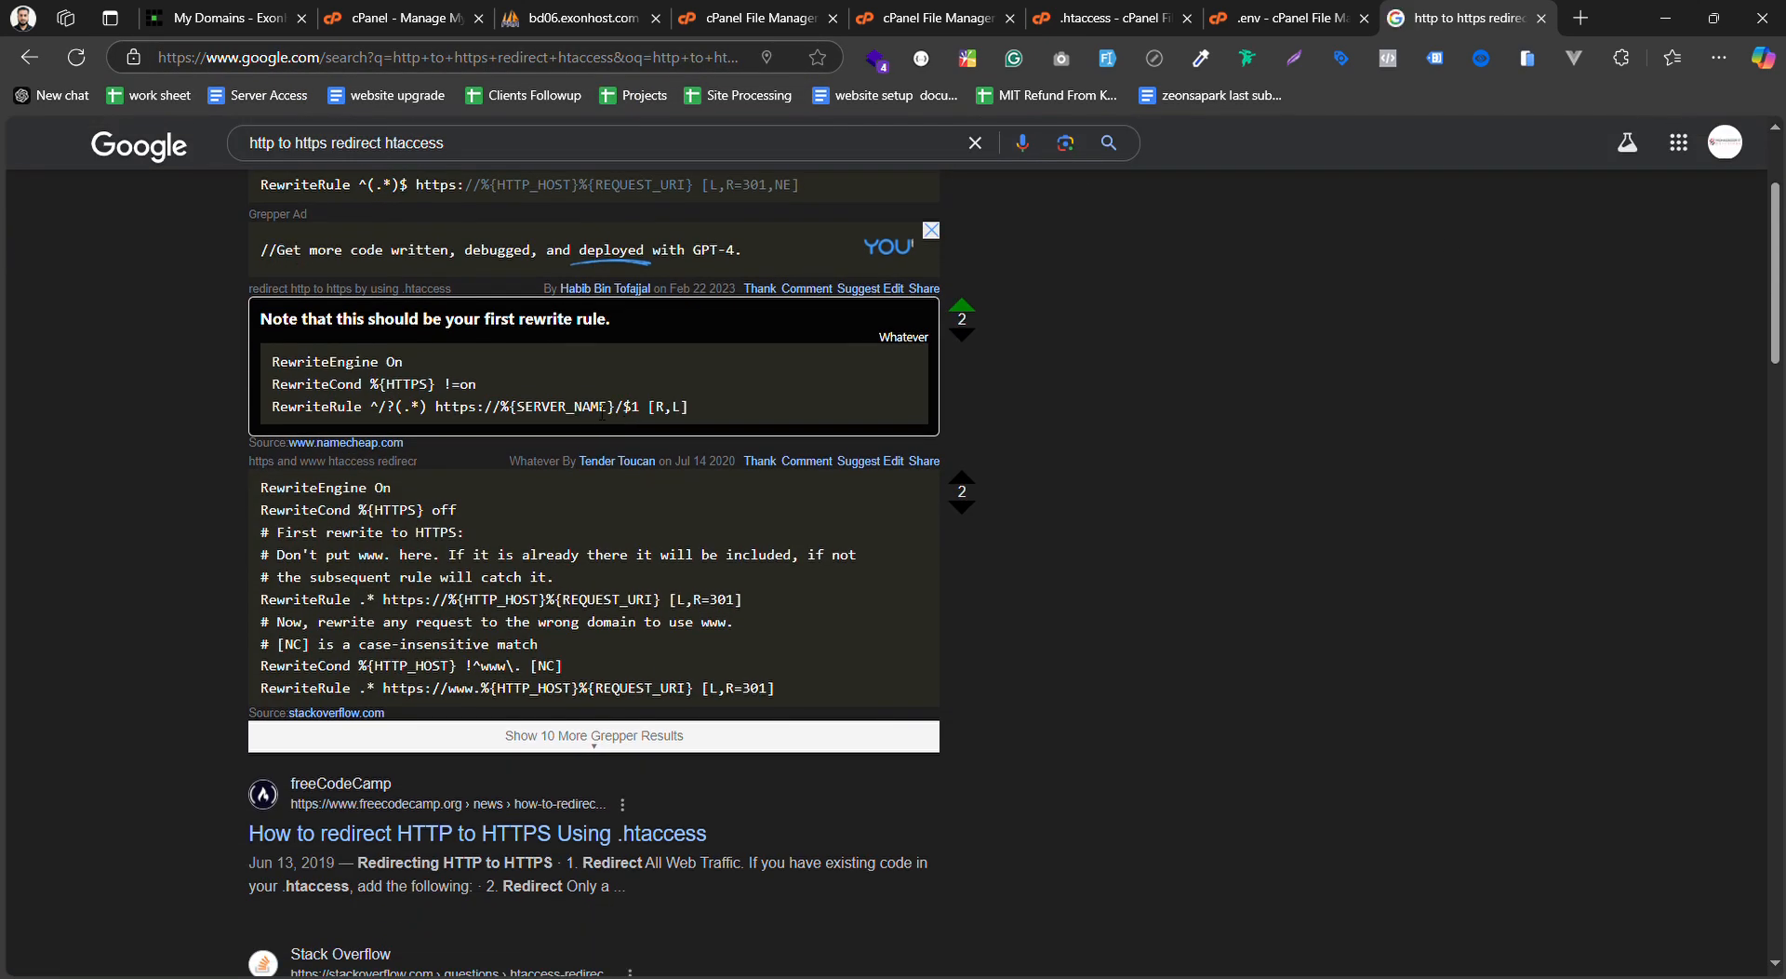
scroll(433, 584, up, 2)
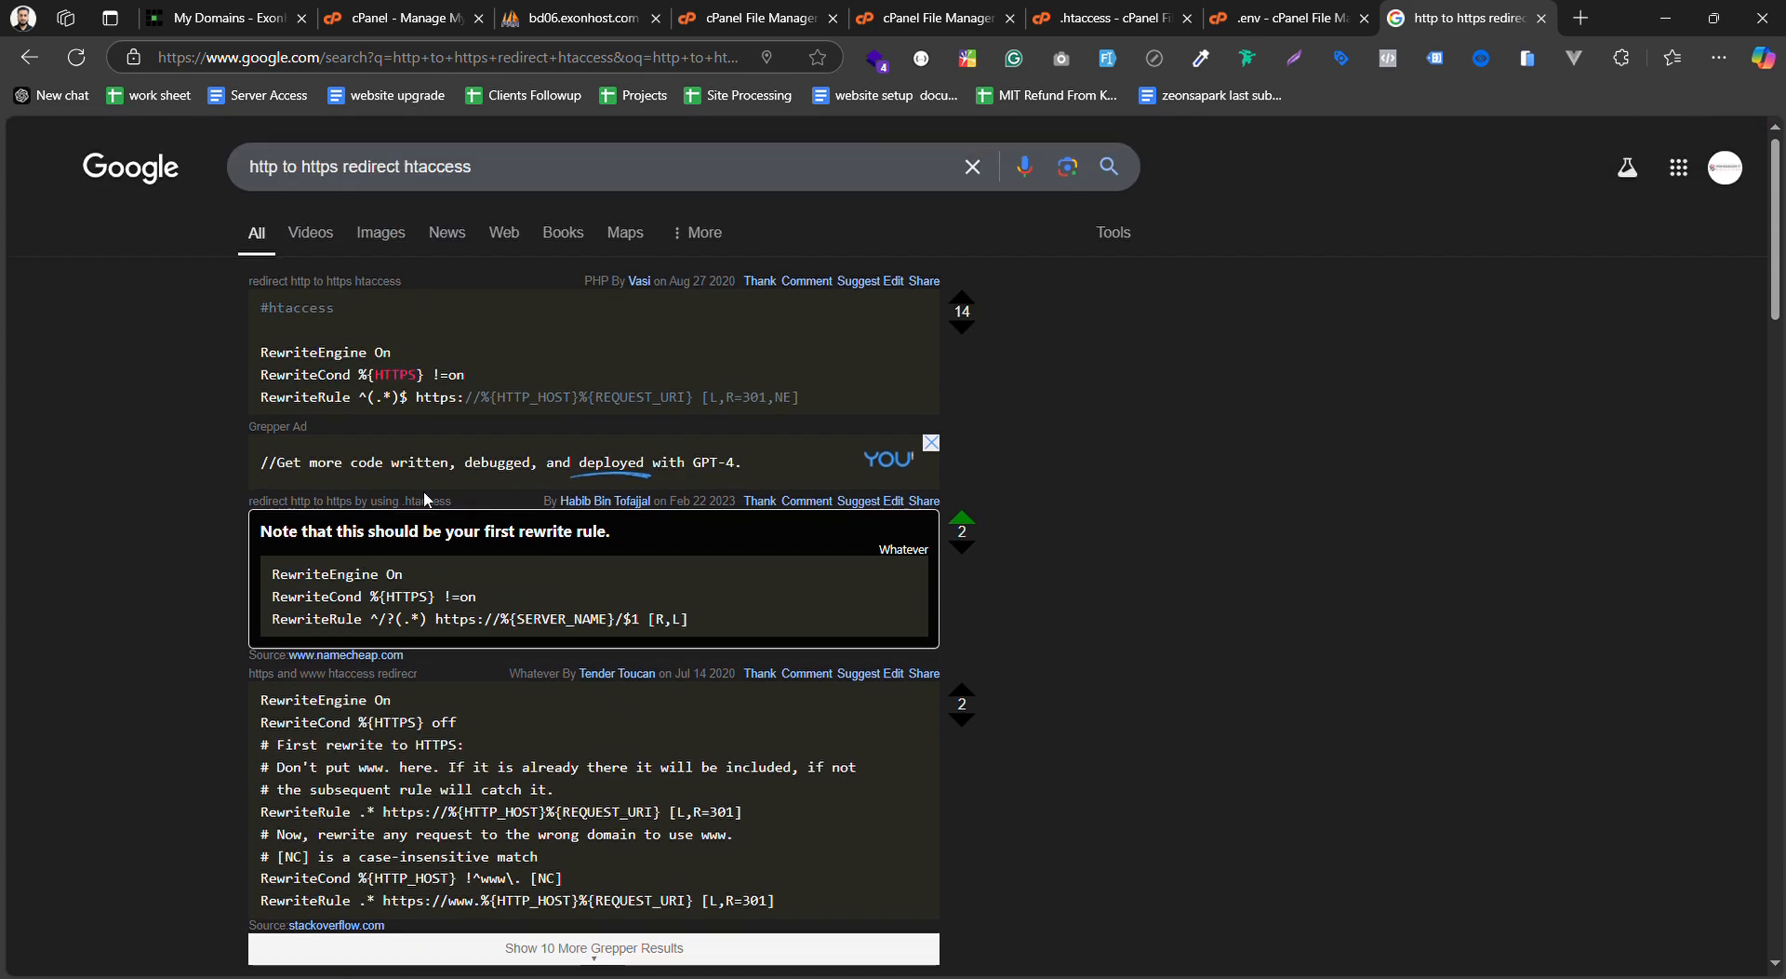
scroll(478, 561, down, 4)
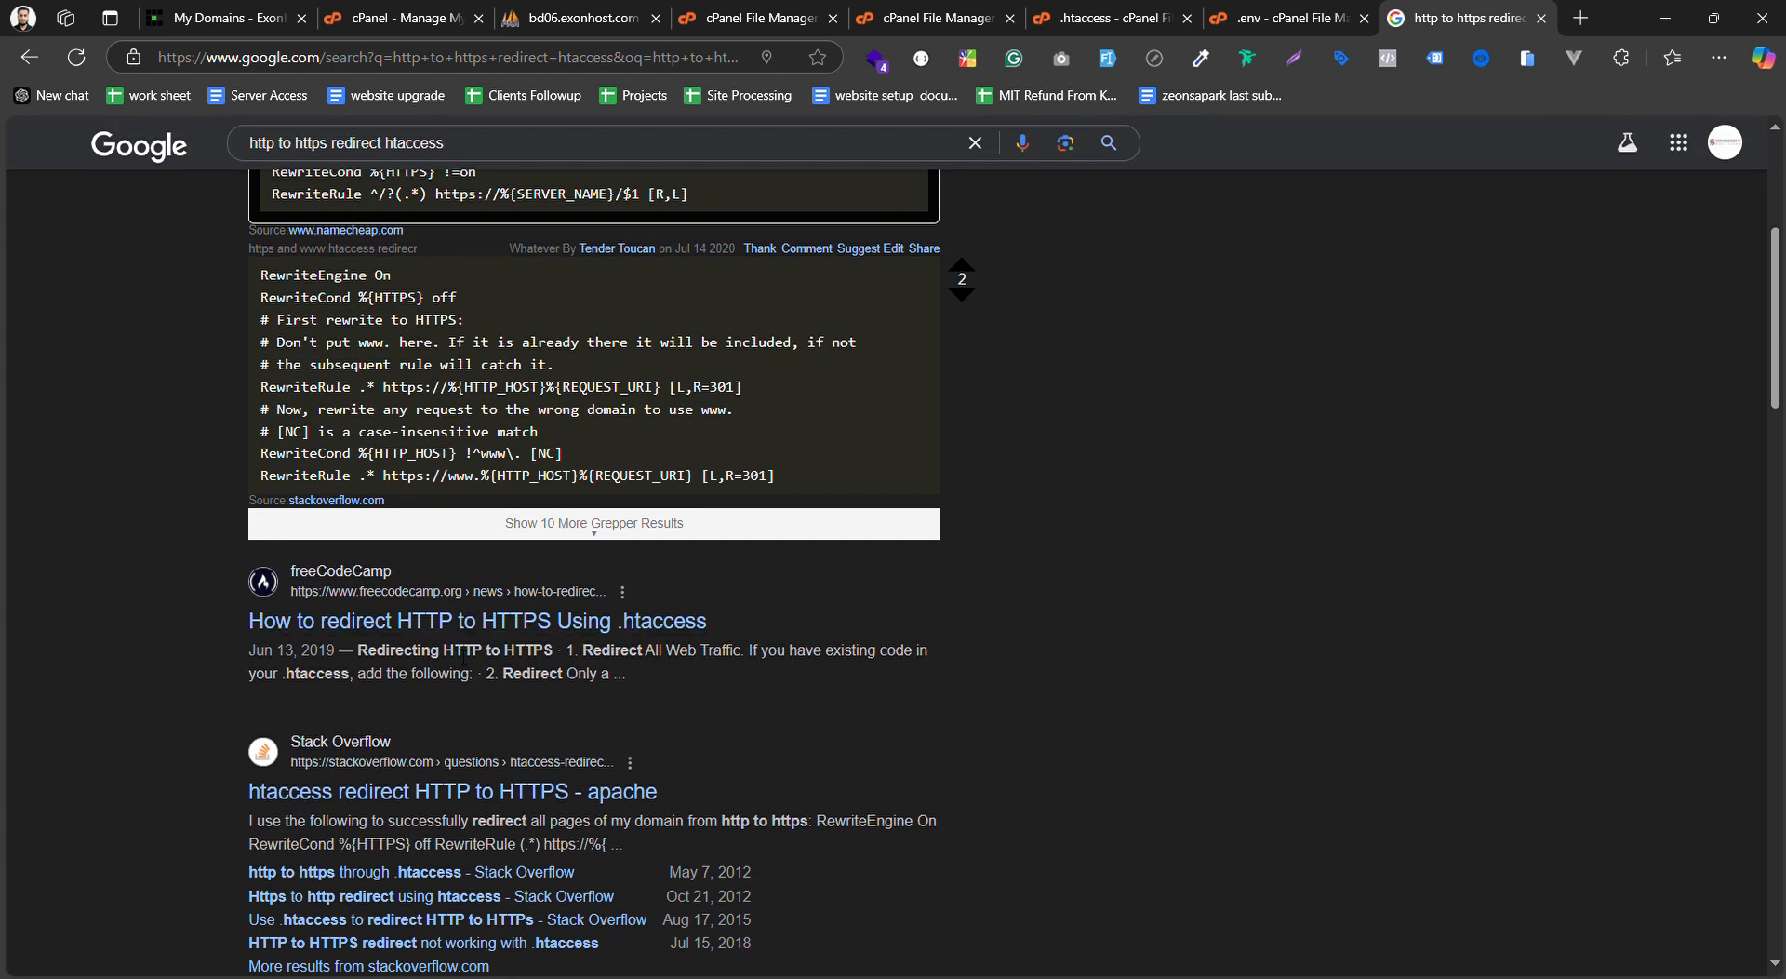
scroll(369, 684, down, 3)
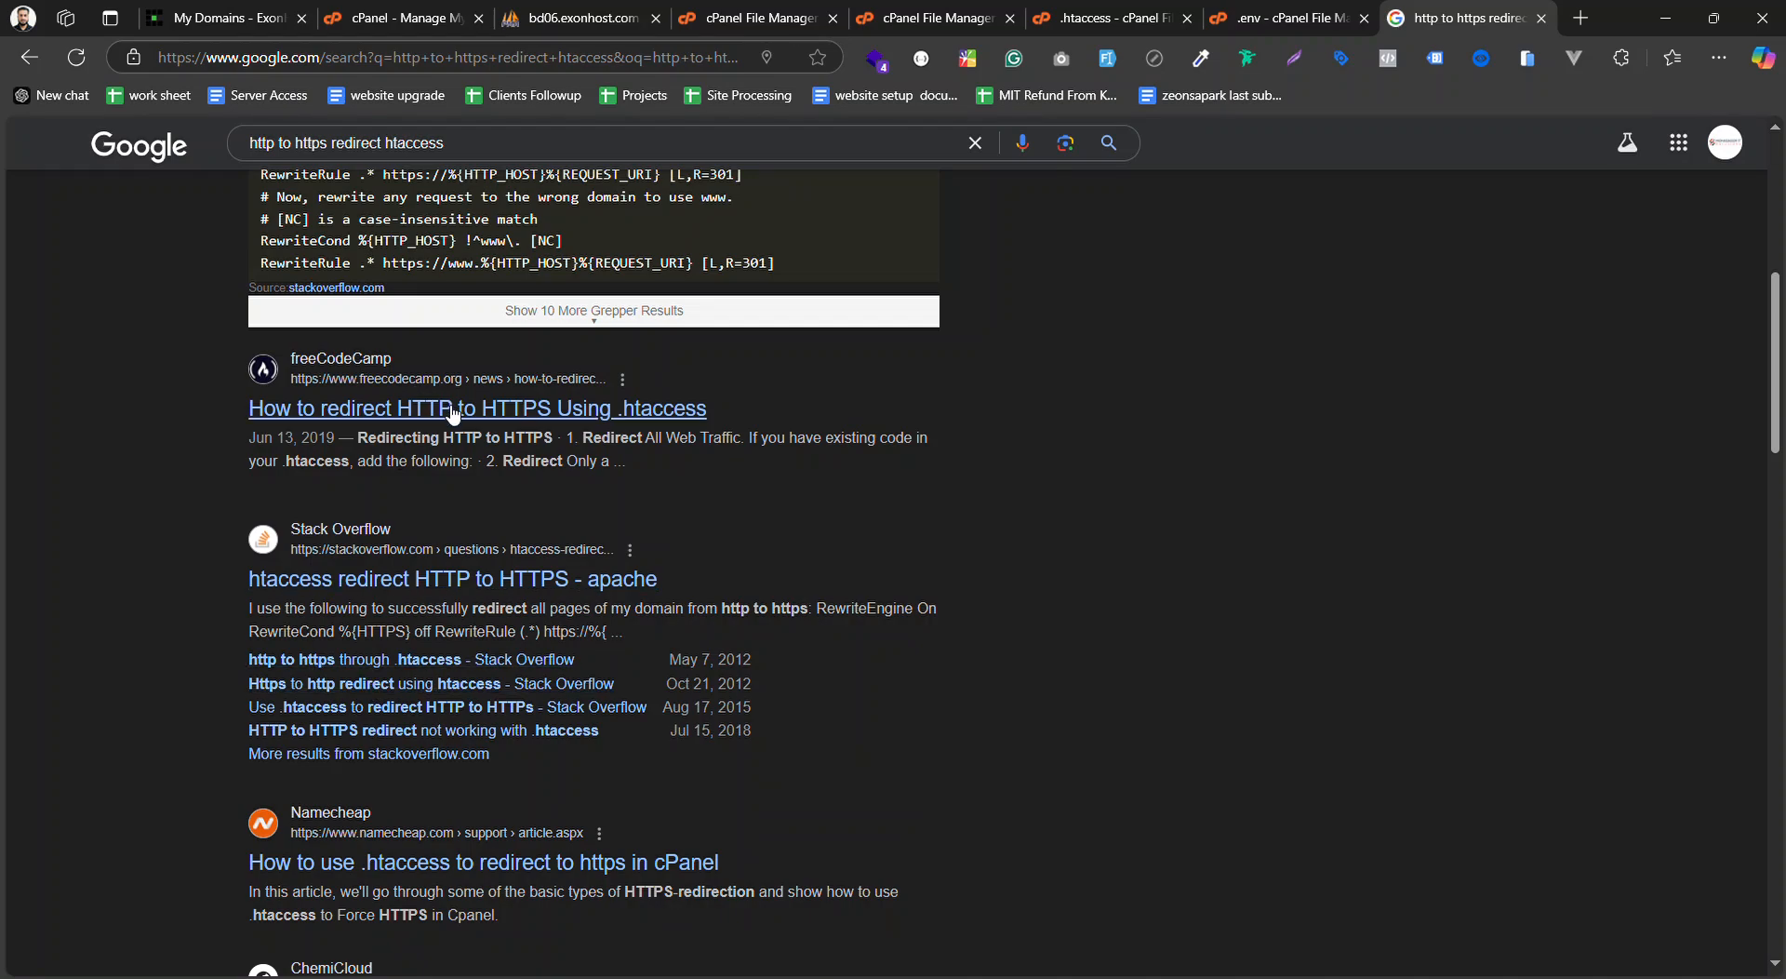
click(353, 410)
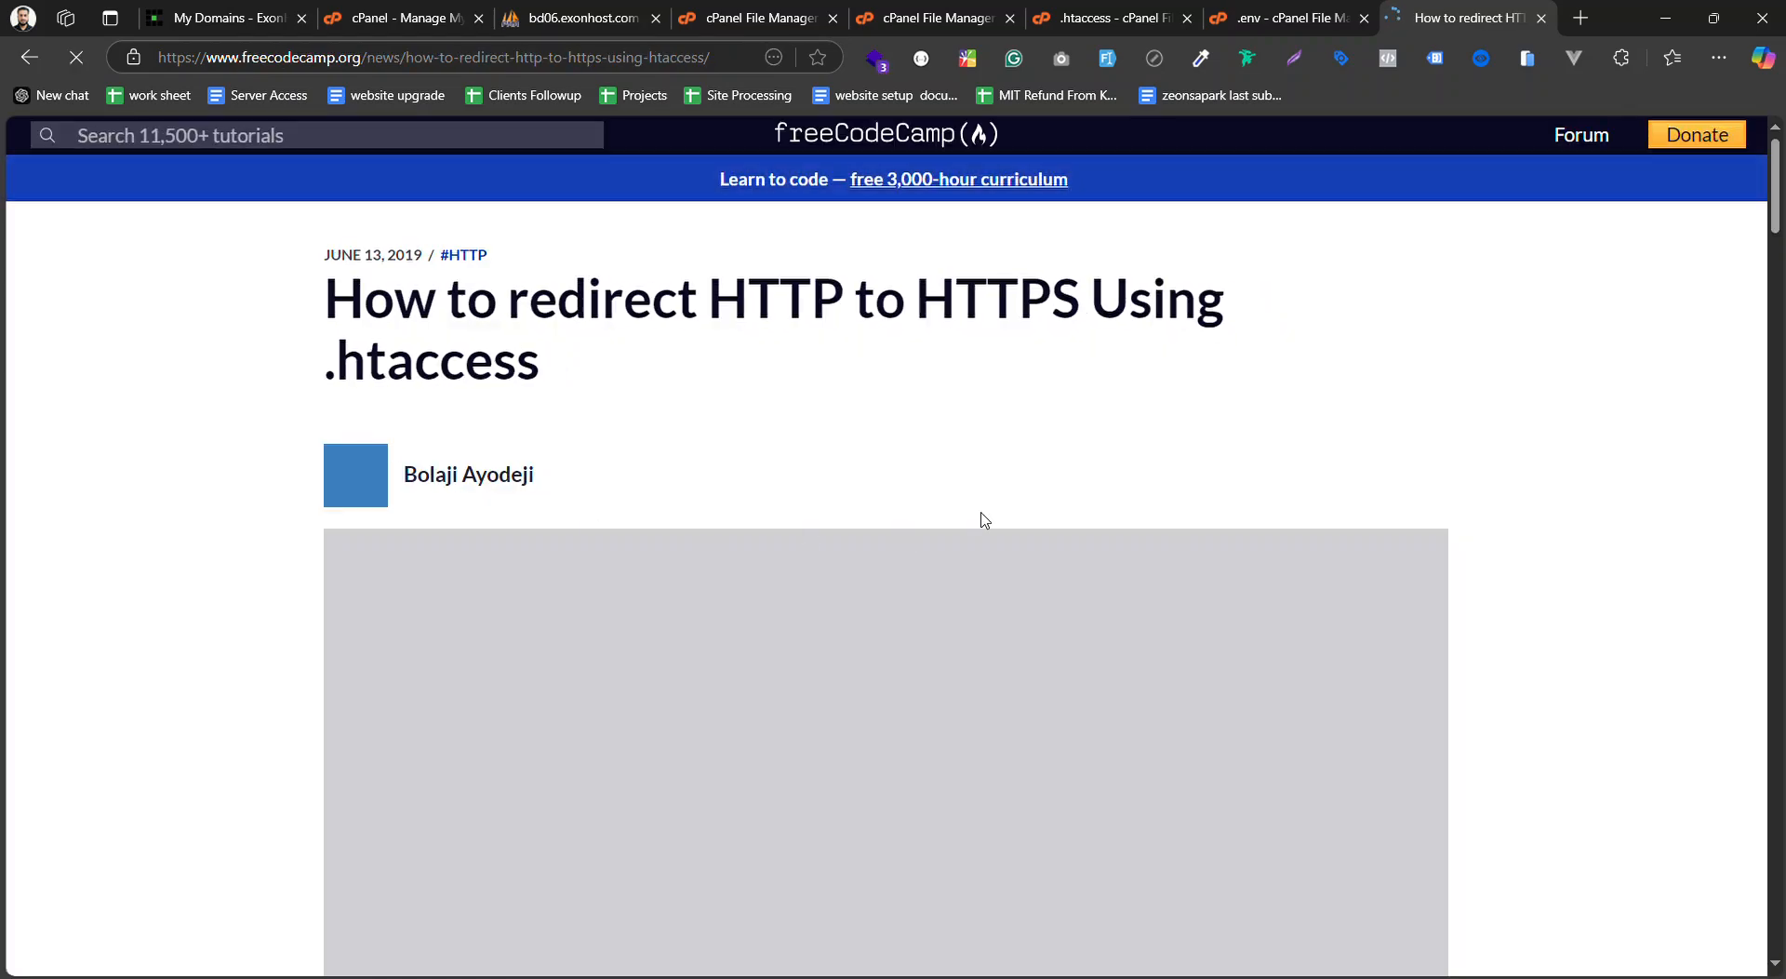
Examine the article's "Redirect All Web Traffic" section and highlight its RewriteEngine, RewriteCond and RewriteRule code
scroll(985, 520, down, 18)
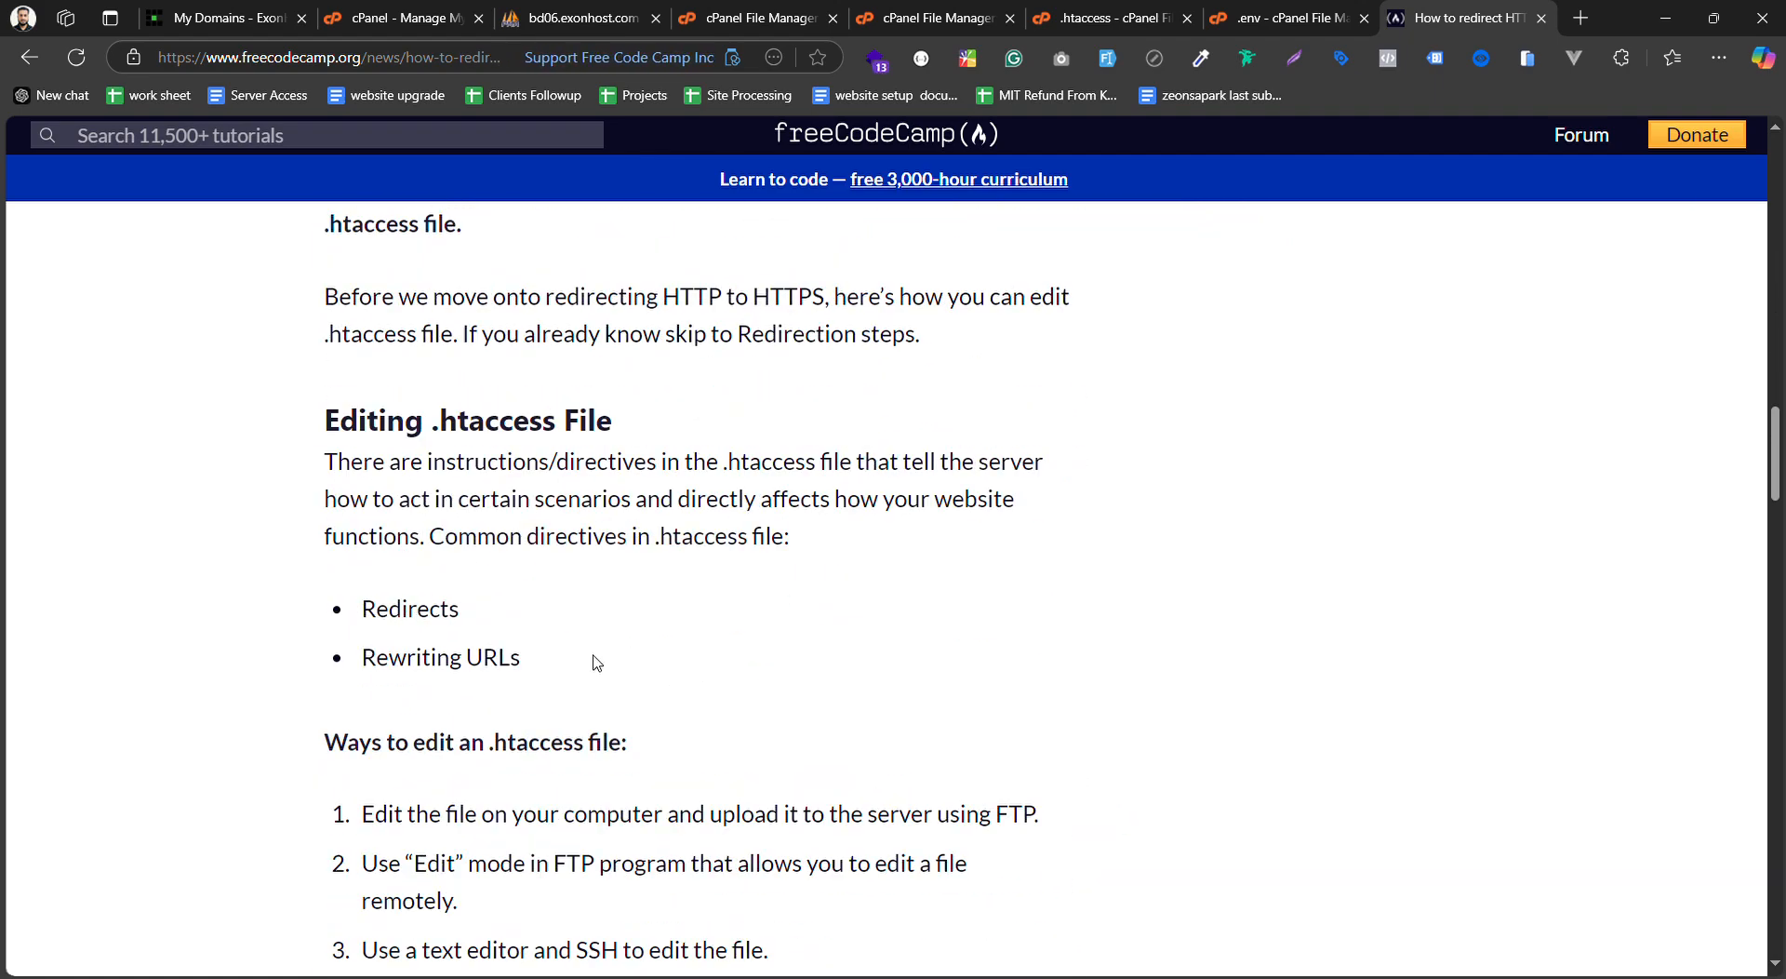
scroll(597, 663, down, 20)
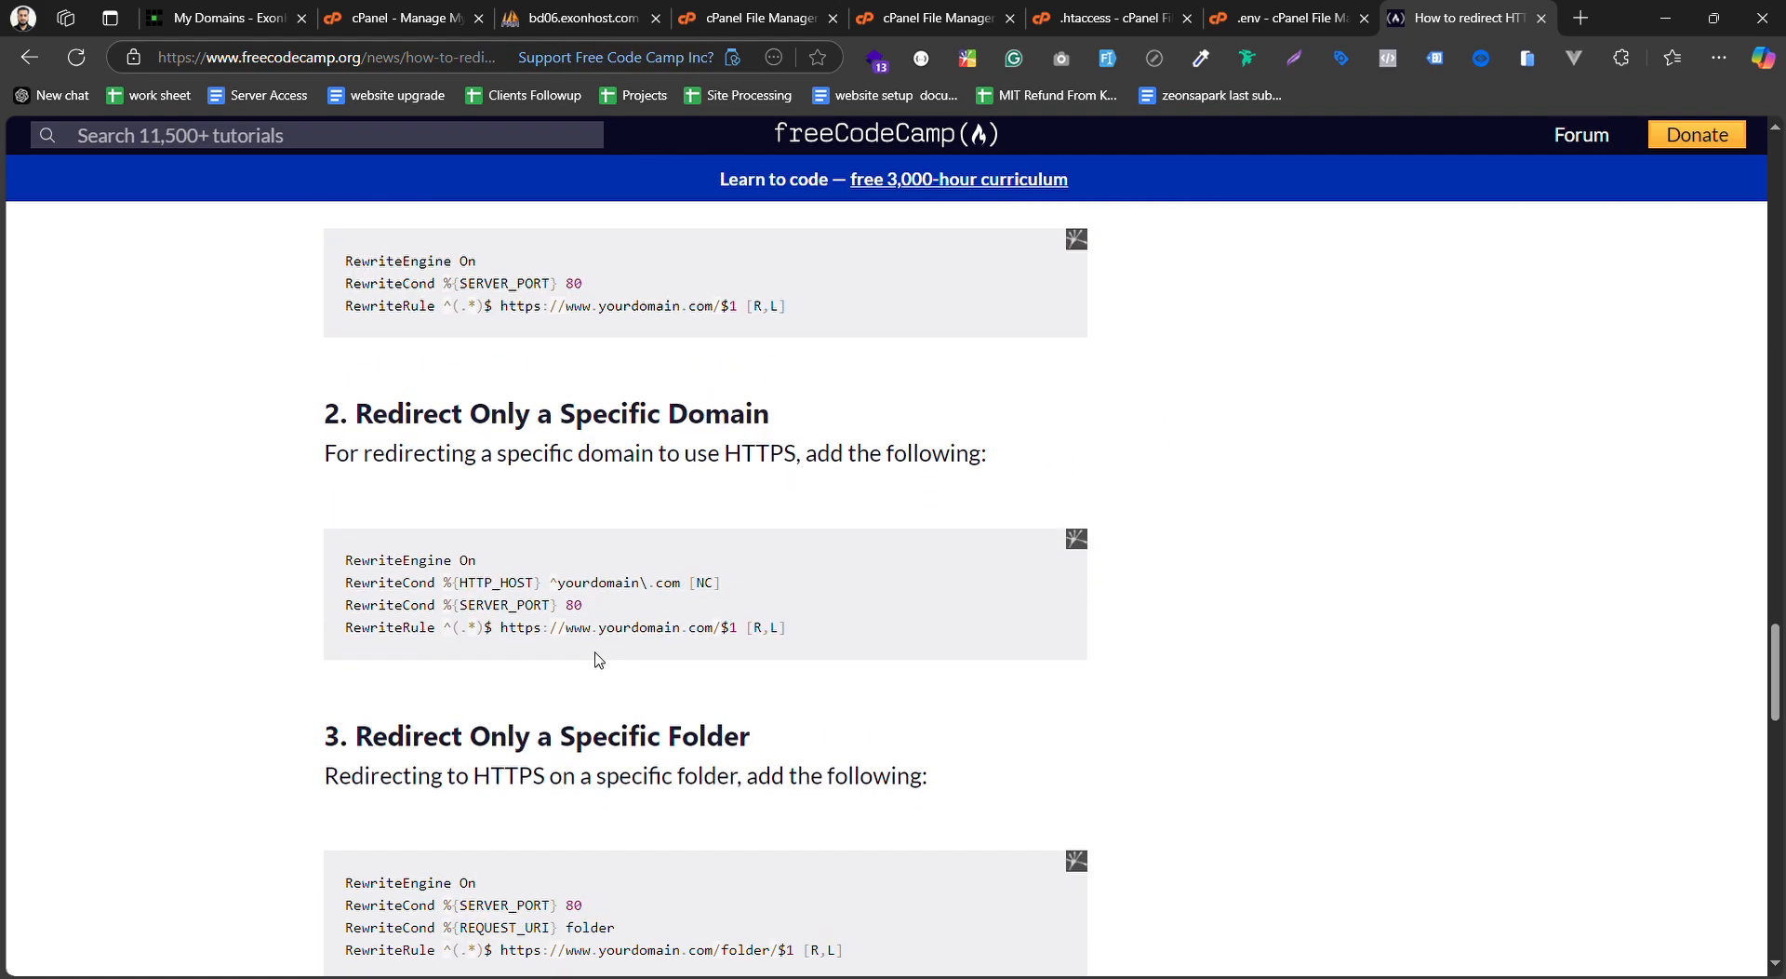
scroll(598, 659, up, 3)
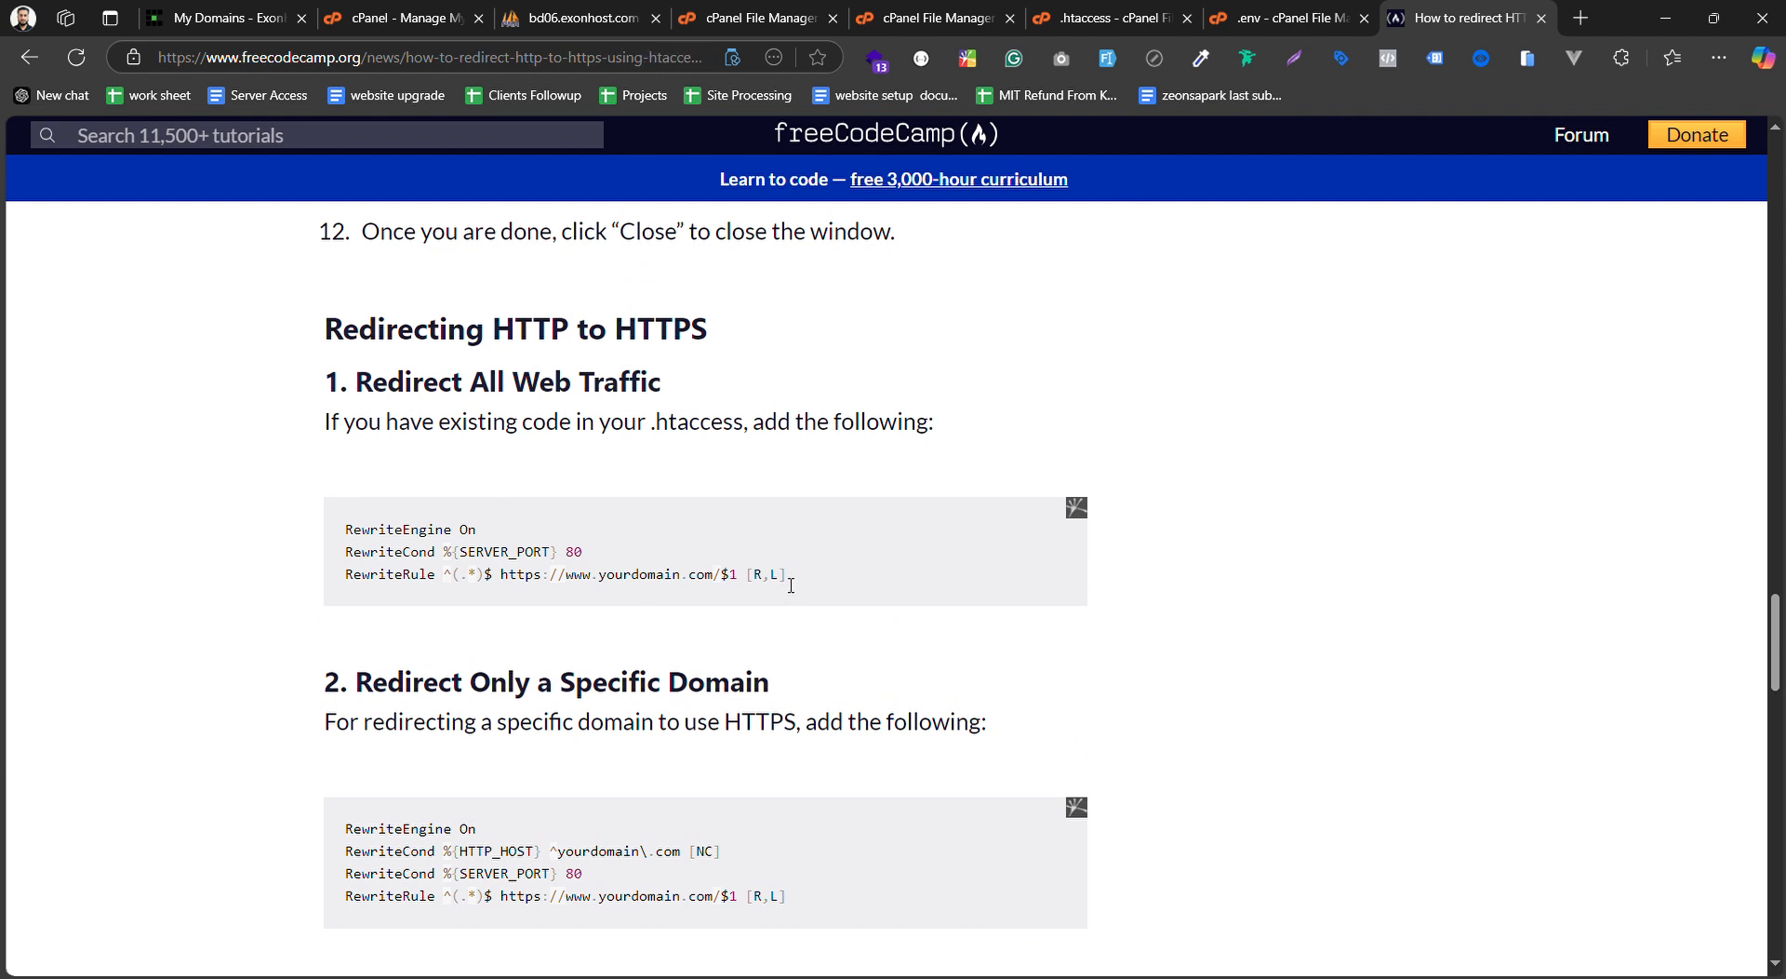
drag(789, 581, 371, 538)
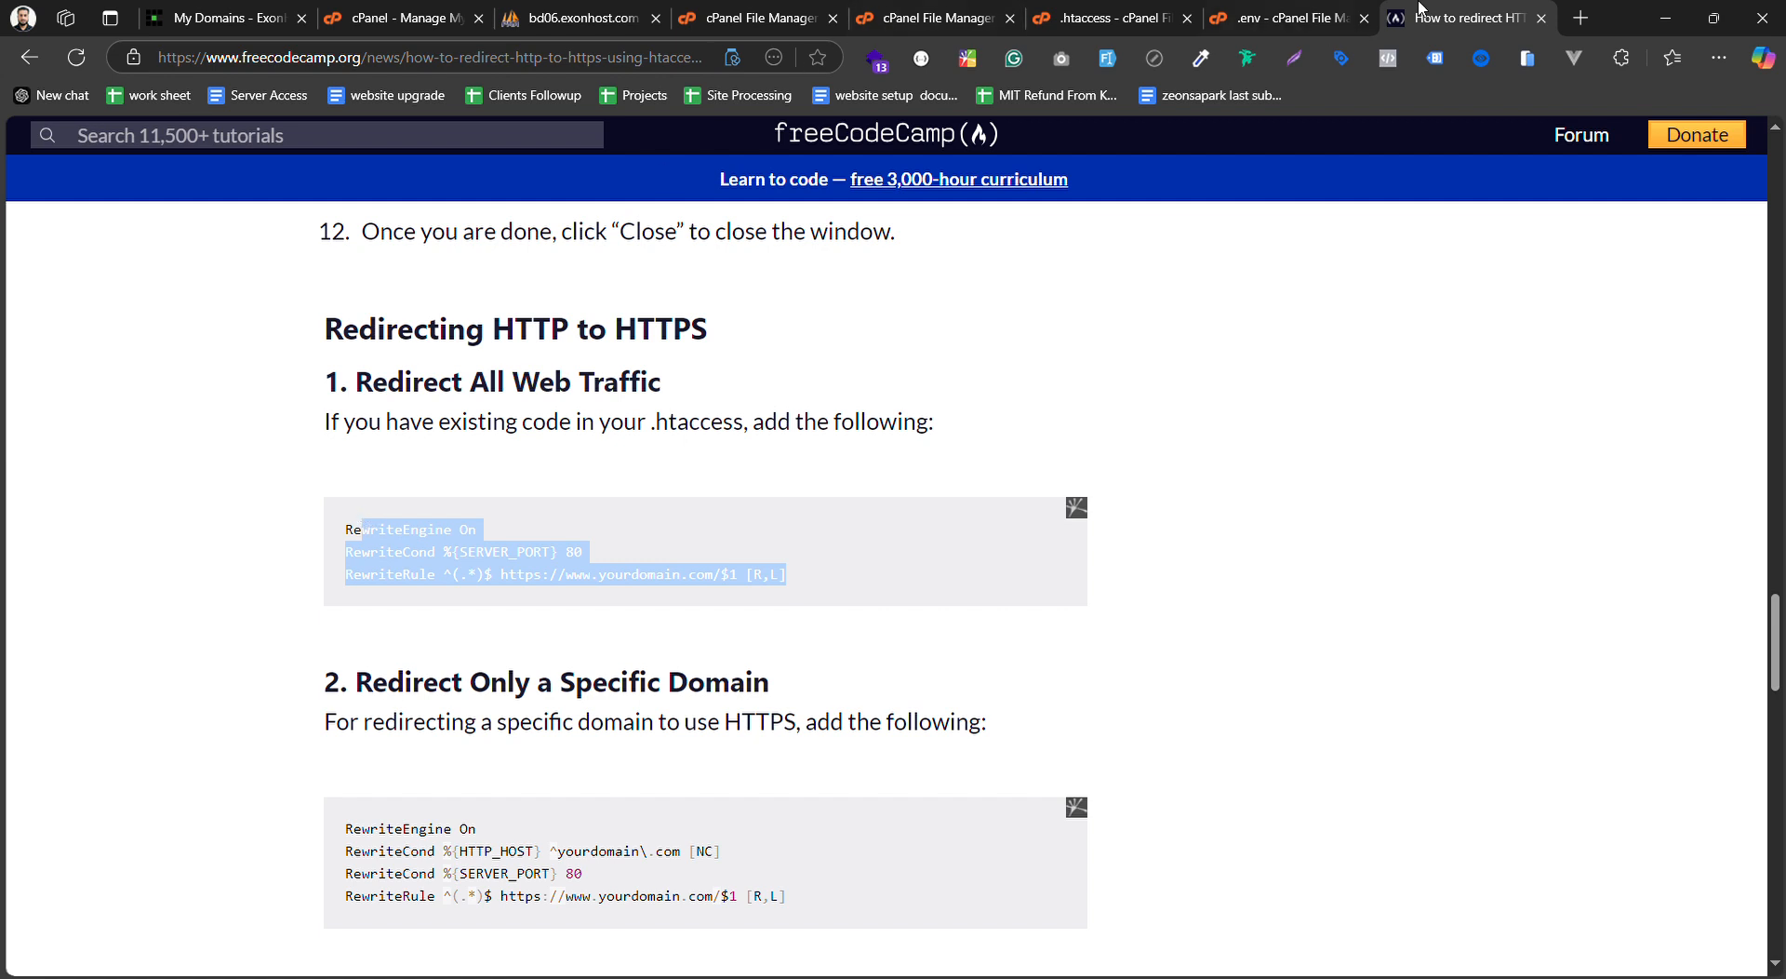
Close the article, return to the .htaccess editor and save the file again
click(1541, 19)
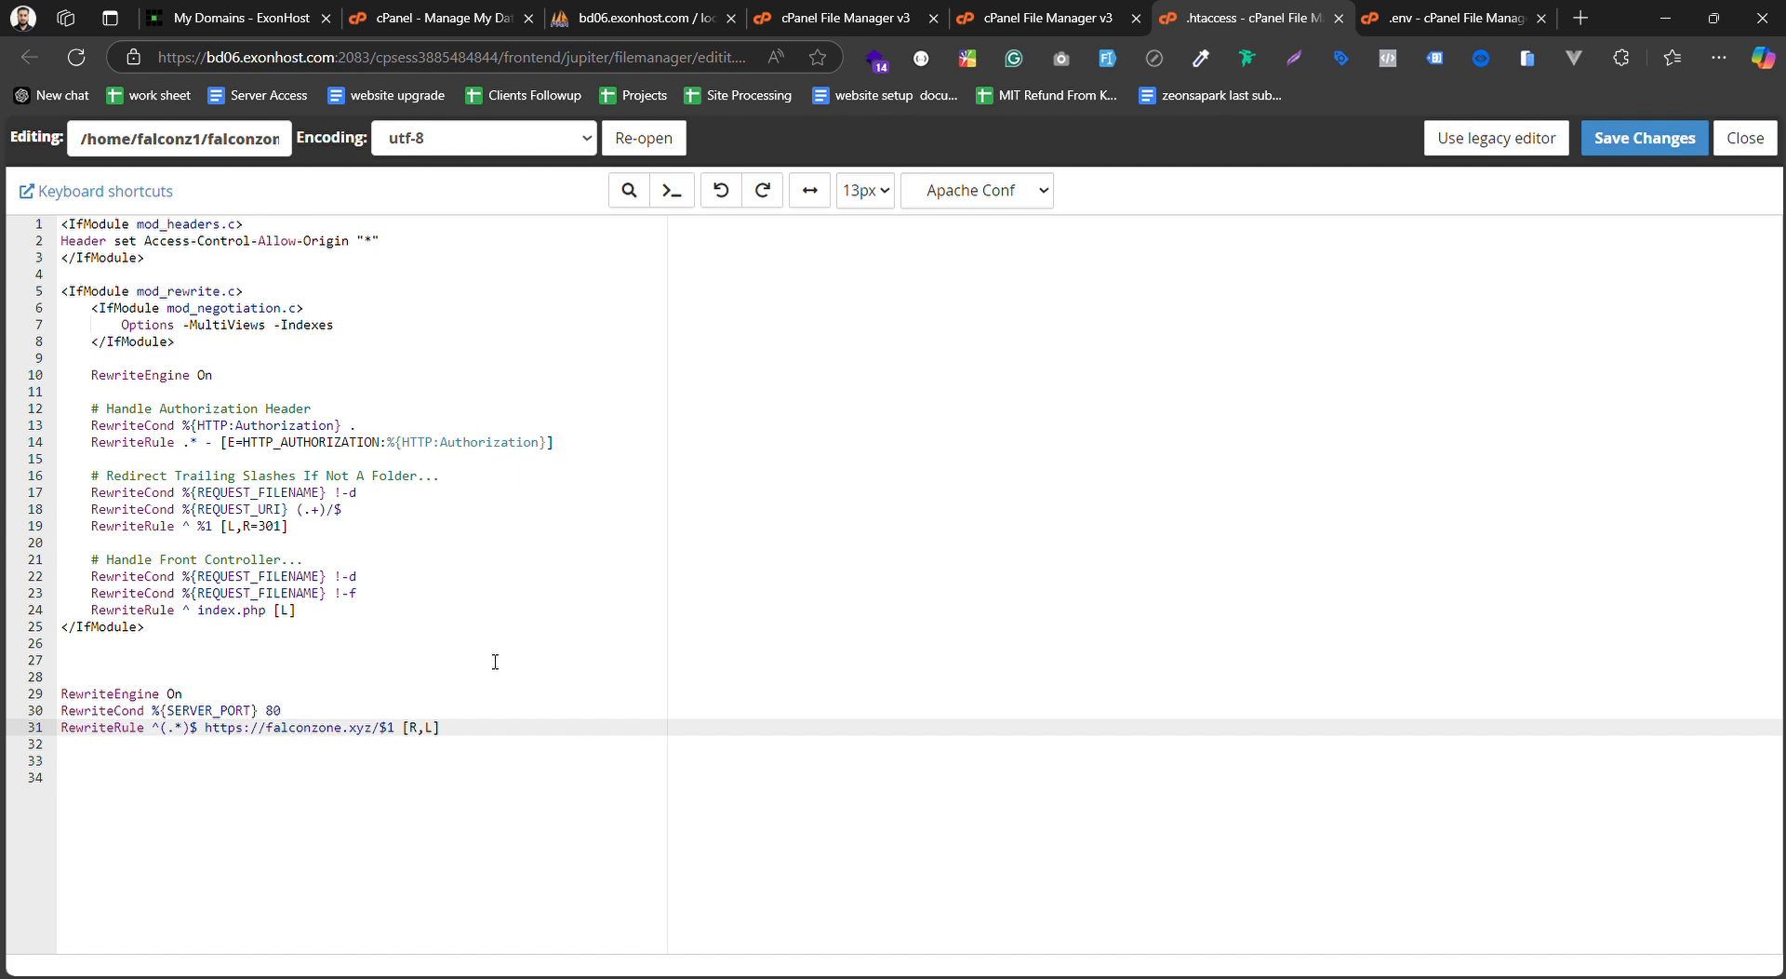
click(1643, 140)
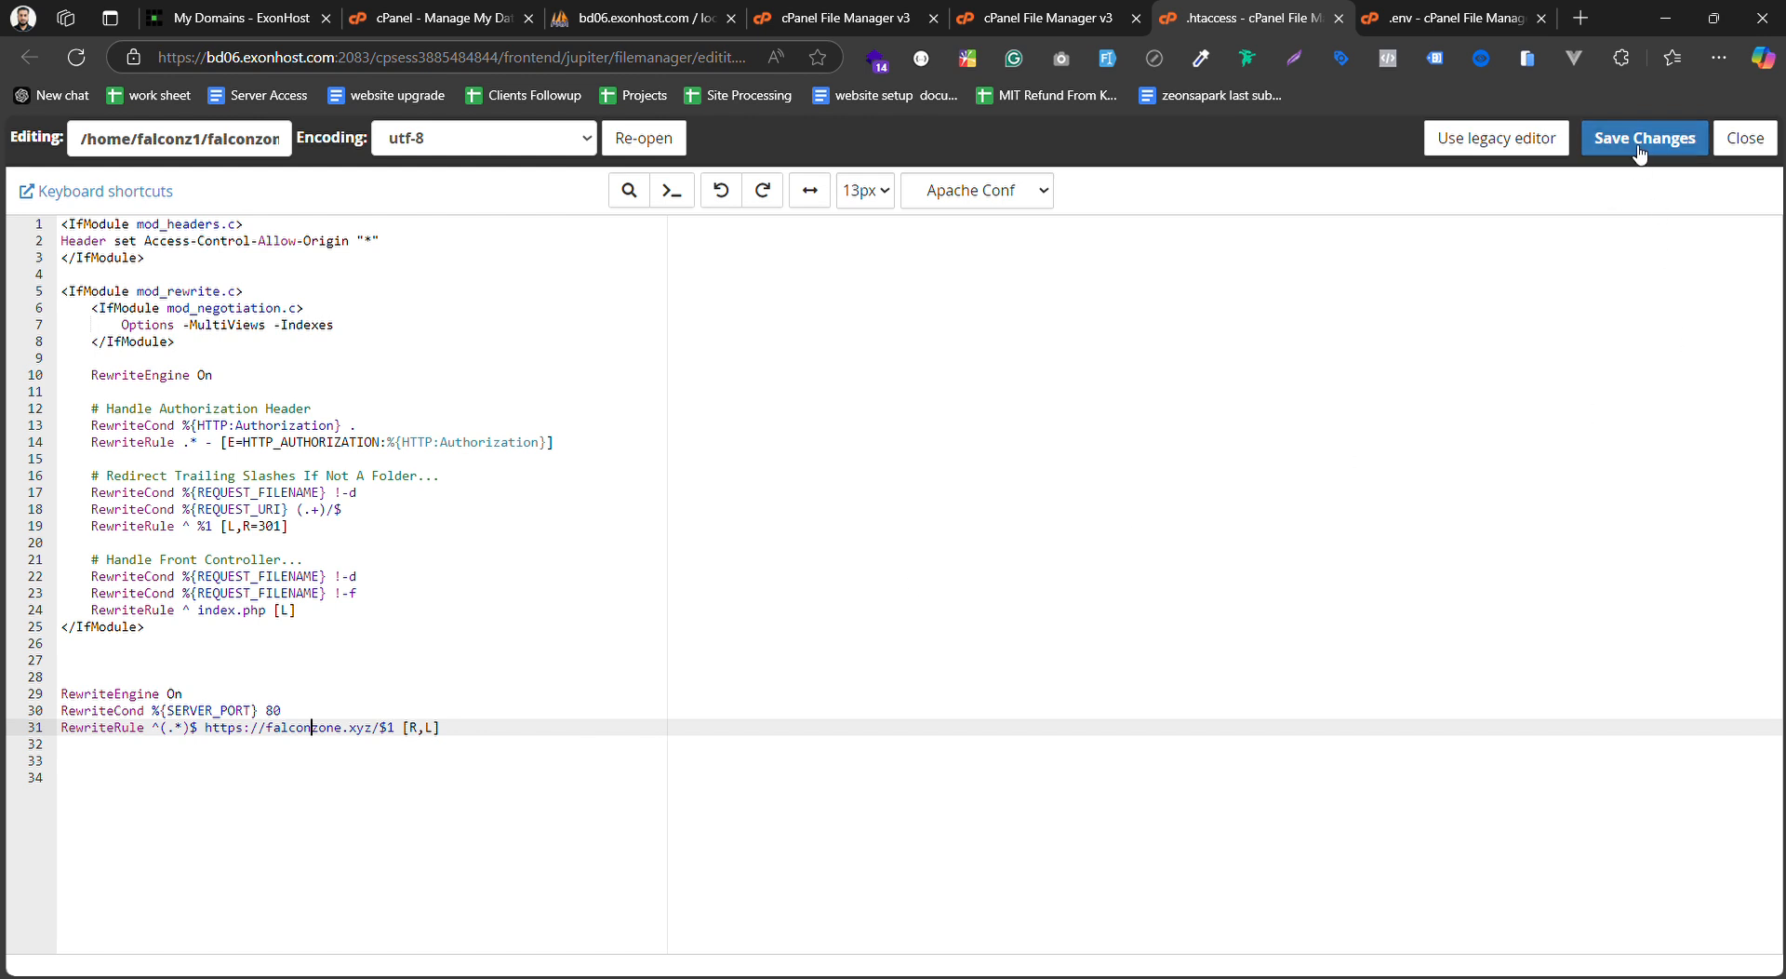
Save the edited .htaccess file and close its editor
click(1643, 138)
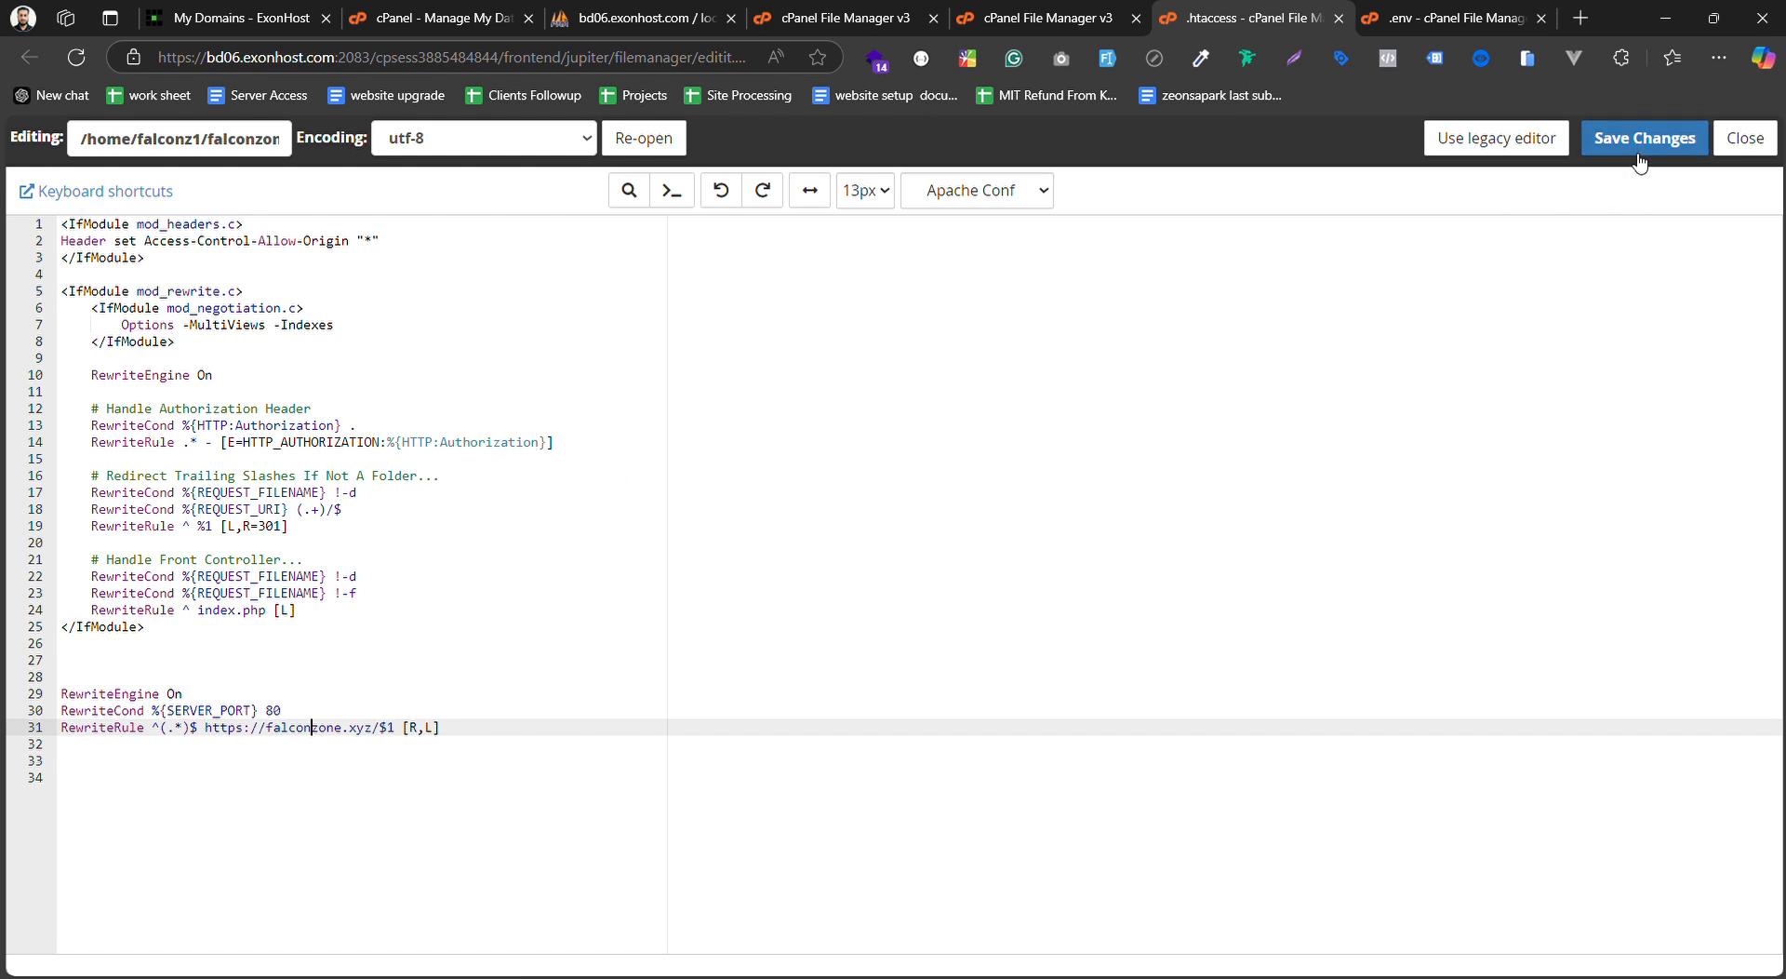
click(1743, 137)
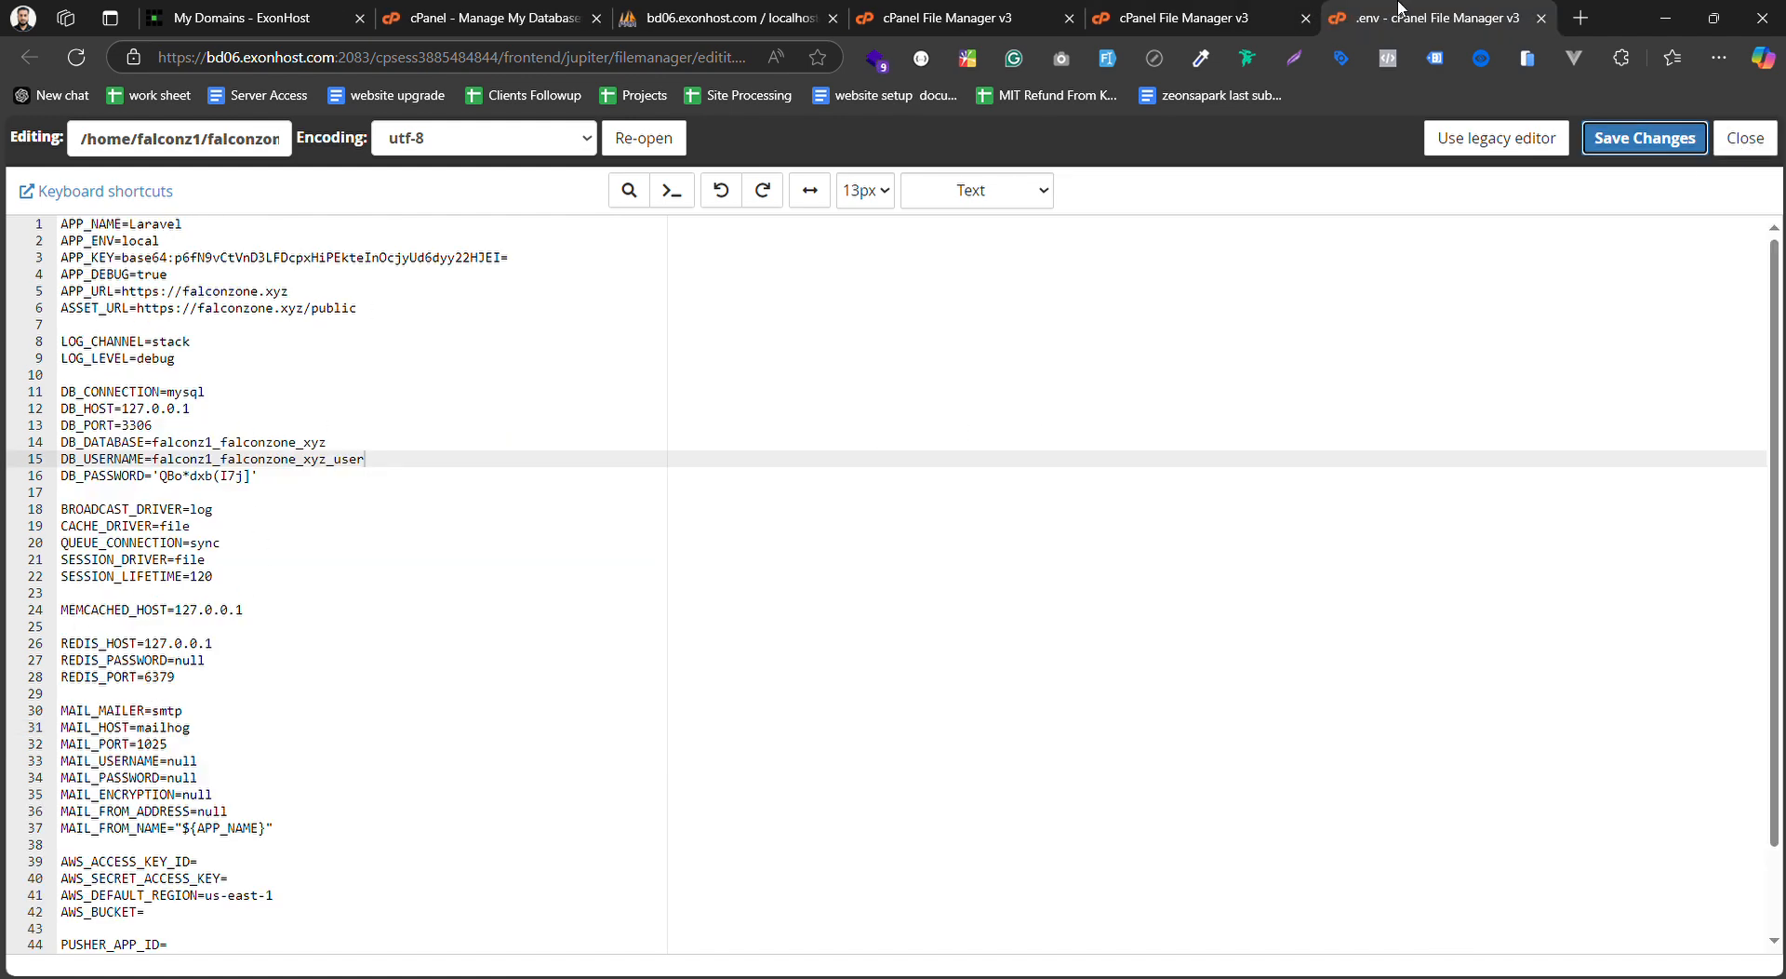
Go to the file manager's falconzone.xyz directory and open its public folder
click(1245, 17)
click(986, 17)
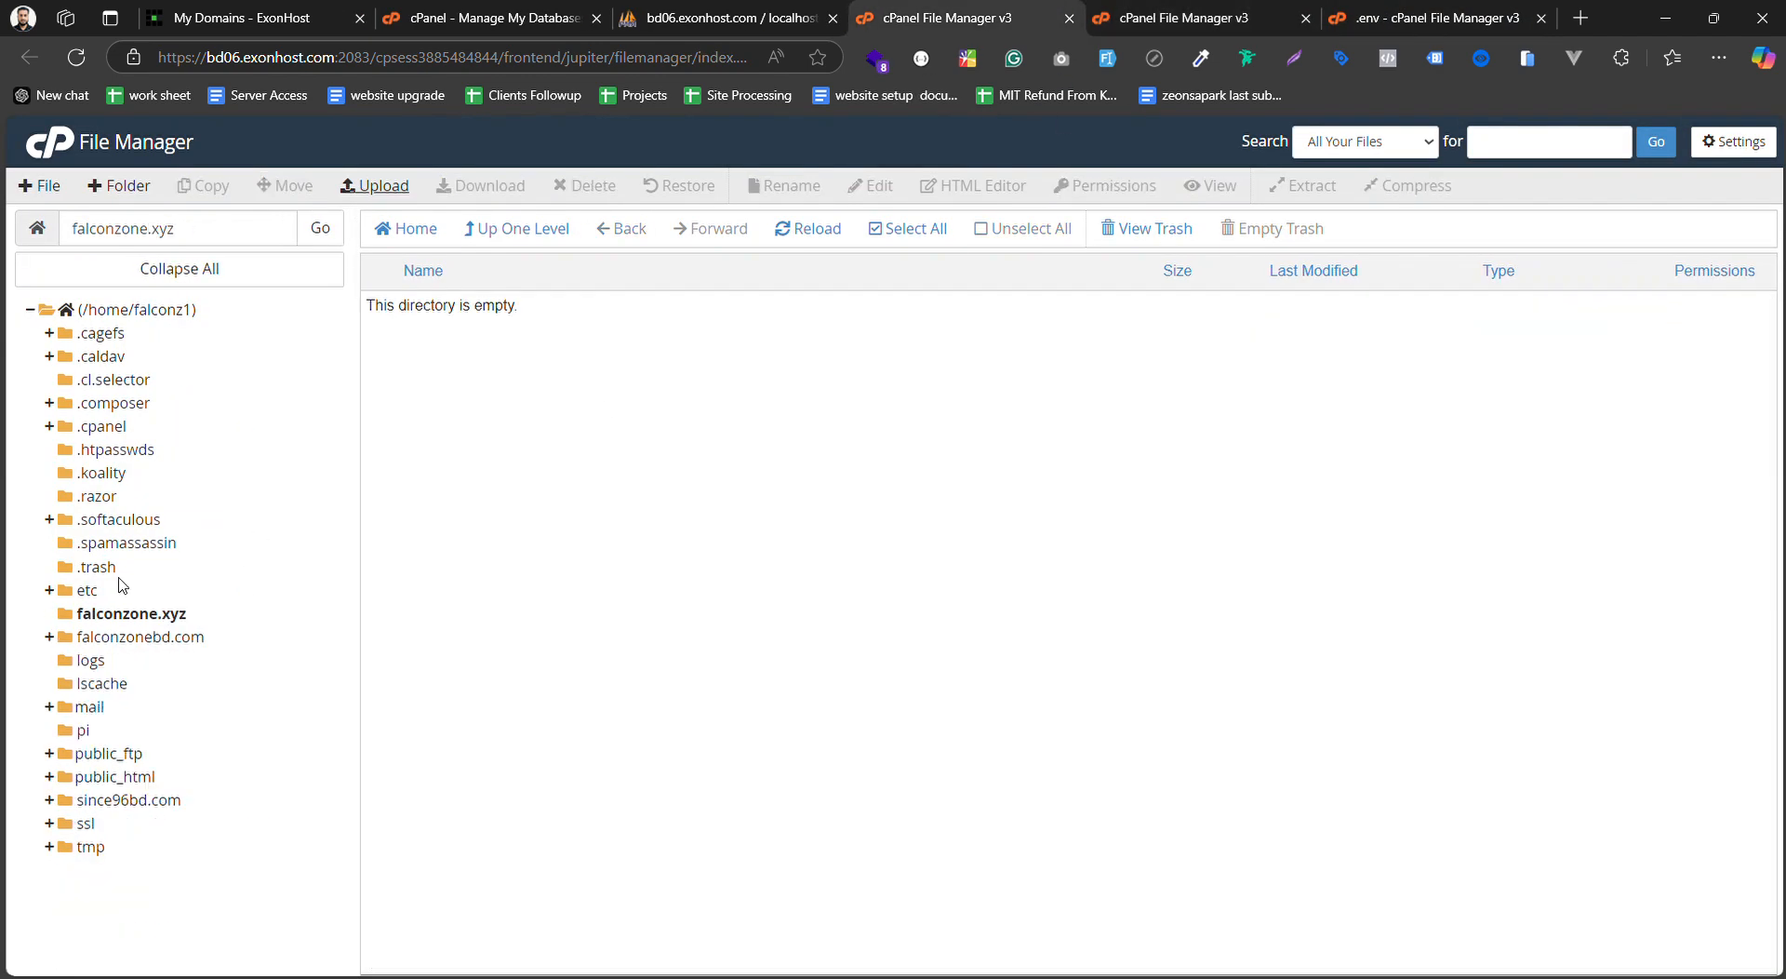
click(125, 616)
scroll(630, 521, down, 3)
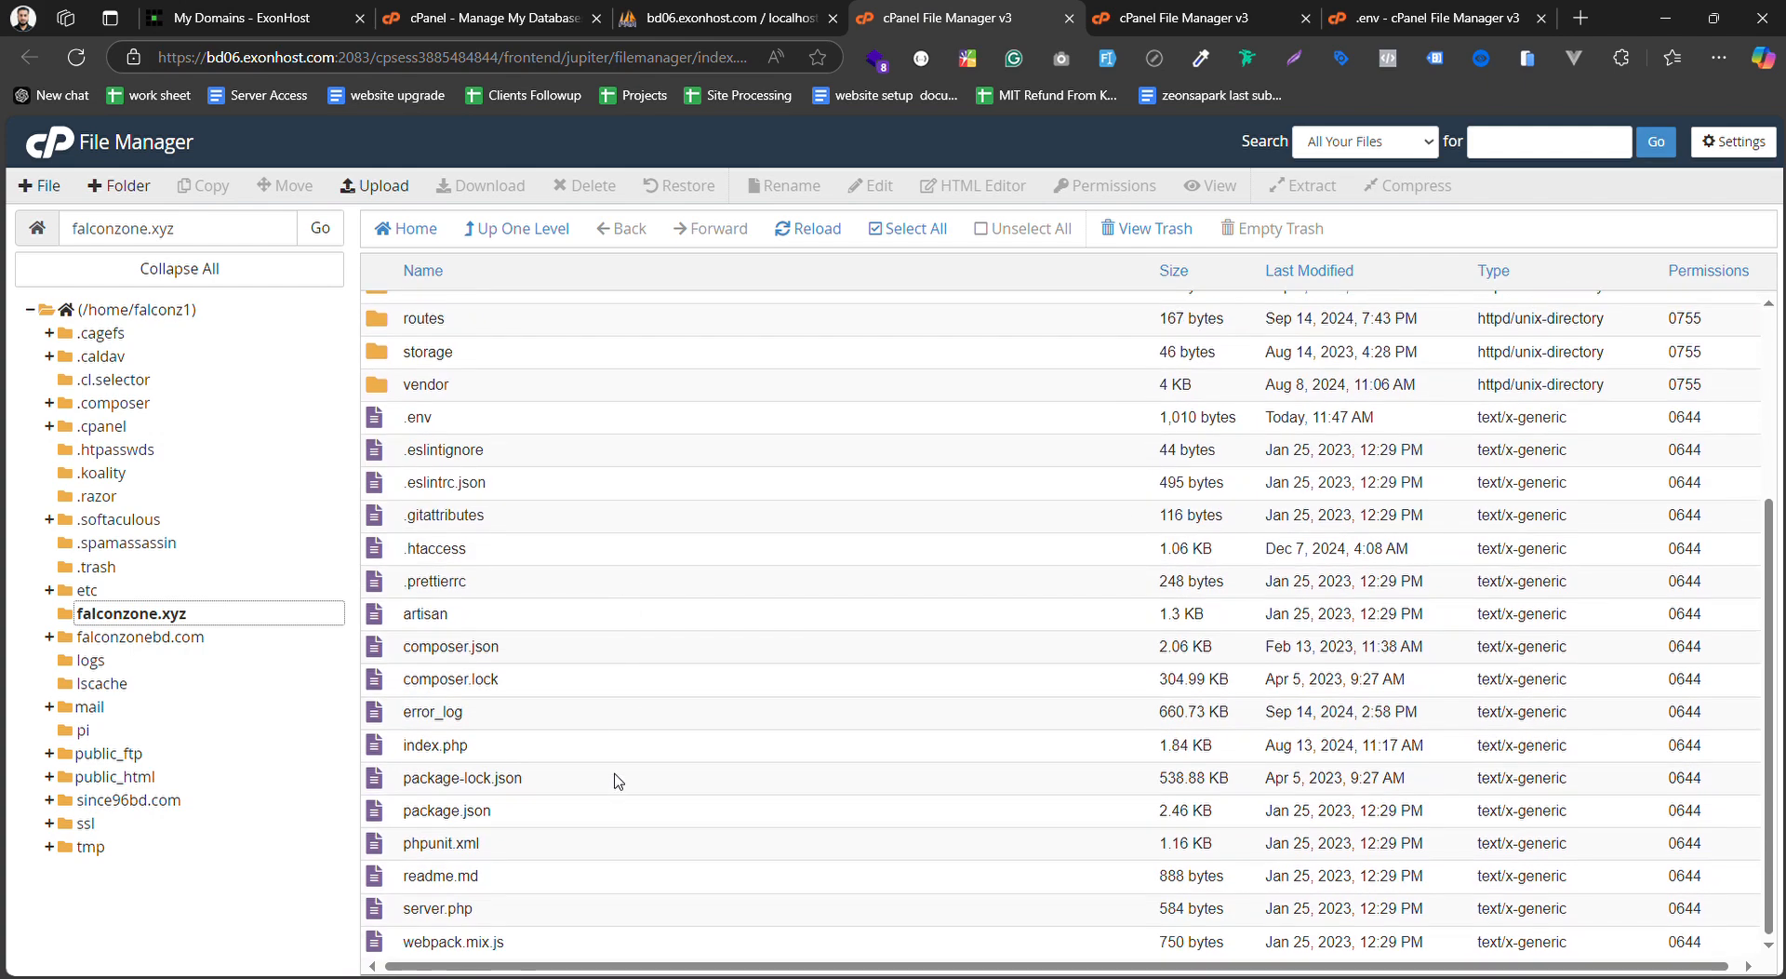
scroll(617, 778, up, 3)
scroll(568, 670, down, 3)
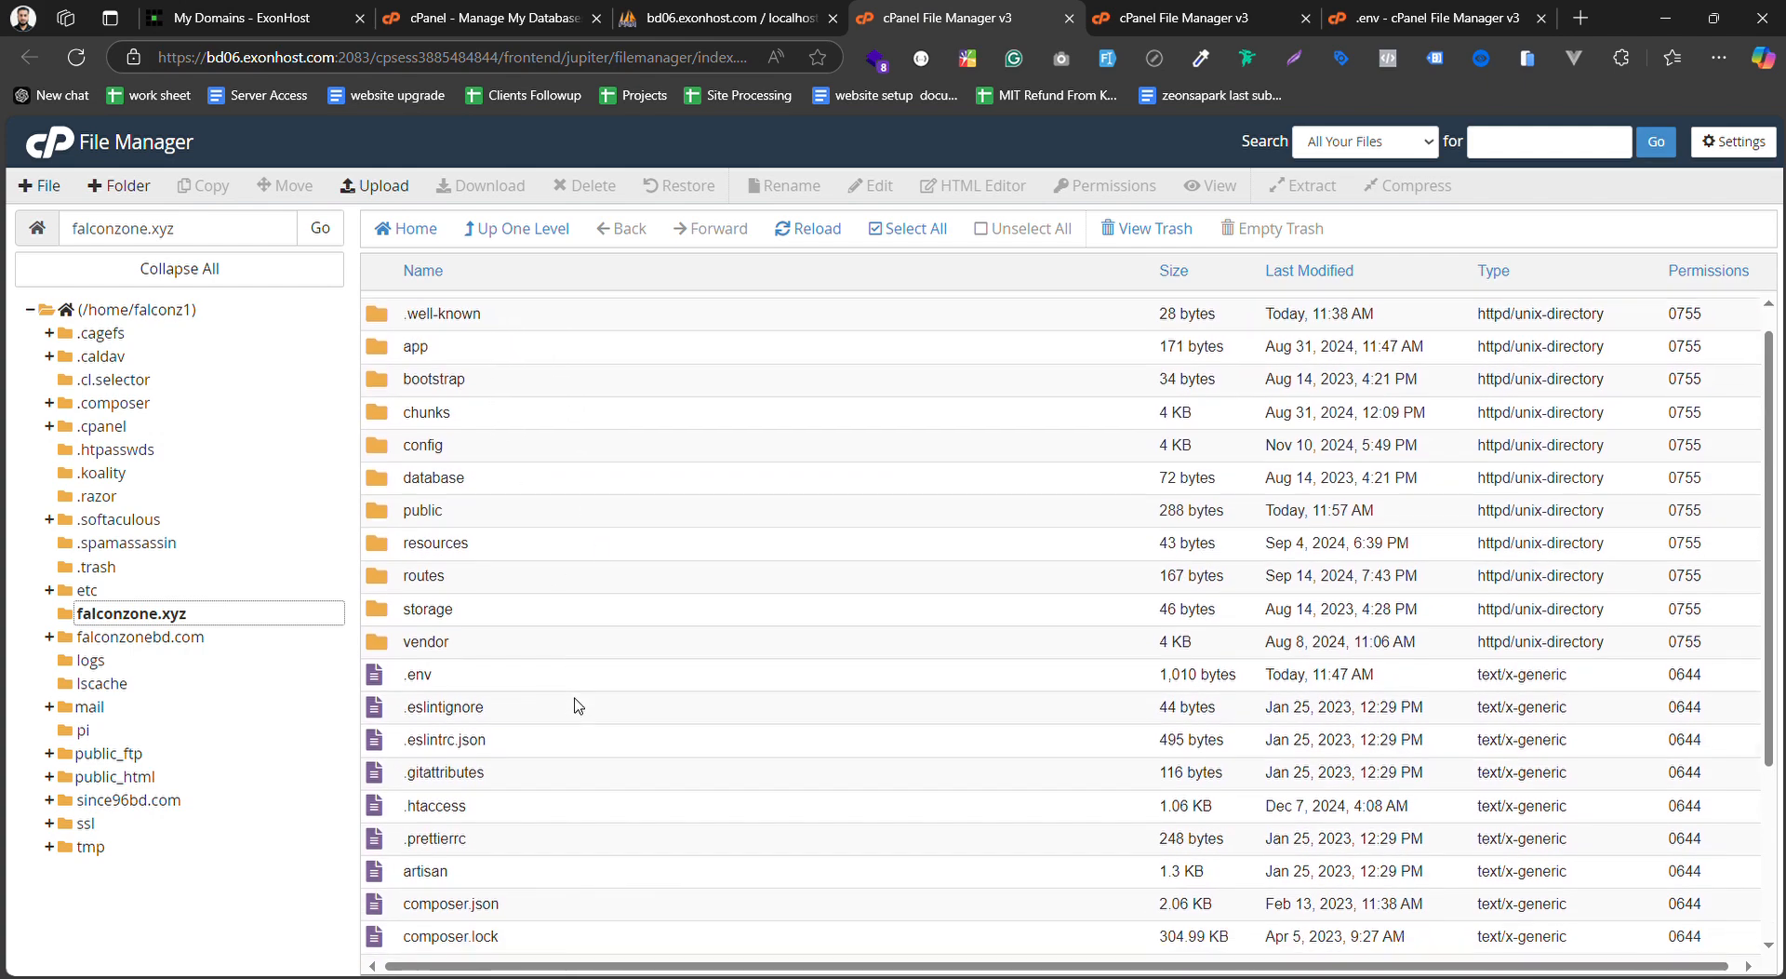
scroll(572, 651, up, 3)
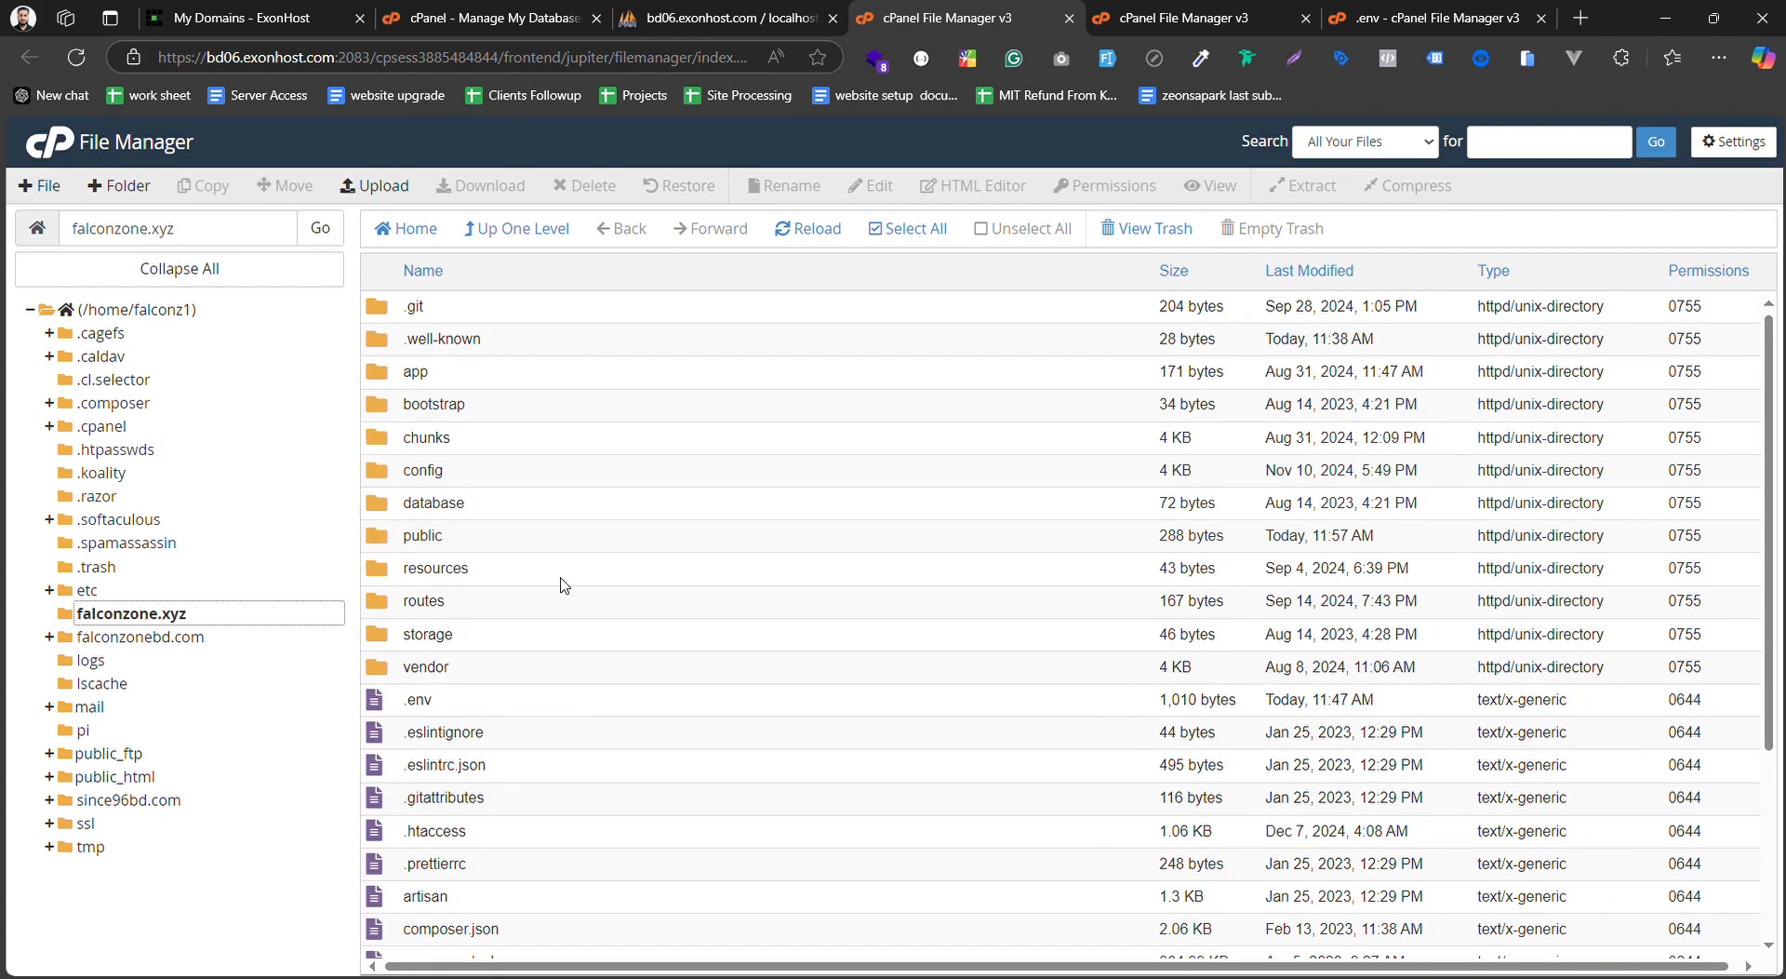
double_click(489, 545)
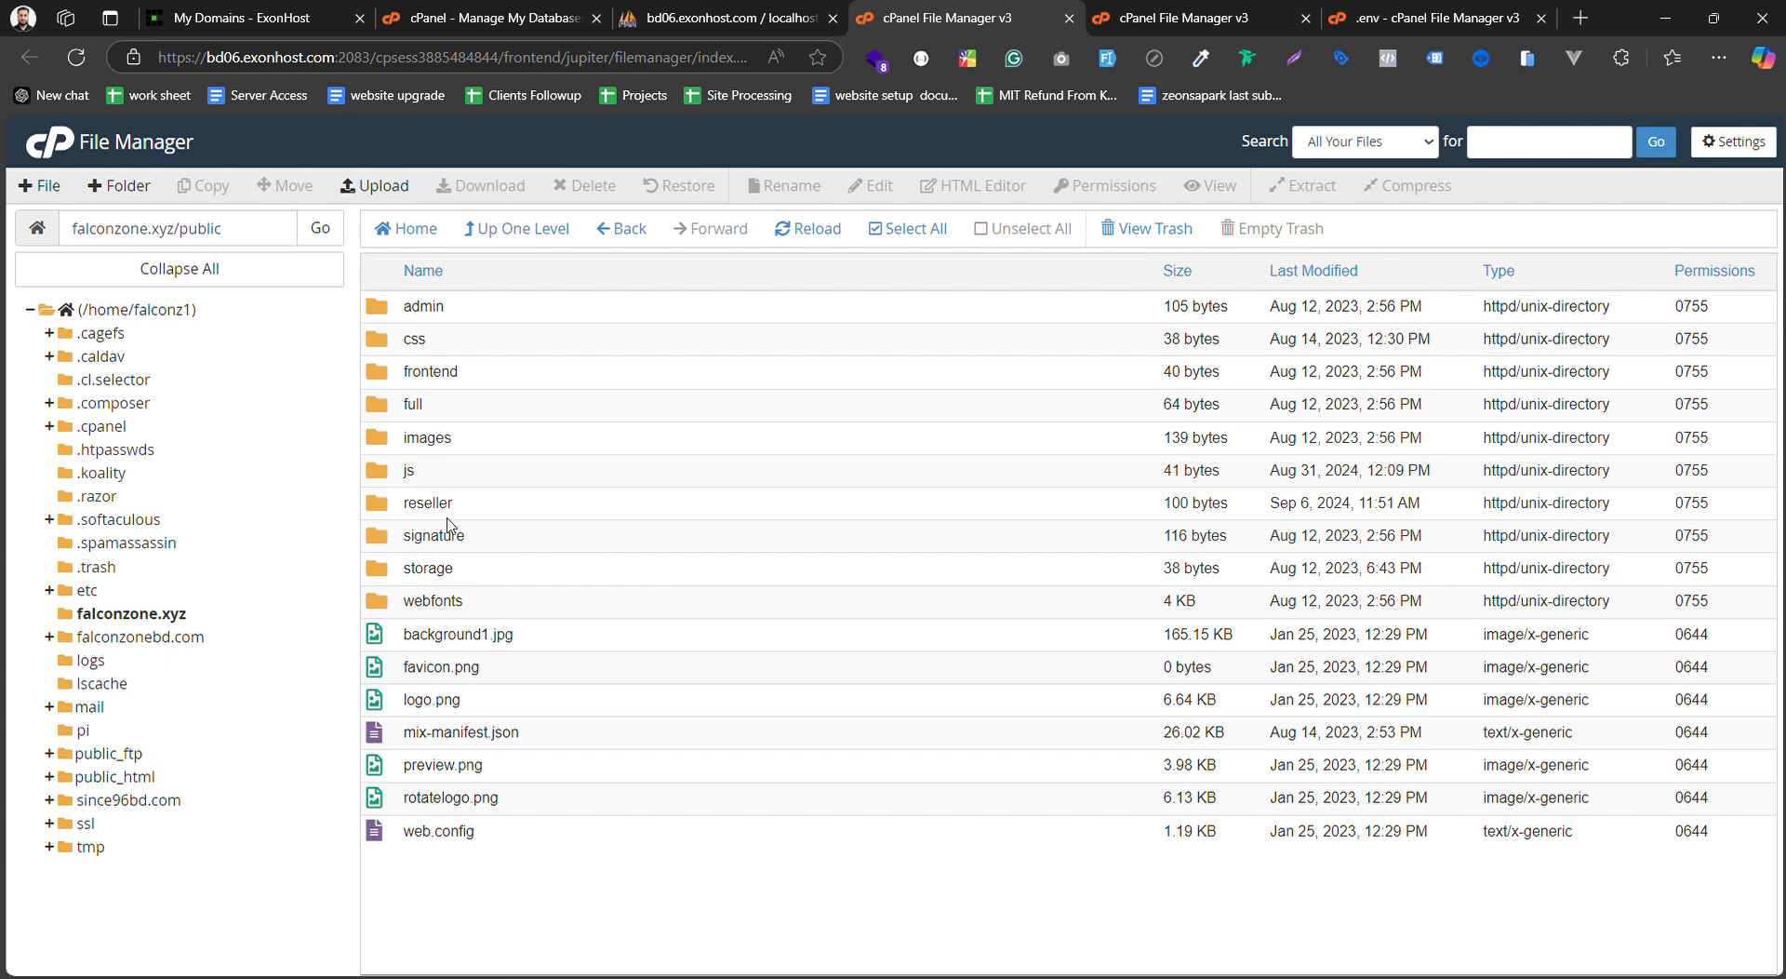
Permanently delete the storage folder from falconzone.xyz/public, skipping the trash
click(472, 577)
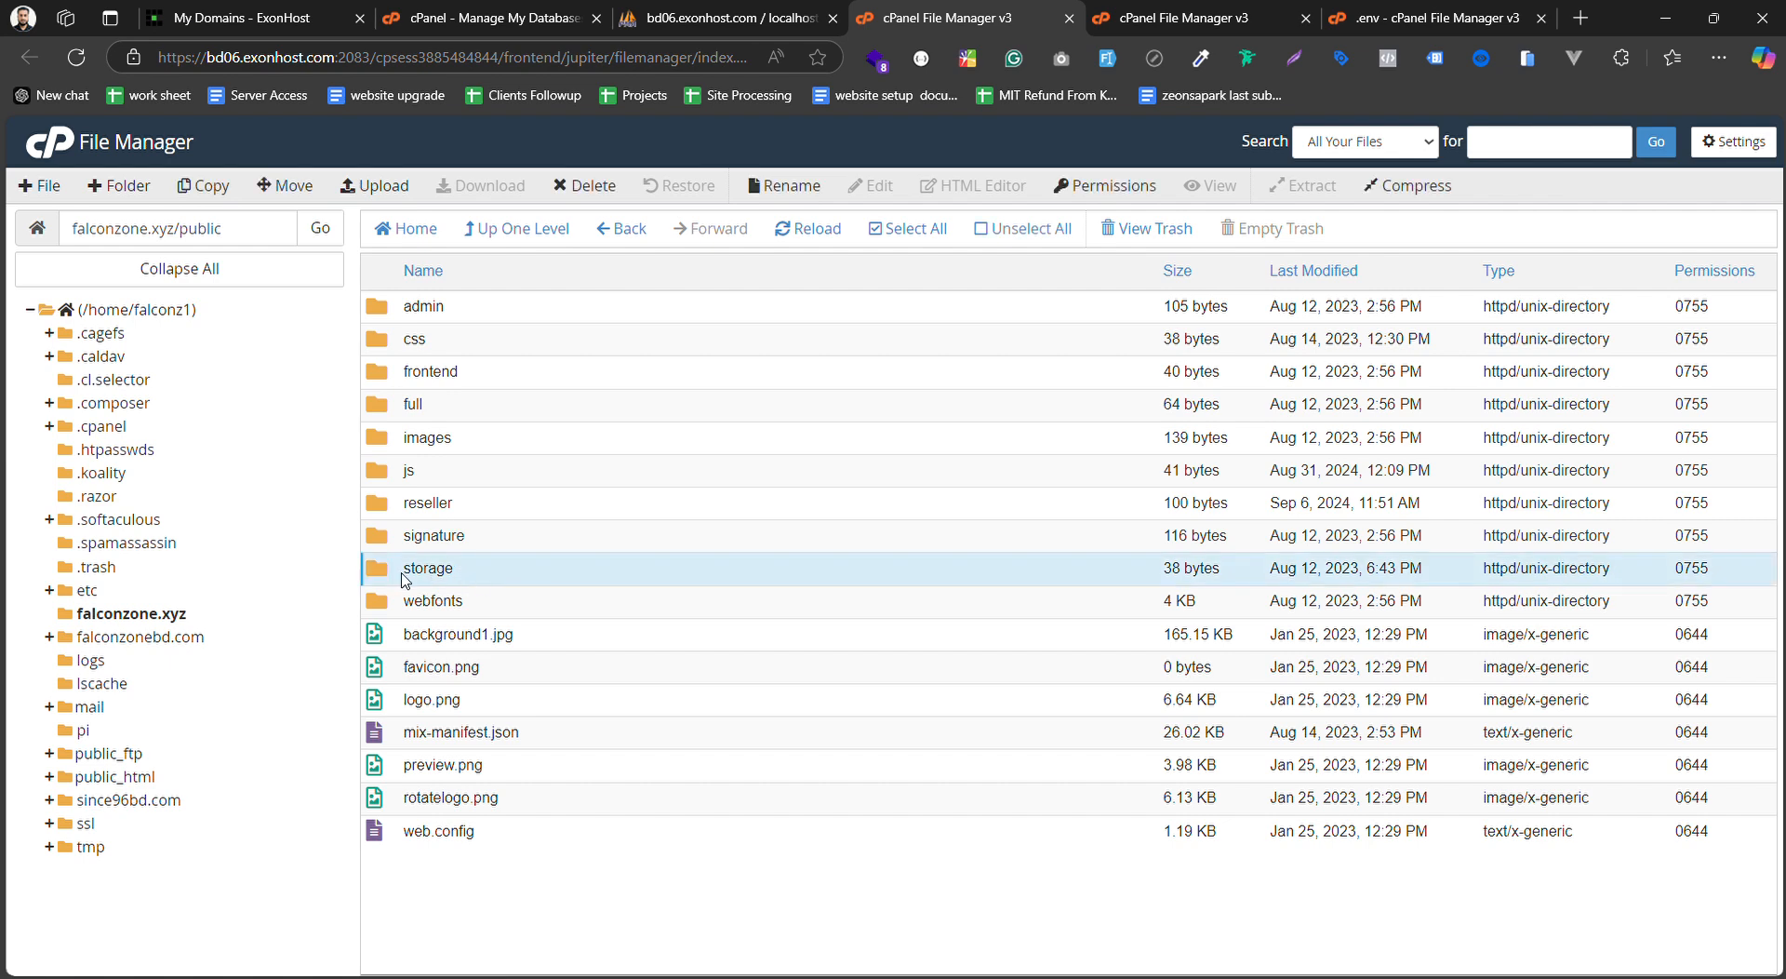
right_click(478, 570)
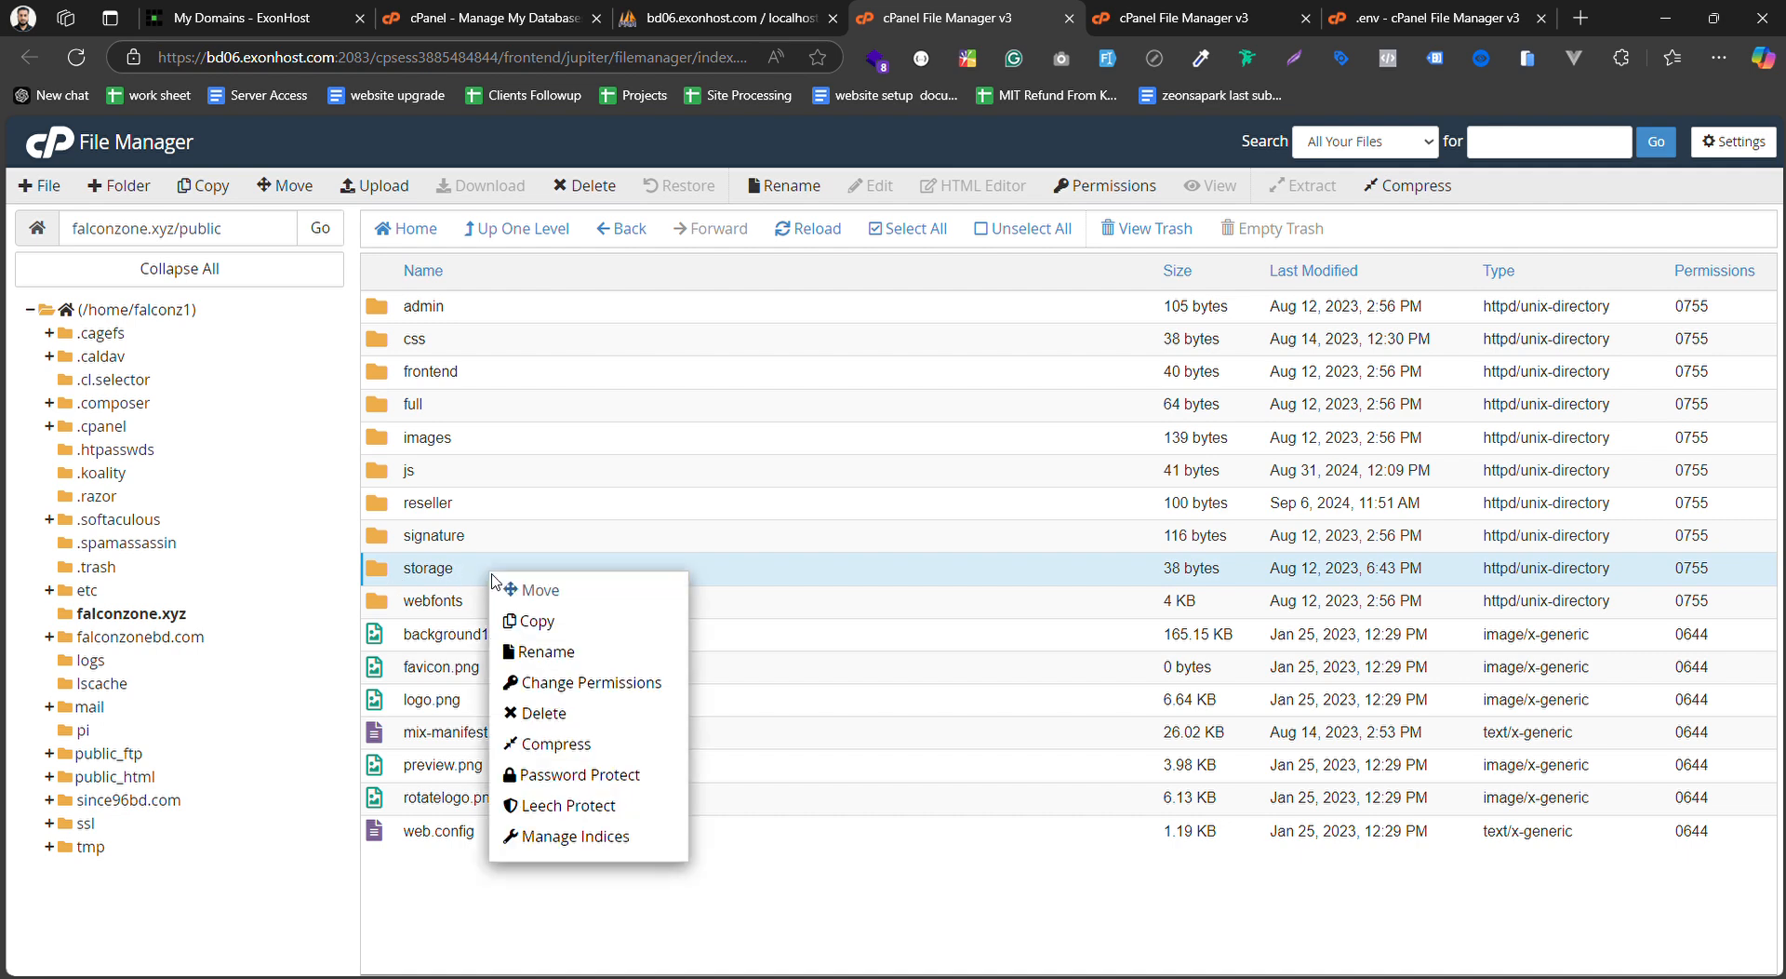
click(521, 710)
click(693, 556)
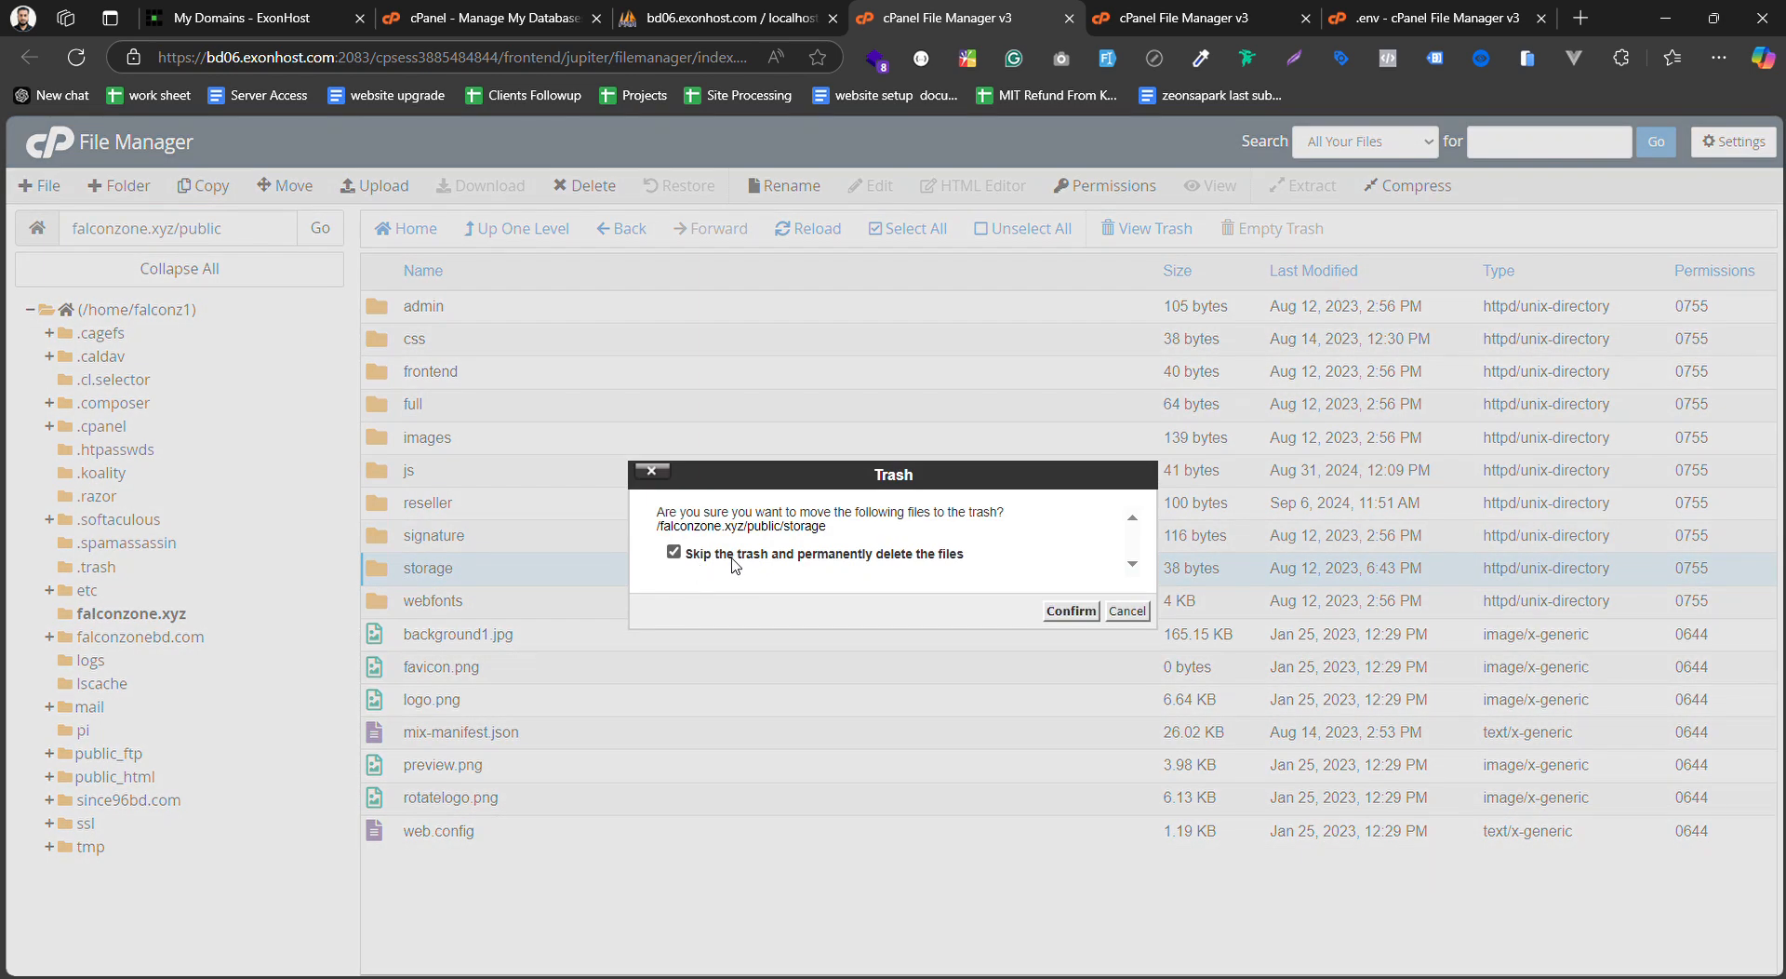
click(1071, 610)
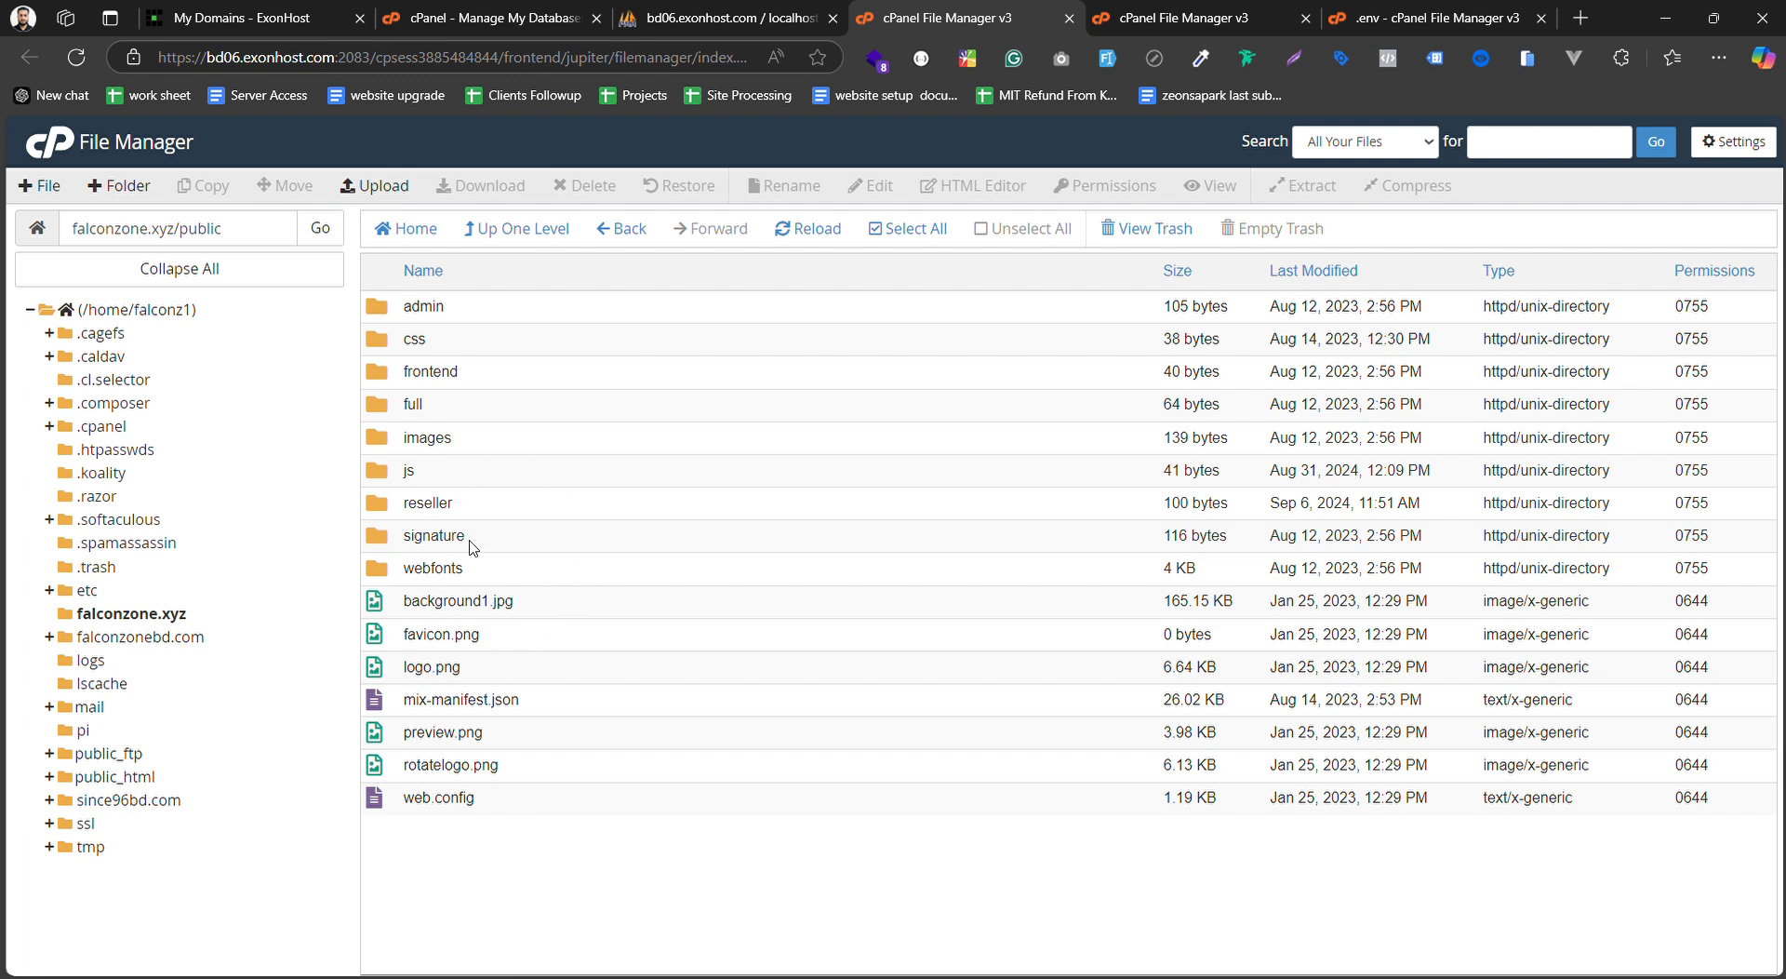
Check the contents of the public folder again and look through the falconzone.xyz root files
click(182, 615)
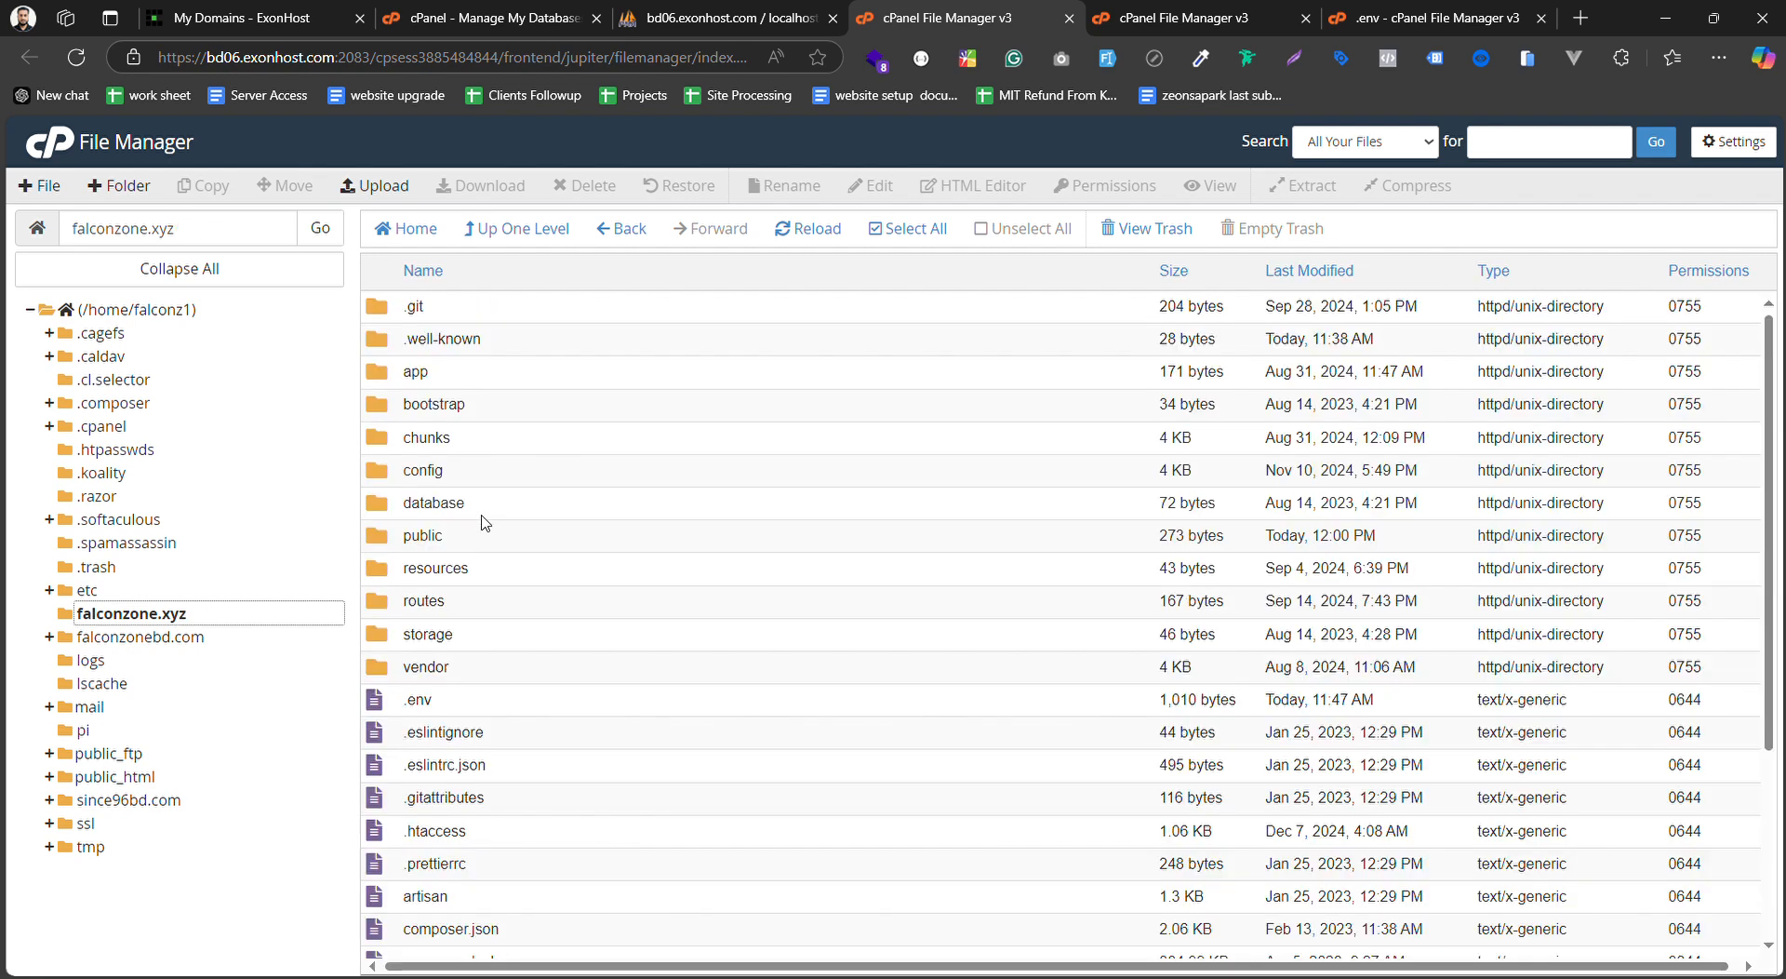
double_click(481, 532)
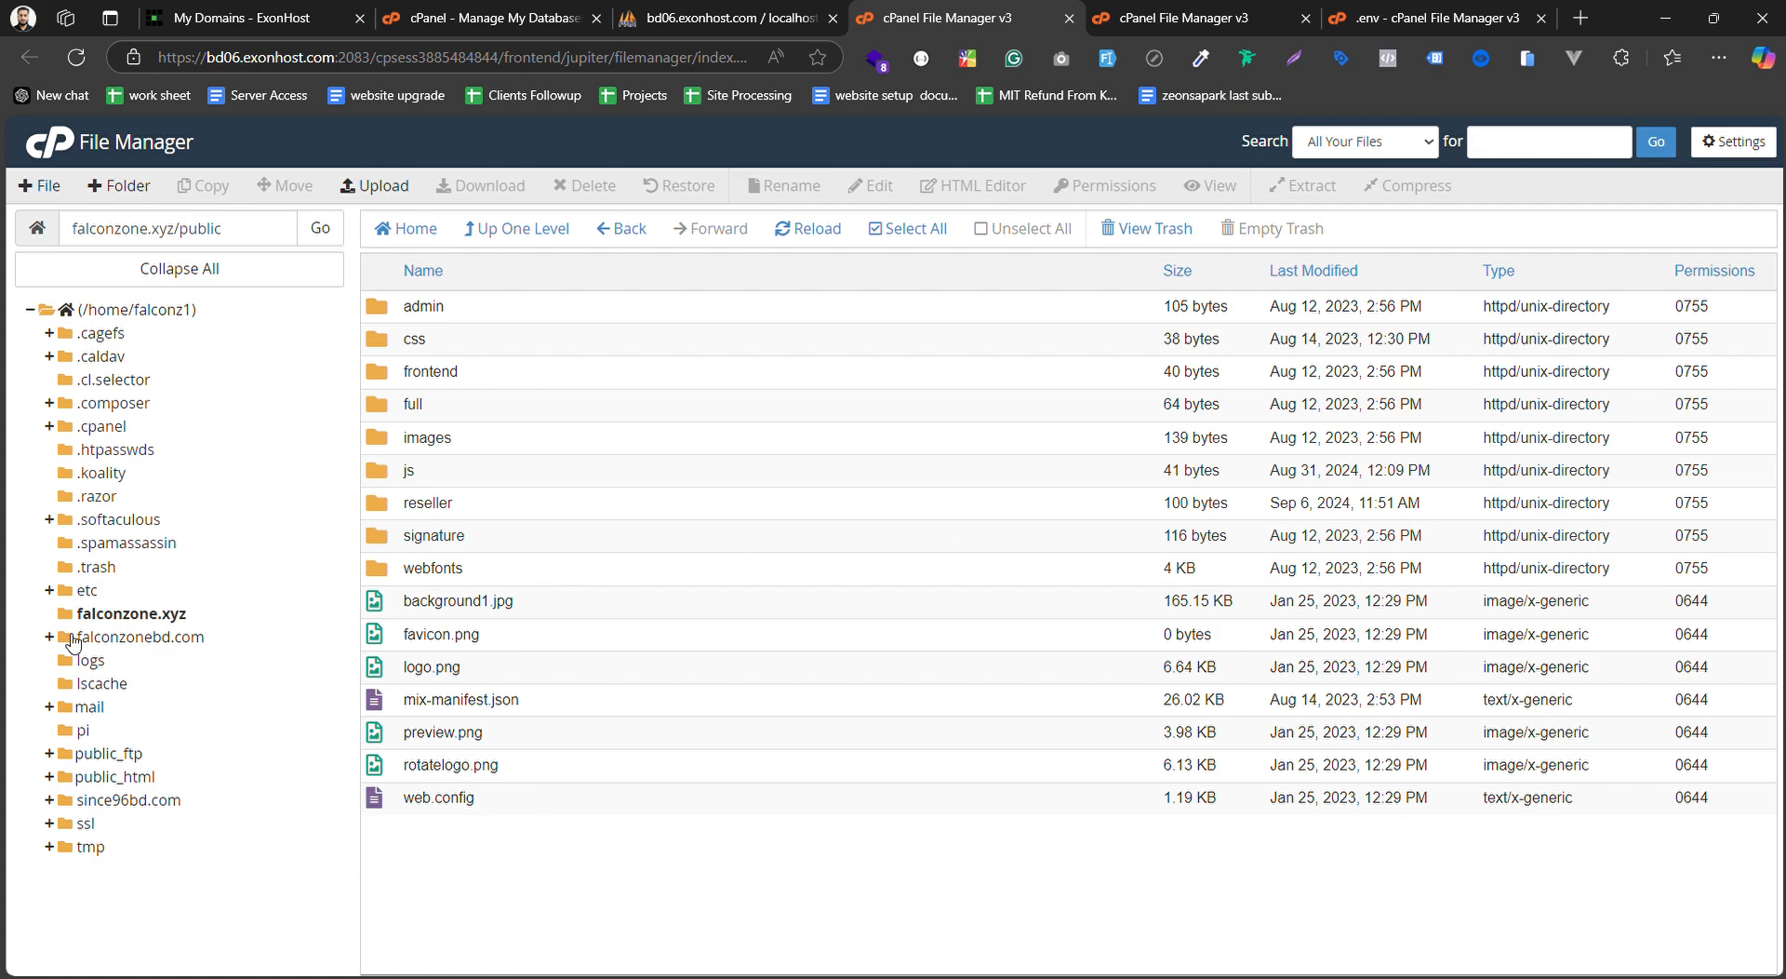
click(131, 616)
scroll(697, 670, down, 1)
scroll(659, 749, down, 3)
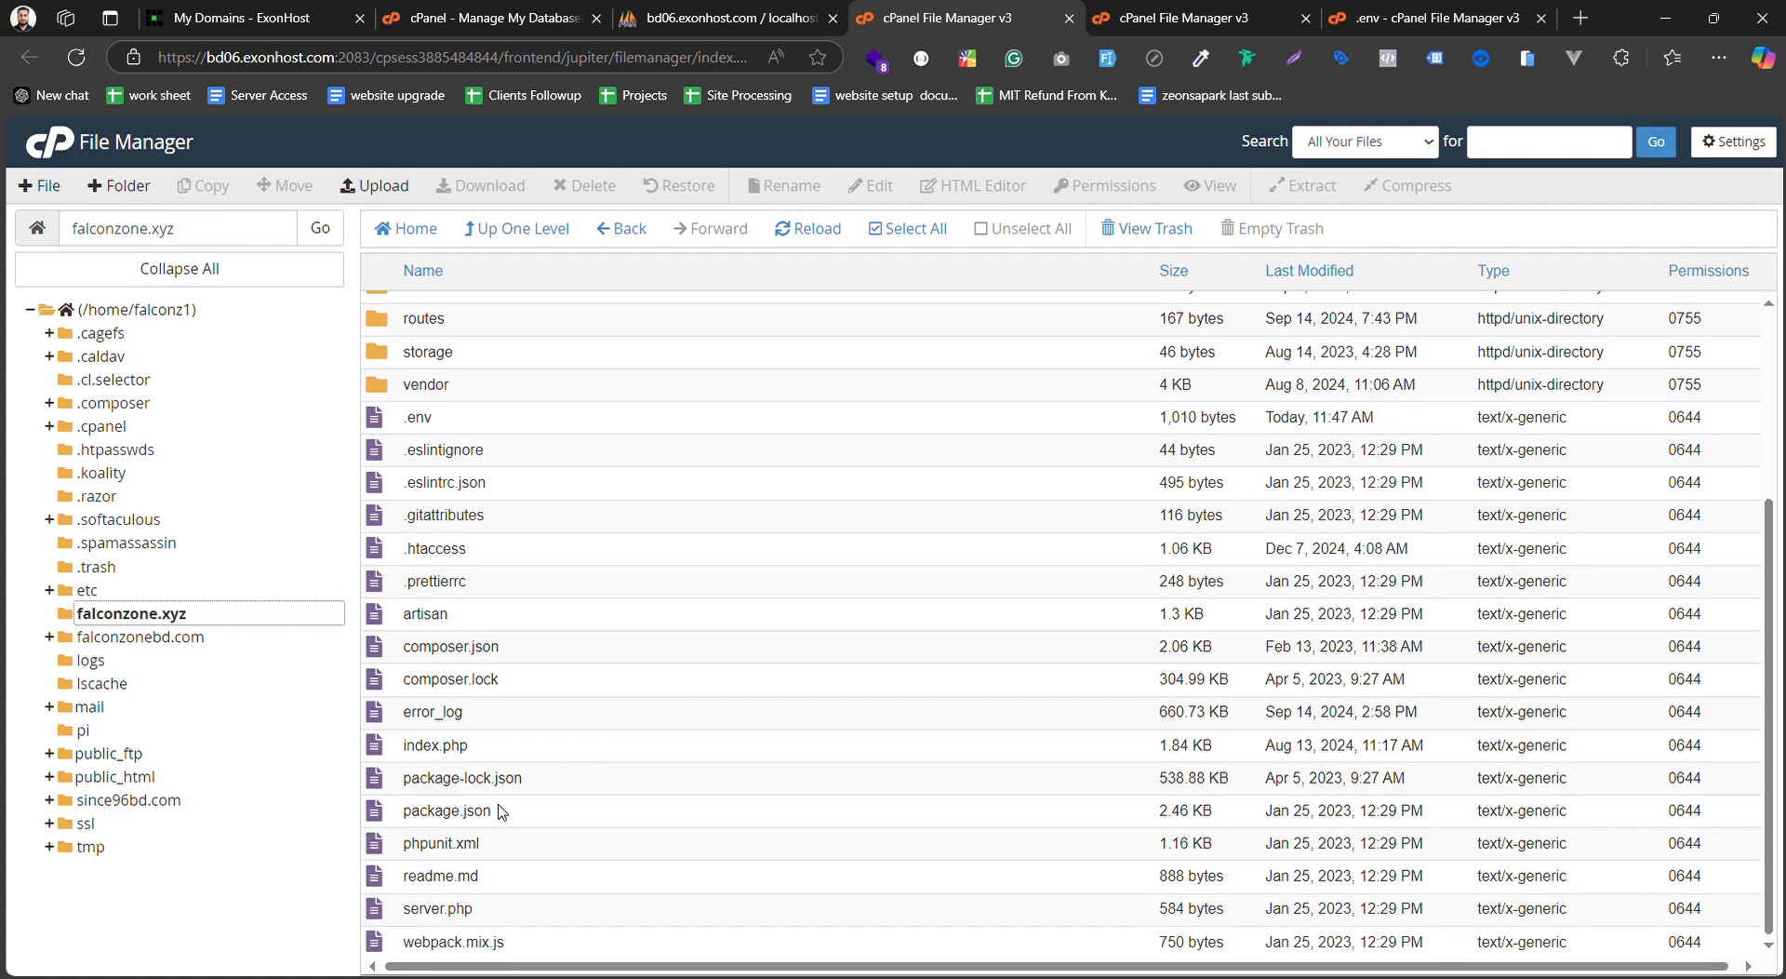
scroll(609, 652, up, 4)
Close the file manager tab showing falconzonebd.com and open a blank browser tab
click(1244, 17)
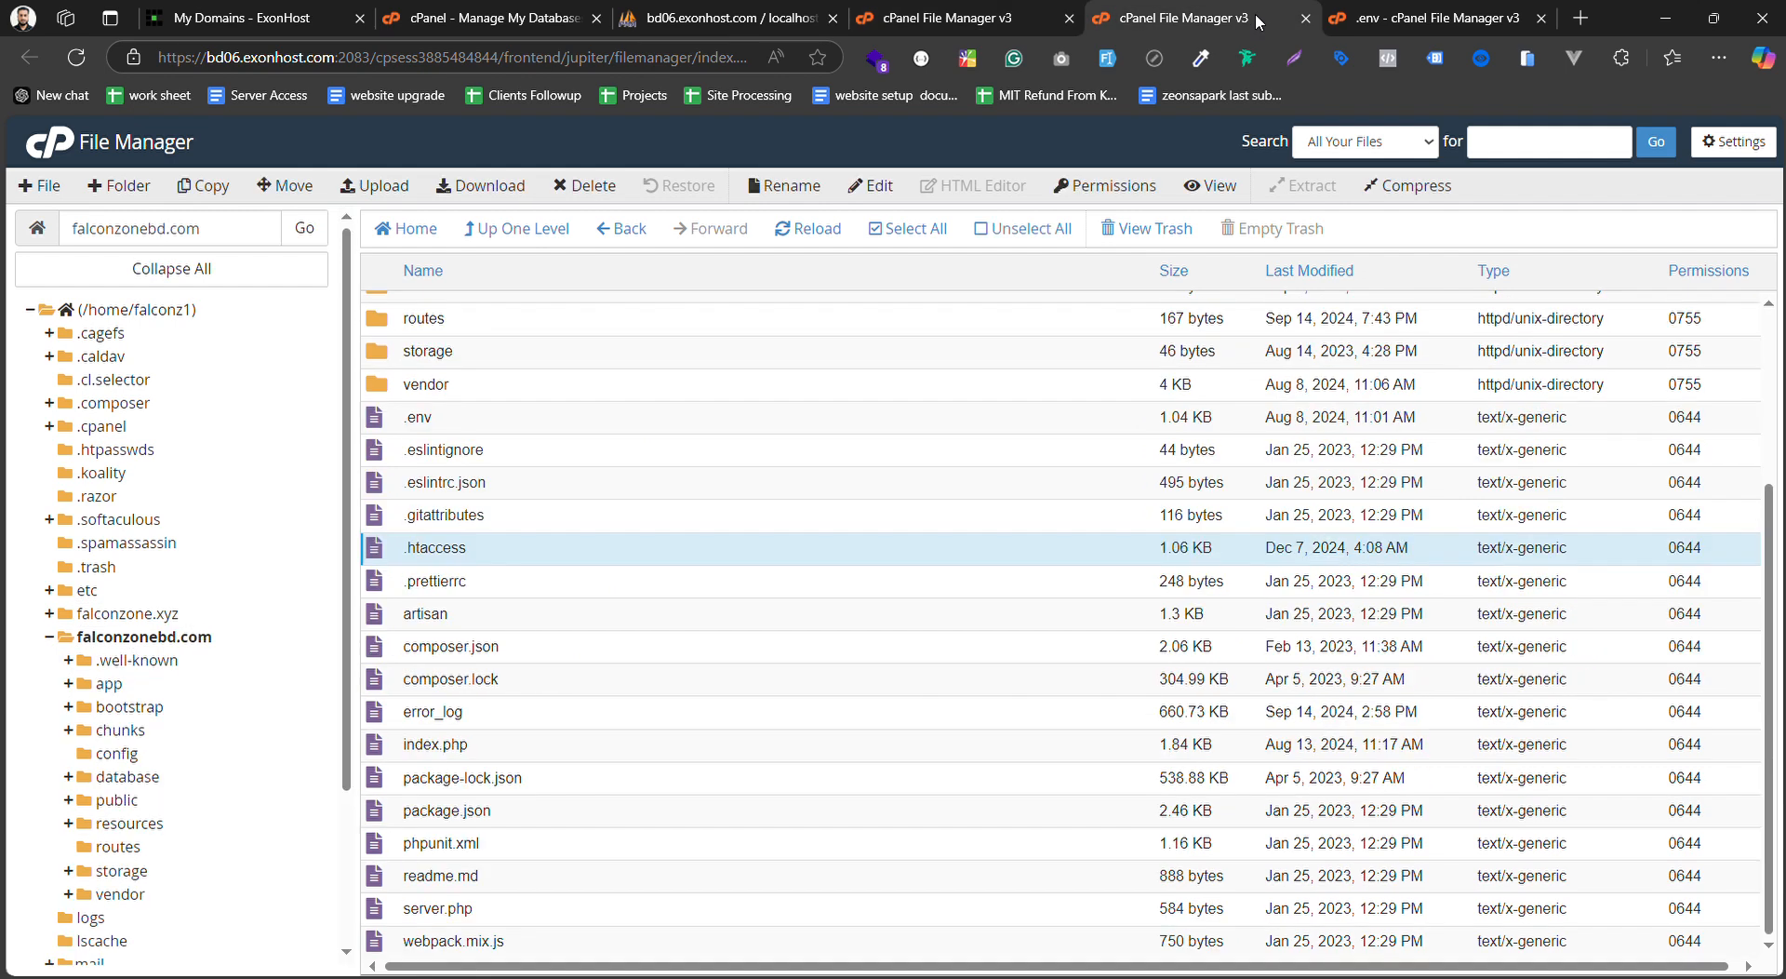
click(1306, 18)
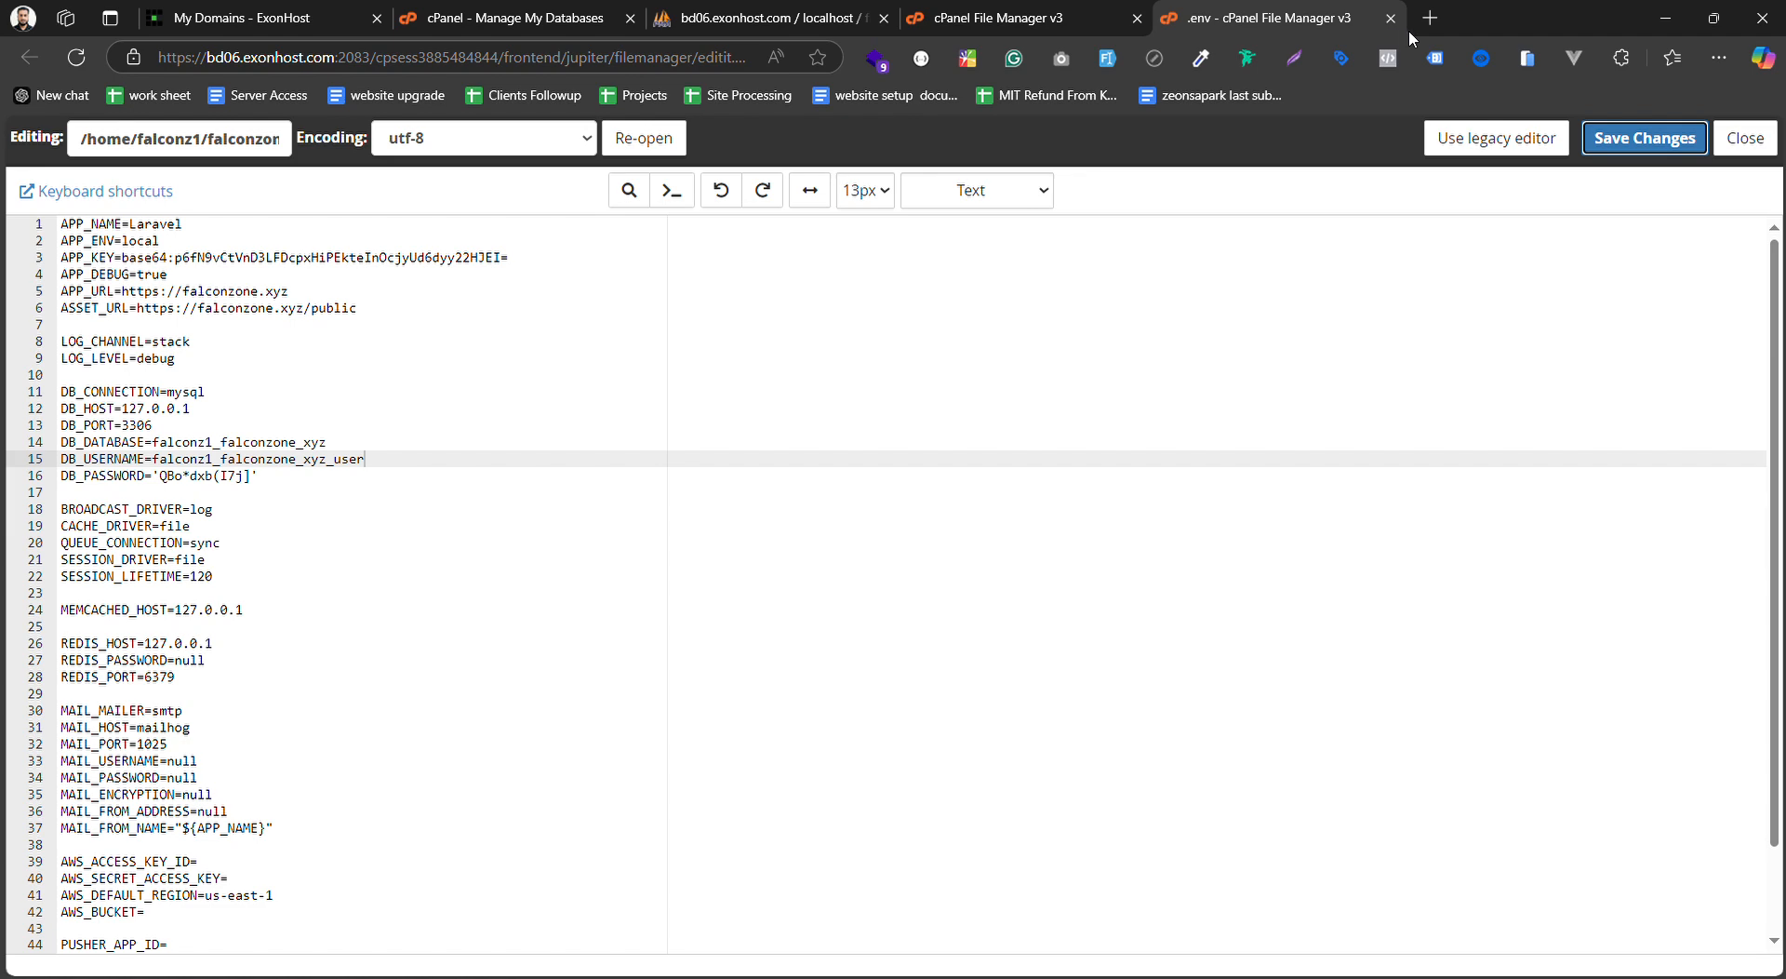
click(721, 18)
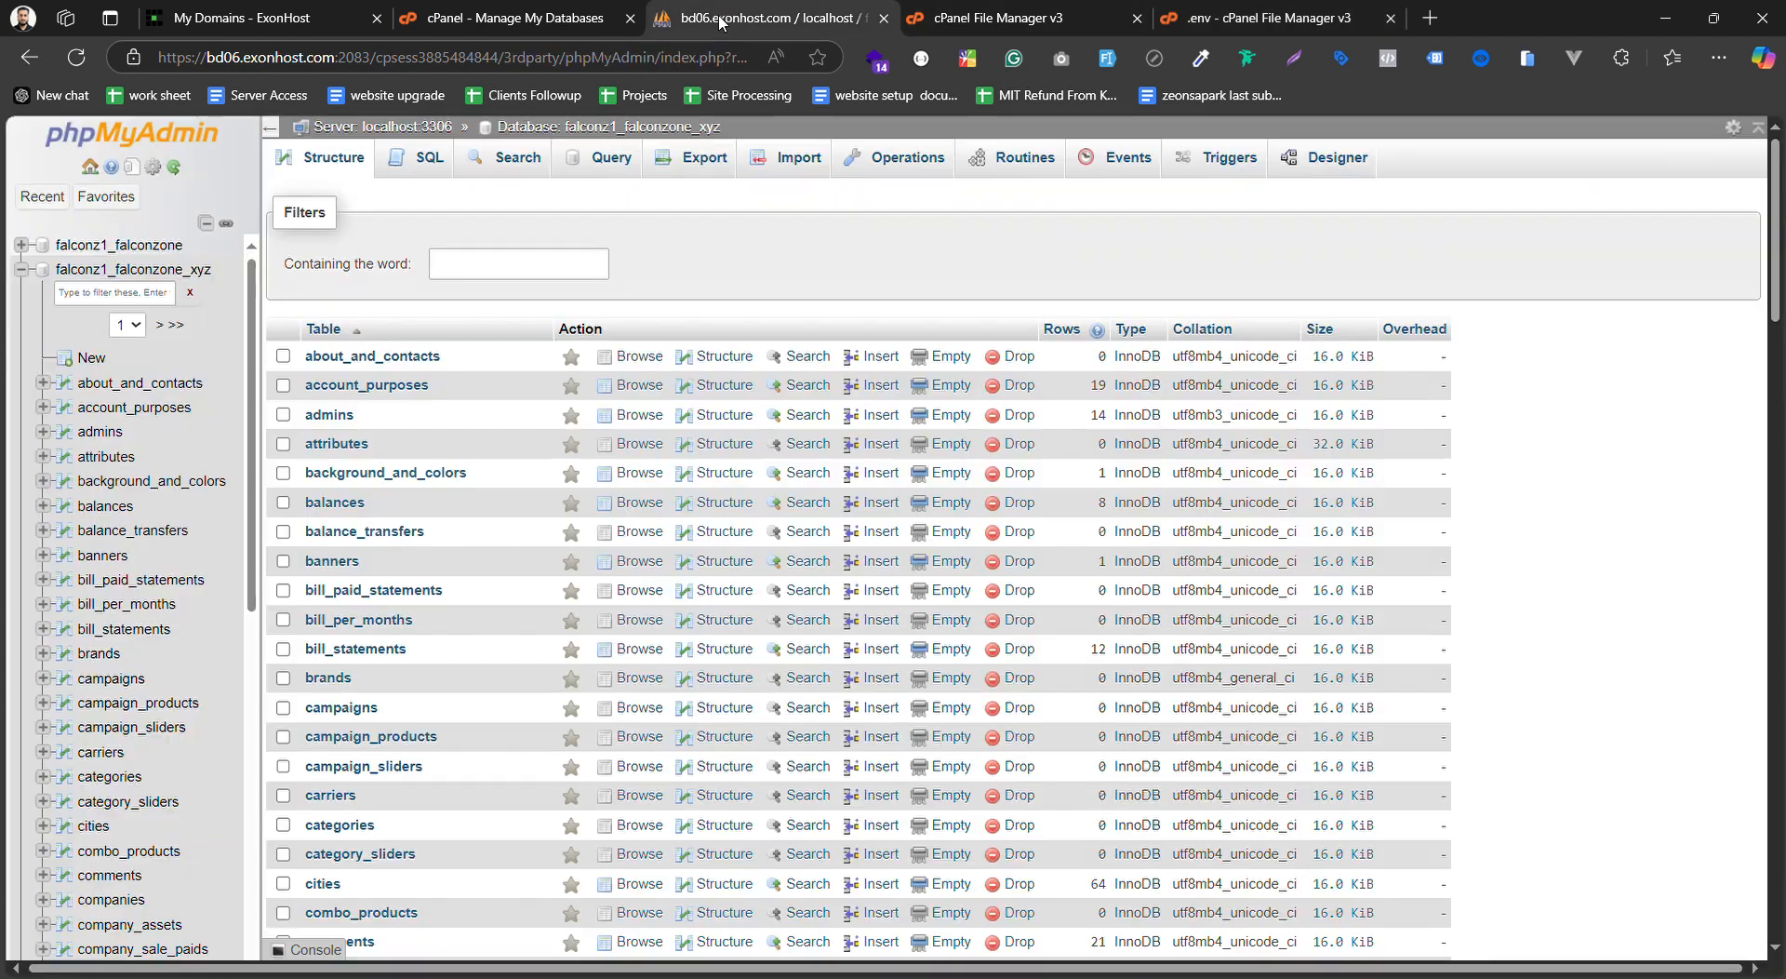
click(1430, 17)
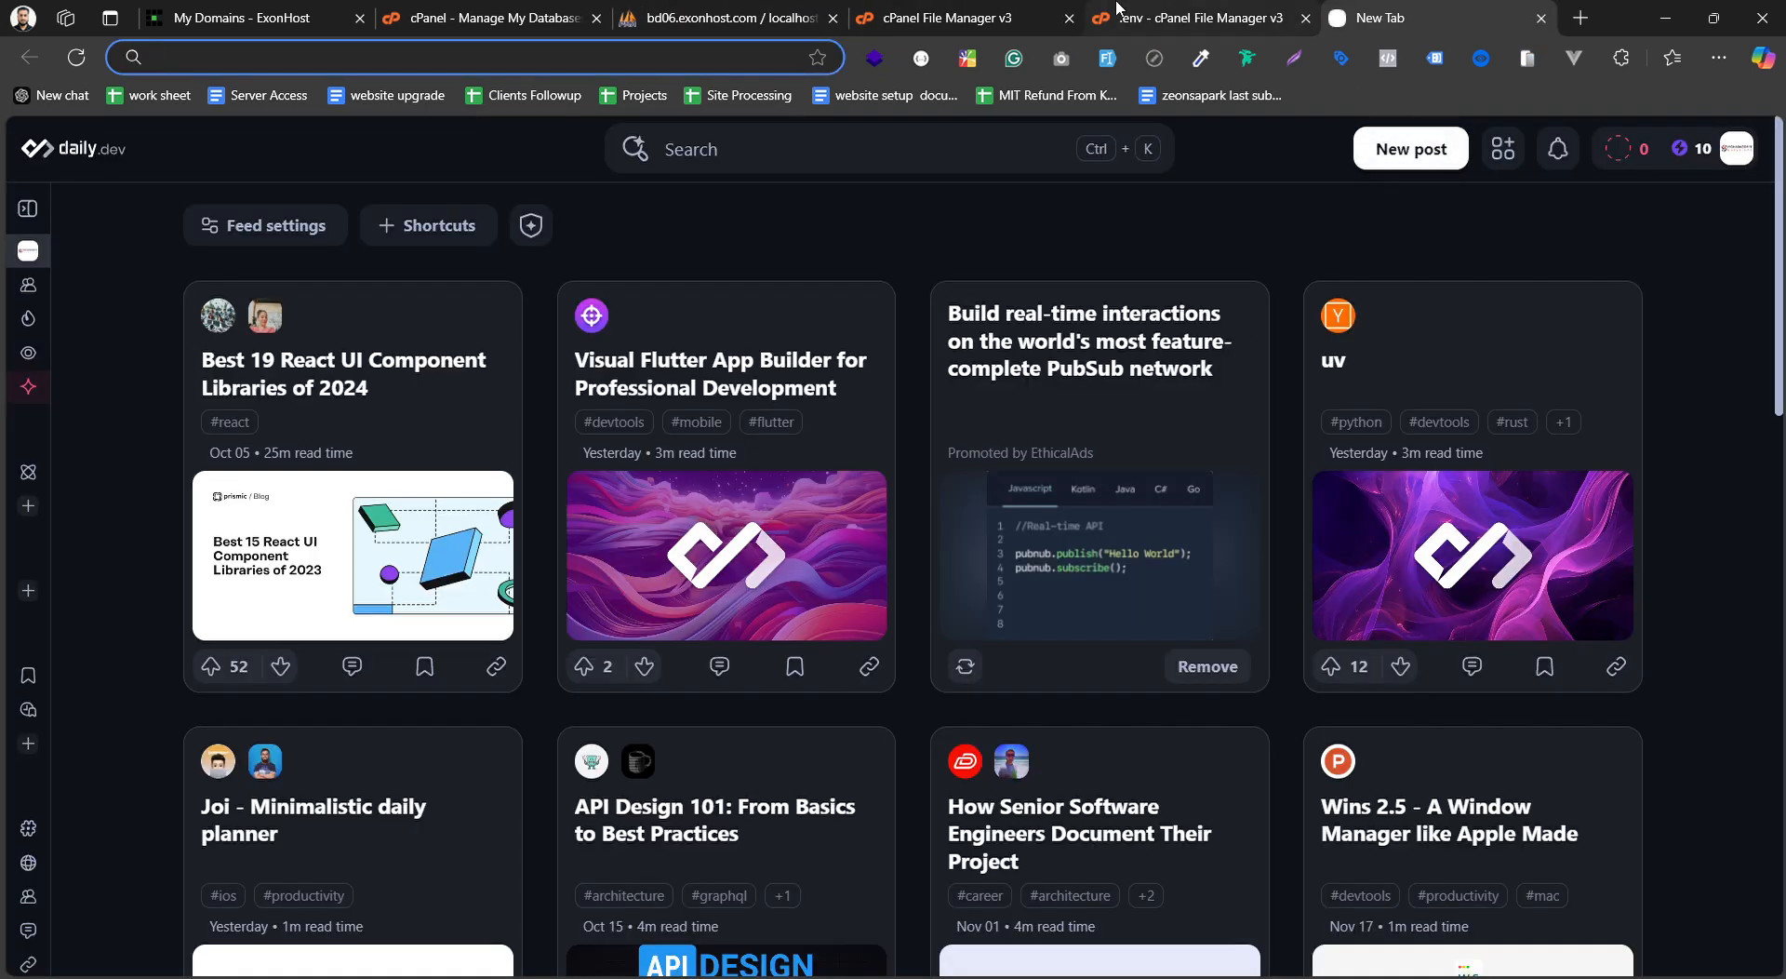
Open web.php from falconzone.xyz/routes in the editor and examine the Artisan calls in the reboot route
click(993, 16)
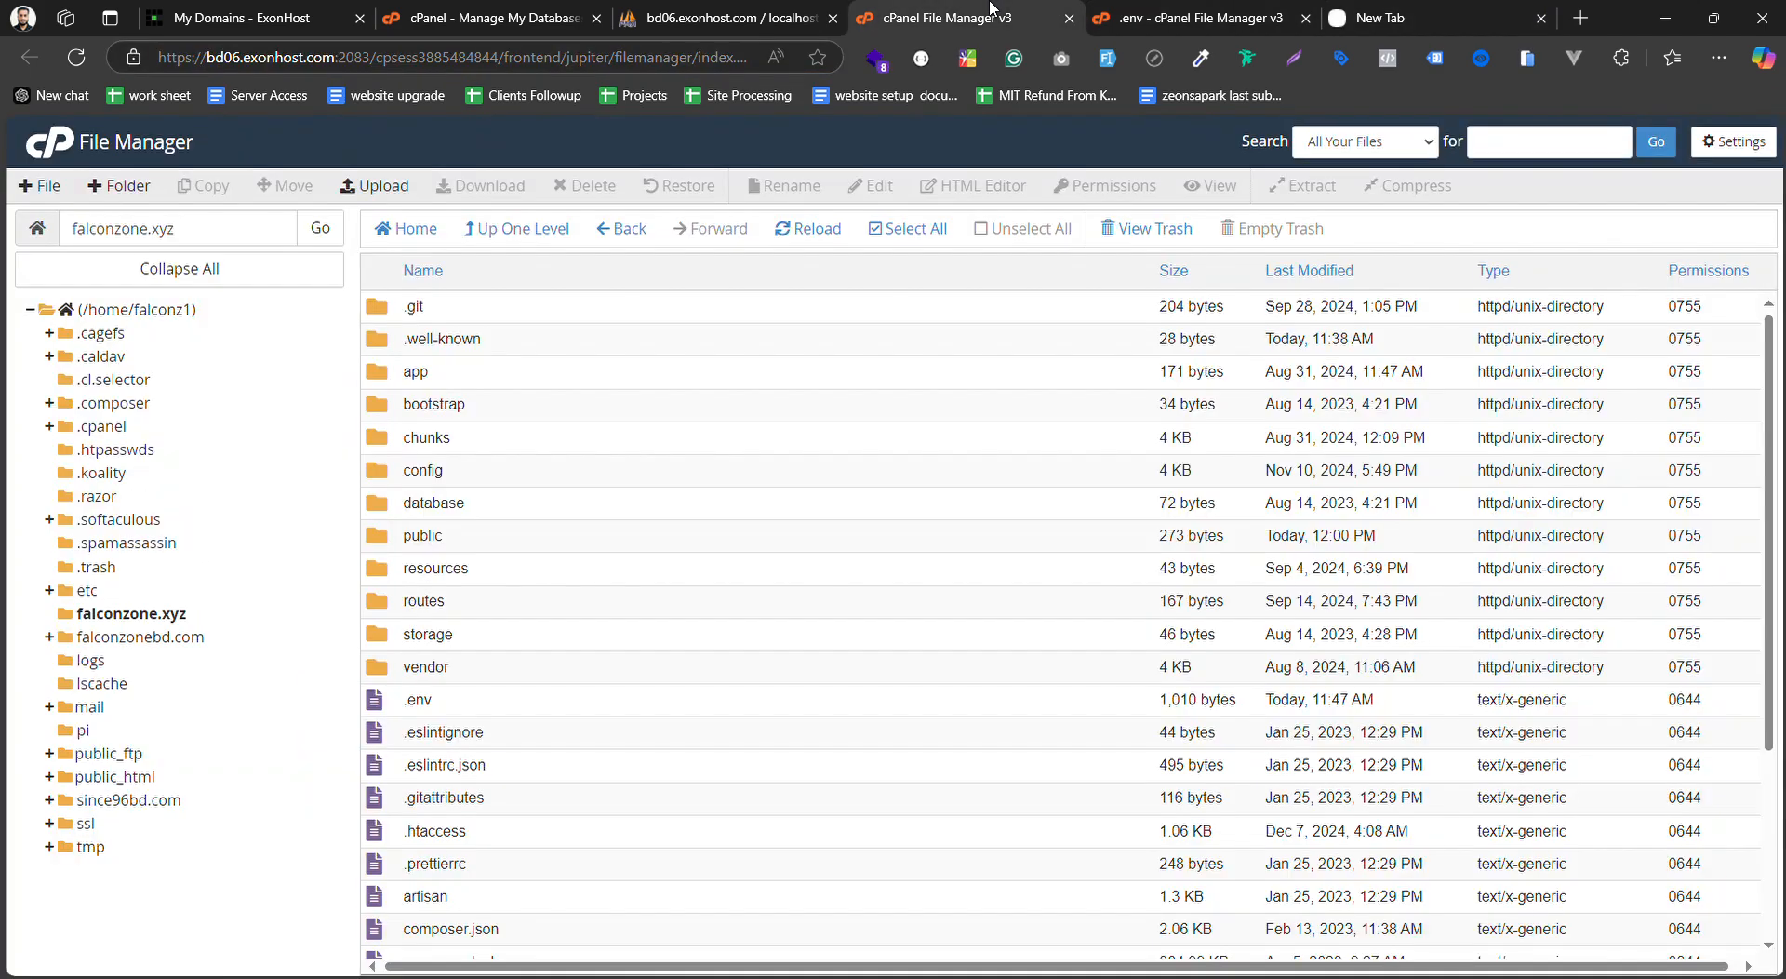
click(154, 619)
scroll(414, 619, down, 2)
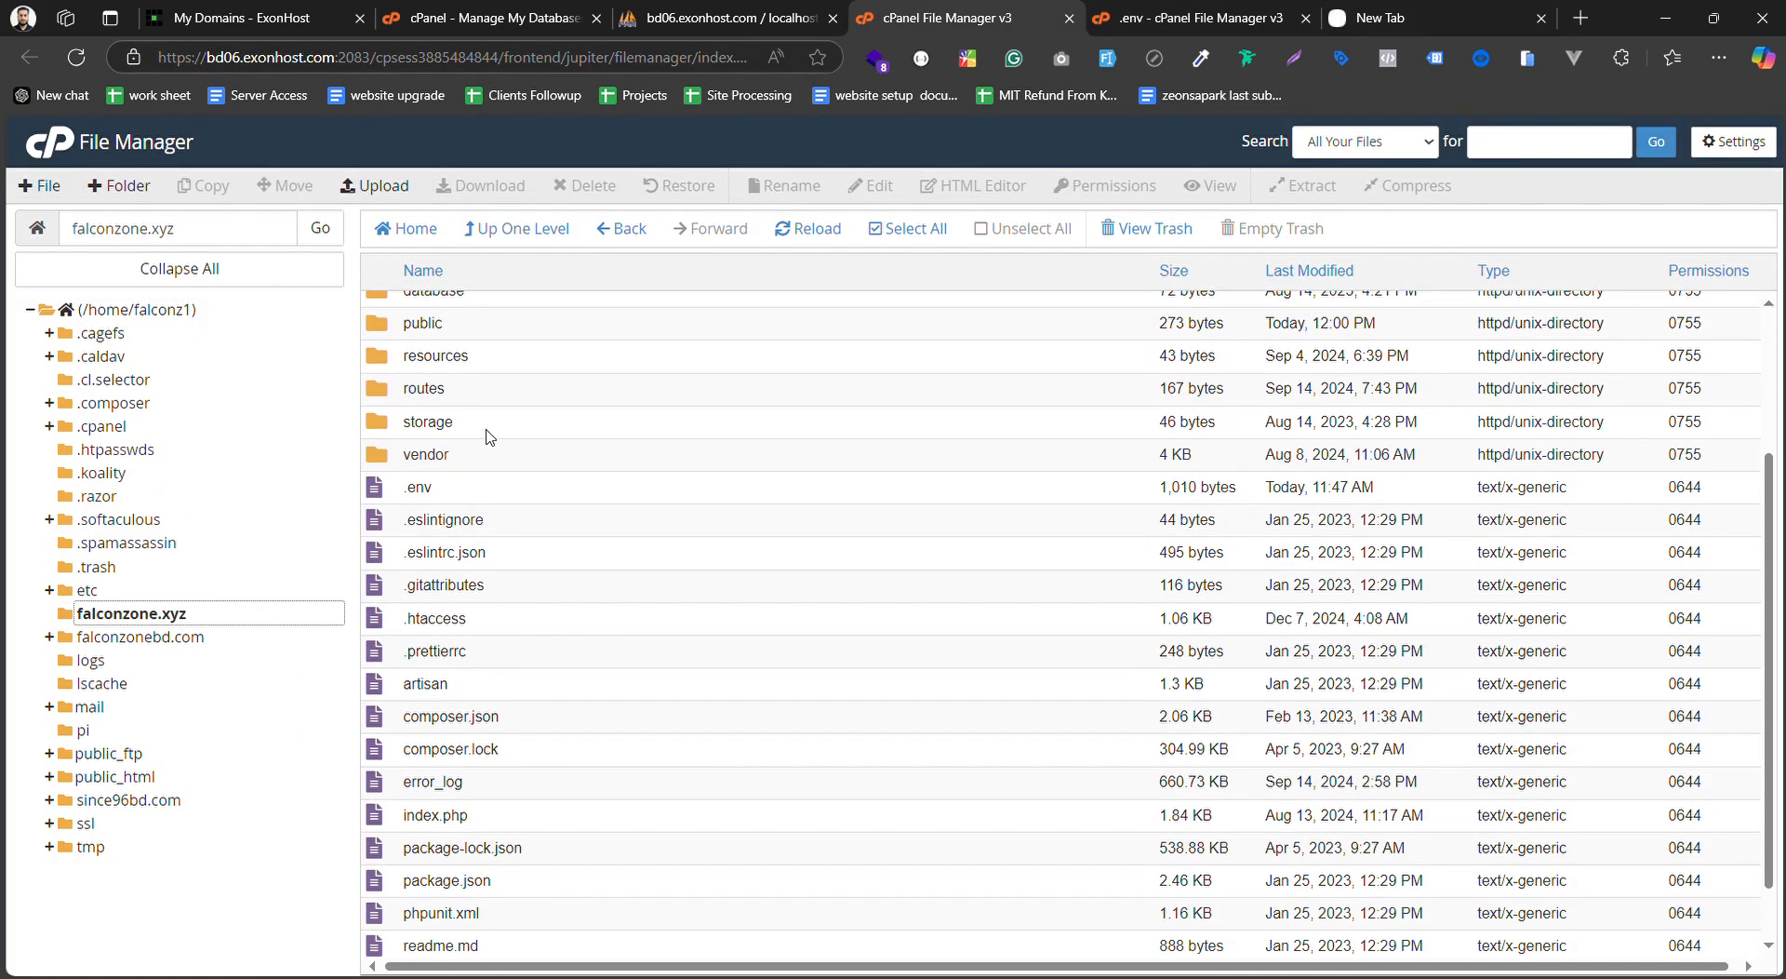
double_click(495, 388)
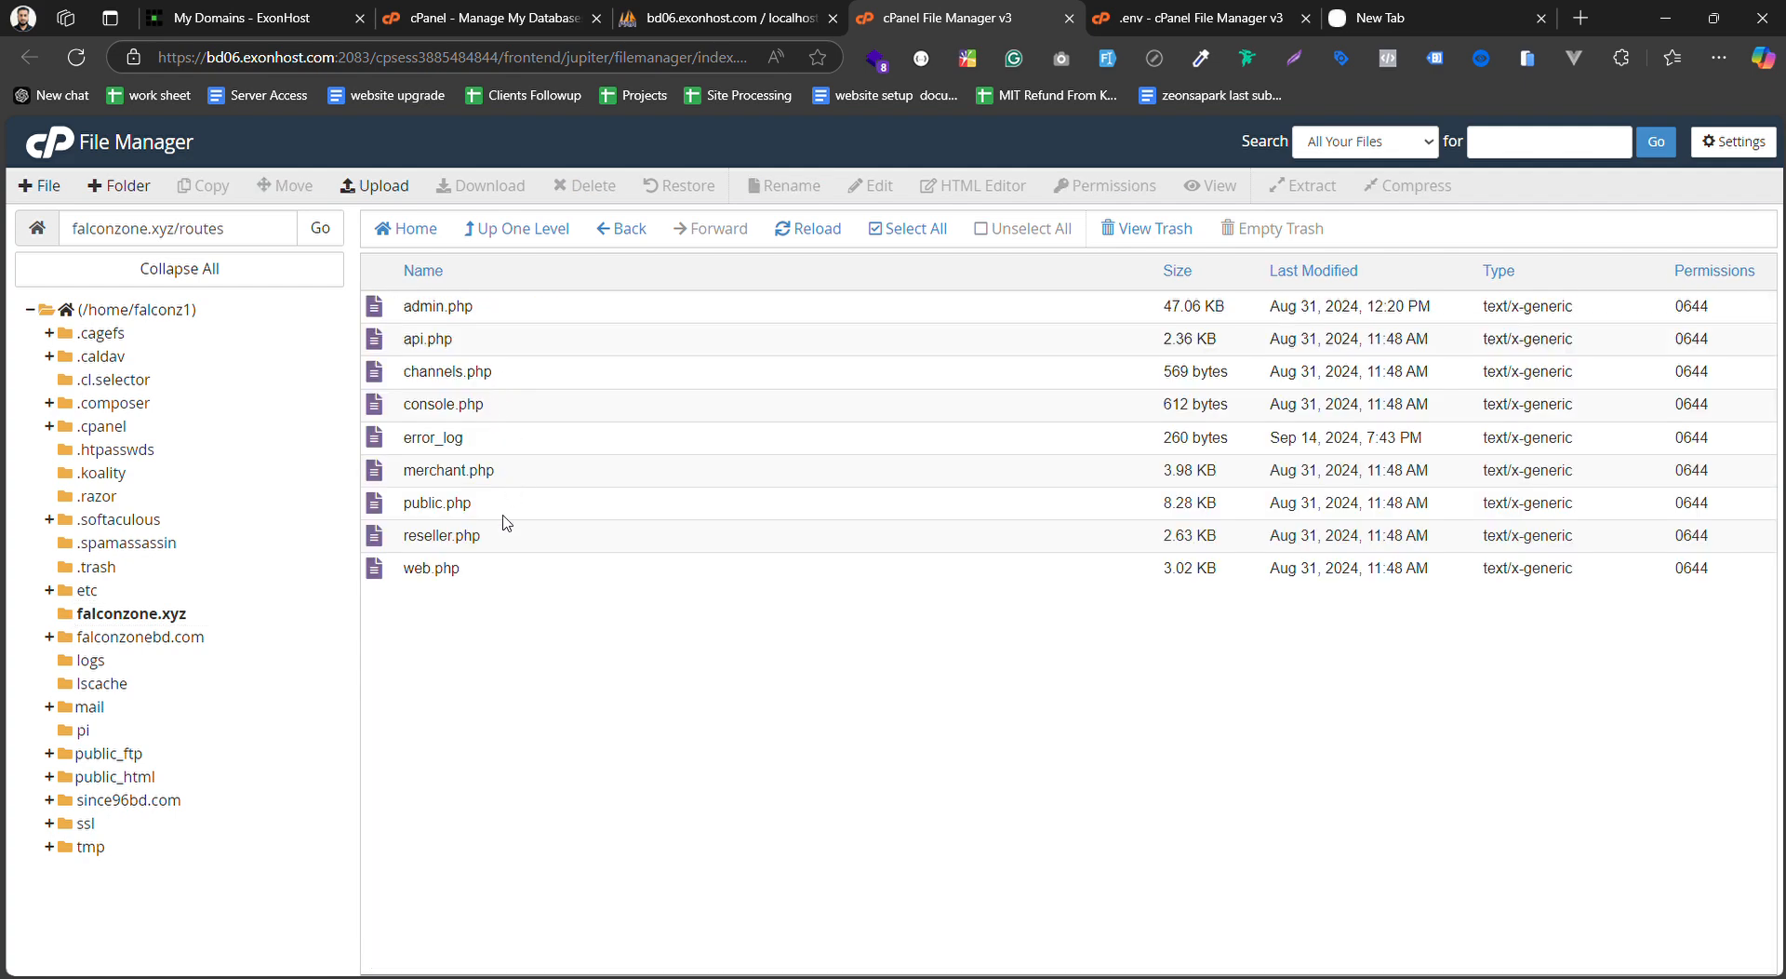
right_click(495, 573)
click(571, 648)
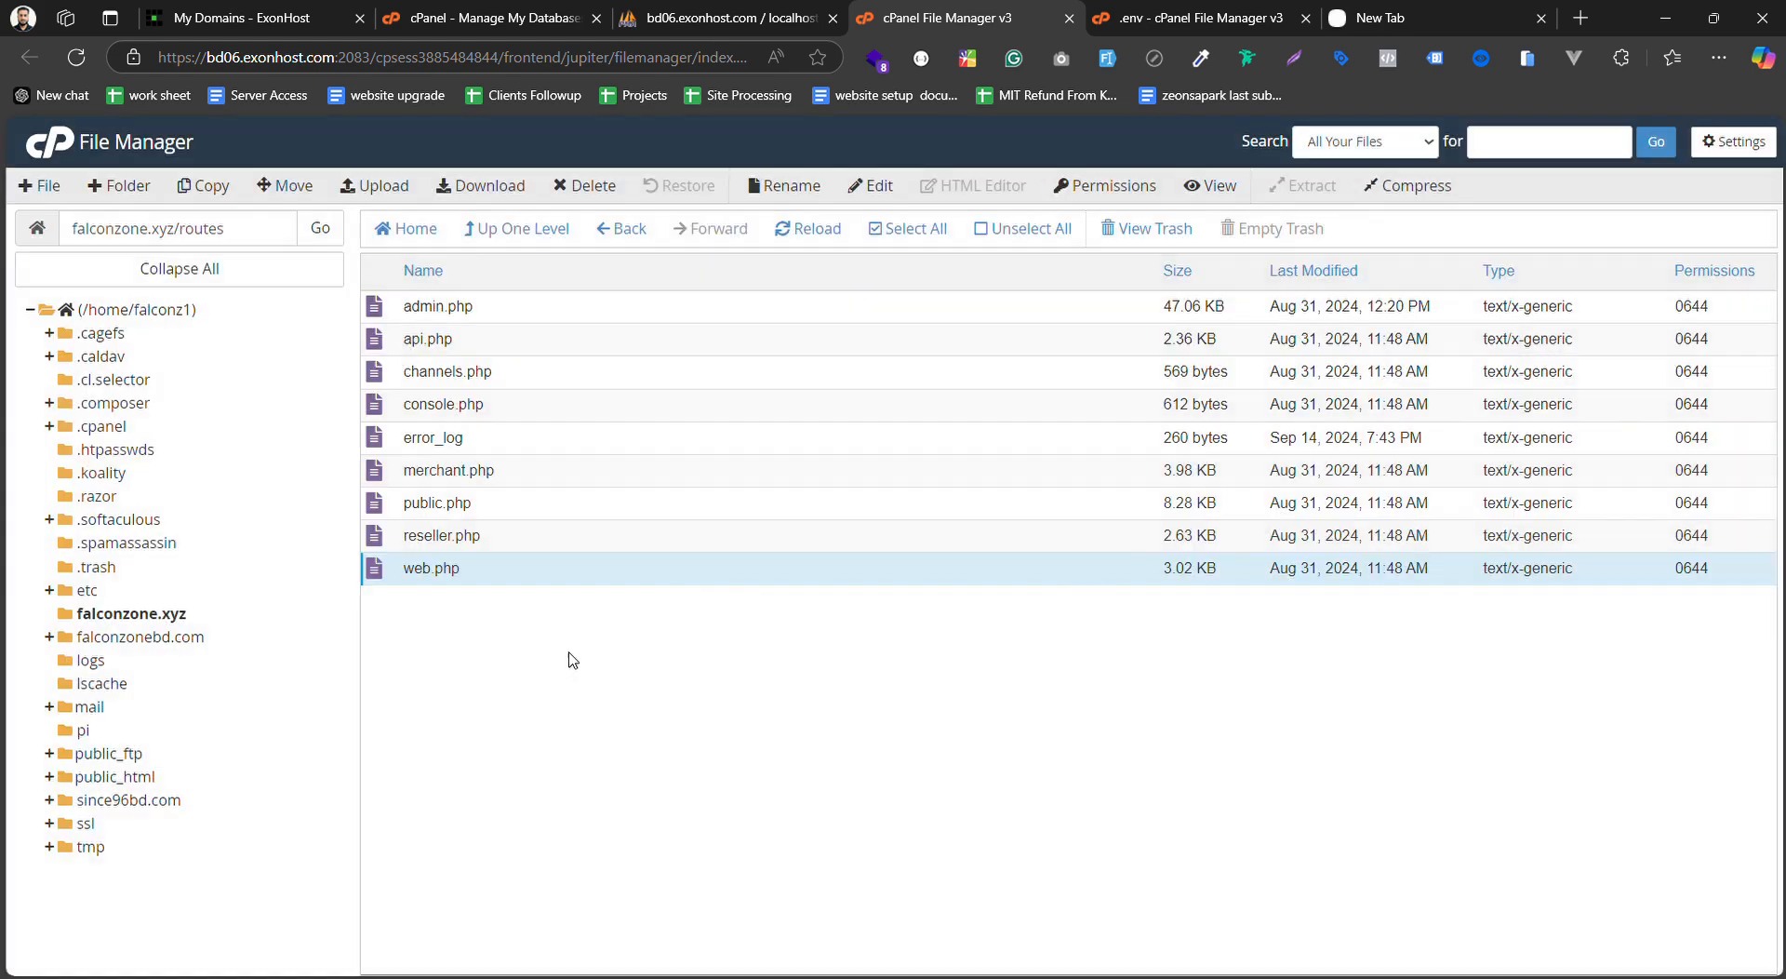
click(1084, 708)
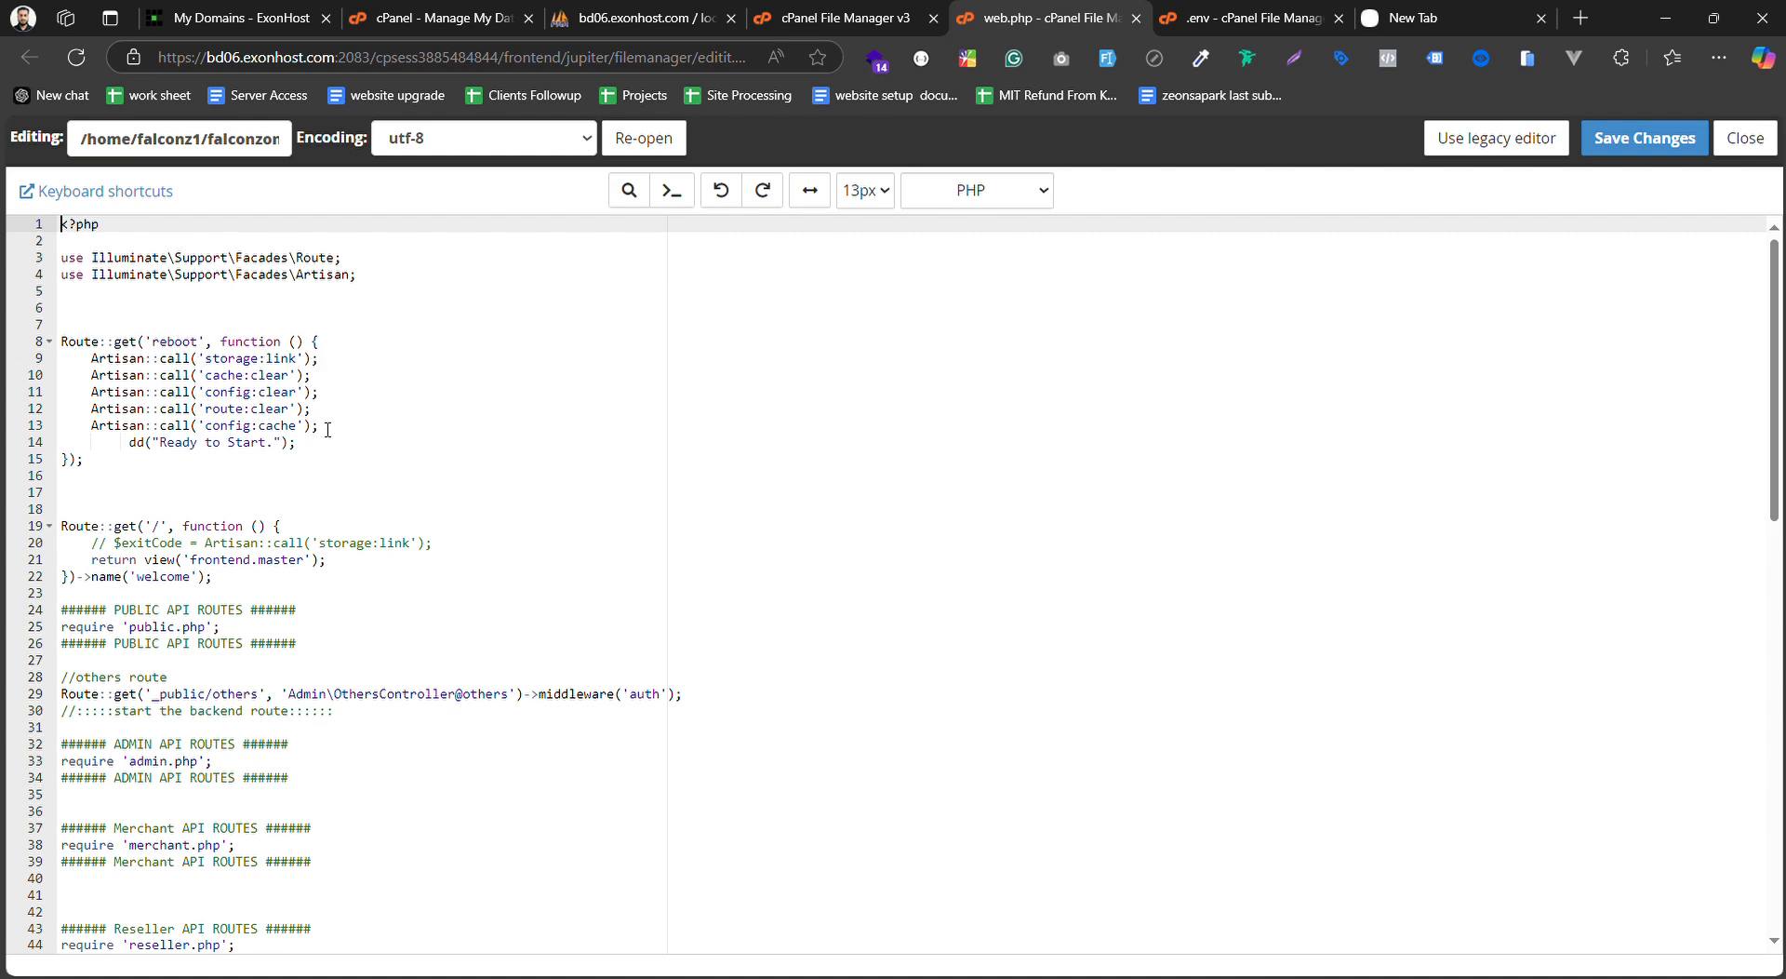
drag(334, 431, 57, 360)
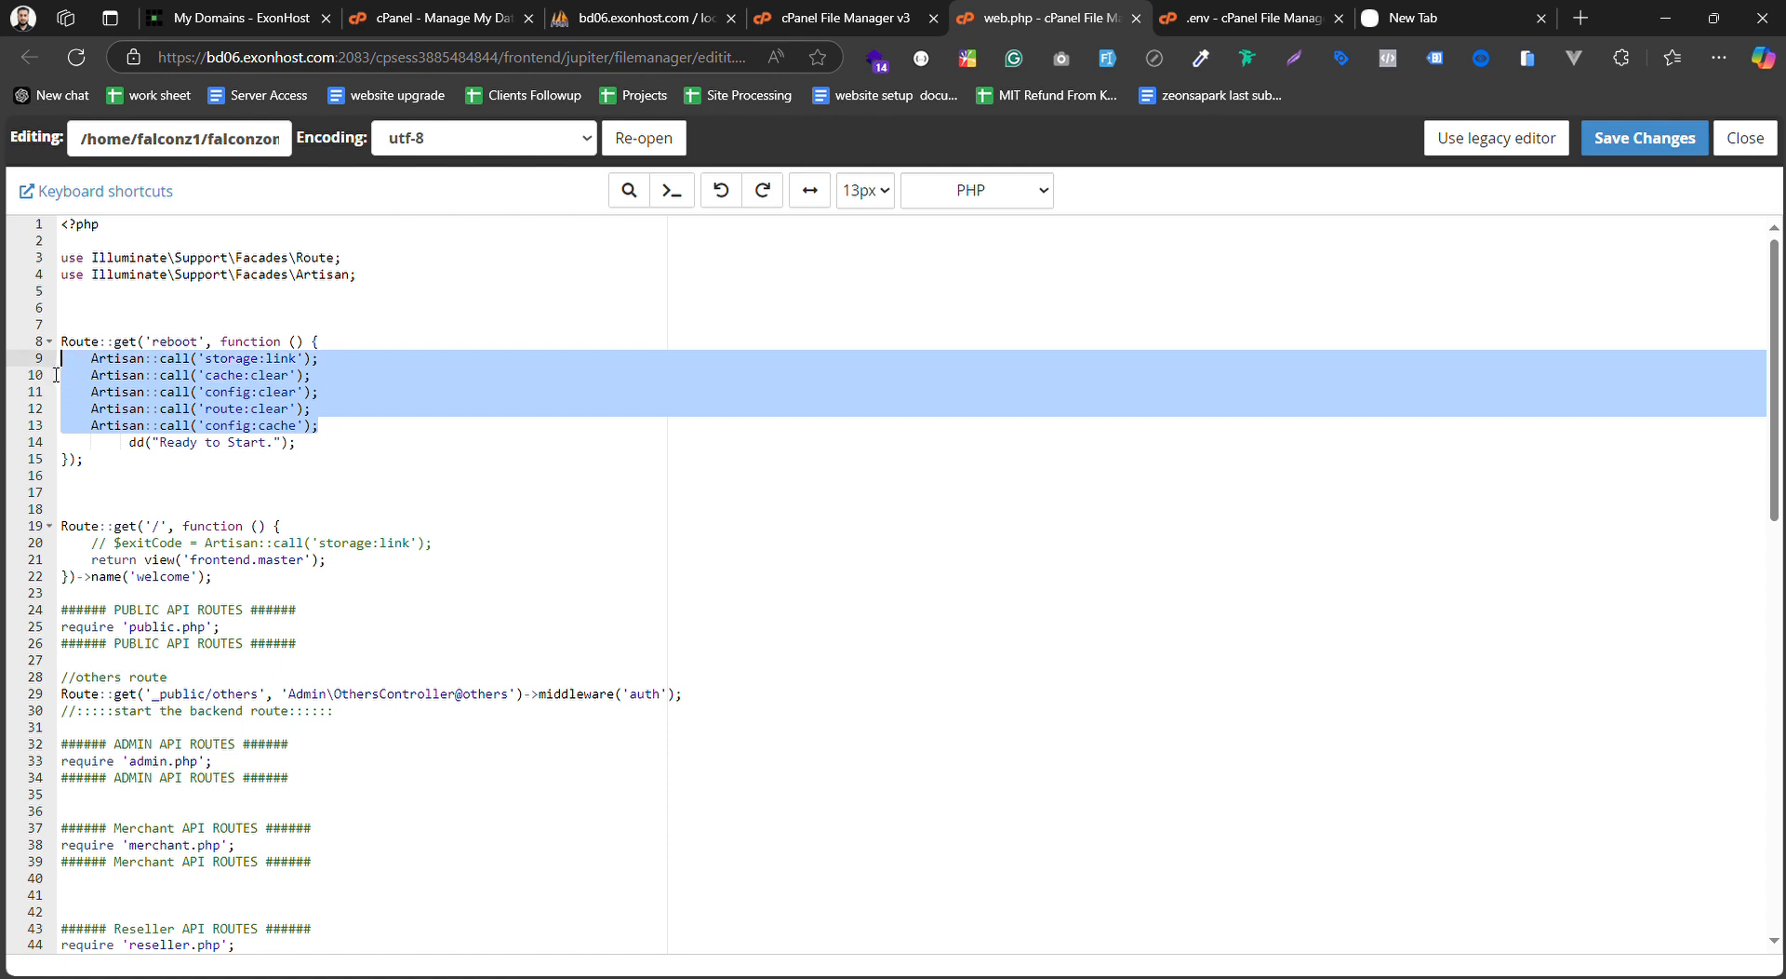
click(251, 444)
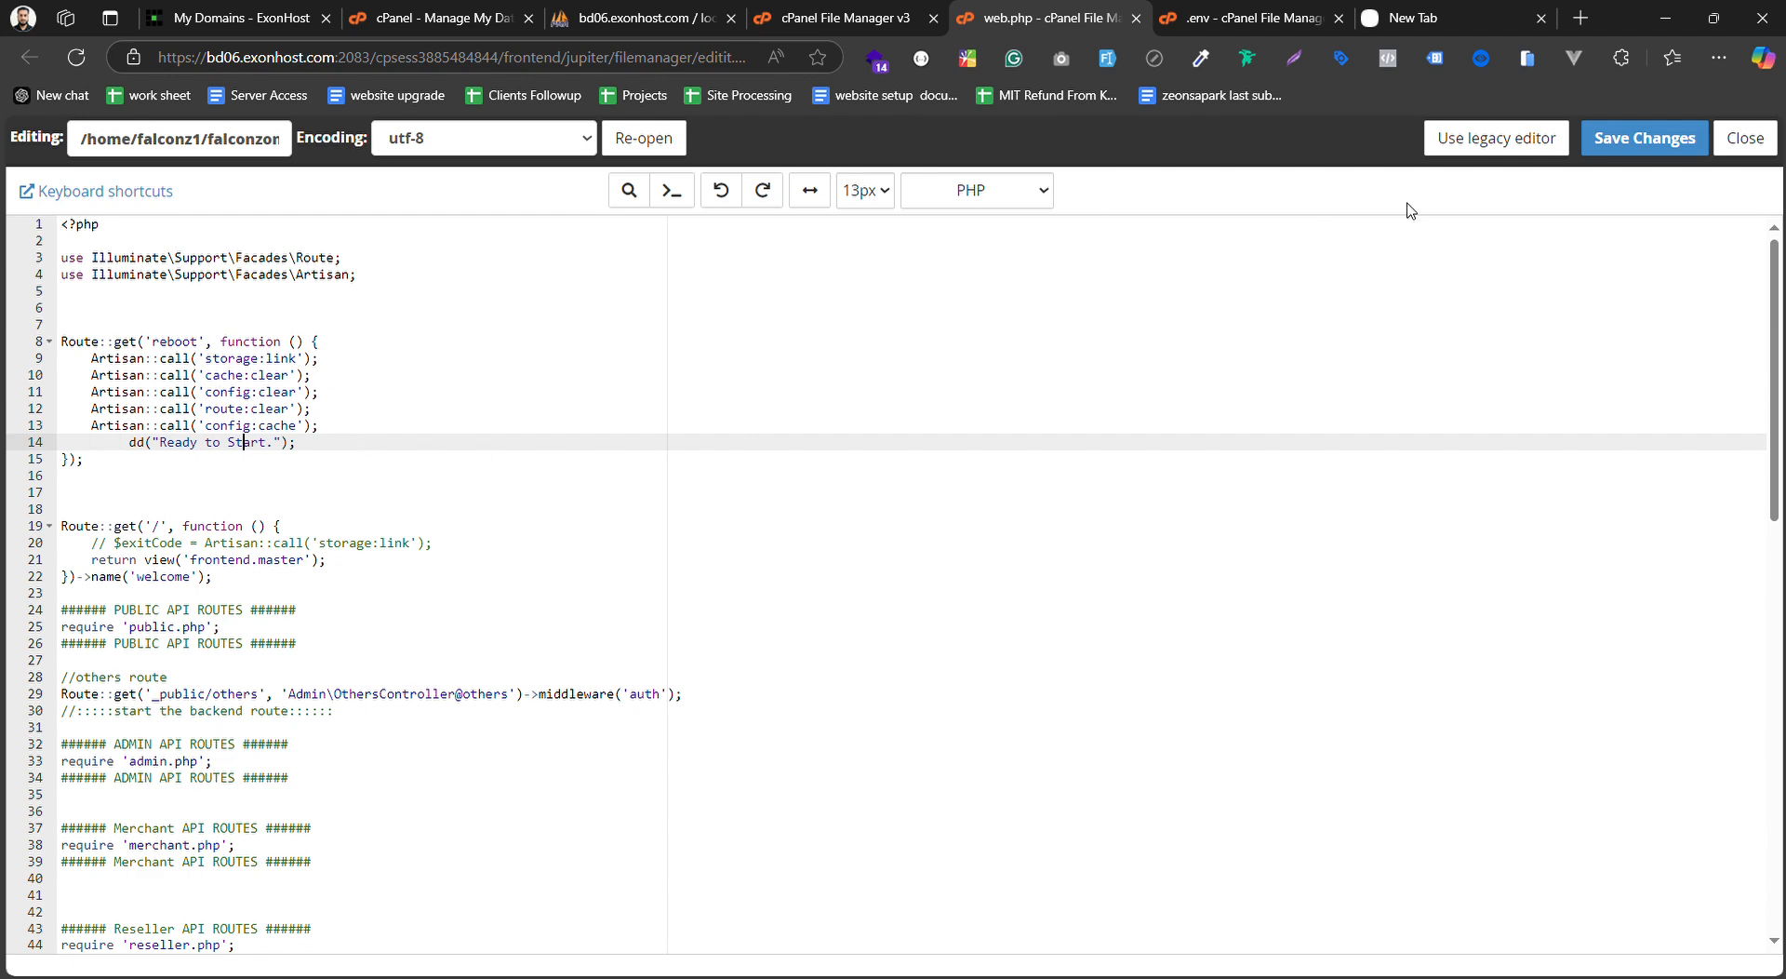
Copy the domain falconzone.xyz from APP_URL in the .env file and load it in the blank browser tab
key(ctrl+Tab)
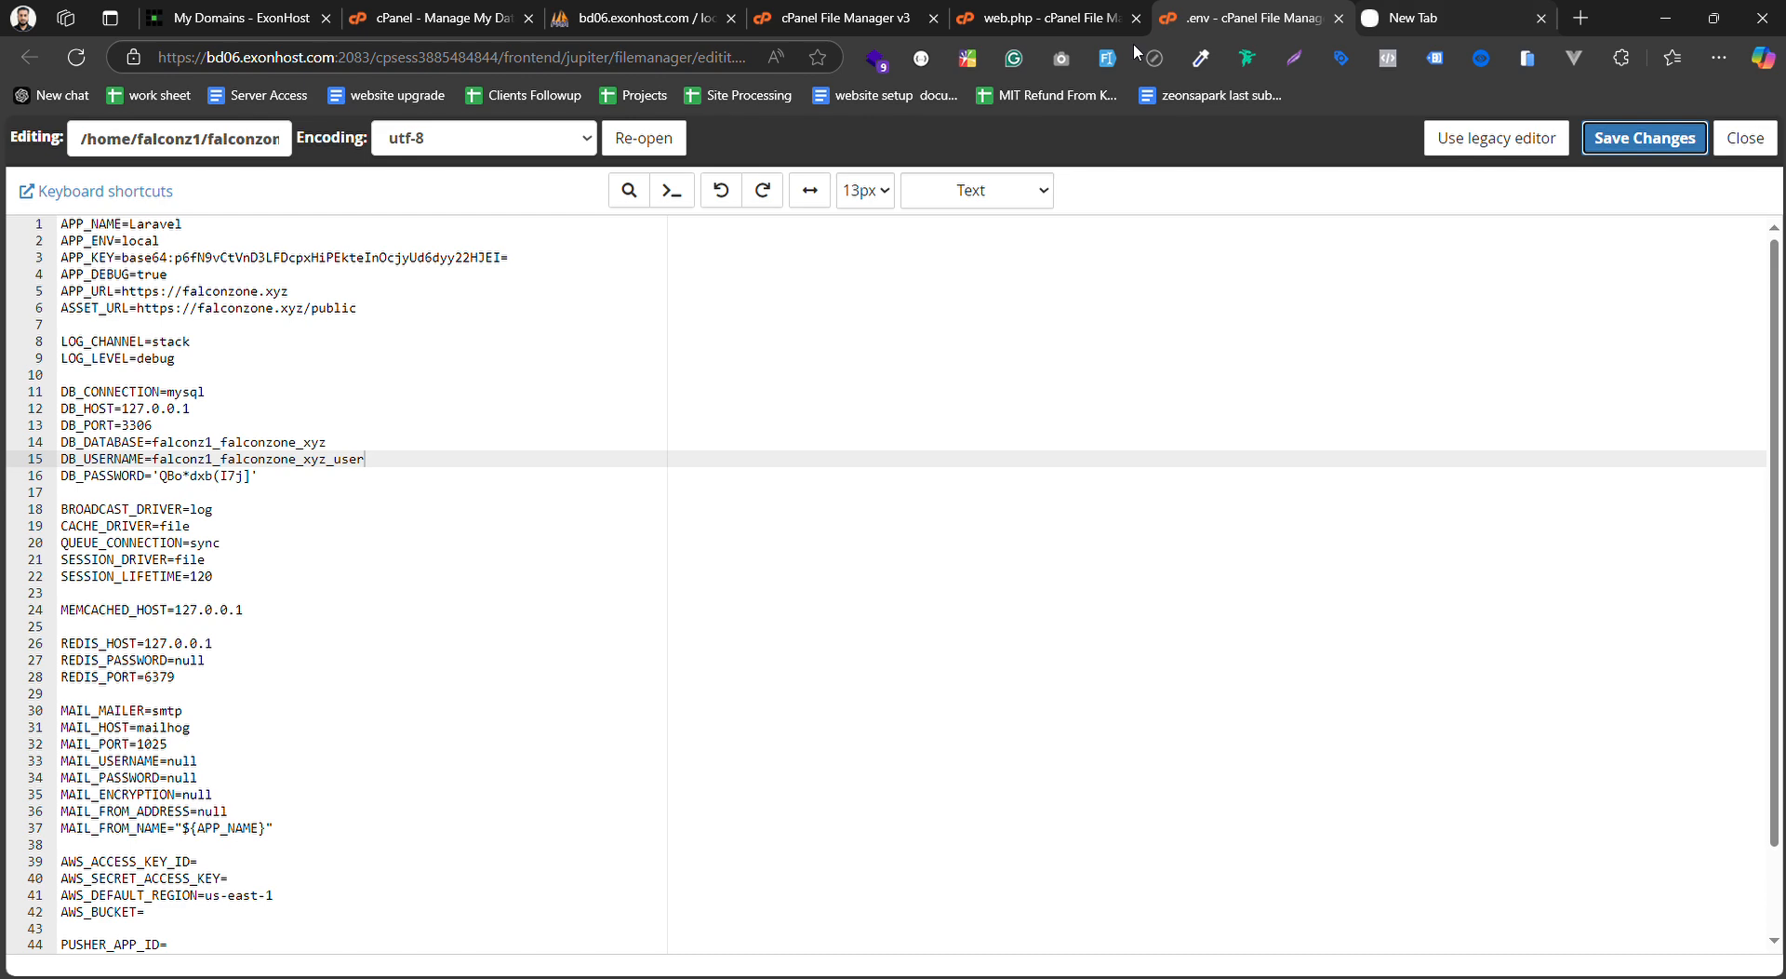
drag(290, 291, 183, 291)
key(ctrl+c)
click(1496, 21)
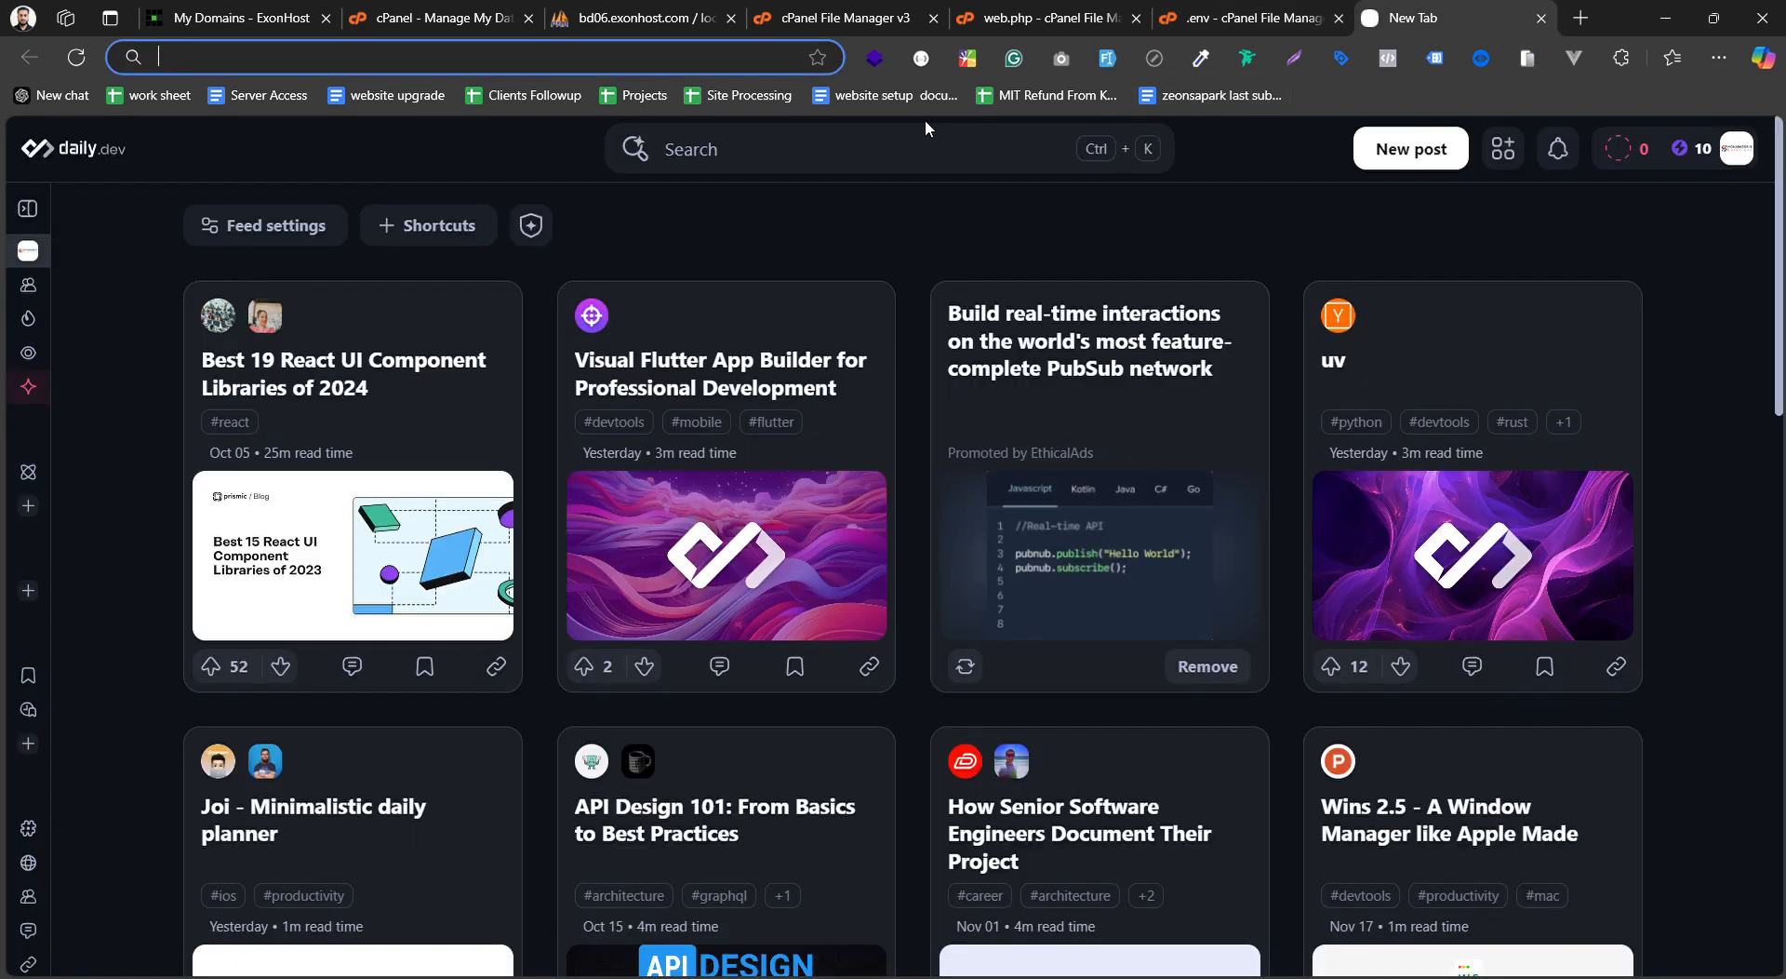
key(ctrl+v)
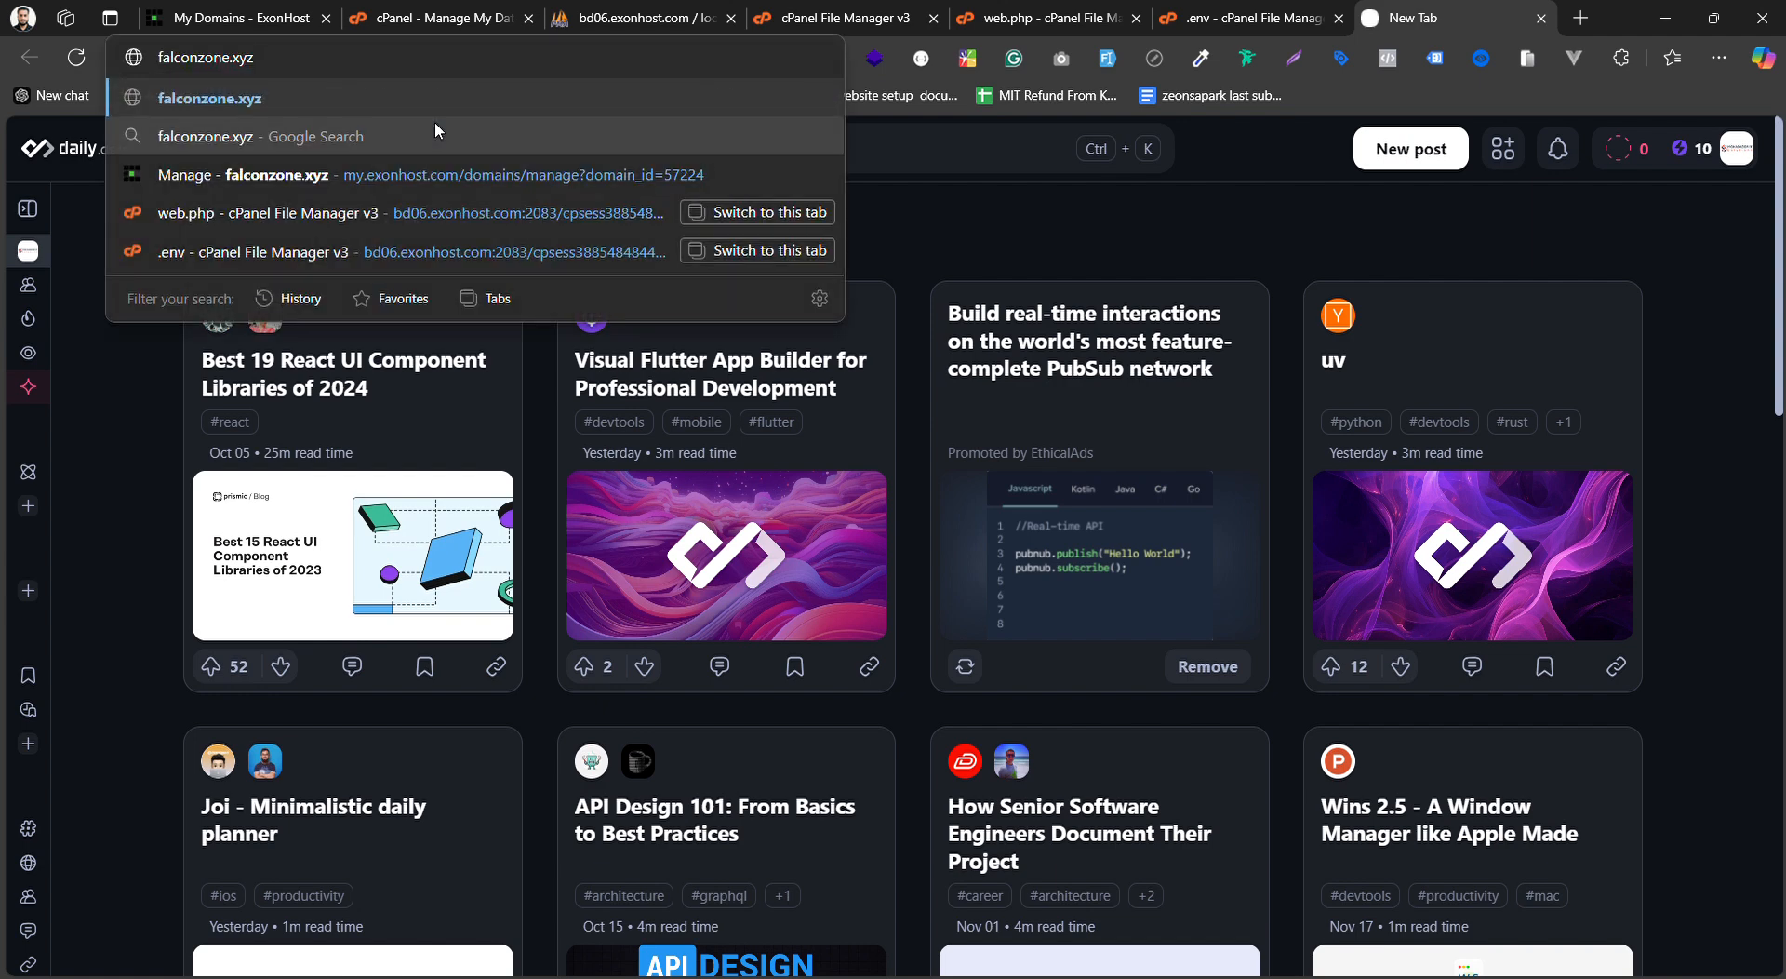
key(Return)
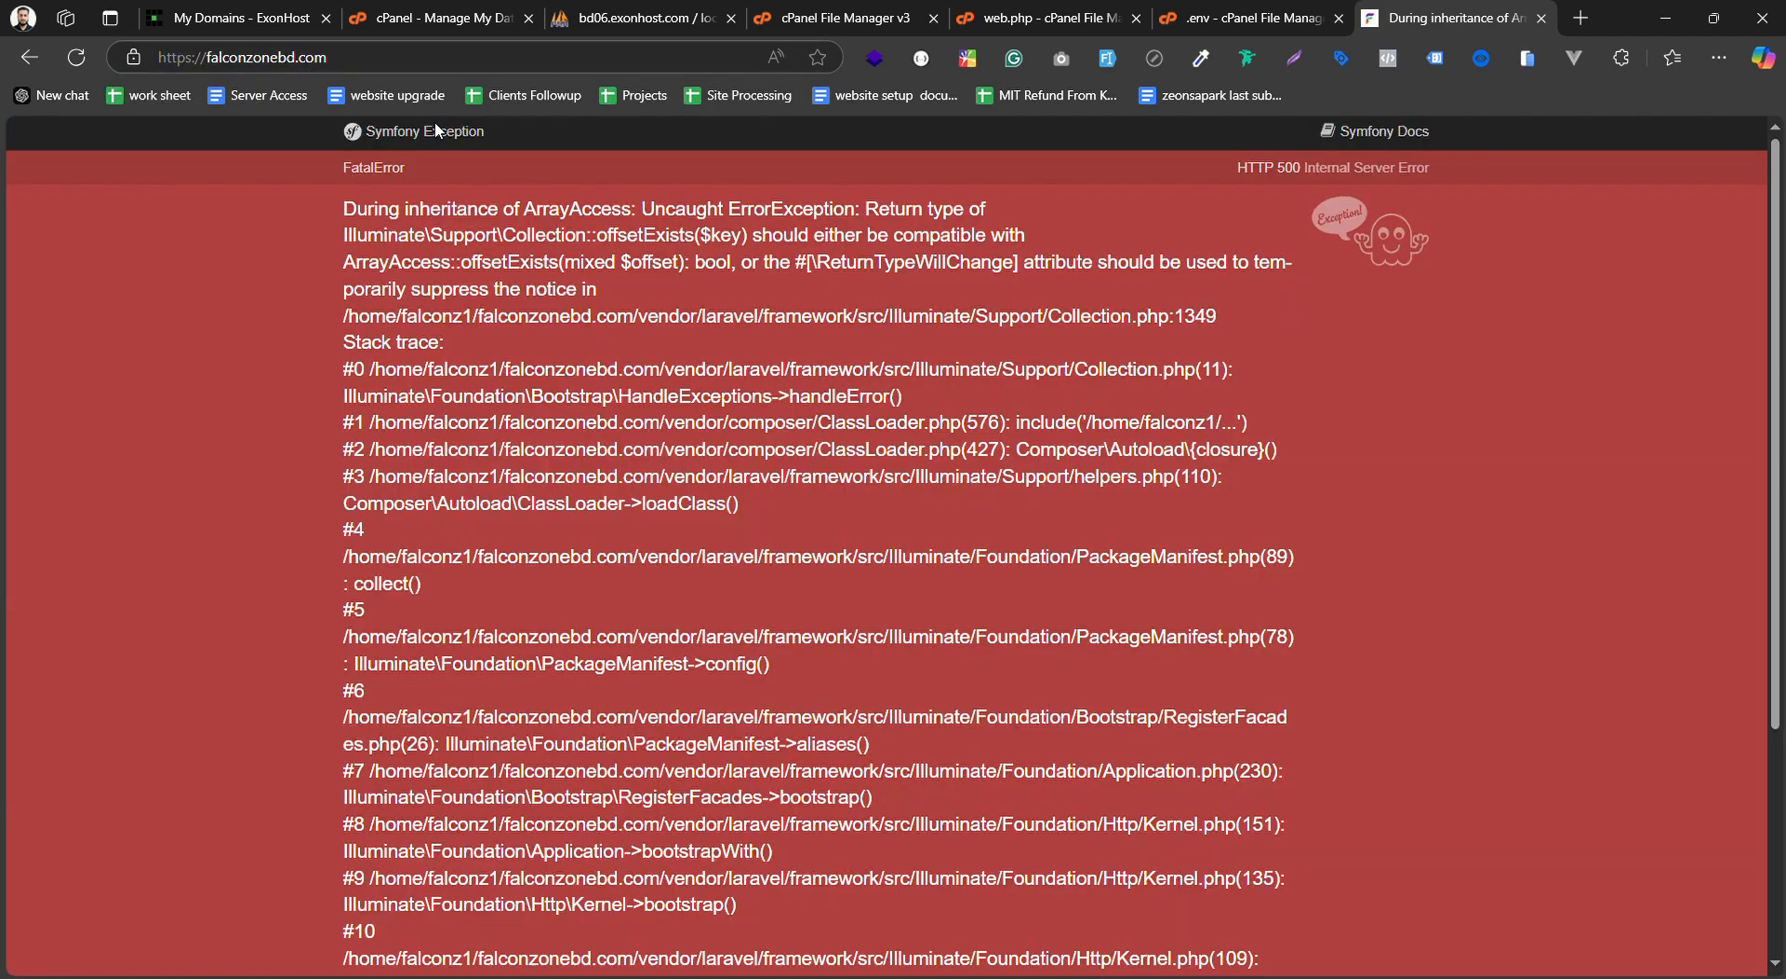
click(463, 63)
click(463, 65)
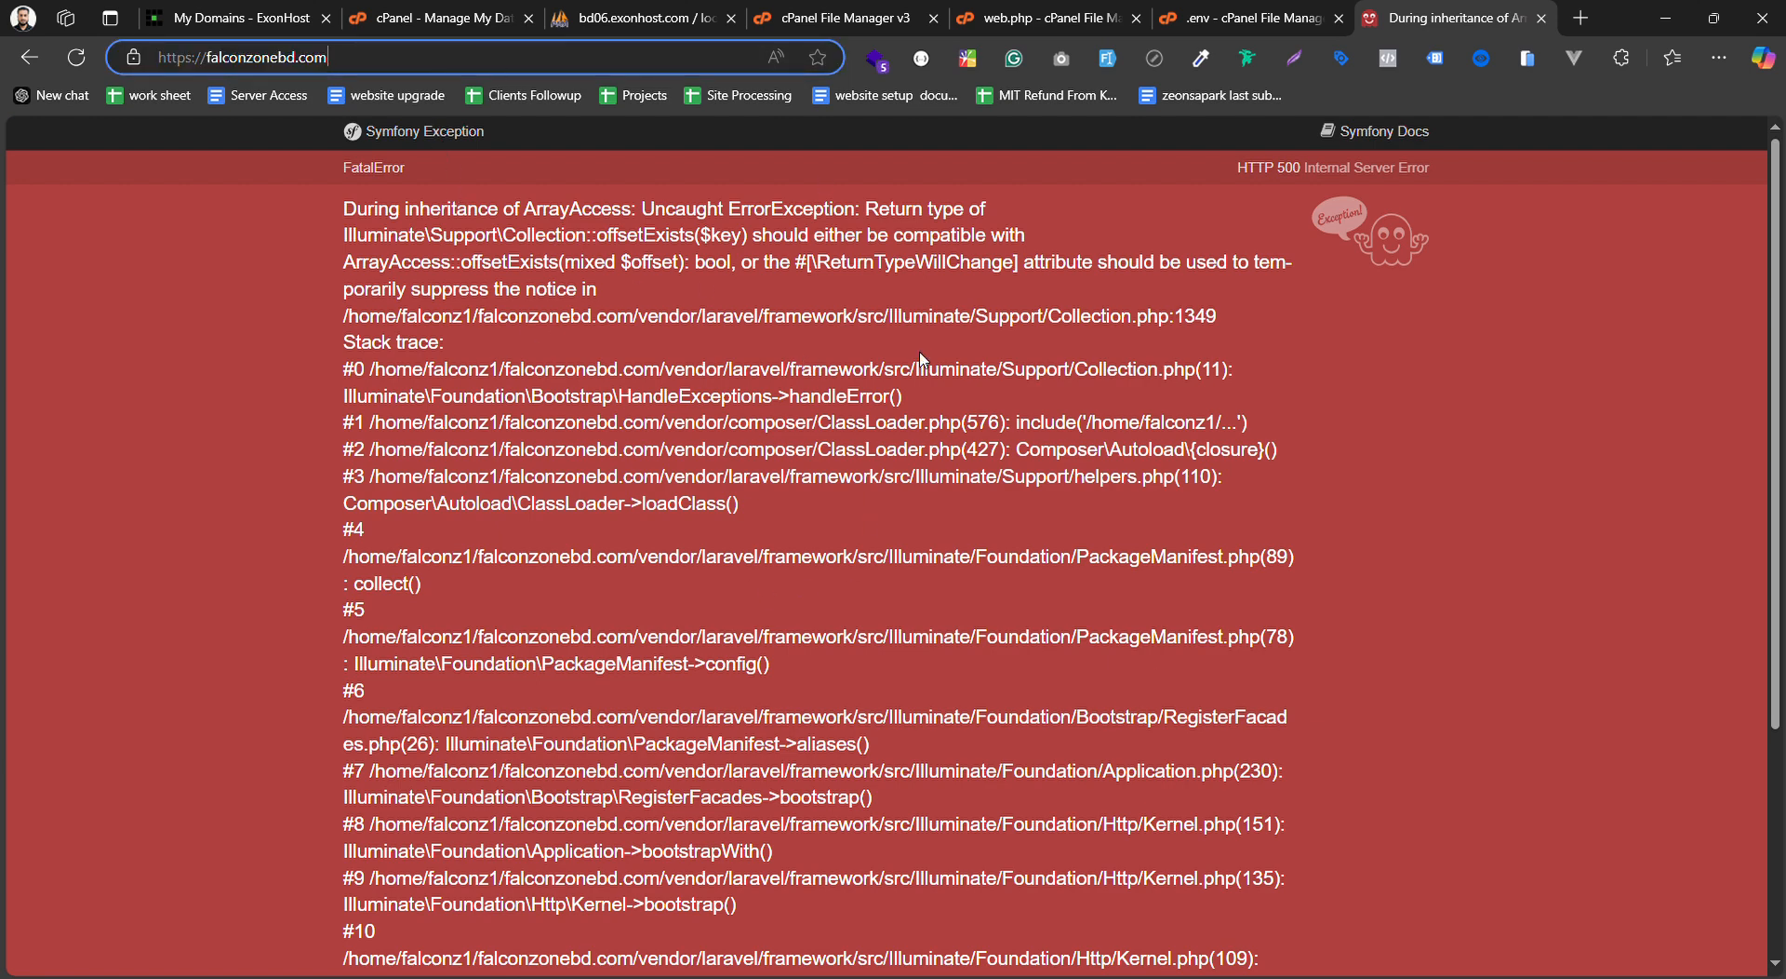
Return to the cPanel tools, search for "mul" and open MultiPHP Manager at the per-domain PHP version list
click(1302, 18)
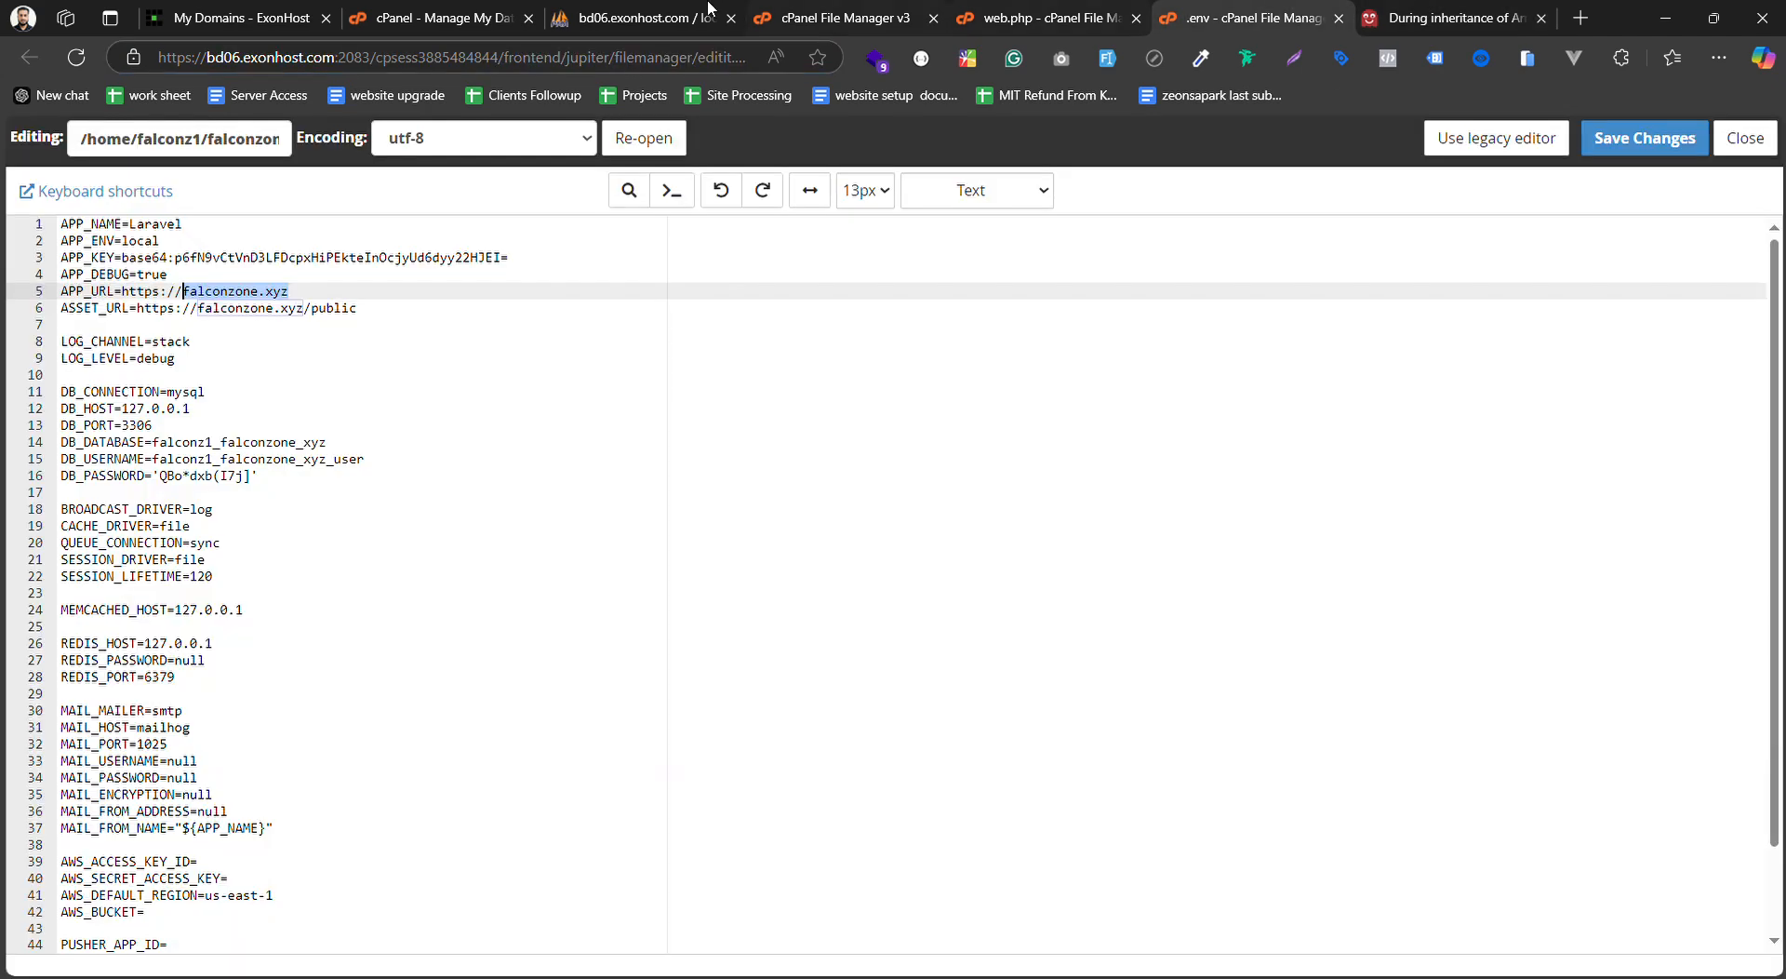
click(604, 16)
click(542, 13)
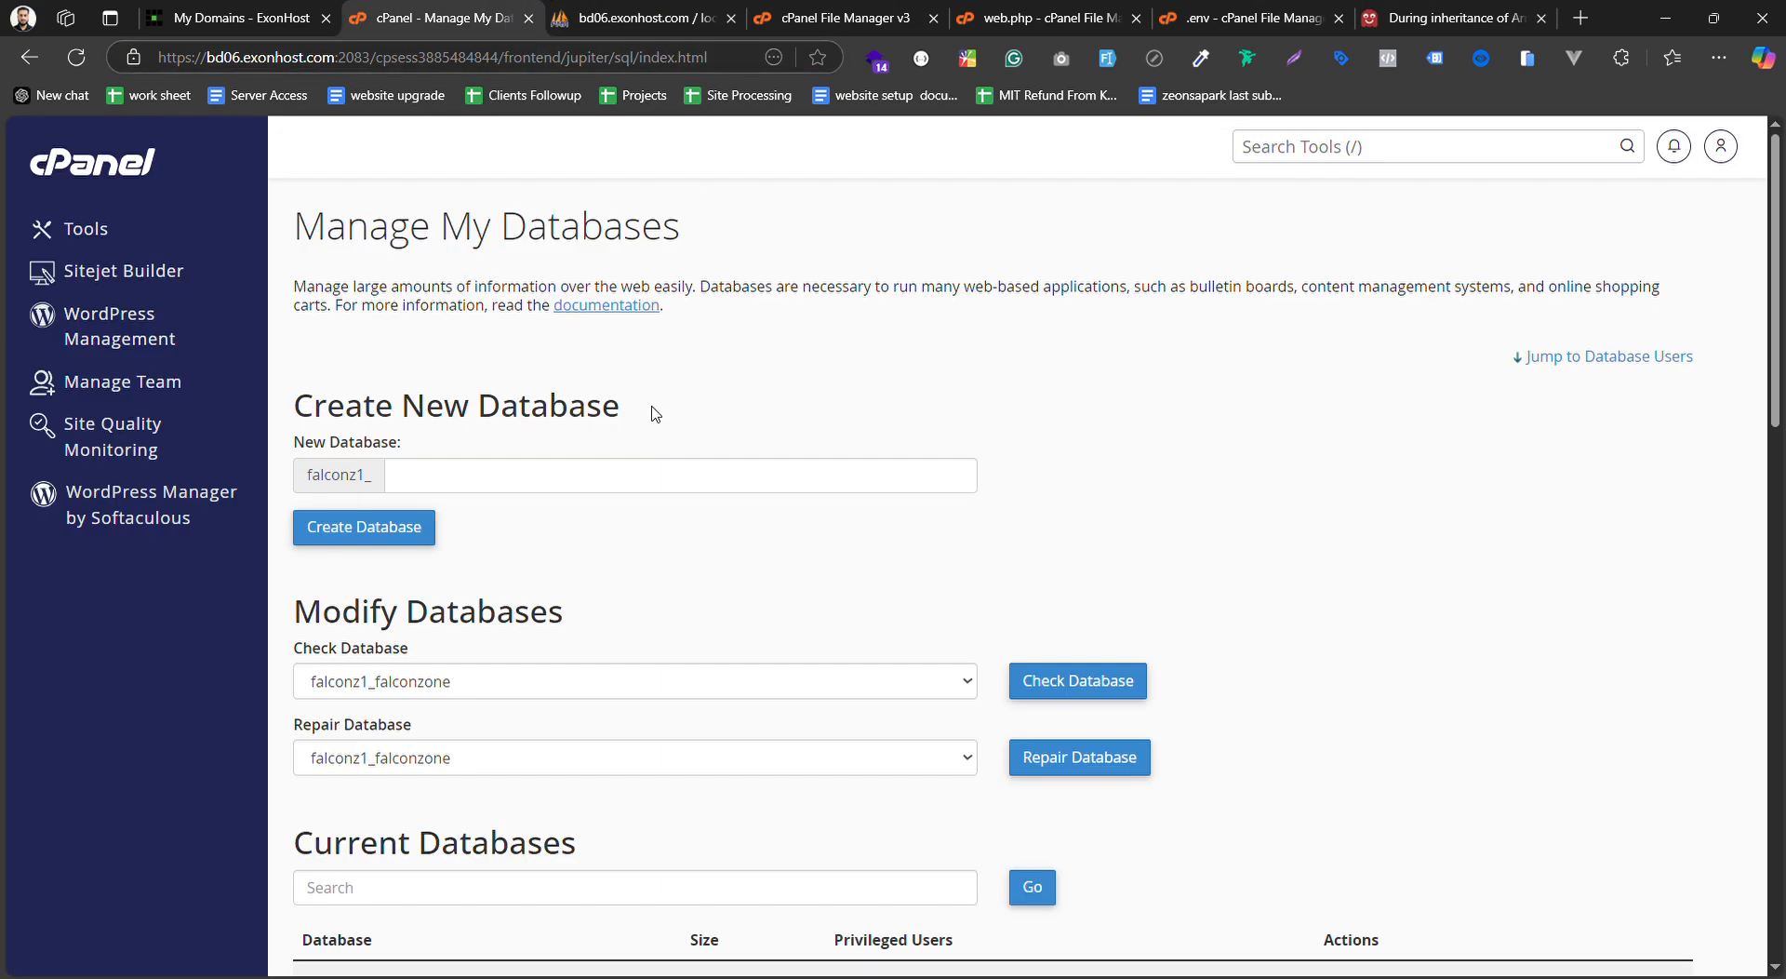
click(112, 175)
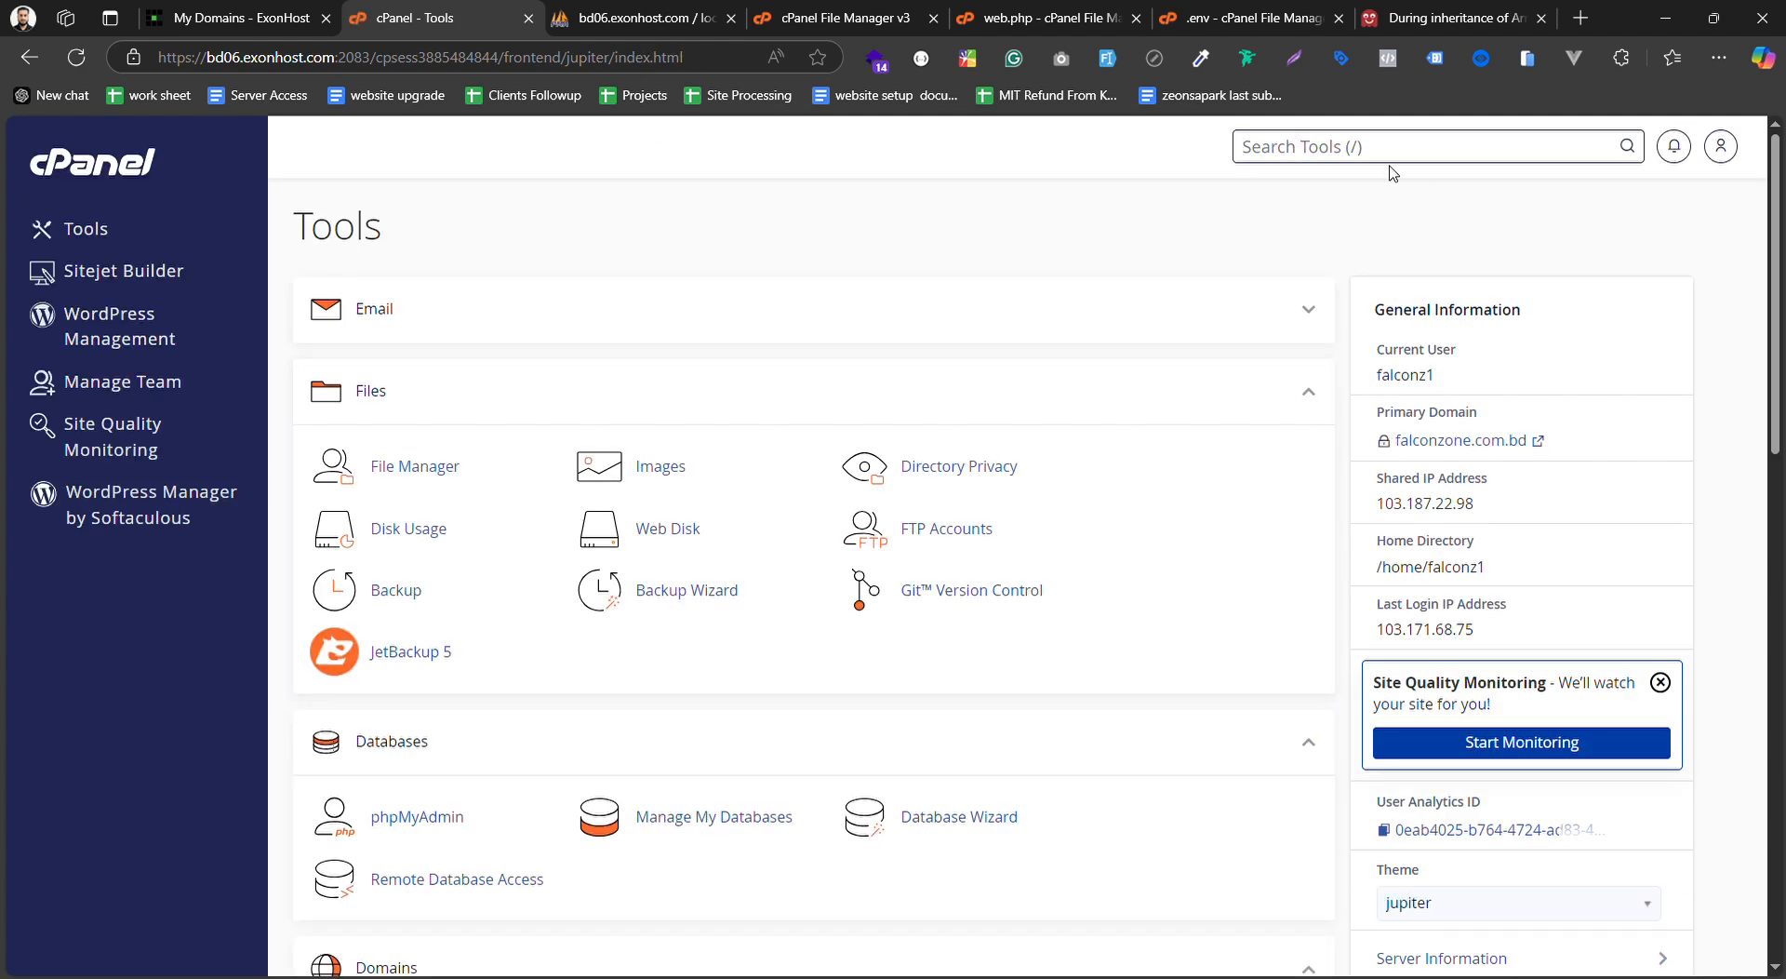
text(mul)
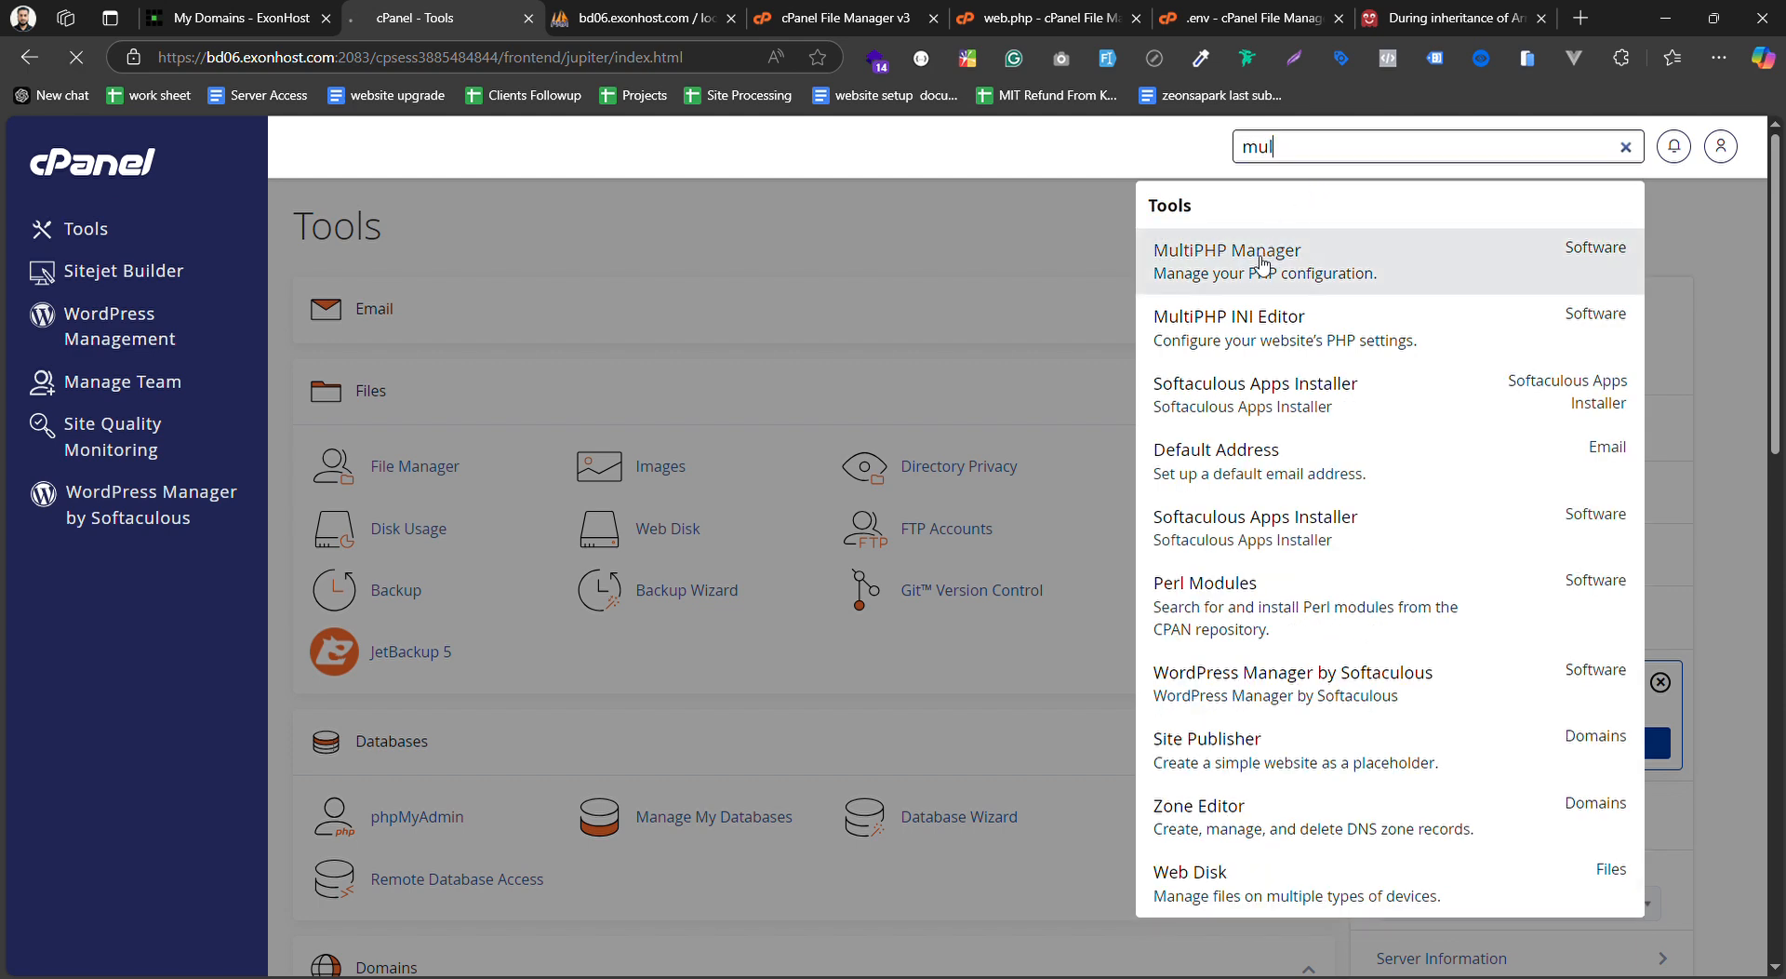
click(1259, 260)
scroll(688, 723, down, 1)
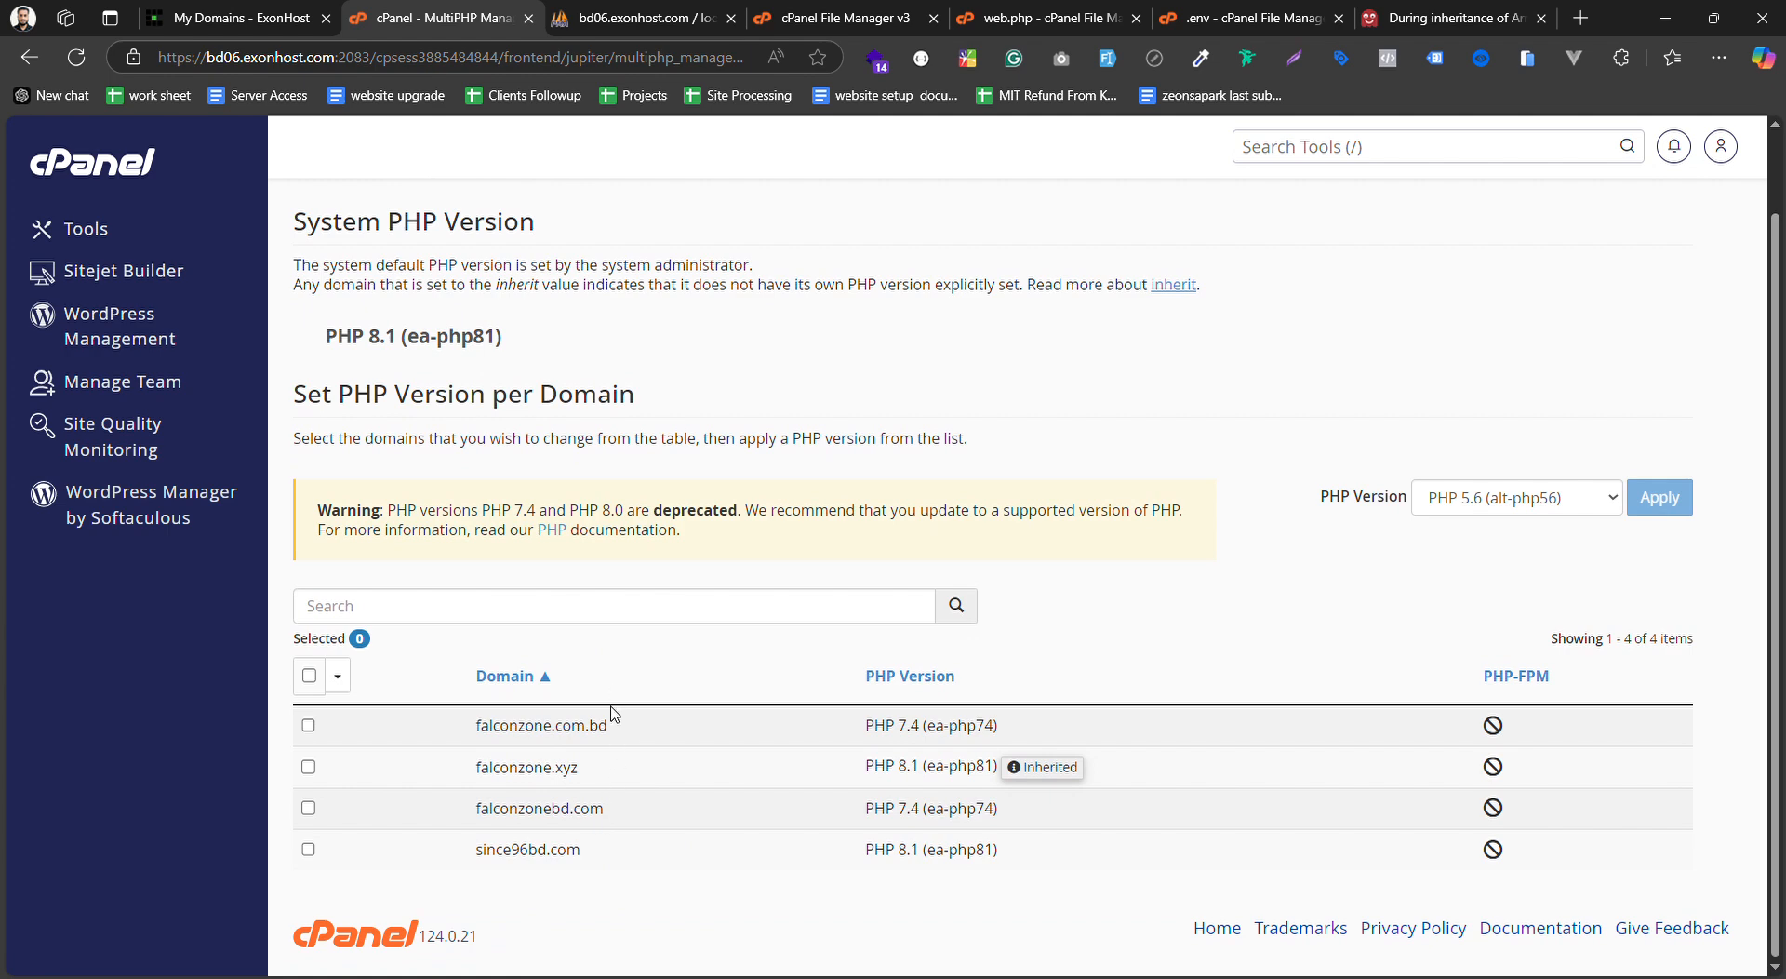
Search the cPanel tools for "select", open Select PHP Version and examine the PHP version and handler of each domain
scroll(1546, 250, up, 1)
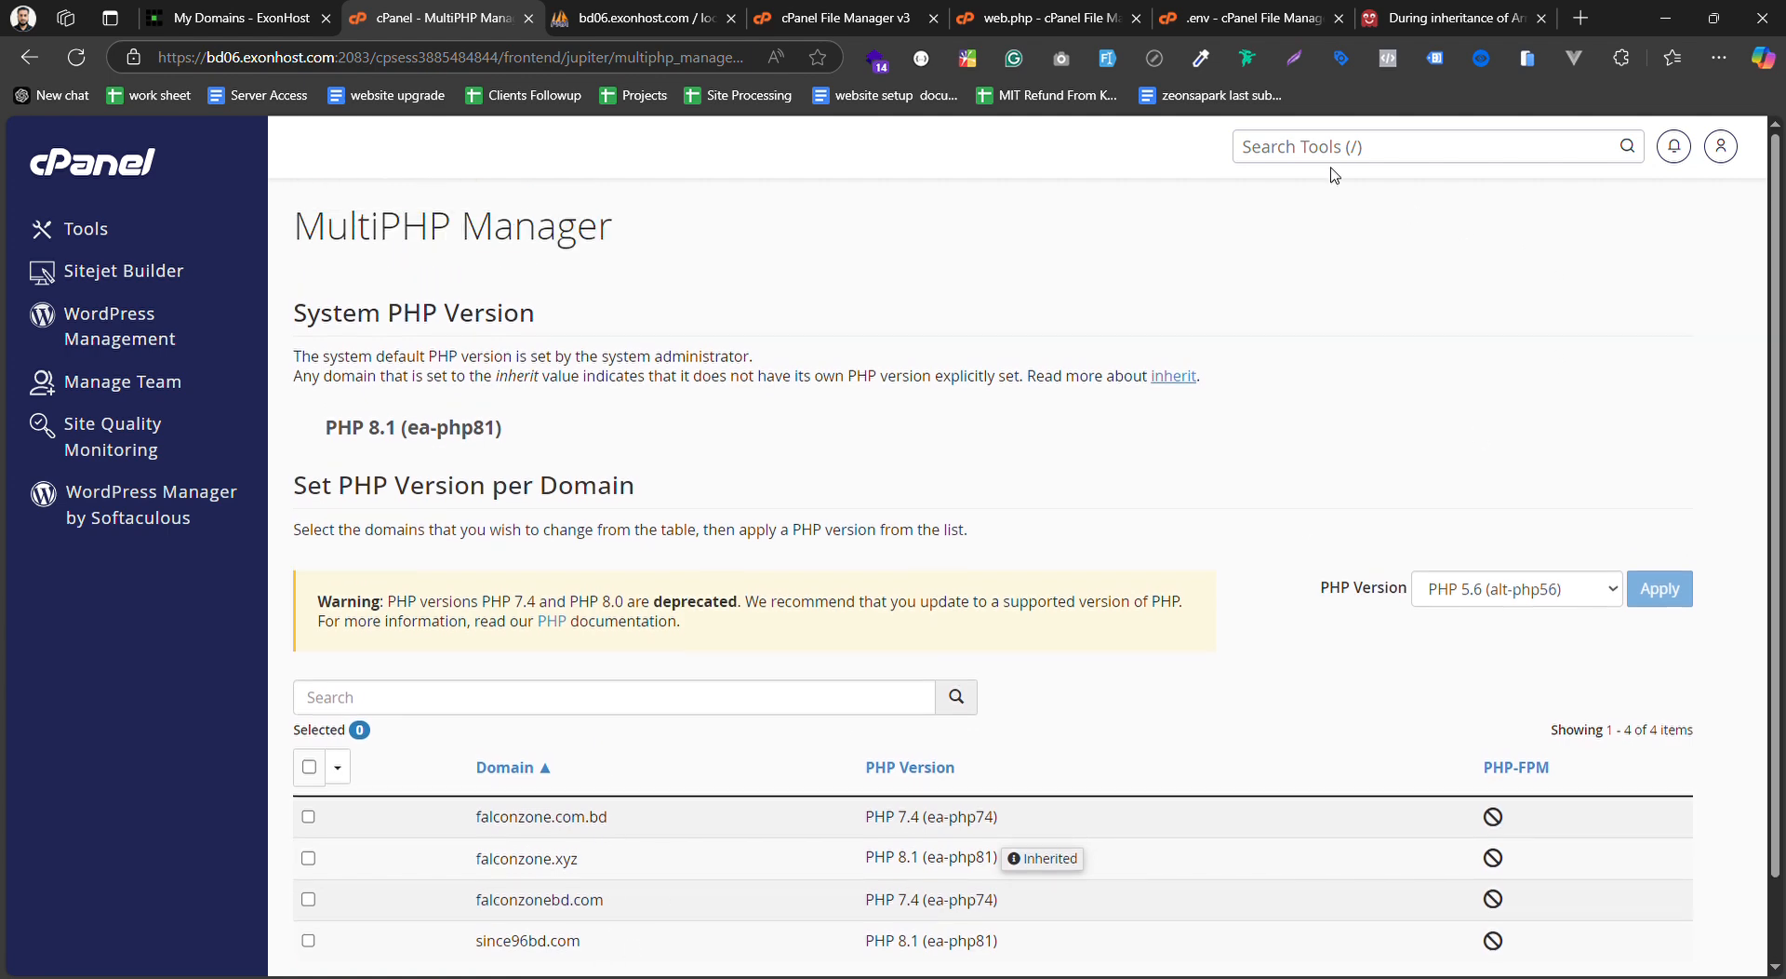
click(1332, 149)
text(select)
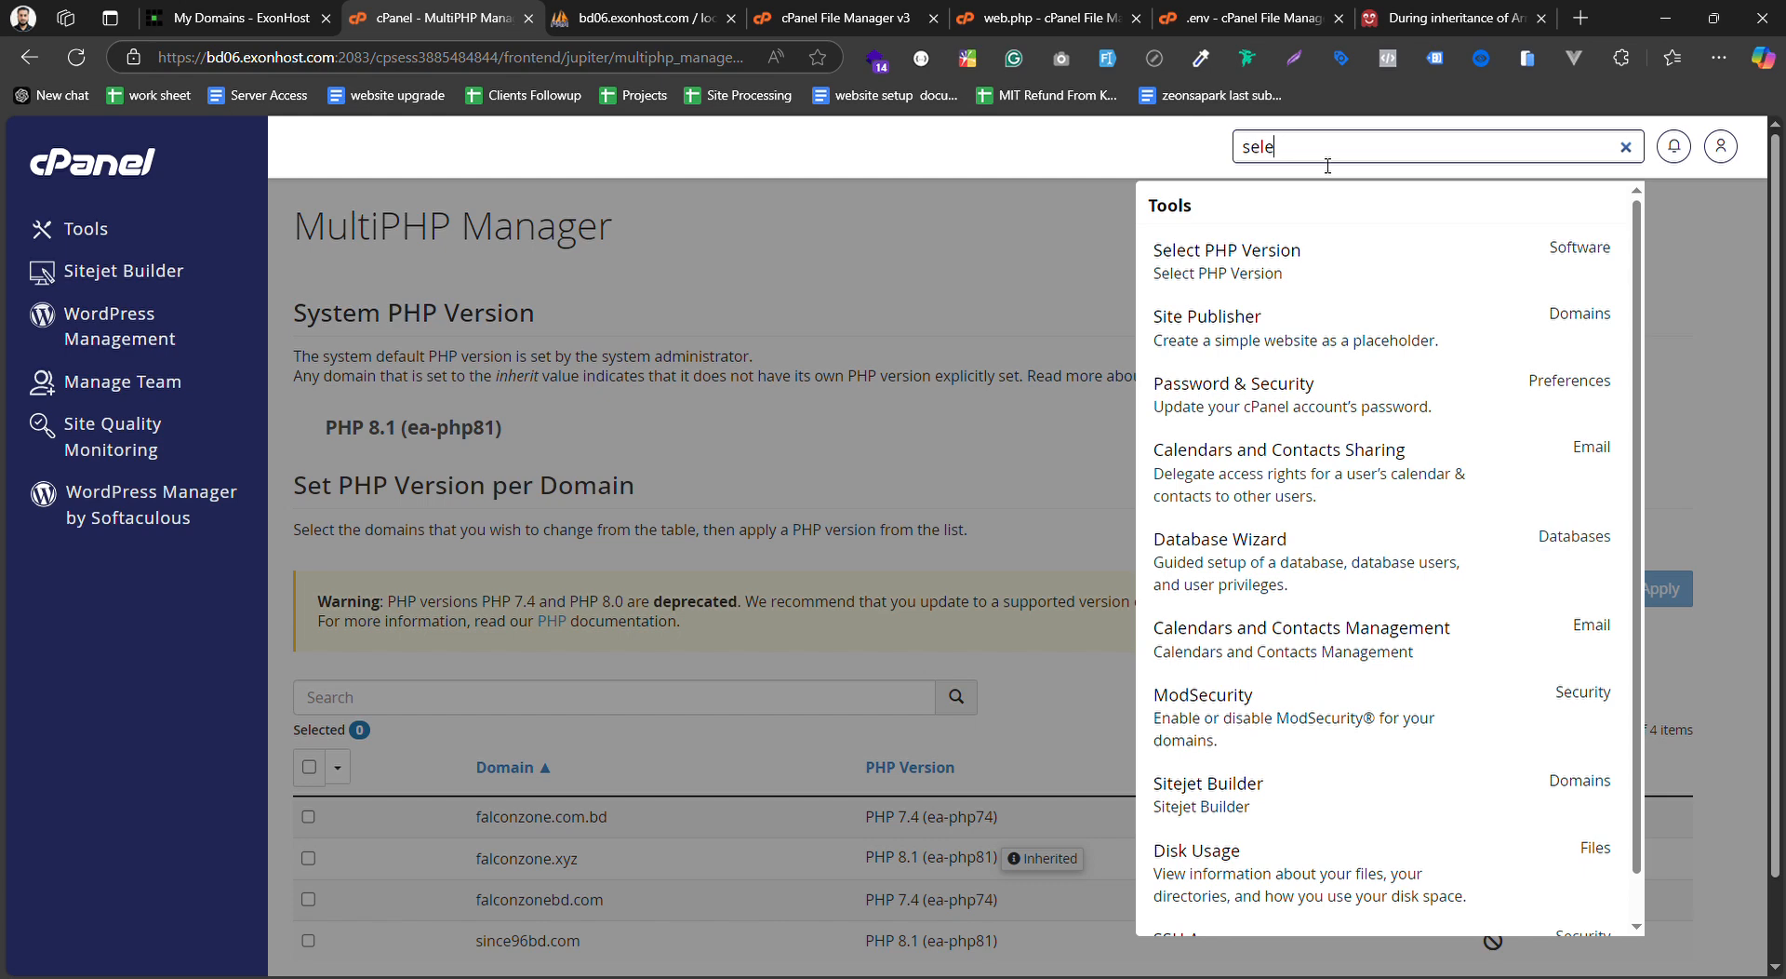
click(1333, 277)
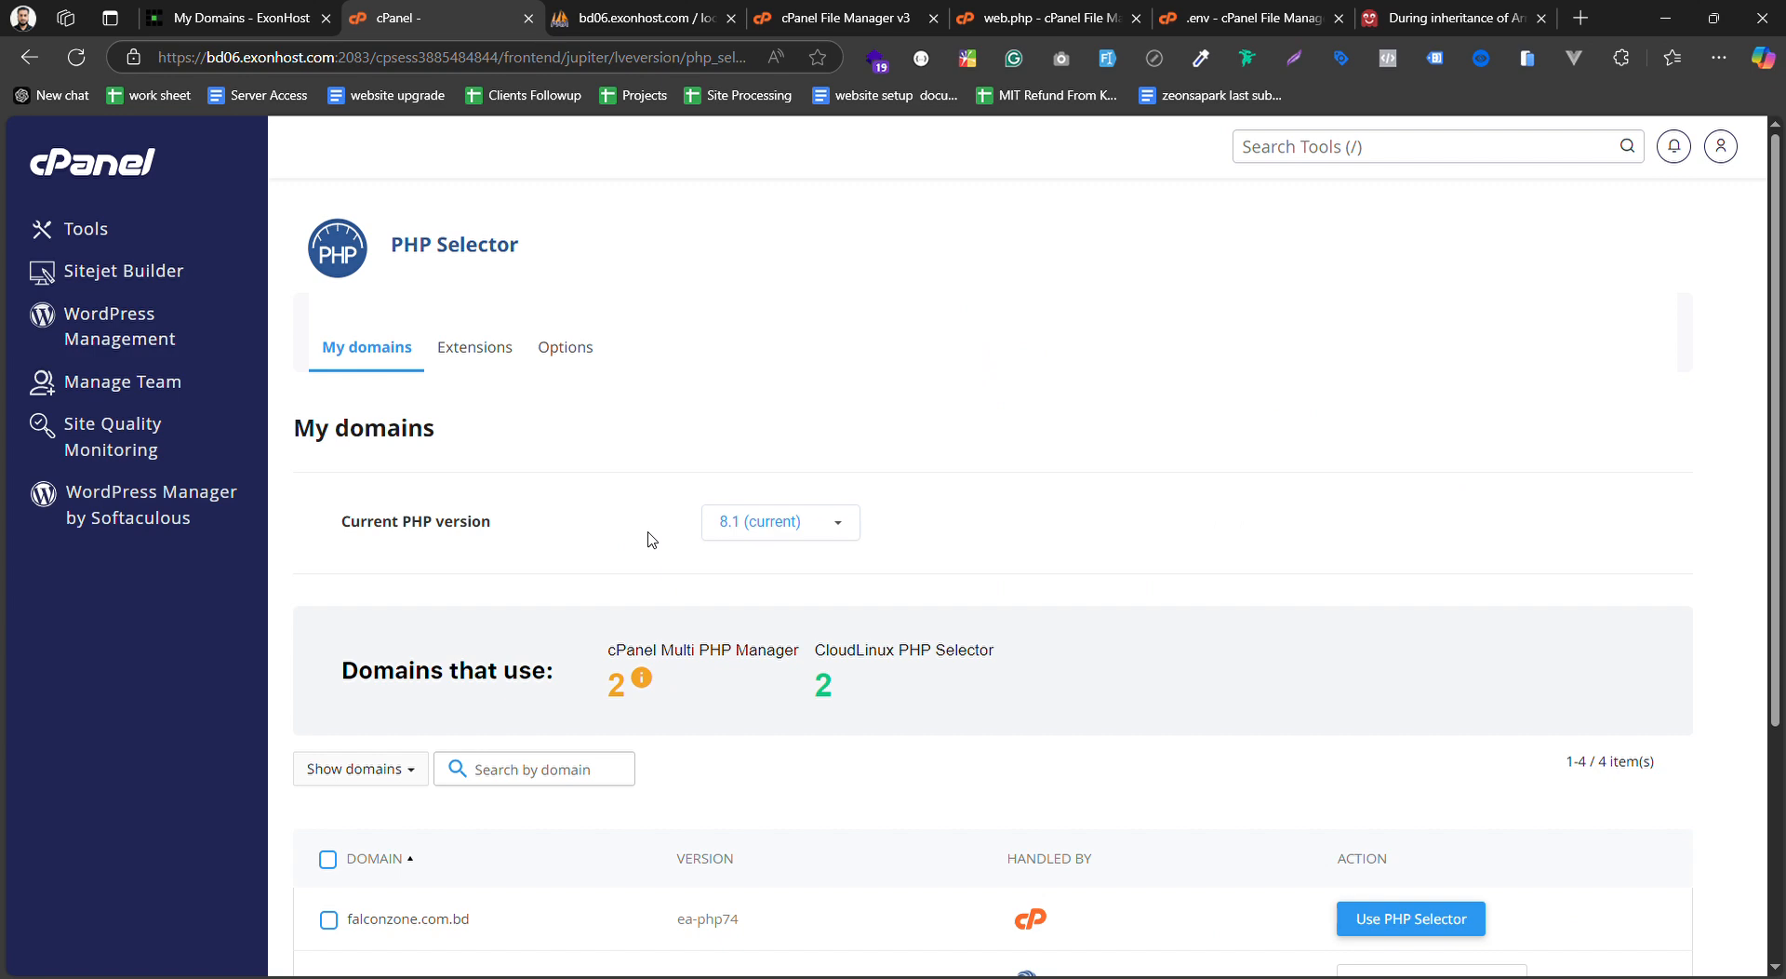
scroll(554, 643, down, 3)
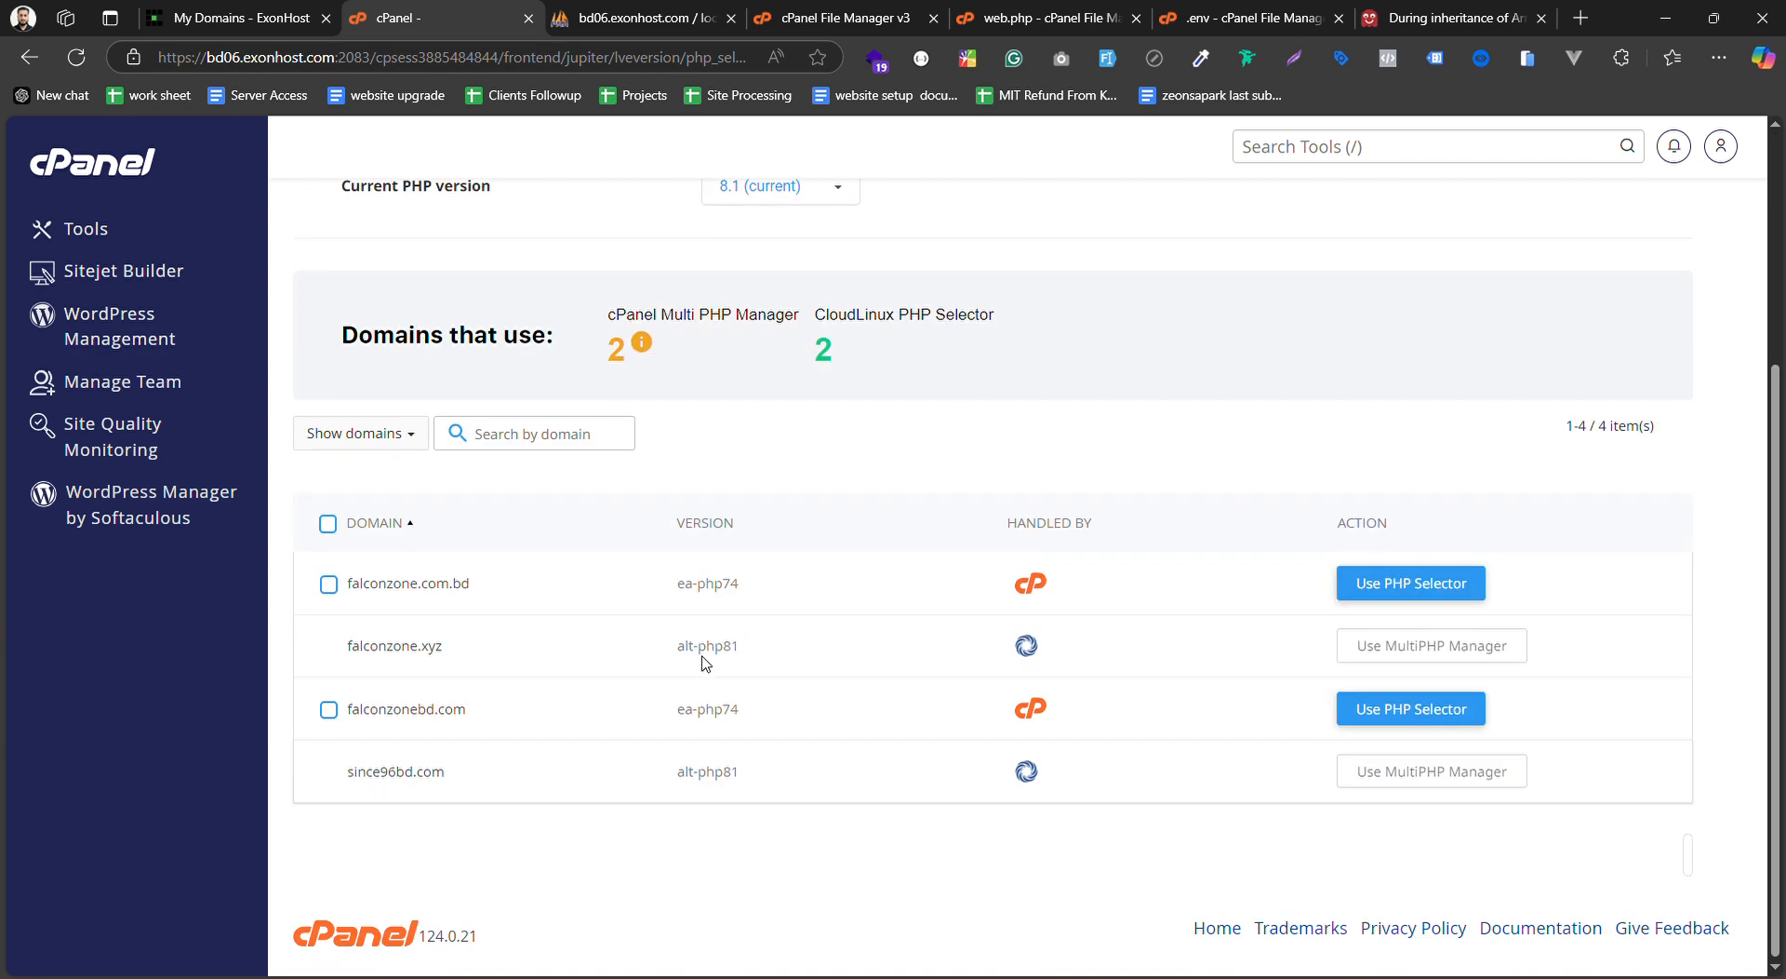
scroll(703, 662, up, 1)
scroll(692, 712, down, 1)
scroll(679, 725, up, 3)
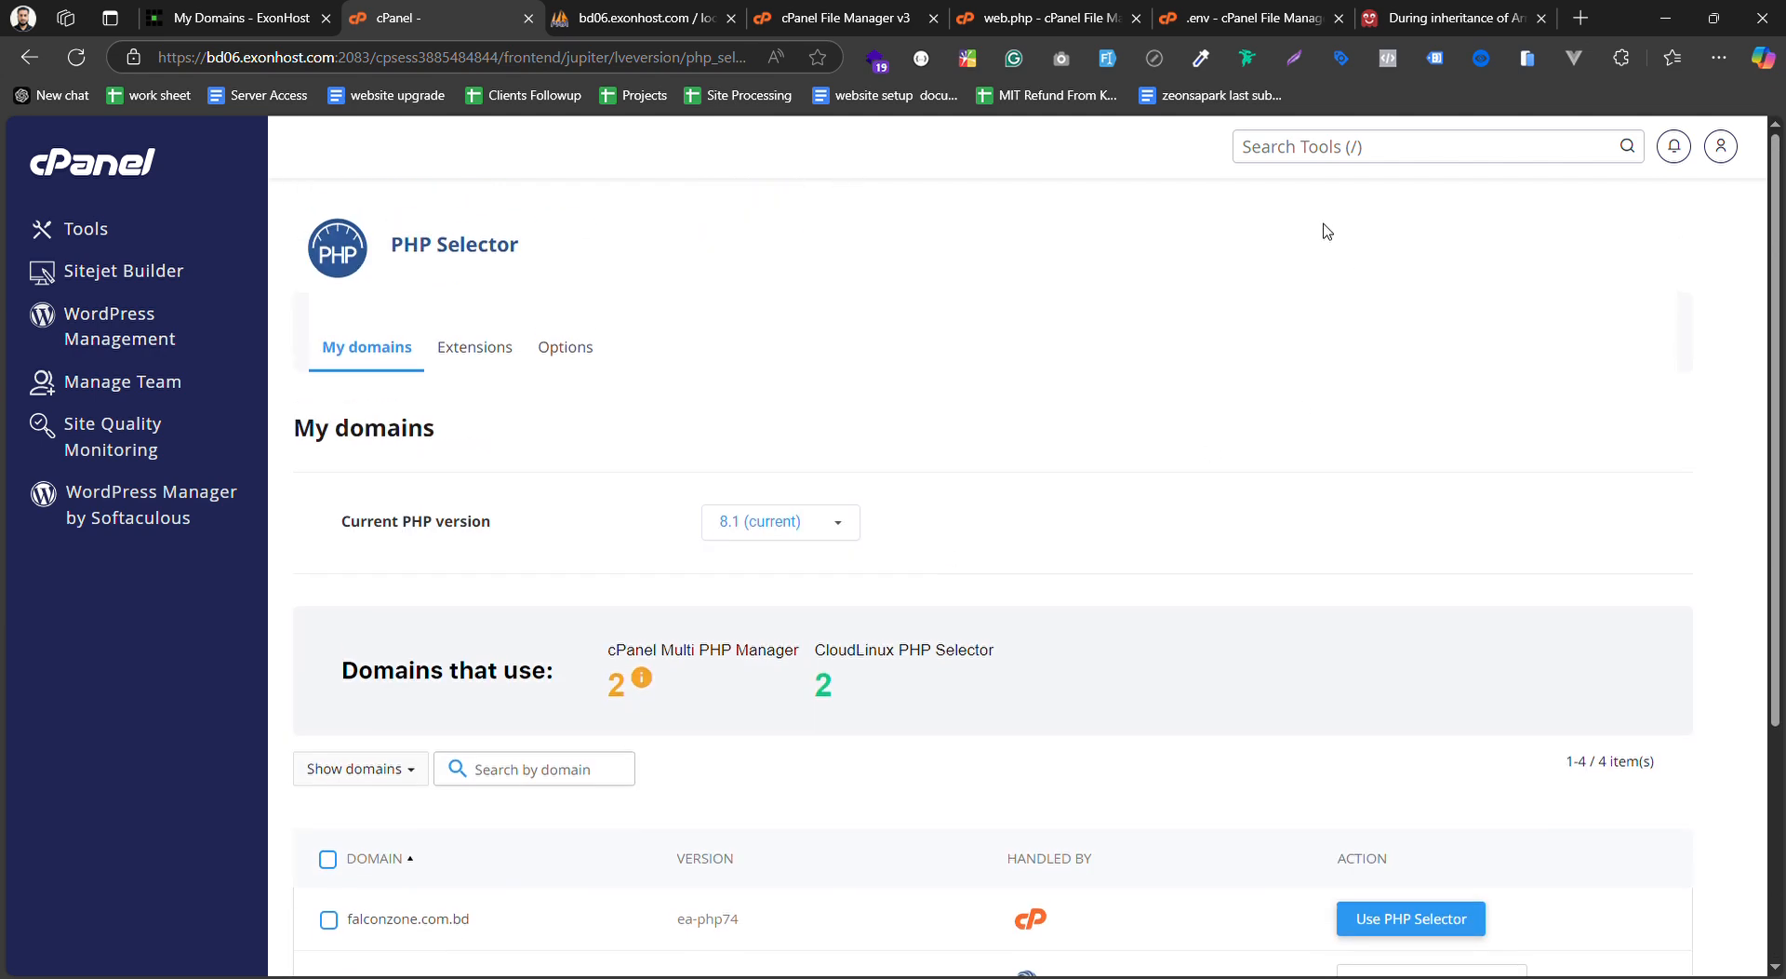
Reopen MultiPHP Manager through a search for "mul" and apply PHP 7.4 (ea-php74) to falconzone.xyz
click(1298, 158)
text(f)
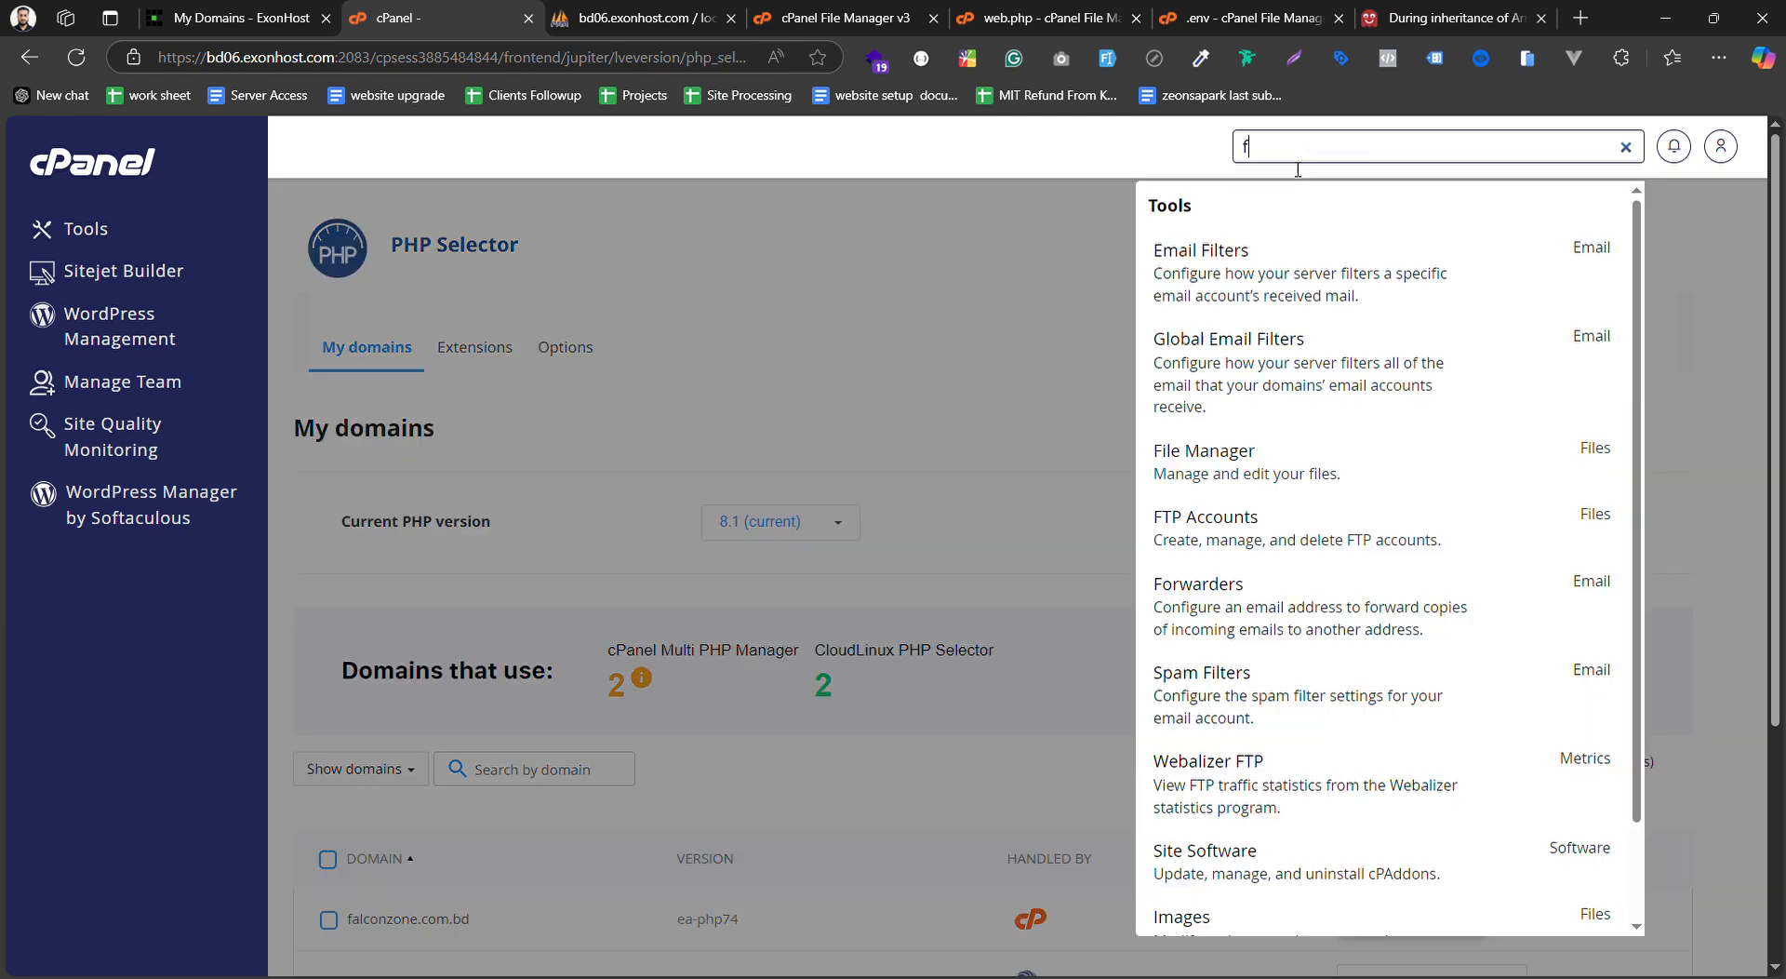
key(Escape)
text(mul)
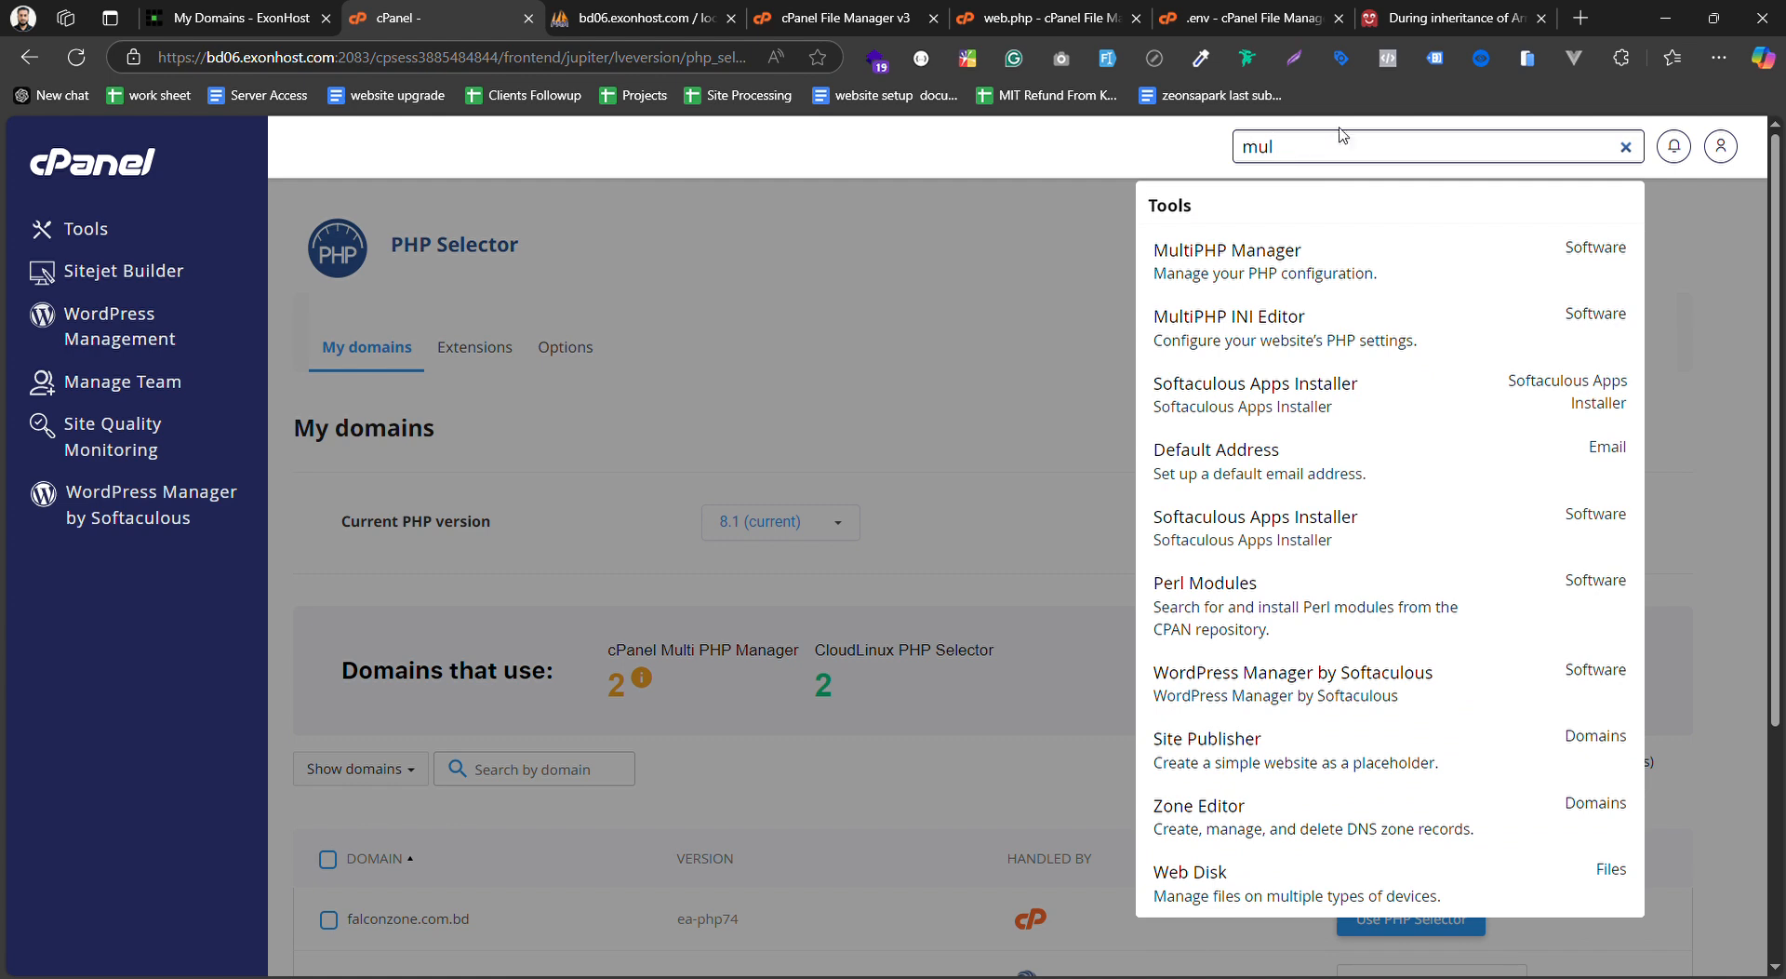
click(1198, 272)
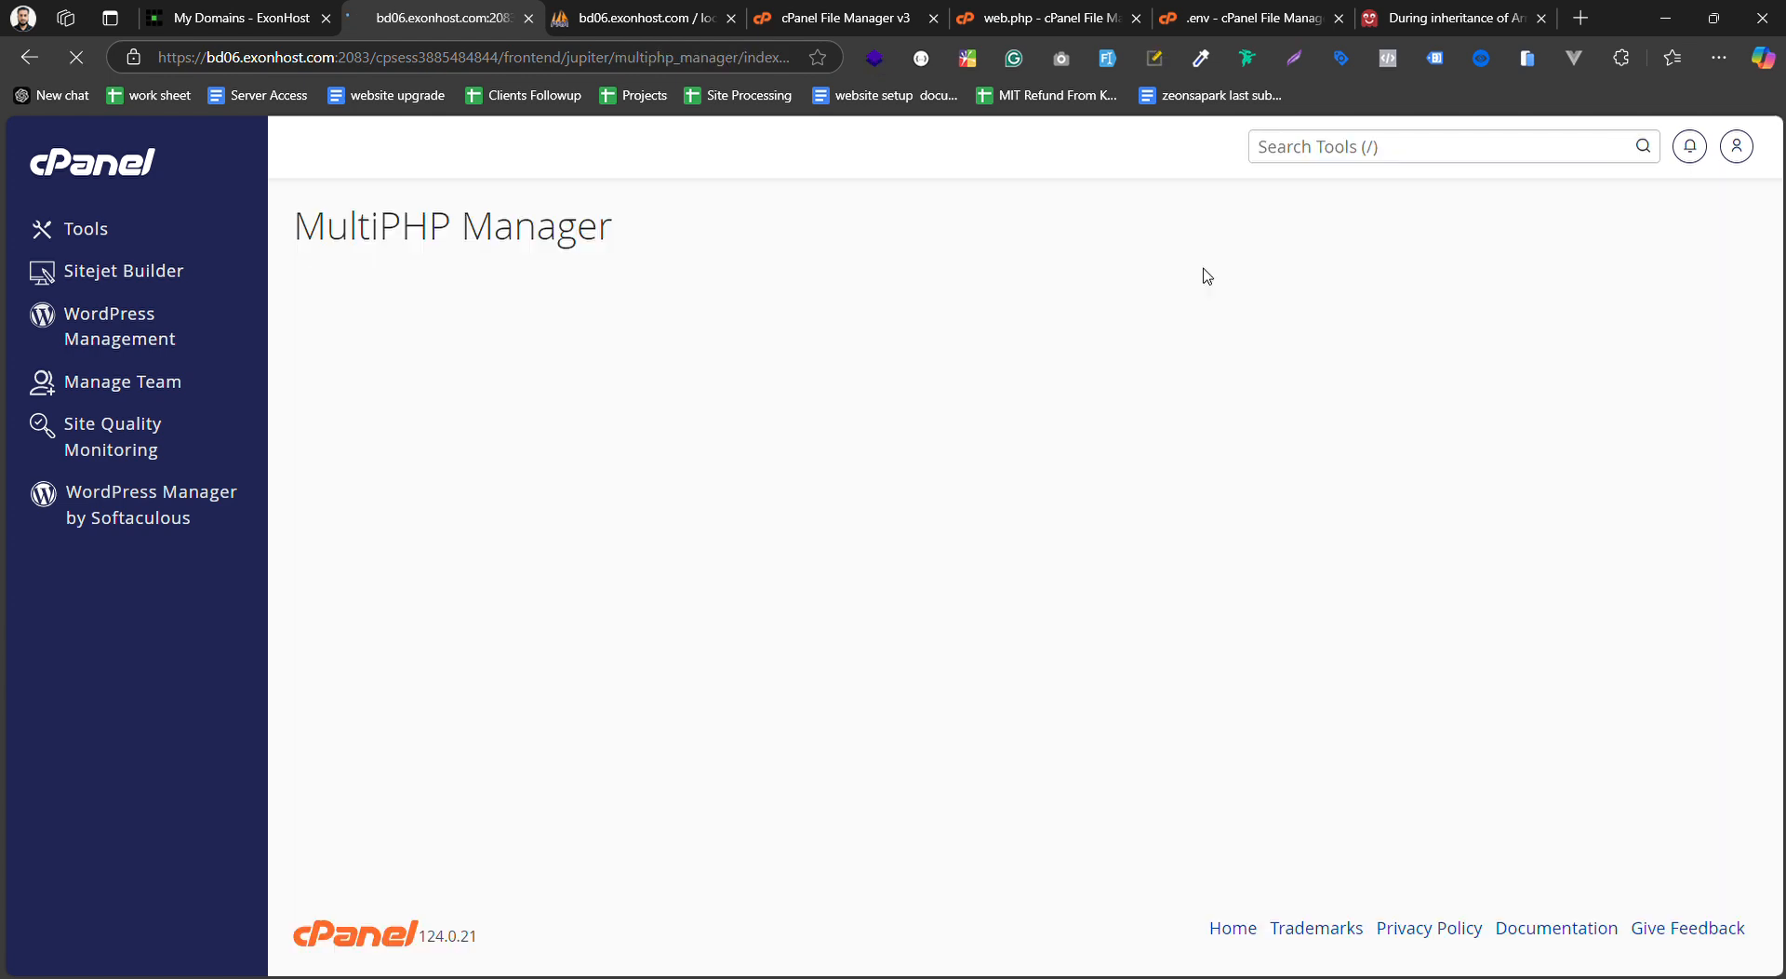
scroll(745, 554, down, 1)
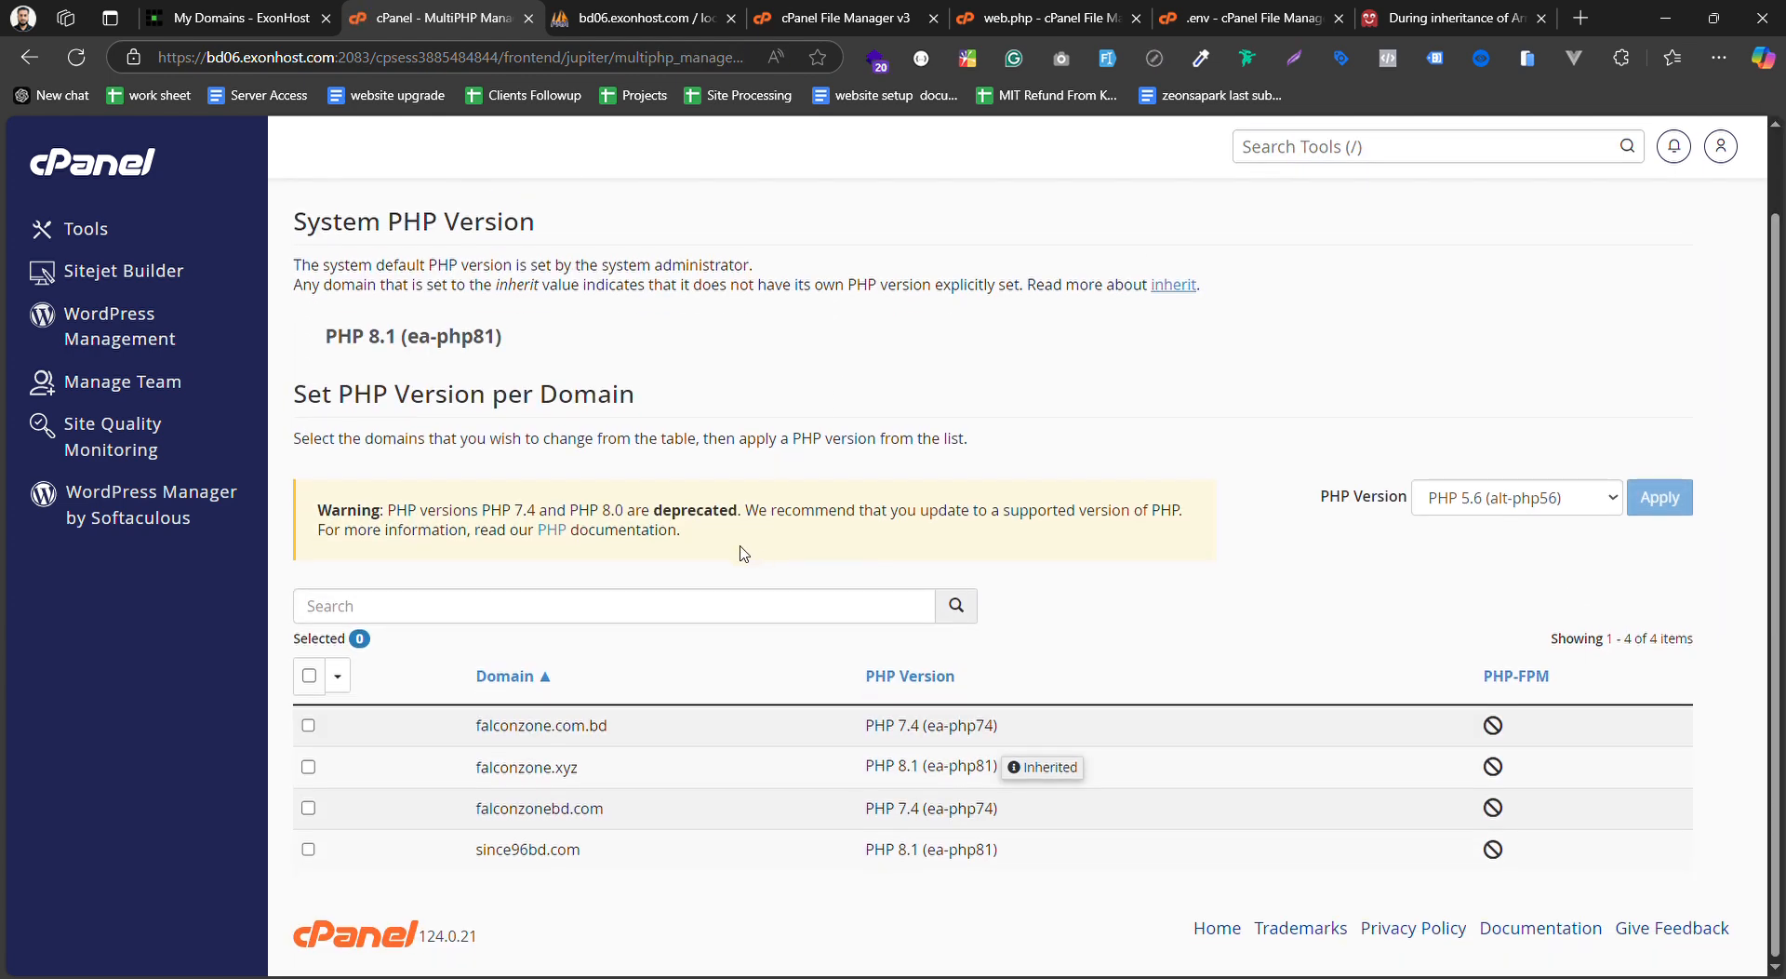
click(308, 766)
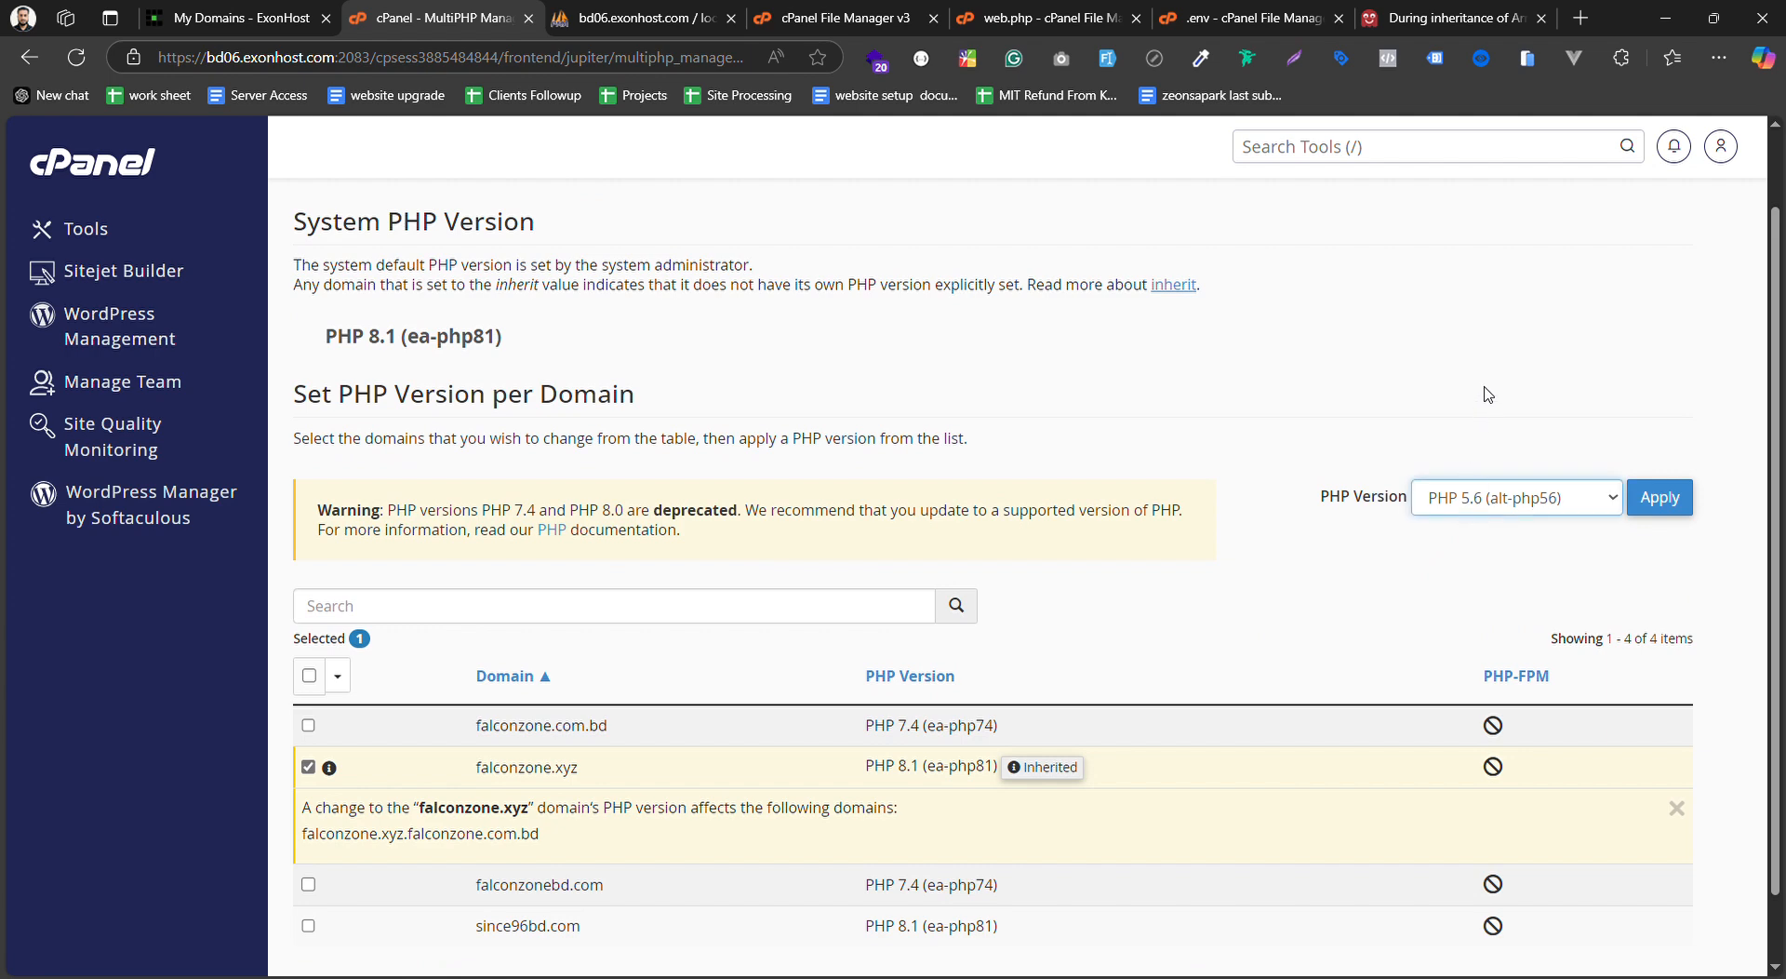
click(1501, 324)
click(1665, 499)
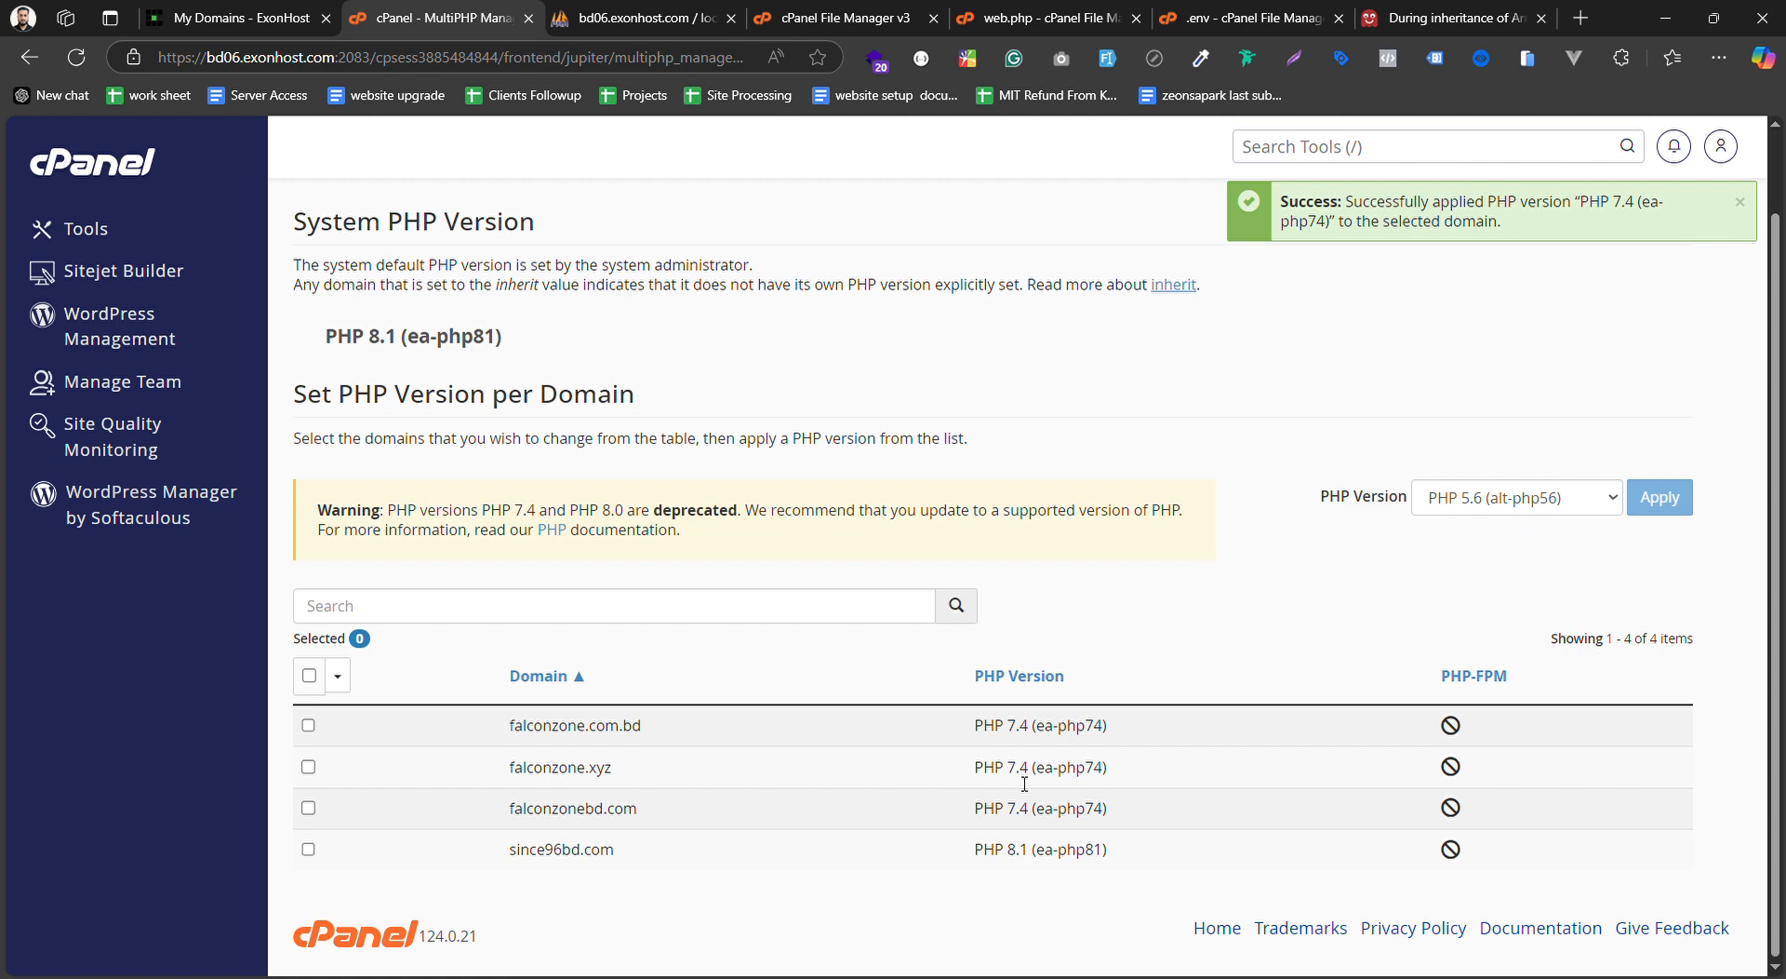
click(1447, 13)
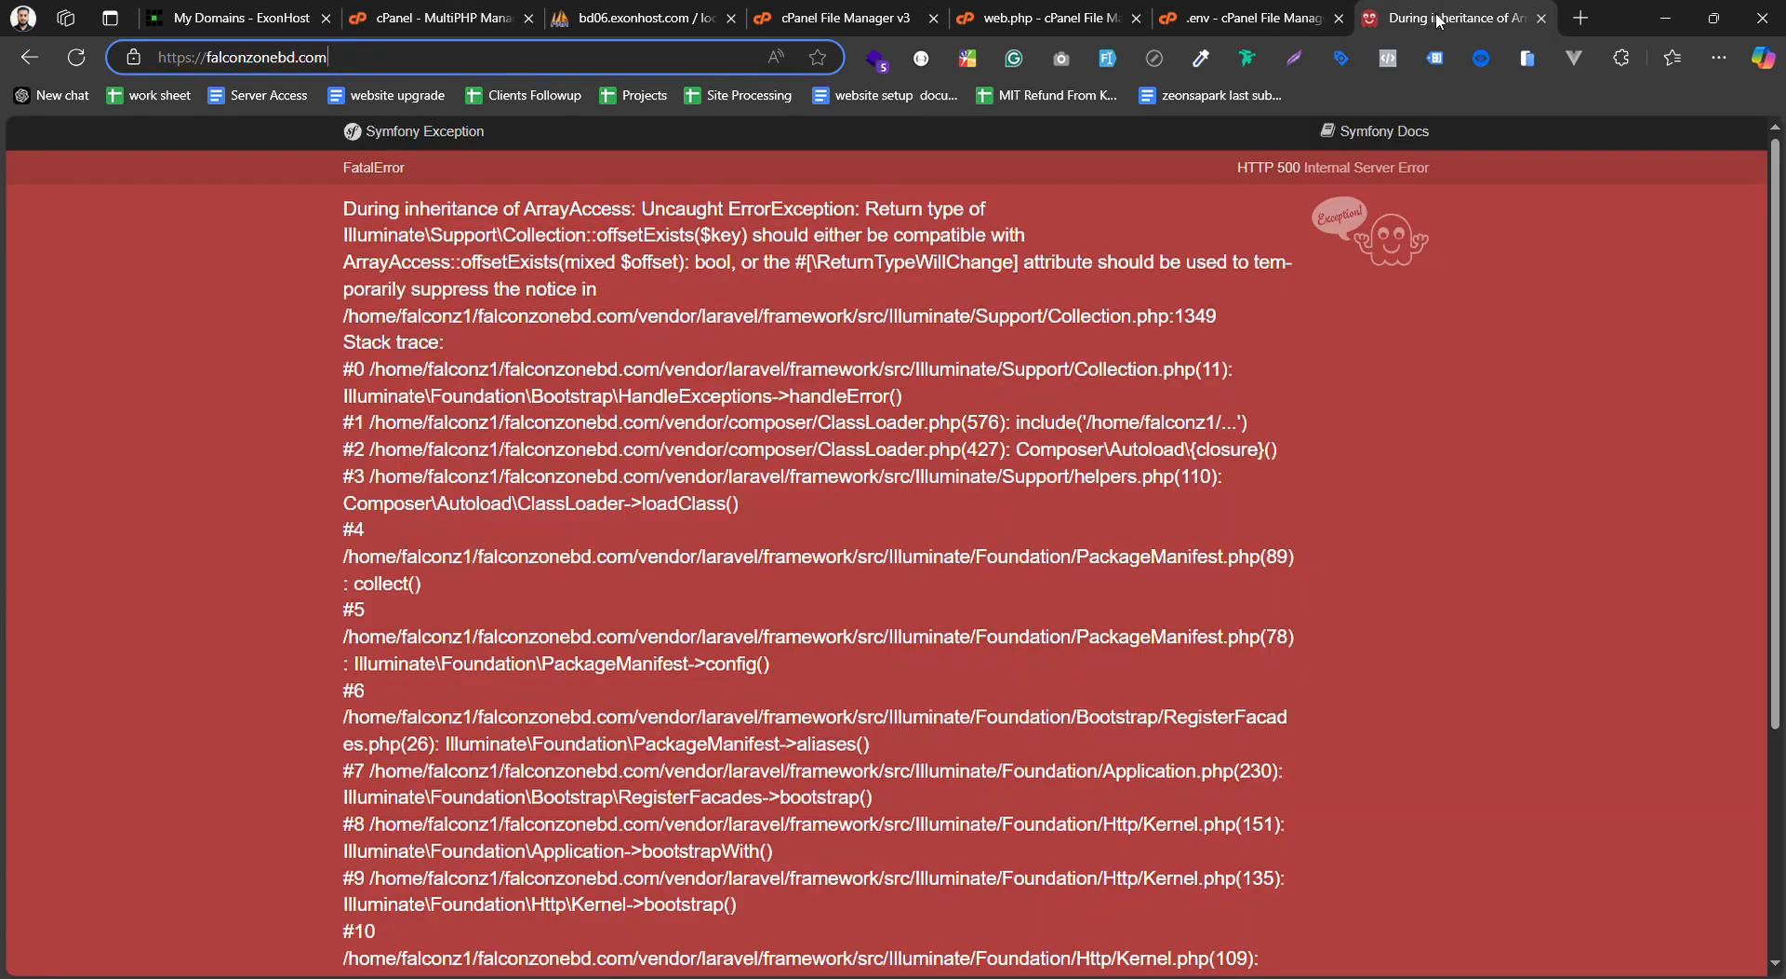
click(77, 59)
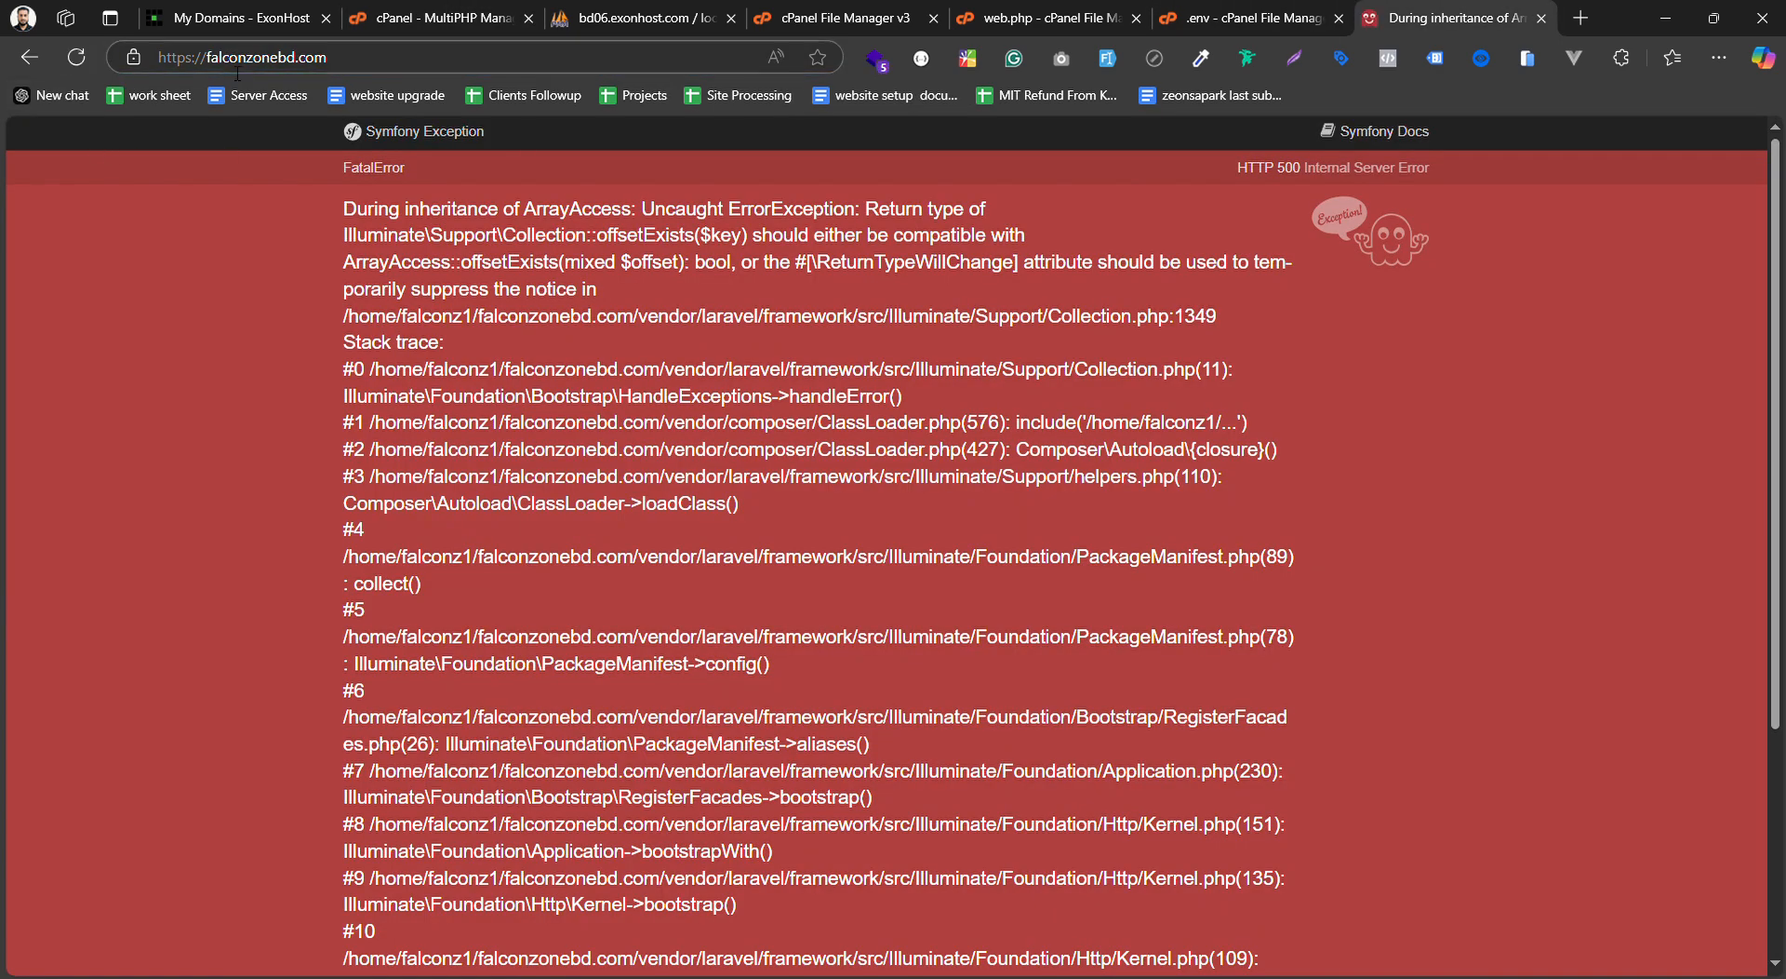
click(381, 71)
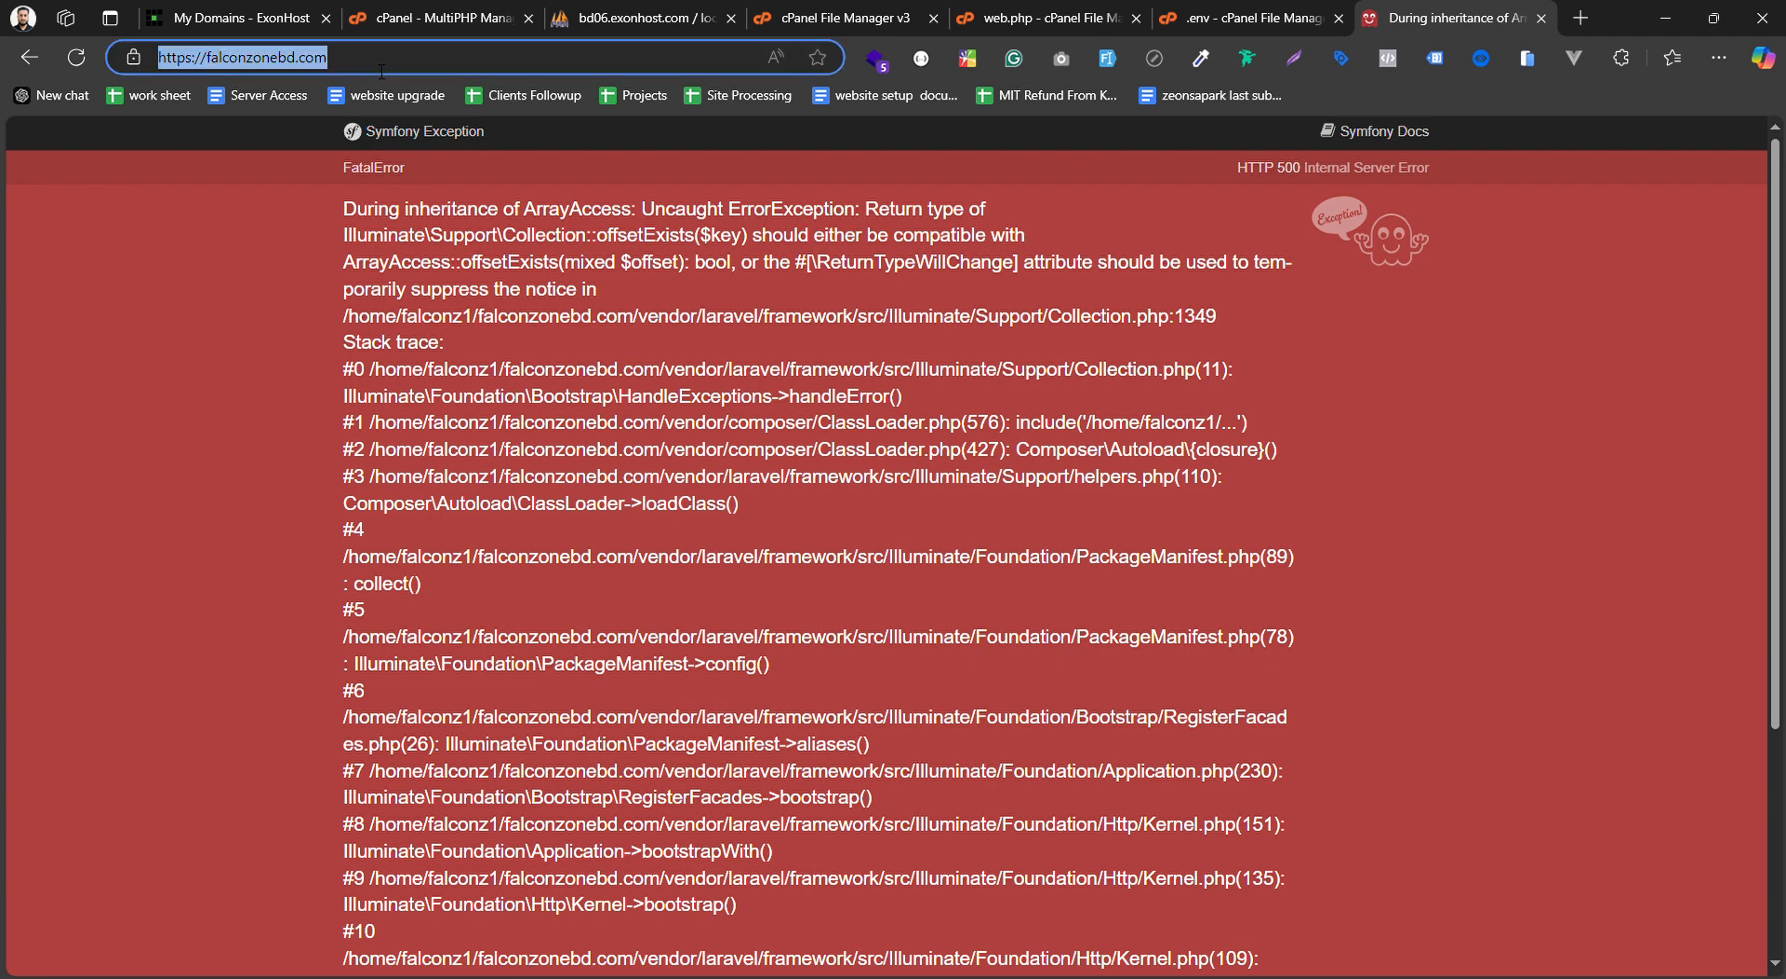
drag(383, 72, 278, 79)
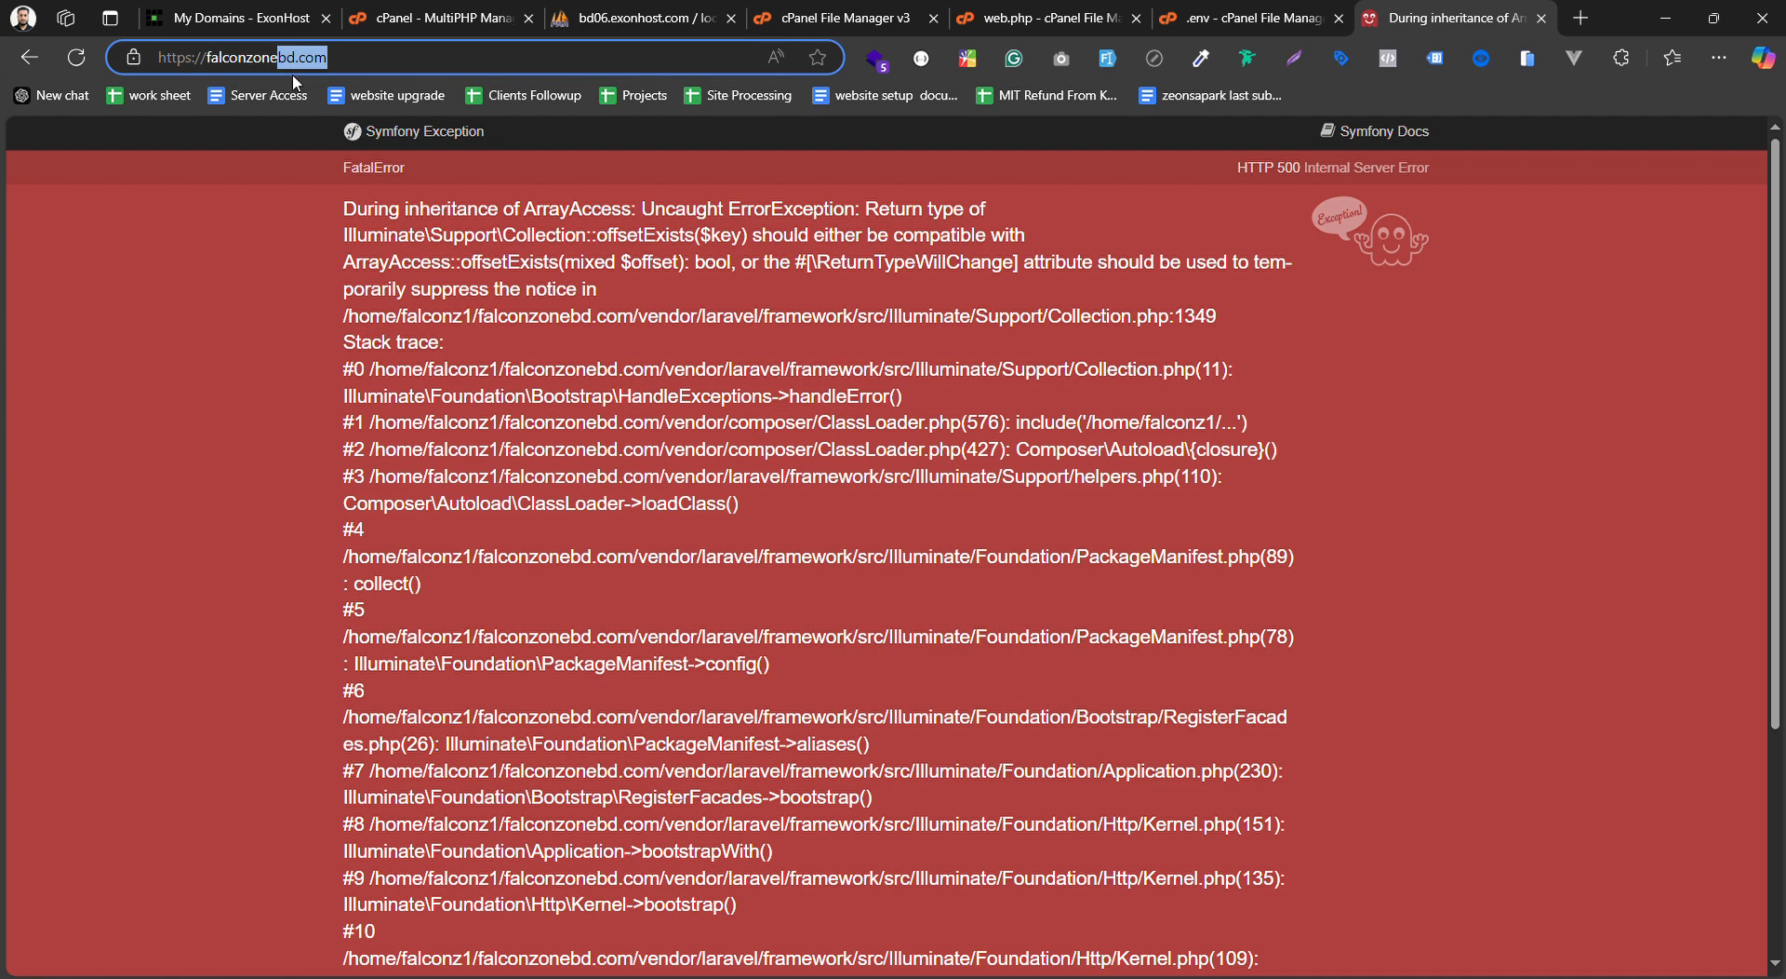
key(BackSpace)
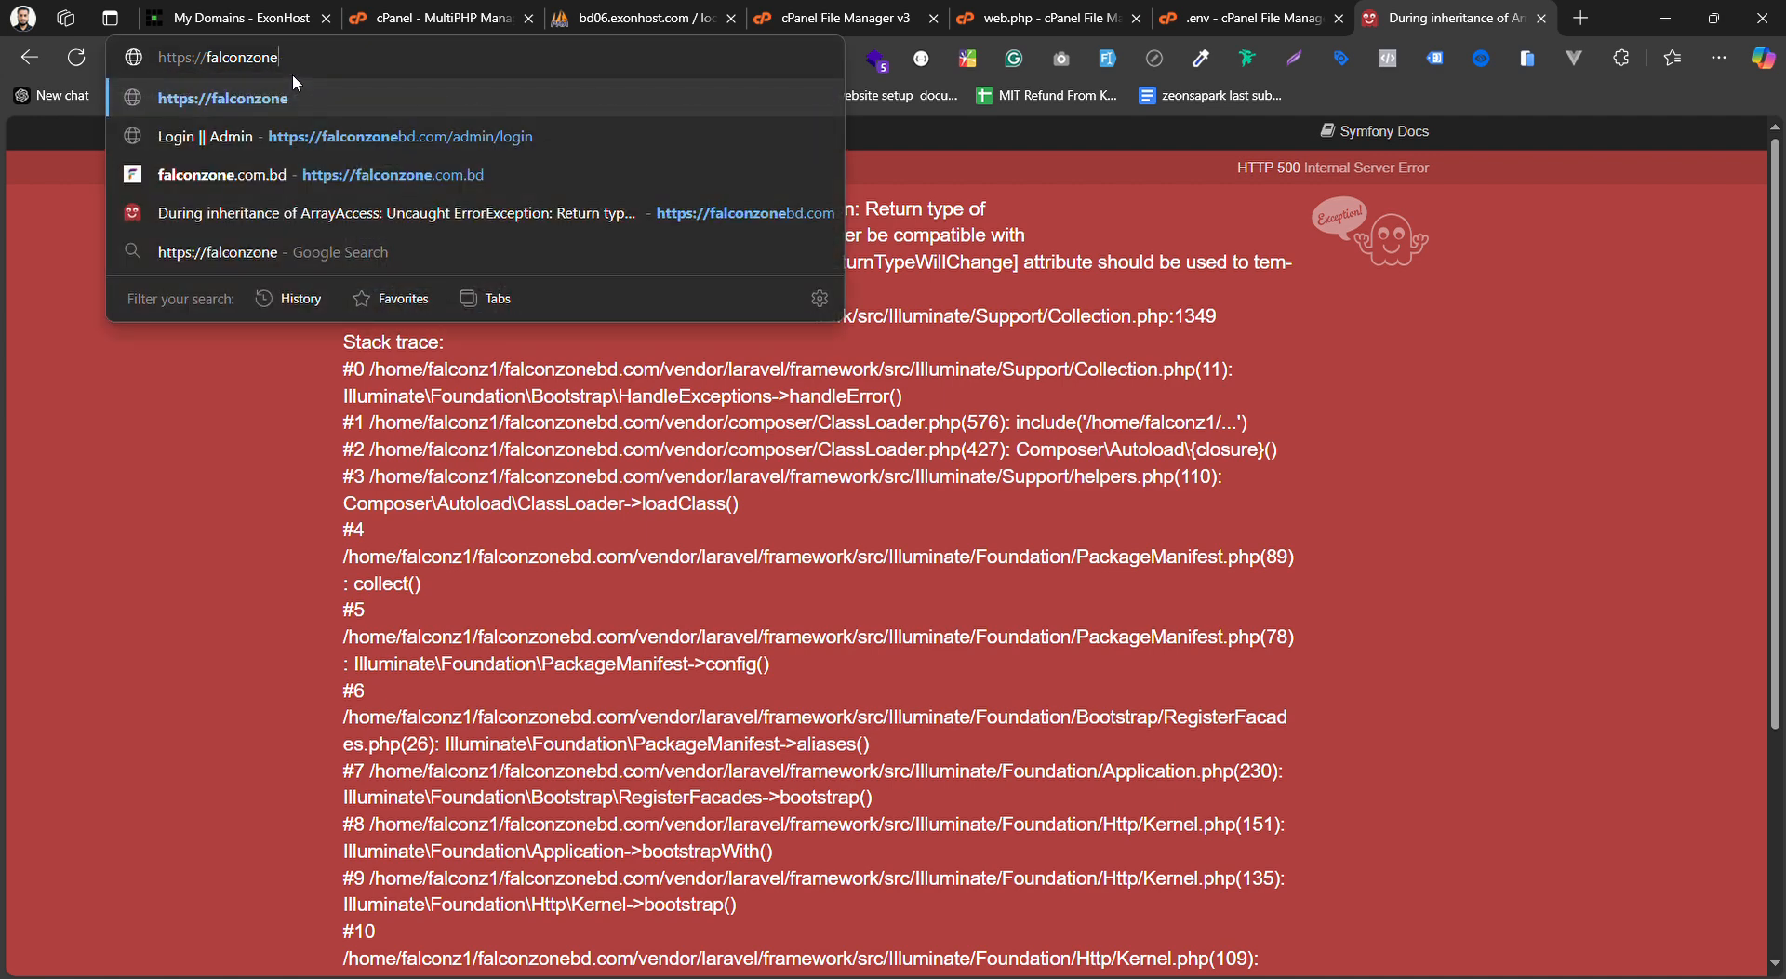
text(bd.com)
key(Return)
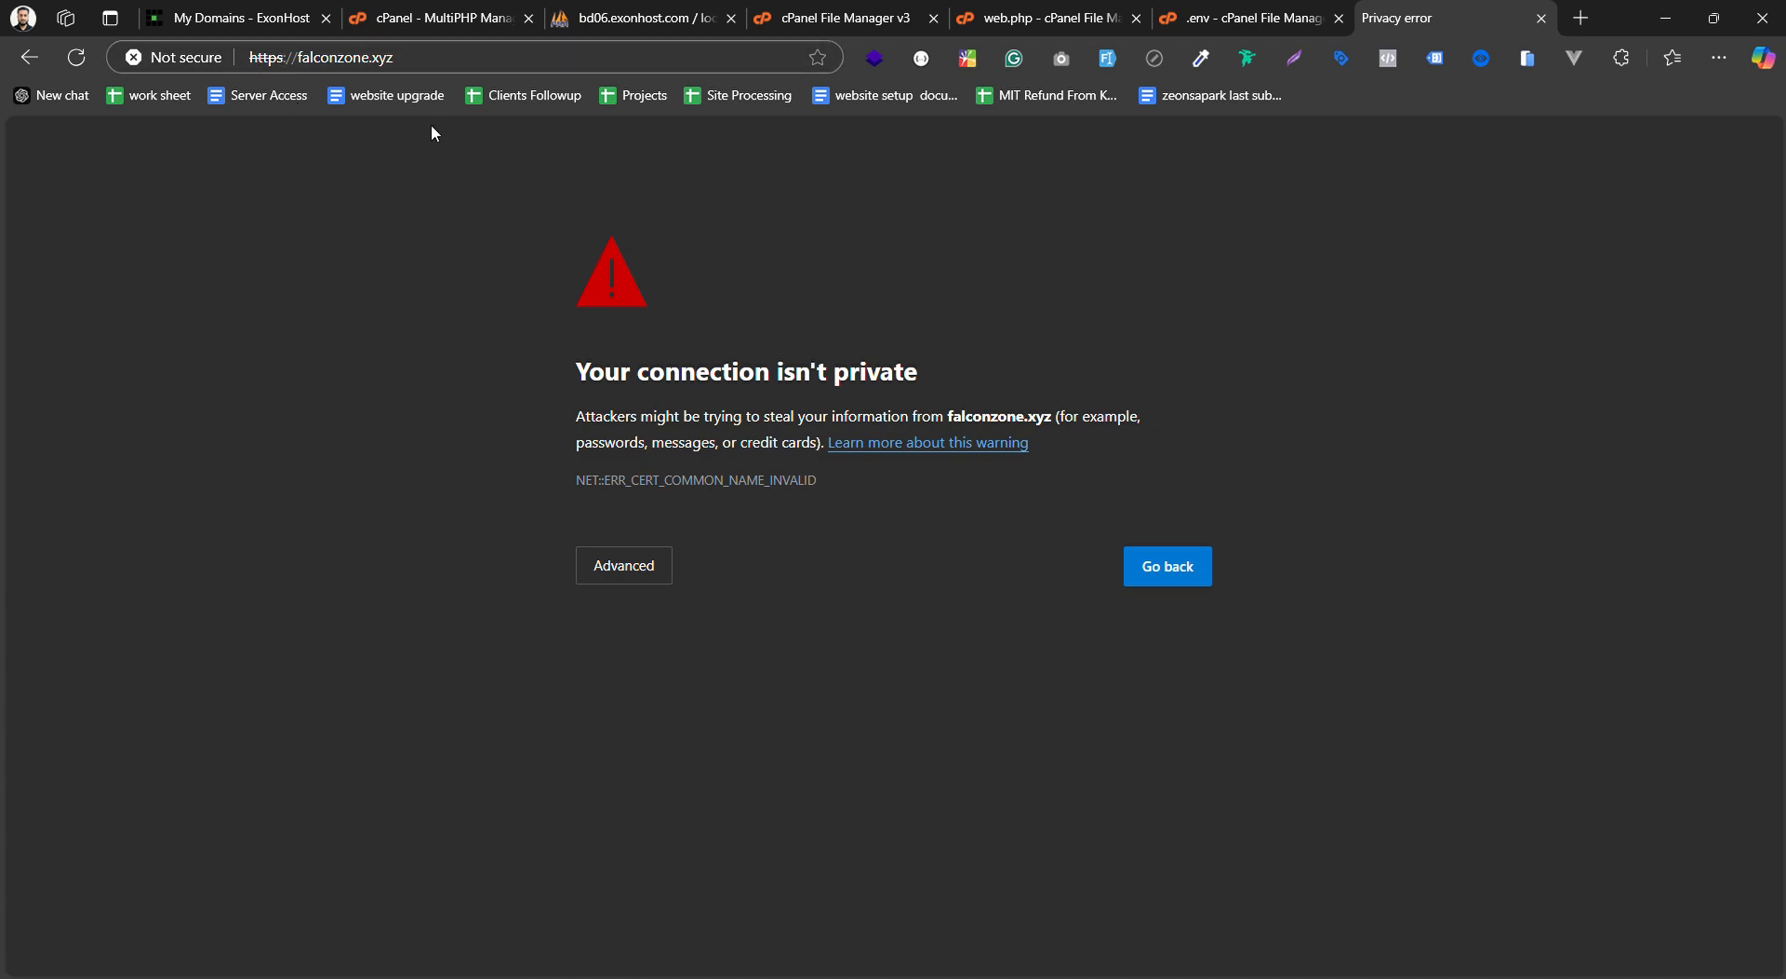
Return to the cPanel tools, search for "ss" and open SSL/TLS
click(840, 14)
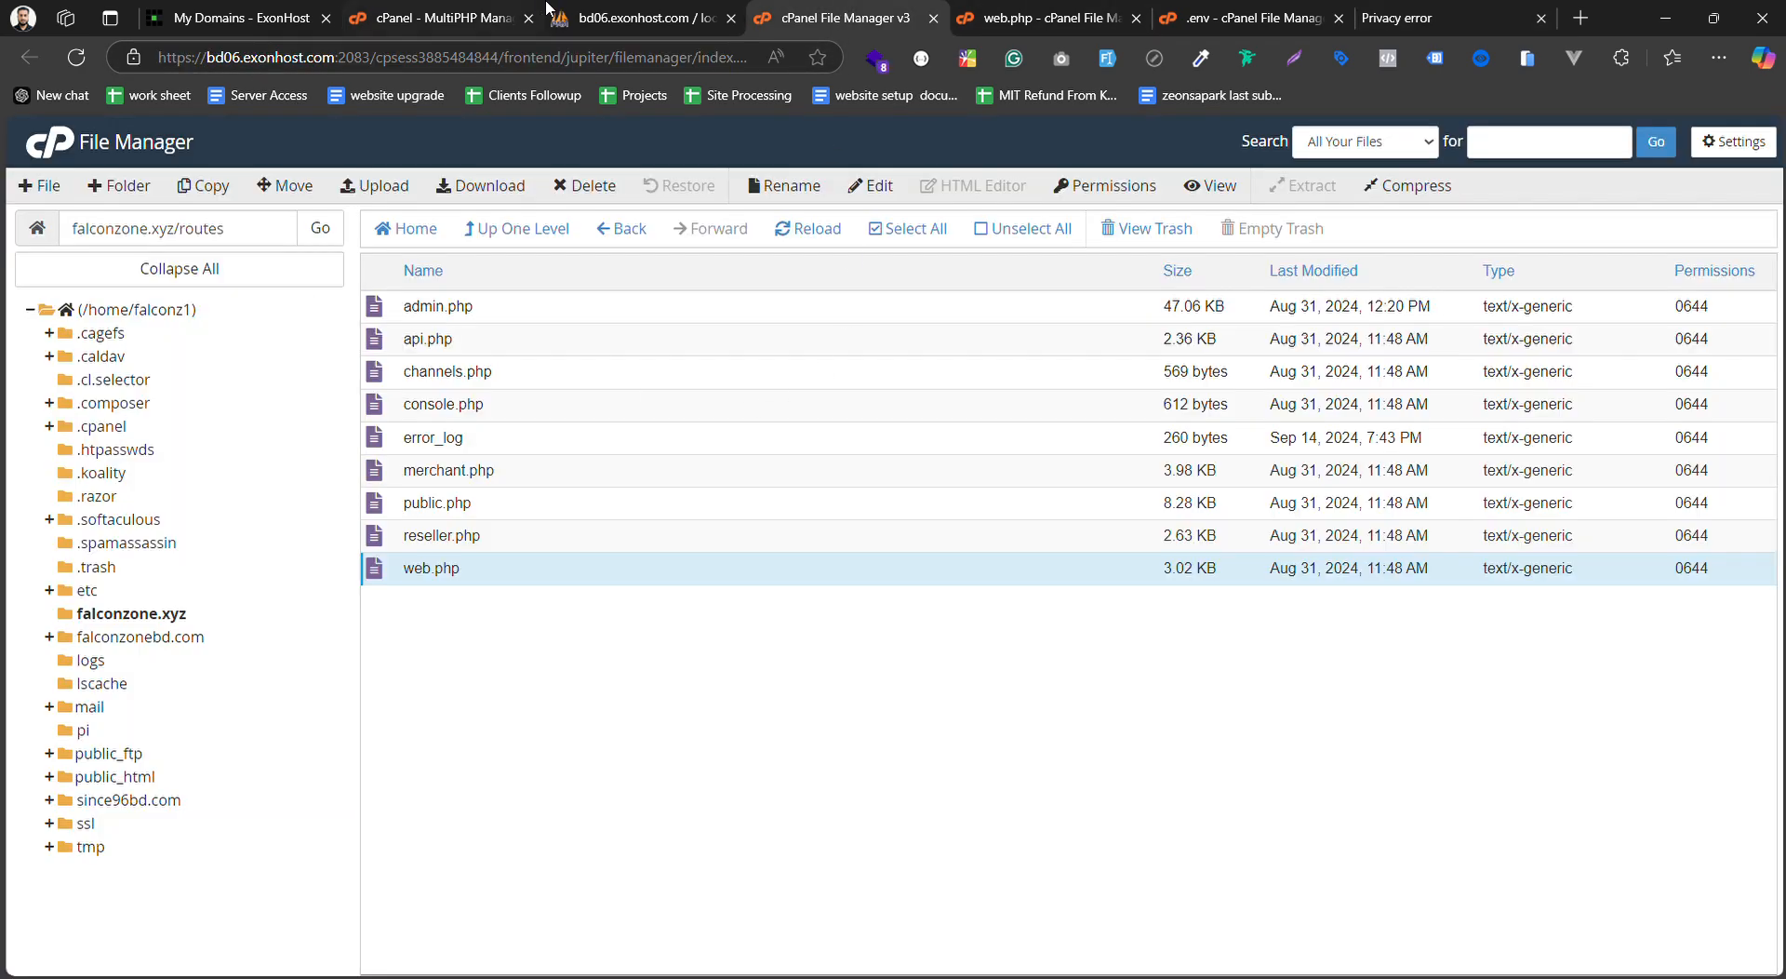
key(ctrl+shift+Tab)
key(ctrl+shift+Tab)
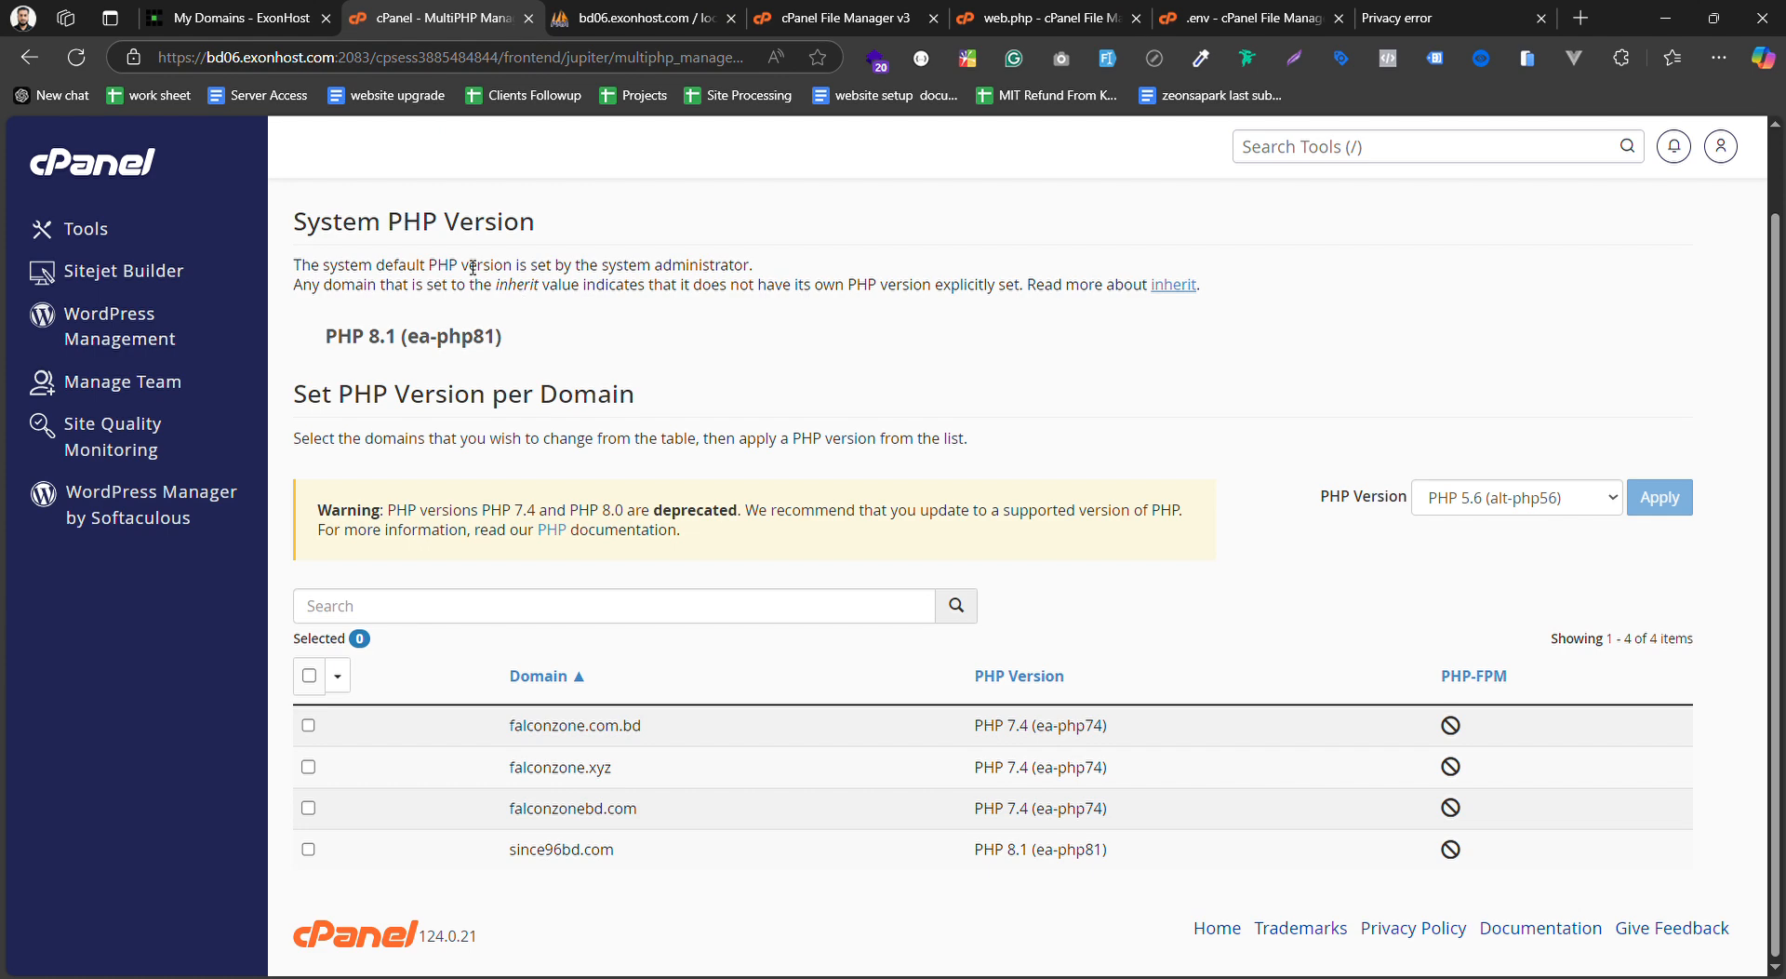
click(130, 169)
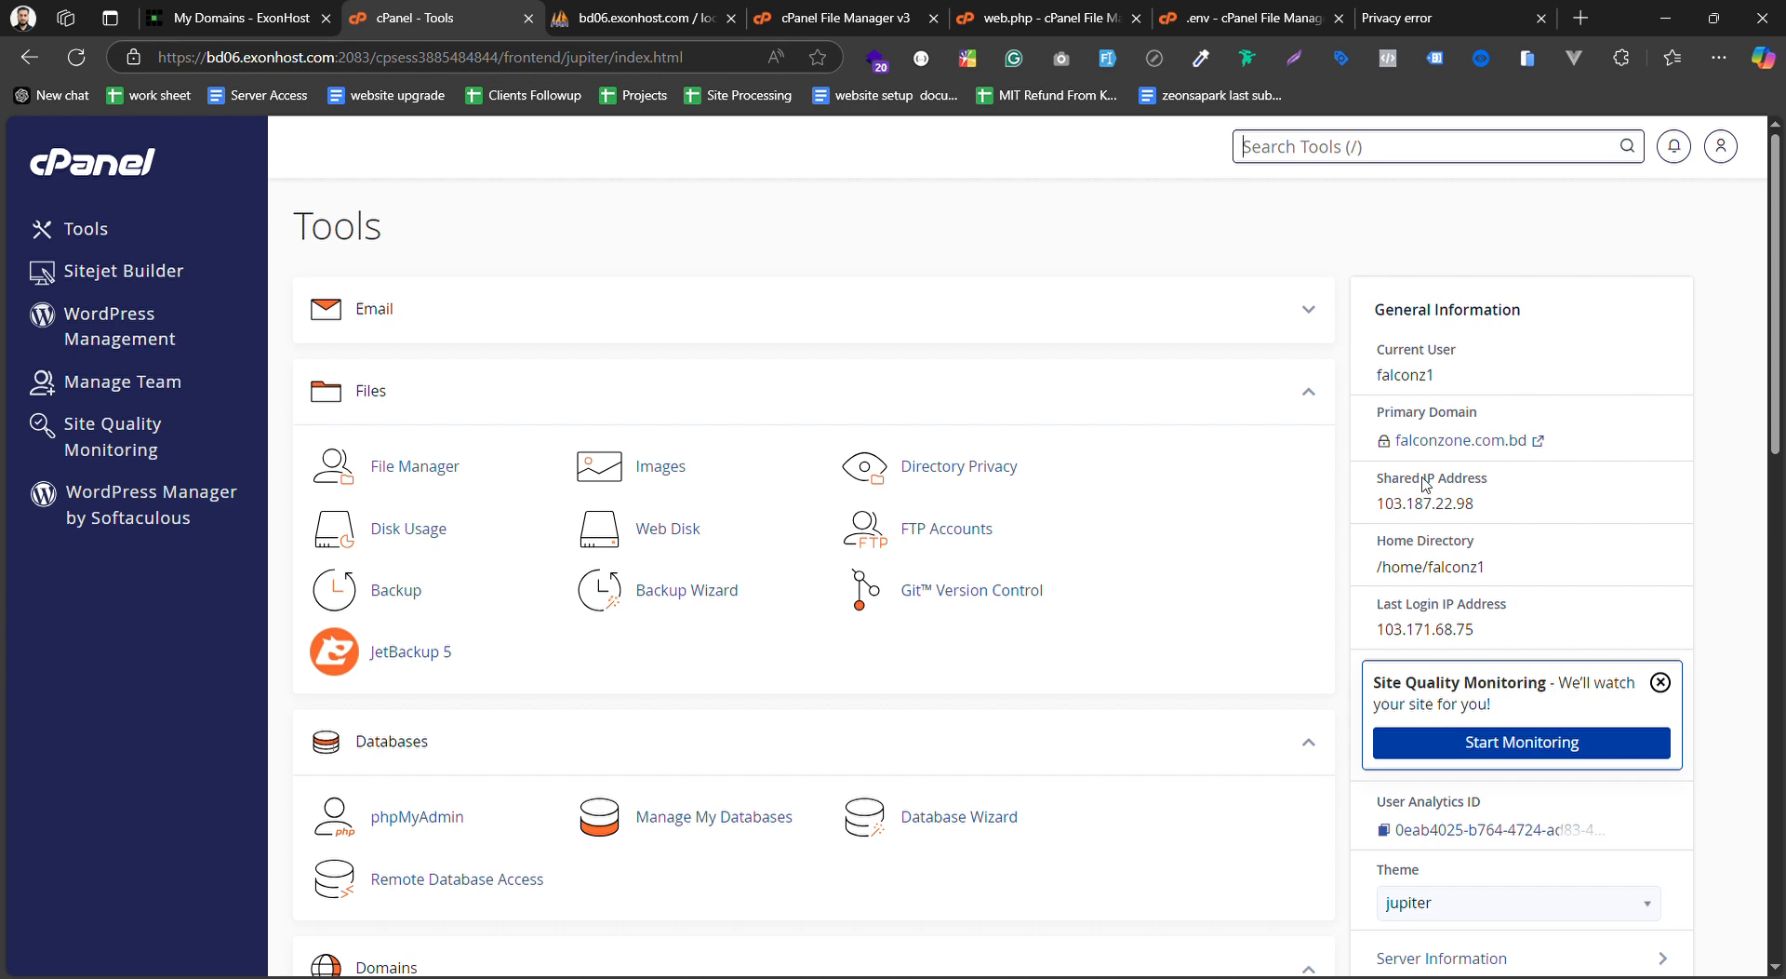
text(ss)
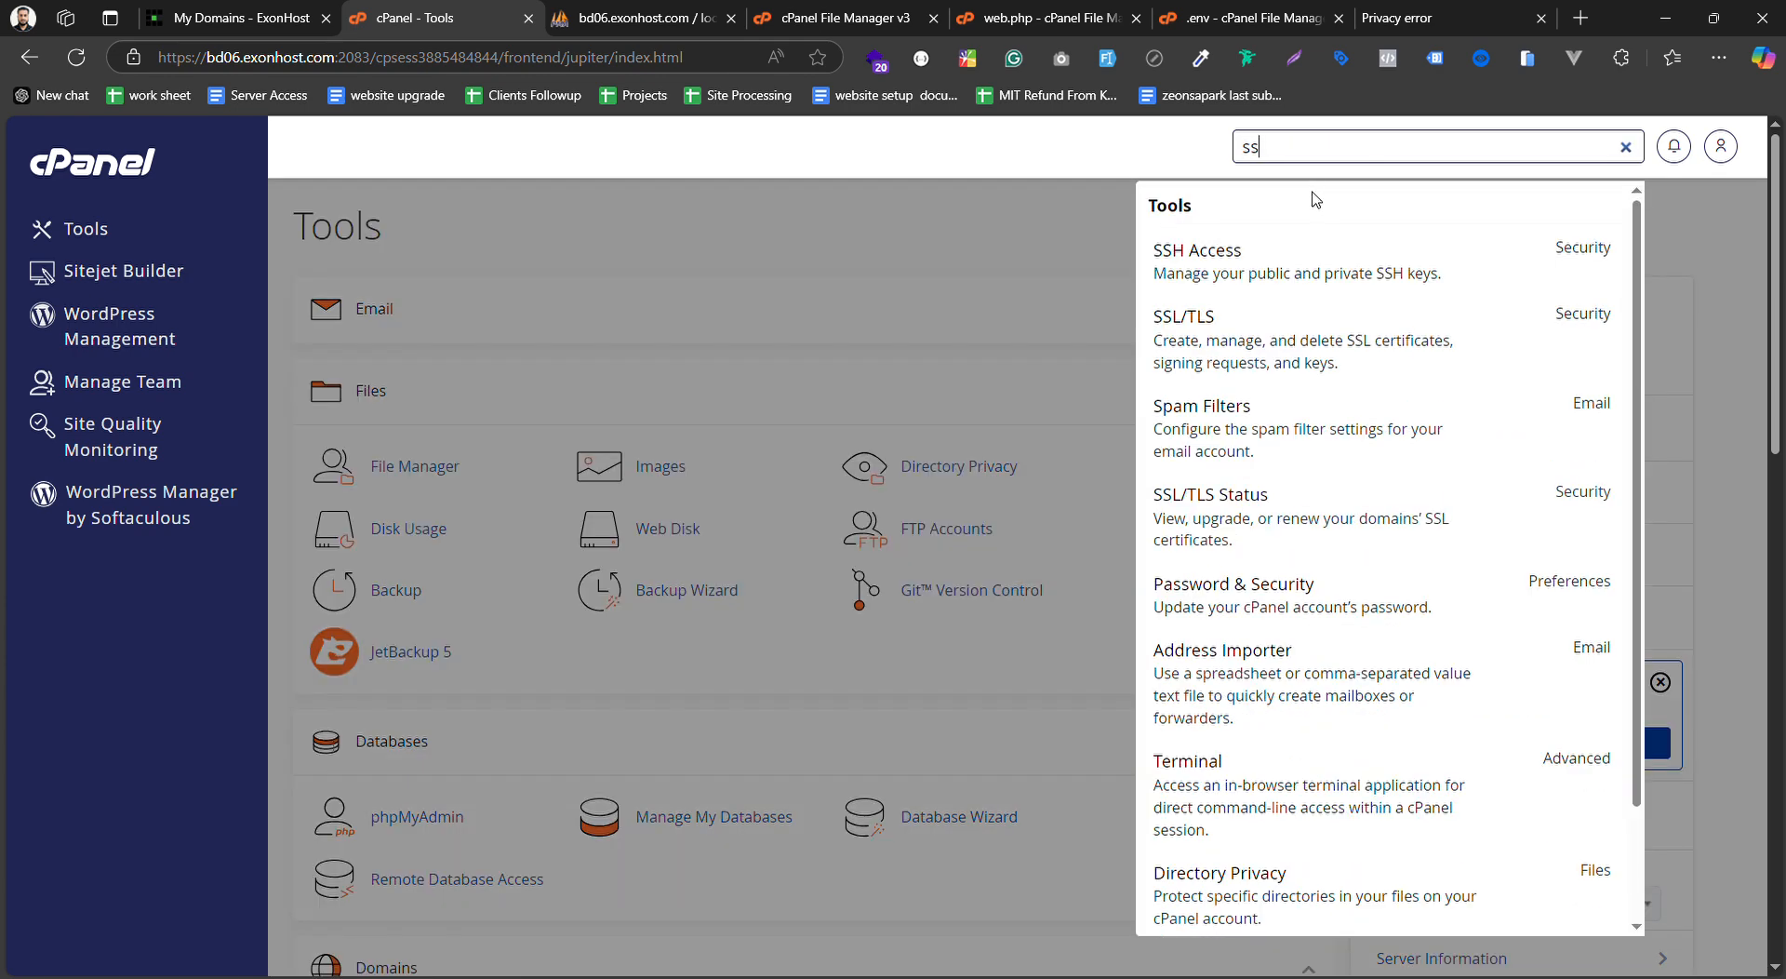
click(1254, 326)
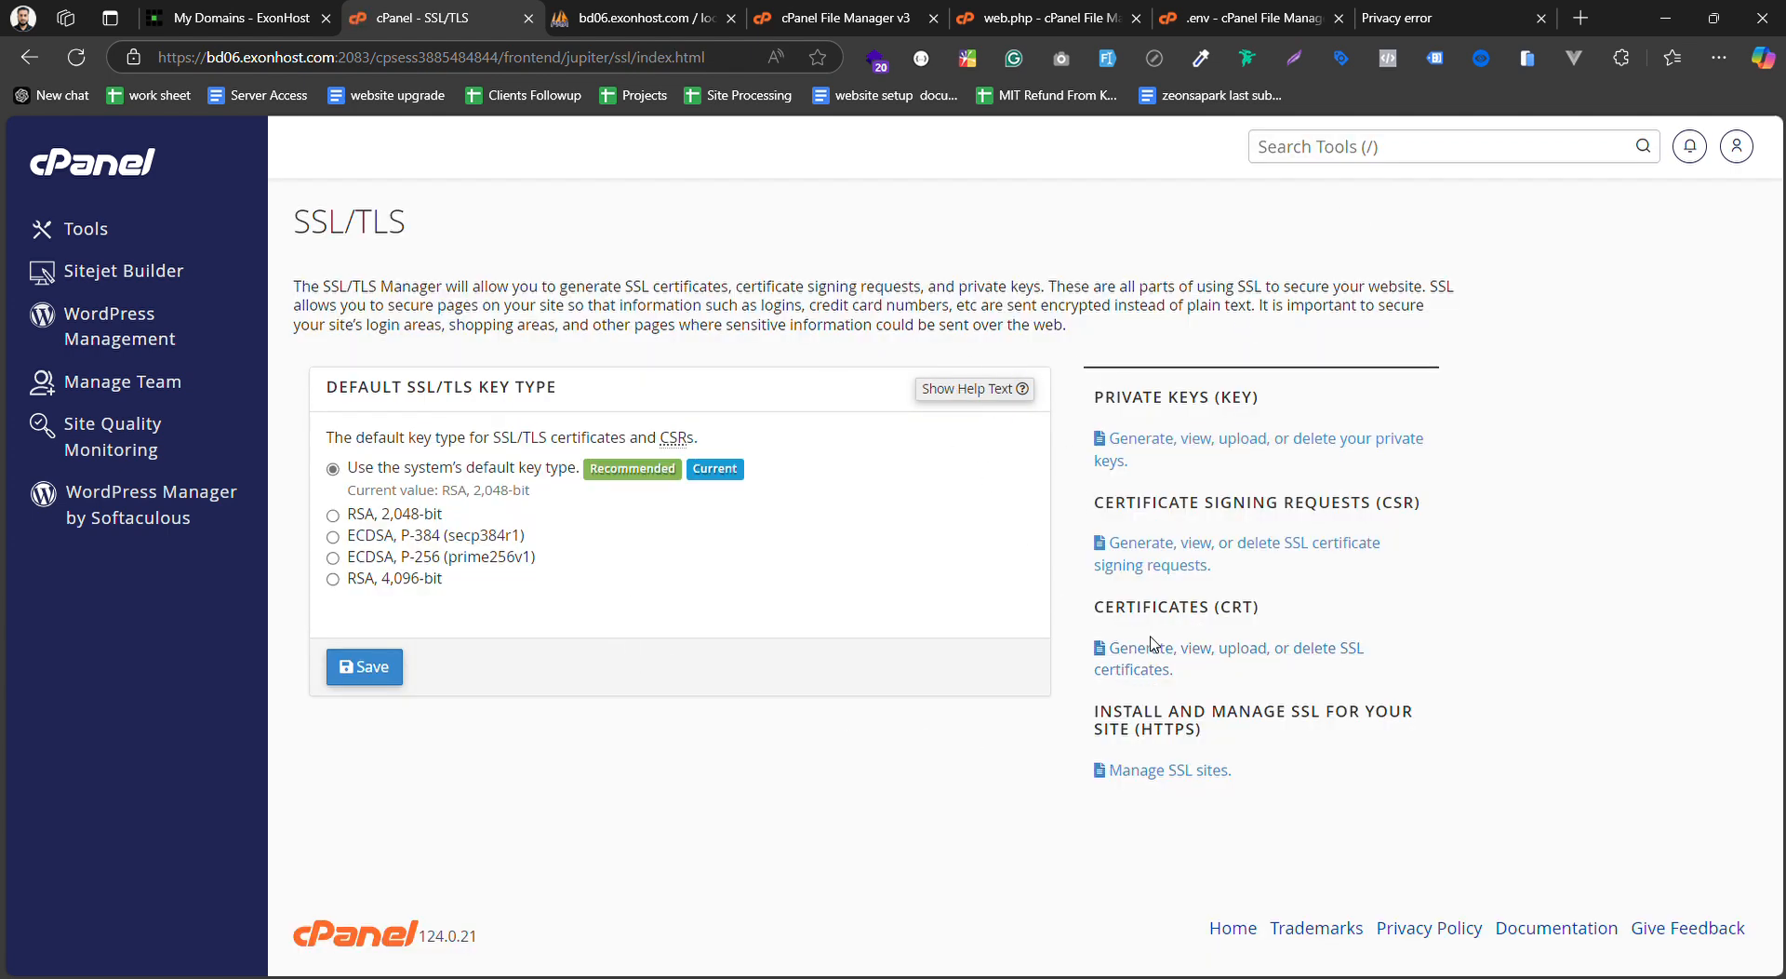
Open the SSL sites management page and examine the installed certificates listed for falconzone.xyz
click(1189, 782)
scroll(973, 594, down, 5)
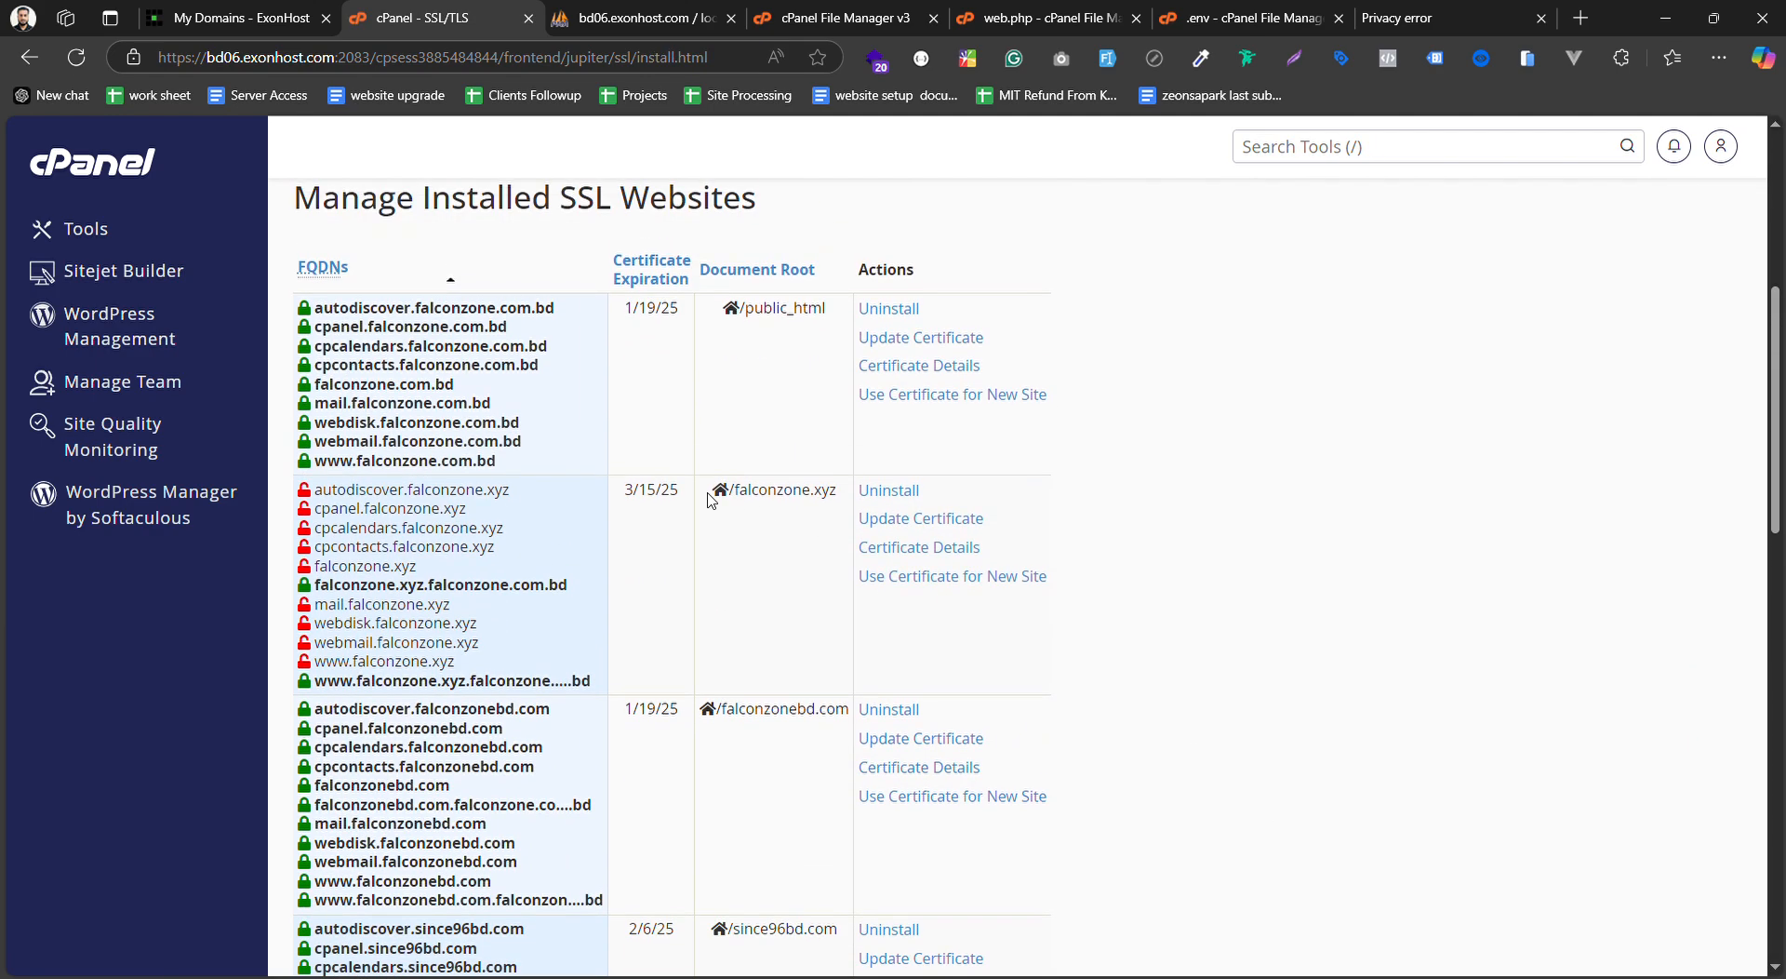
scroll(352, 328, down, 3)
scroll(409, 511, up, 3)
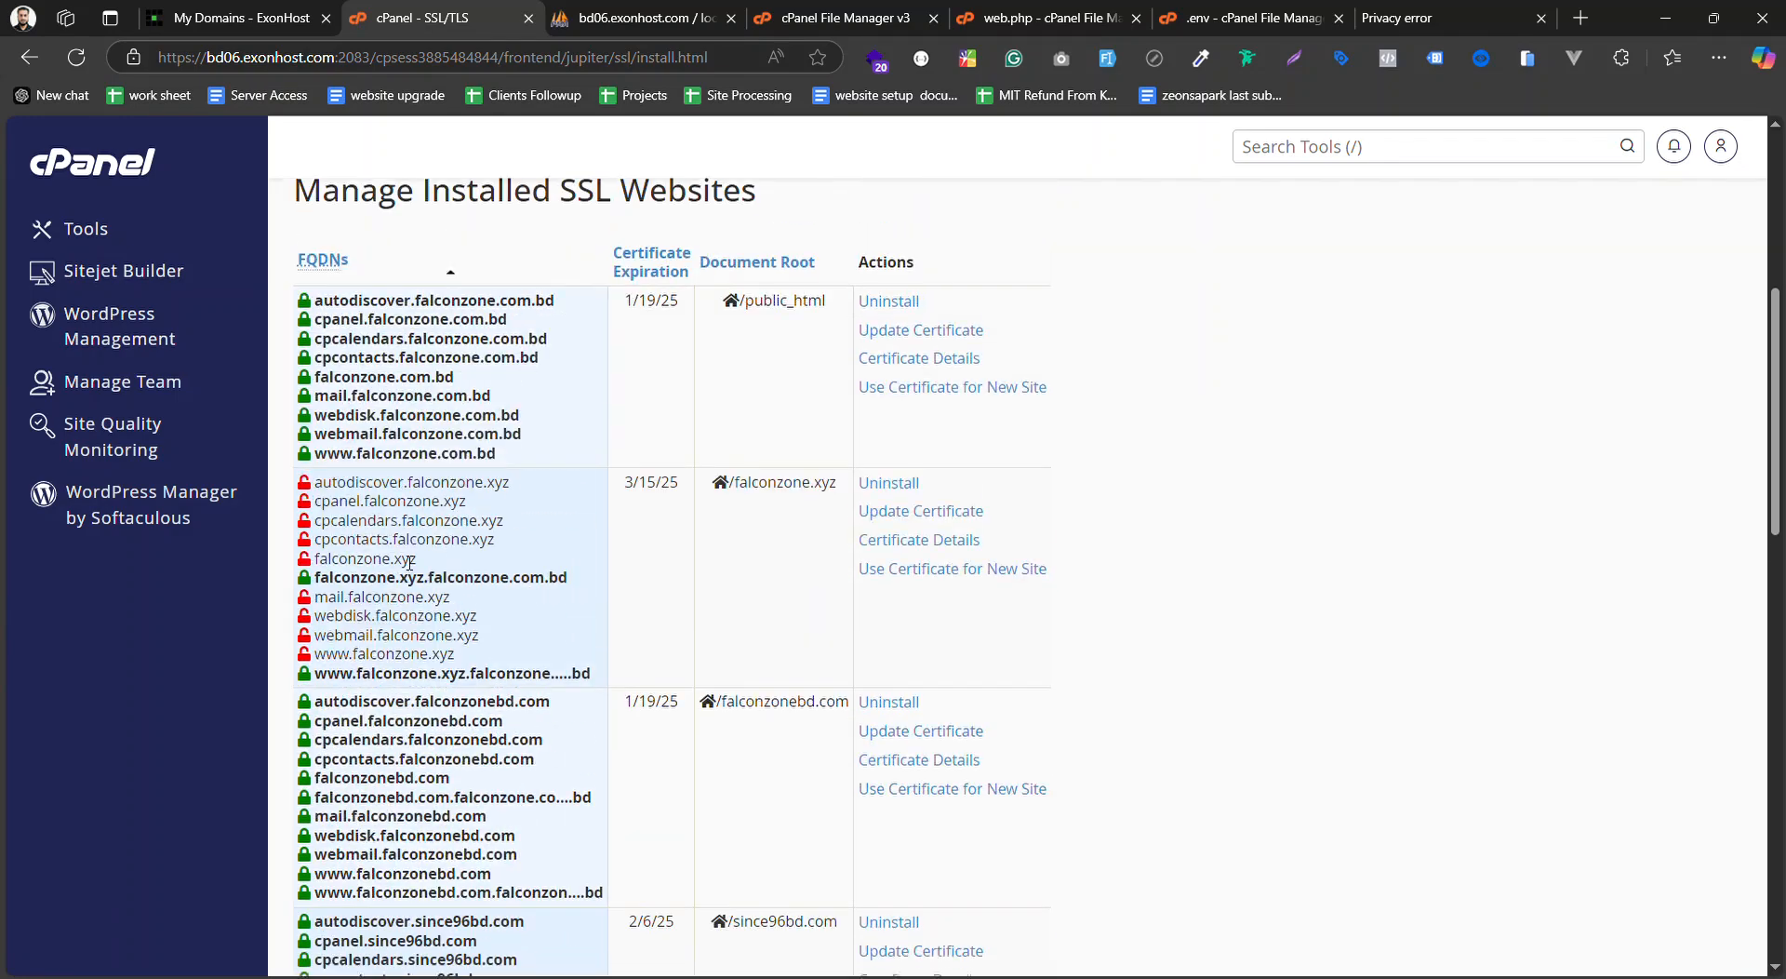
Autofill the SSL installation form for falconzone.xyz.falconzone.com.bd, install the certificate and dismiss the result dialog
scroll(991, 586, down, 8)
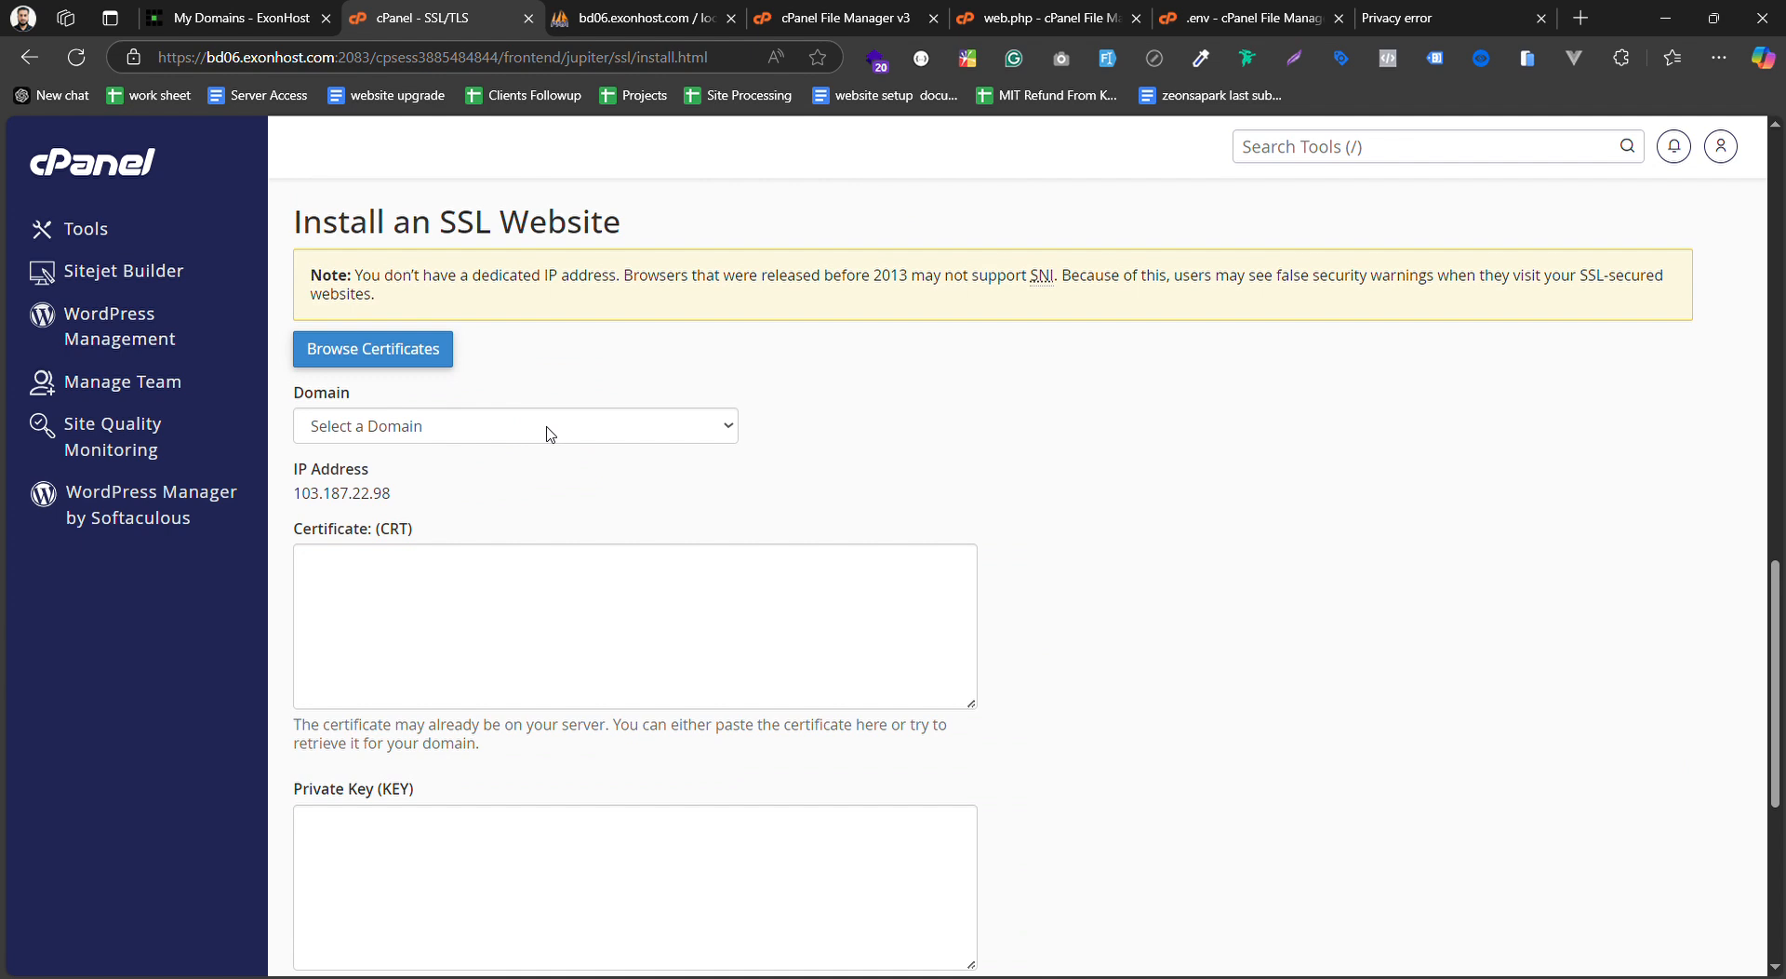
click(548, 434)
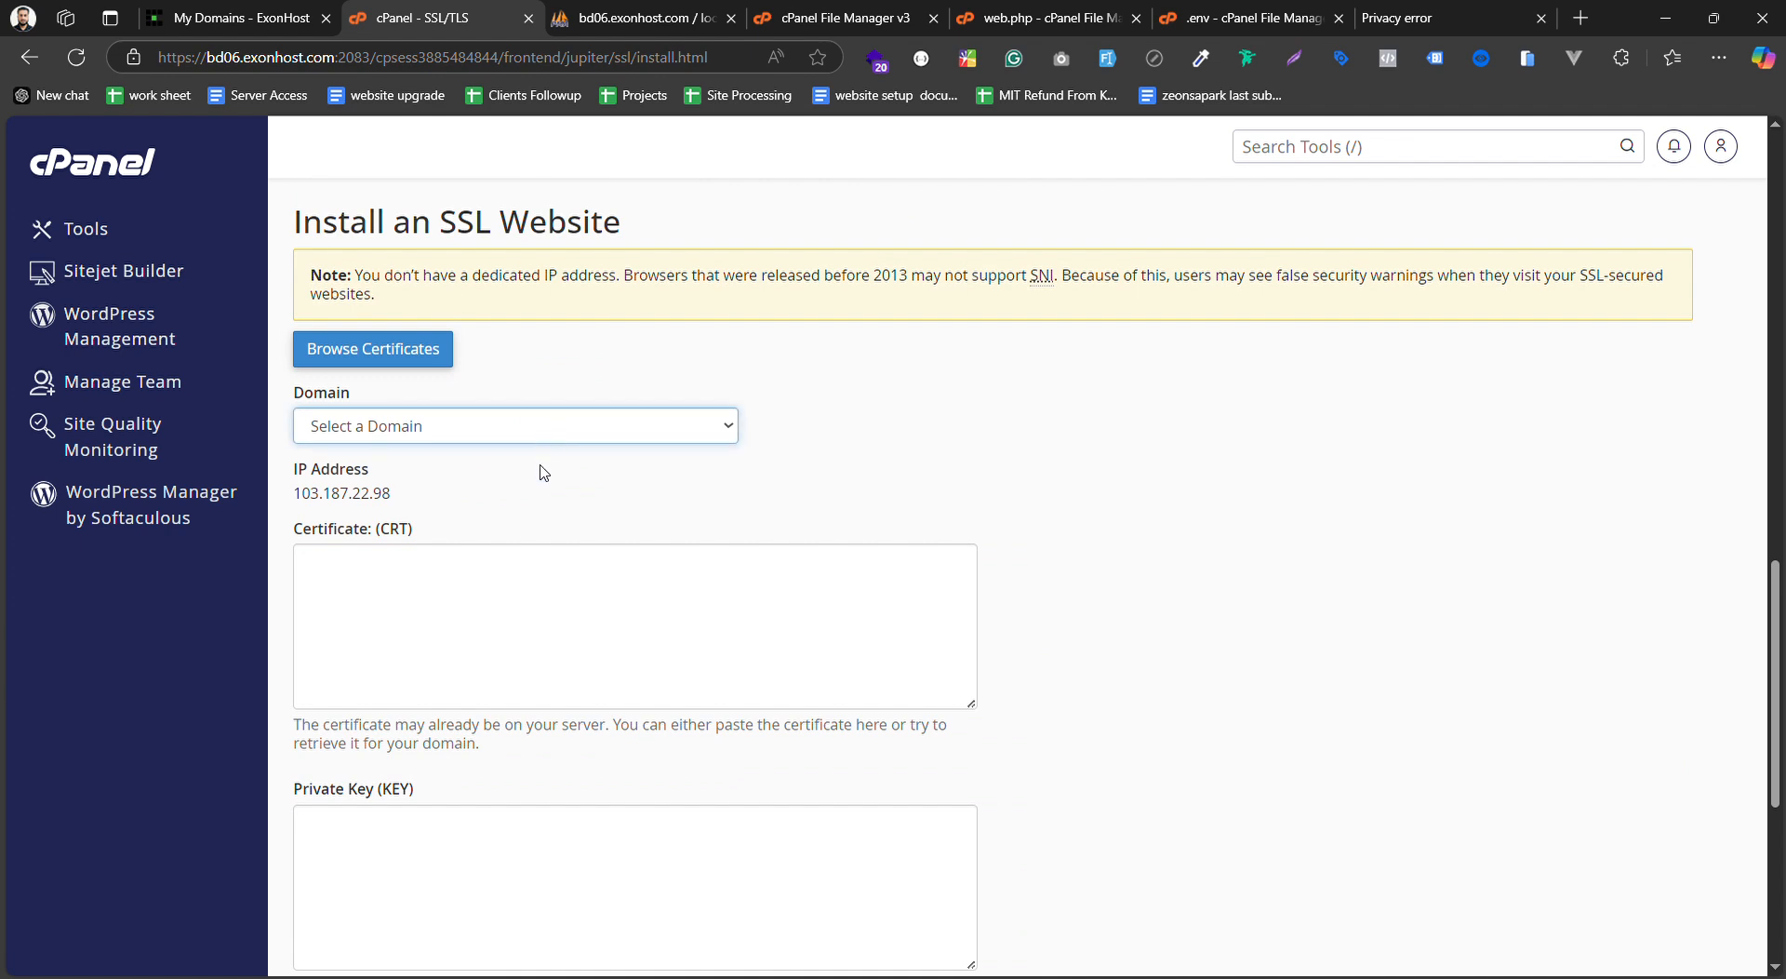
click(552, 540)
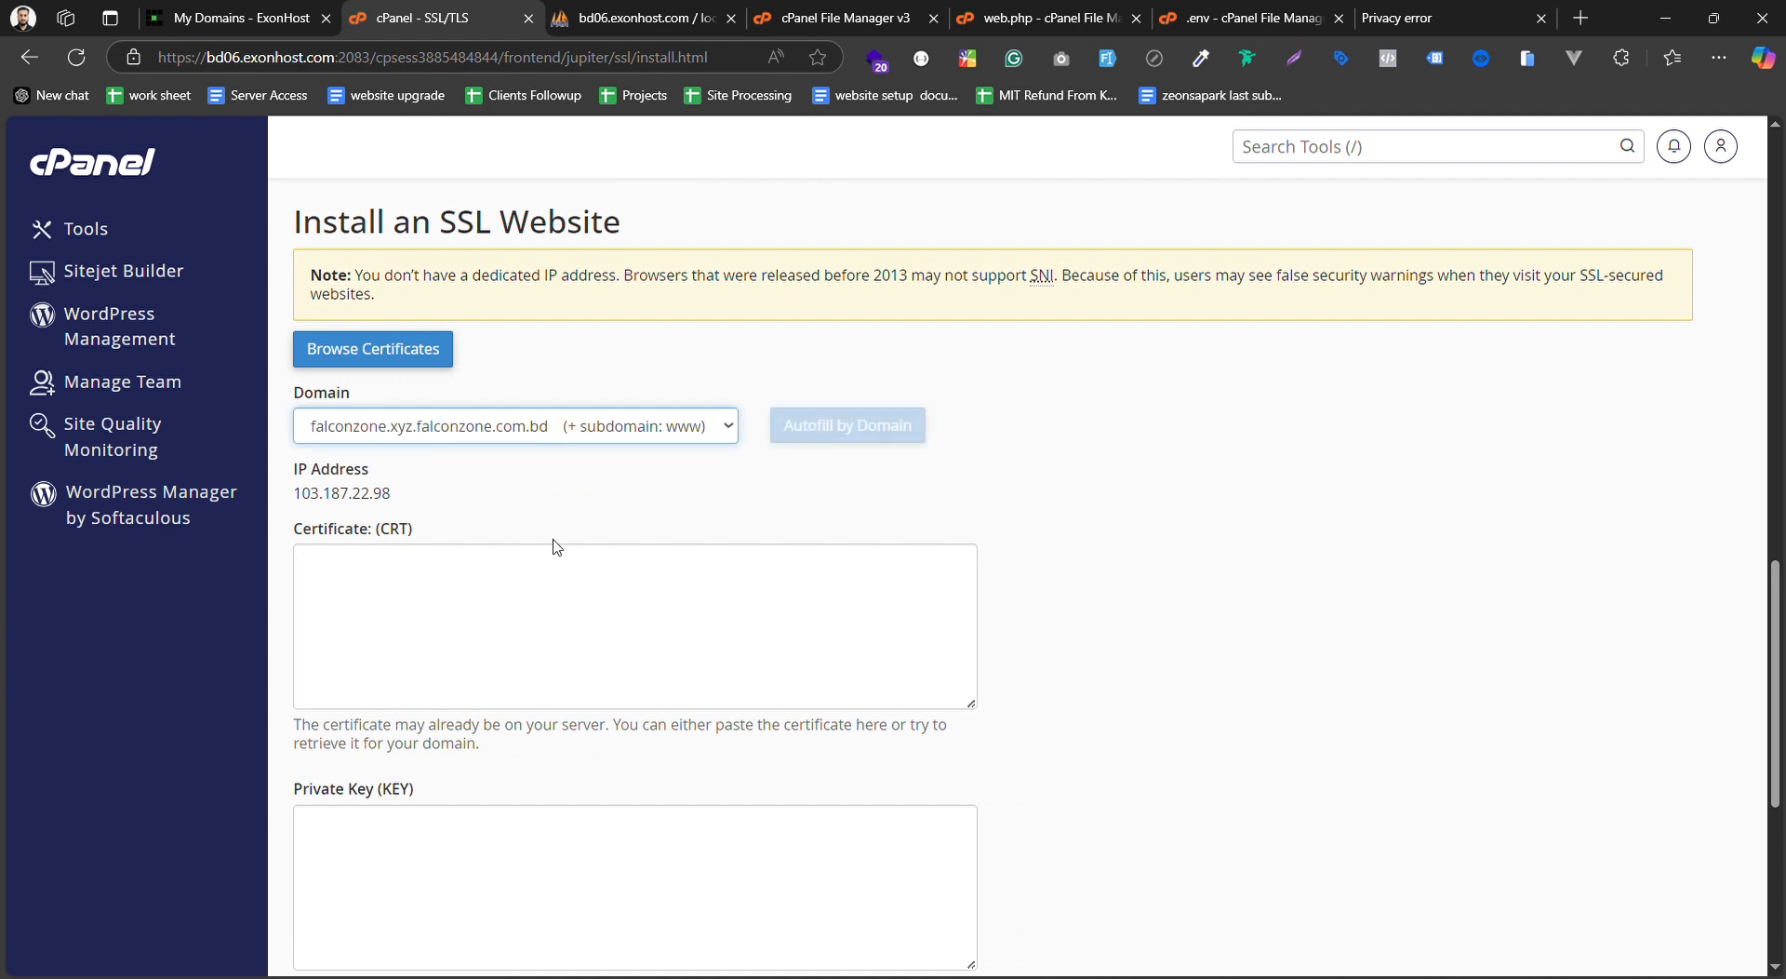
click(850, 430)
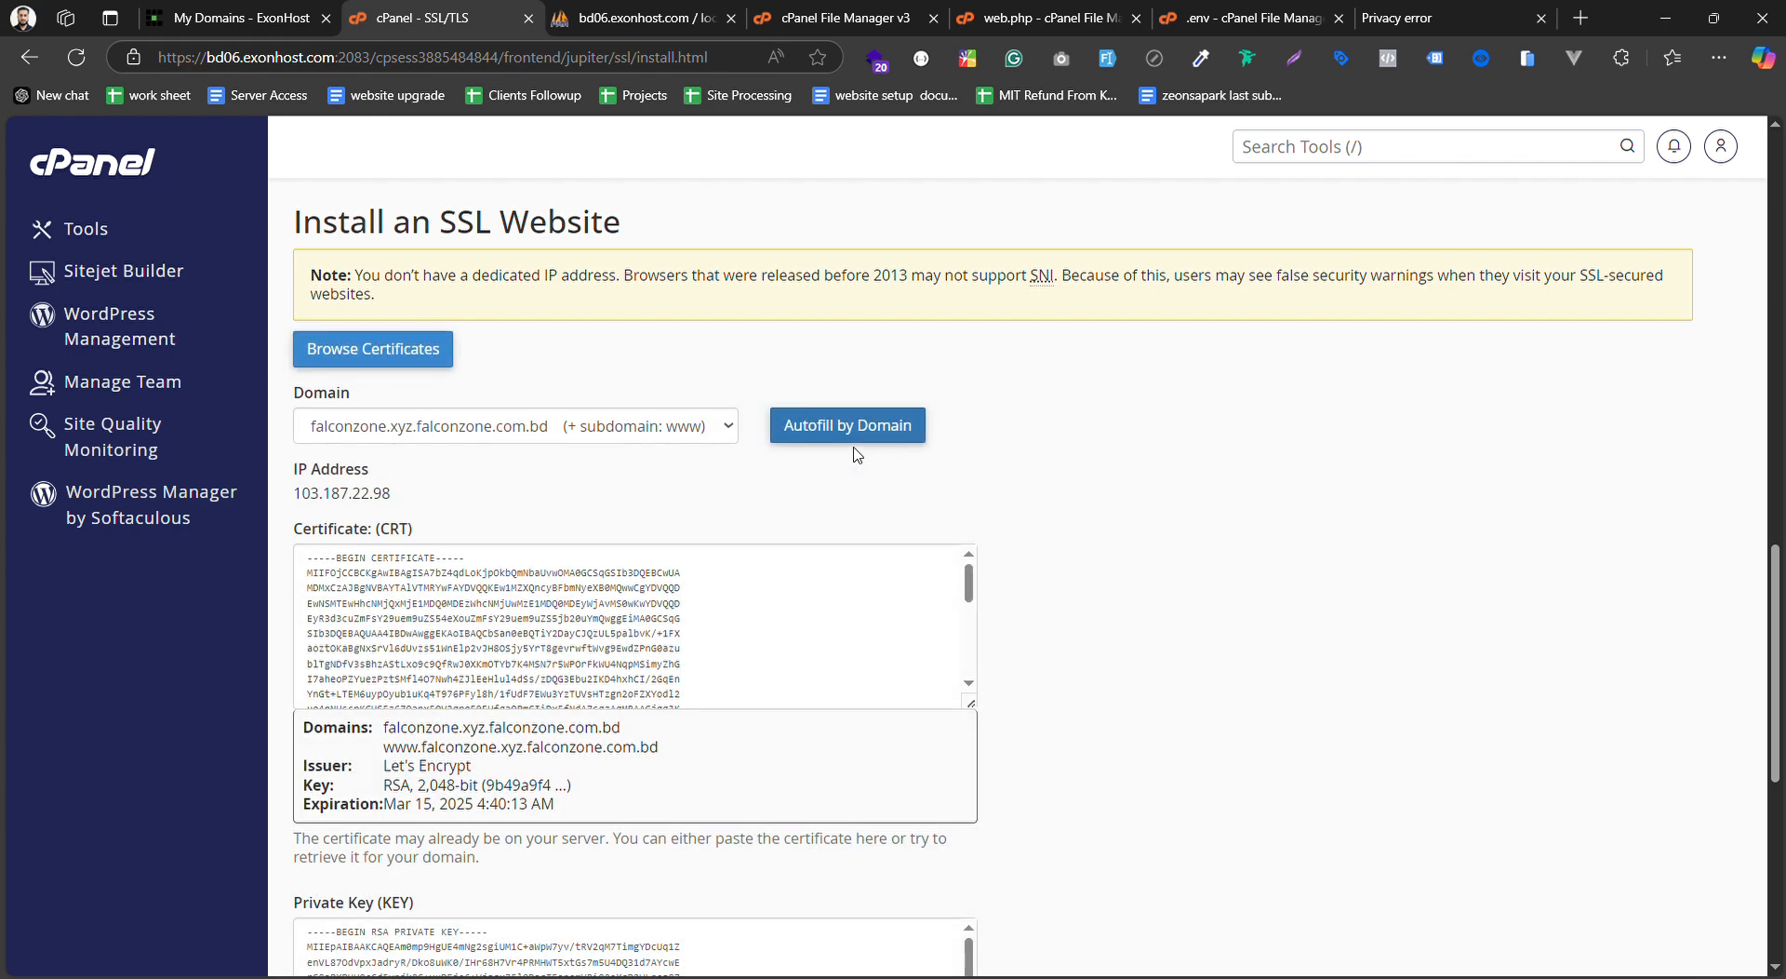
scroll(1041, 581, down, 5)
click(411, 809)
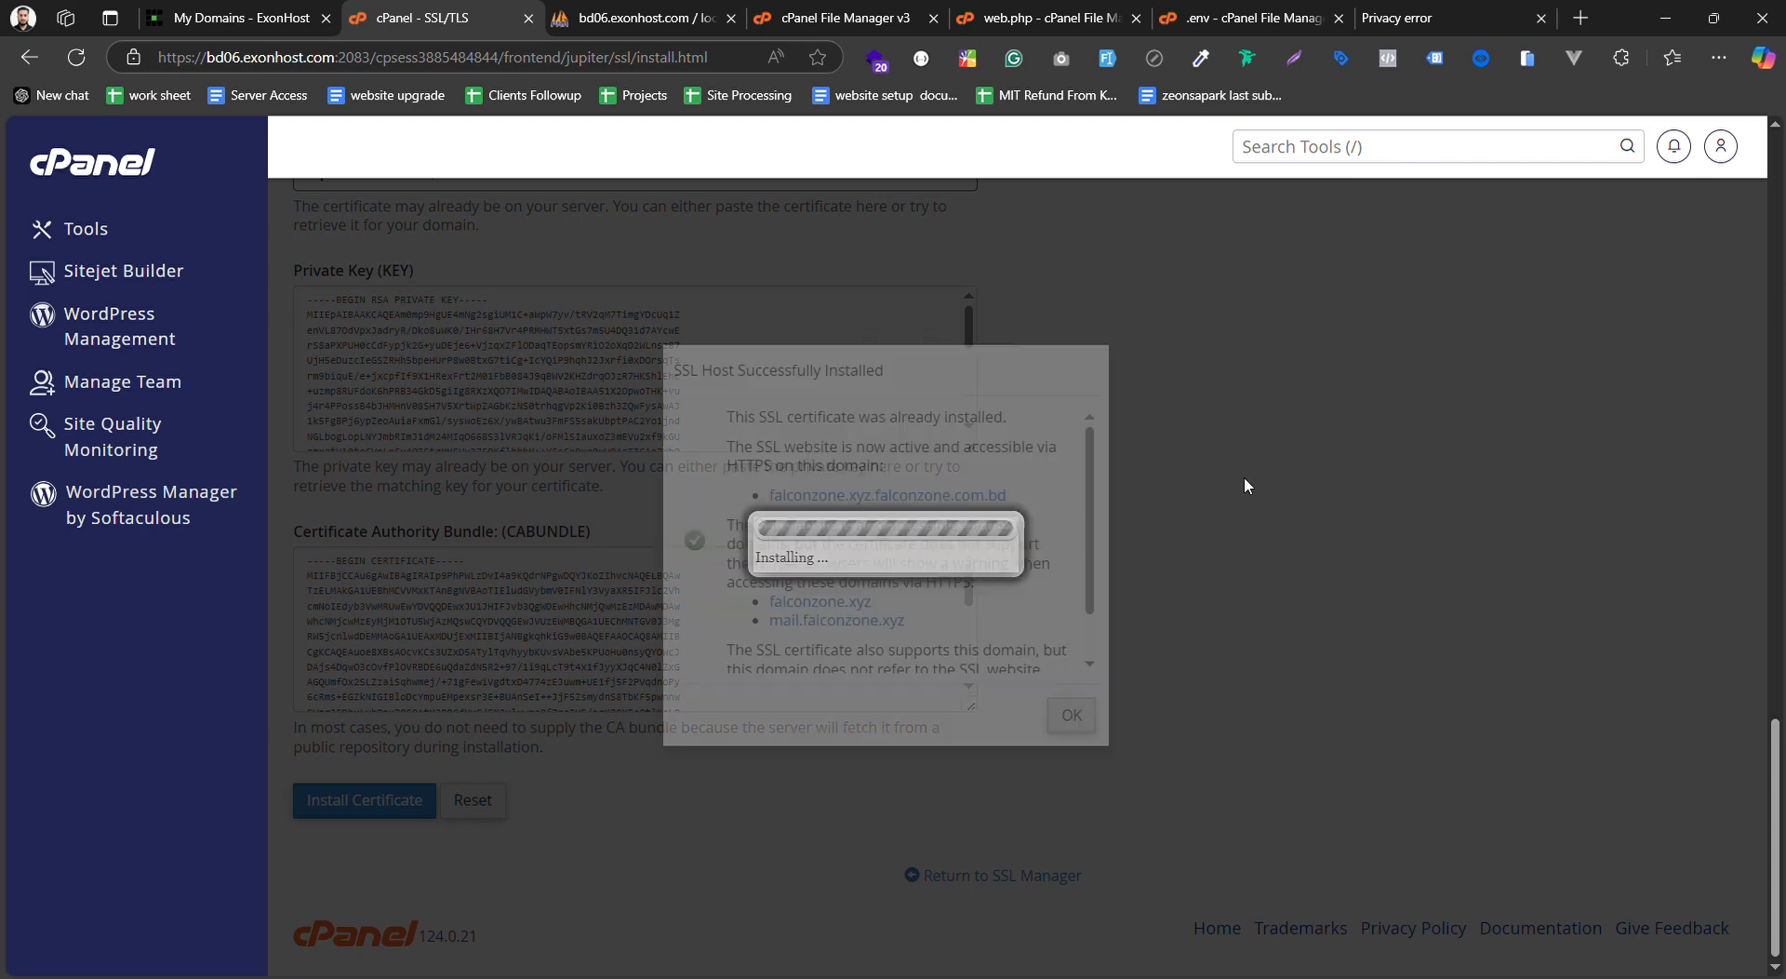
click(1093, 726)
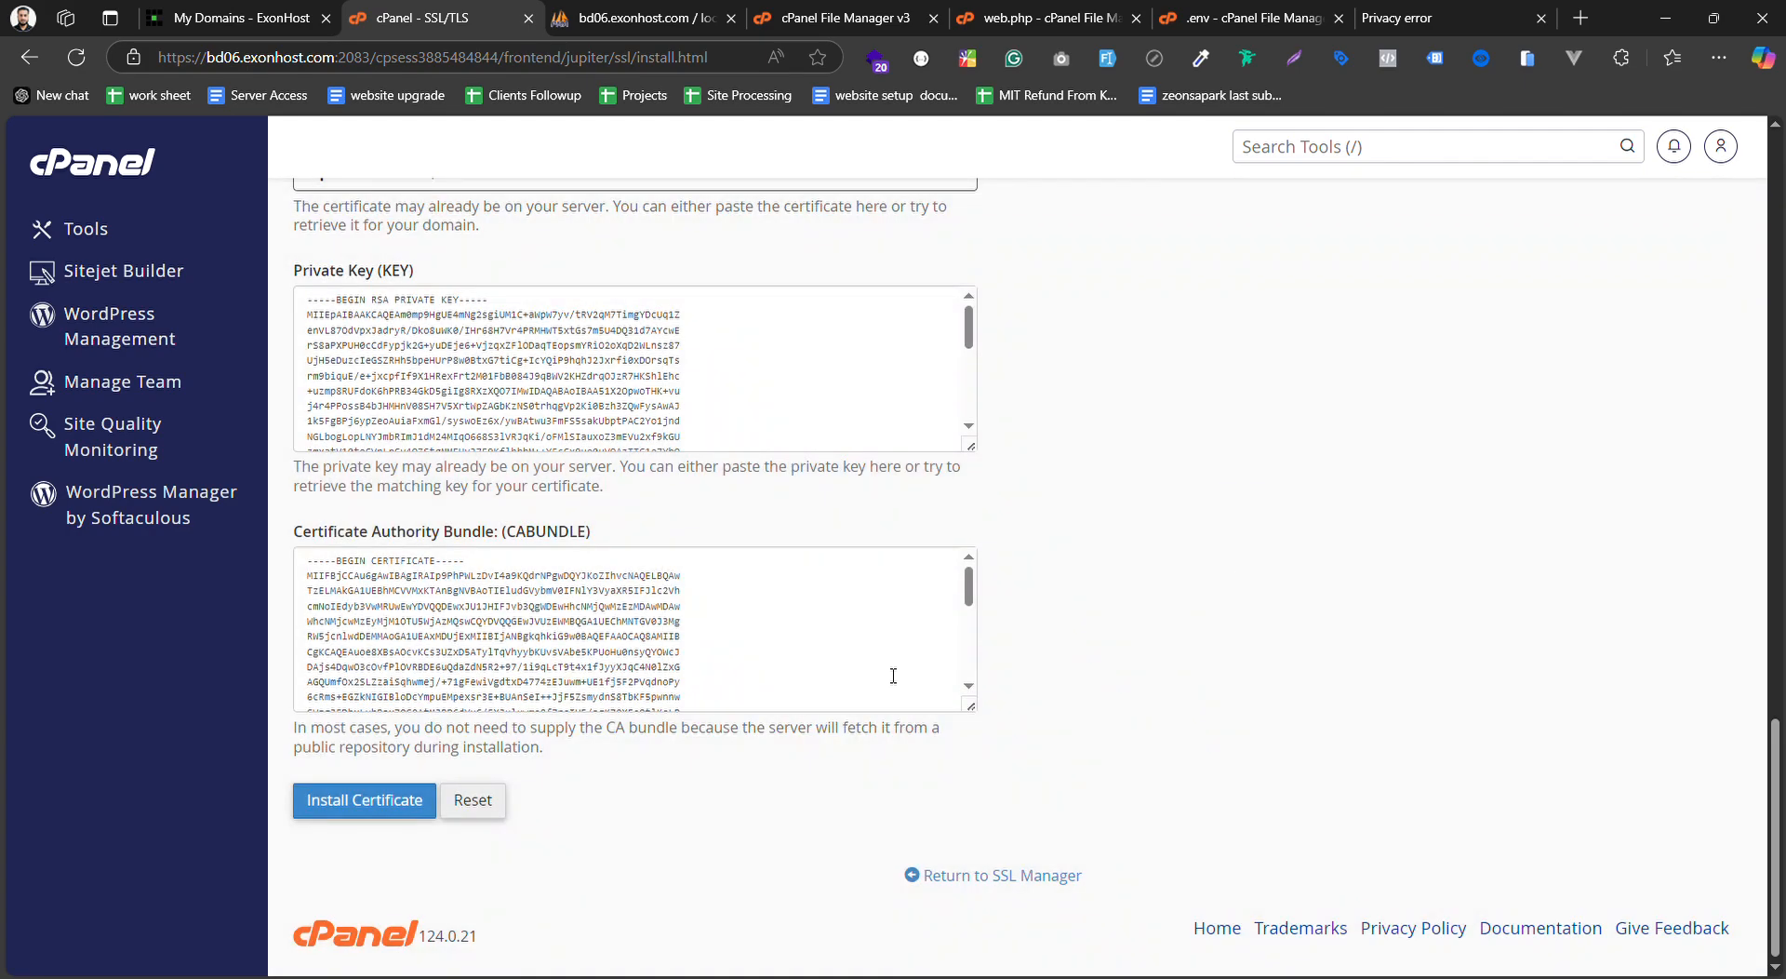
Choose falconzone.xyz with its subdomains in the SSL installation form, autofill the fields, install the certificate and dismiss the result dialog
scroll(1156, 578, up, 6)
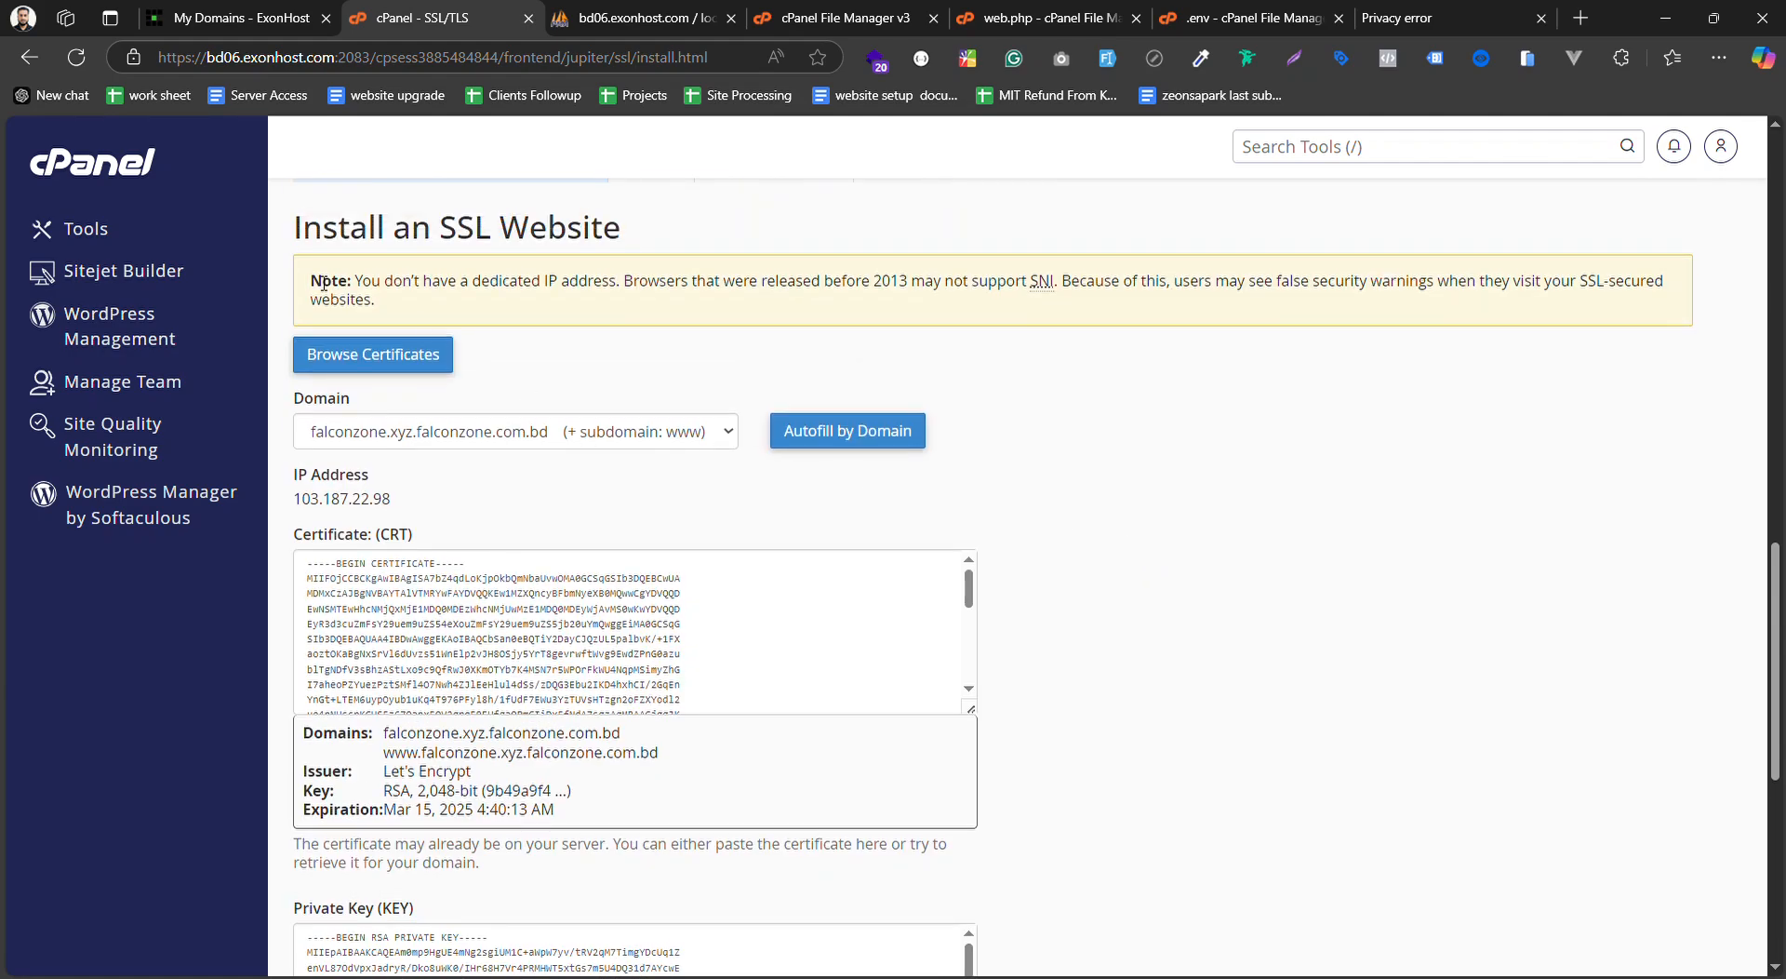
scroll(561, 437, up, 12)
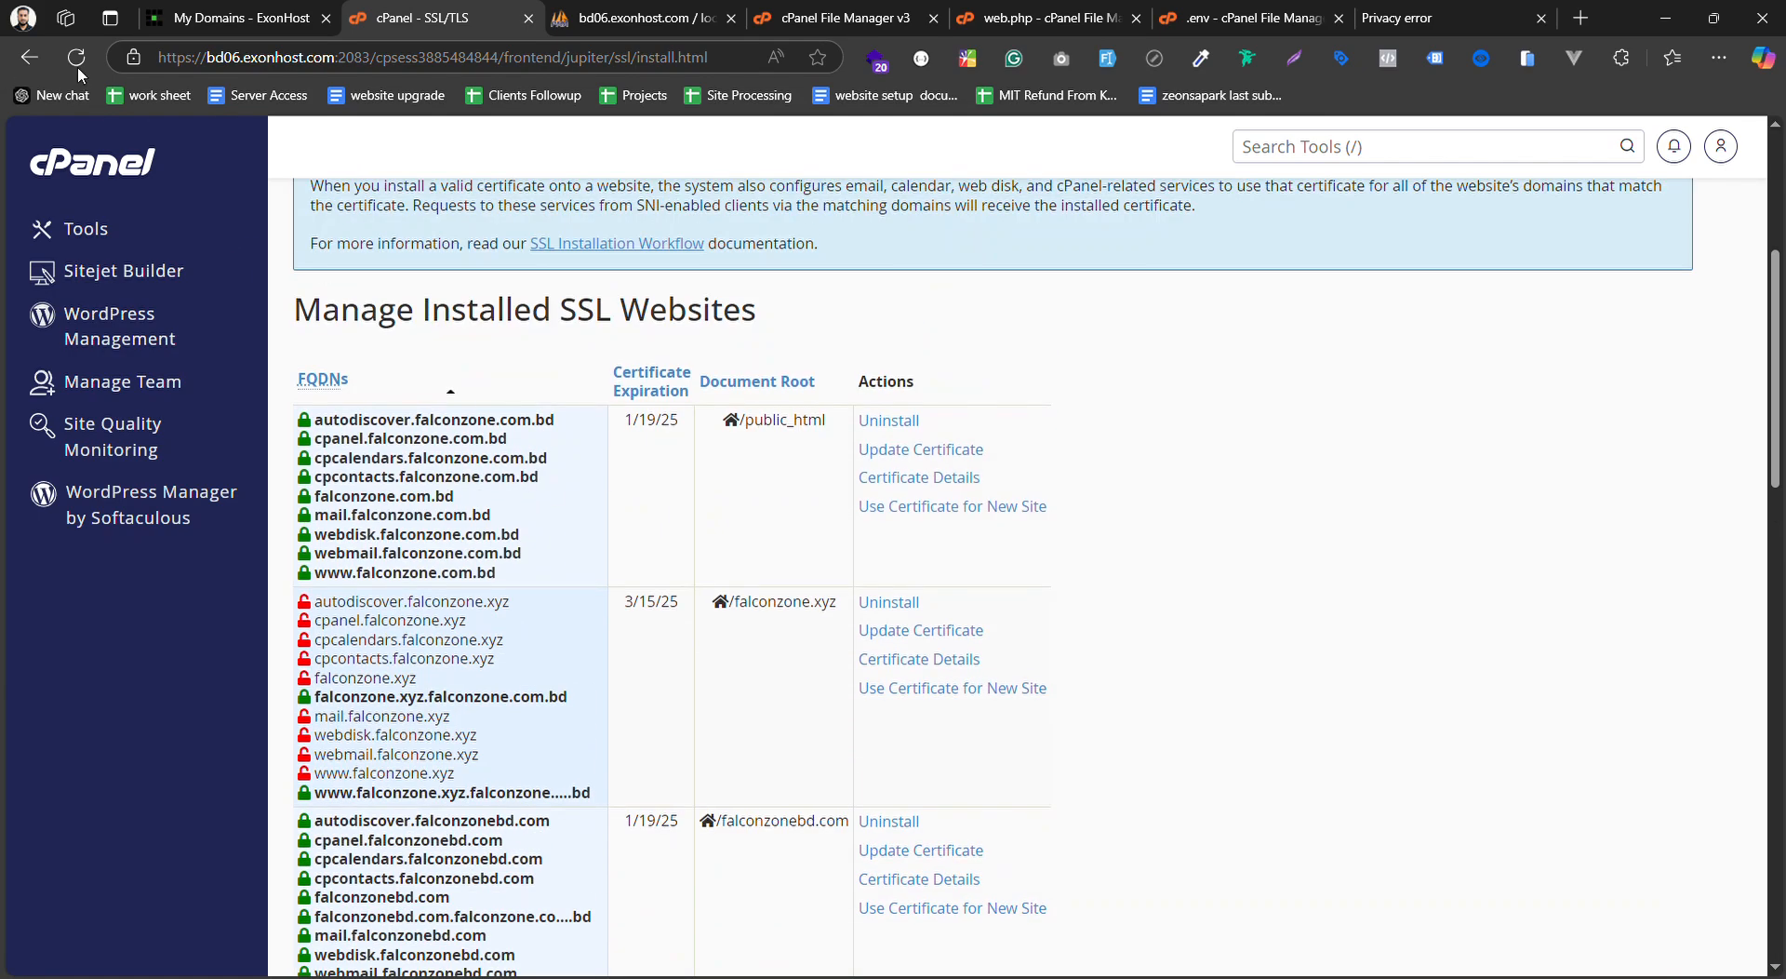
scroll(651, 555, down, 2)
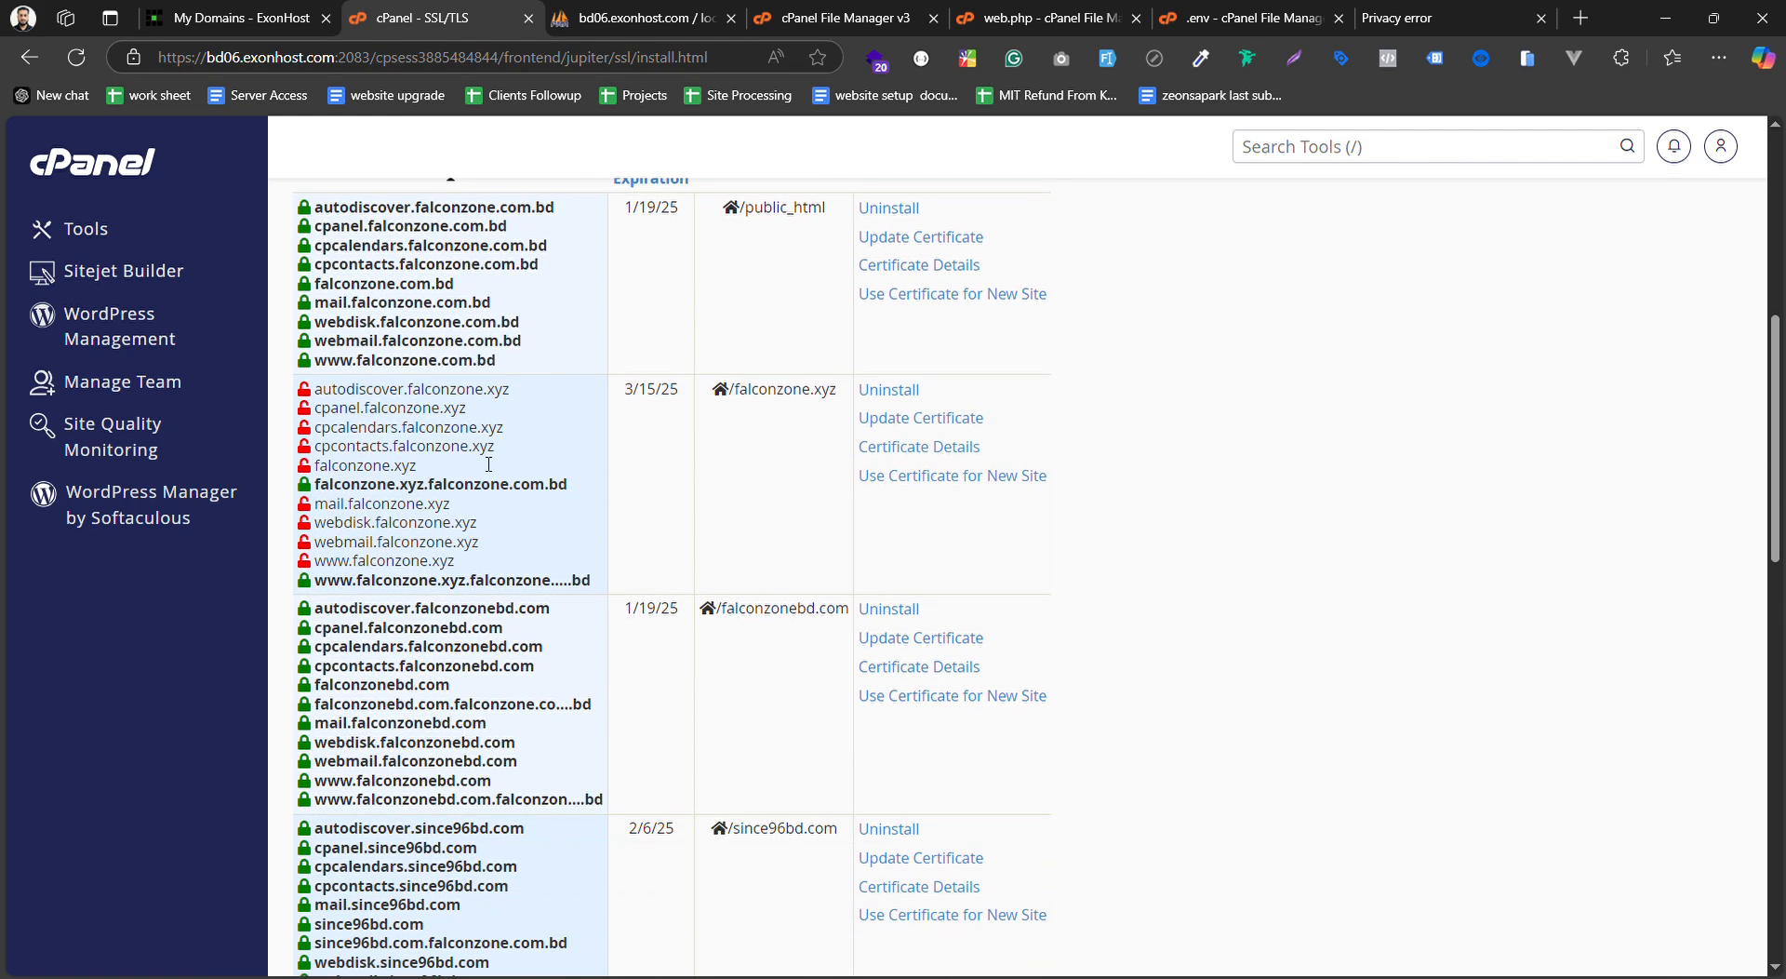
scroll(828, 495, down, 5)
click(479, 335)
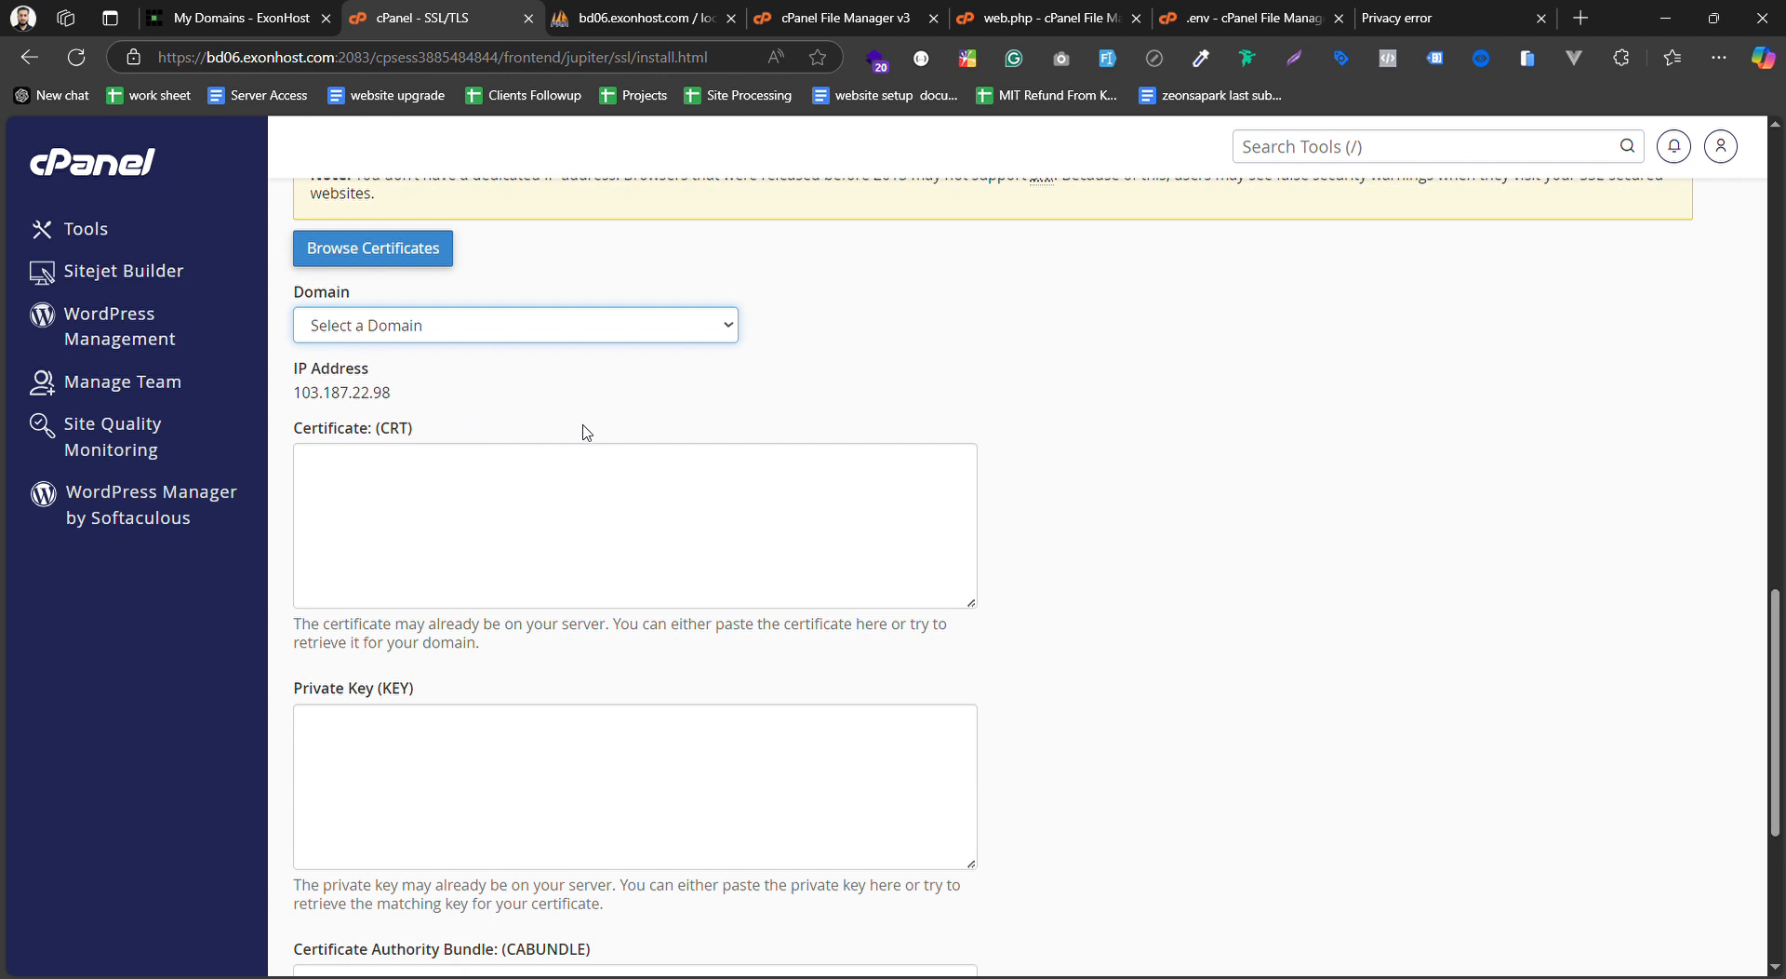
key(Down)
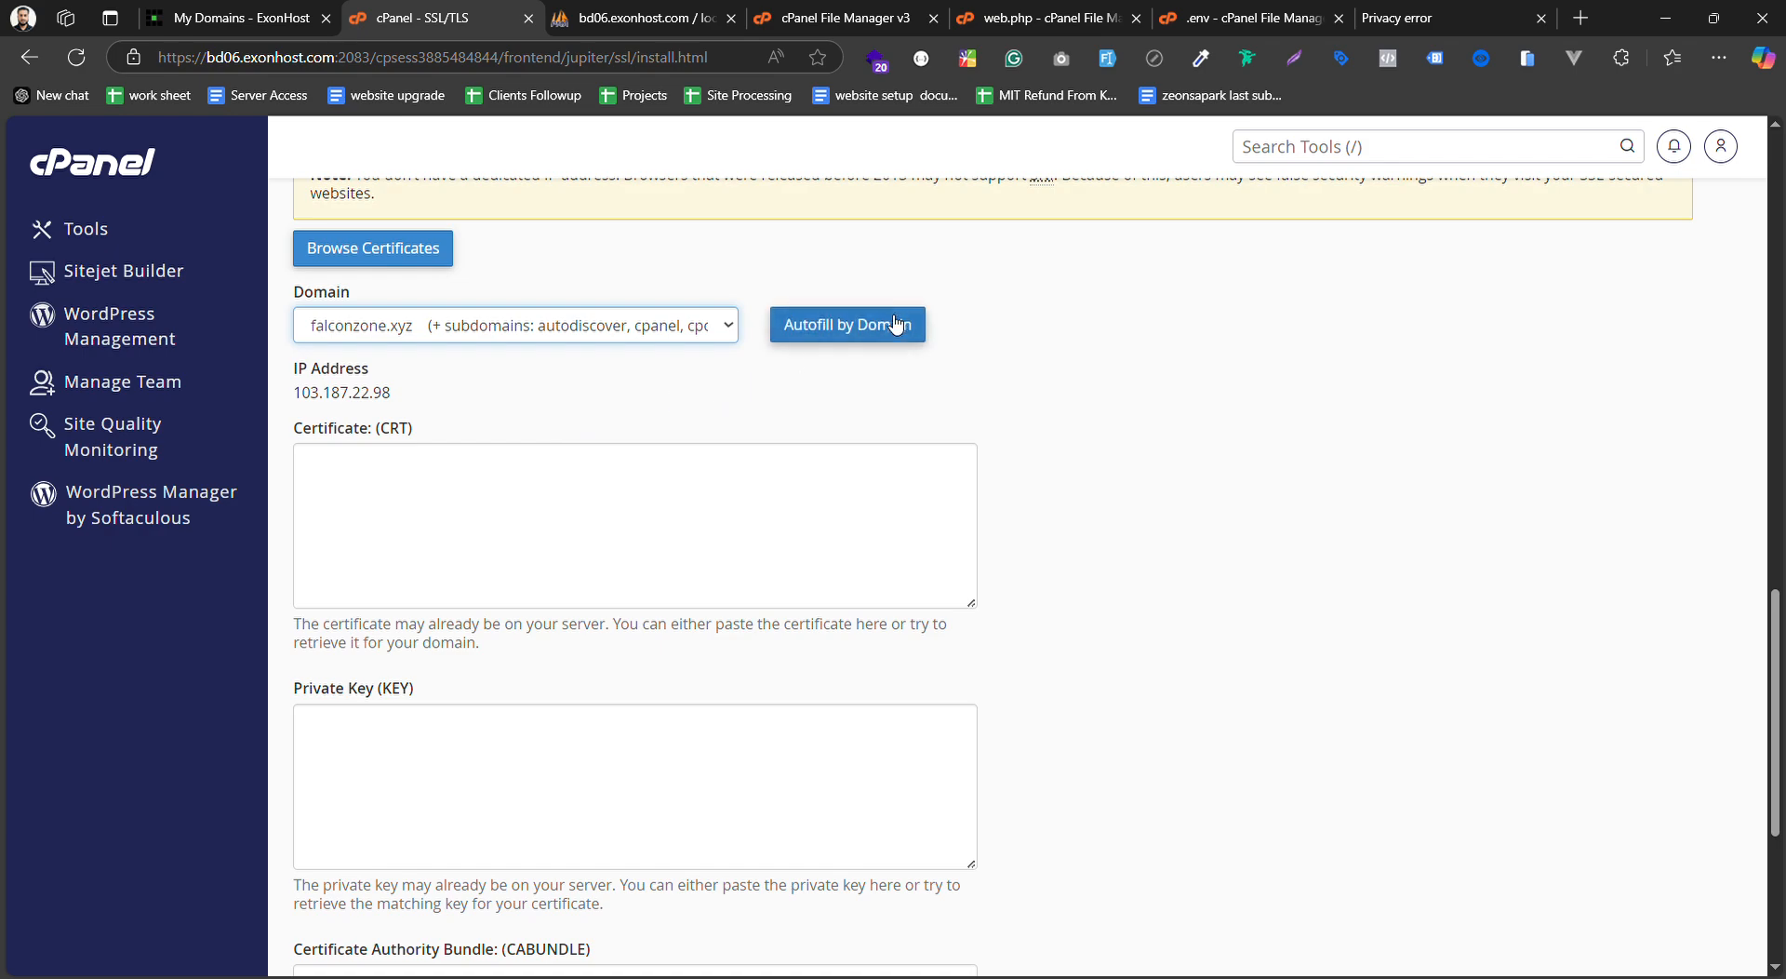
click(897, 324)
scroll(1030, 517, down, 8)
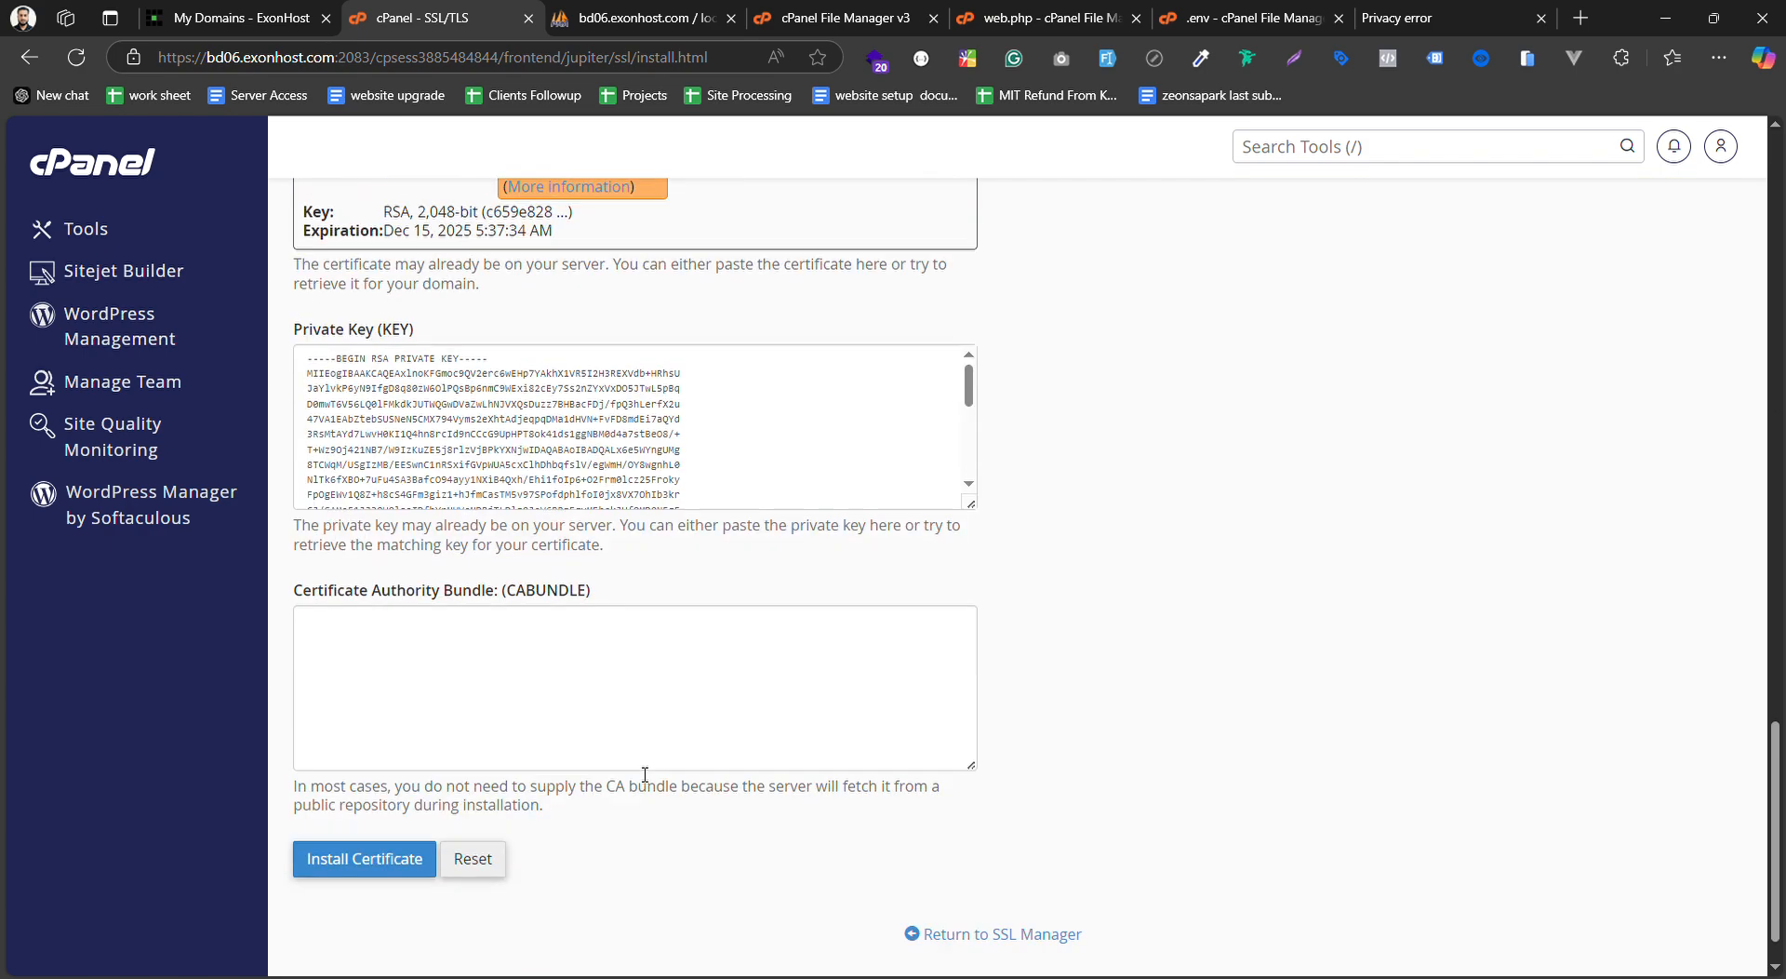
click(377, 819)
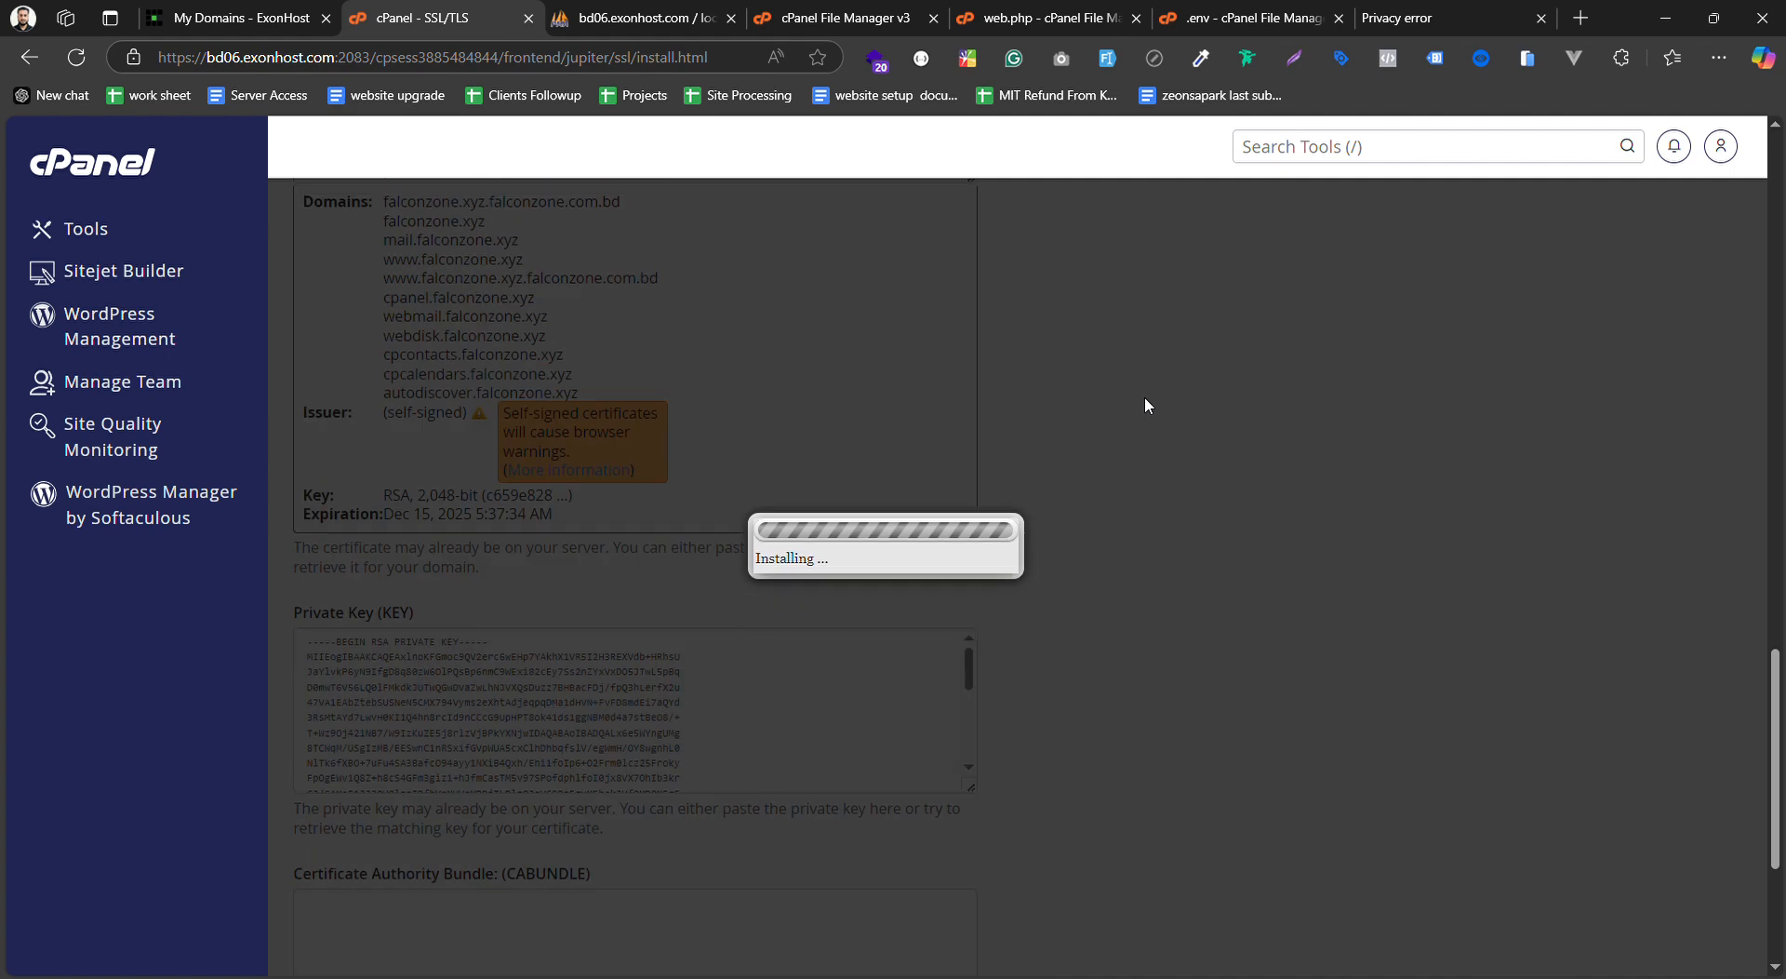
scroll(1144, 395, up, 3)
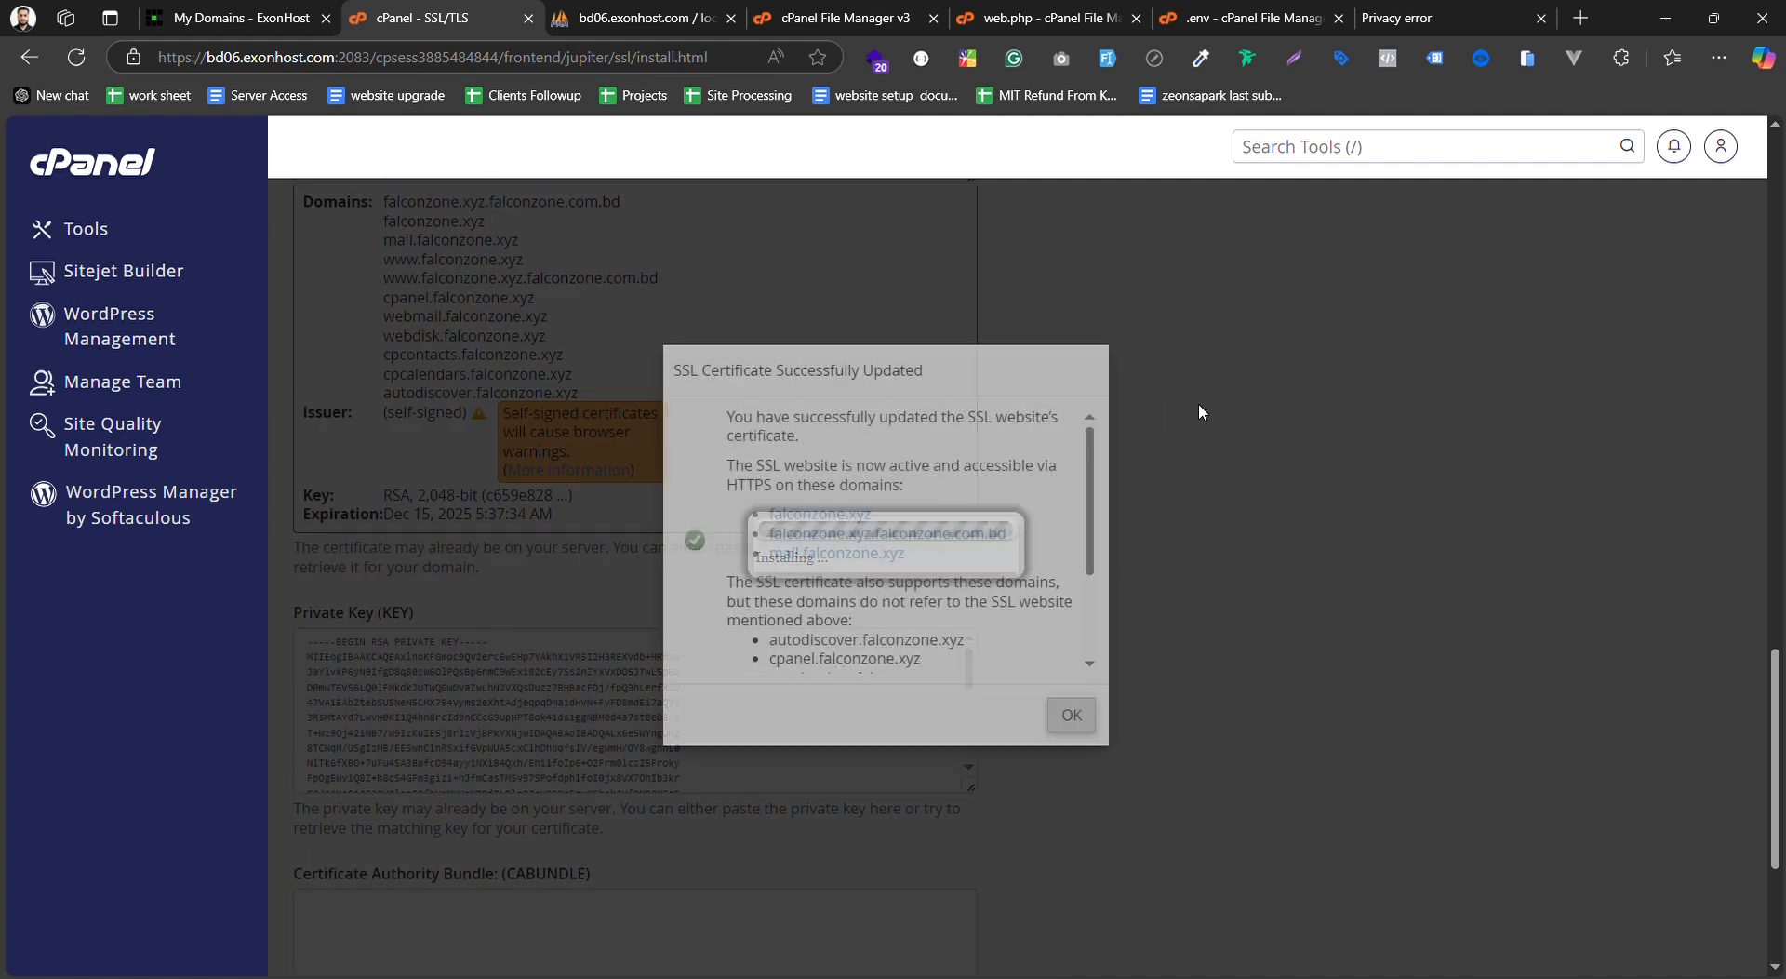
click(1071, 714)
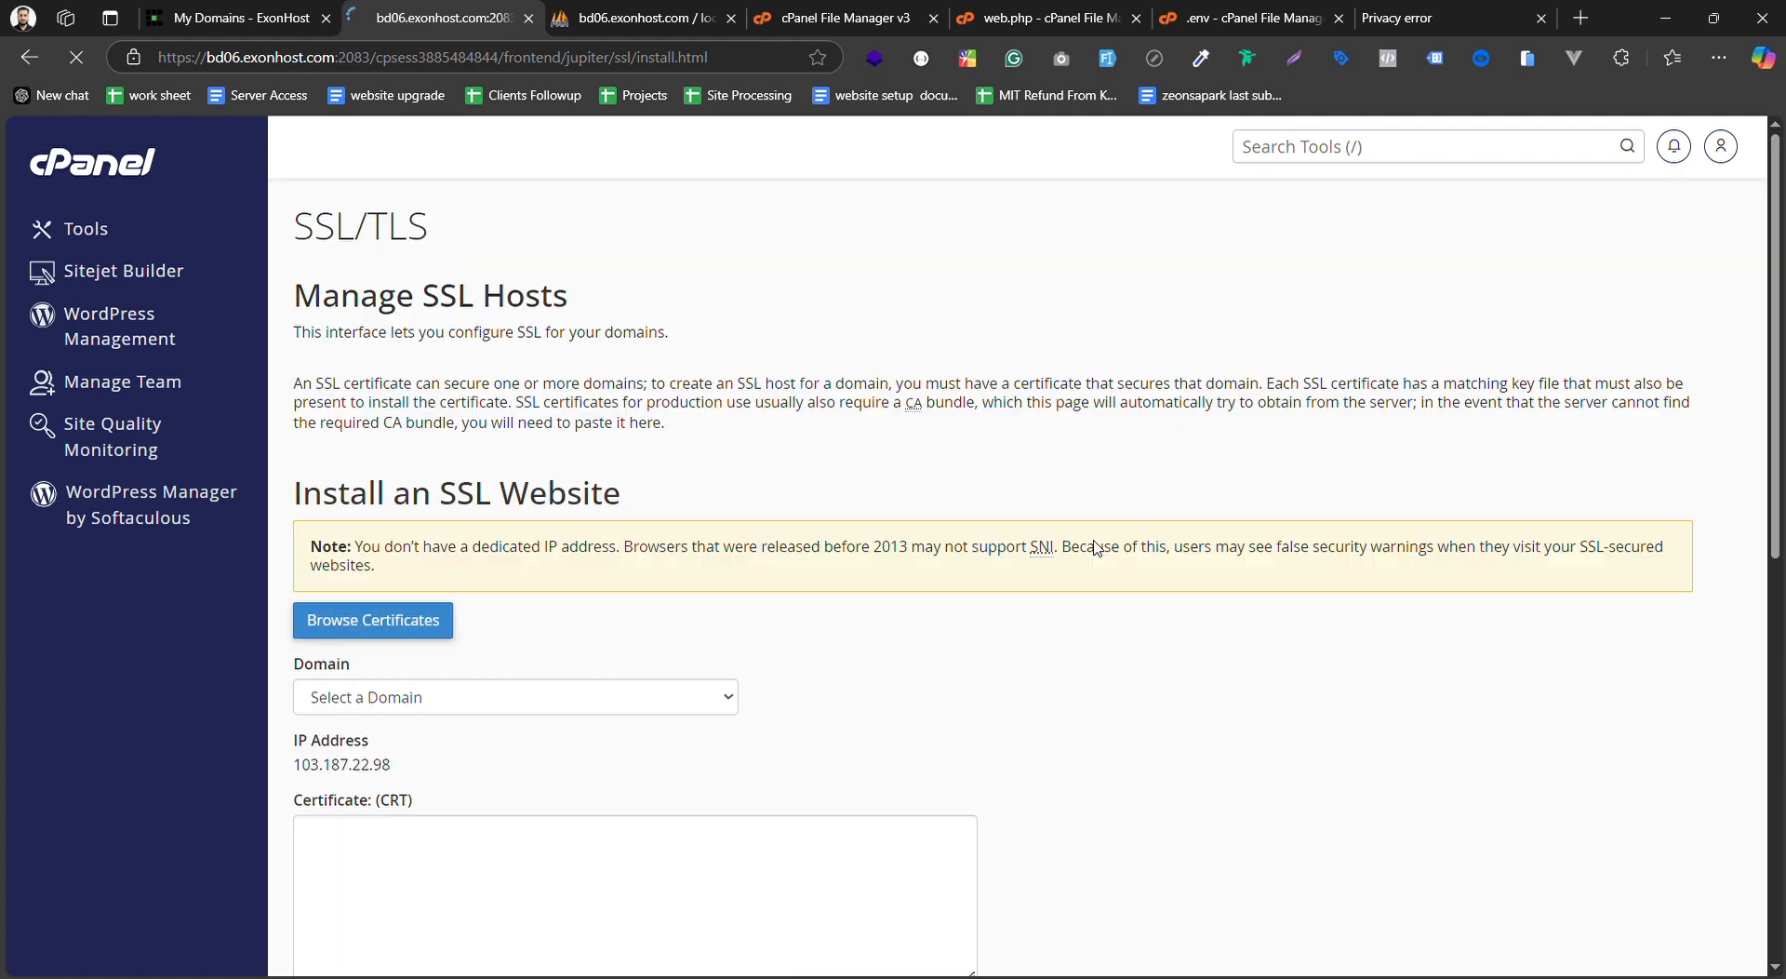
Examine the falconzone.xyz entries in the list of installed SSL websites
scroll(1074, 541, down, 7)
scroll(1074, 541, down, 7)
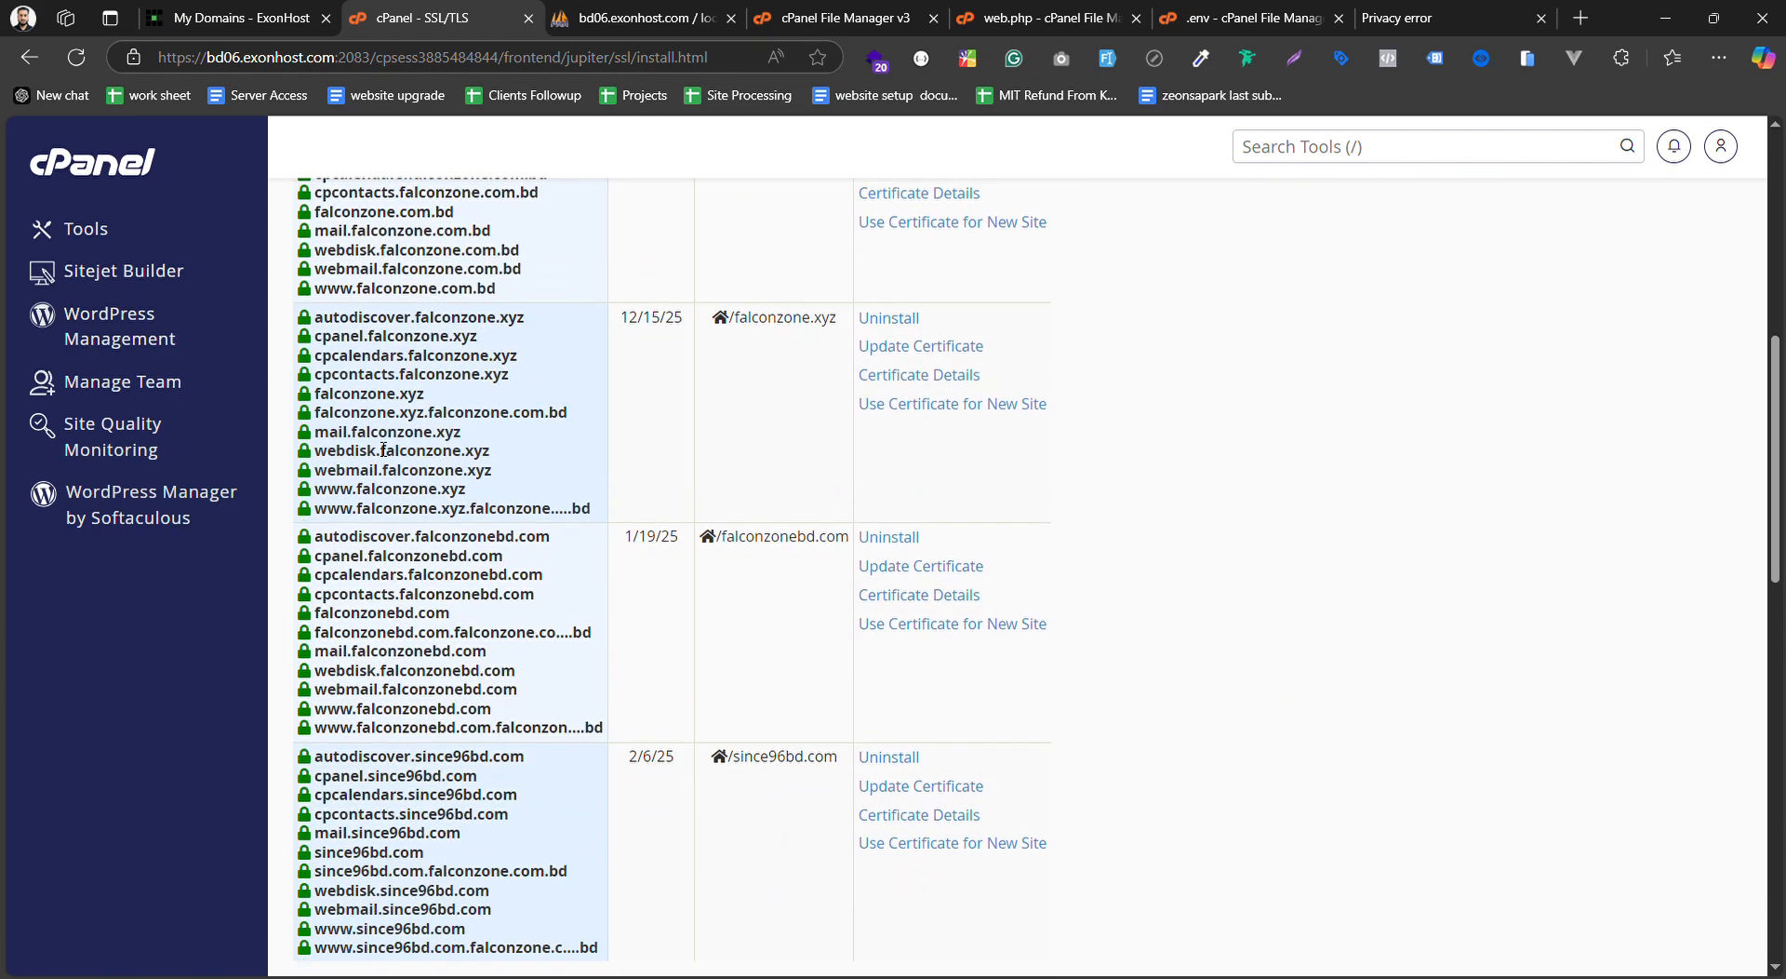
scroll(782, 118, up, 7)
click(1375, 16)
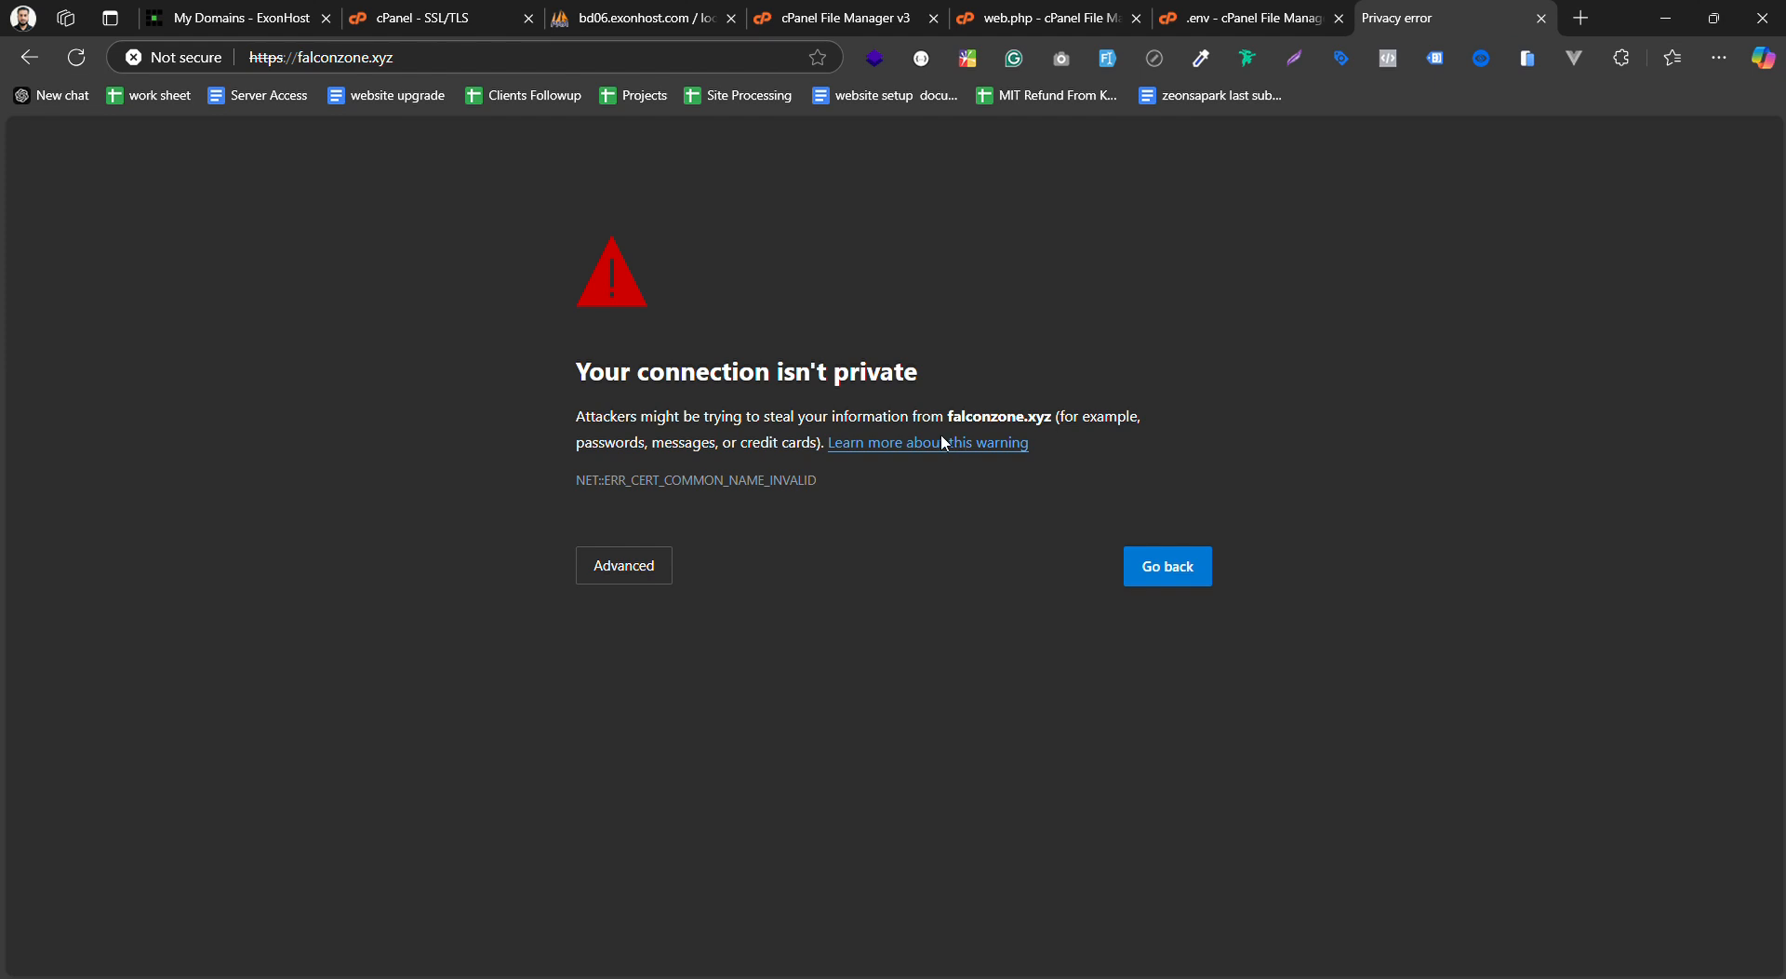
key(ctrl+r)
double_click(436, 67)
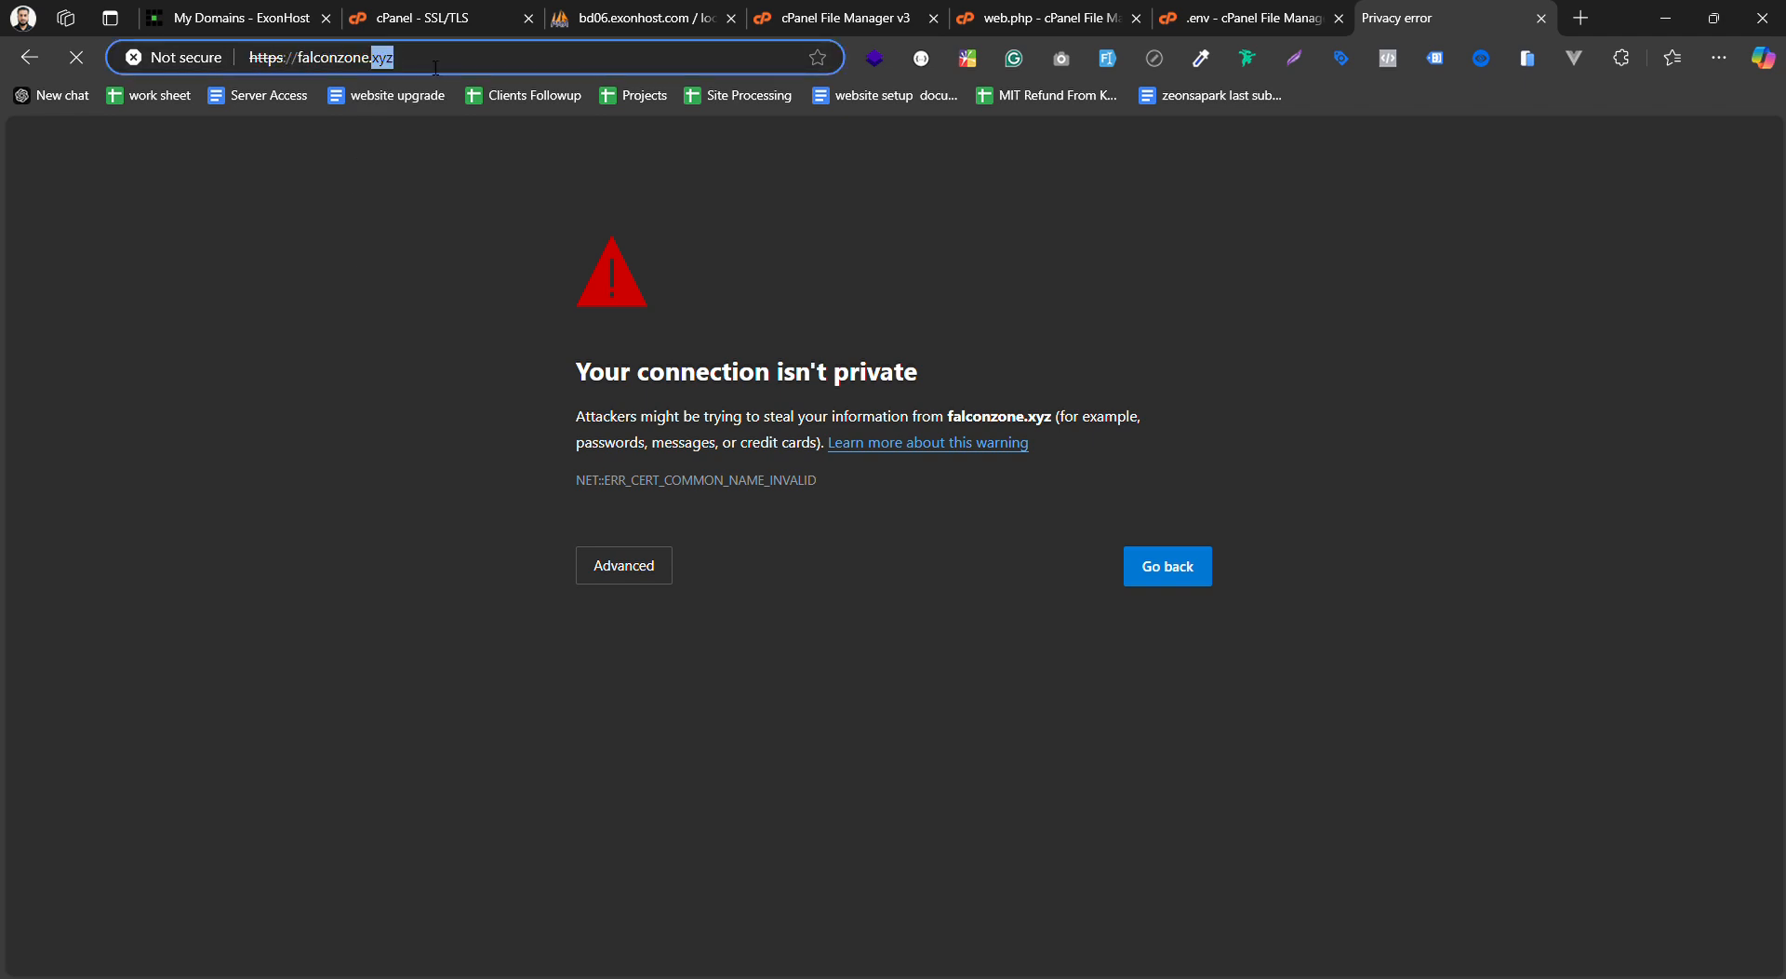
key(Return)
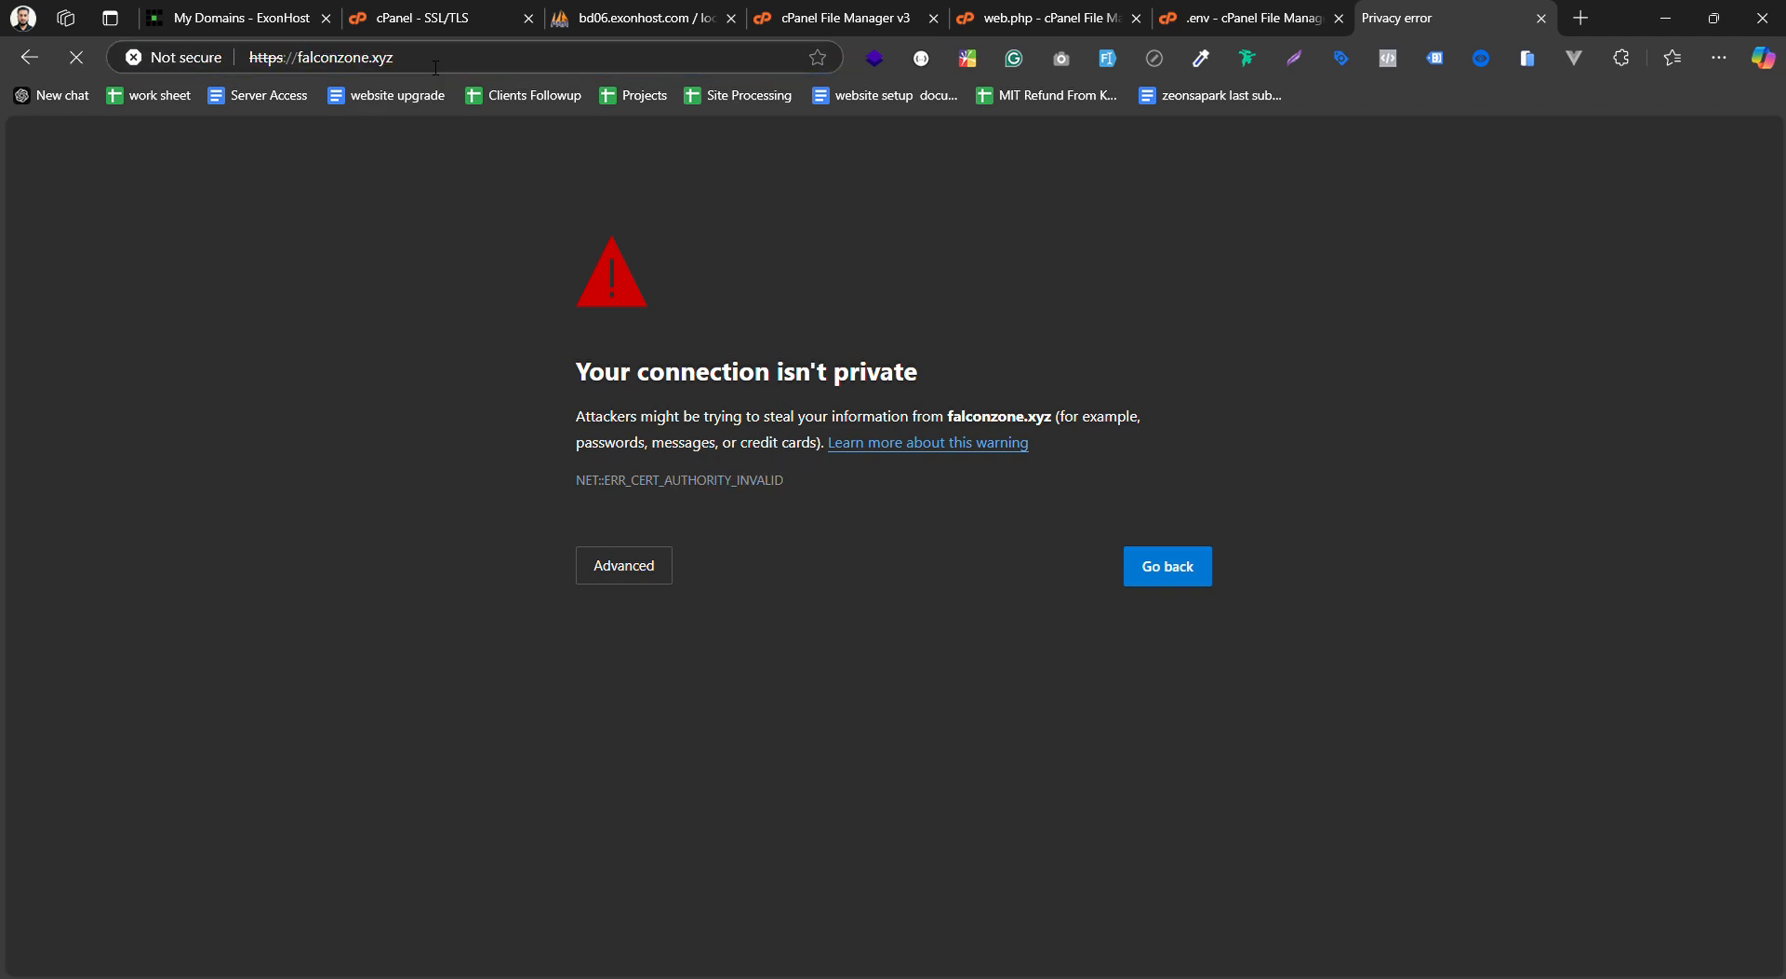
click(436, 66)
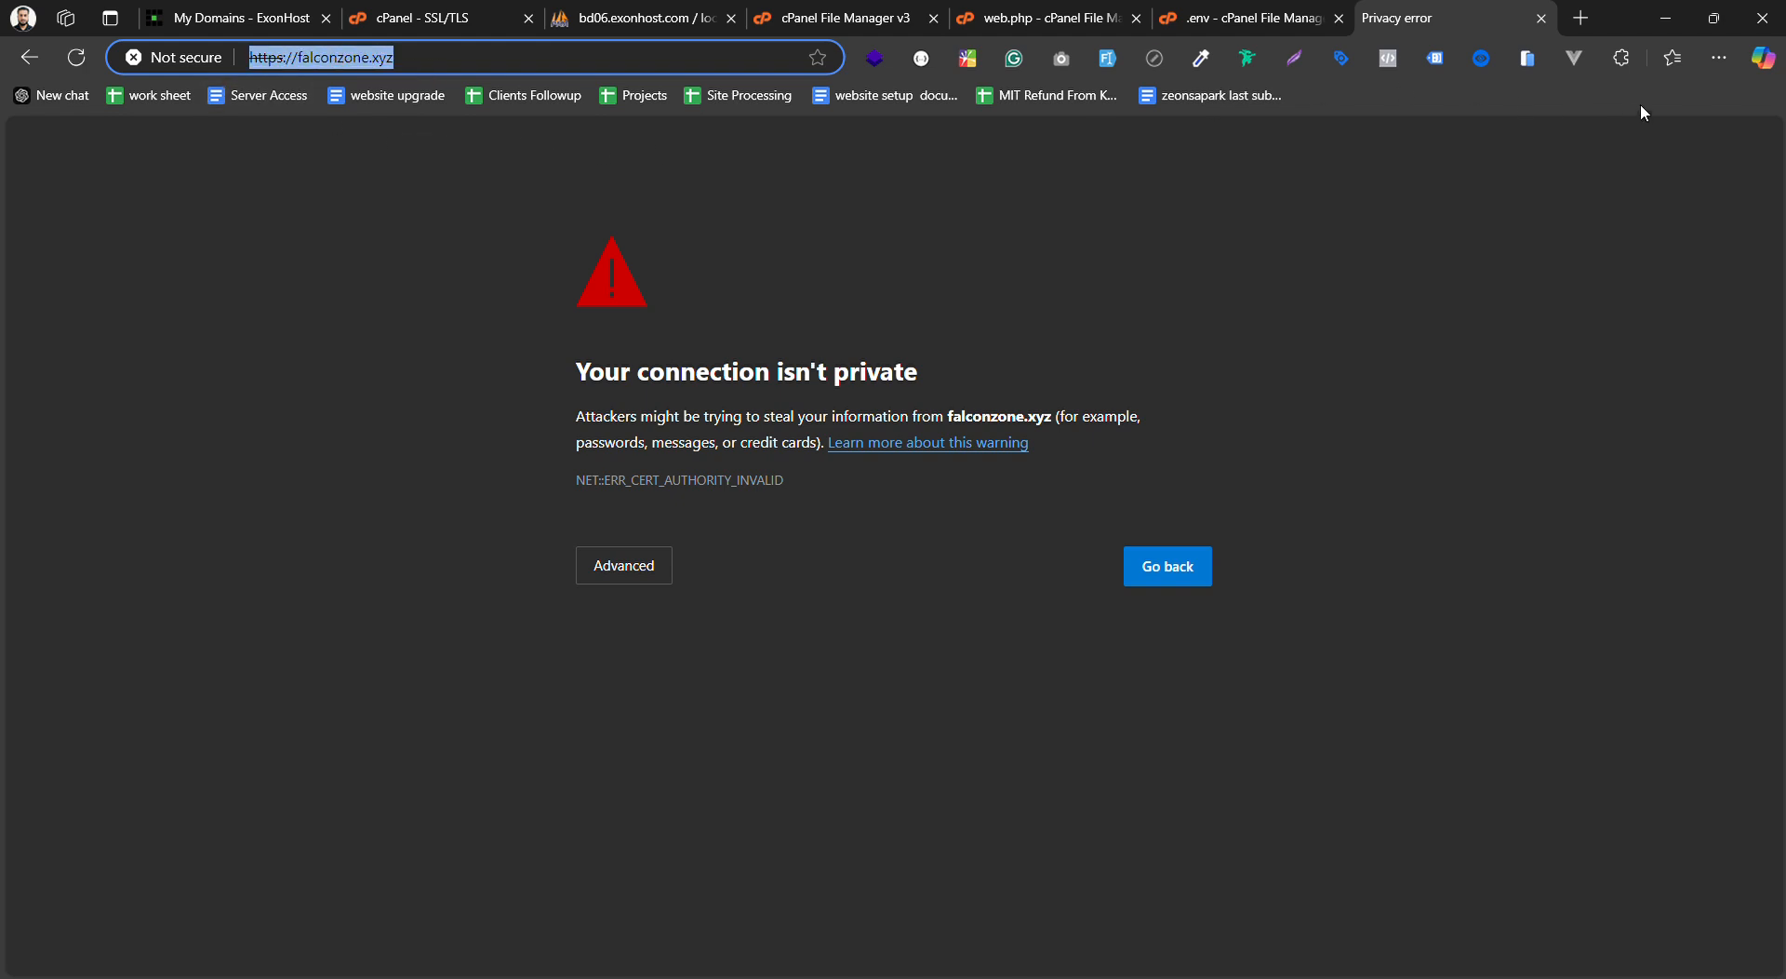
click(1502, 167)
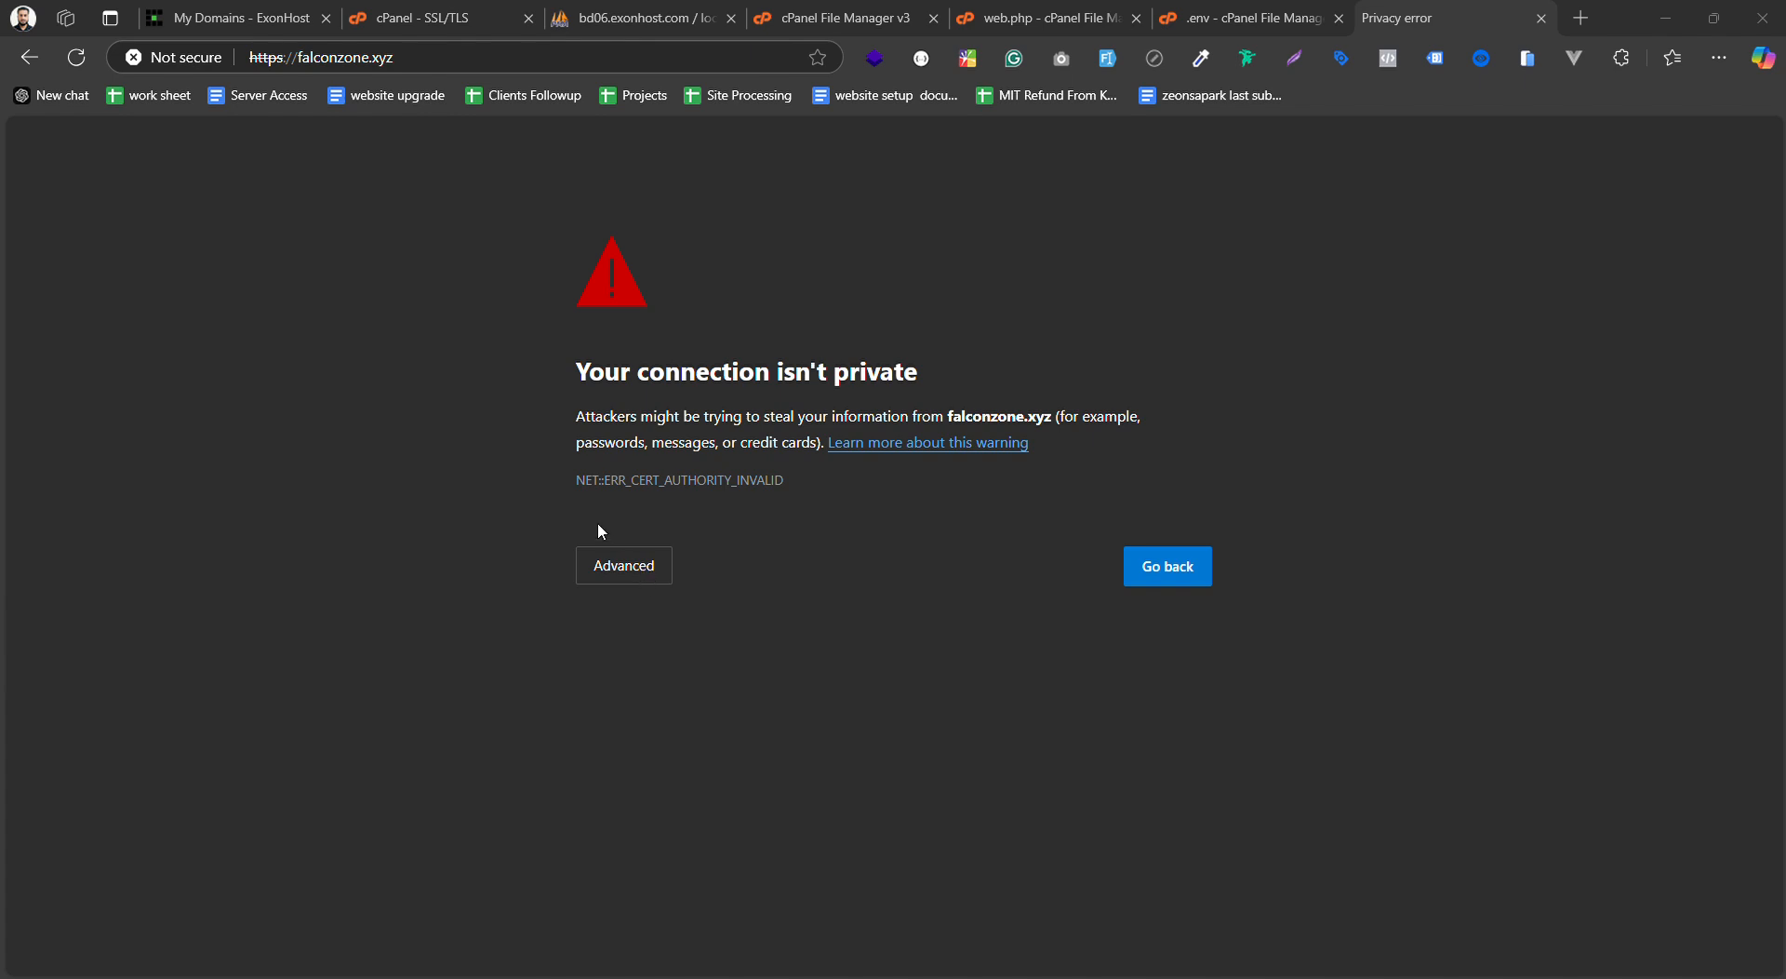
click(1765, 20)
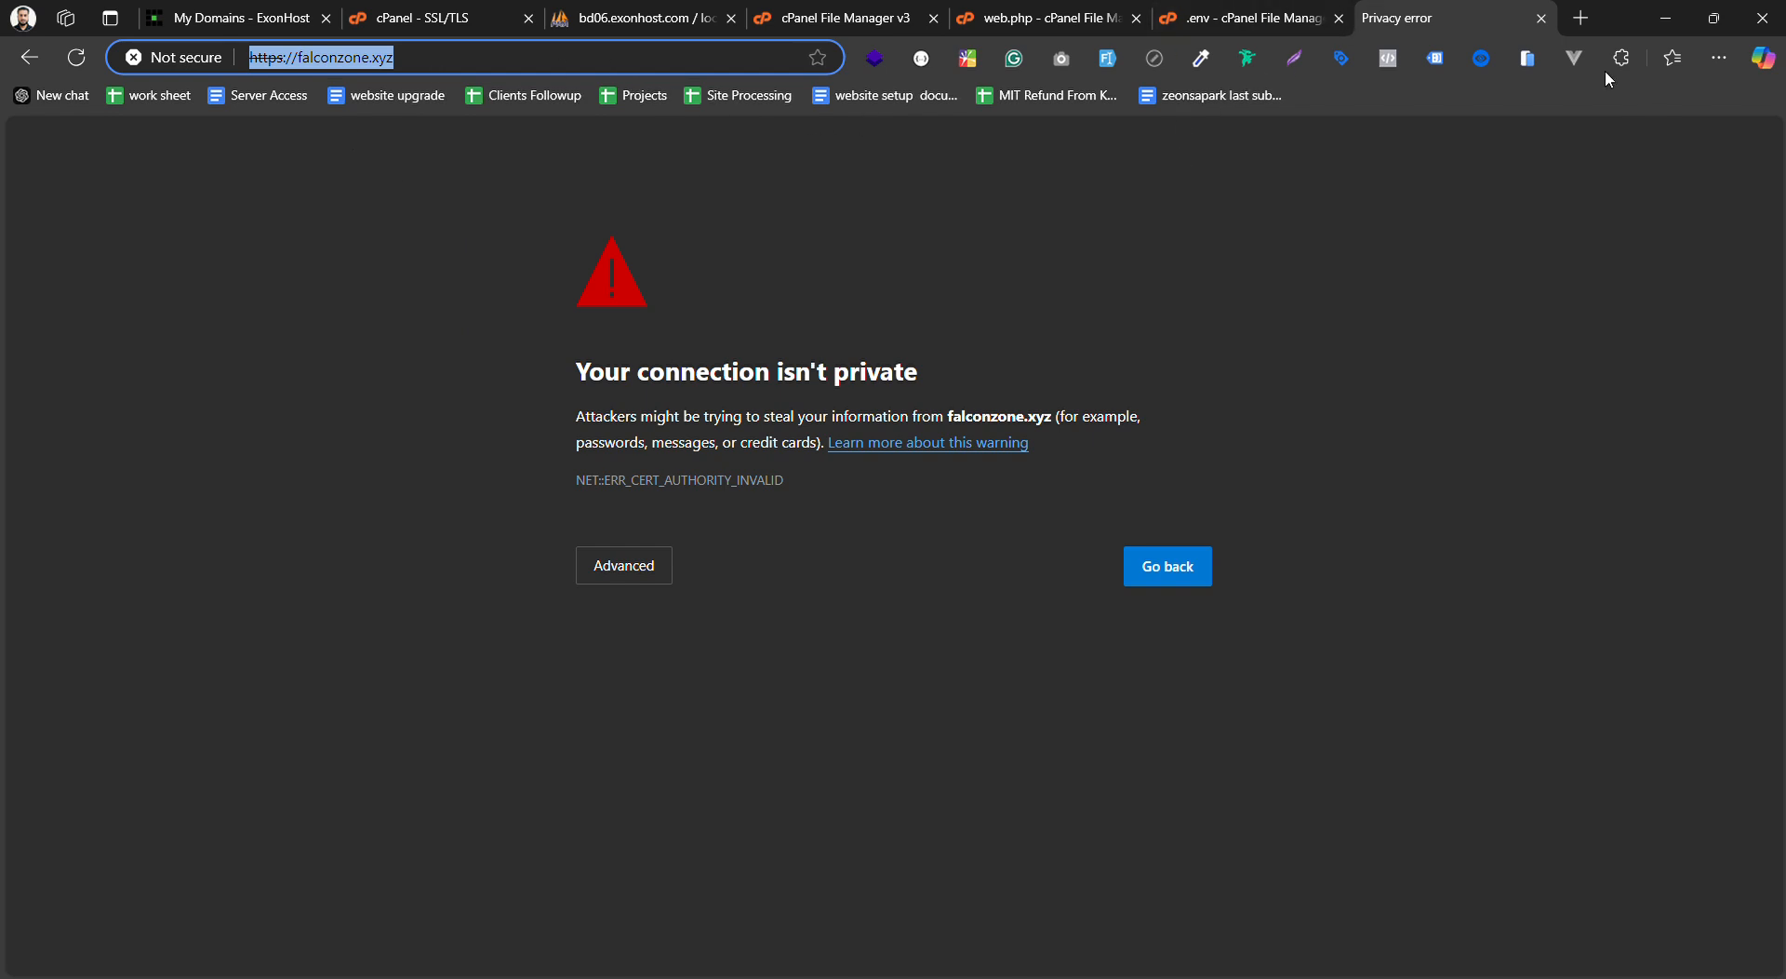
click(450, 69)
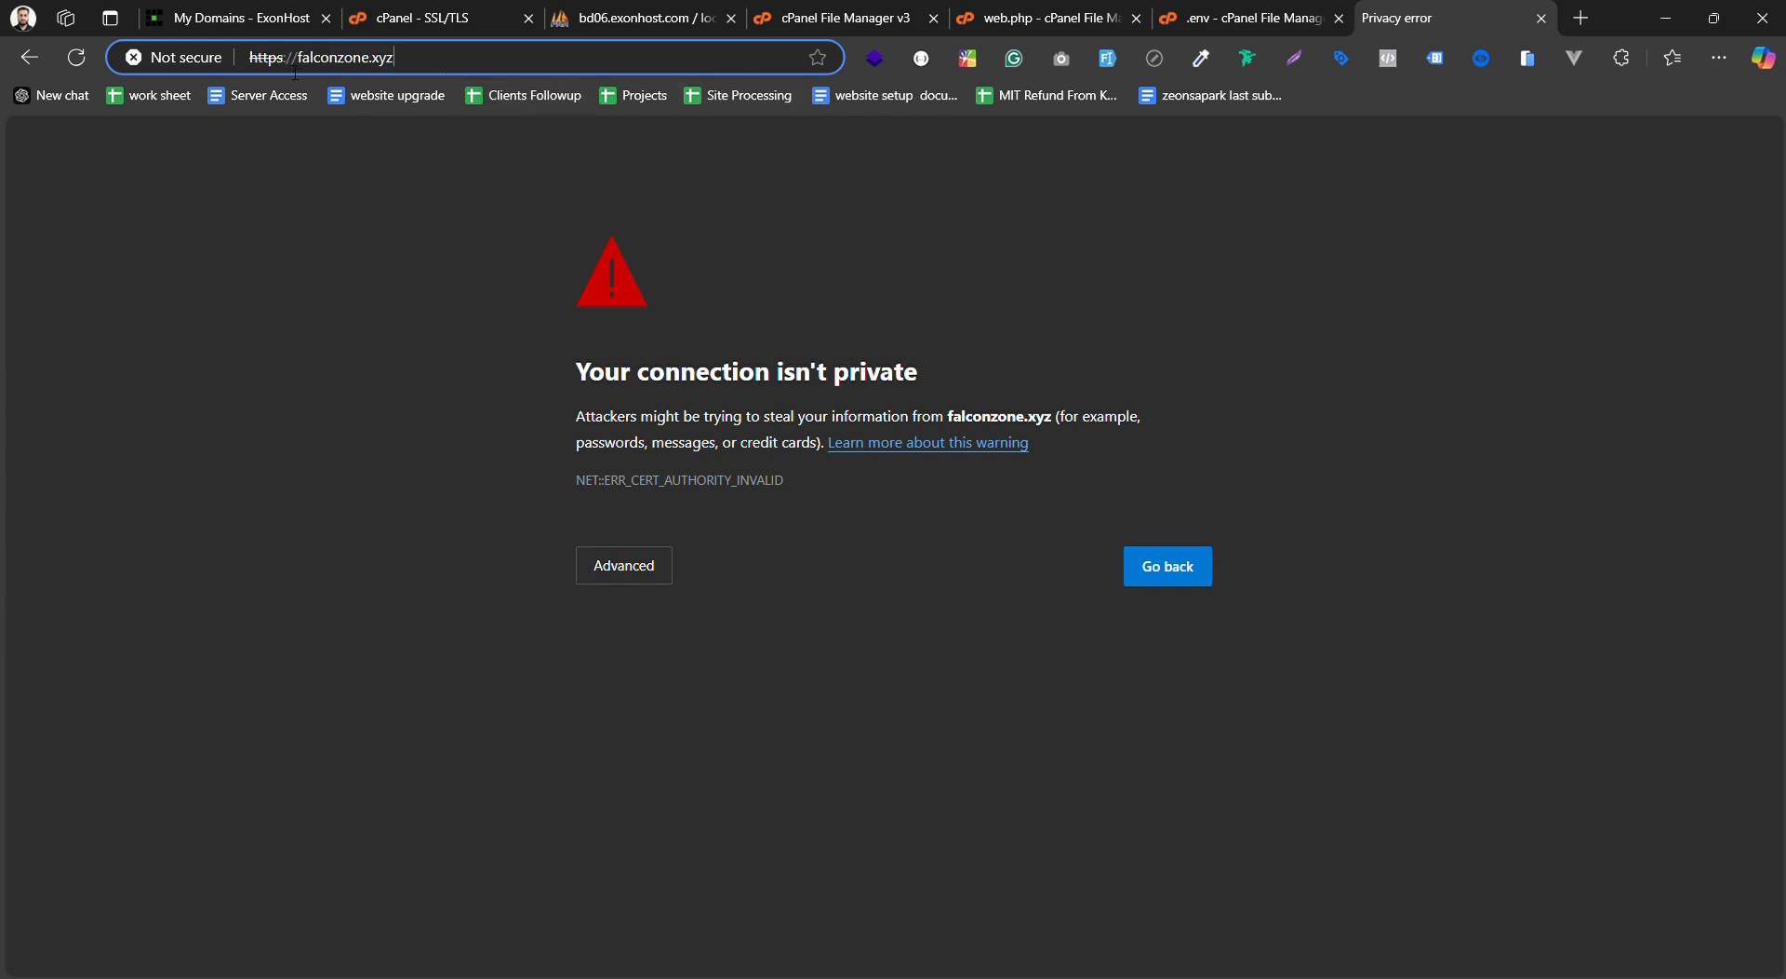
key(BackSpace)
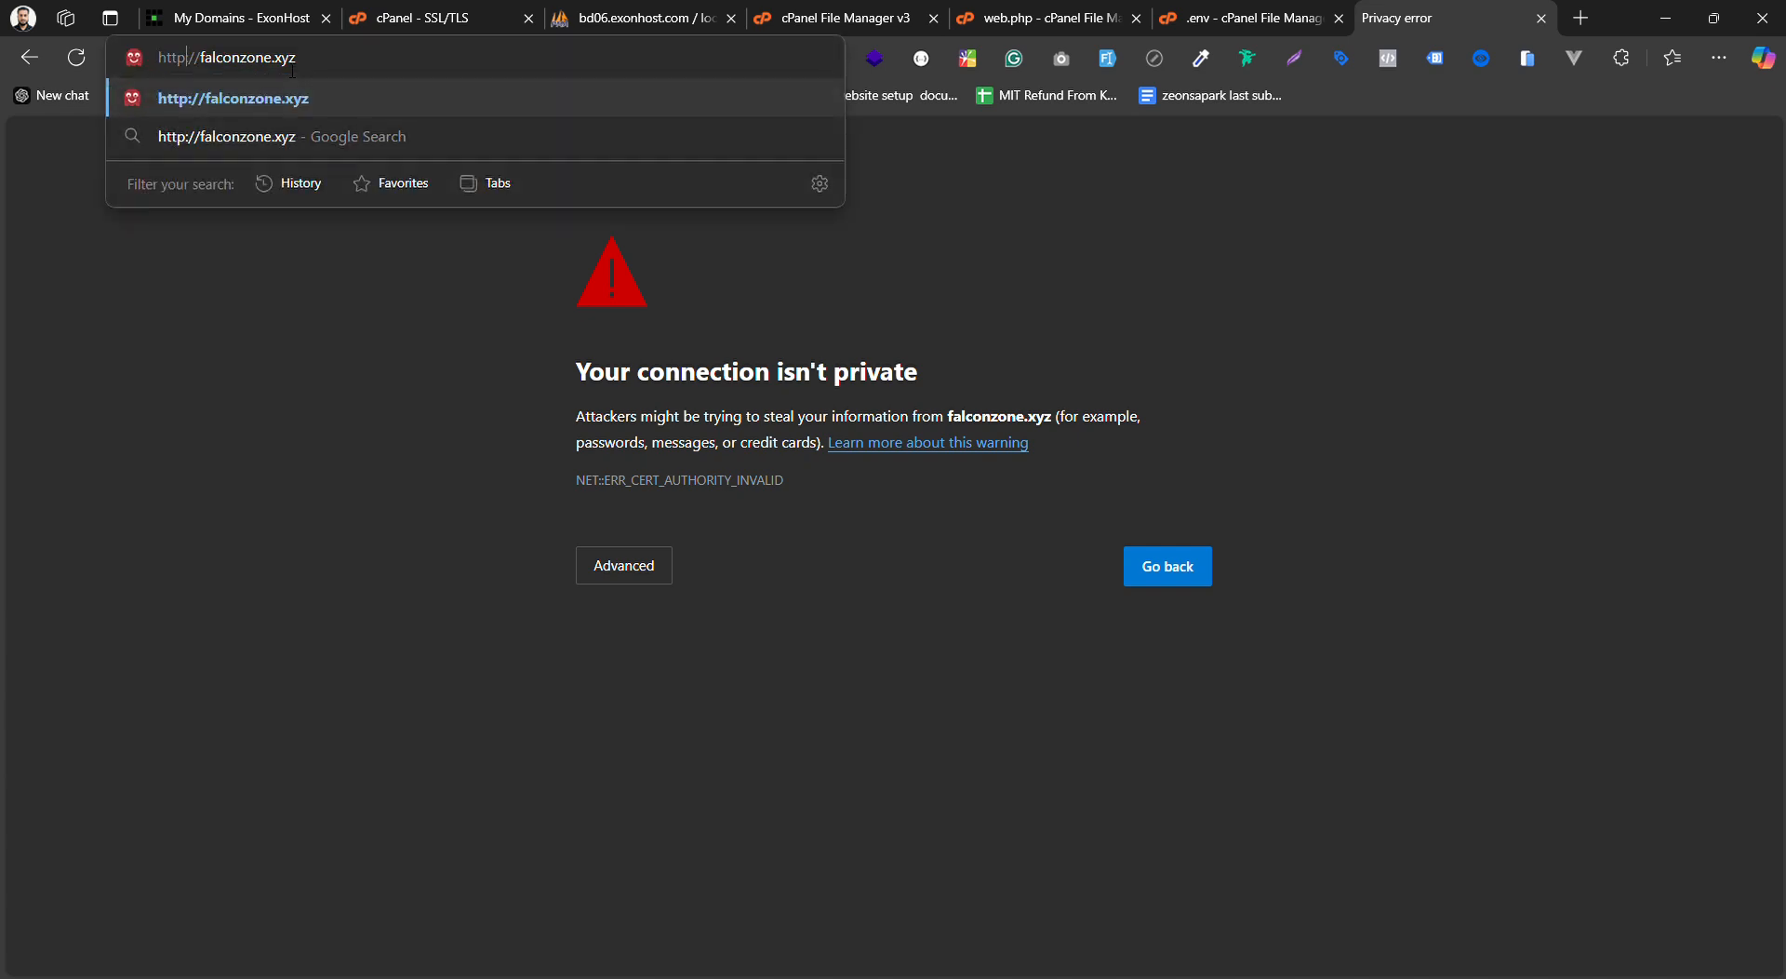
key(Return)
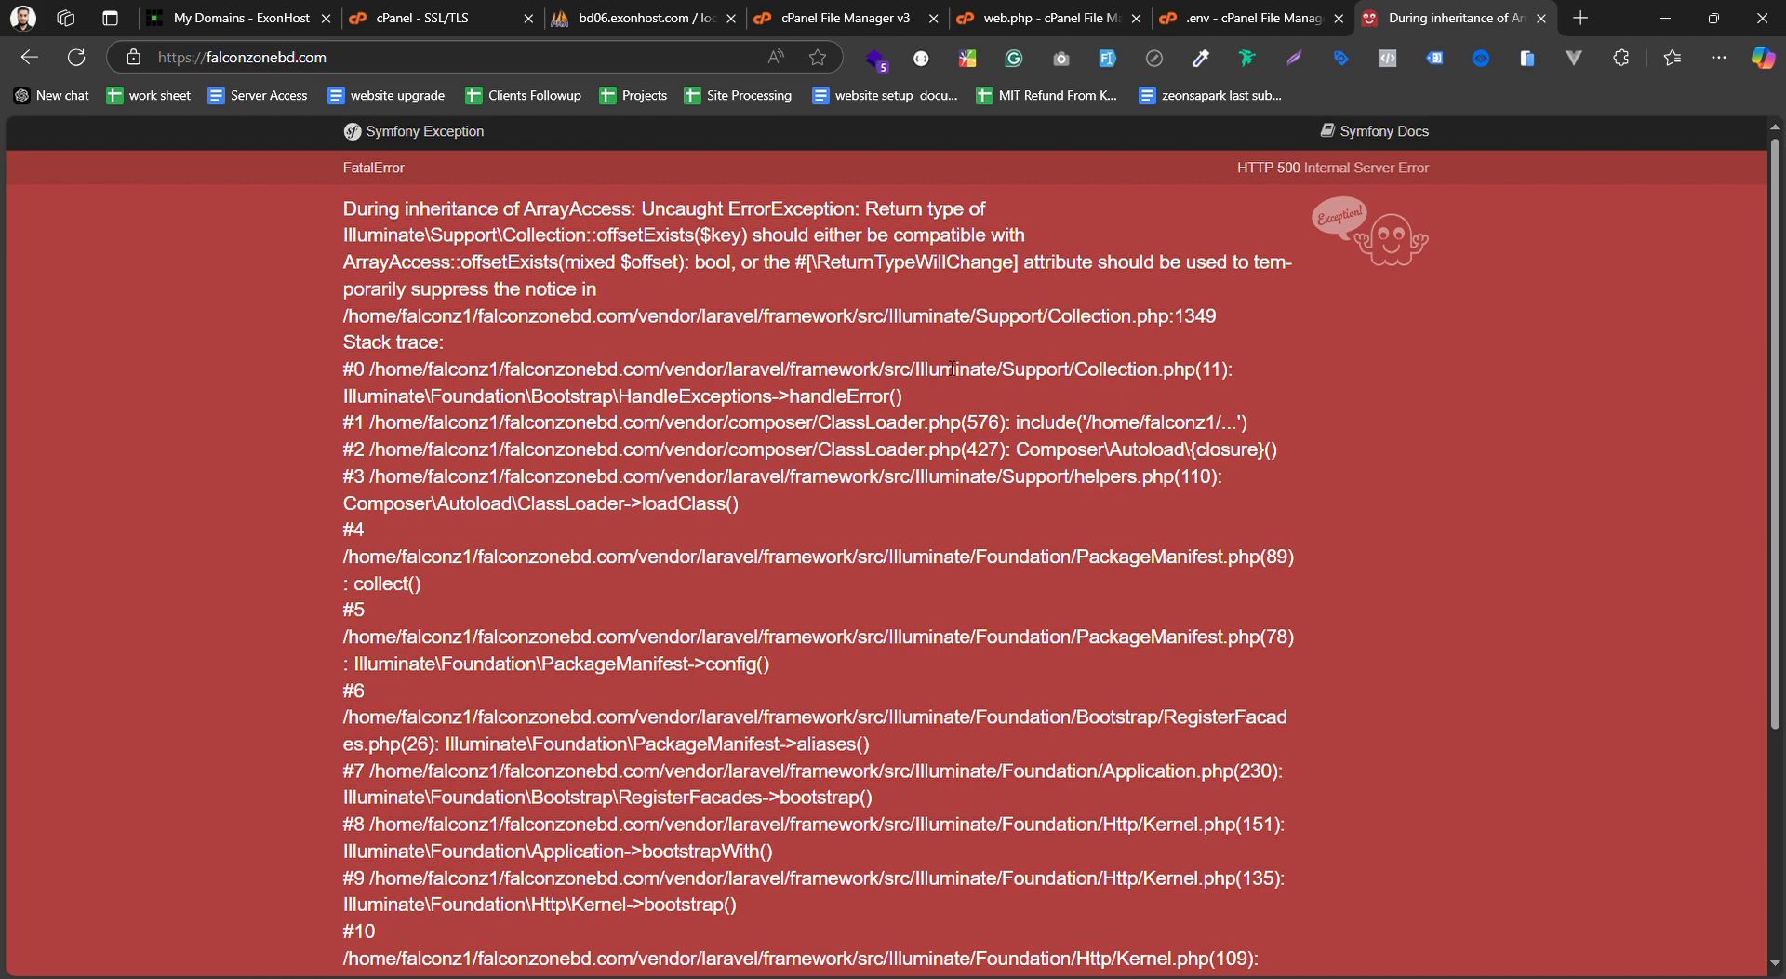
scroll(867, 441, down, 3)
scroll(866, 437, up, 4)
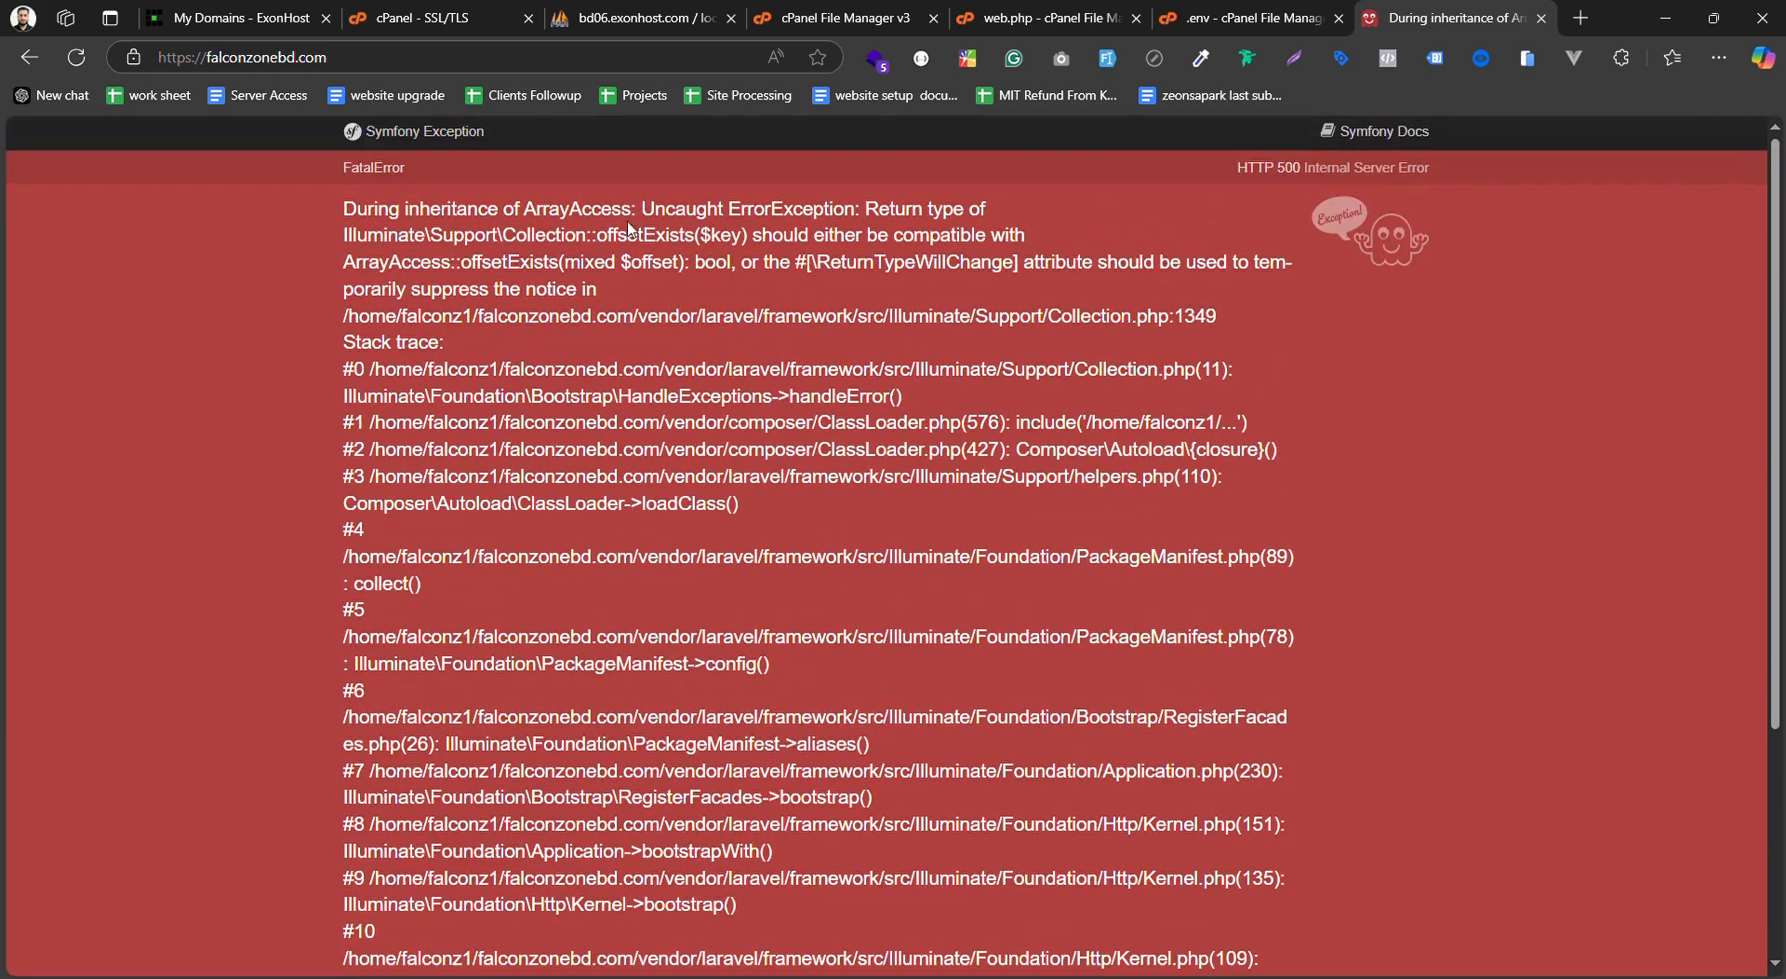
Return to the cPanel tools page, search for "doma" and open Domains
click(852, 15)
click(410, 28)
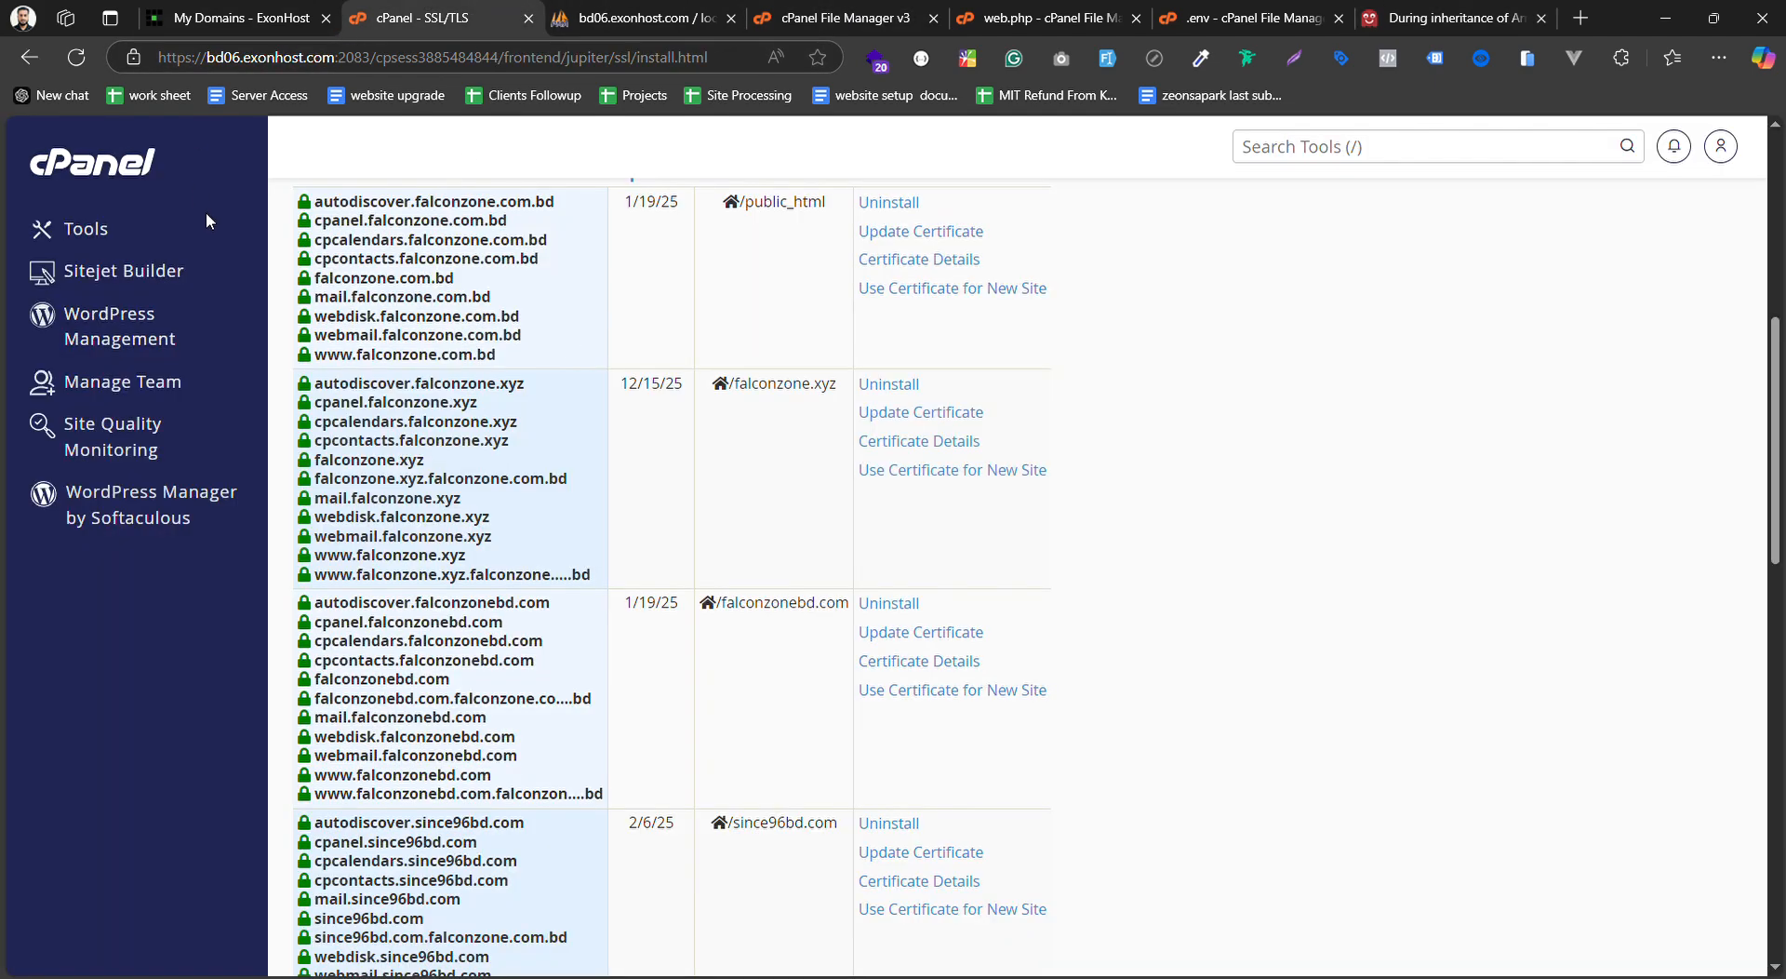
scroll(205, 221, up, 6)
click(118, 173)
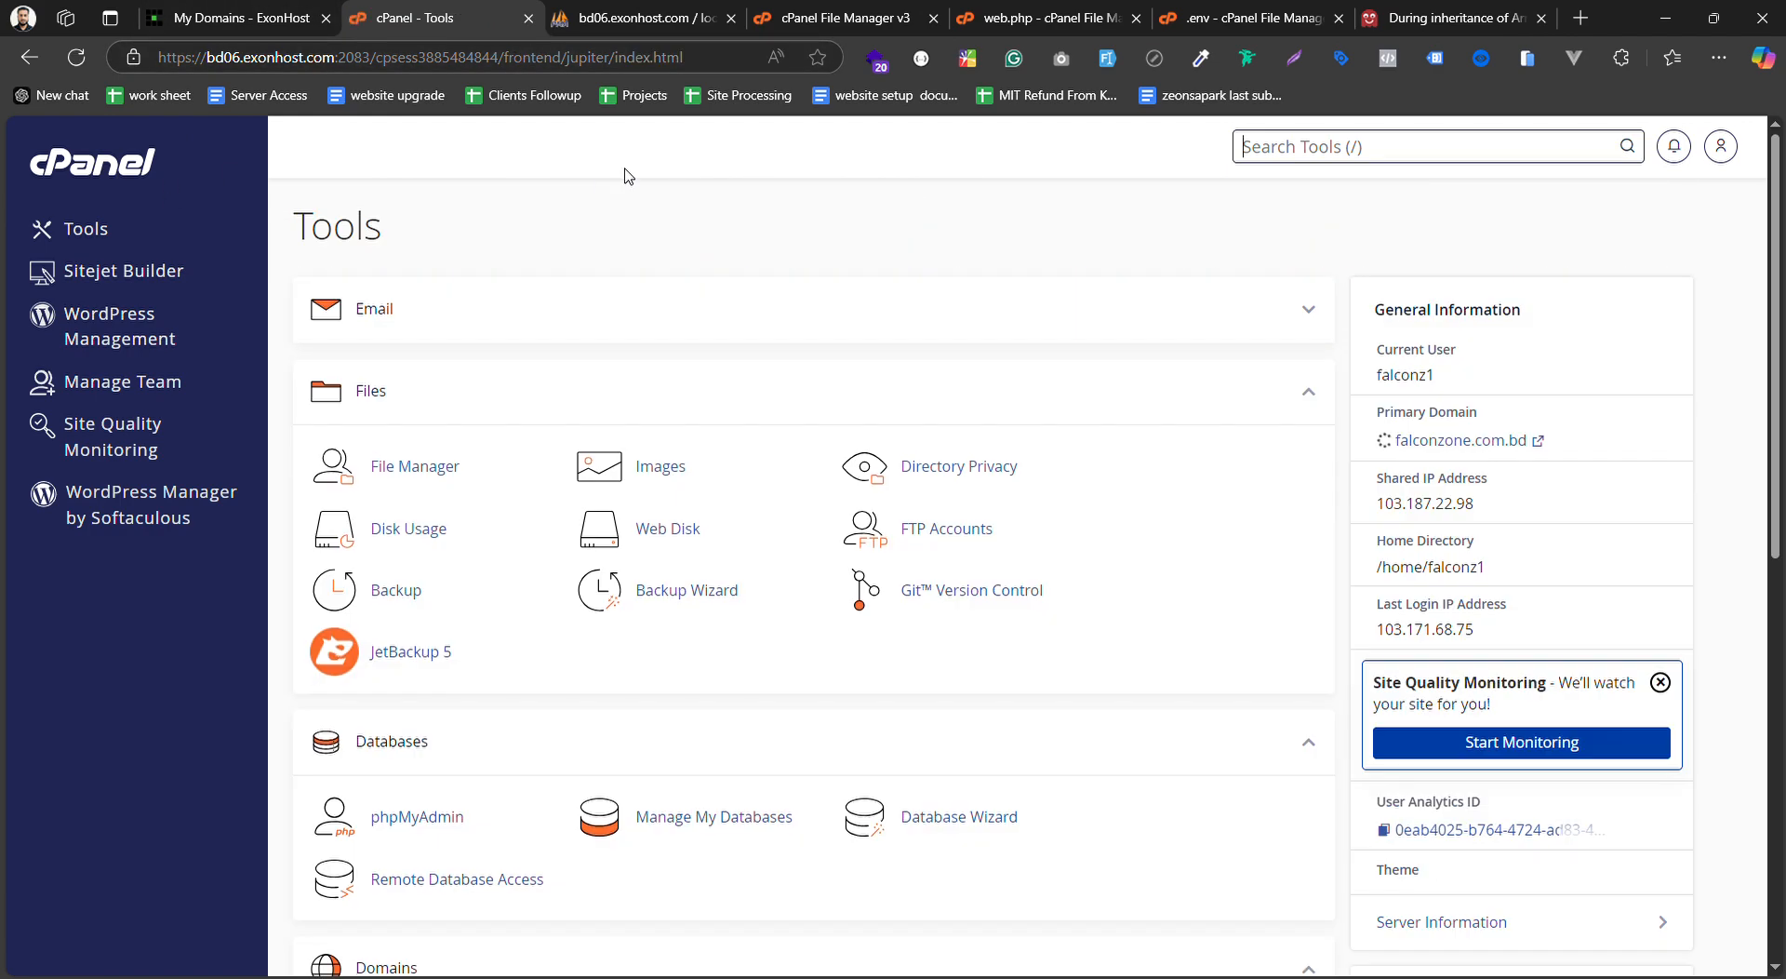
click(1277, 149)
text(doma)
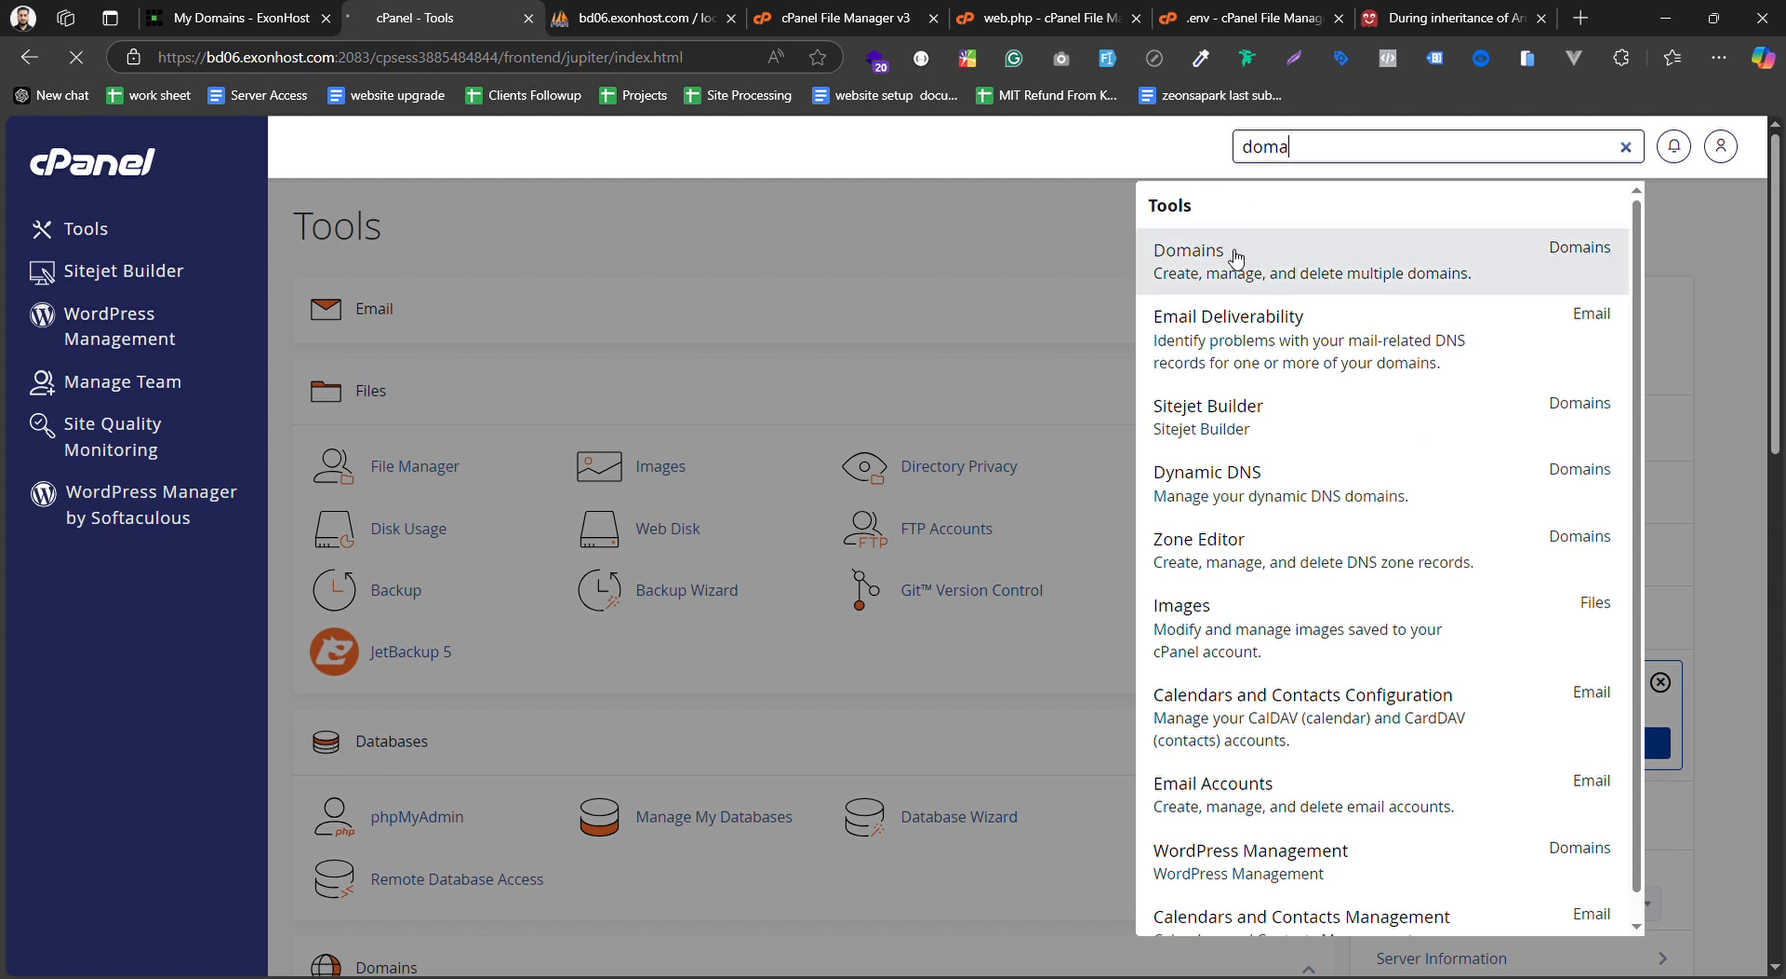
click(1234, 257)
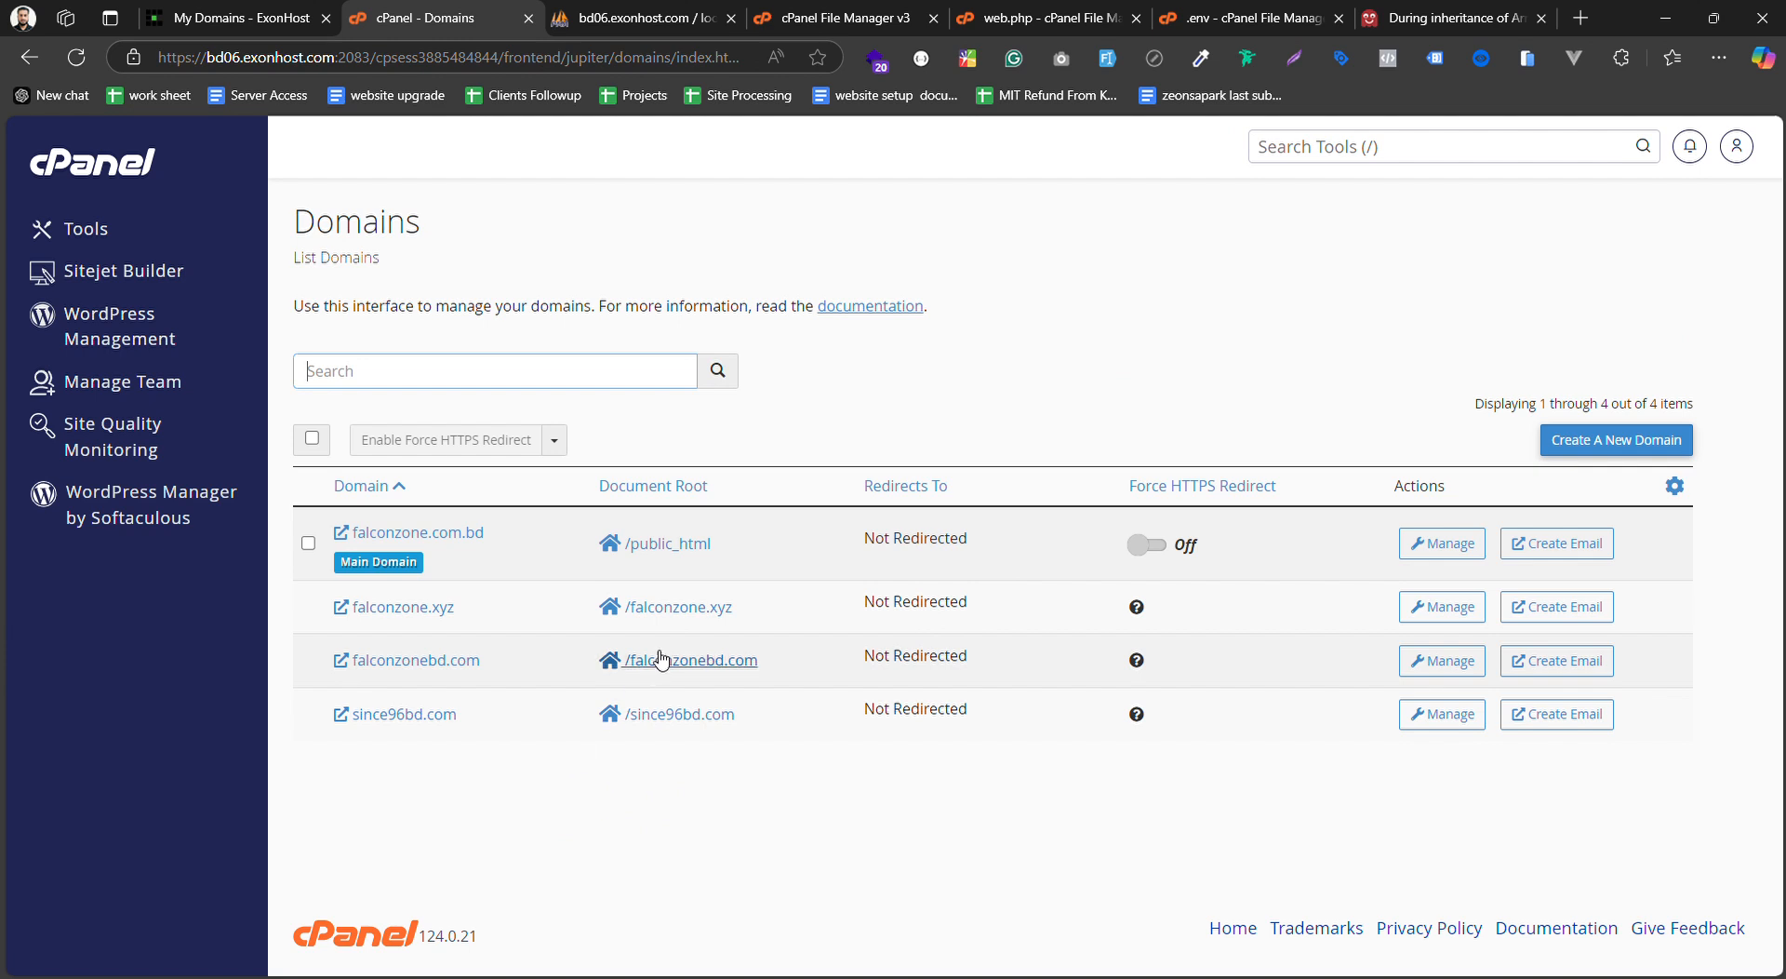
Visit since96bd.com, falconzonebd.com and falconzone.com.bd from the domain list, closing the falconzone.com.bd page after checking it
click(405, 716)
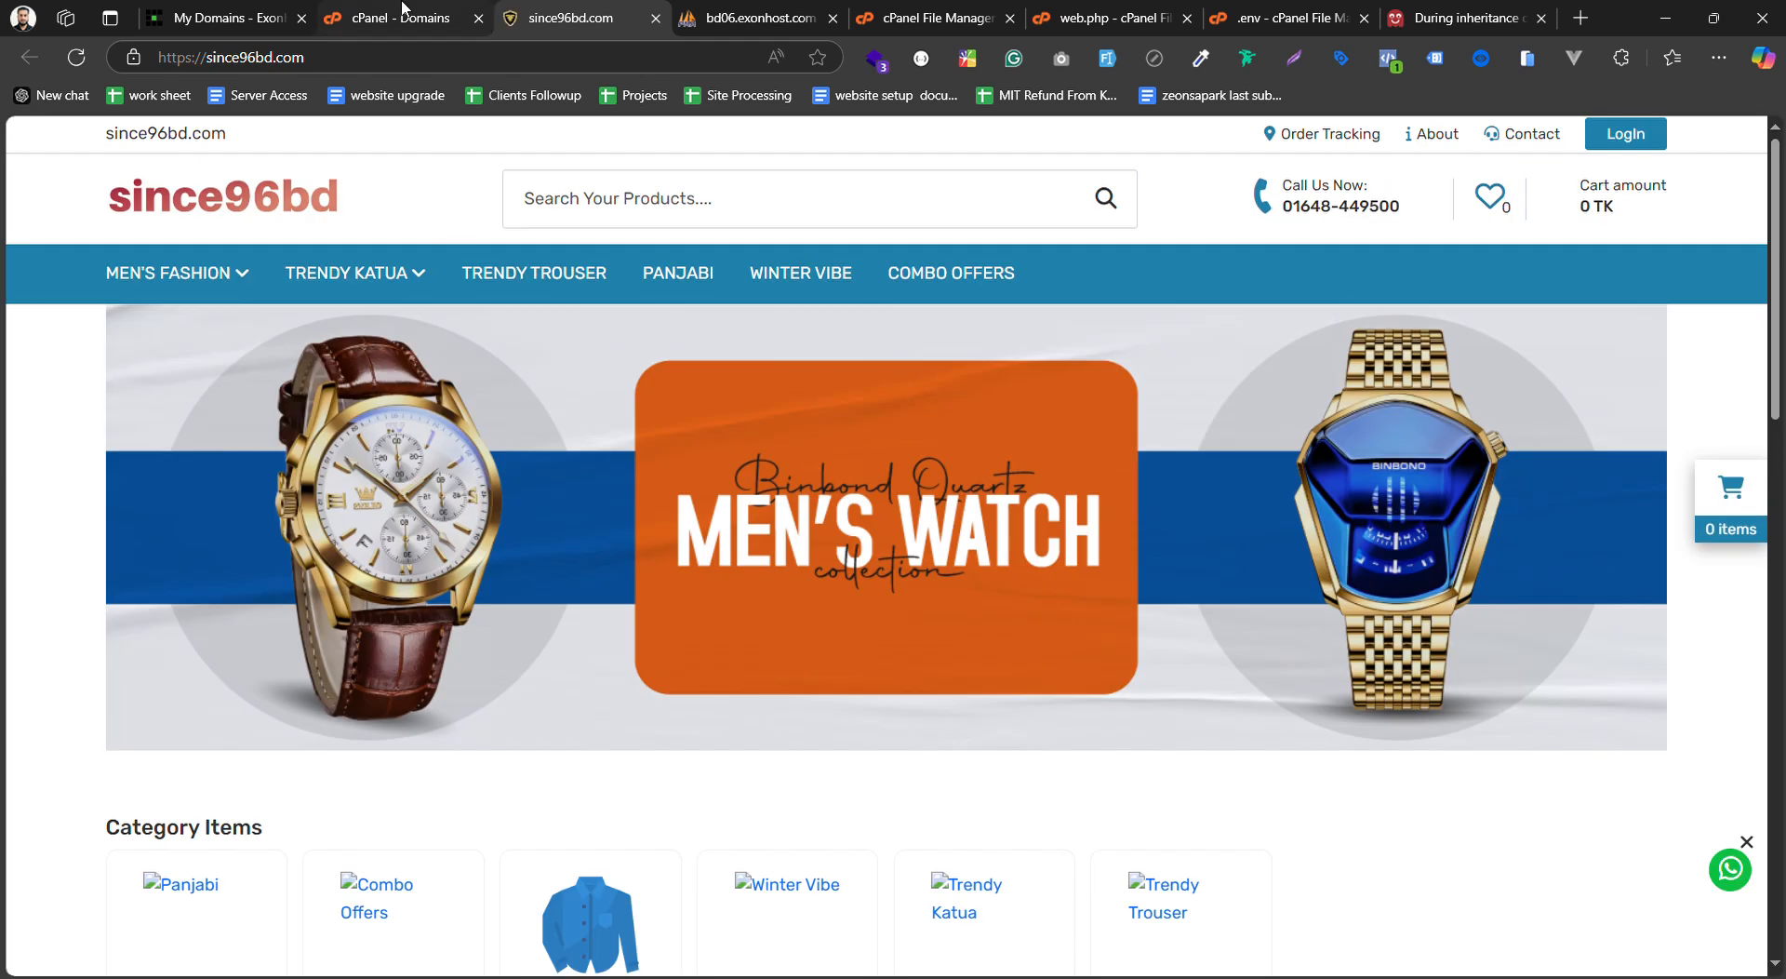
click(409, 11)
click(414, 672)
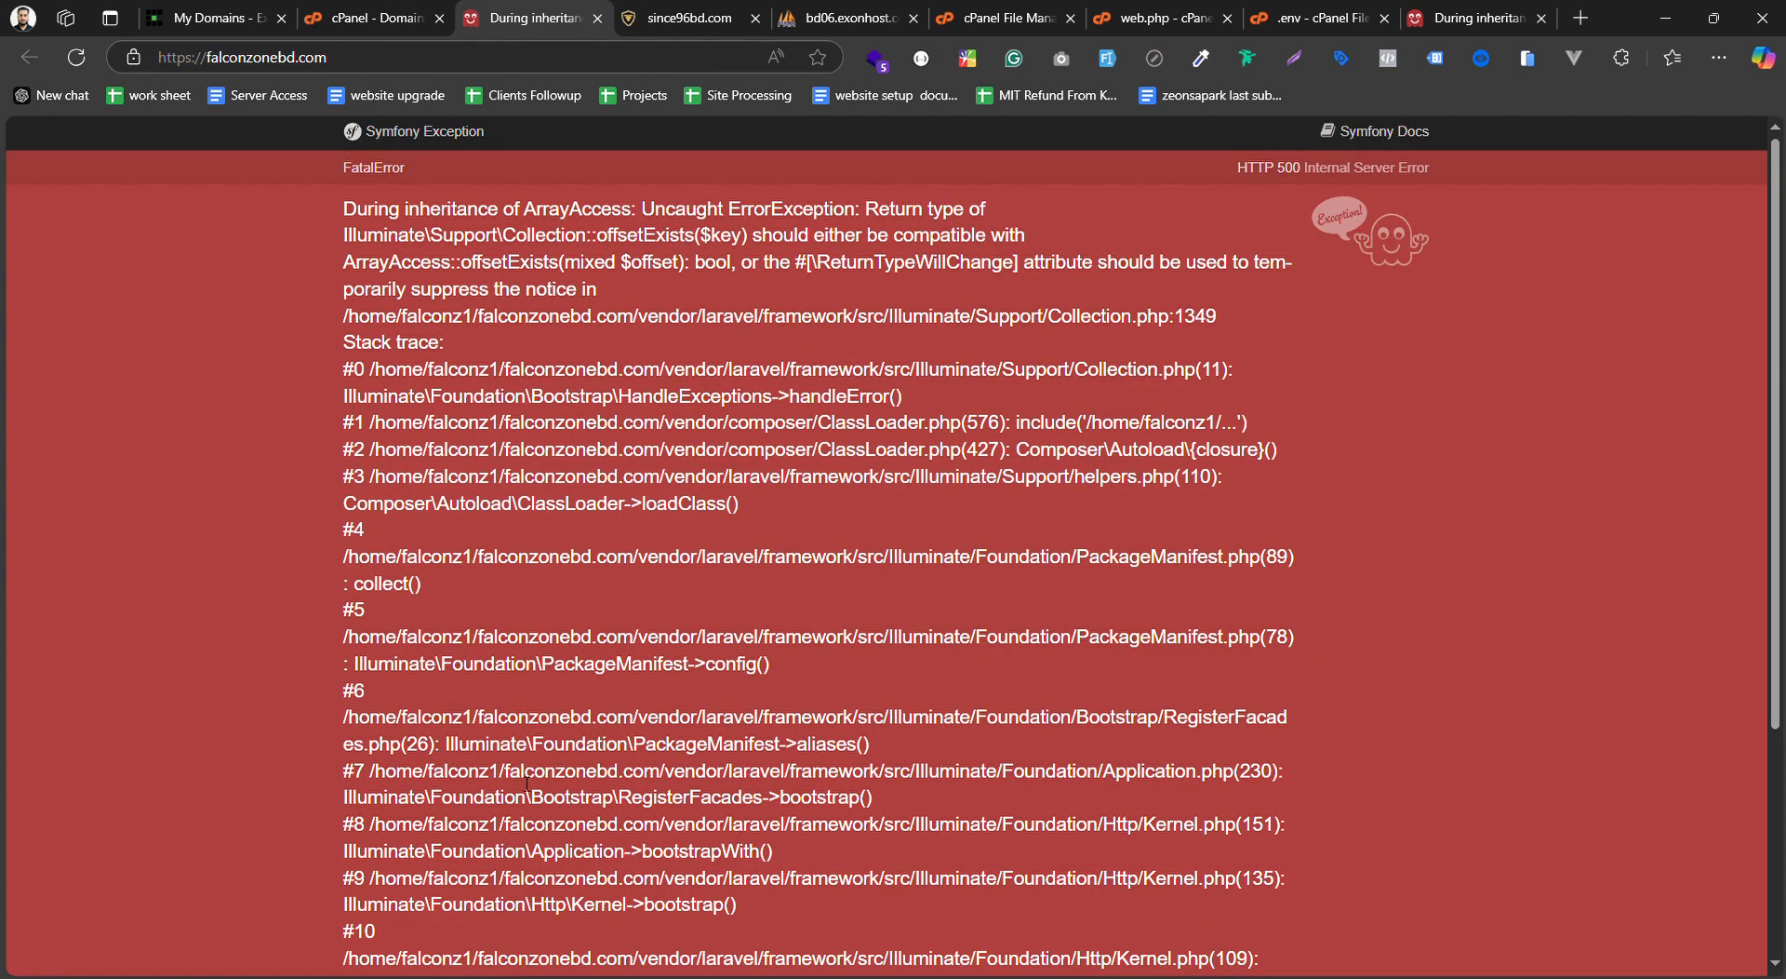
click(373, 11)
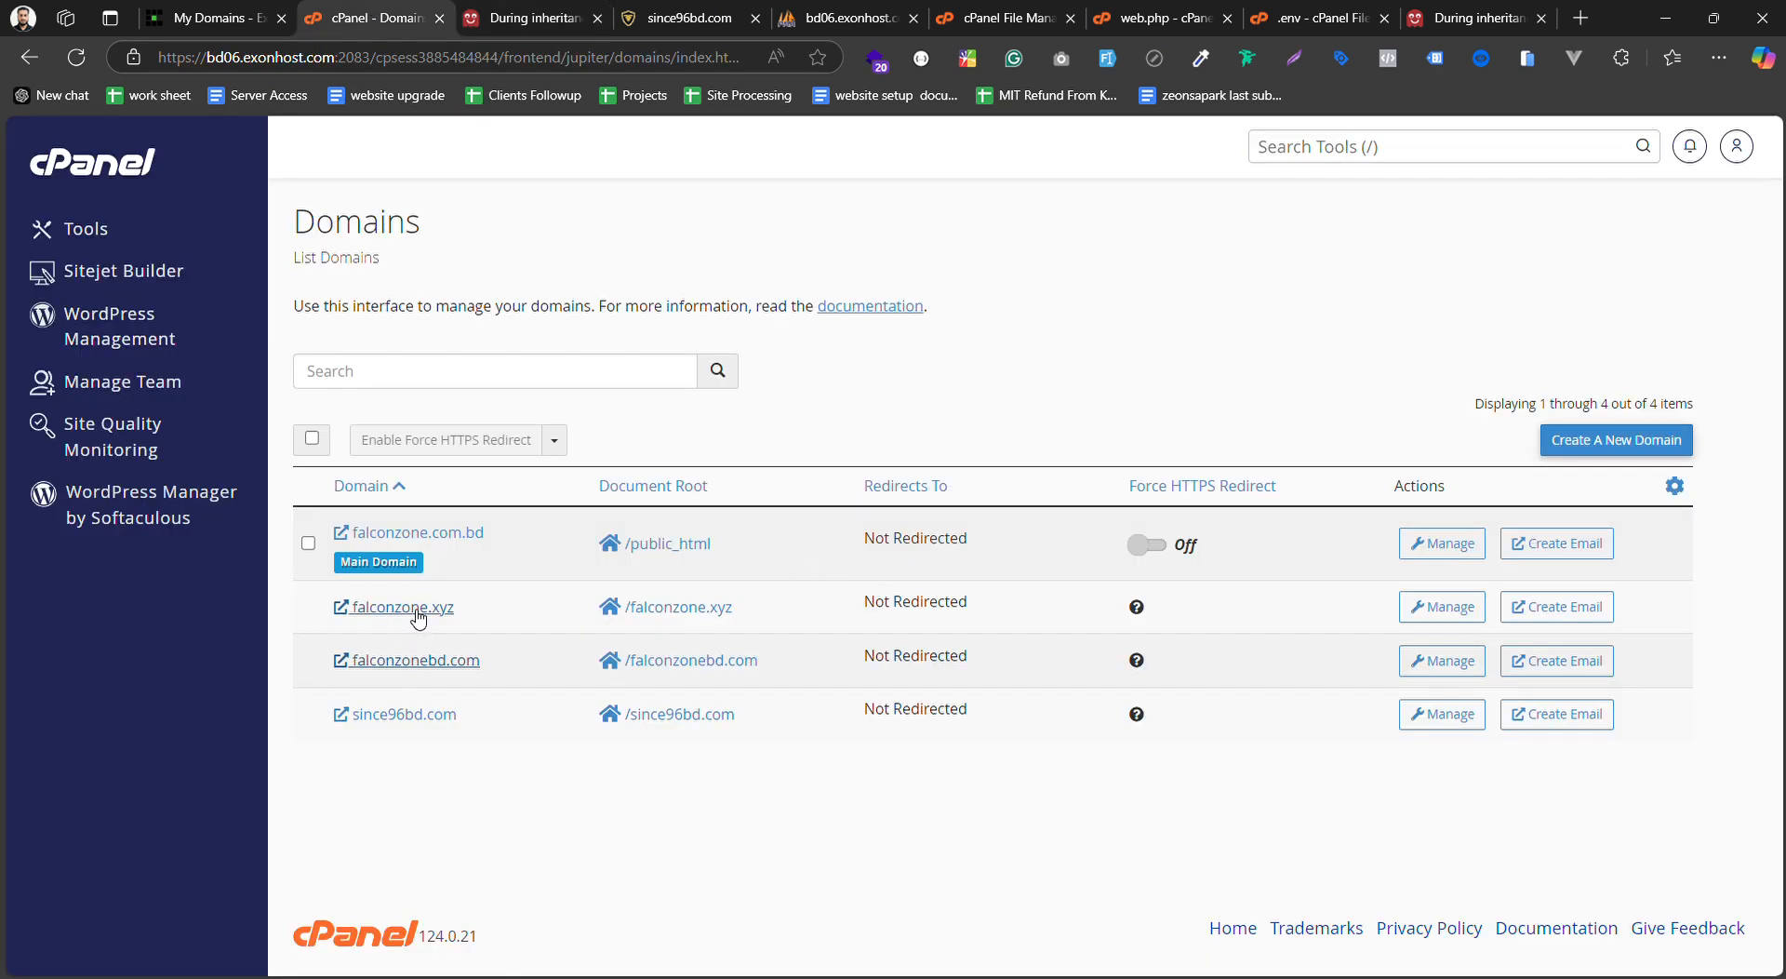
click(416, 536)
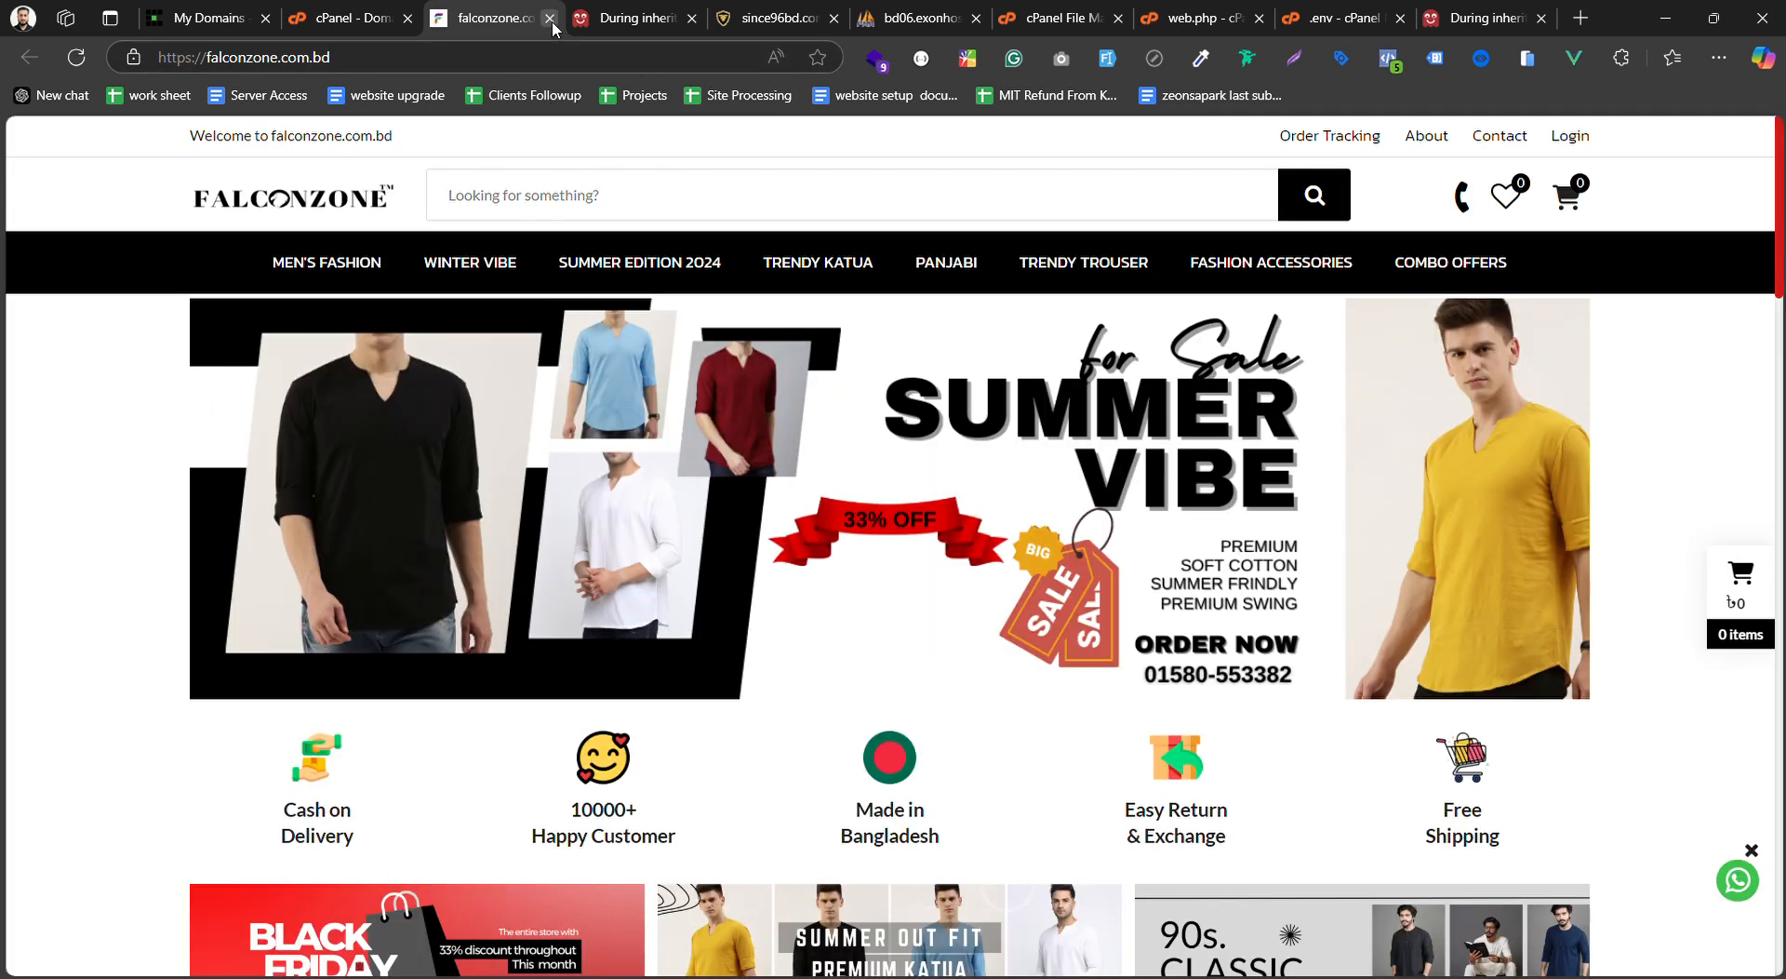
click(549, 18)
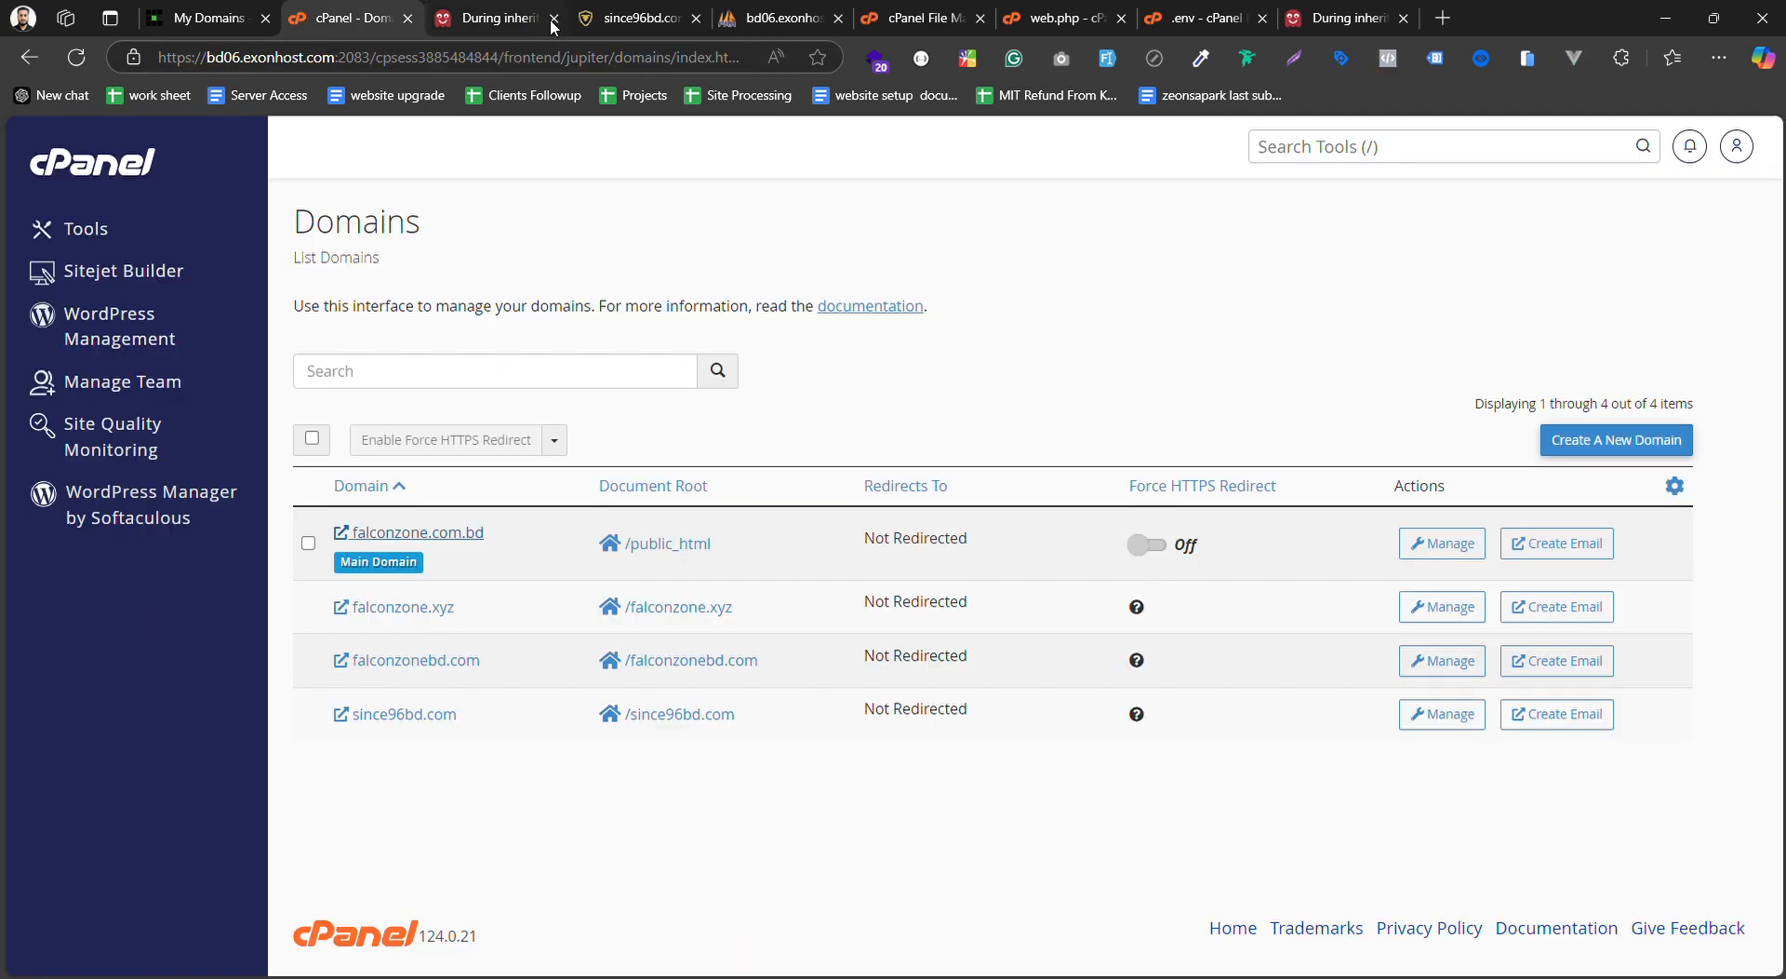
Search the cPanel tools for "mul" and open MultiPHP Manager
click(1320, 156)
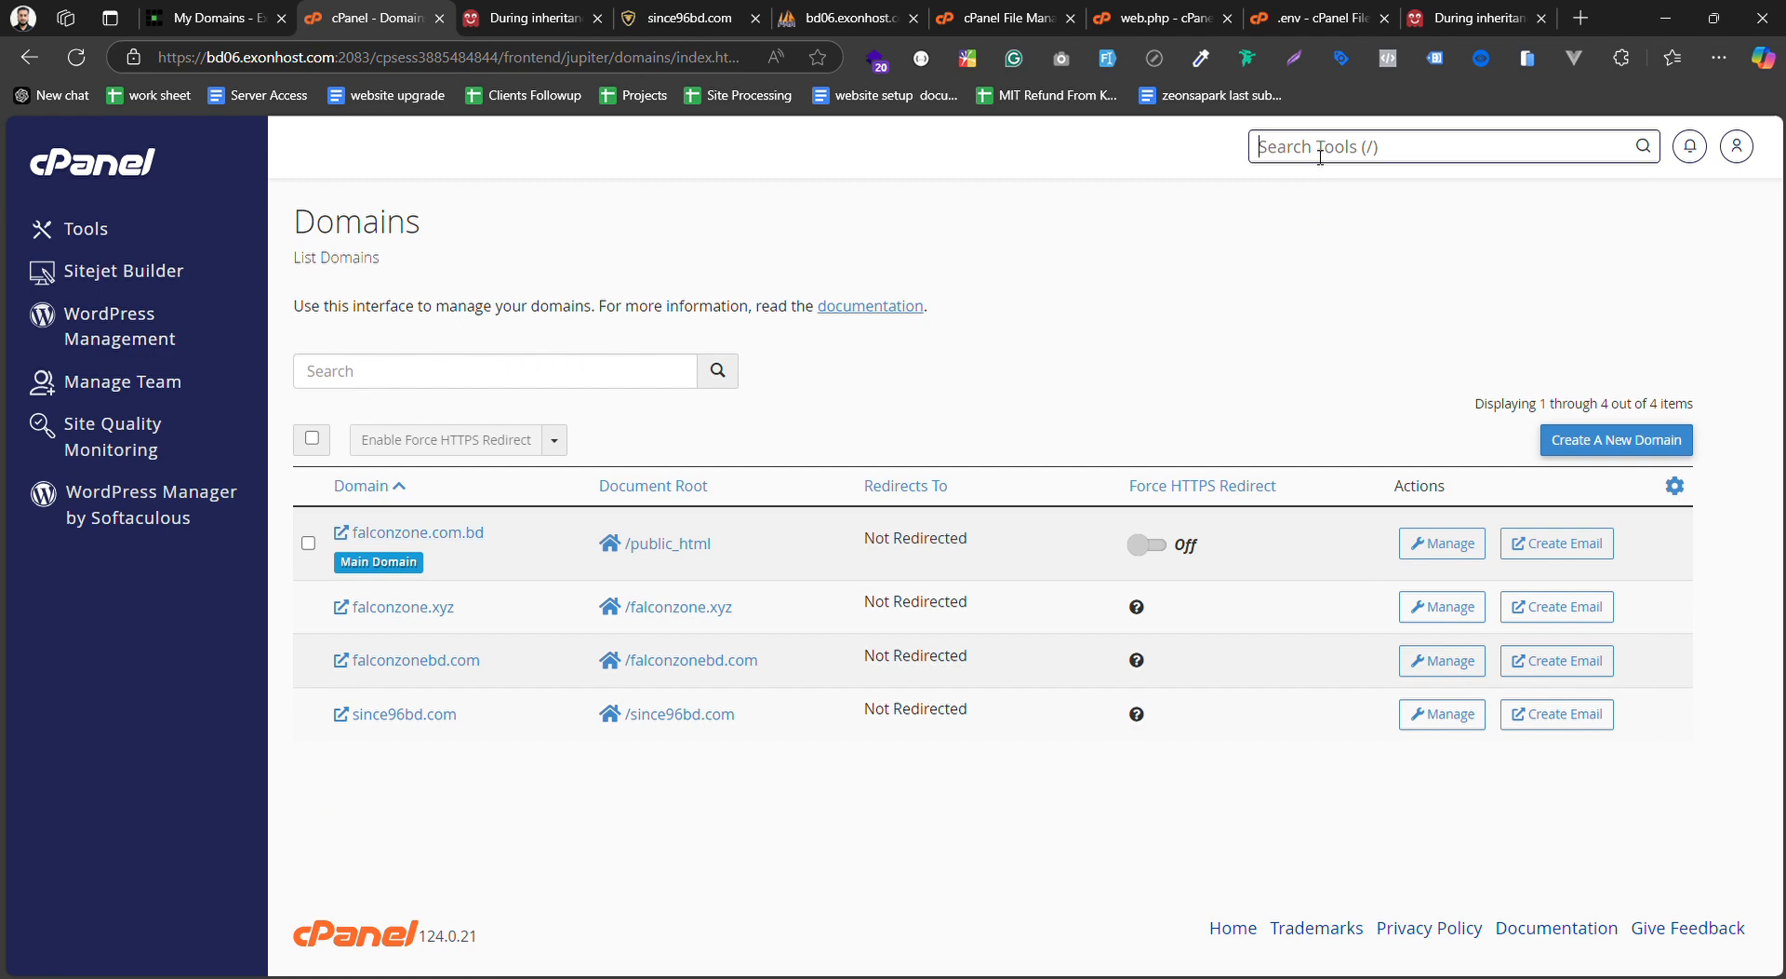
text(mul)
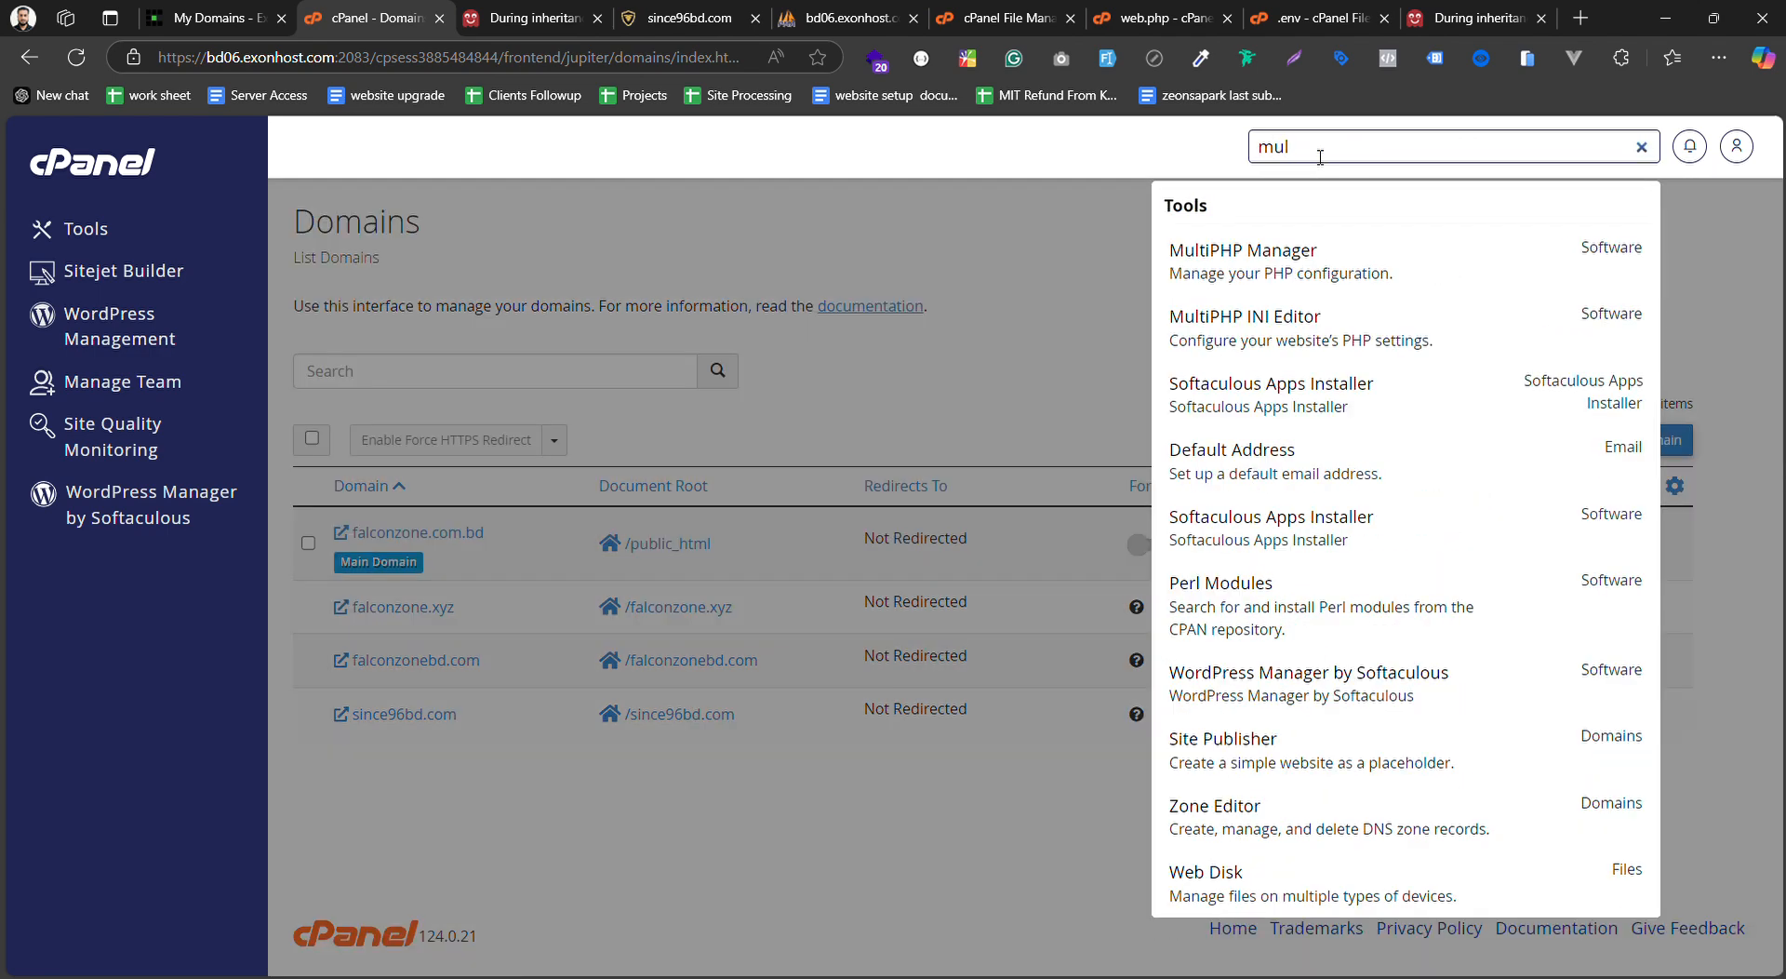
click(1322, 244)
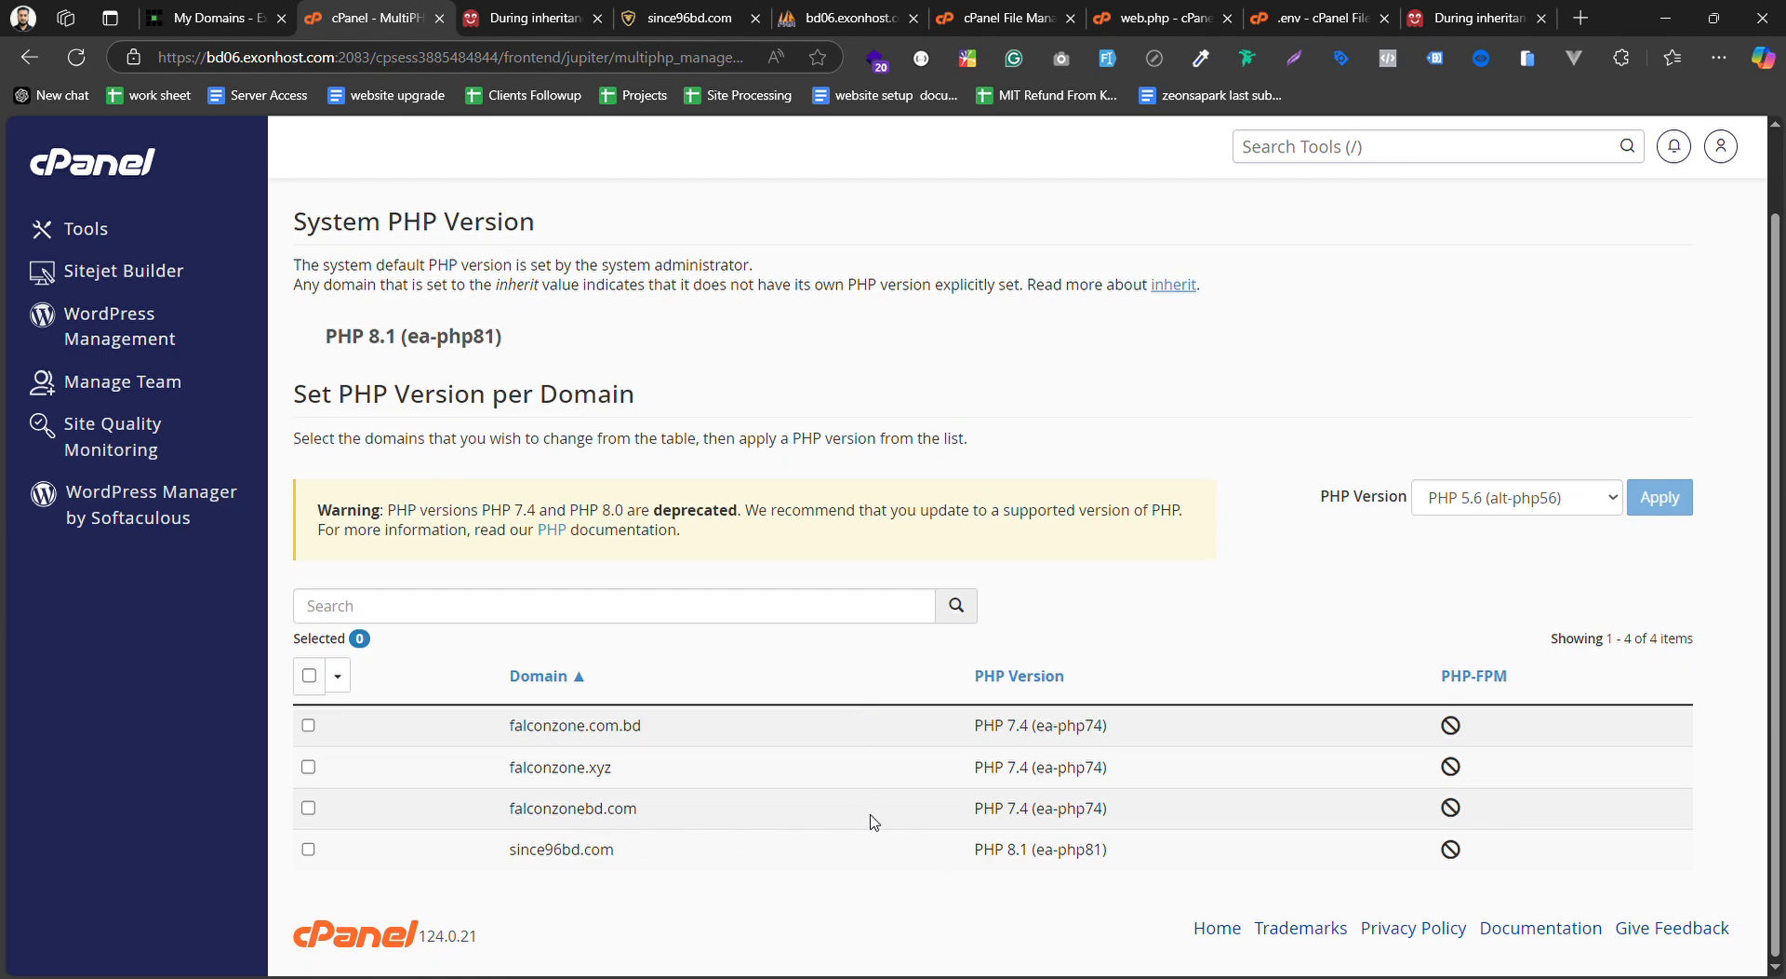
Apply PHP 8.1 (ea-php81) to falconzonebd.com and go back to that site's error page
click(308, 807)
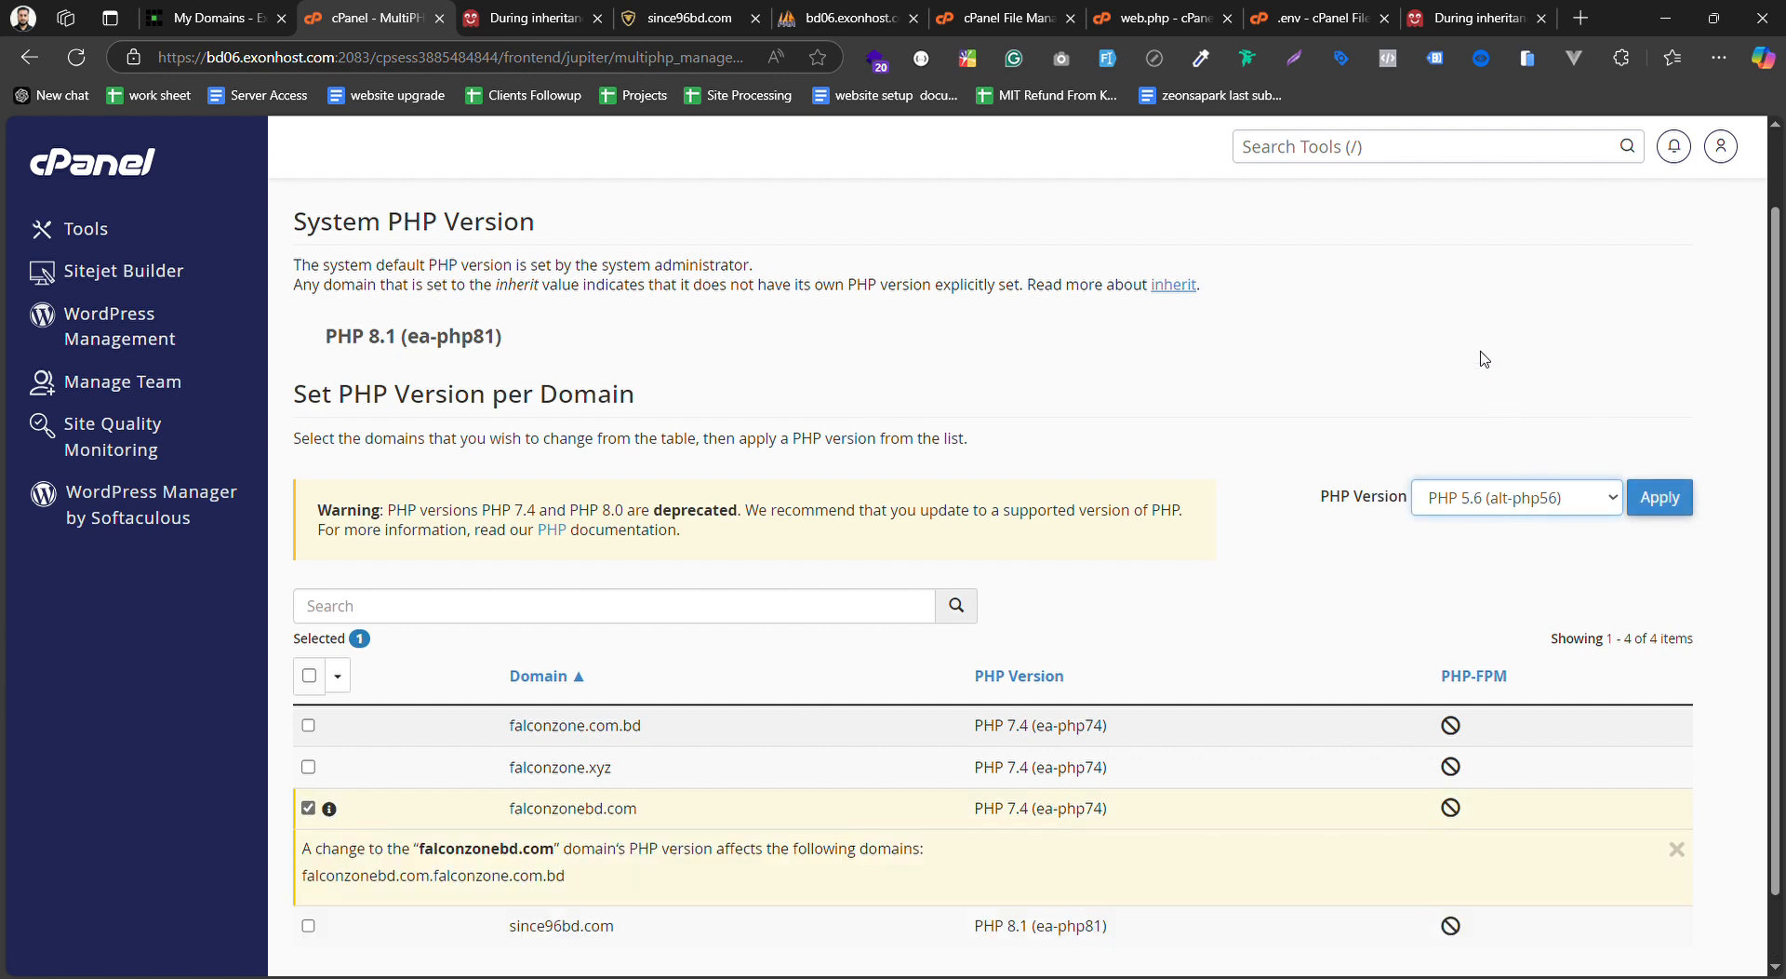
click(1547, 430)
click(1660, 499)
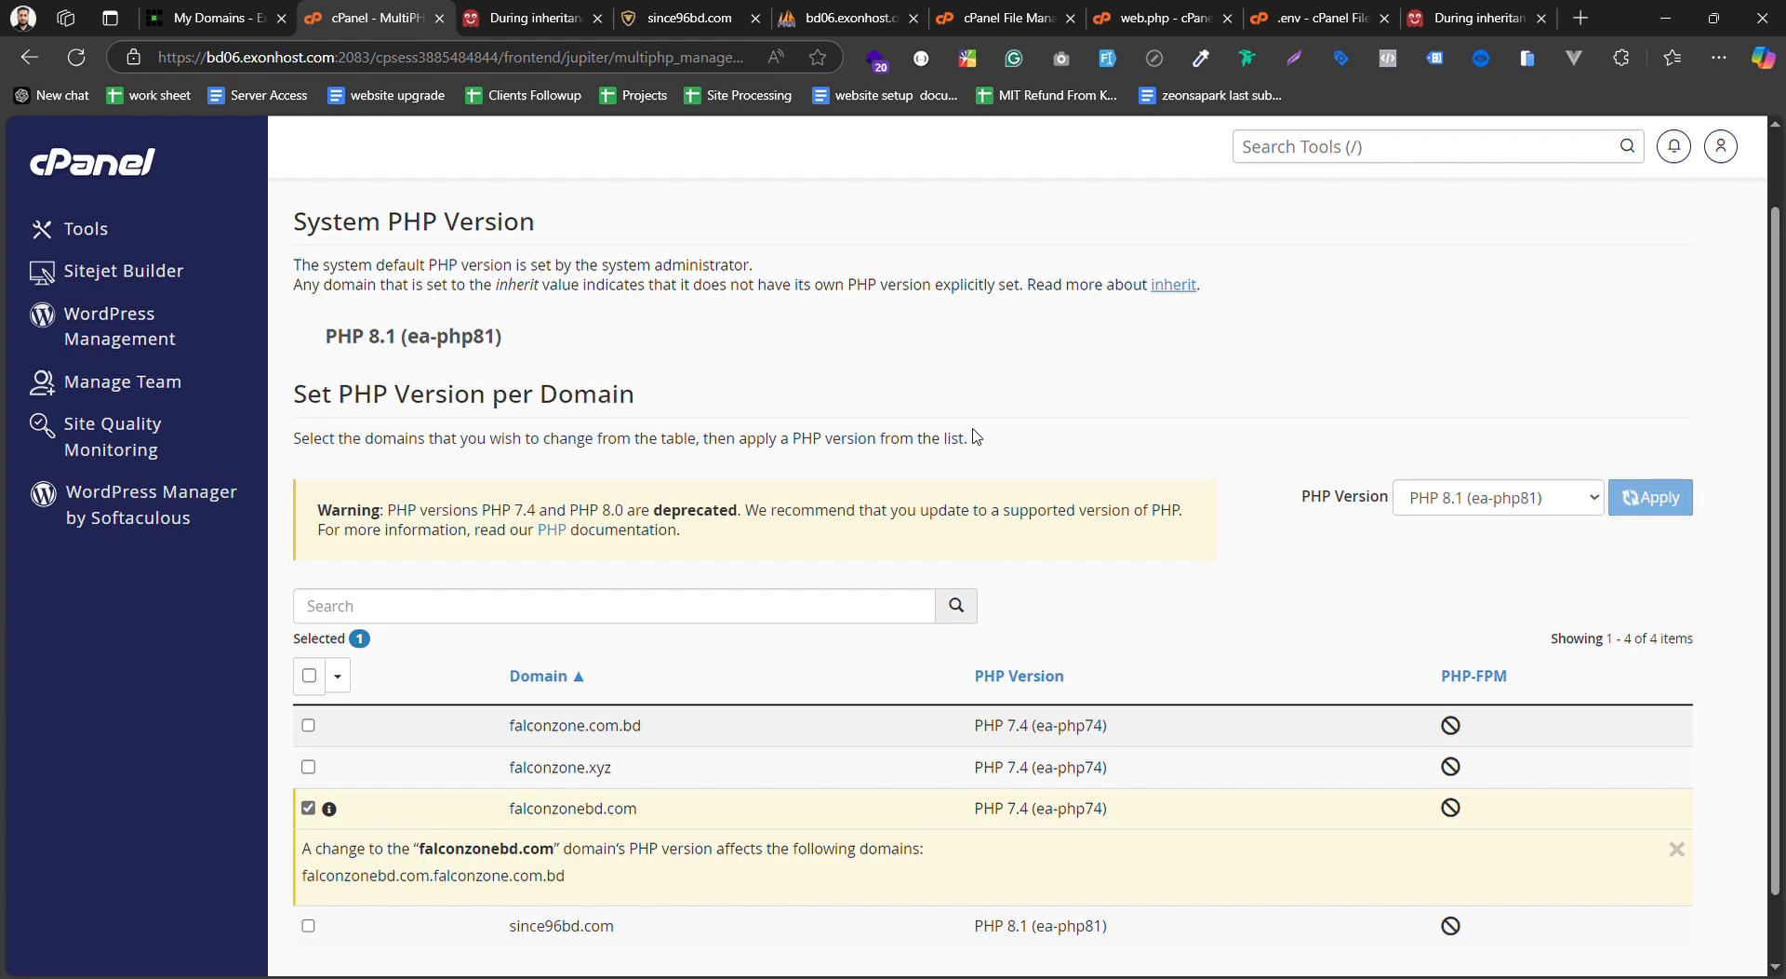
click(1475, 17)
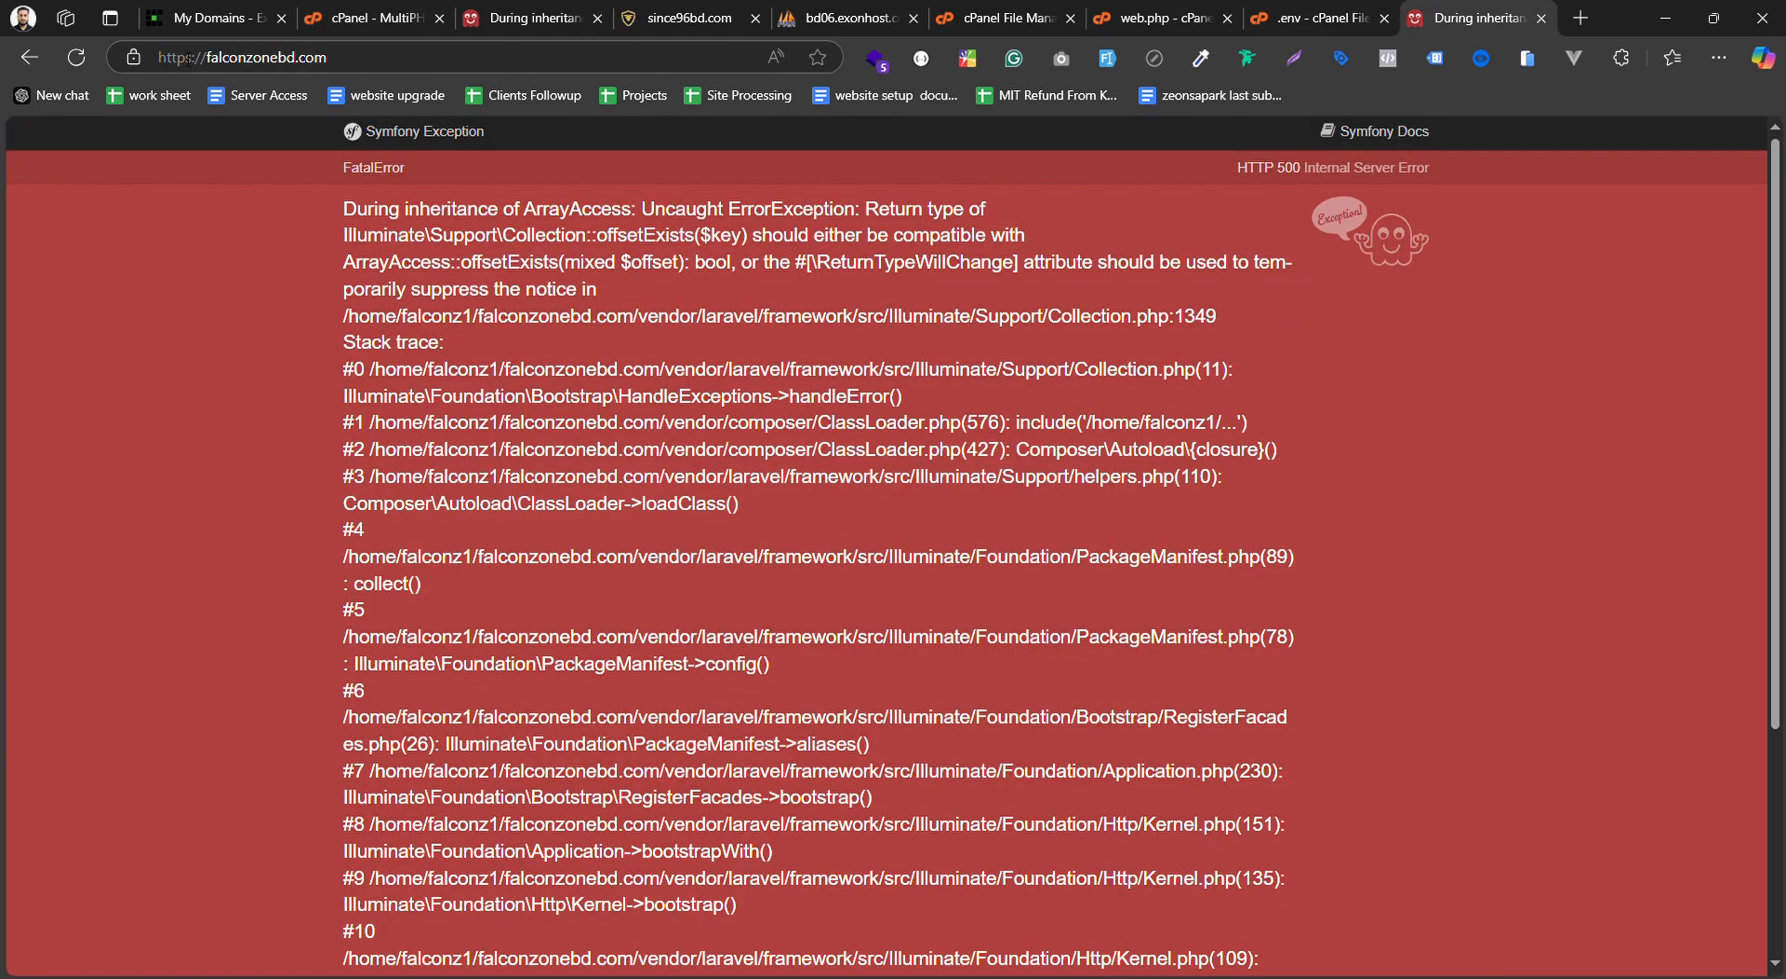
Reload the falconzonebd.com error page and check the domains' assigned PHP versions in MultiPHP Manager
click(77, 60)
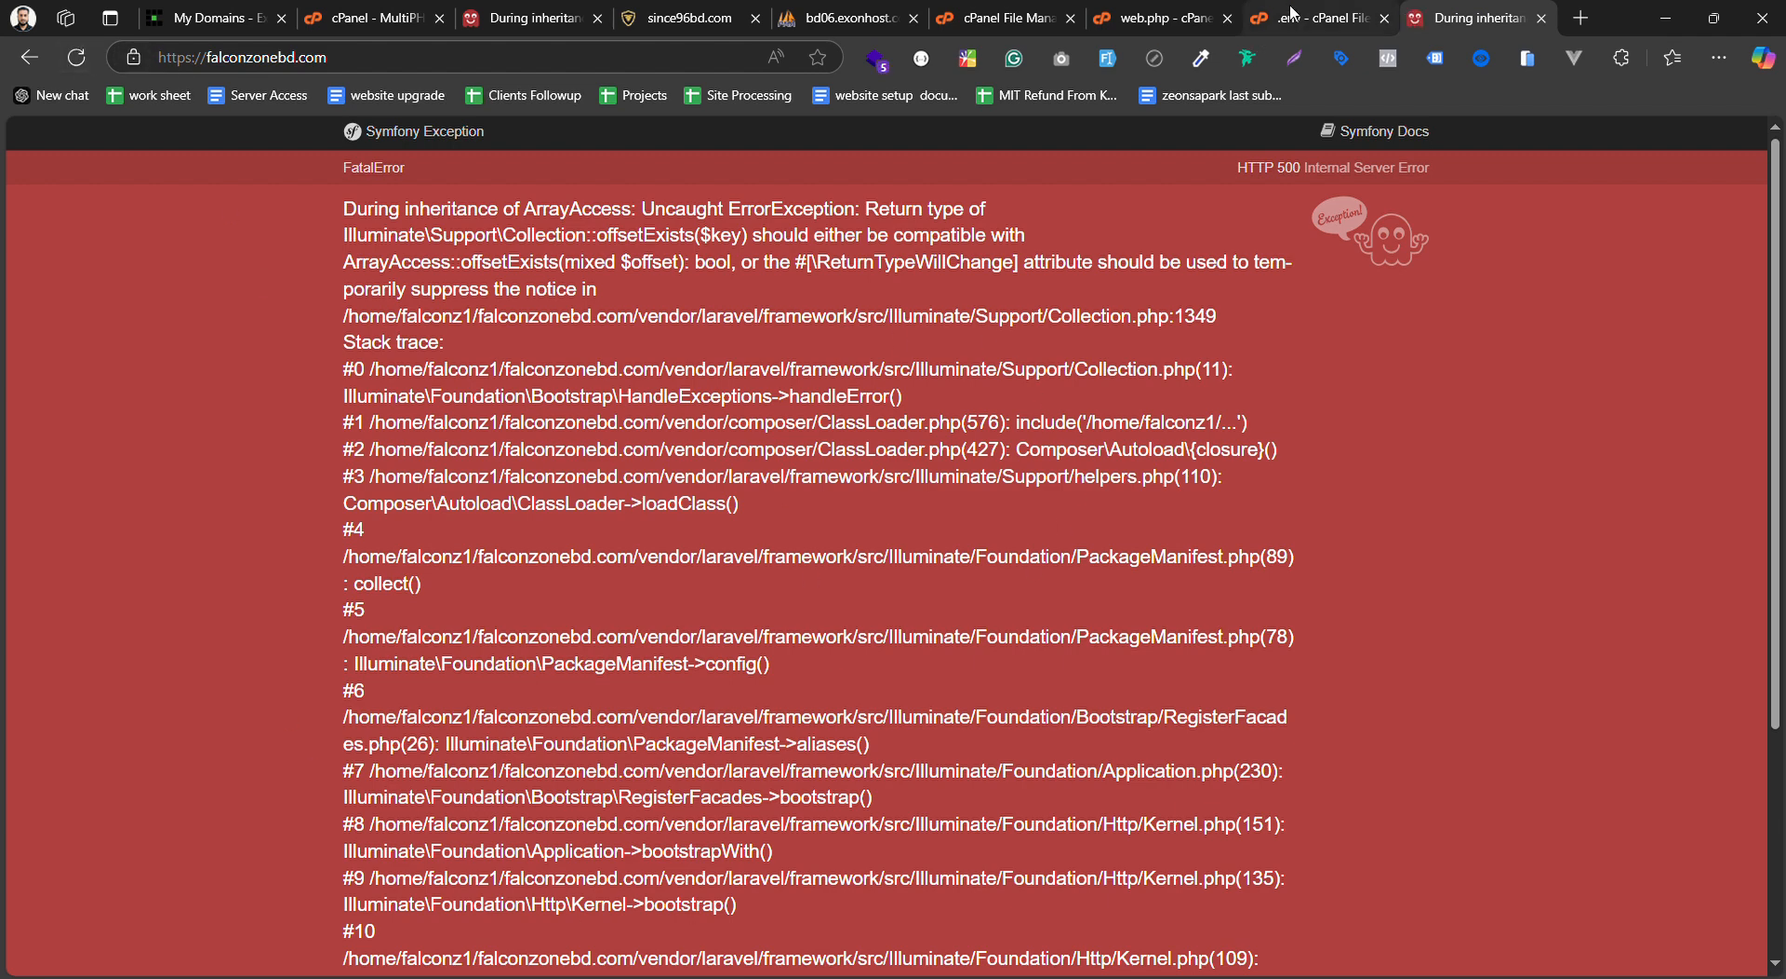
click(1314, 18)
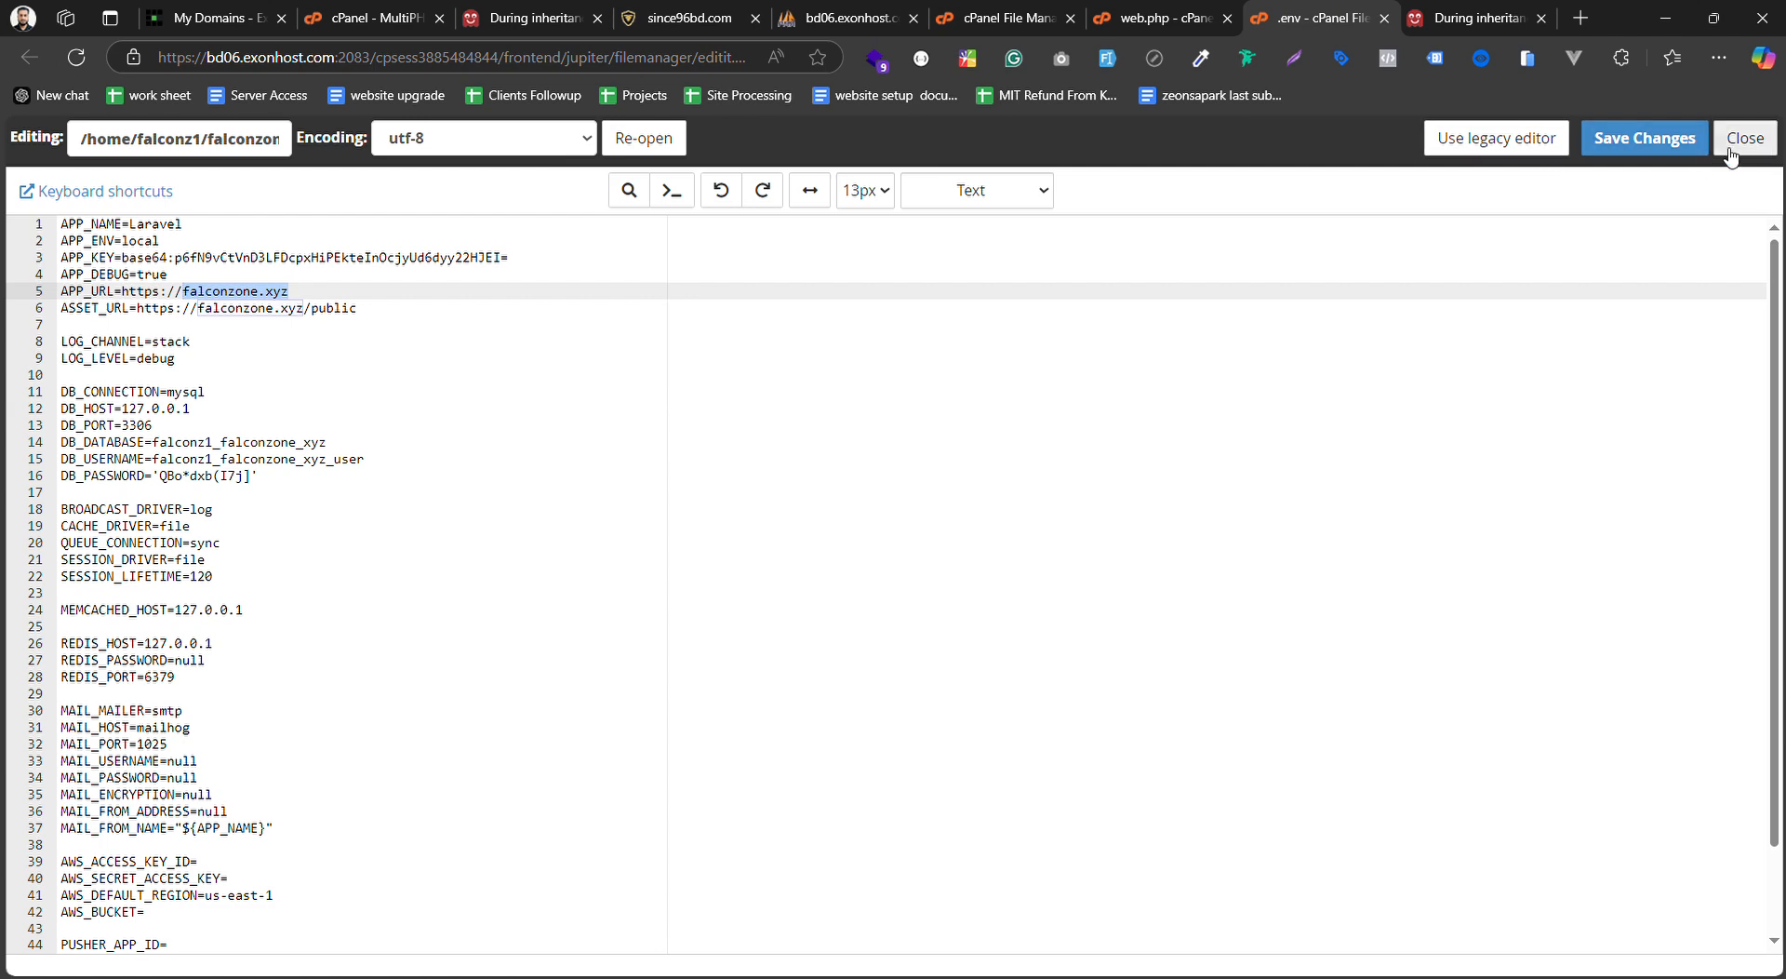
click(1163, 17)
click(953, 21)
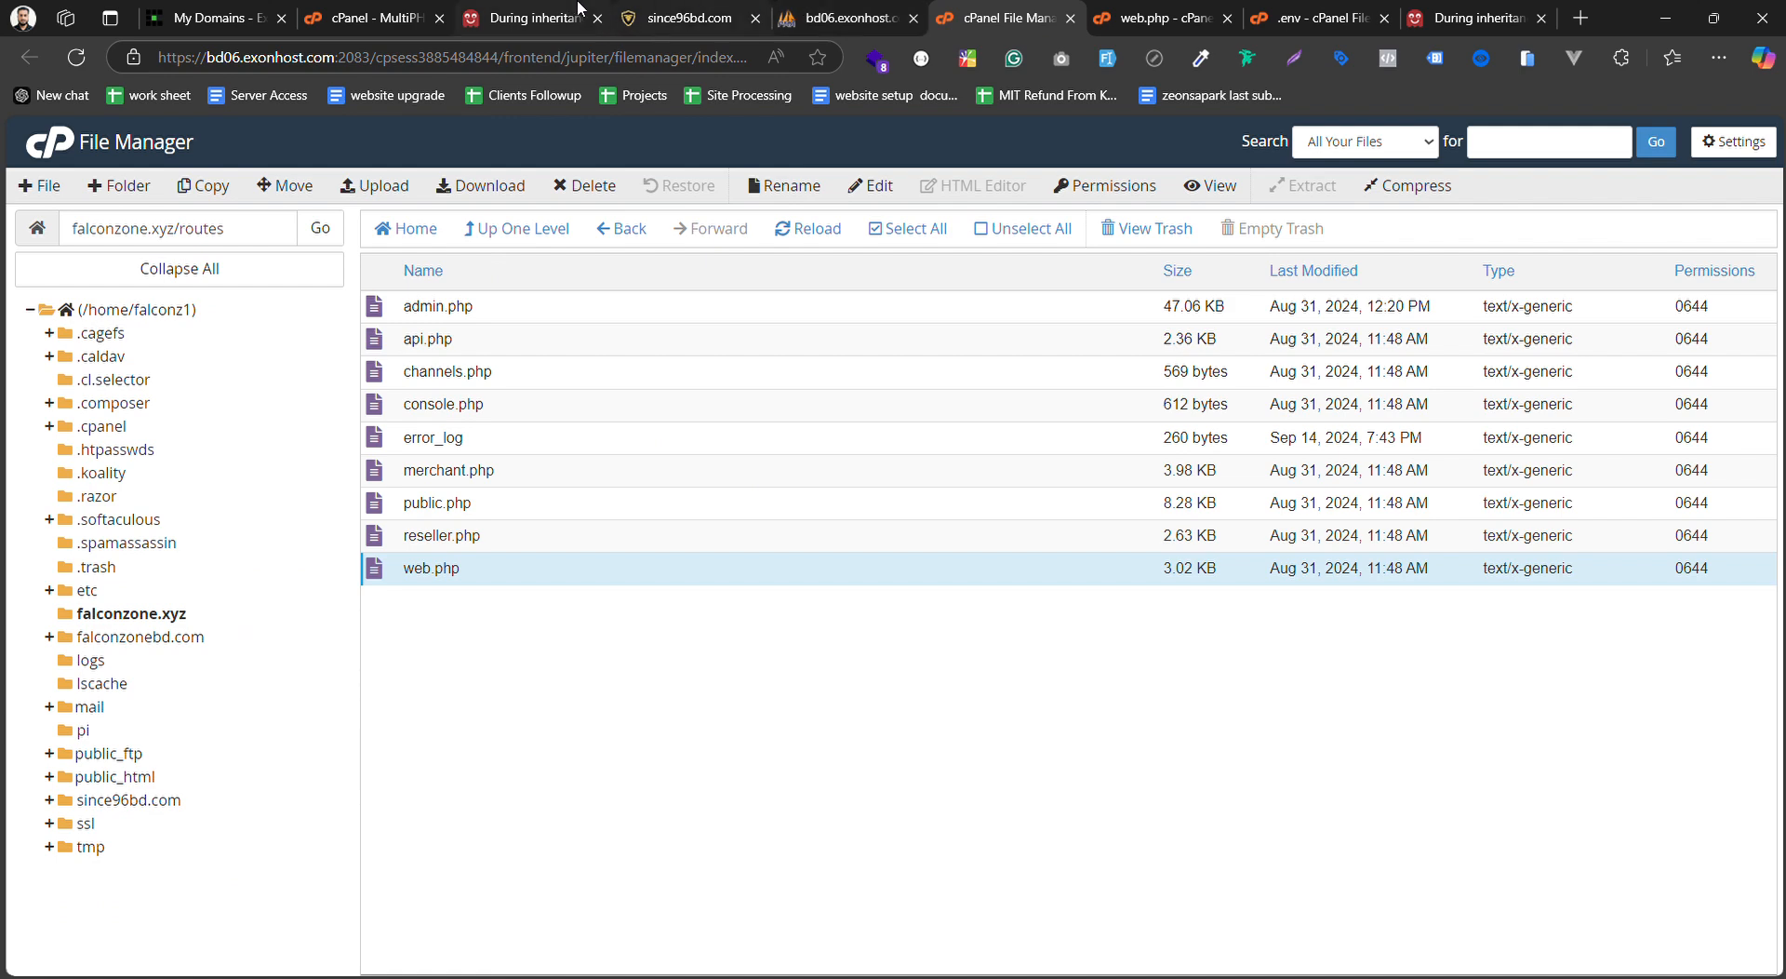
click(529, 18)
click(394, 18)
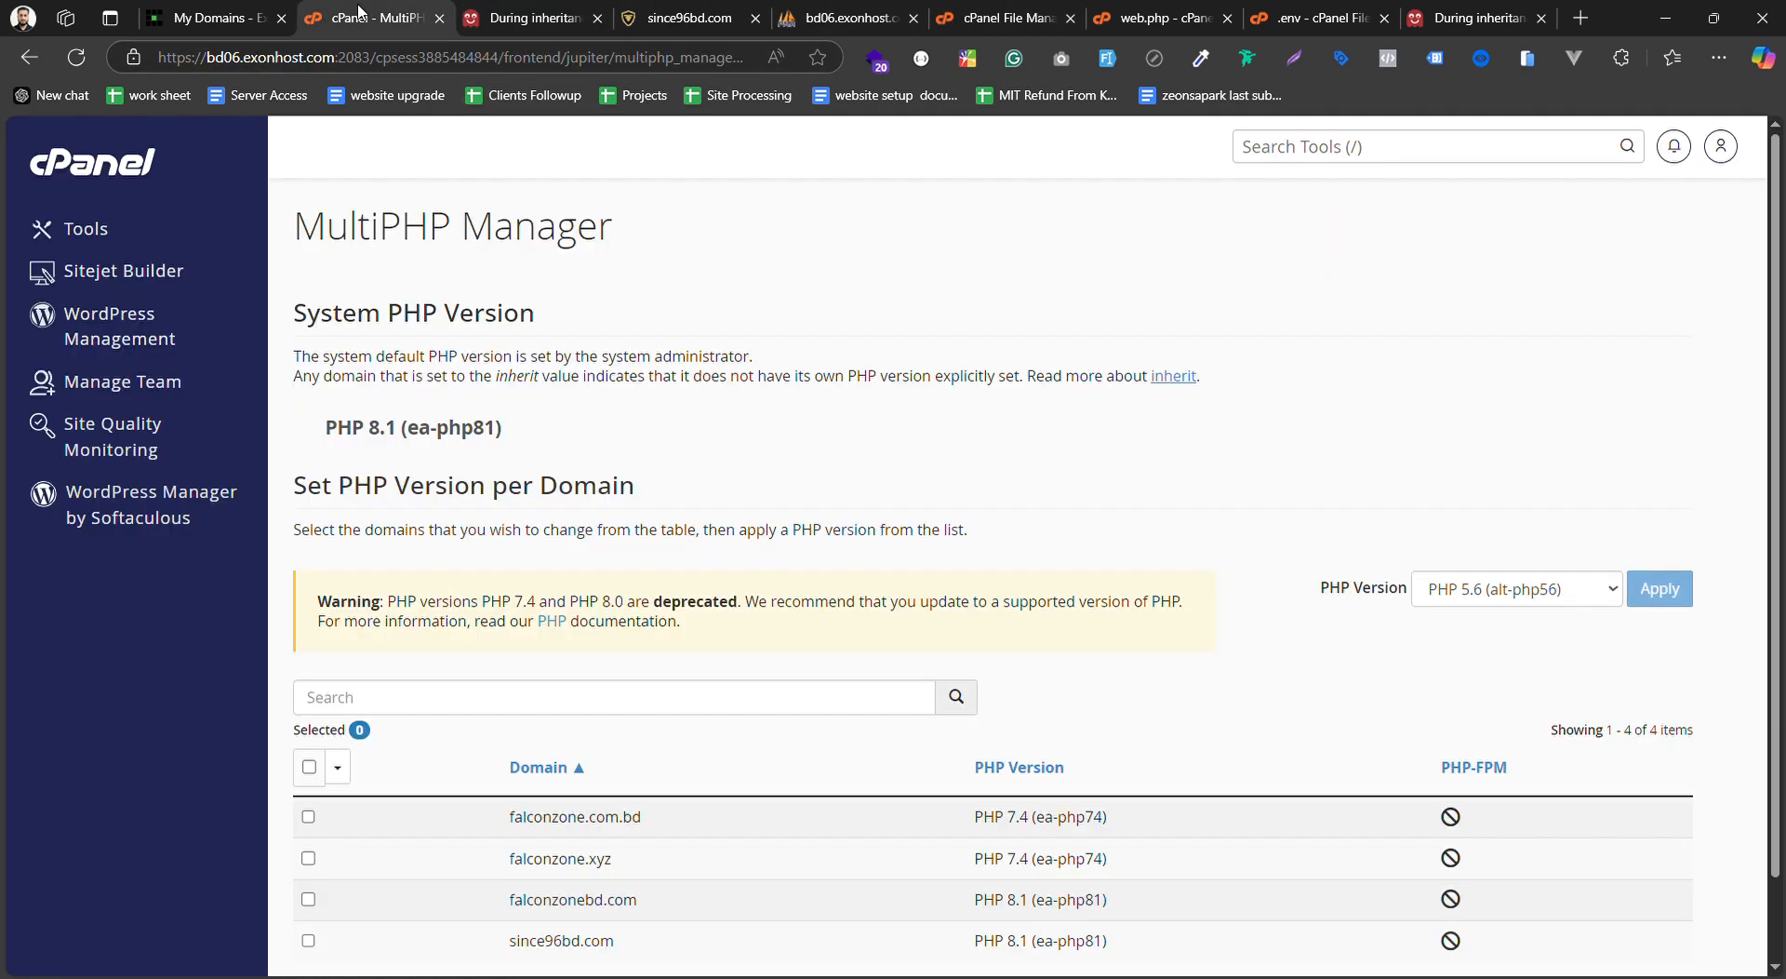
click(528, 17)
click(379, 65)
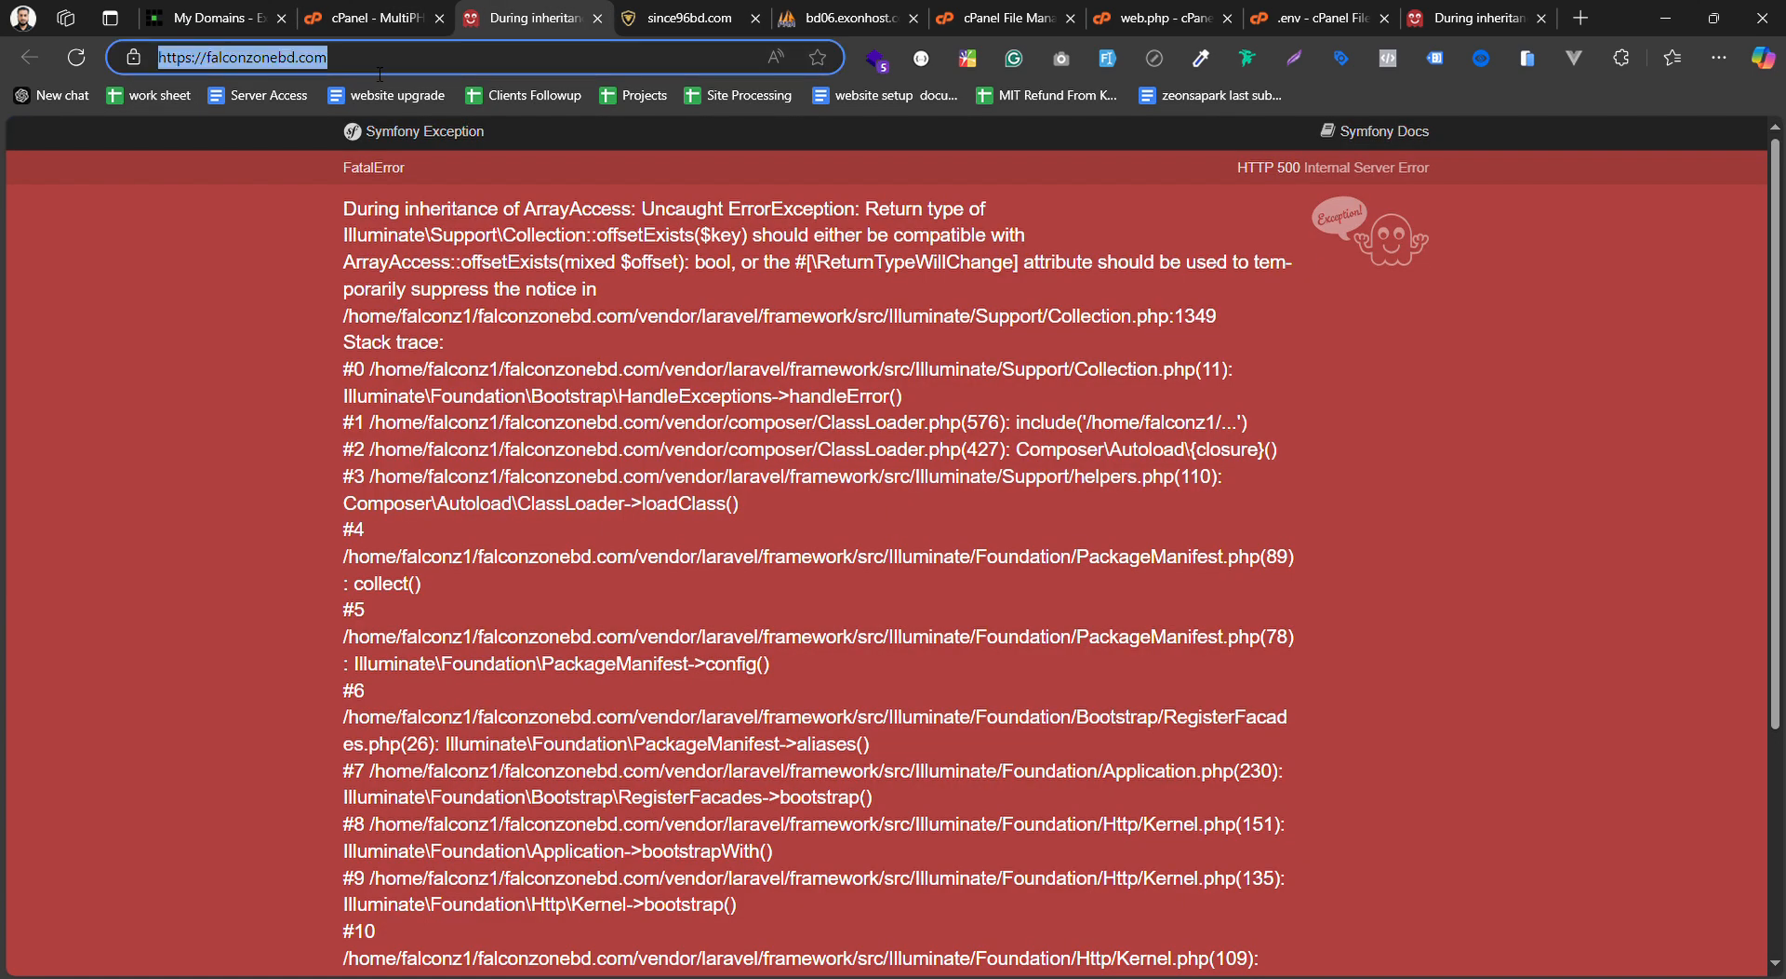
key(Return)
click(363, 18)
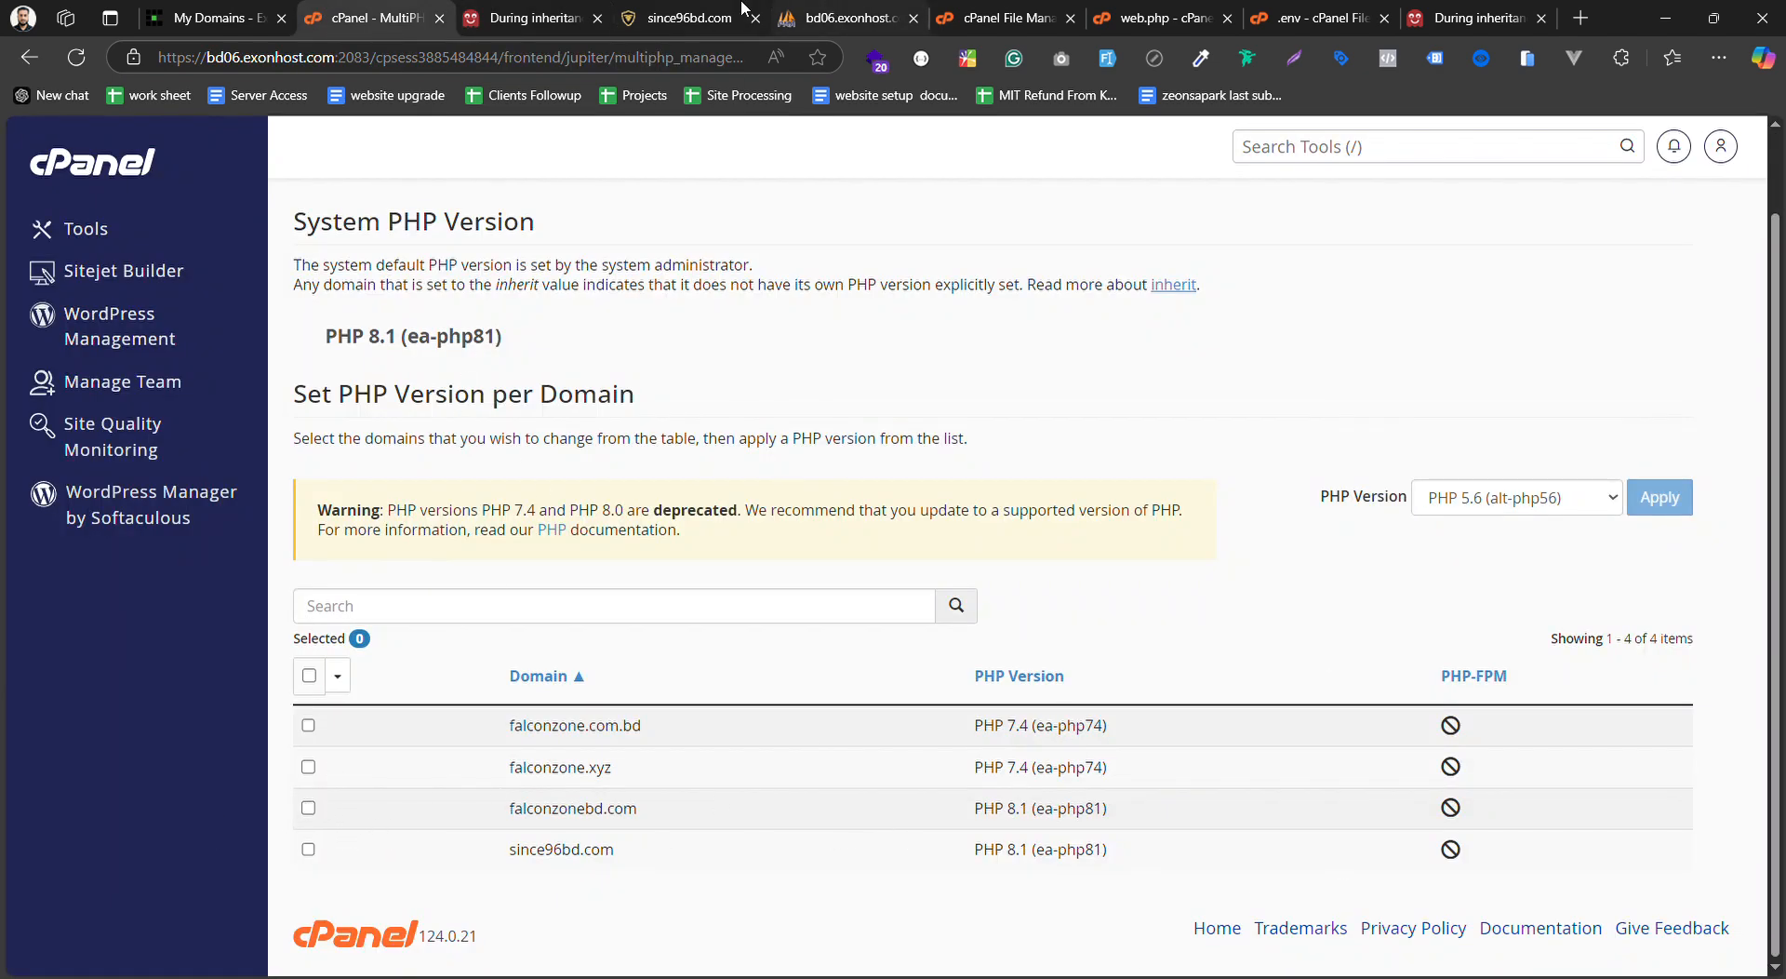
View composer.json in the falconzonebd.com folder to check its PHP and Laravel requirements, and close the file
click(1000, 18)
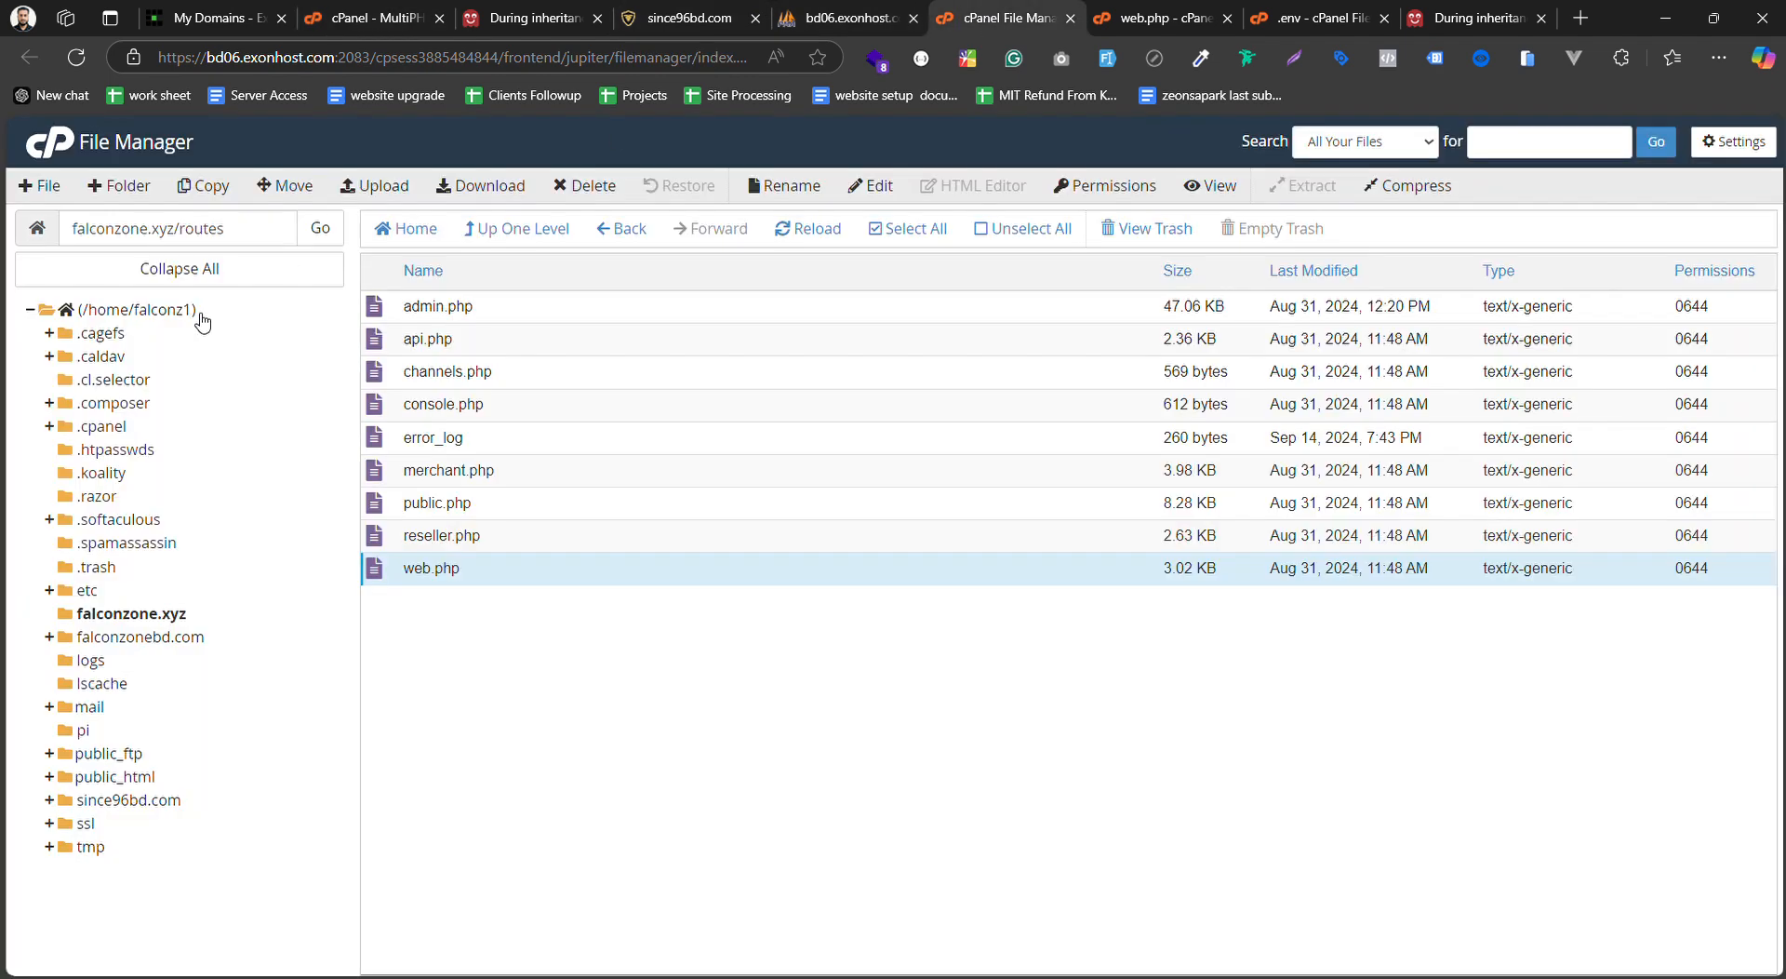
click(140, 636)
scroll(856, 564, down, 3)
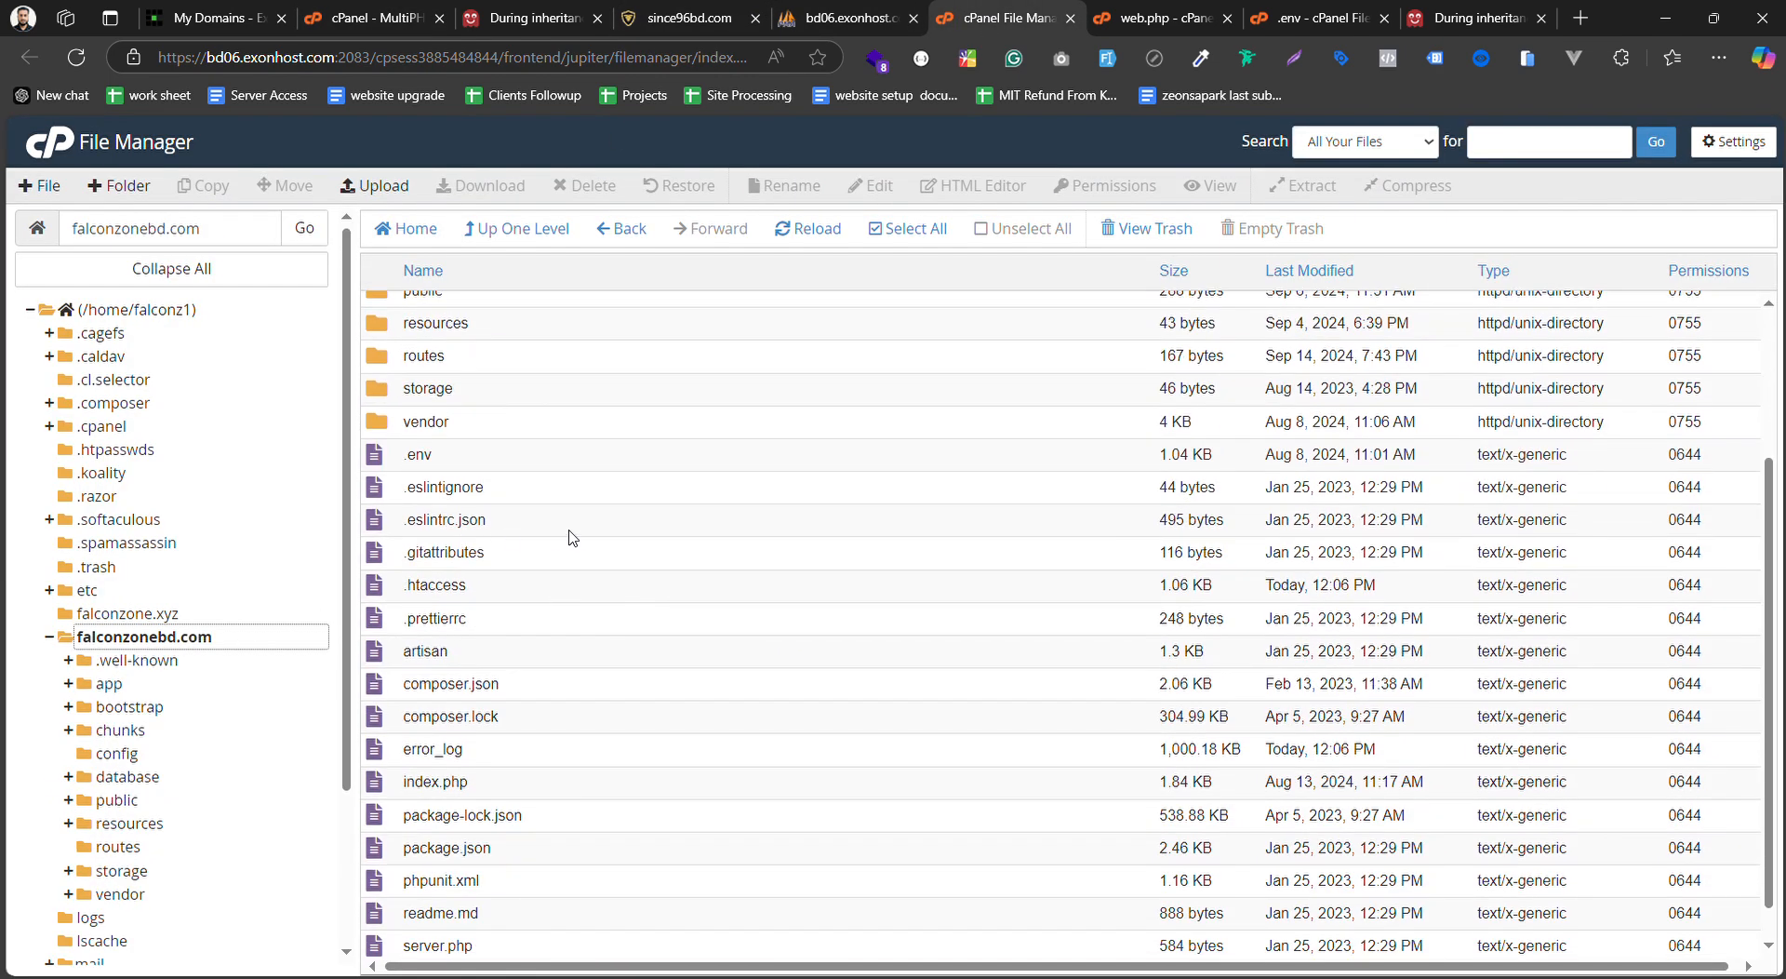
click(564, 689)
right_click(565, 689)
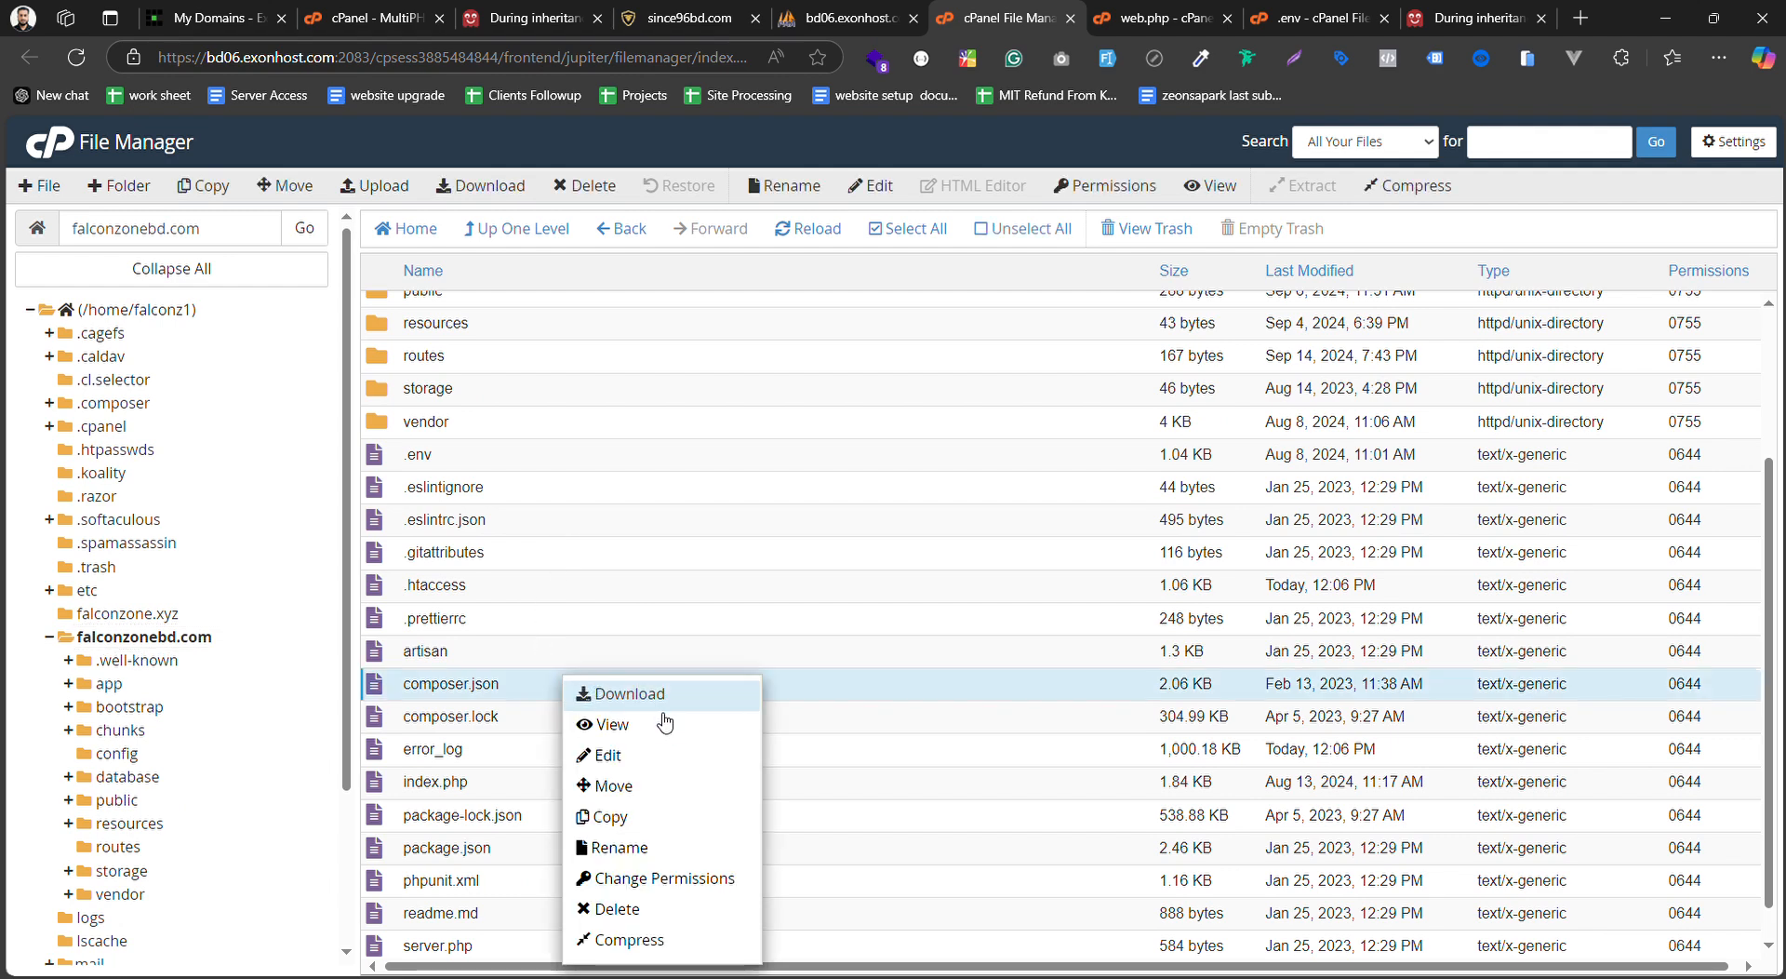
click(601, 723)
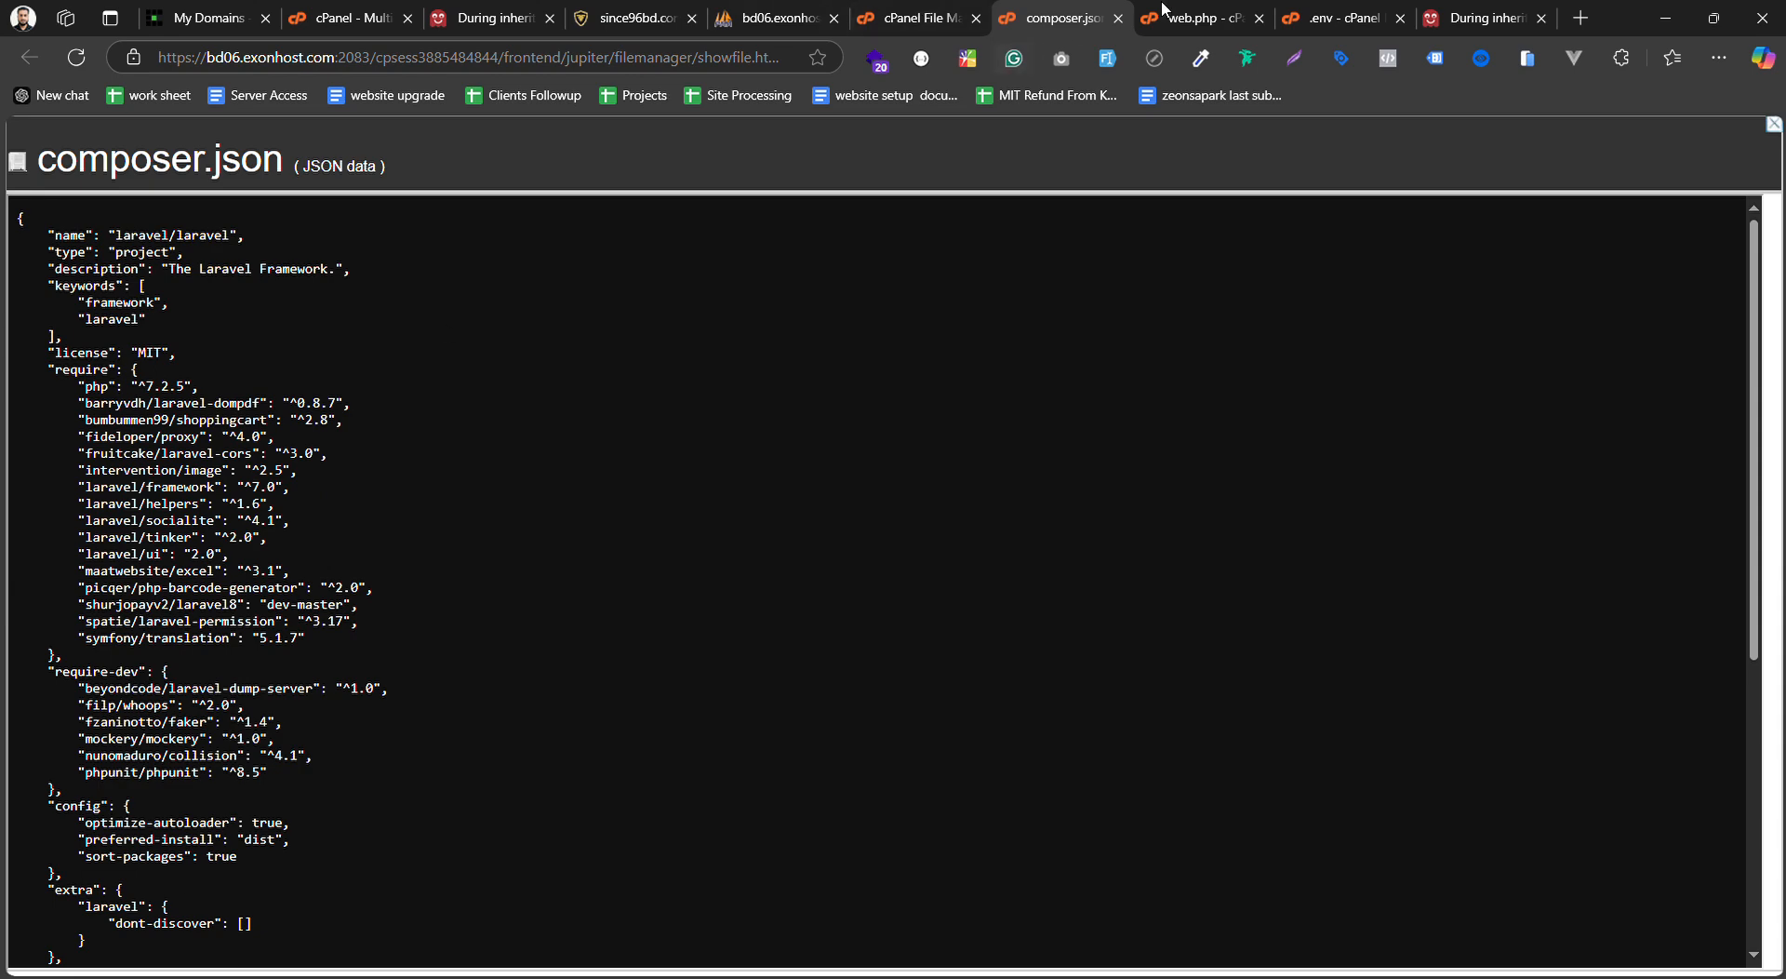
click(1119, 17)
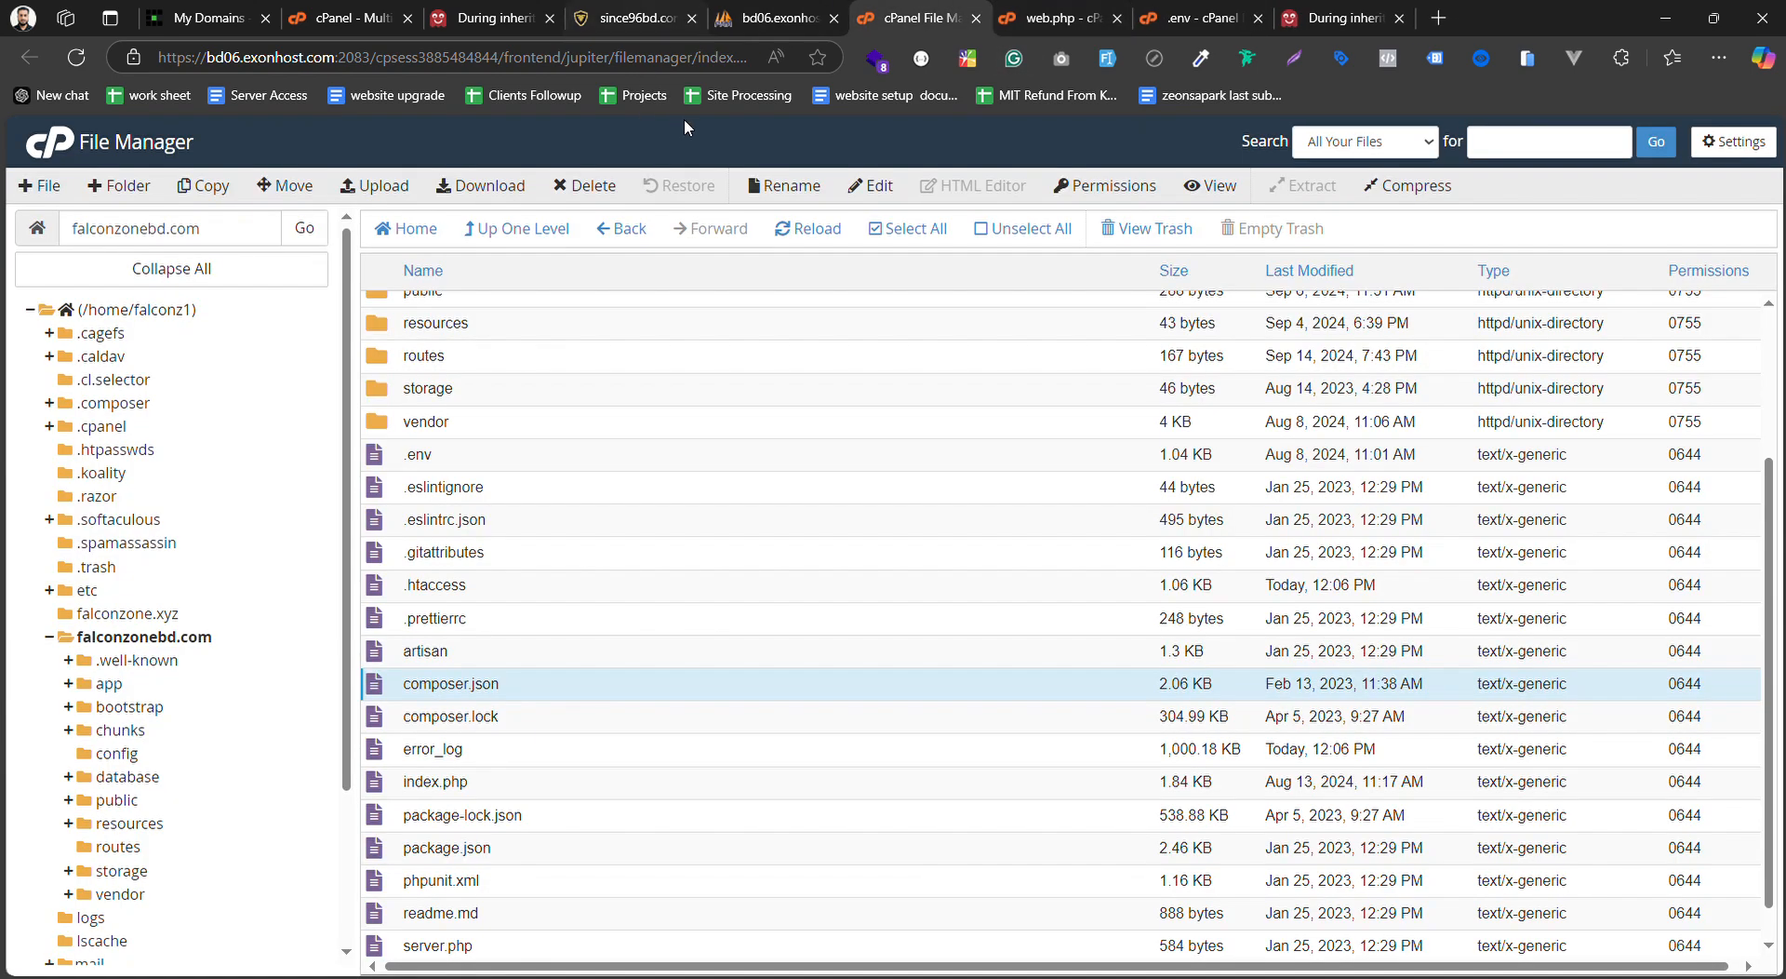
Apply PHP 8.0 (ea-php80) to falconzonebd.com in MultiPHP Manager
click(777, 18)
click(435, 13)
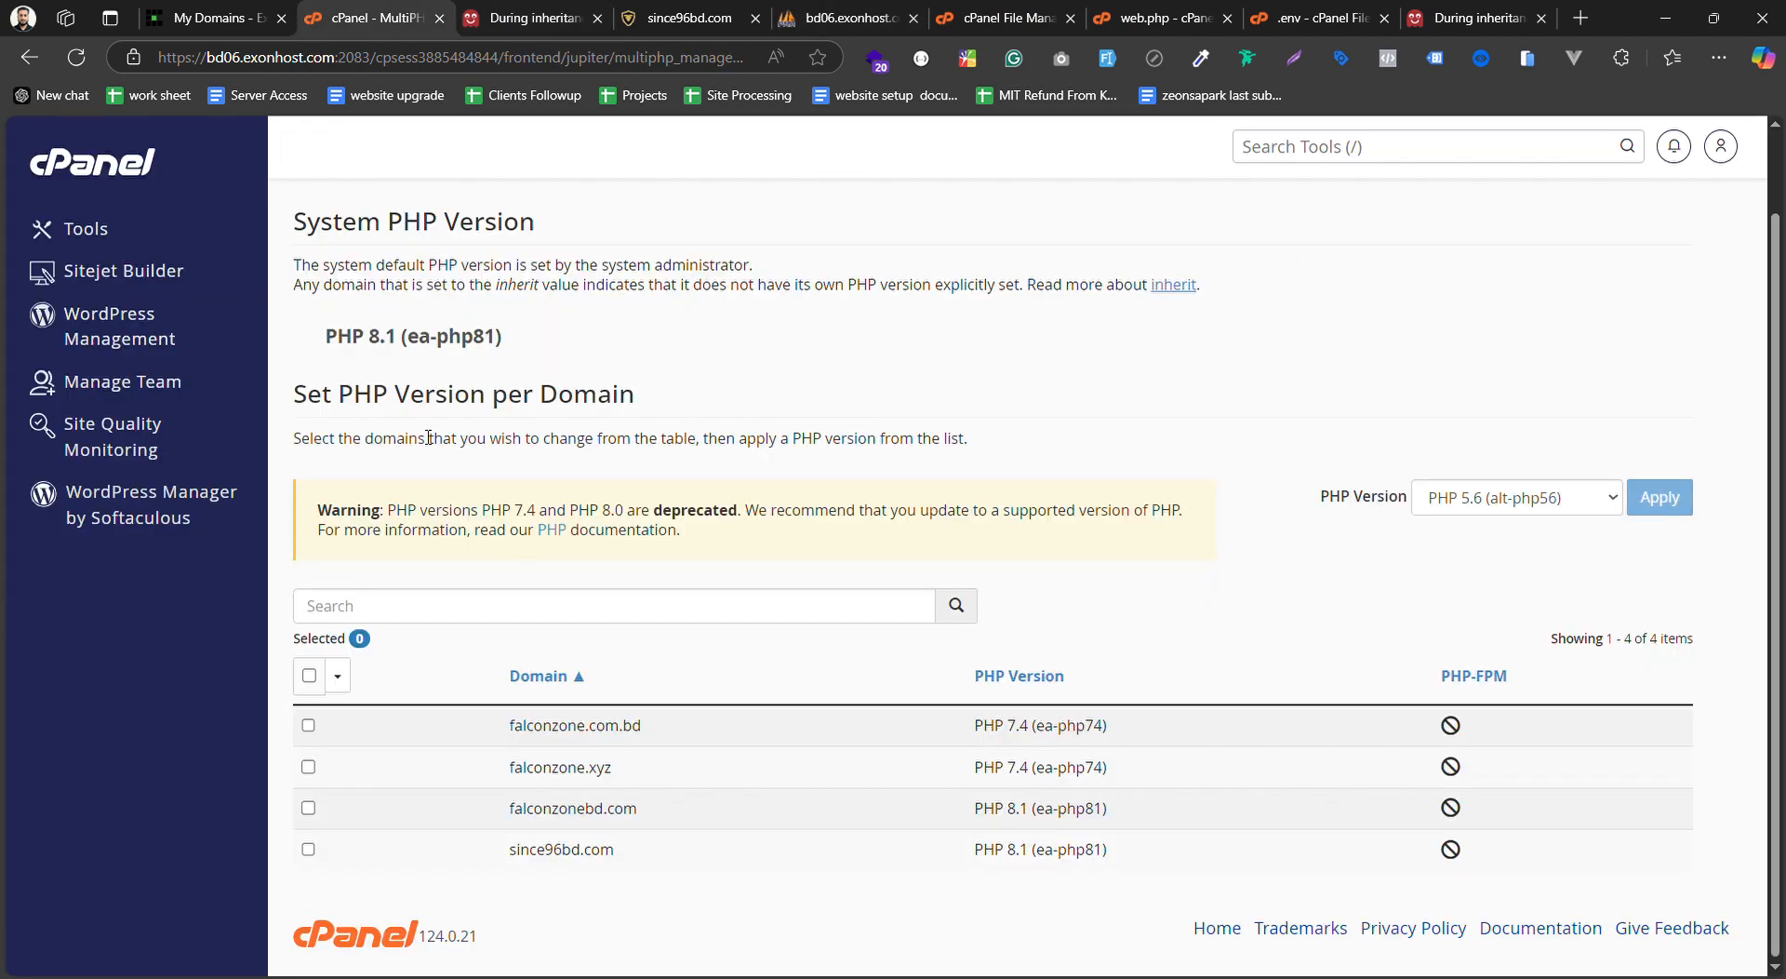
click(308, 809)
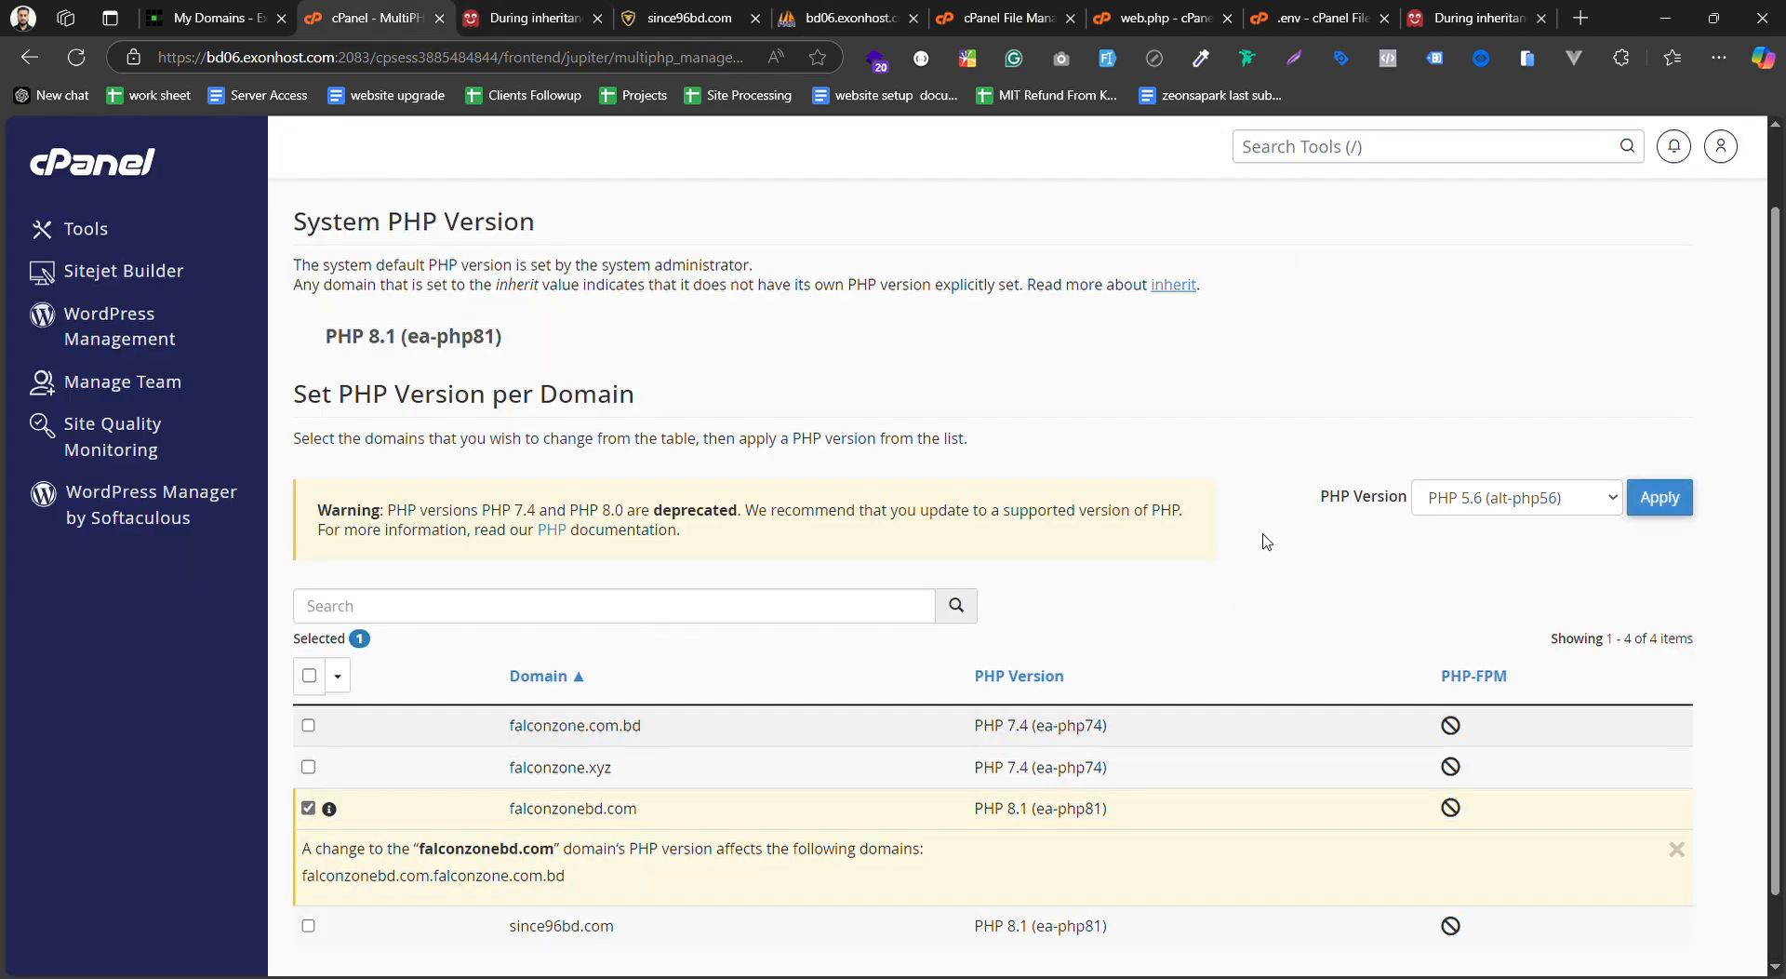
click(1504, 364)
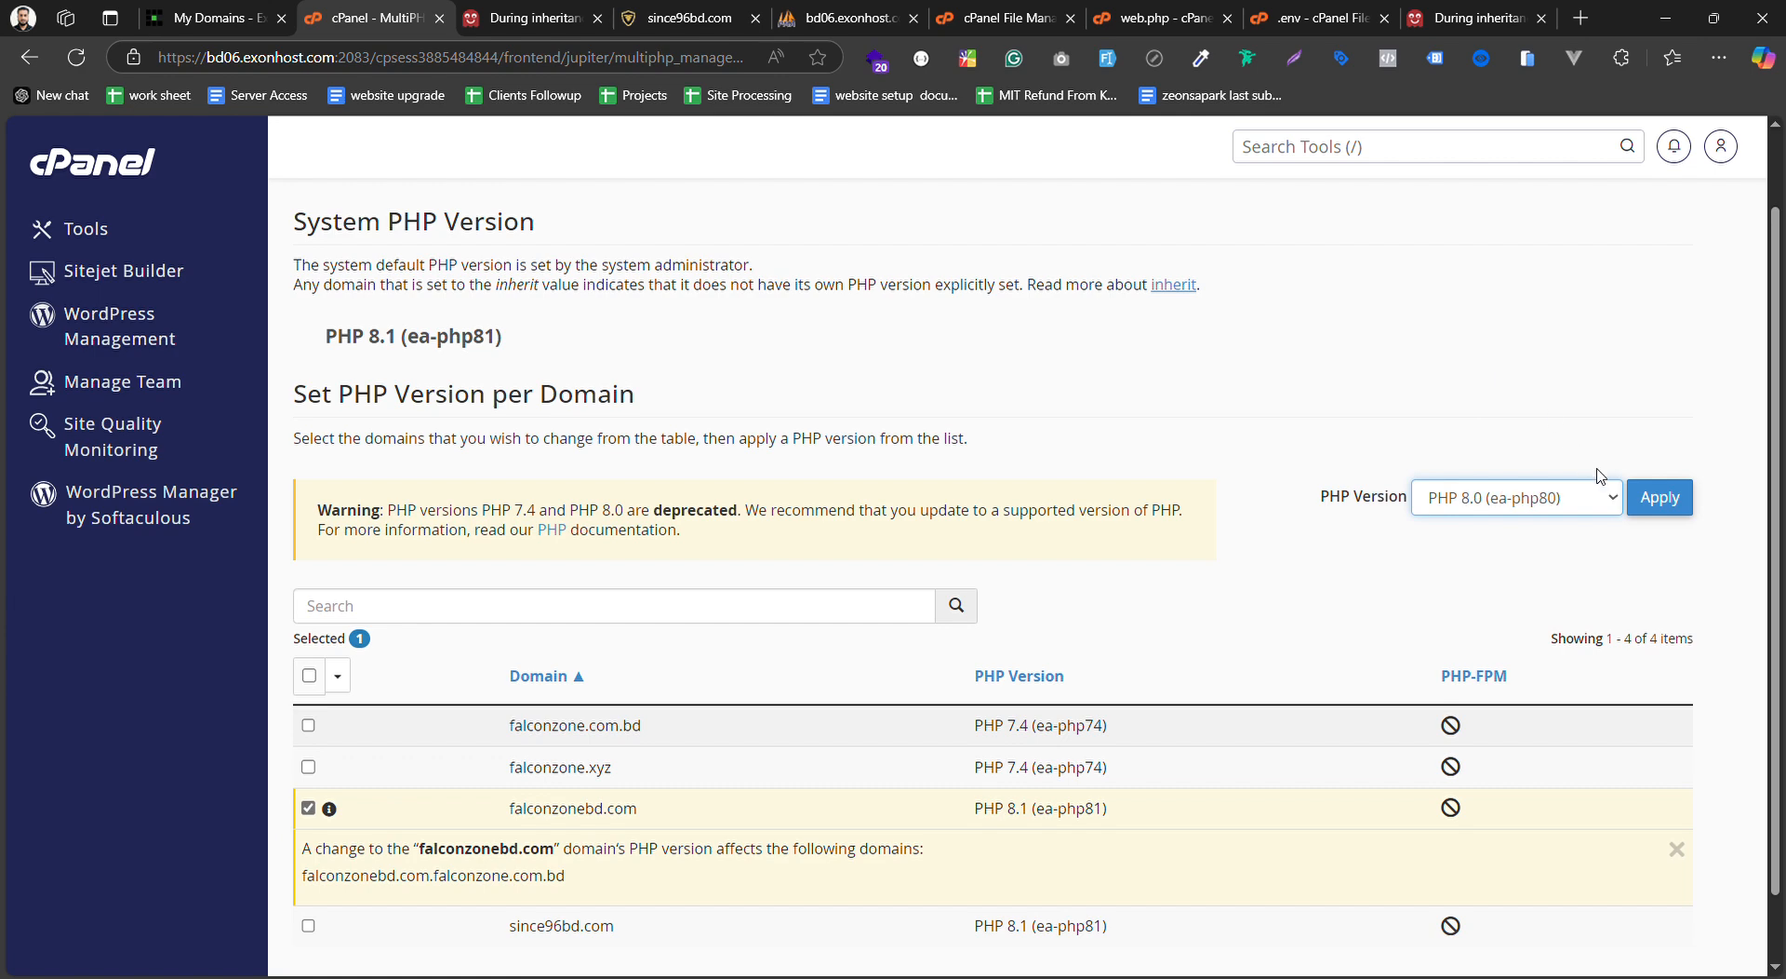
click(1660, 499)
scroll(1472, 432, up, 2)
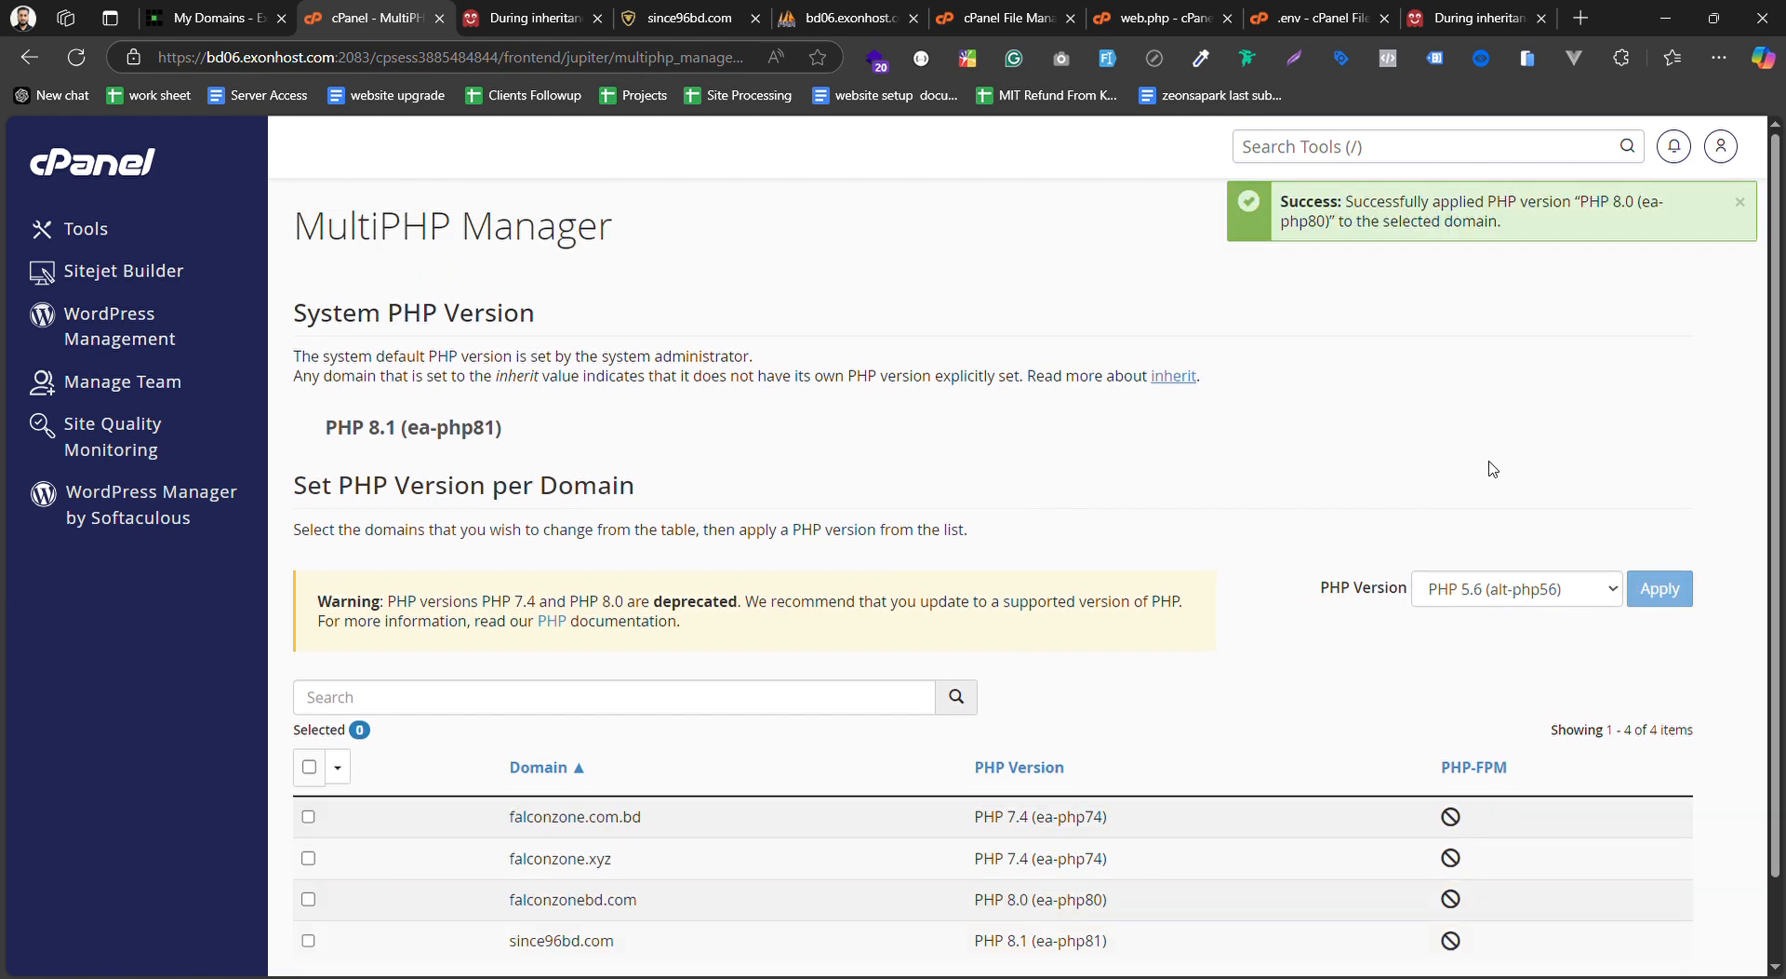
Reload falconzonebd.com and look through its home page
click(535, 17)
key(F5)
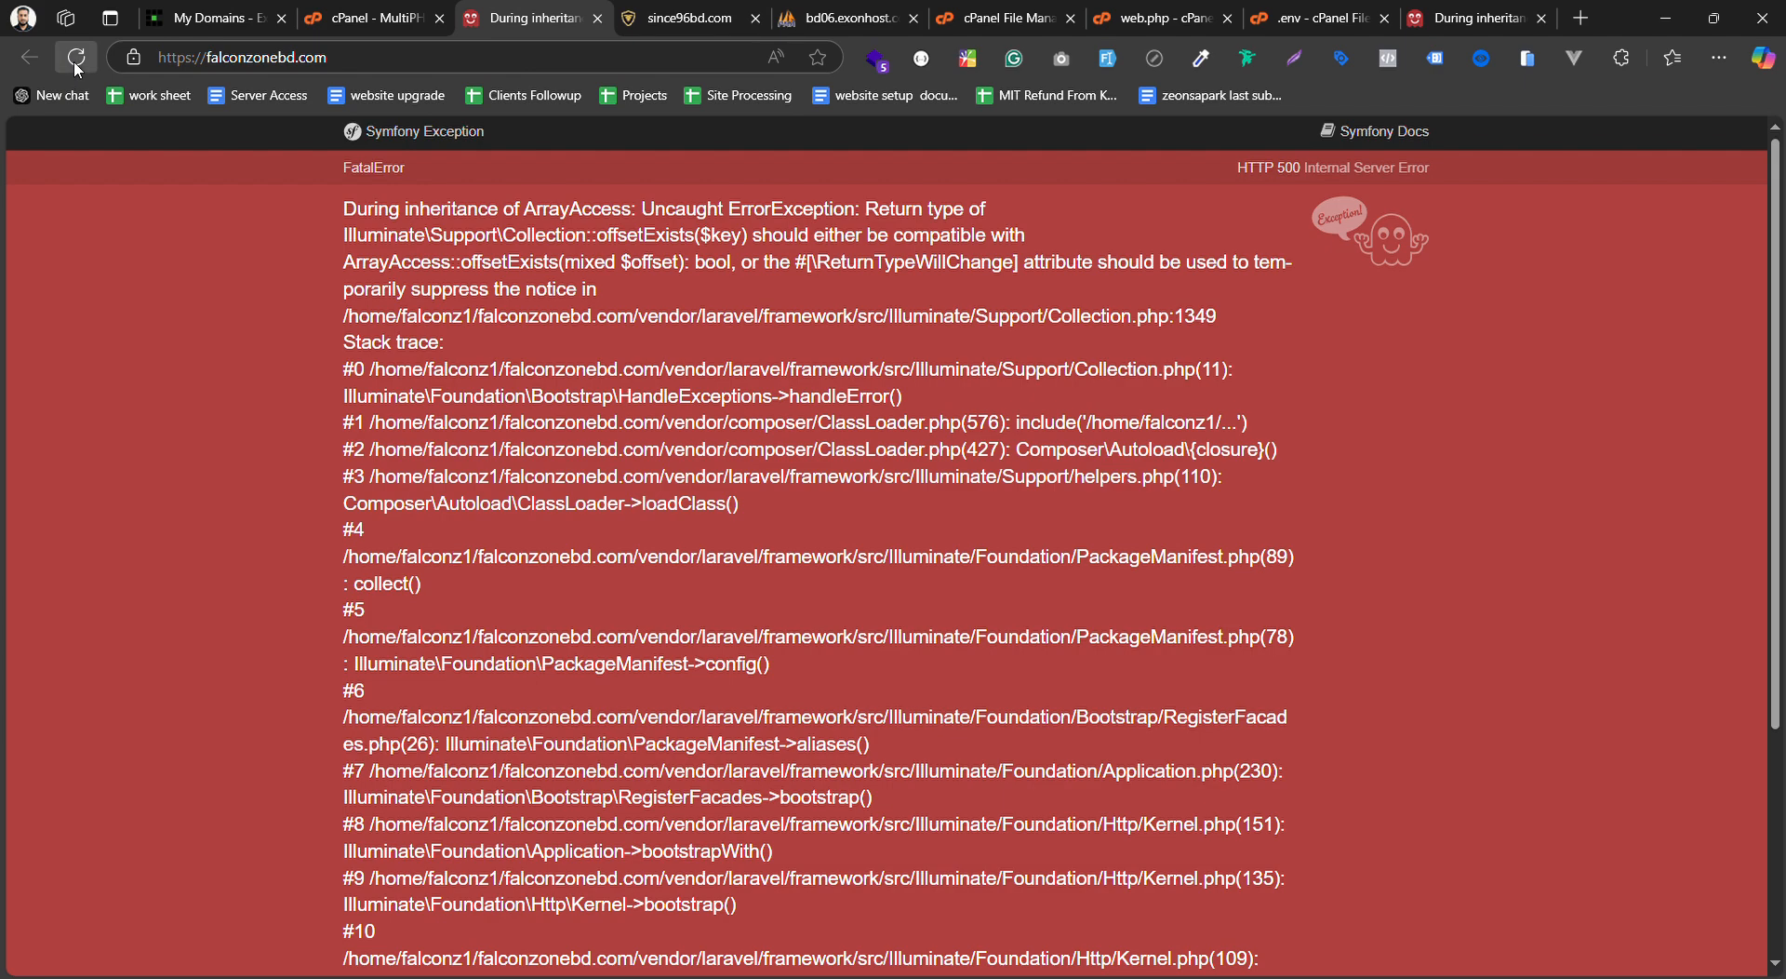
scroll(793, 555, down, 10)
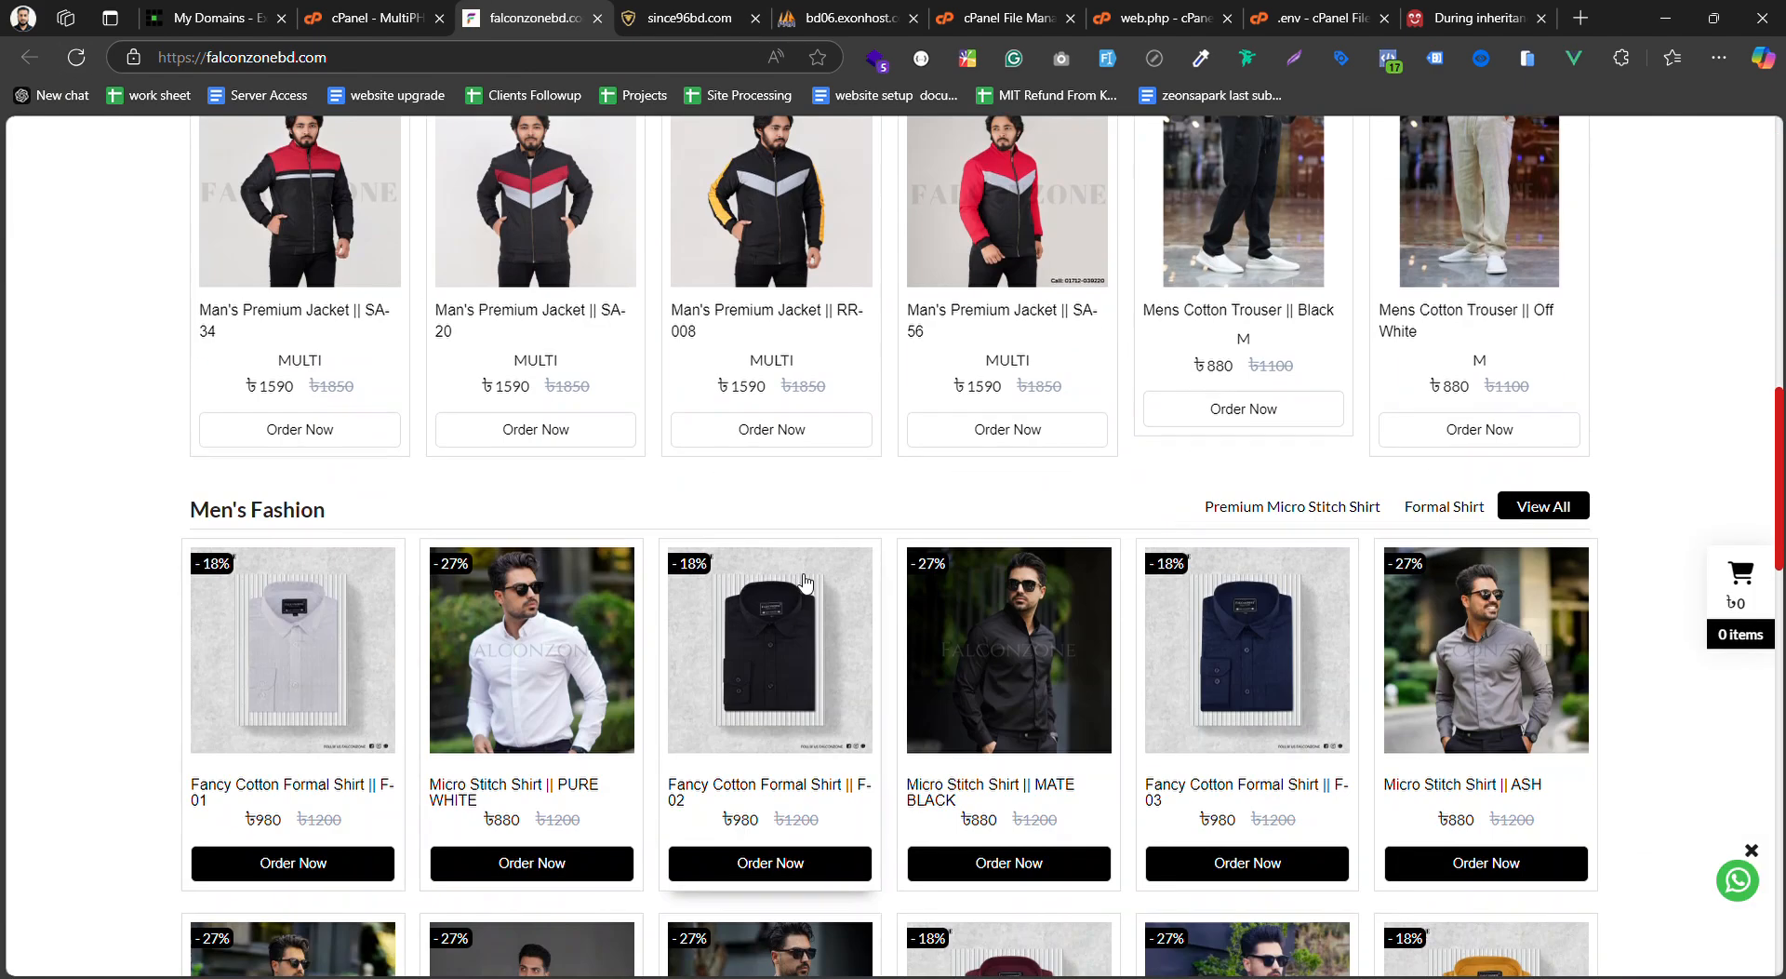
Close the falconzonebd.com, since96bd.com and phpMyAdmin pages and the web.php editor
click(597, 19)
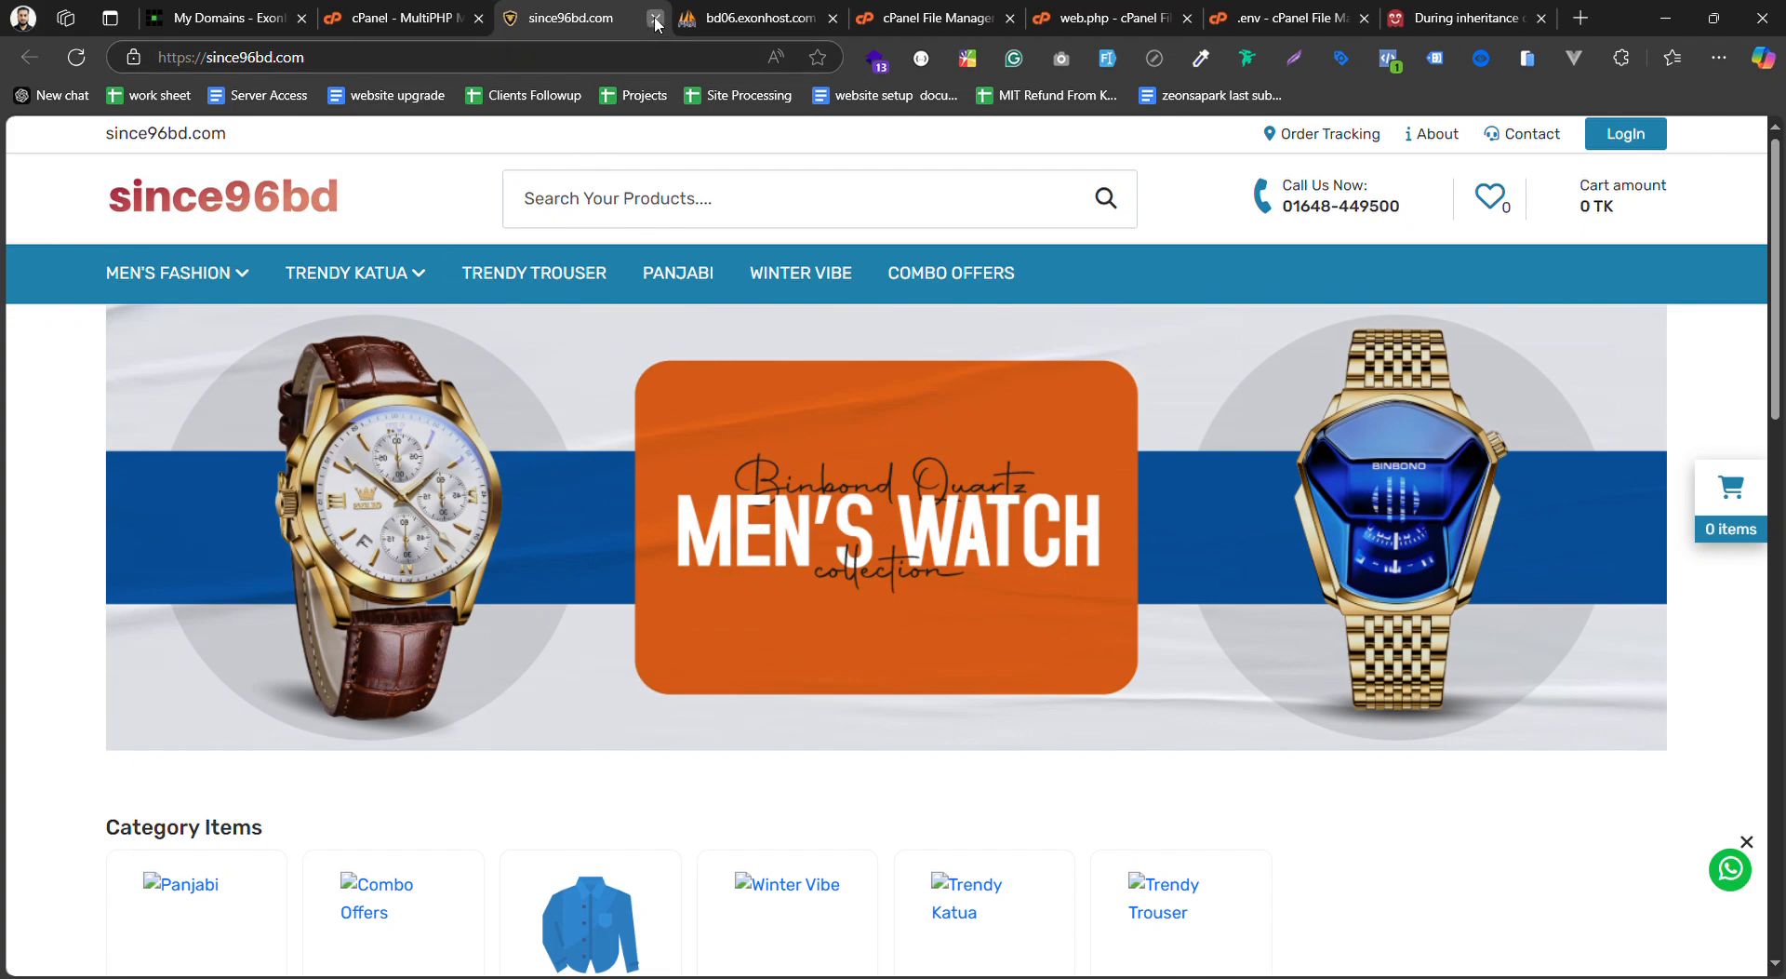
click(655, 19)
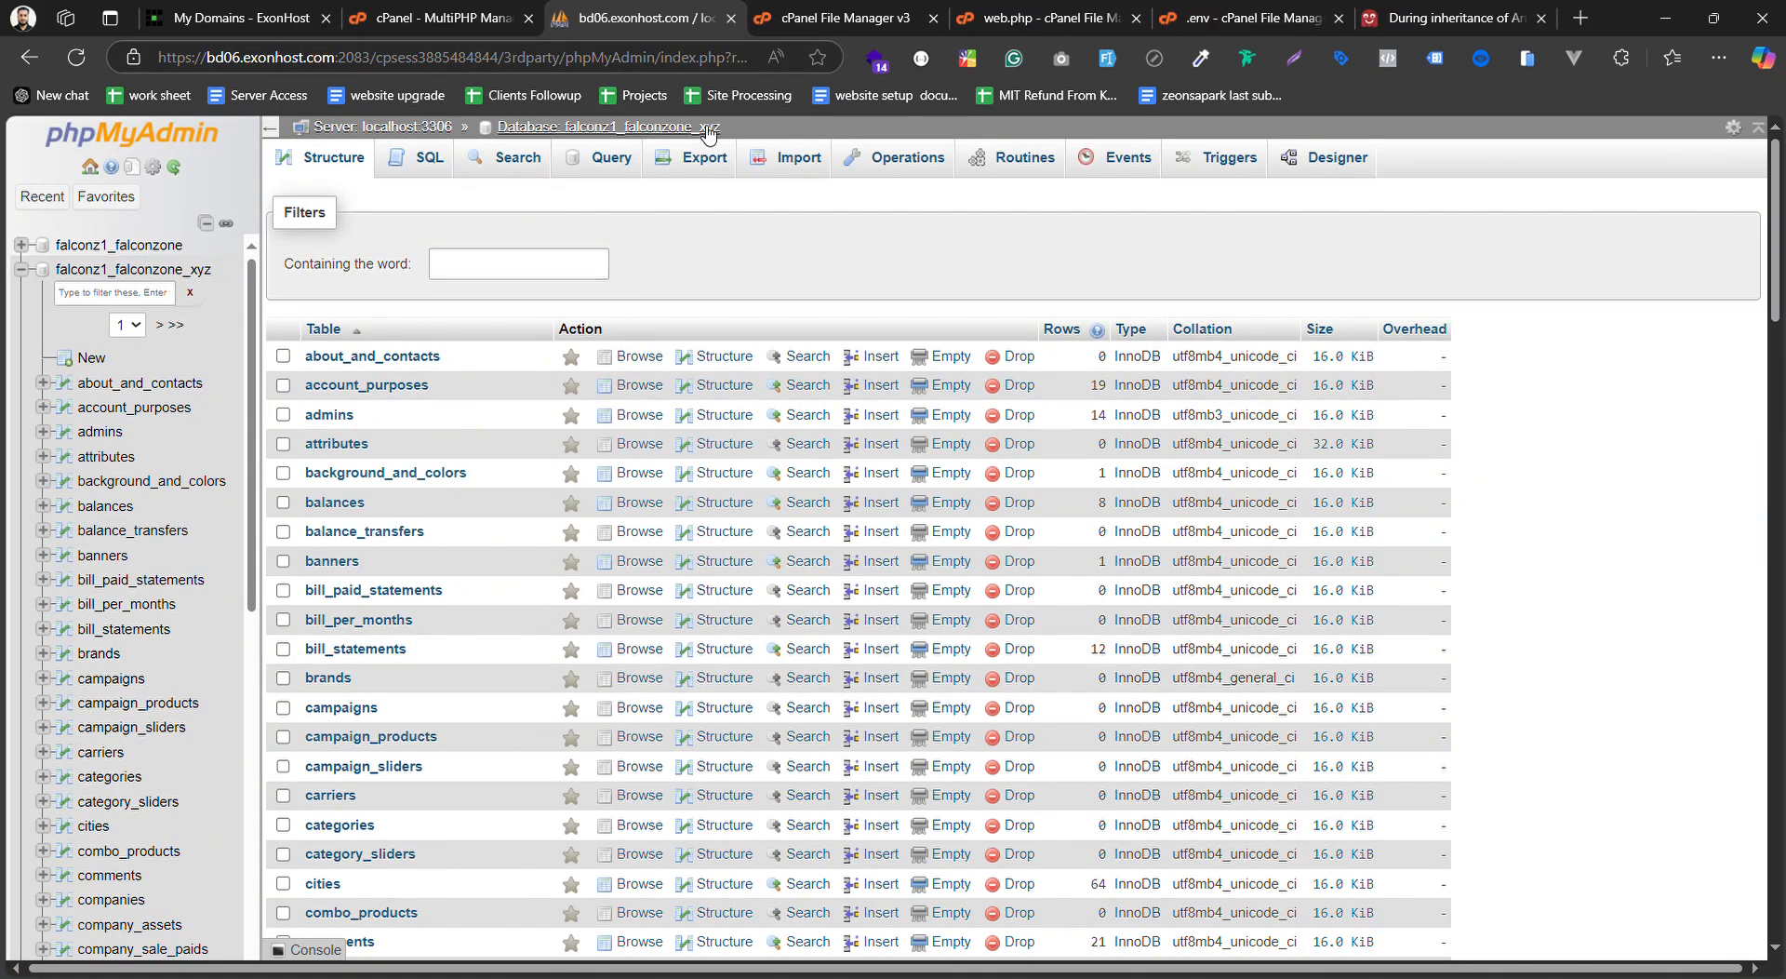
click(731, 19)
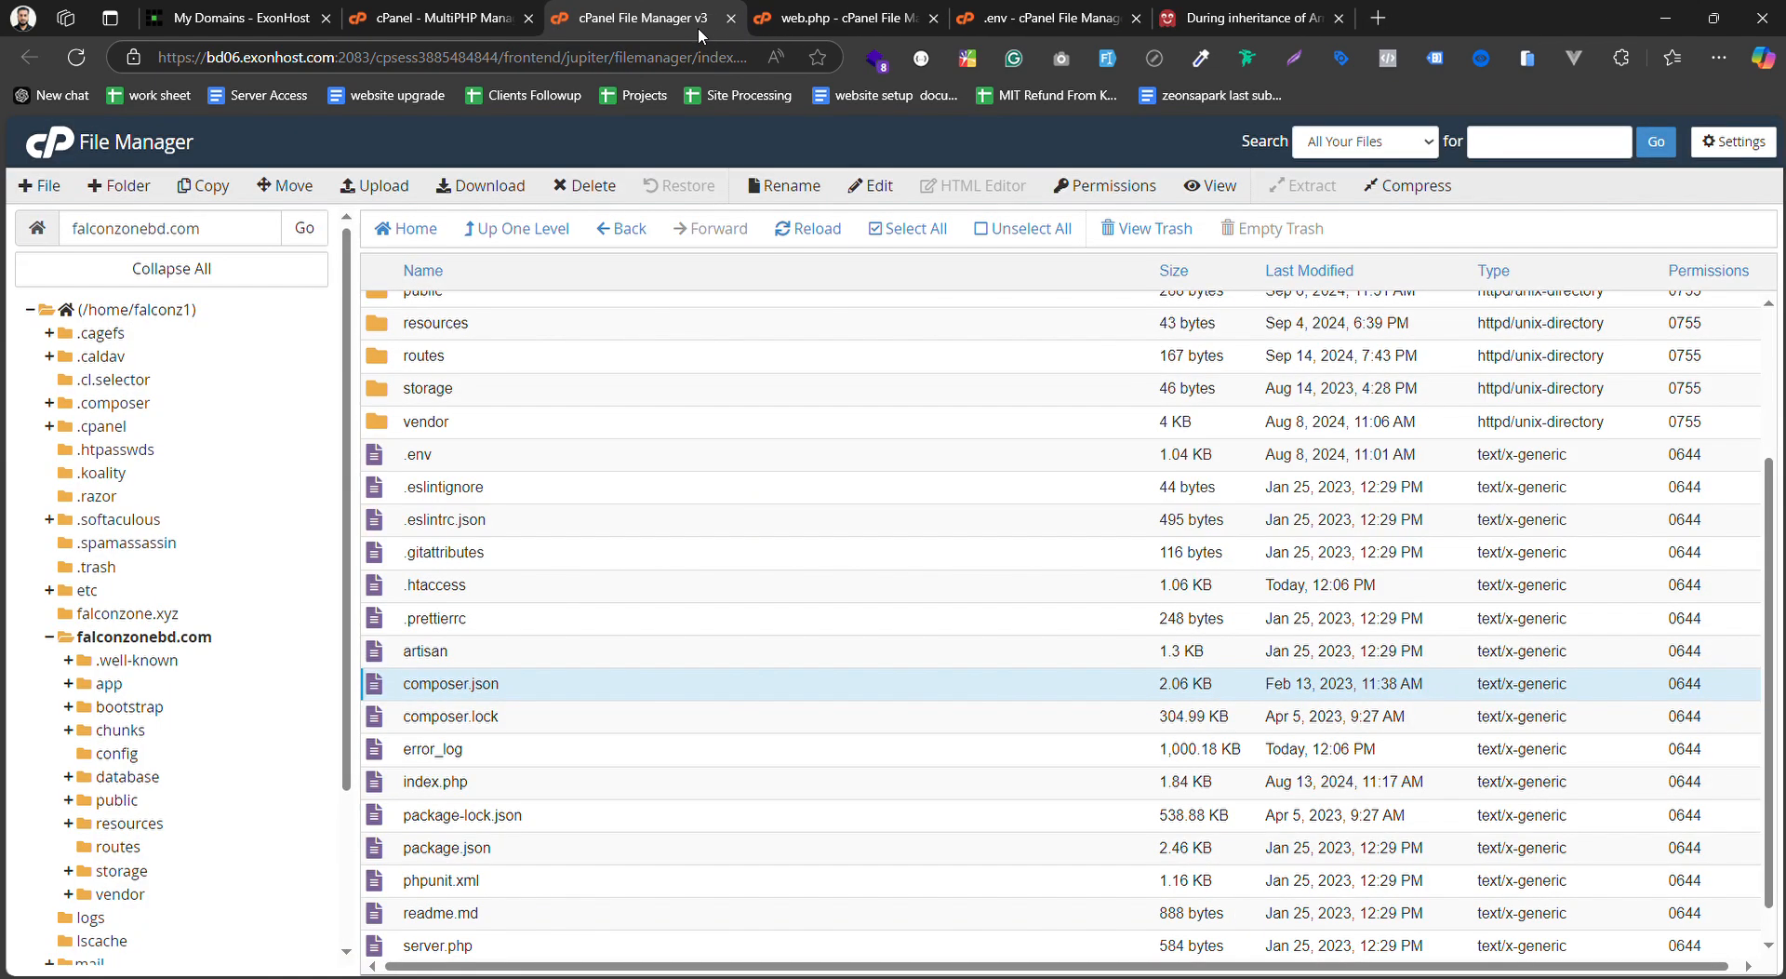
click(1012, 12)
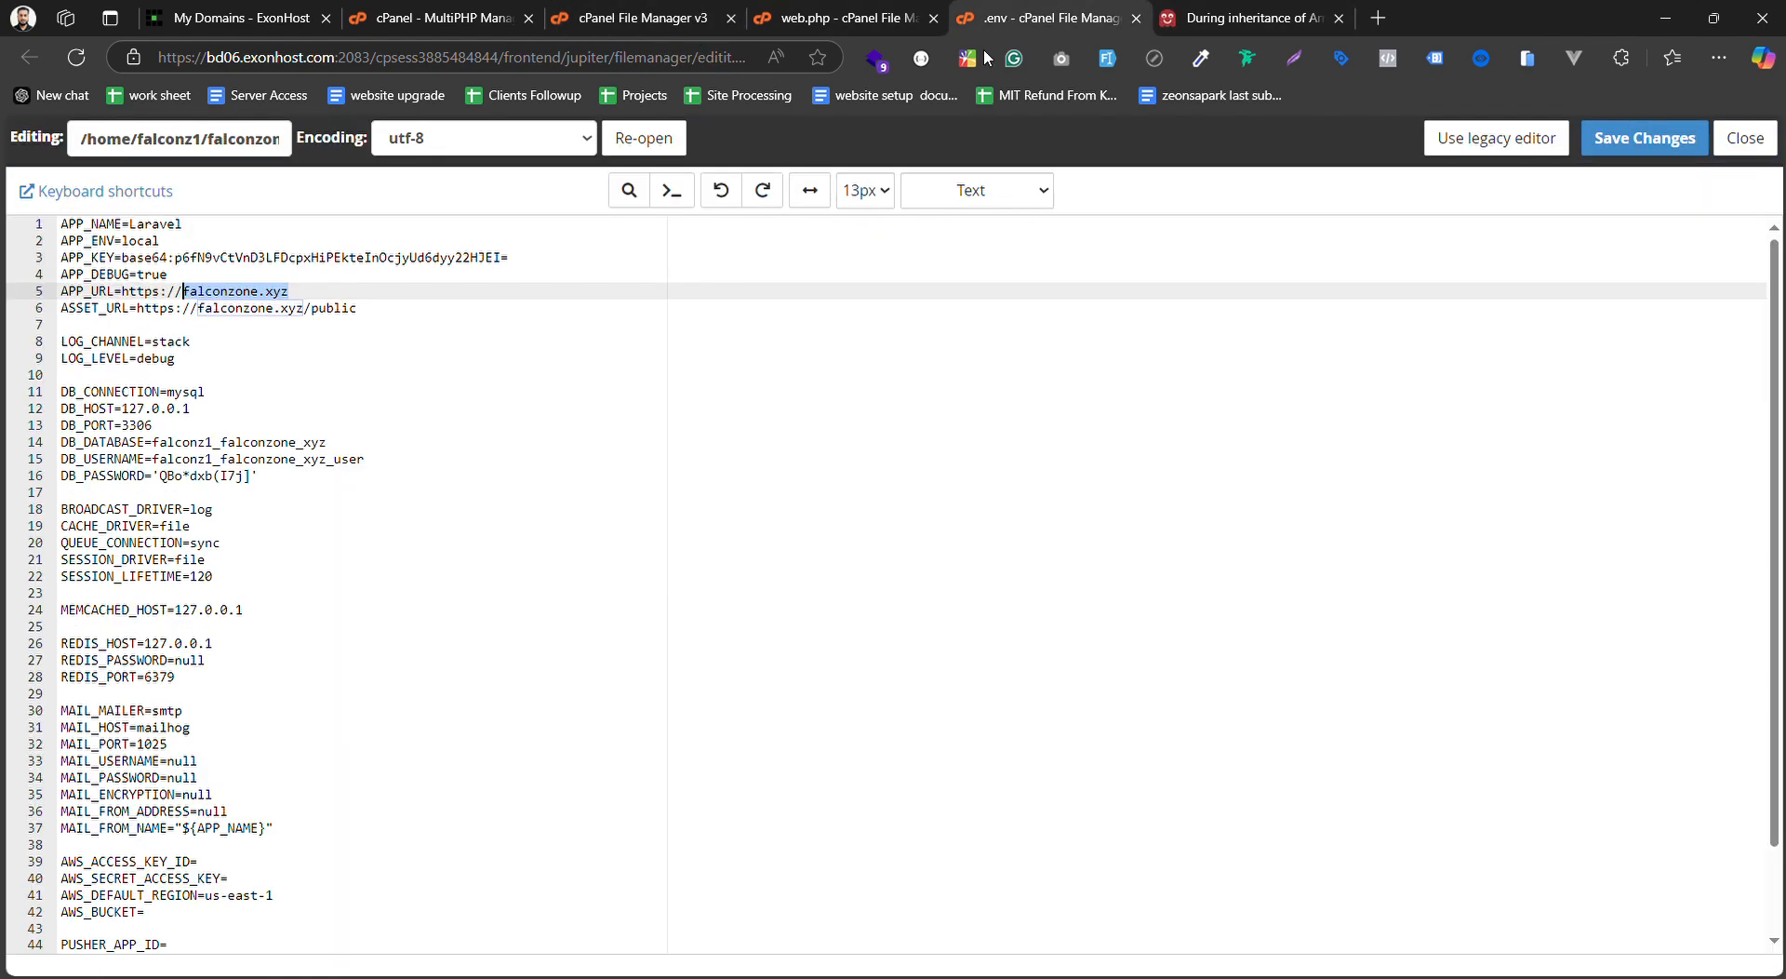
click(903, 17)
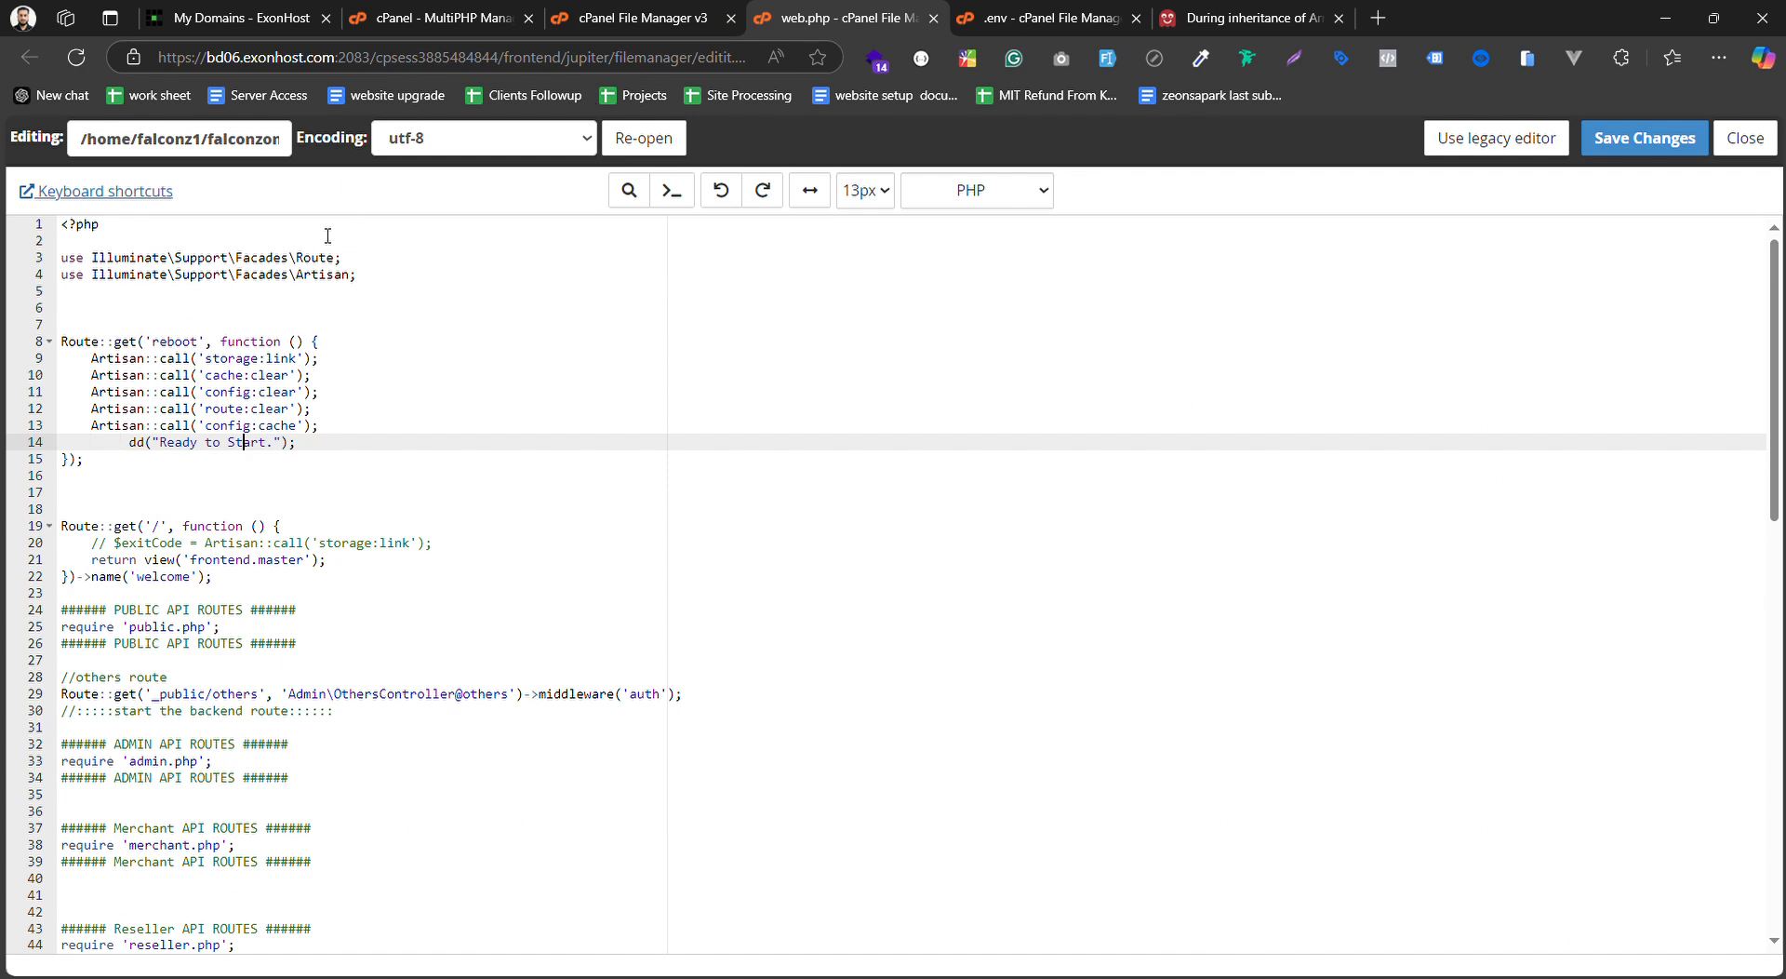
click(1757, 152)
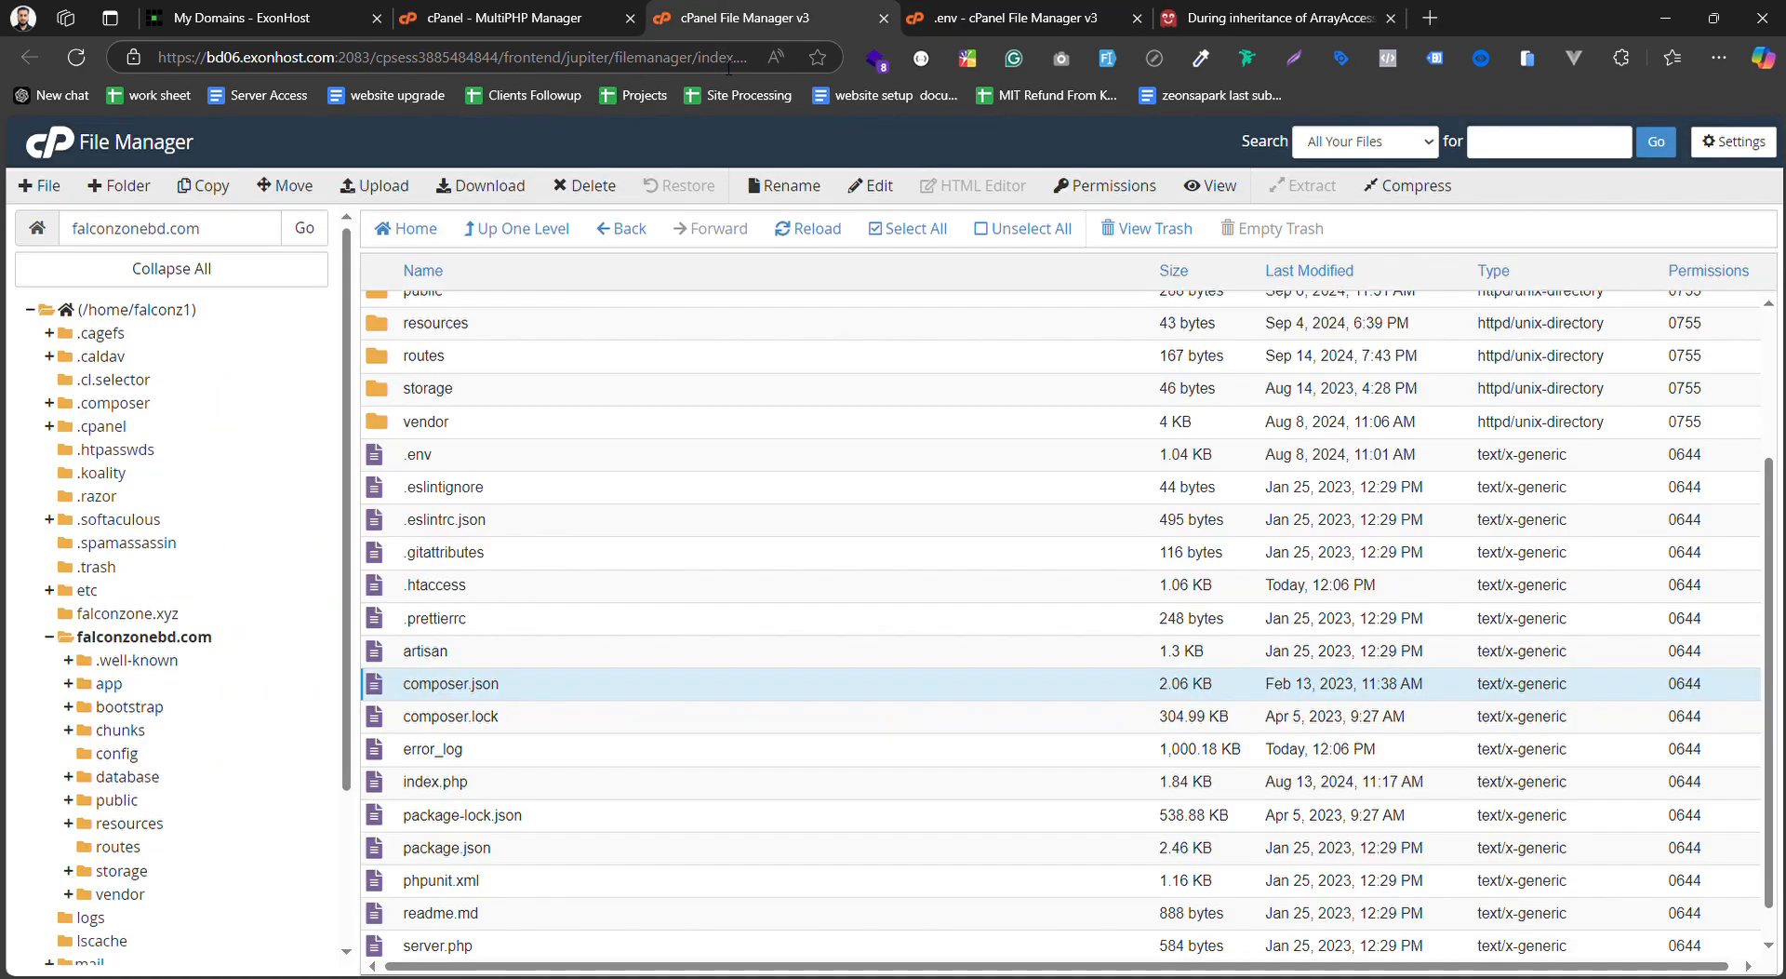
Look through the files in the falconzonebd.com folder and check the open falconzone.xyz .env file
click(735, 21)
click(145, 638)
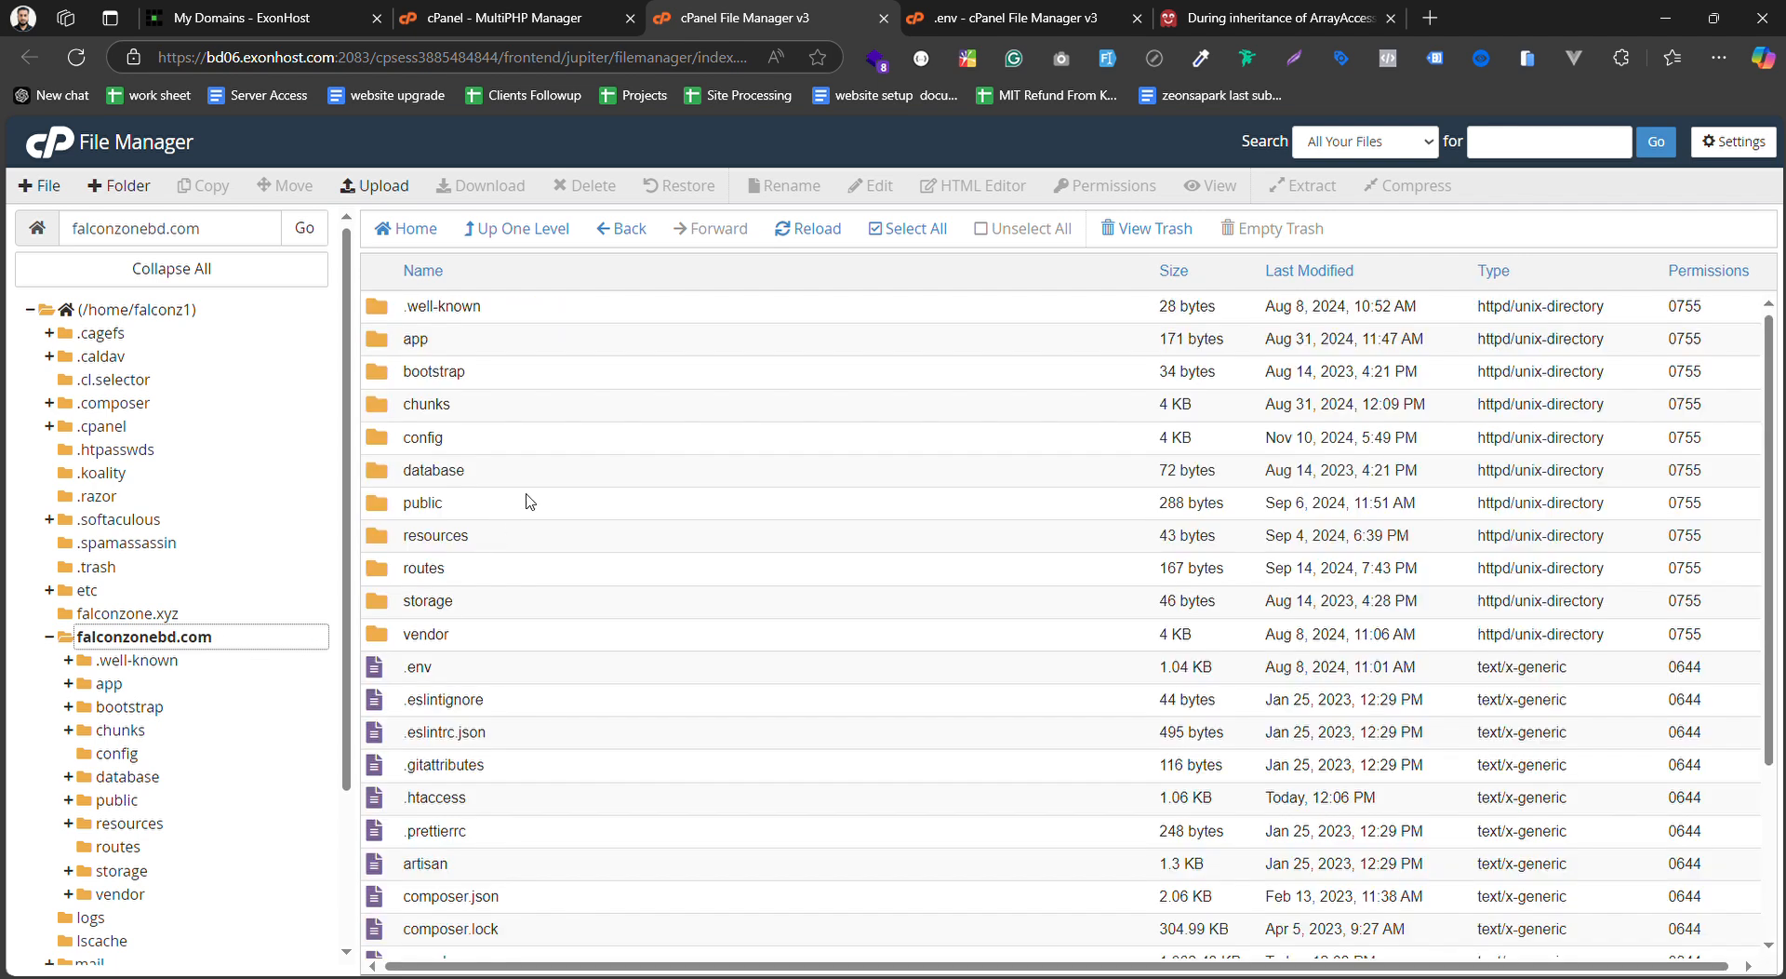
scroll(530, 507, down, 3)
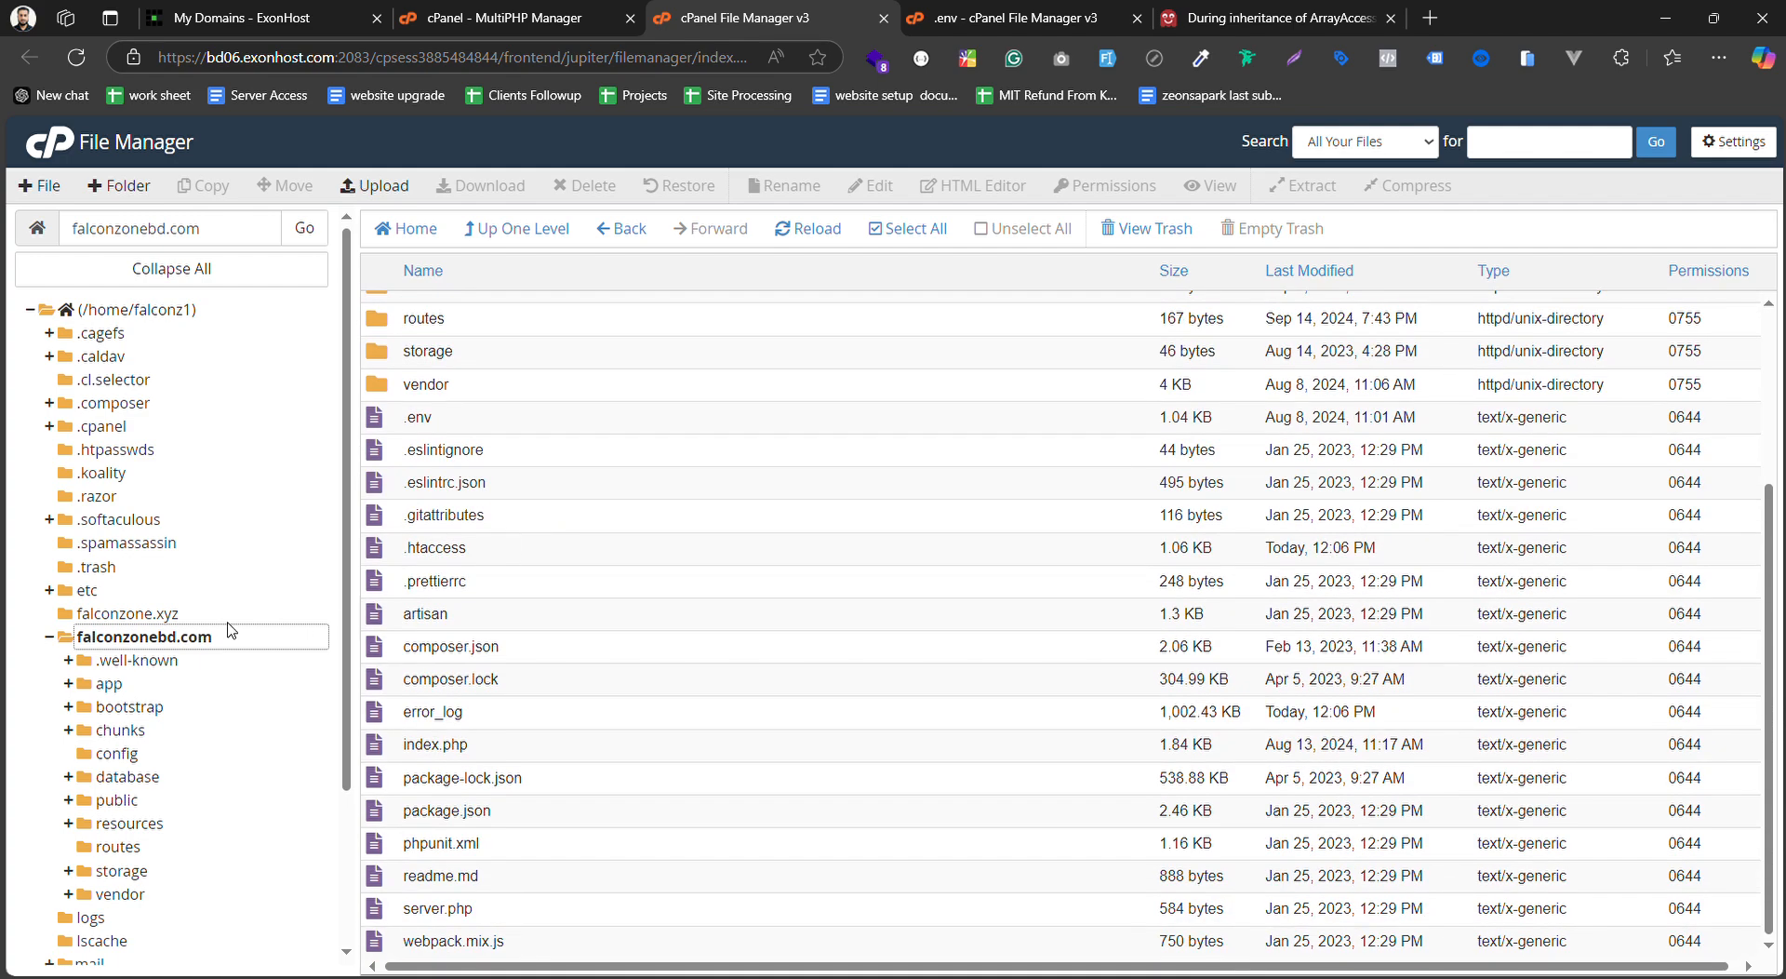
scroll(482, 563, up, 3)
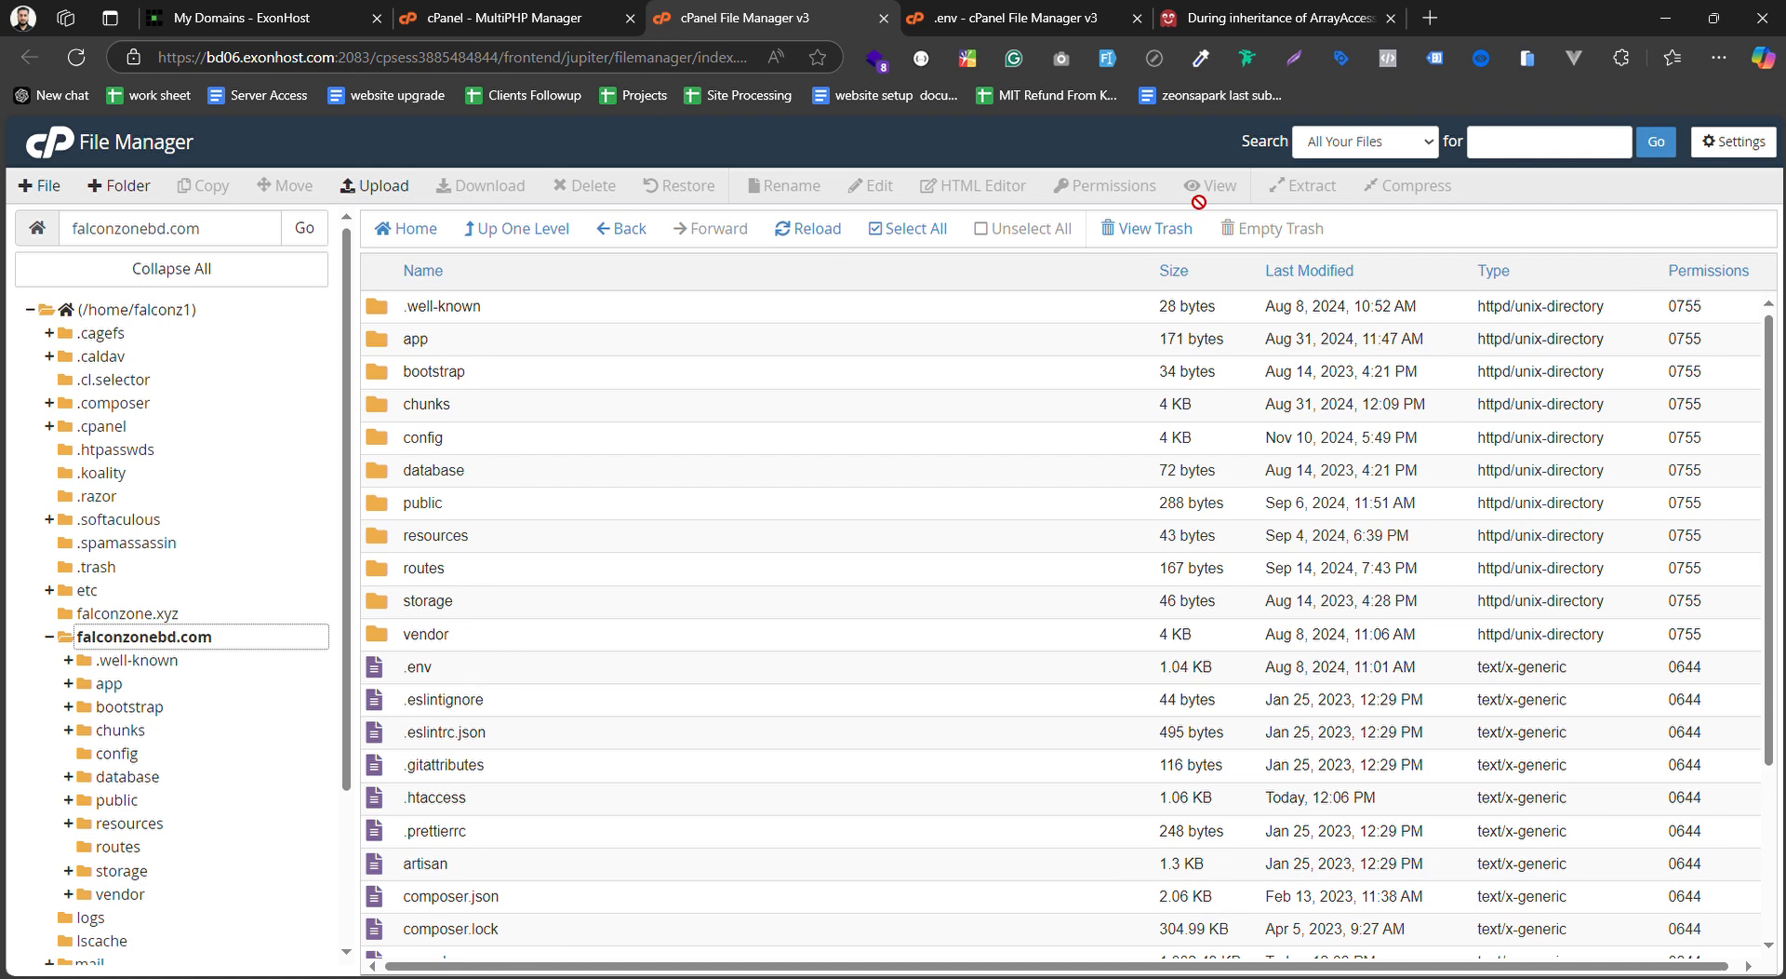
click(1016, 17)
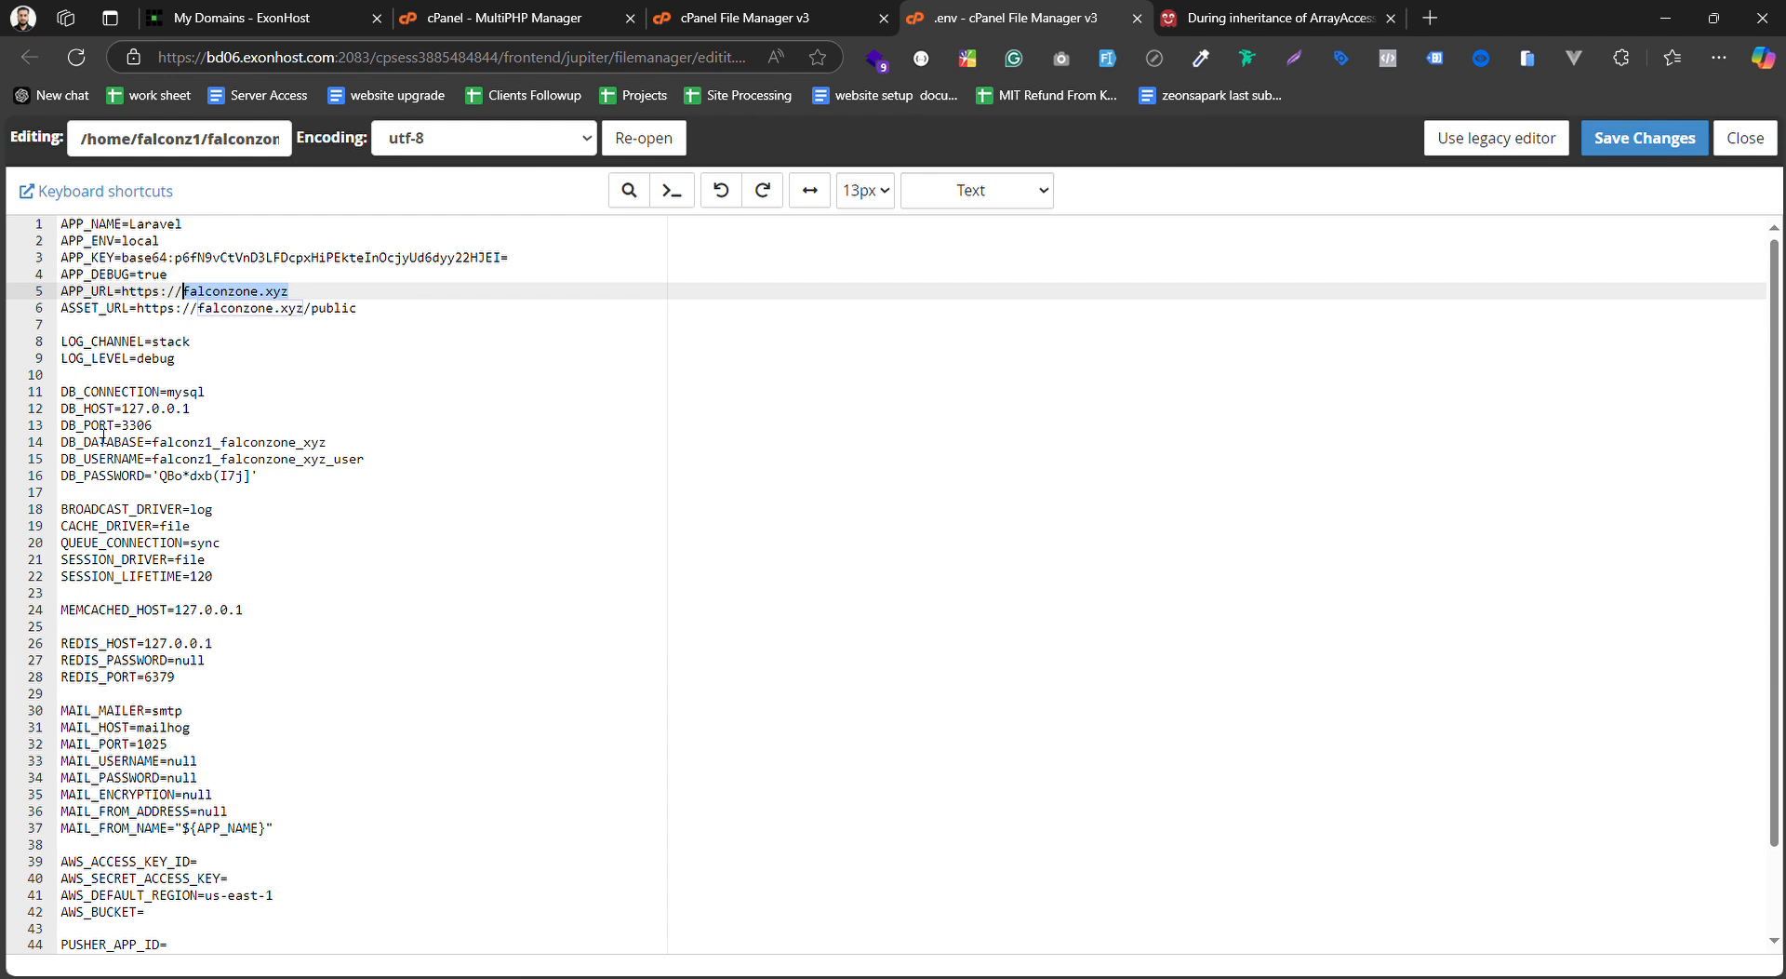
Open app.php from the falconzonebd.com config folder in the editor and review its url and asset_url settings
click(735, 17)
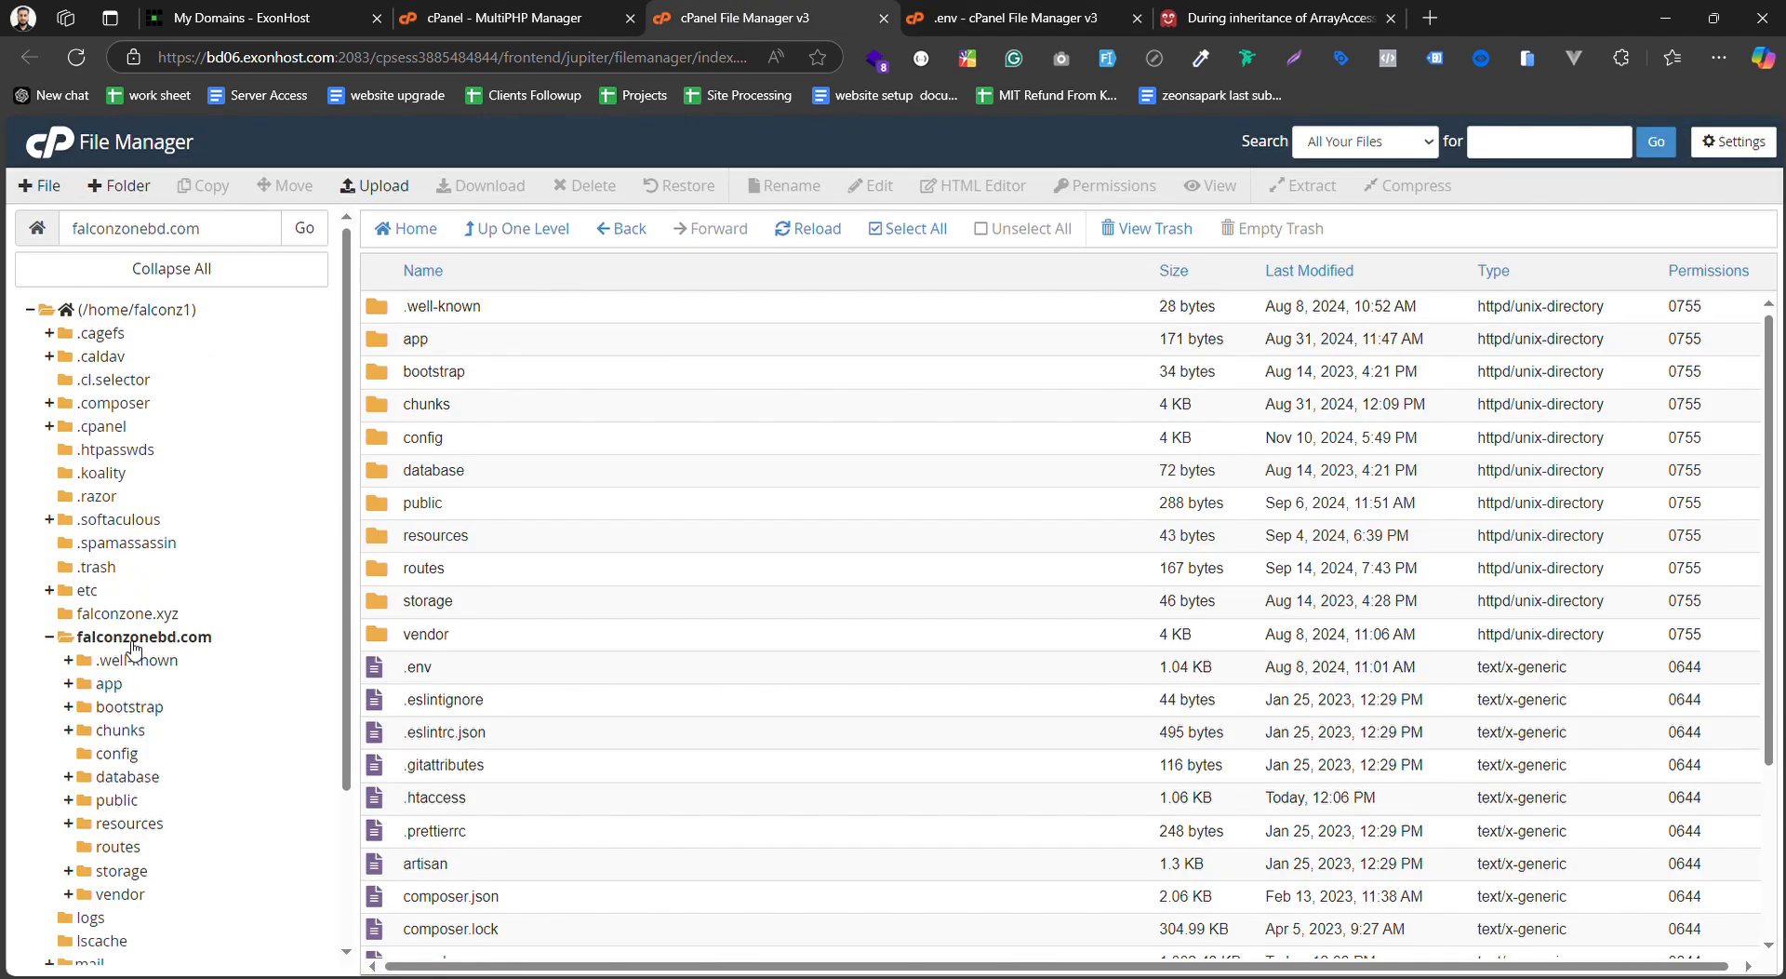
click(121, 754)
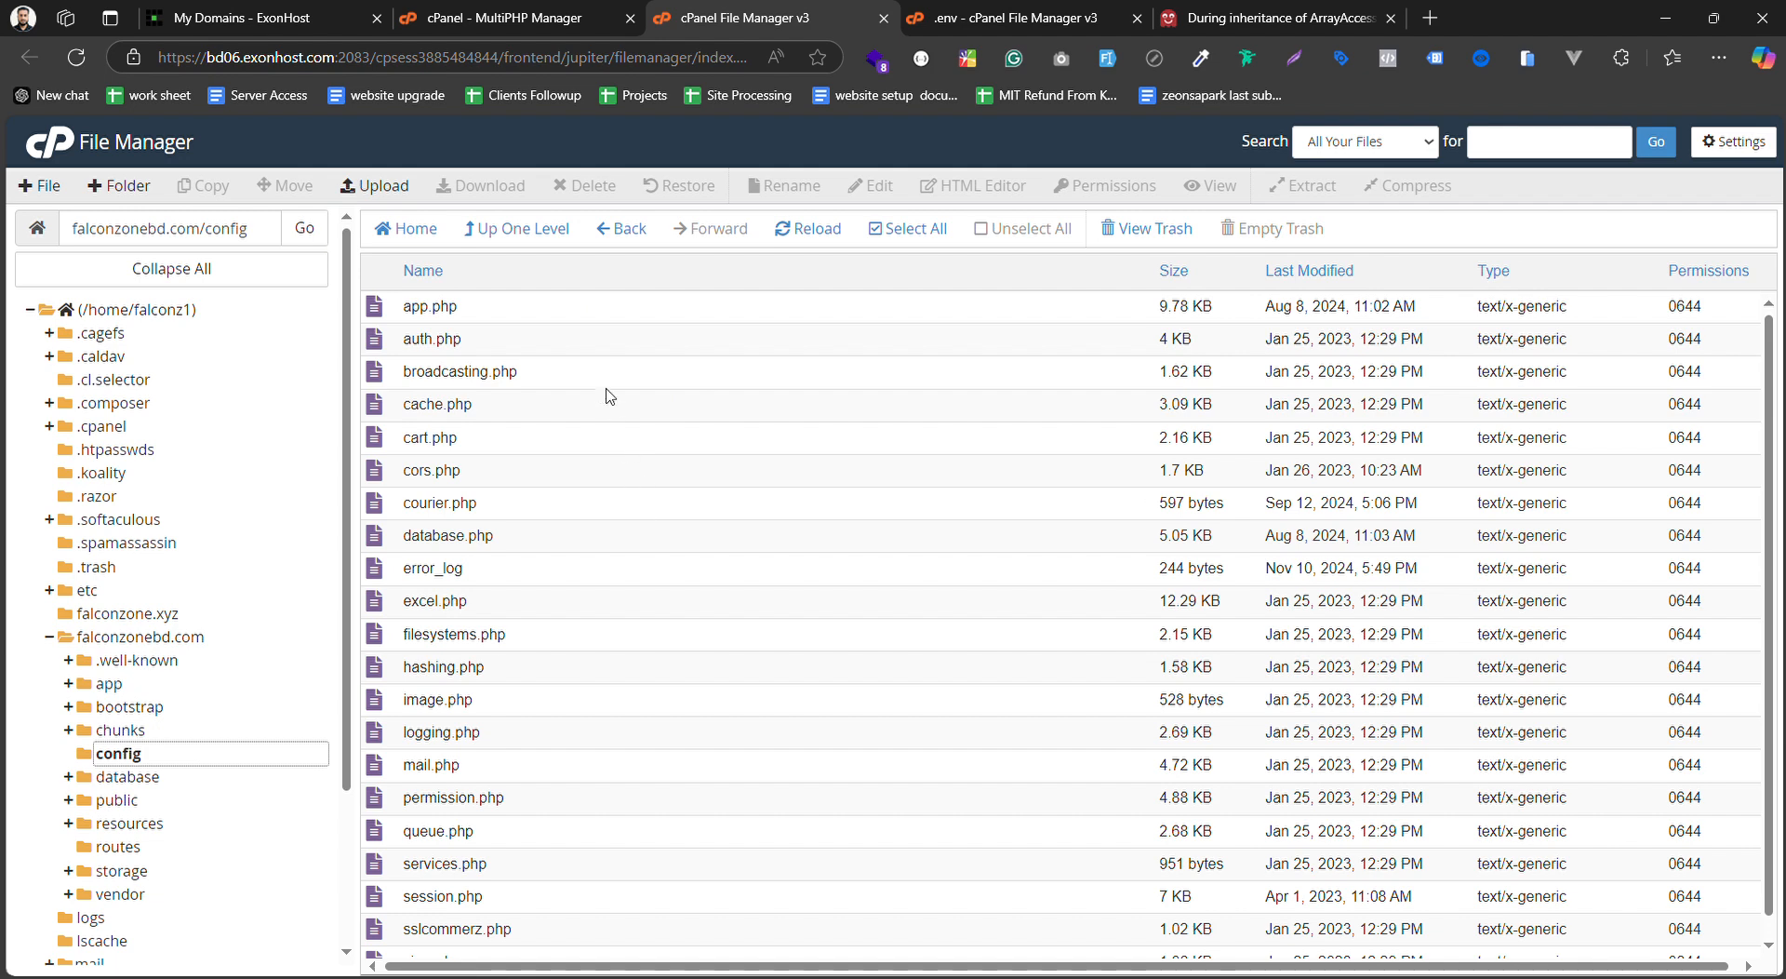
scroll(619, 667, down, 1)
scroll(620, 667, up, 1)
right_click(527, 307)
click(582, 386)
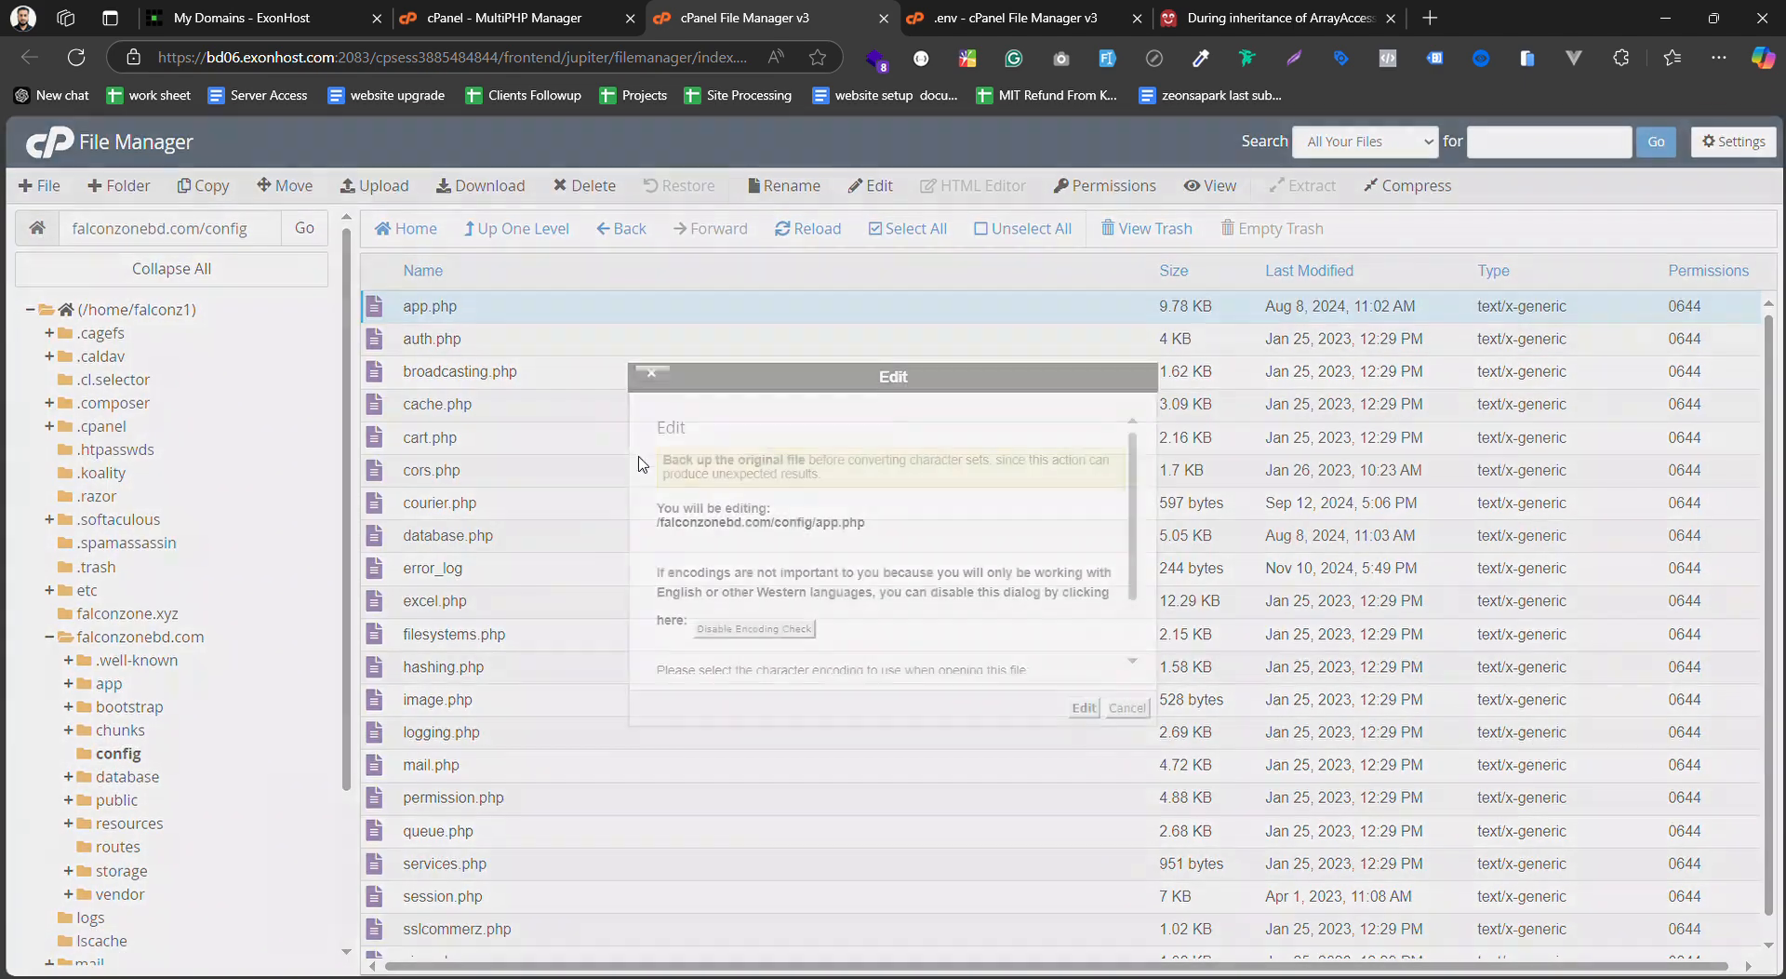
click(1083, 709)
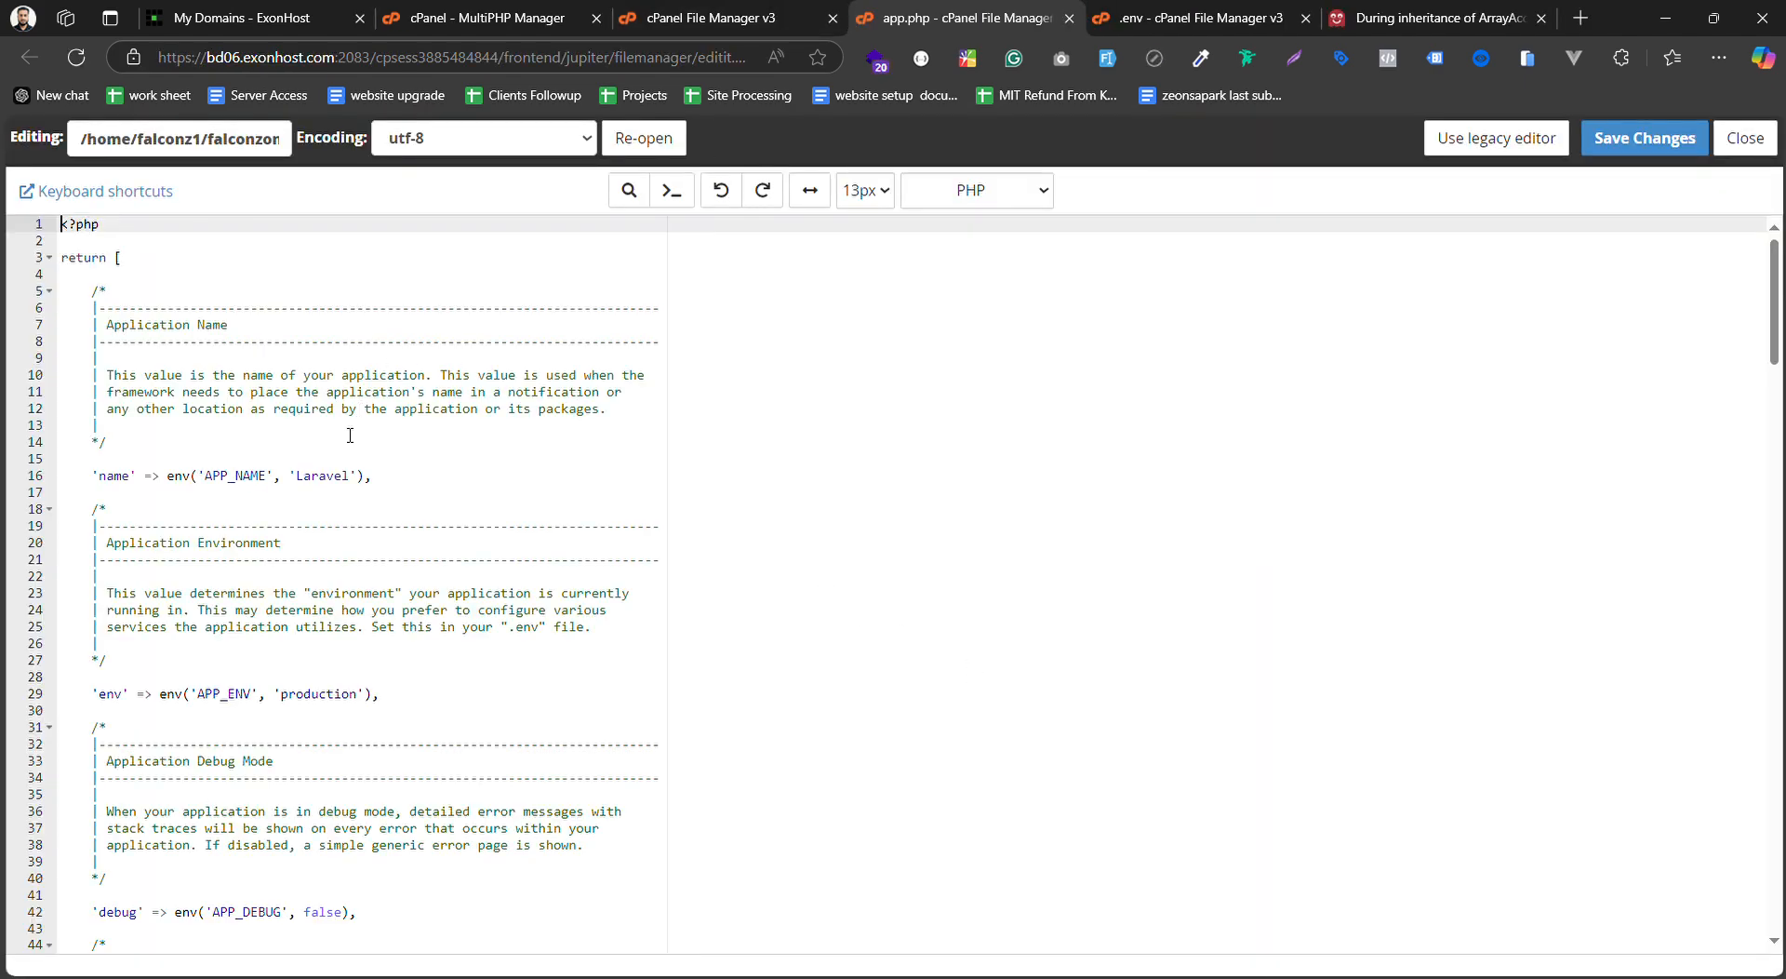
scroll(219, 507, down, 4)
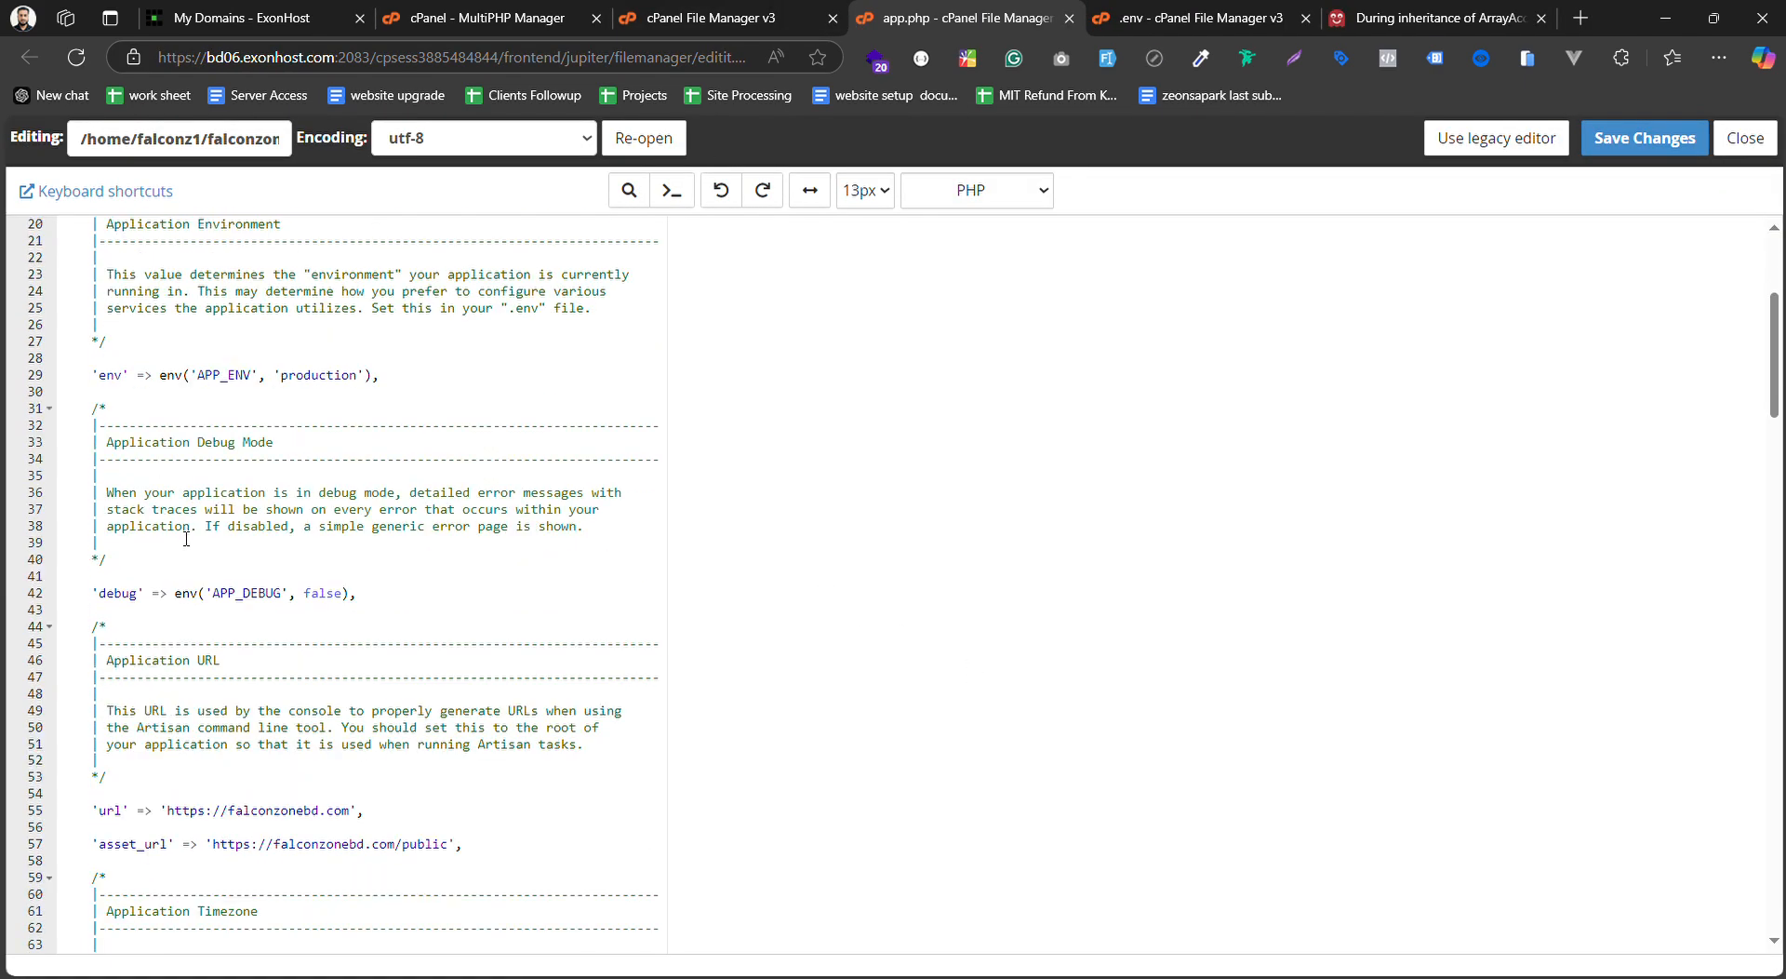
scroll(246, 621, down, 3)
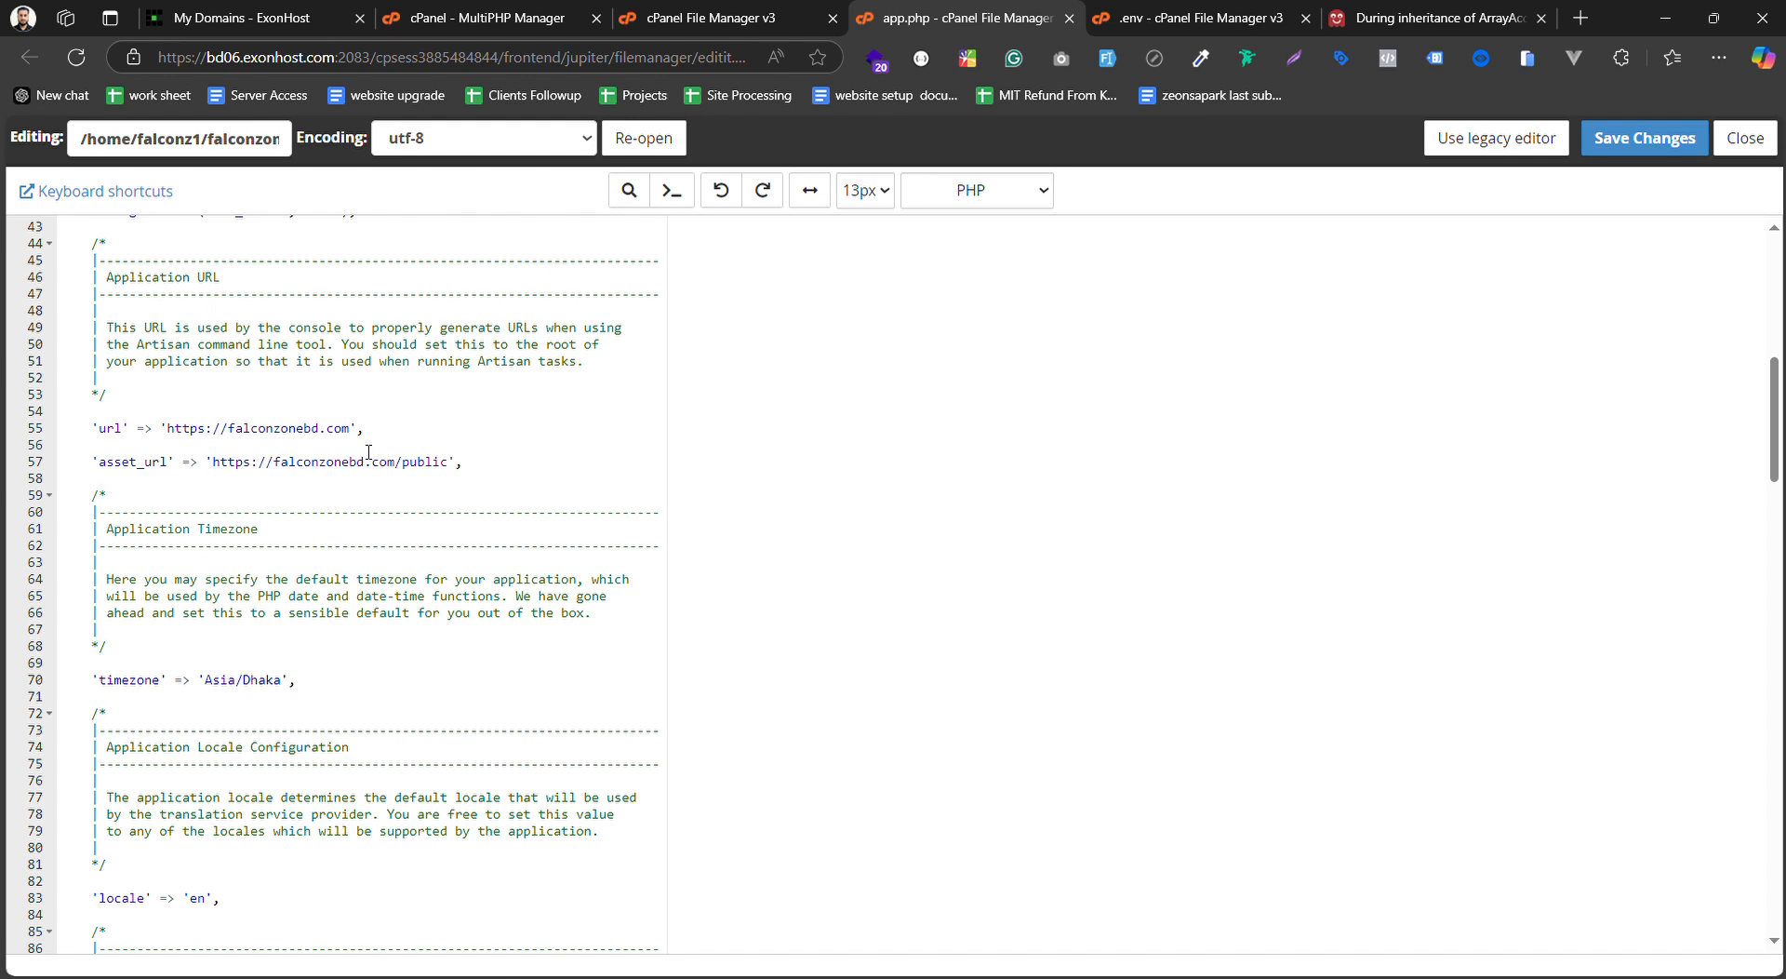
click(1190, 18)
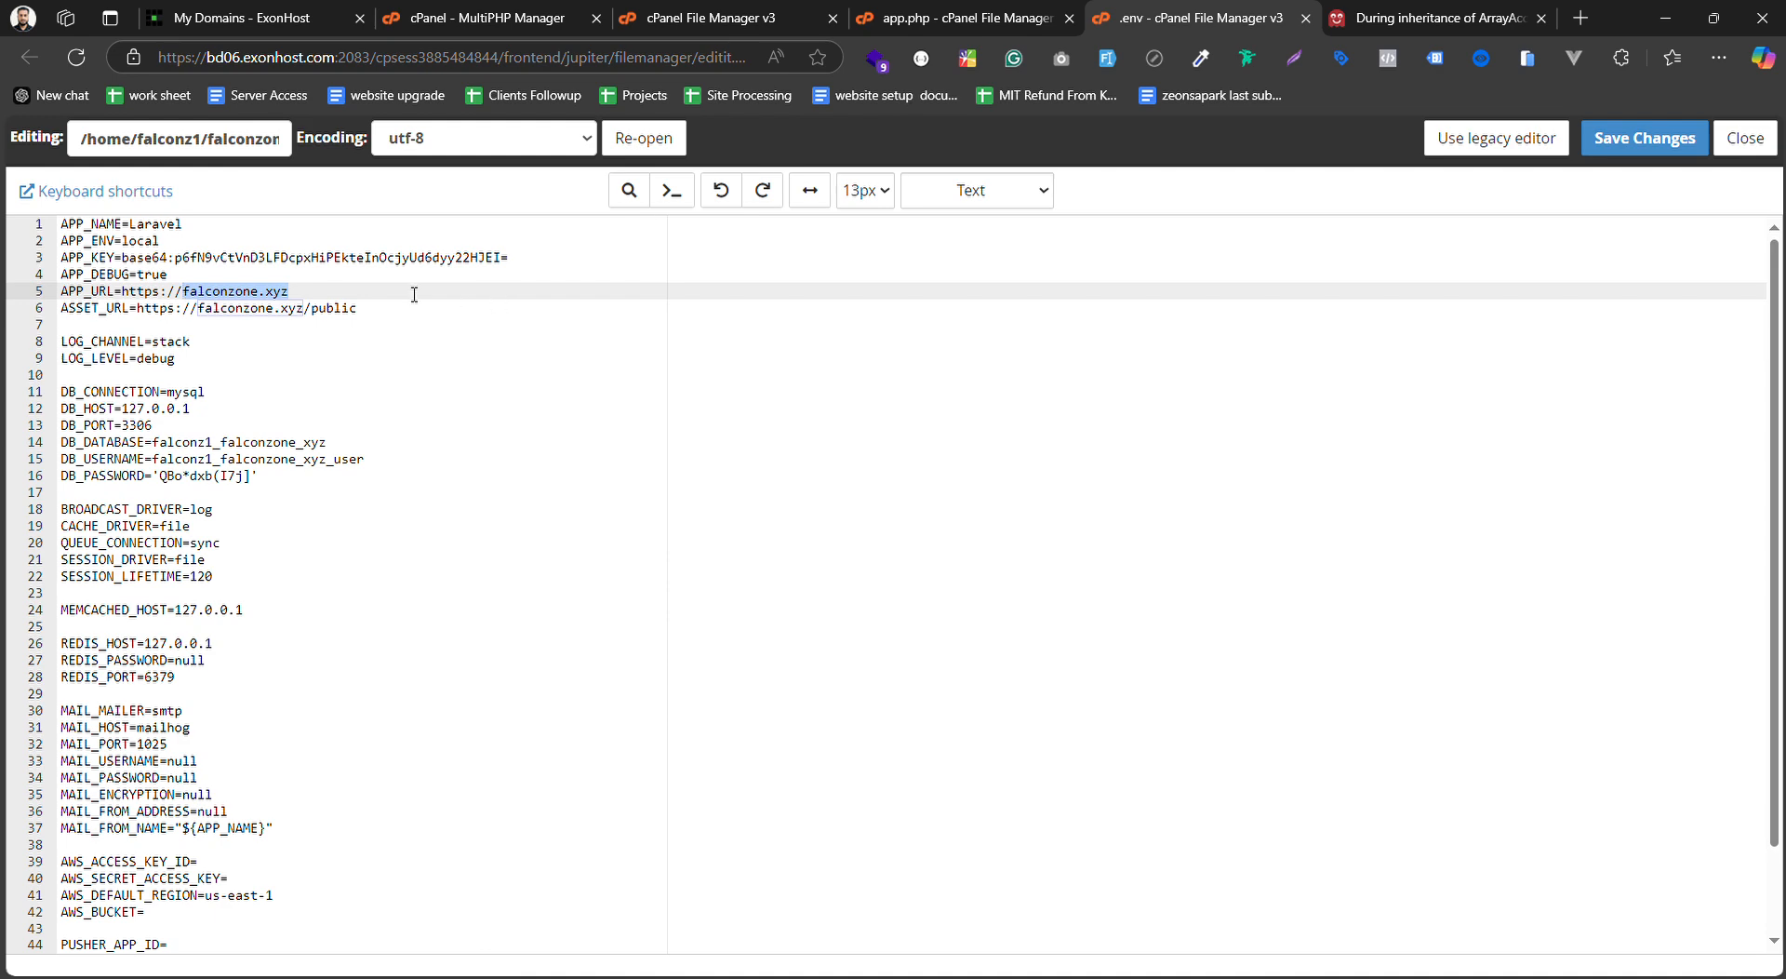
drag(289, 293, 139, 295)
key(ctrl+c)
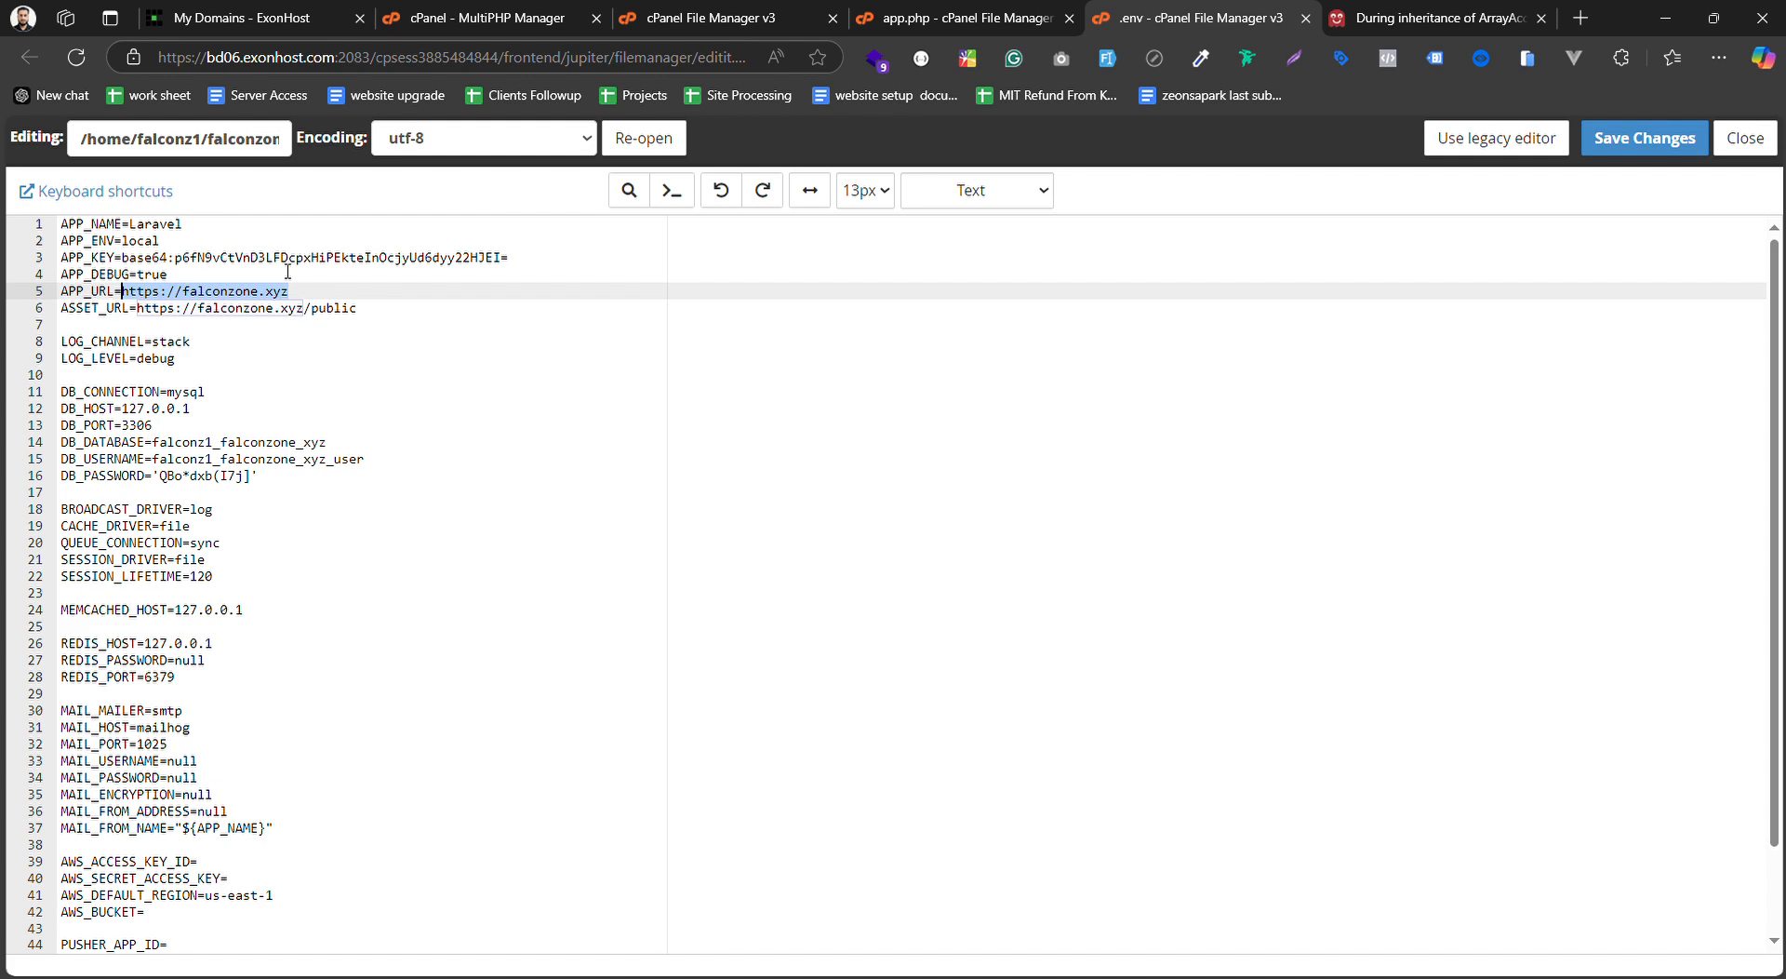
click(924, 7)
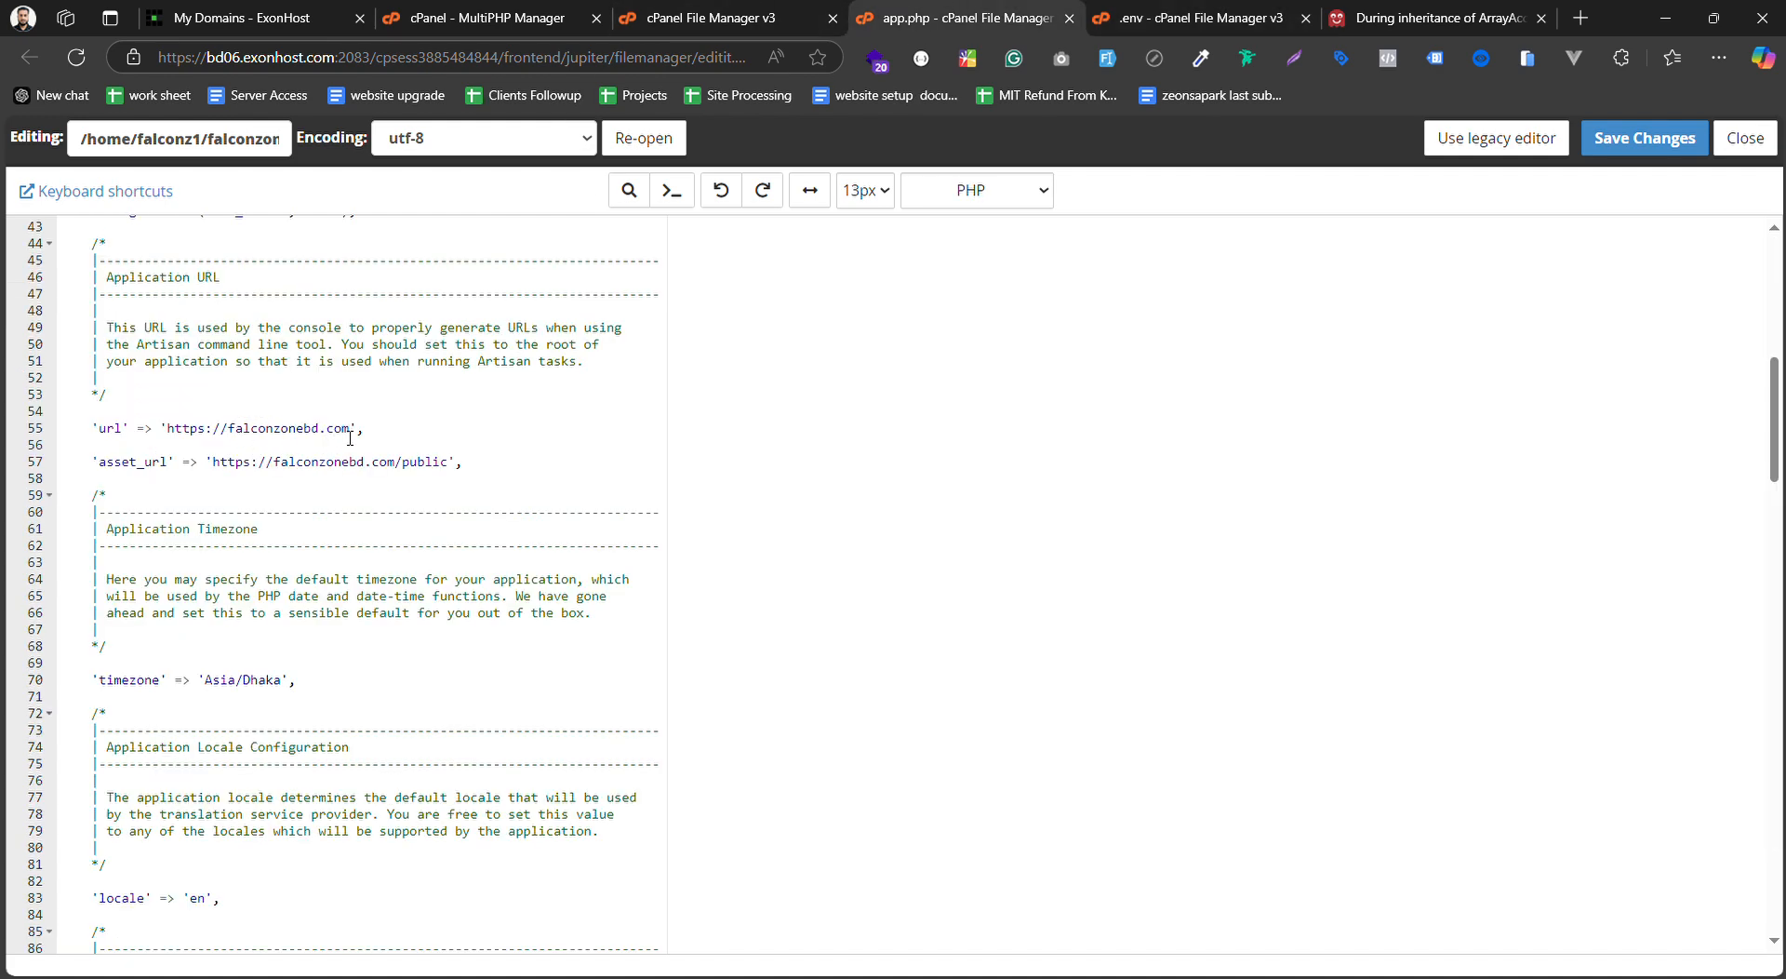
drag(351, 429, 170, 429)
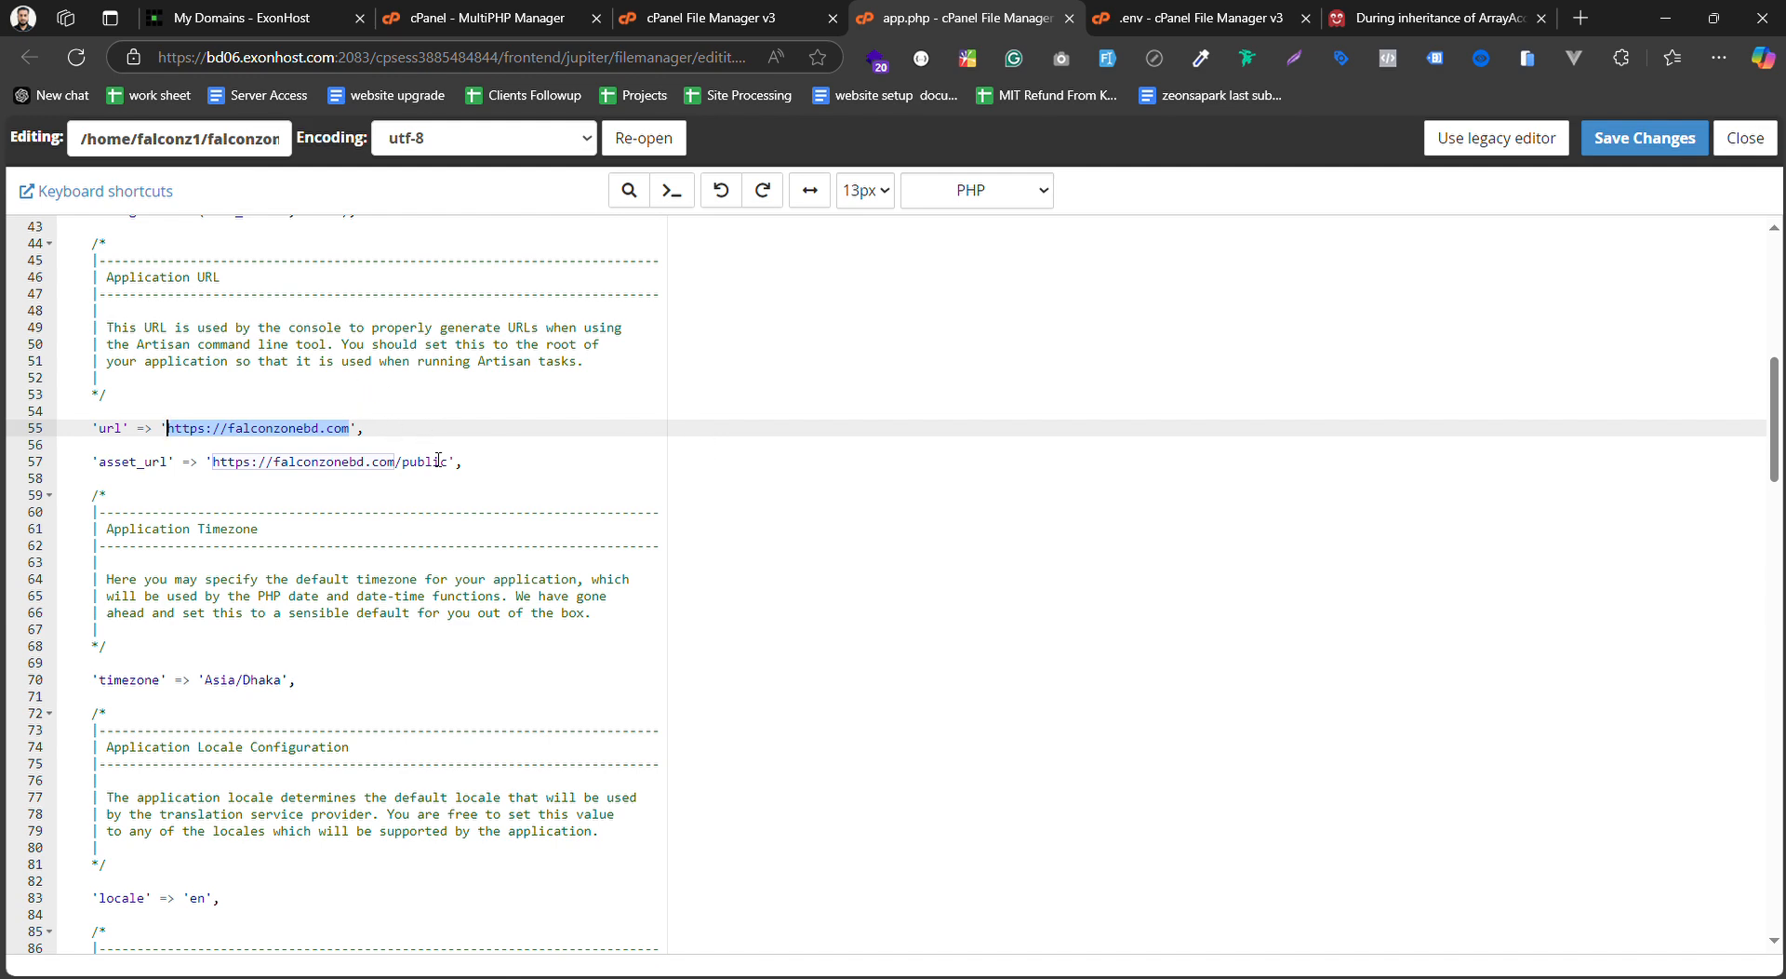
key(ctrl+v)
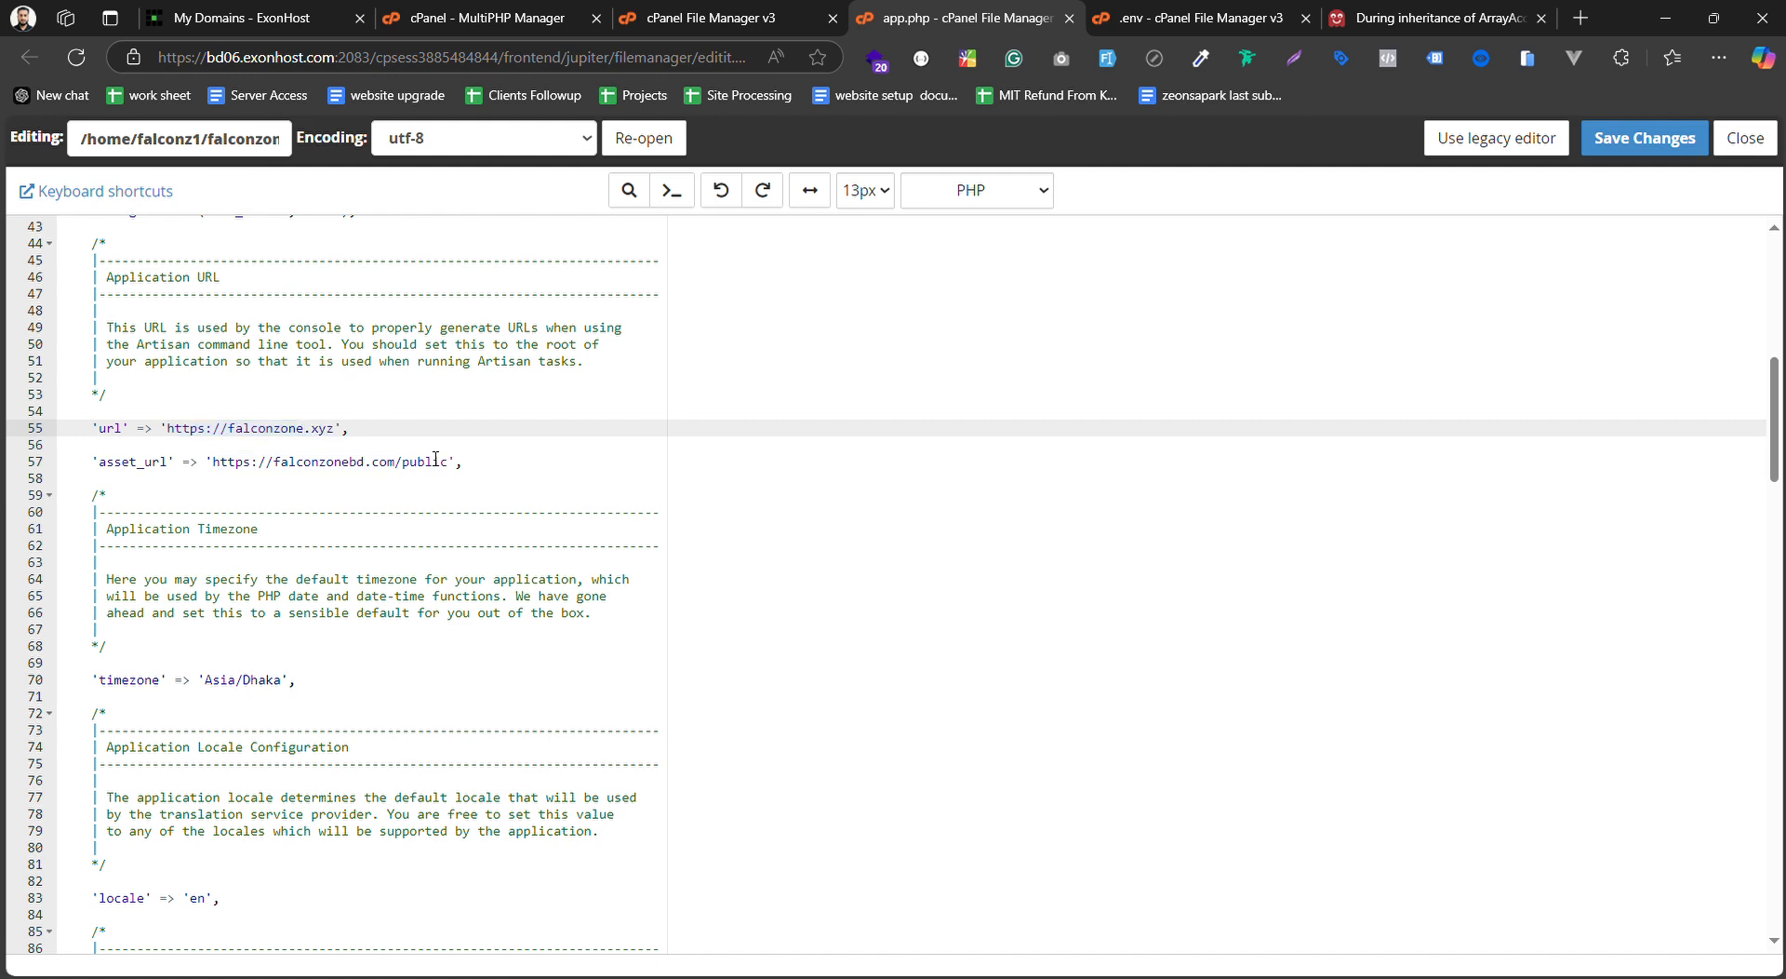
drag(397, 465, 220, 470)
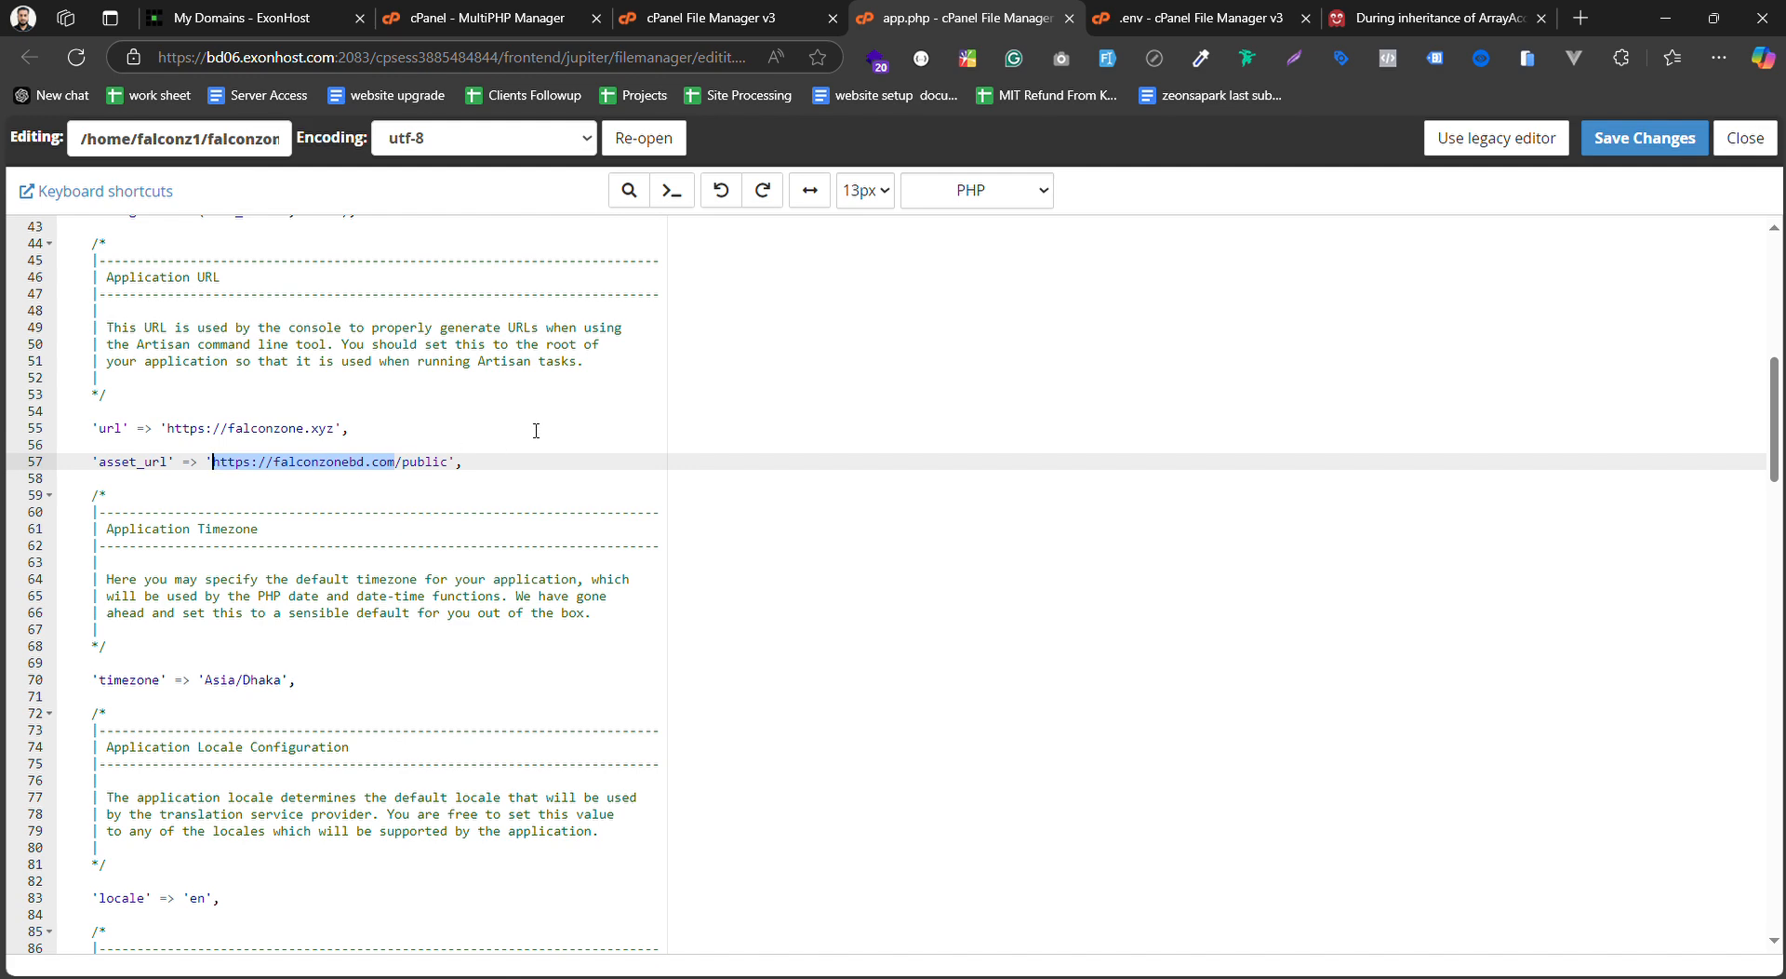
key(ctrl+v)
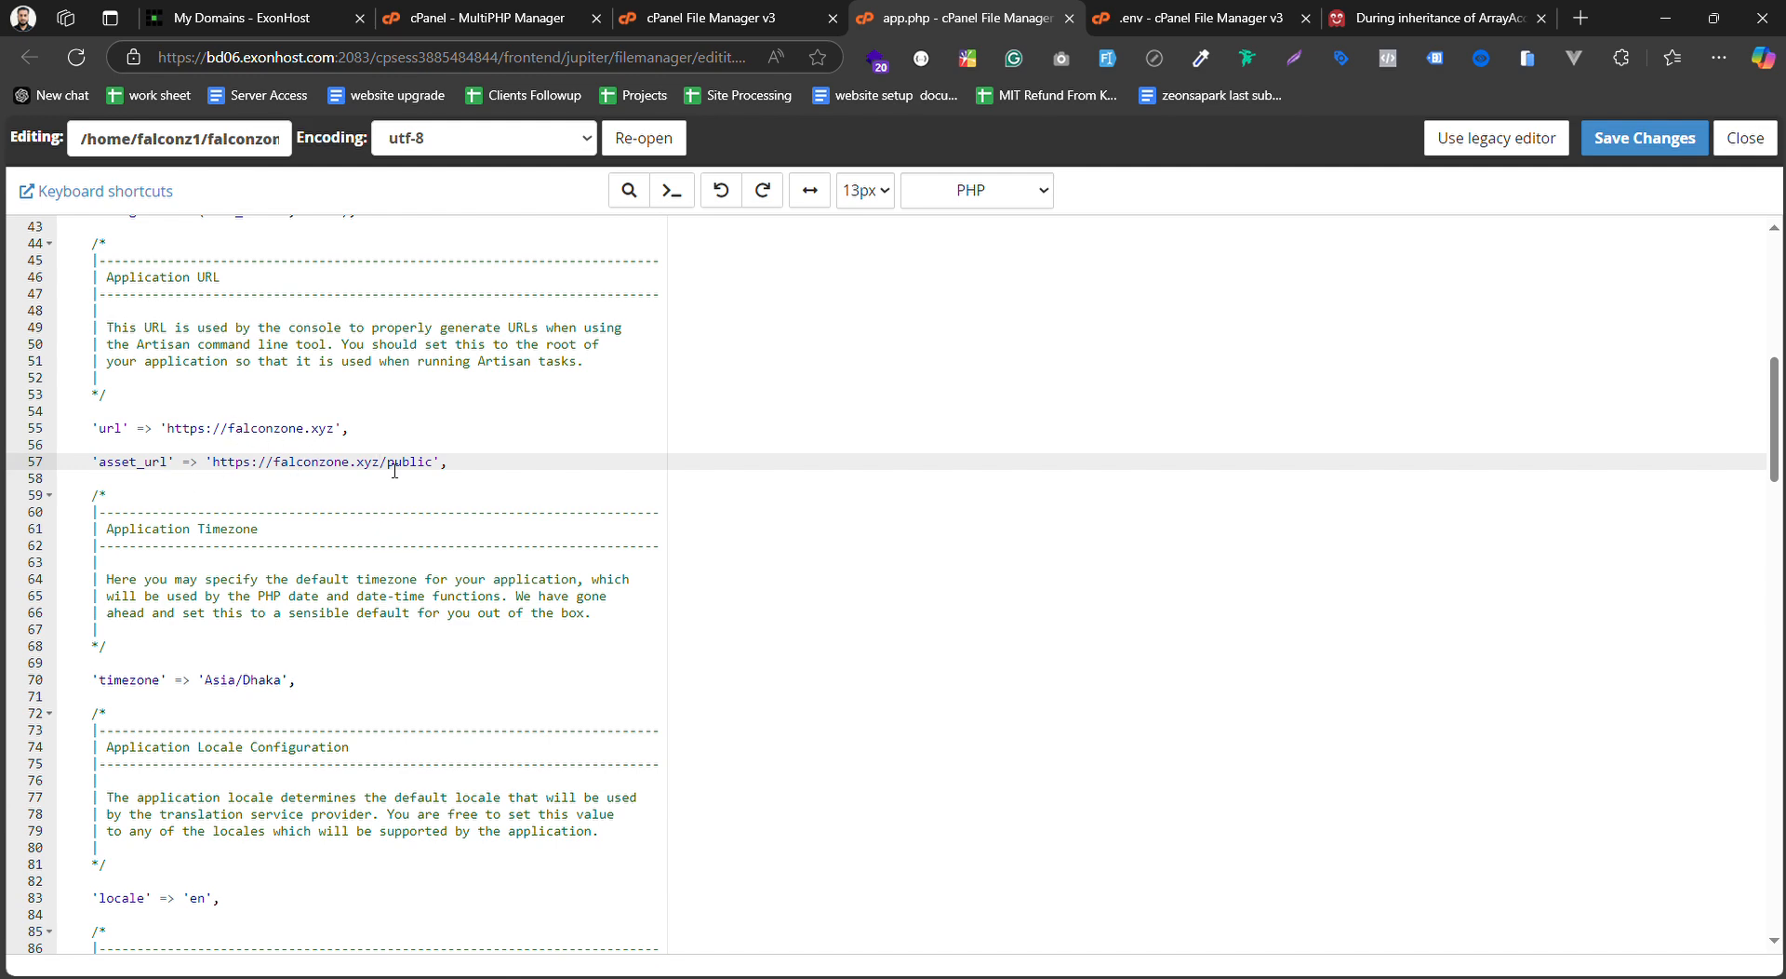
click(1667, 145)
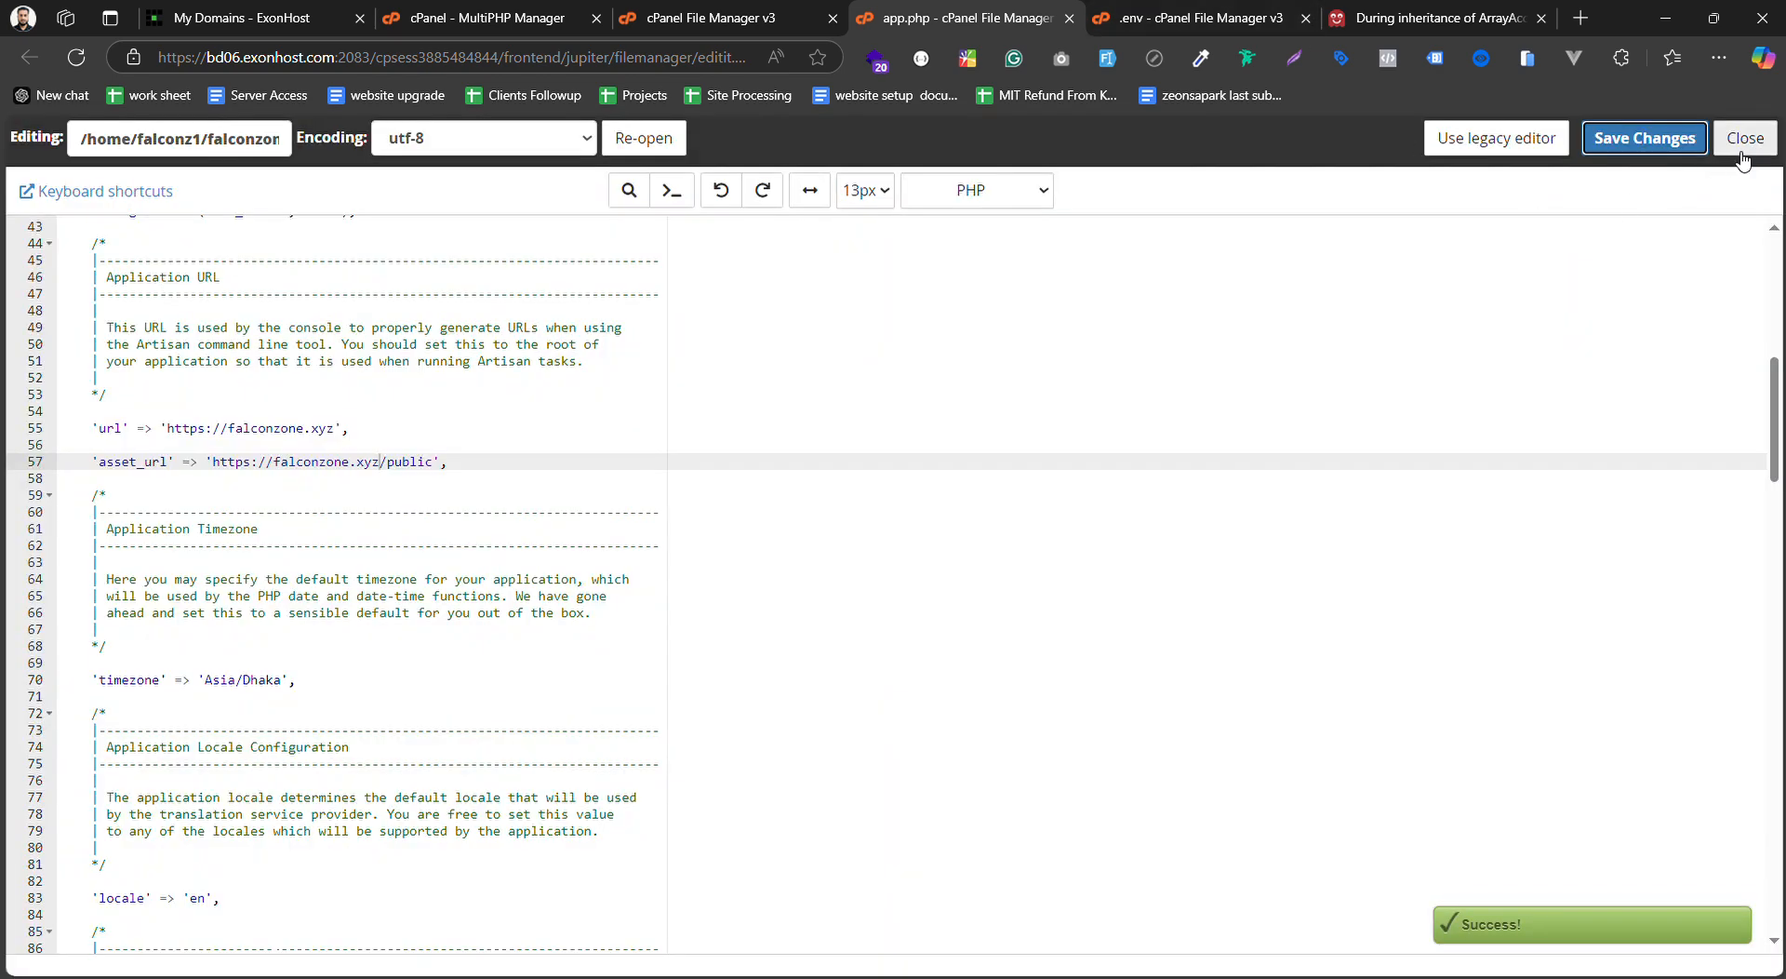
click(1745, 141)
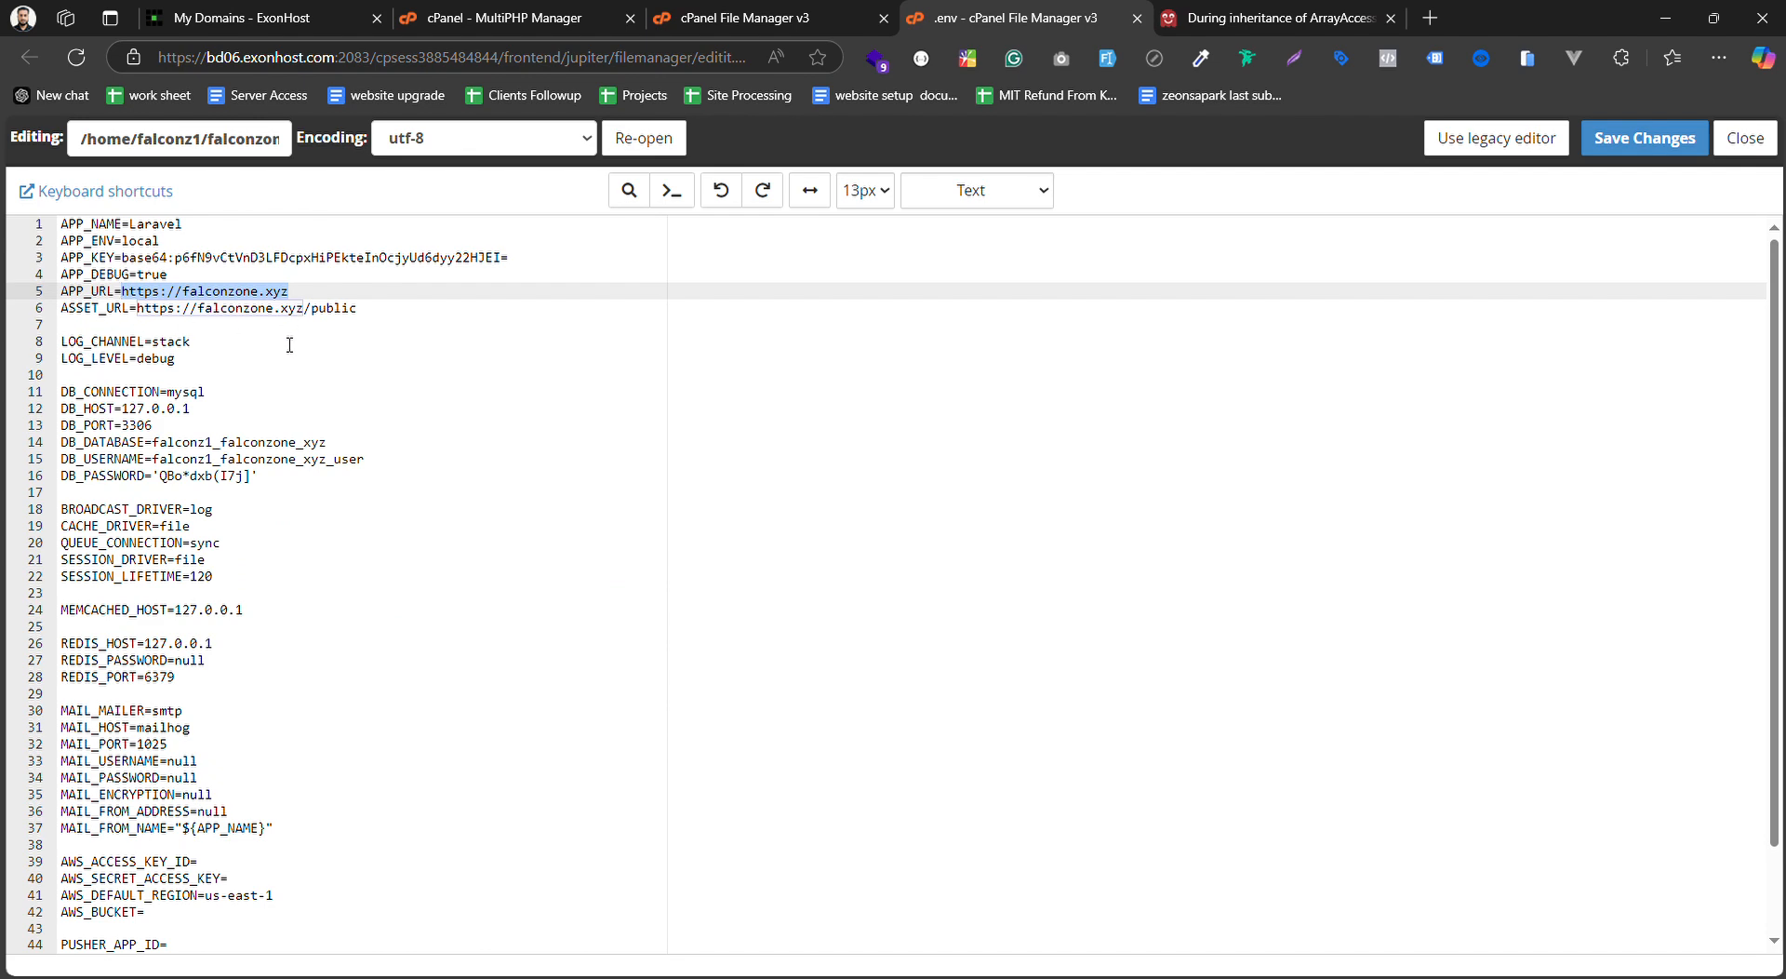
Open database.php from the falconzonebd.com/config folder in the editor and go to its mysql connection settings
click(736, 16)
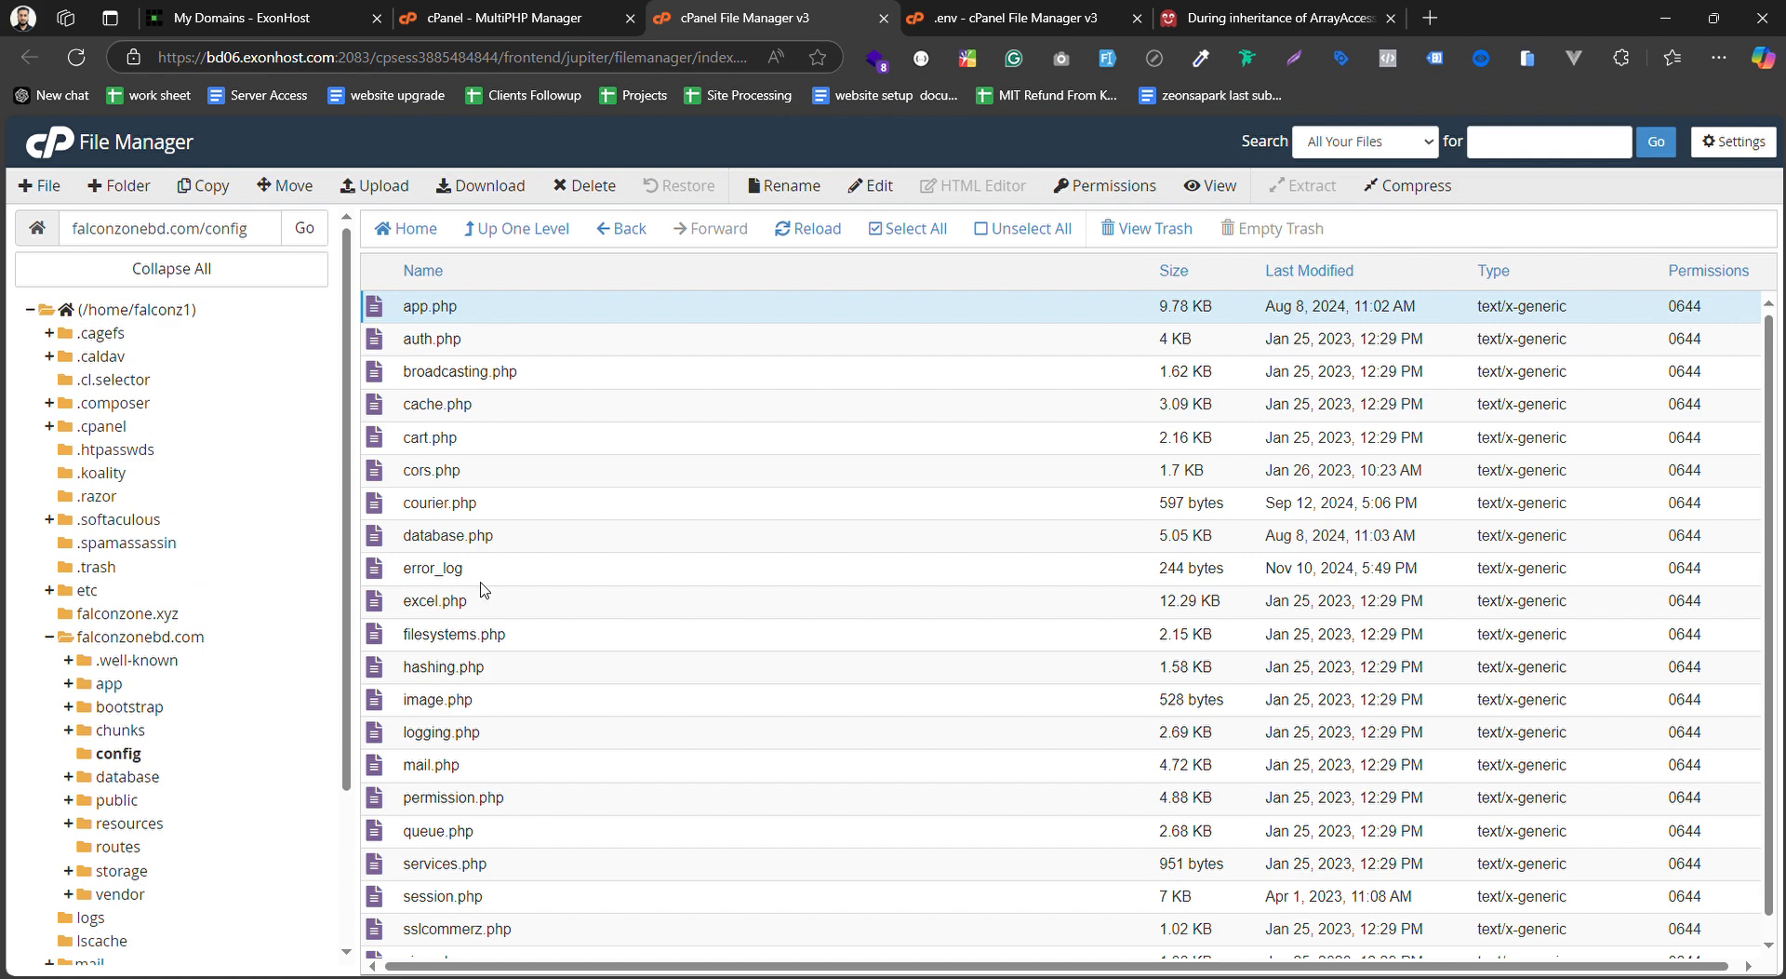
click(549, 537)
right_click(549, 536)
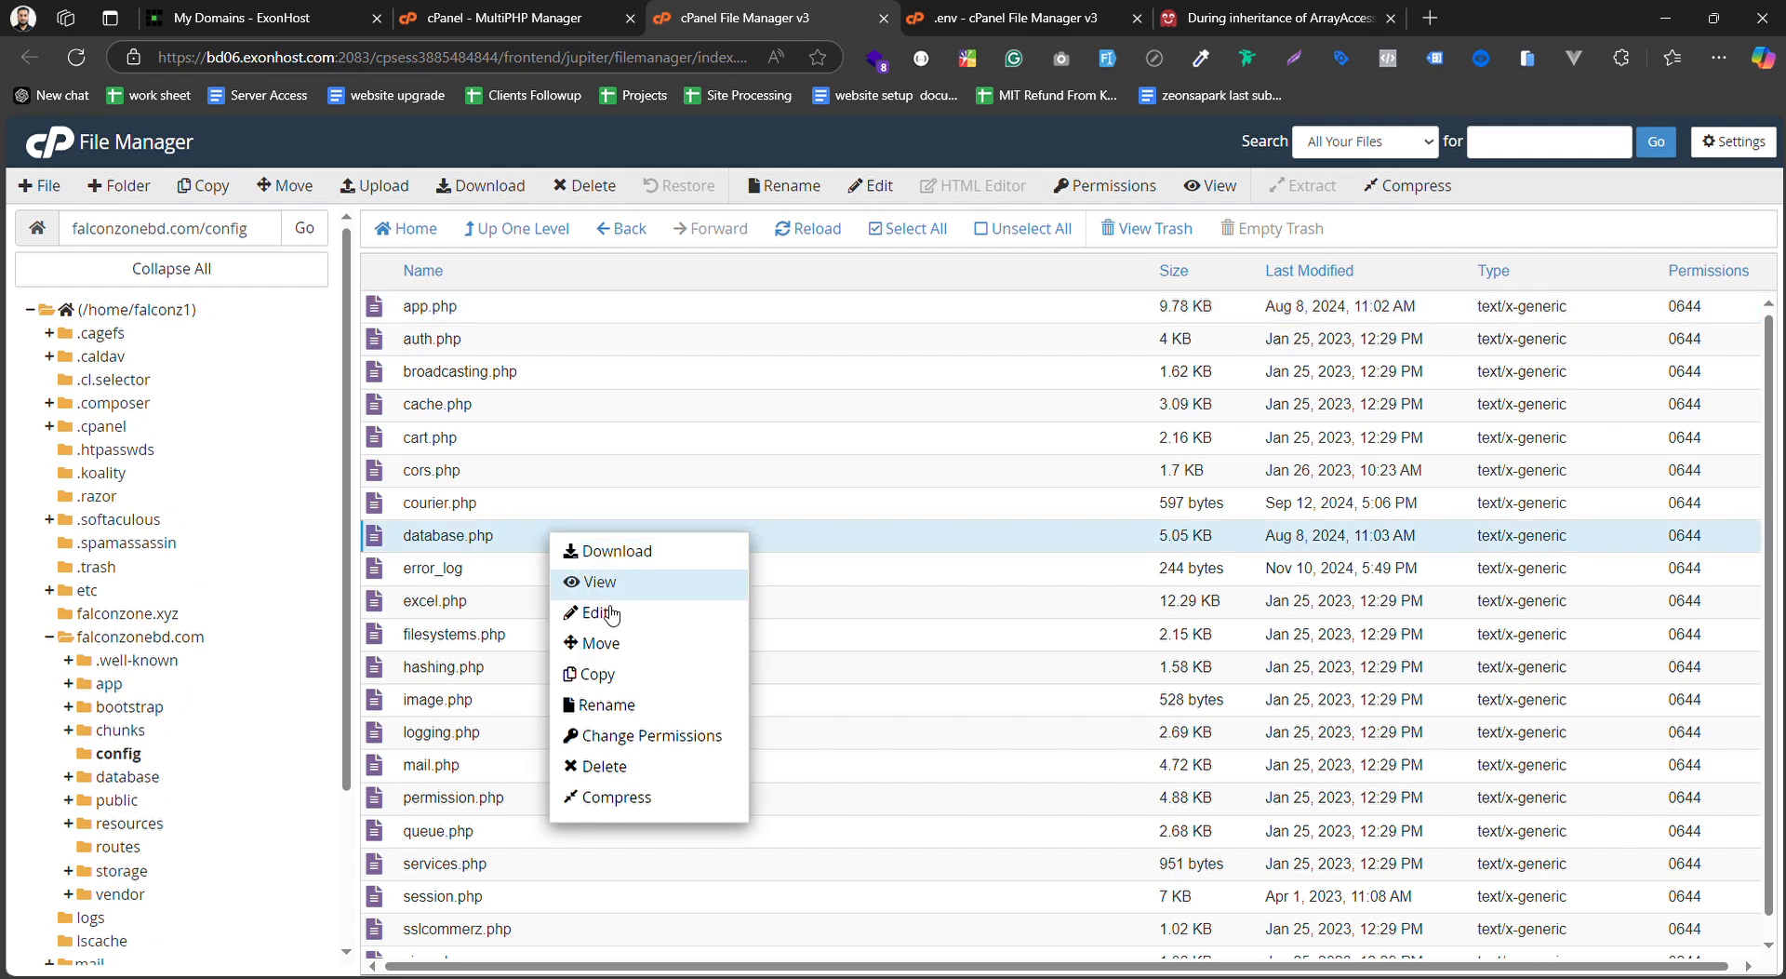
click(605, 609)
click(1084, 707)
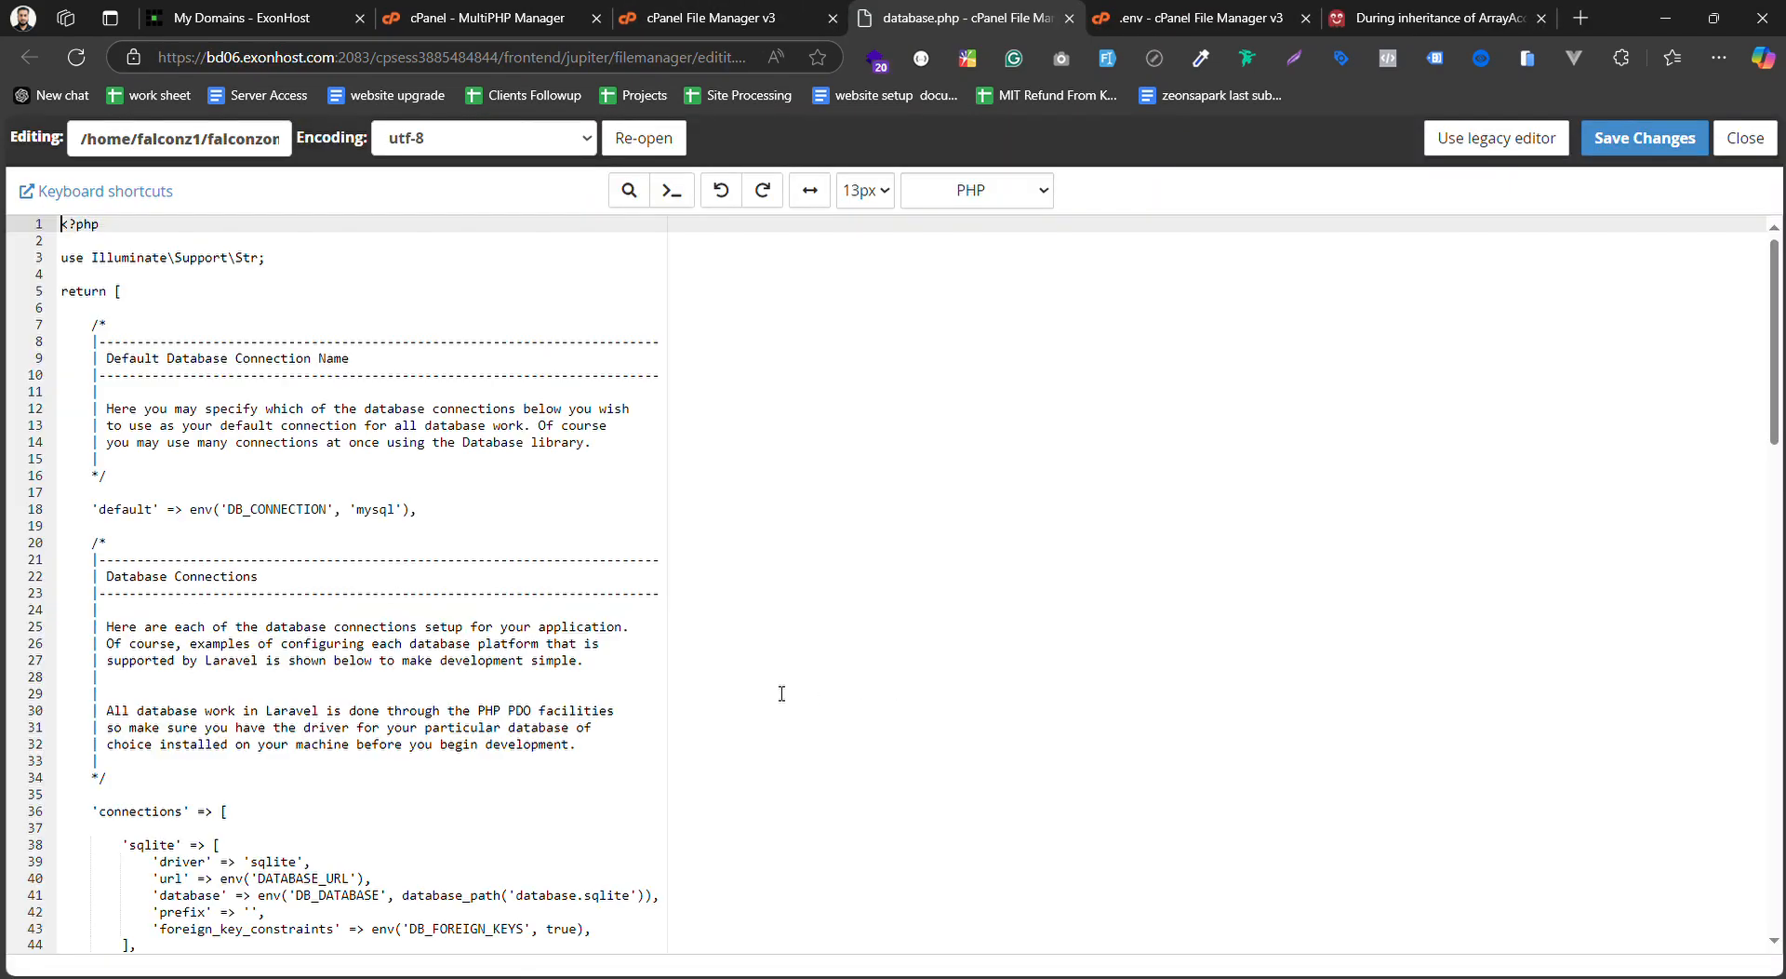
scroll(136, 434, down, 6)
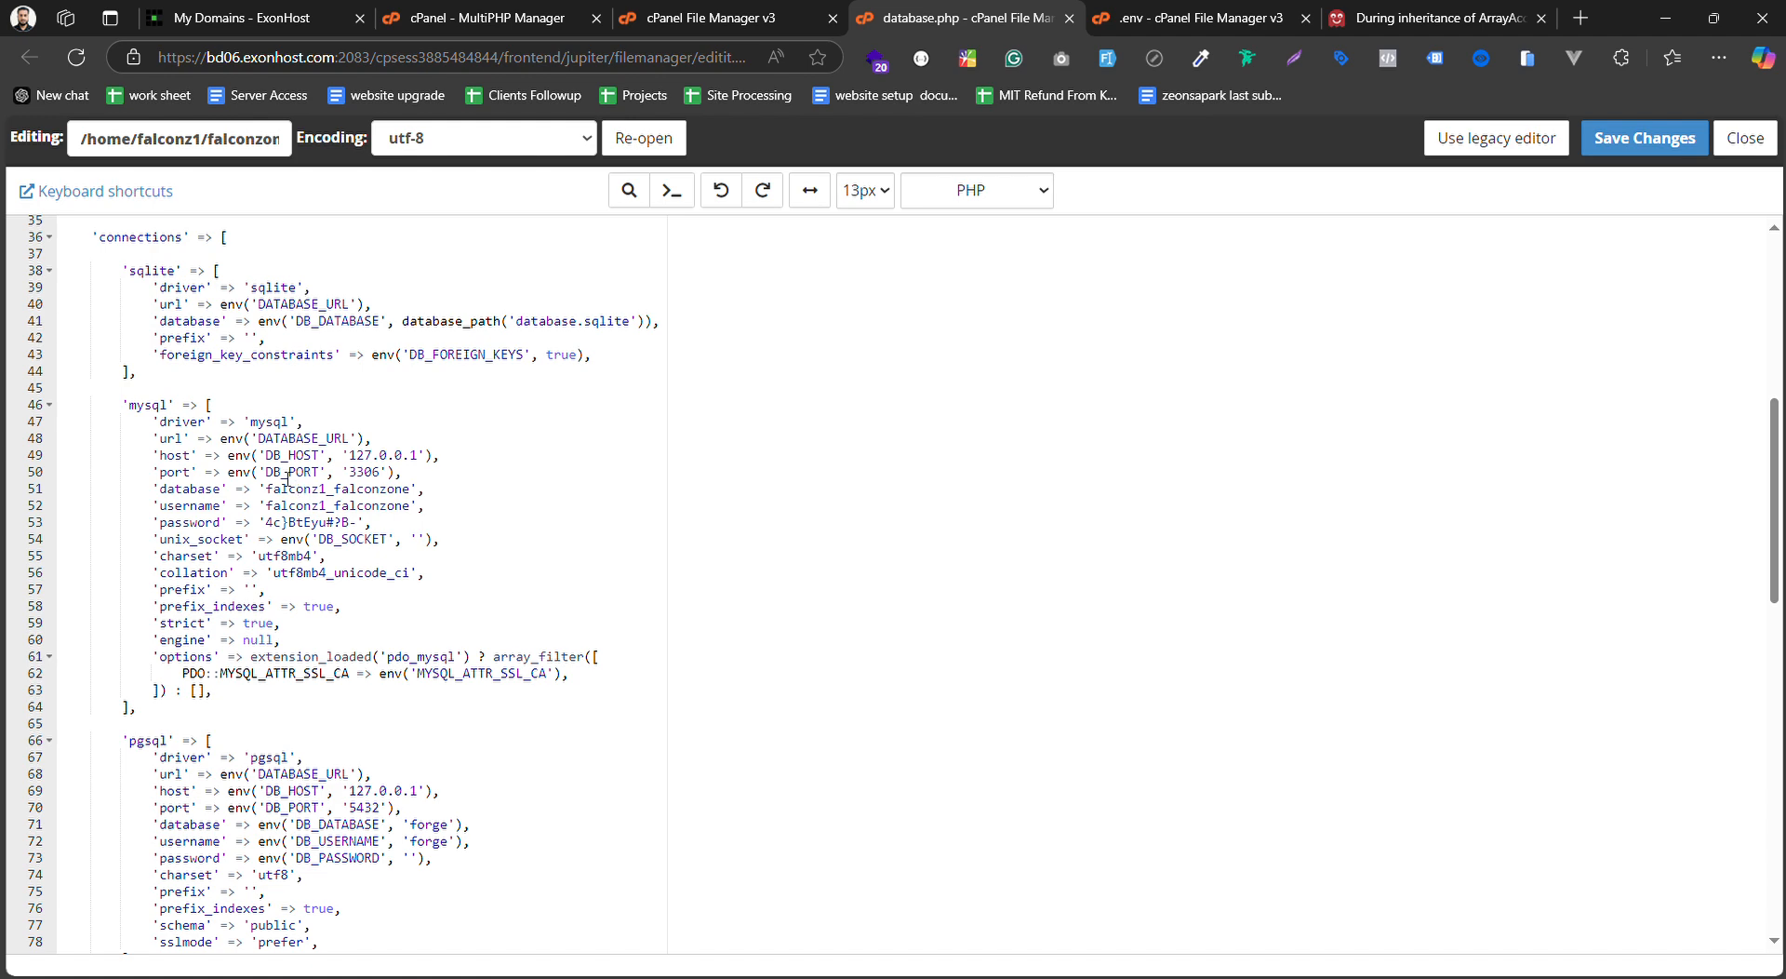
Set the mysql connection's database to falconz1_falconzone_xyz, matching the DB_DATABASE value in the .env file
click(1146, 11)
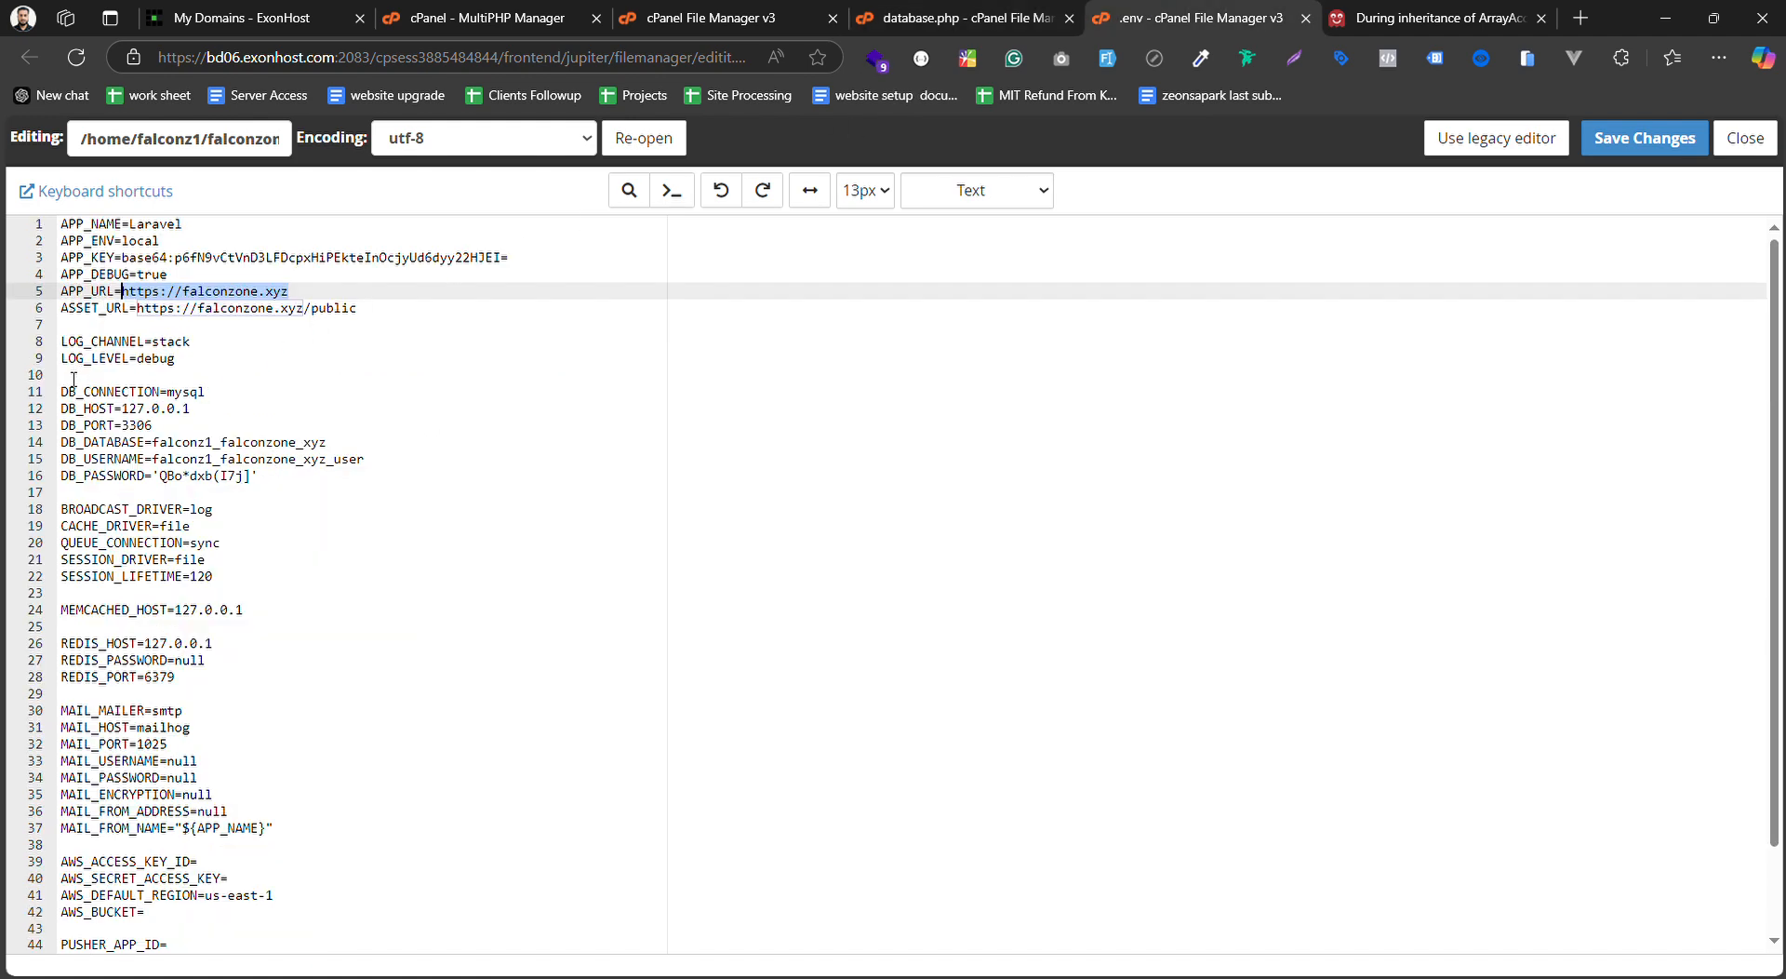
click(104, 442)
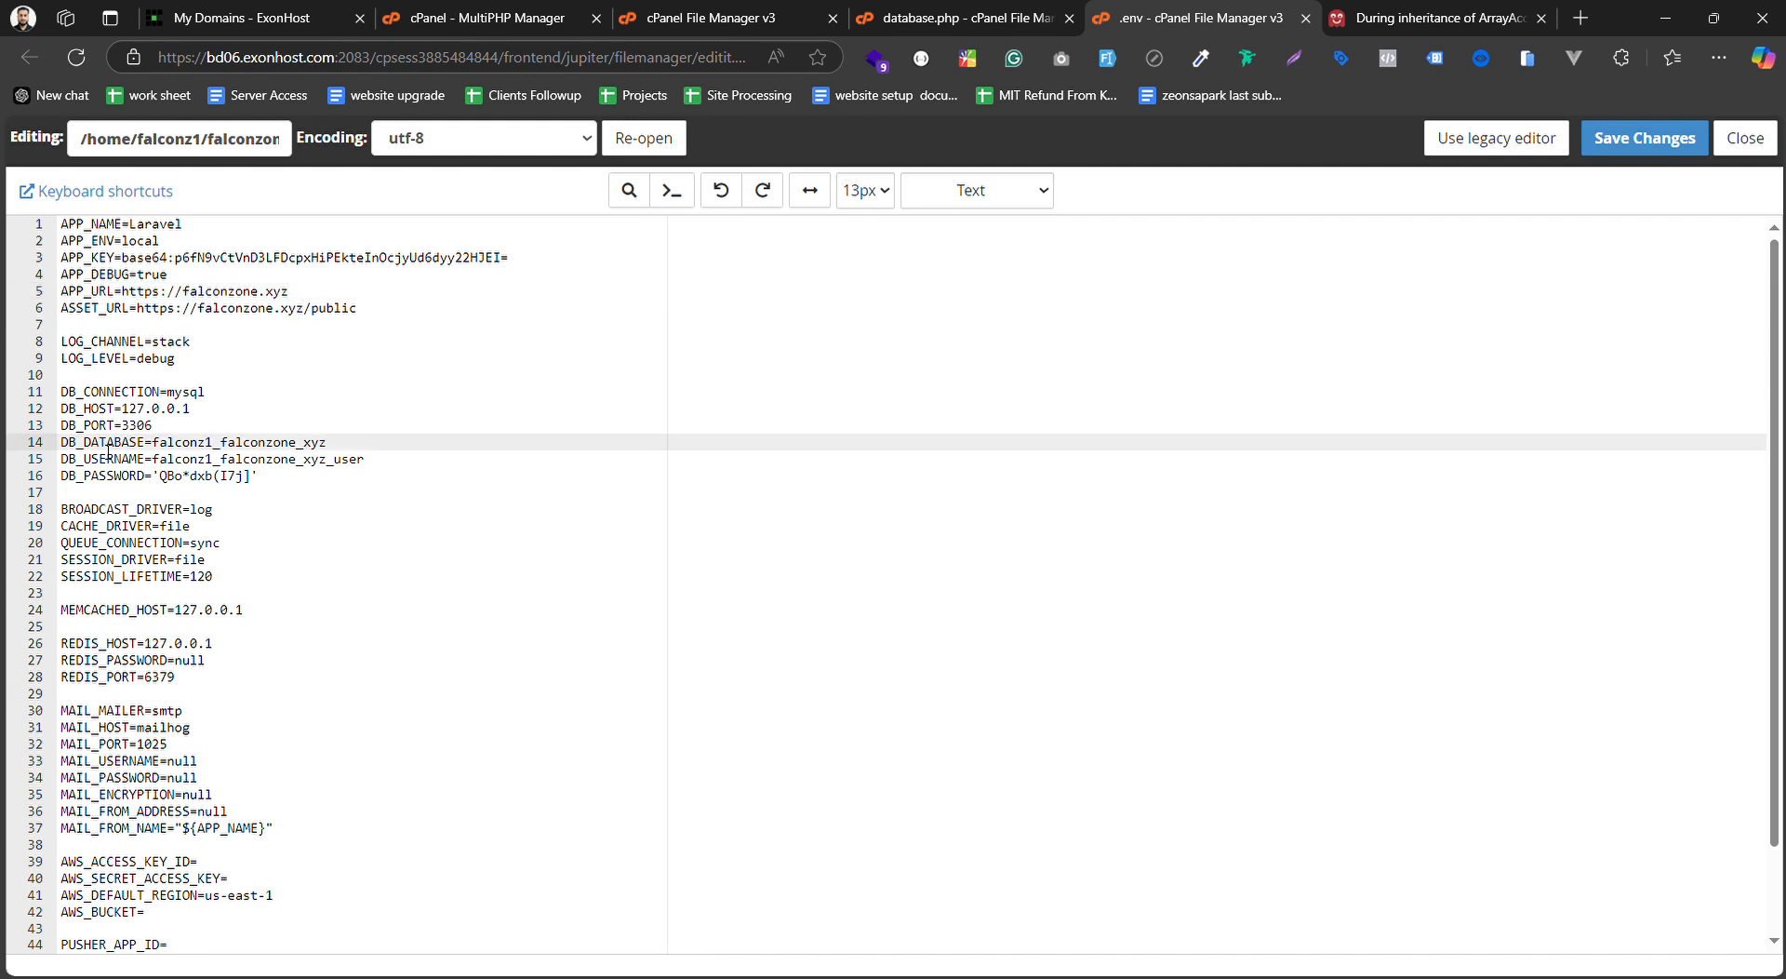
double_click(222, 446)
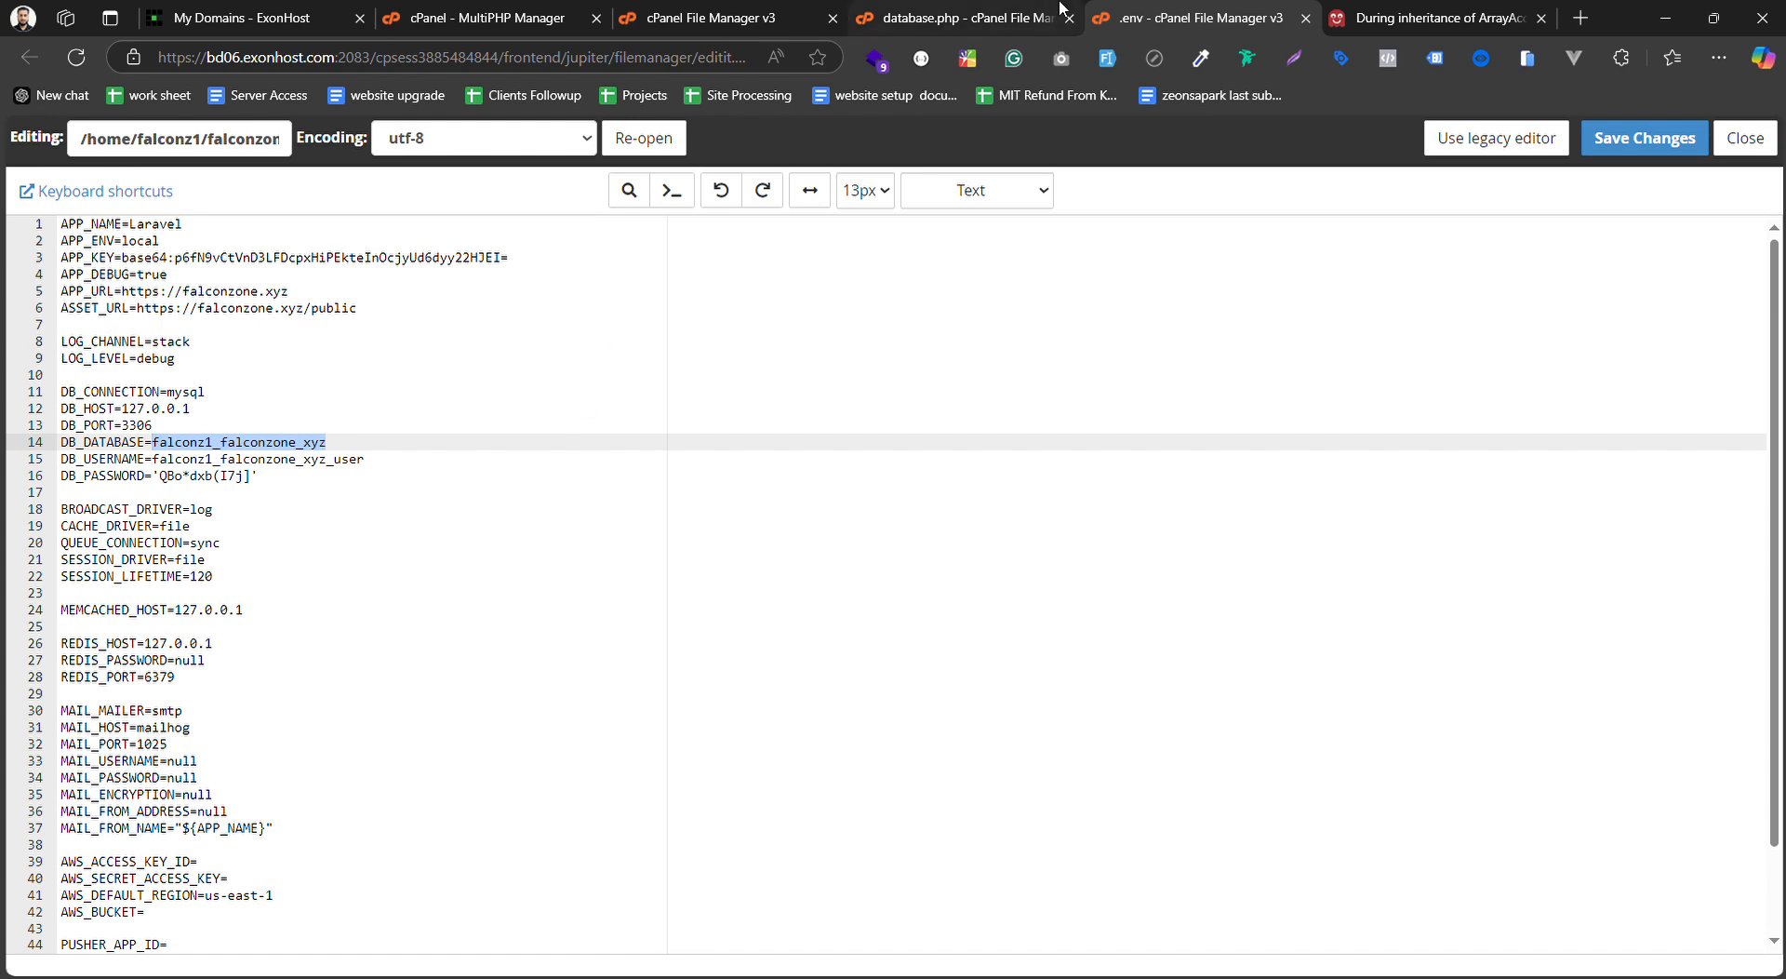
click(1060, 11)
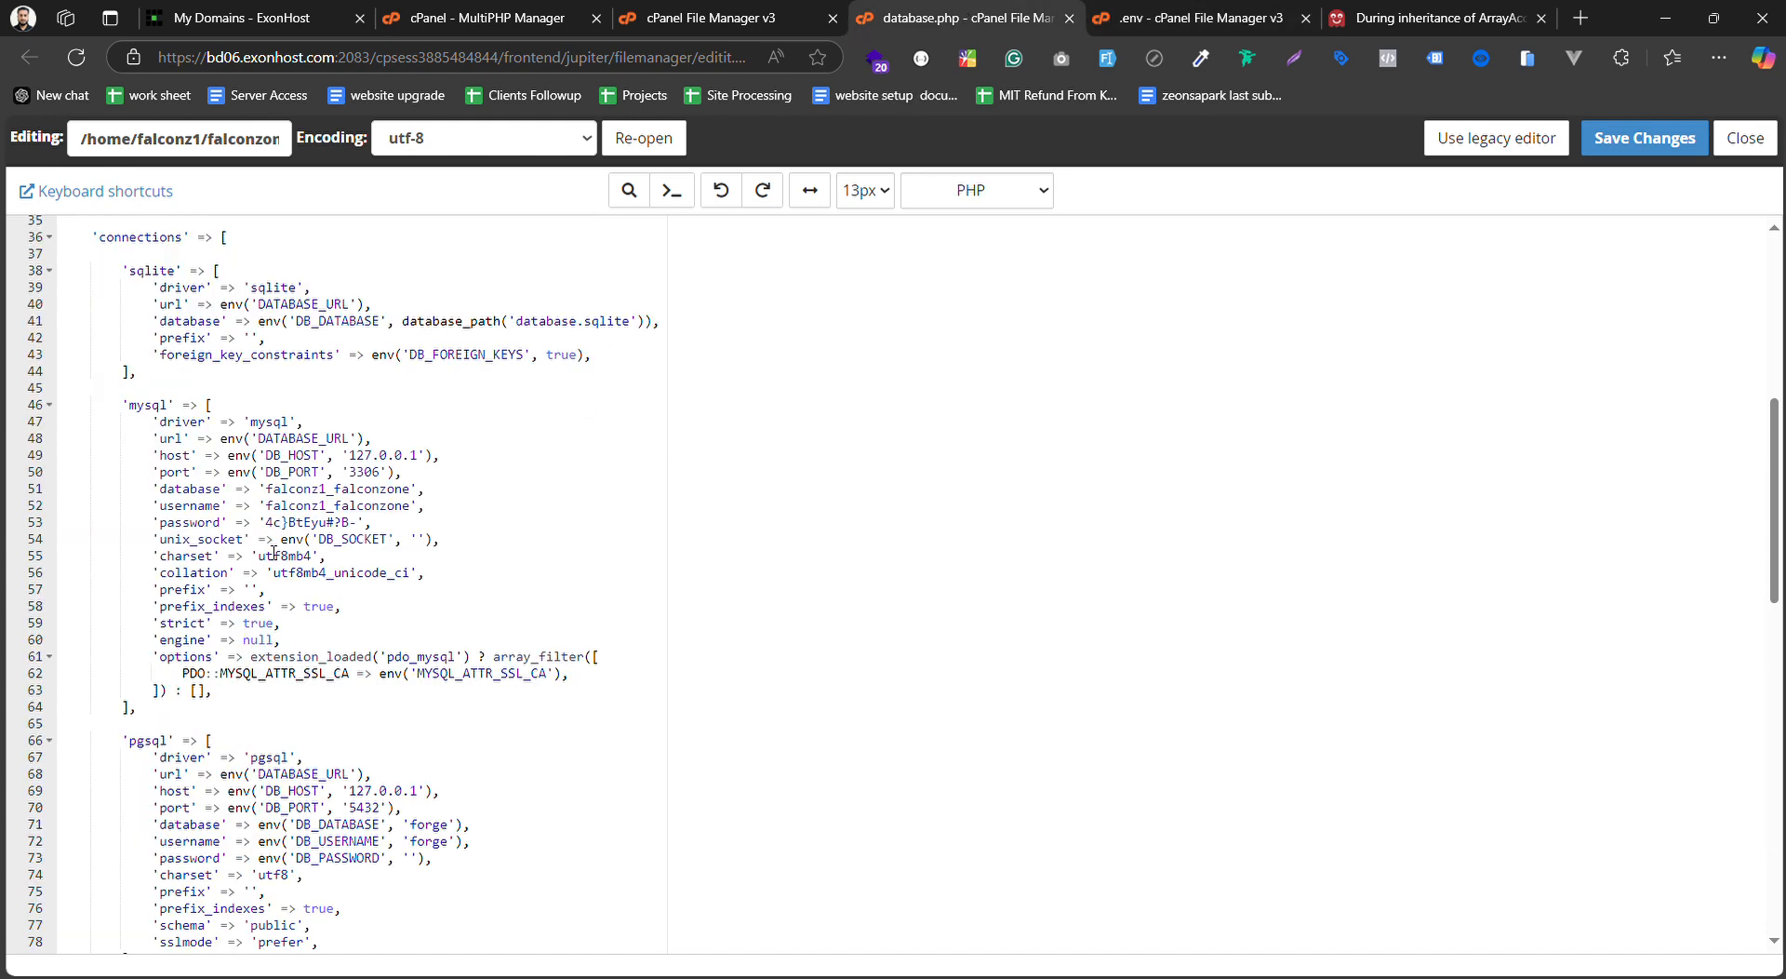
double_click(197, 490)
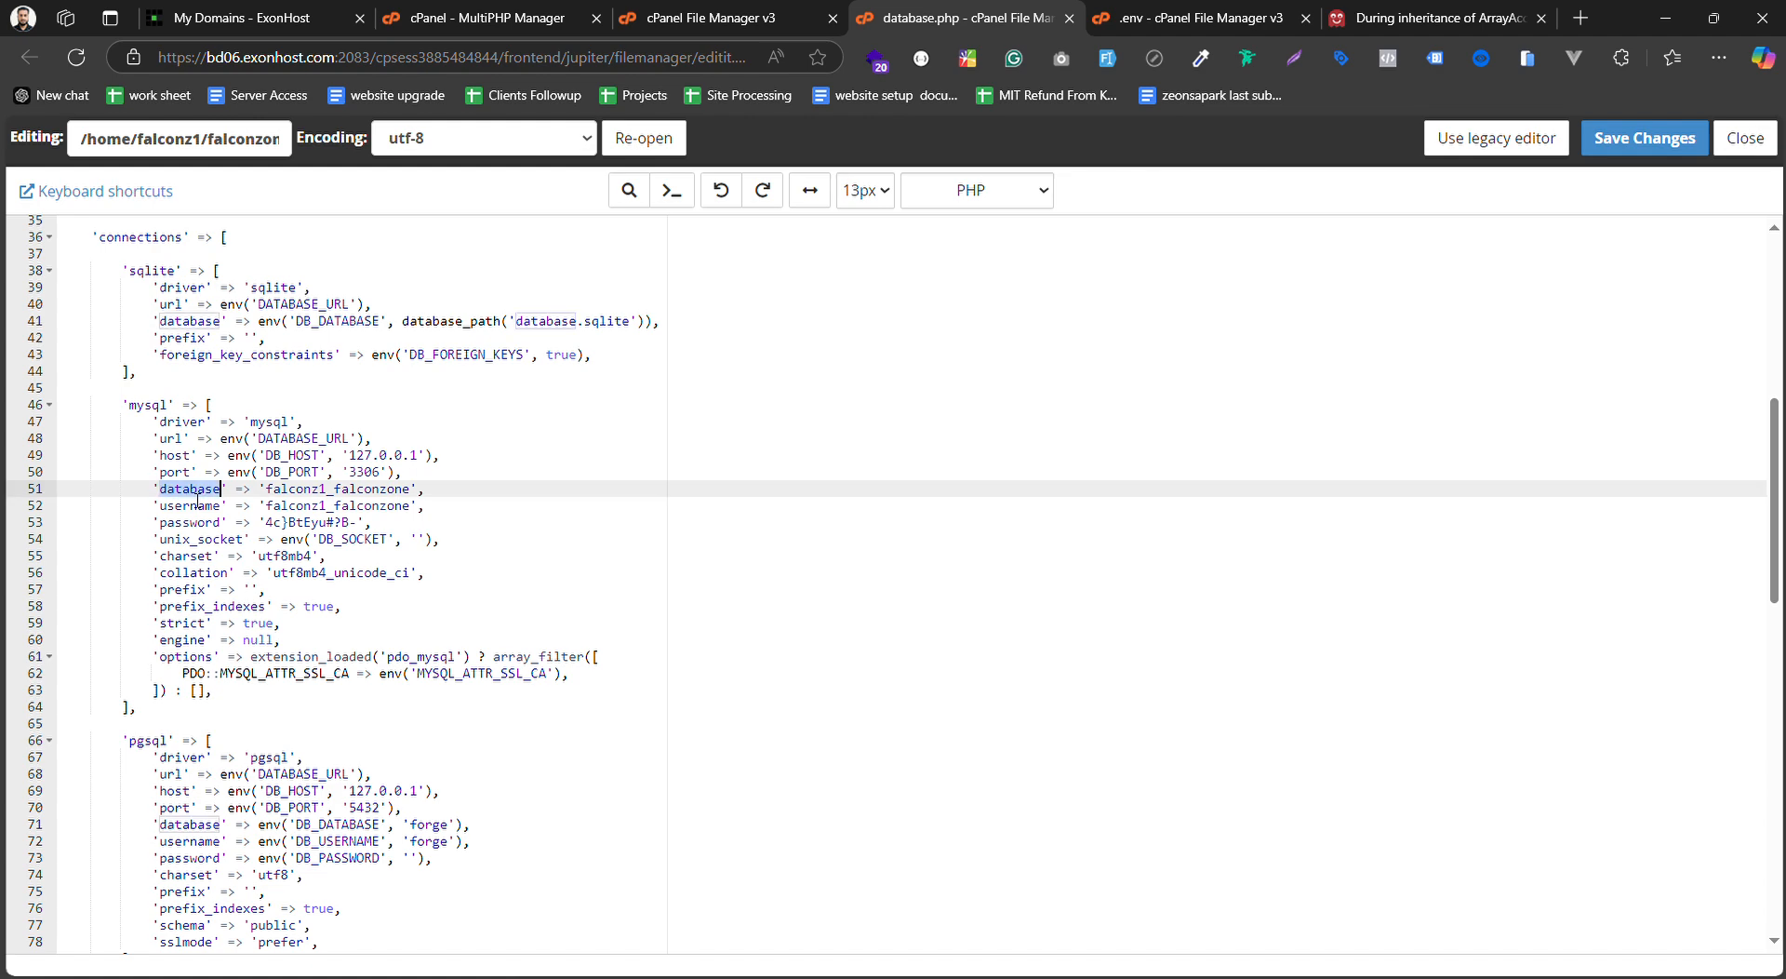
double_click(366, 489)
key(Right)
text(_xyz)
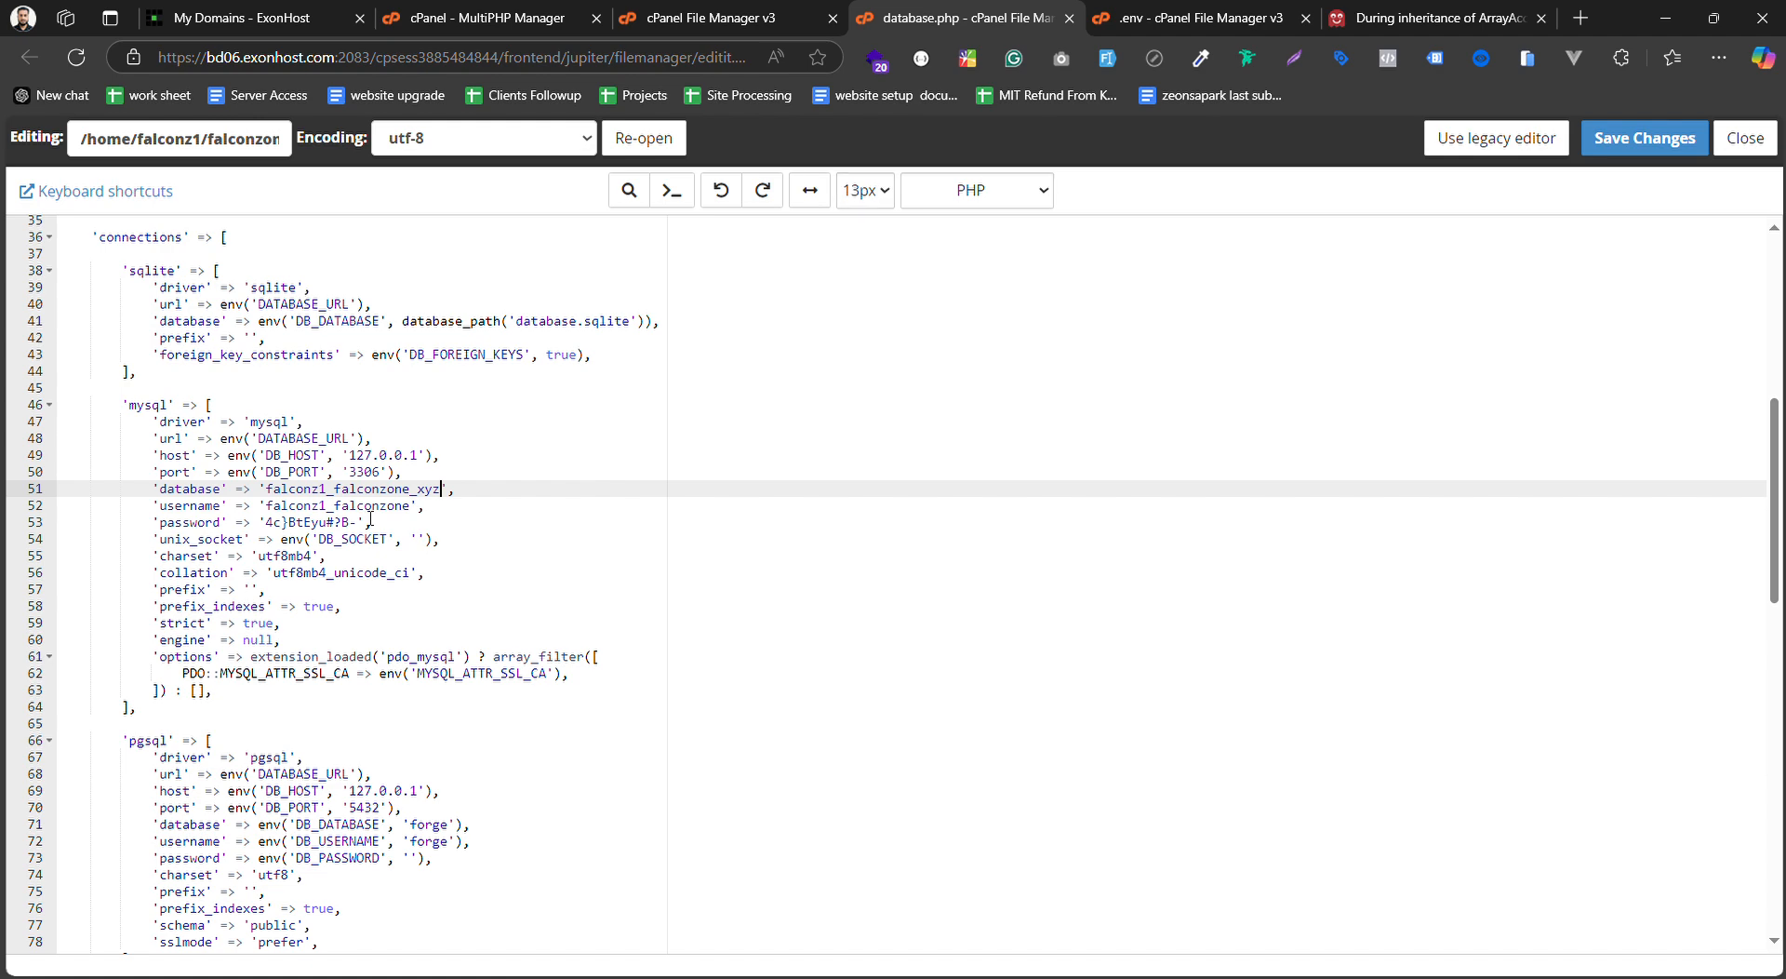
Set the mysql connection's username to falconz1_falconzone_xyz_user
double_click(363, 508)
key(Right)
text(_xyz)
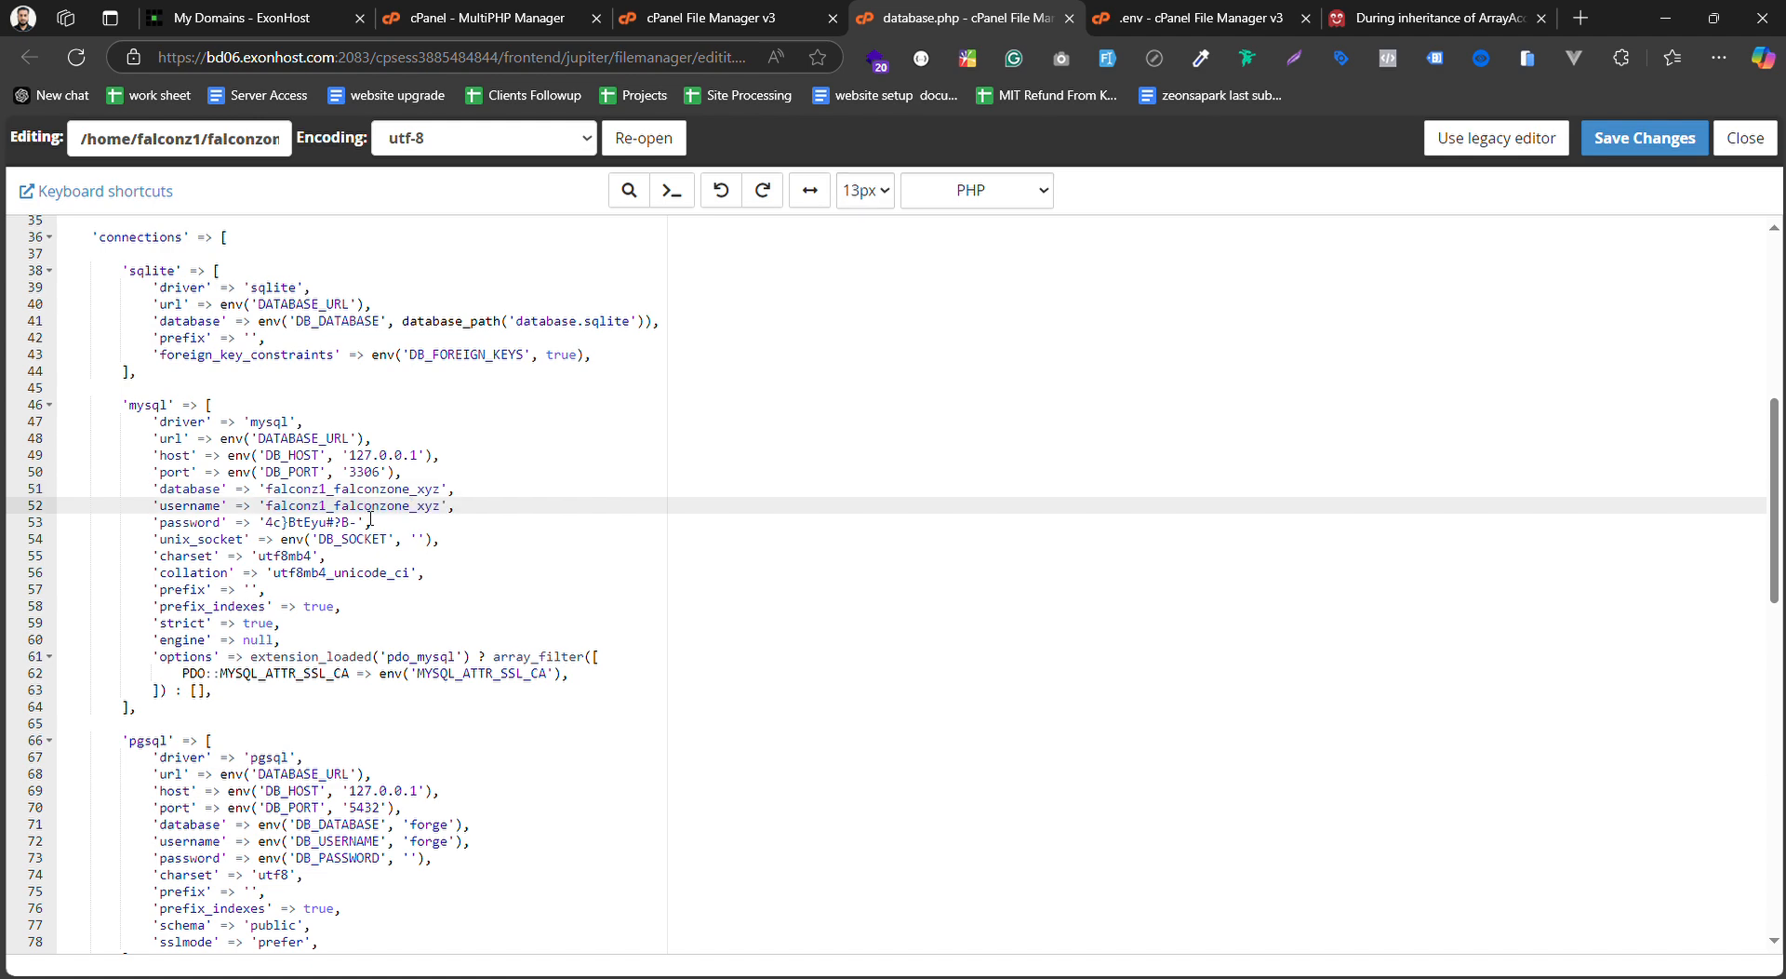
text(_user)
Replace the mysql connection's password with the database password copied from the .env file, save database.php and close it
click(1191, 18)
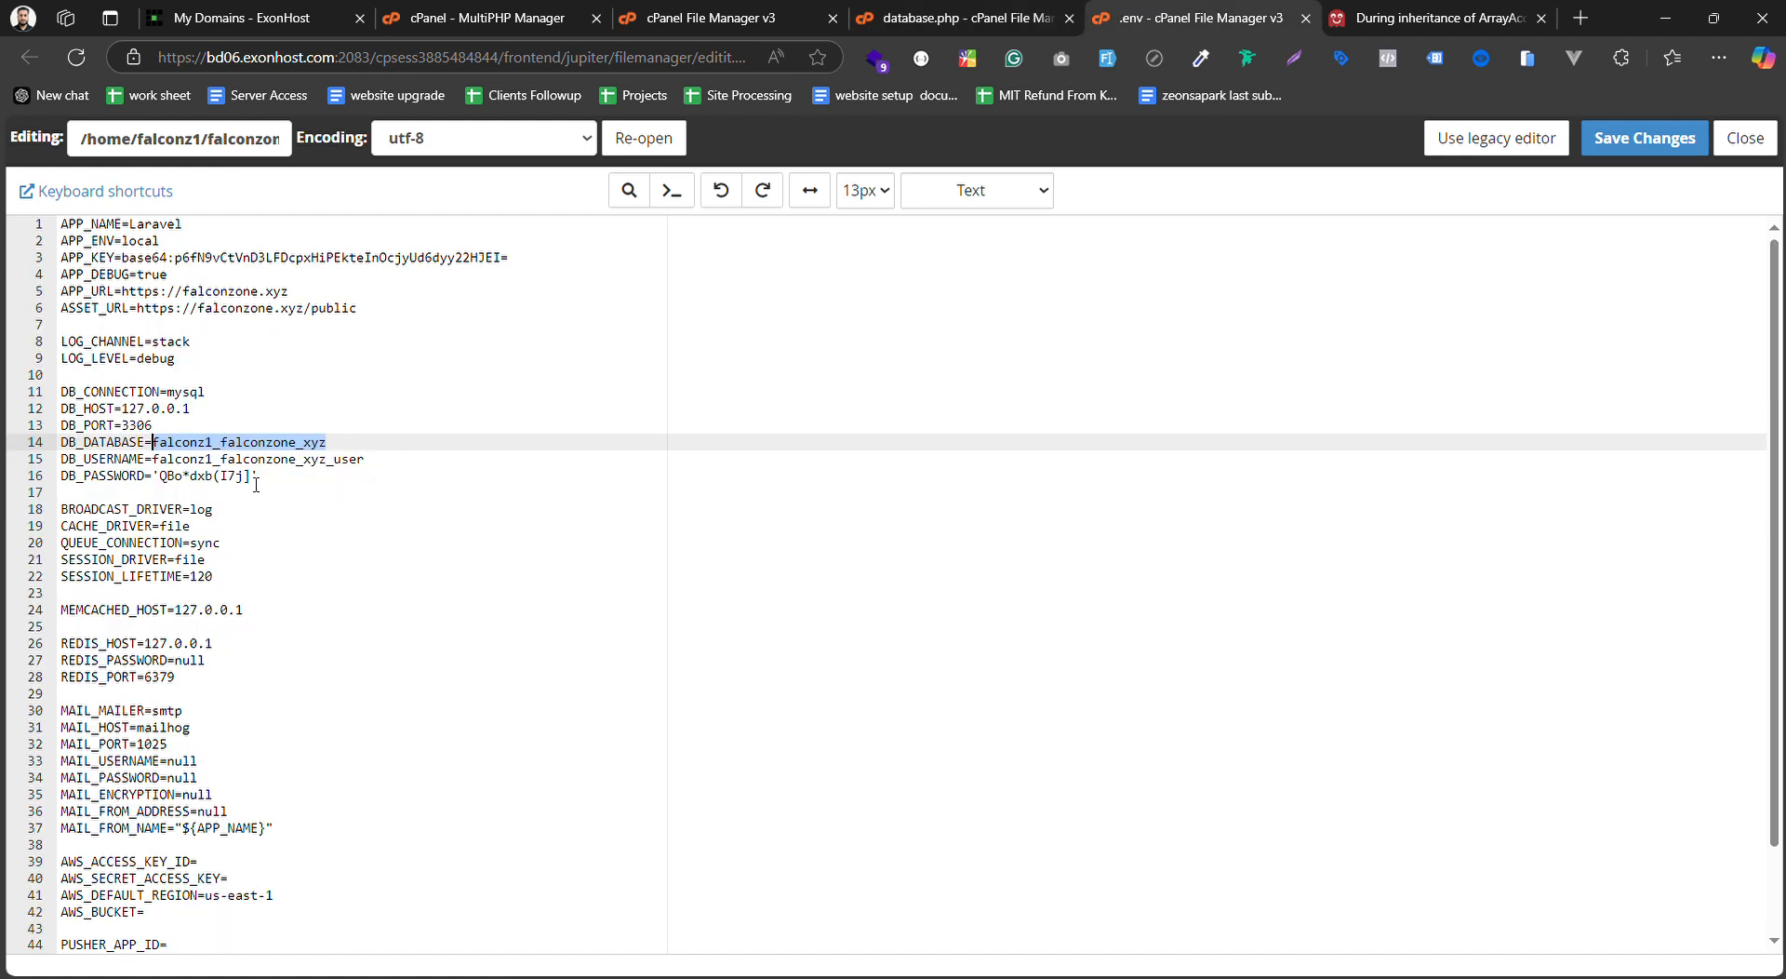
drag(252, 483, 171, 484)
key(ctrl+c)
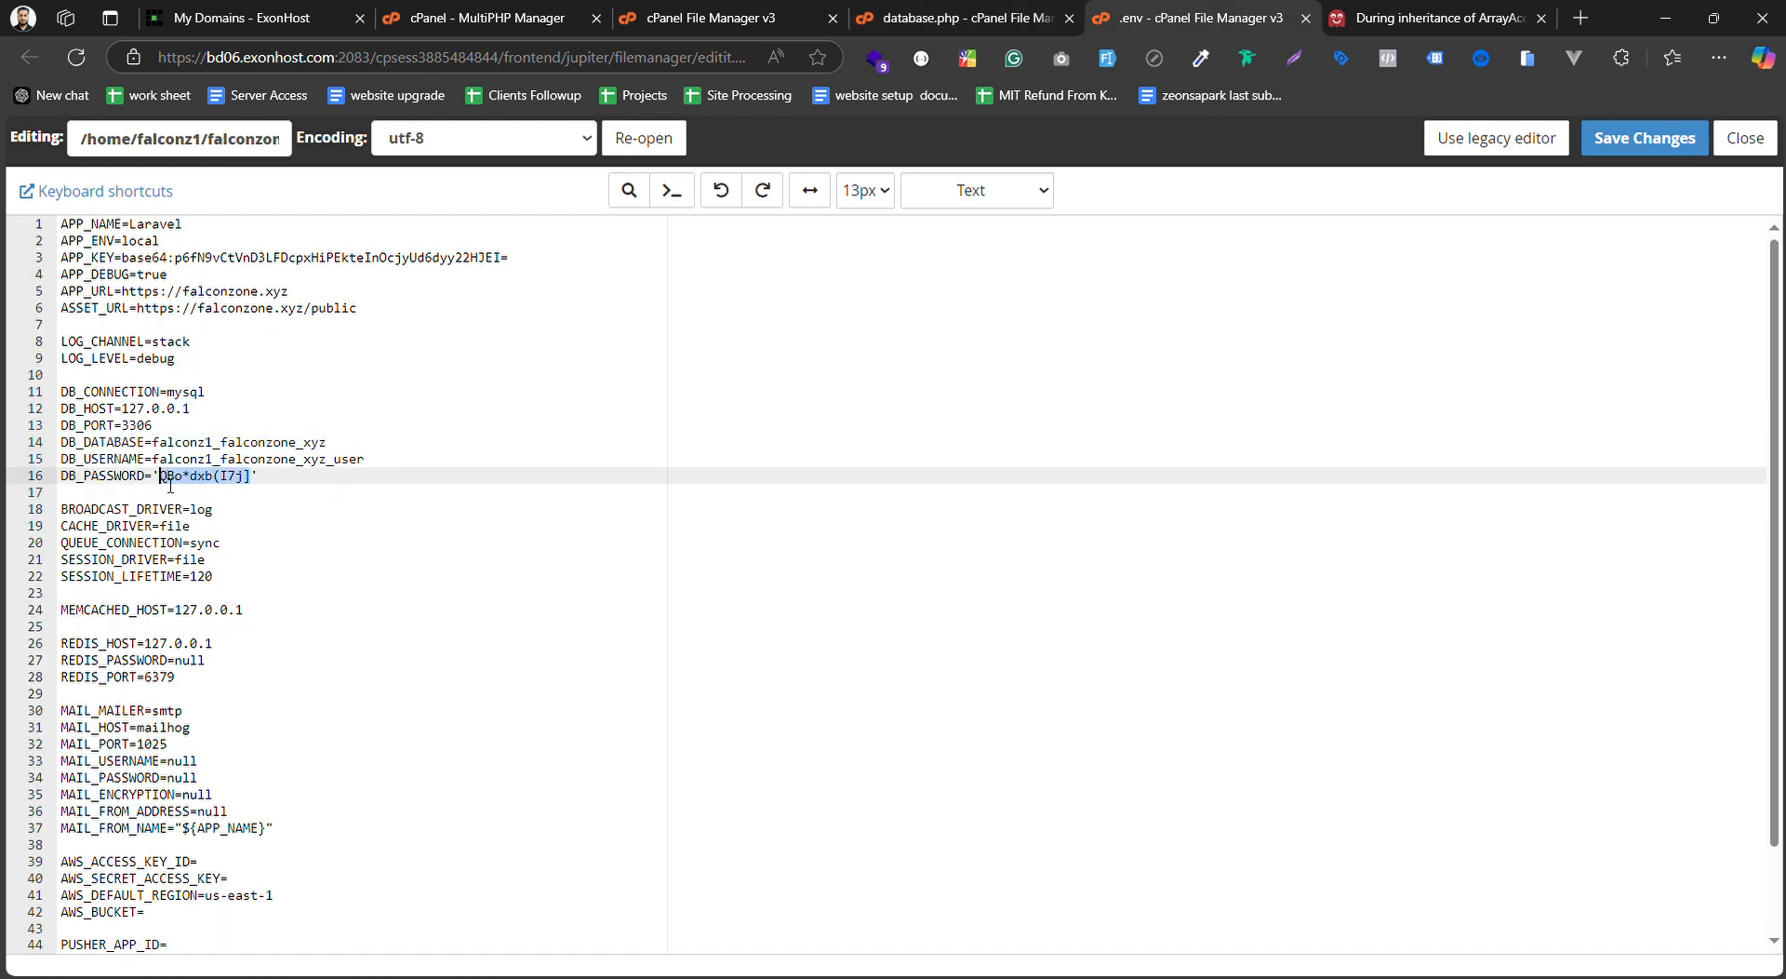
click(963, 18)
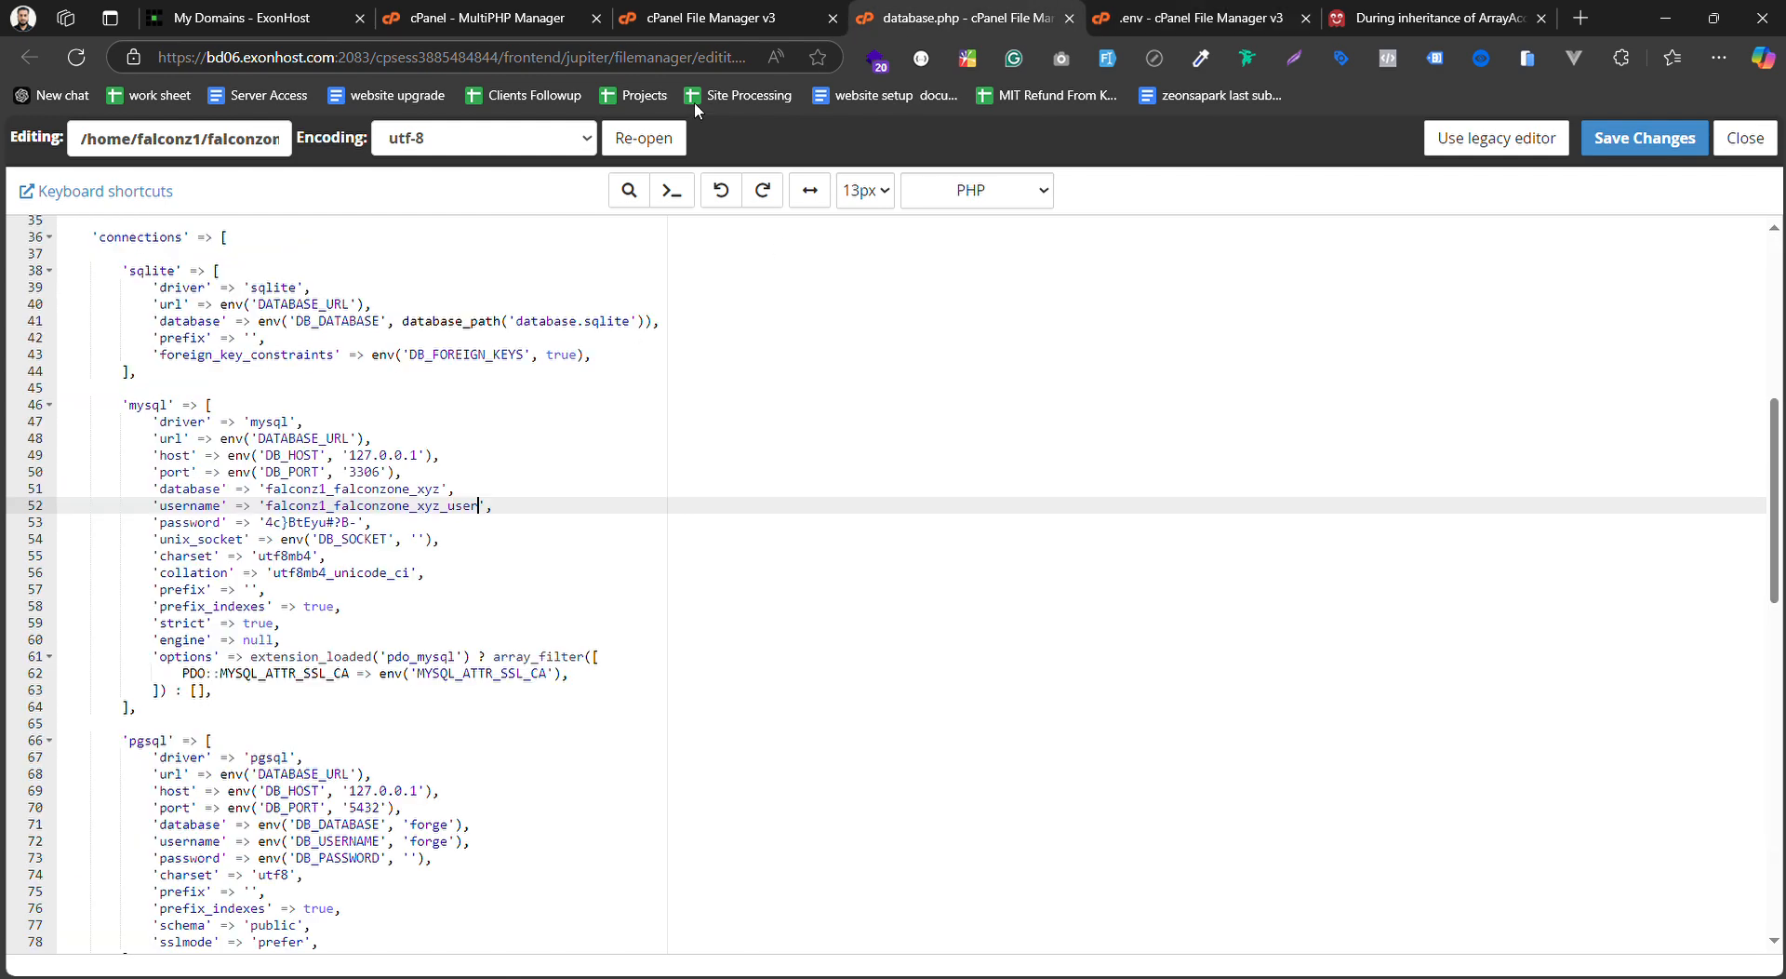
drag(361, 523, 268, 524)
key(ctrl+v)
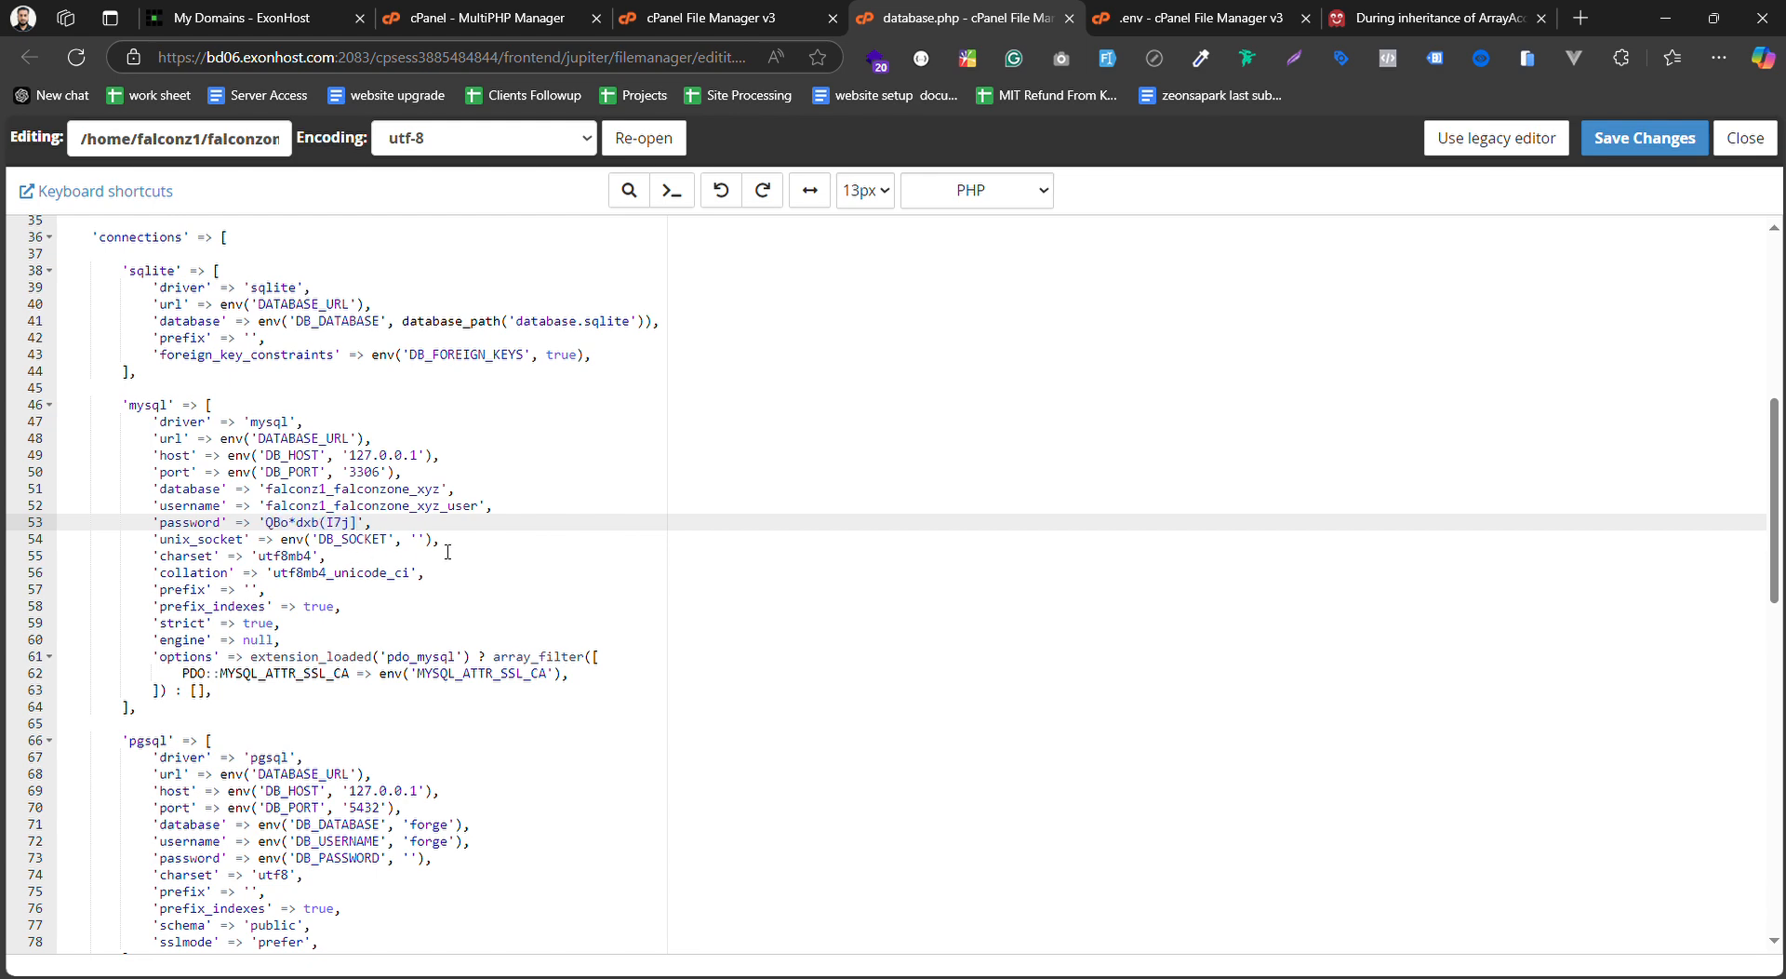
click(1634, 148)
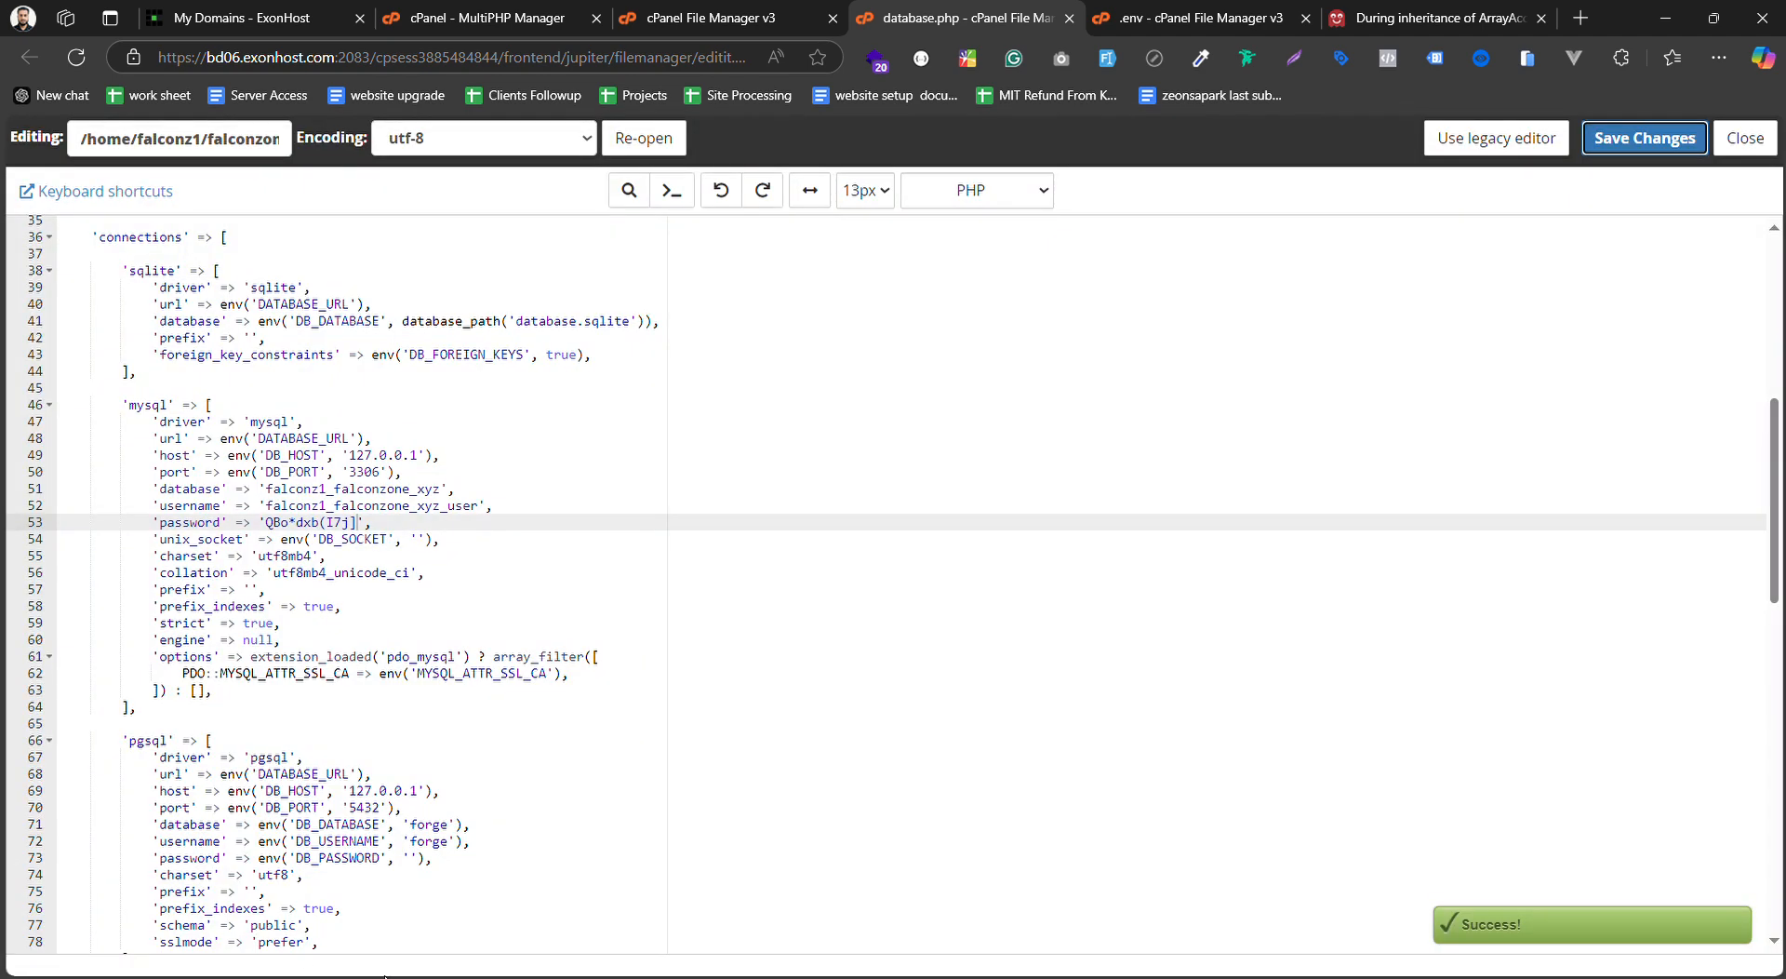
click(386, 978)
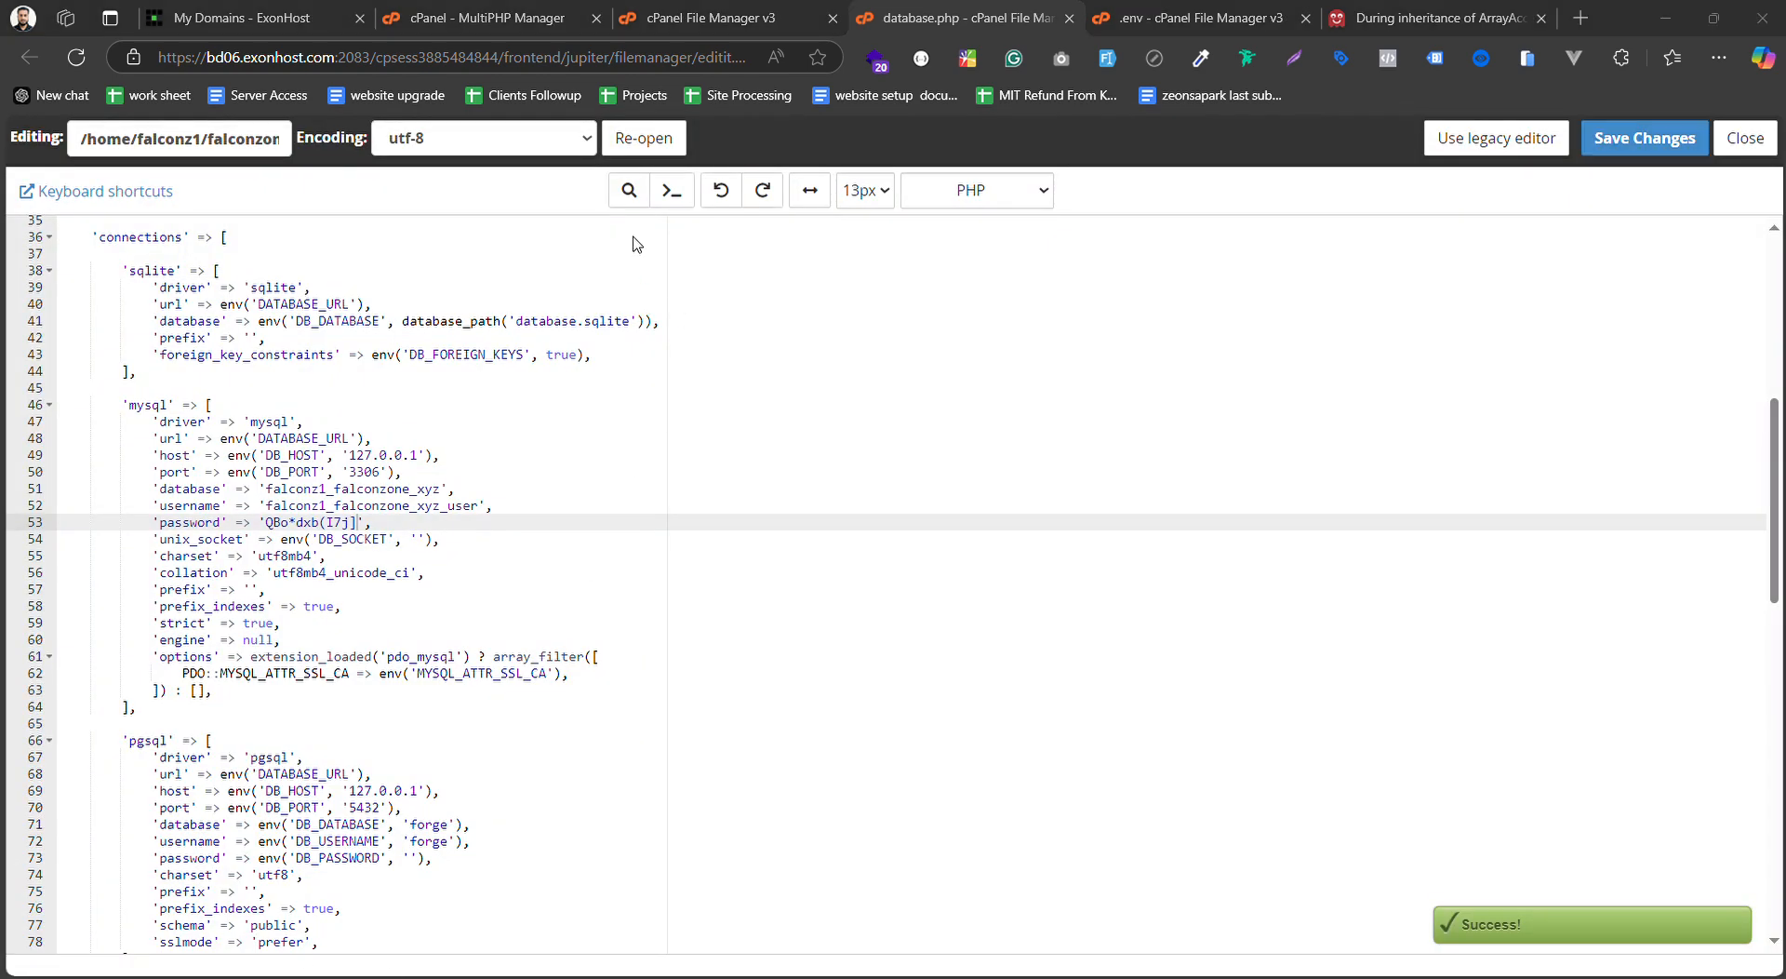
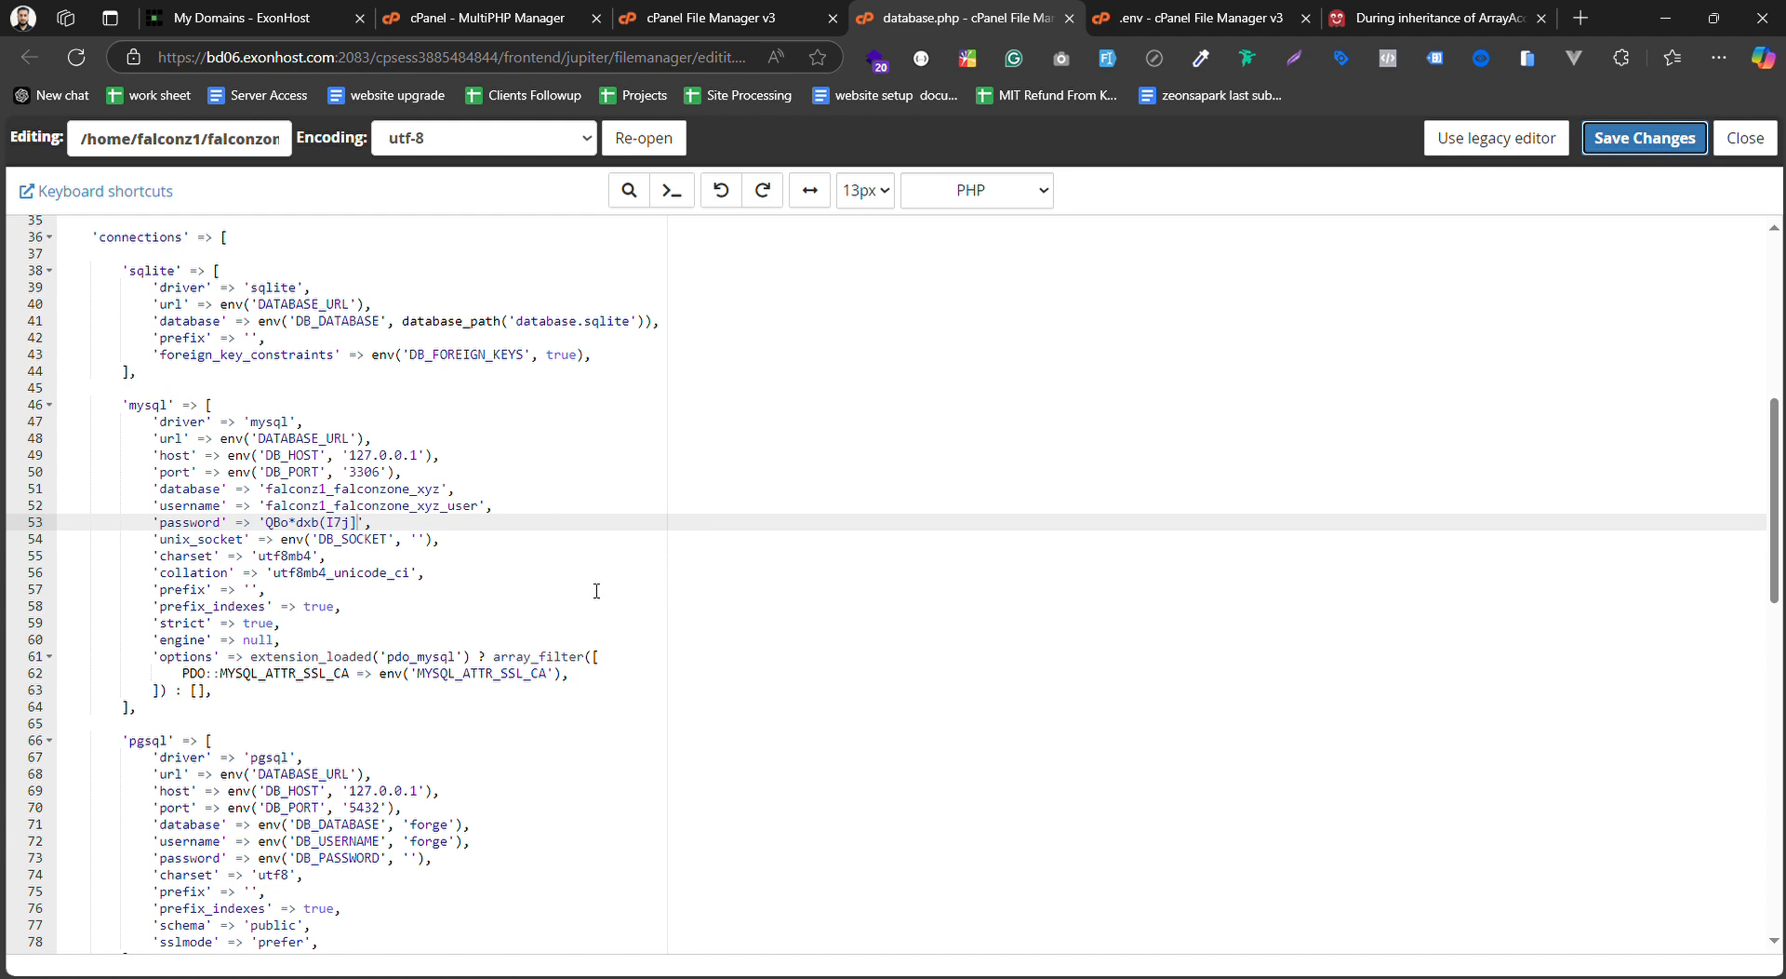
click(1669, 156)
click(1747, 149)
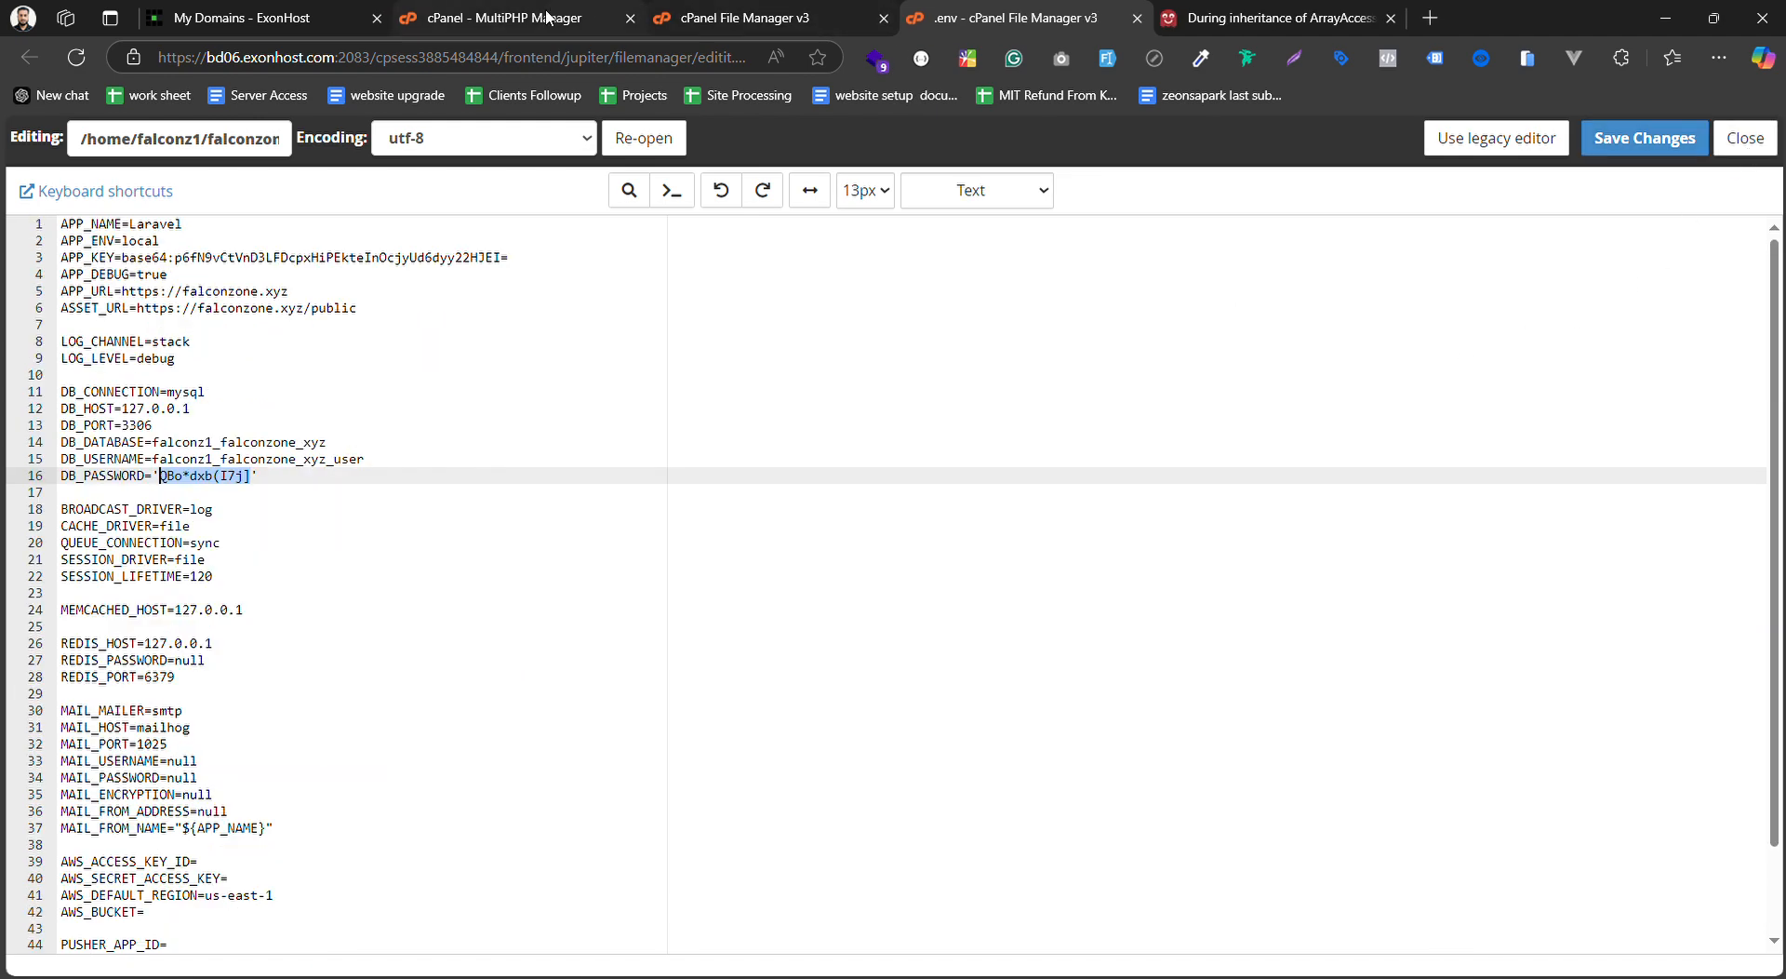
Reload the falconzonebd.com page and the MultiPHP Manager to check the site's response and the PHP version per domain
click(1163, 28)
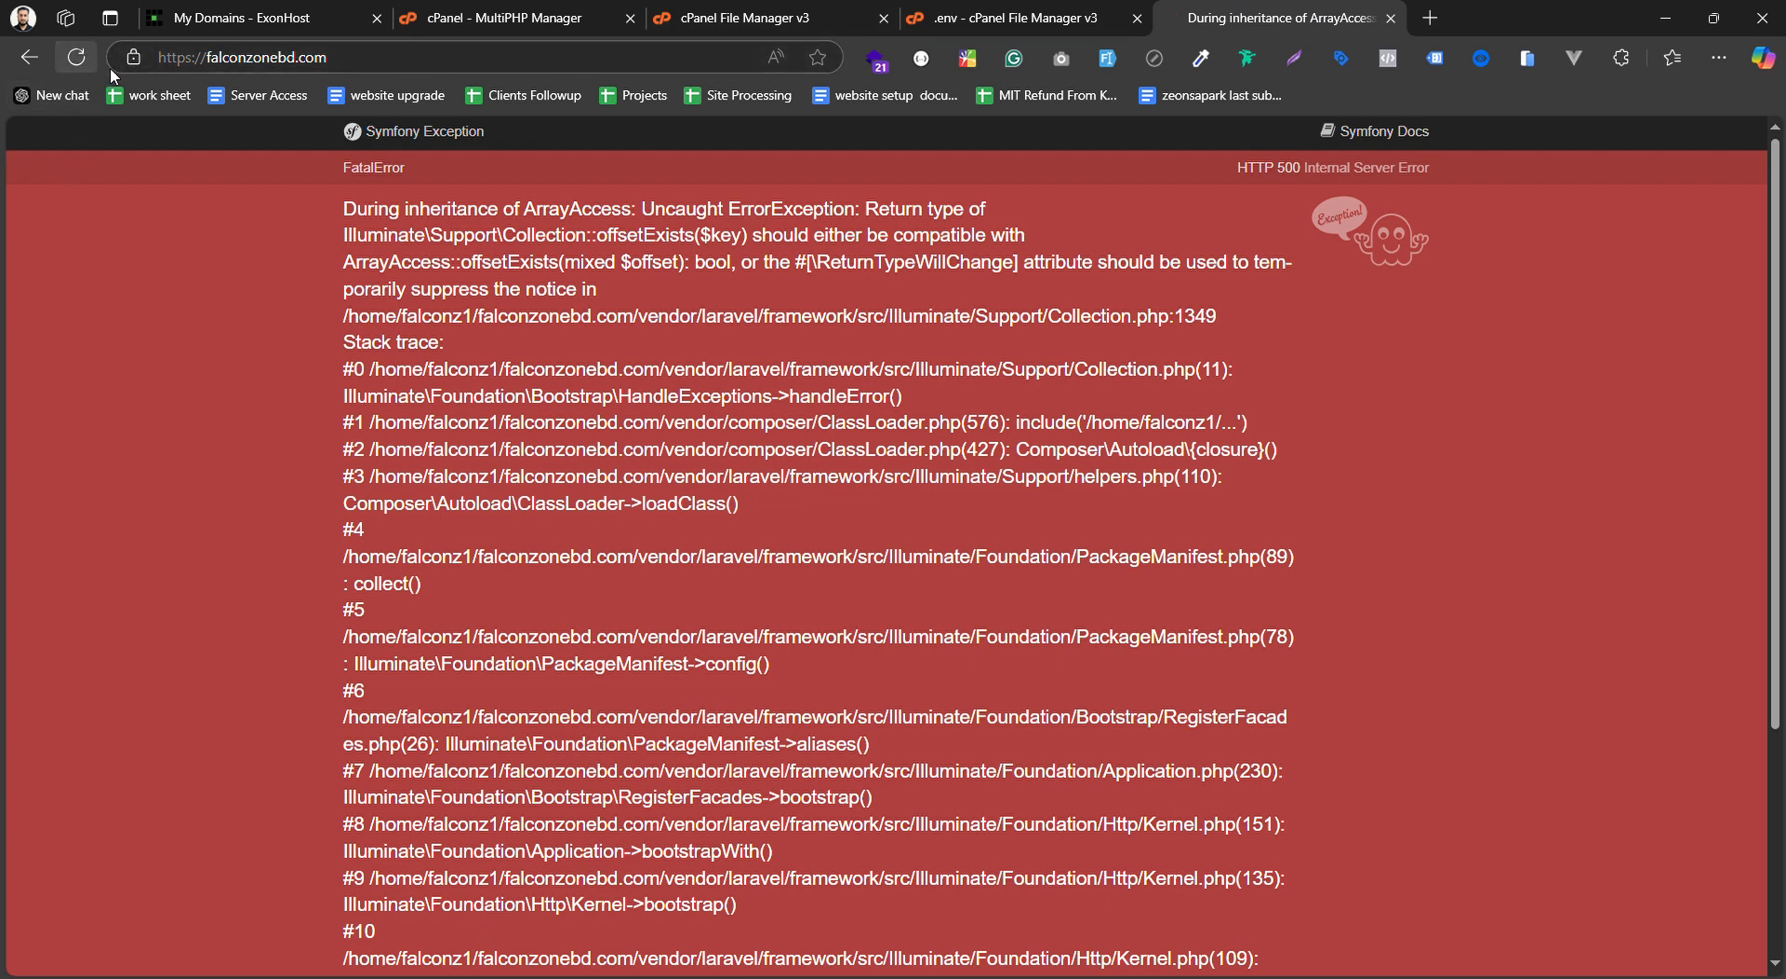
click(76, 56)
click(375, 64)
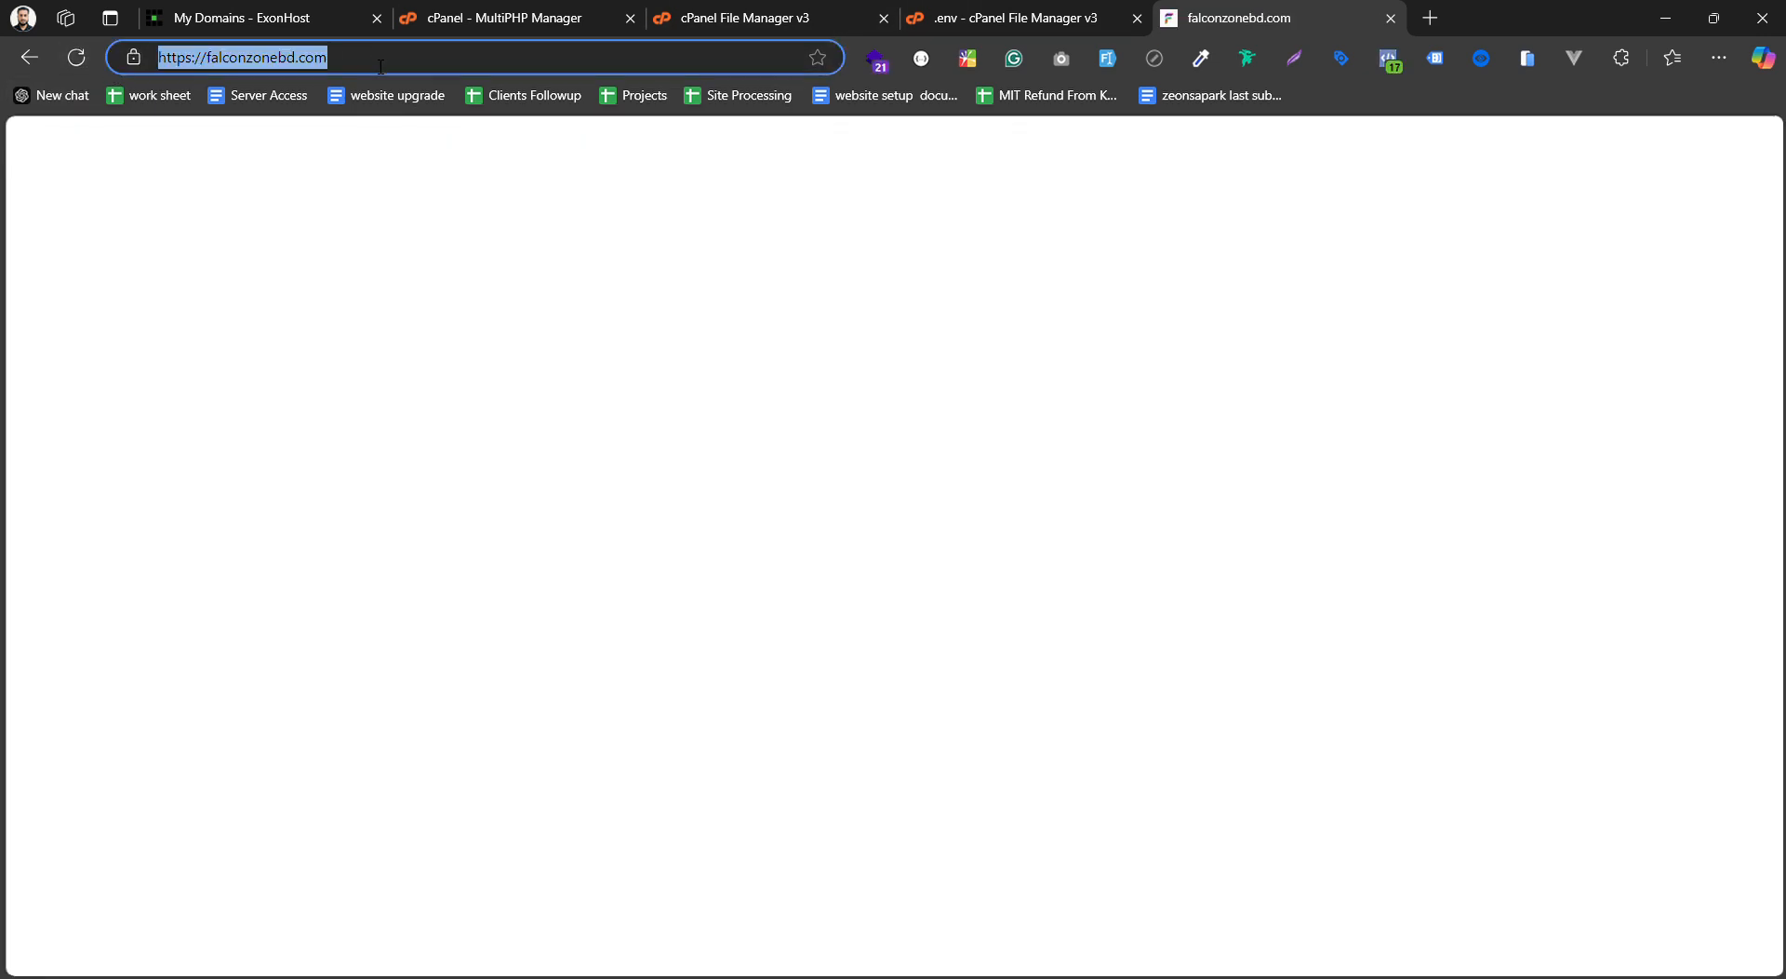
key(Return)
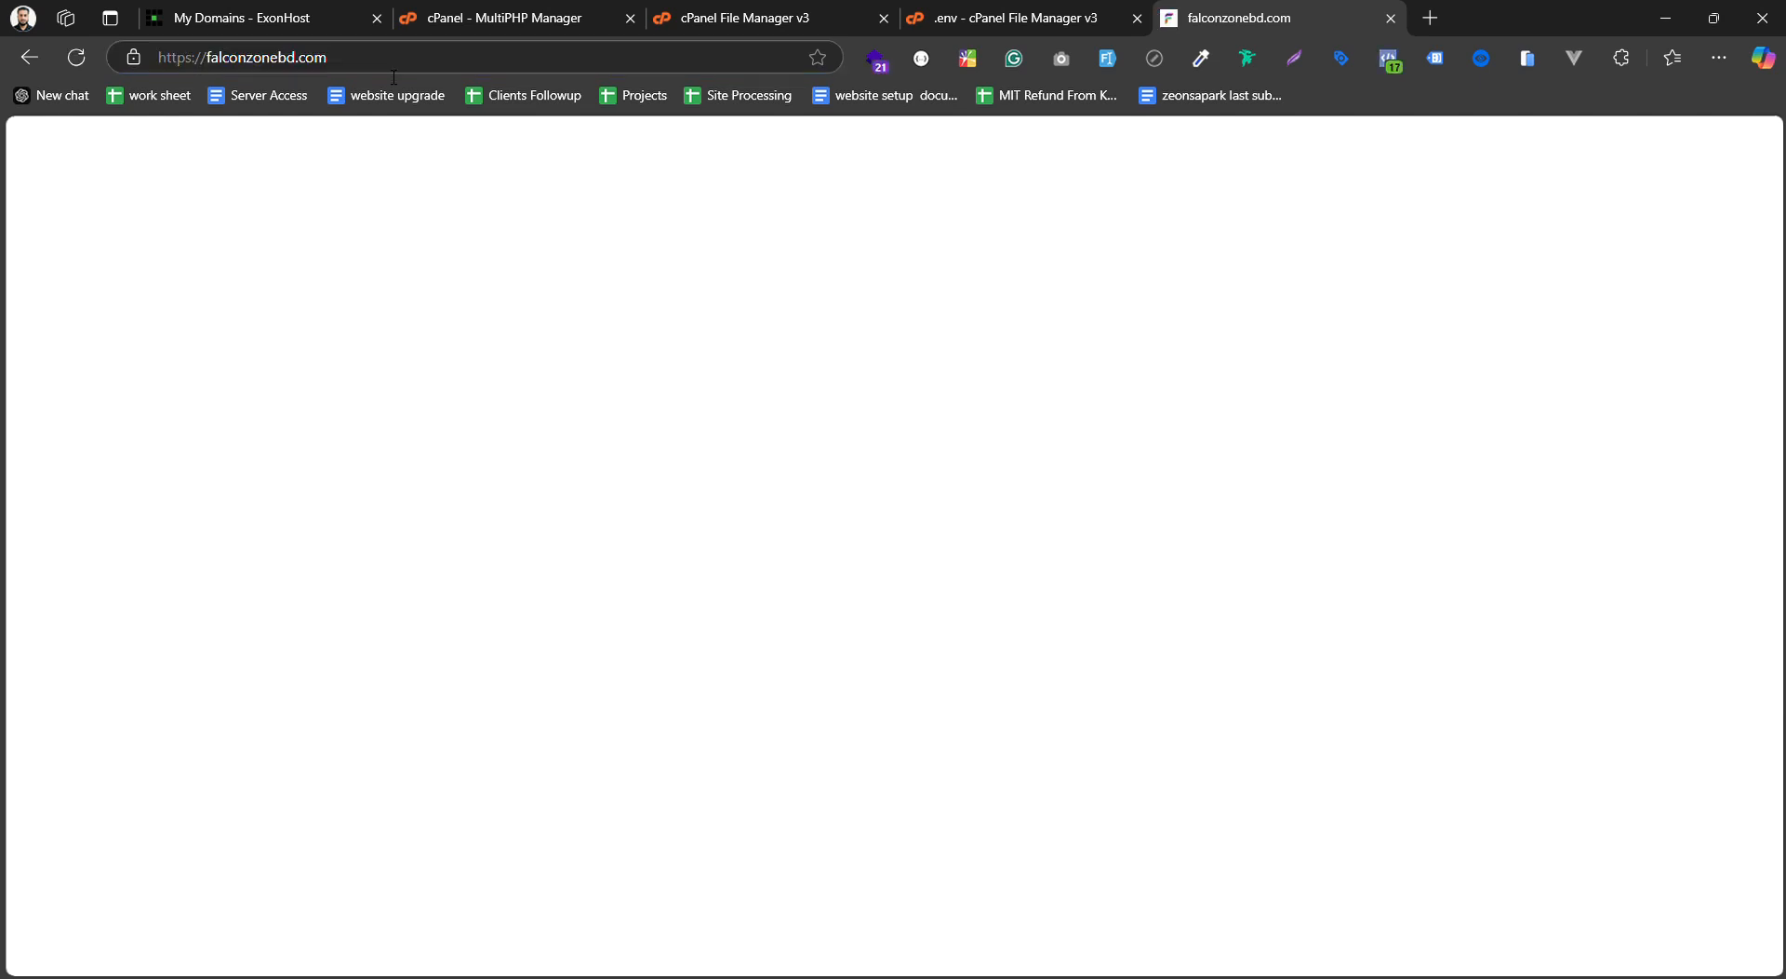
click(78, 60)
click(1004, 22)
click(586, 18)
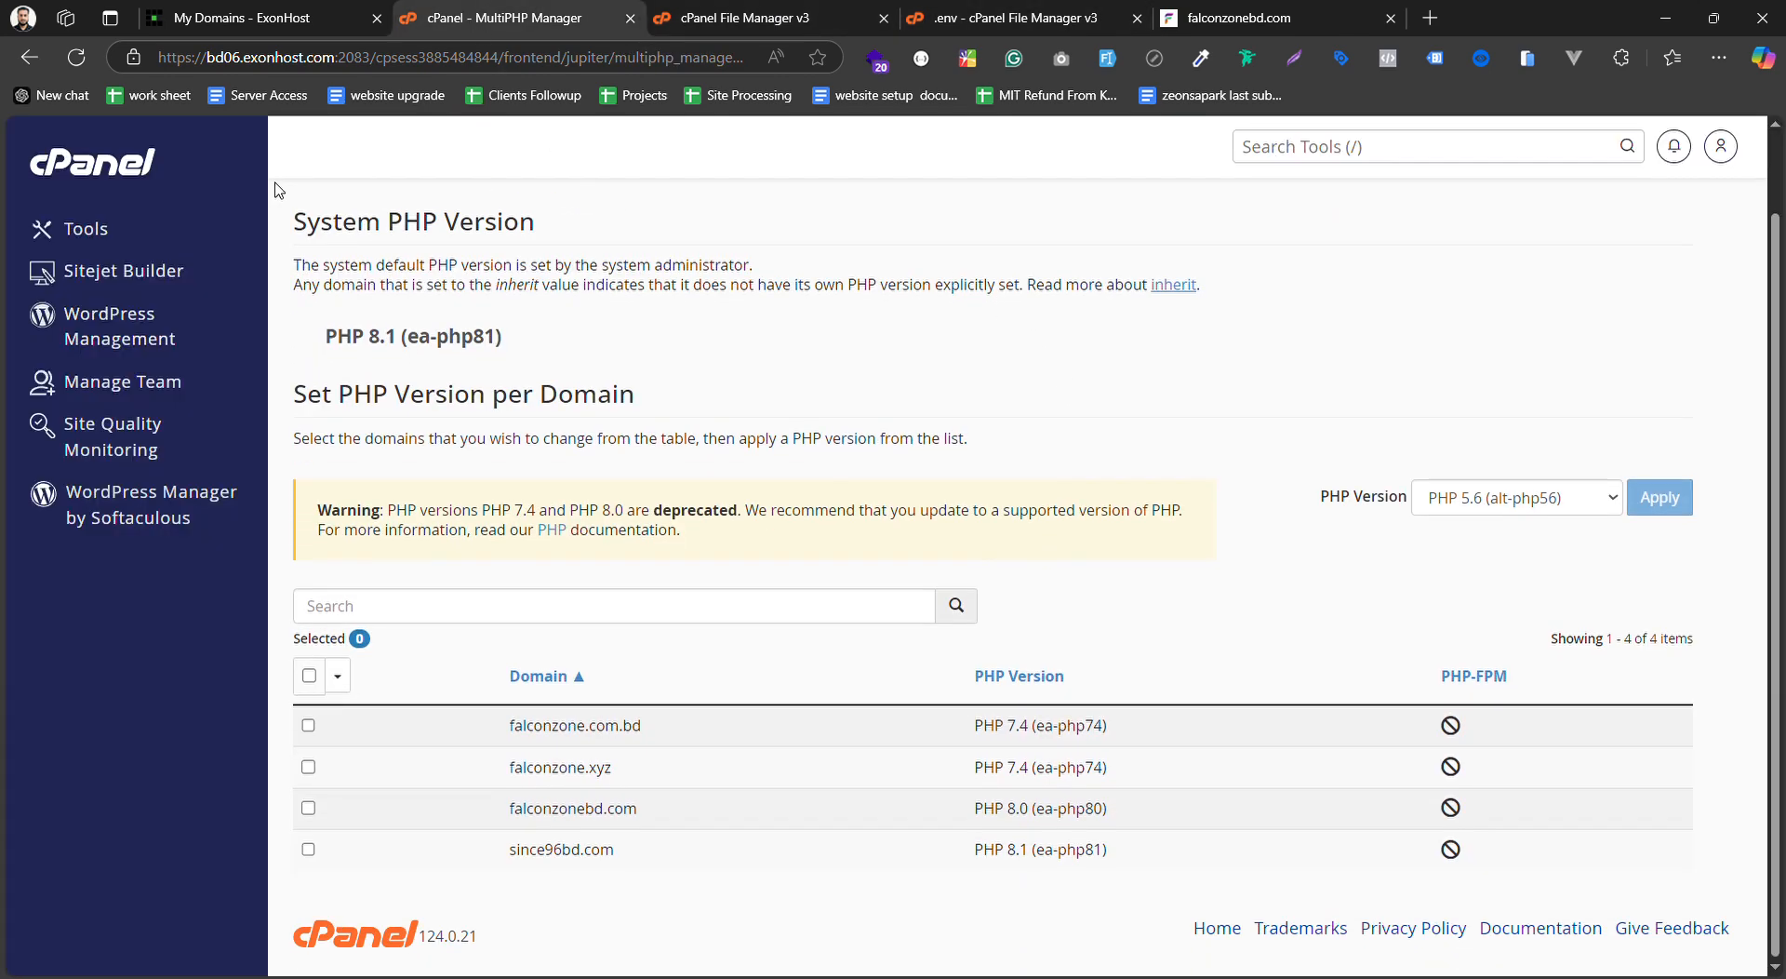
click(83, 56)
click(1209, 14)
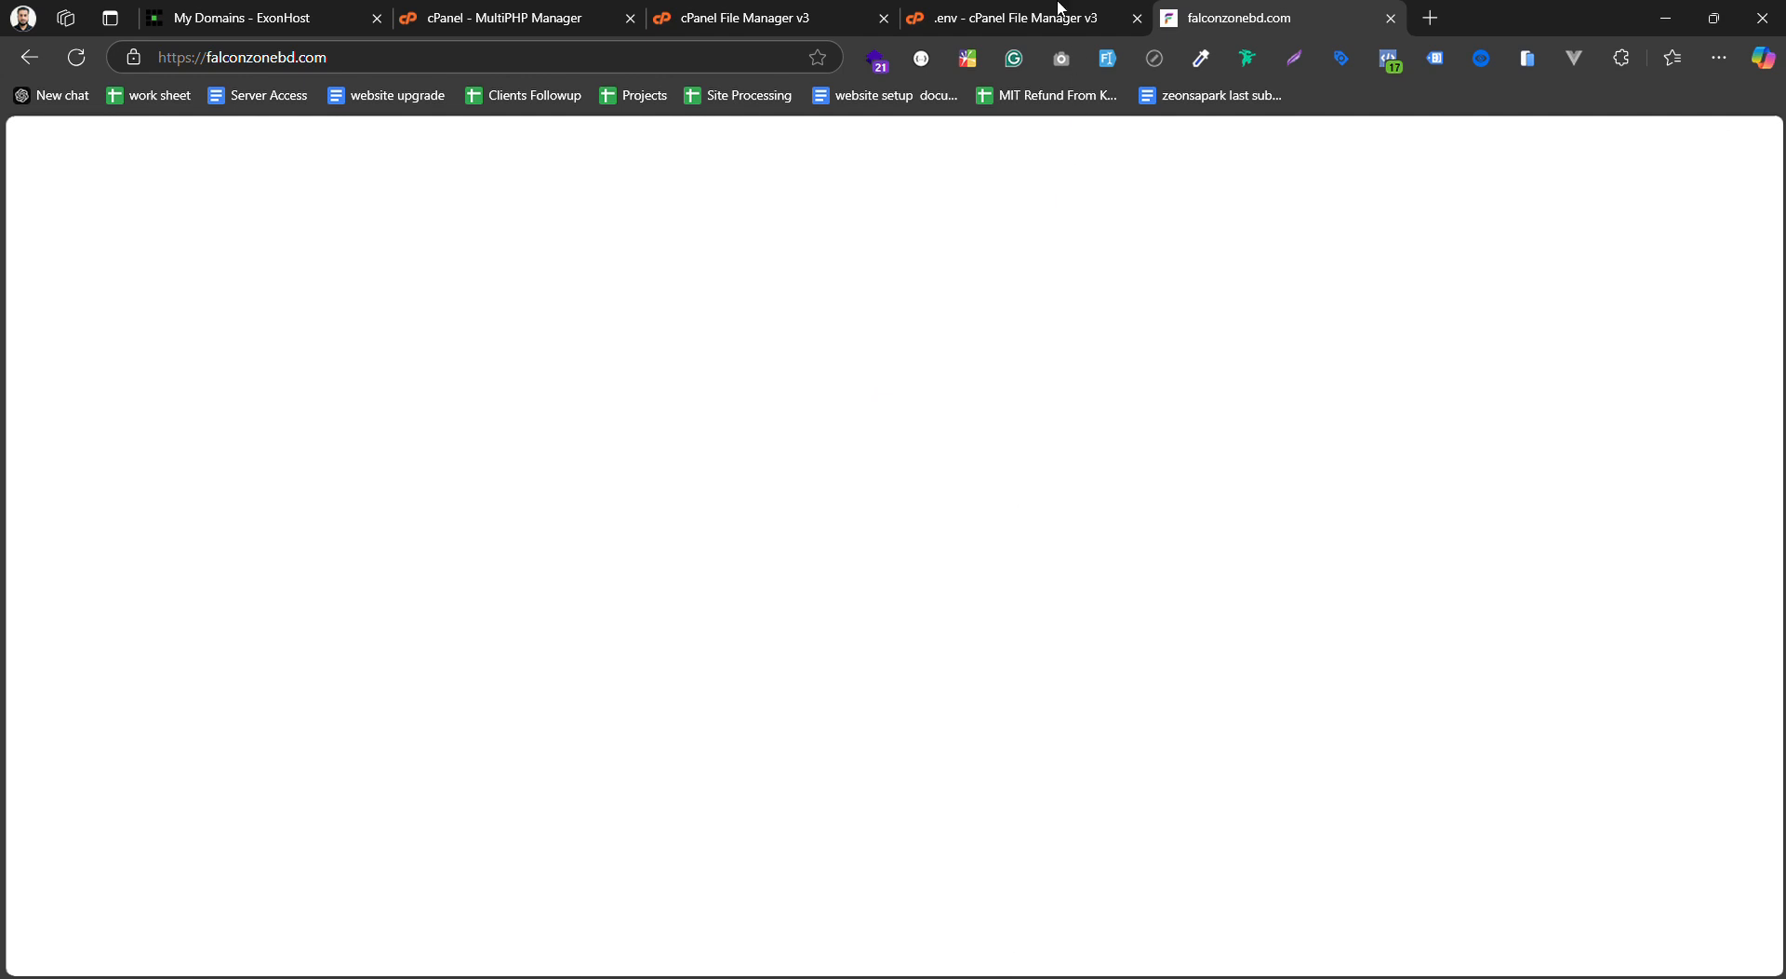
Reopen database.php from the falconzonebd.com/config folder and review the saved mysql connection settings
click(870, 21)
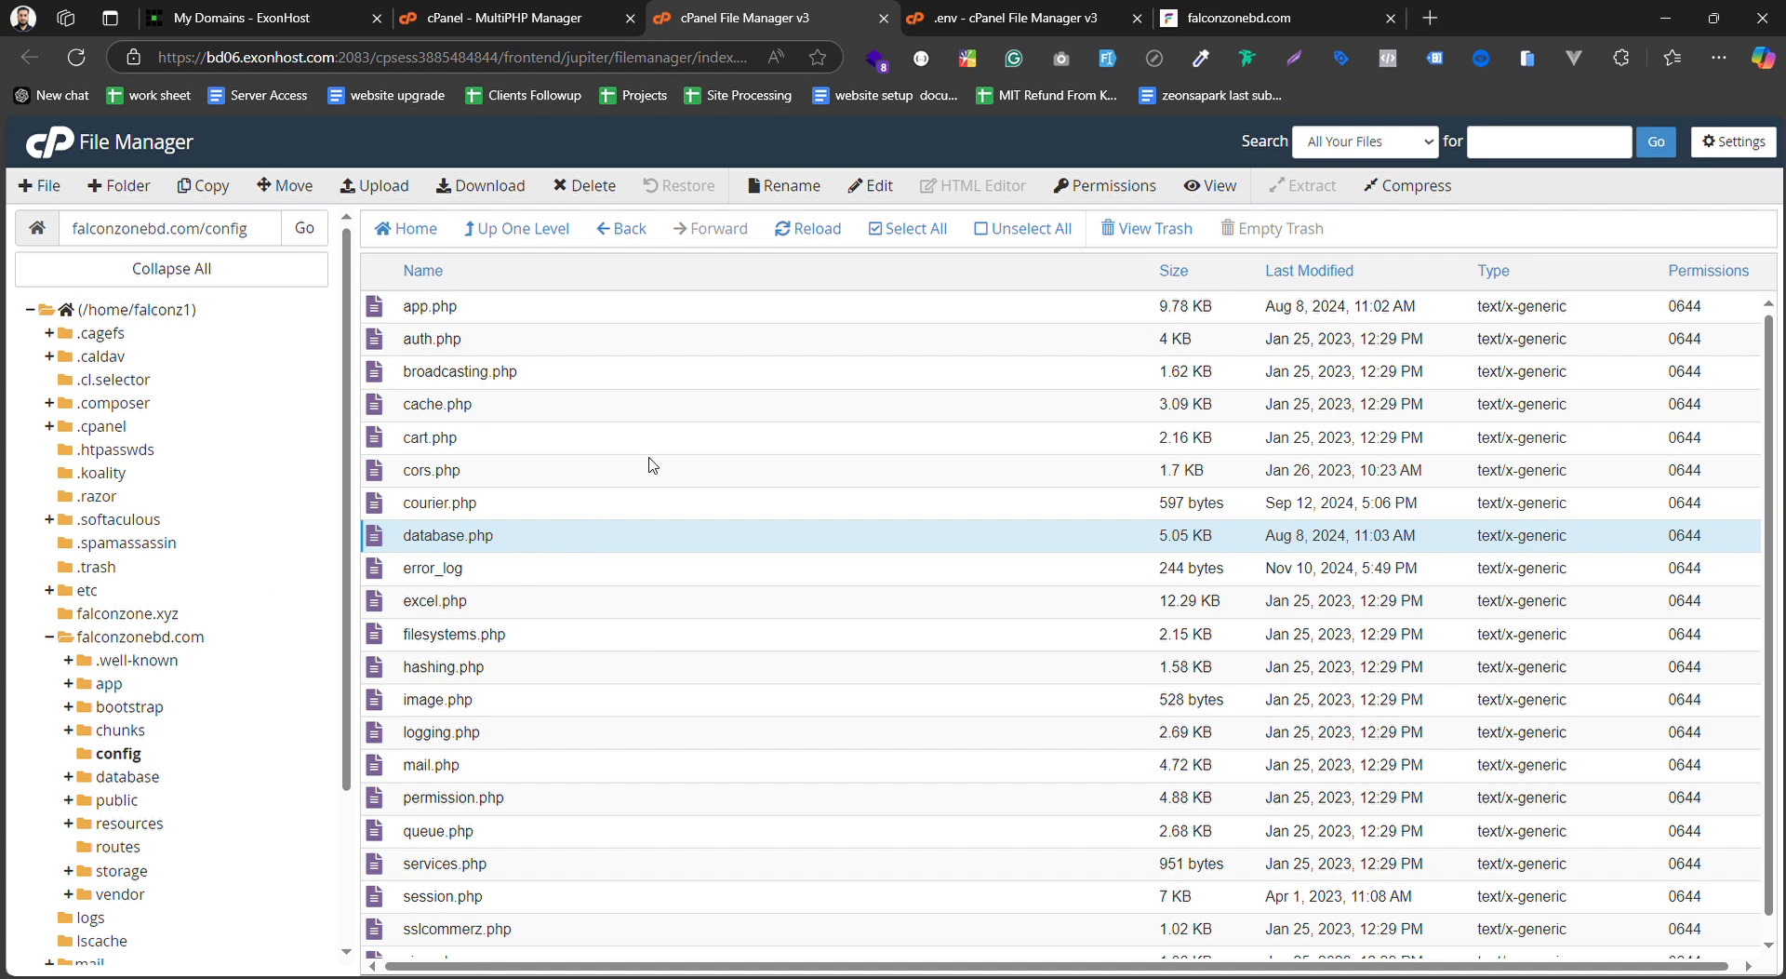
right_click(526, 551)
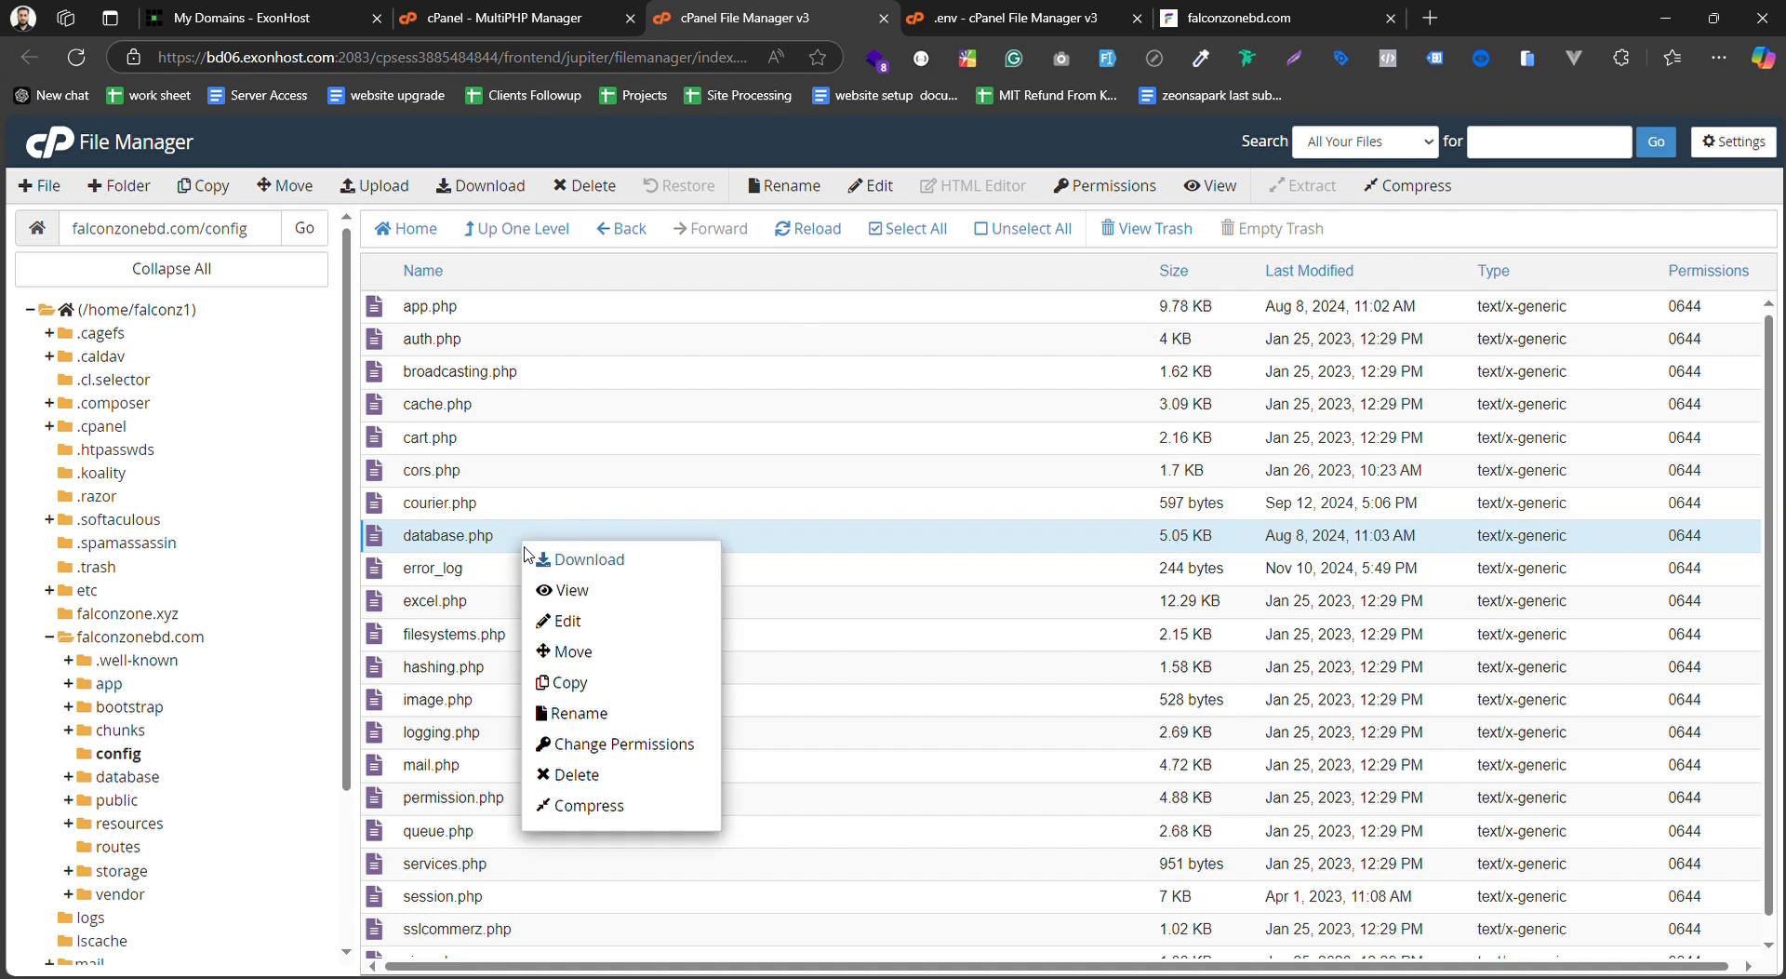
click(575, 621)
click(1085, 707)
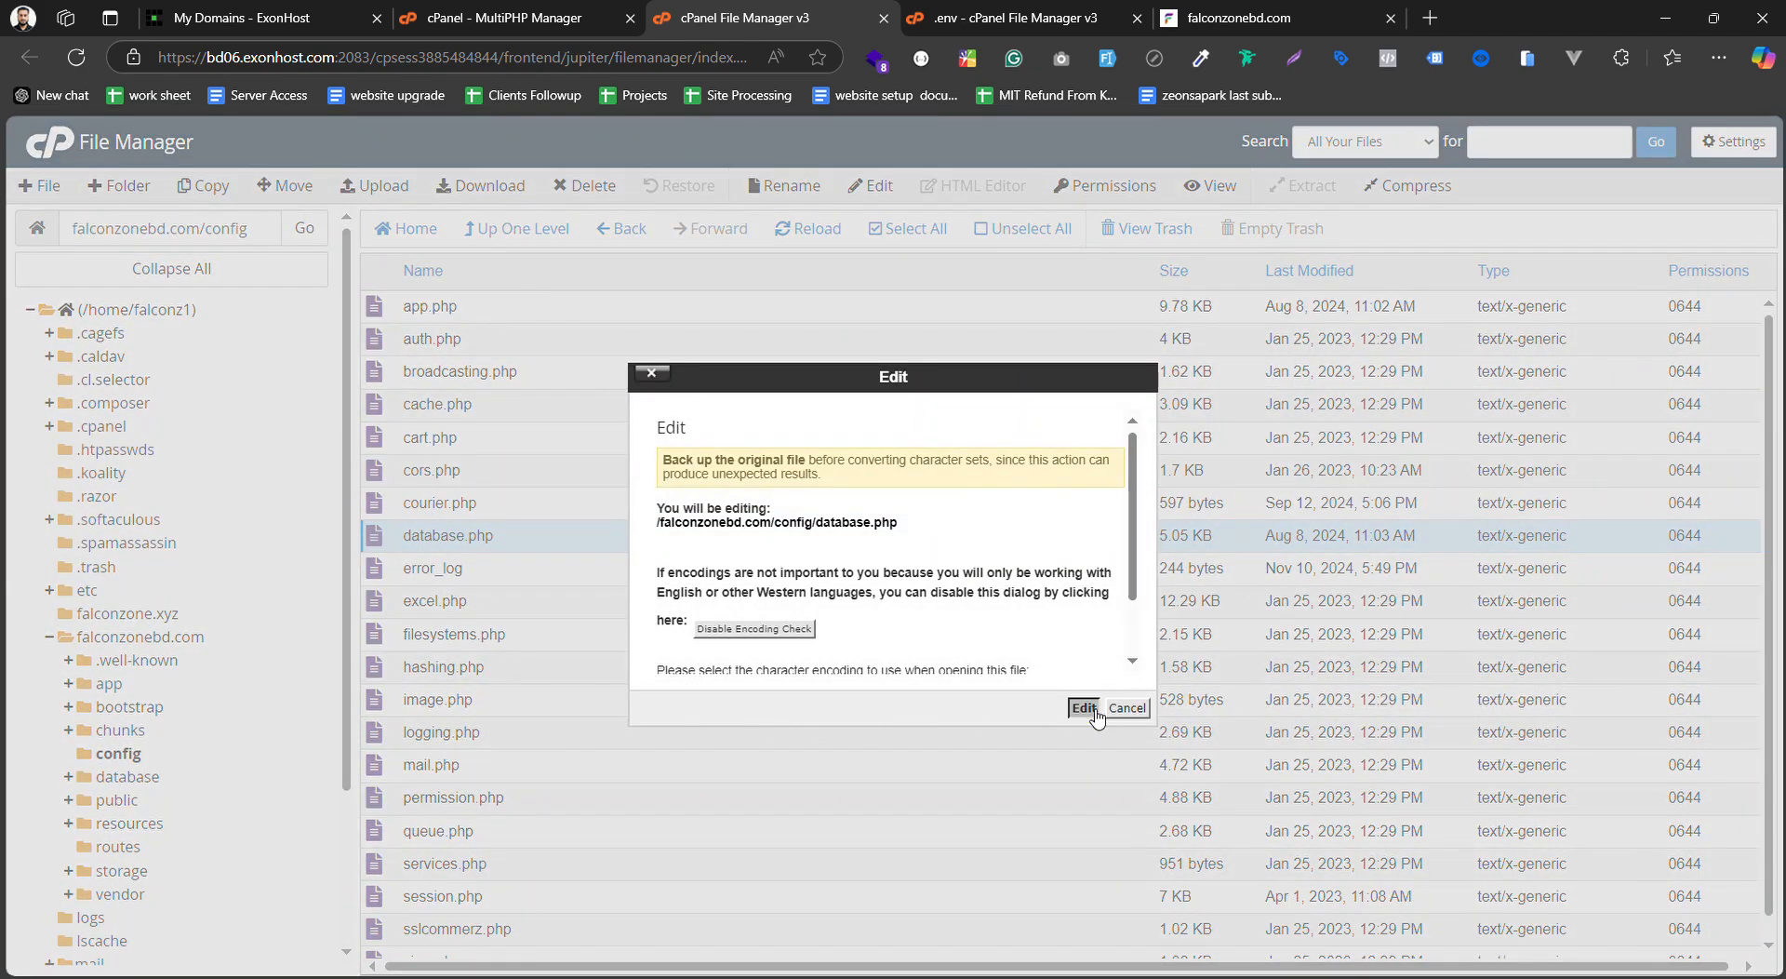
scroll(451, 680, down, 5)
scroll(451, 680, down, 4)
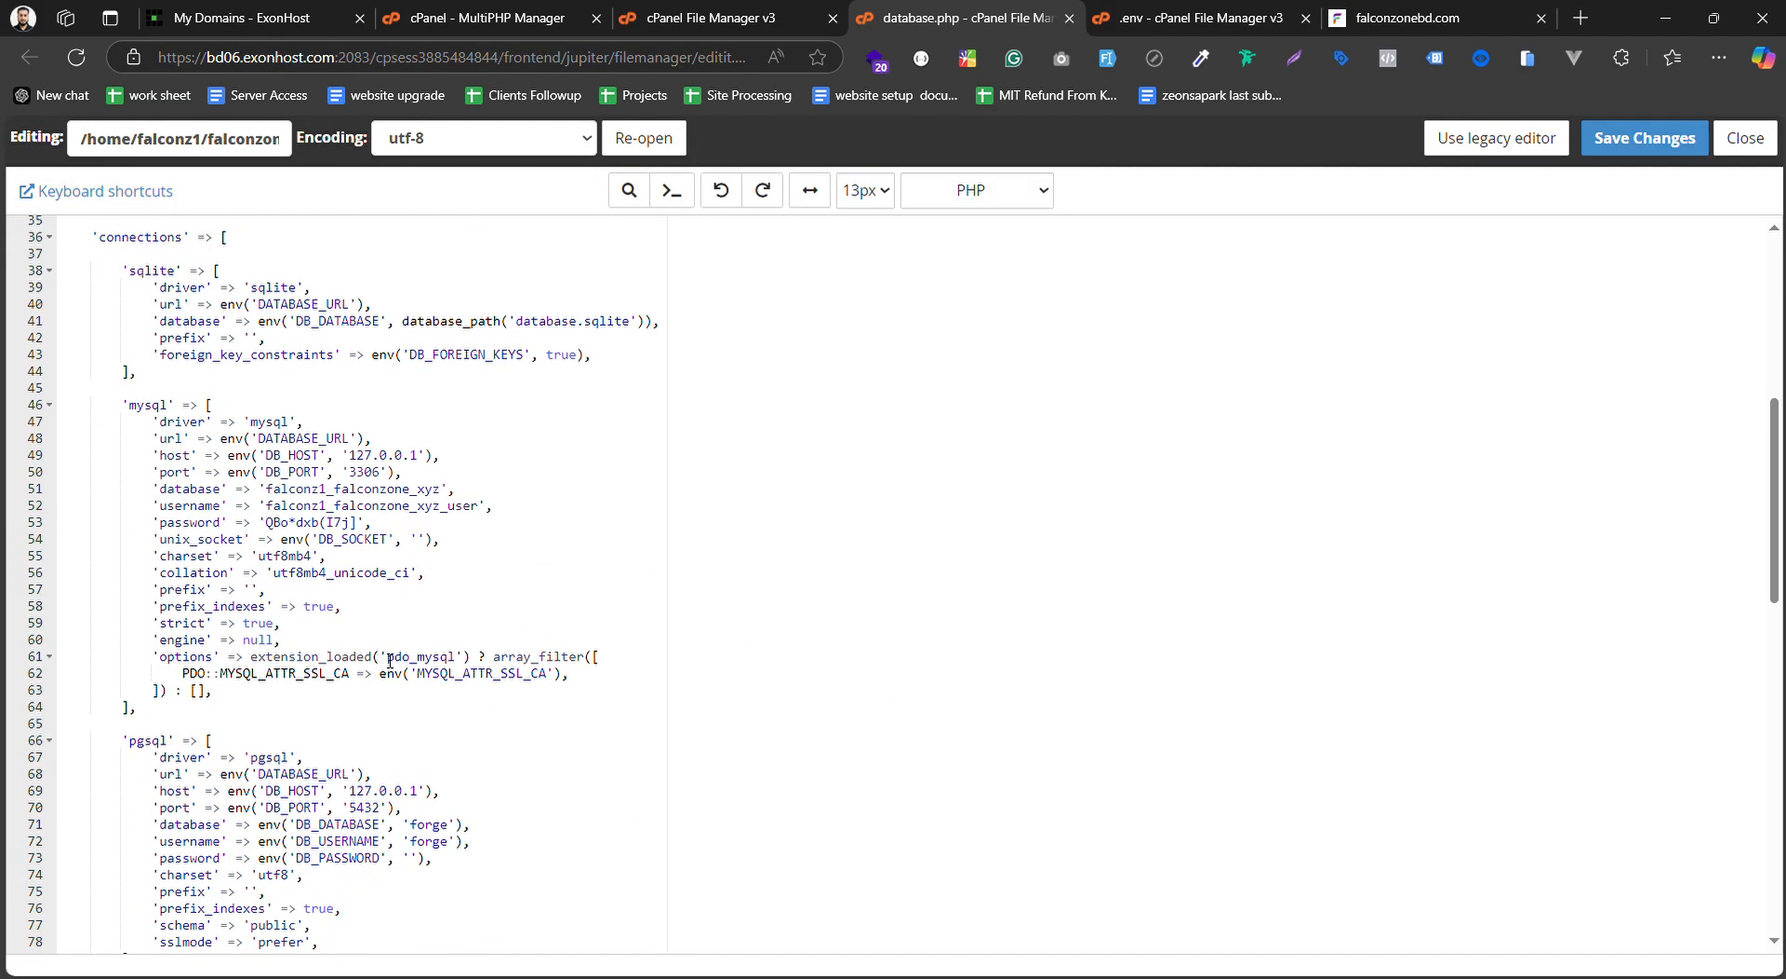
Review the mysql, pgsql and sqlsrv connection settings in database.php
scroll(465, 605, down, 2)
scroll(459, 623, down, 3)
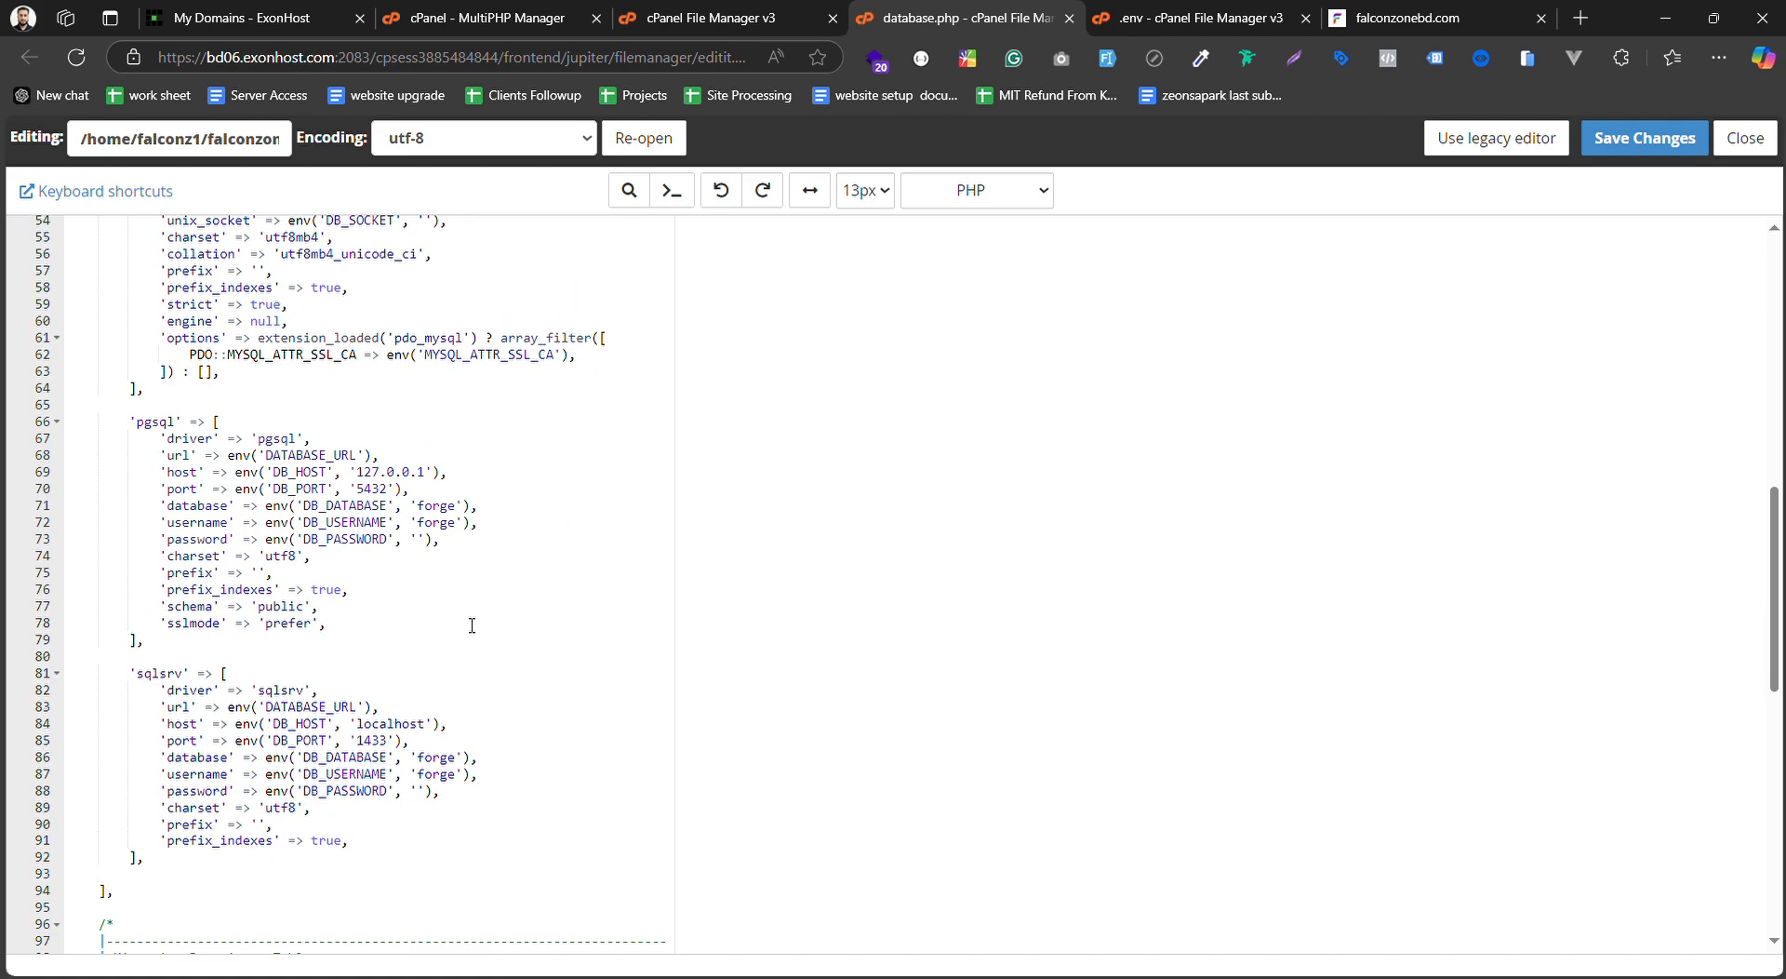
scroll(470, 619, up, 4)
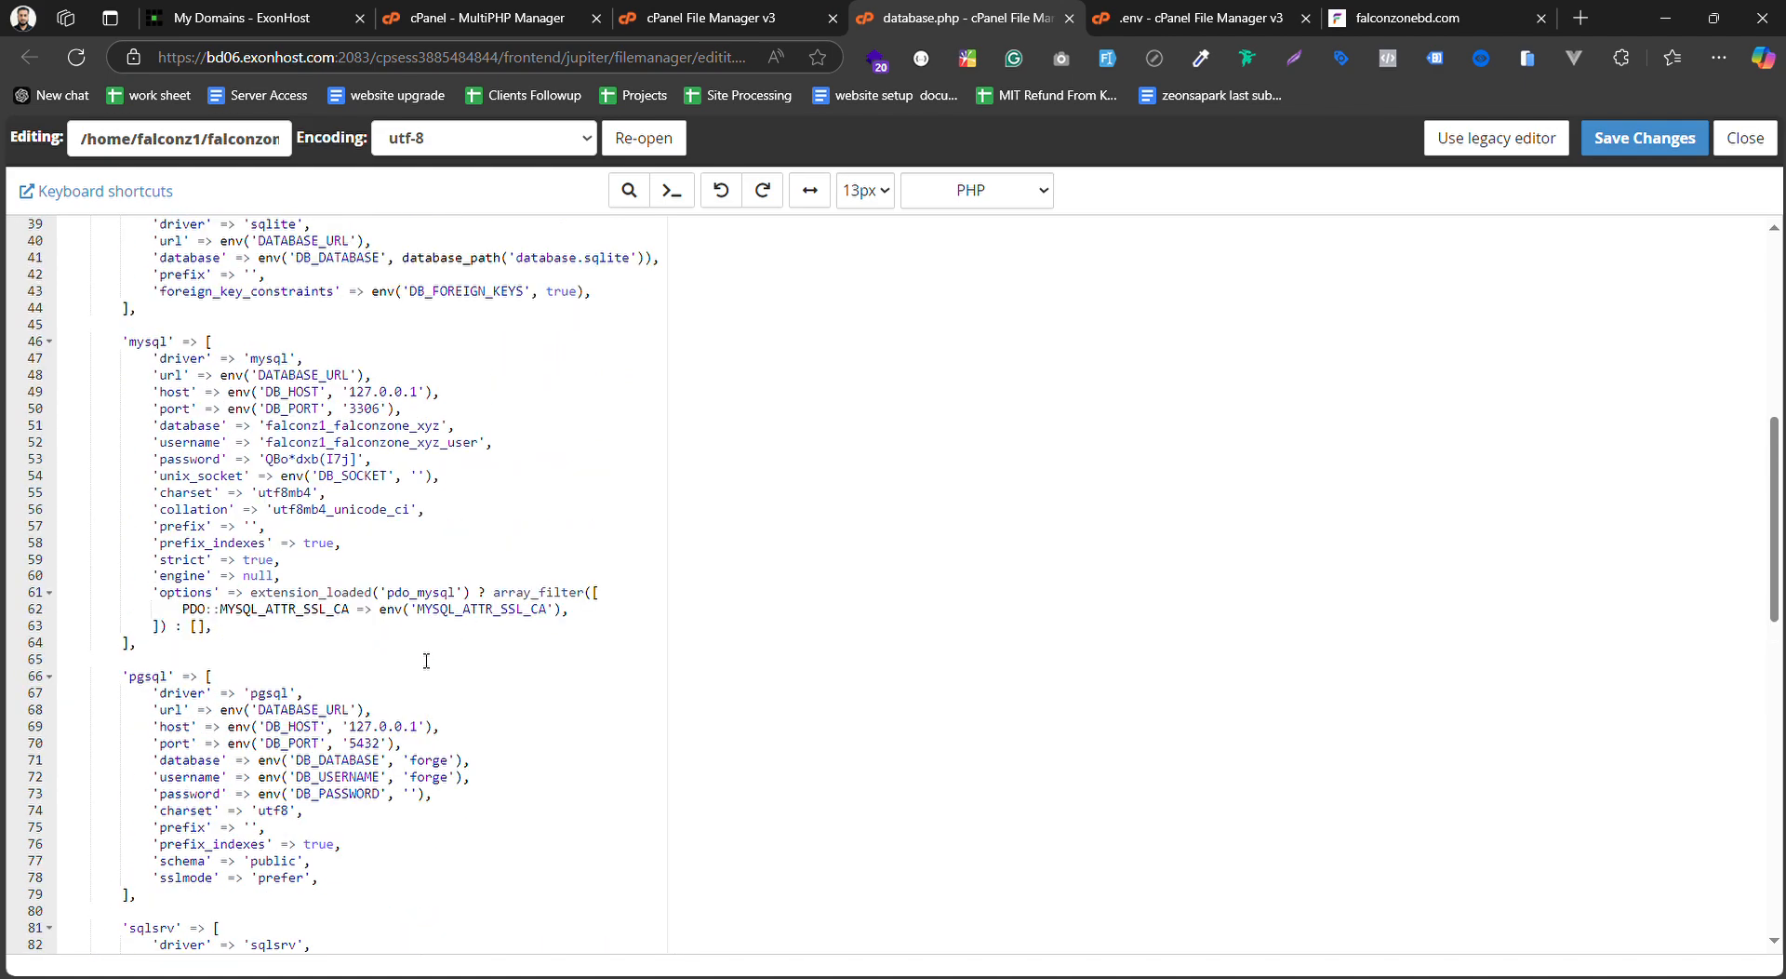
scroll(503, 526, up, 1)
click(505, 548)
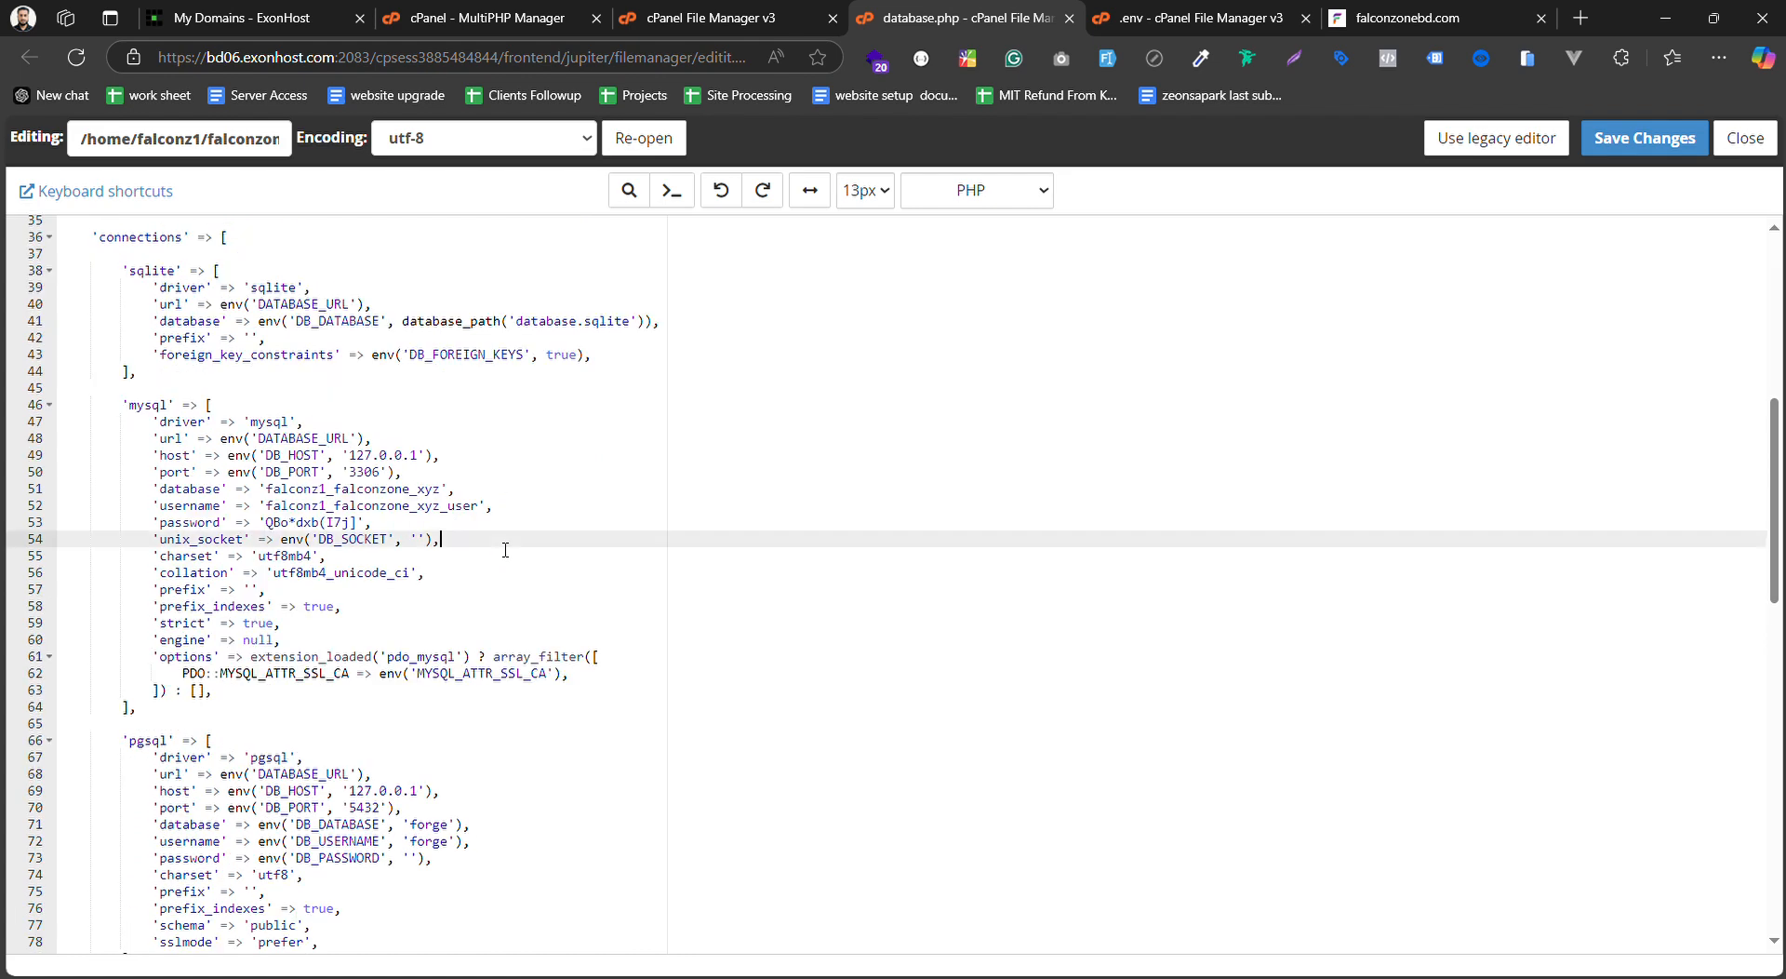
Open Manage My Databases in cPanel and go to the list of current databases
click(744, 17)
click(480, 21)
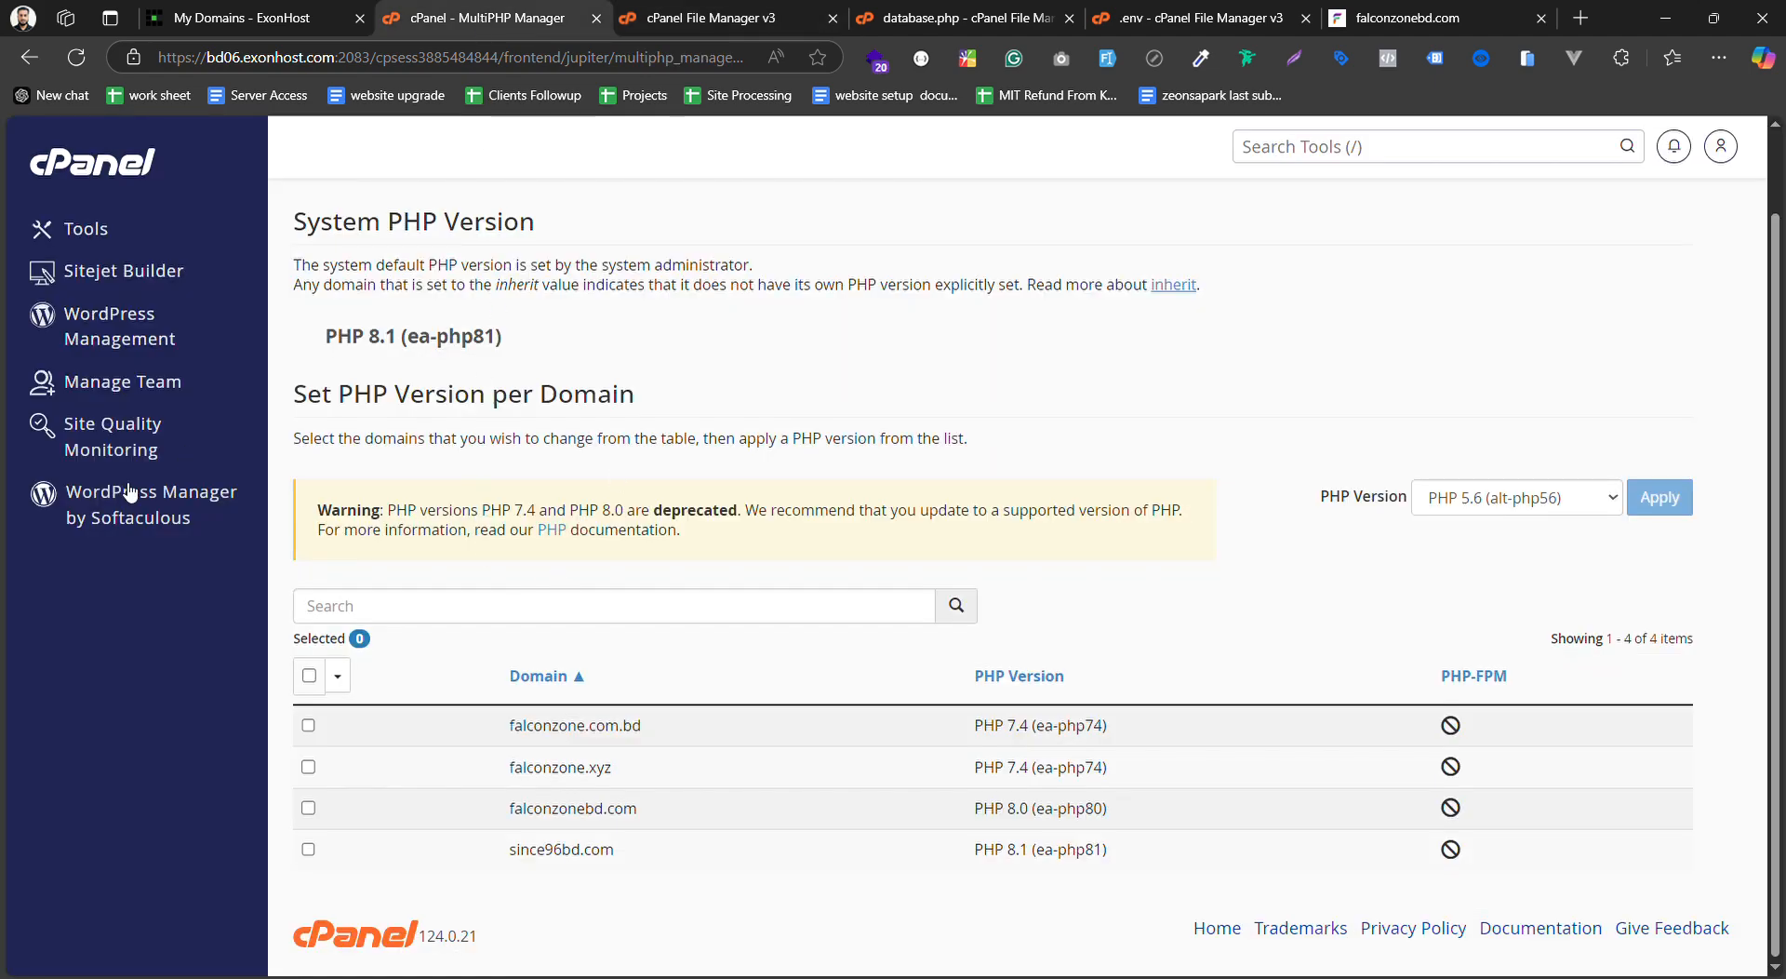
click(140, 172)
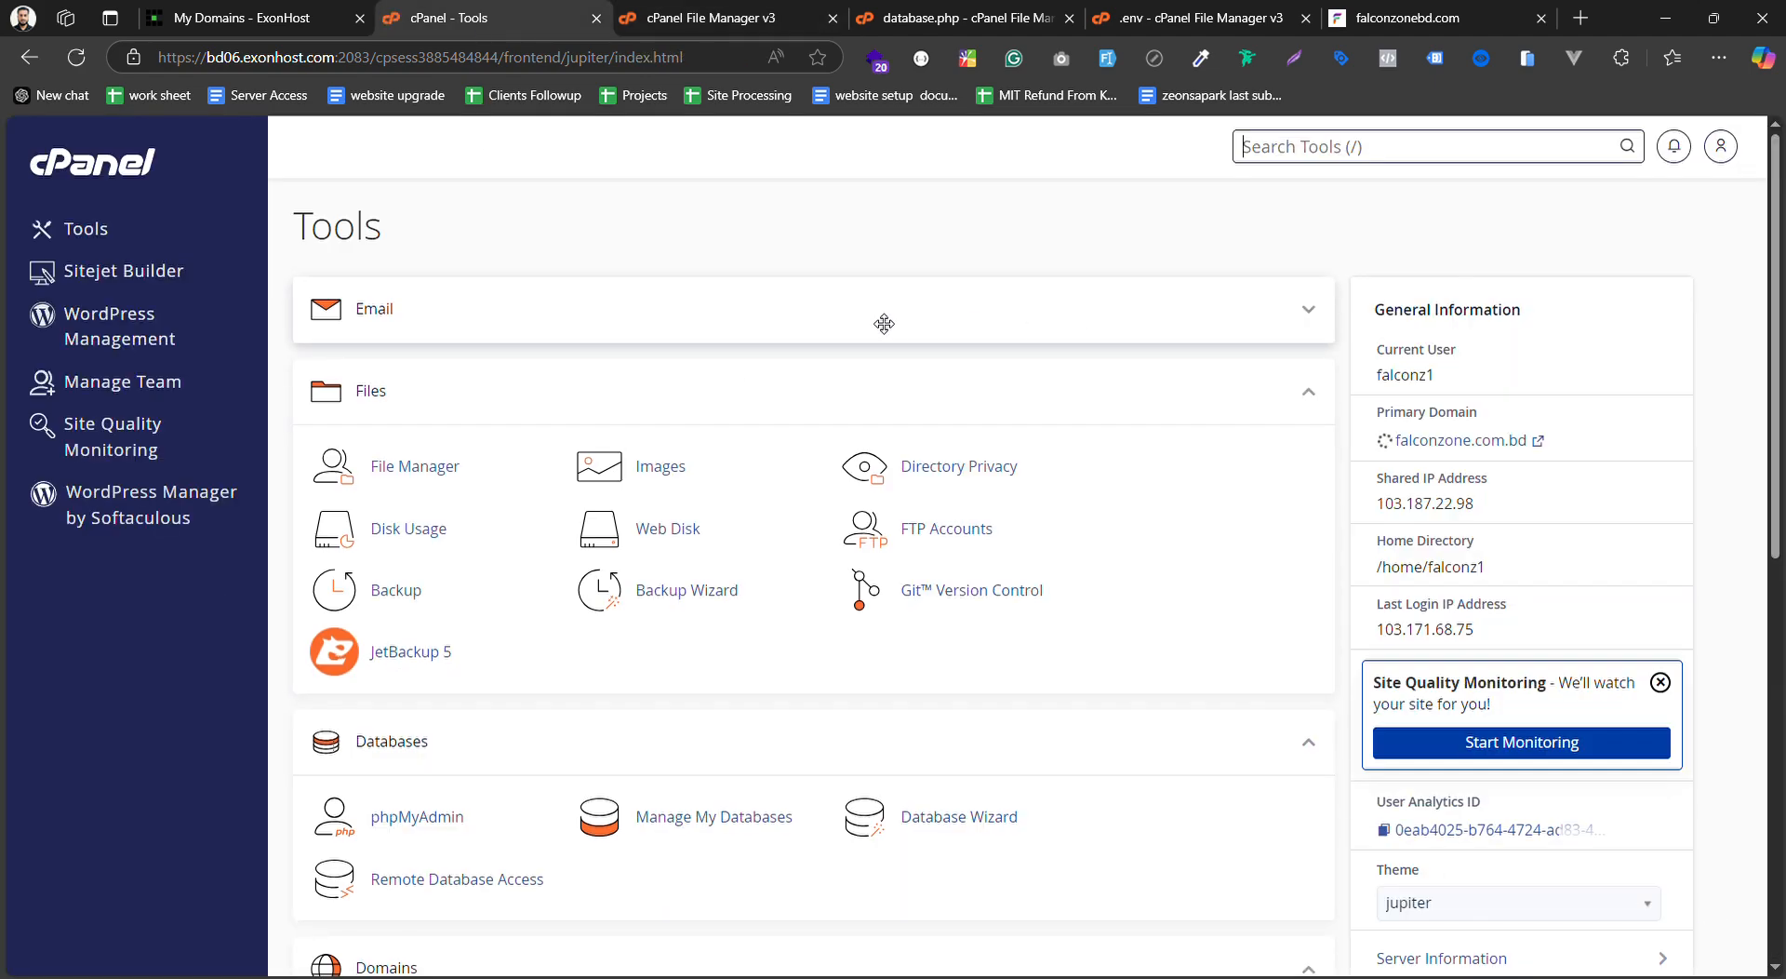
scroll(651, 605, down, 5)
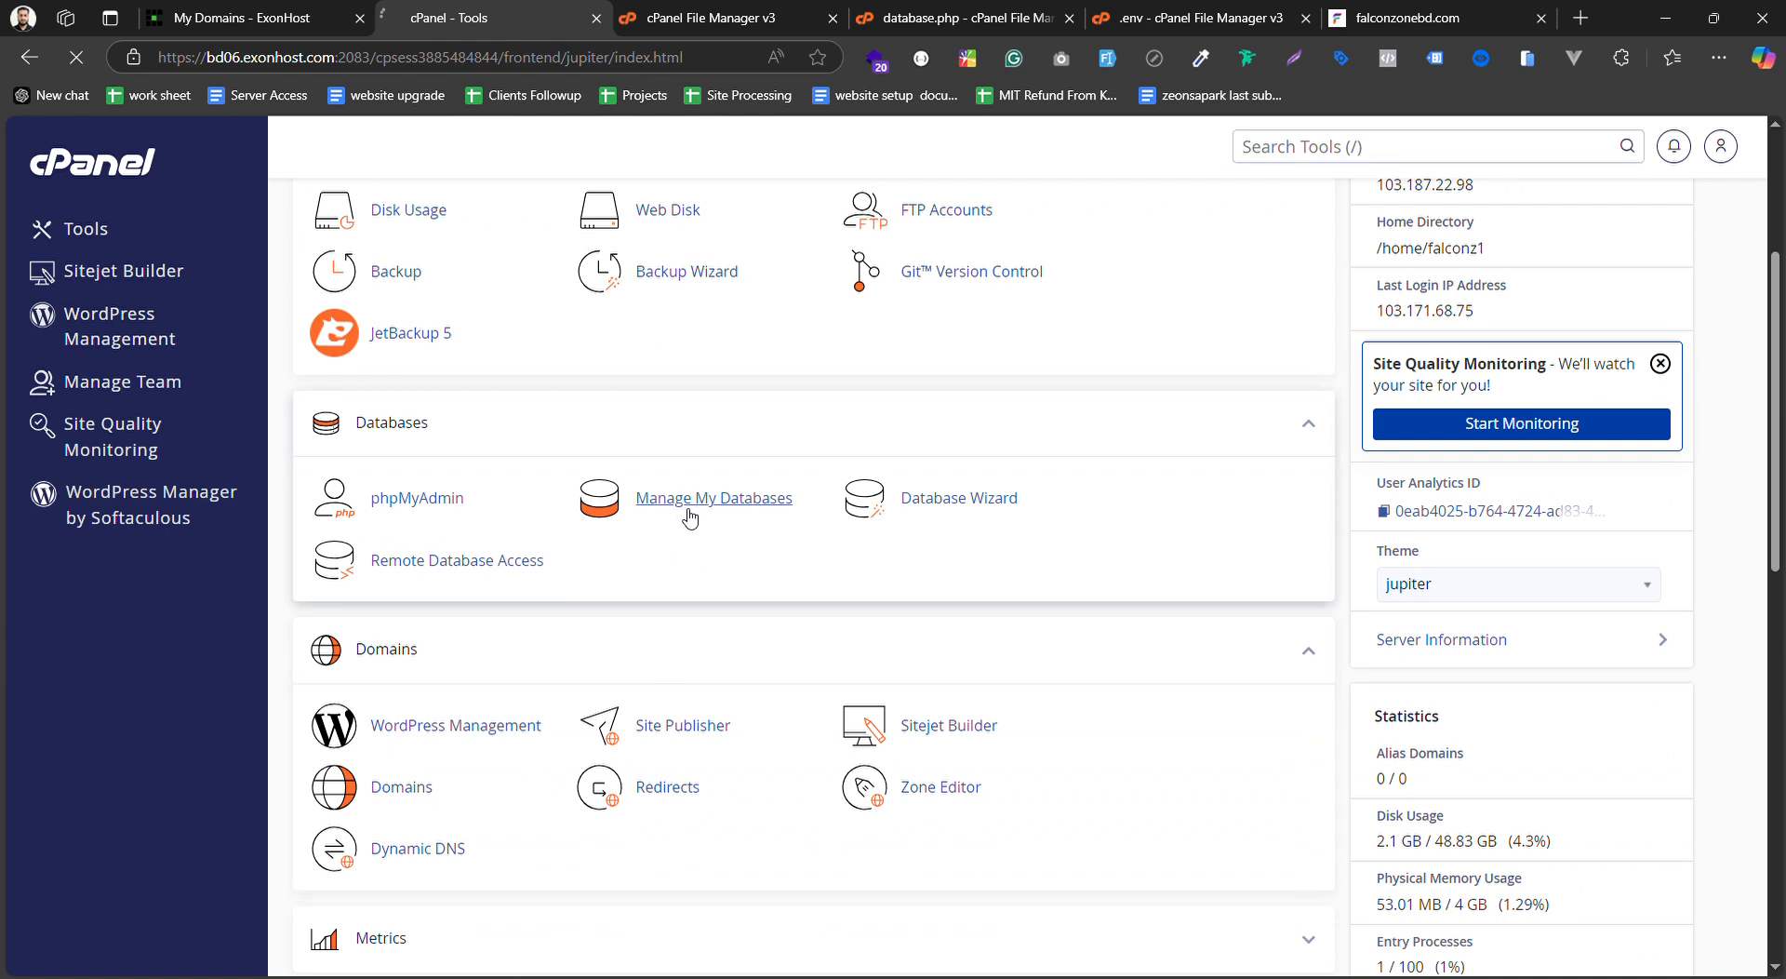
click(686, 510)
scroll(749, 614, down, 5)
scroll(481, 578, down, 1)
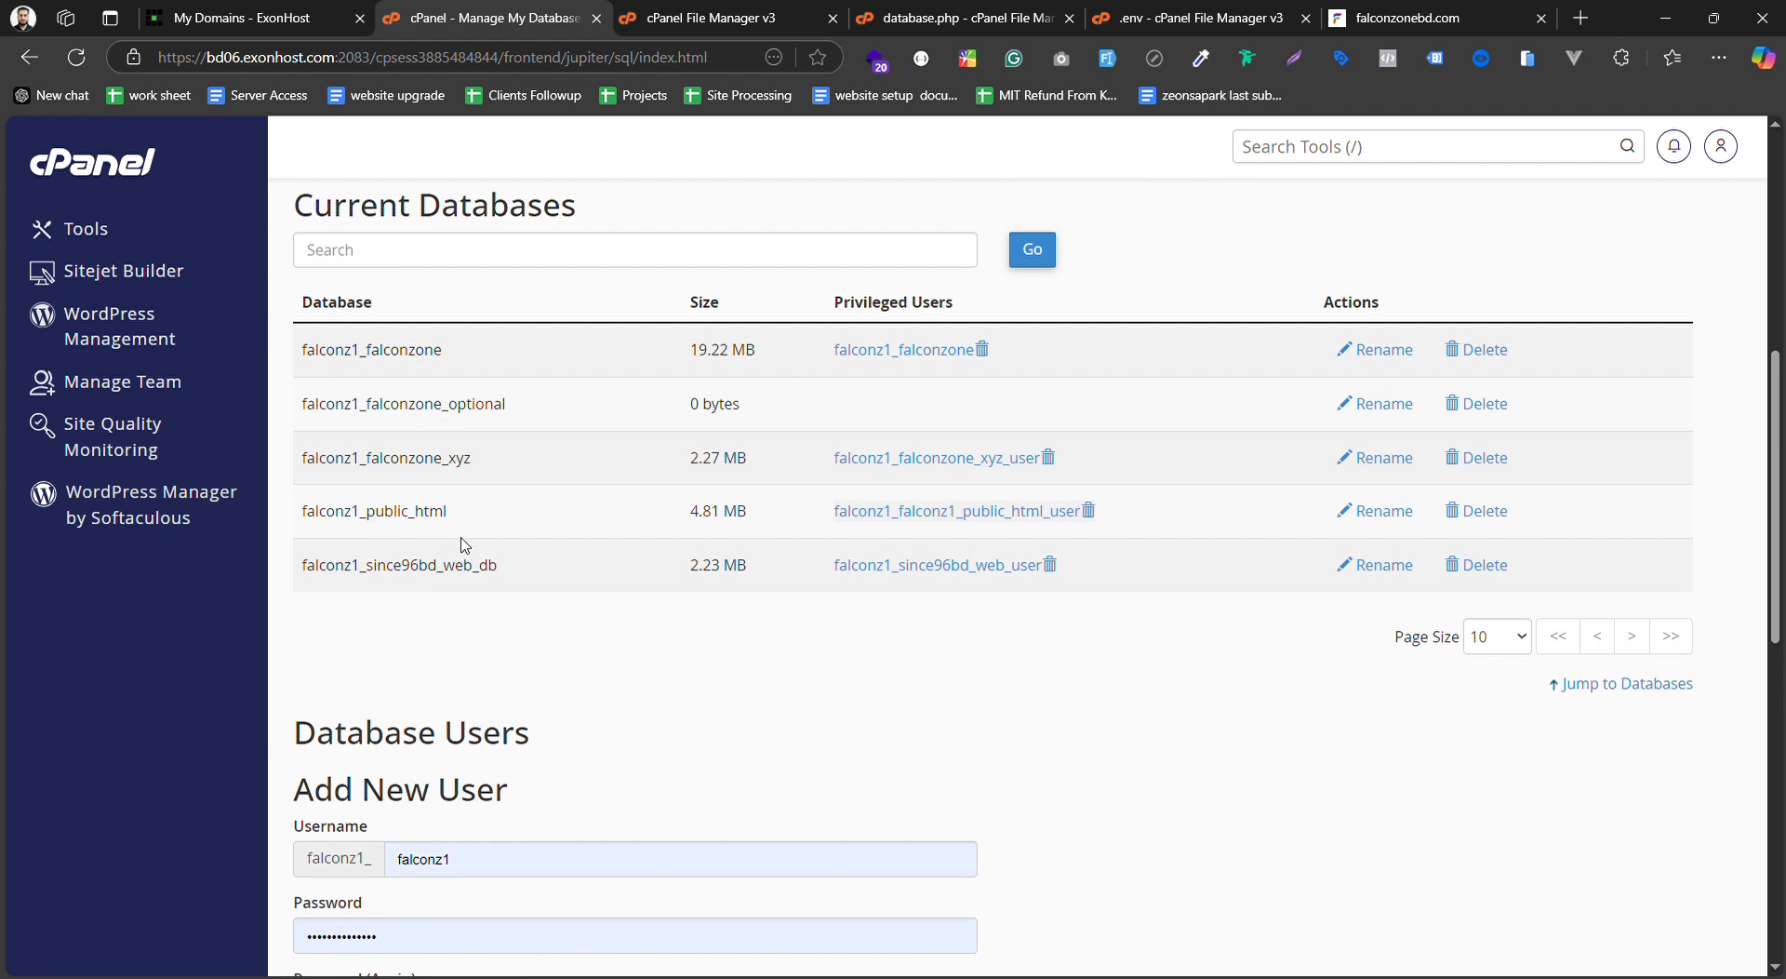
Copy the database name falconz1_falconzone and use it as the mysql connection's database in database.php
double_click(411, 361)
key(ctrl+c)
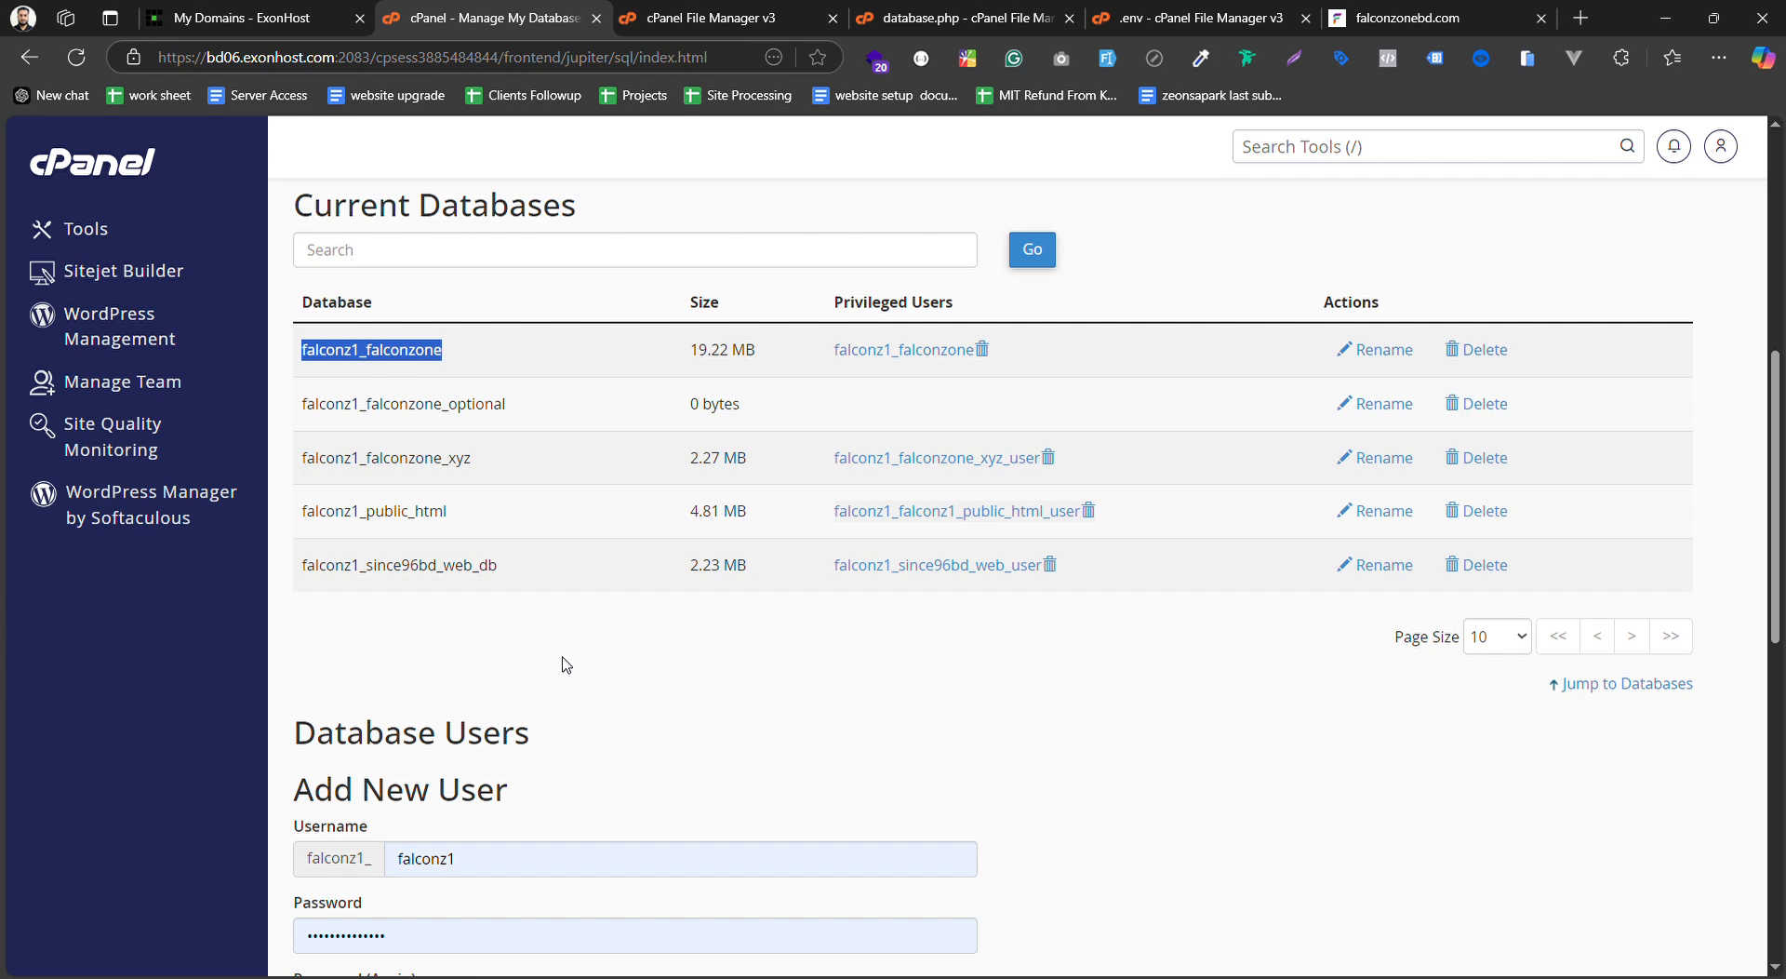
click(469, 609)
click(942, 13)
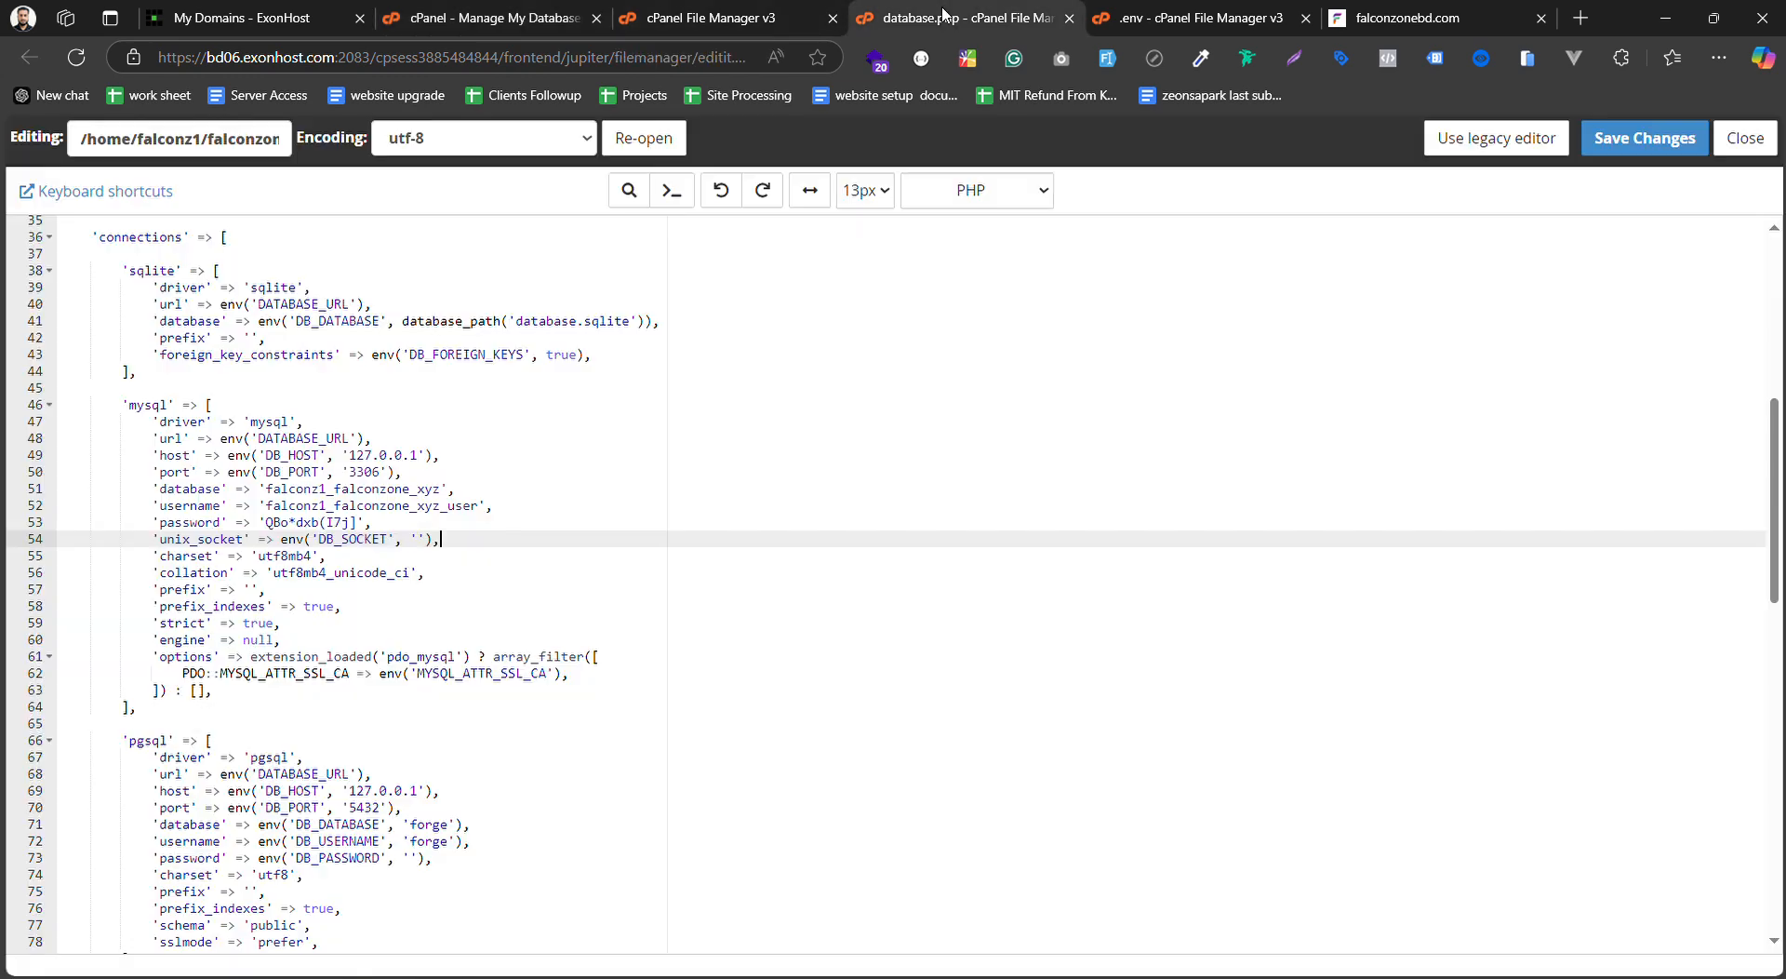
double_click(363, 493)
key(ctrl+v)
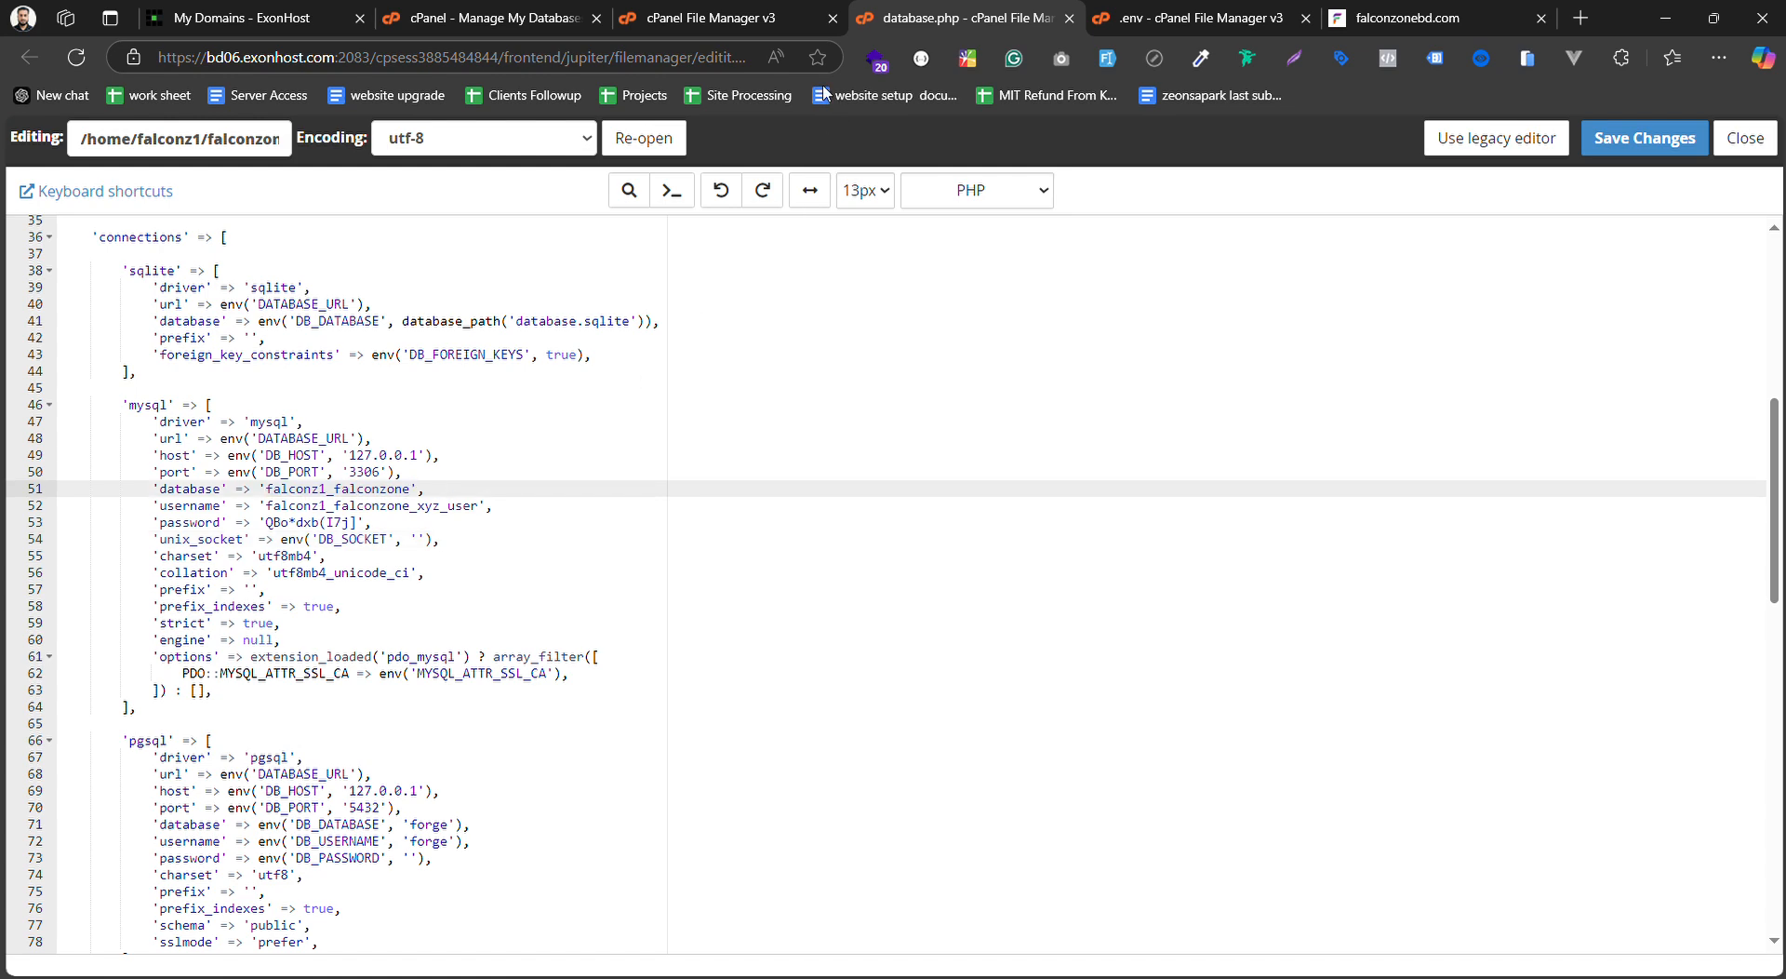
Copy the username falconz1_falconzone from the current database users and check which database that user is assigned to
click(763, 23)
click(483, 9)
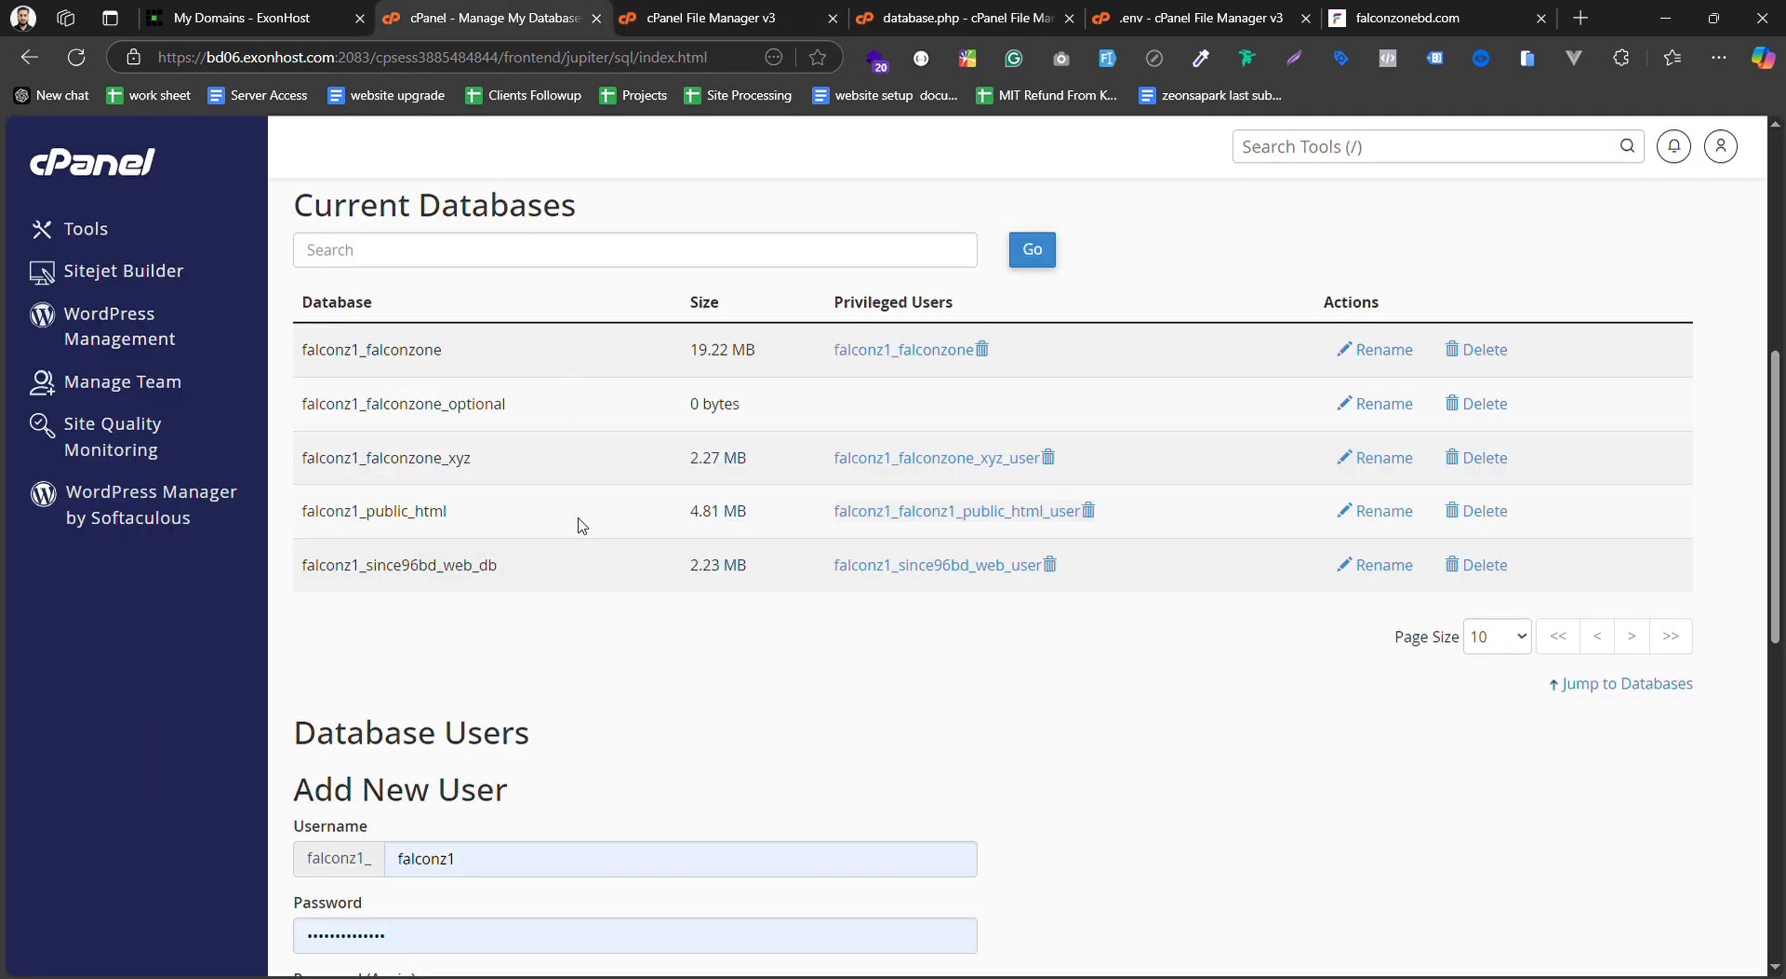
scroll(580, 525, down, 10)
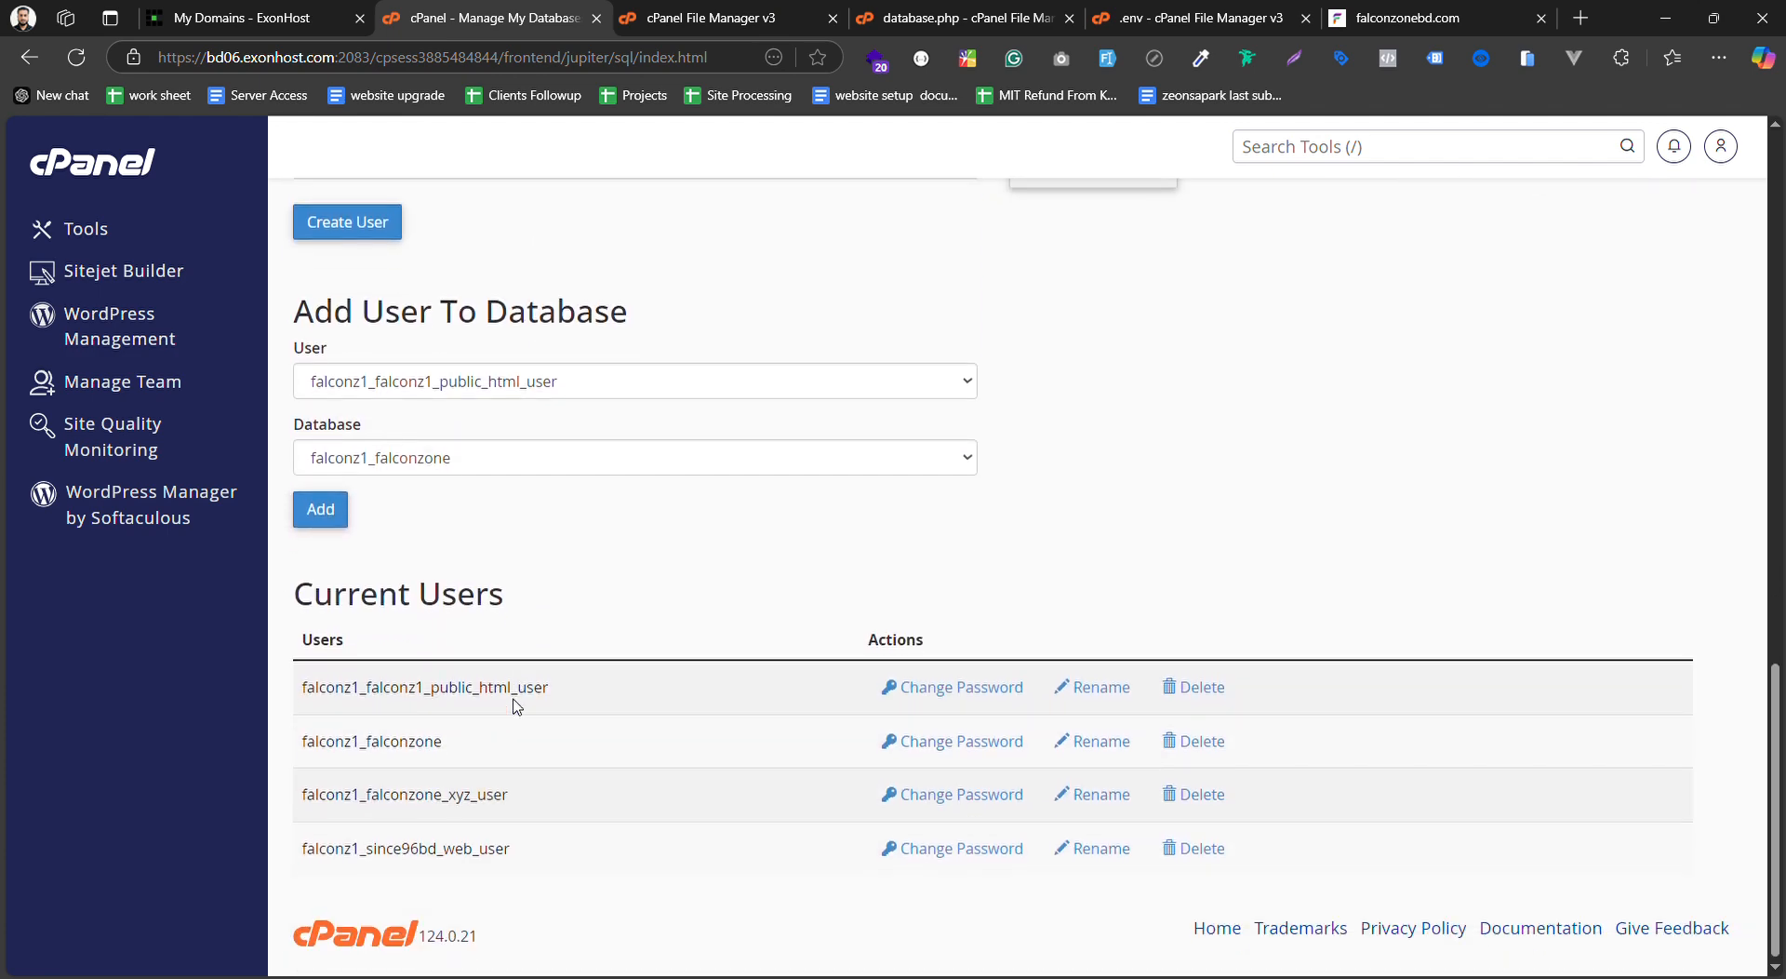
double_click(412, 750)
key(ctrl+c)
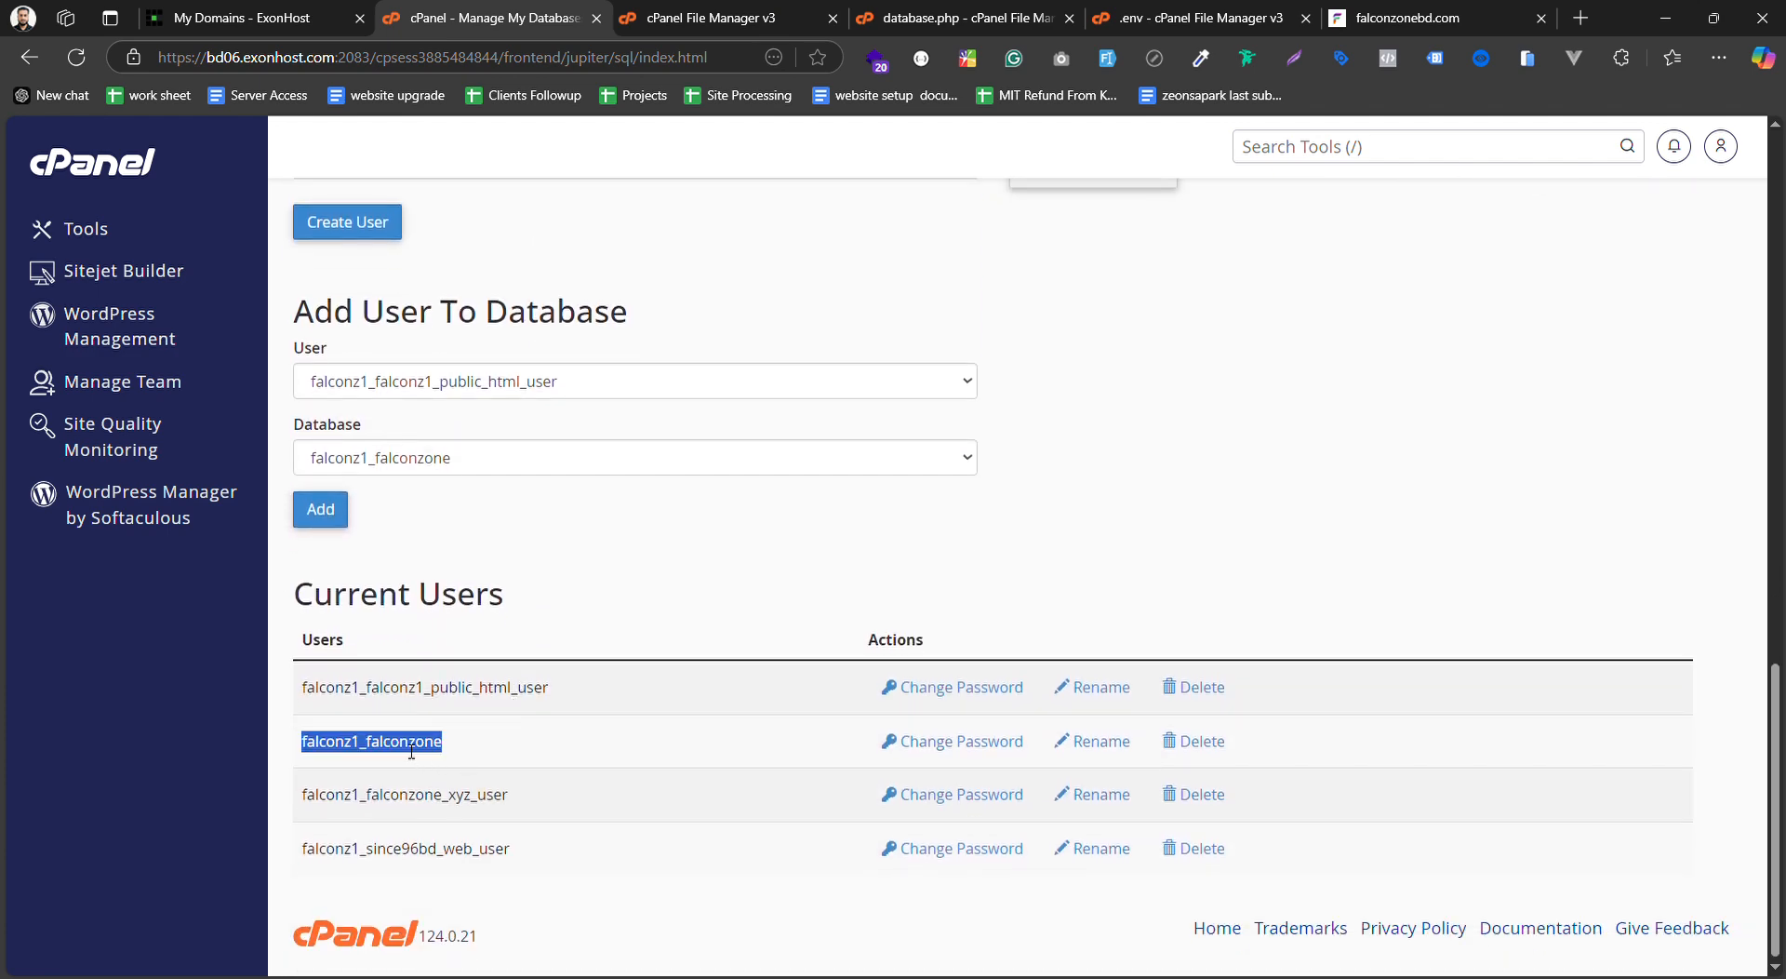
scroll(818, 578, up, 8)
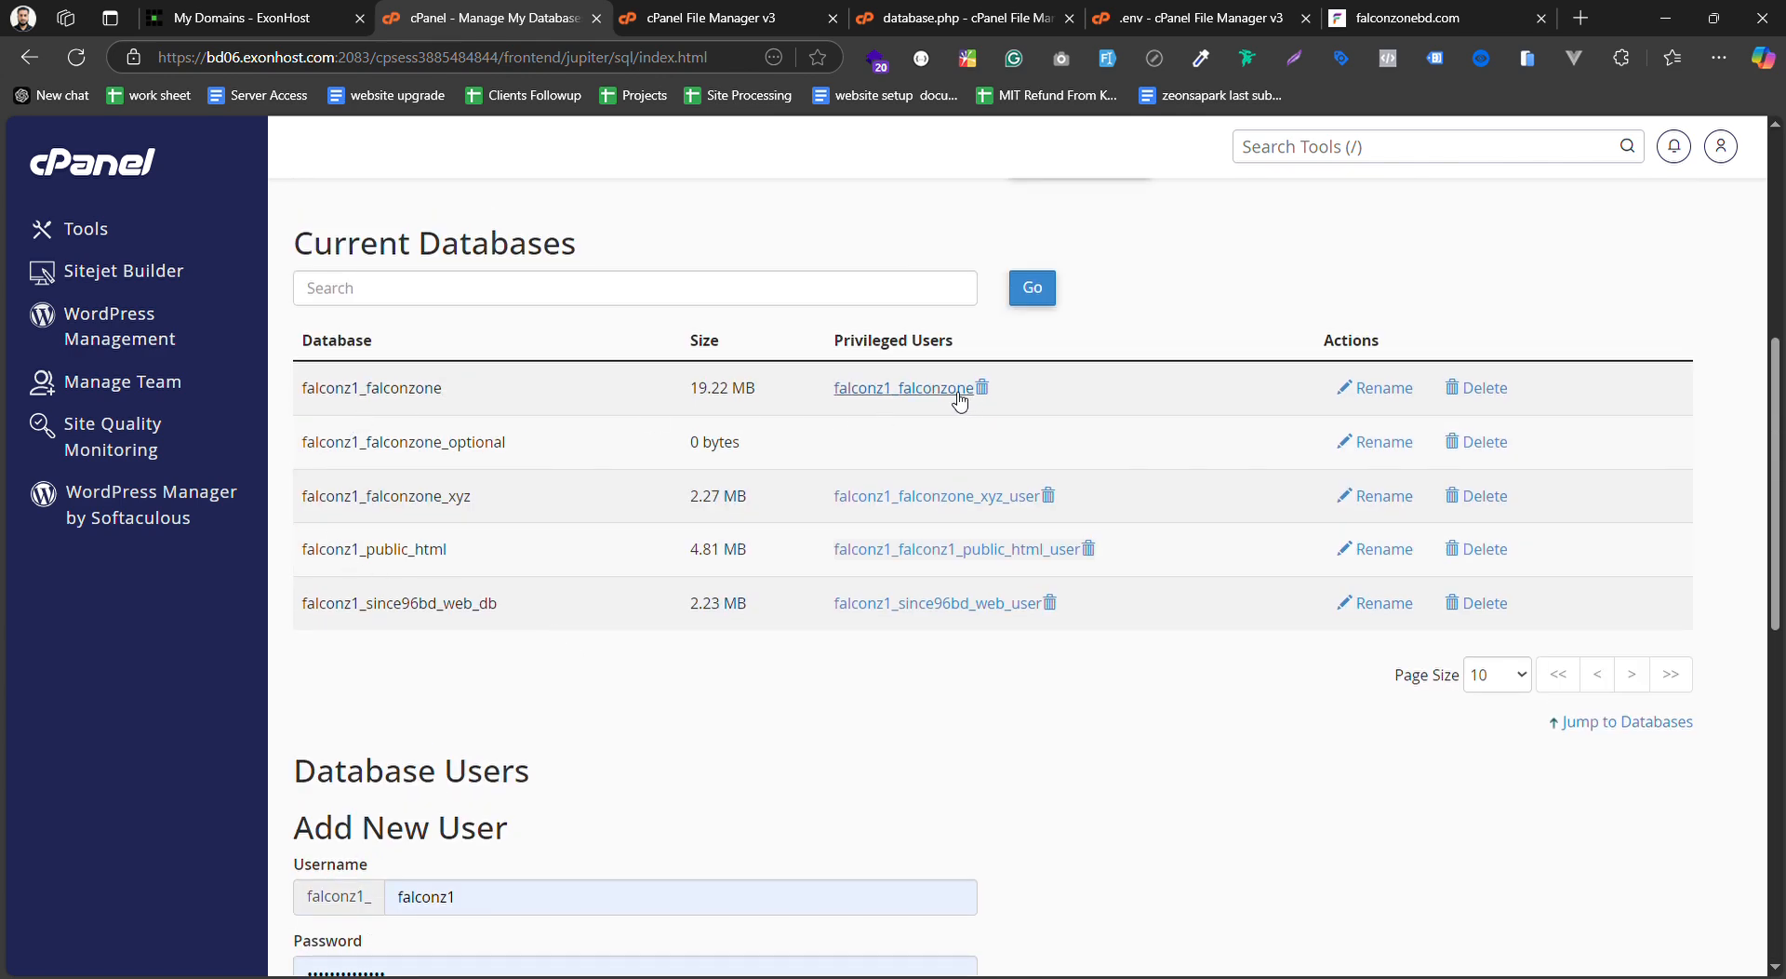
Try to set DB_USERNAME in the .env file to falconz1_falconzone and undo the edits
click(1163, 17)
double_click(296, 465)
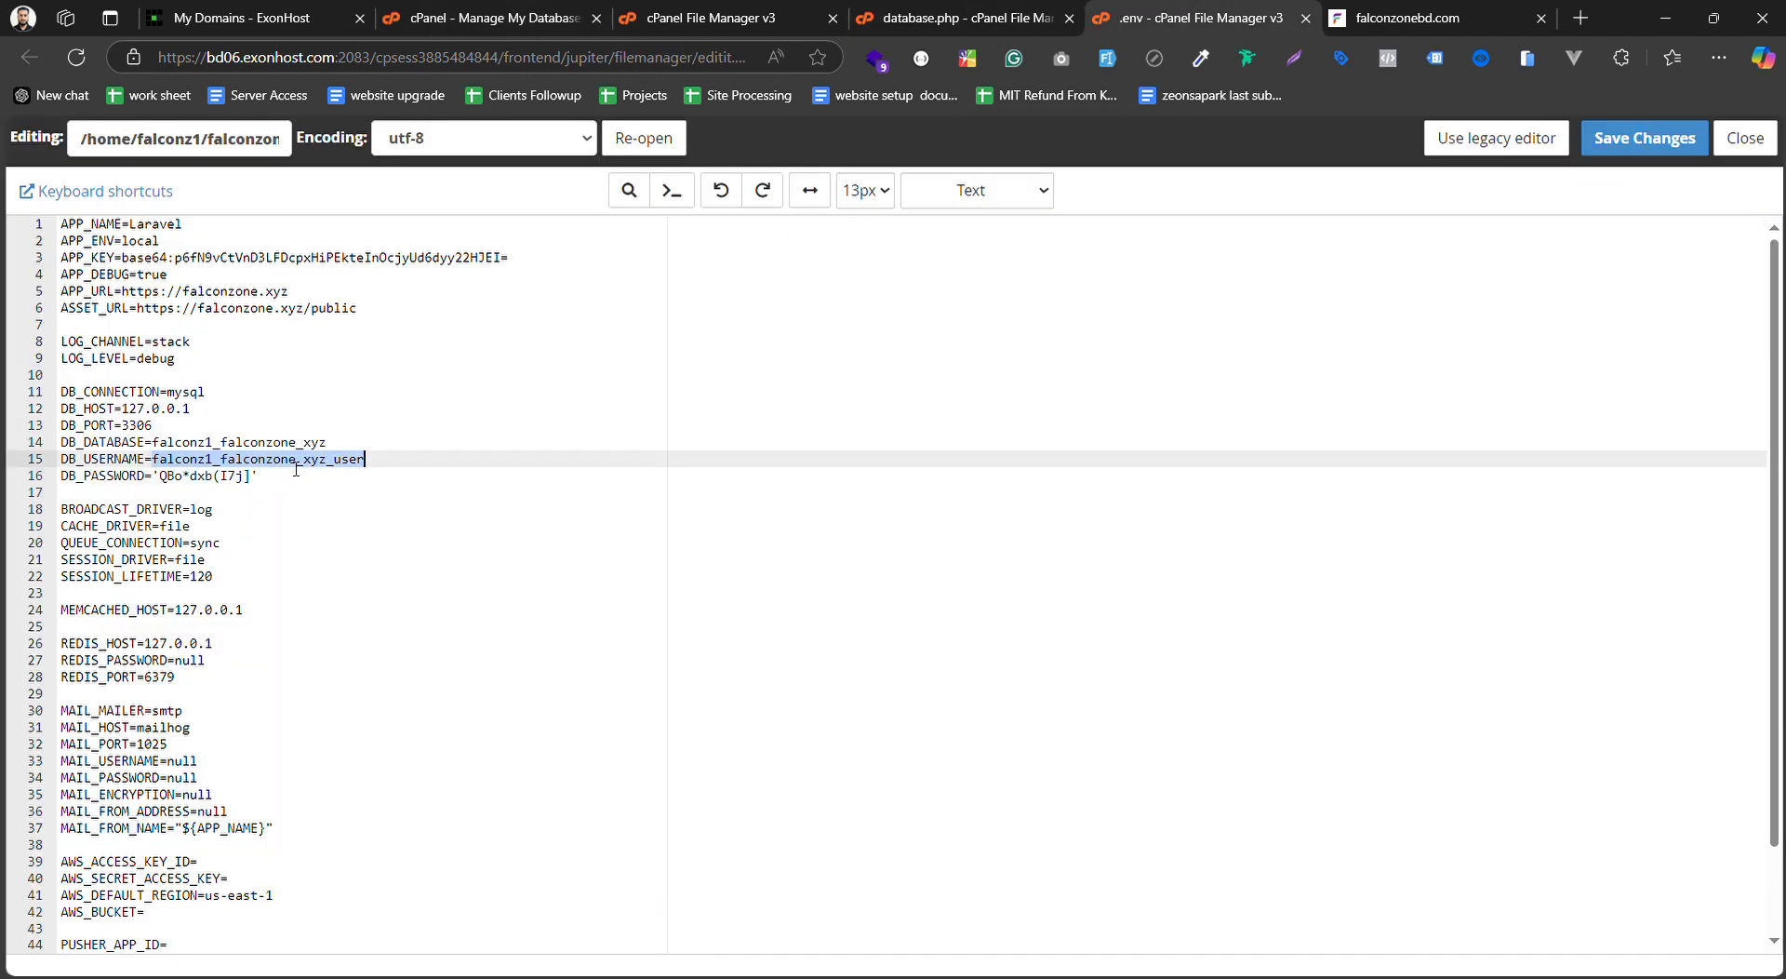
key(ctrl+v)
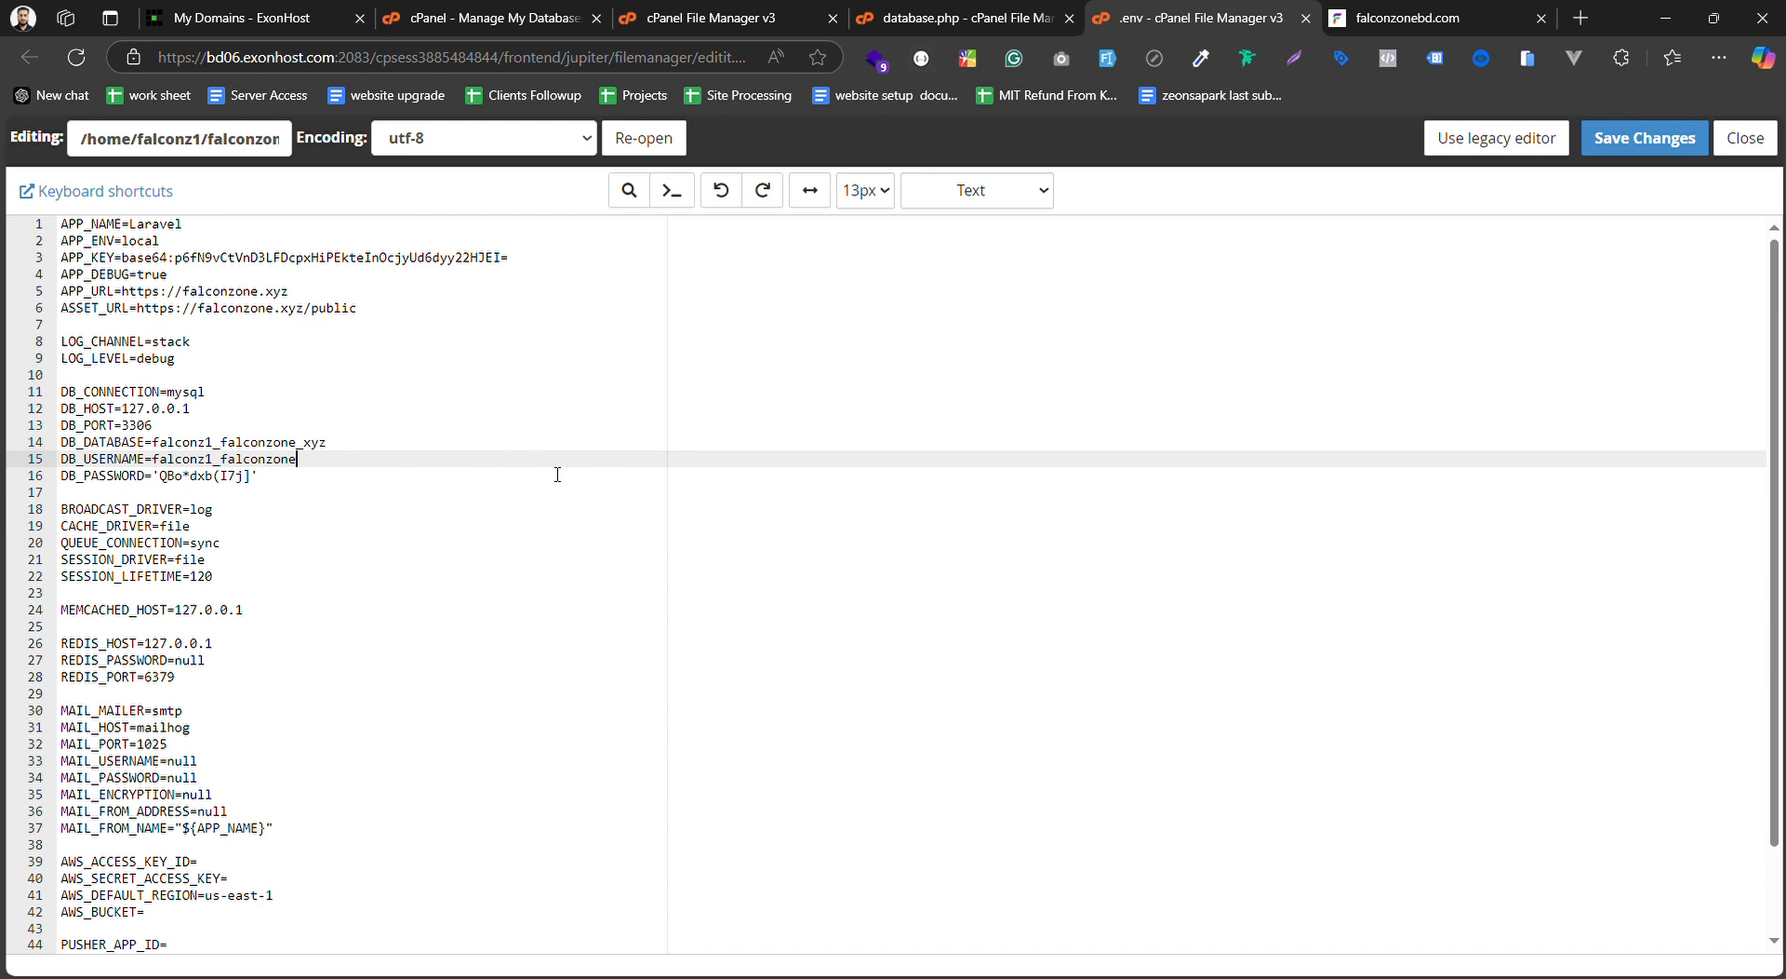
key(ctrl+z)
key(ctrl+z)
key(ctrl+z)
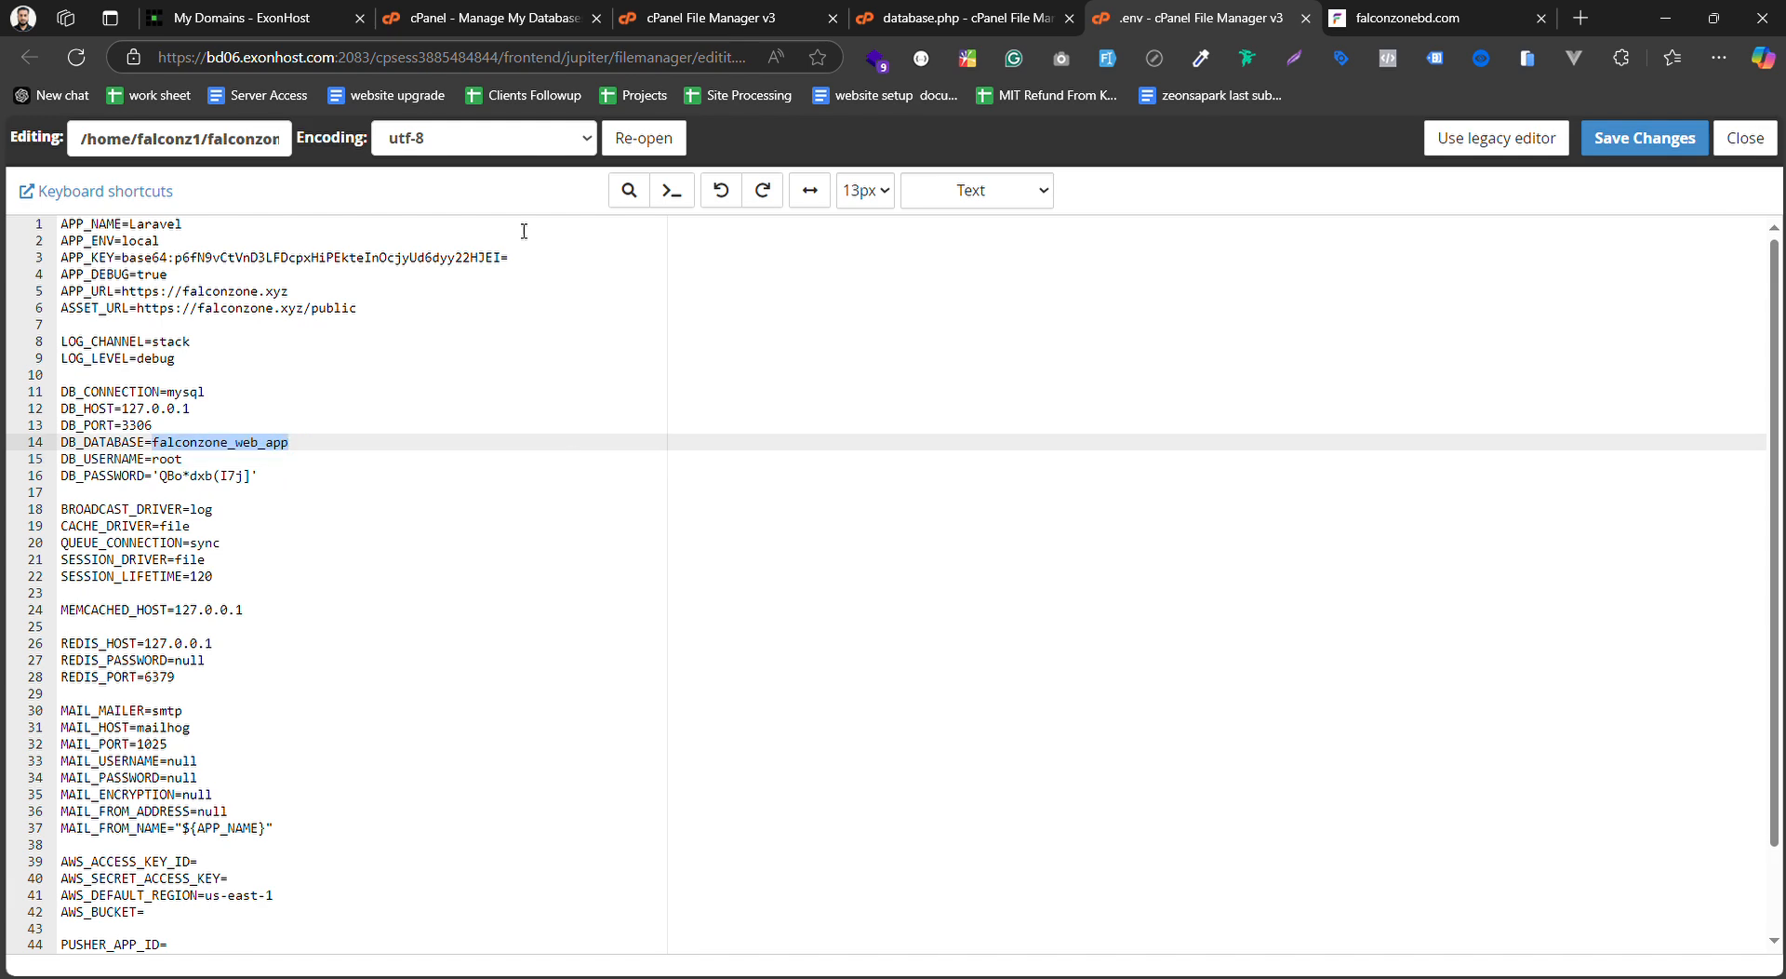
Set the mysql connection's username in database.php to falconz1_falconzone
click(967, 21)
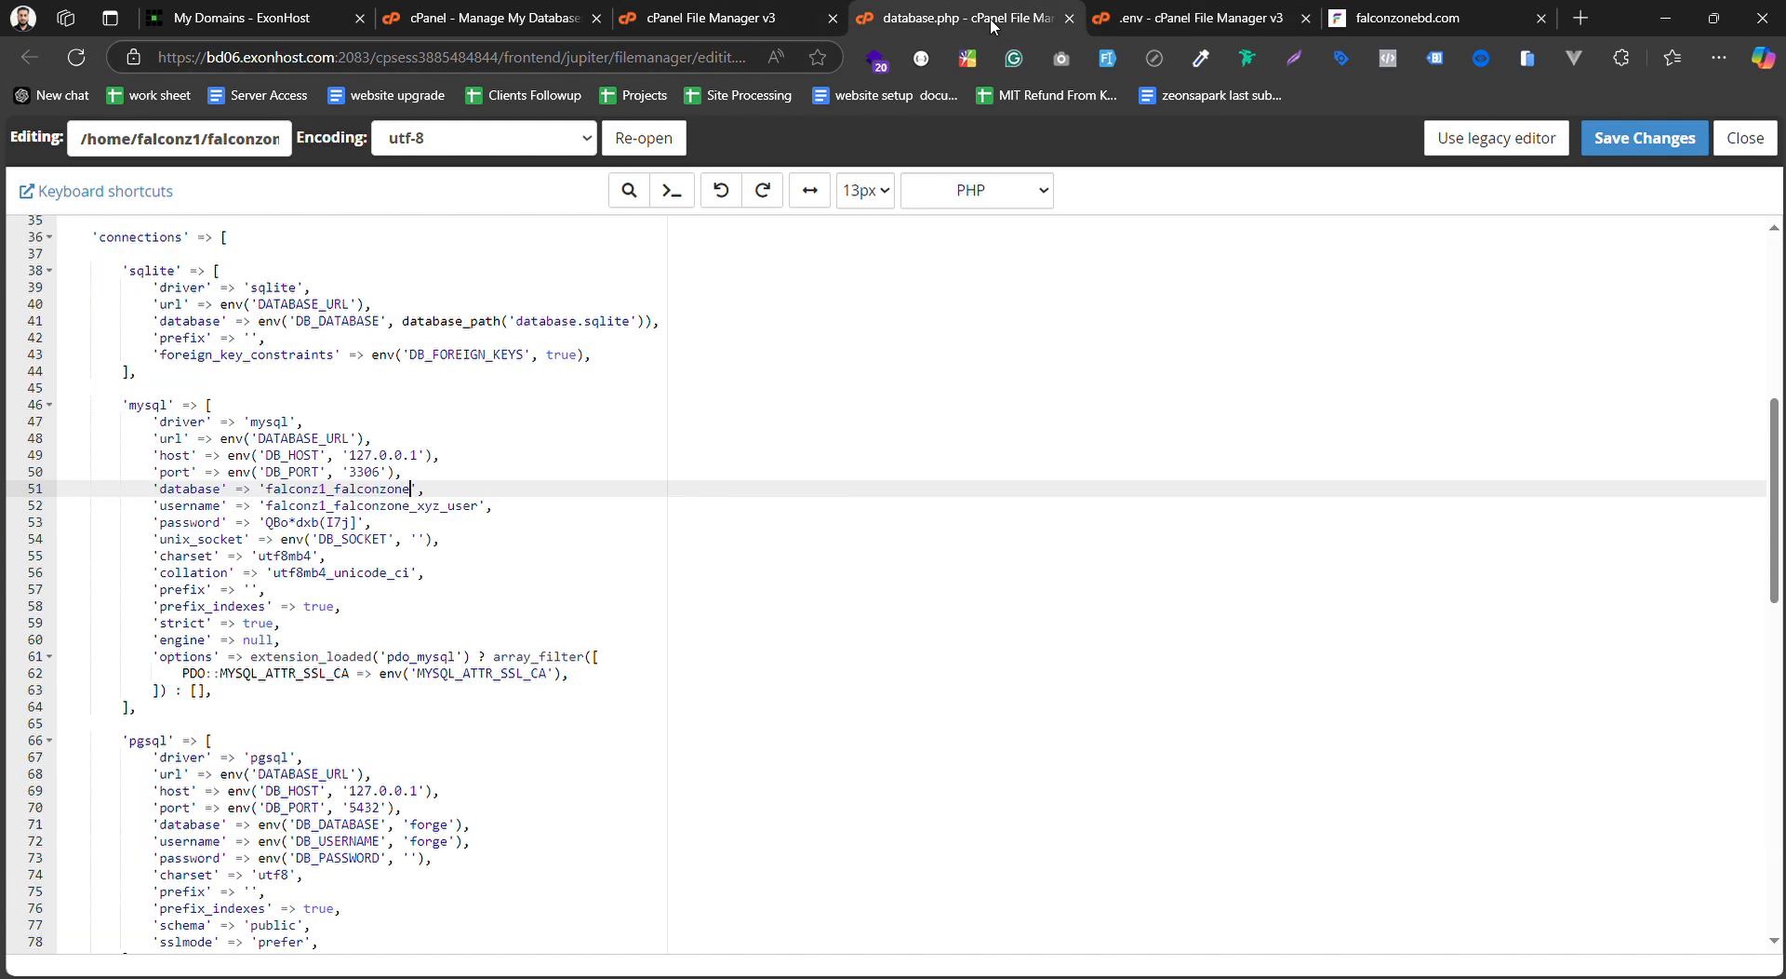
double_click(410, 511)
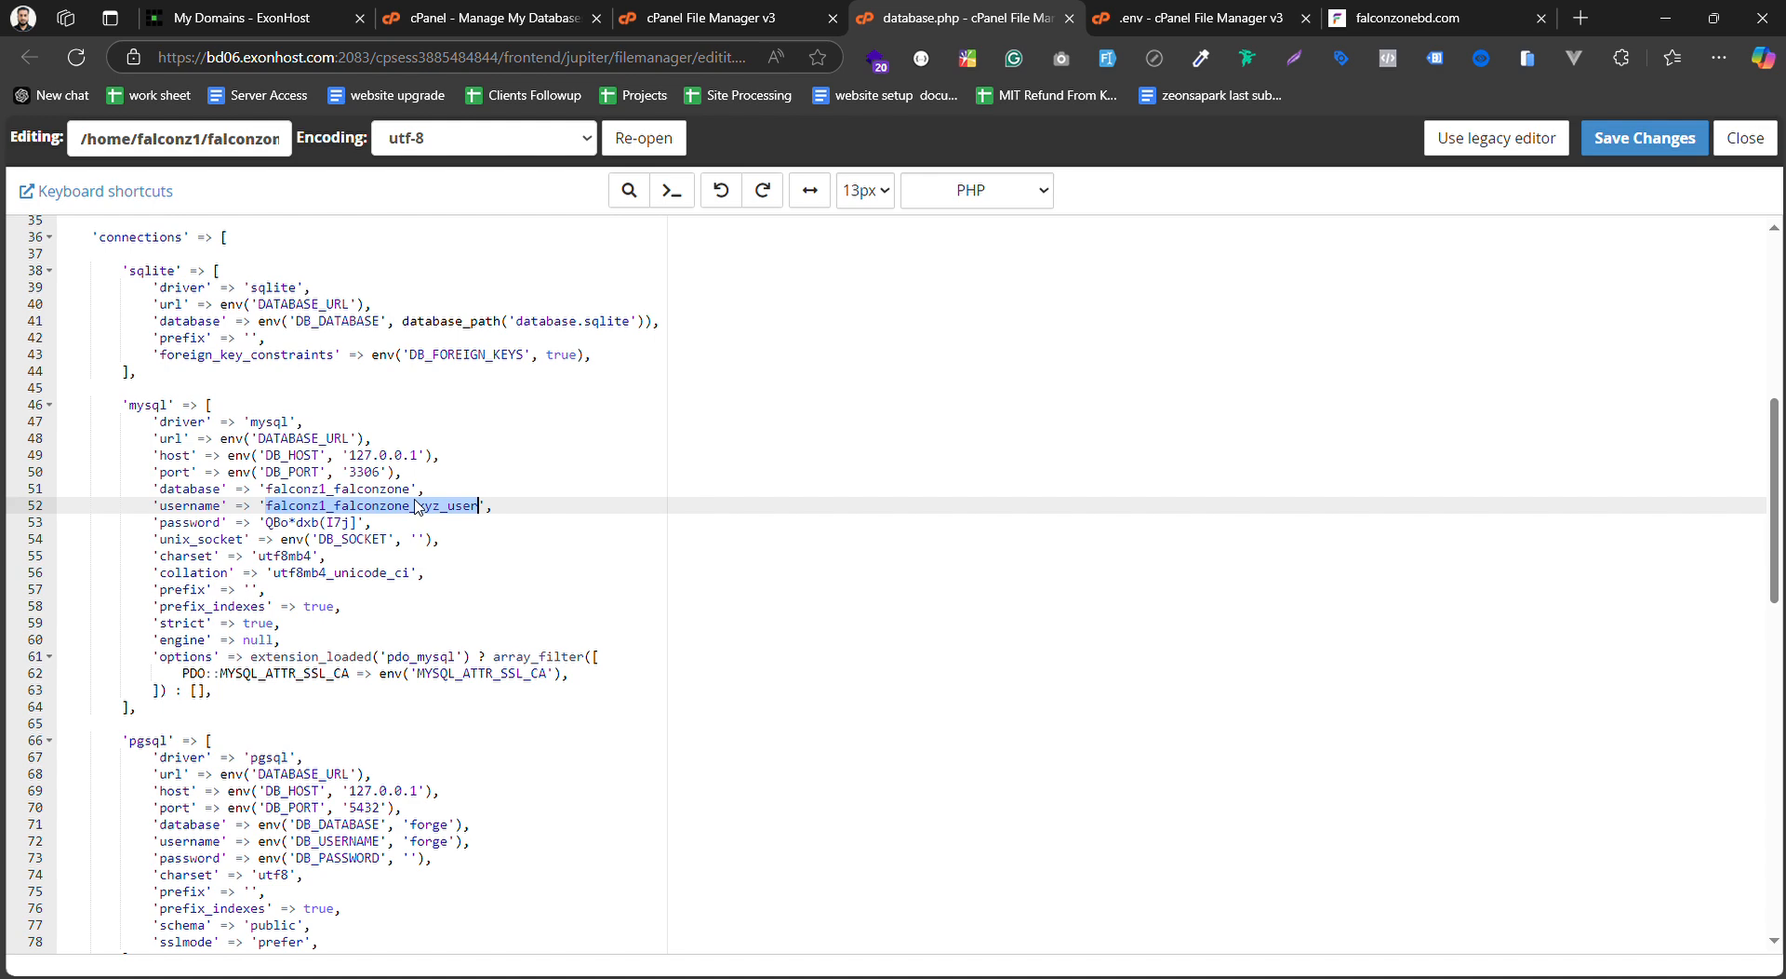
key(ctrl+v)
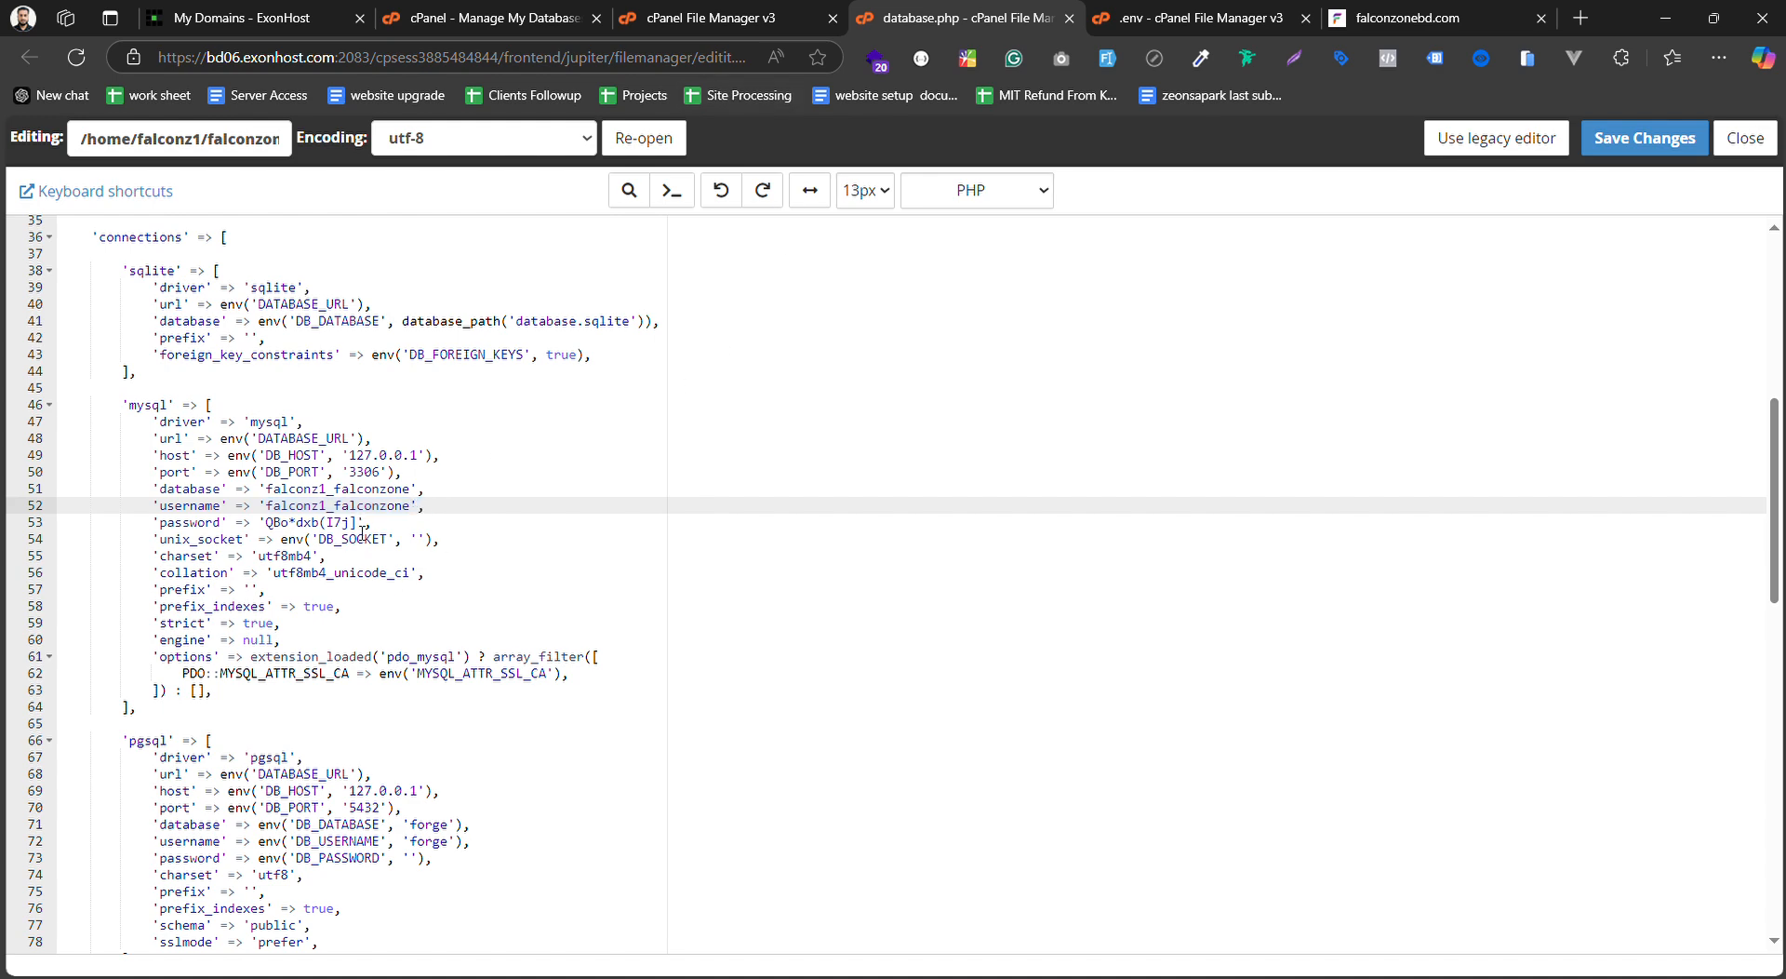
Open the password change form for the database user falconz1_falconzone in Manage My Databases
drag(357, 521, 270, 525)
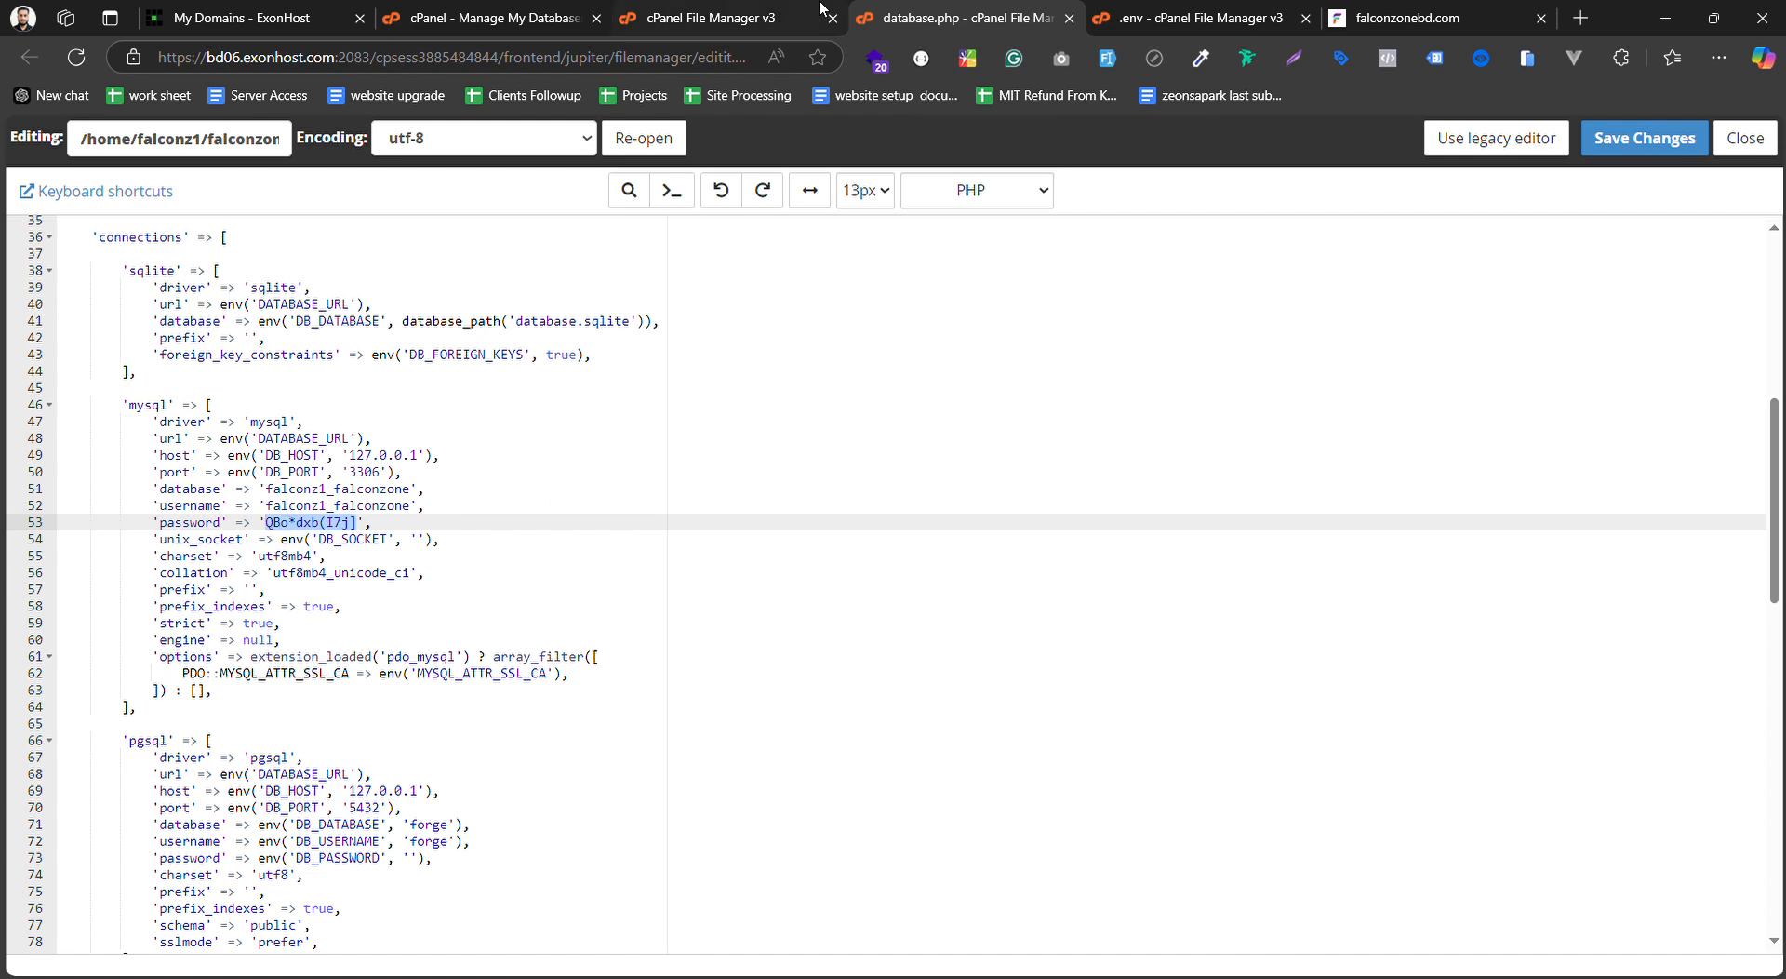
click(819, 8)
click(503, 13)
scroll(629, 806, down, 5)
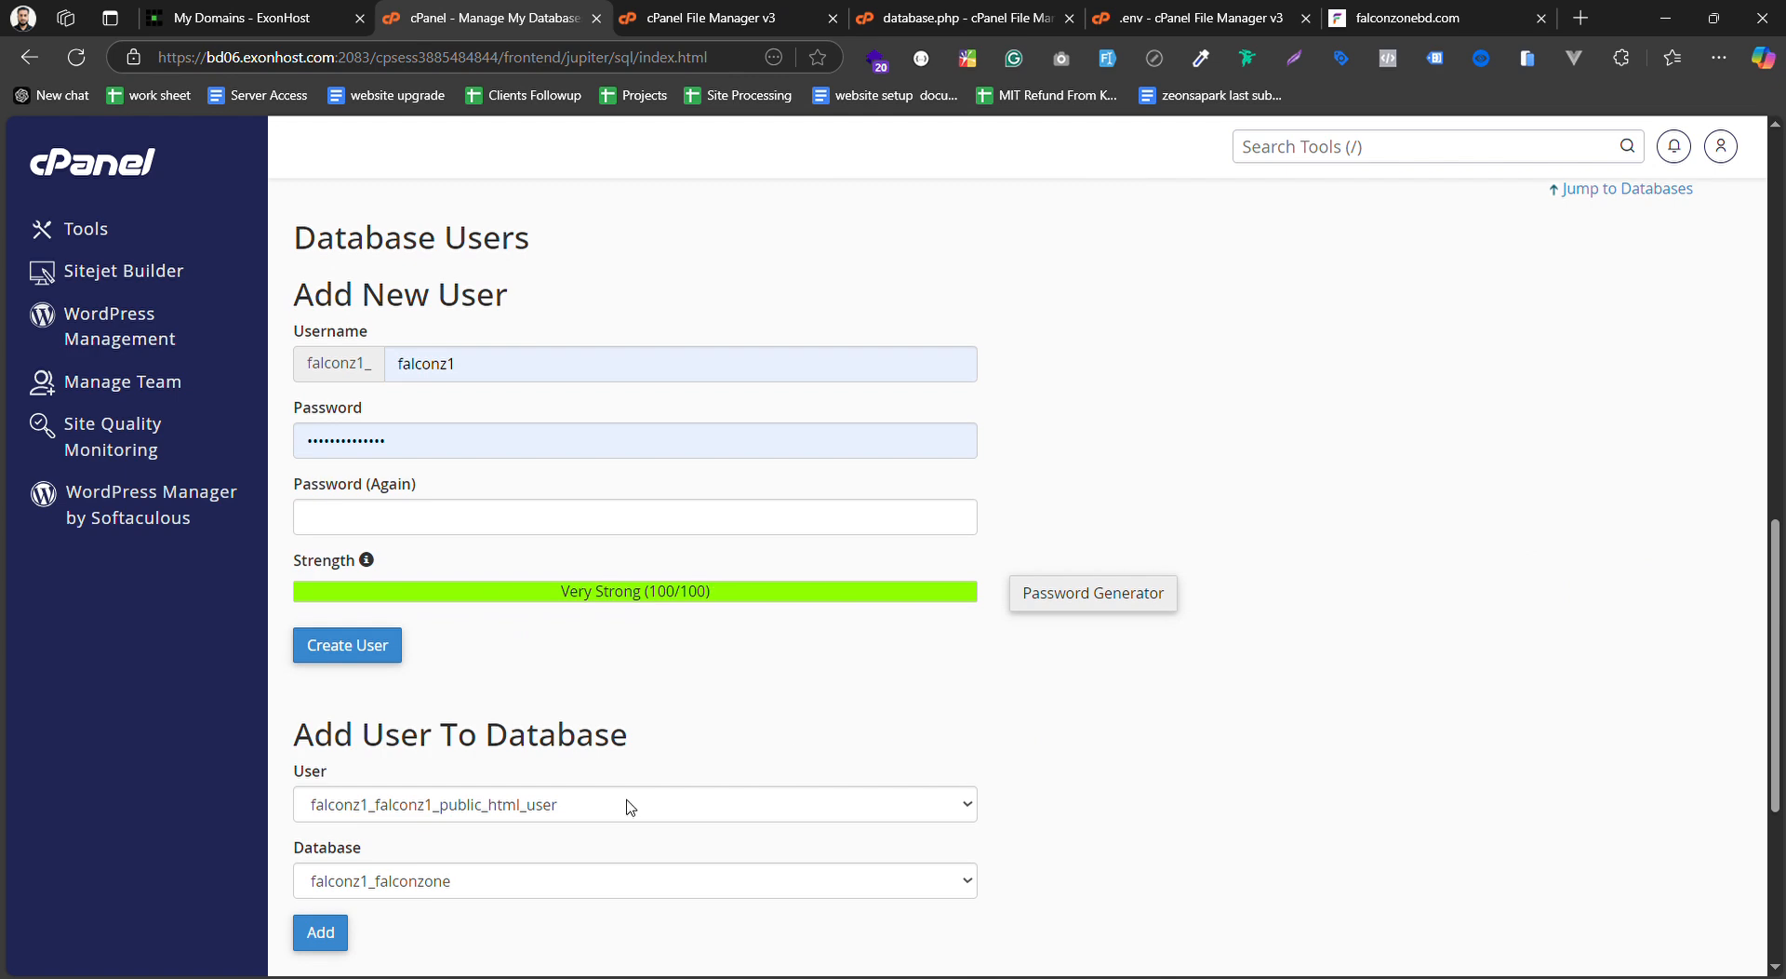
scroll(630, 807, down, 4)
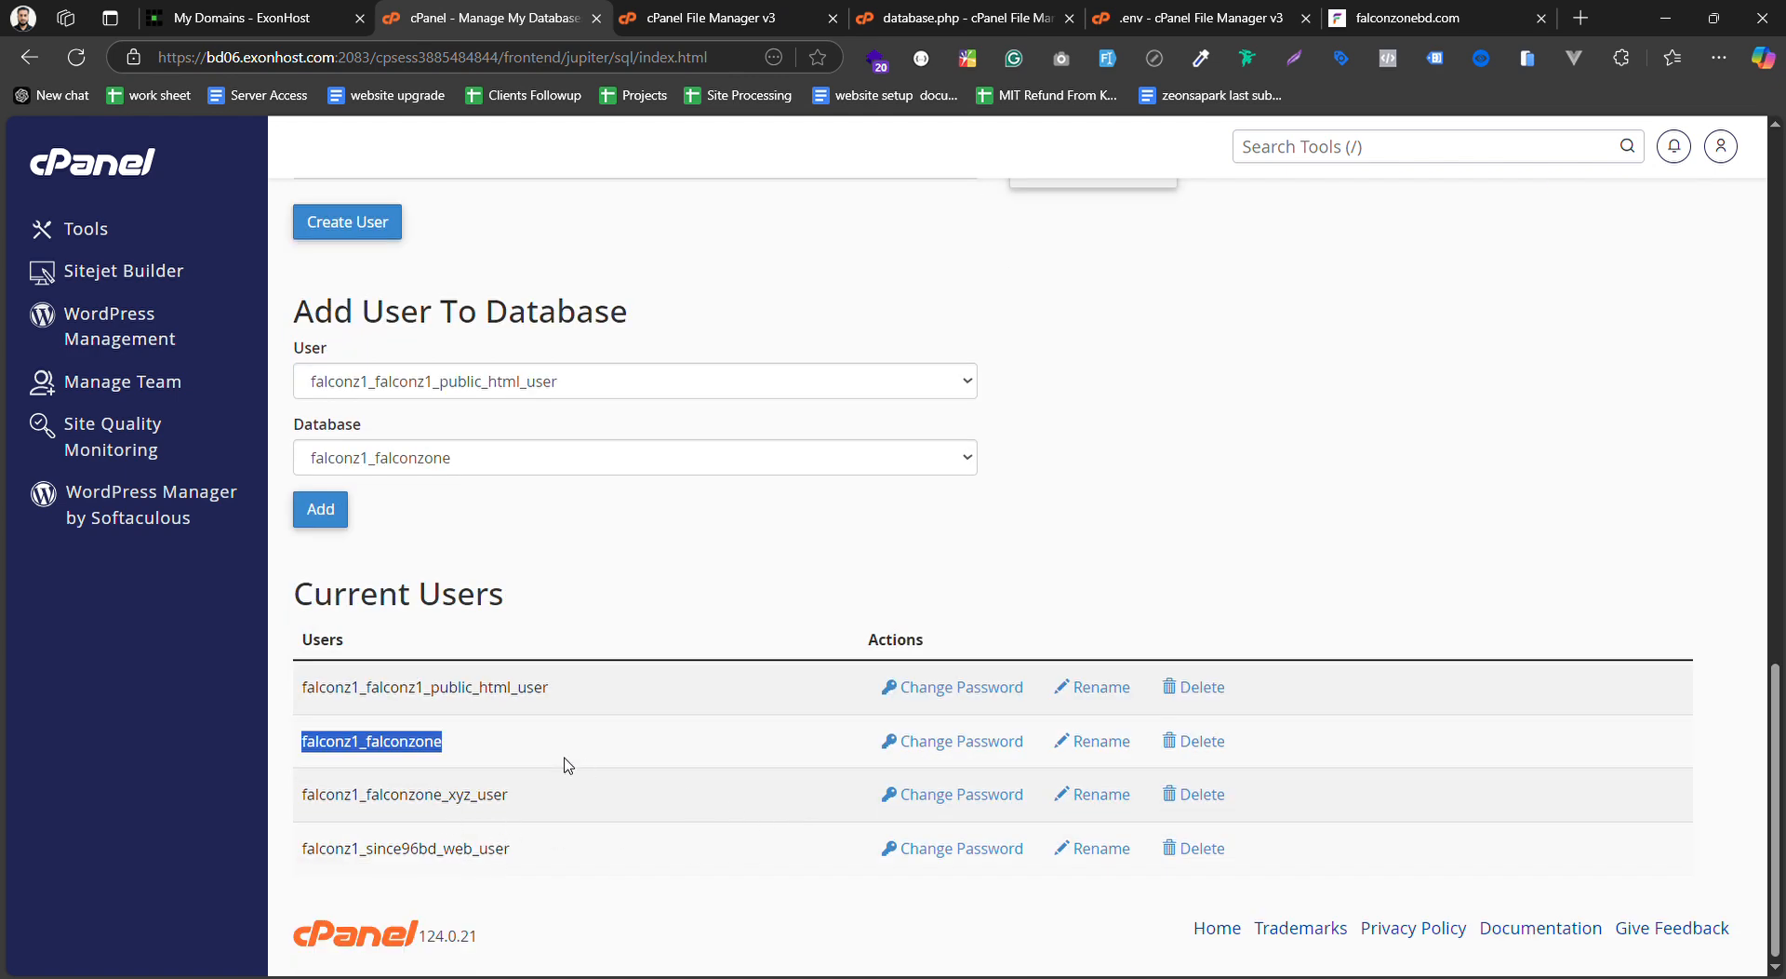
click(971, 750)
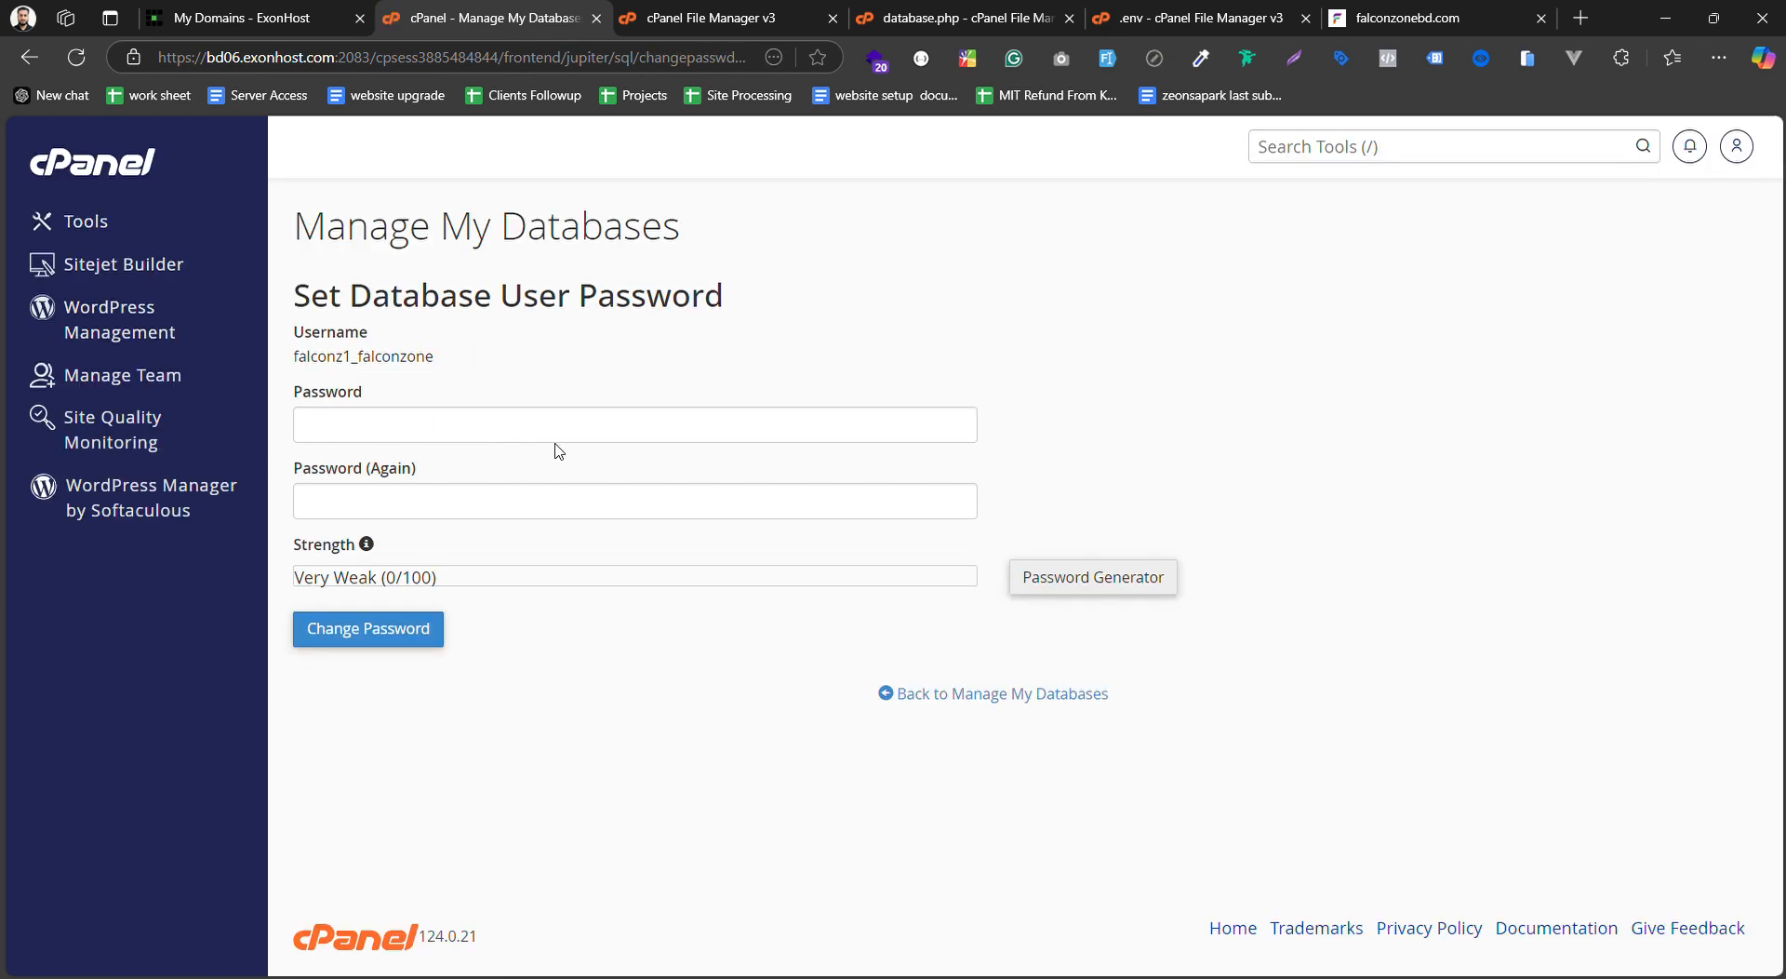
Generate a new random password for the falconz1_falconzone database user and copy it
click(1116, 580)
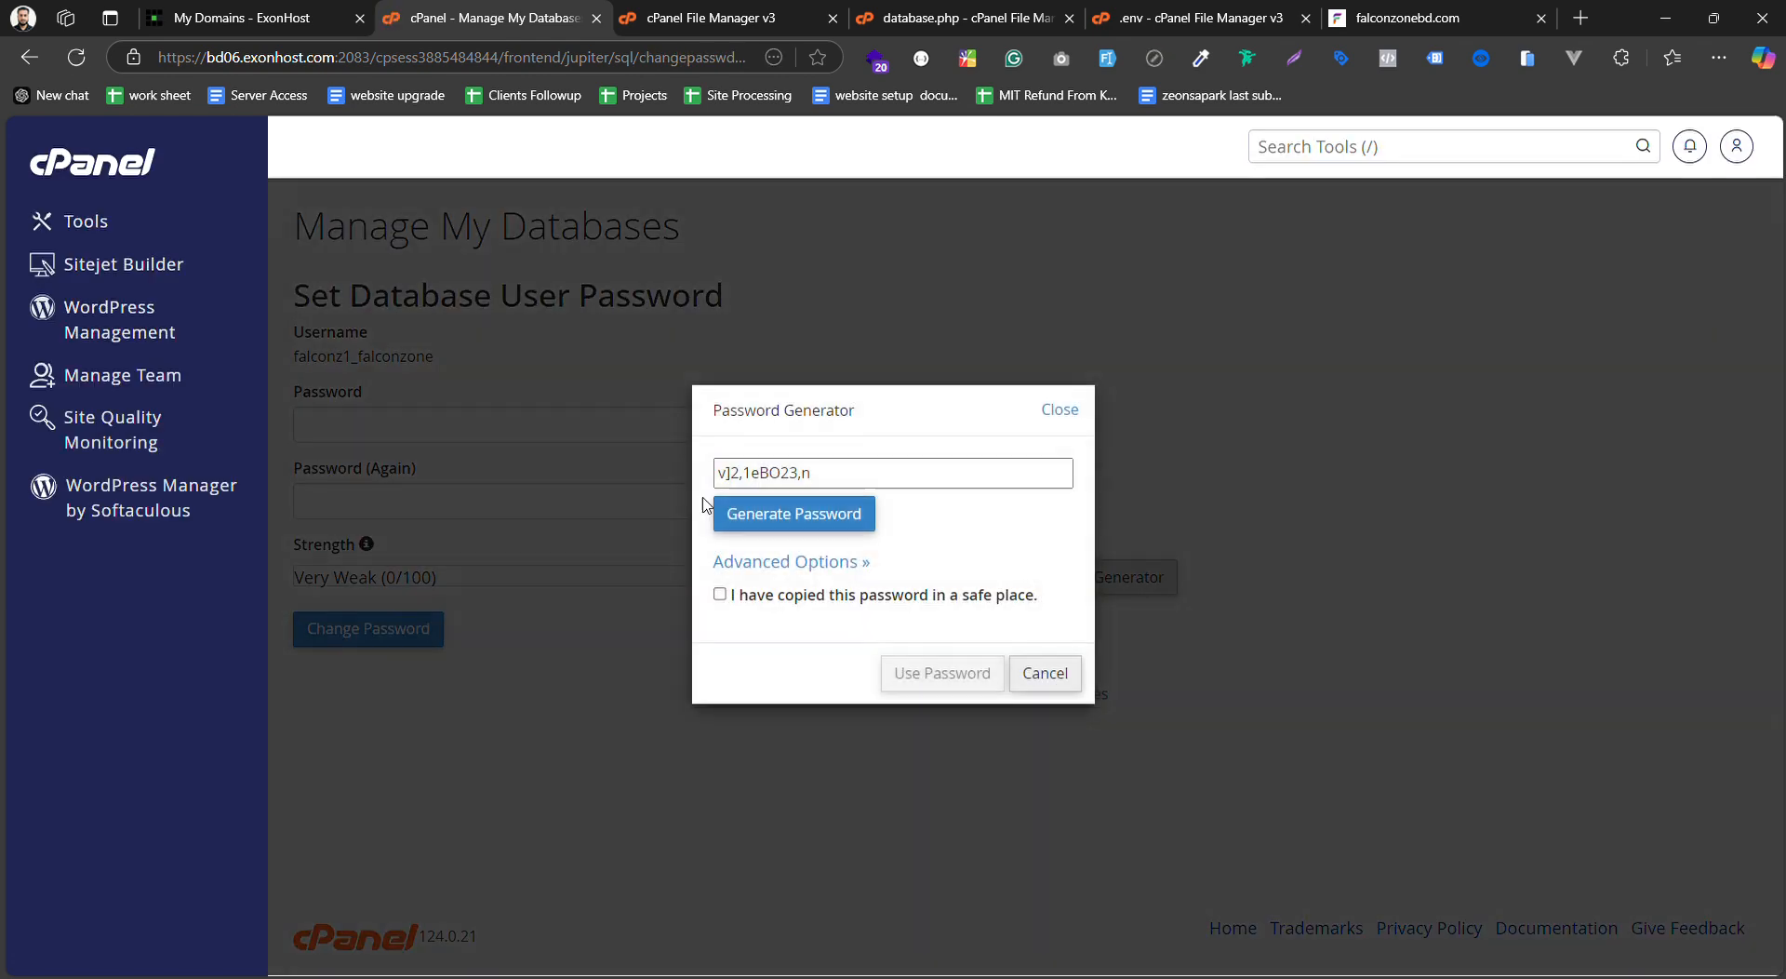
click(856, 514)
click(852, 515)
click(848, 518)
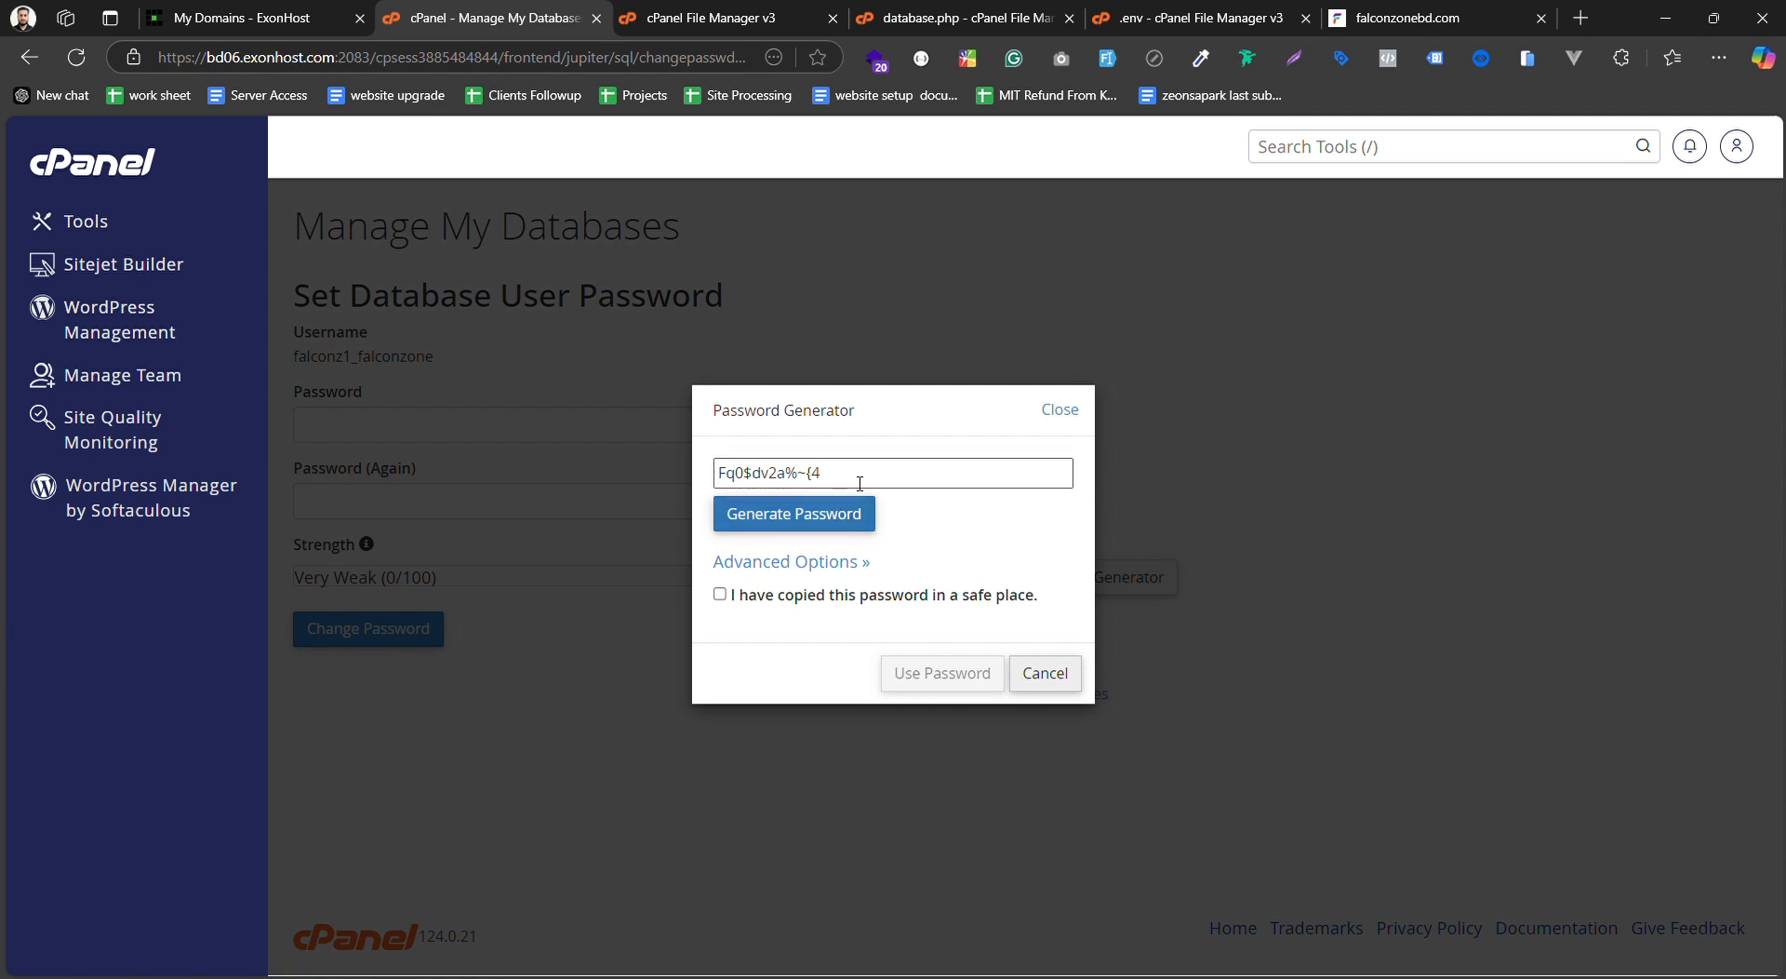
click(842, 519)
click(843, 520)
triple_click(856, 484)
click(837, 513)
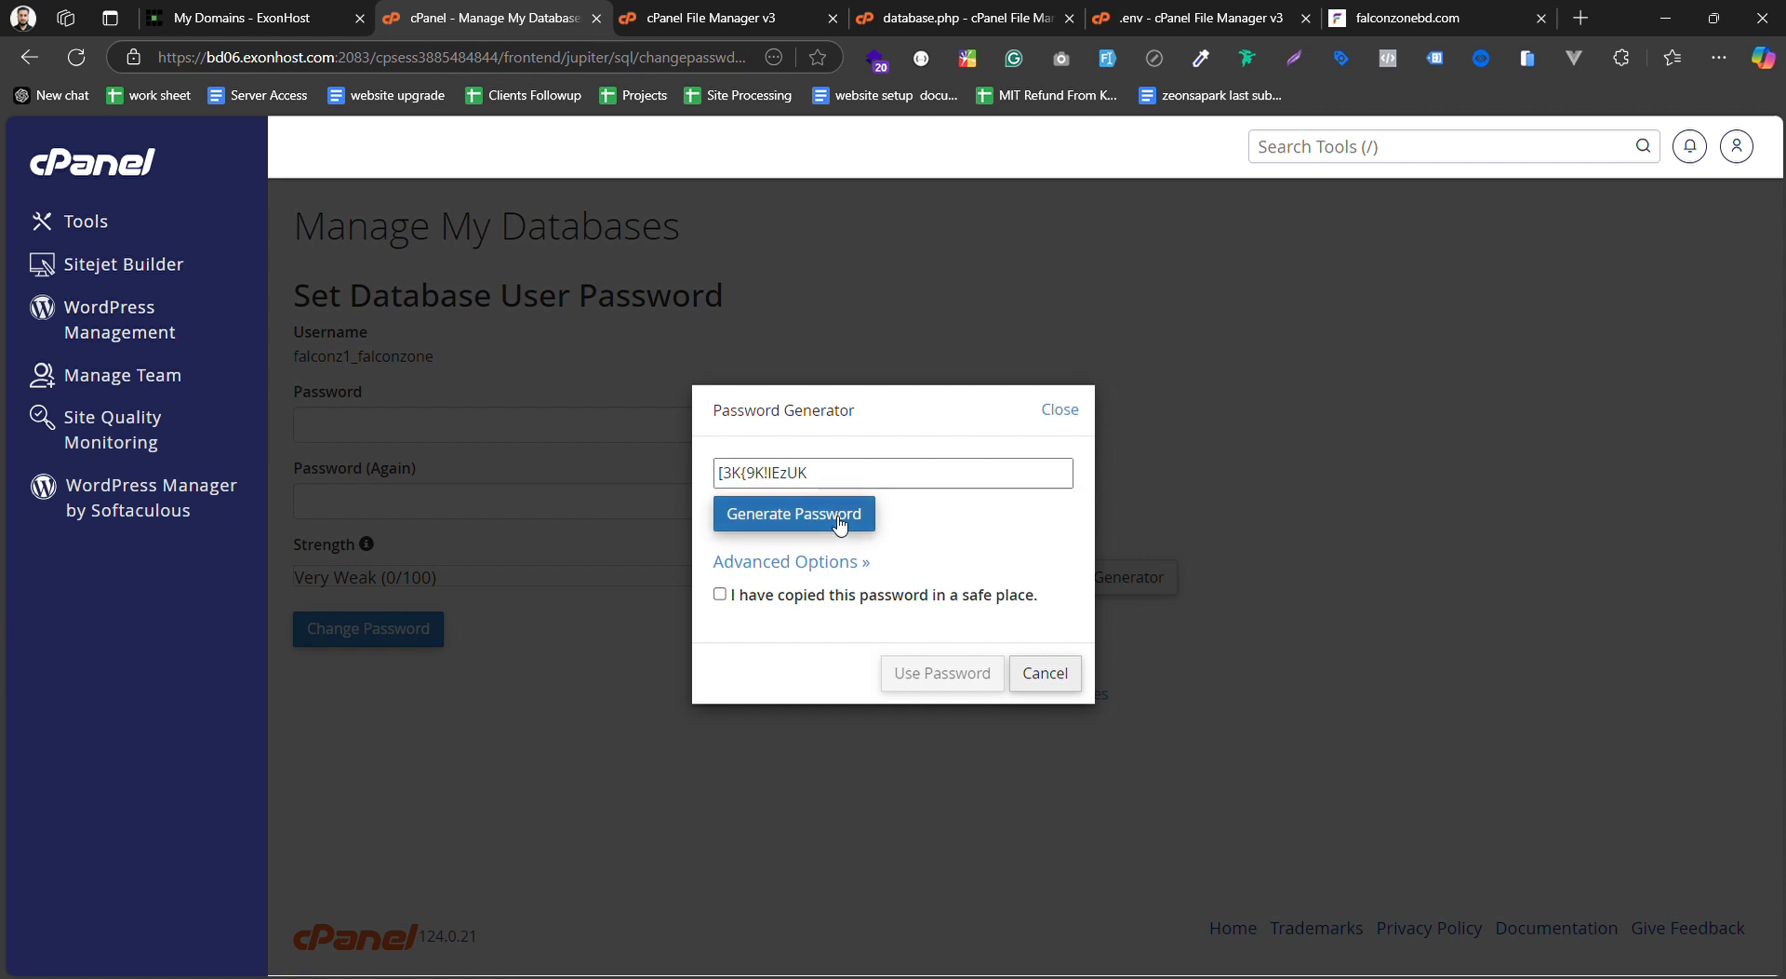
triple_click(838, 482)
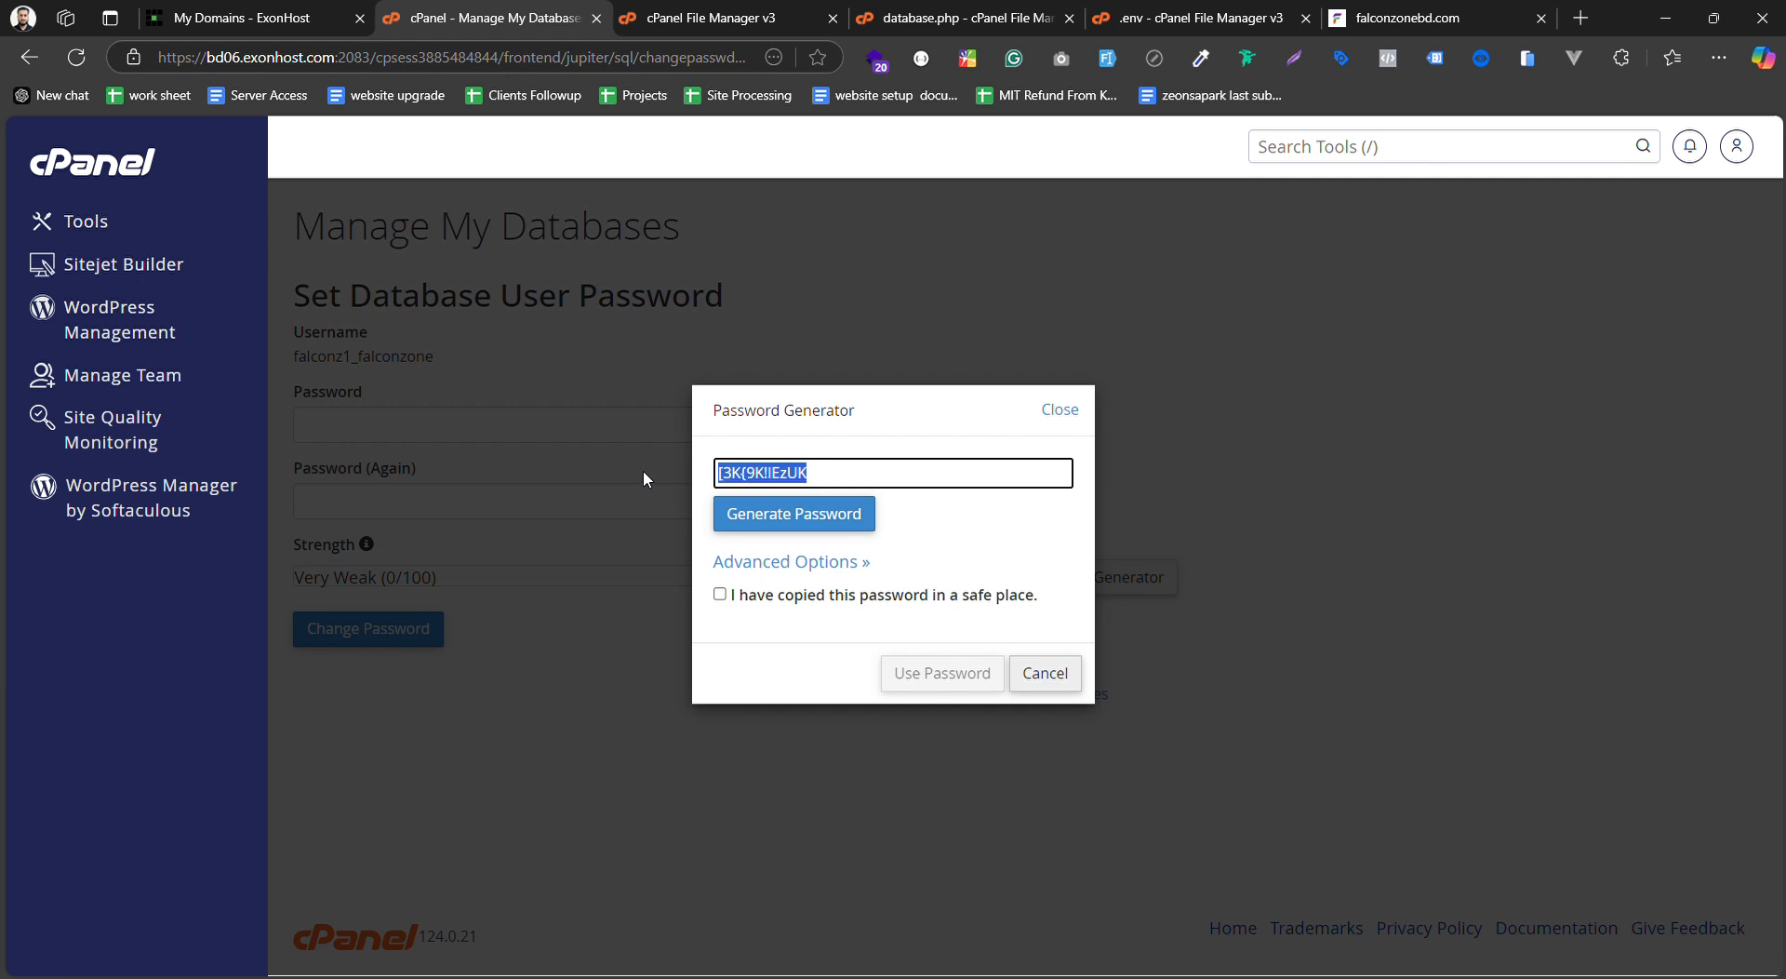
Confirm the generated password is stored safely, use it for falconz1_falconzone and apply the password change
click(786, 562)
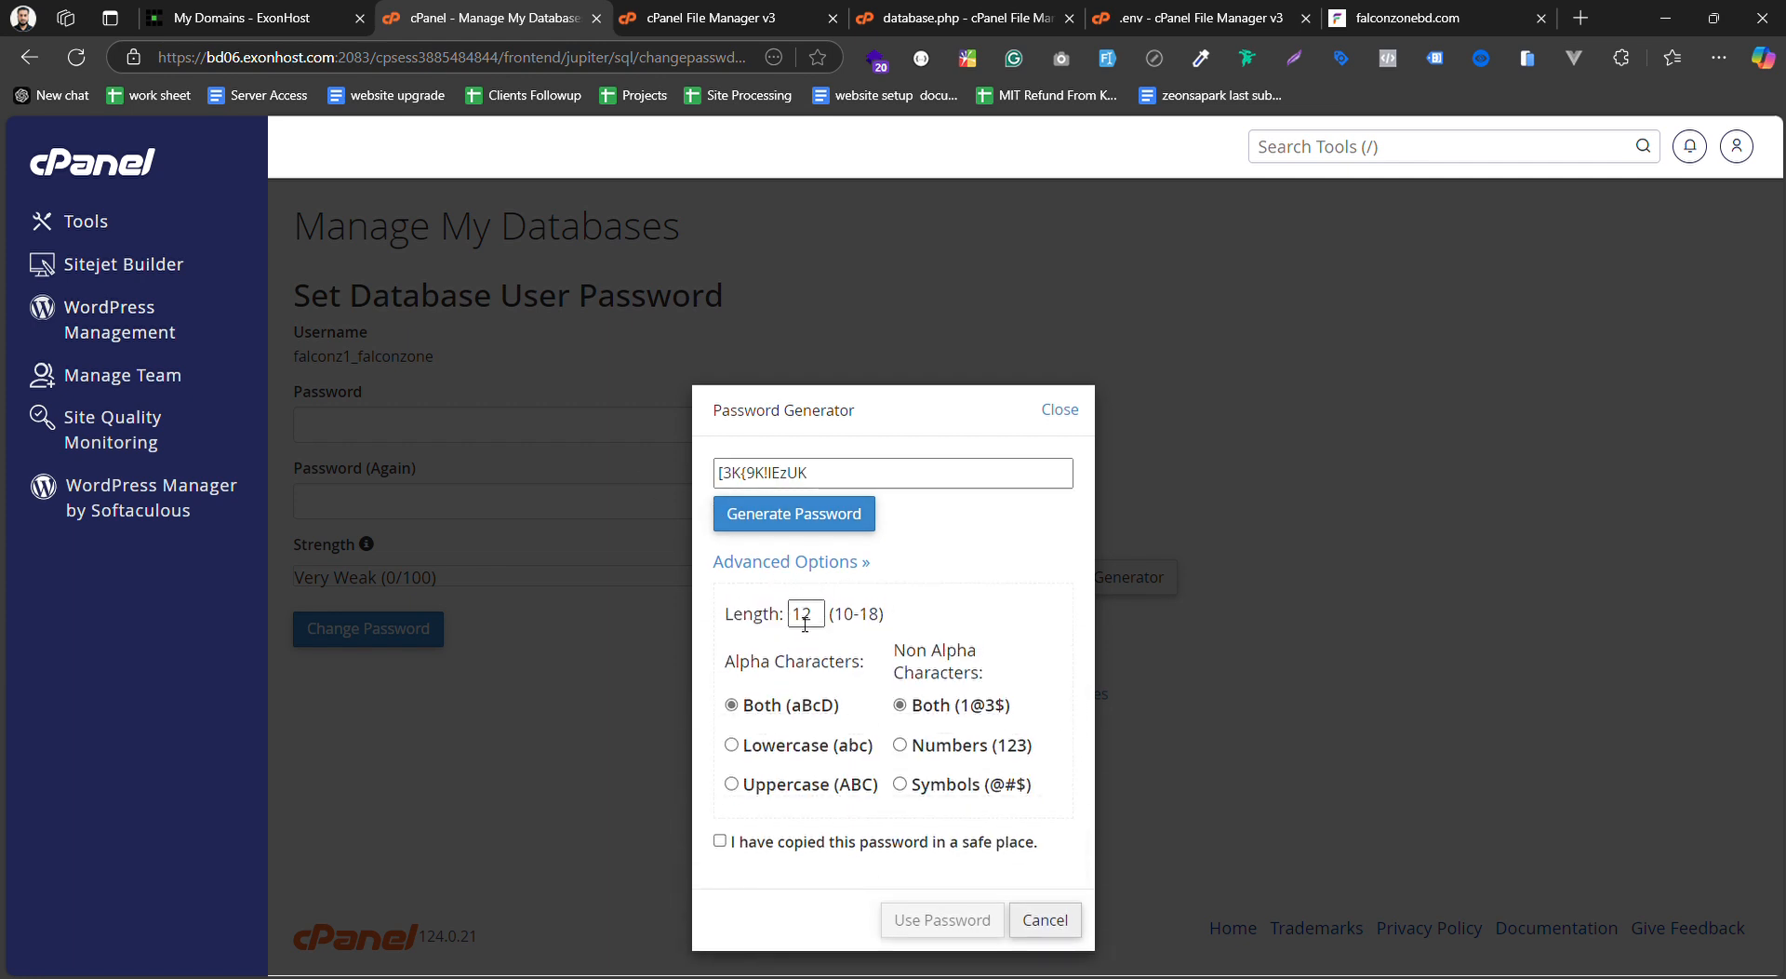
click(848, 561)
click(758, 596)
click(942, 672)
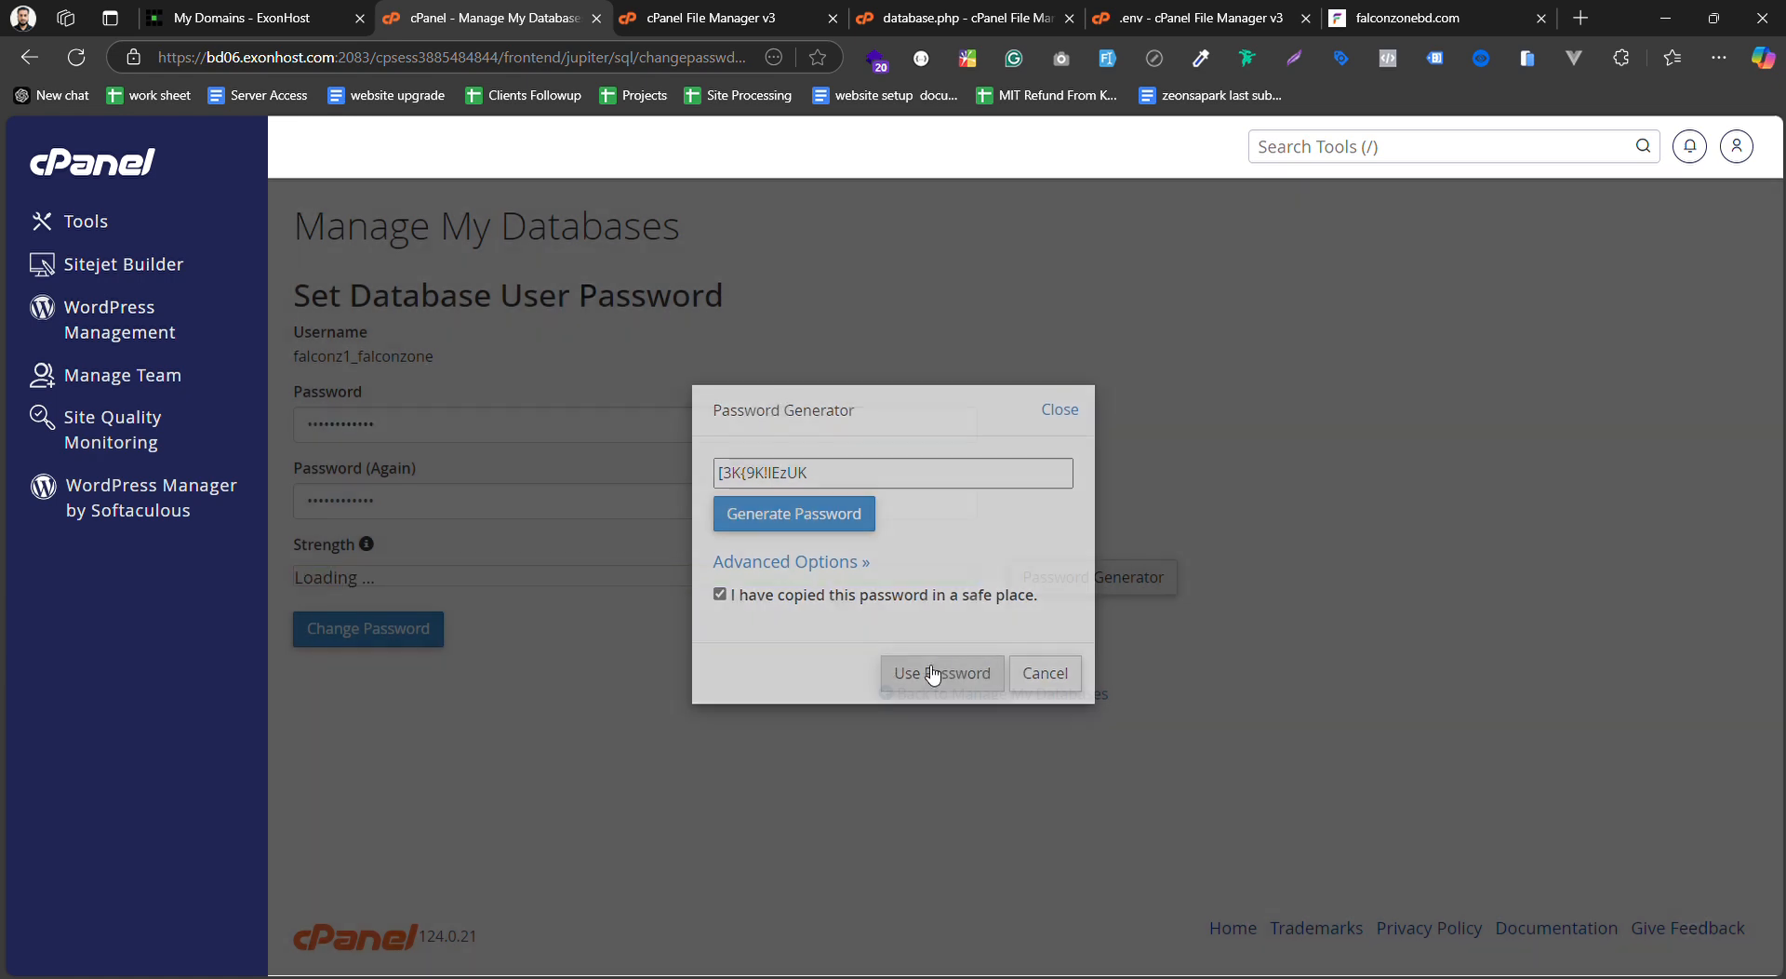
click(418, 629)
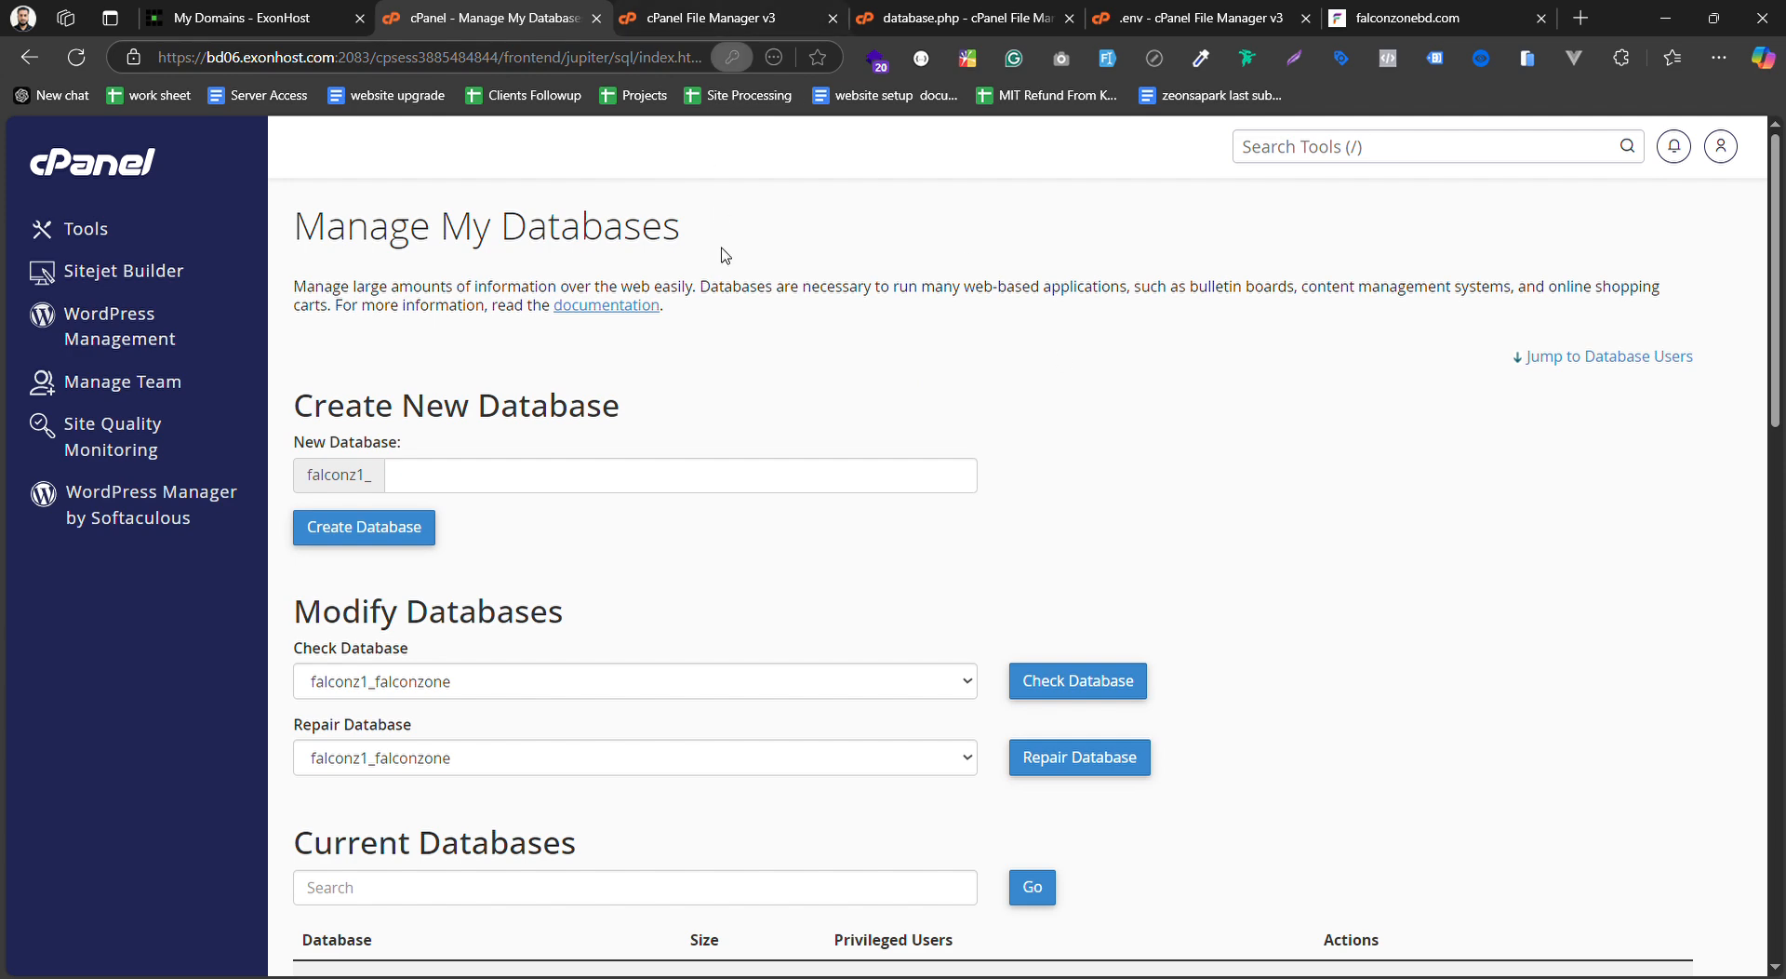
Replace the mysql connection's password in database.php with the newly generated database user password
click(963, 11)
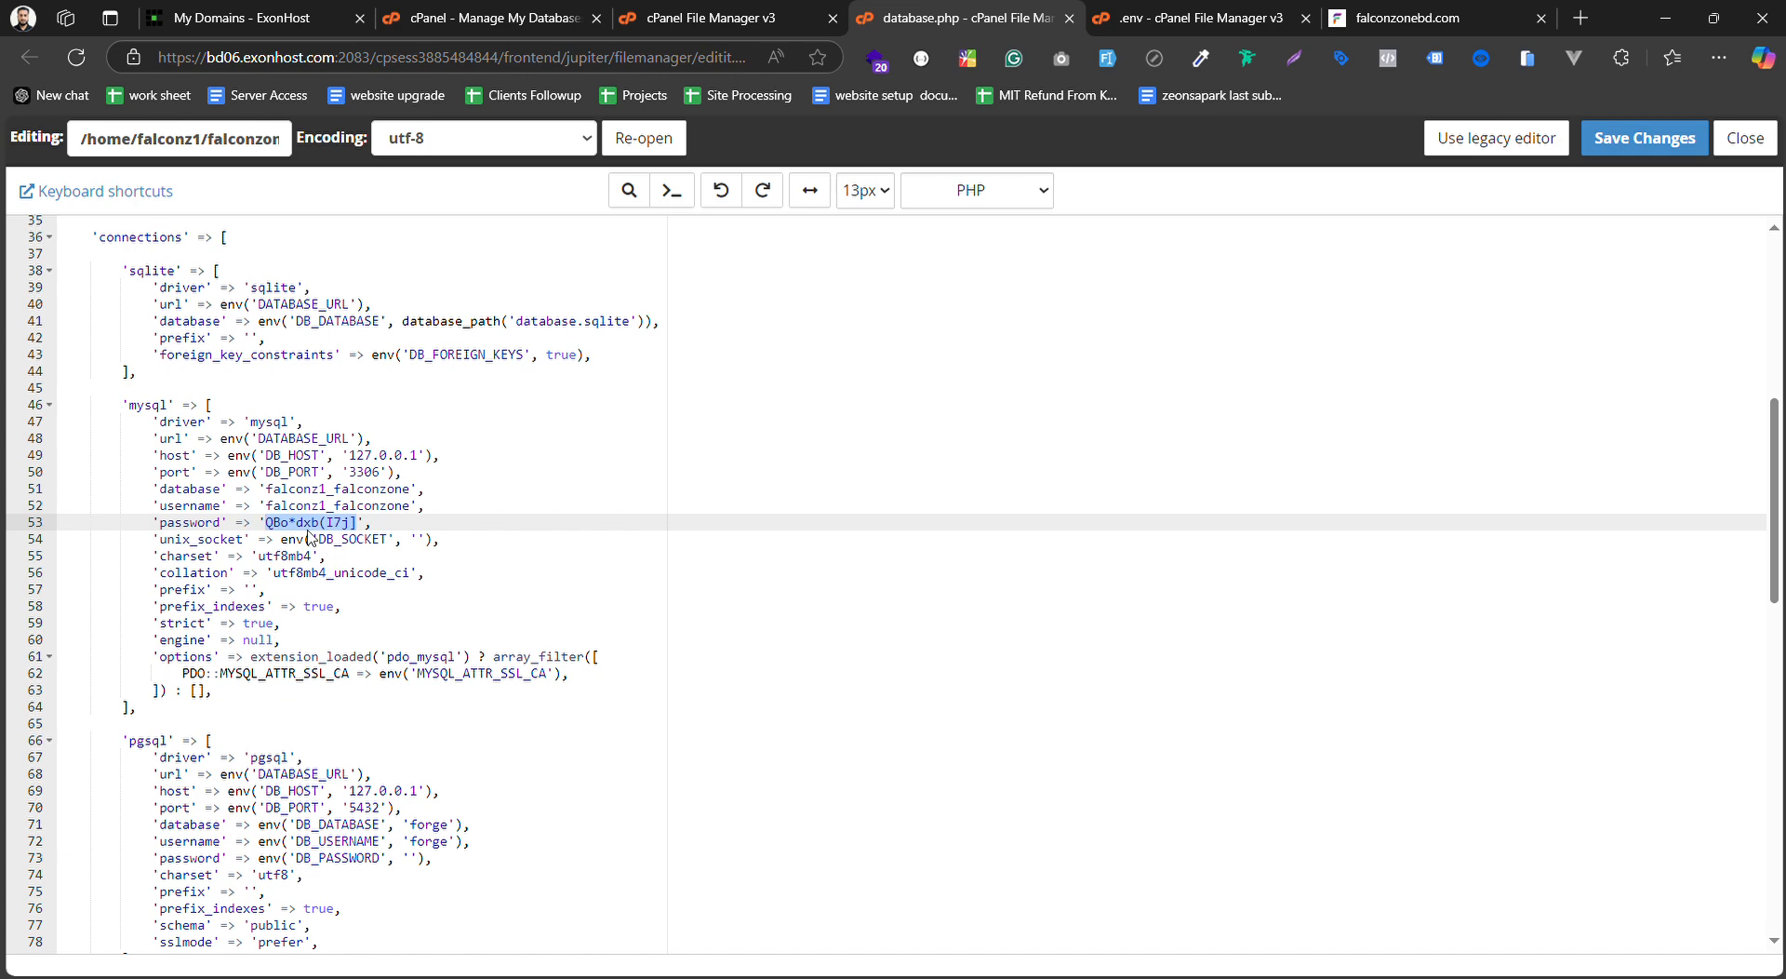
double_click(310, 527)
drag(358, 523, 267, 525)
key(ctrl+v)
Save and close database.php, and switch to the falconzonebd.com page to check the site
click(1644, 138)
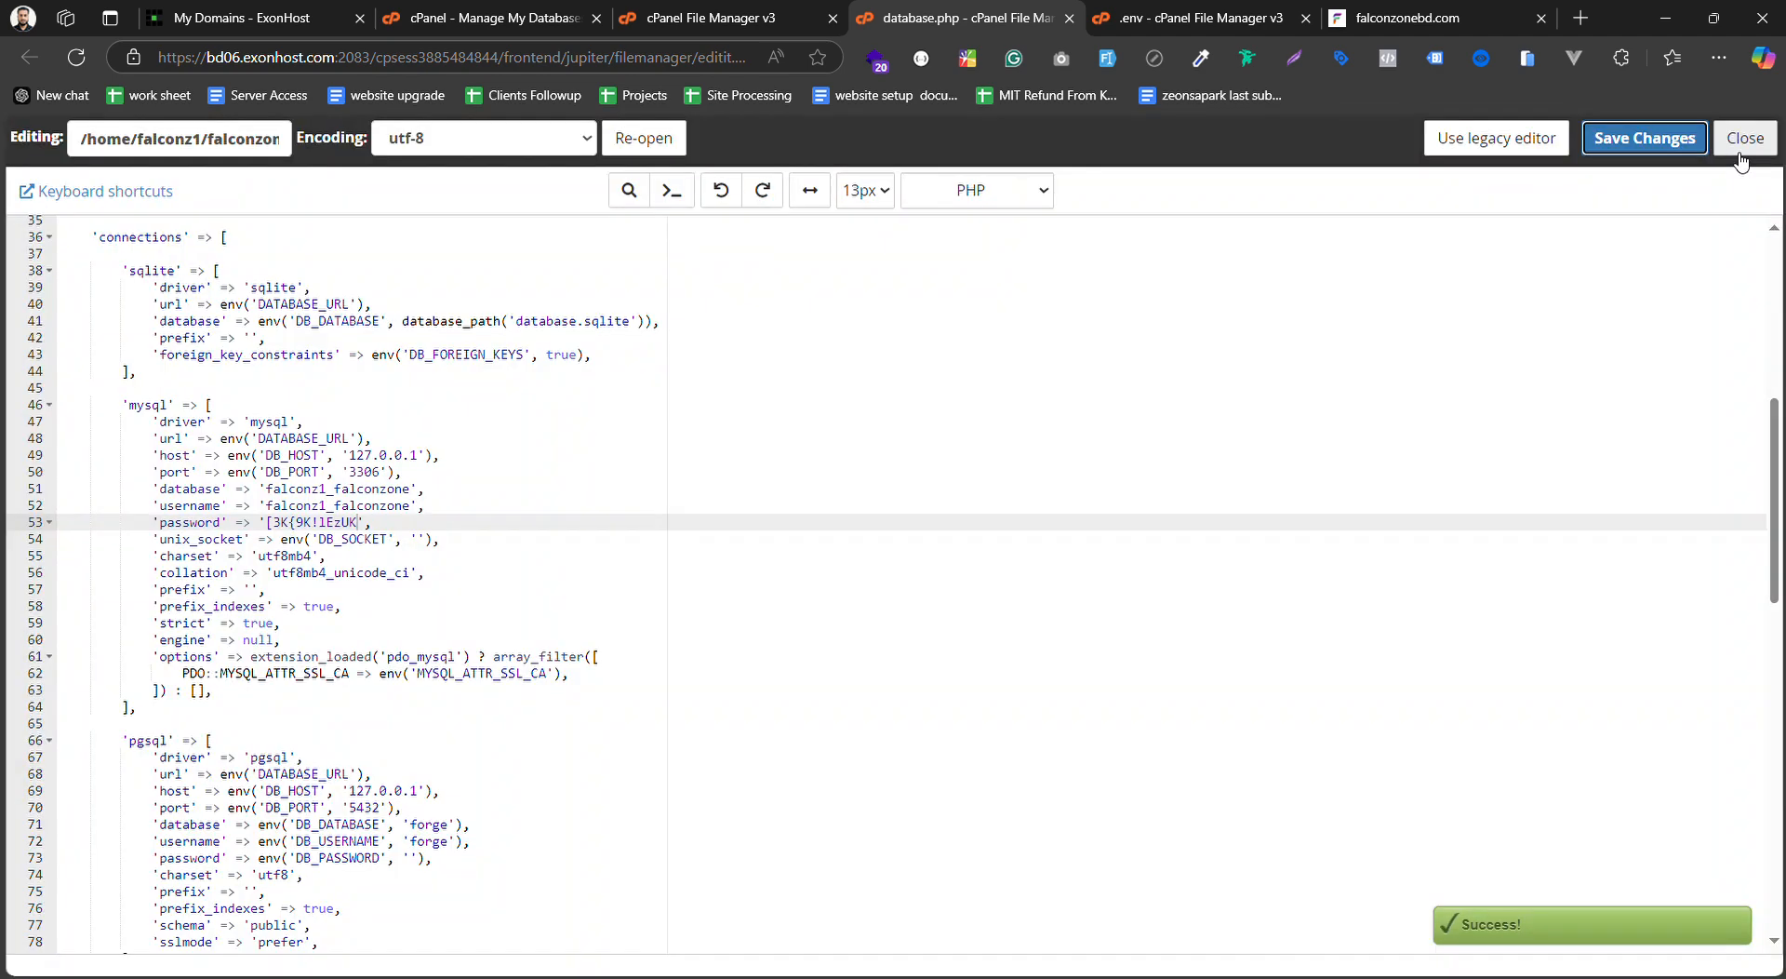
click(1745, 137)
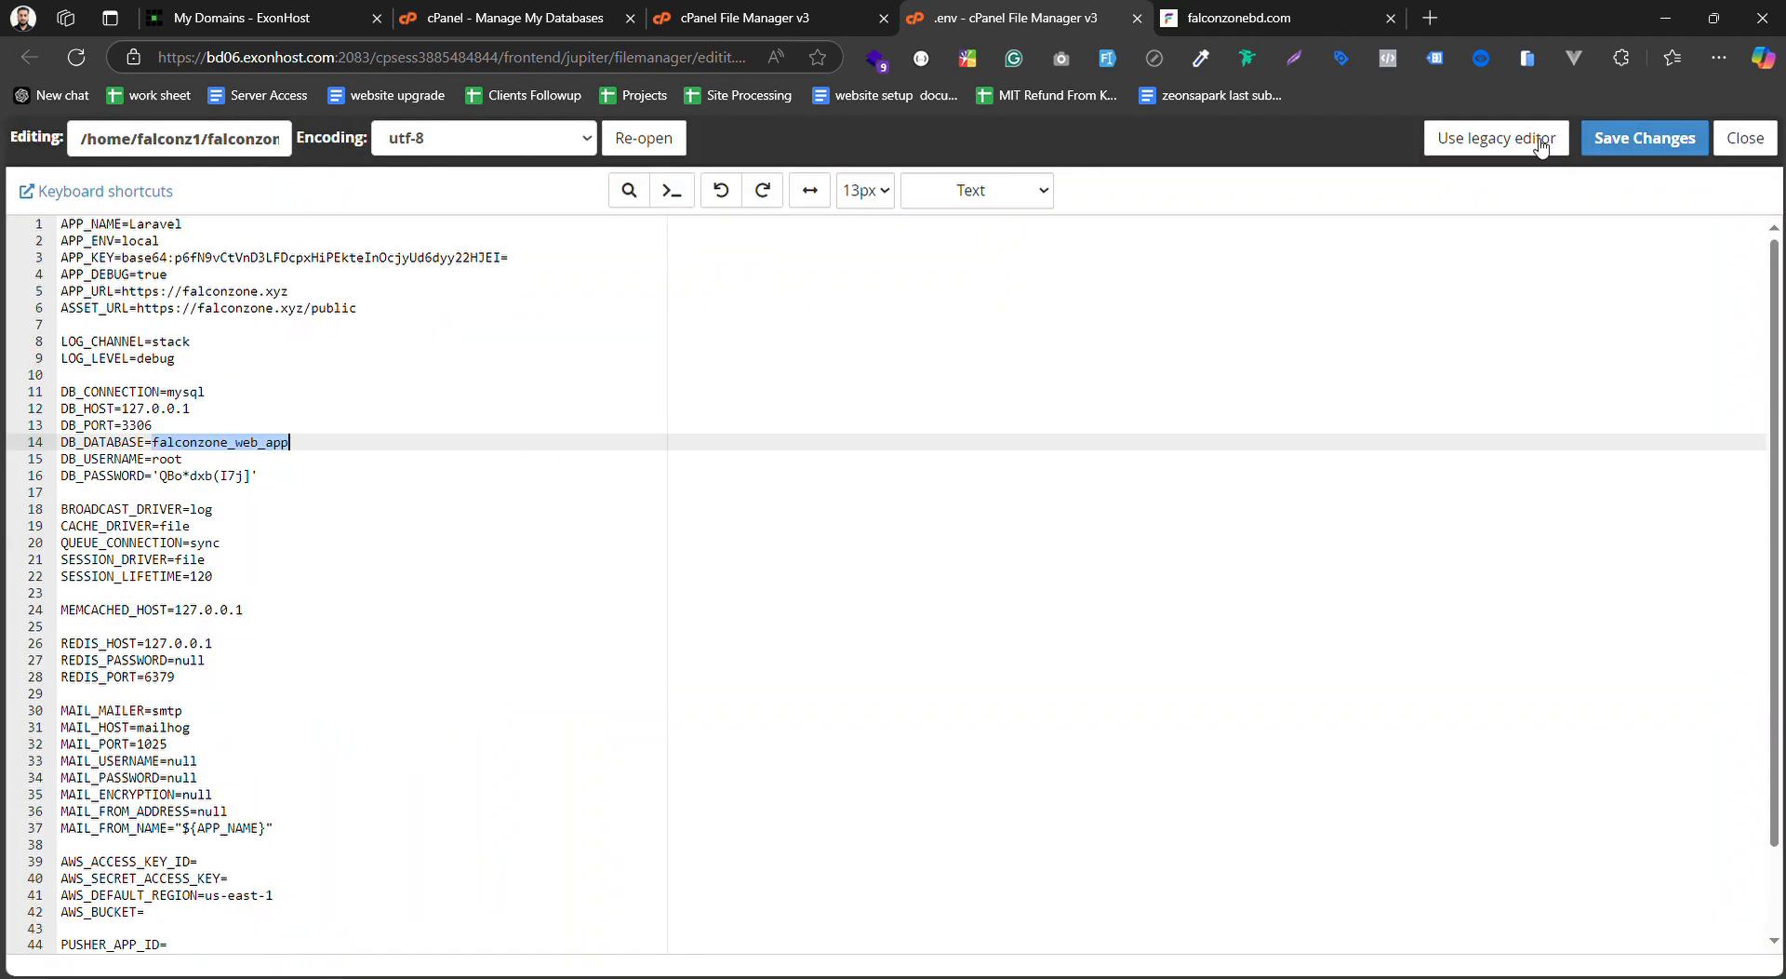
click(1287, 28)
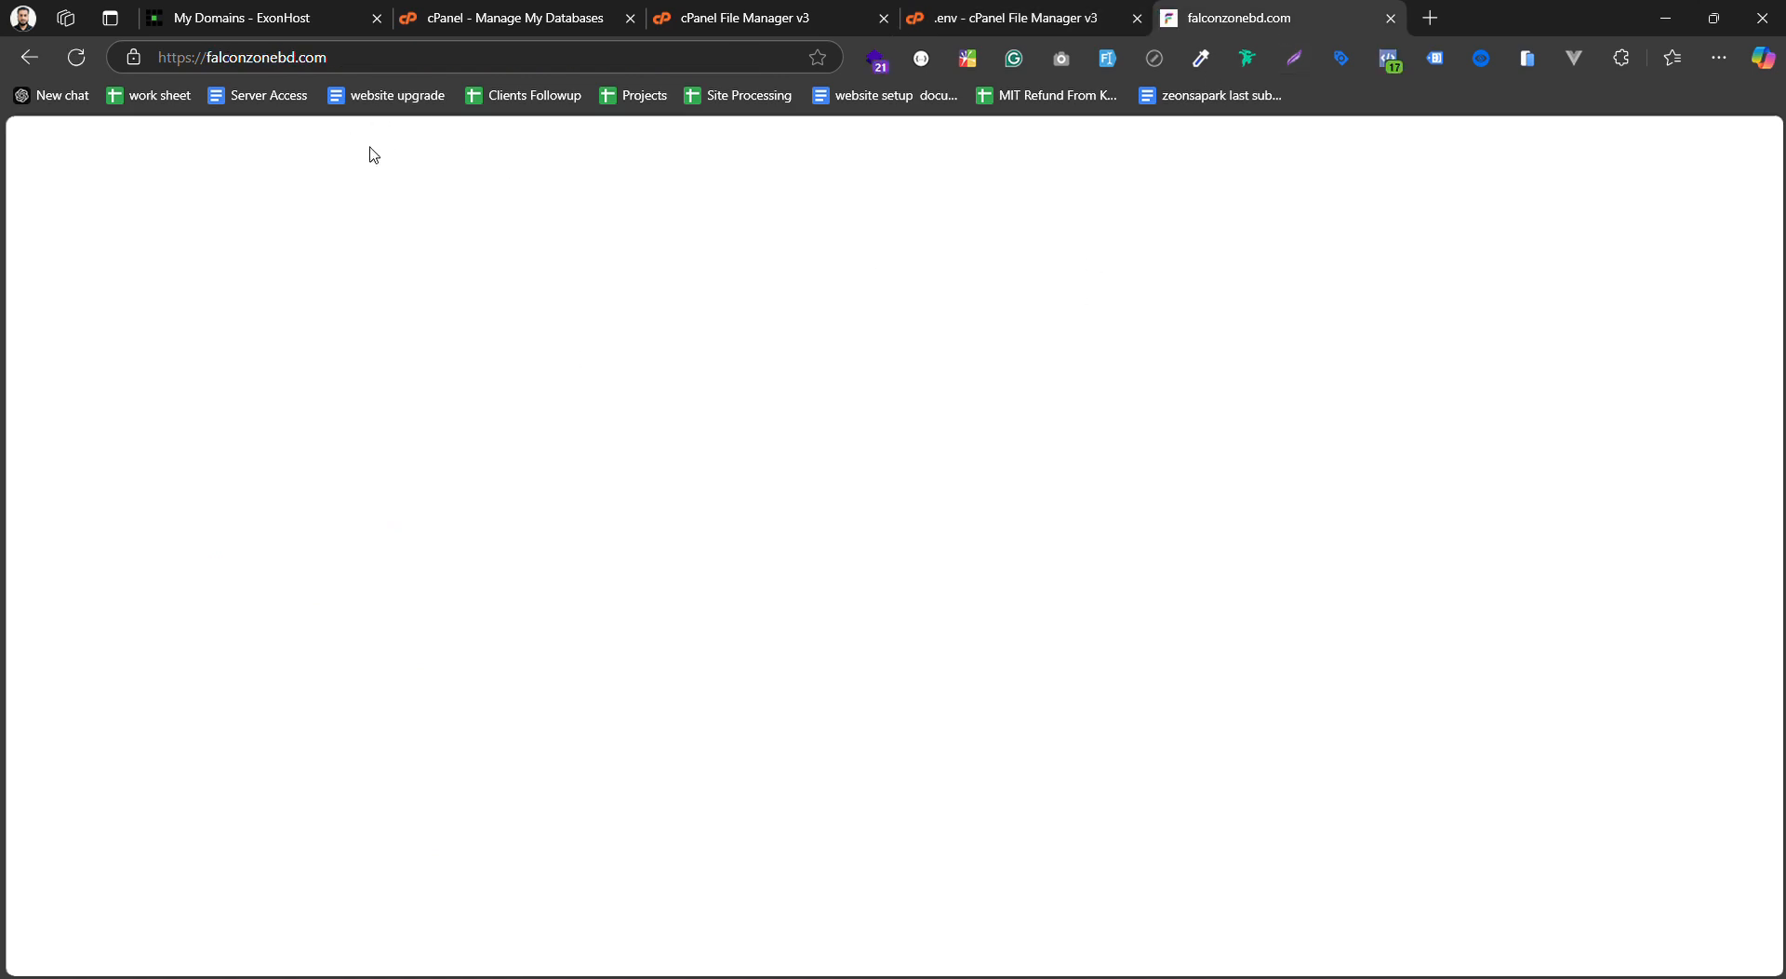
Close the open .env file without keeping its unsaved changes and return to the file manager
click(1006, 10)
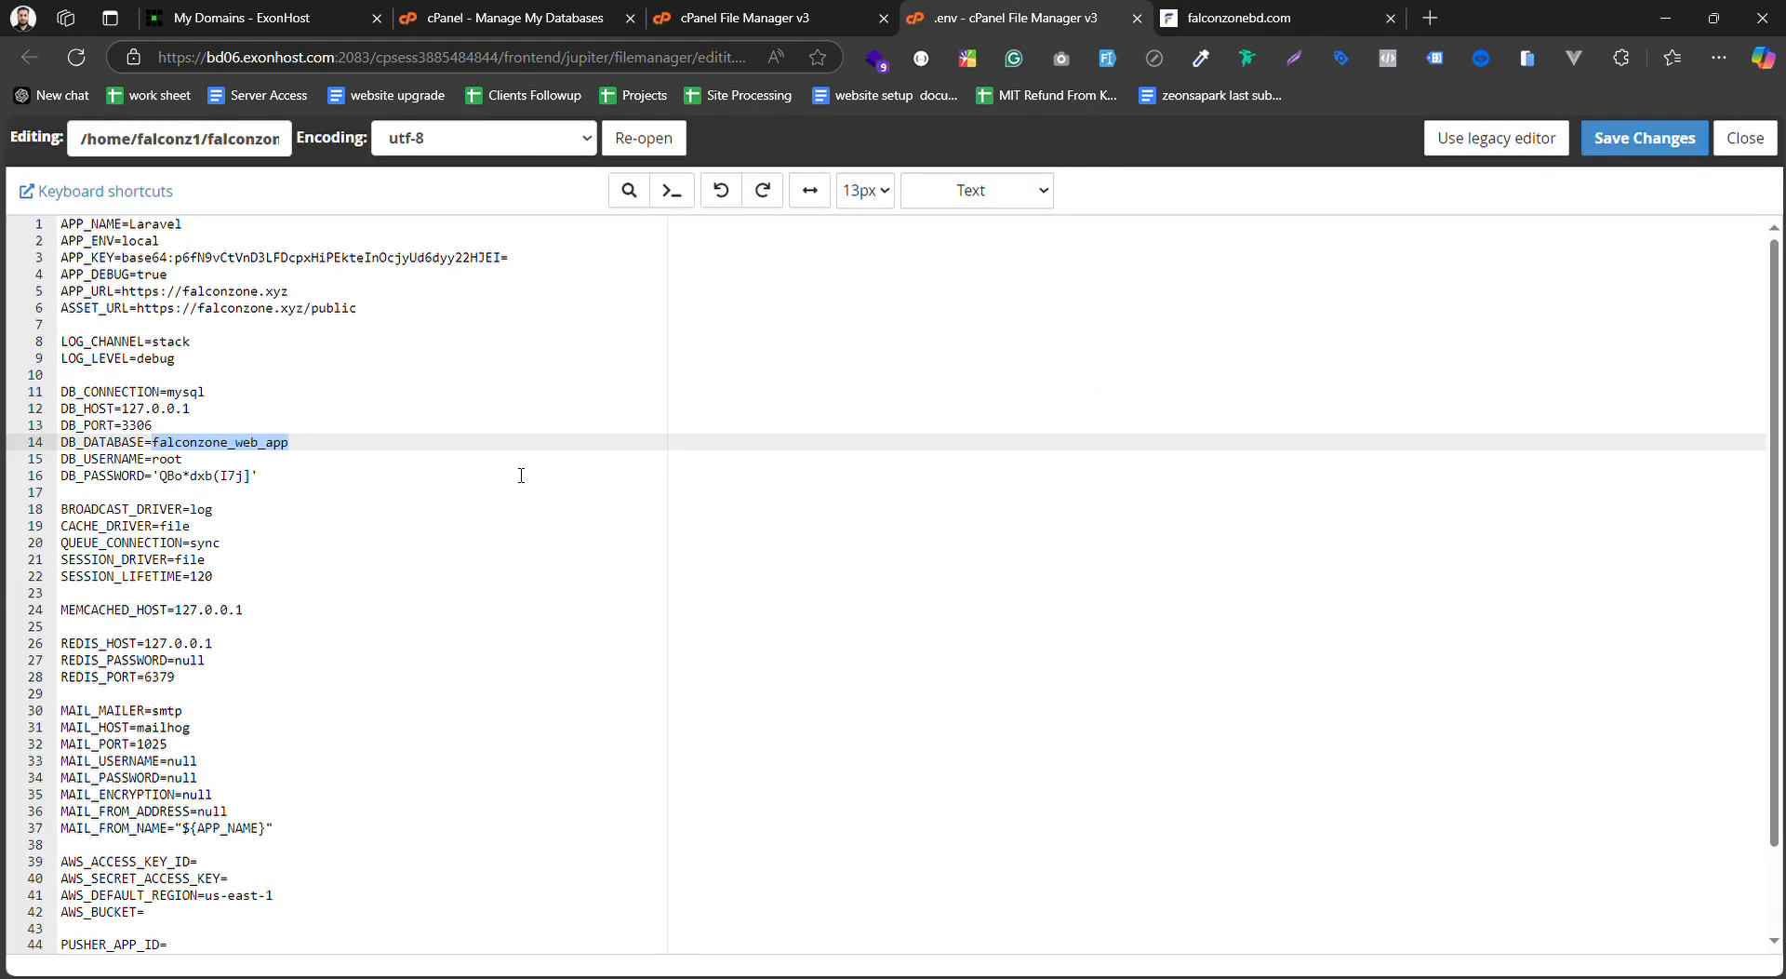
click(1745, 138)
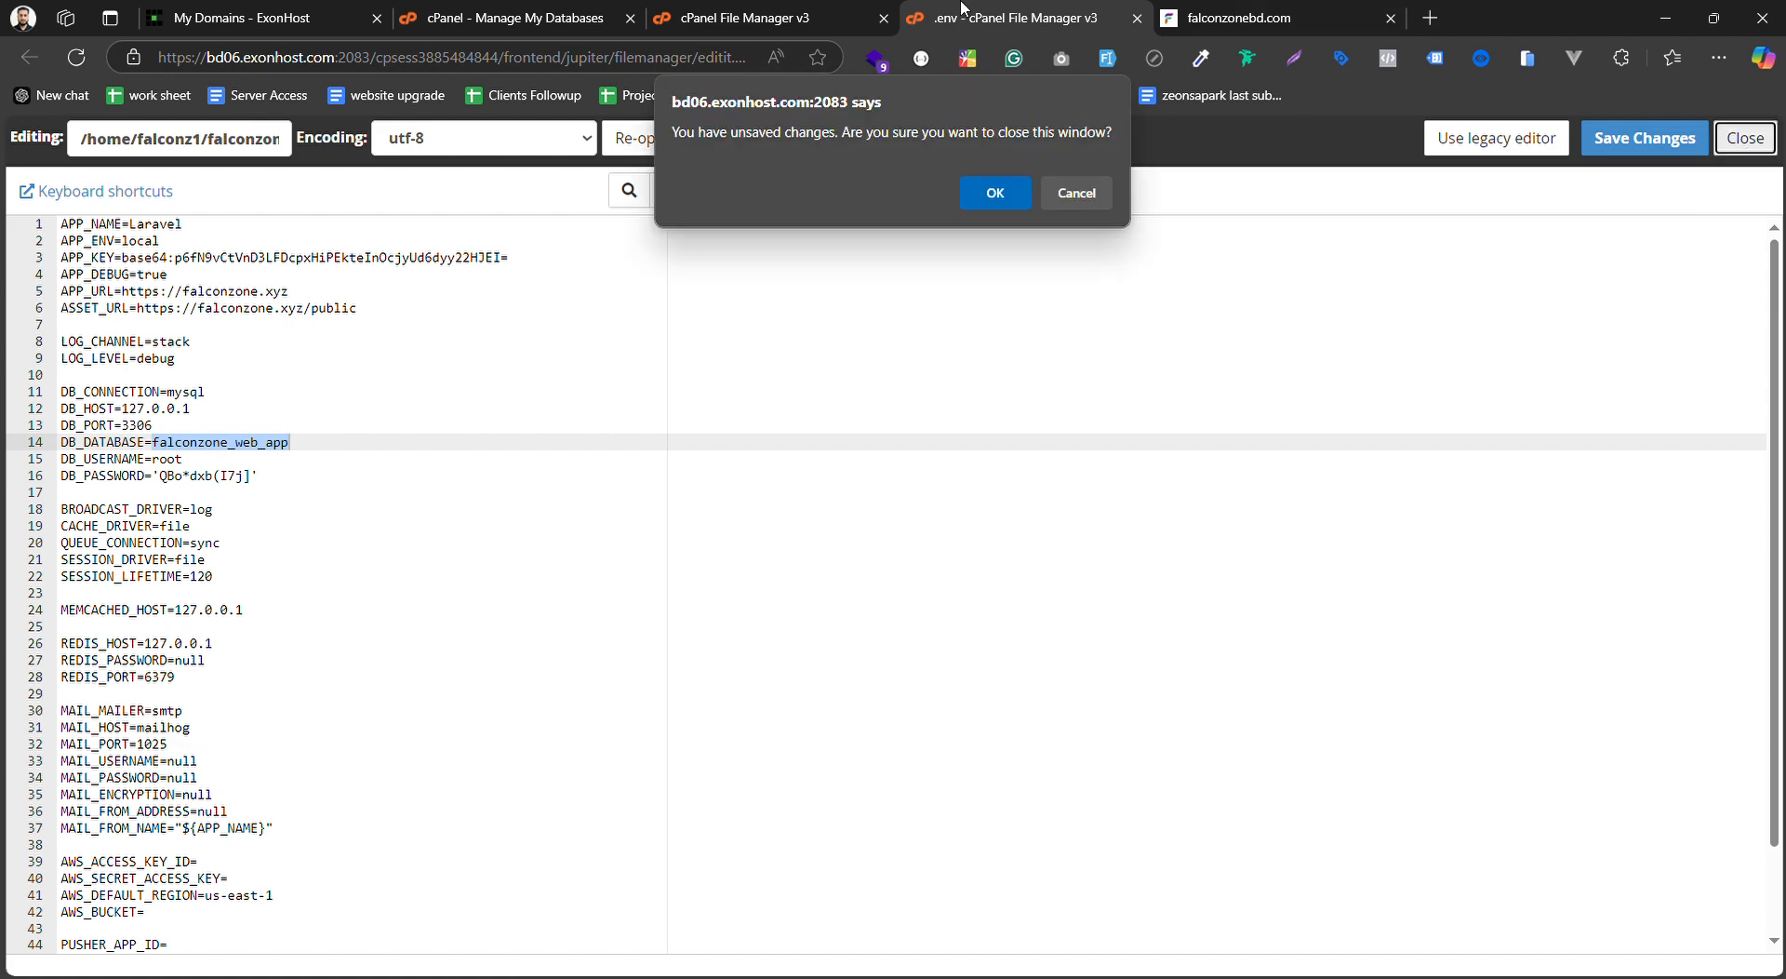
click(1022, 206)
click(819, 17)
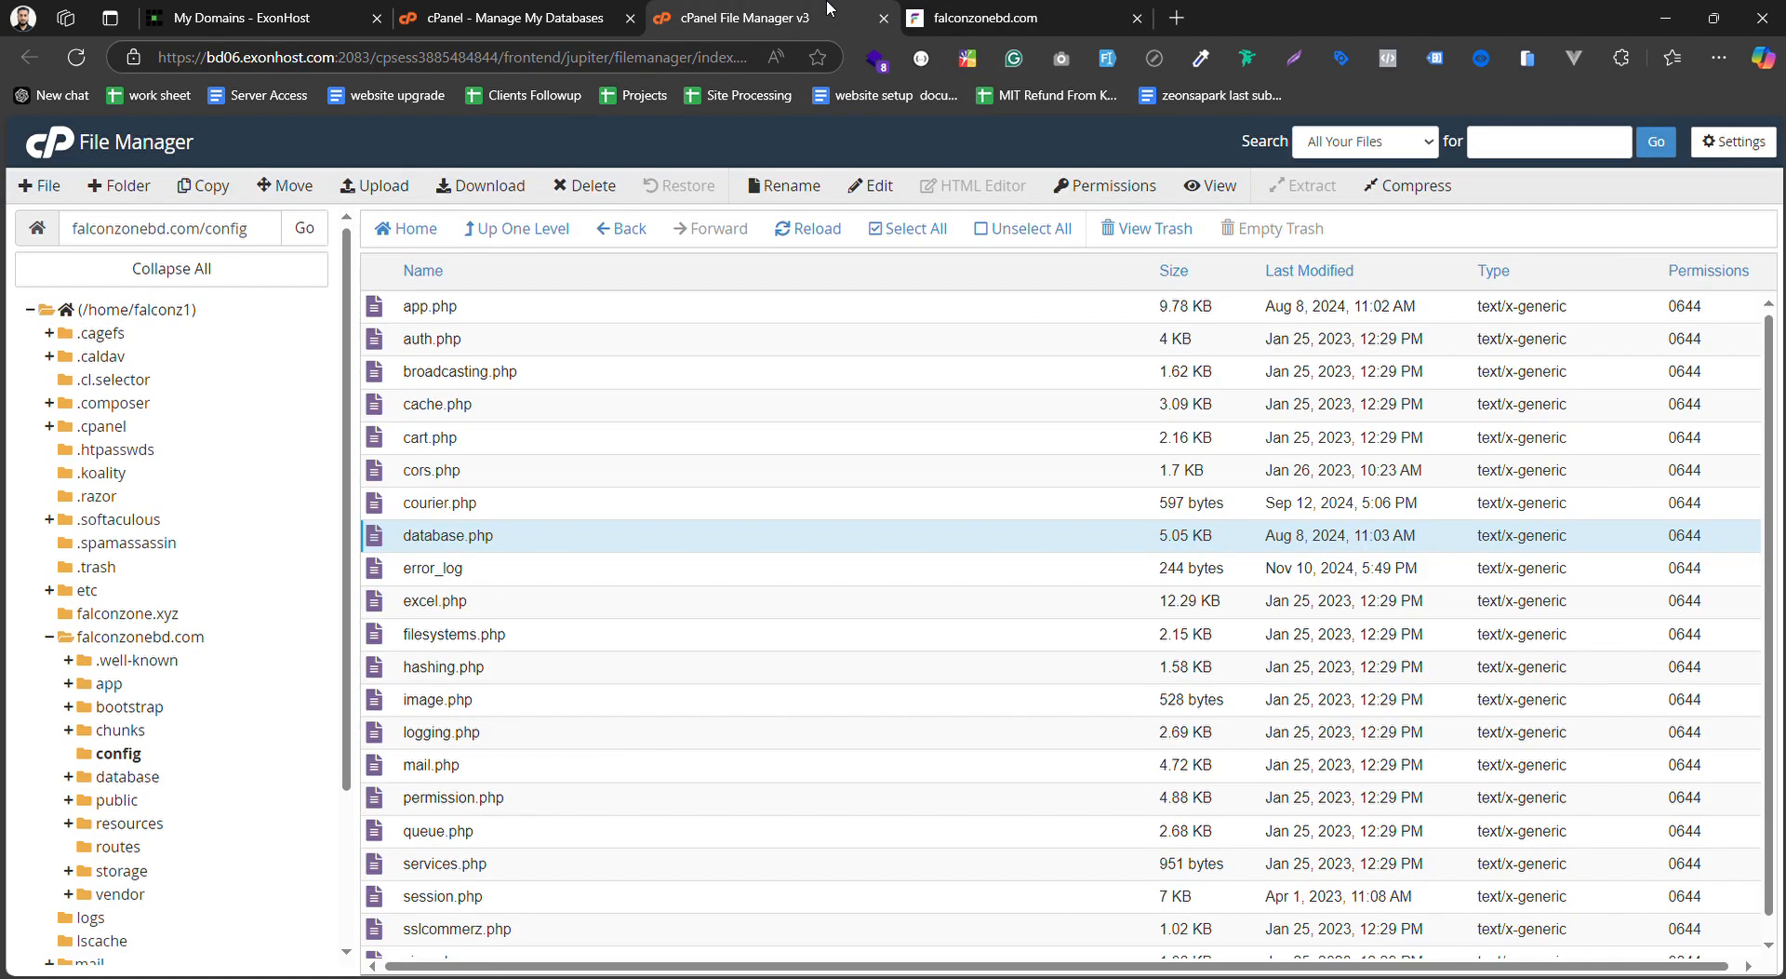
Open app.php in the falconzonebd.com/config folder for editing and find its Application URL section
right_click(518, 534)
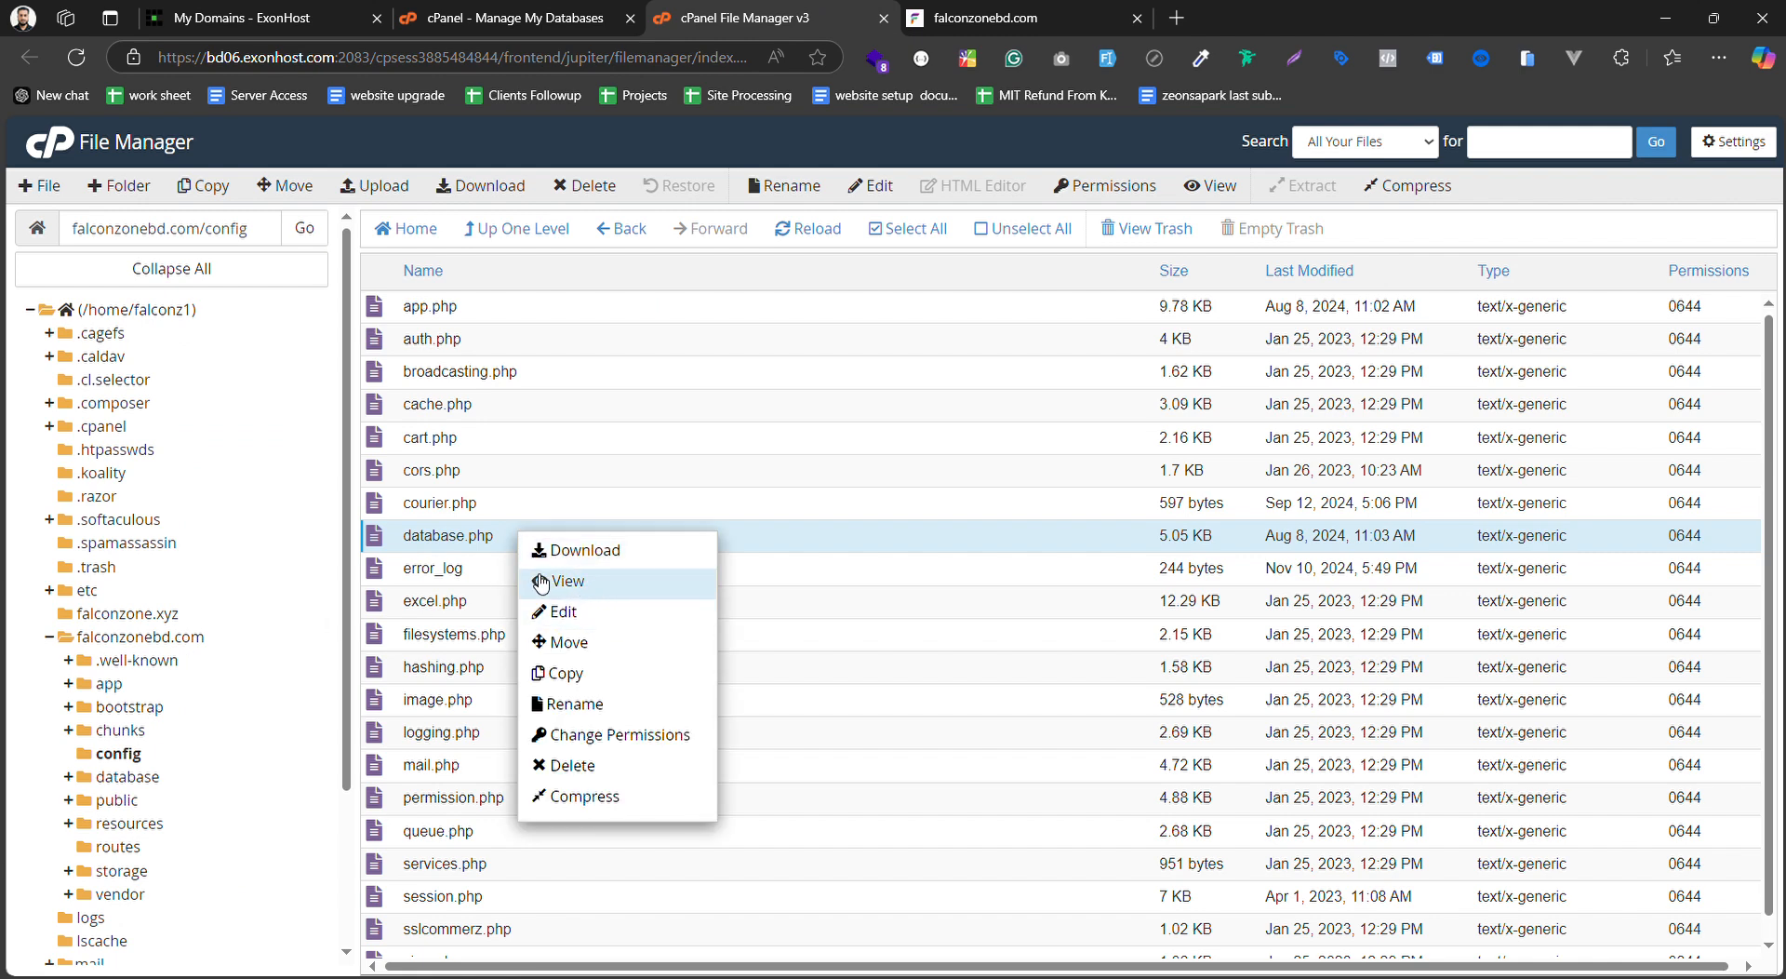
click(527, 310)
right_click(528, 310)
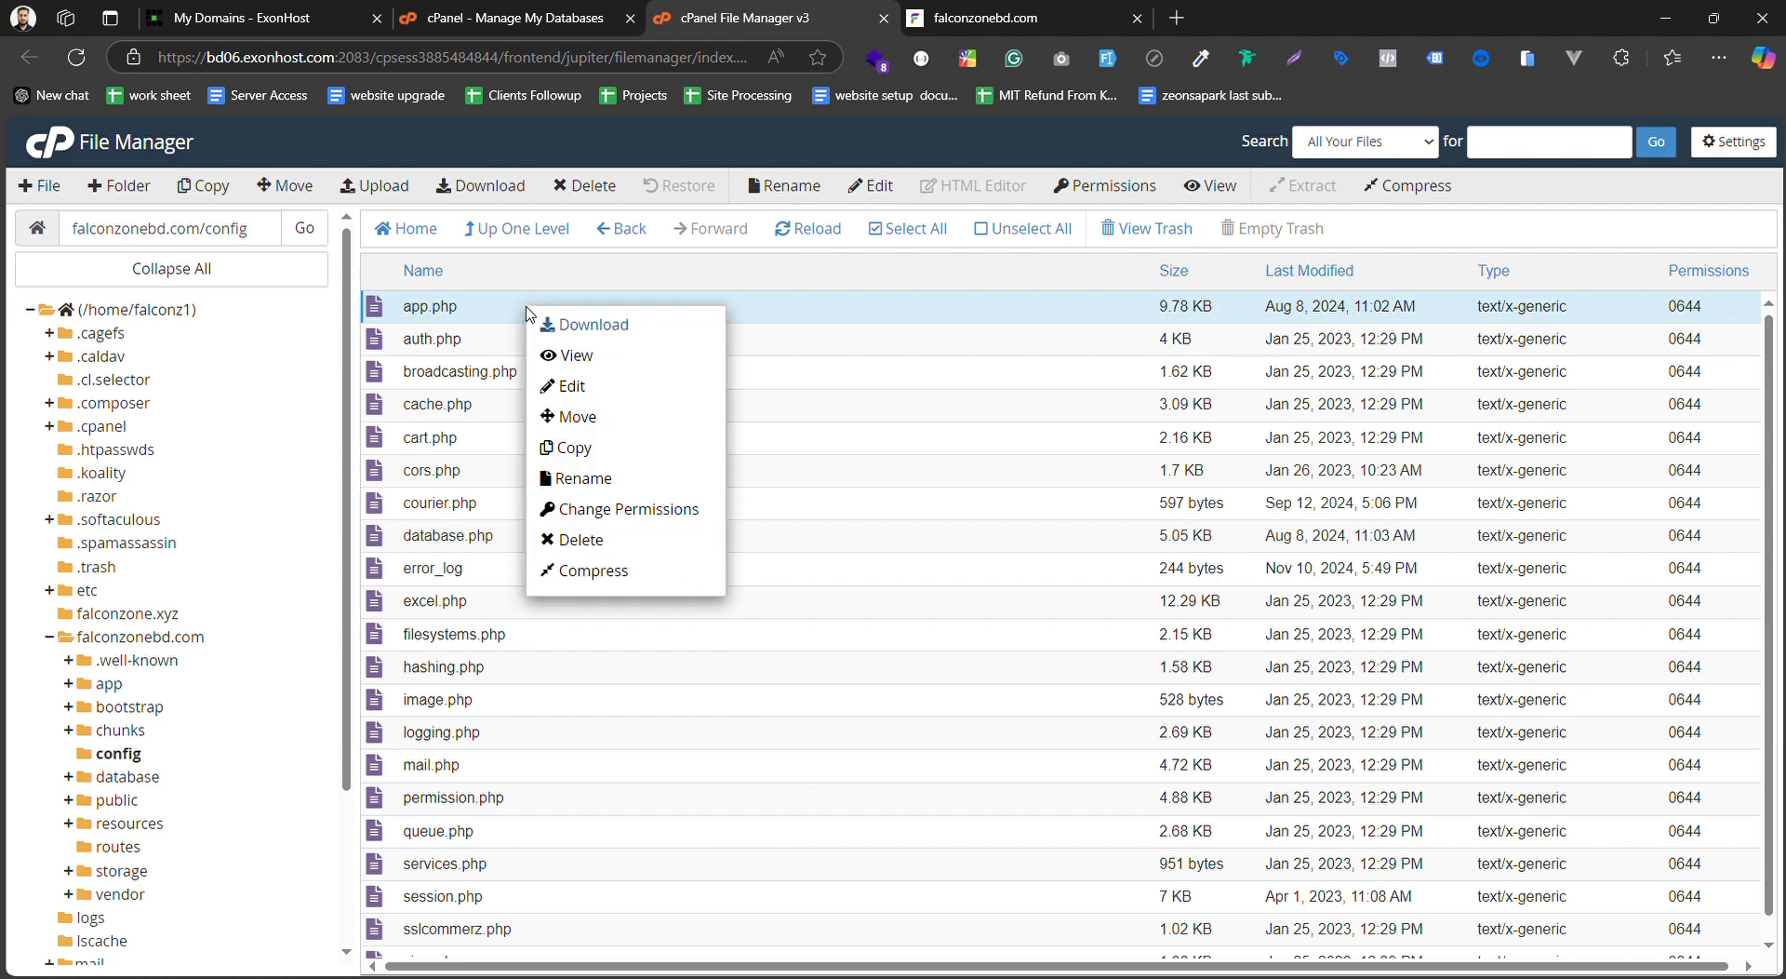
click(594, 383)
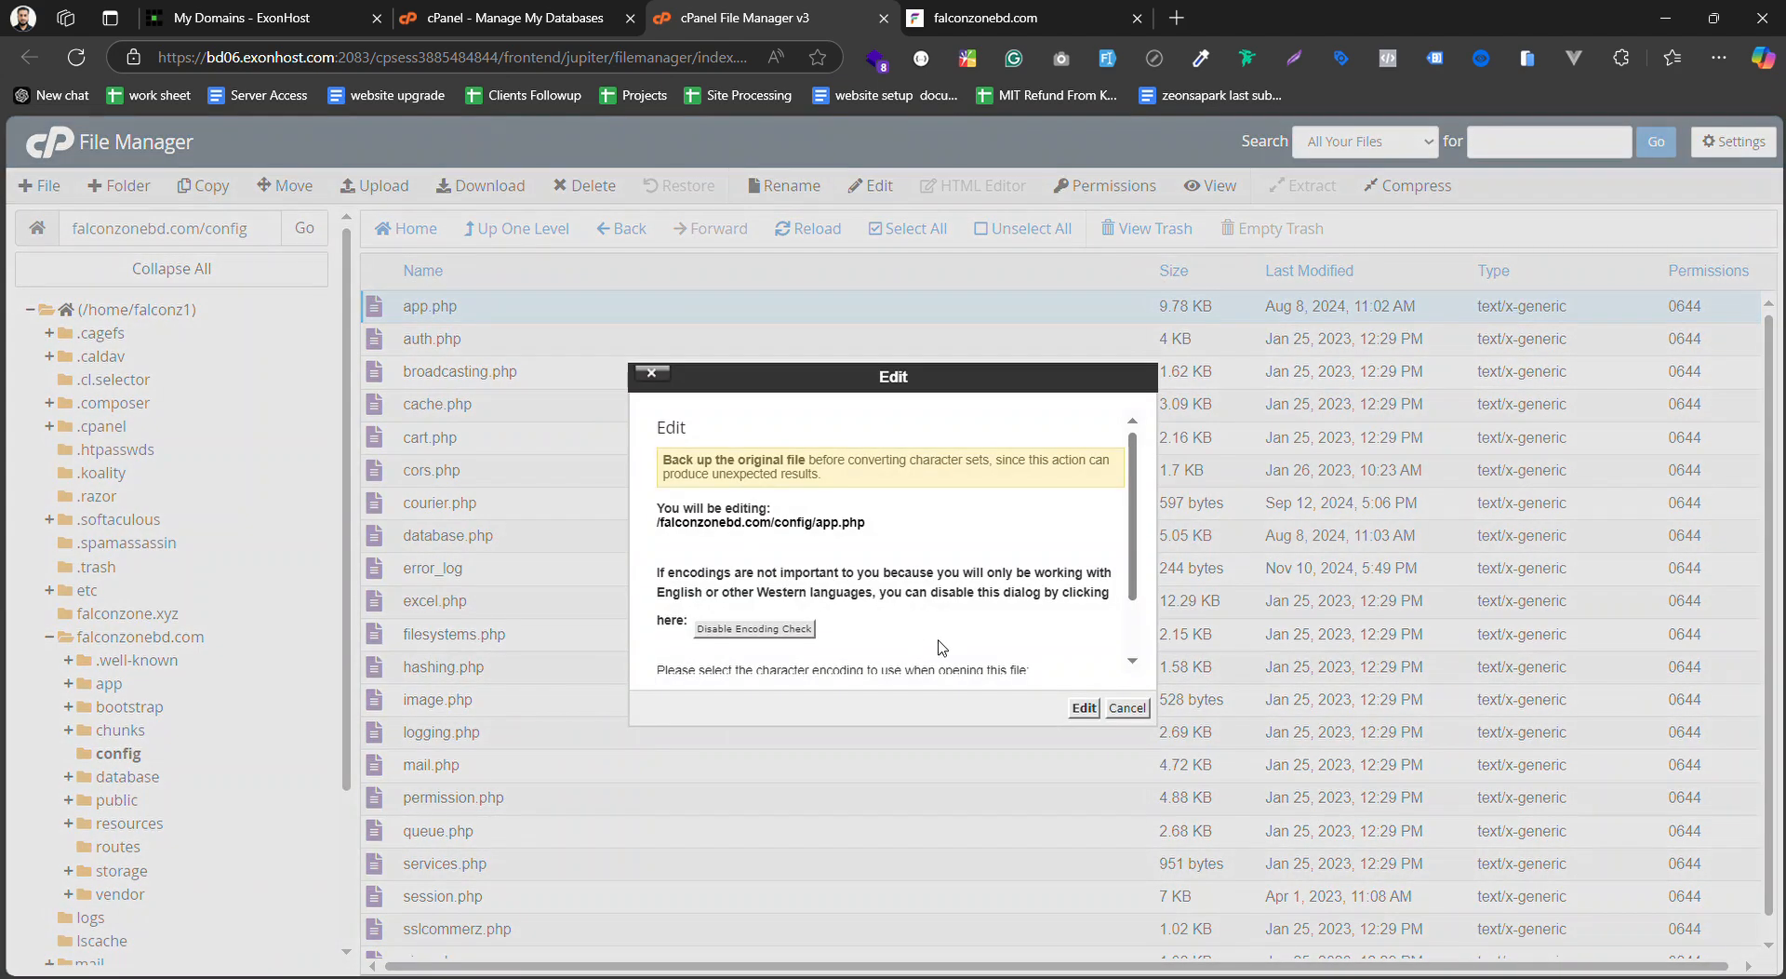
click(1083, 707)
scroll(350, 643, down, 5)
scroll(349, 644, down, 4)
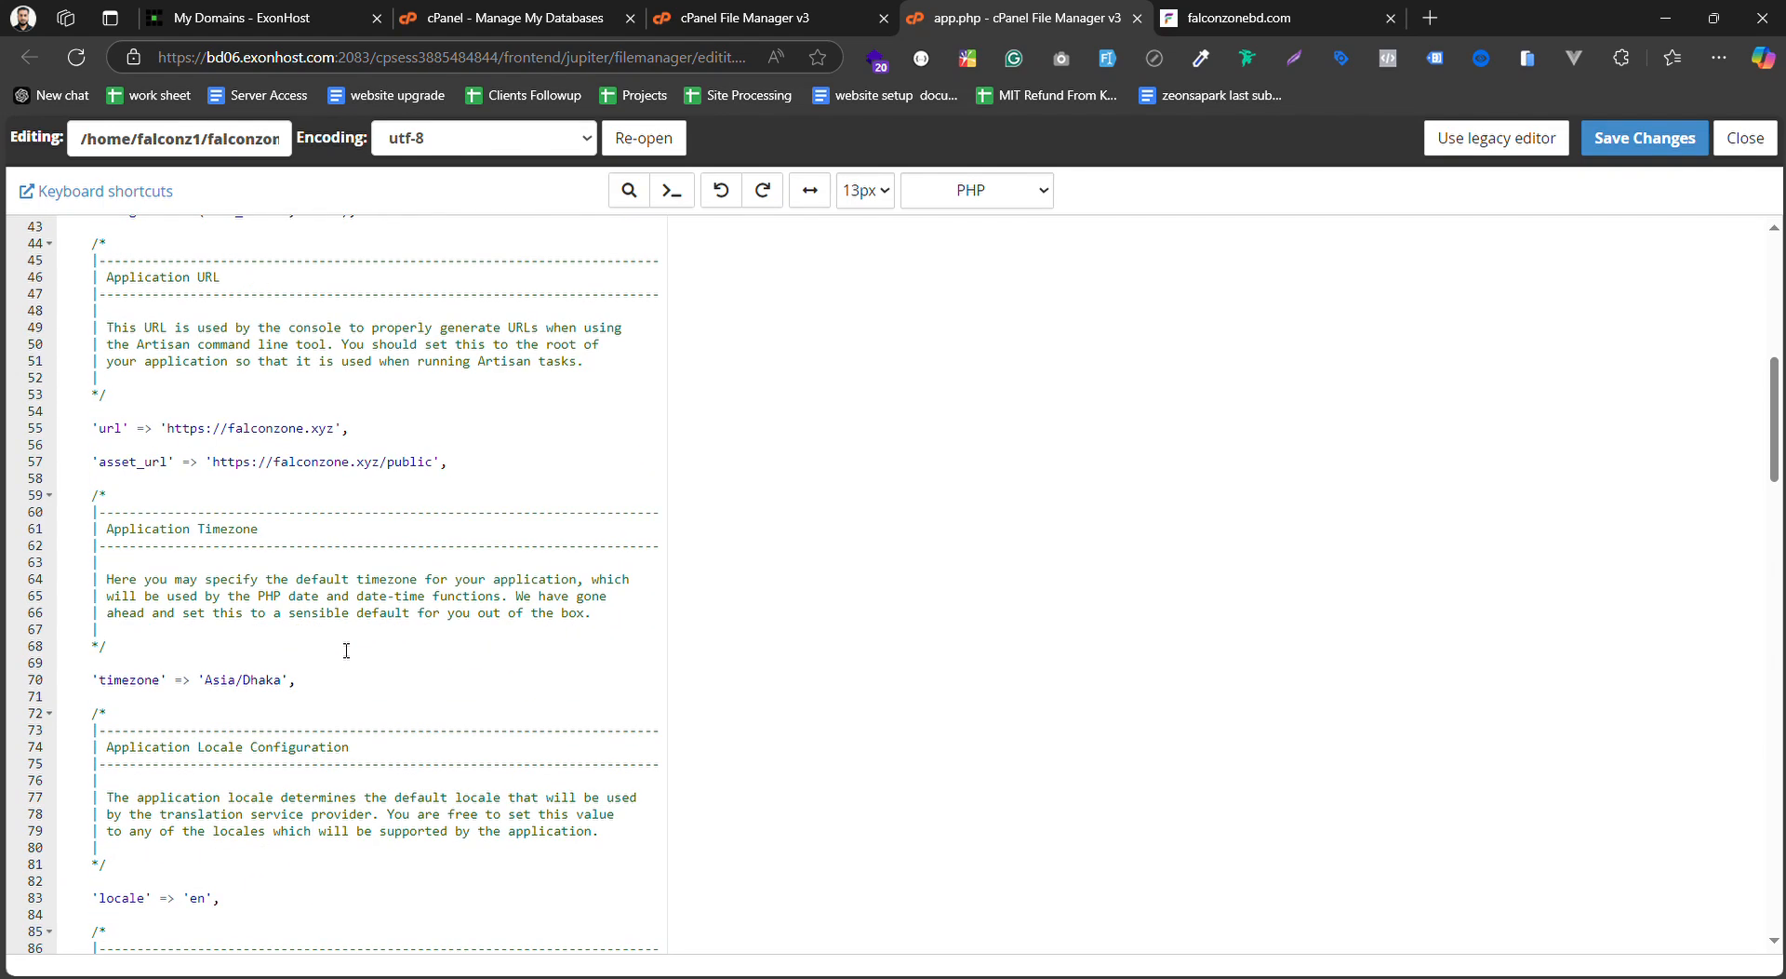
click(313, 436)
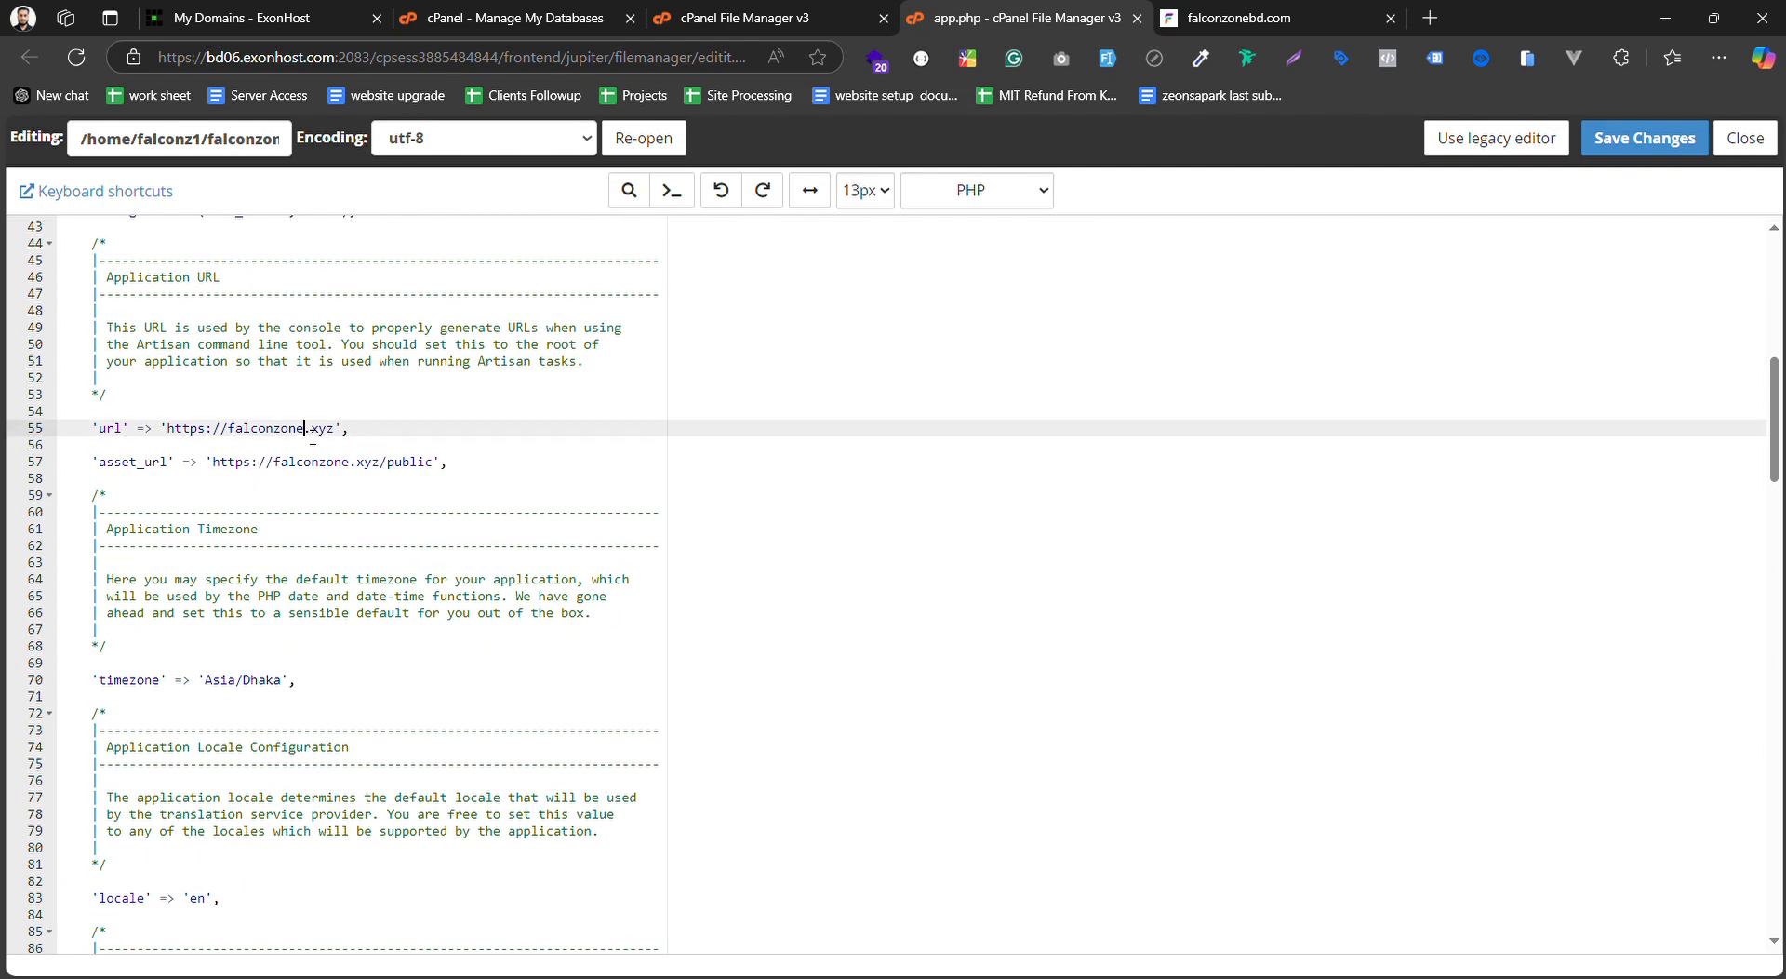
text(bd)
key(Delete)
key(BackSpace)
key(BackSpace)
text(c)
click(377, 465)
key(BackSpace)
key(BackSpace)
key(BackSpace)
text(co)
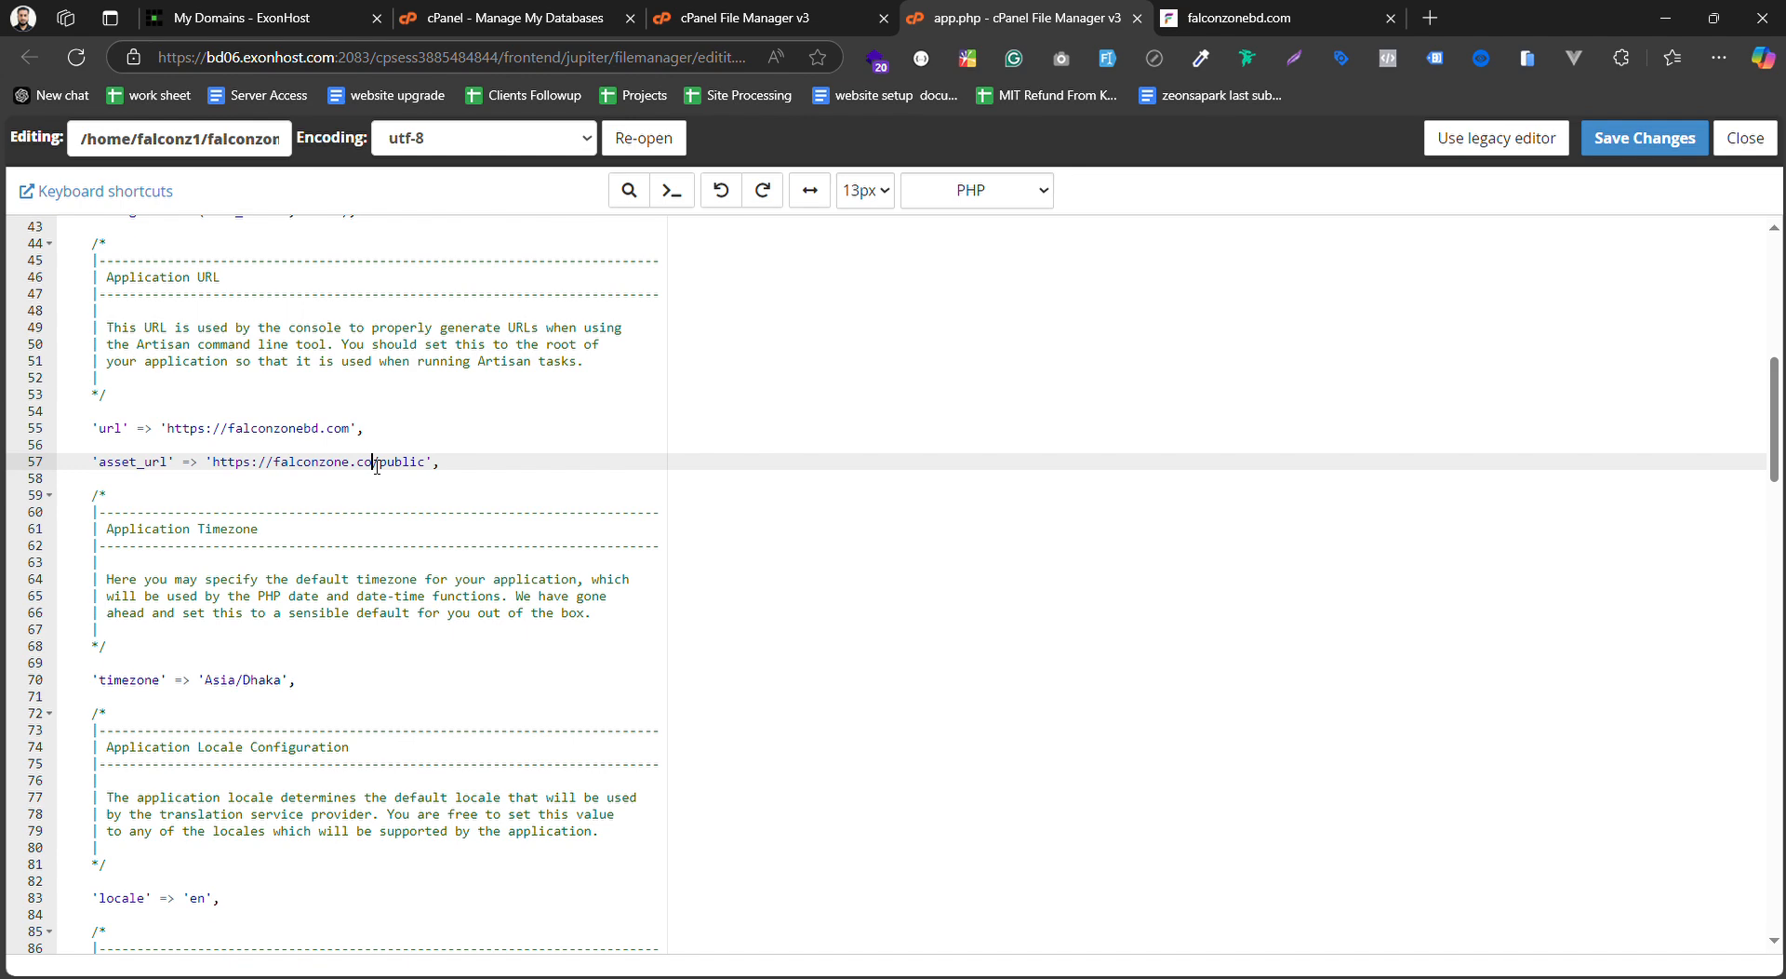
text(m)
key(BackSpace)
key(BackSpace)
text(nebd)
double_click(299, 430)
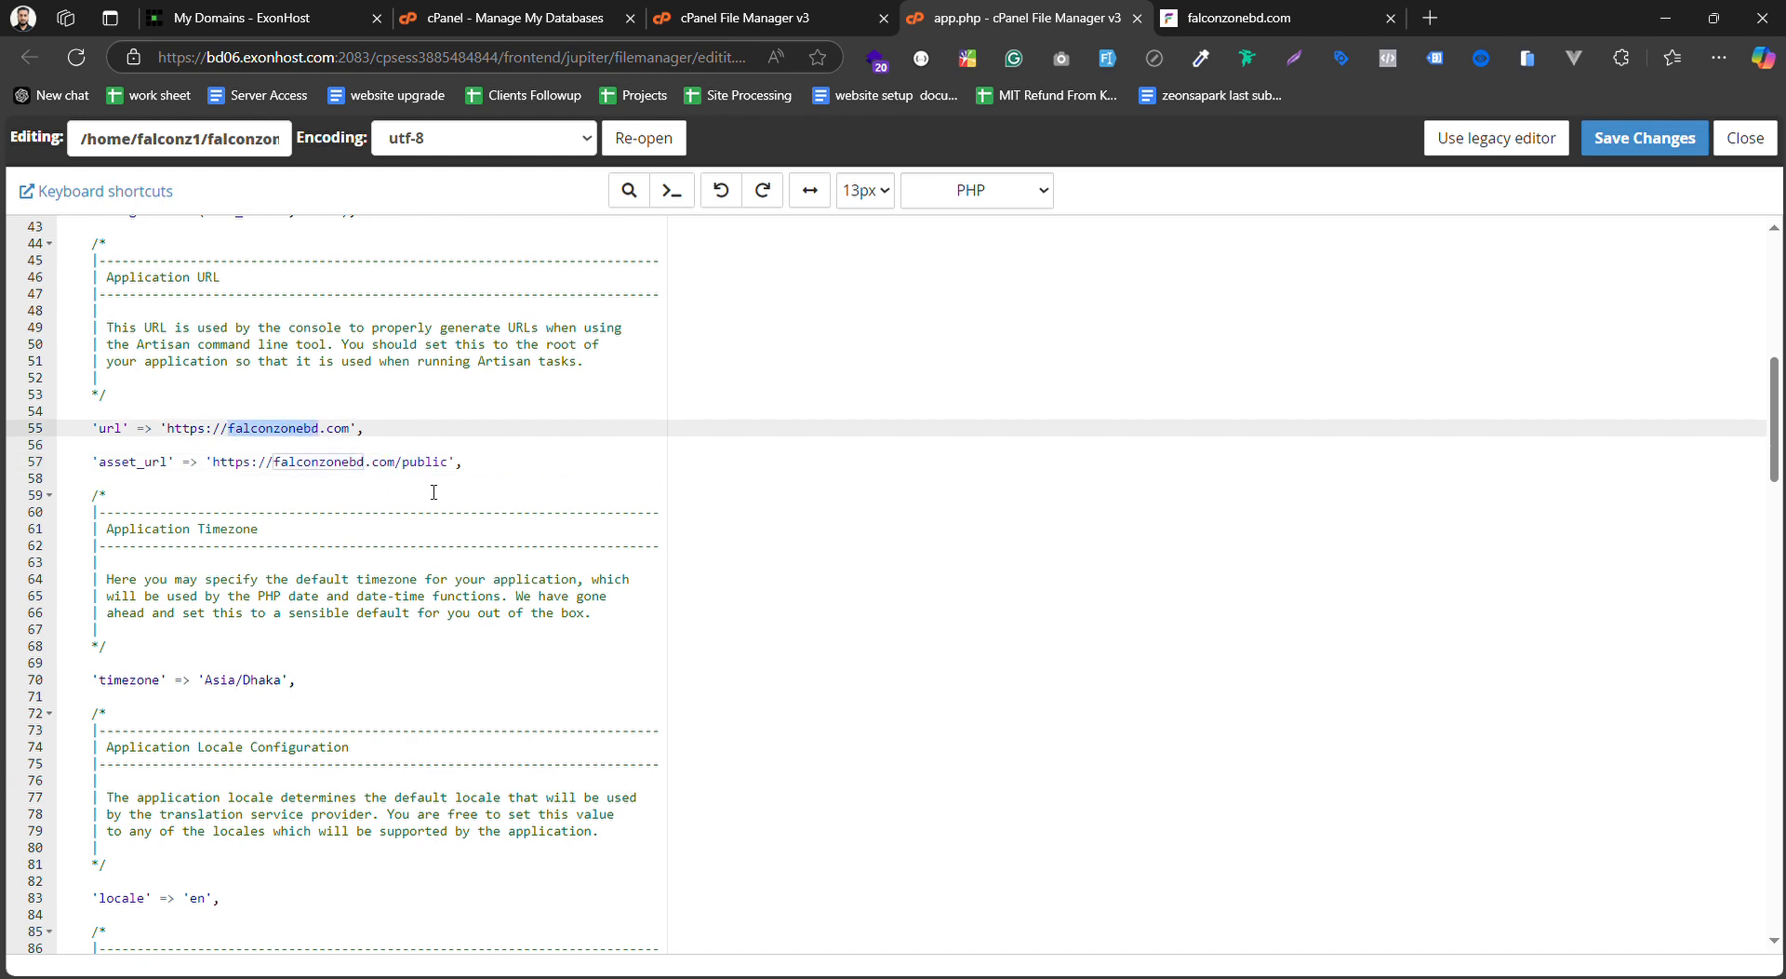
Save and close app.php, and switch to the falconzonebd.com page
click(1645, 139)
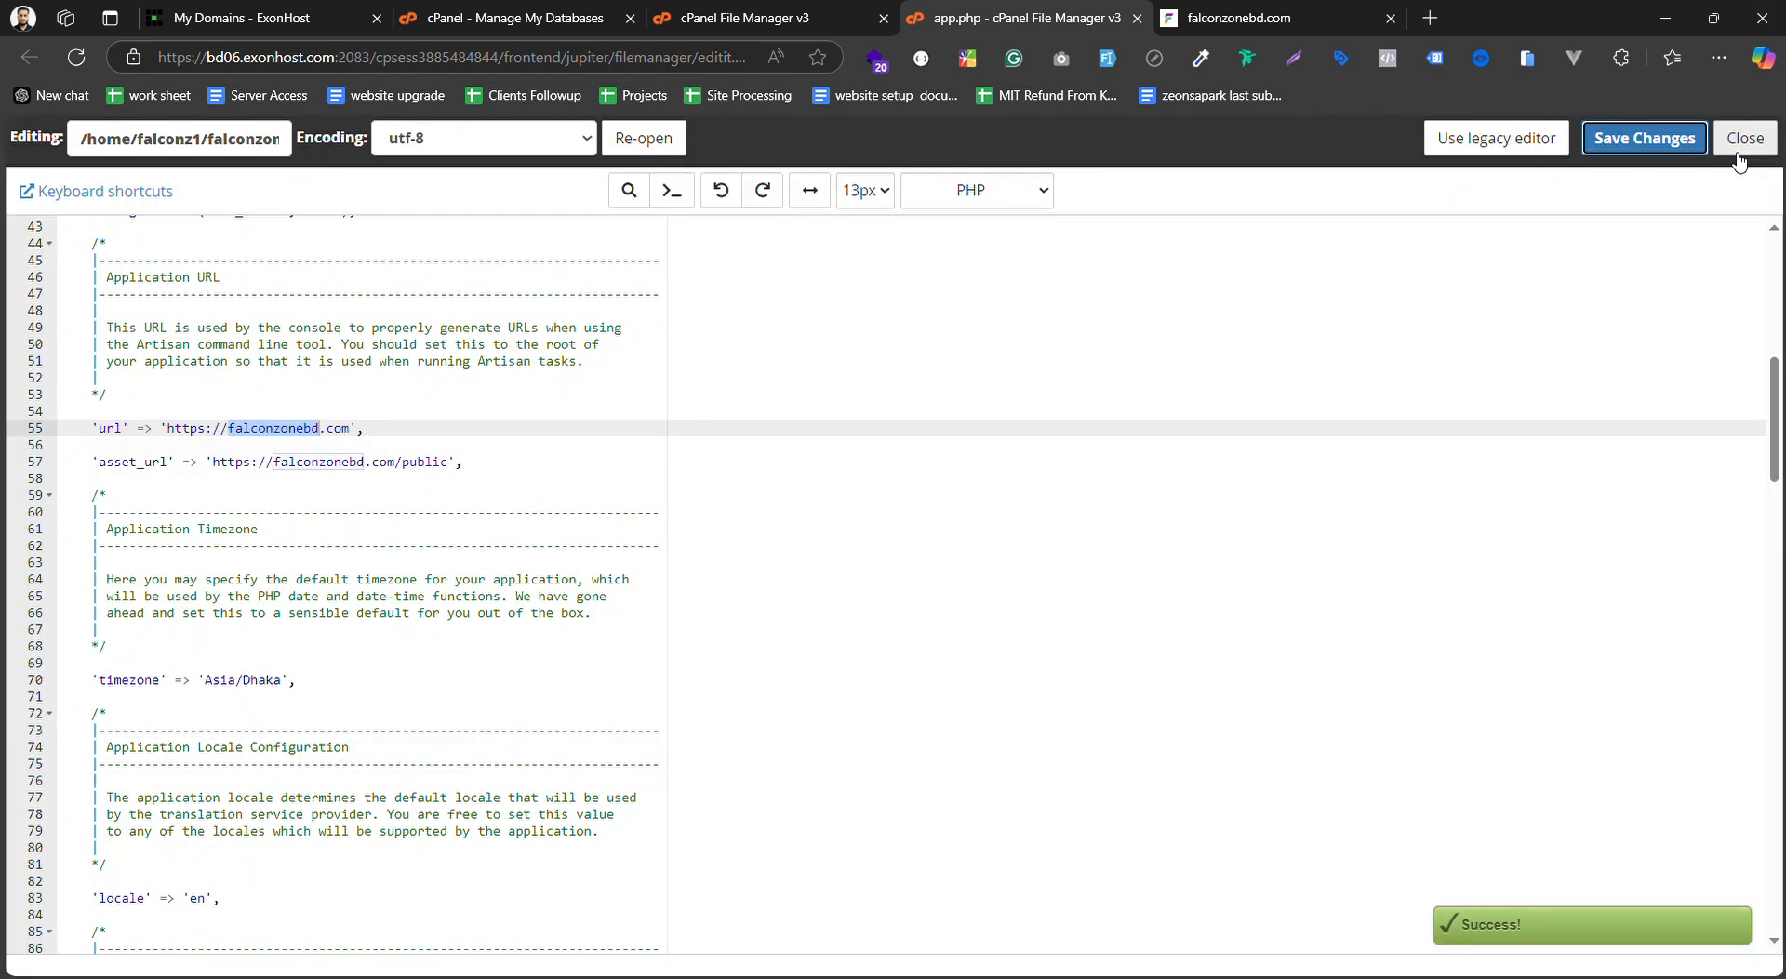
click(1745, 137)
click(1116, 11)
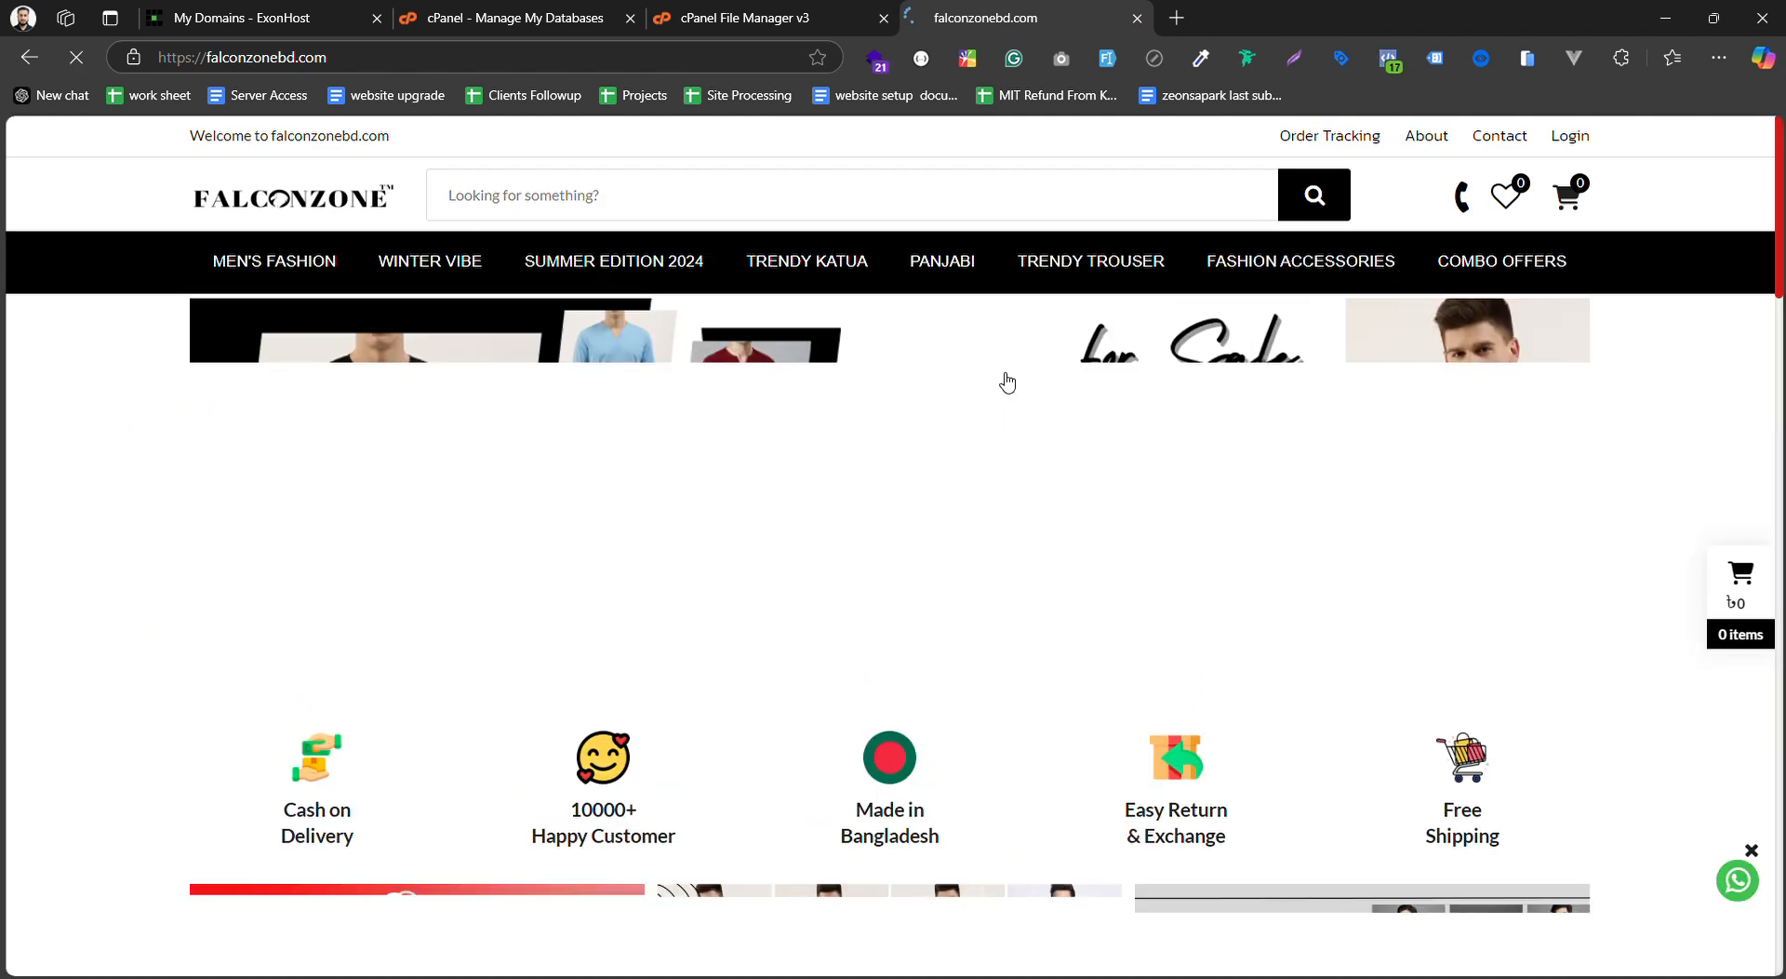
Check the product sections on the falconzonebd.com home page and close the site
scroll(391, 468, down, 7)
scroll(391, 468, down, 5)
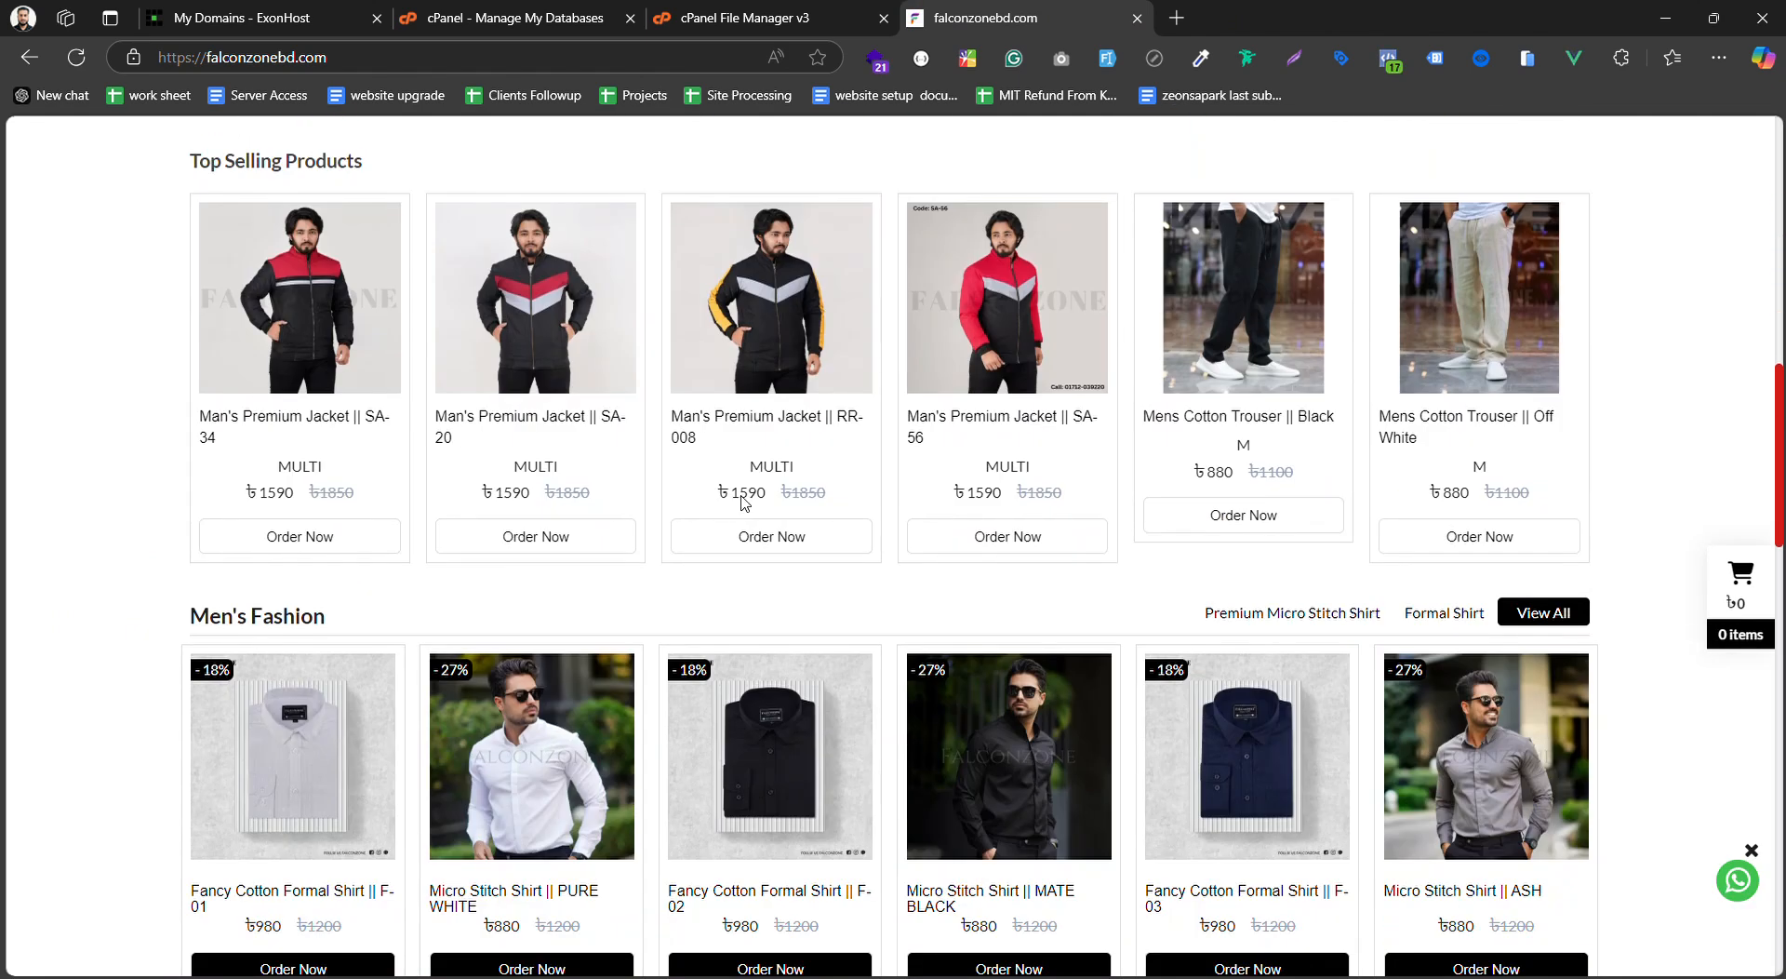
click(535, 307)
click(1136, 18)
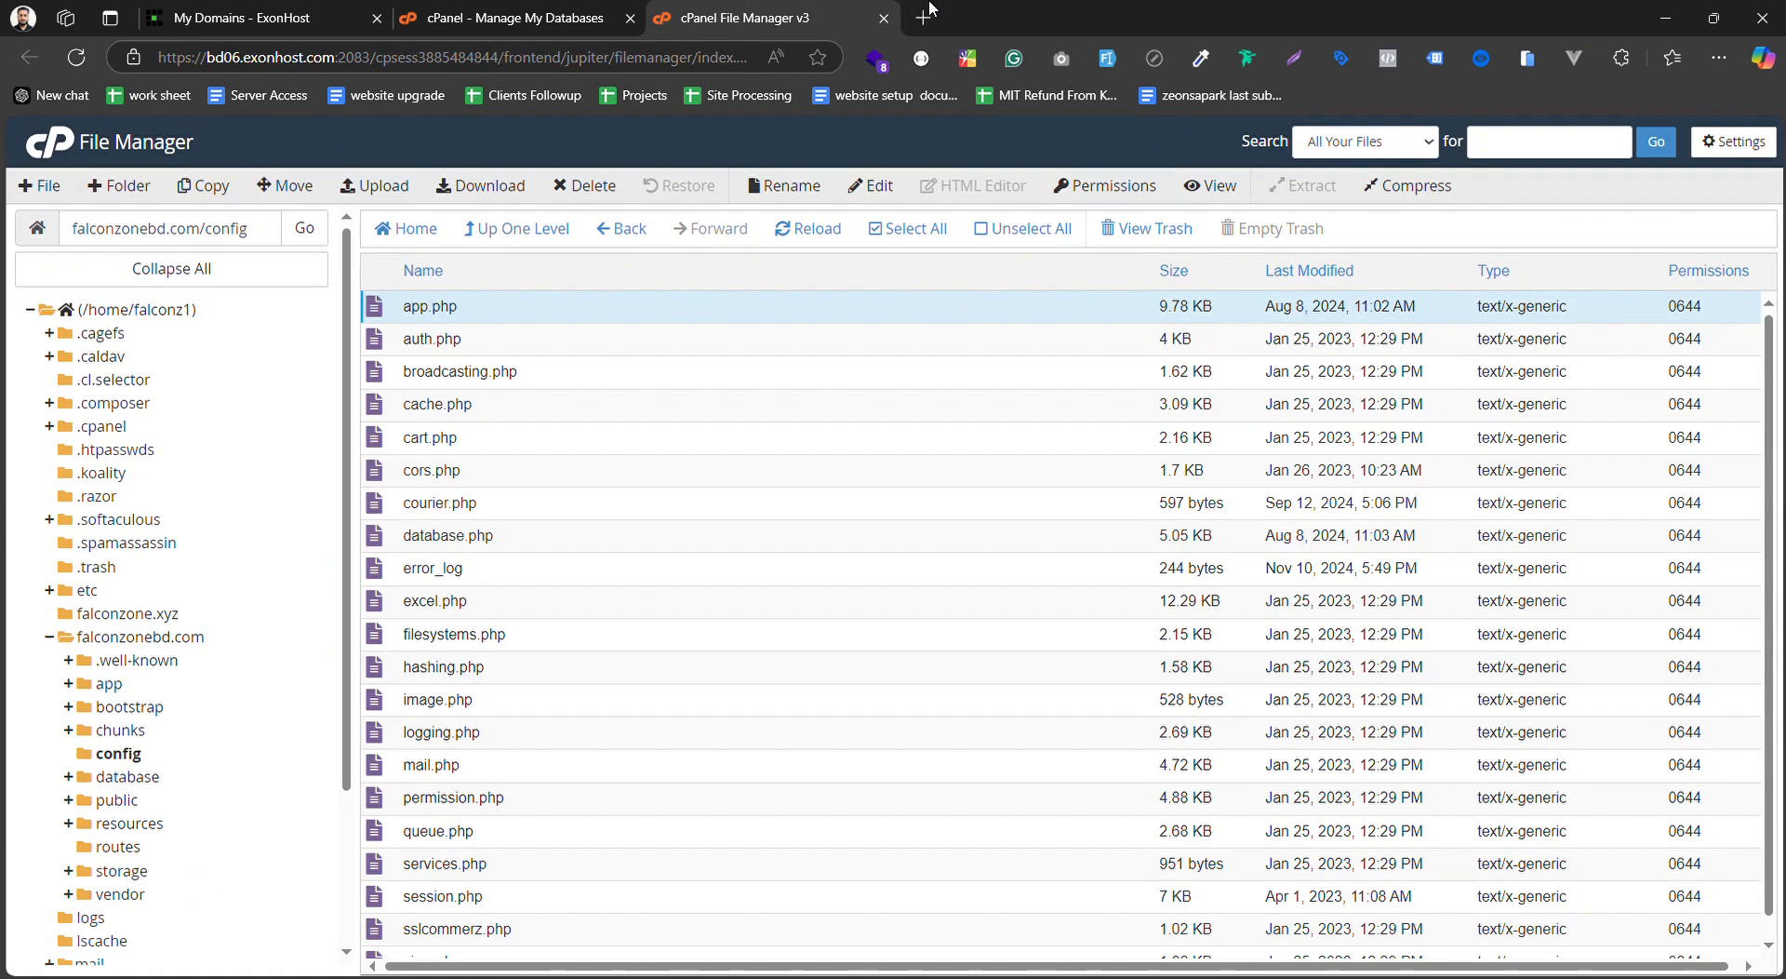
Open the .env file in the falconzone.xyz folder for viewing and return to the file manager
click(49, 637)
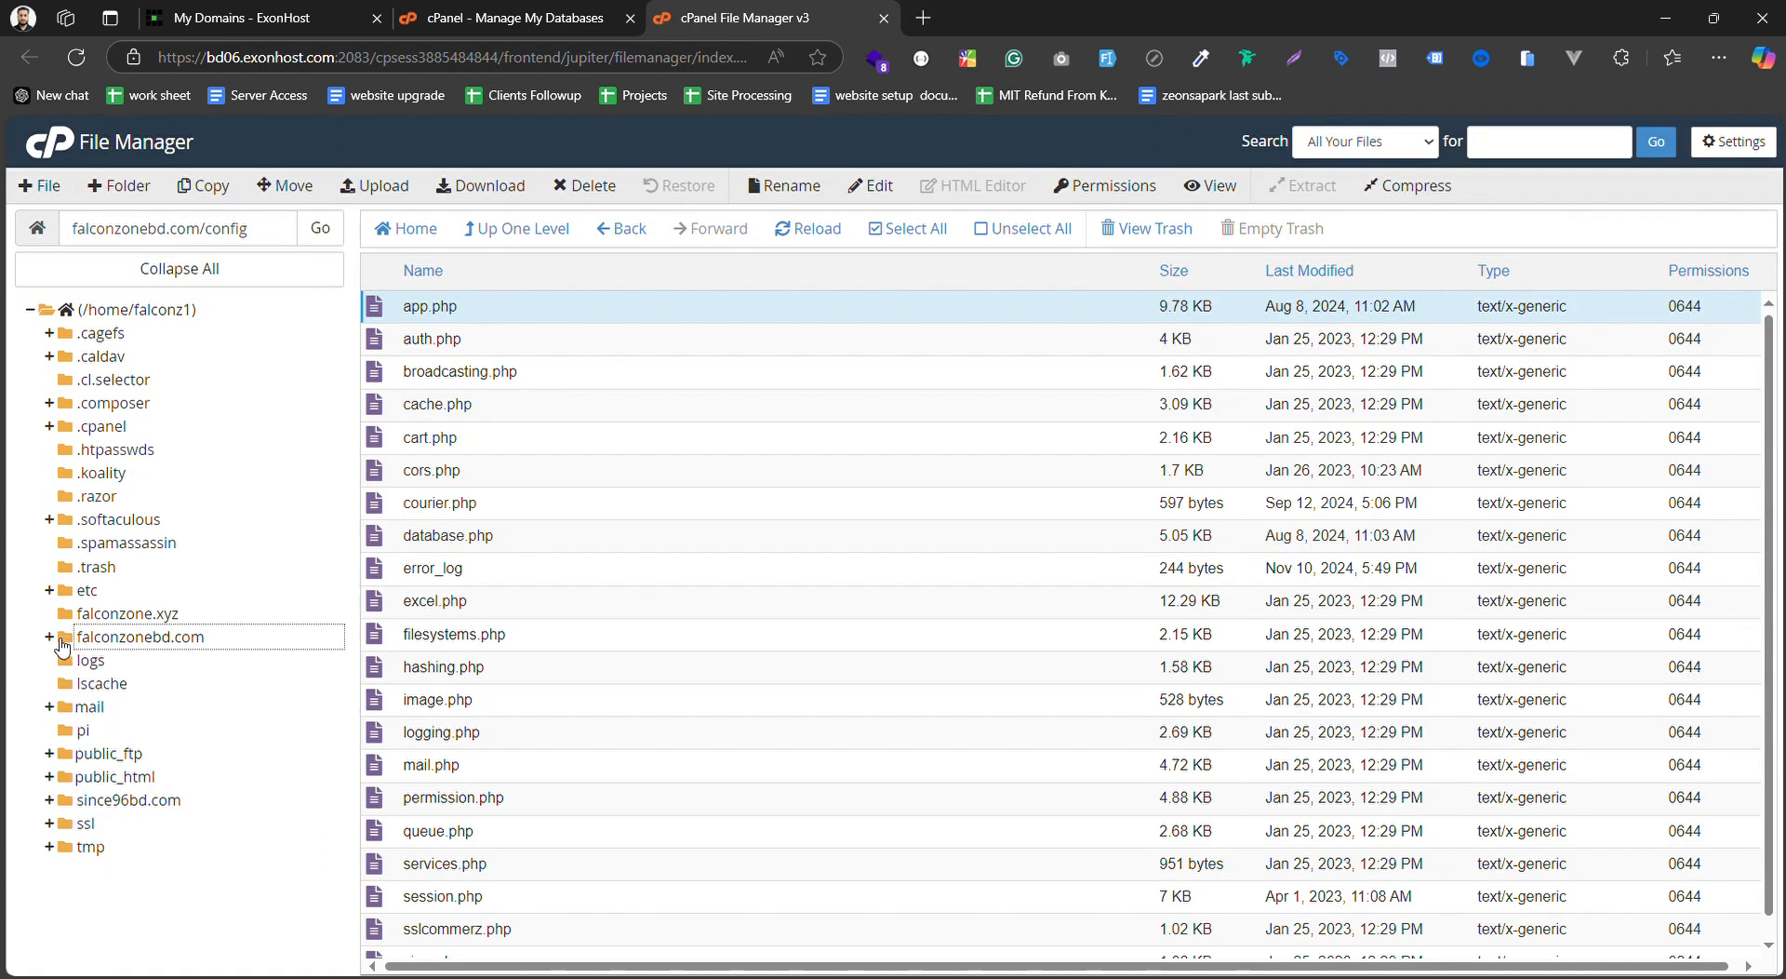
click(130, 614)
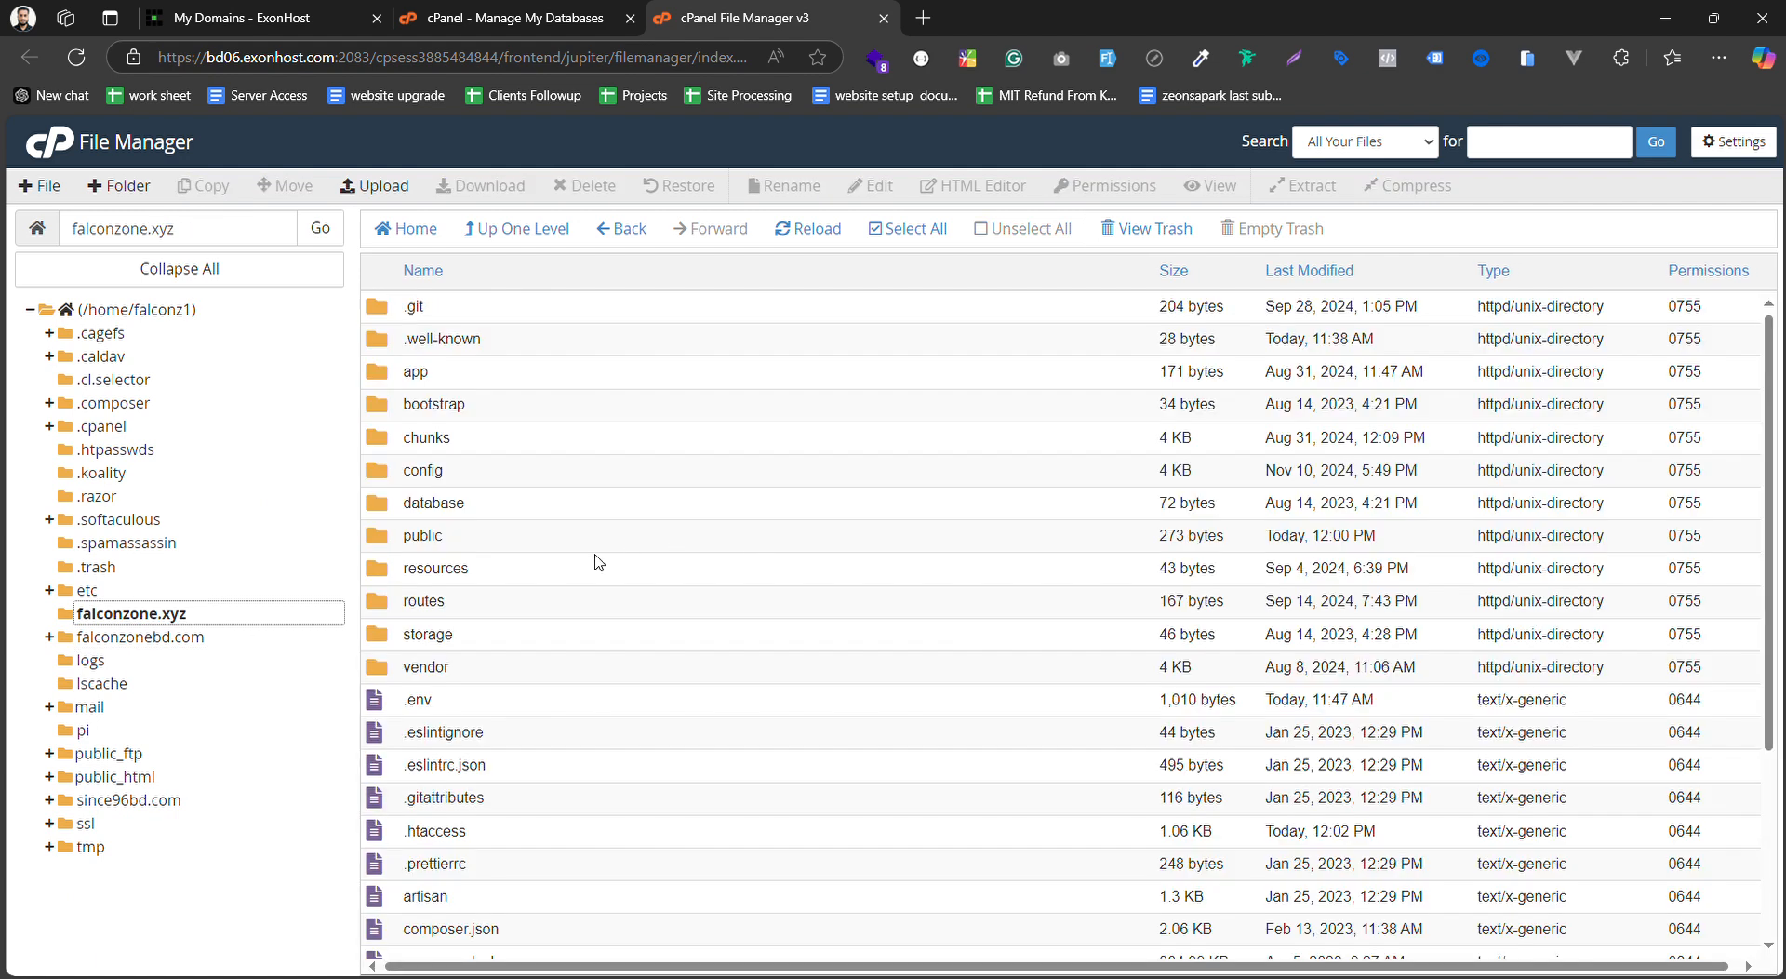
scroll(496, 692, down, 1)
right_click(510, 606)
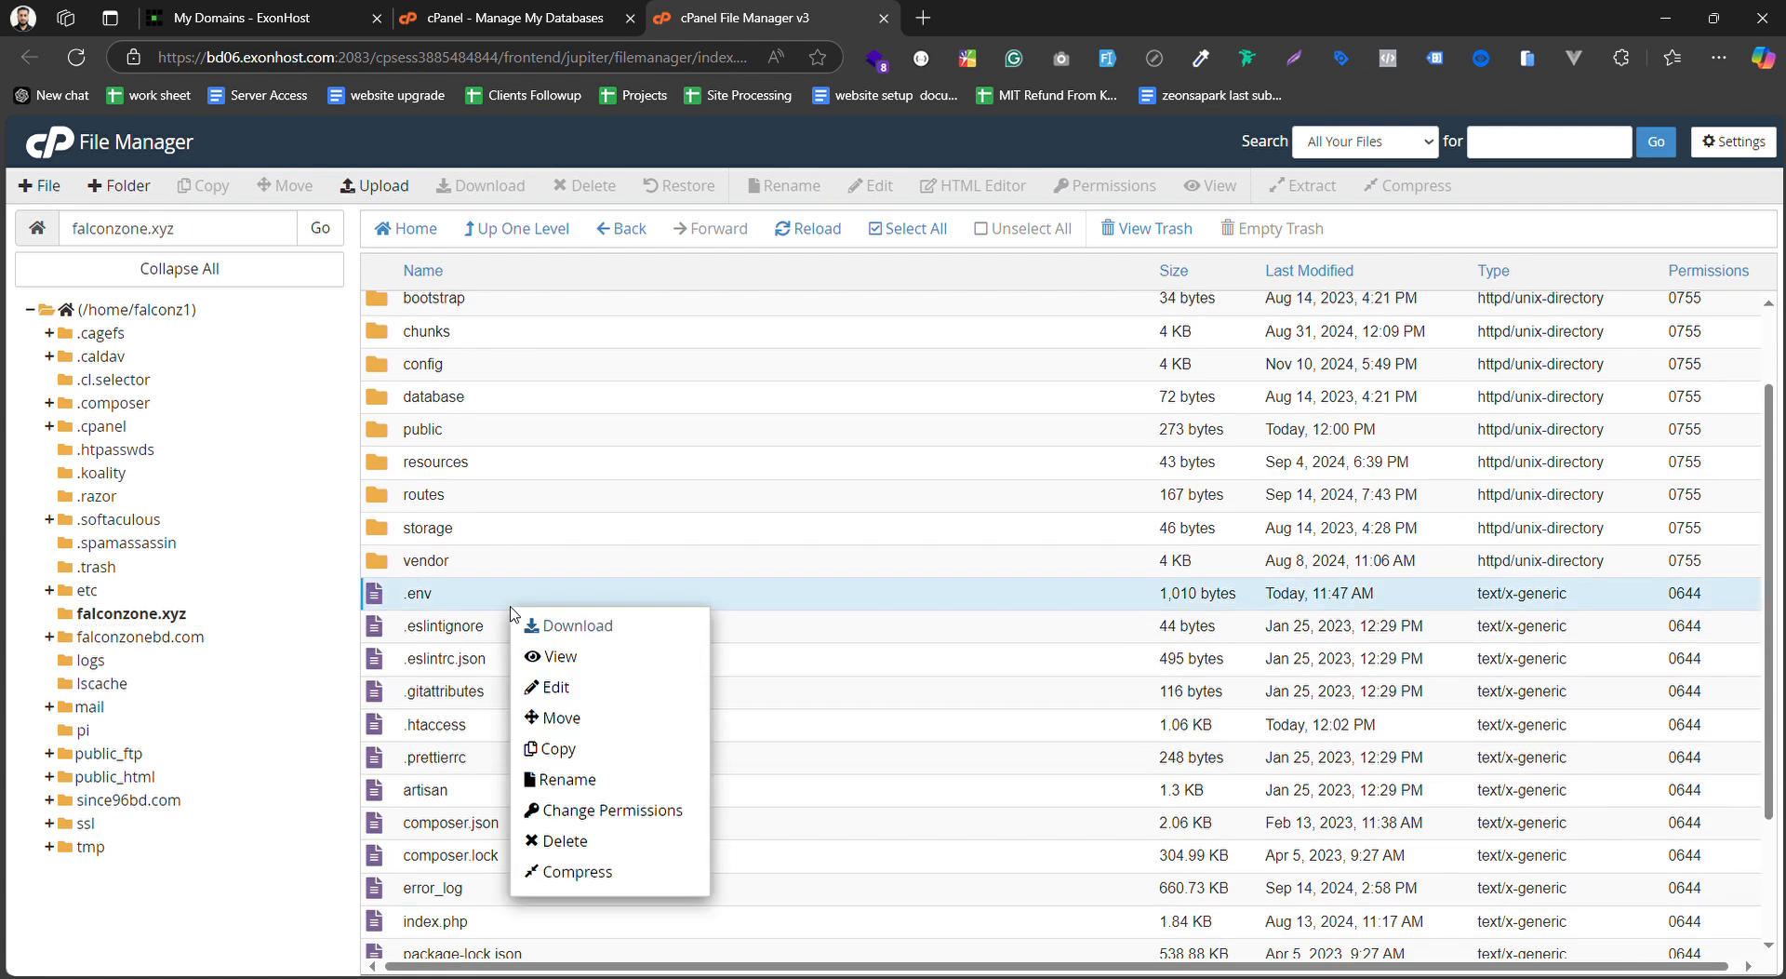
click(574, 667)
click(790, 14)
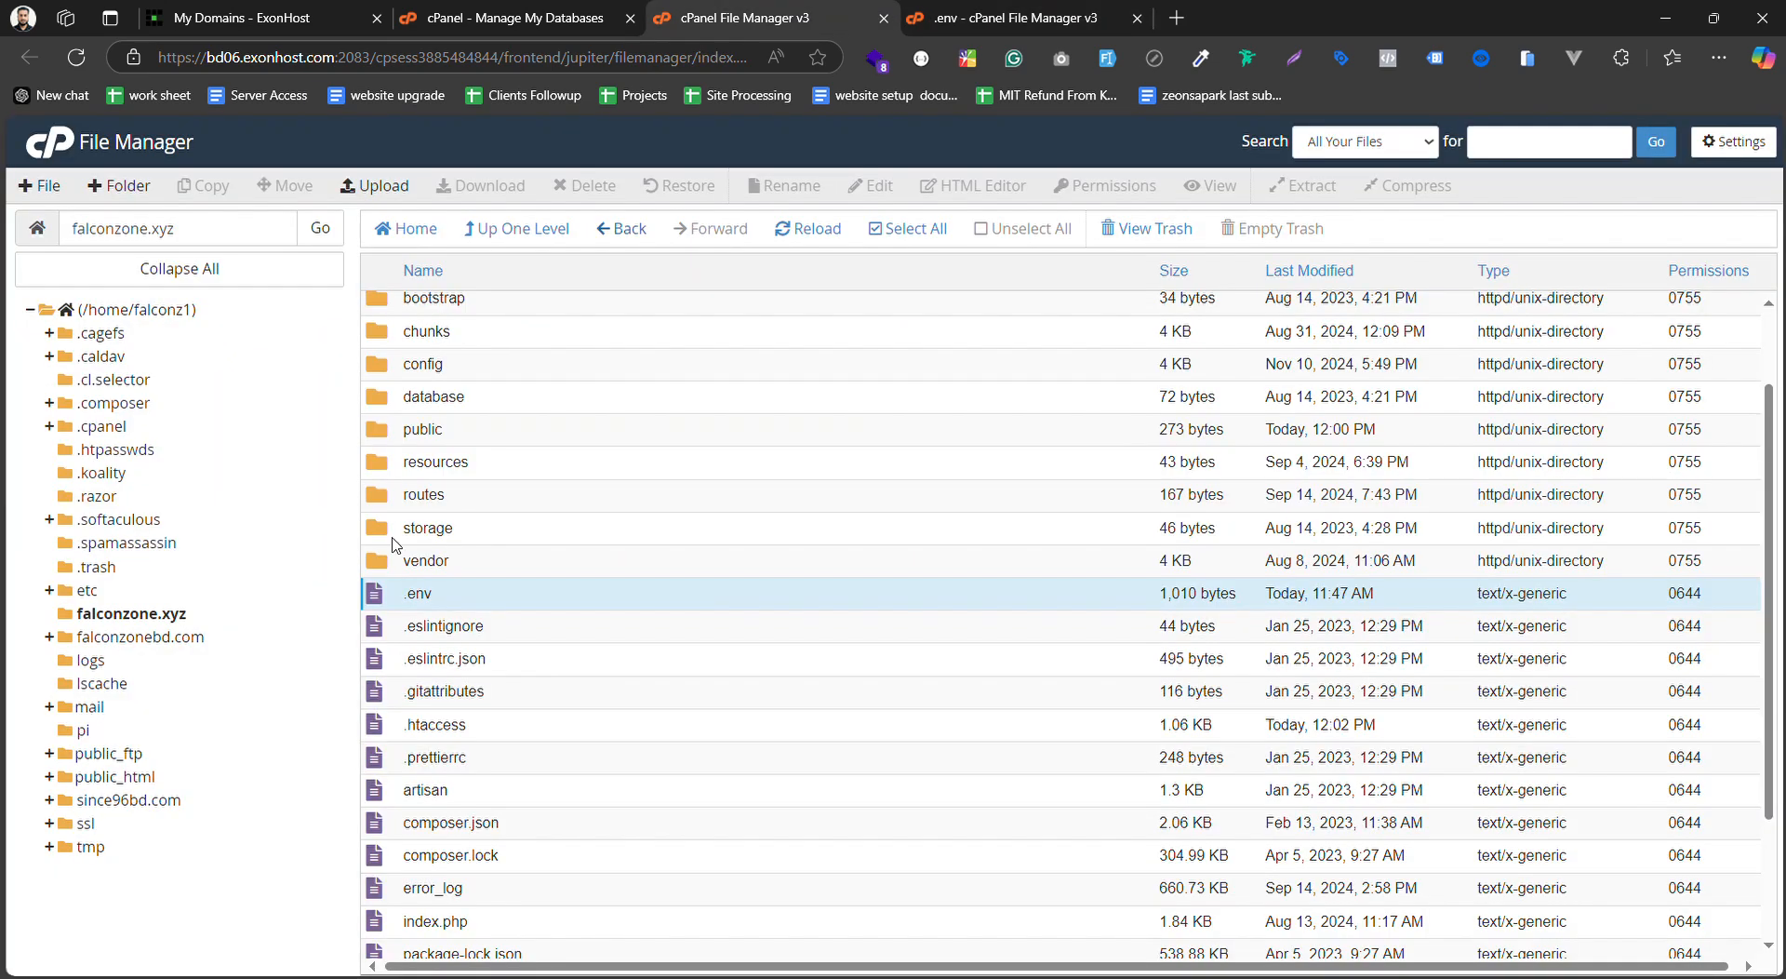
Open app.php in the falconzone.xyz/config folder for editing and find its Application URL section
double_click(470, 368)
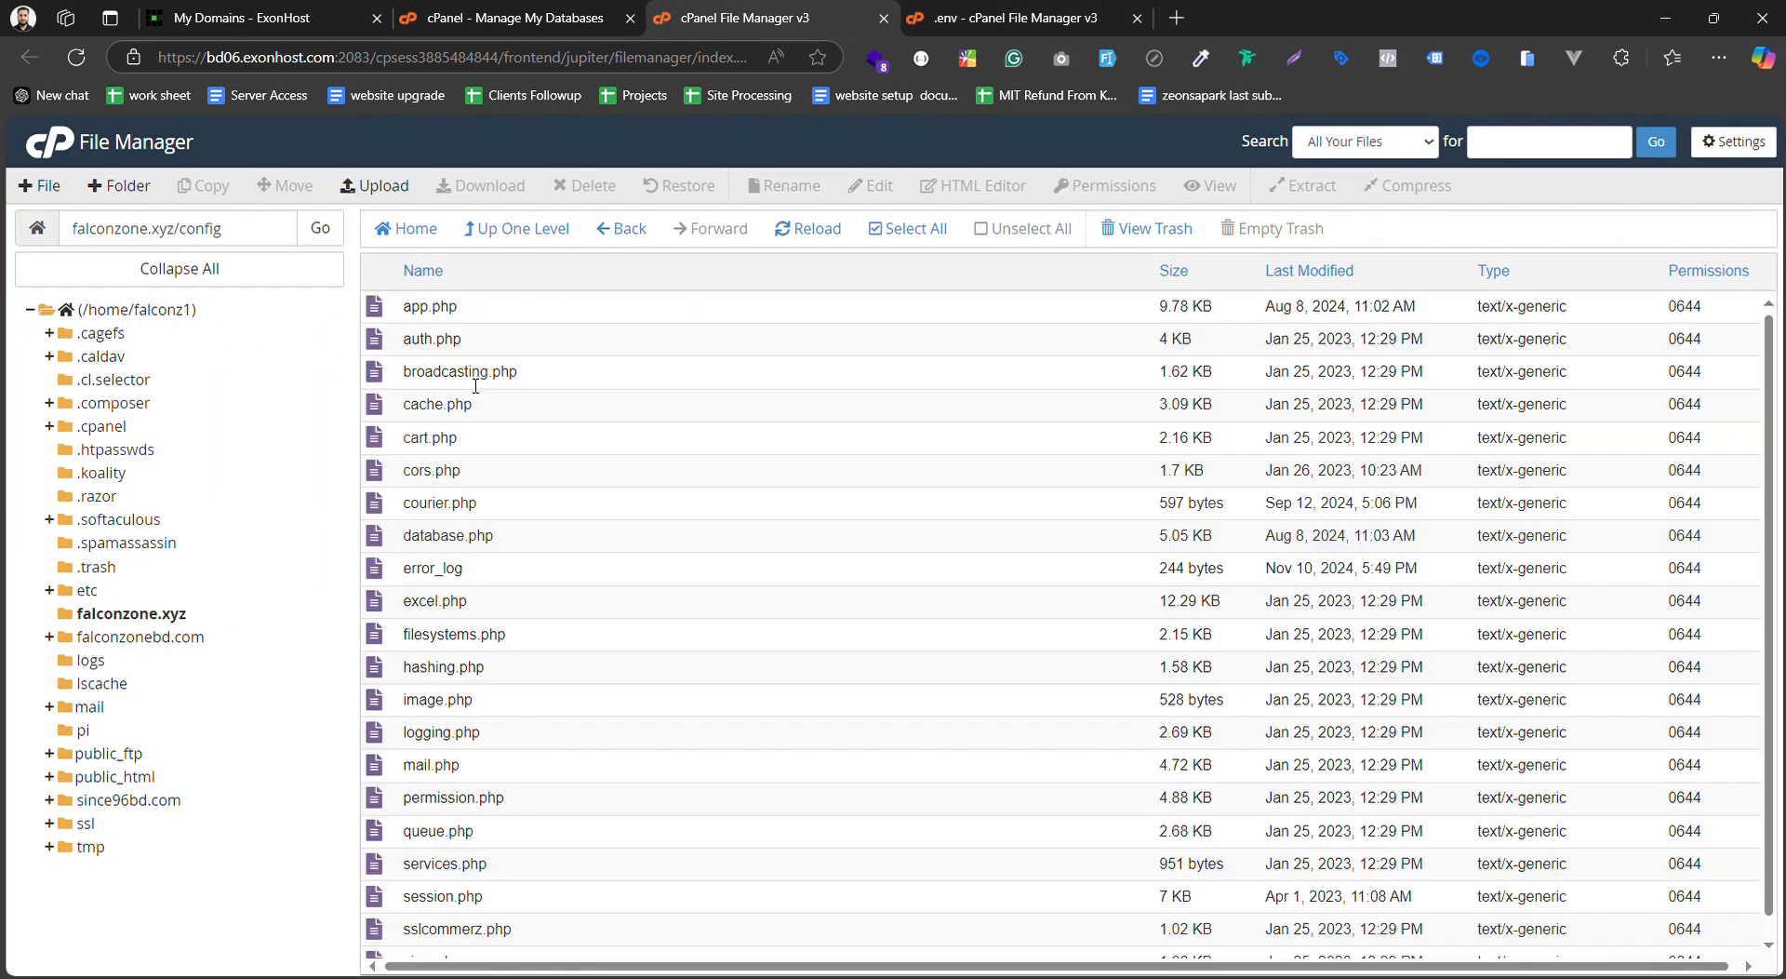
right_click(500, 314)
click(558, 389)
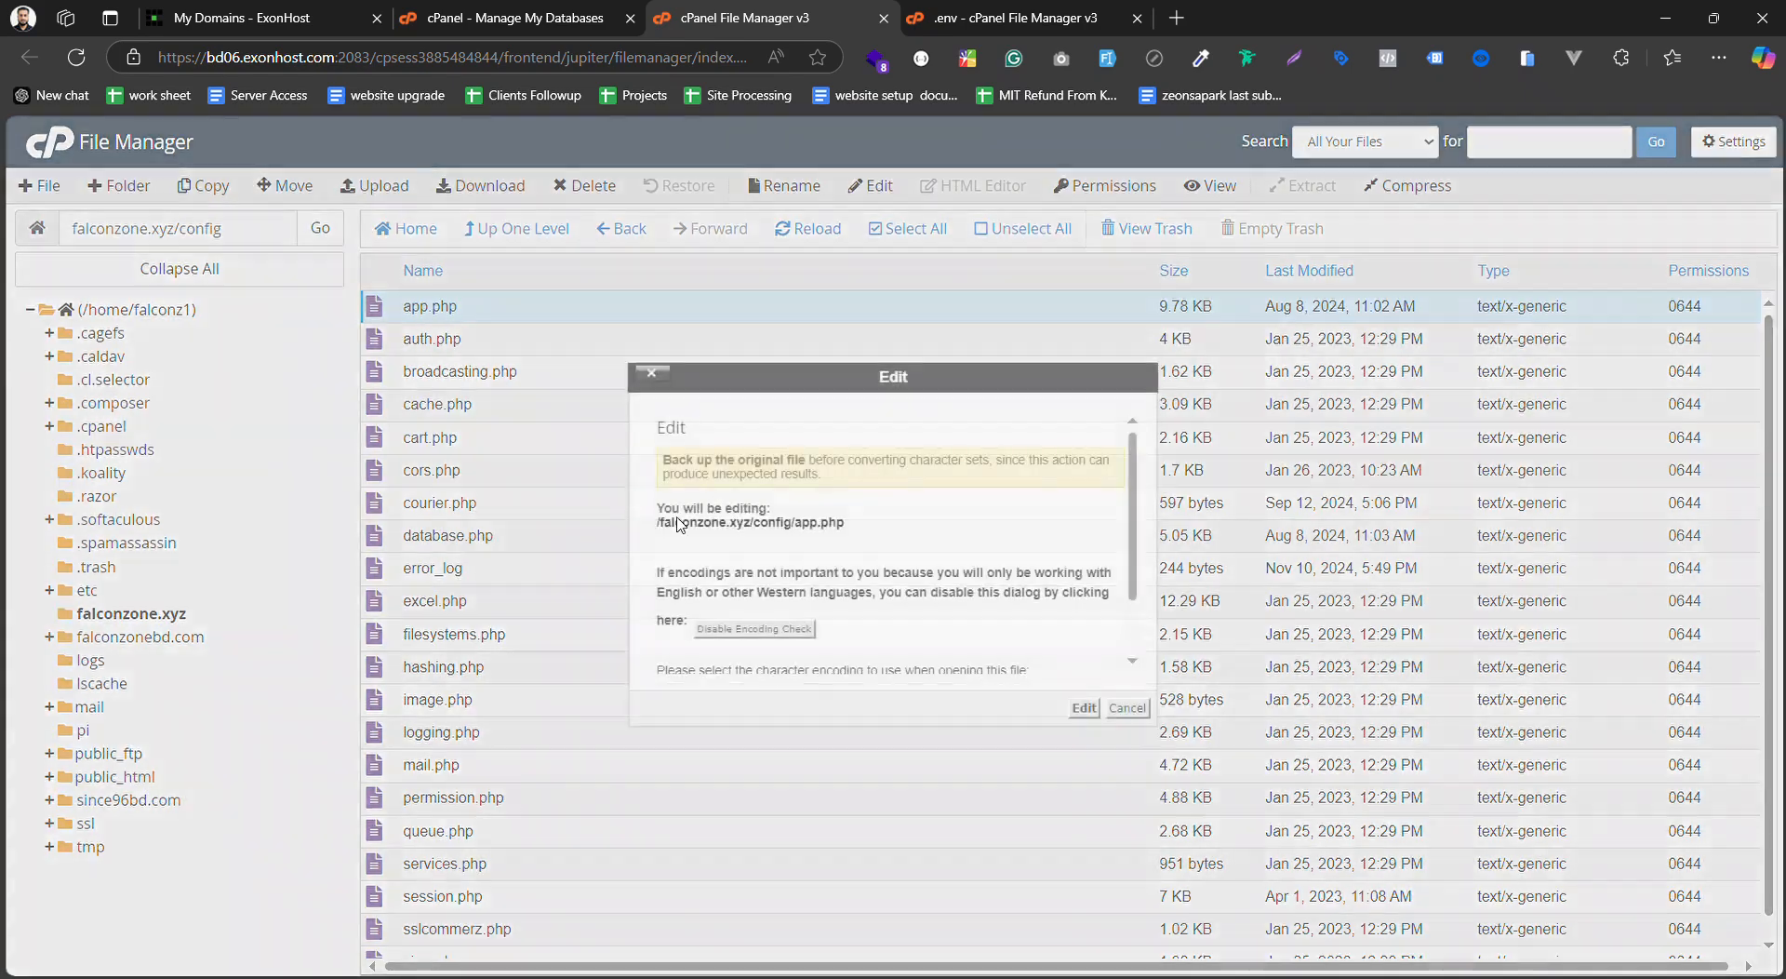
click(1084, 707)
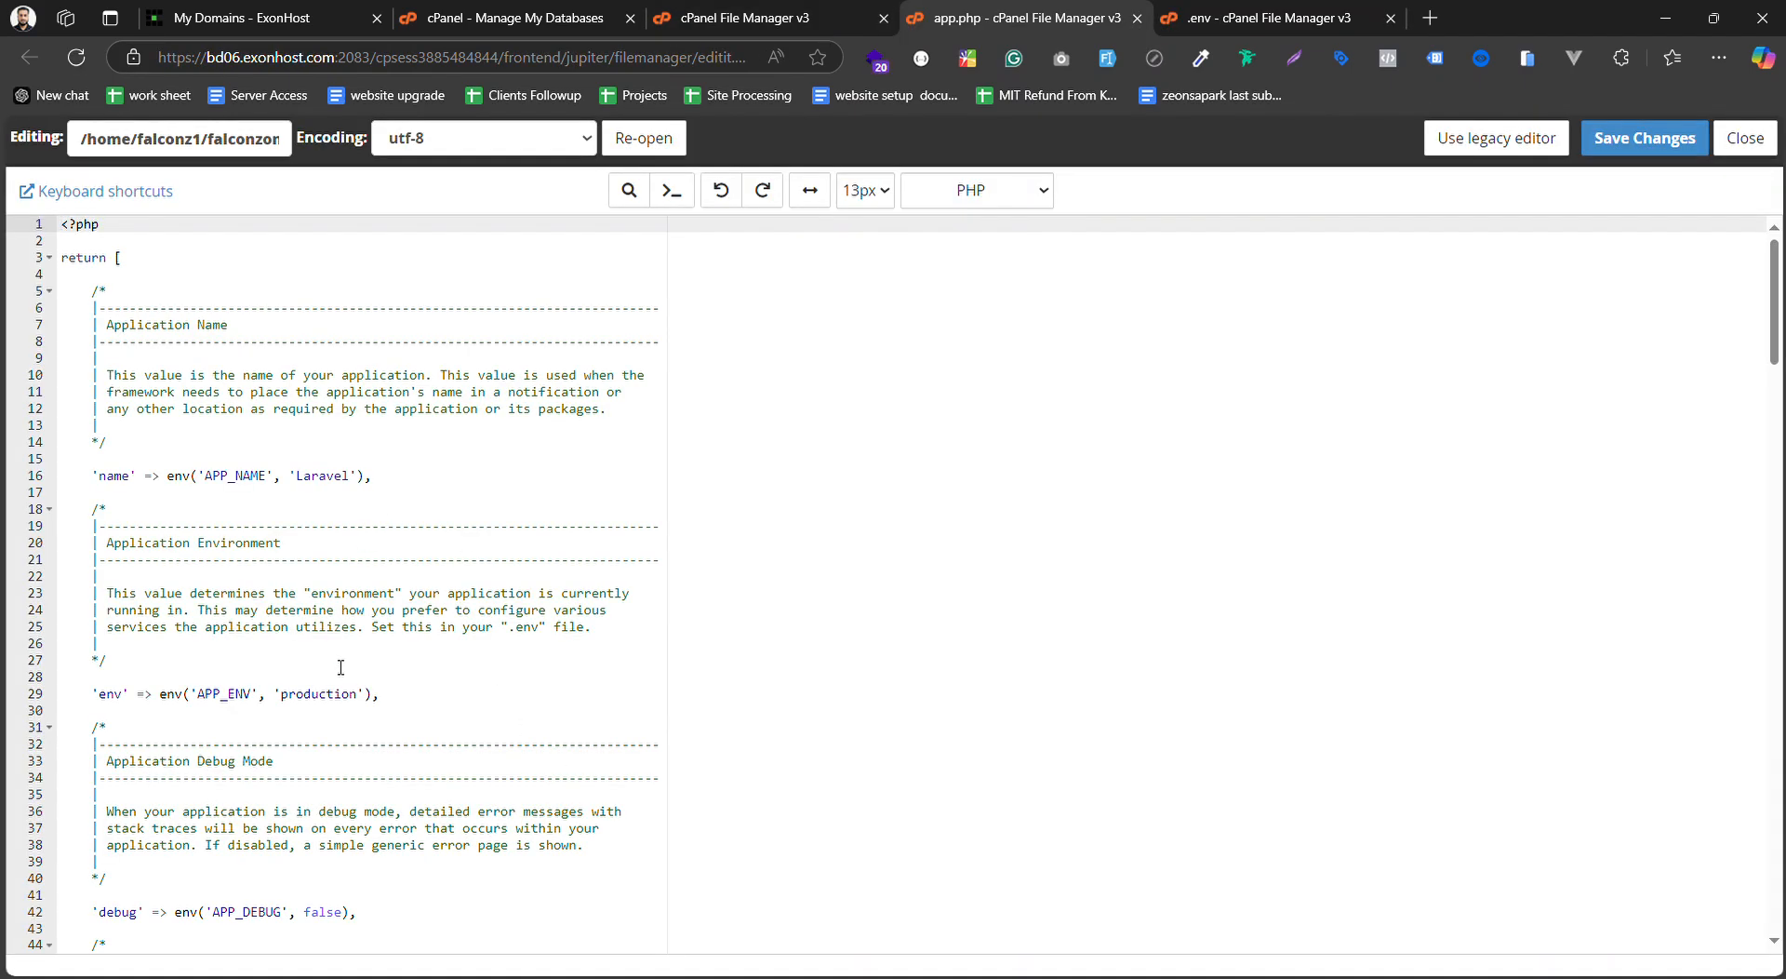
scroll(328, 714, down, 3)
scroll(327, 714, down, 3)
click(320, 493)
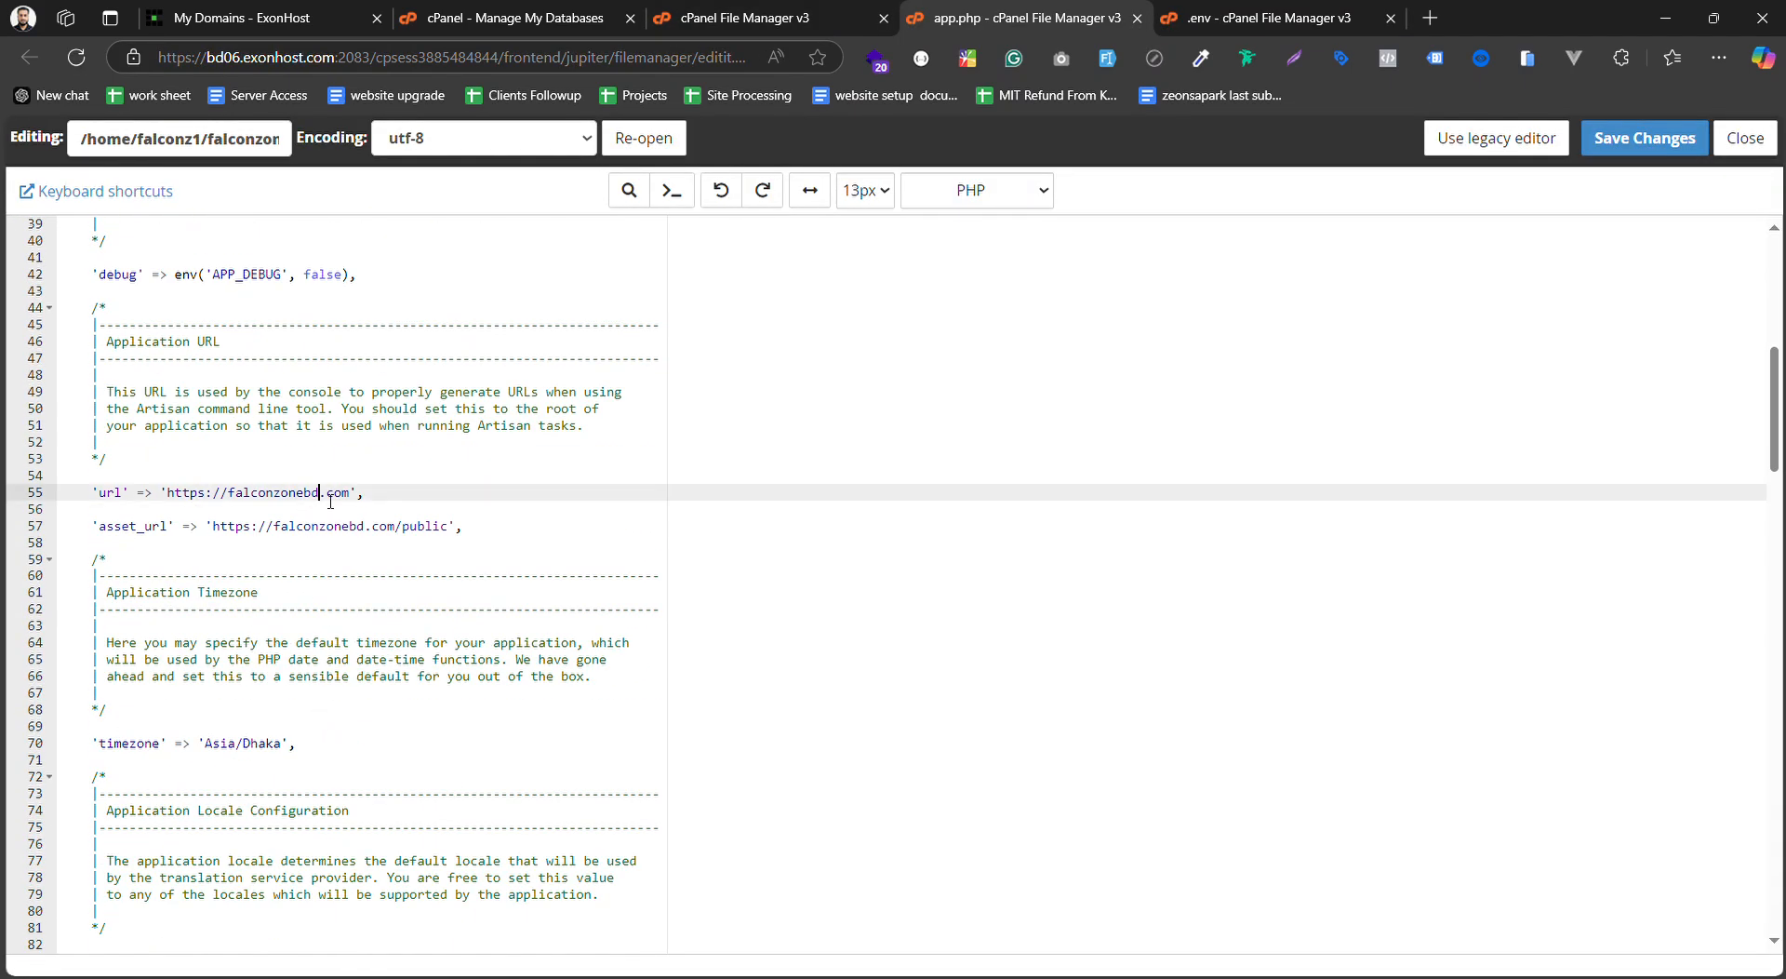
key(BackSpace)
key(BackSpace)
double_click(330, 496)
text(xy)
drag(233, 497, 285, 528)
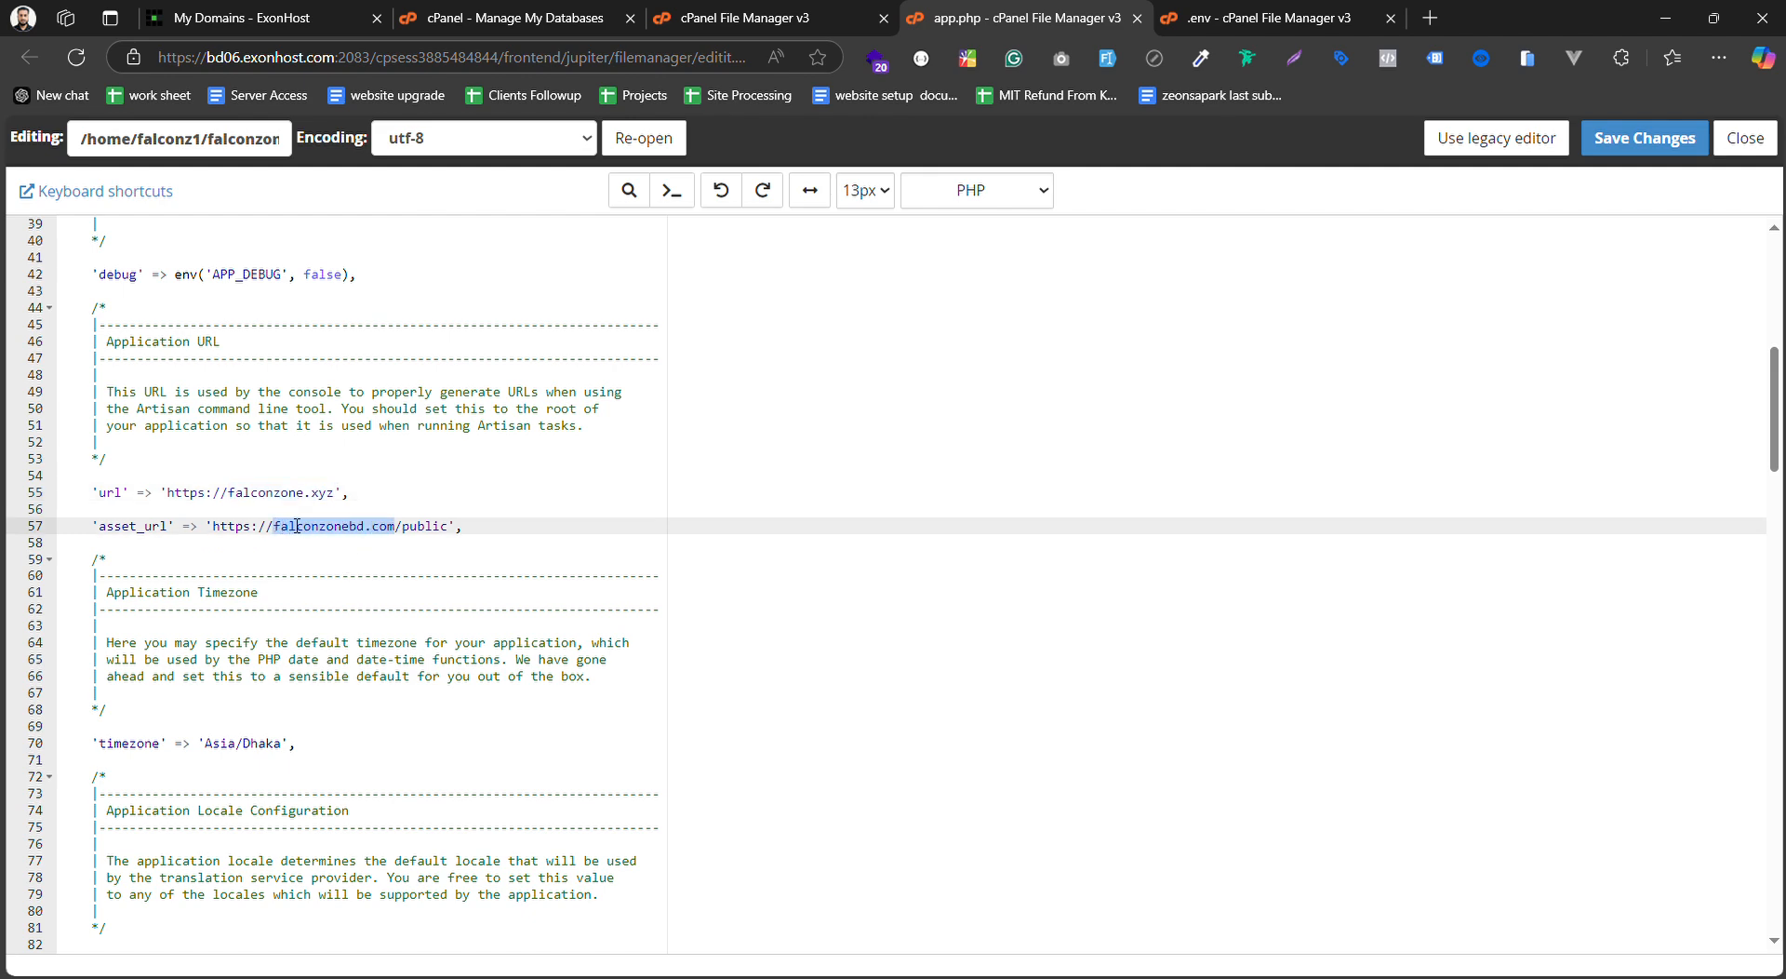
key(ctrl+v)
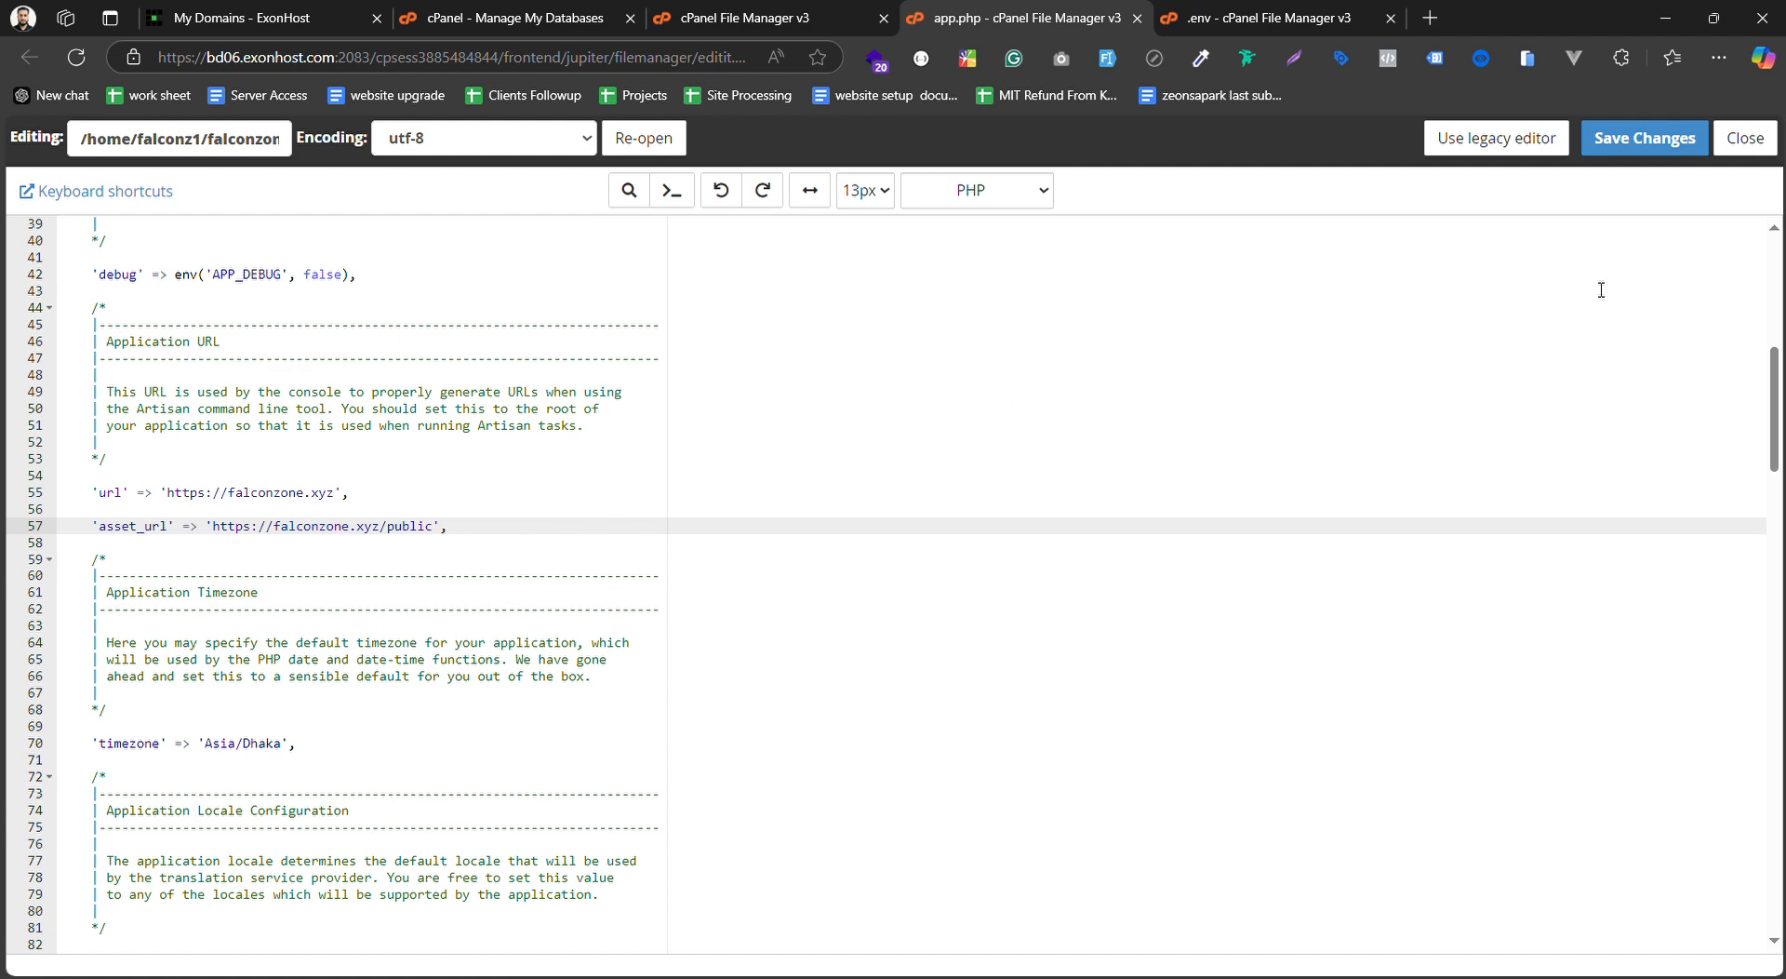
Save and close app.php, and open database.php in the falconzone.xyz/config folder for editing
click(1644, 138)
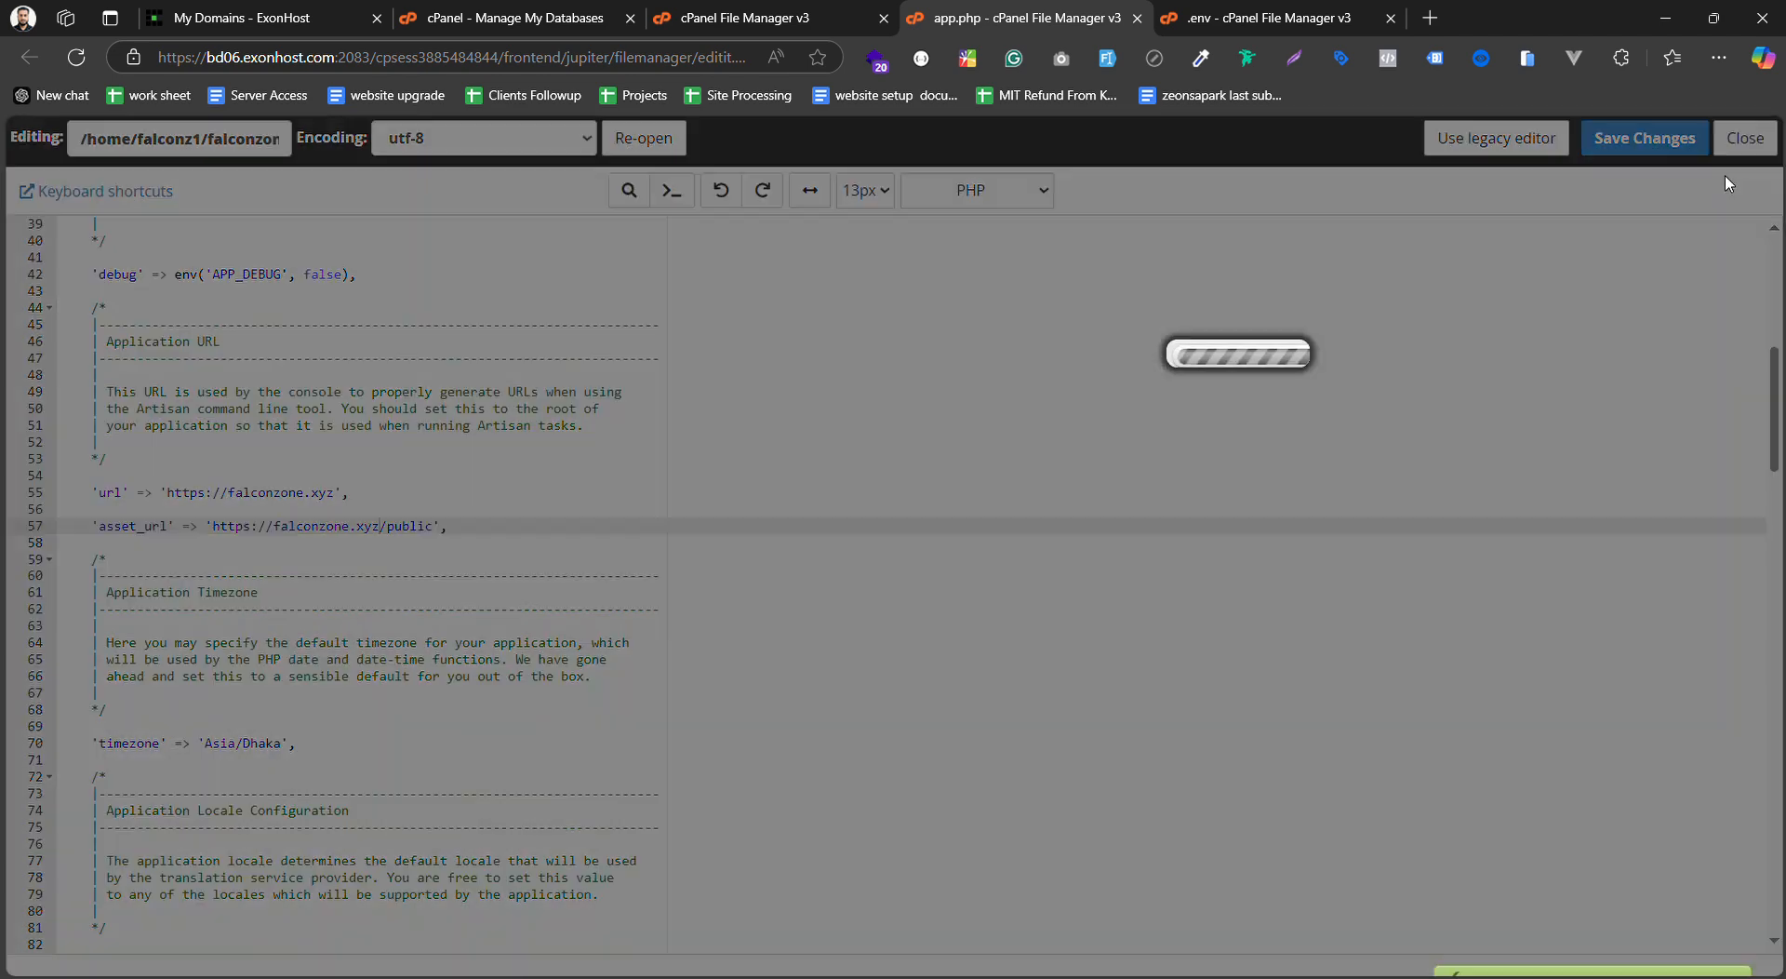
click(1745, 138)
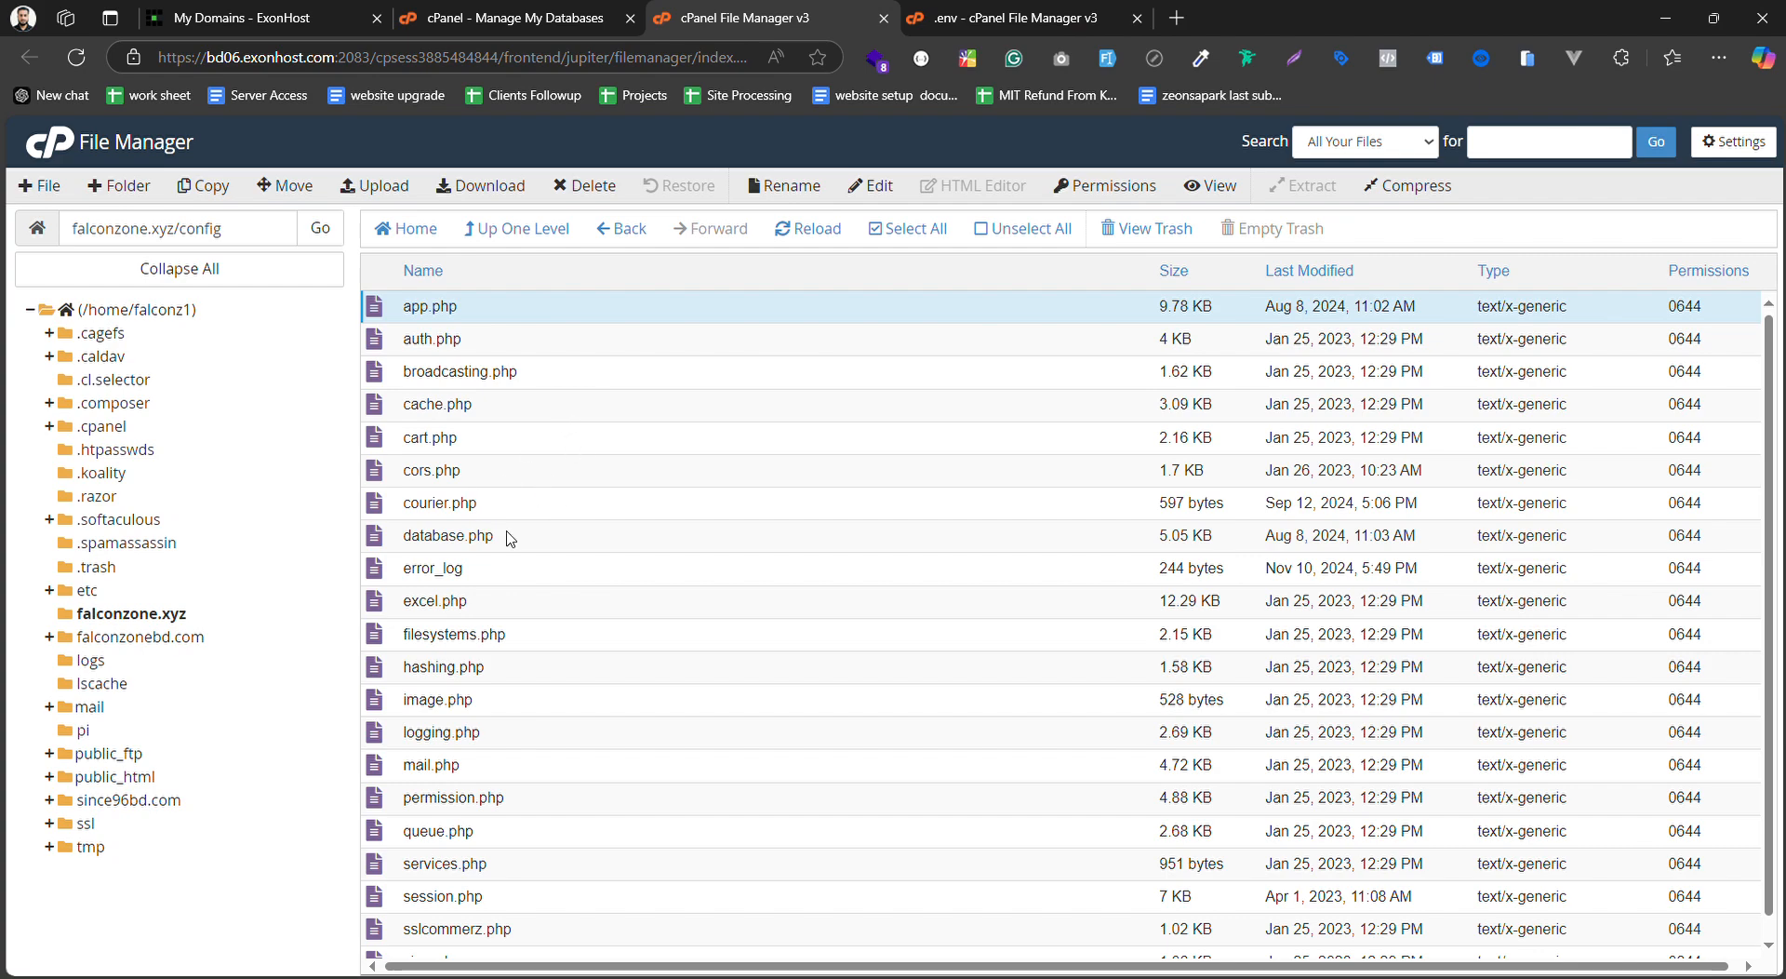
click(561, 537)
right_click(562, 537)
click(621, 615)
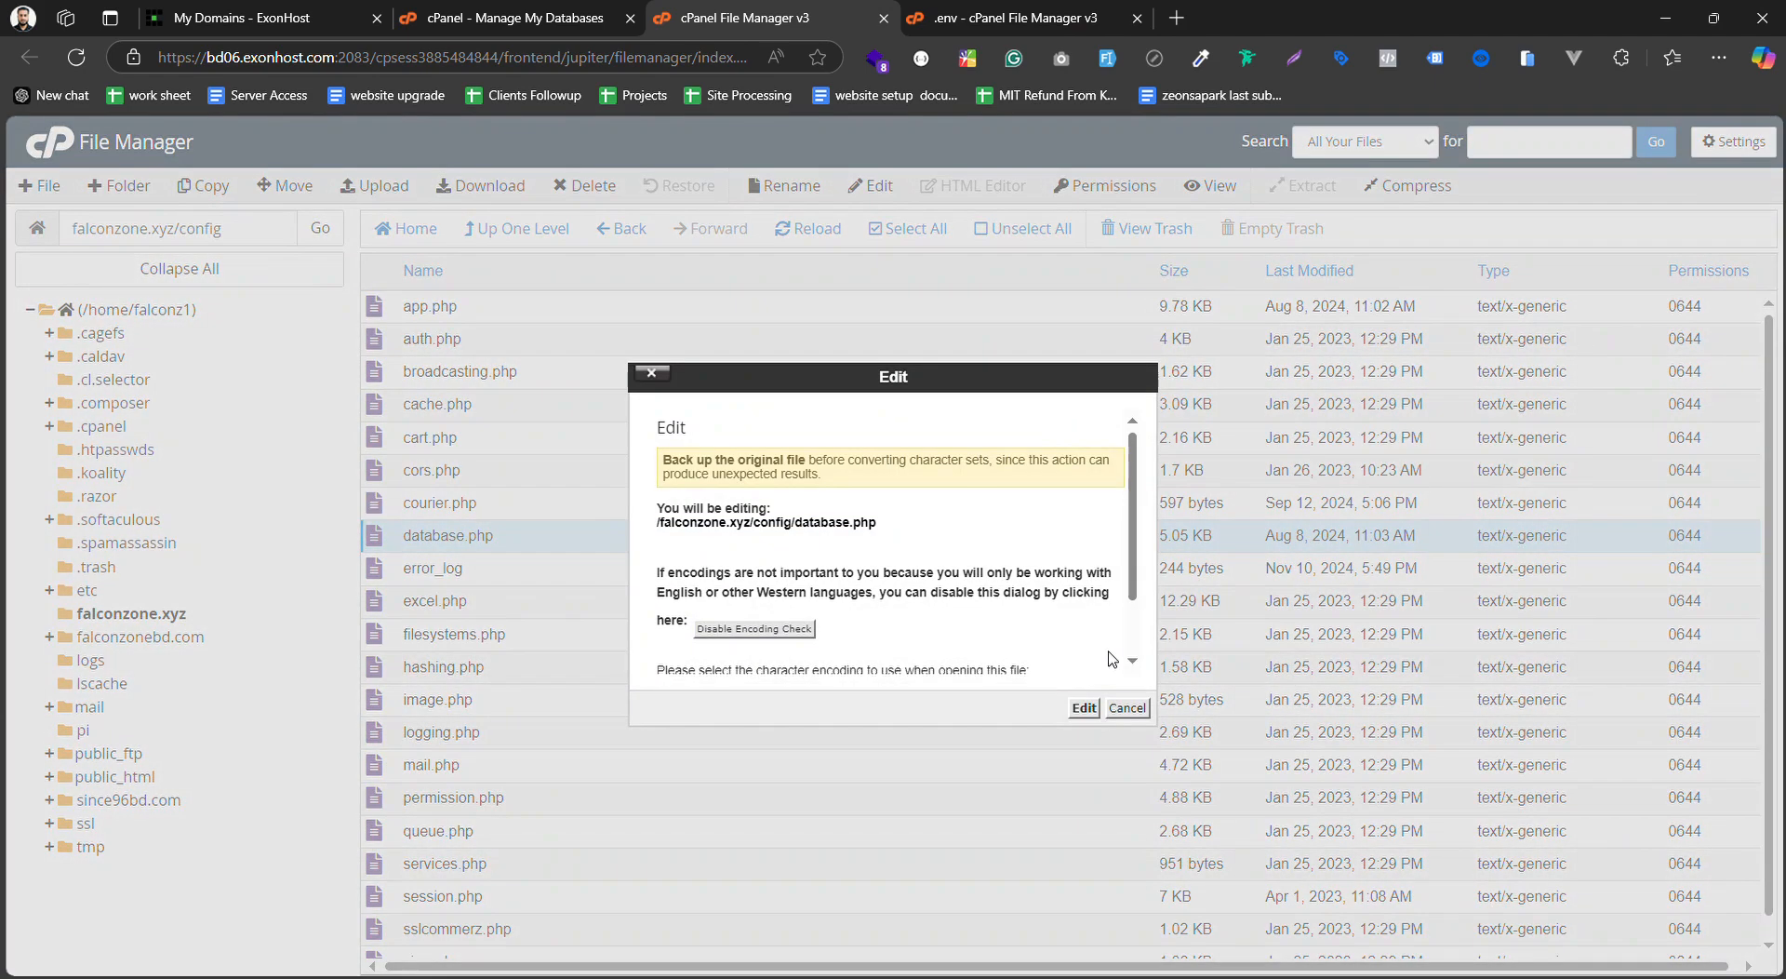
click(1087, 714)
scroll(268, 635, down, 10)
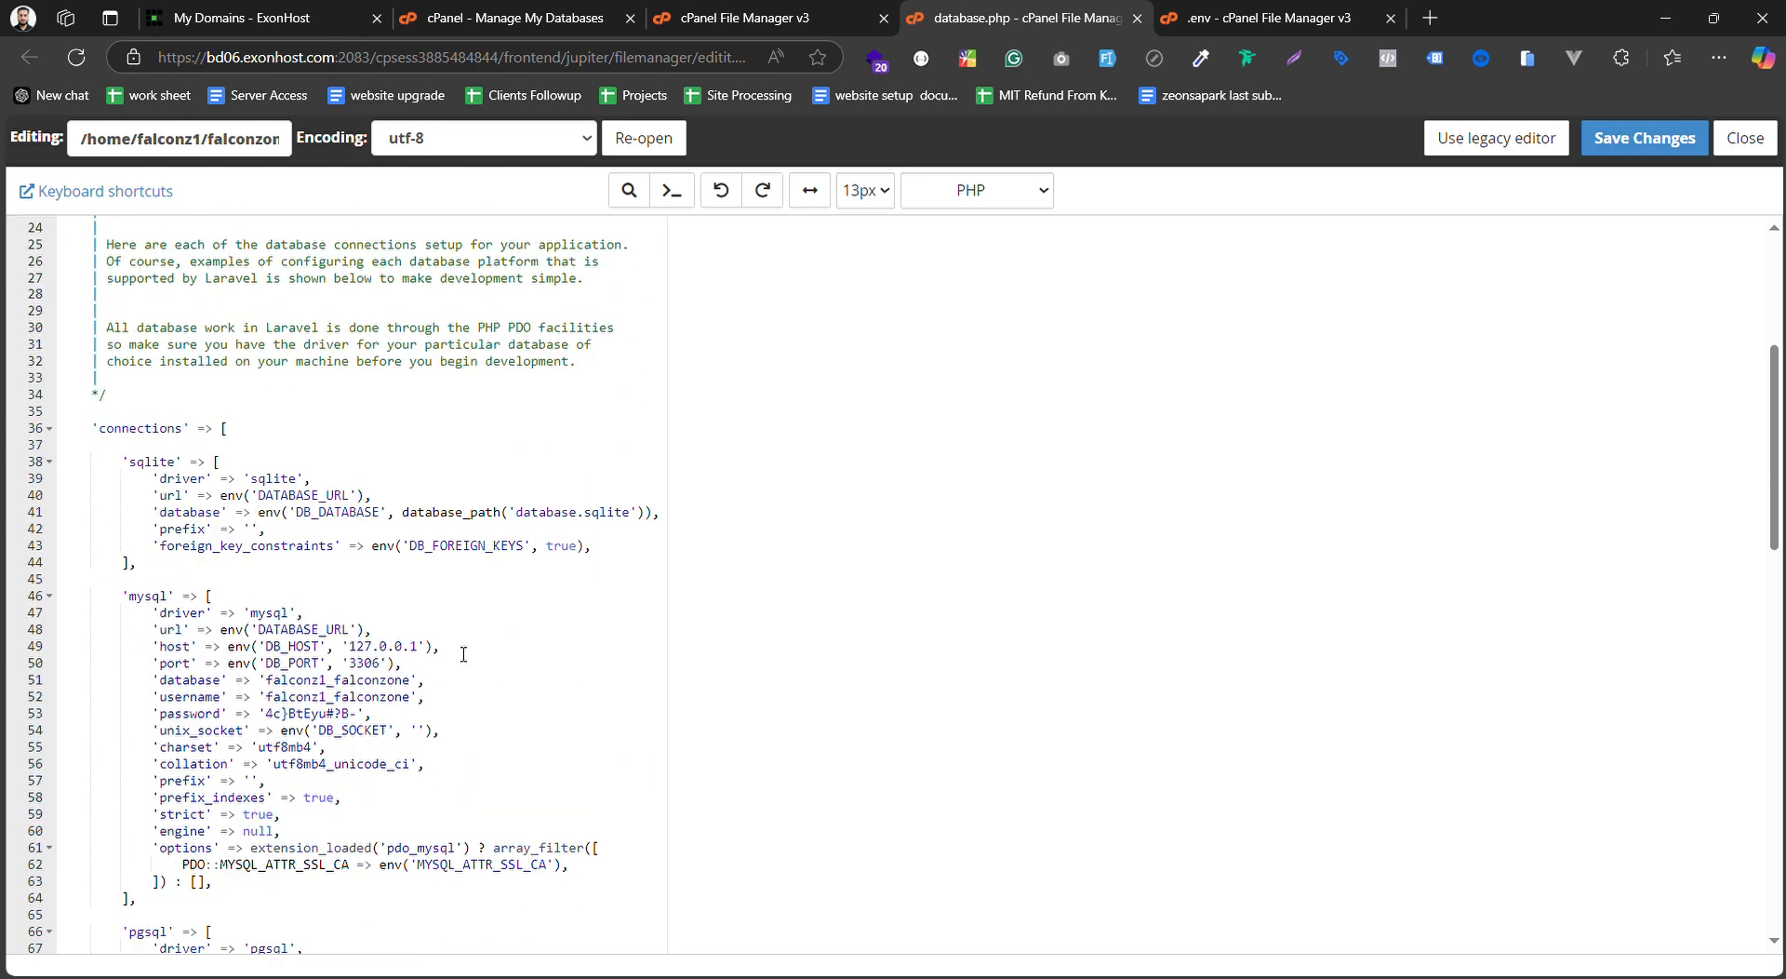
Copy the DB_USERNAME value from .env and set the mysql connection's username in database.php to falconz1_falconzone_xyz_user
click(1270, 18)
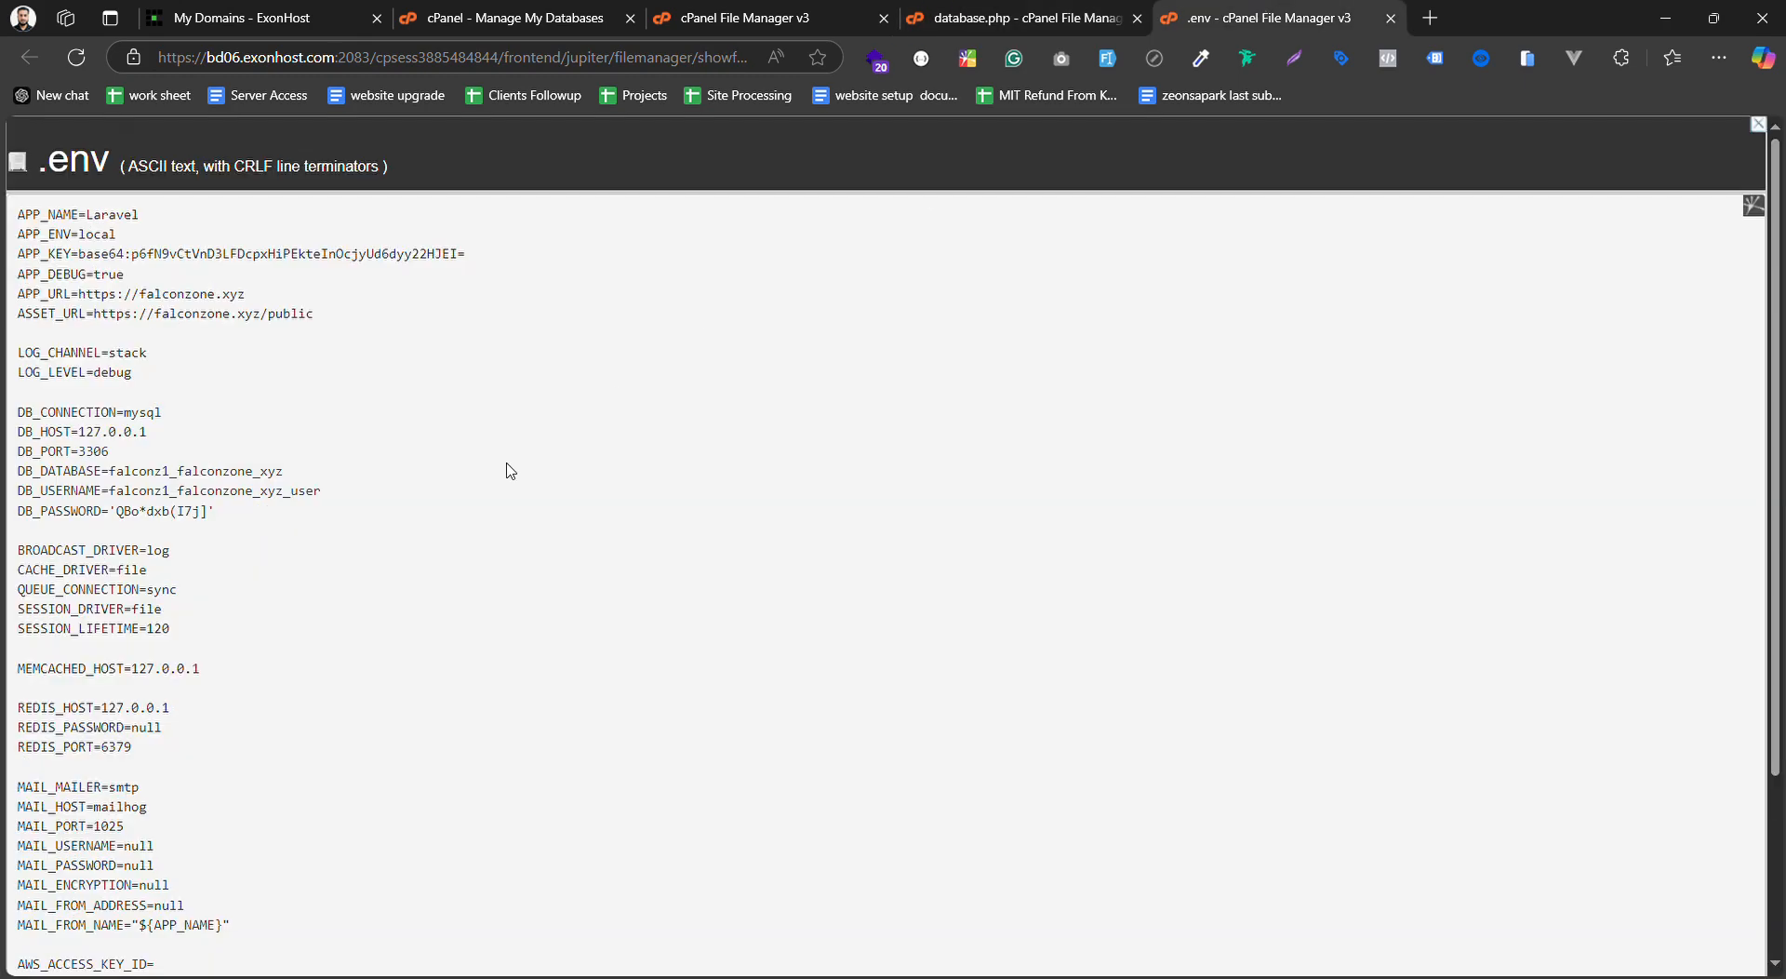
double_click(269, 491)
key(ctrl+shift+Tab)
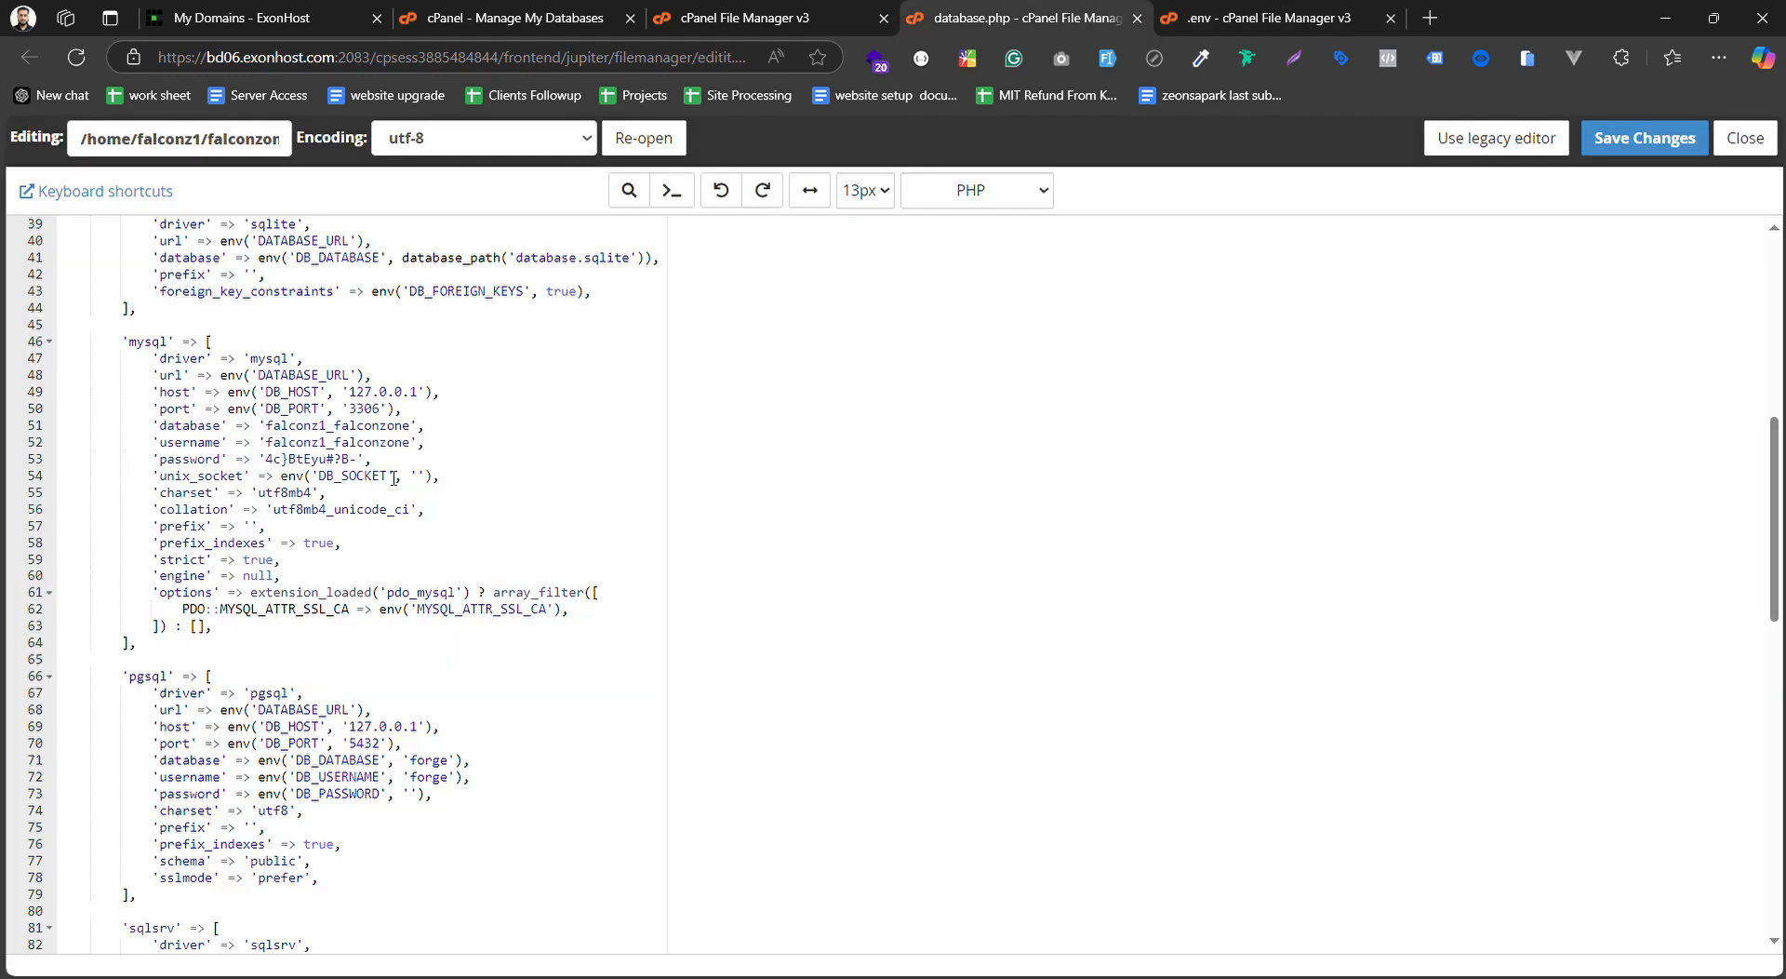
double_click(365, 442)
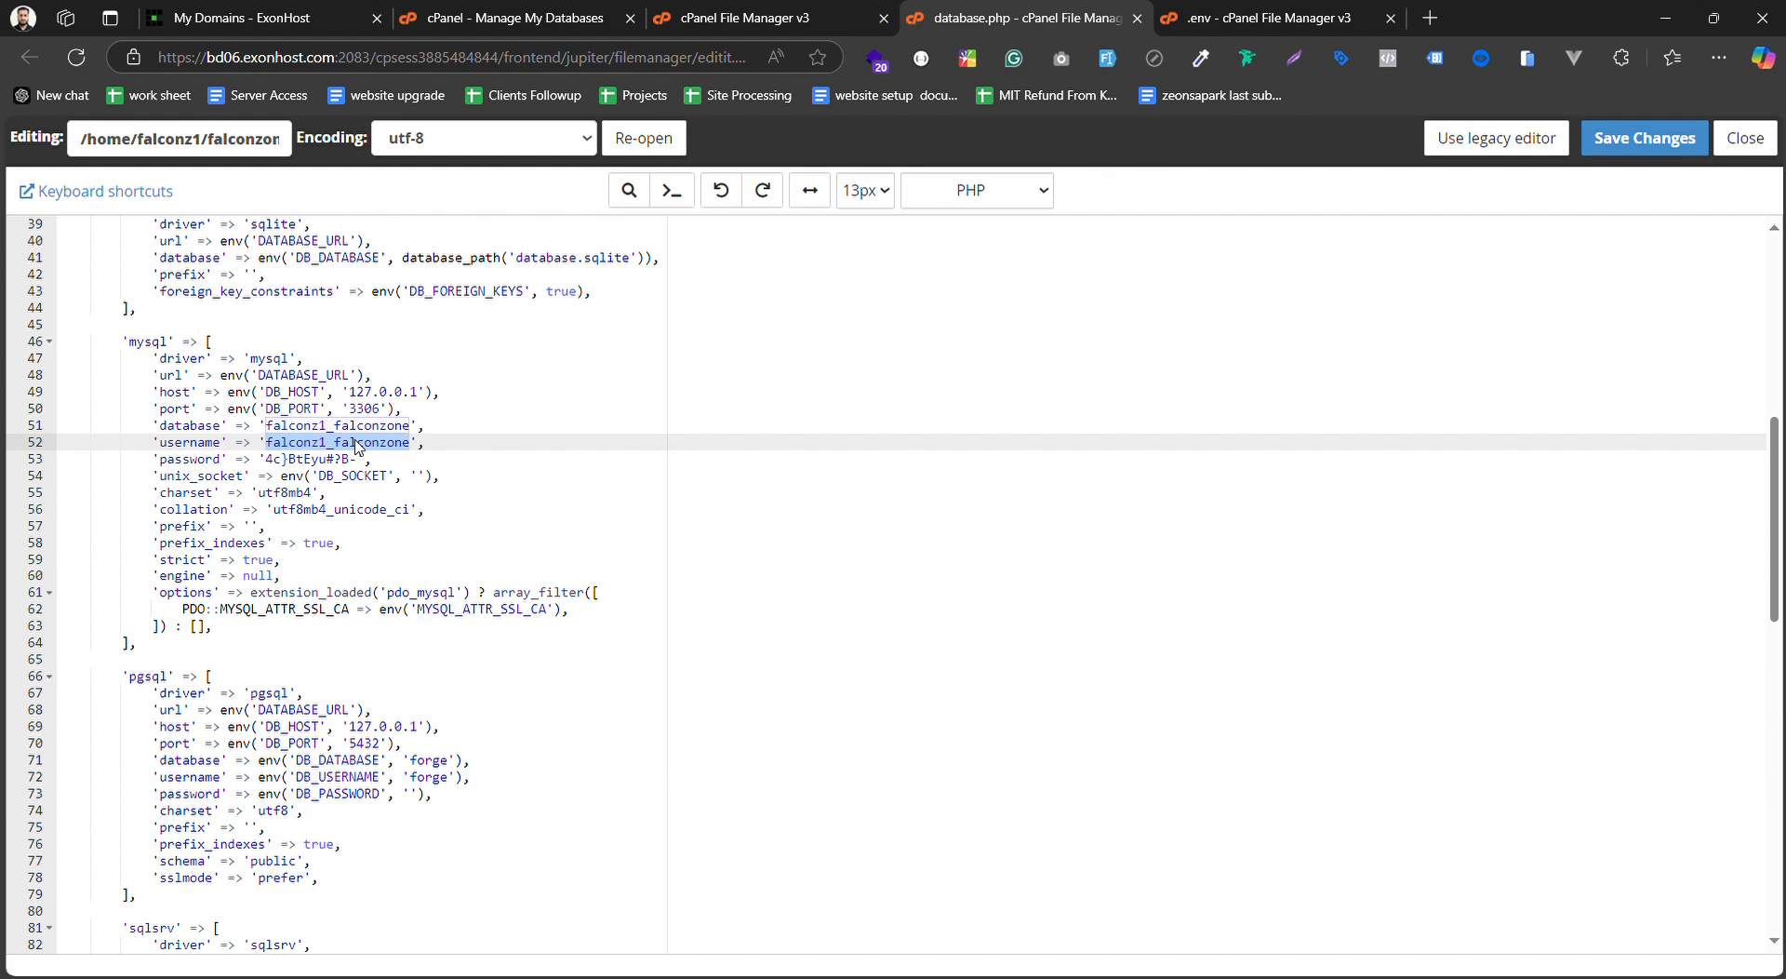
key(ctrl+v)
Set the mysql connection's database in database.php to falconz1_falconzone_xyz
double_click(384, 426)
key(ctrl+v)
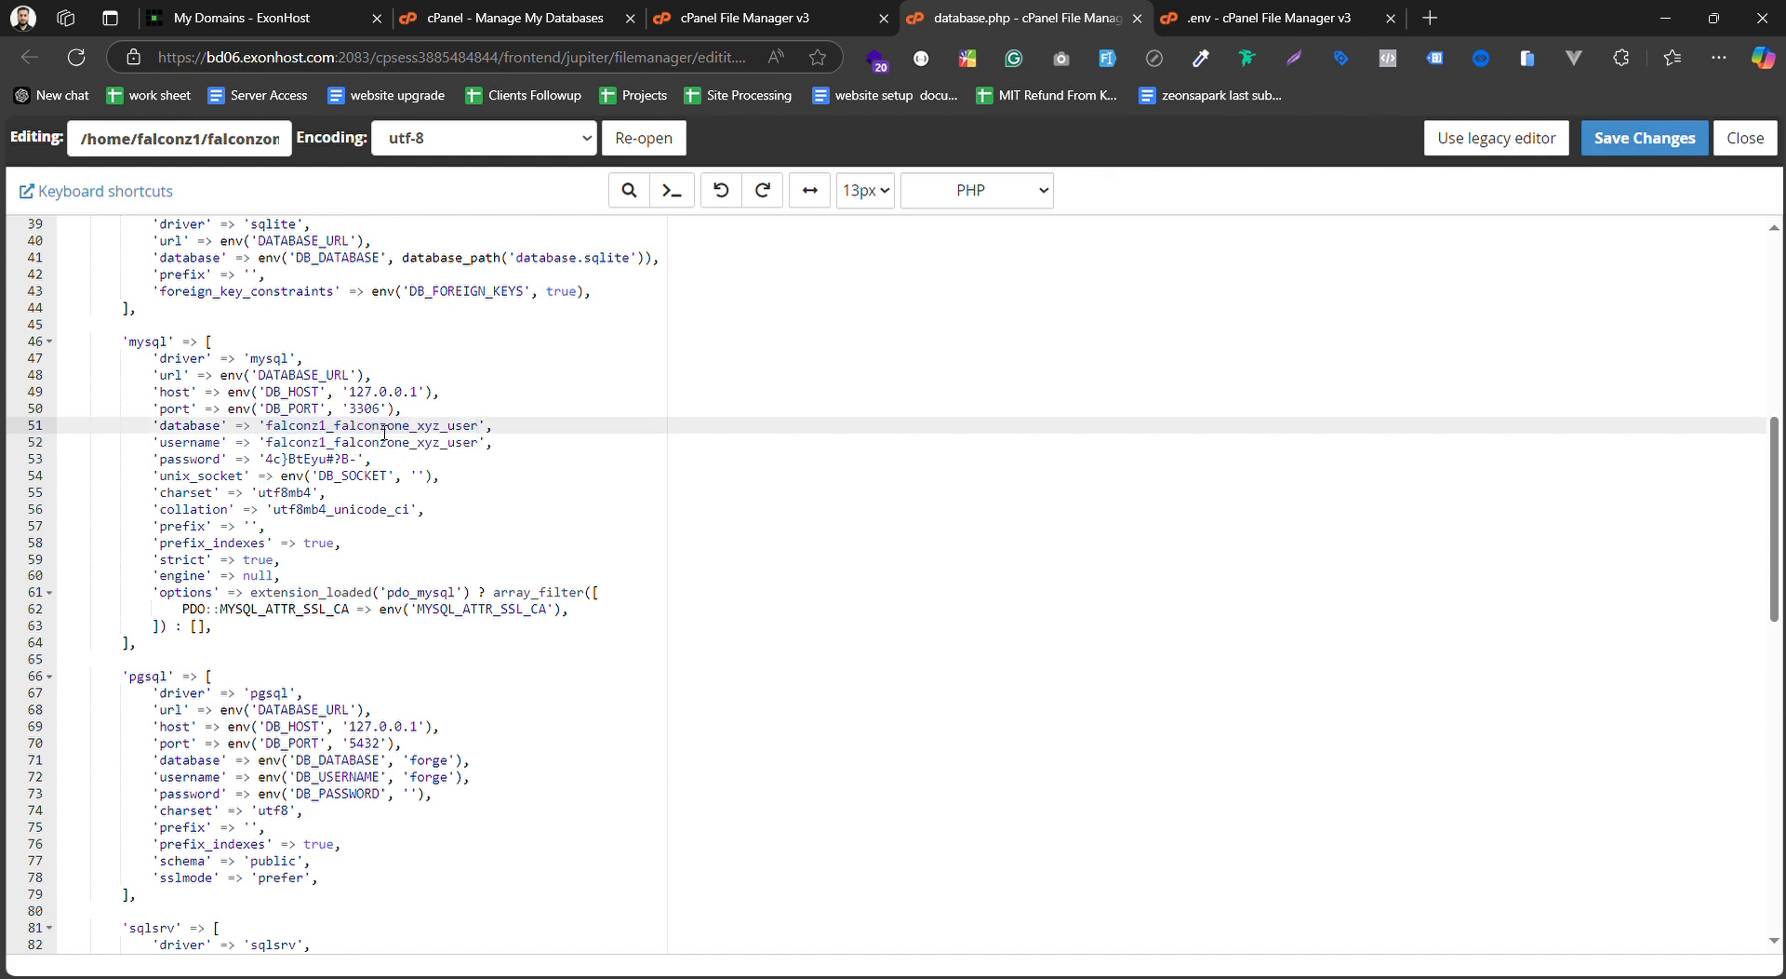
key(BackSpace)
key(BackSpace)
Copy the DB_PASSWORD value from .env and paste it as the mysql connection's password in database.php
click(1258, 10)
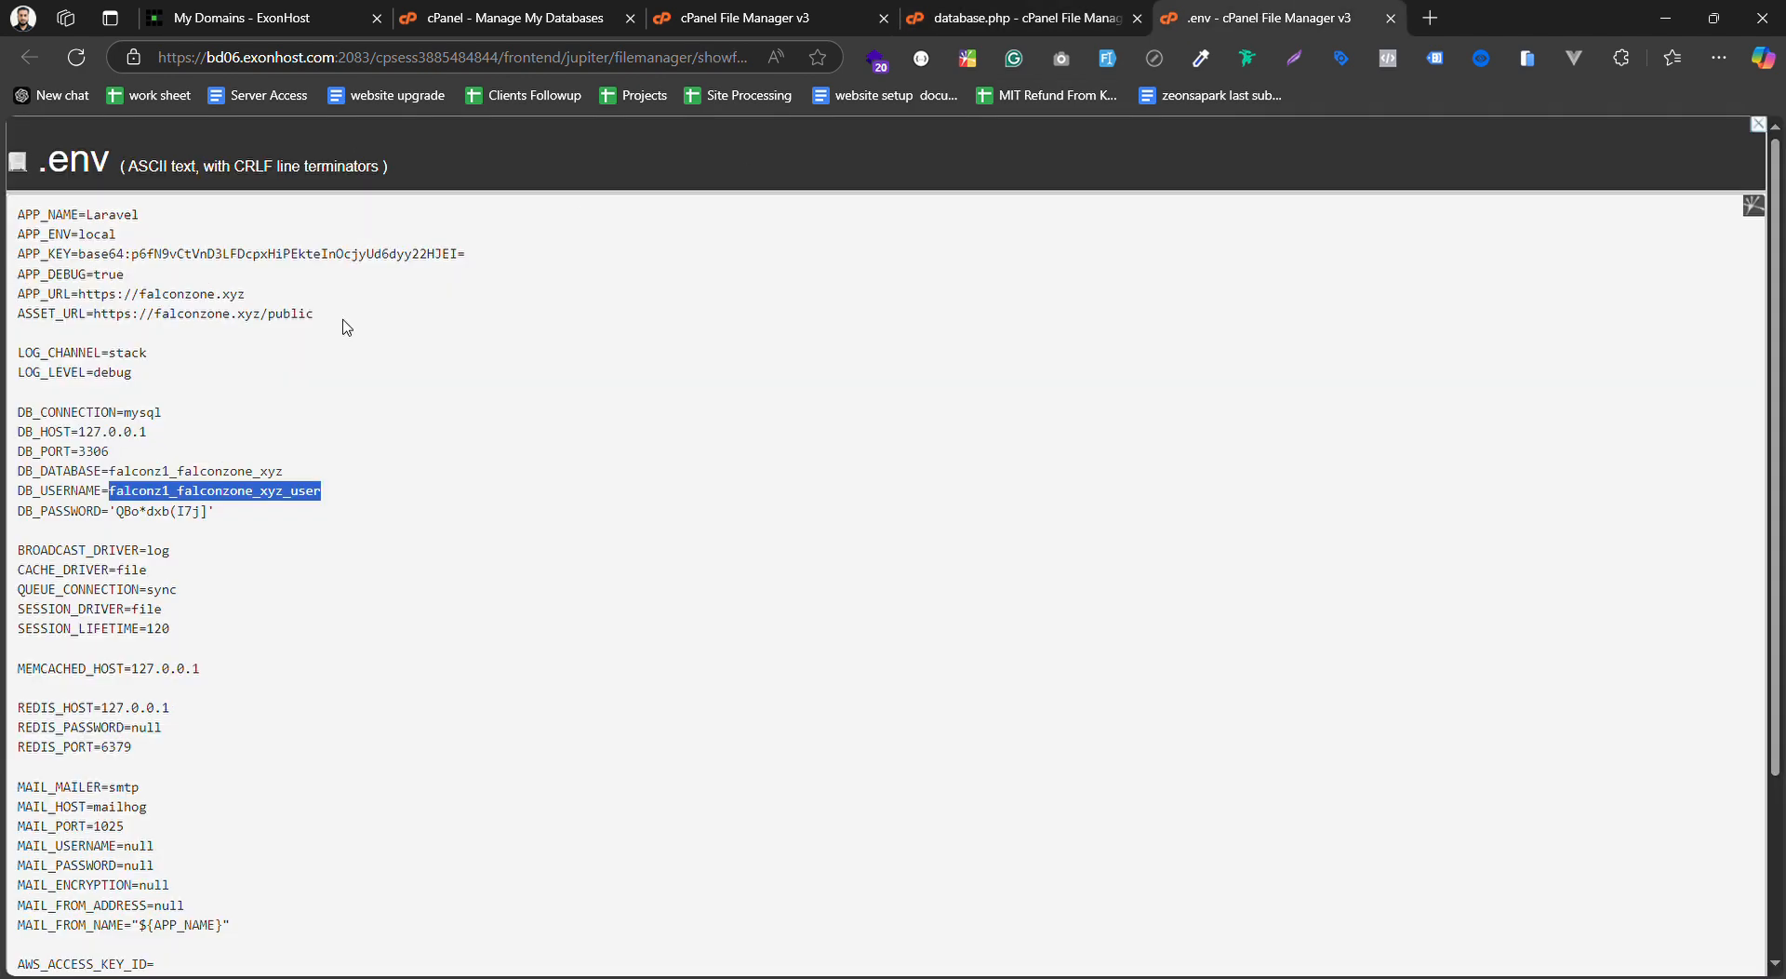
click(214, 519)
drag(214, 519, 129, 517)
click(971, 14)
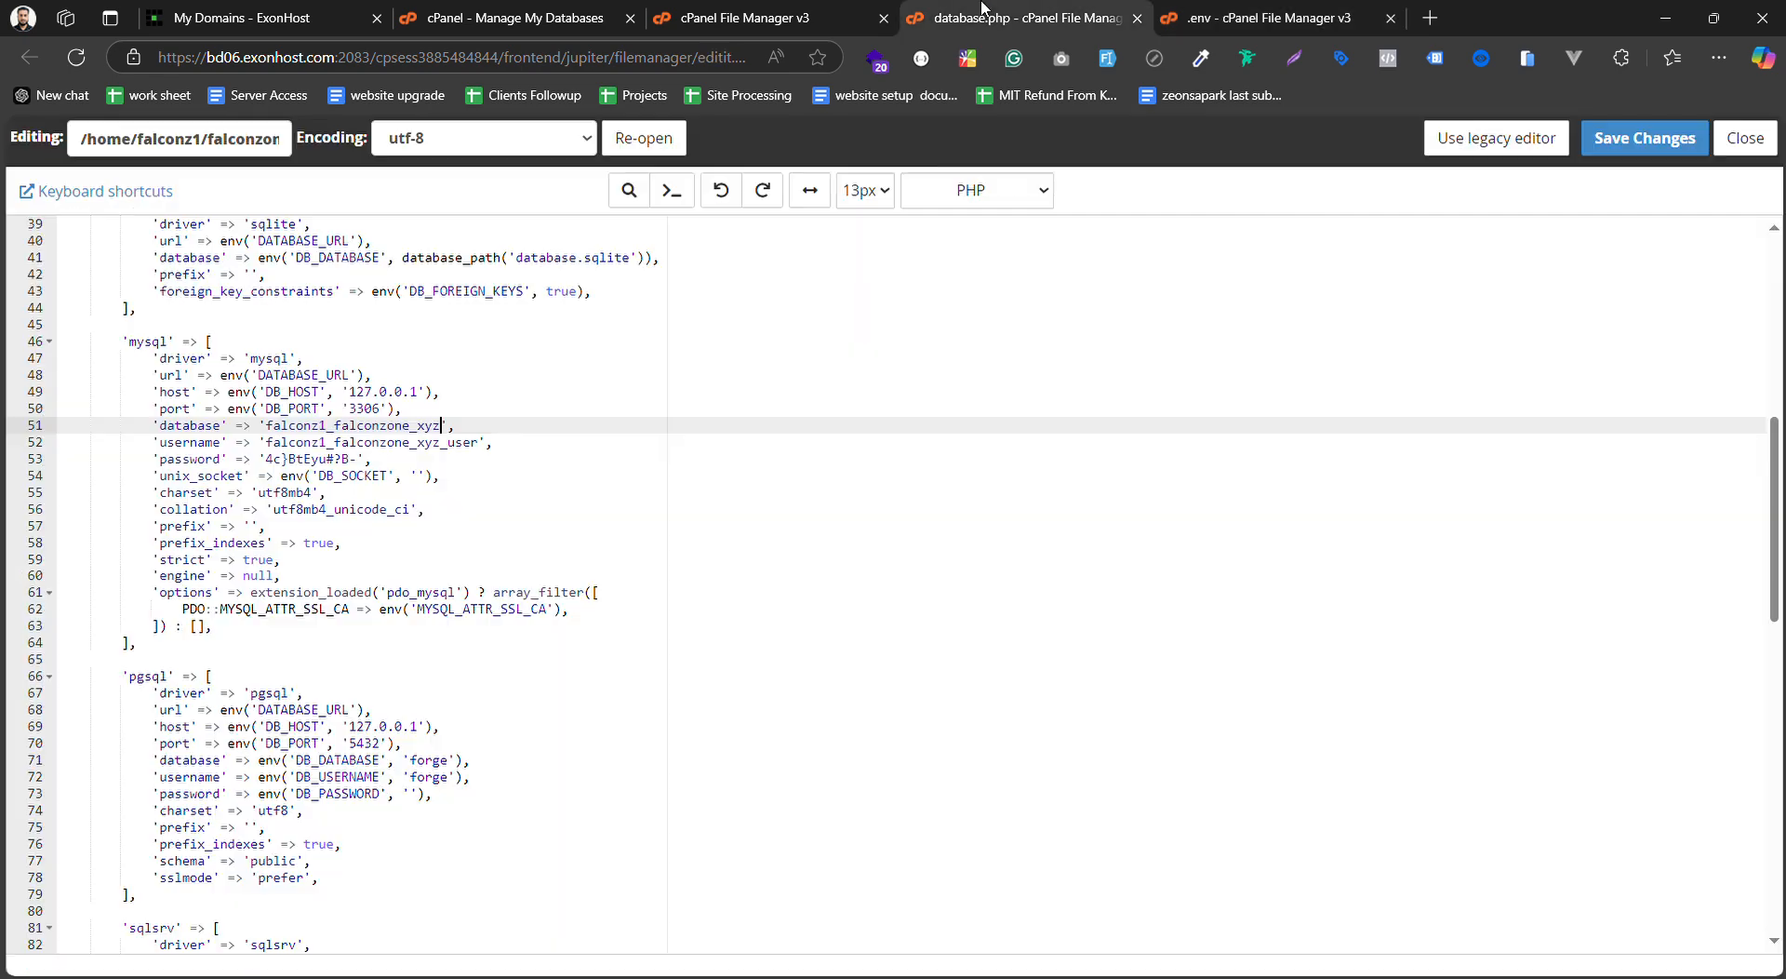
double_click(331, 461)
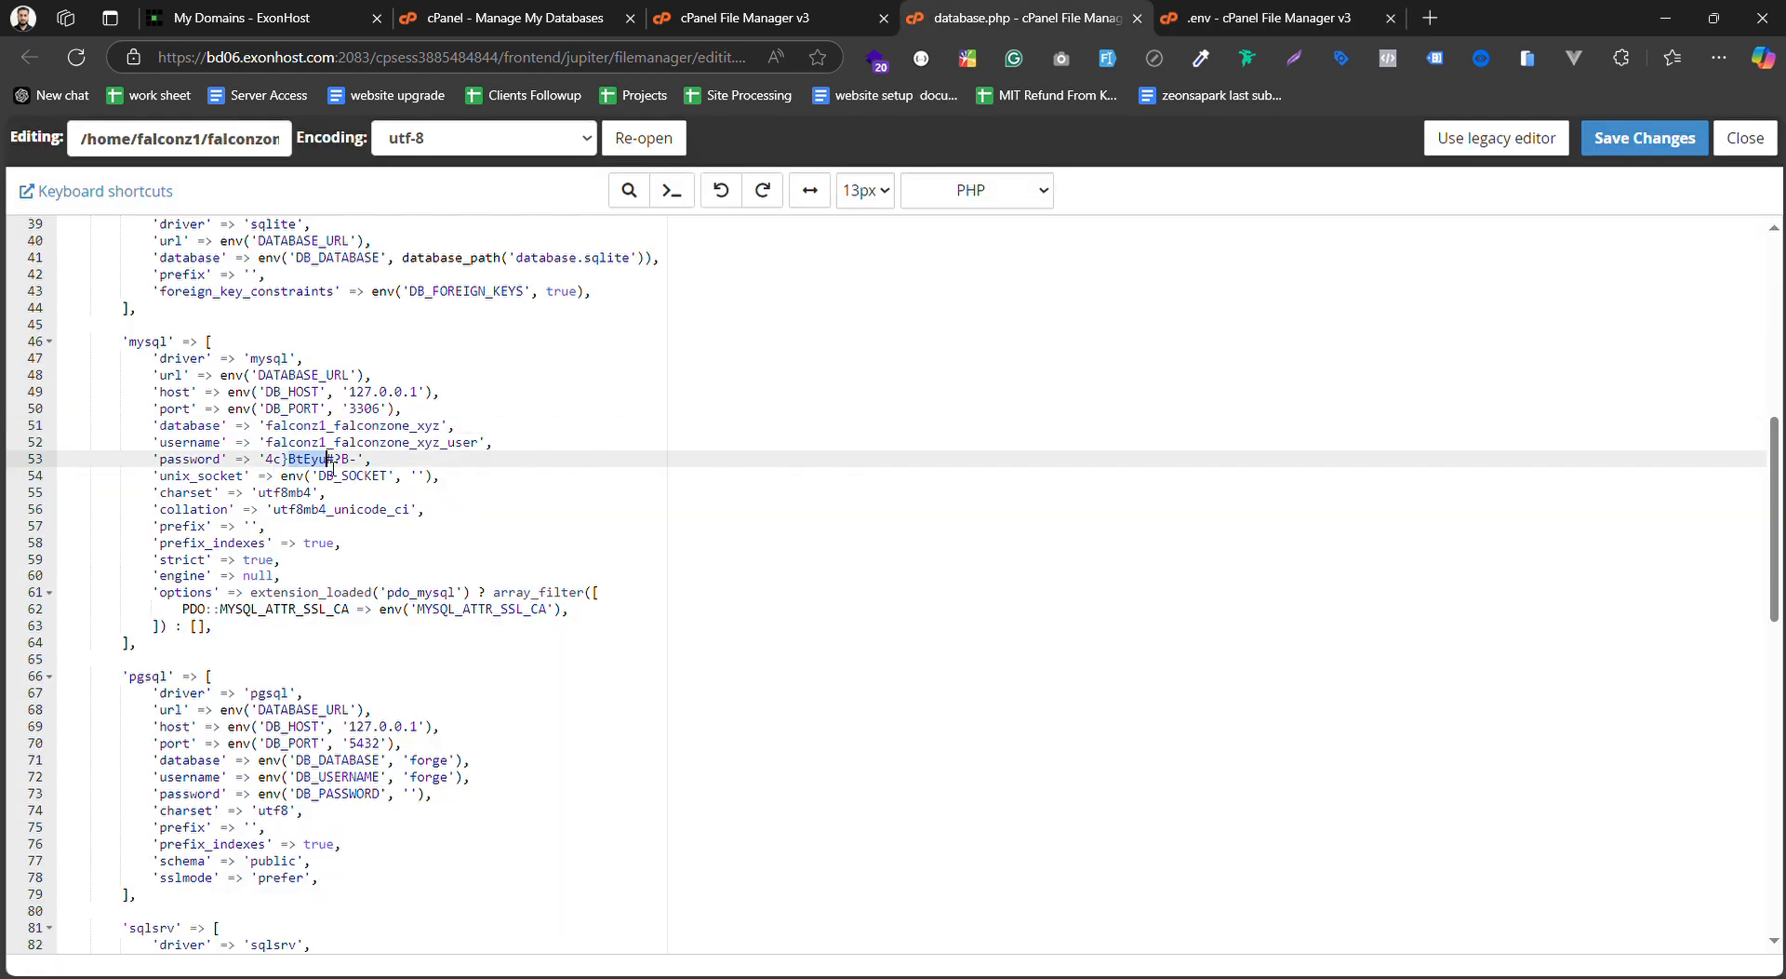
drag(358, 460, 275, 465)
key(ctrl+v)
Save and close database.php and the .env view, and return from database management to cPanel's Tools page
click(1665, 139)
click(1759, 156)
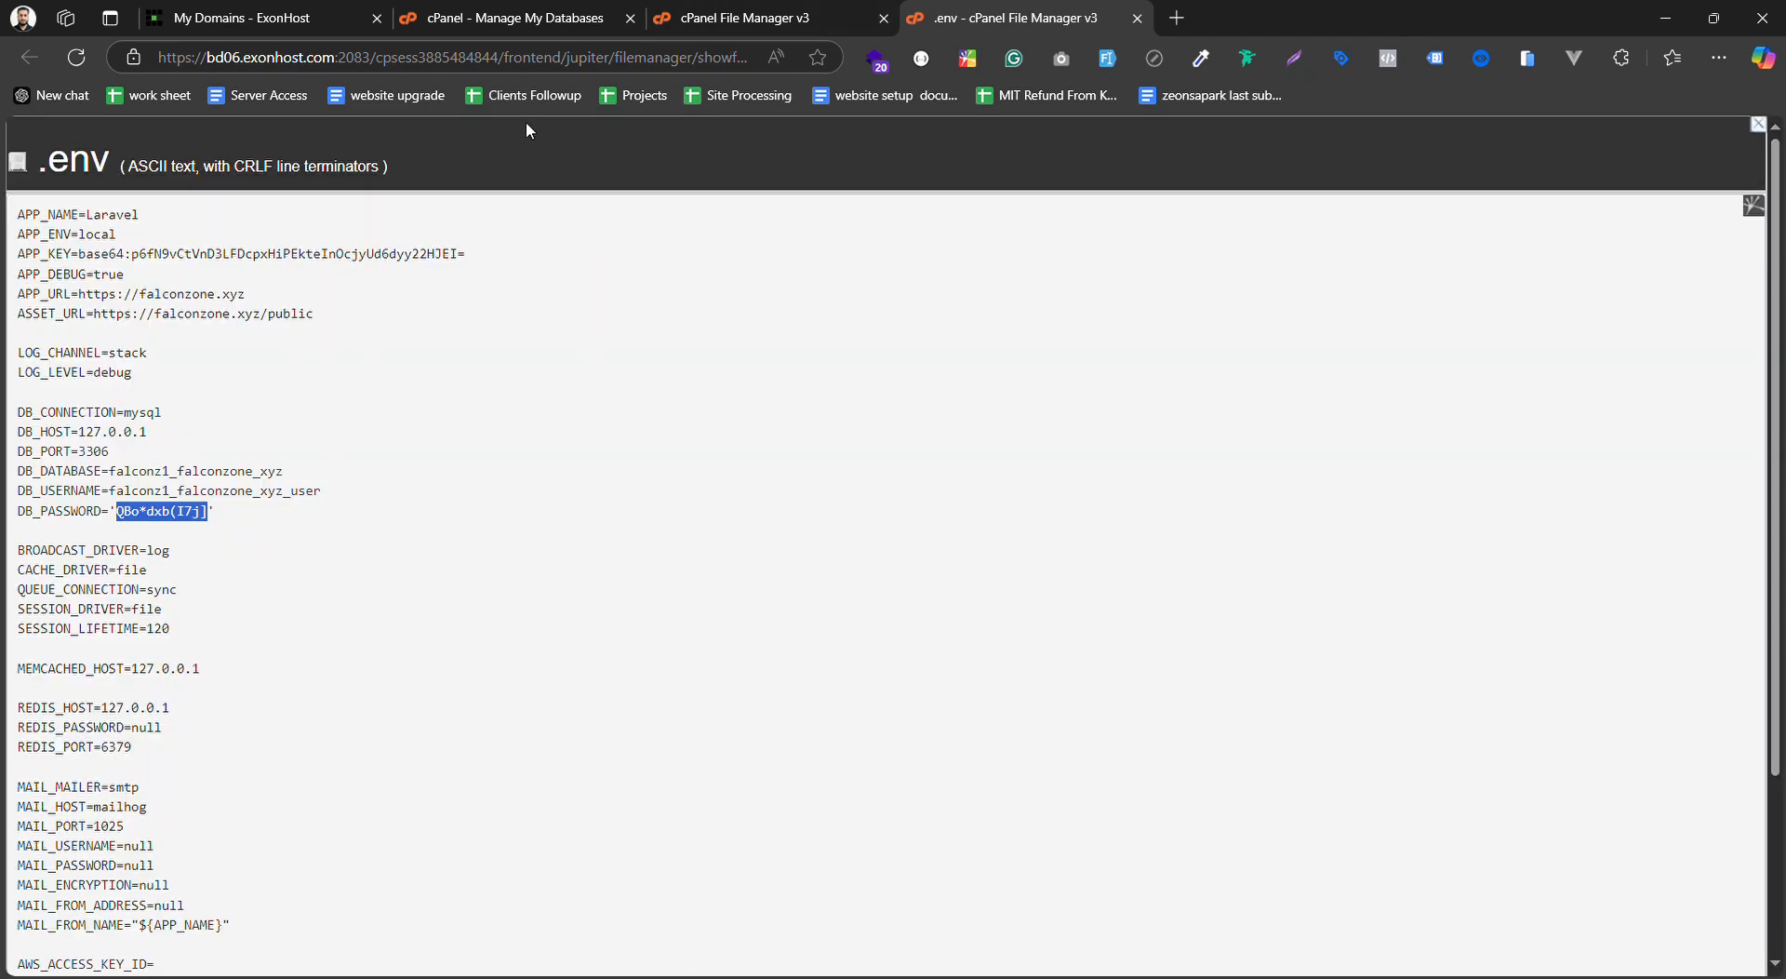
click(1137, 19)
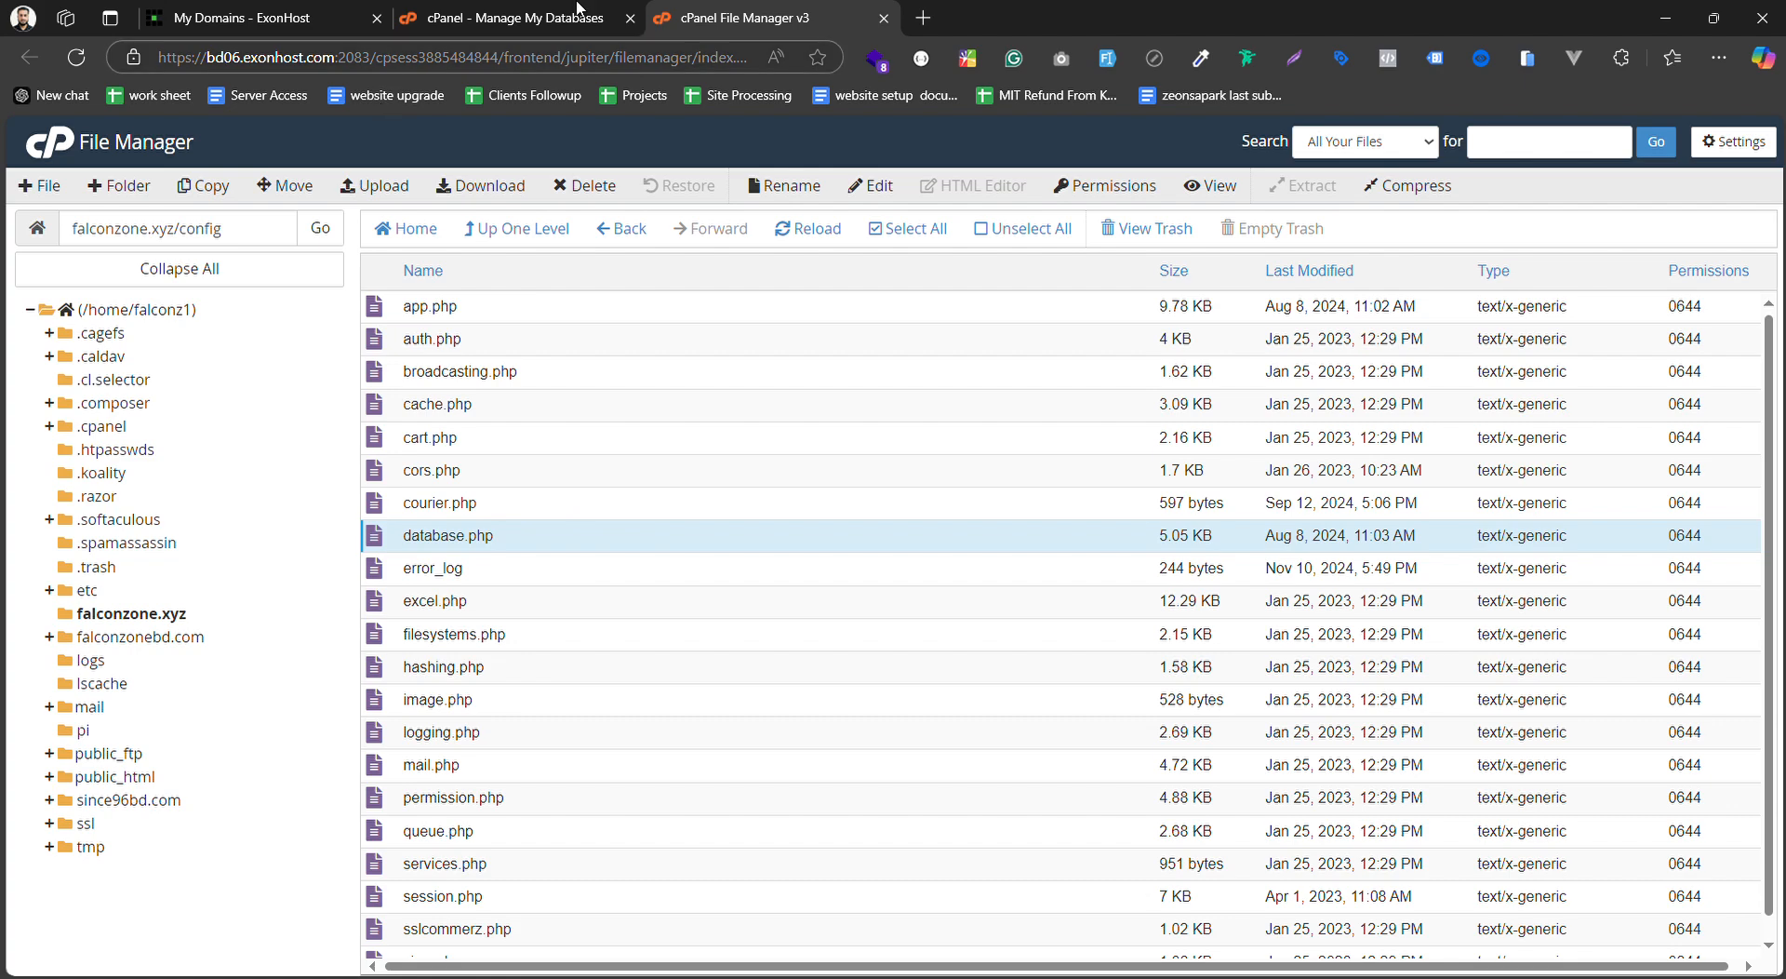
click(578, 17)
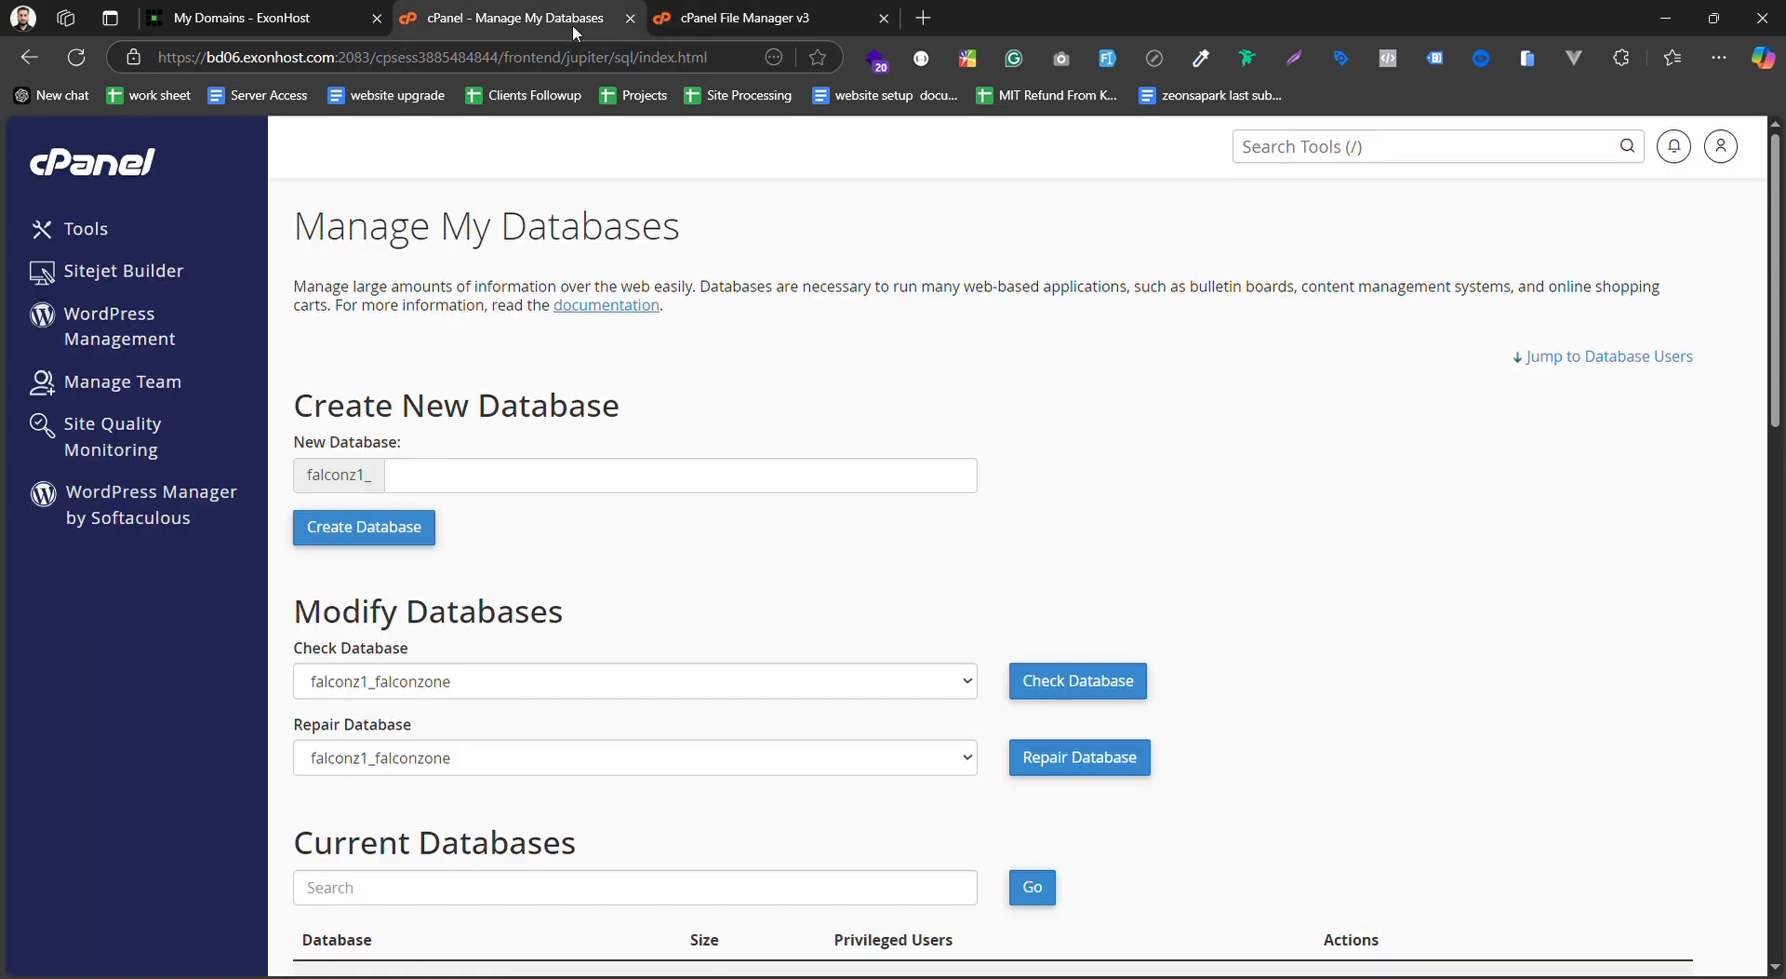
click(119, 177)
click(841, 11)
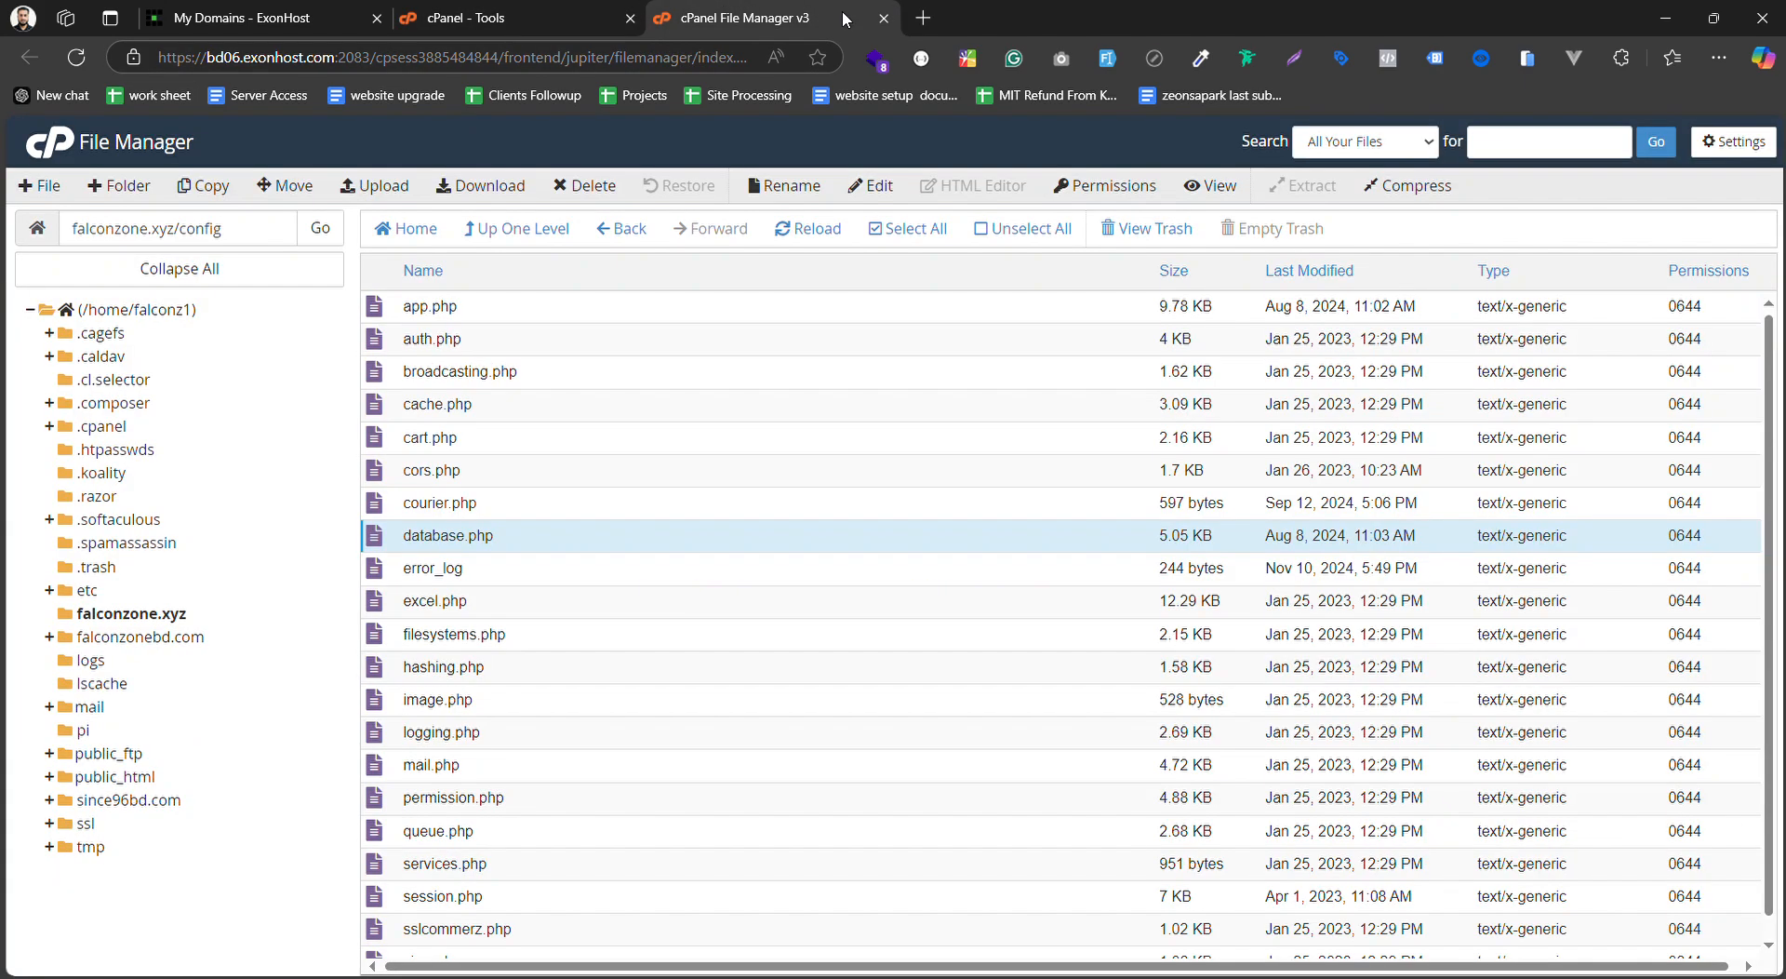
Open falconzone.xyz in a new browser tab to check the site
click(922, 18)
text(flacon)
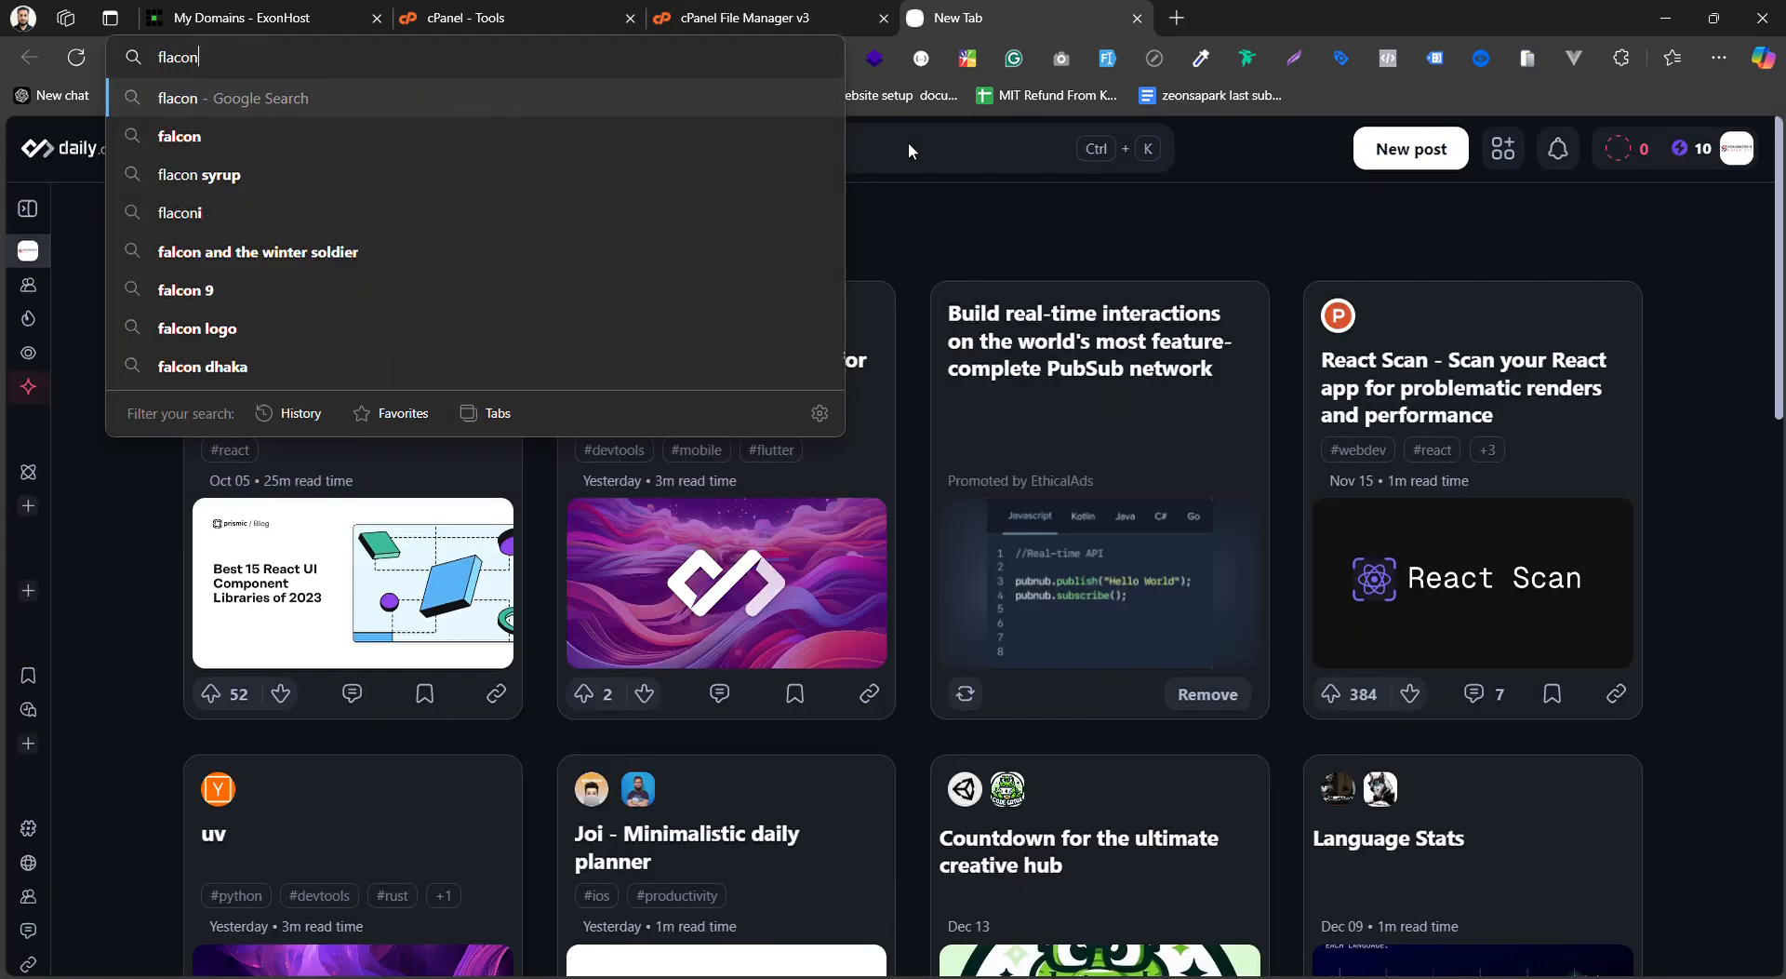
text(zone.xyz)
key(Return)
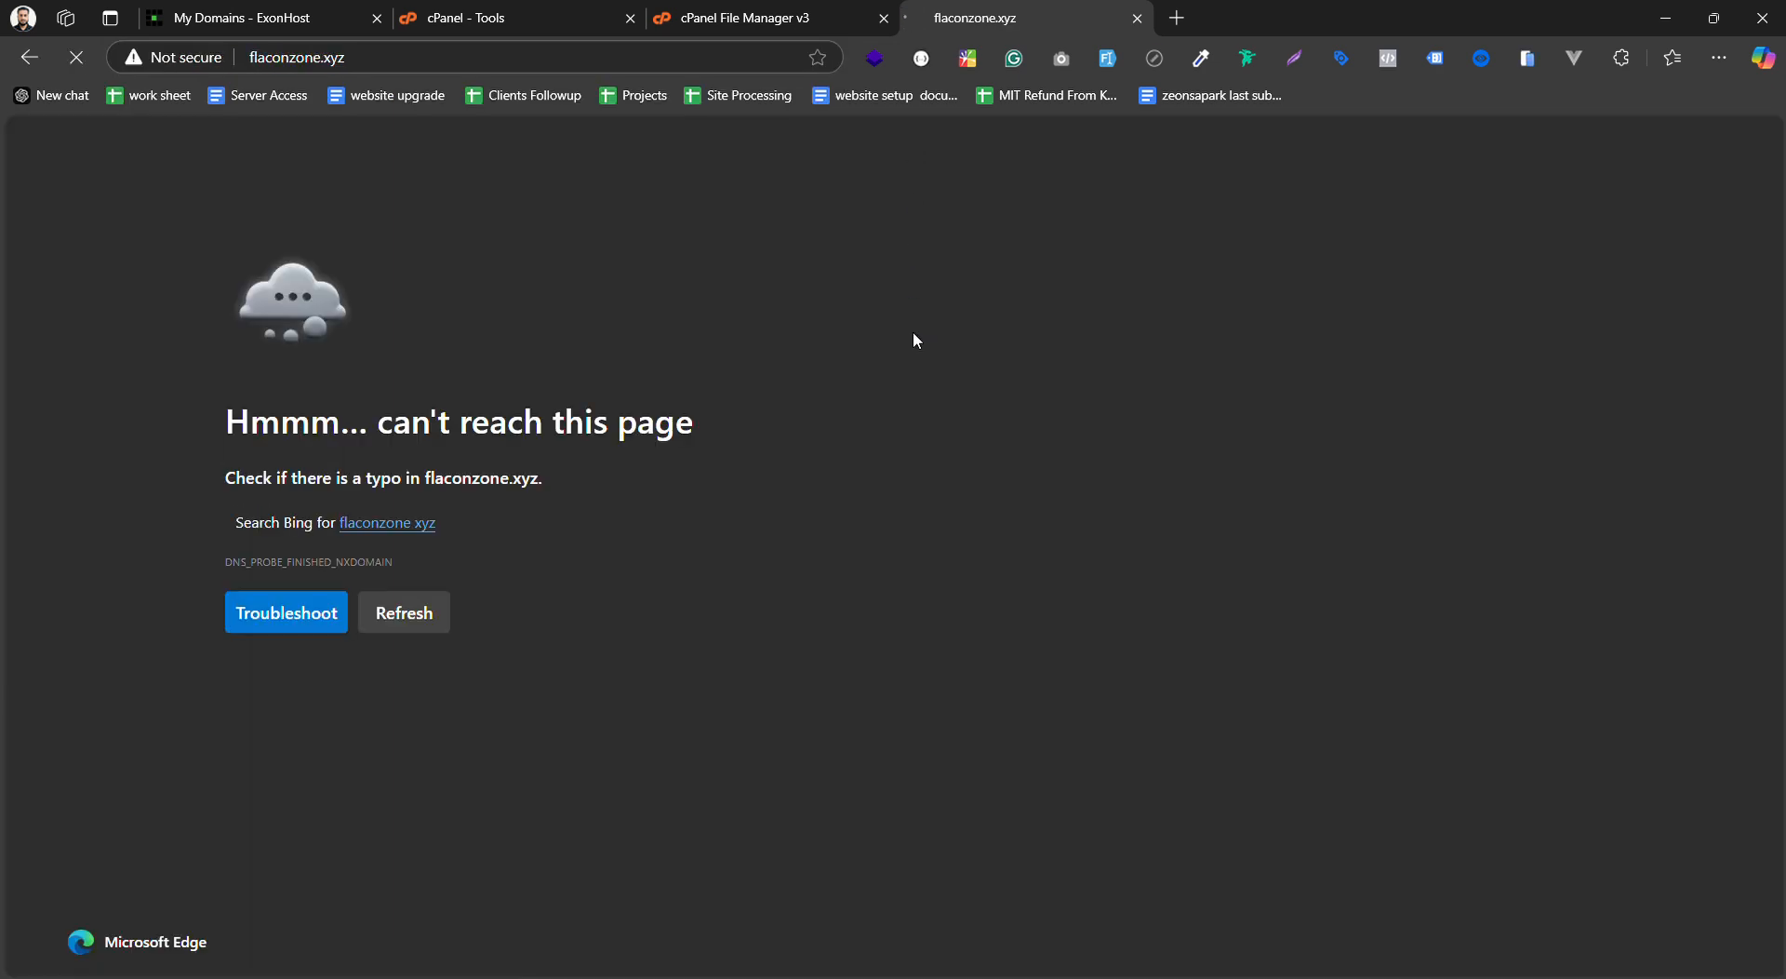
click(307, 59)
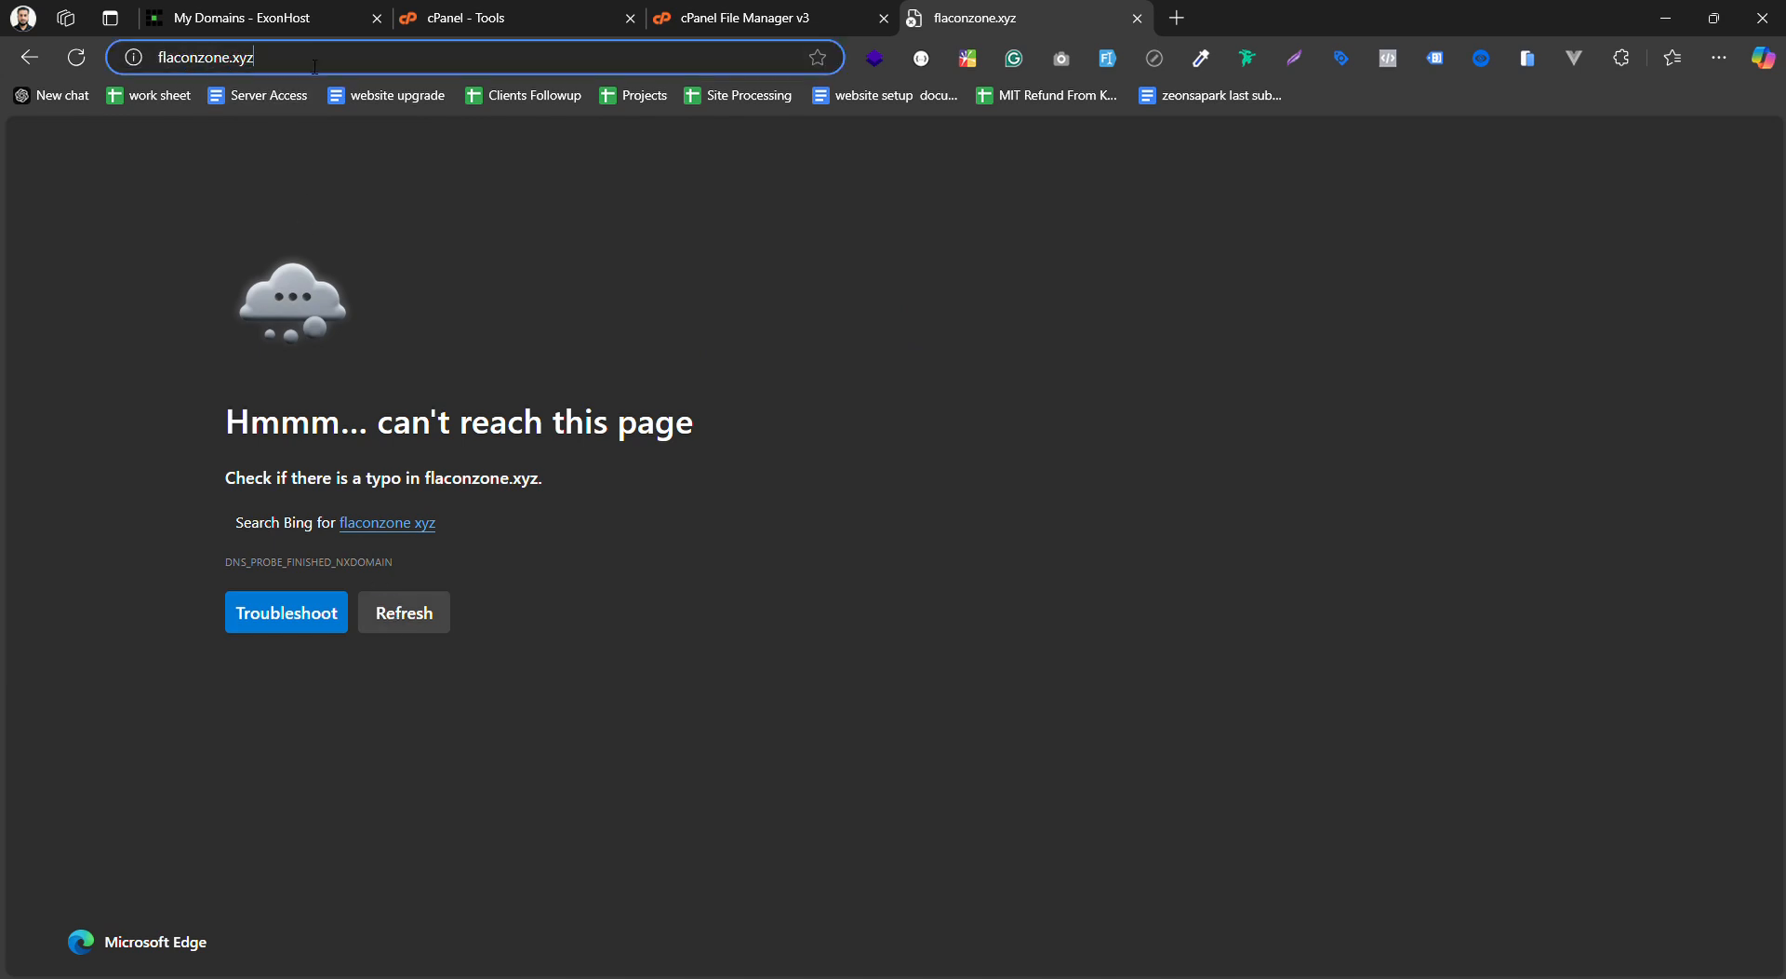
text(falc)
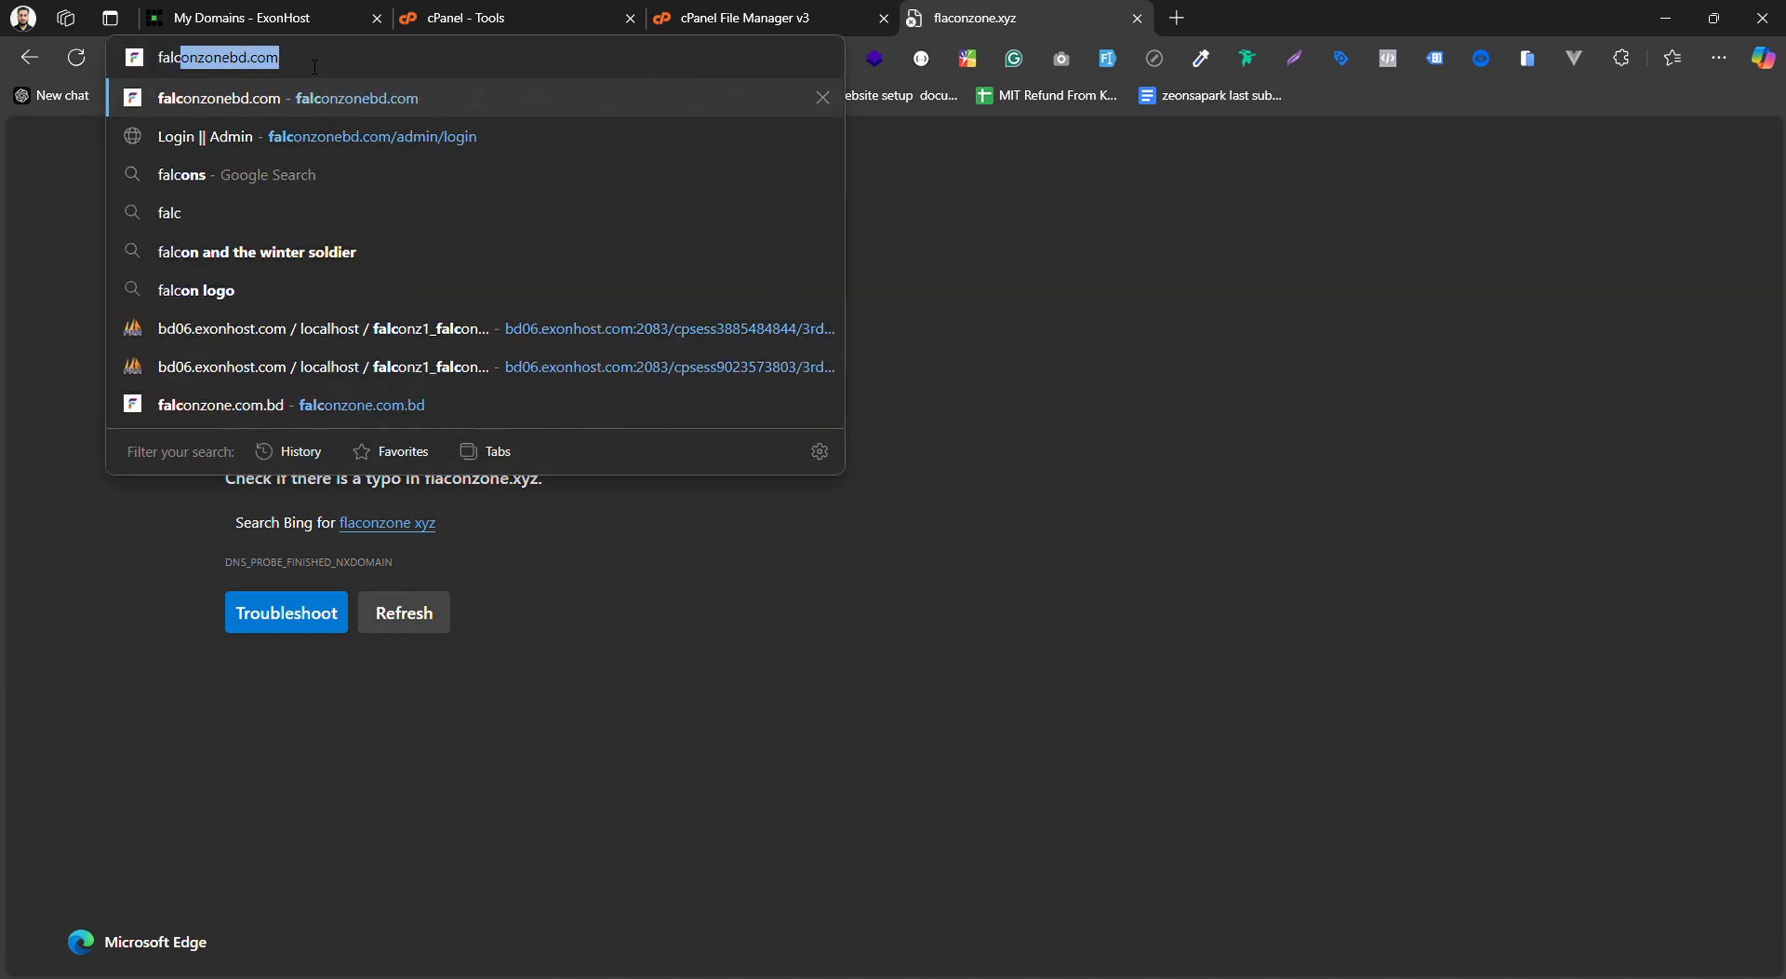
text(onzone.xyz)
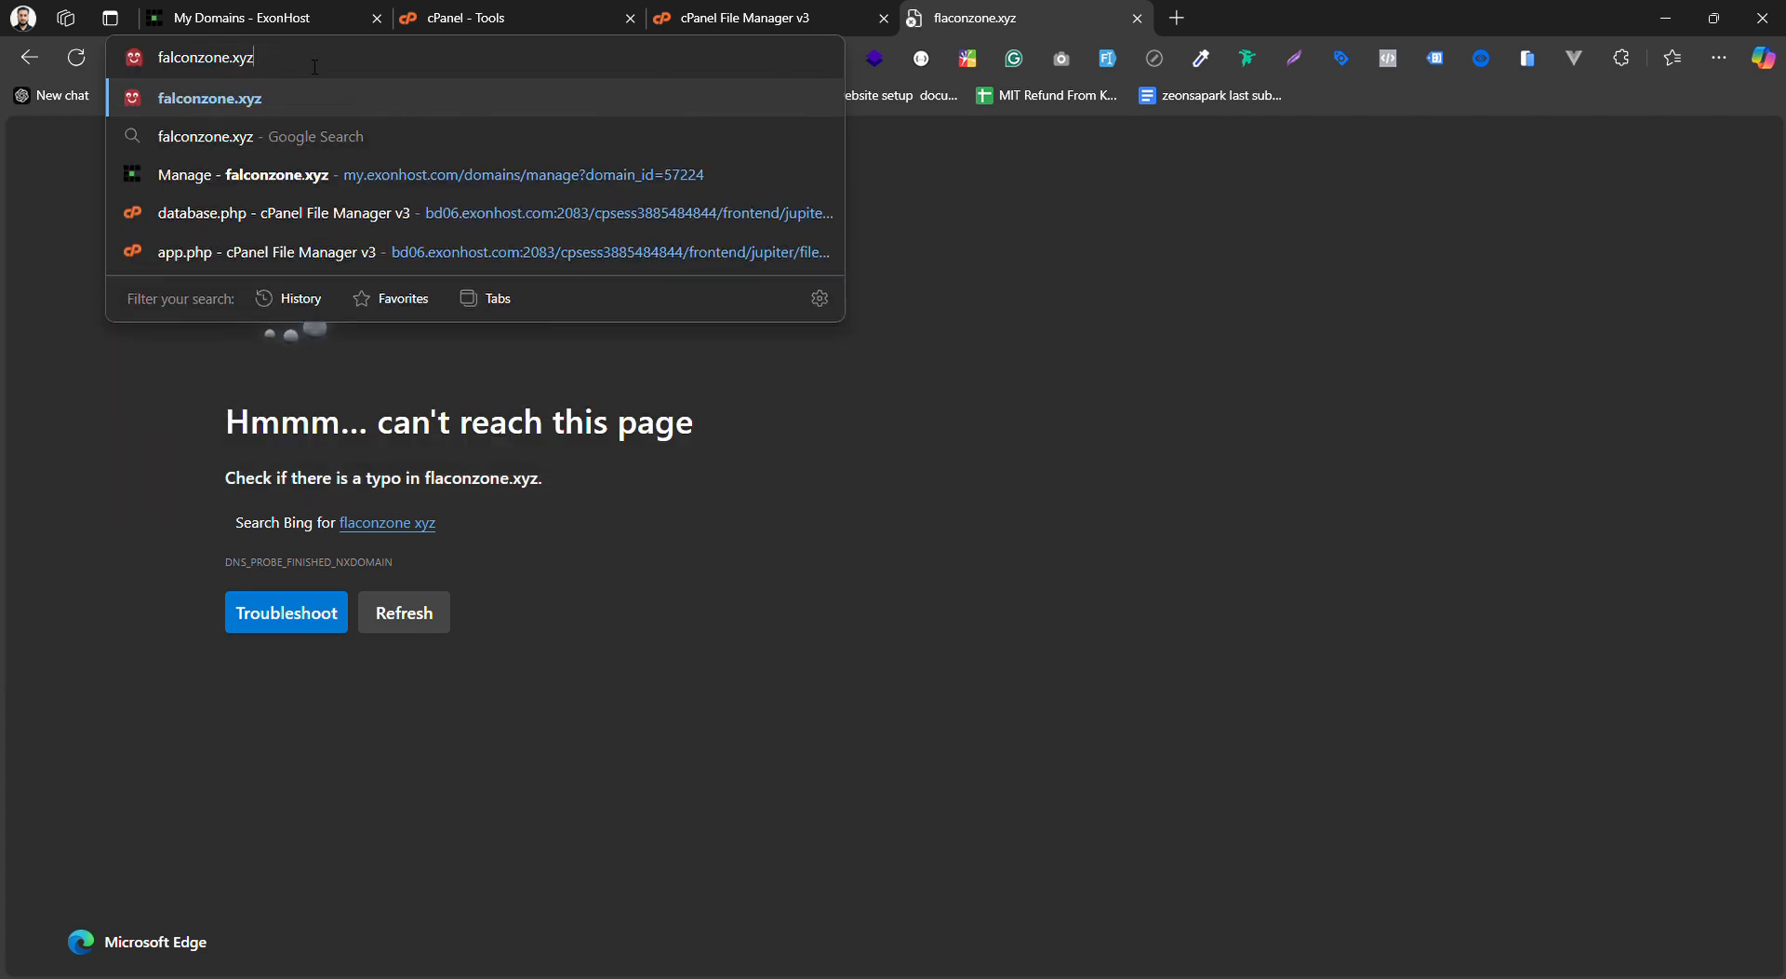
key(Return)
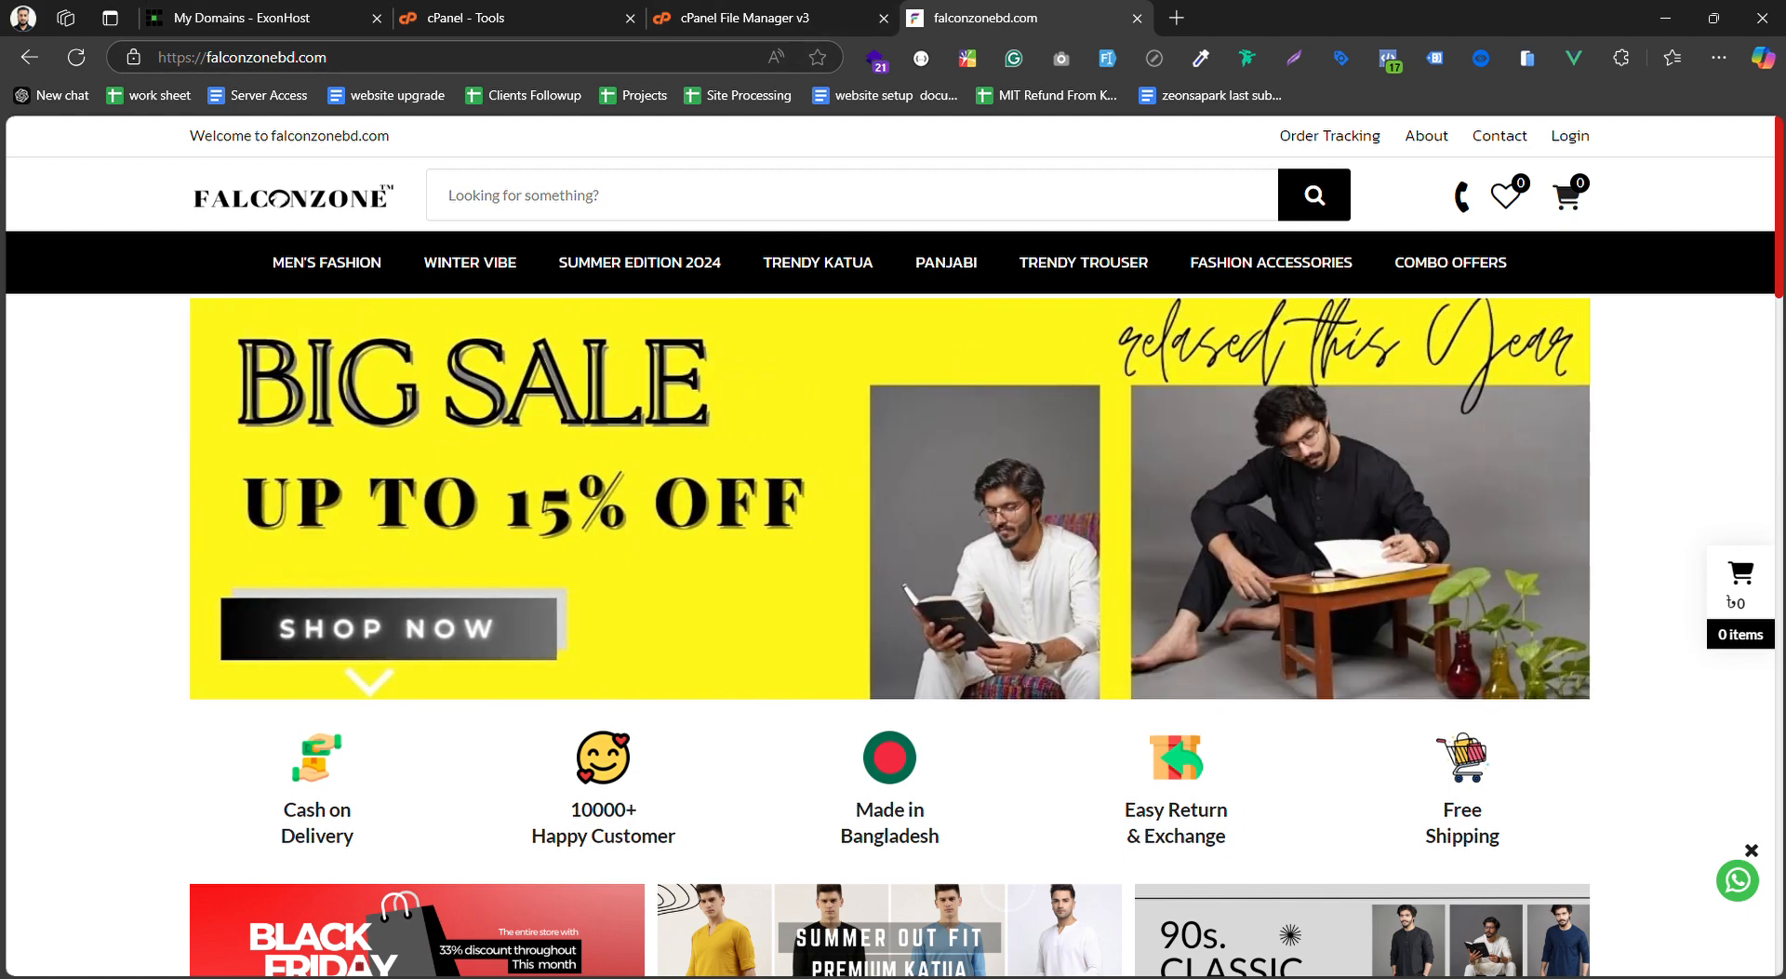
Load falconzone.xyz/reboot to run the site's reboot route and look through the page it returns
click(832, 7)
click(977, 18)
click(454, 70)
key(ctrl+a)
text(fa)
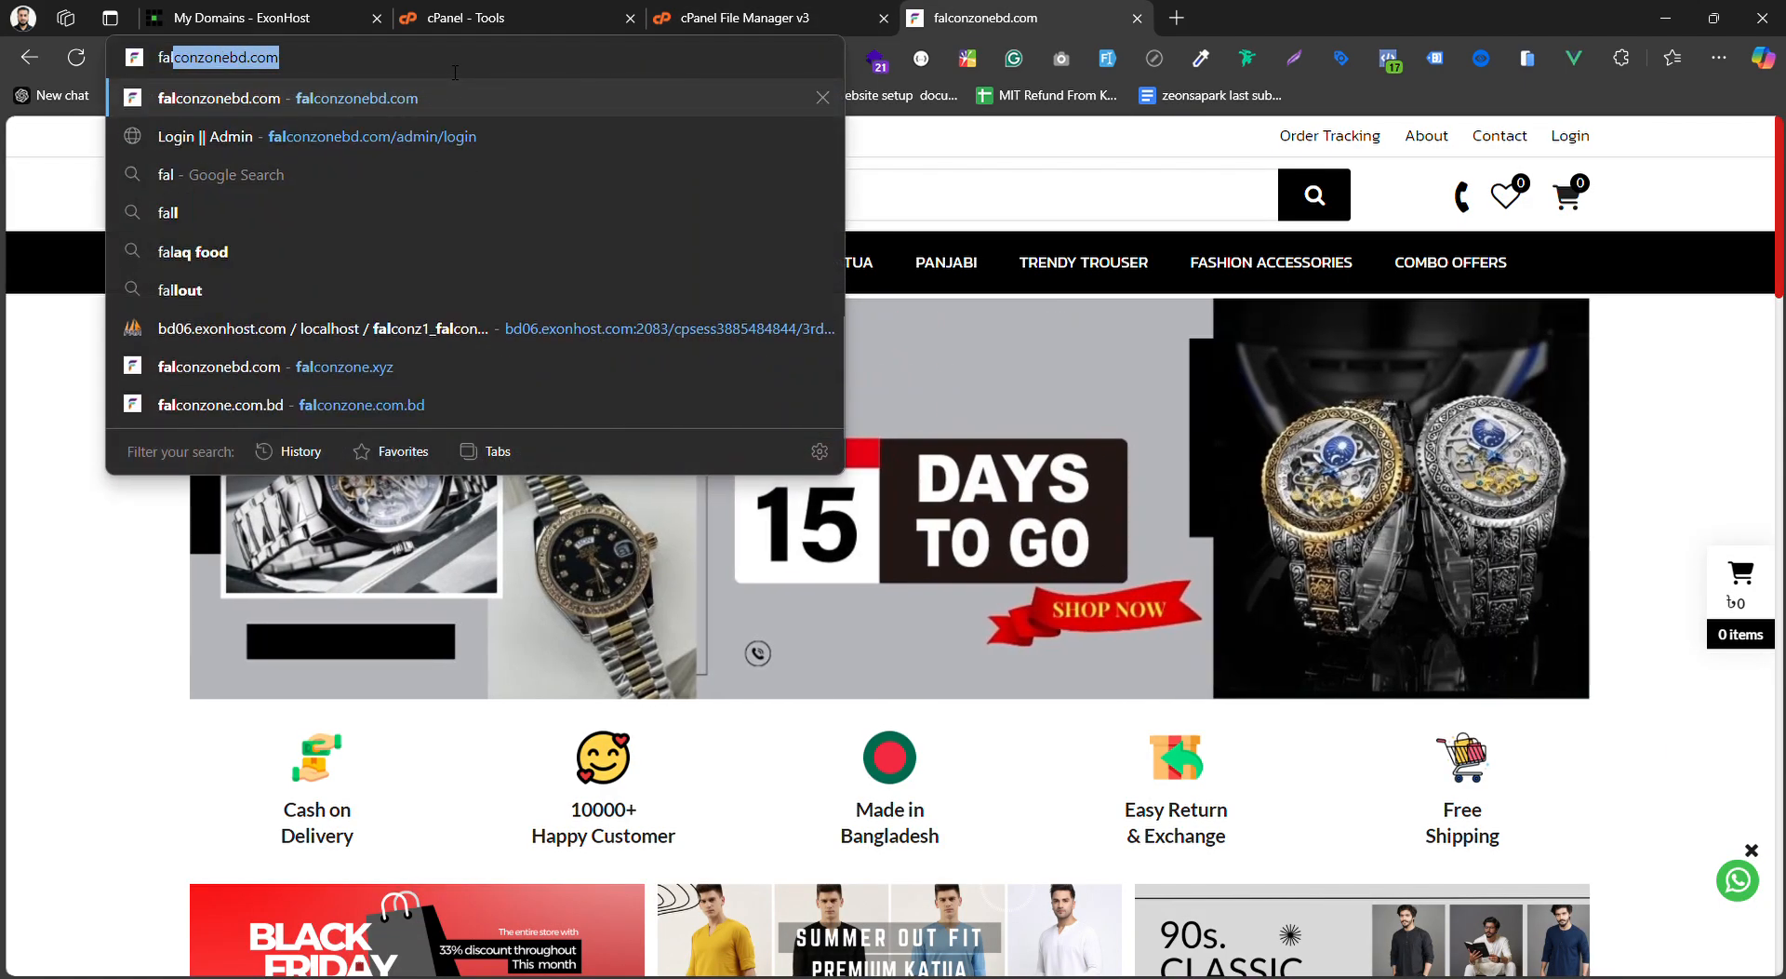
text(lconz)
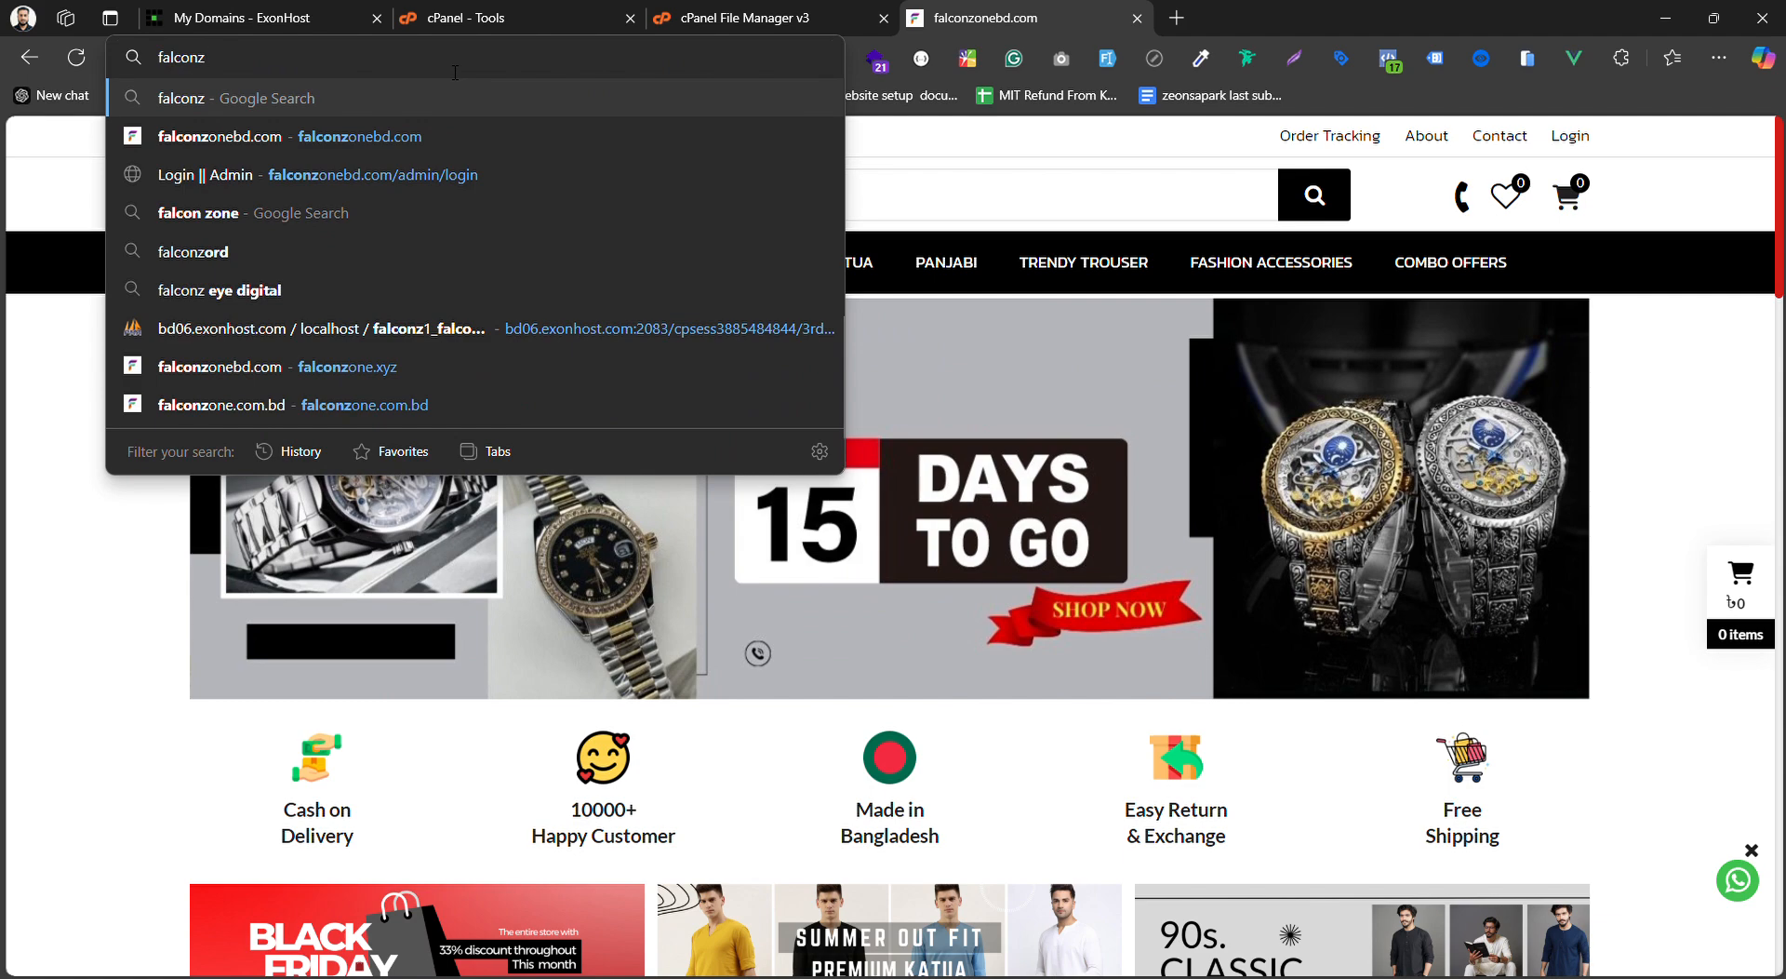
text(one)
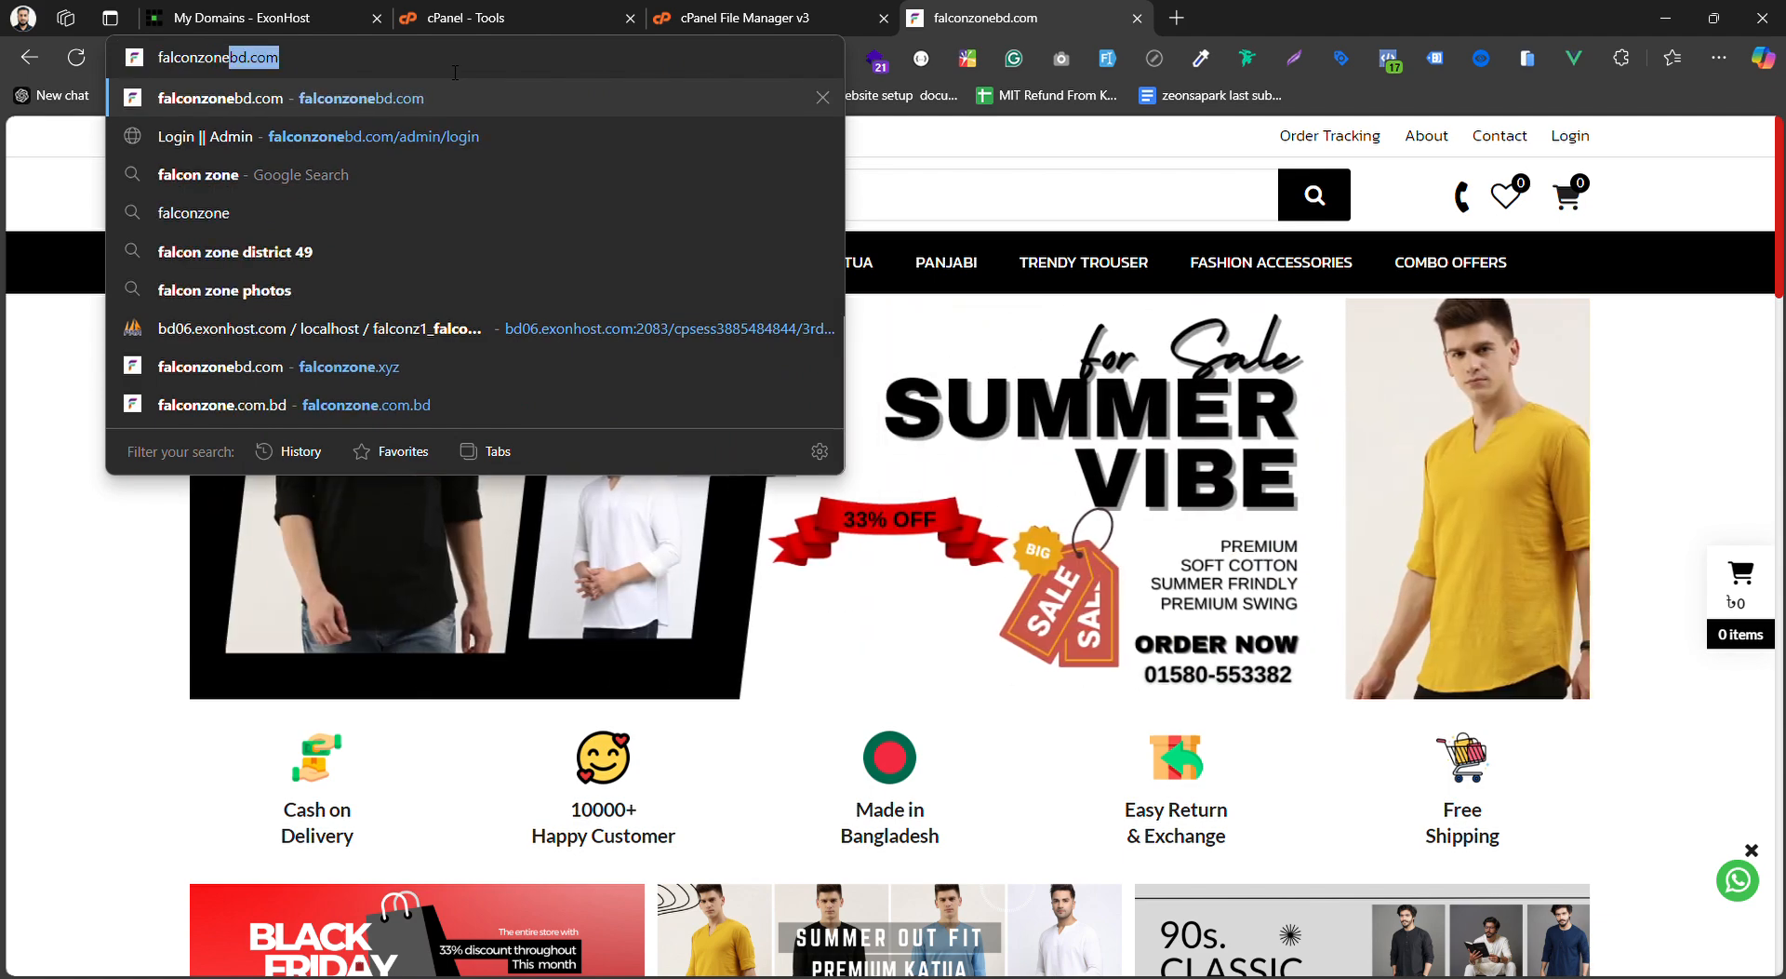
text(.xyz/reboot)
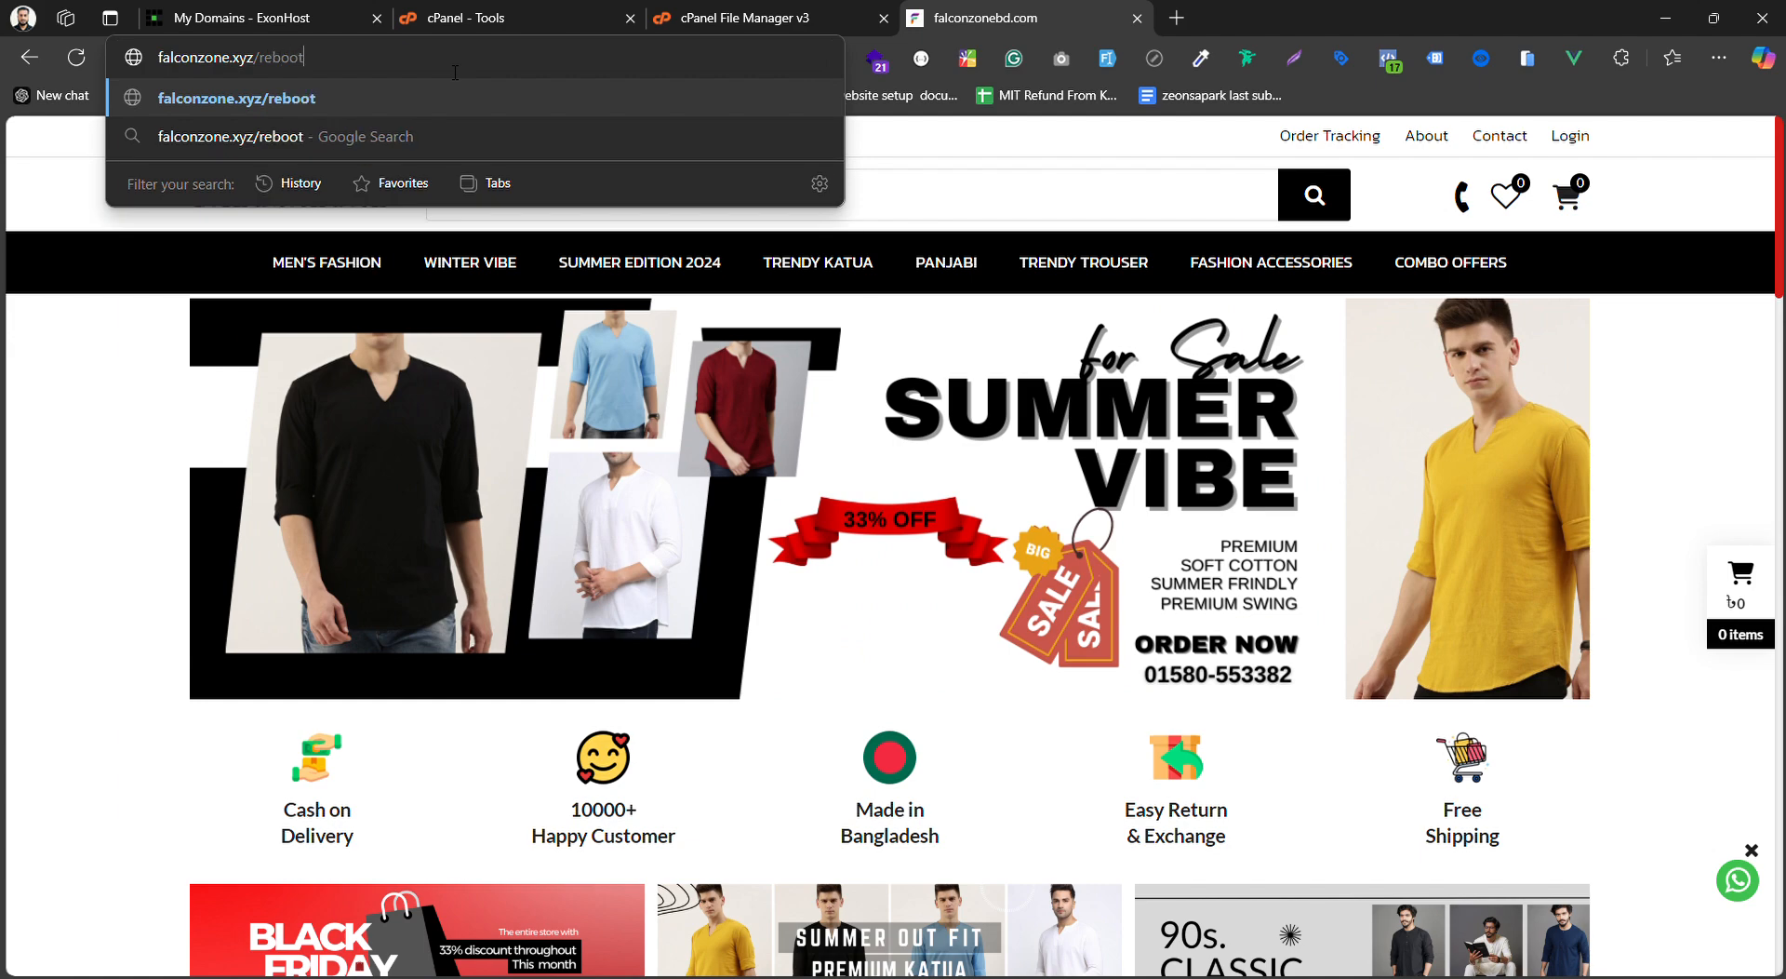
key(Return)
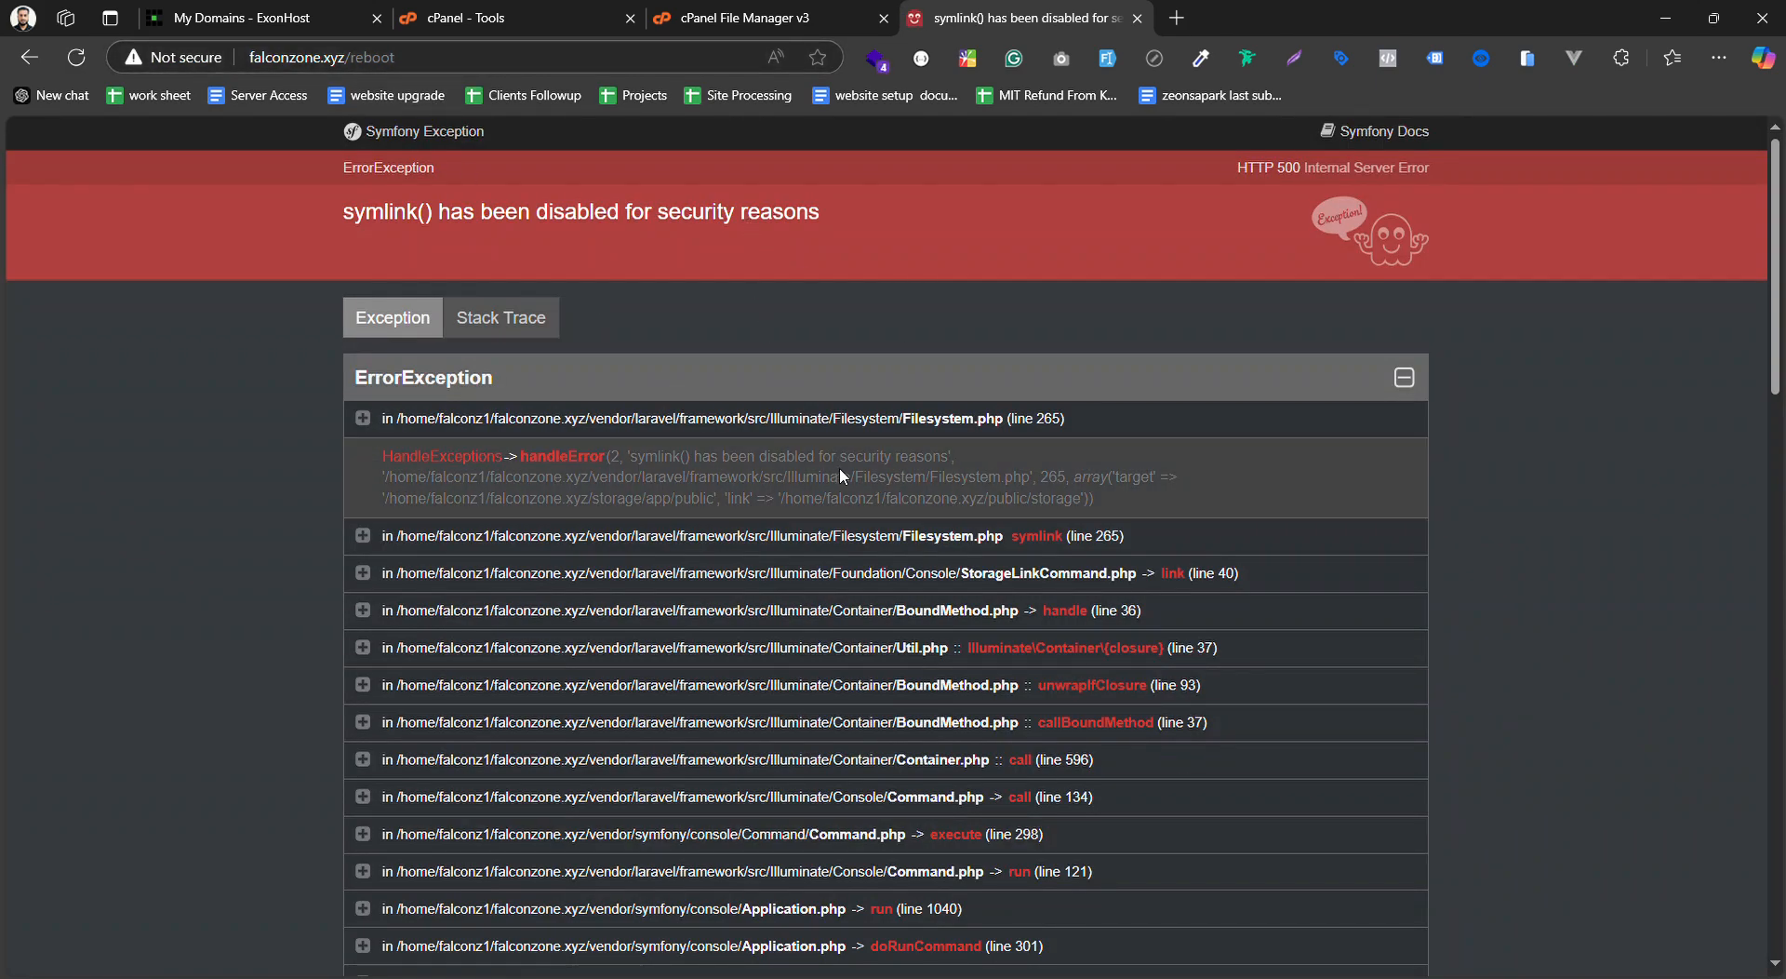
scroll(875, 509, down, 7)
scroll(875, 509, up, 7)
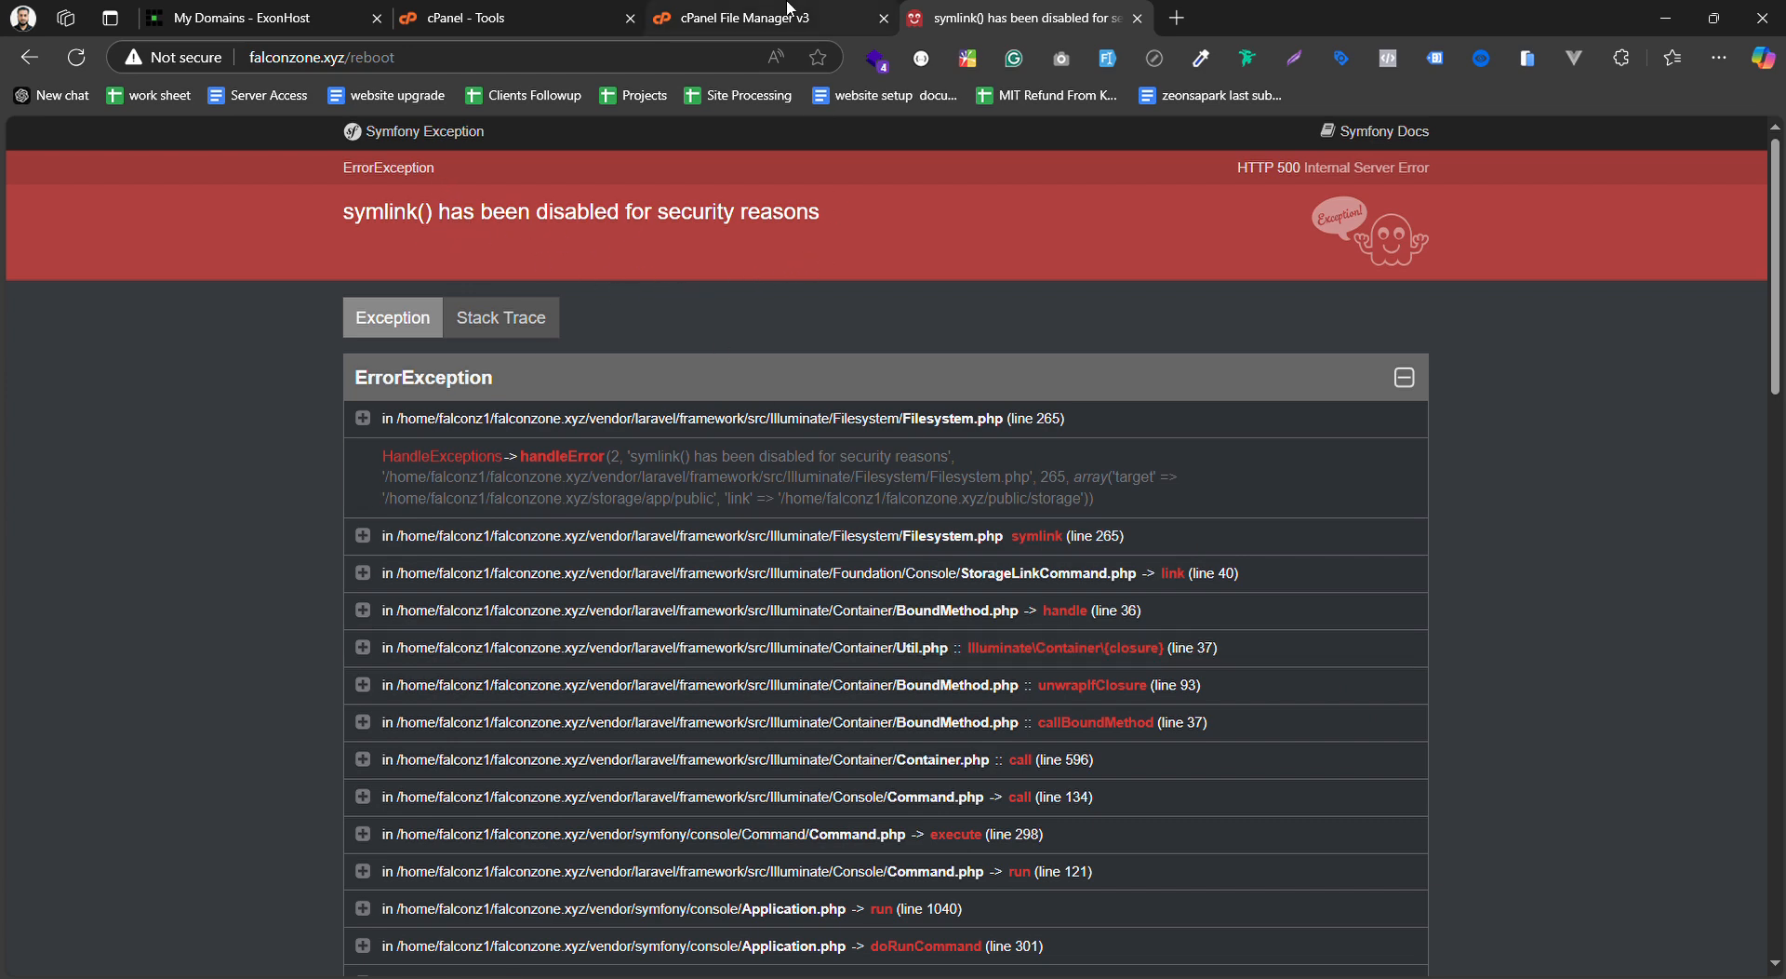
click(755, 18)
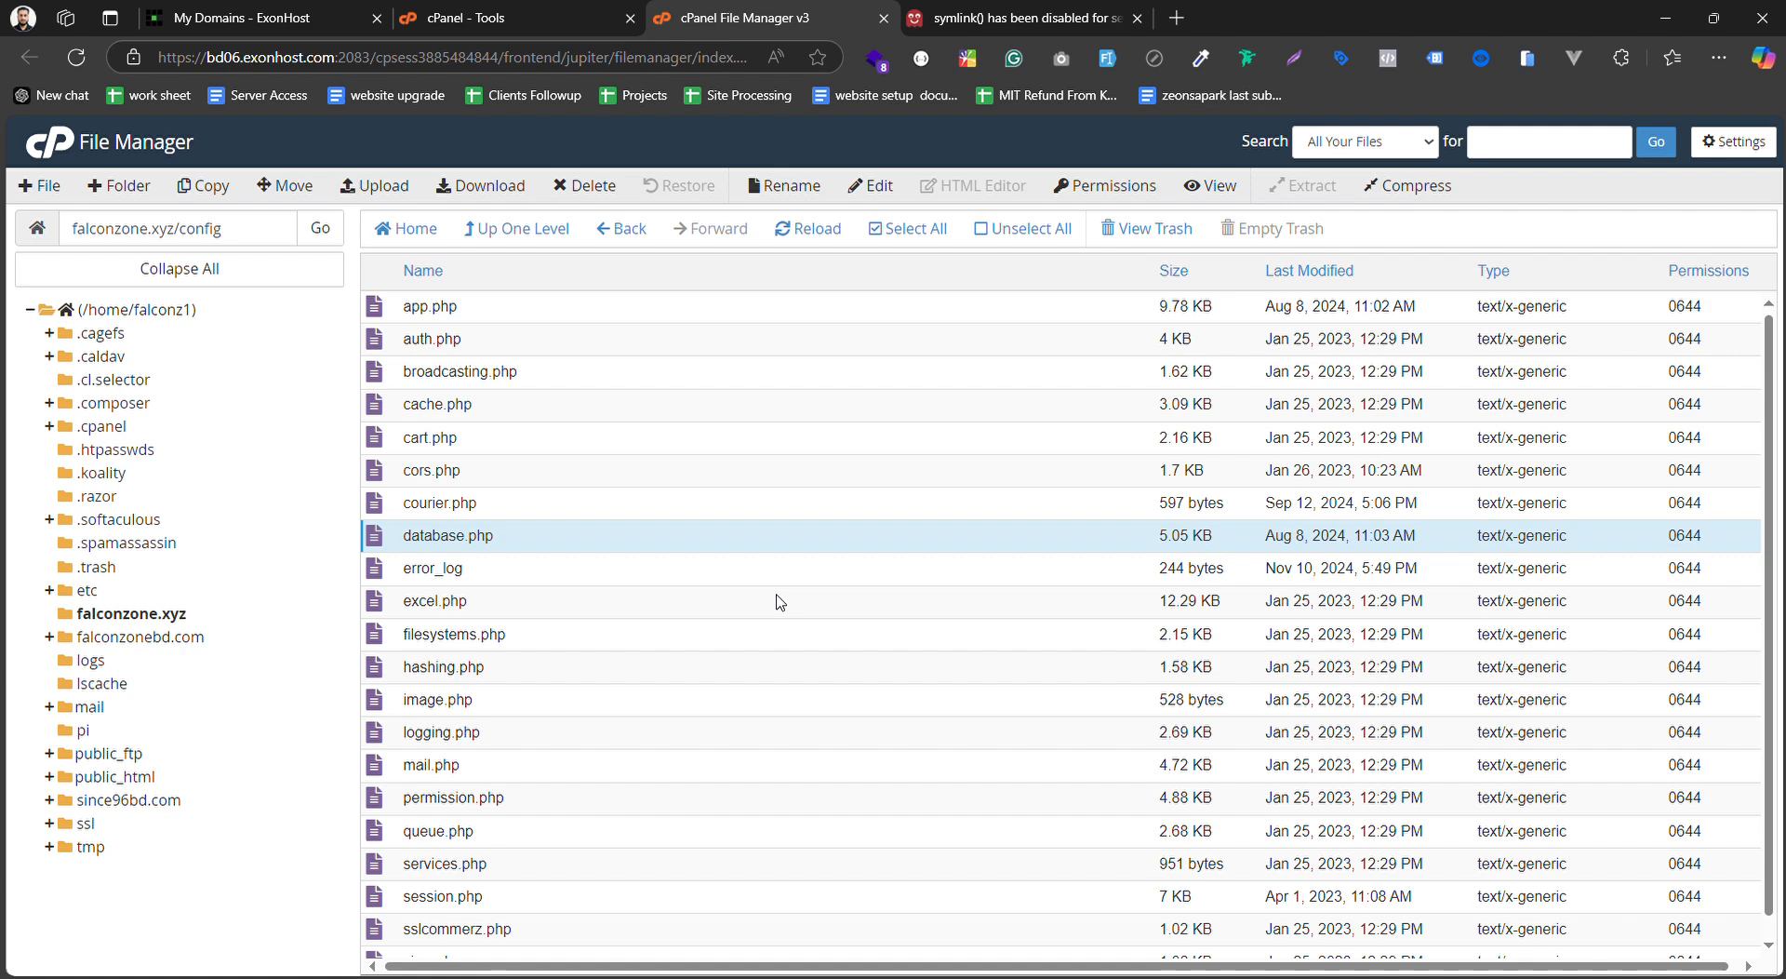
click(958, 14)
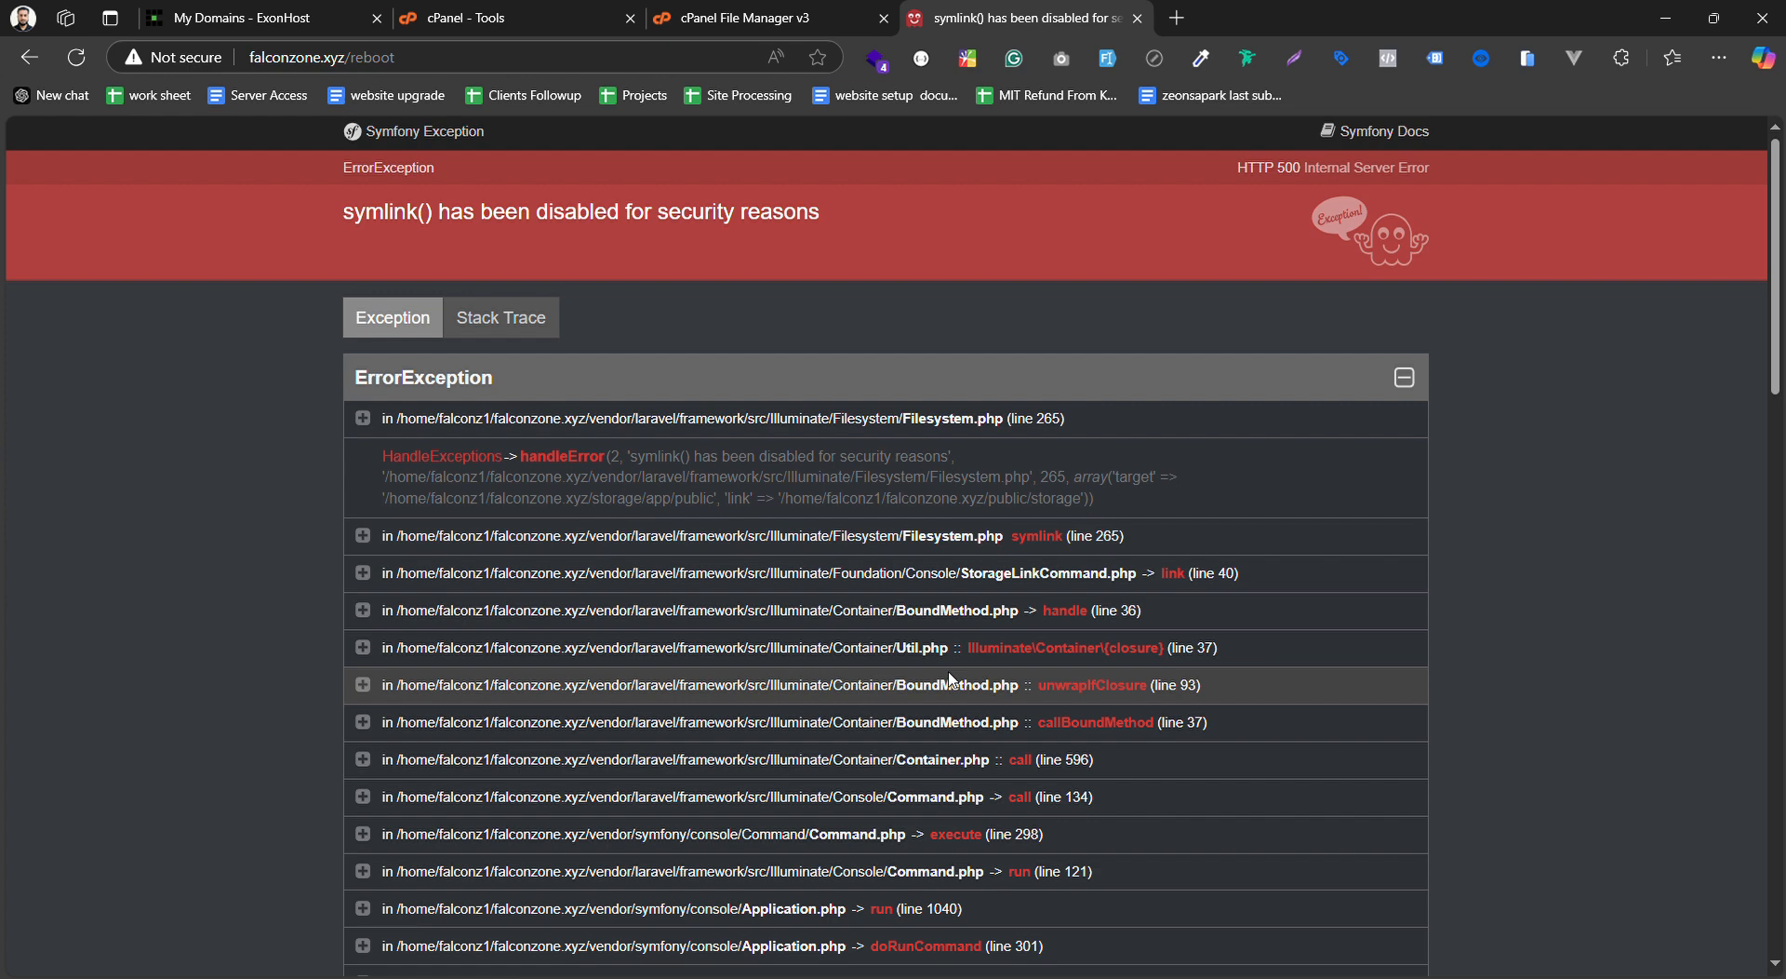
click(751, 18)
Find Select PHP Version in the cPanel tools and switch falconzone.xyz to the CloudLinux PHP Selector
click(554, 13)
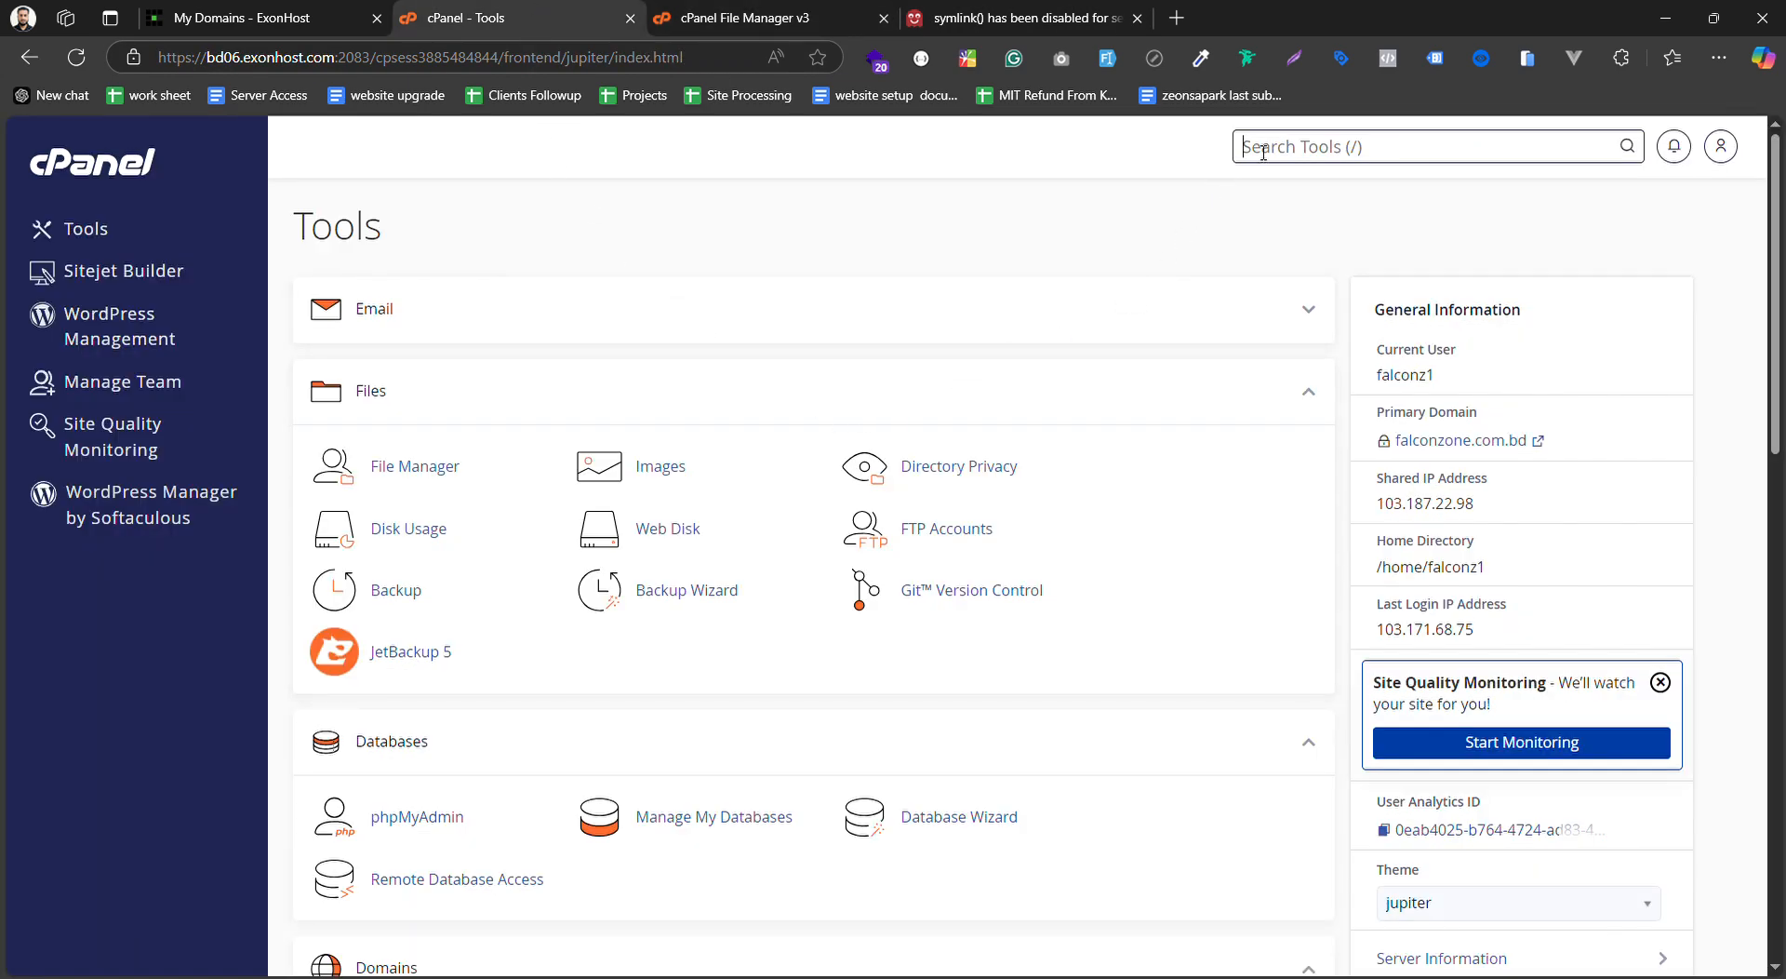
text(sele)
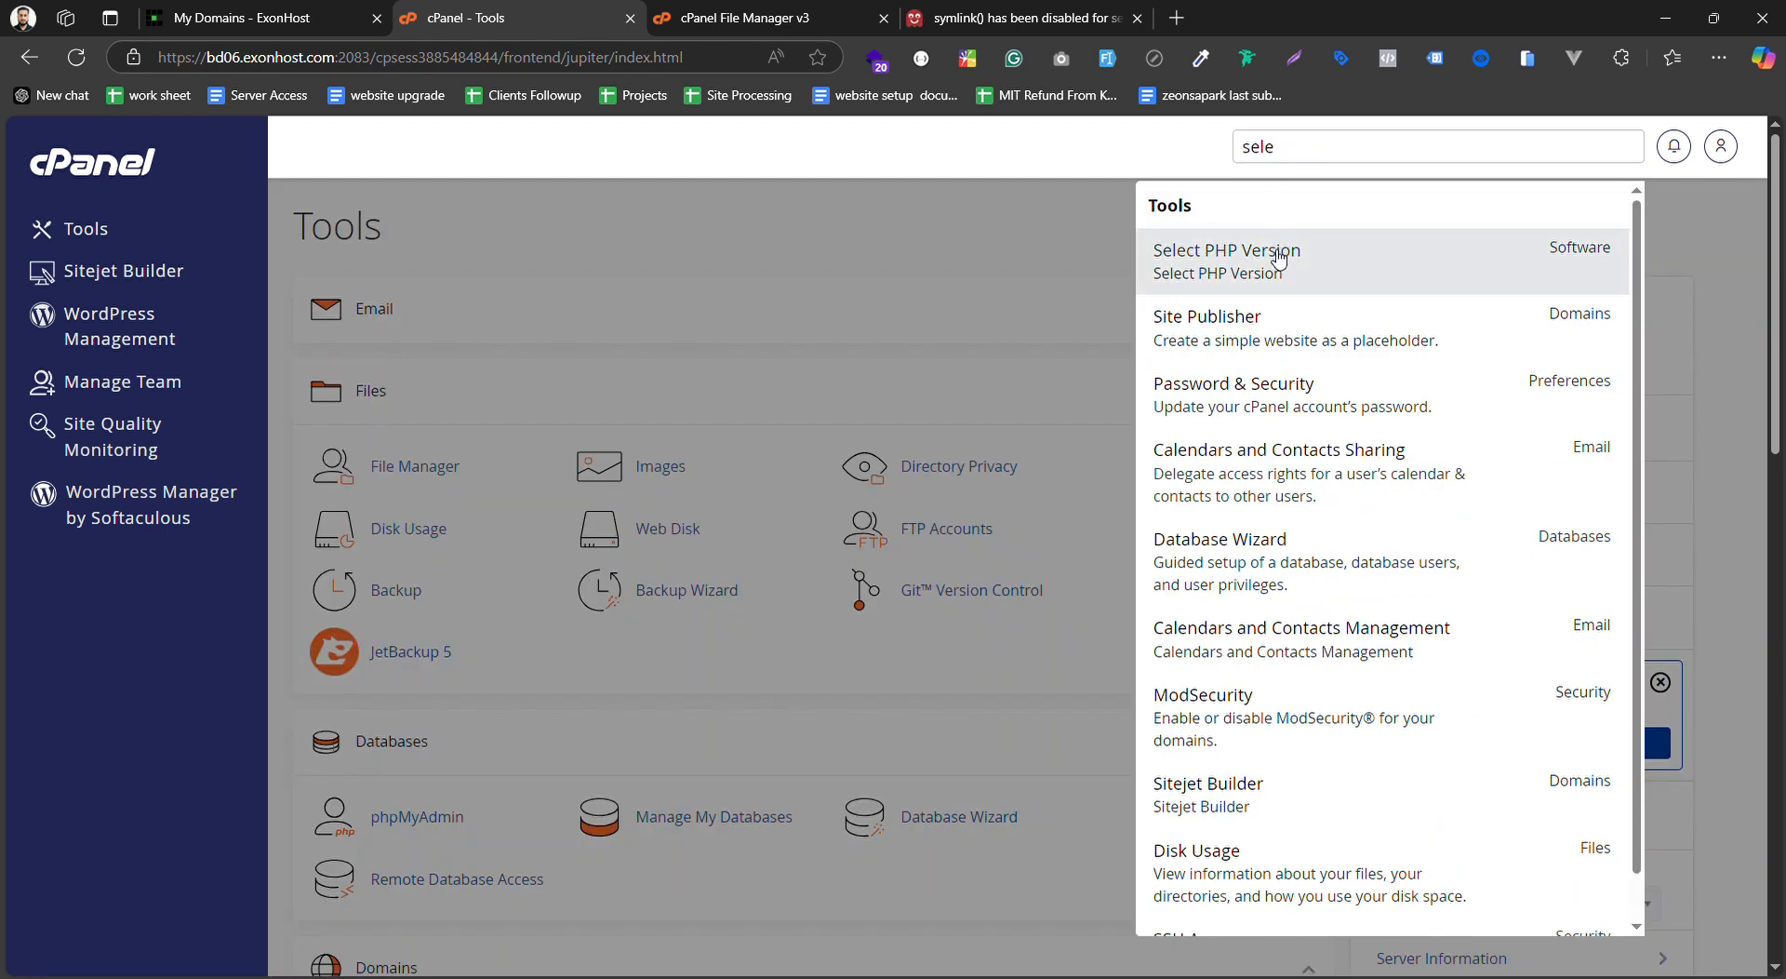
click(1227, 256)
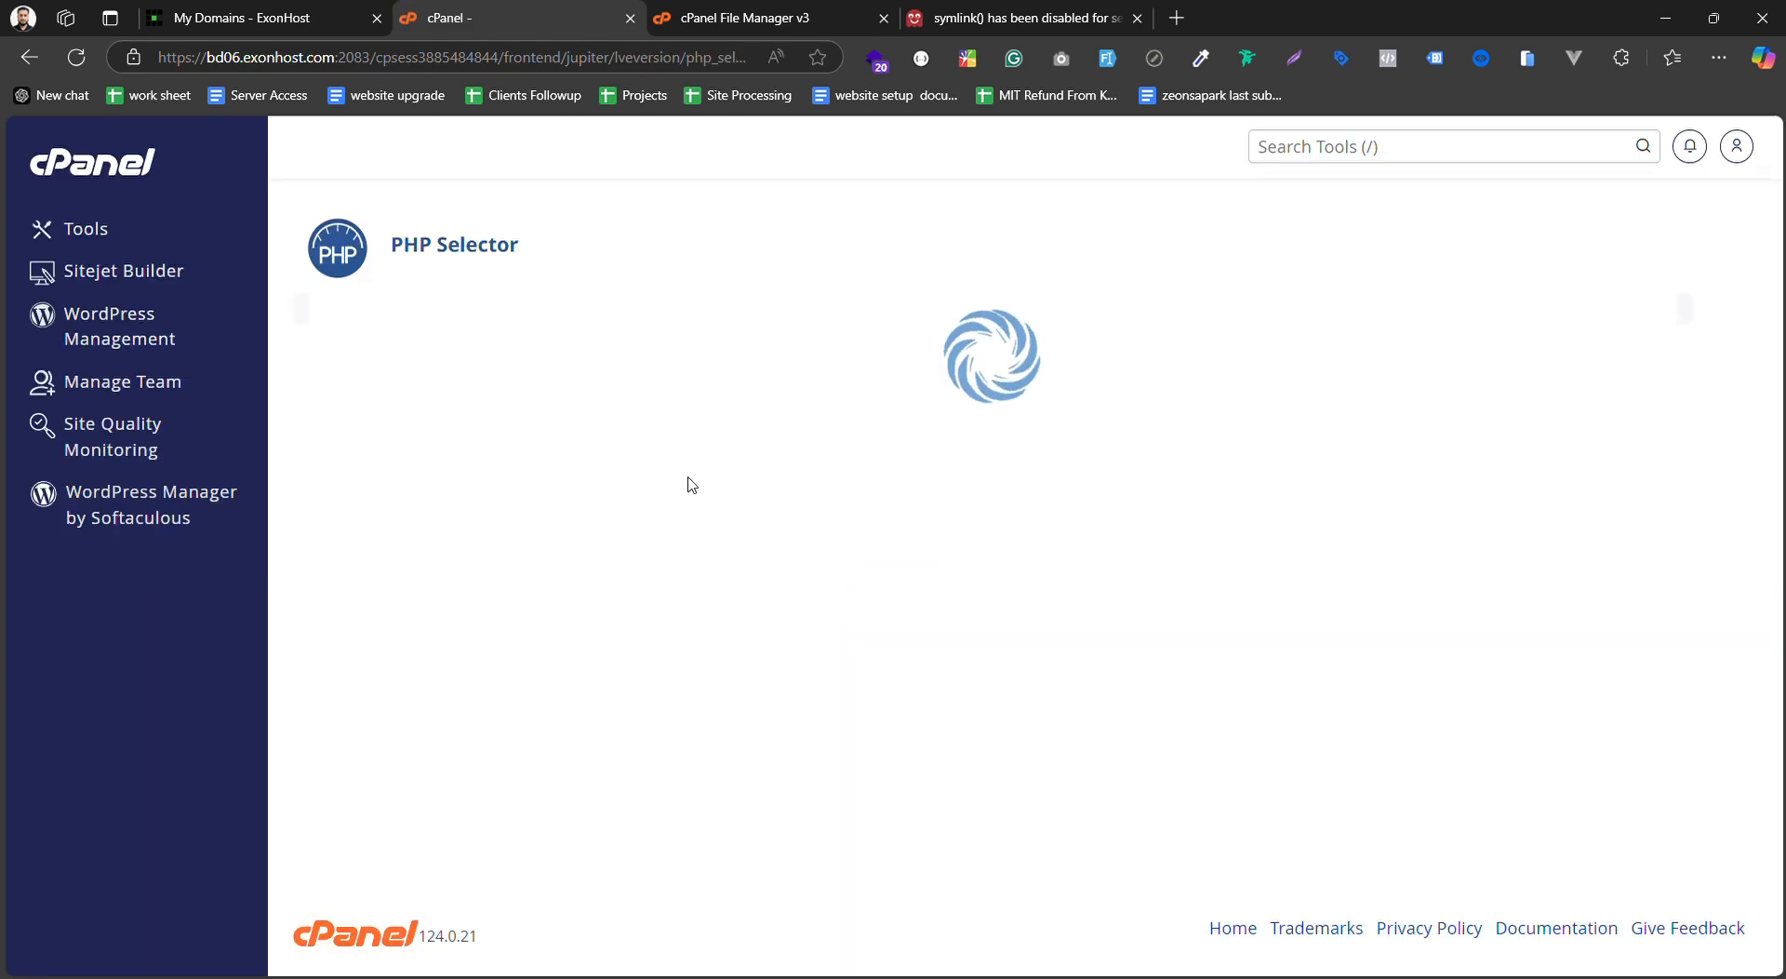
scroll(739, 642, down, 2)
scroll(740, 642, down, 2)
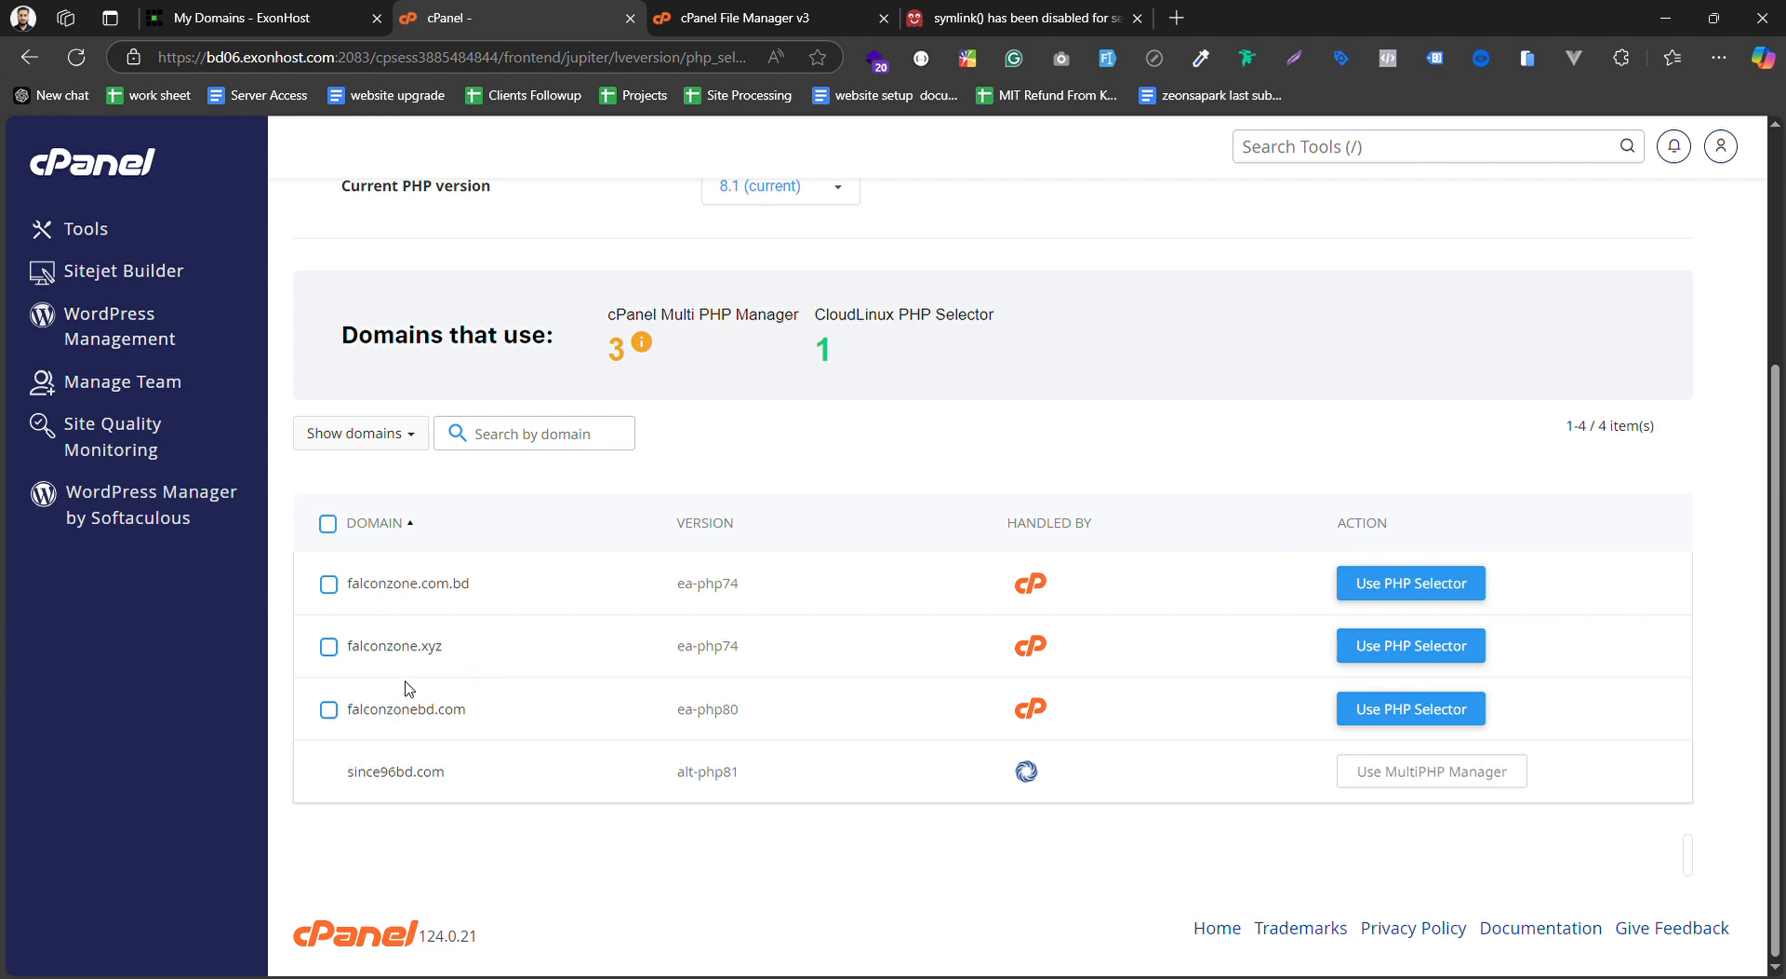
click(1366, 654)
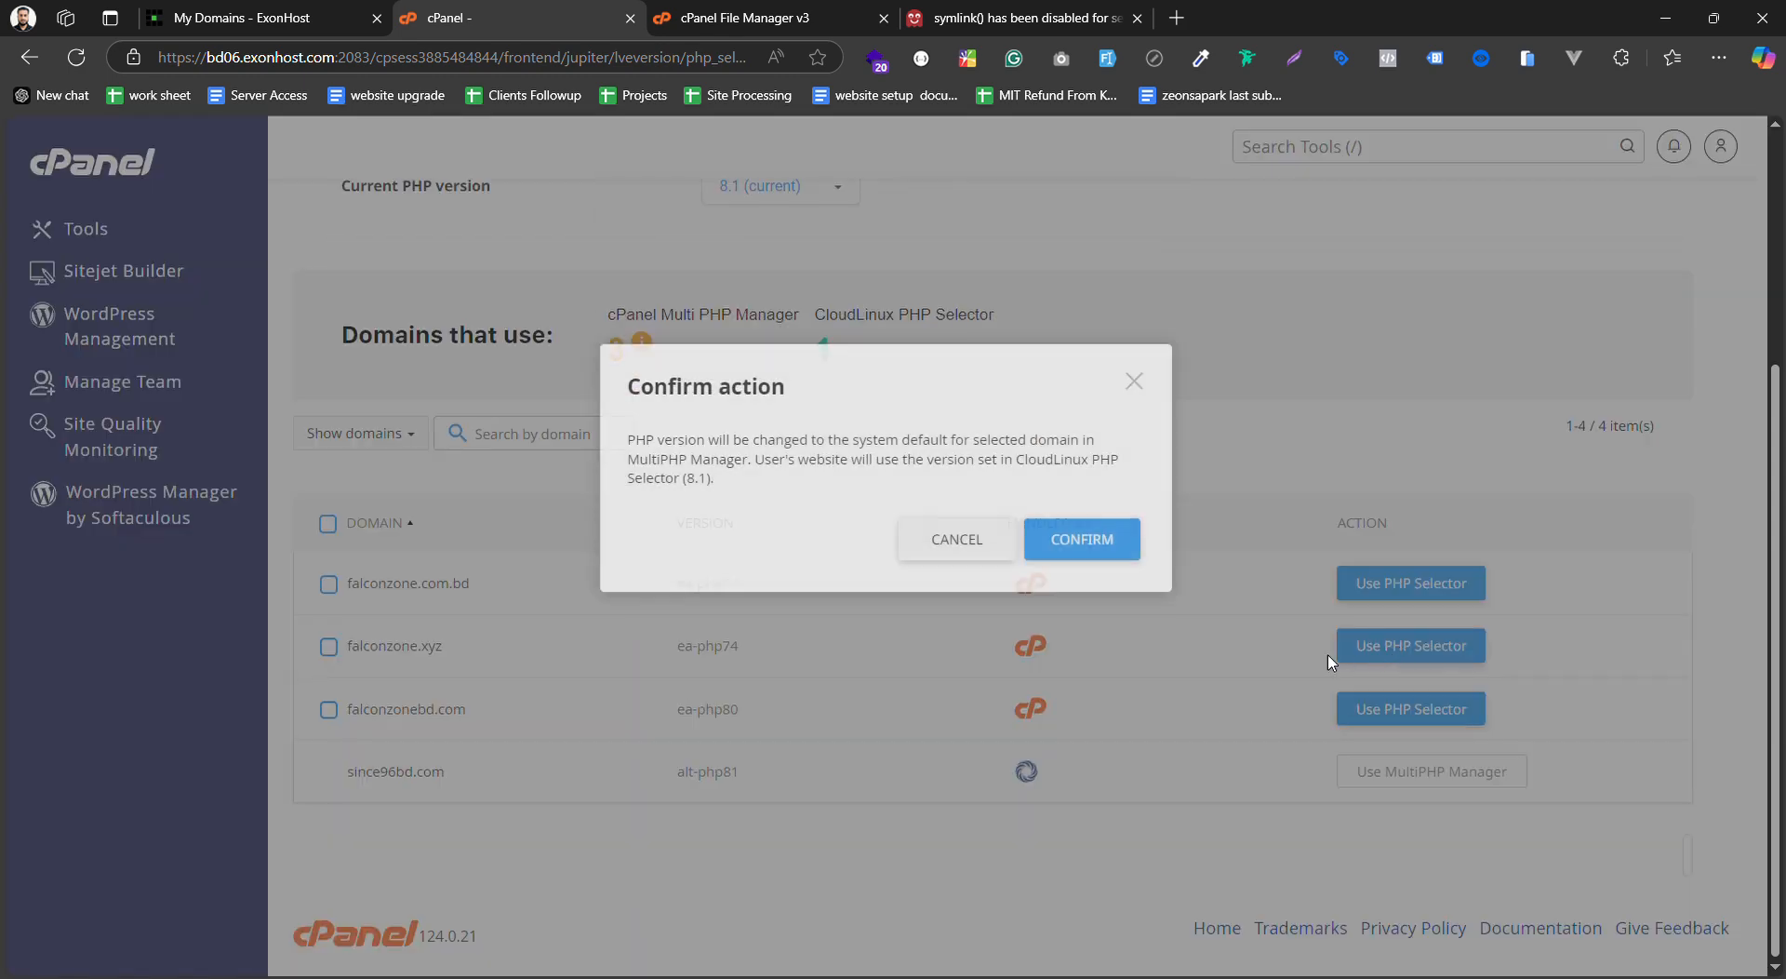
click(1100, 622)
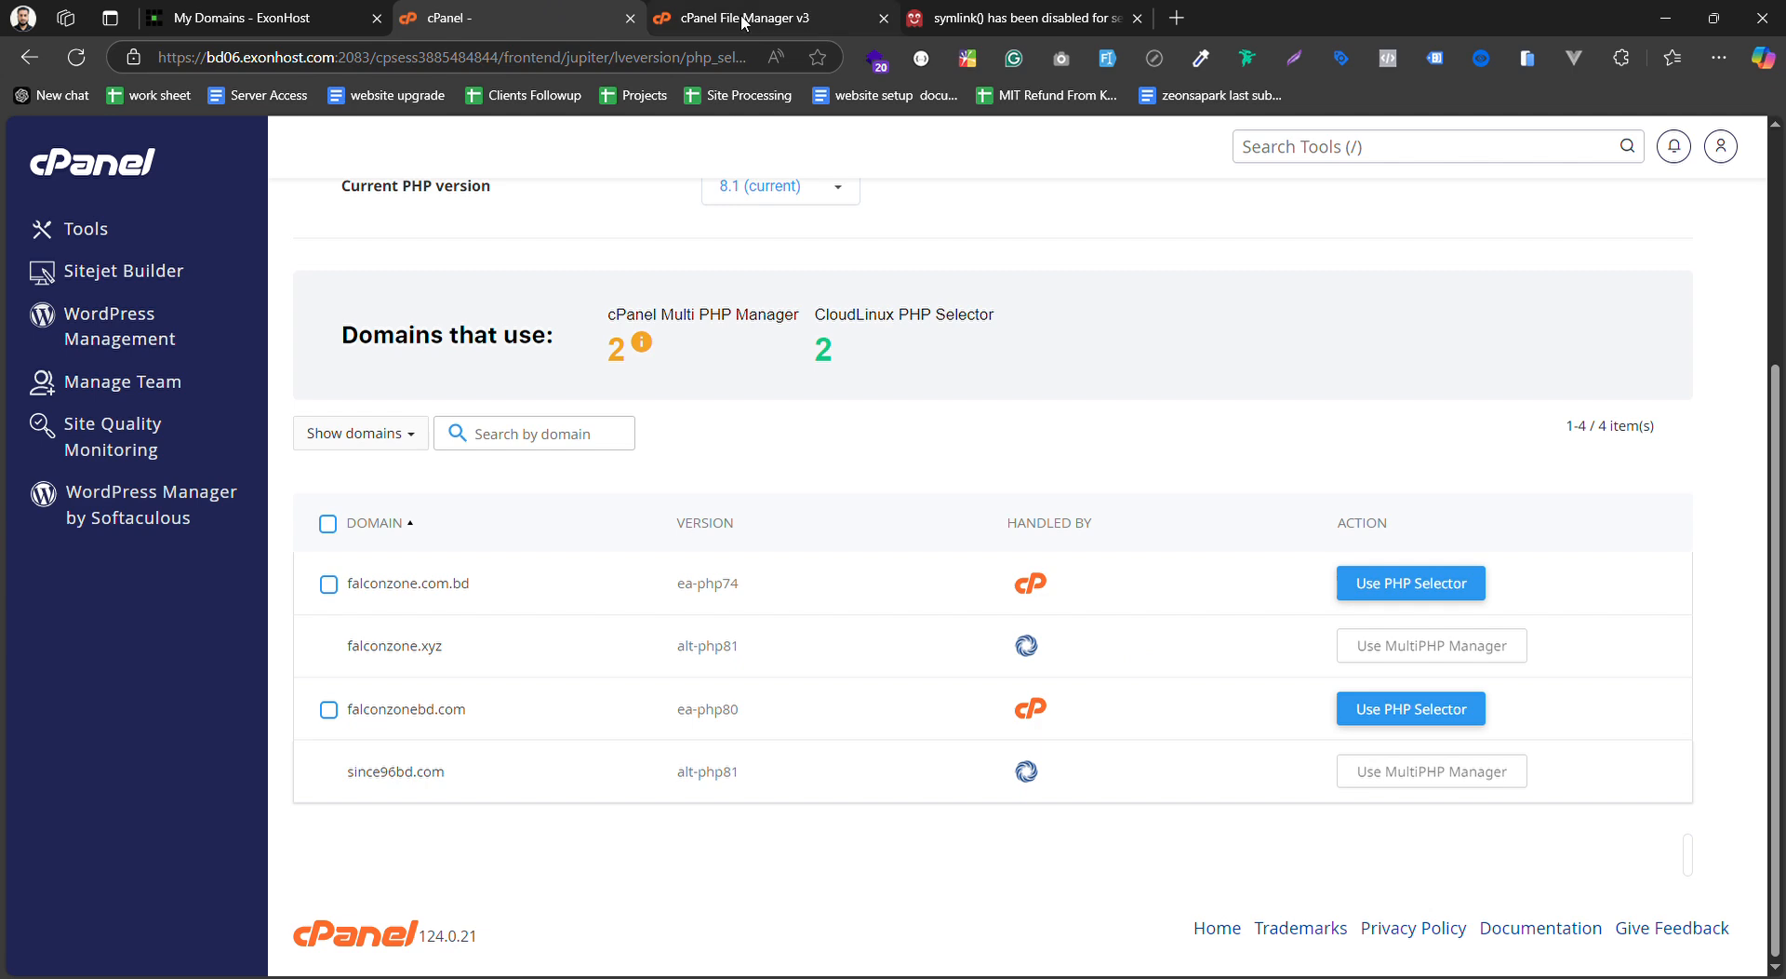
Open the cPanel Terminal and list the home directory's contents with ls
scroll(955, 223, up, 4)
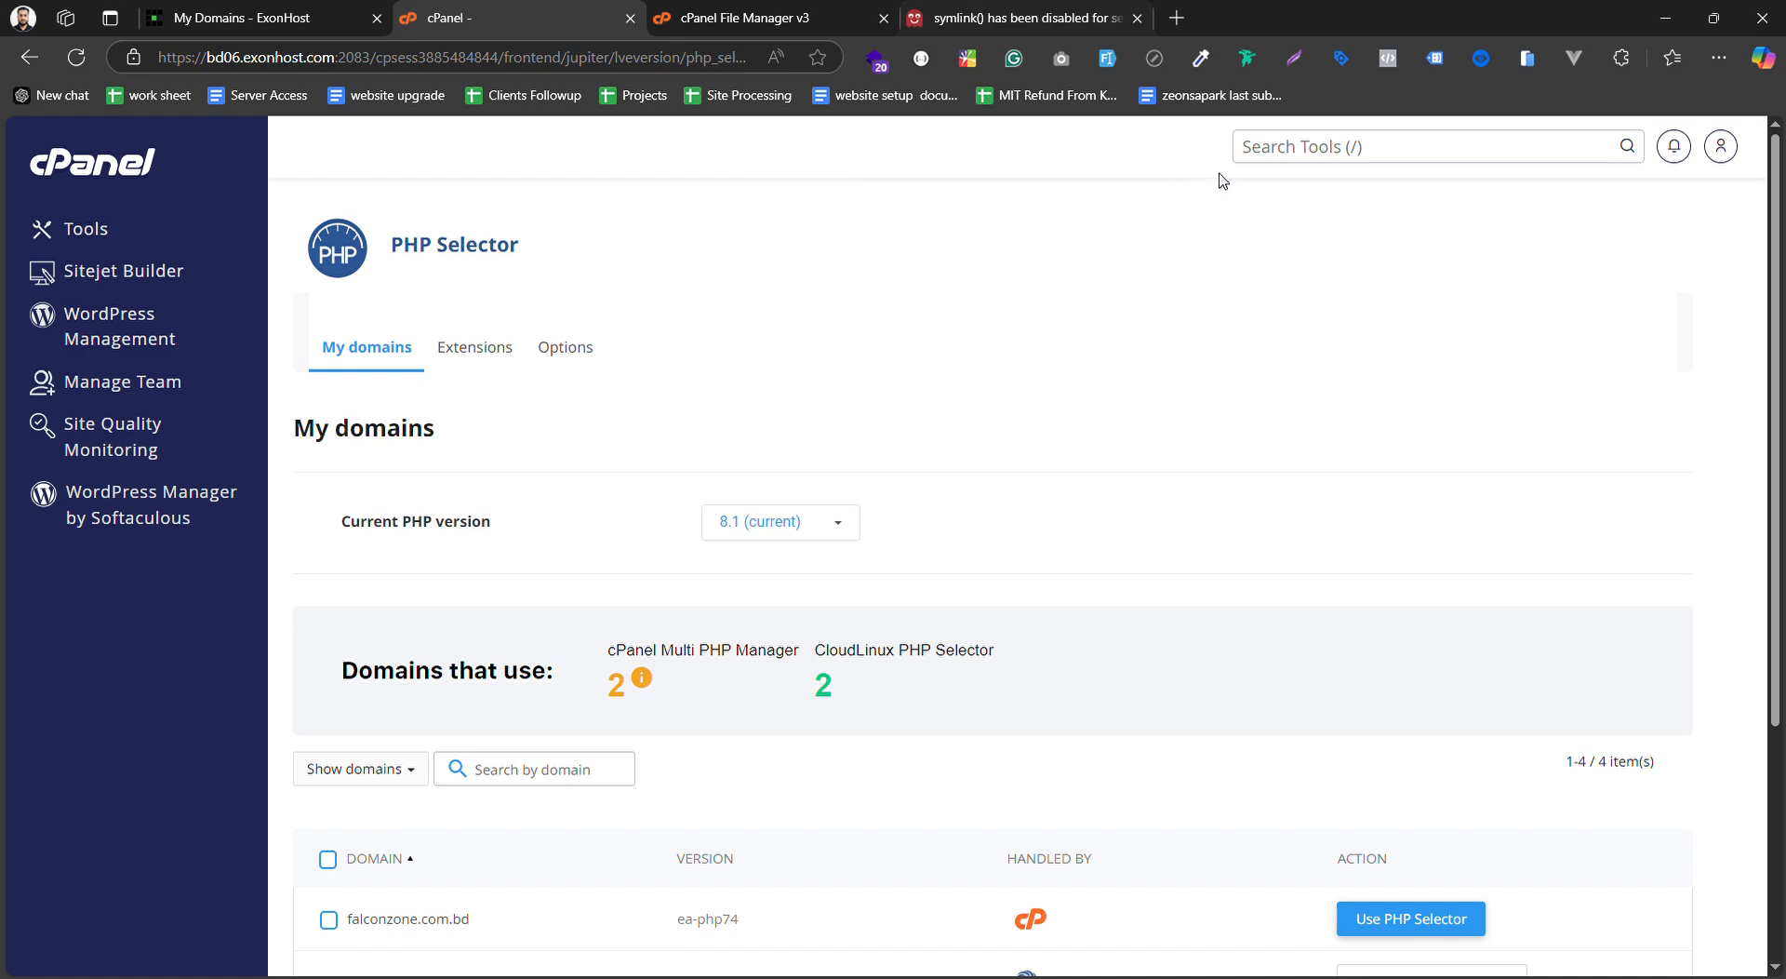
click(1304, 149)
text(t)
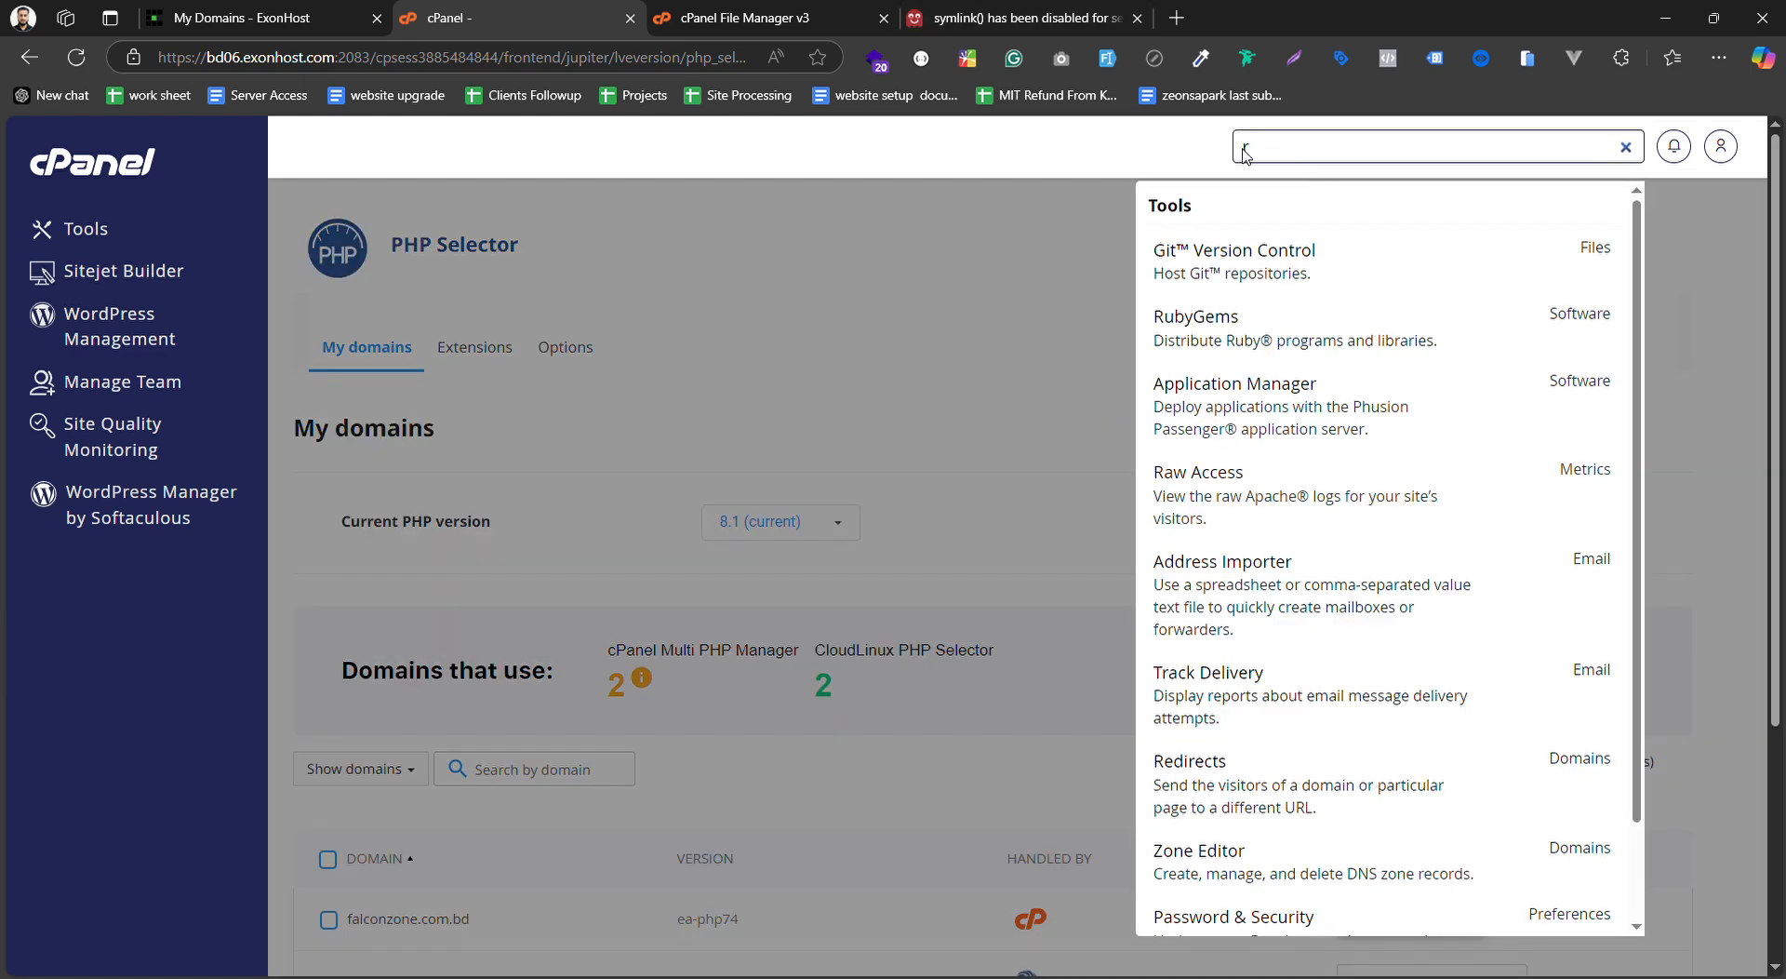
text(ert)
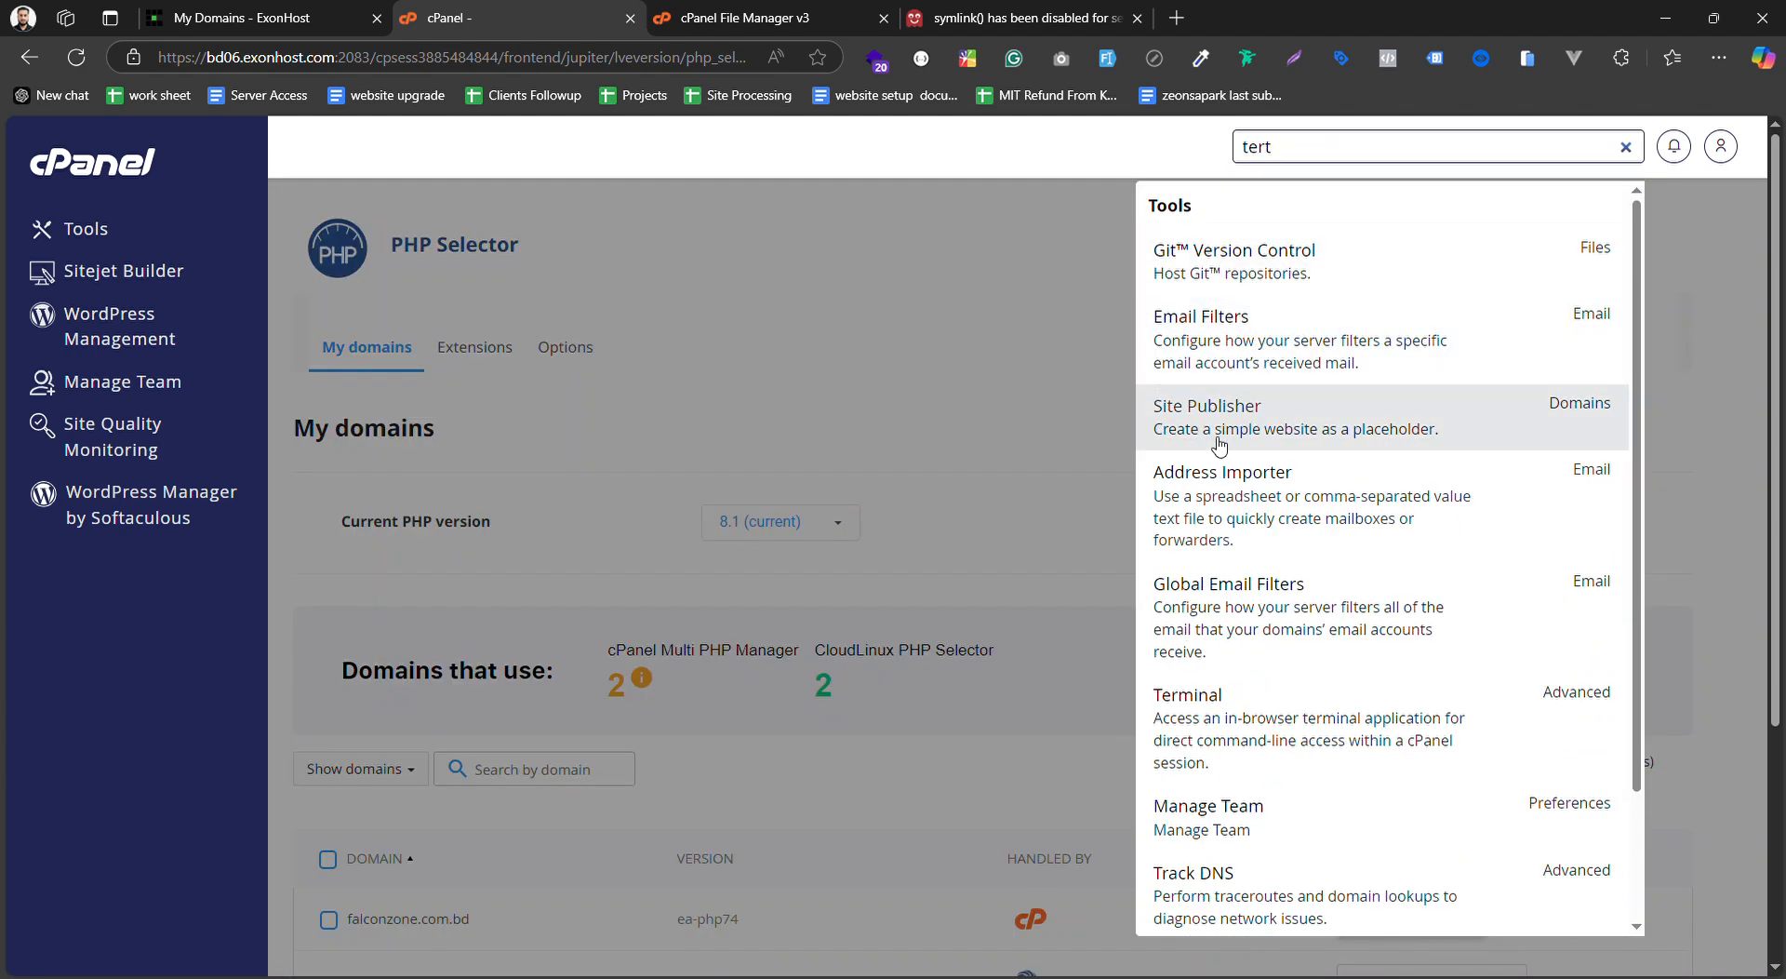
click(1256, 707)
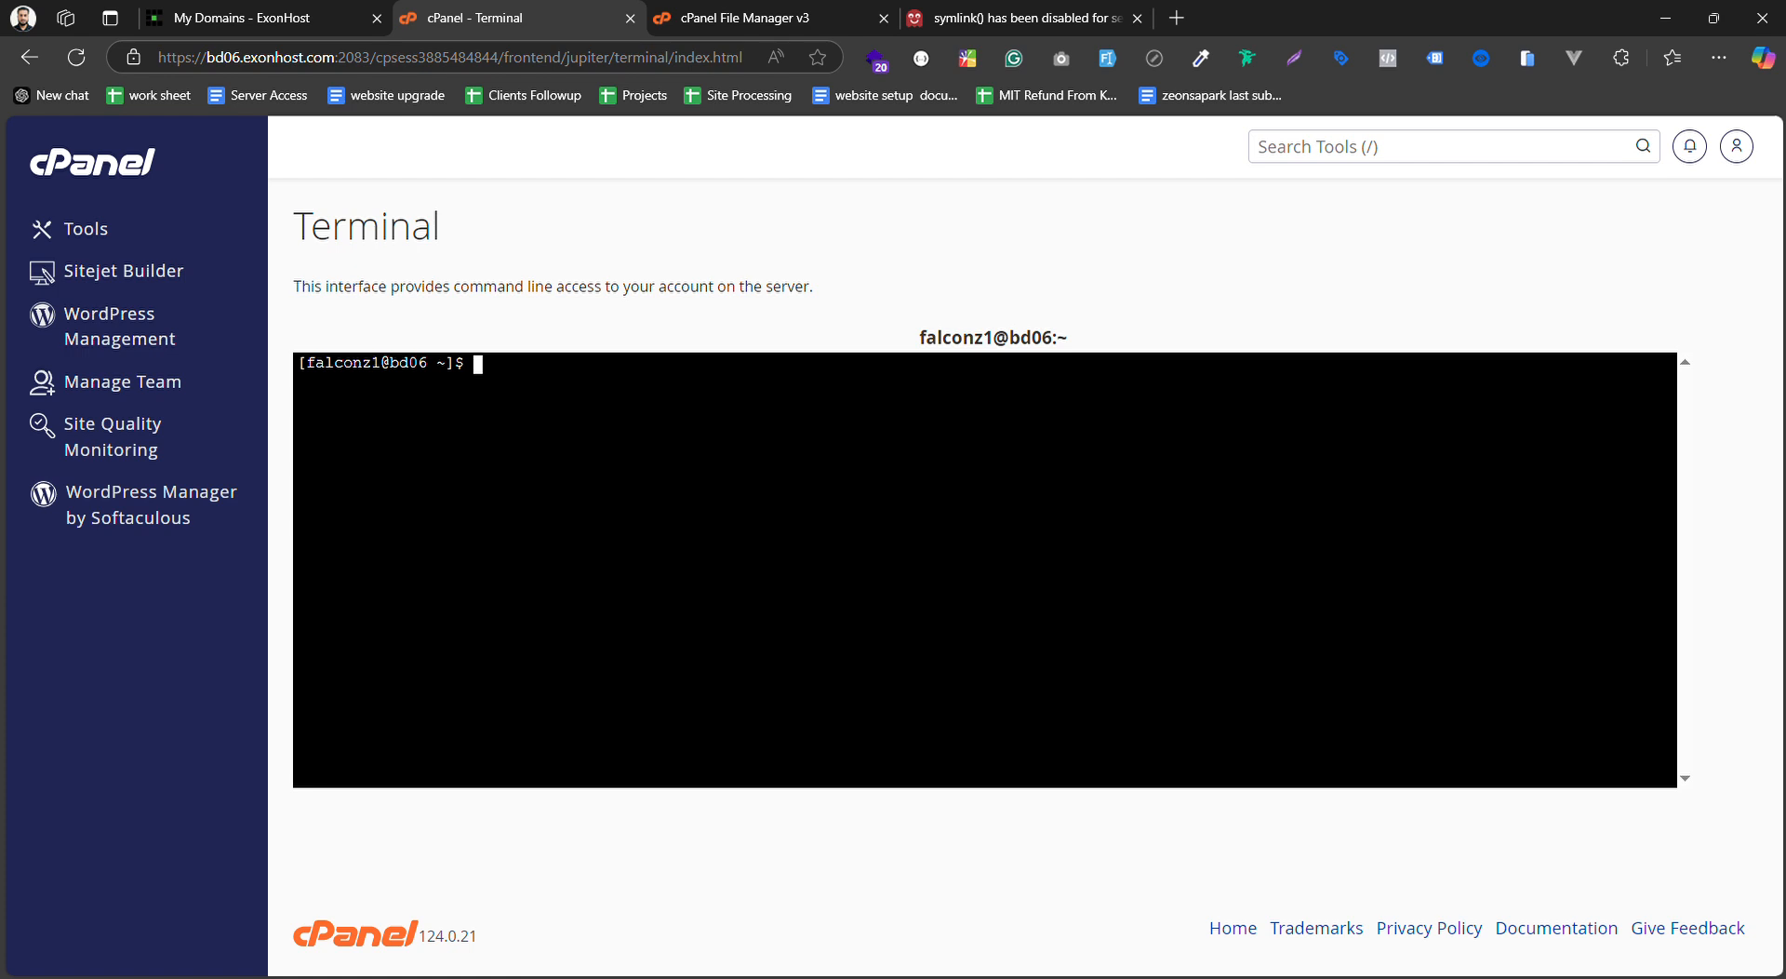
text(ls)
key(Return)
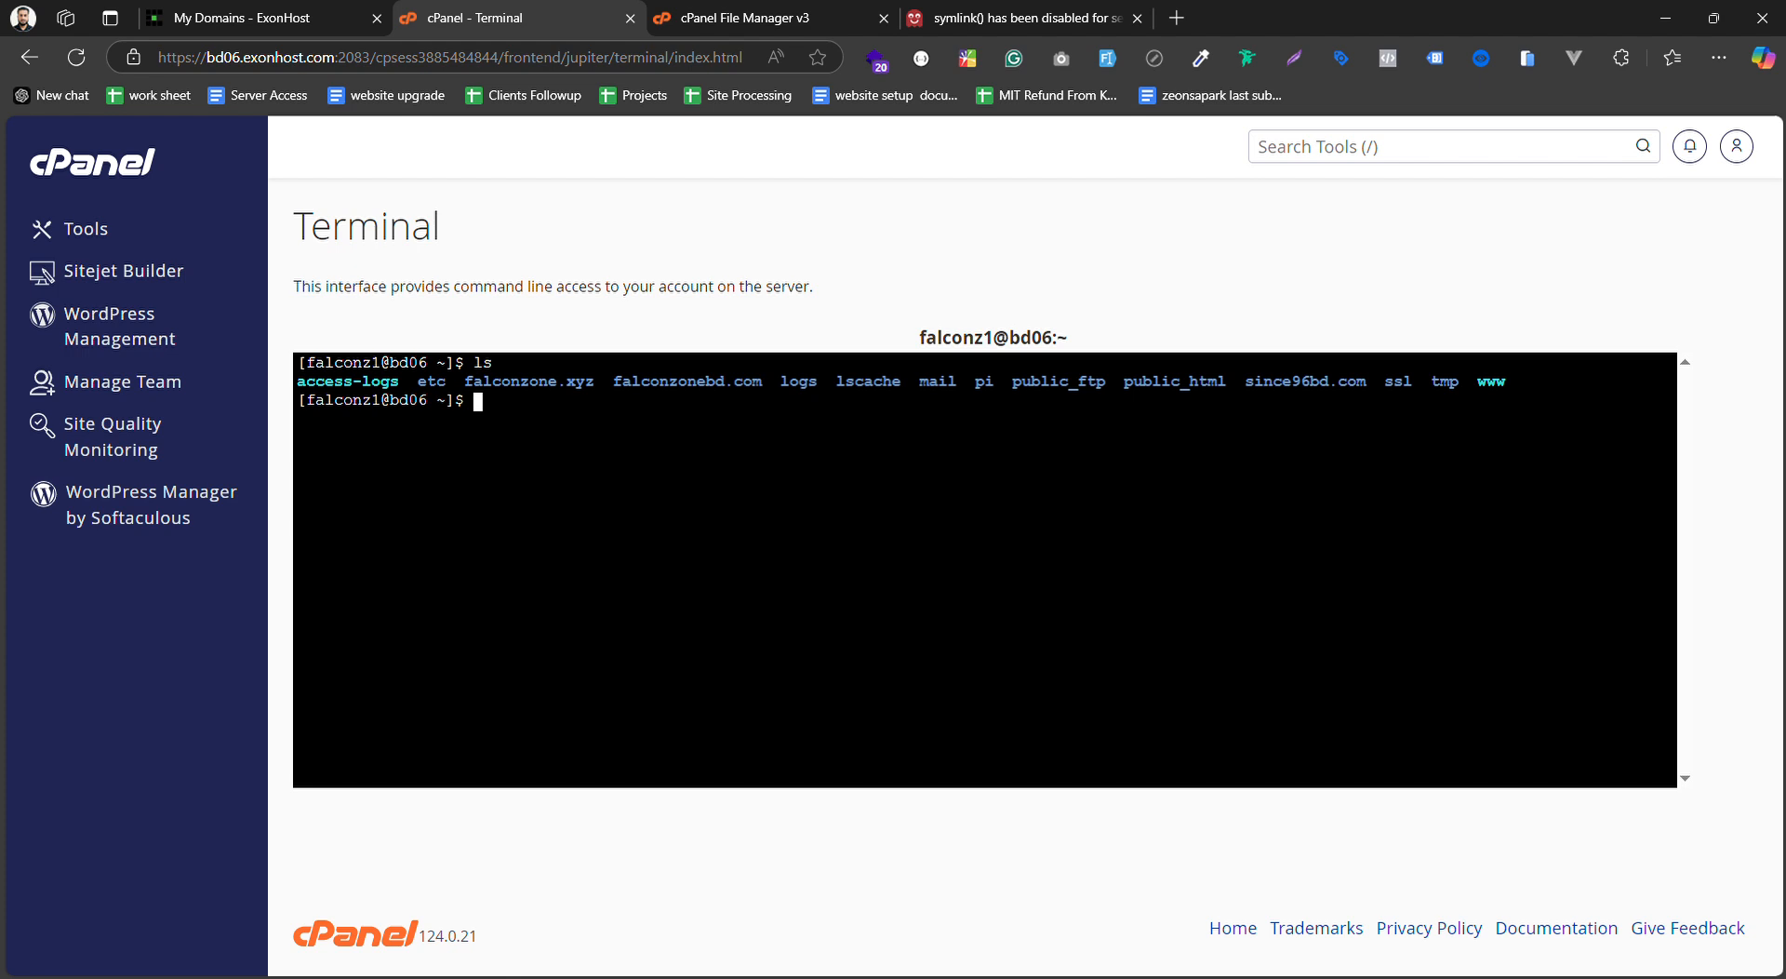
Change into the falconzone.xyz directory in the Terminal and run php artisan optimize:clear
text(cd falconzone.xyz)
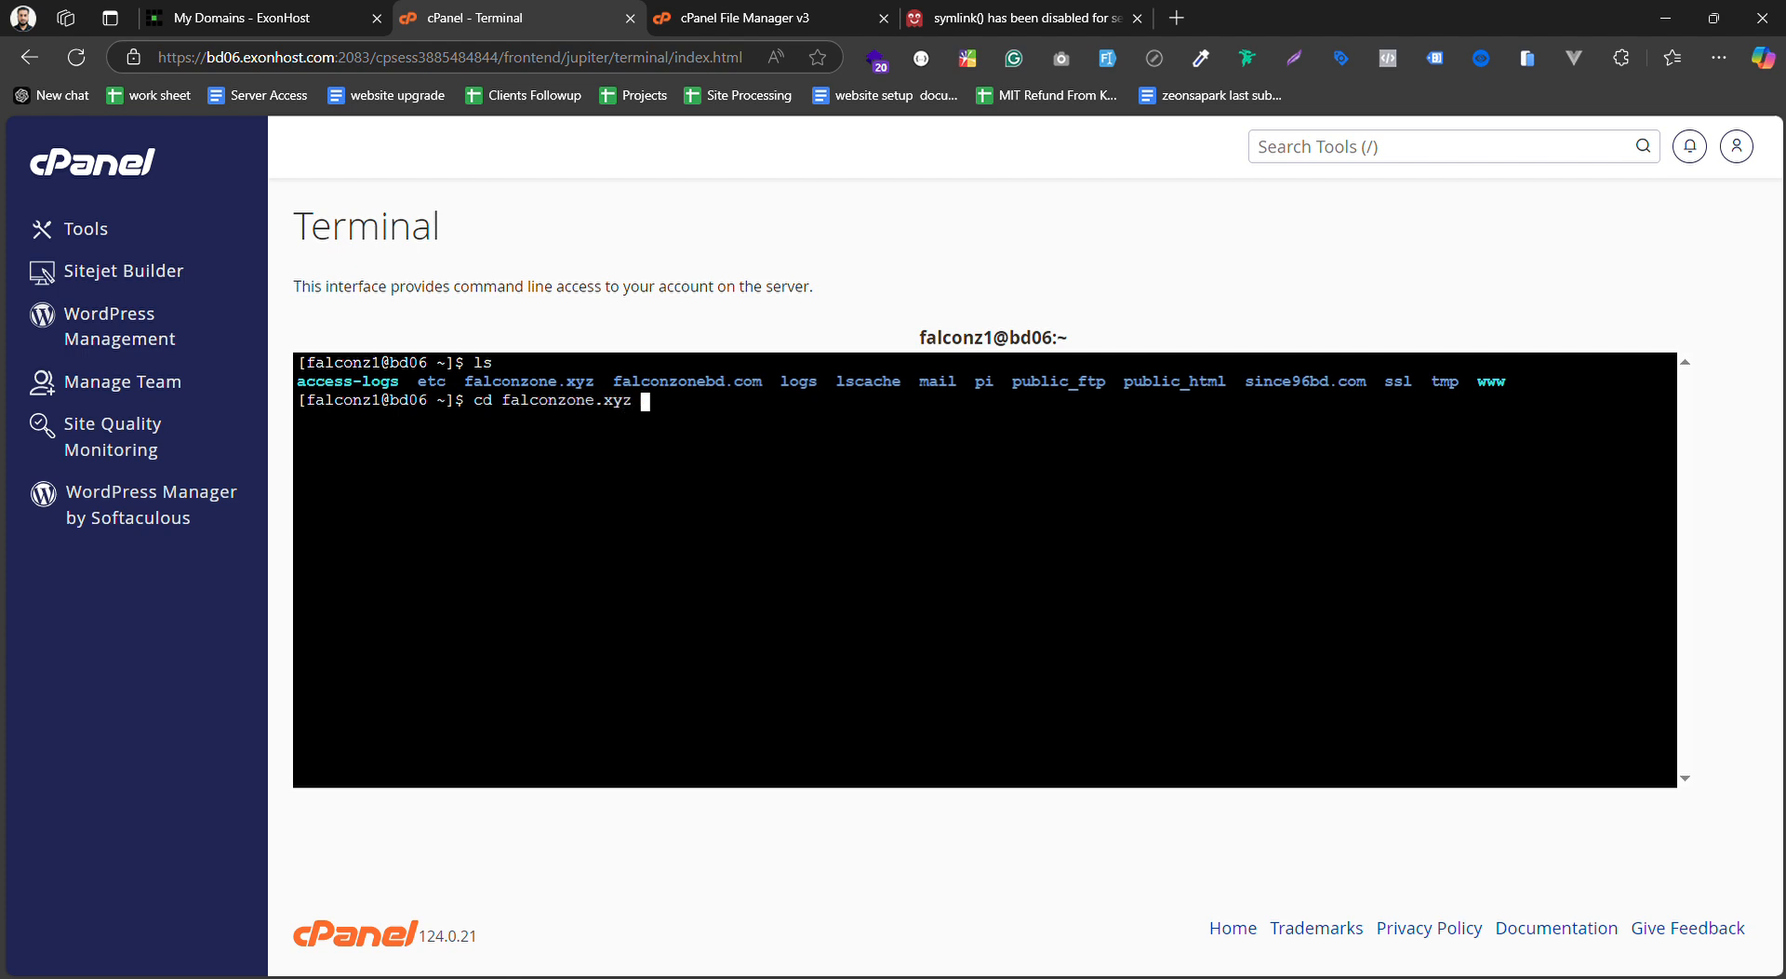
key(Return)
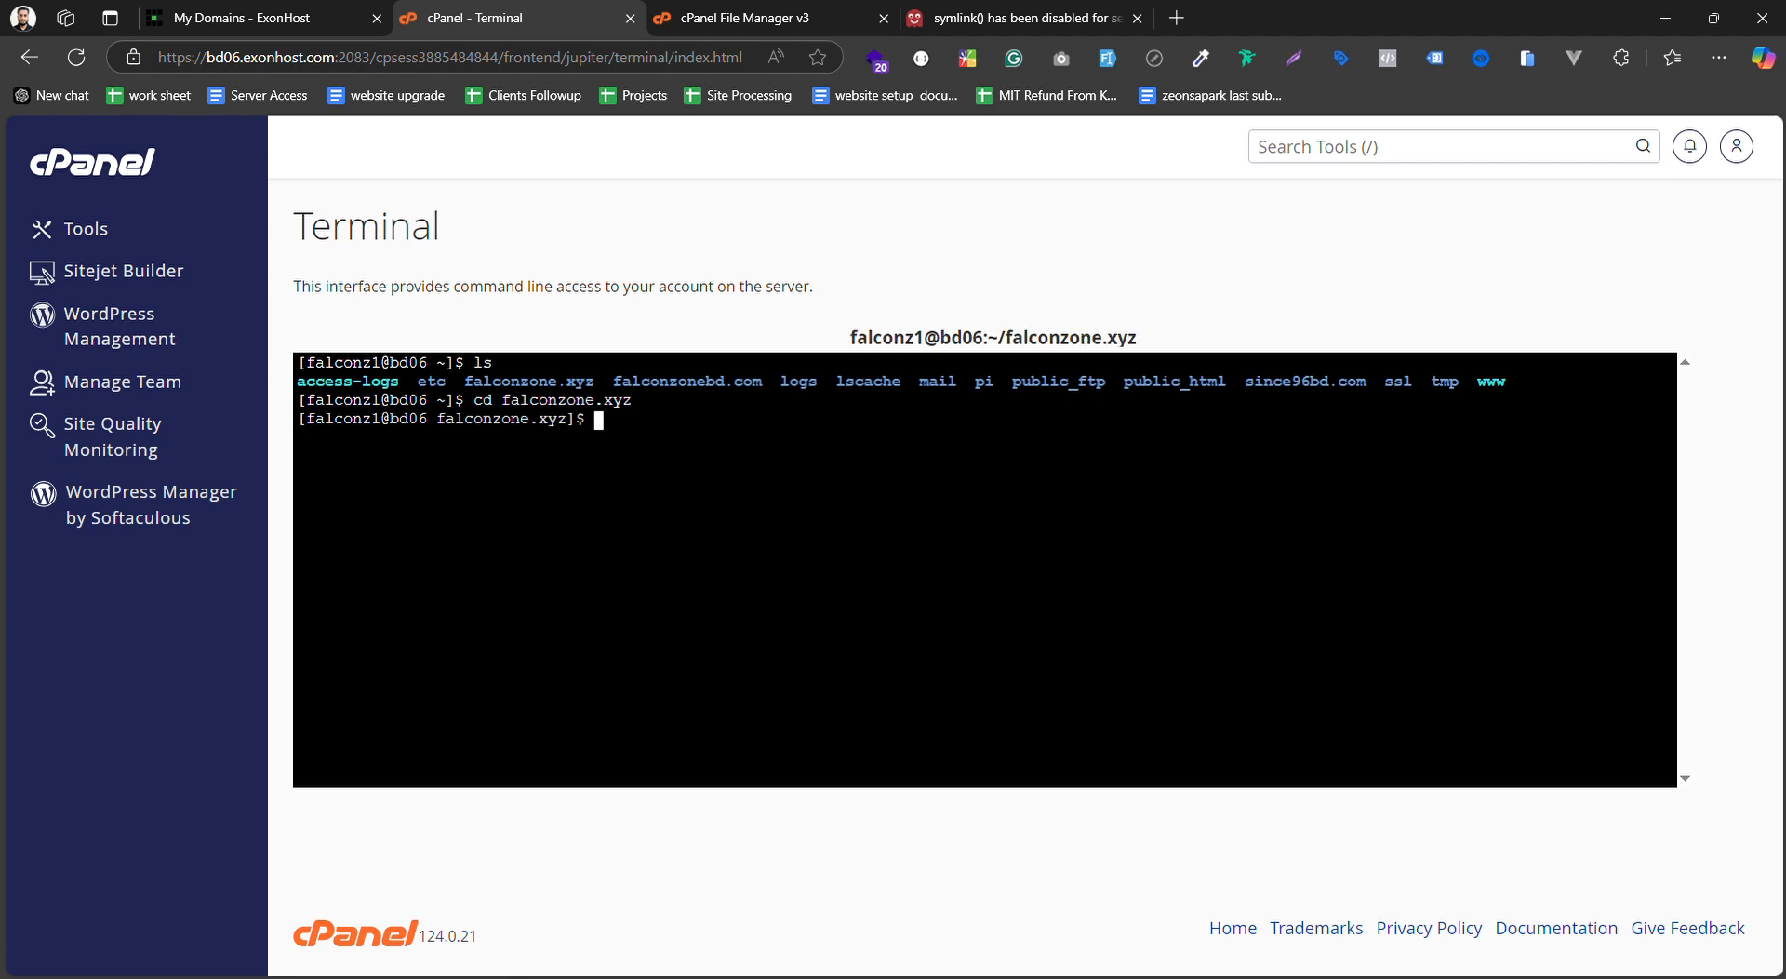
text(php artisan optimize:claer)
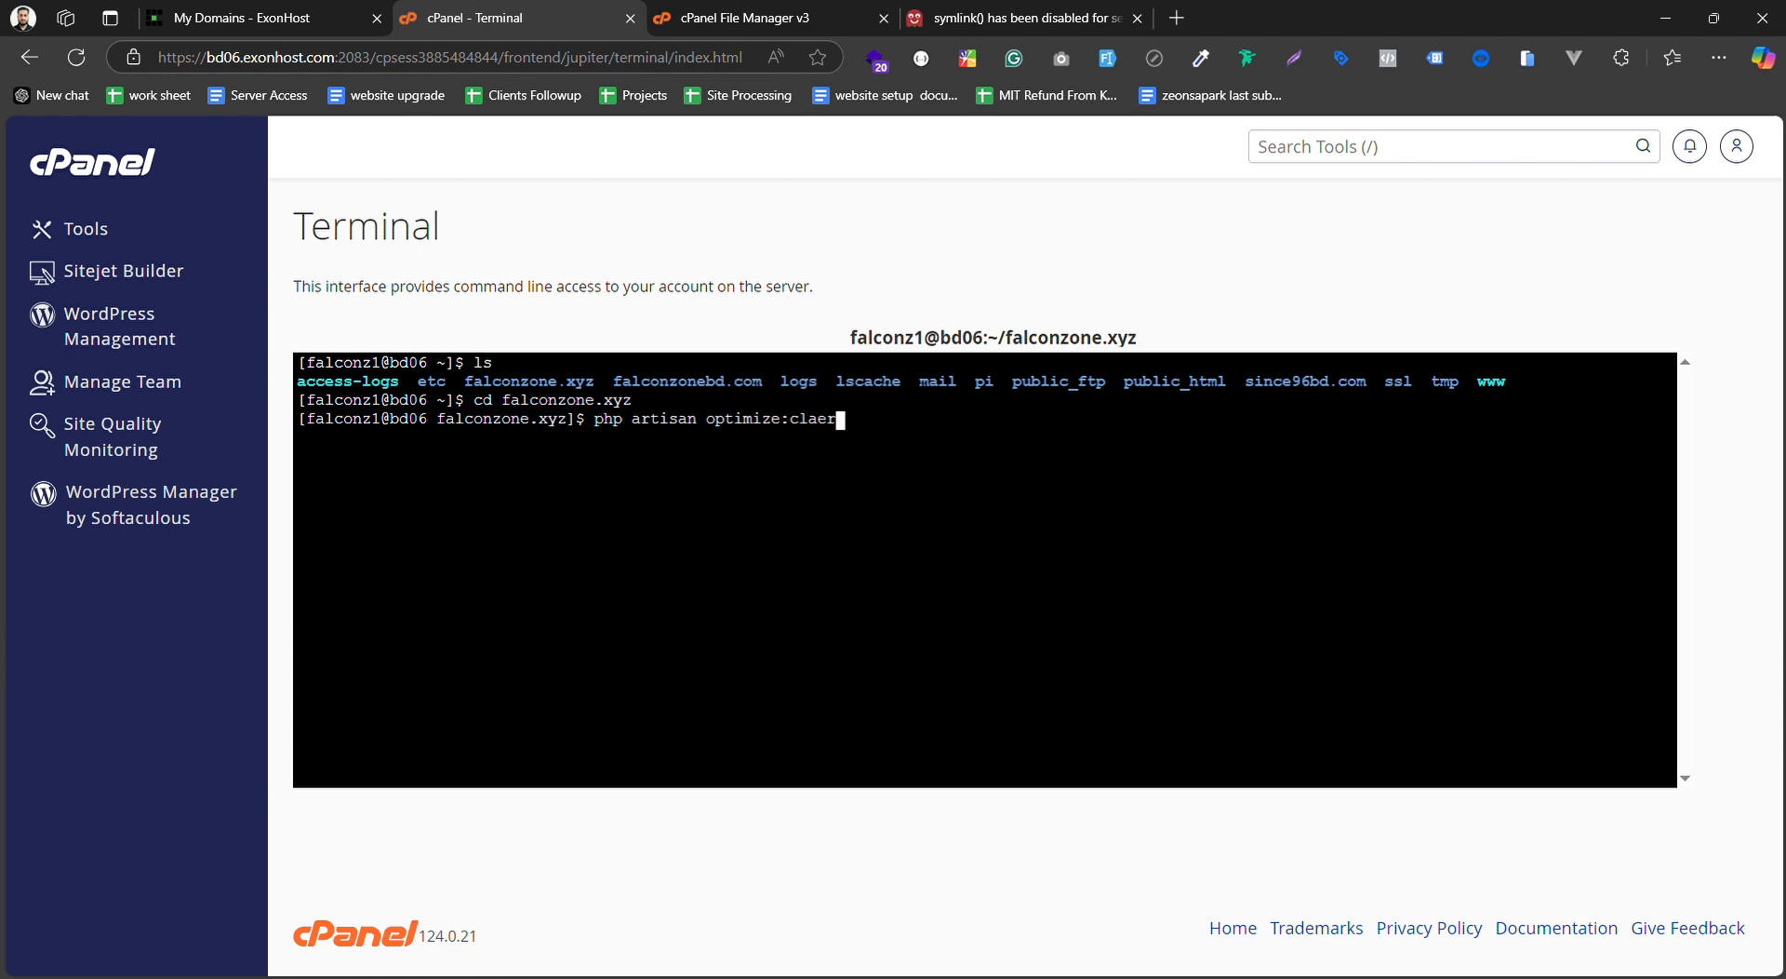
key(BackSpace)
key(BackSpace)
key(BackSpace)
key(BackSpace)
key(BackSpace)
text(lear)
key(Return)
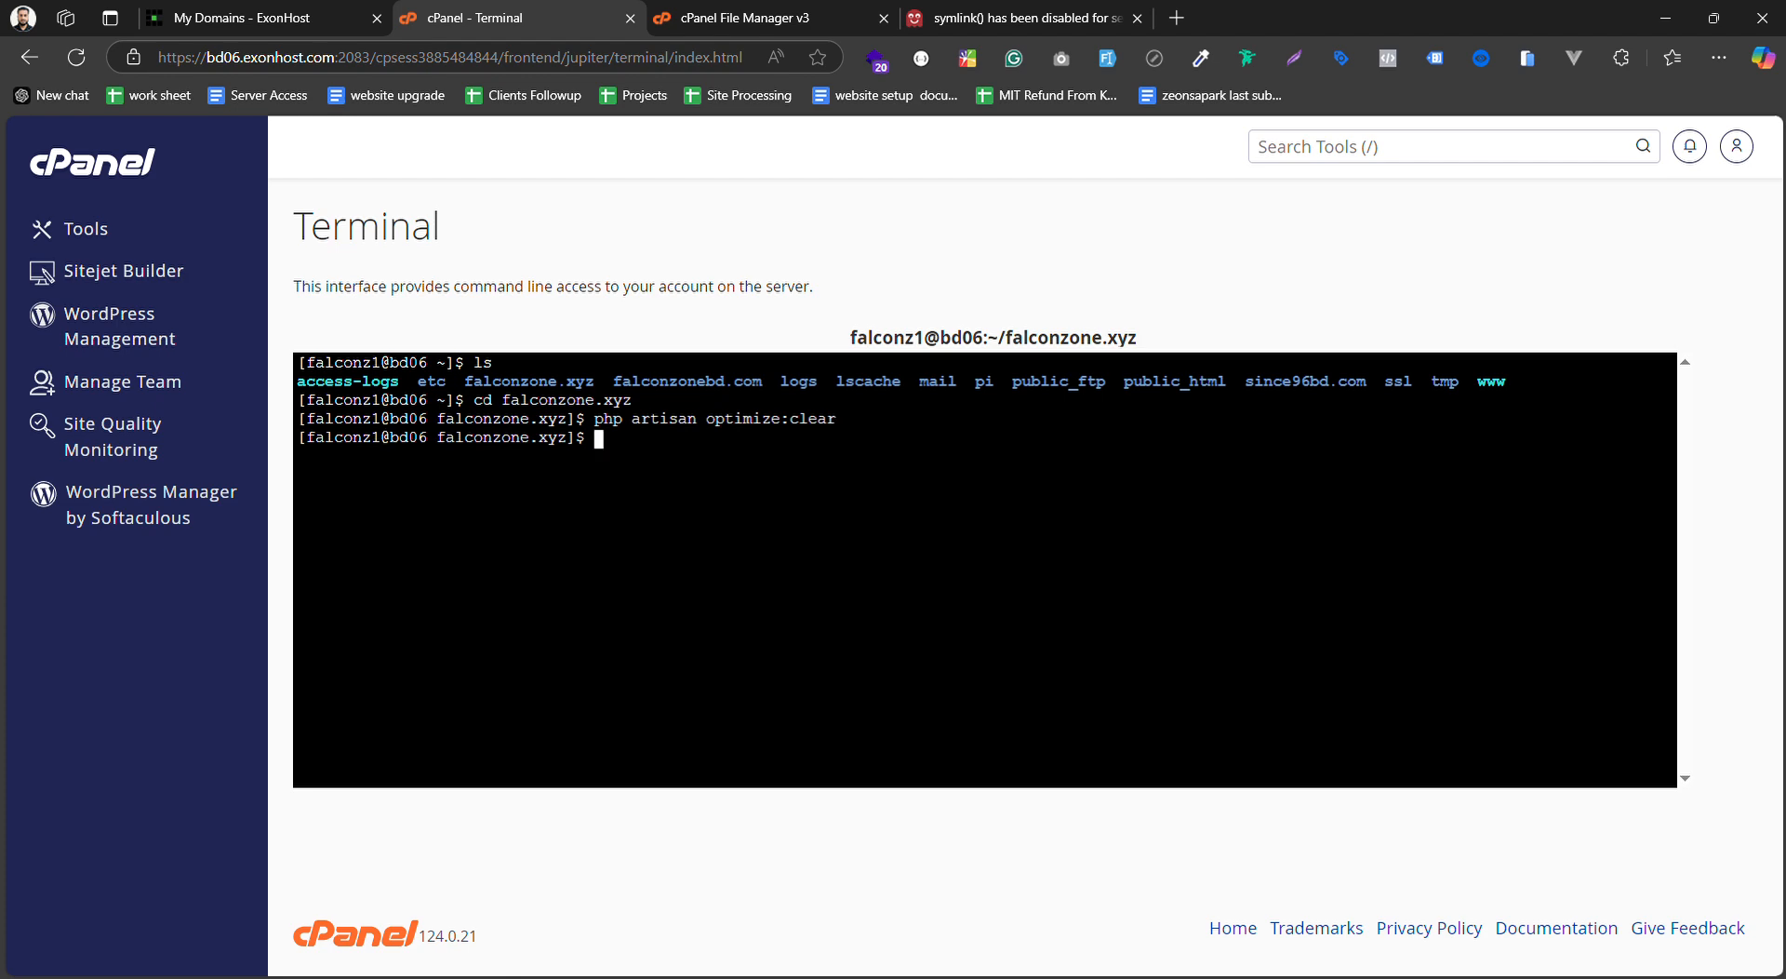
Open the cPanel Tools page in a separate browser tab, search for "sele" and open Select PHP Version
click(769, 18)
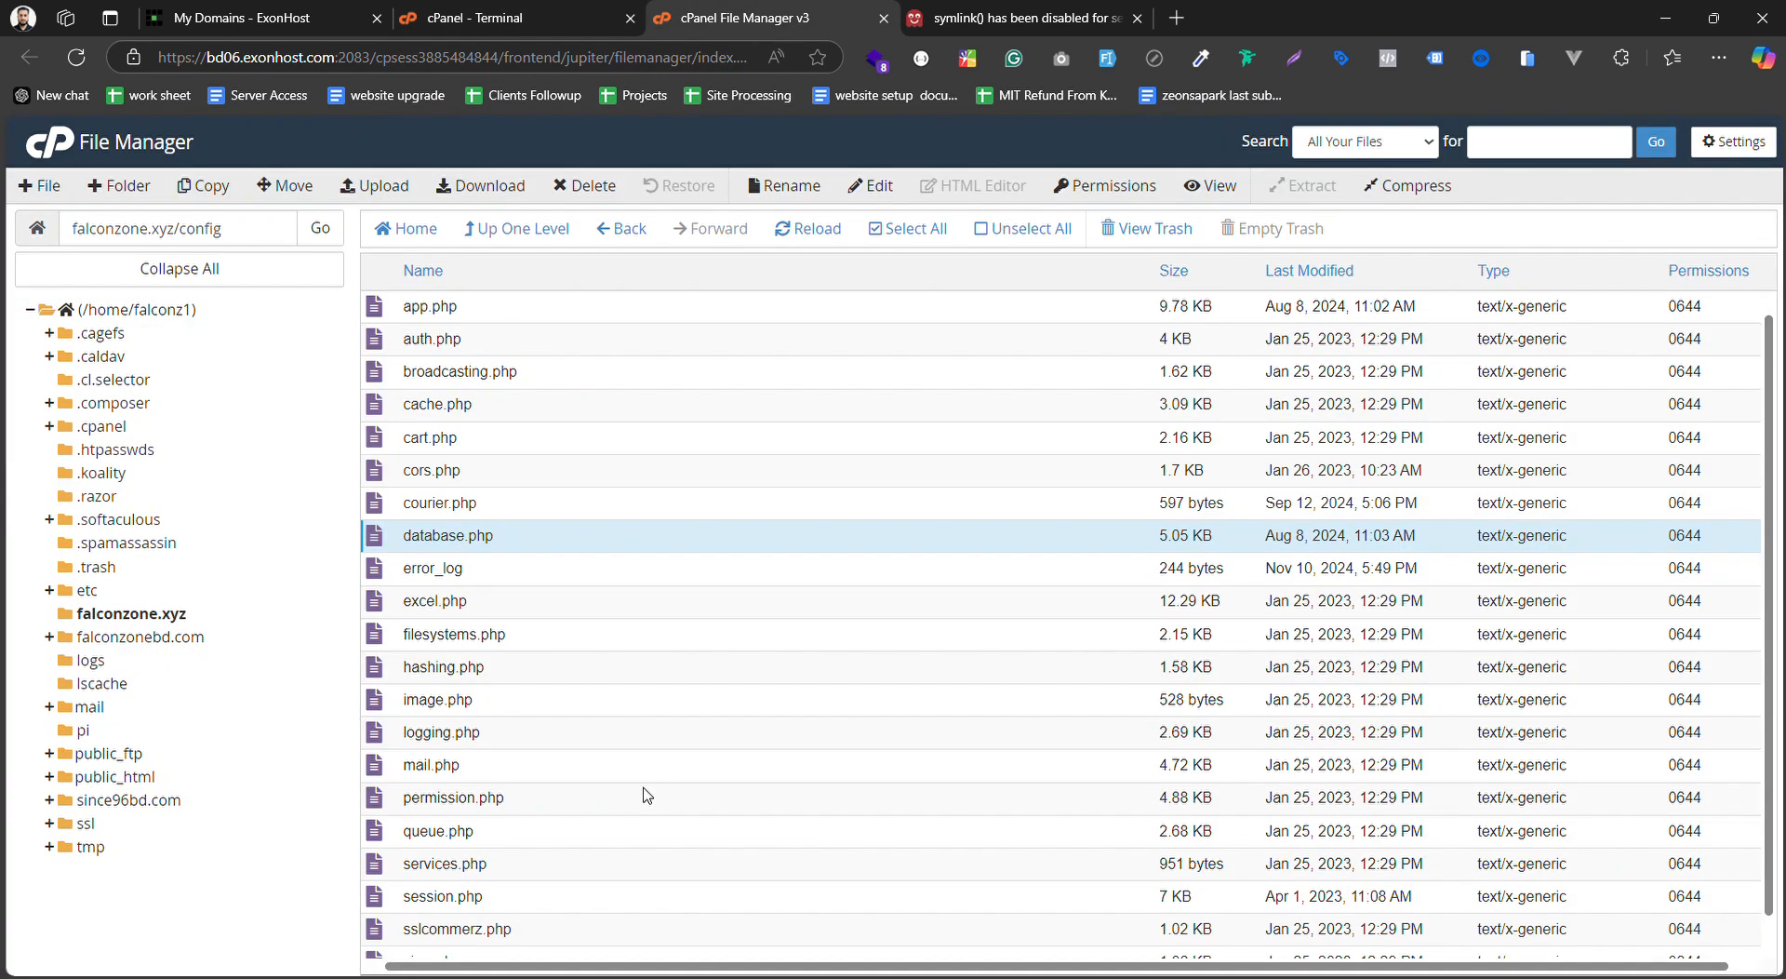
click(544, 20)
click(735, 17)
click(502, 18)
click(122, 152)
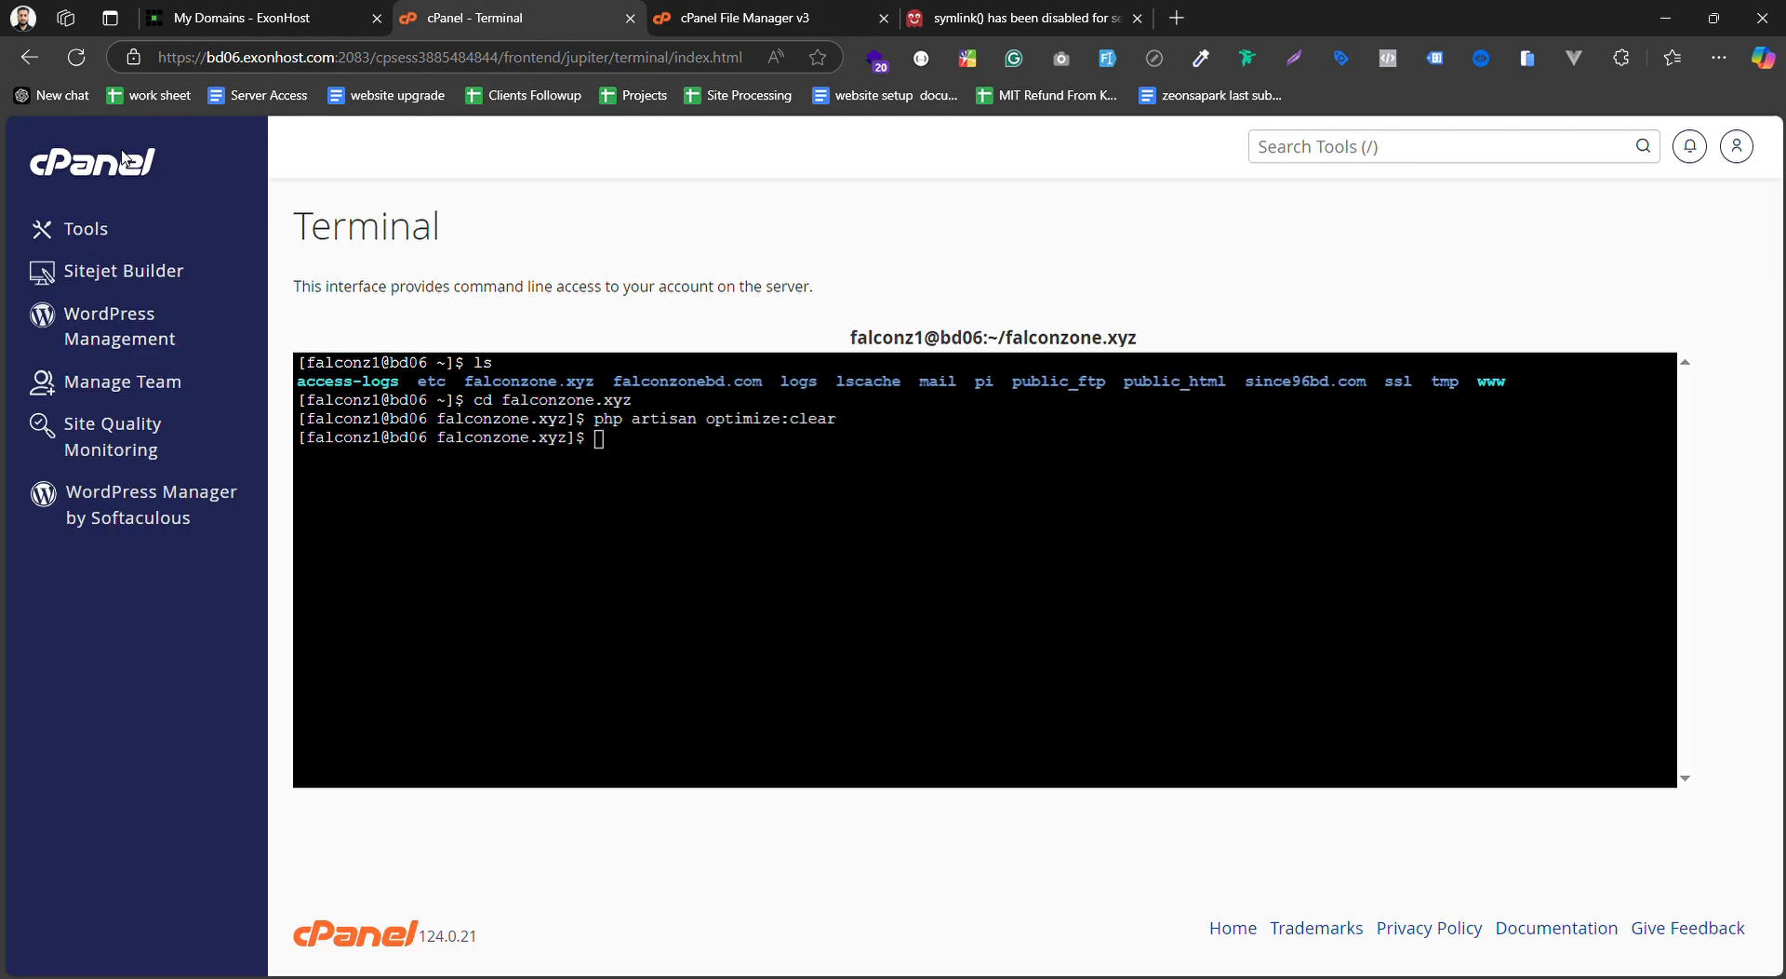
click(251, 180)
click(781, 11)
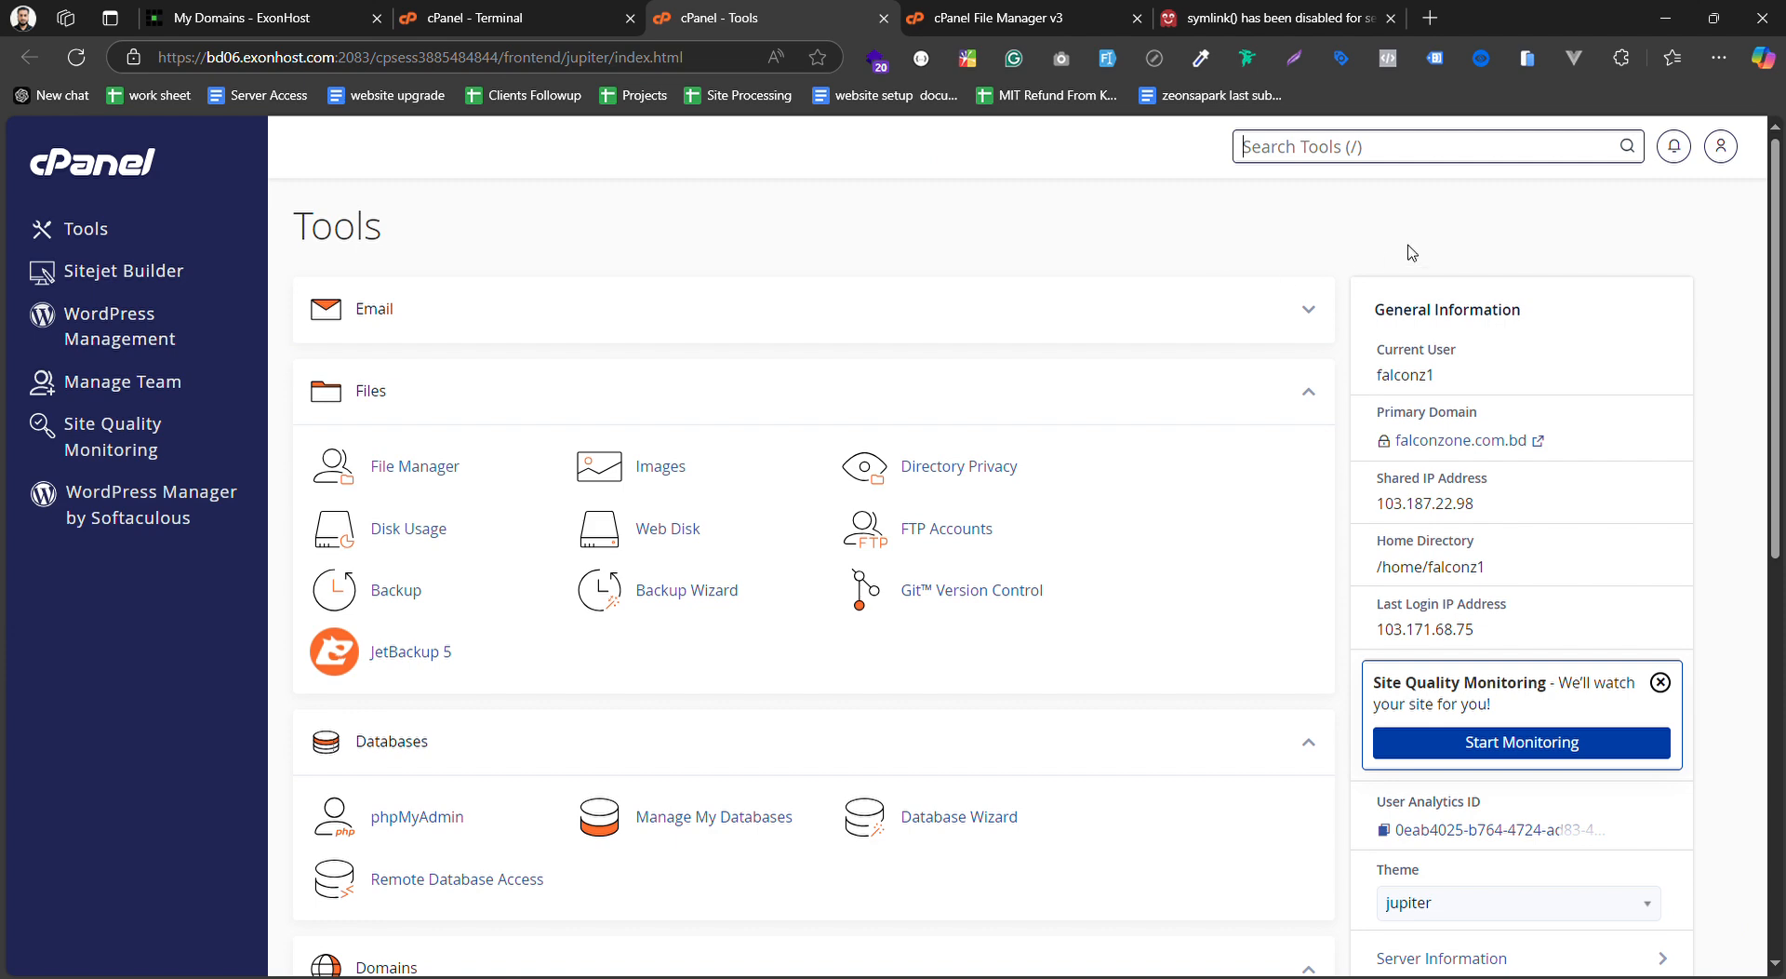
click(1380, 153)
text(mul)
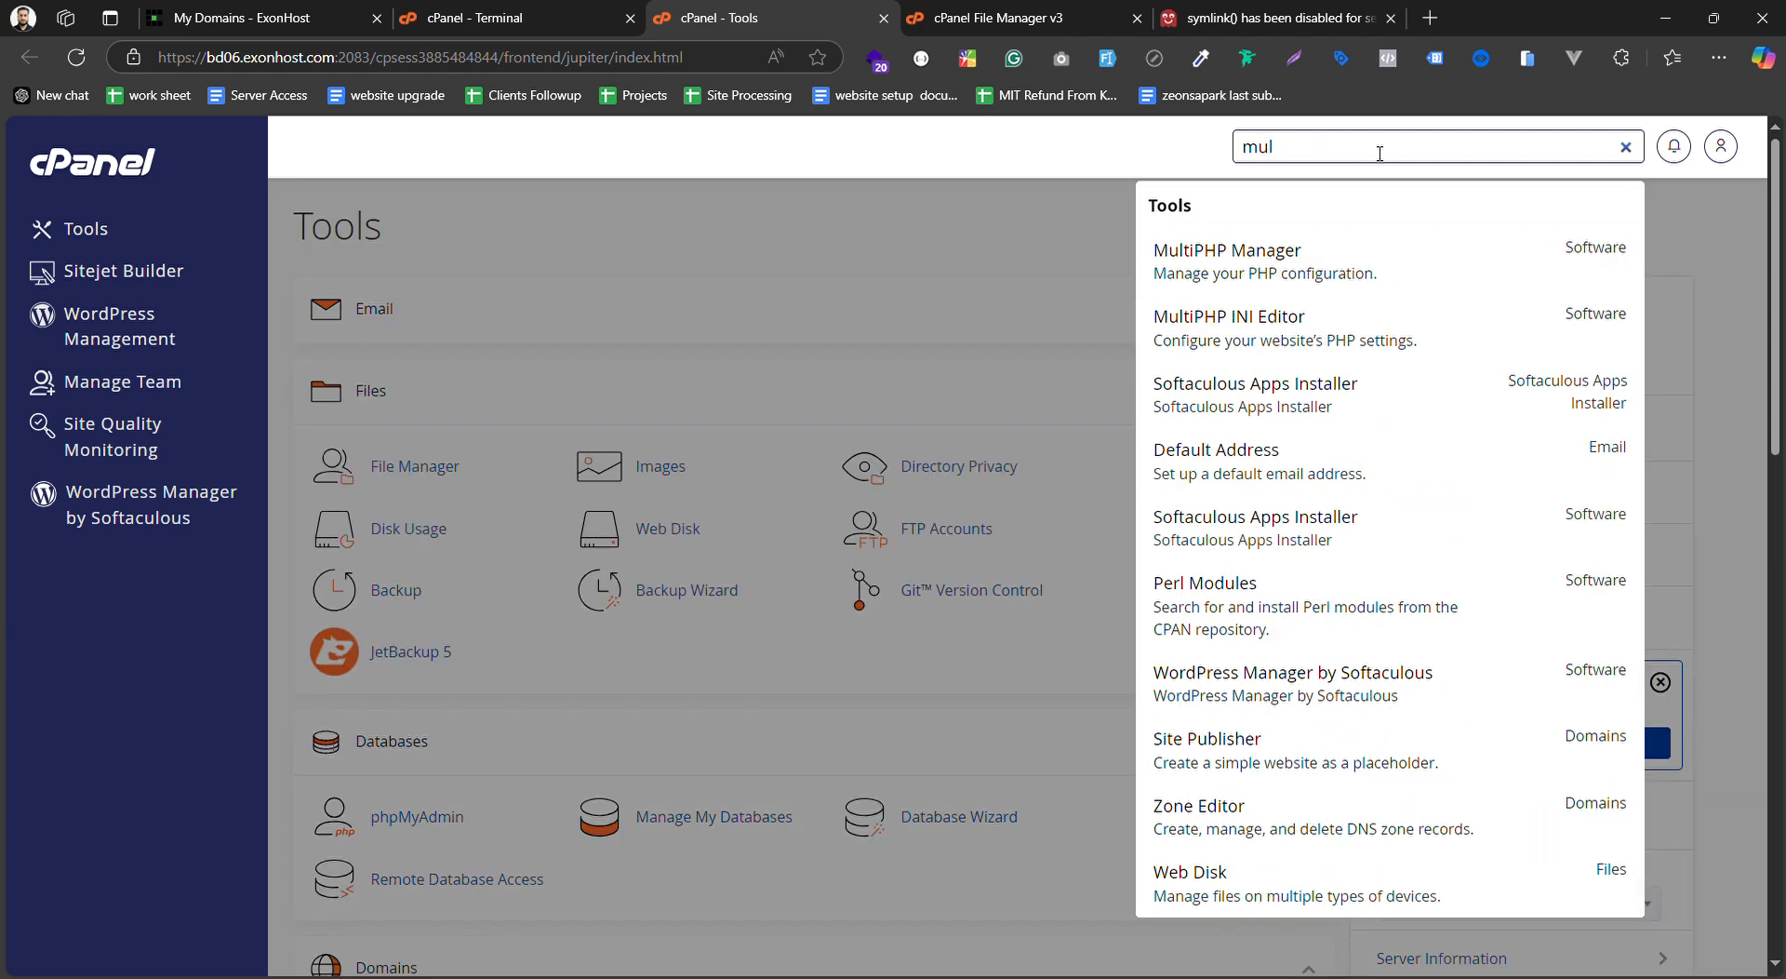
drag(1288, 158, 1216, 163)
text(sele)
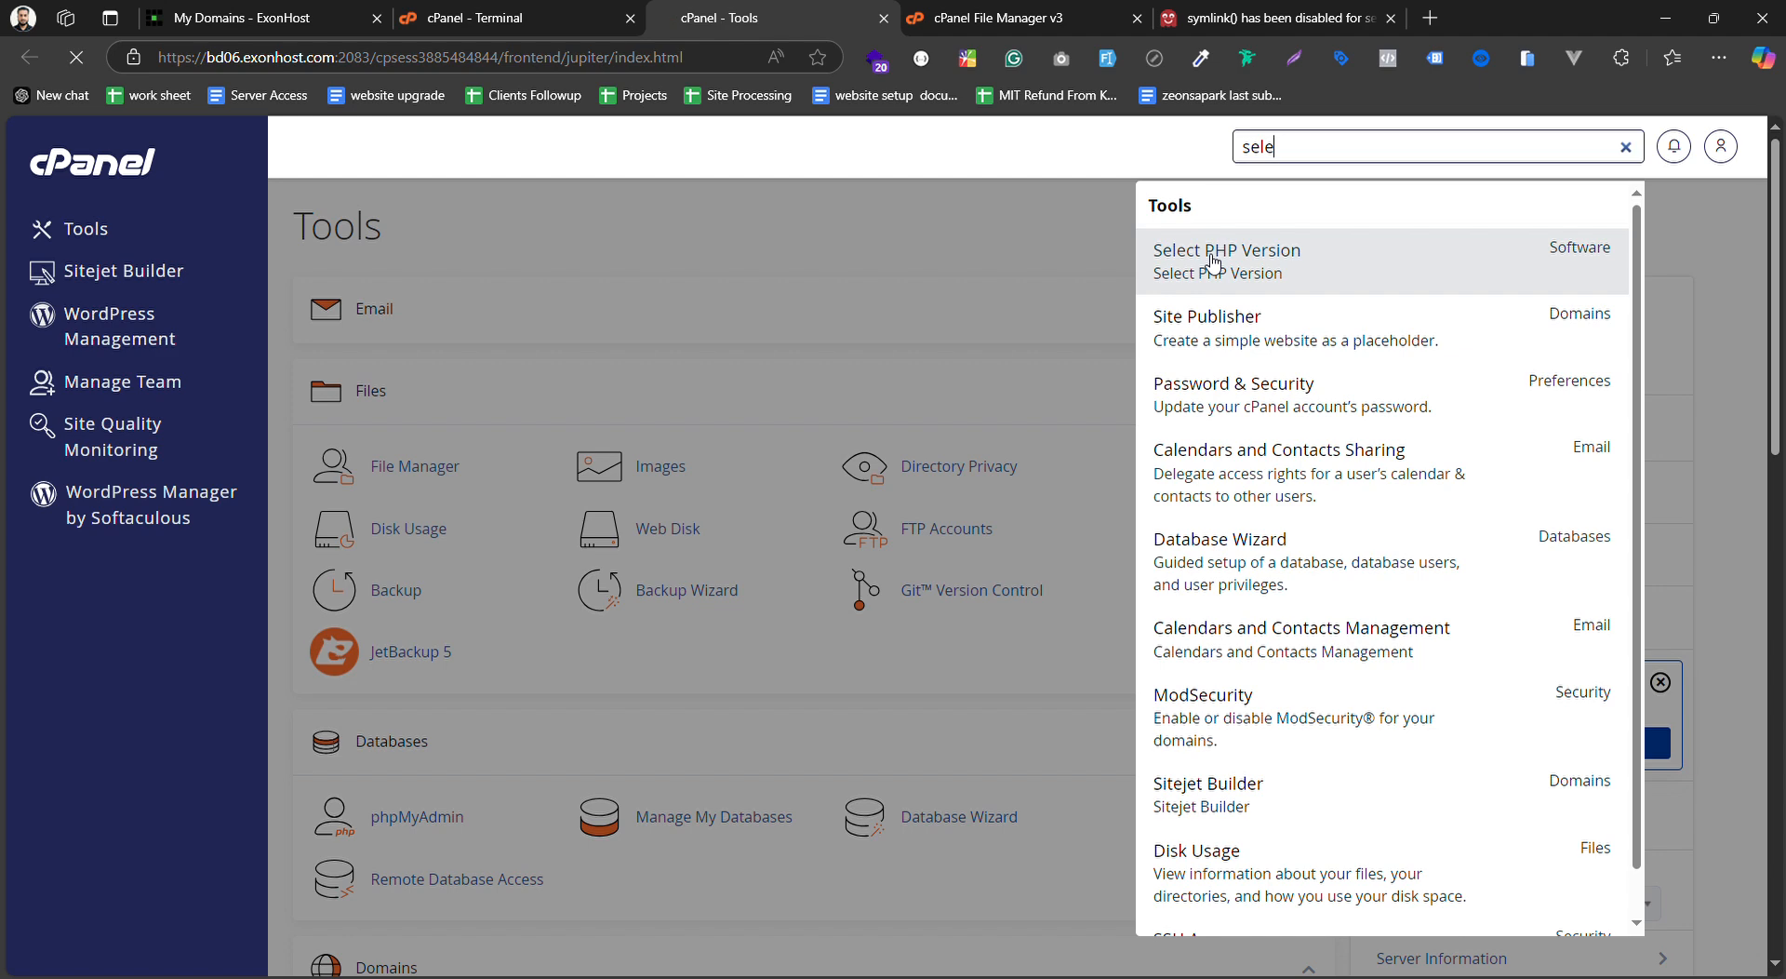
click(1214, 263)
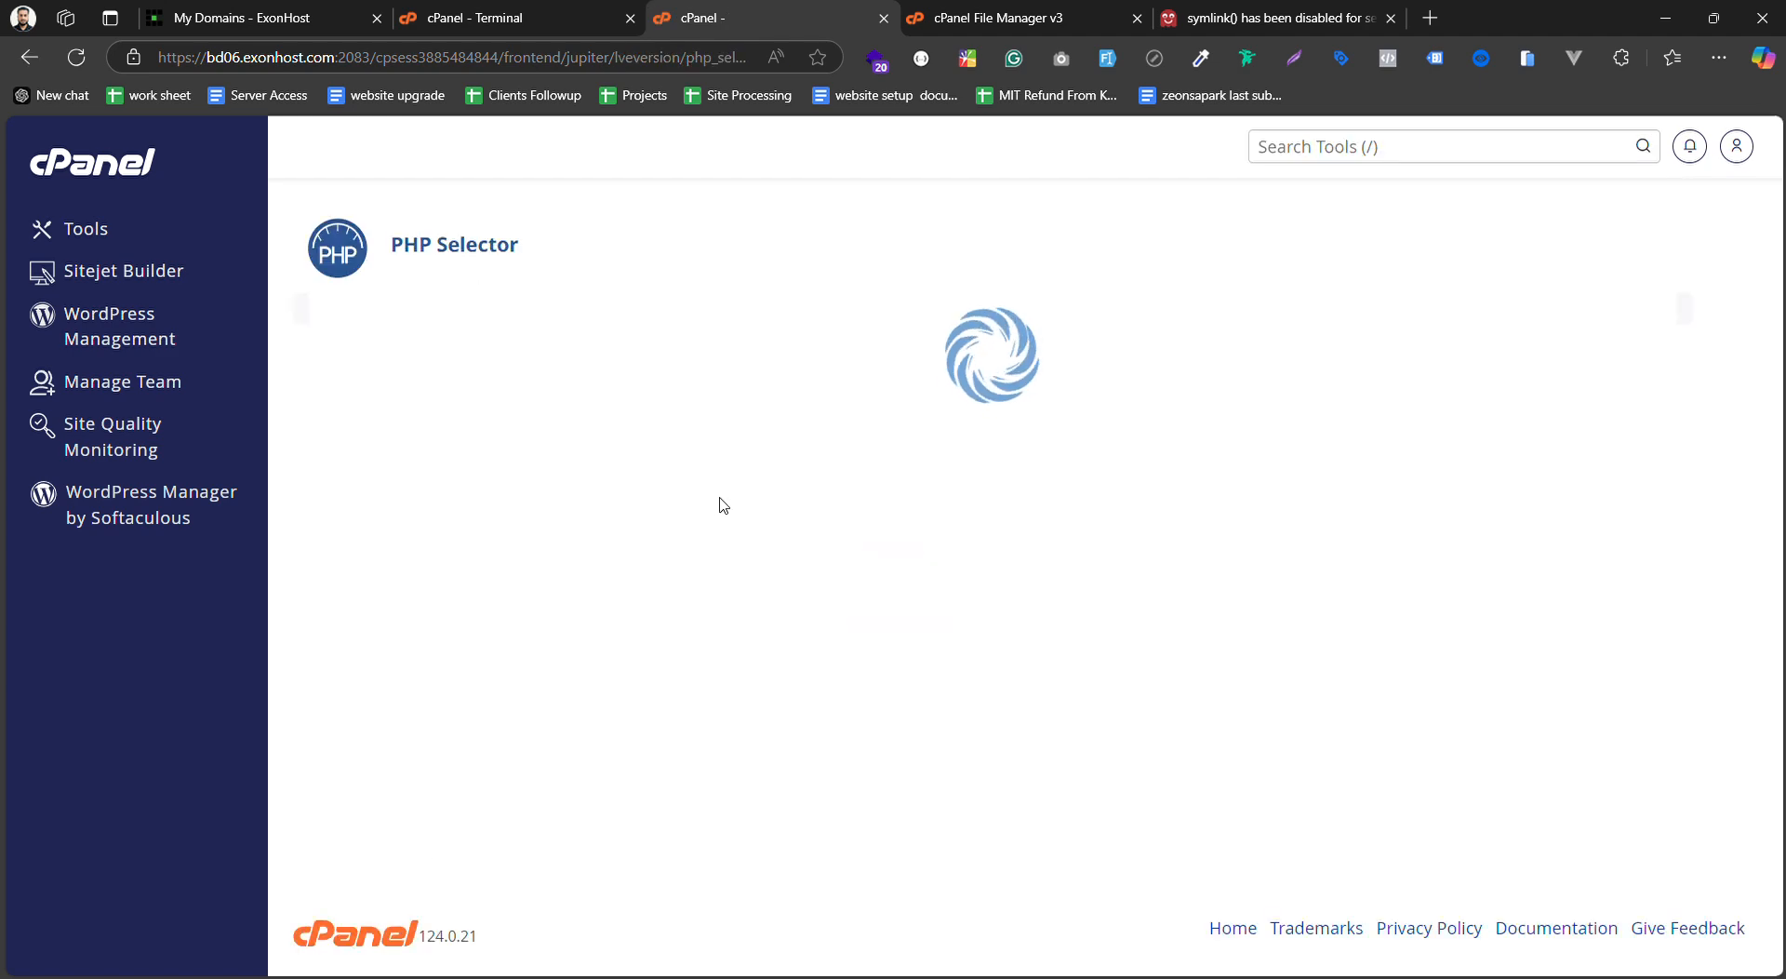
Set the current PHP version in PHP Selector to 7.4 and apply it
scroll(854, 467, down, 3)
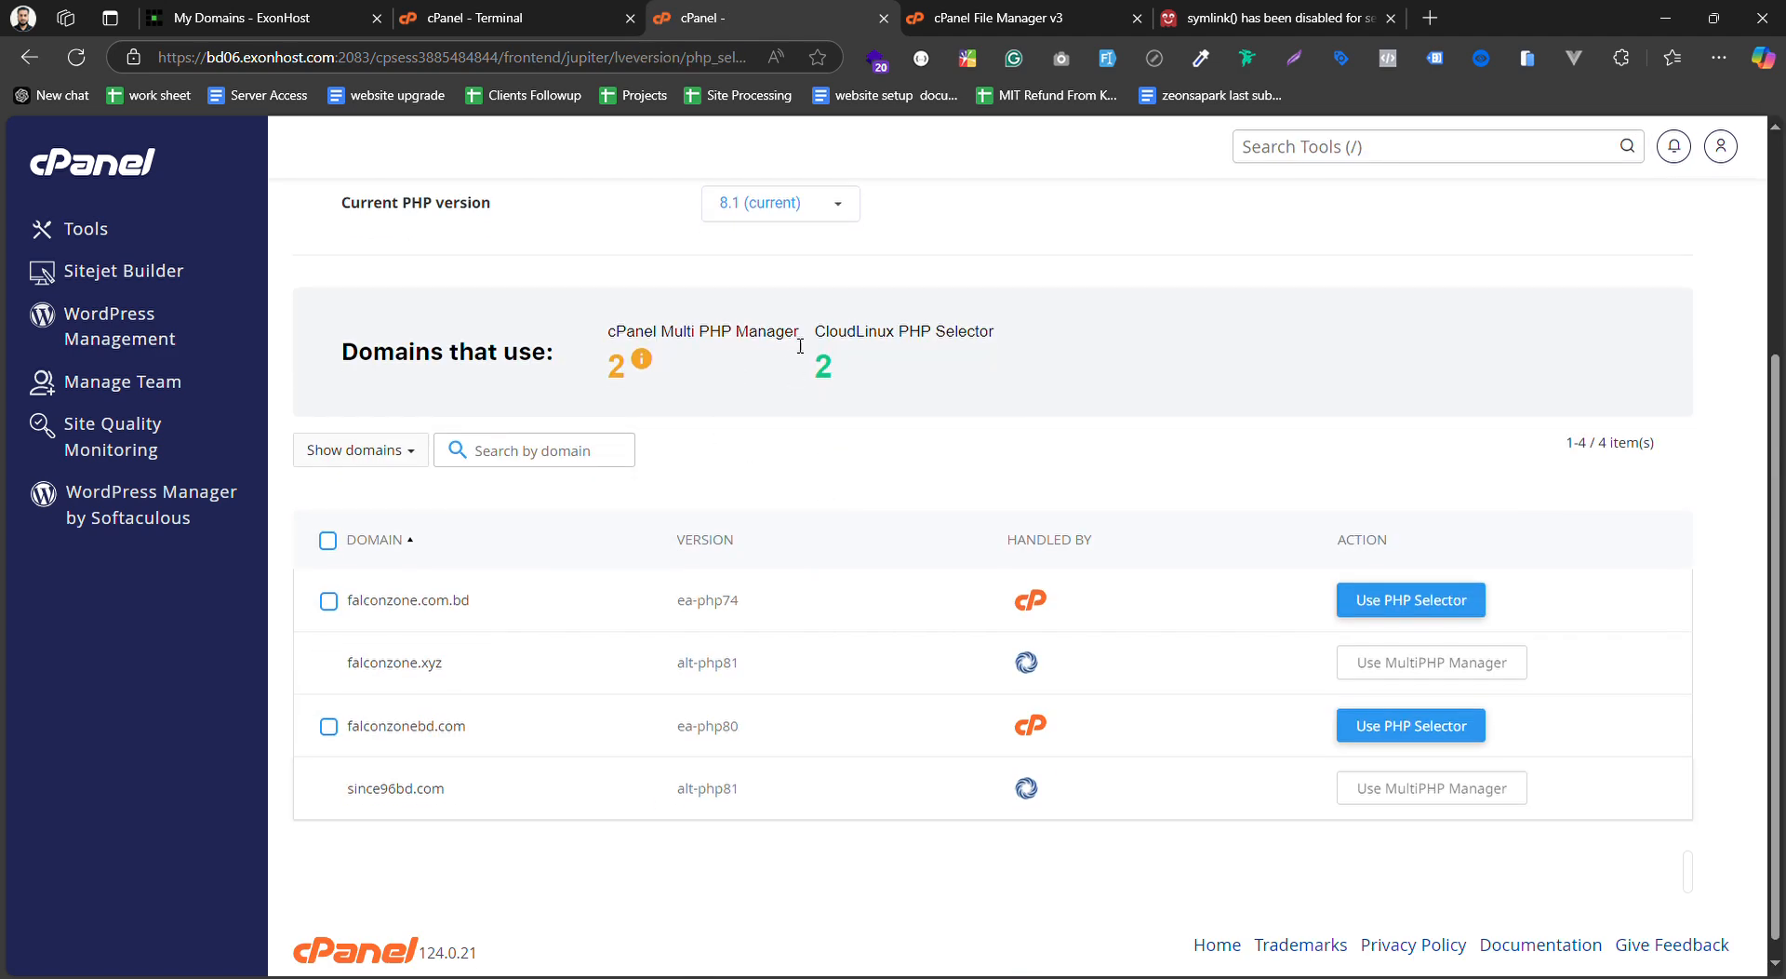
click(774, 214)
click(815, 483)
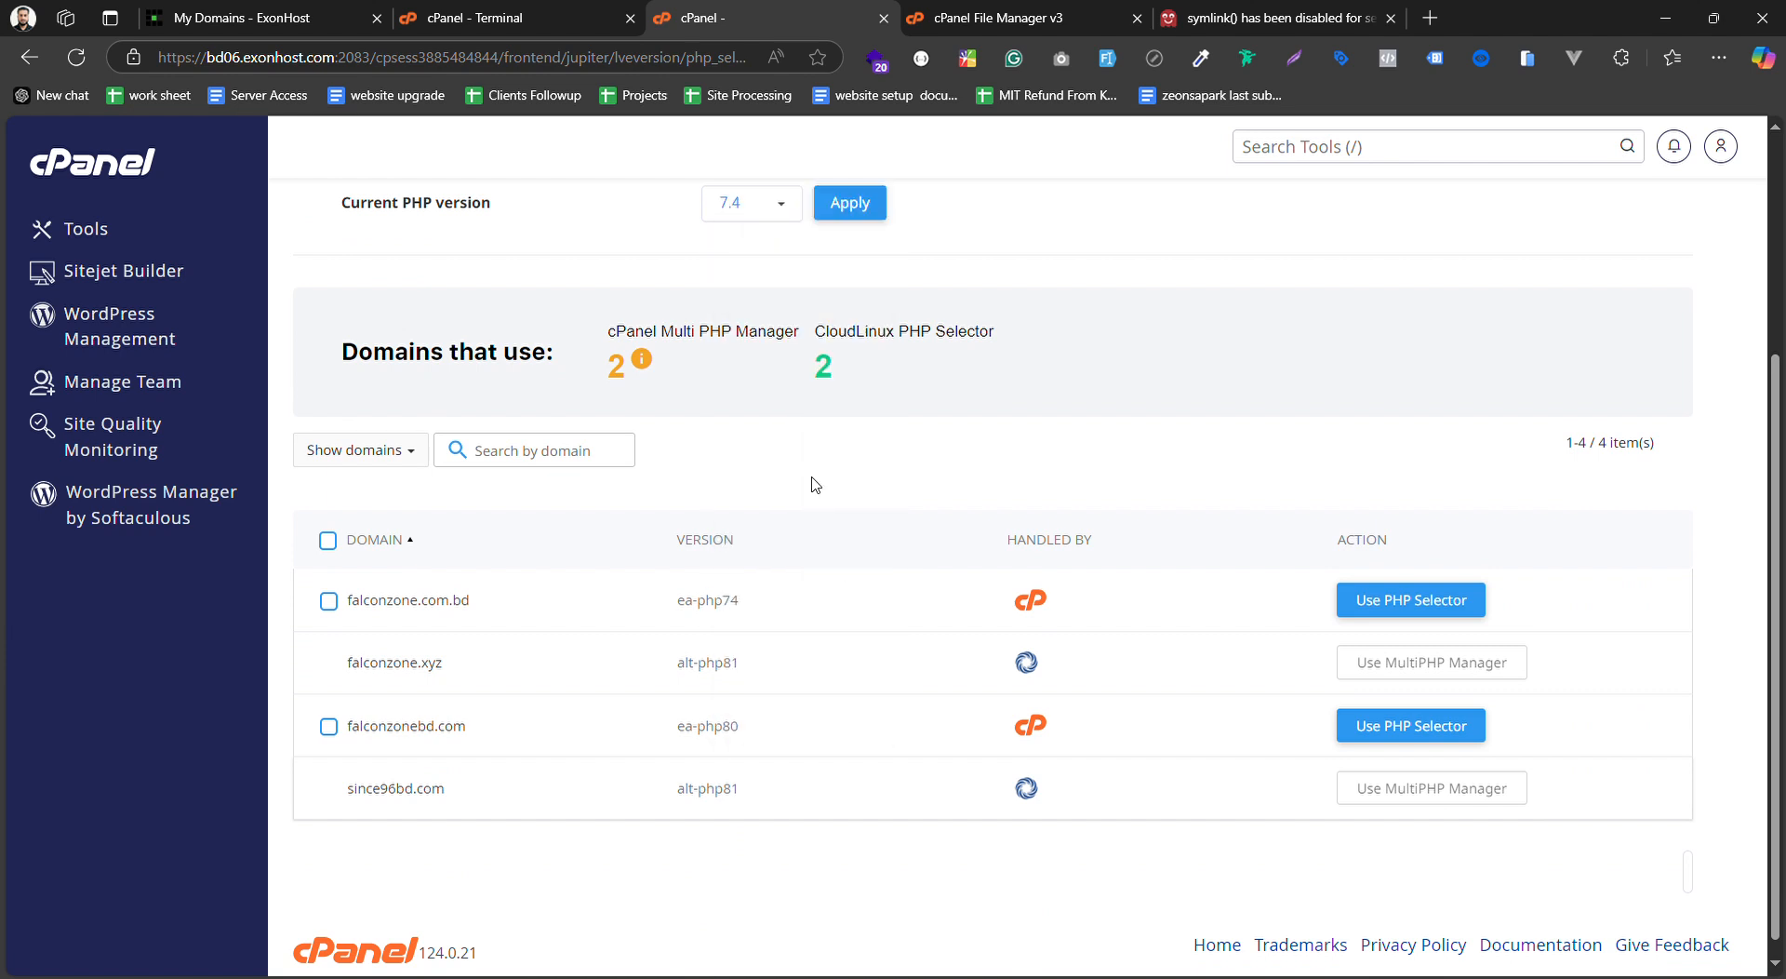
click(868, 202)
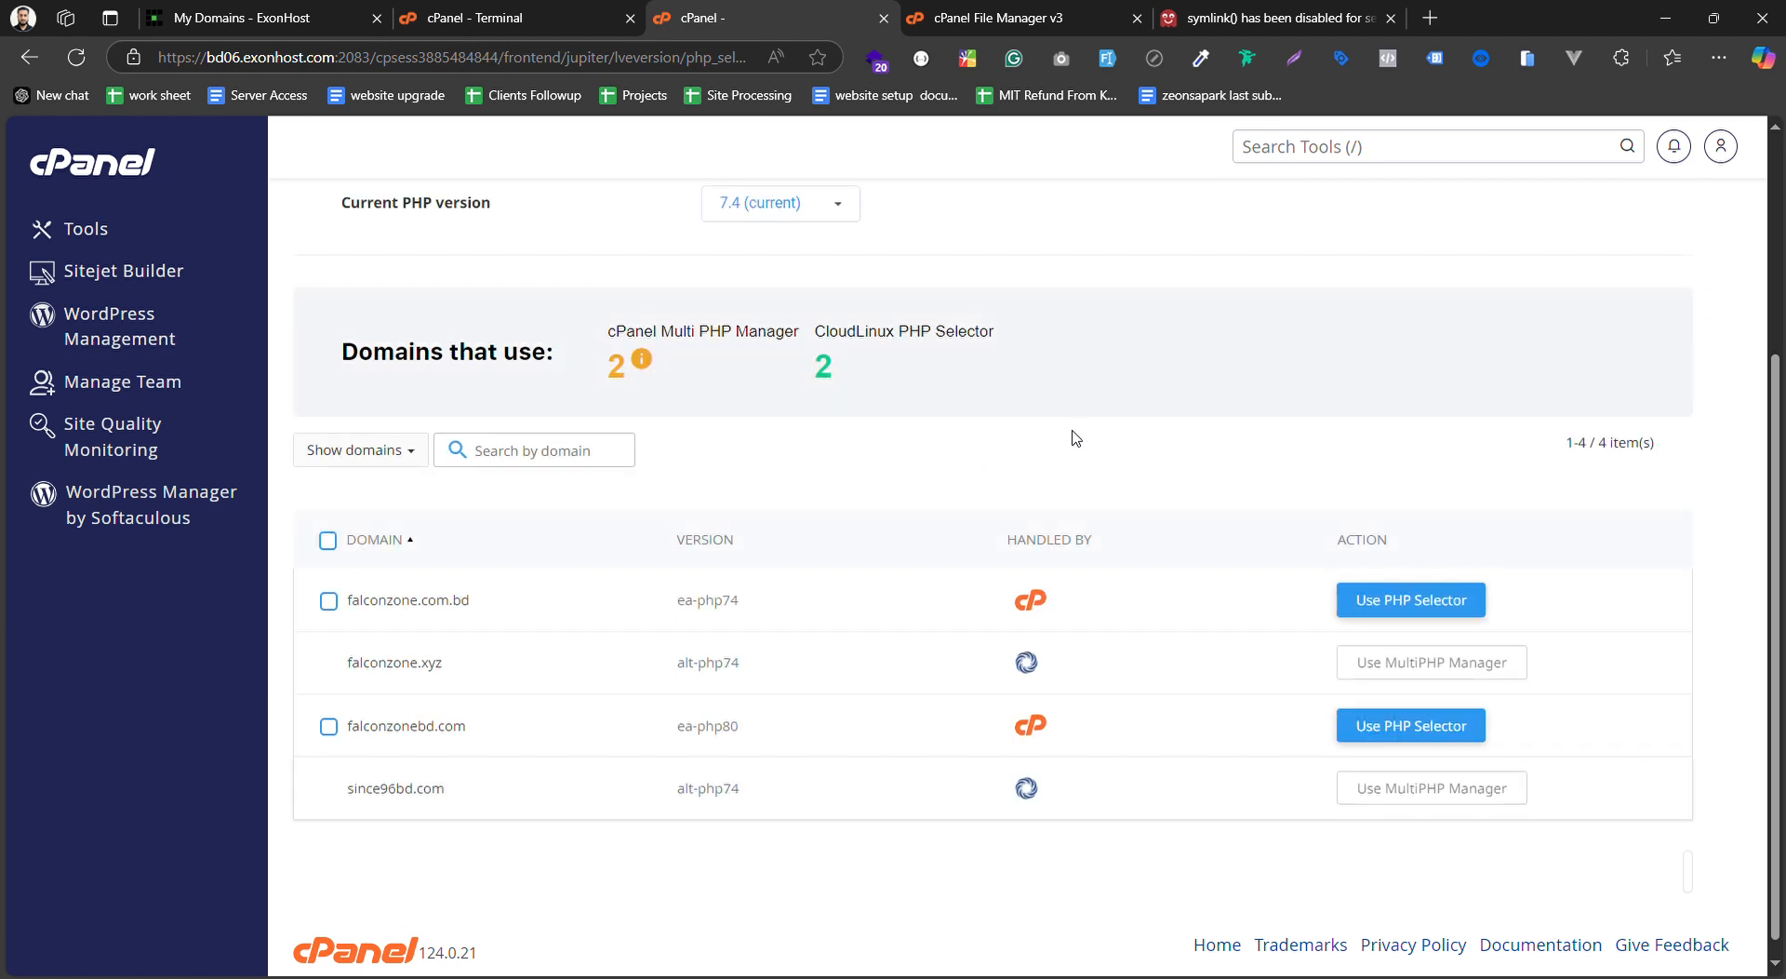
Return to the Terminal and rerun php artisan optimize:clear in the falconzone.xyz directory
click(521, 17)
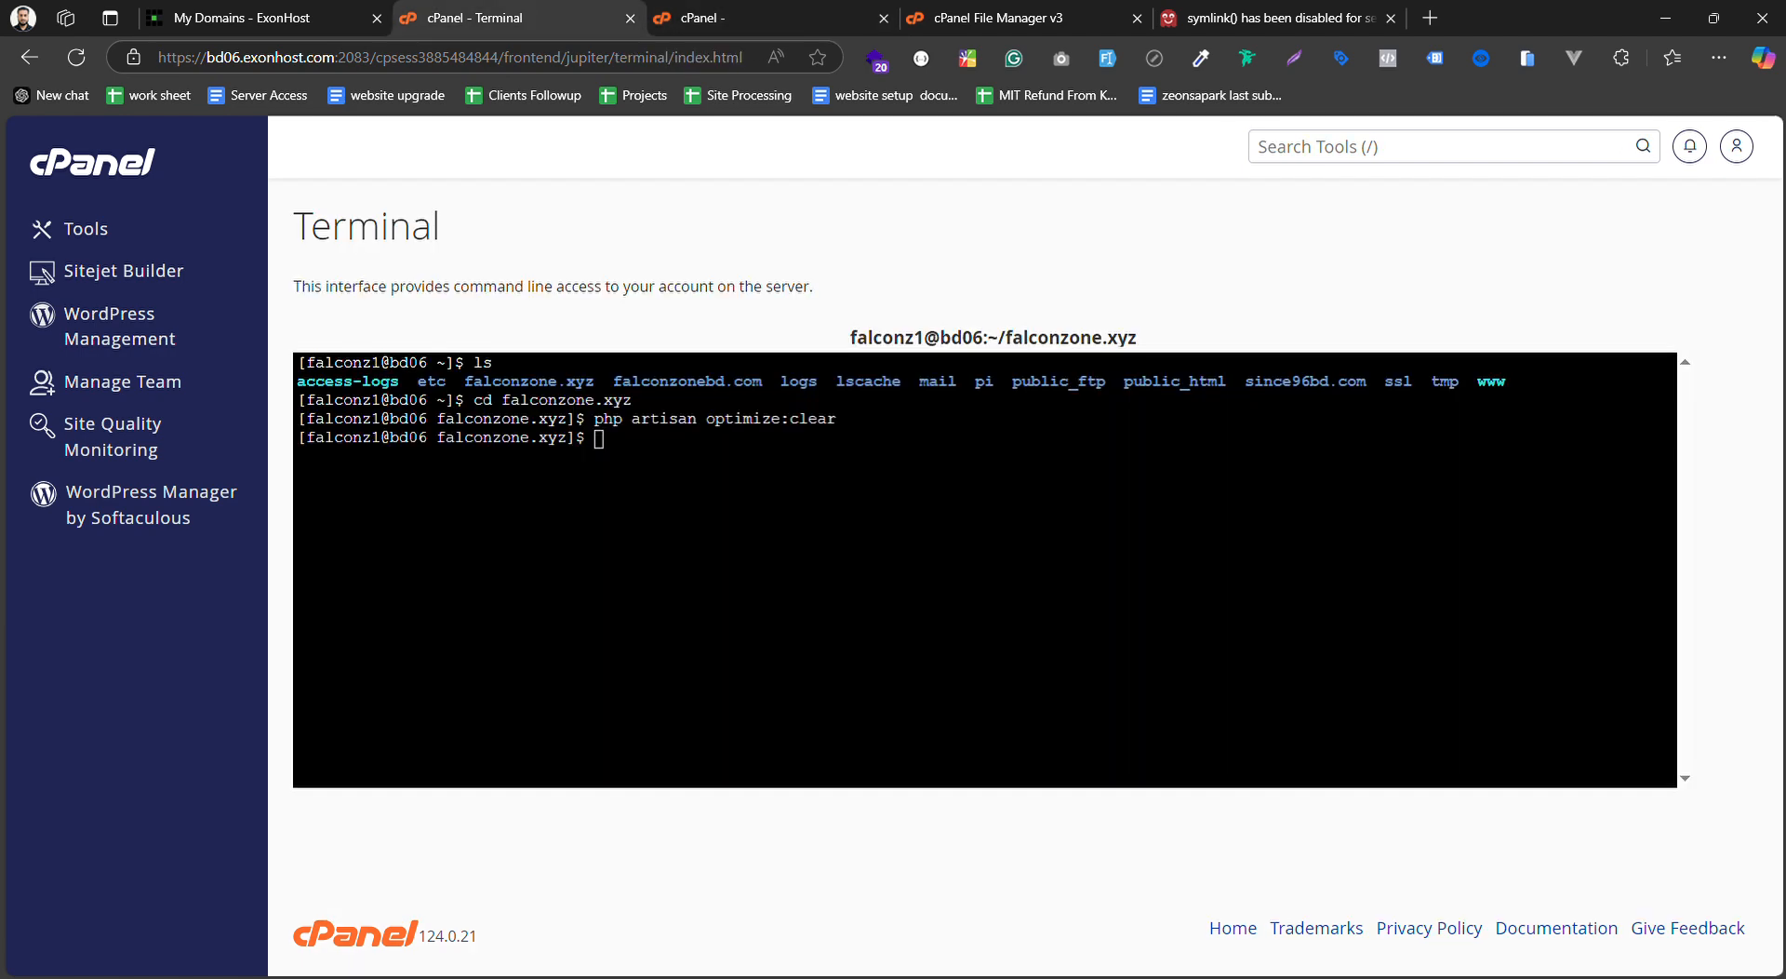
key(Up)
click(599, 439)
key(Up)
key(Return)
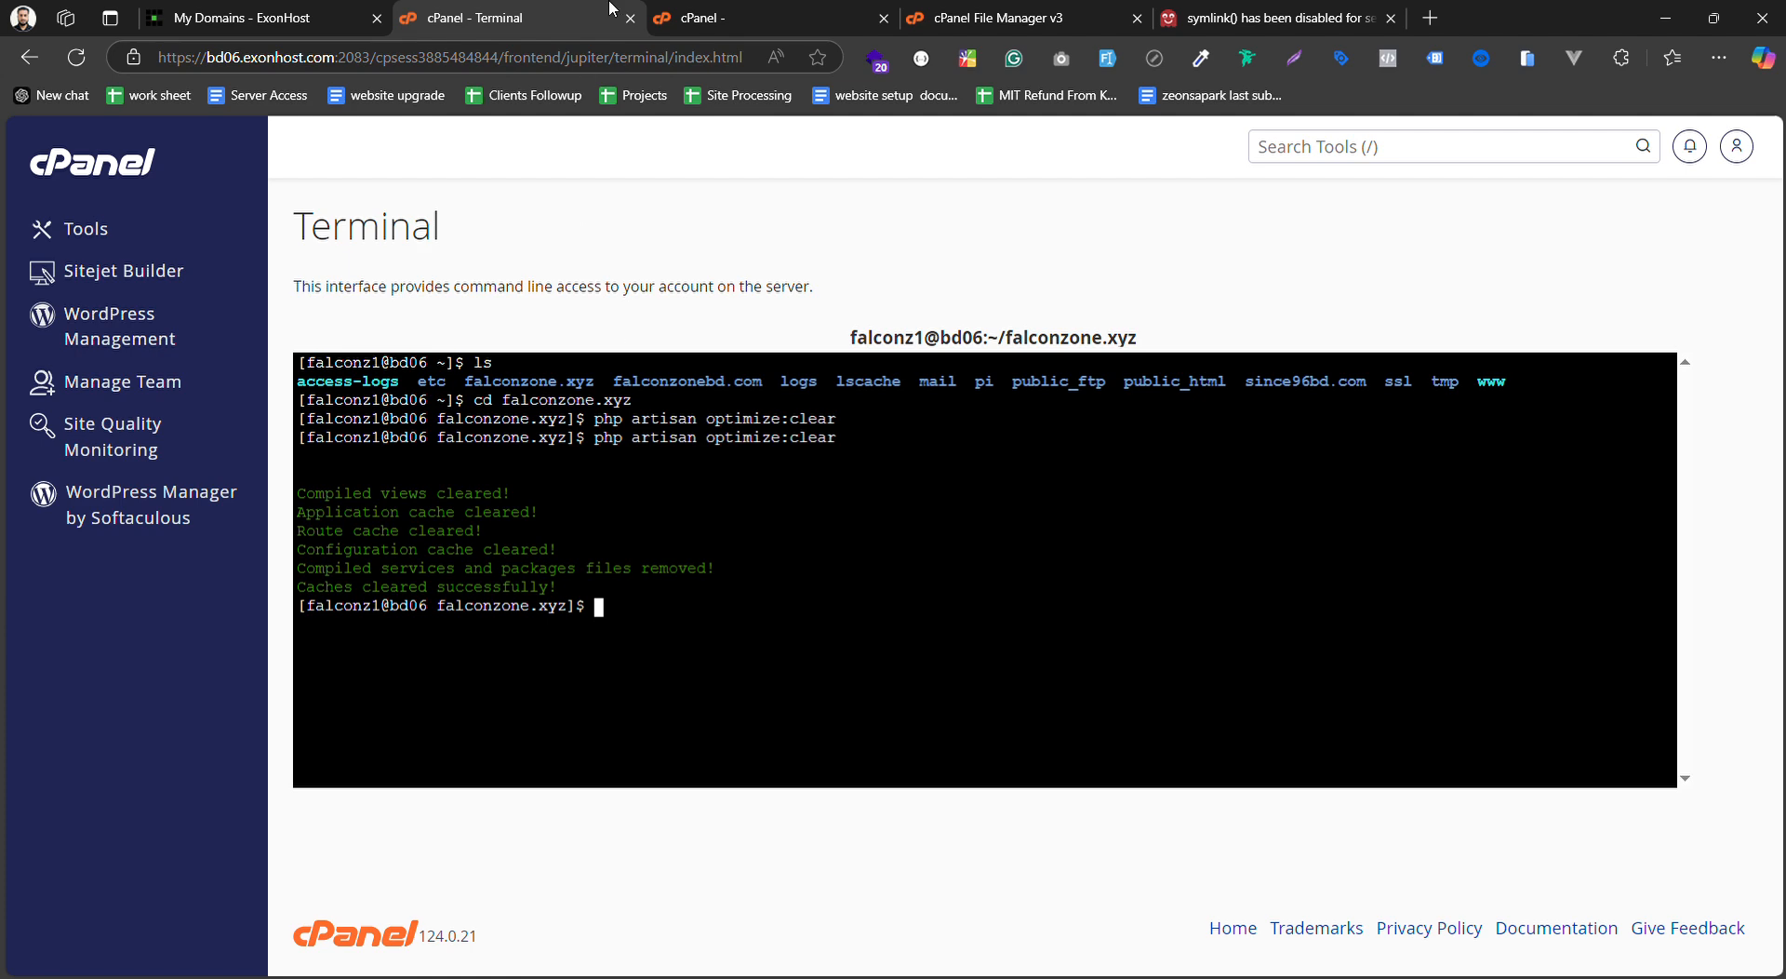
Check the PHP version listed for falconzone.xyz and run php artisan storage:link in the Terminal
click(656, 14)
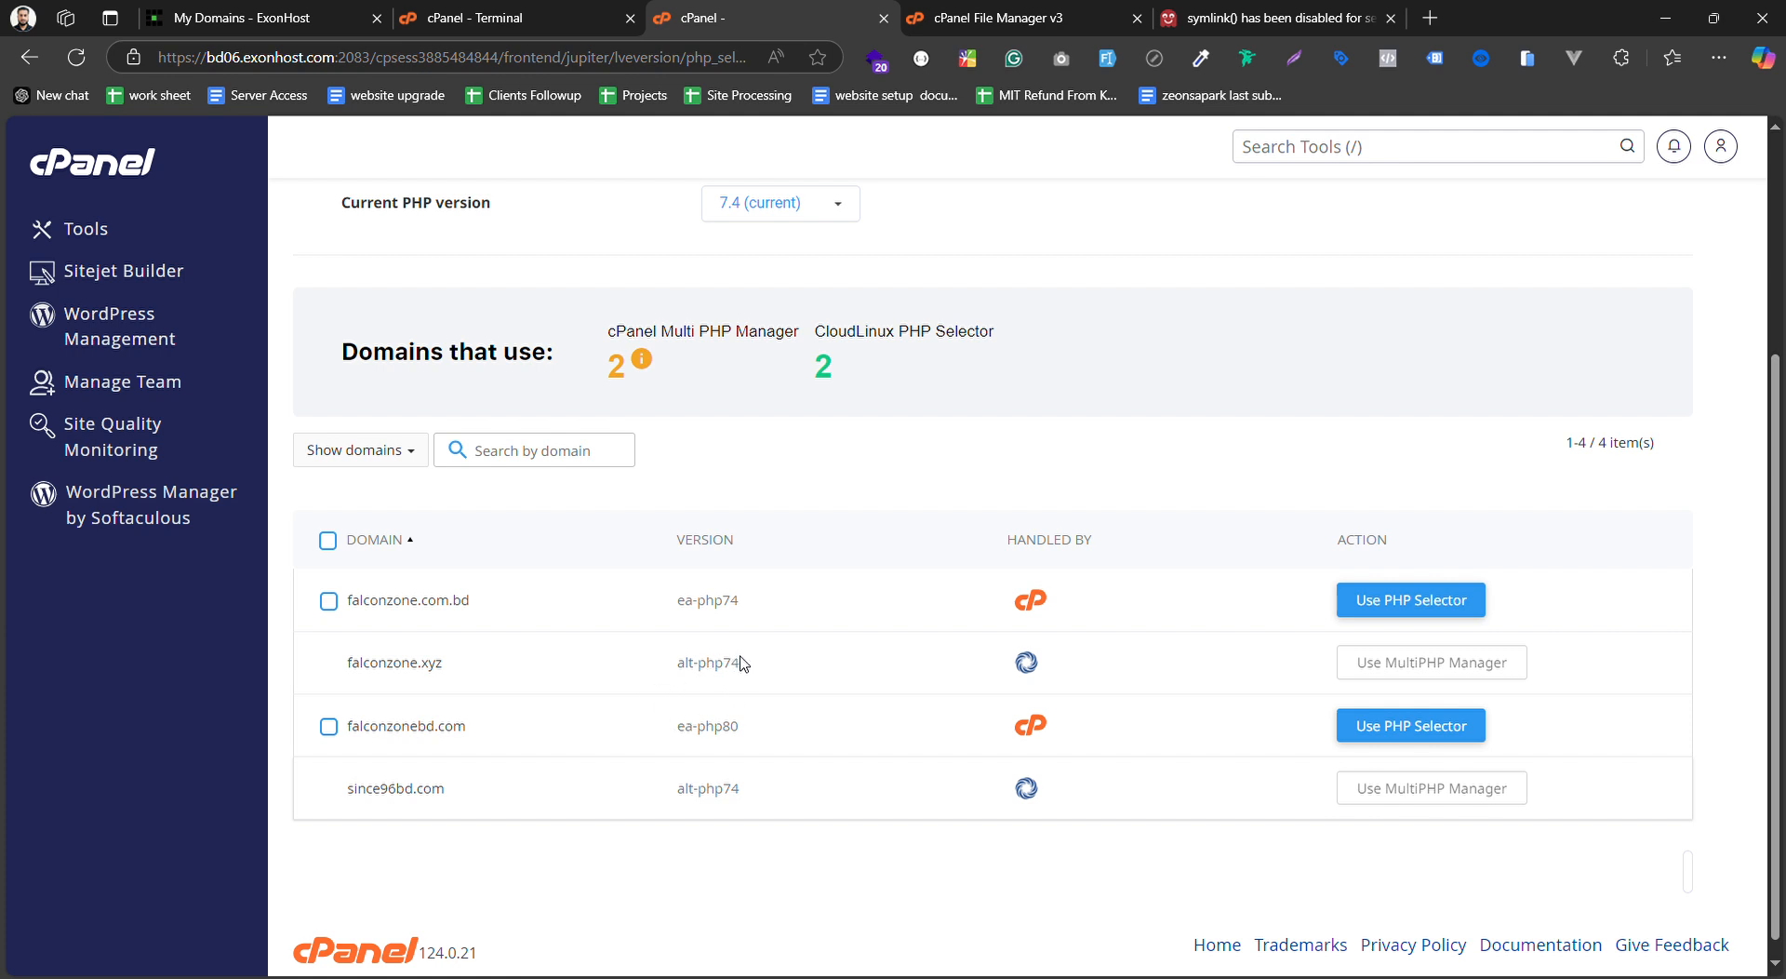
click(565, 11)
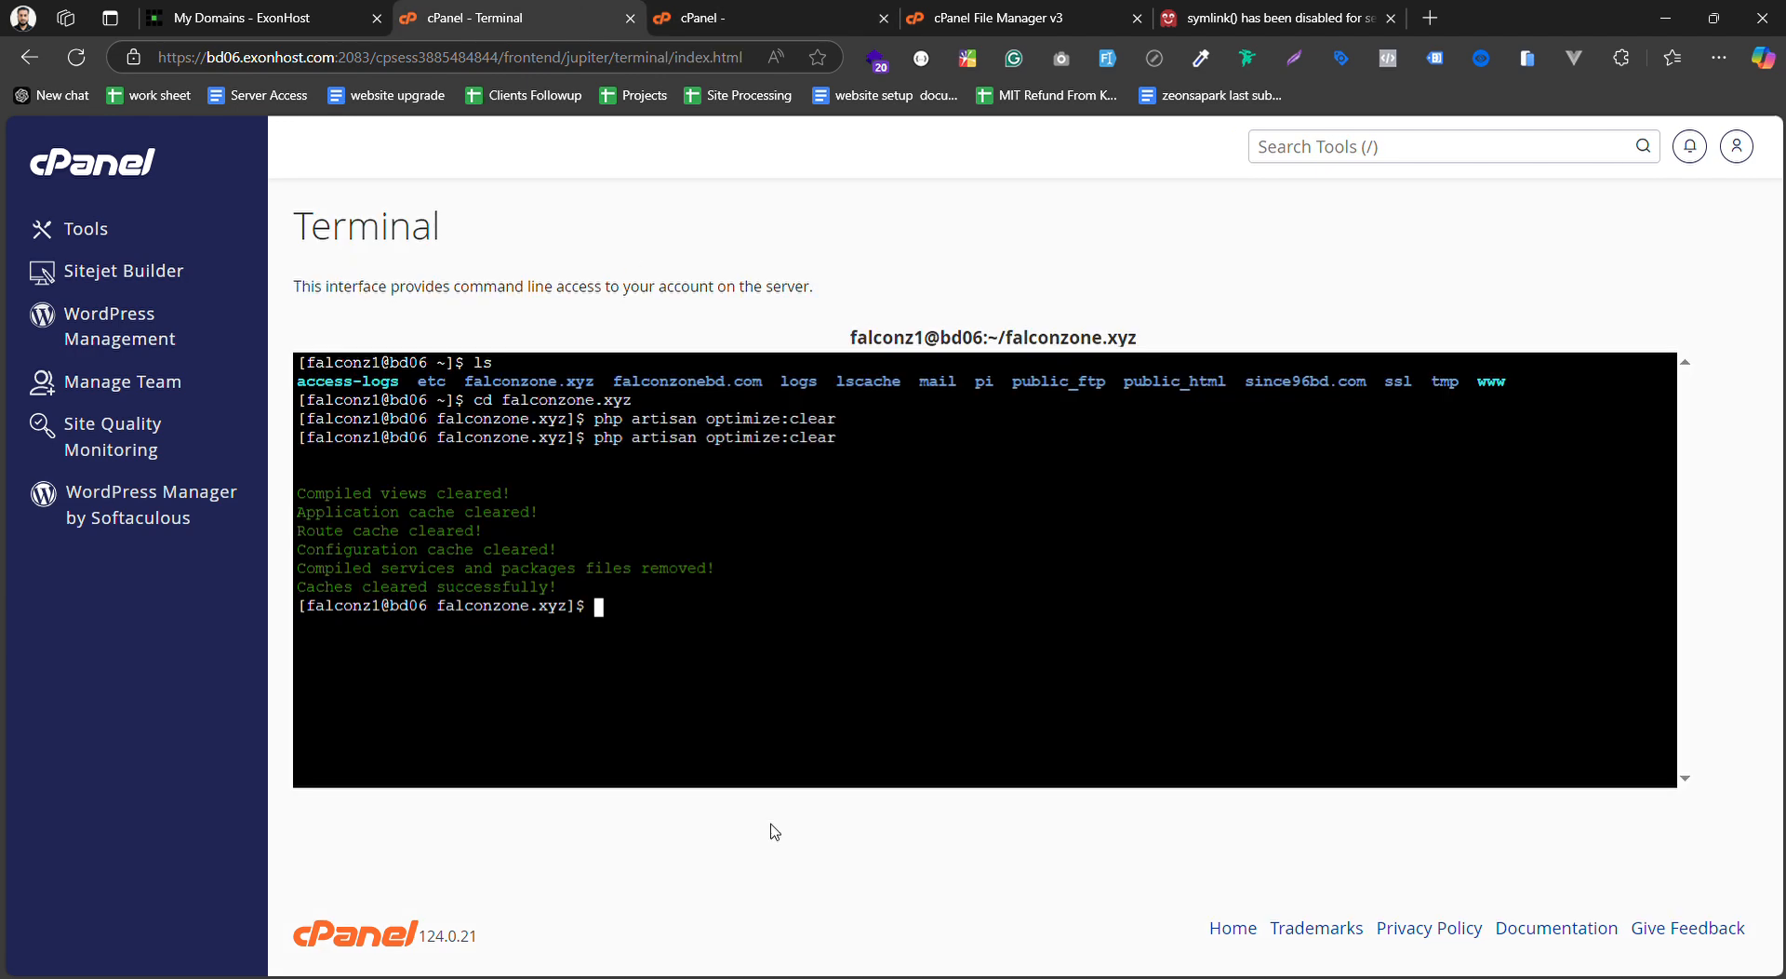
text(php artisan storge:)
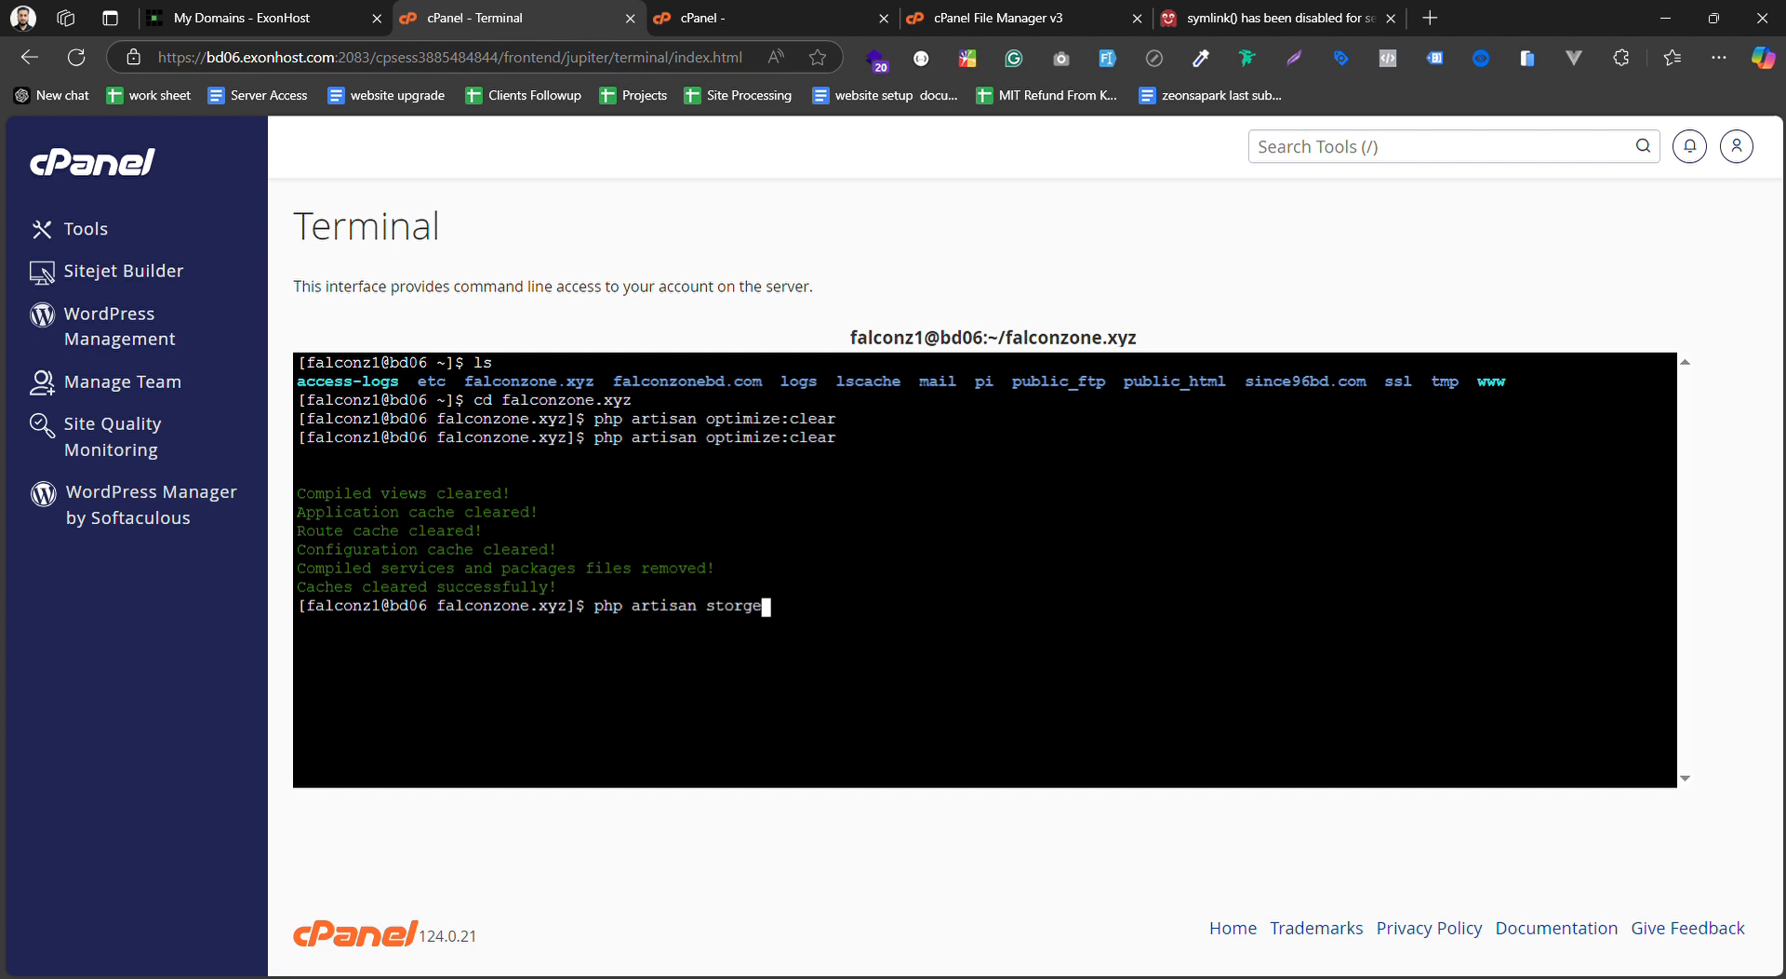
key(BackSpace)
key(BackSpace)
key(BackSpace)
text(age:link)
key(Return)
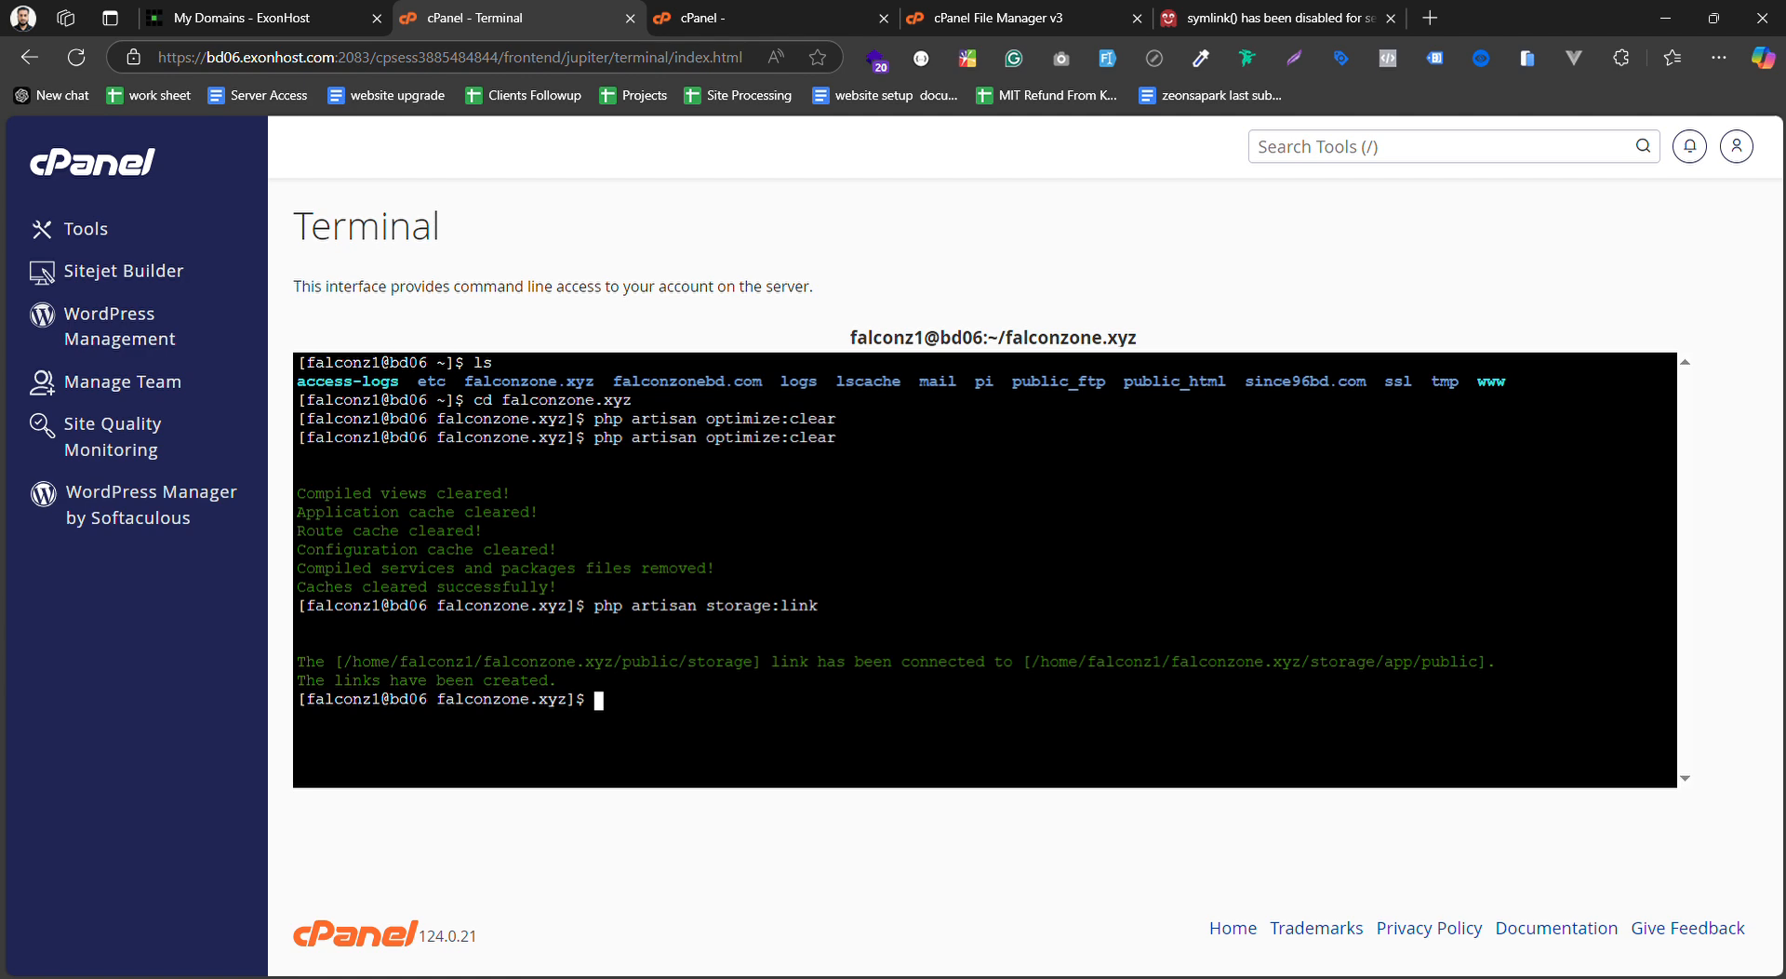
Search the cPanel tools for "mul" from the PHP Selector page and open MultiPHP Manager
click(739, 10)
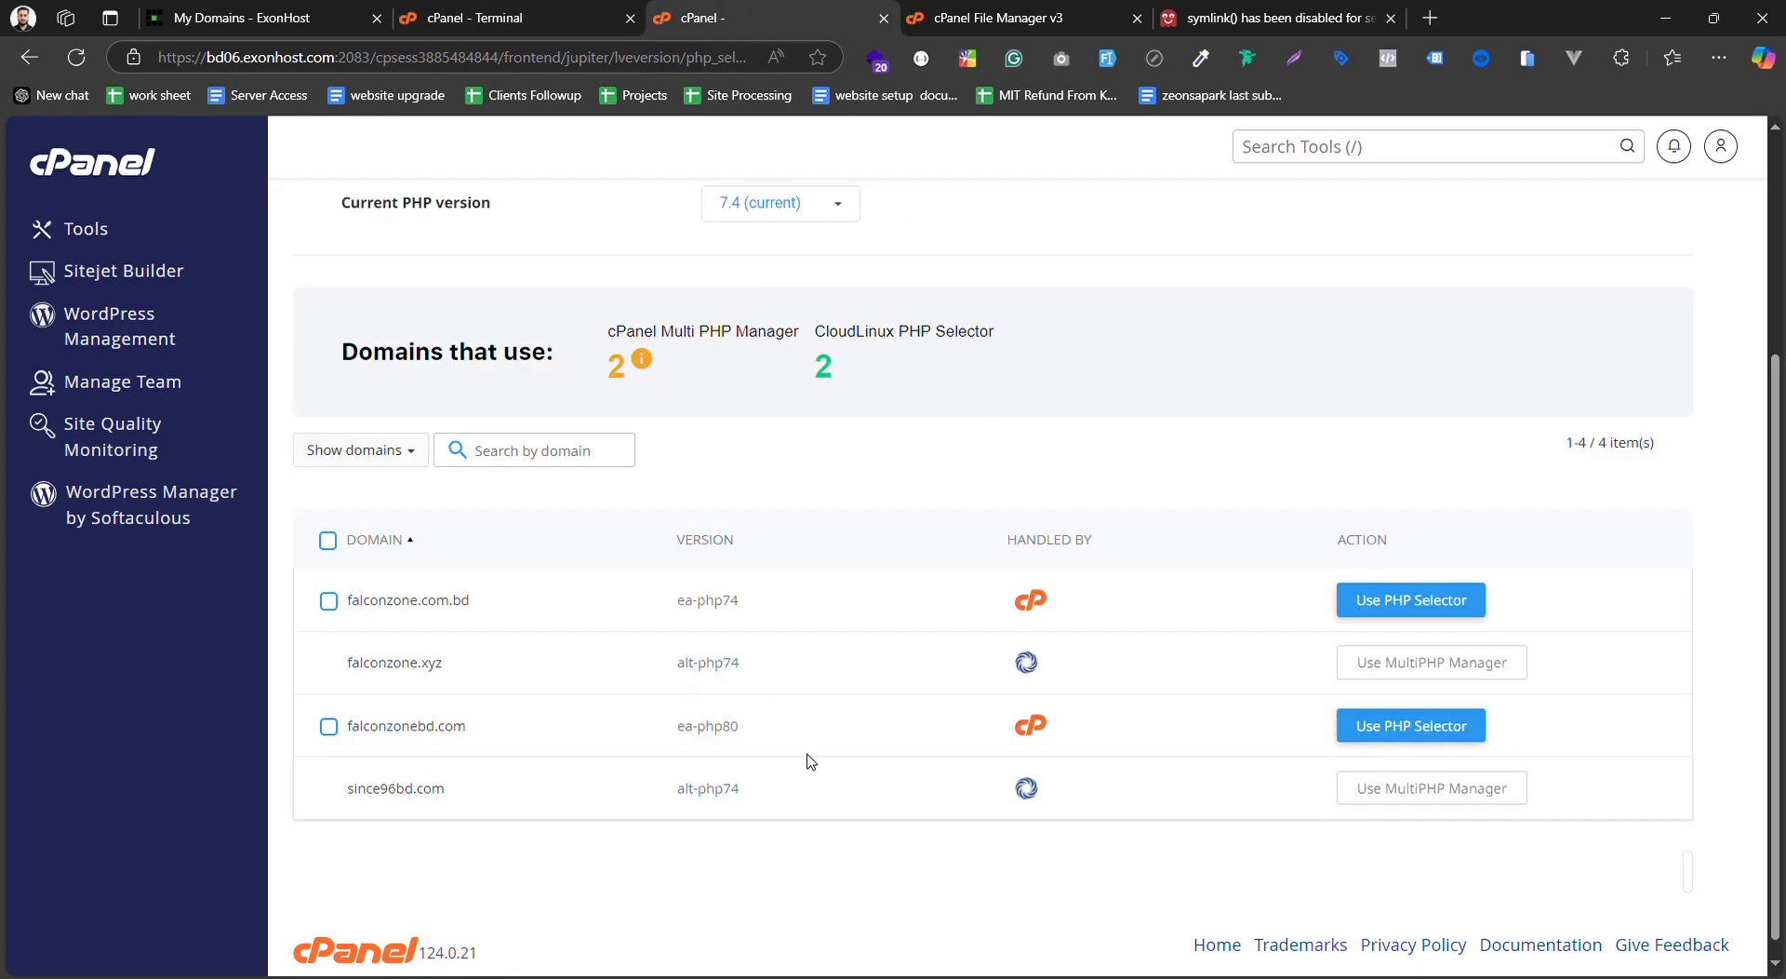
scroll(1274, 261, up, 1)
scroll(1277, 266, up, 3)
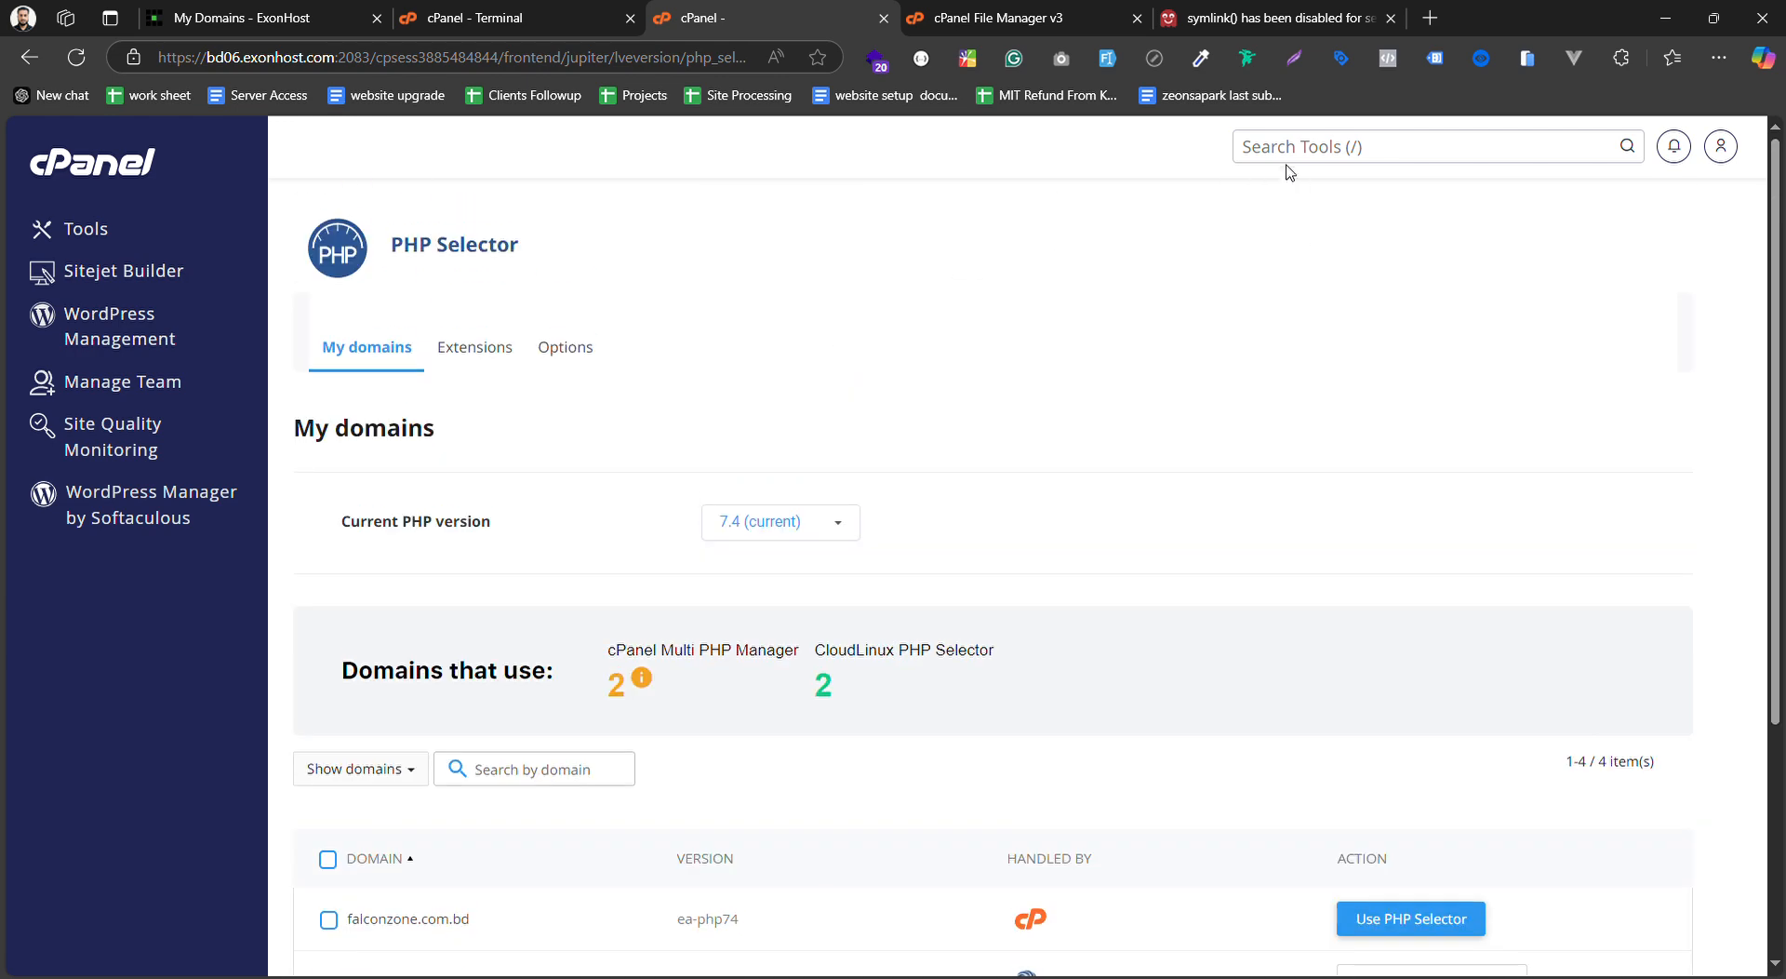
click(1290, 158)
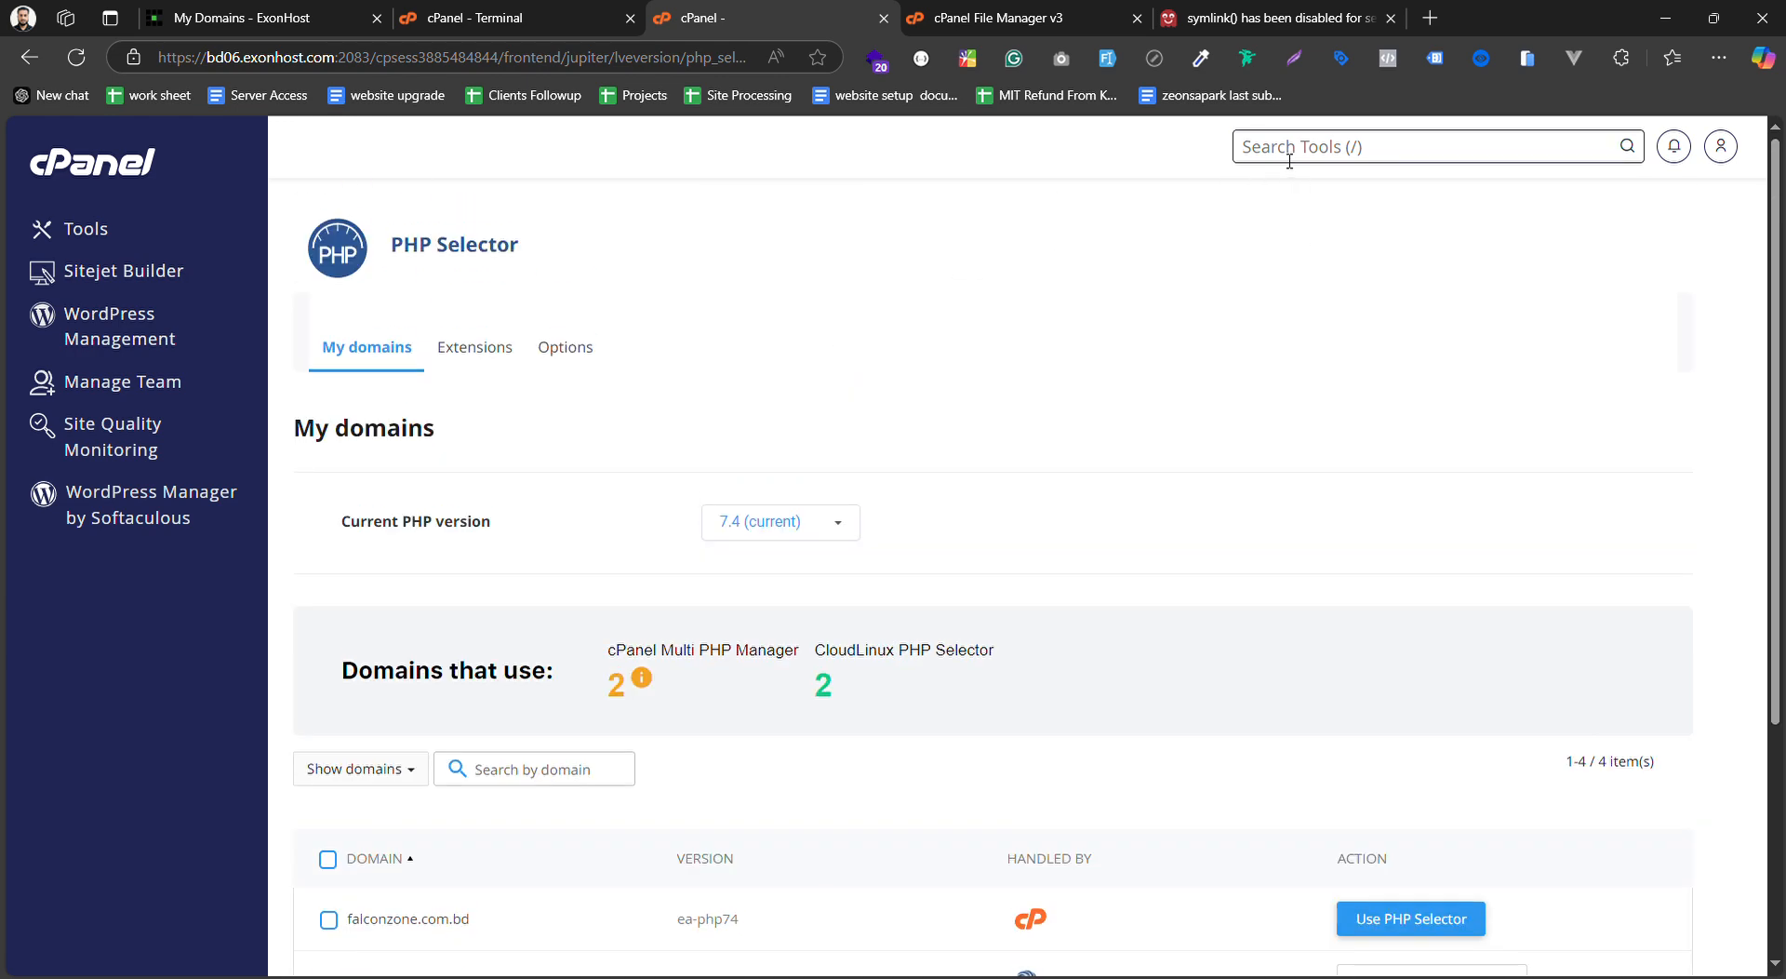
text(mul)
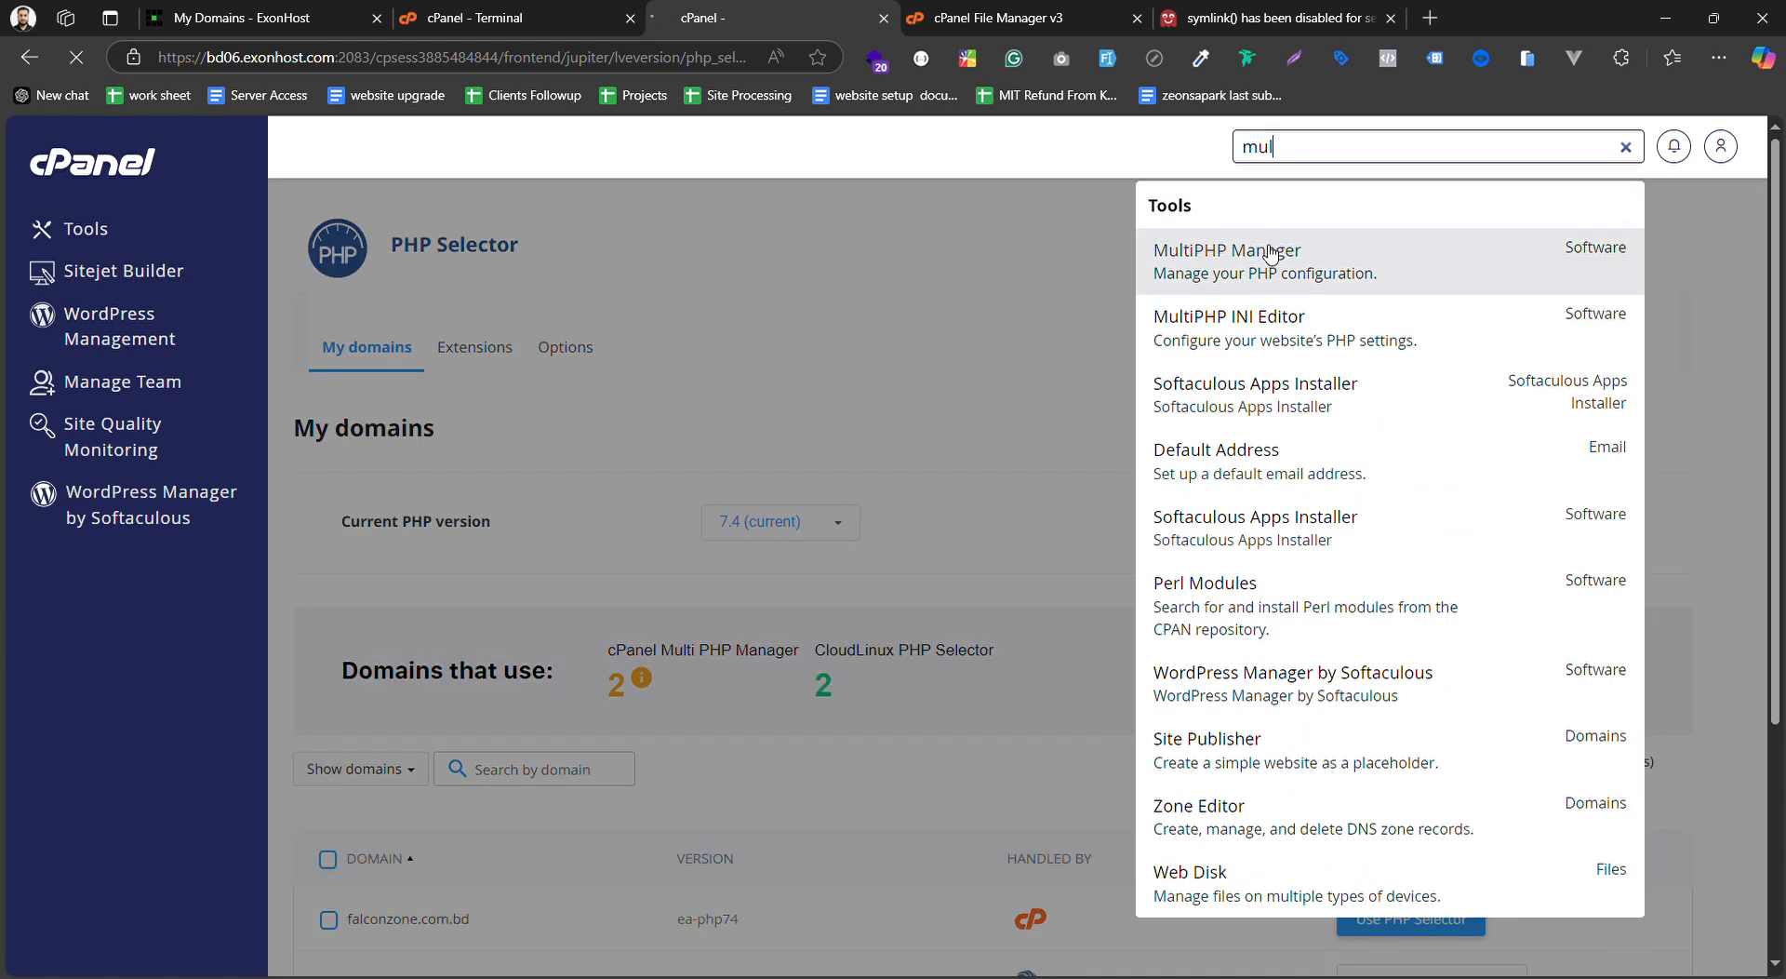
click(1265, 252)
Apply PHP 7.4 (ea-php74) to the falconzone.xyz domain and check its entry in the domain list
scroll(727, 683, down, 1)
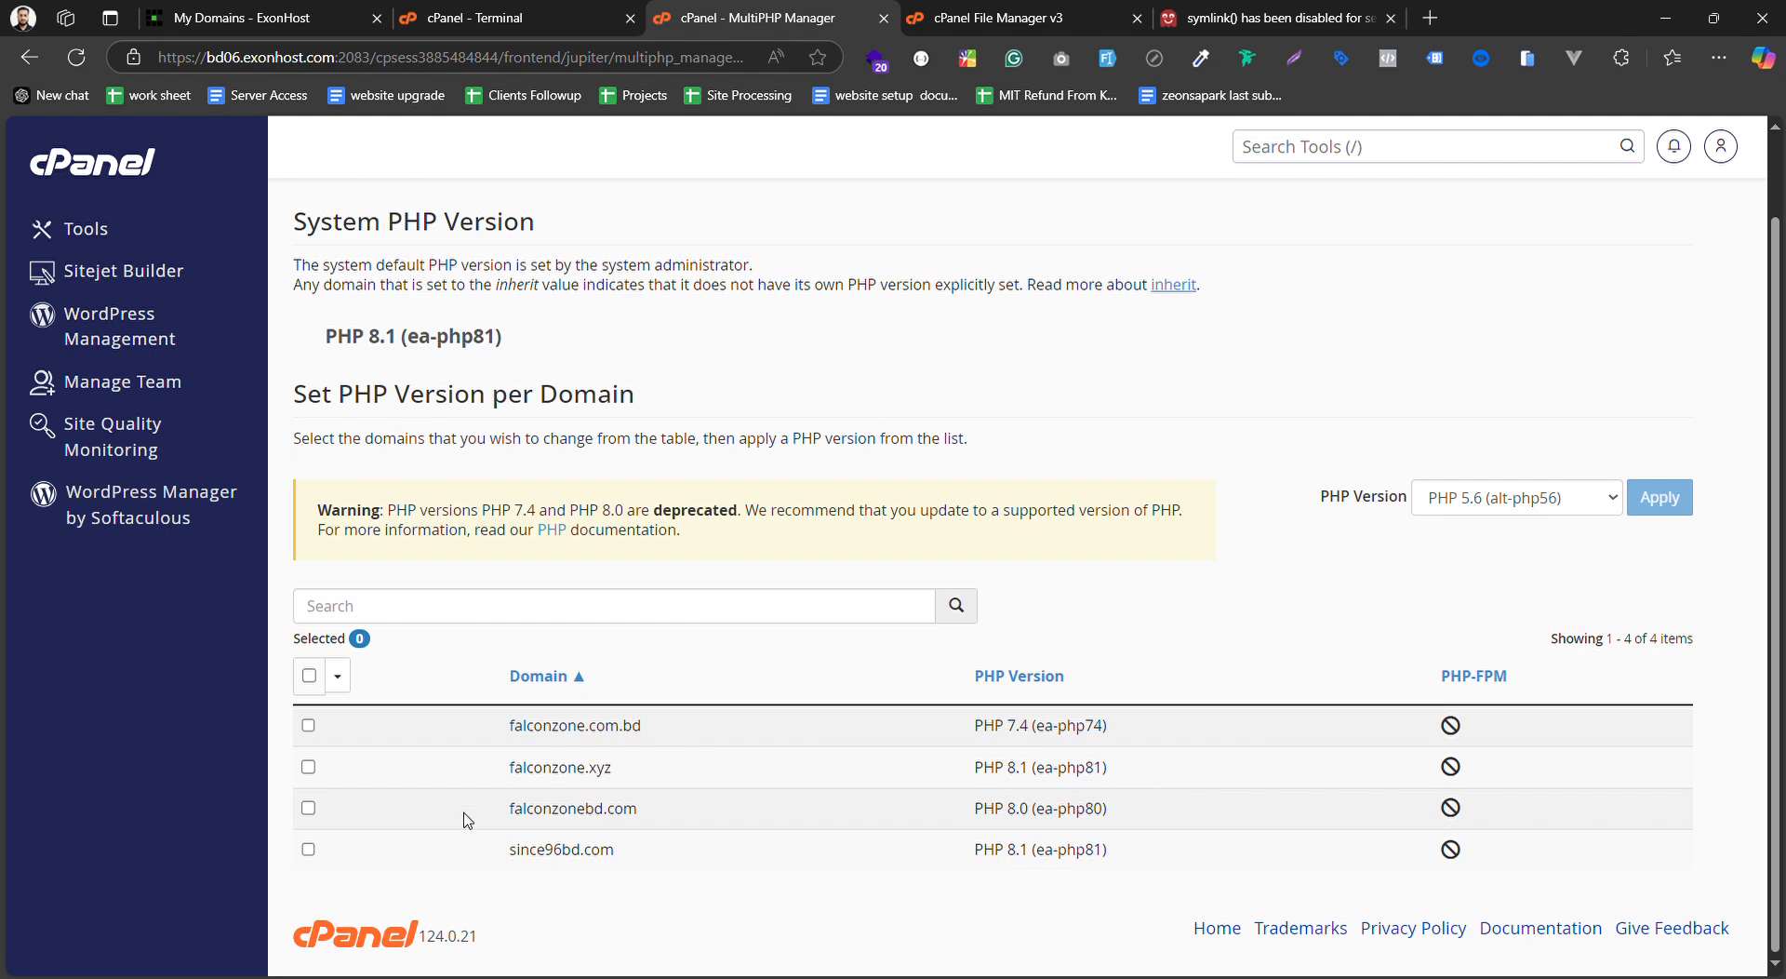
click(309, 767)
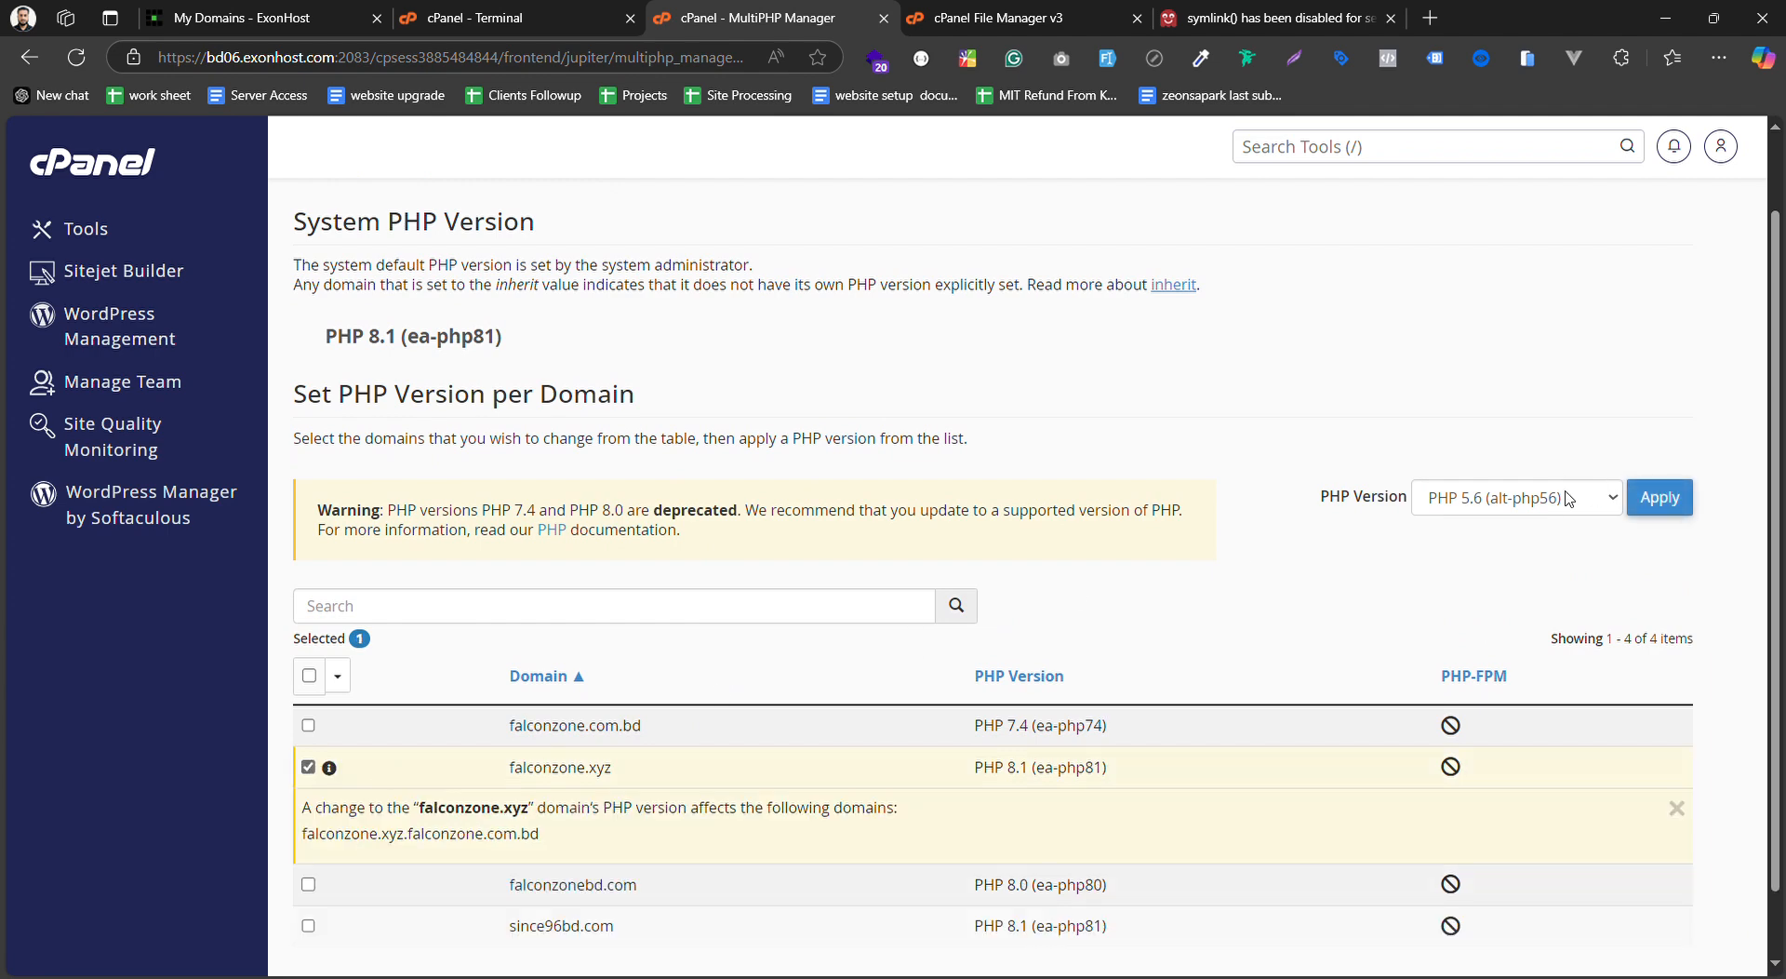
click(1512, 327)
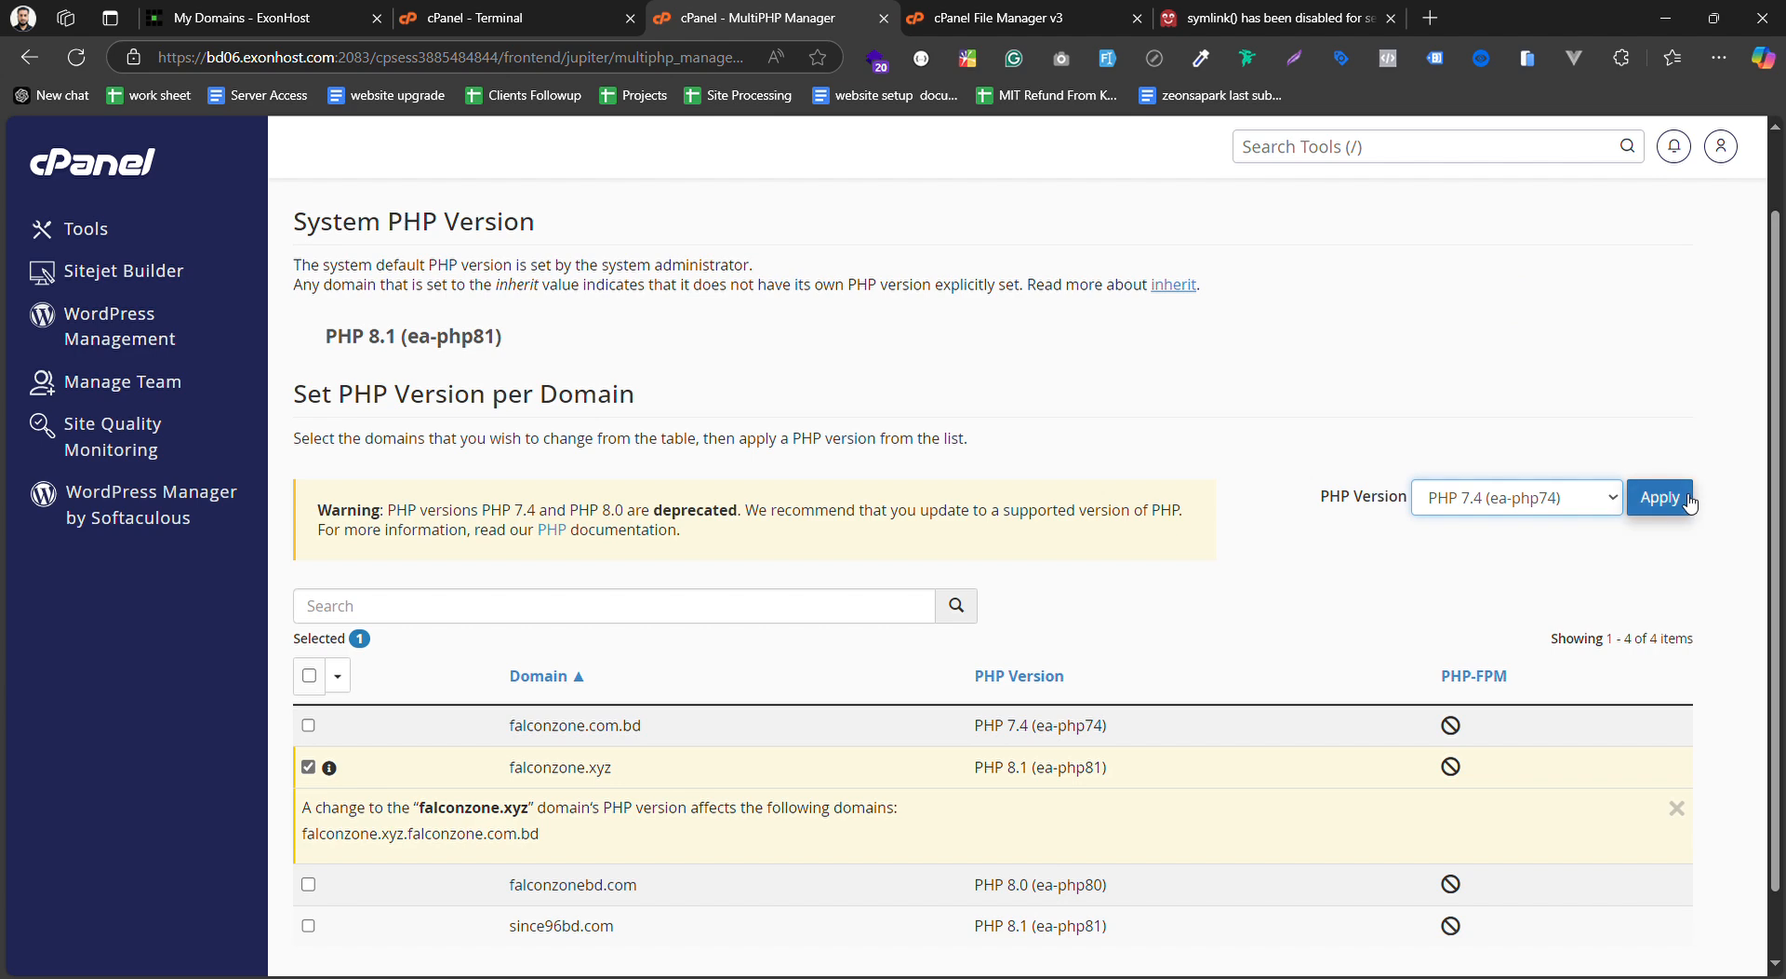
click(1686, 502)
scroll(1388, 400, up, 1)
scroll(1405, 403, down, 1)
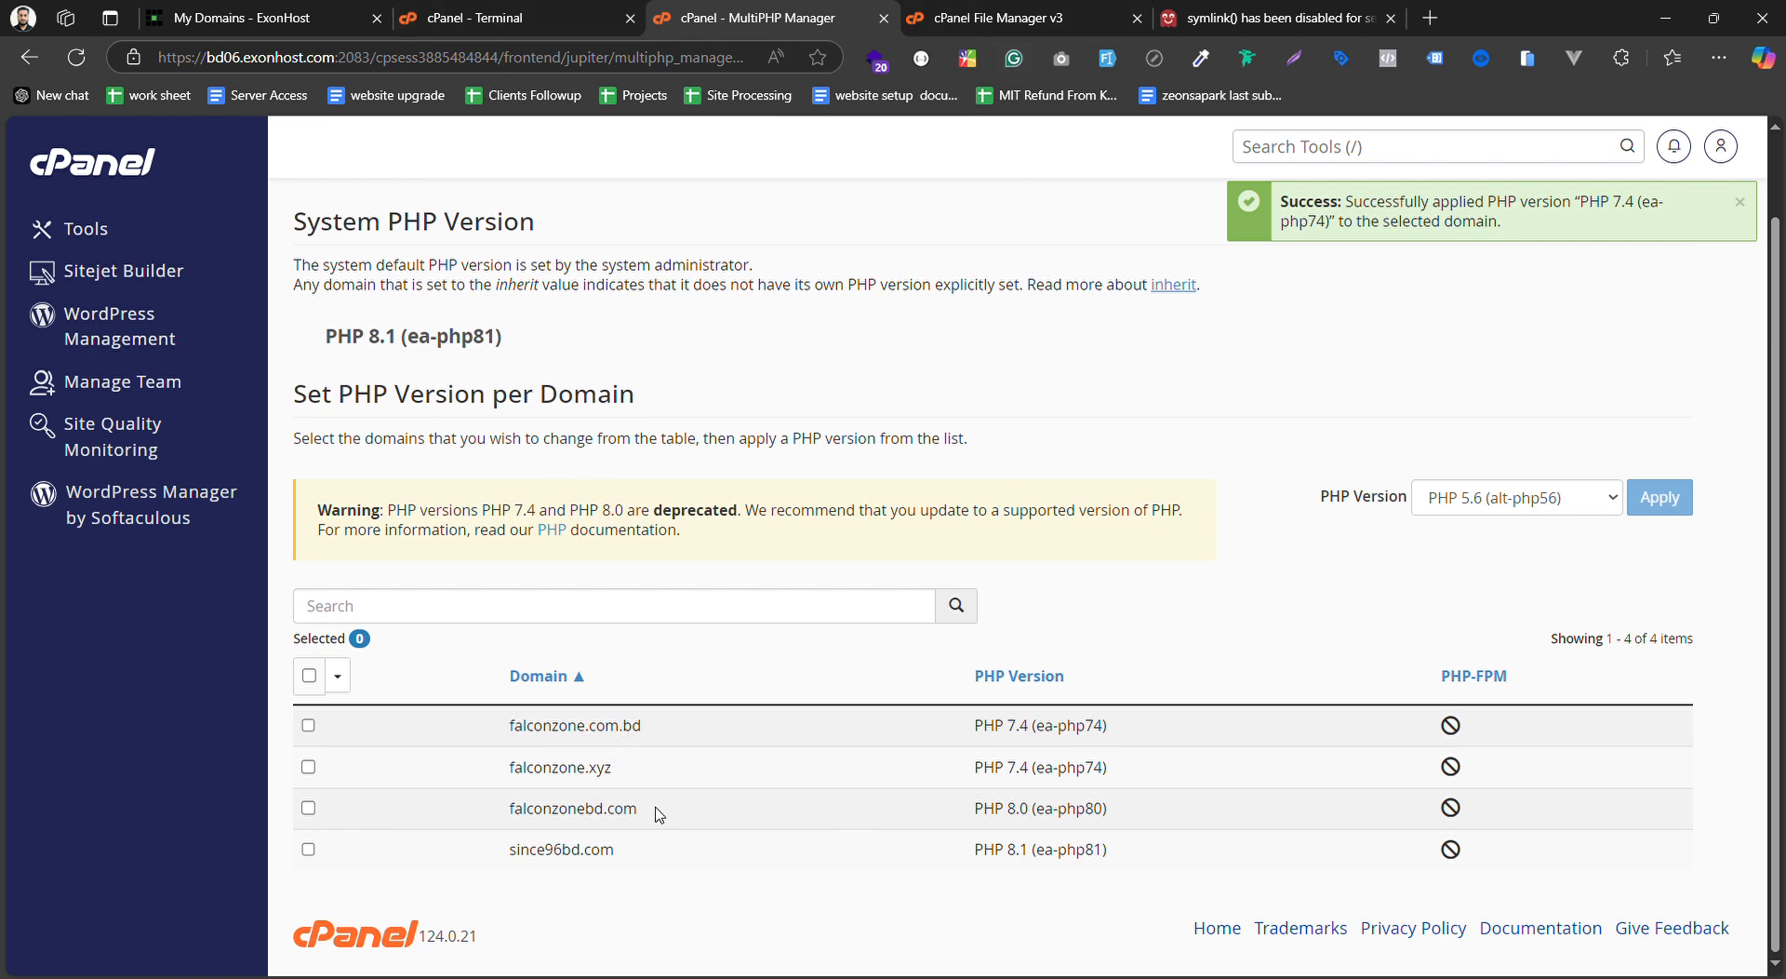
drag(622, 772, 478, 756)
Load falconzone.xyz without the /reboot path, reload the site that opens, and close its browser tab
click(1317, 9)
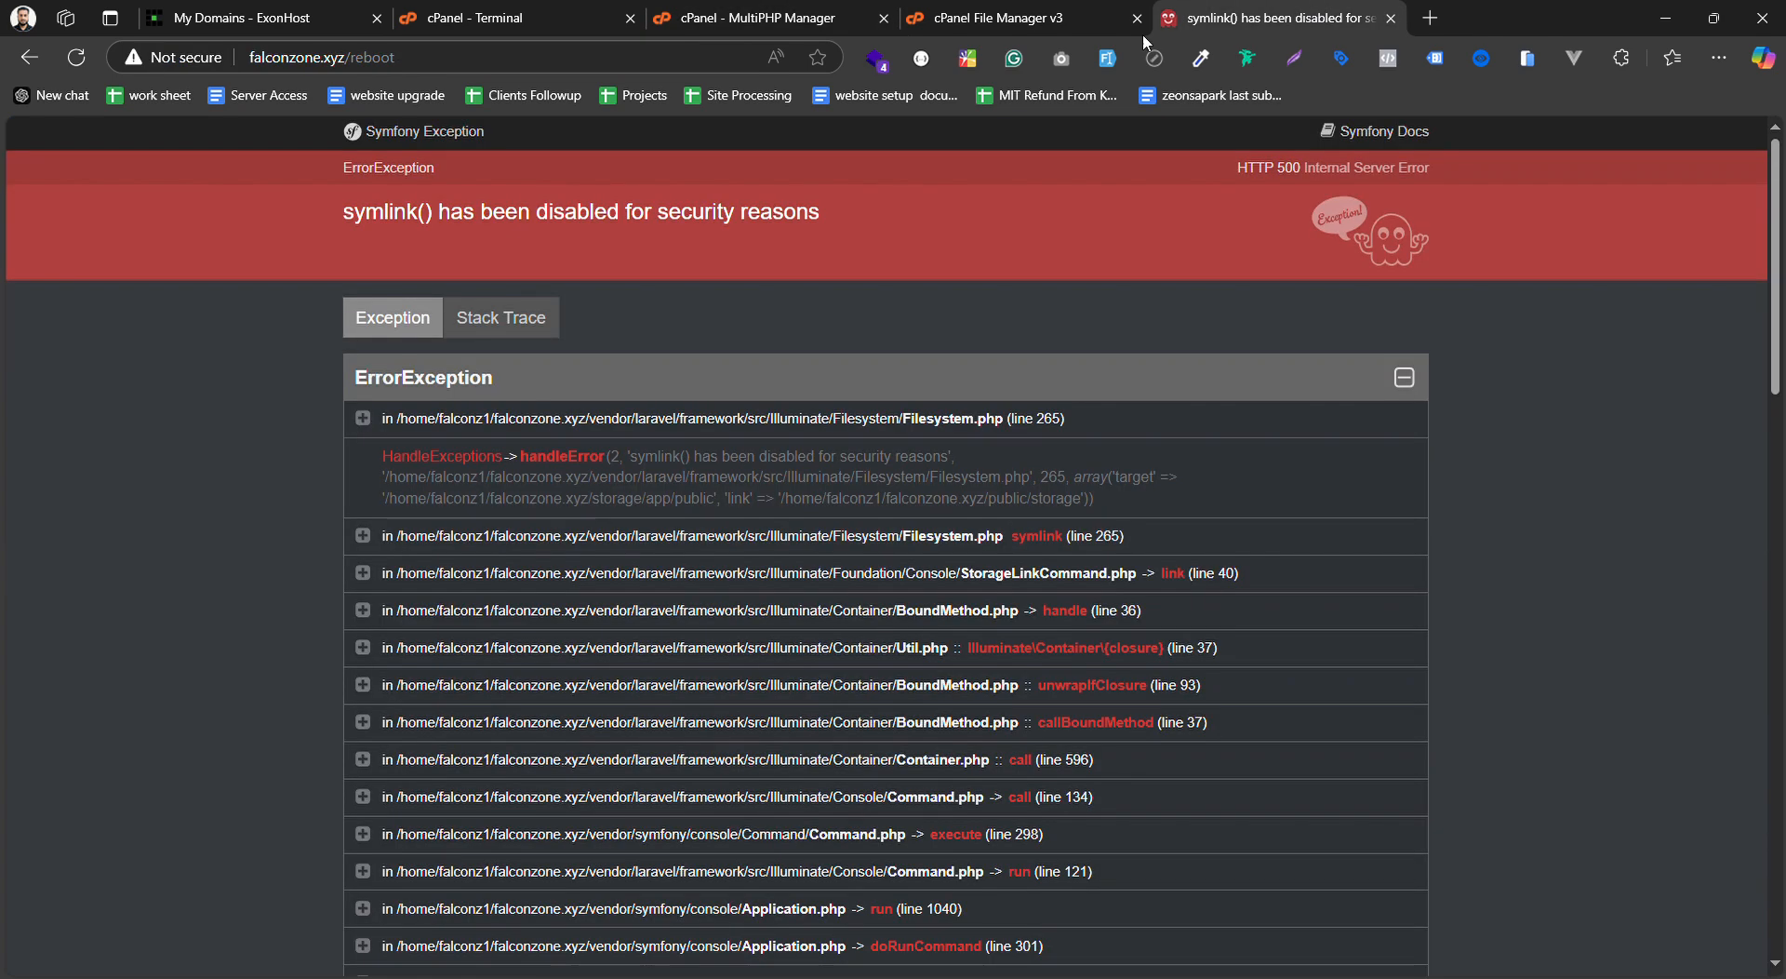
drag(344, 58, 471, 66)
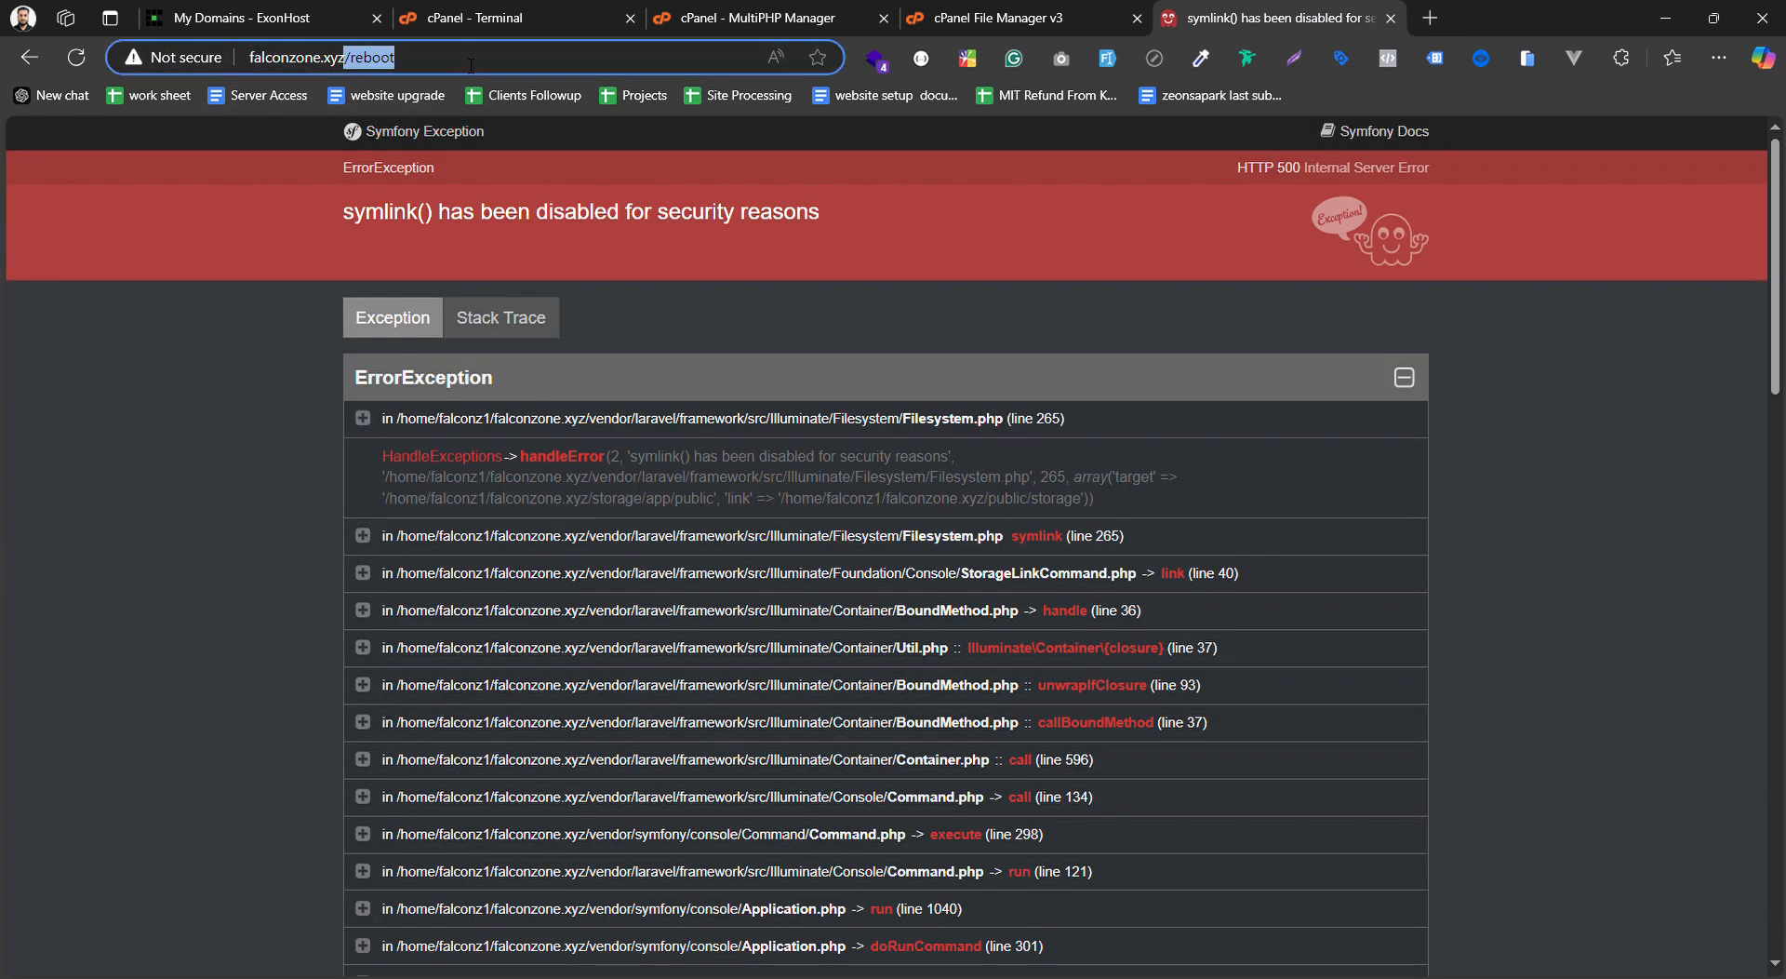
key(BackSpace)
key(Return)
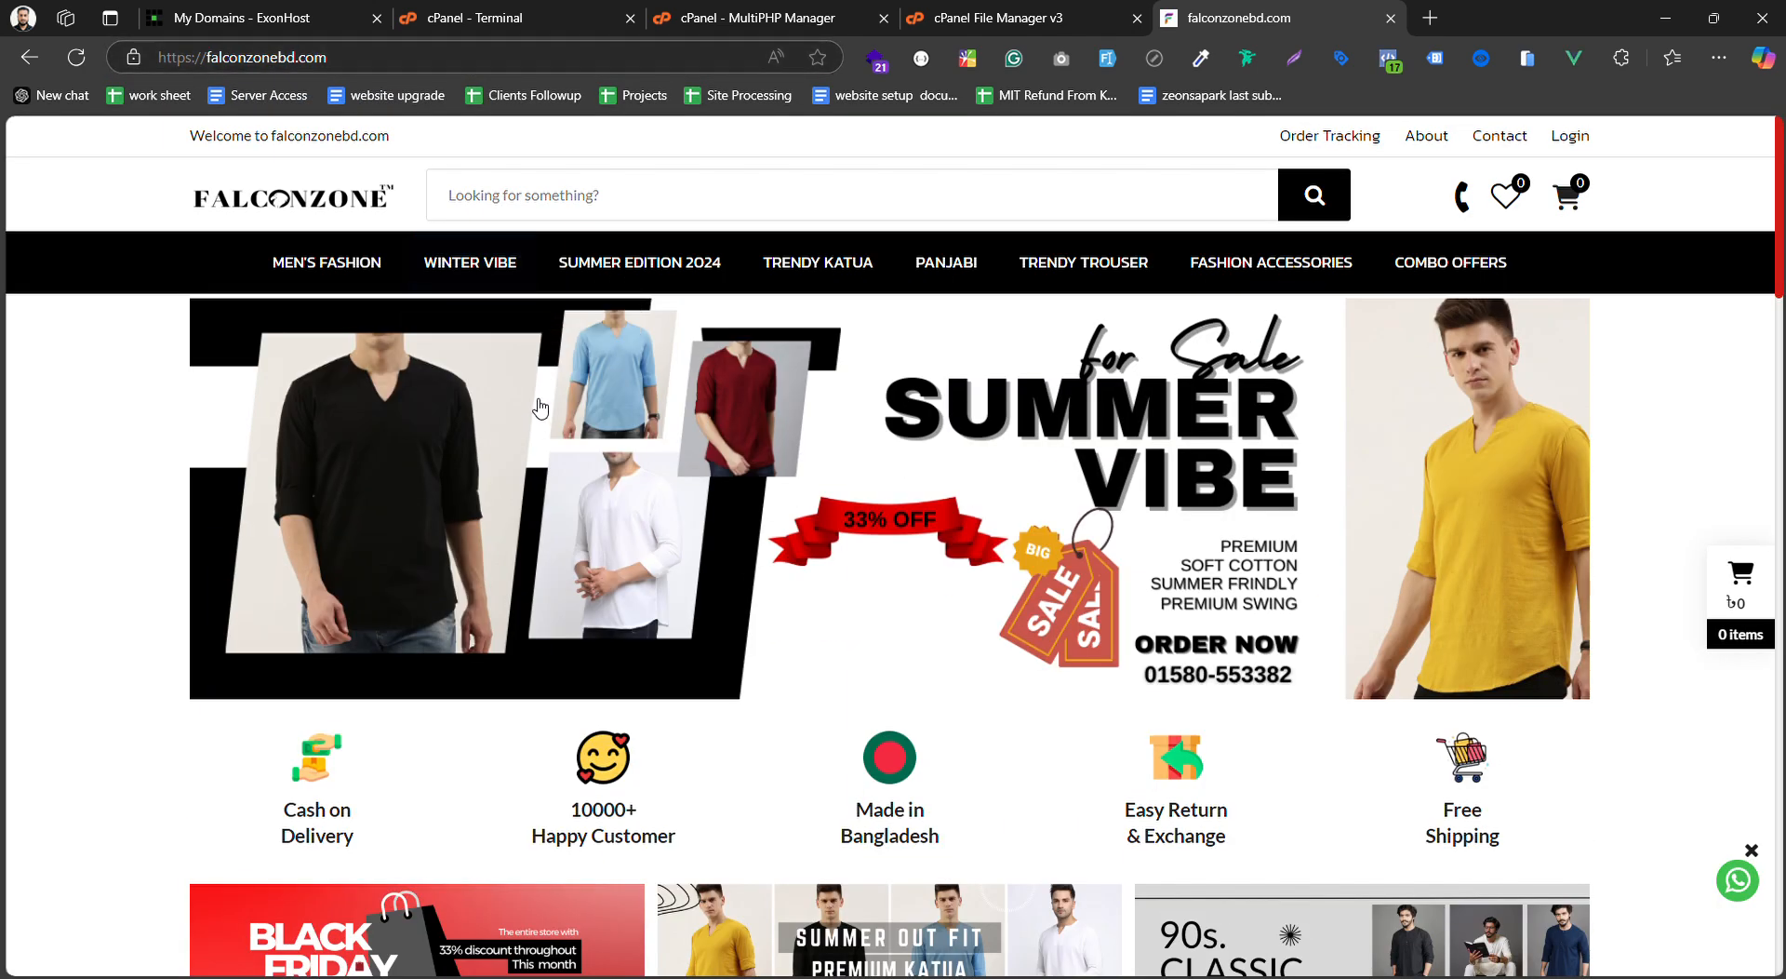
click(351, 71)
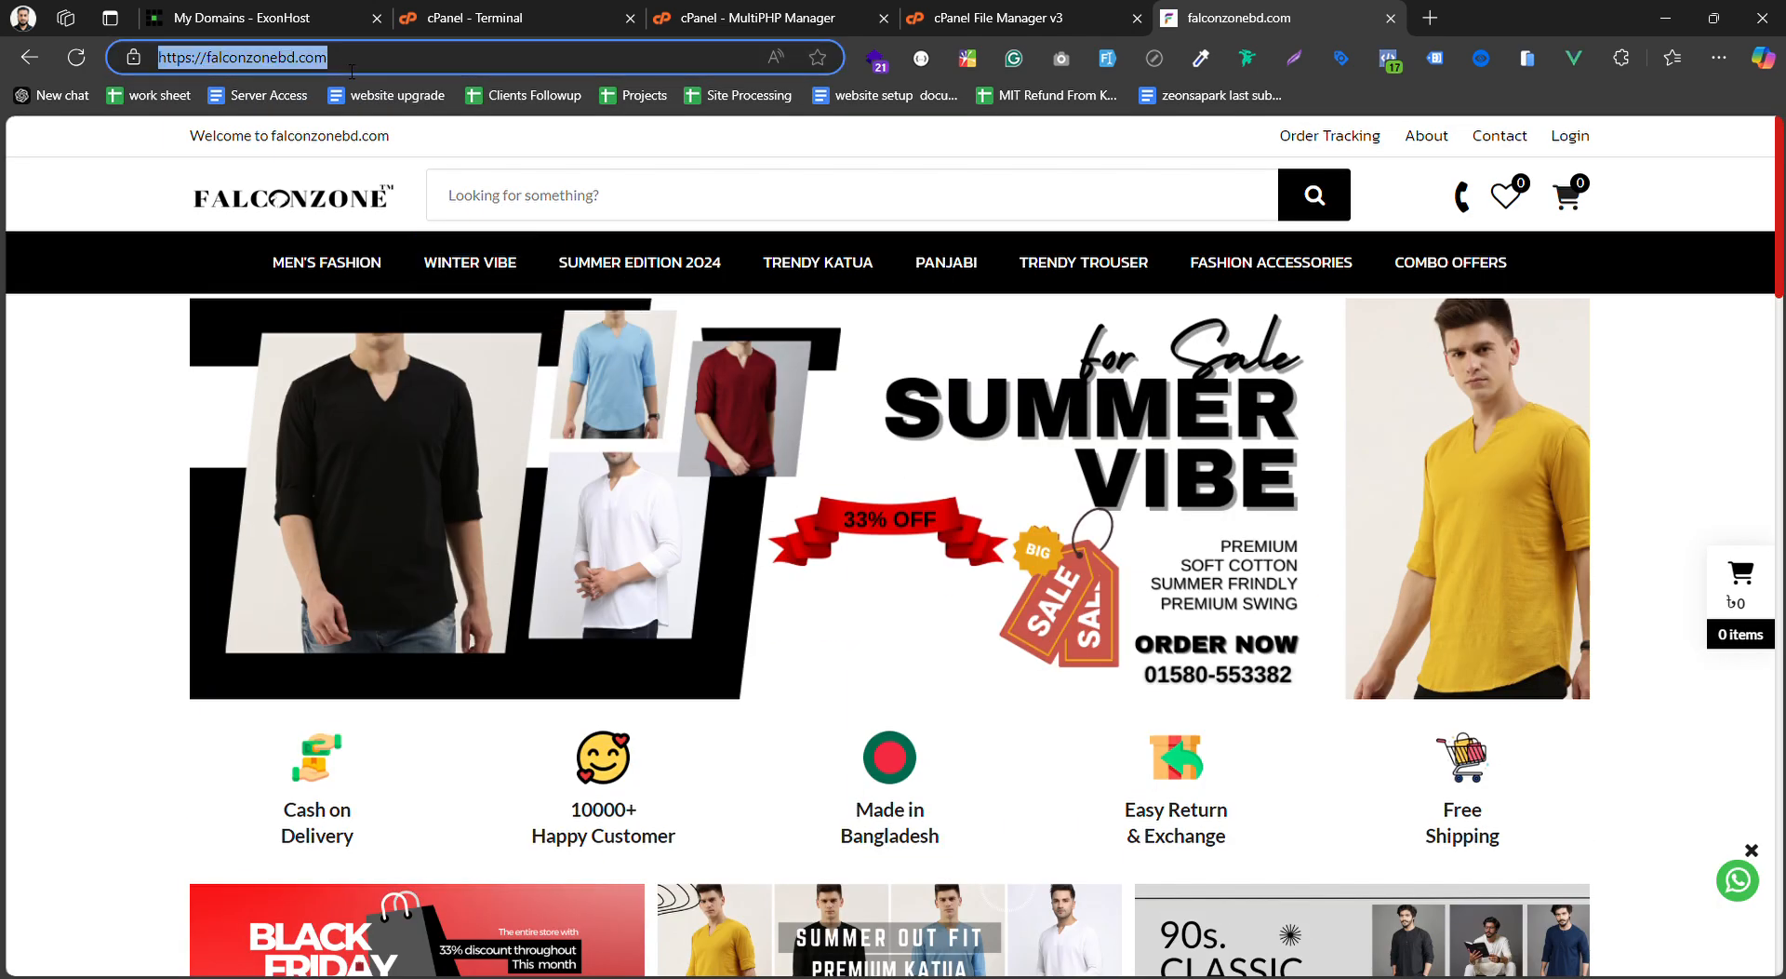
key(Return)
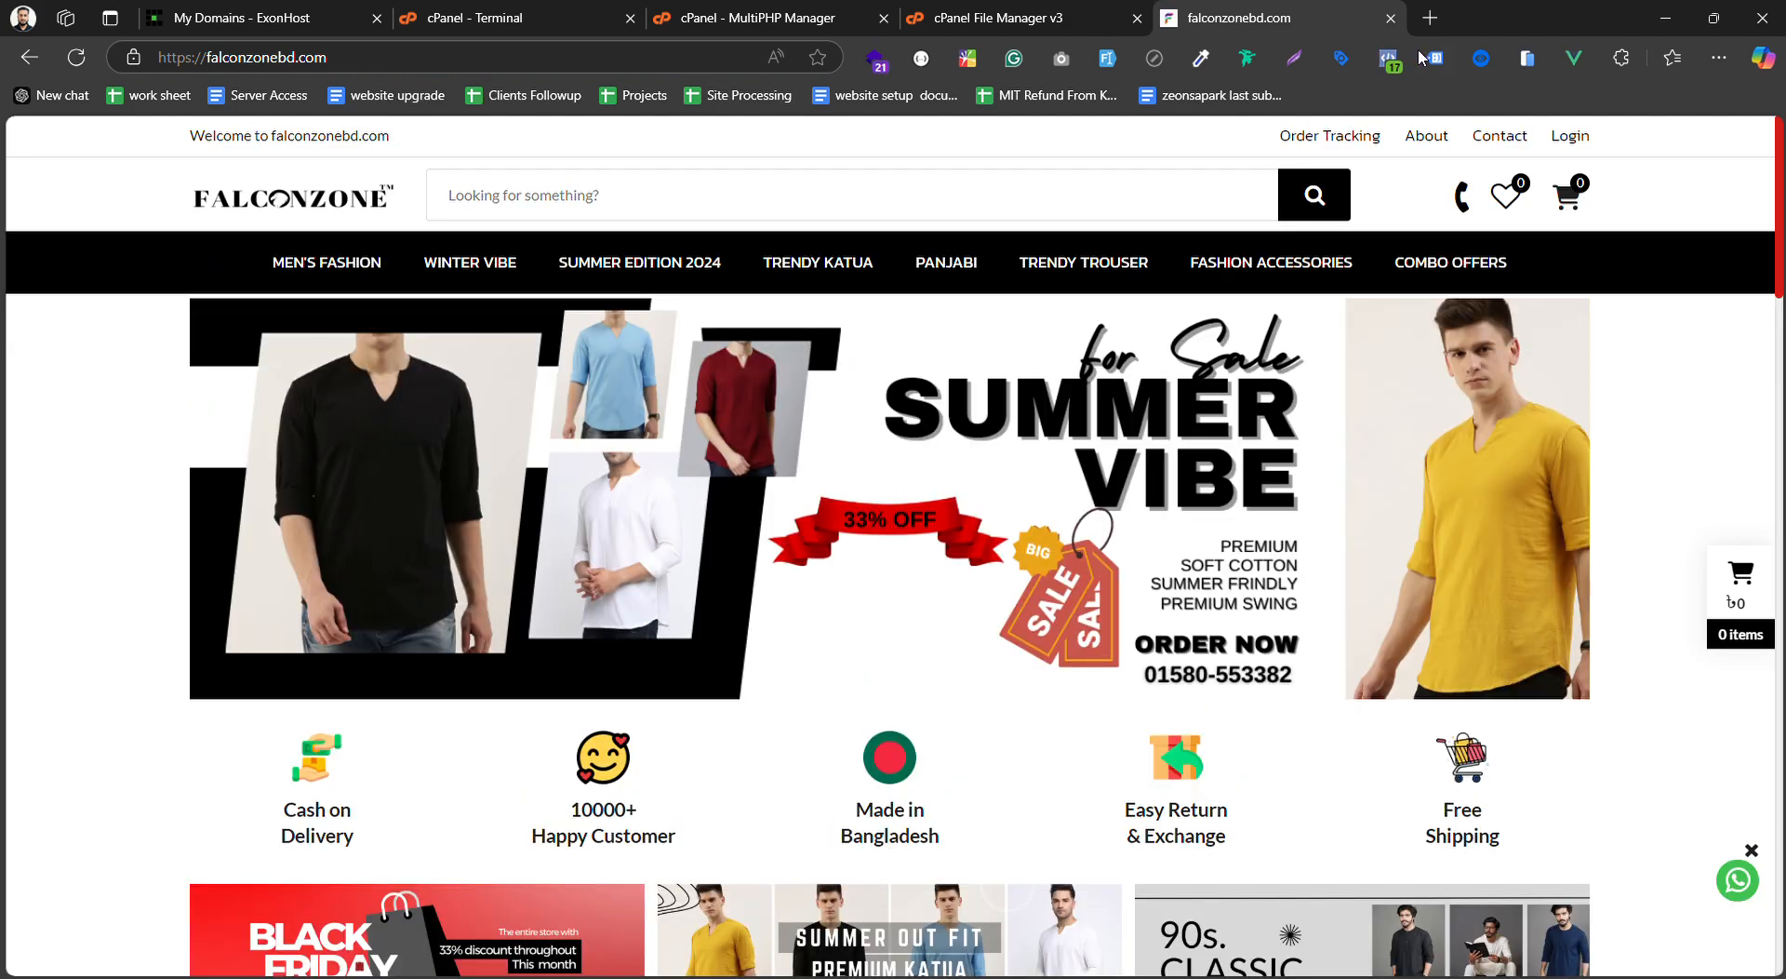
click(1390, 19)
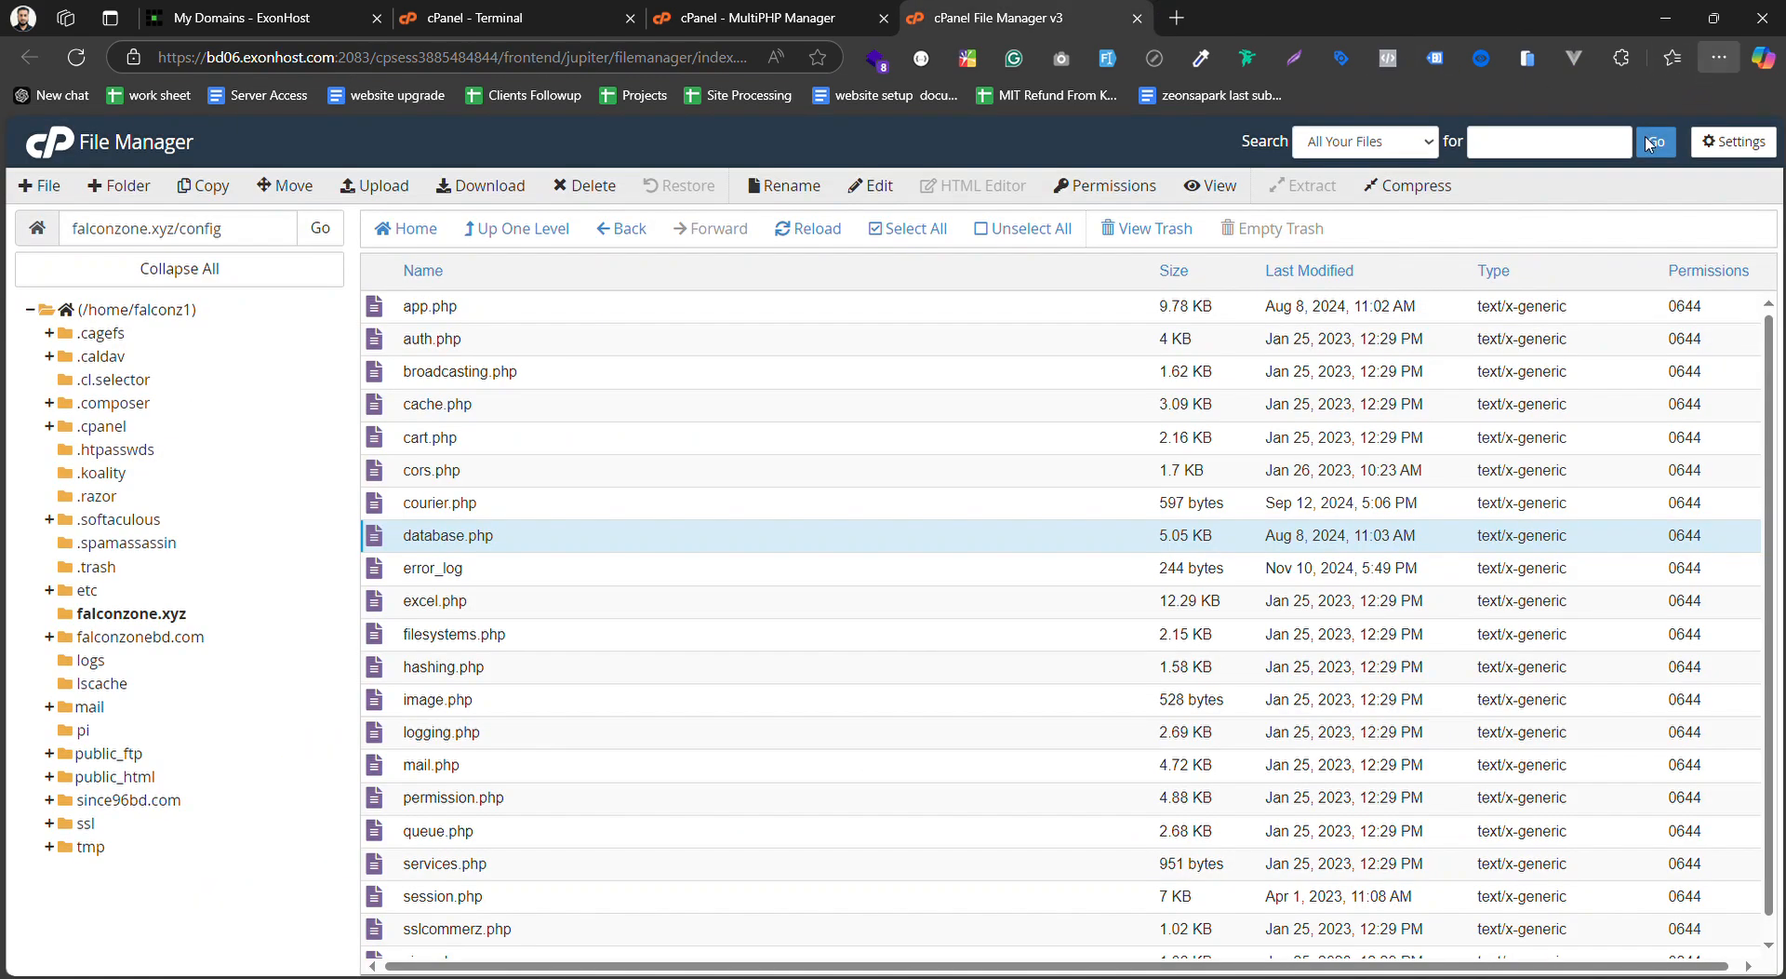
Open the falconzone.xyz folder in File Manager, look over its files and folders, and review the latest Terminal output
key(alt+Tab)
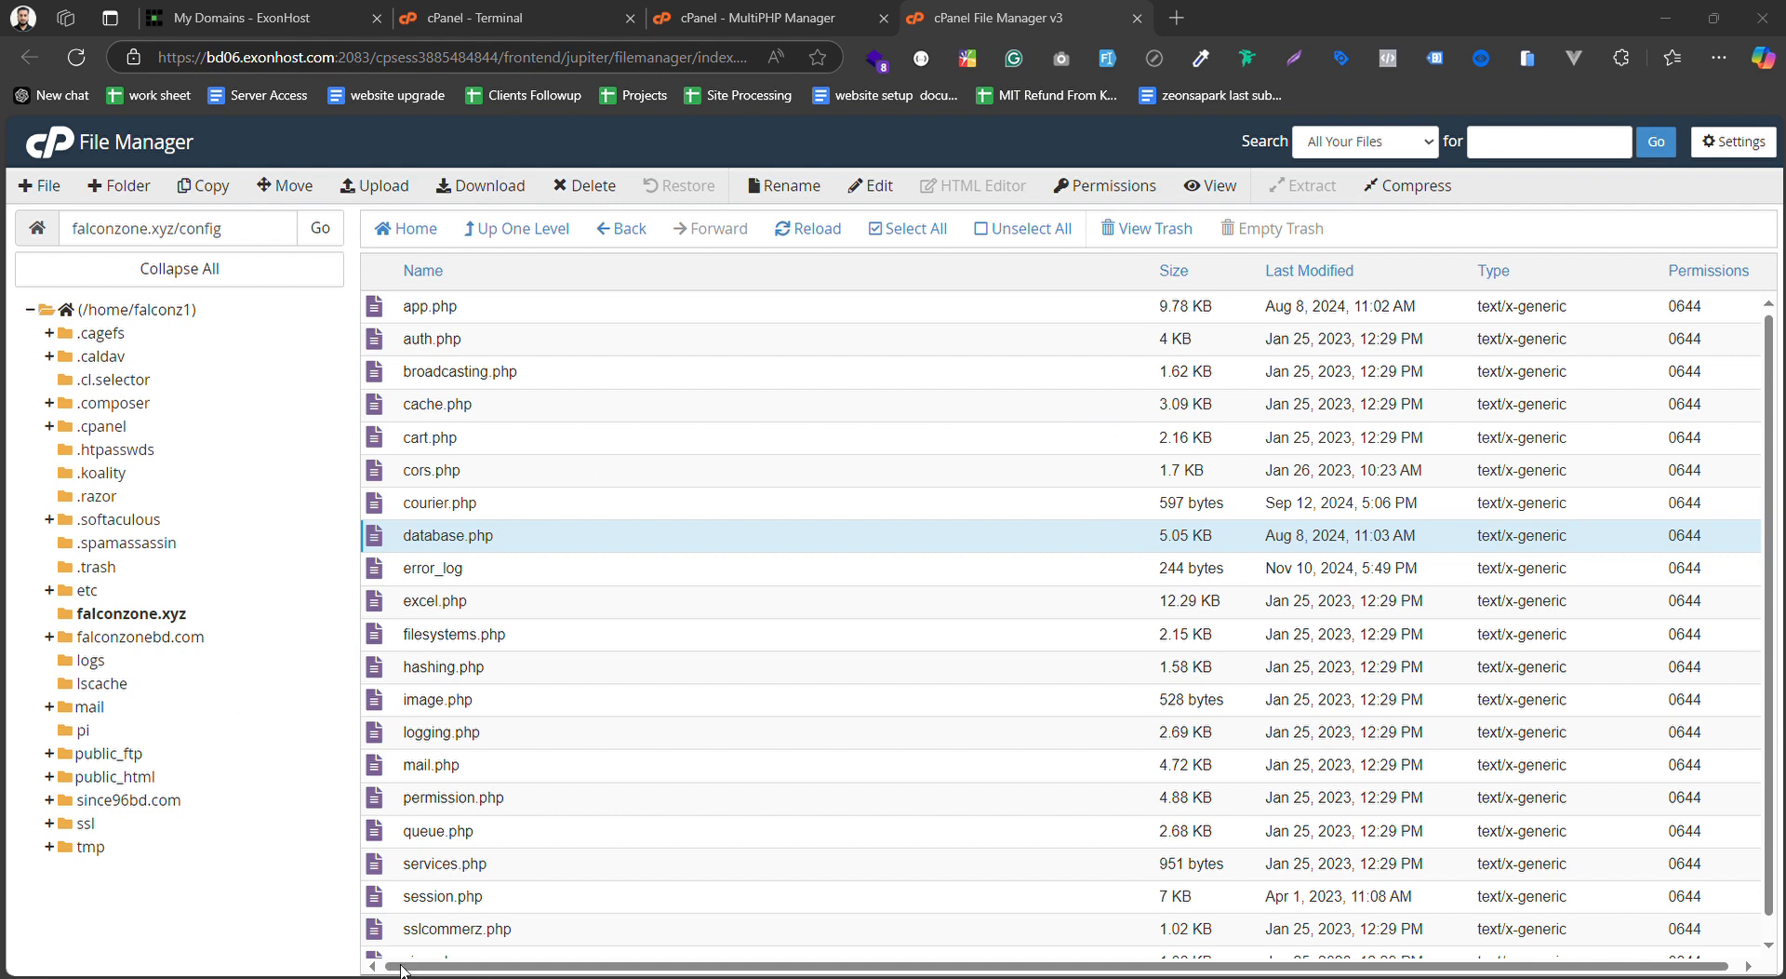
click(163, 617)
scroll(556, 595, down, 5)
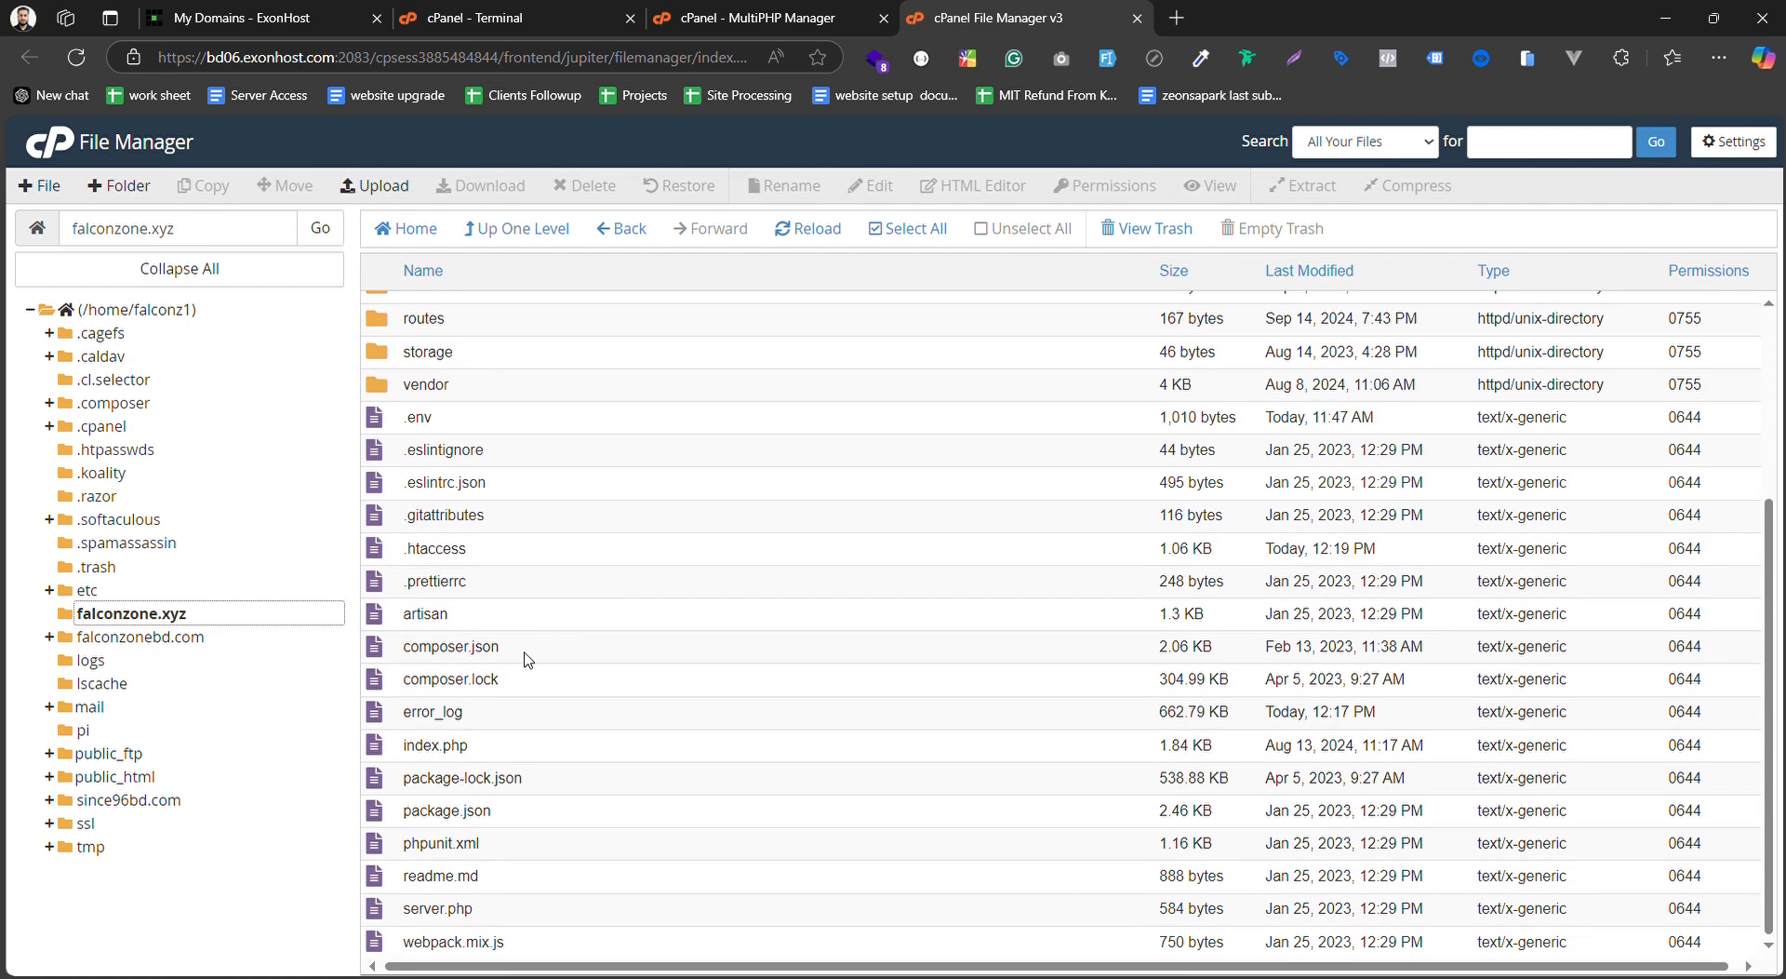
scroll(526, 660, up, 3)
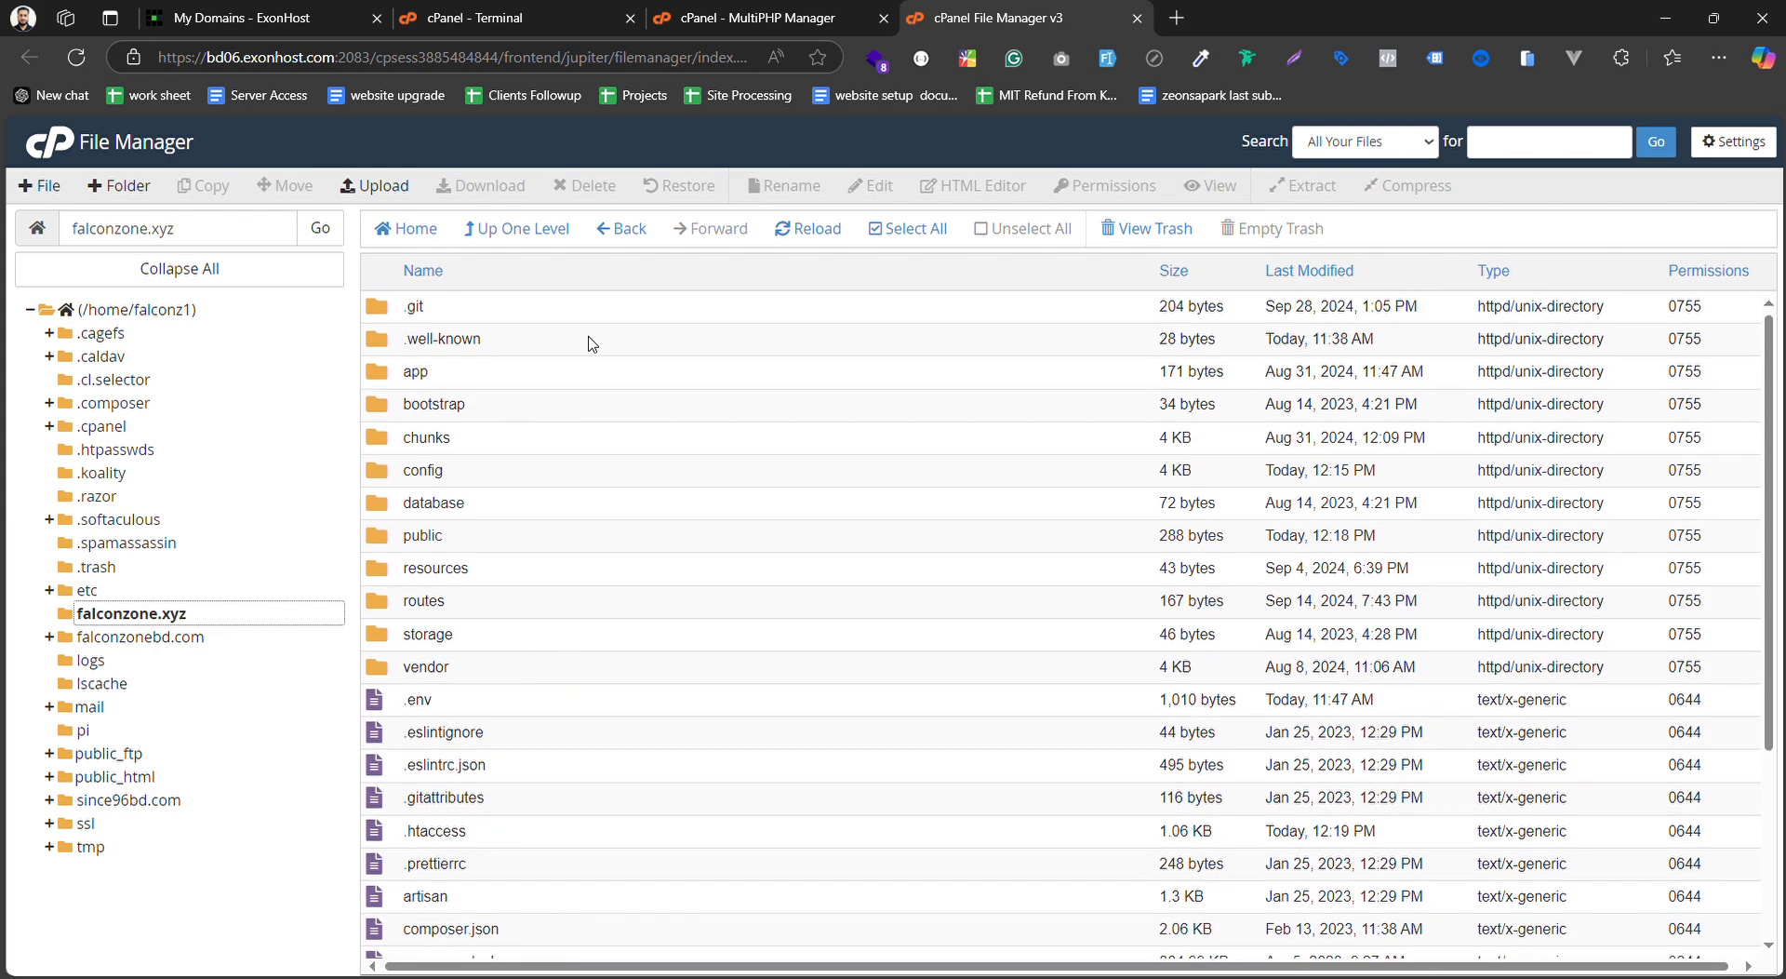
scroll(538, 768, down, 3)
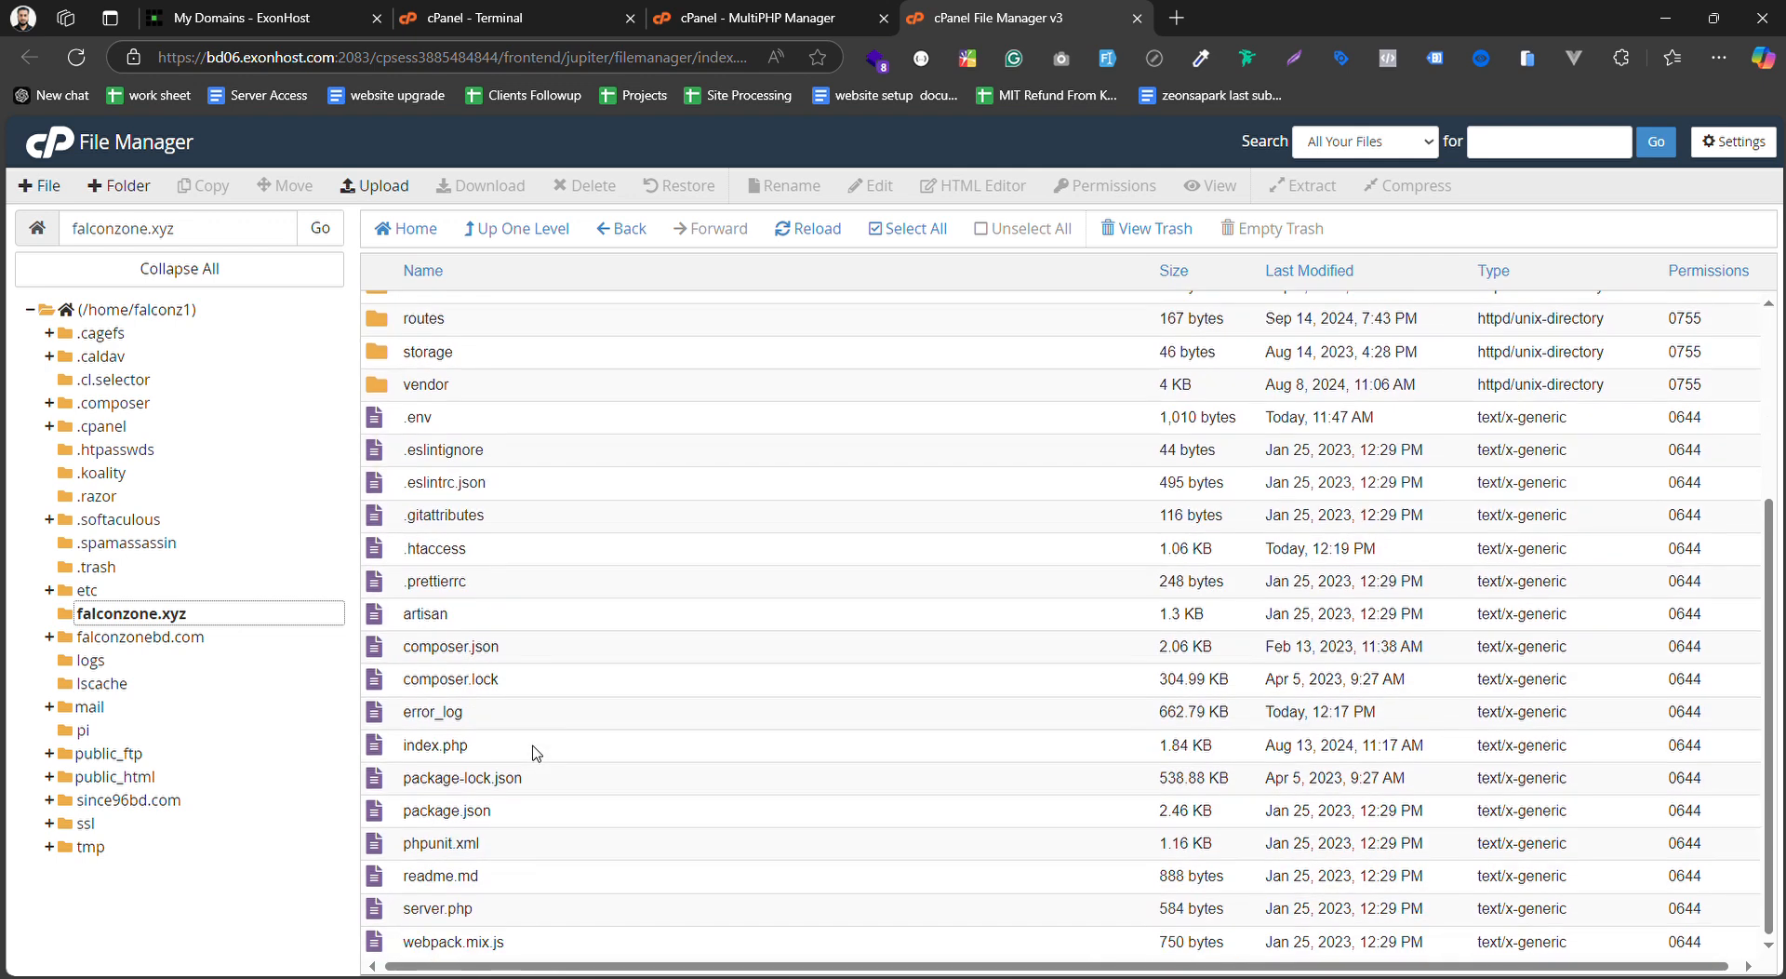
scroll(577, 739, up, 2)
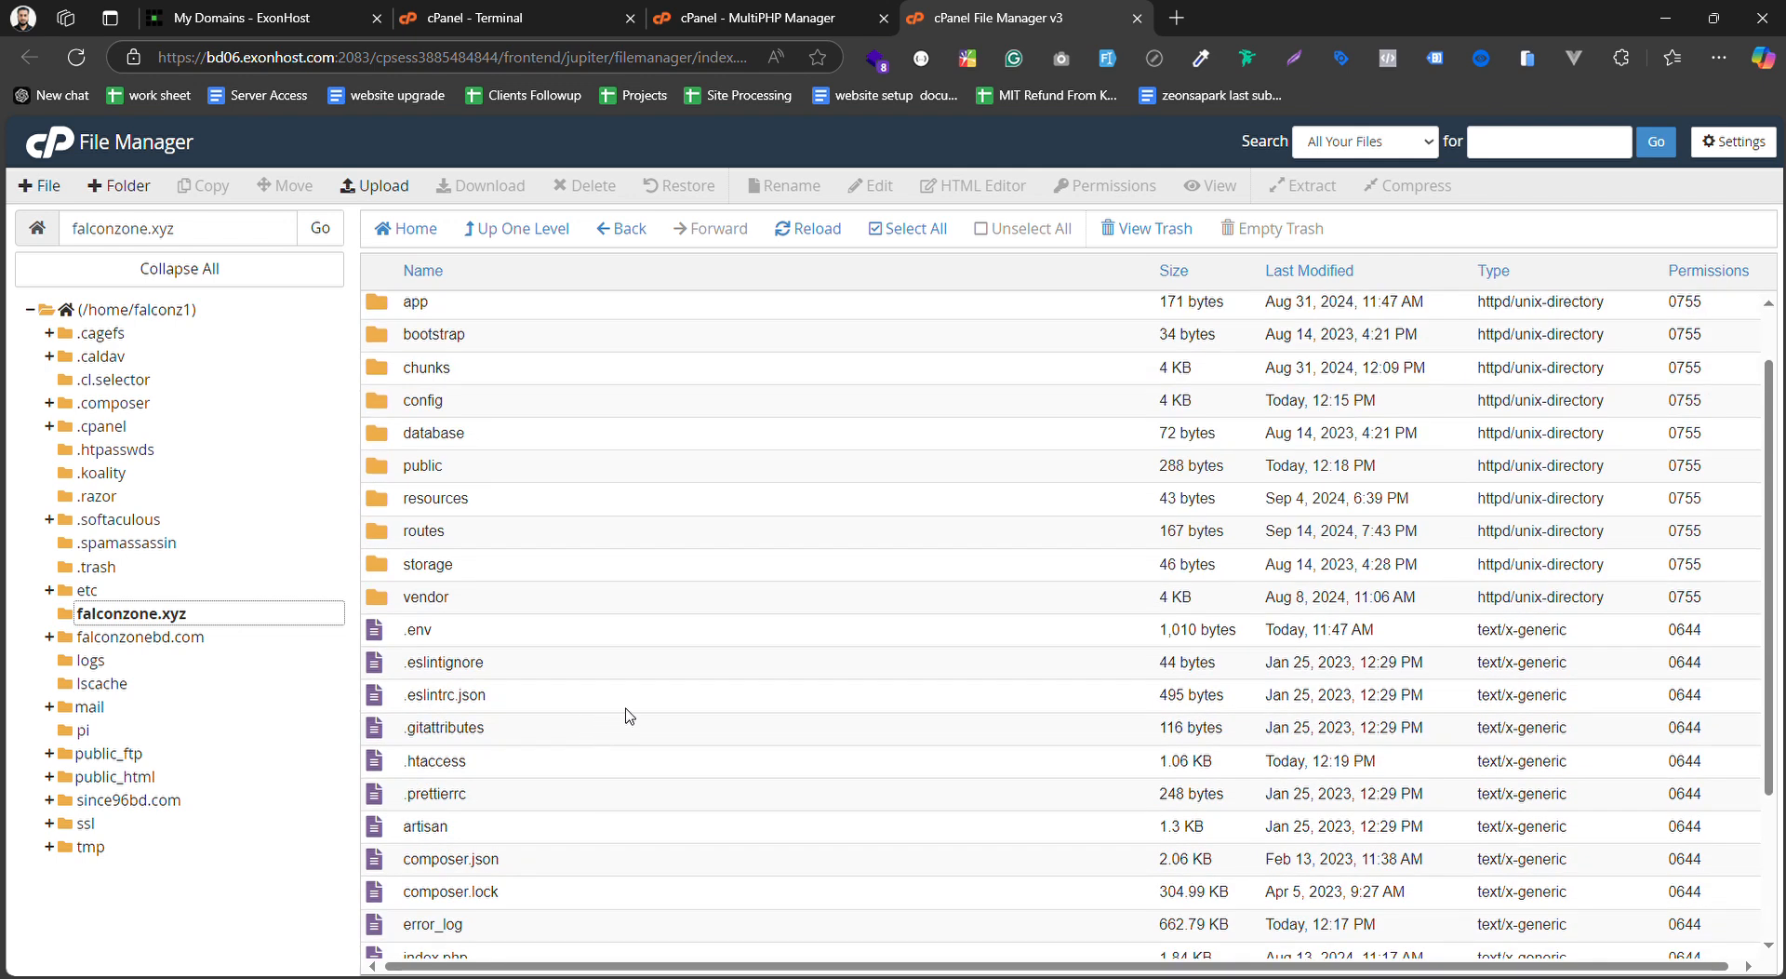
click(558, 14)
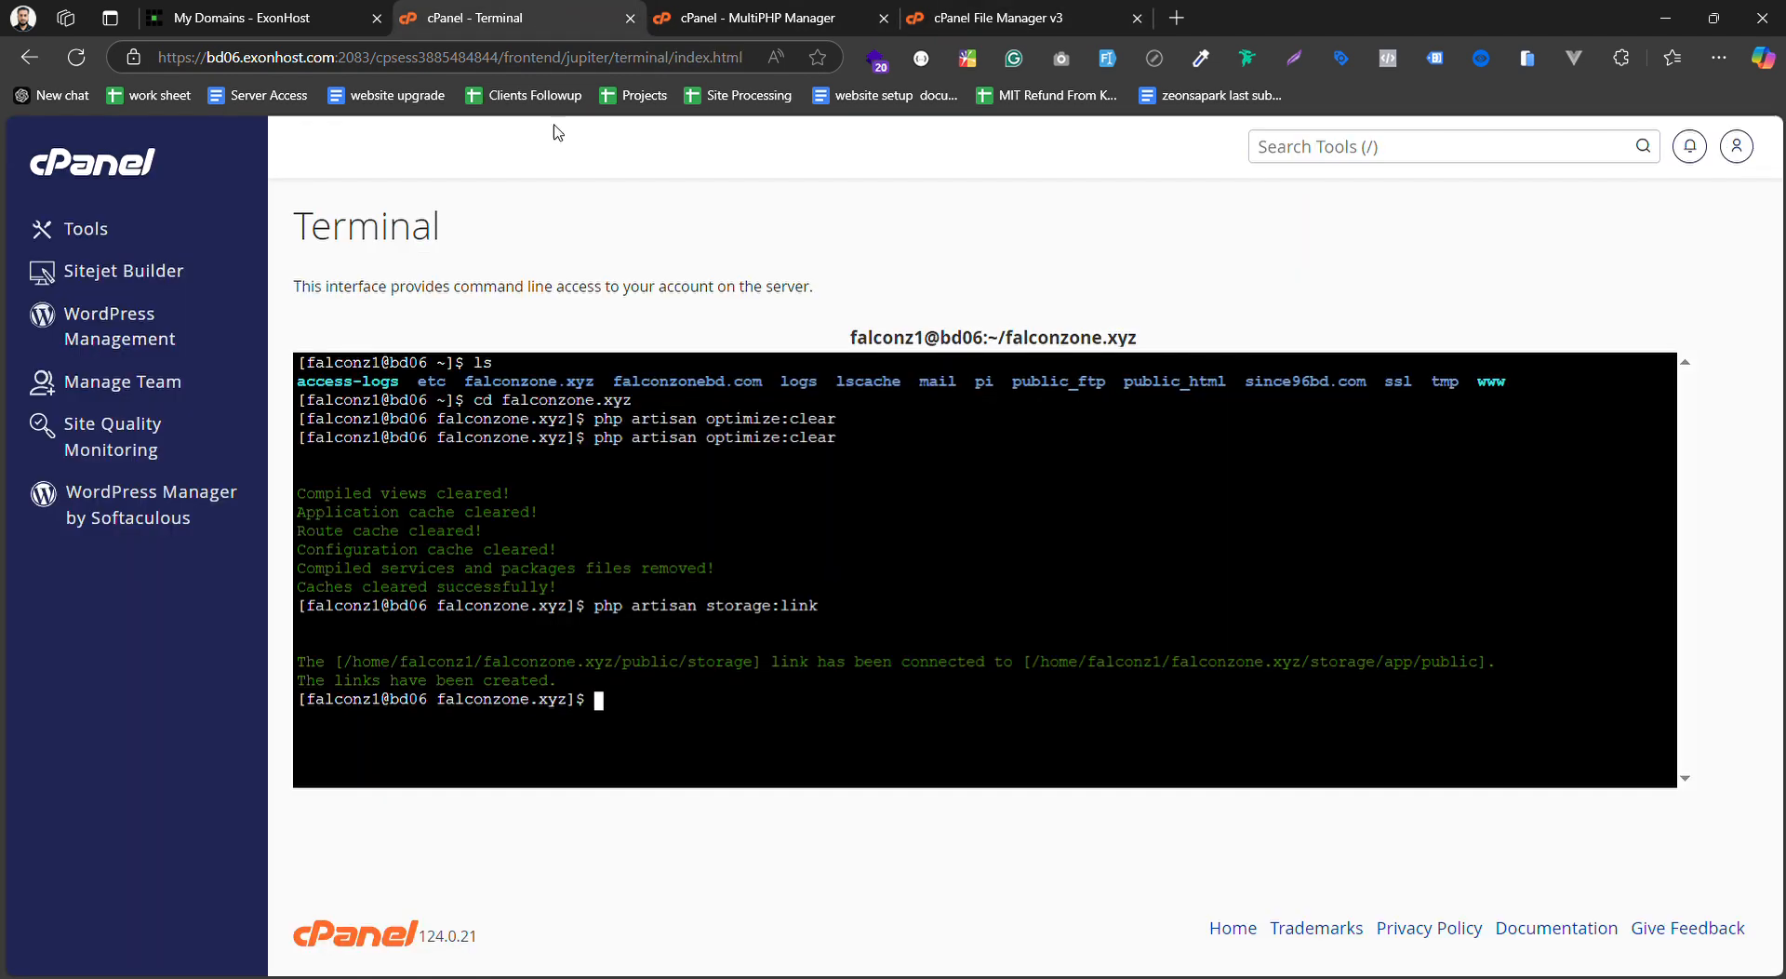
click(221, 978)
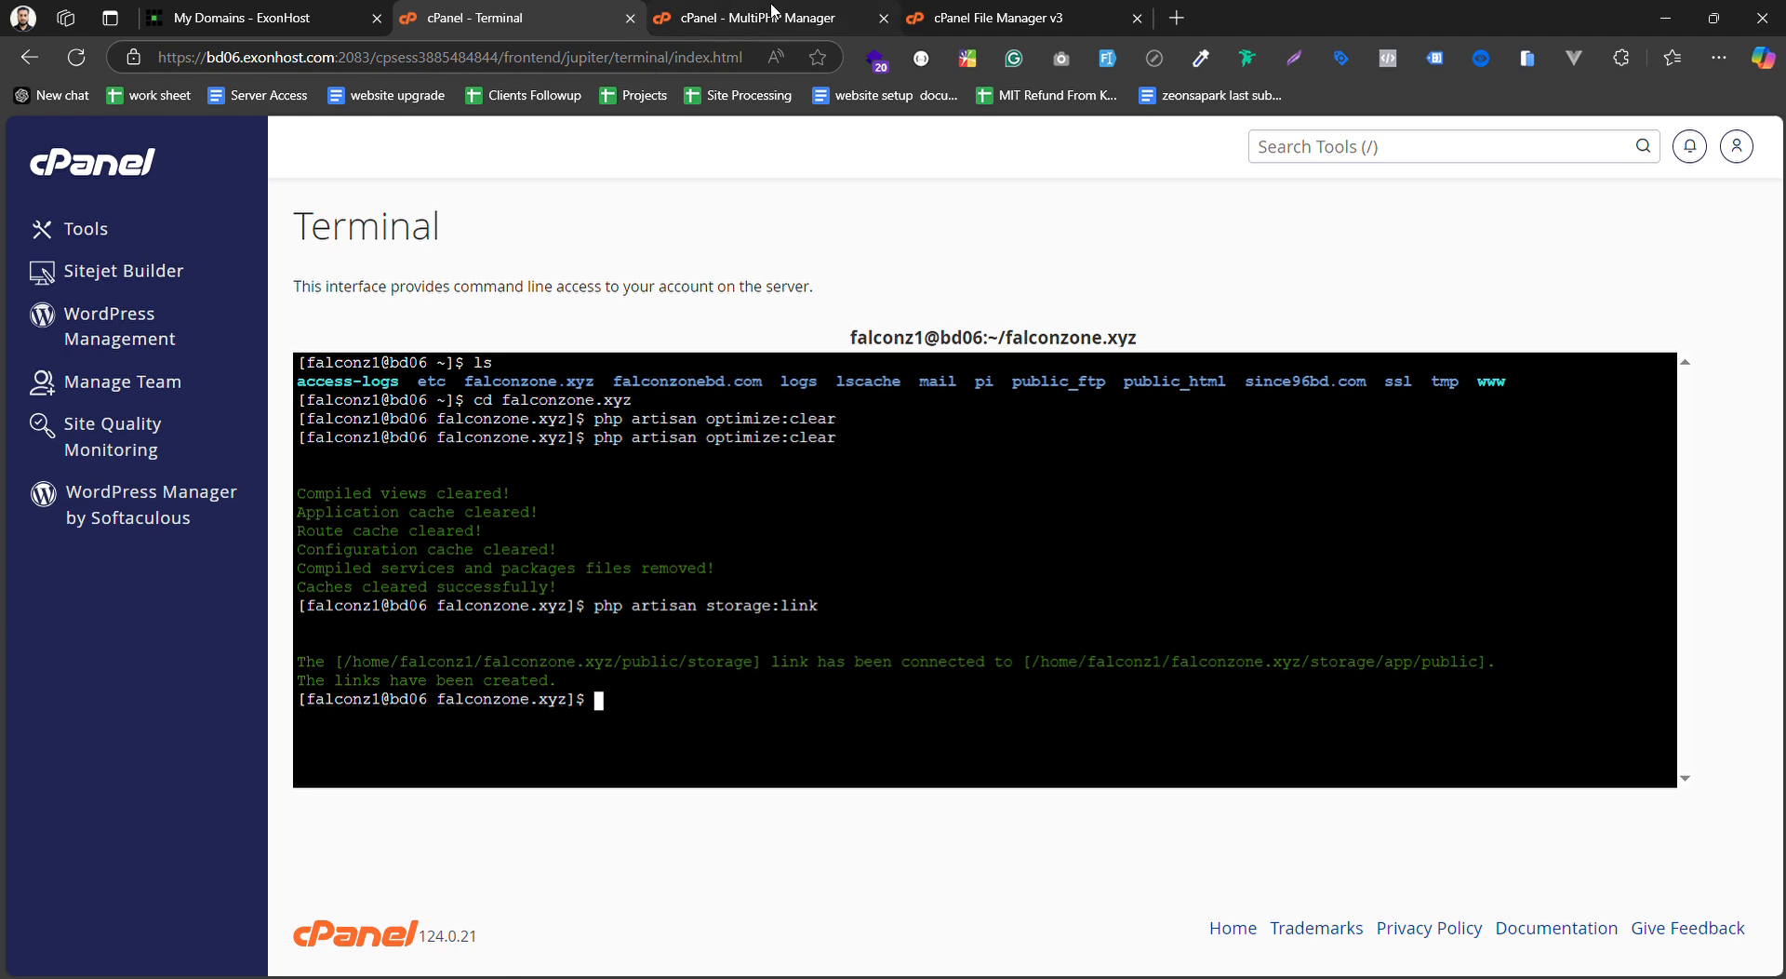
Search the cPanel tools for "doma", open Domains, and check the site that the falconzone.xyz link loads
click(809, 17)
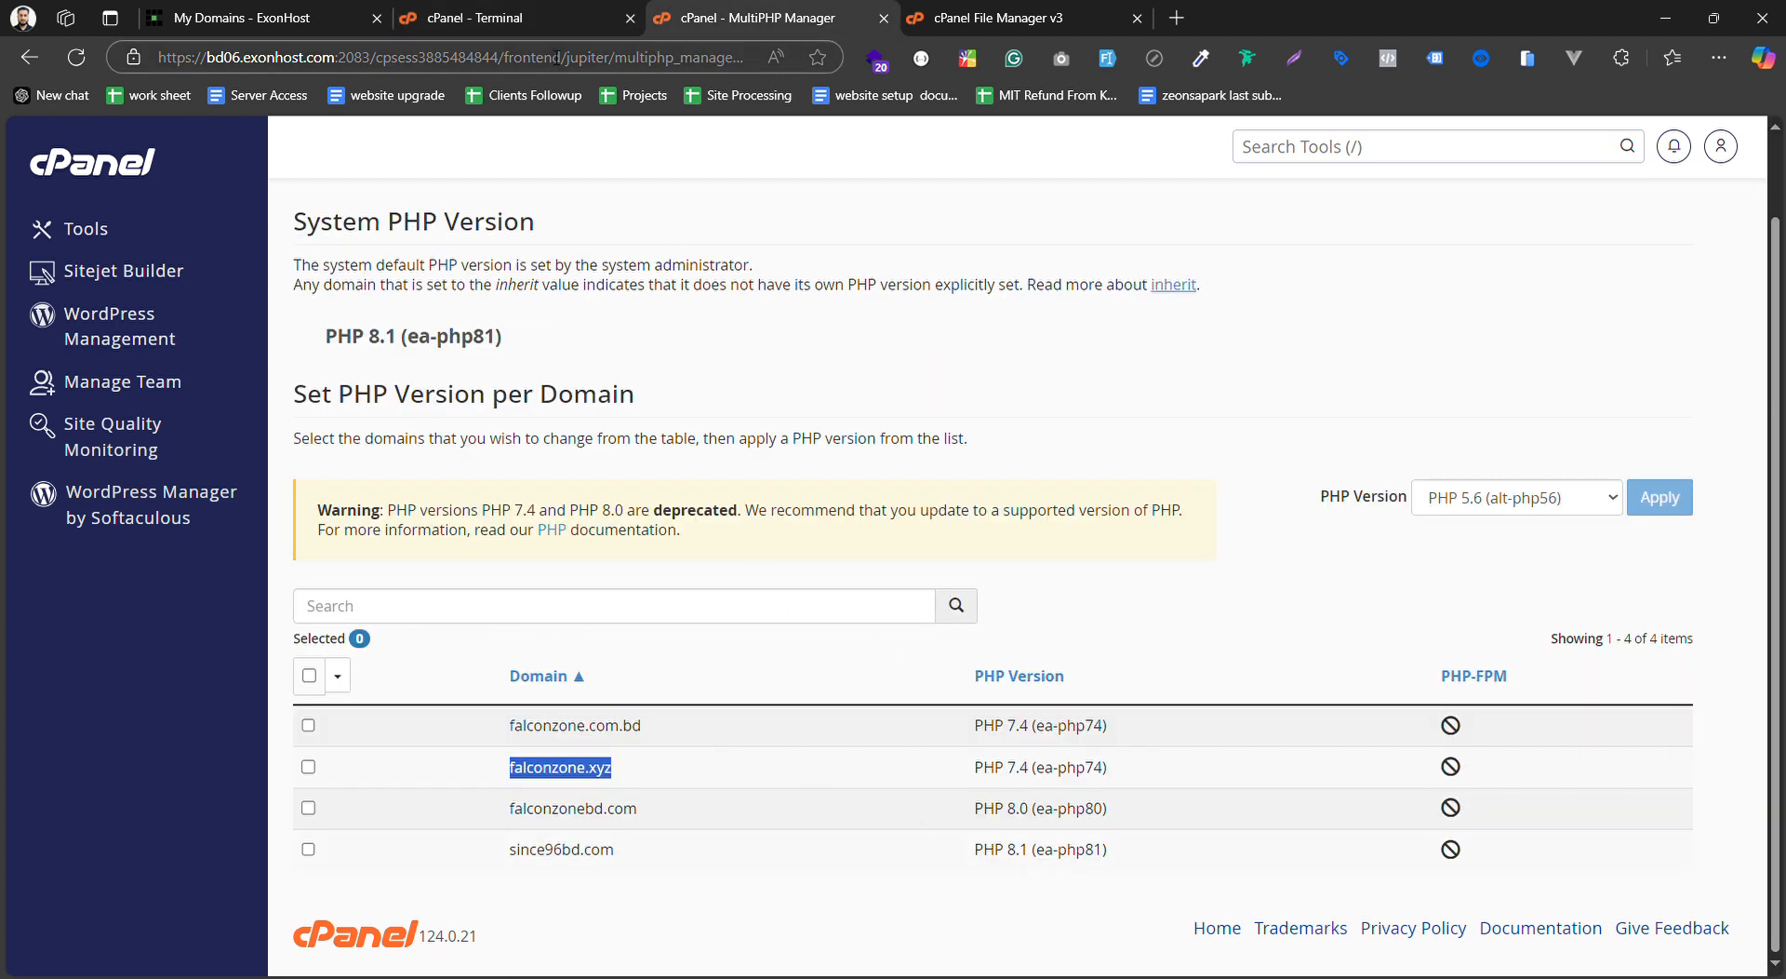
scroll(778, 272, up, 1)
click(1379, 151)
text(doma)
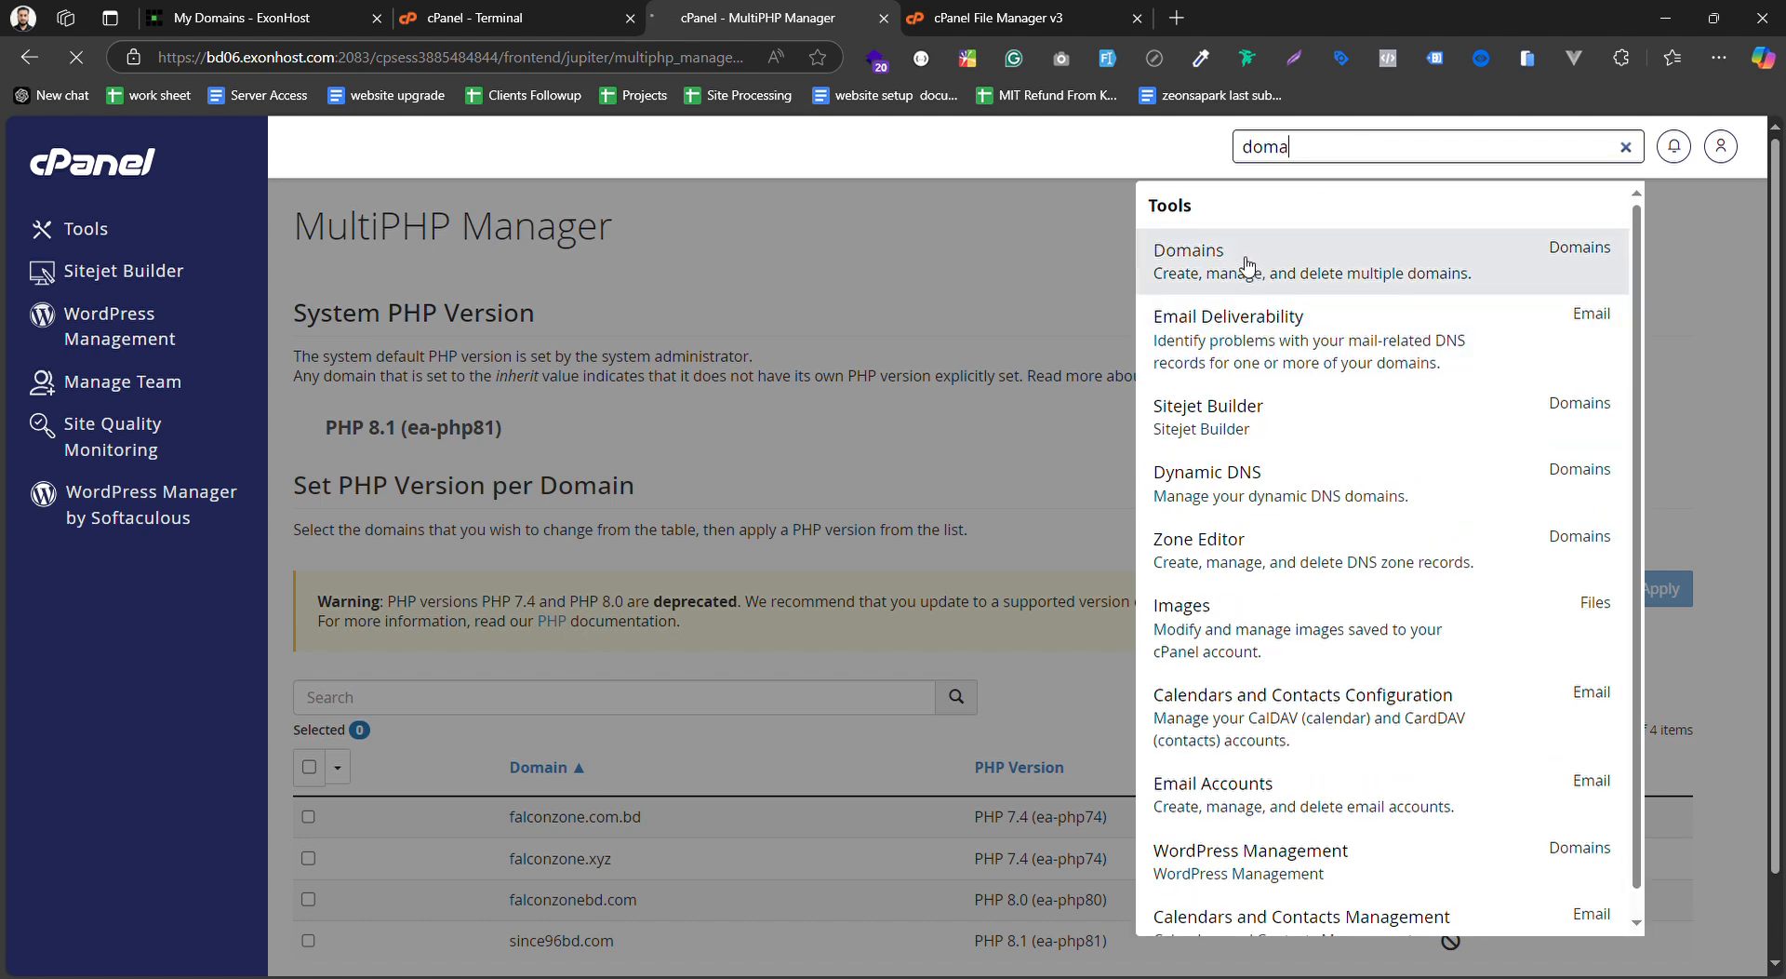
click(1247, 265)
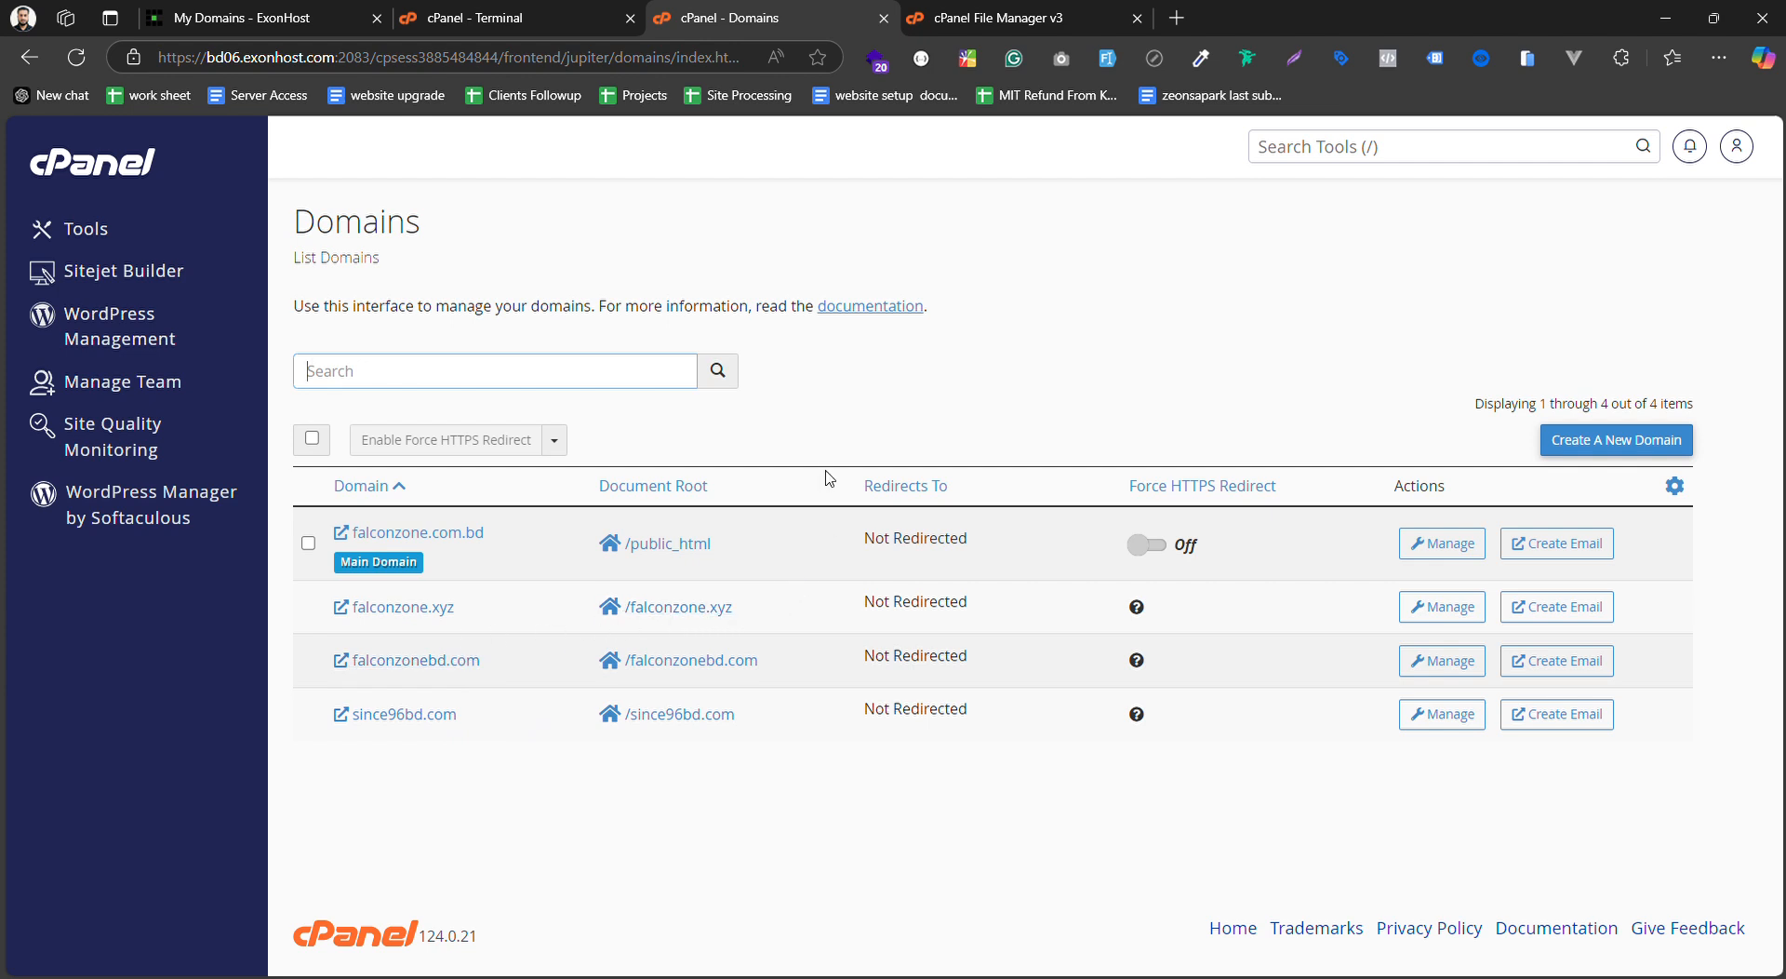
click(451, 606)
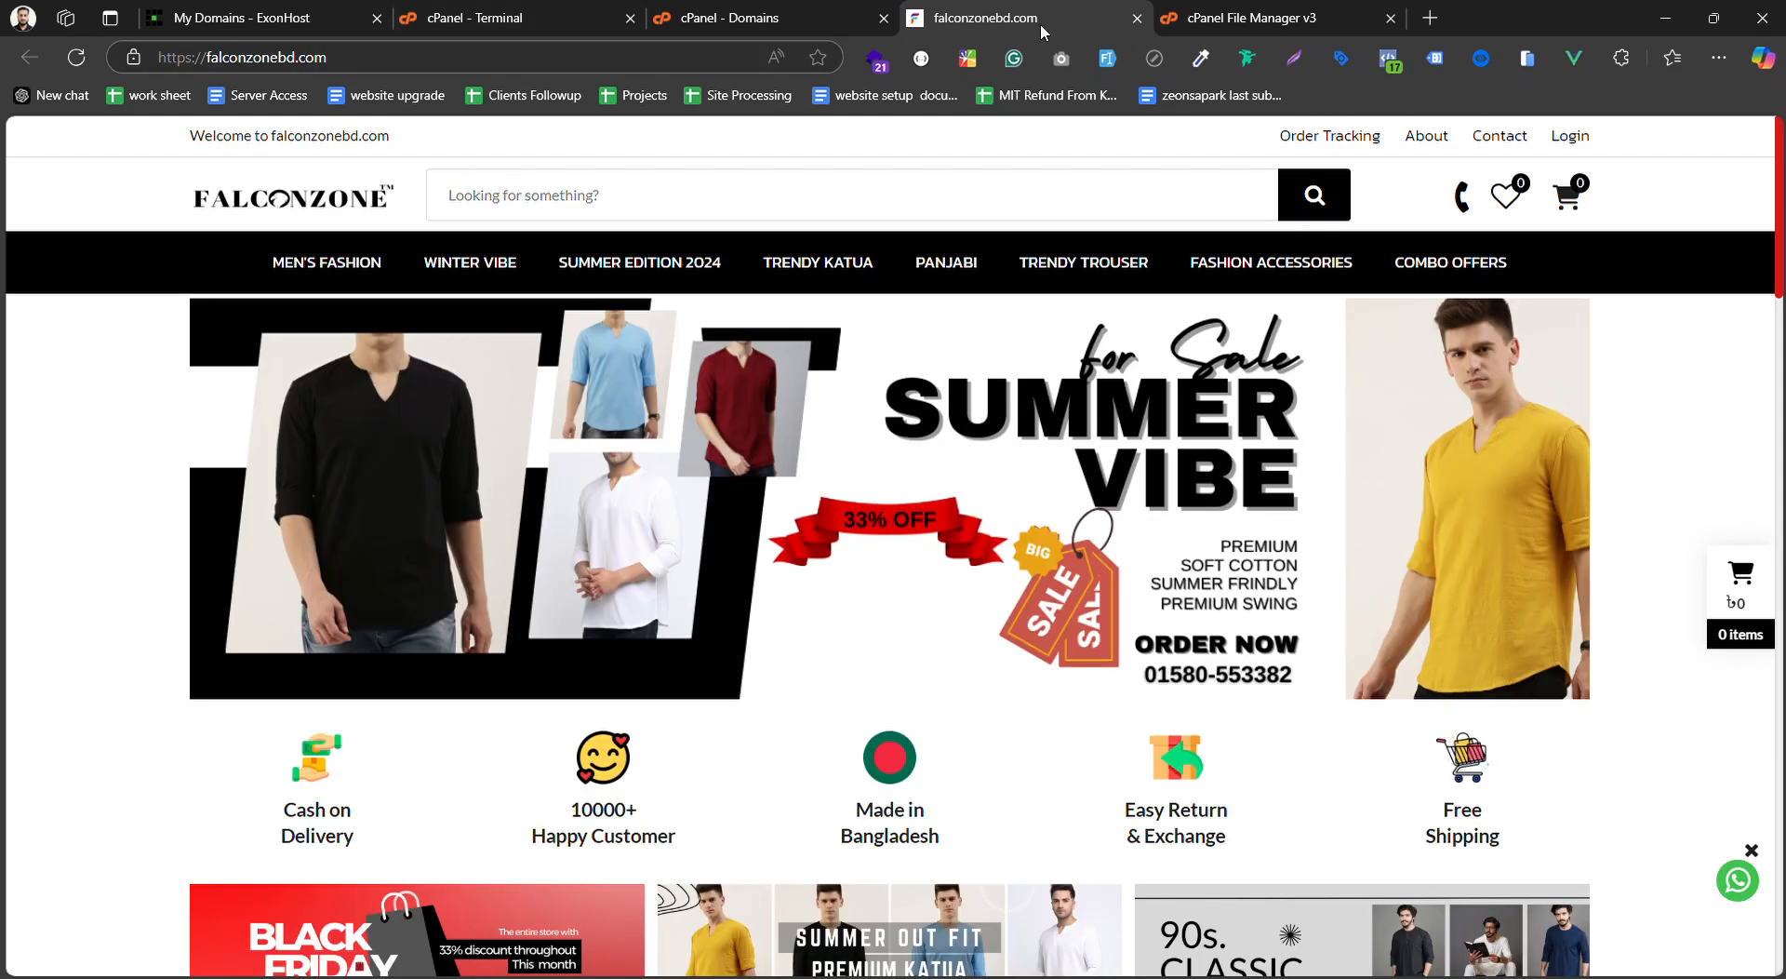
click(1137, 18)
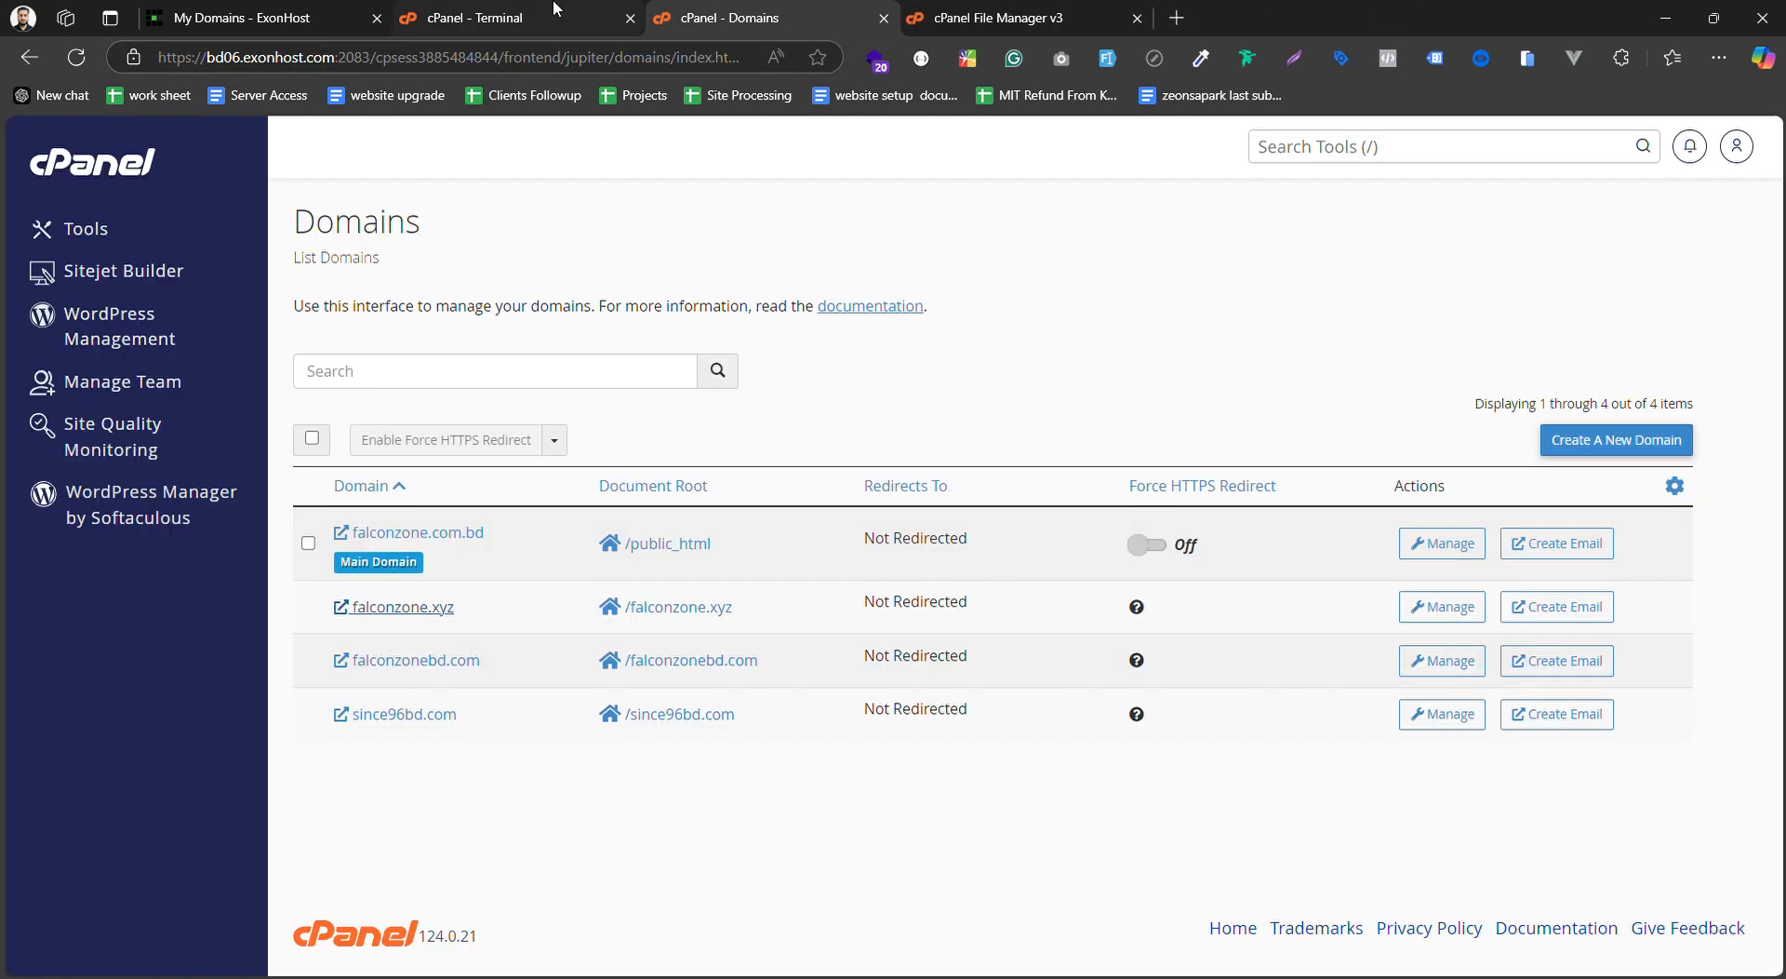
Run php artisan optimize:clear four times in the Terminal for the falconzone.xyz project
click(474, 18)
key(Up)
key(Up)
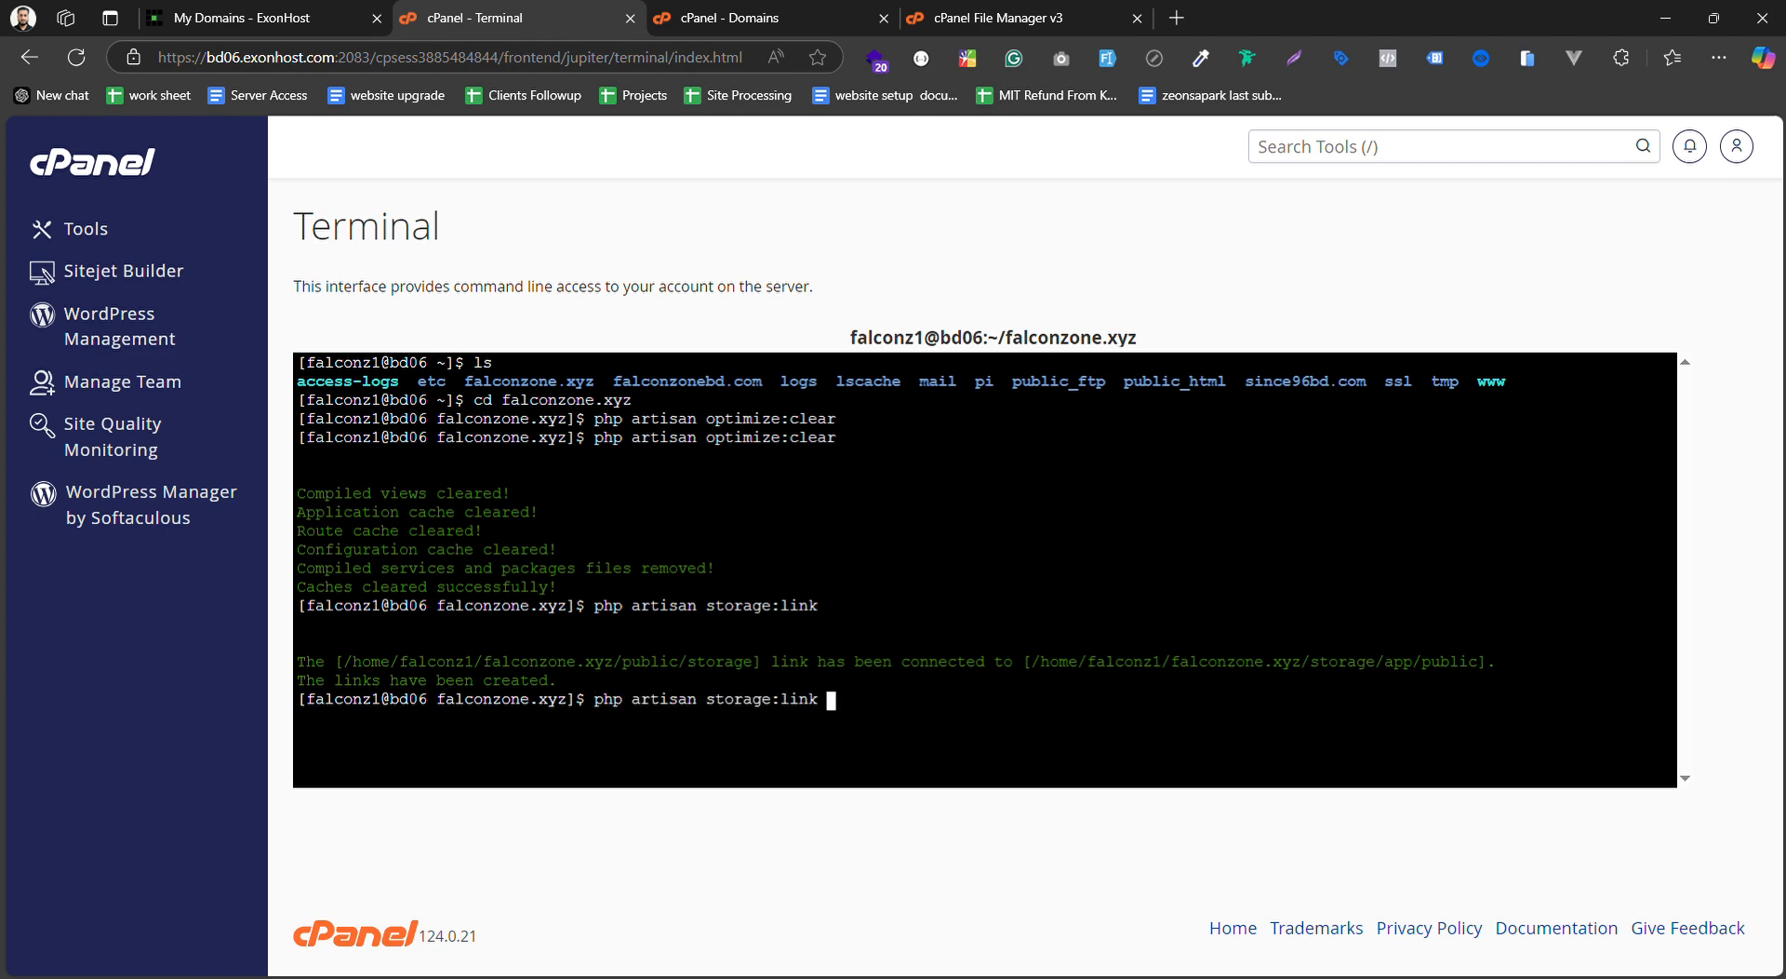
key(Return)
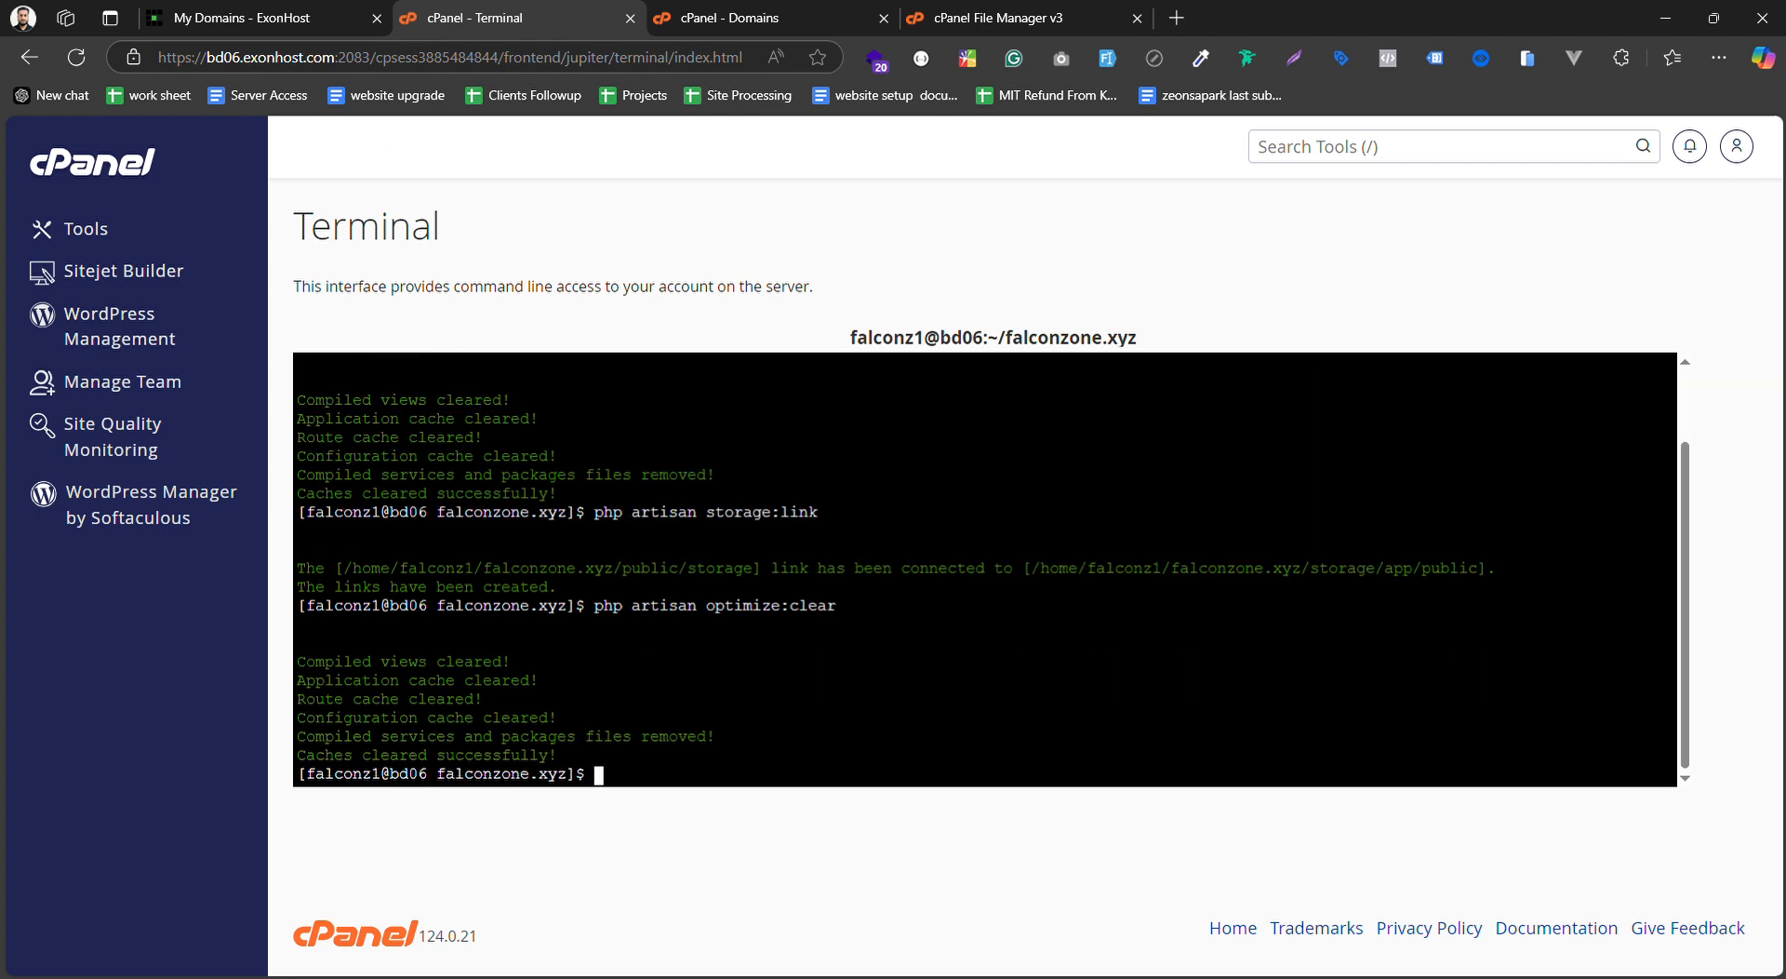
key(Up)
key(Return)
key(Up)
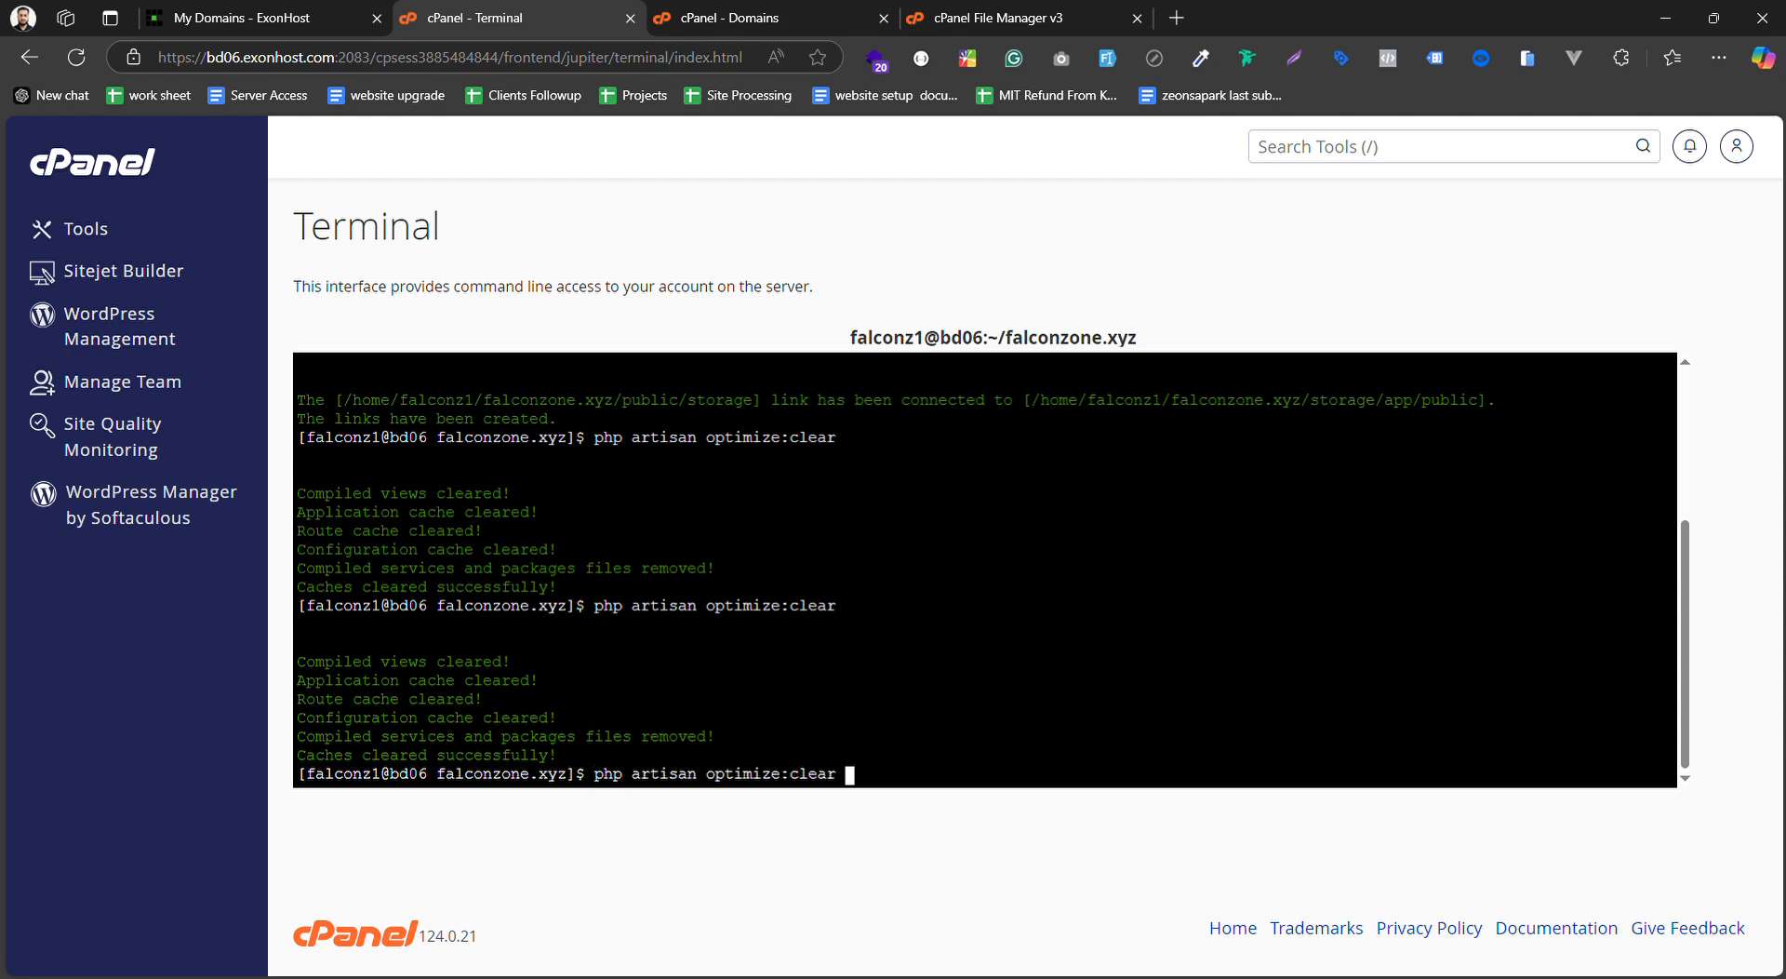
key(Return)
key(Up)
key(Return)
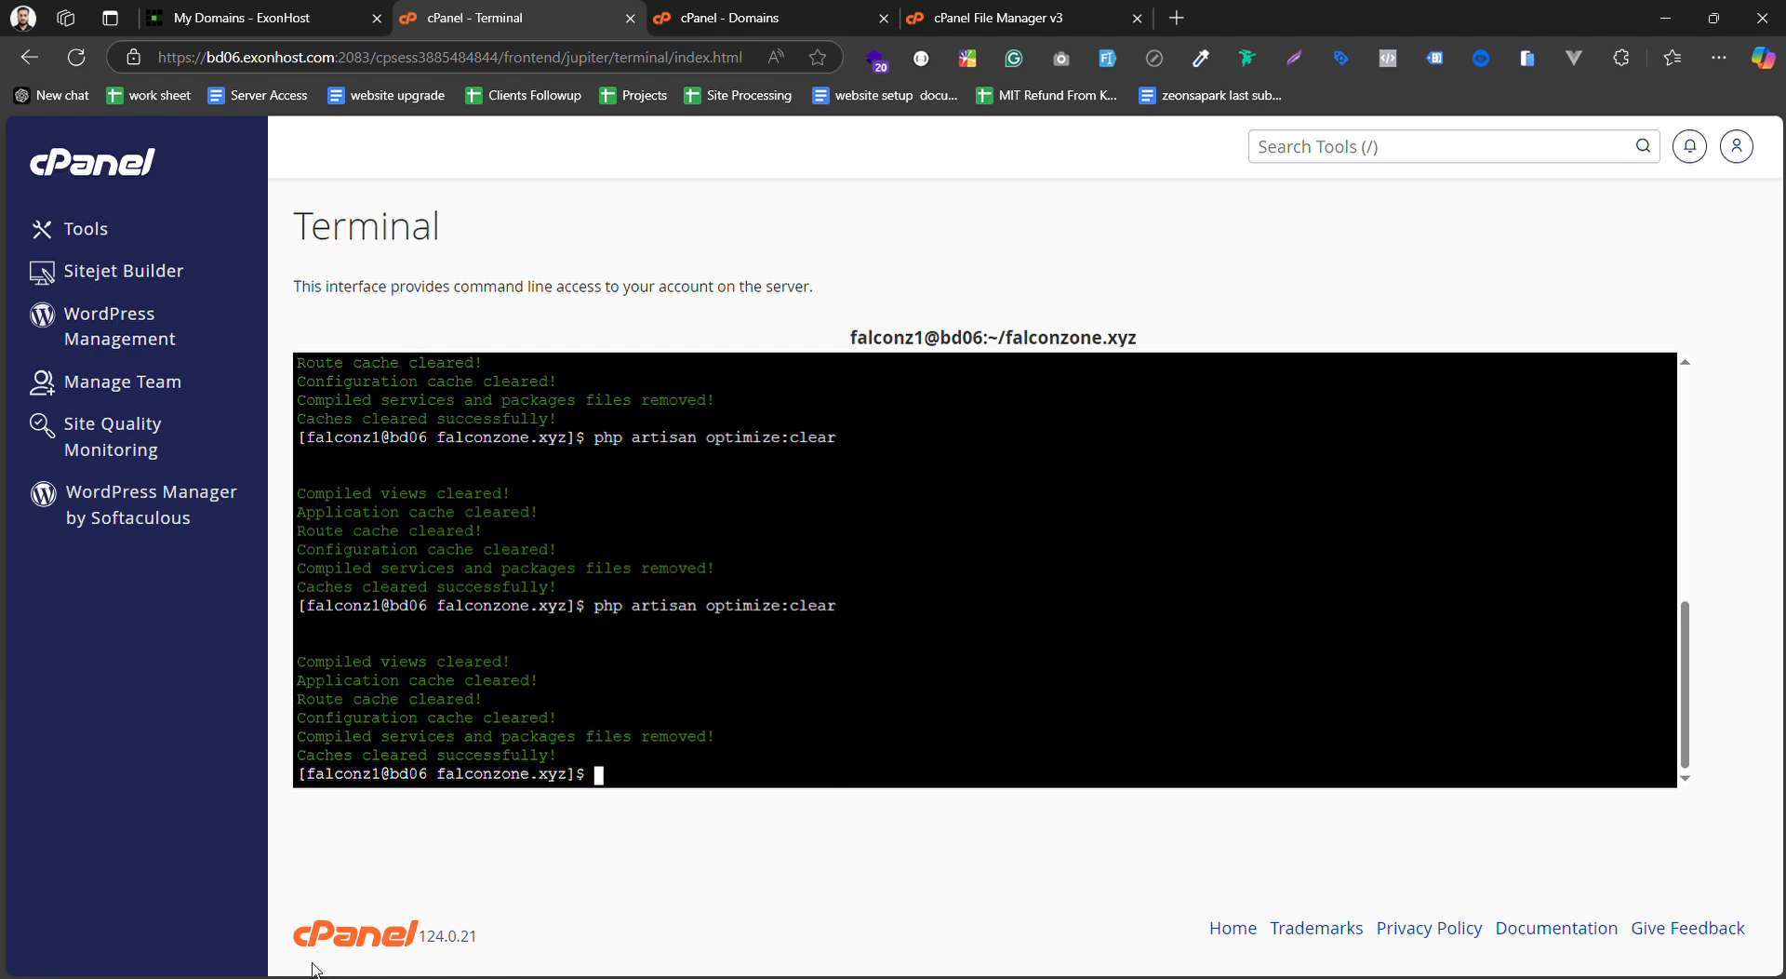
Visit the falconzonebd.com folder and its config subfolder in File Manager, and open the config folder of falconzone.xyz
click(479, 978)
click(940, 19)
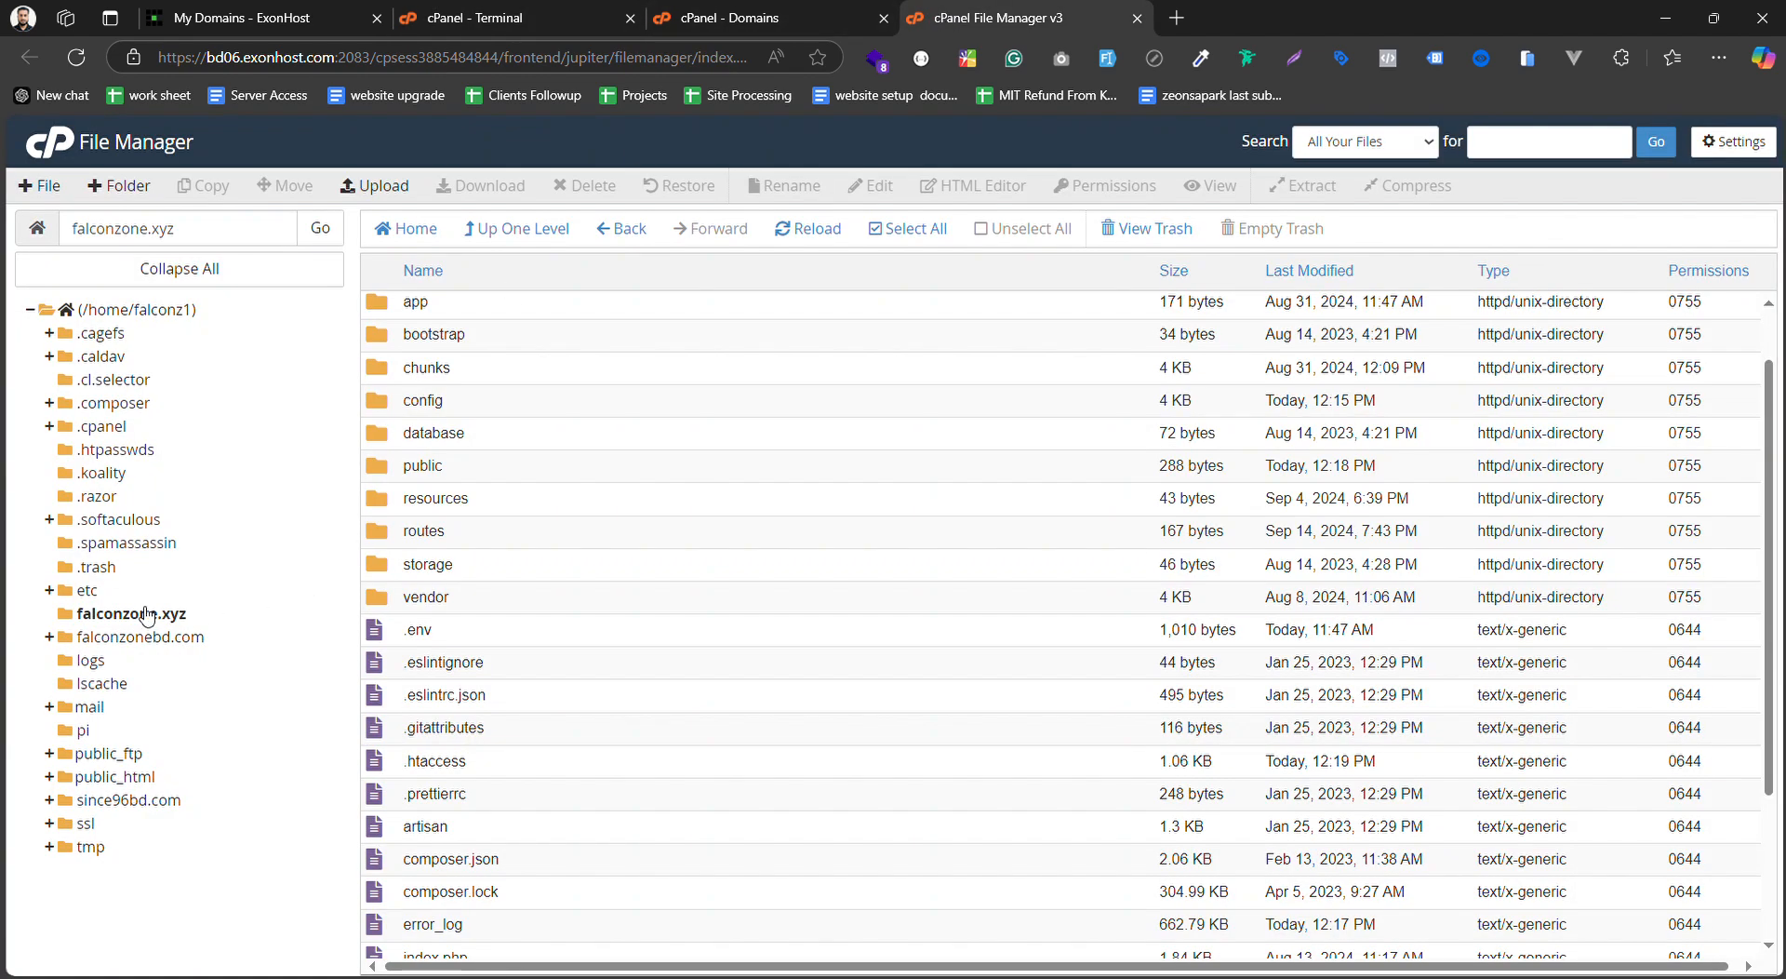
click(130, 640)
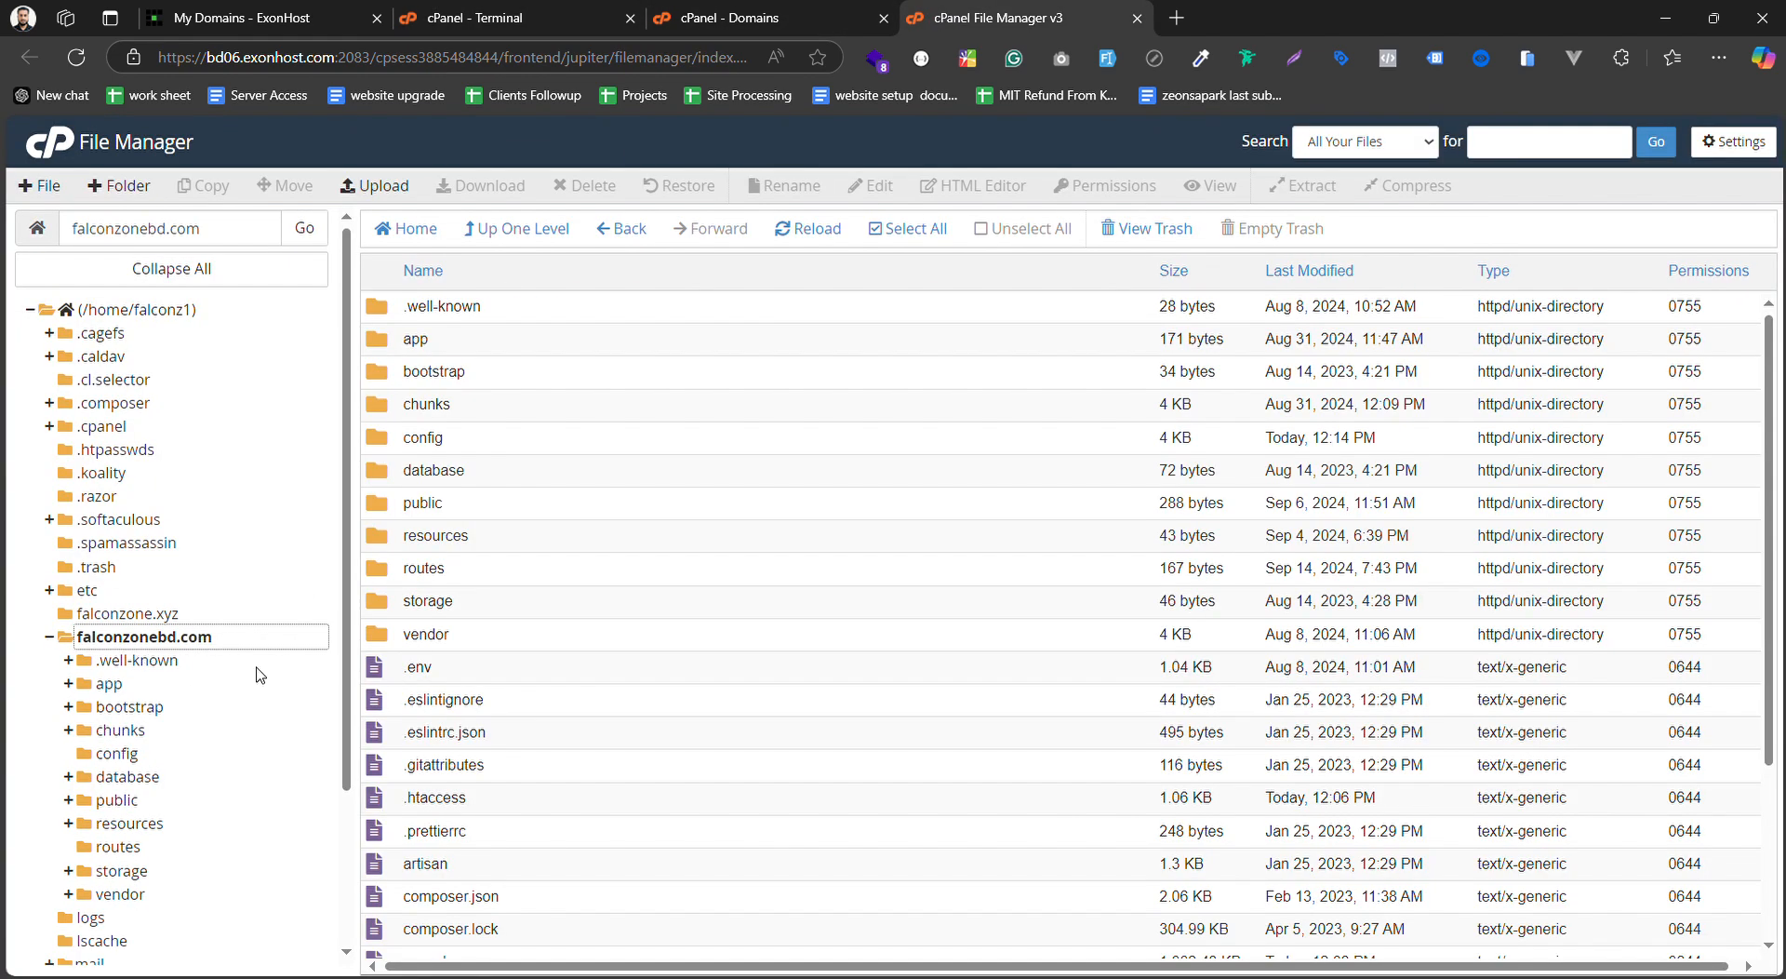
click(116, 755)
click(156, 616)
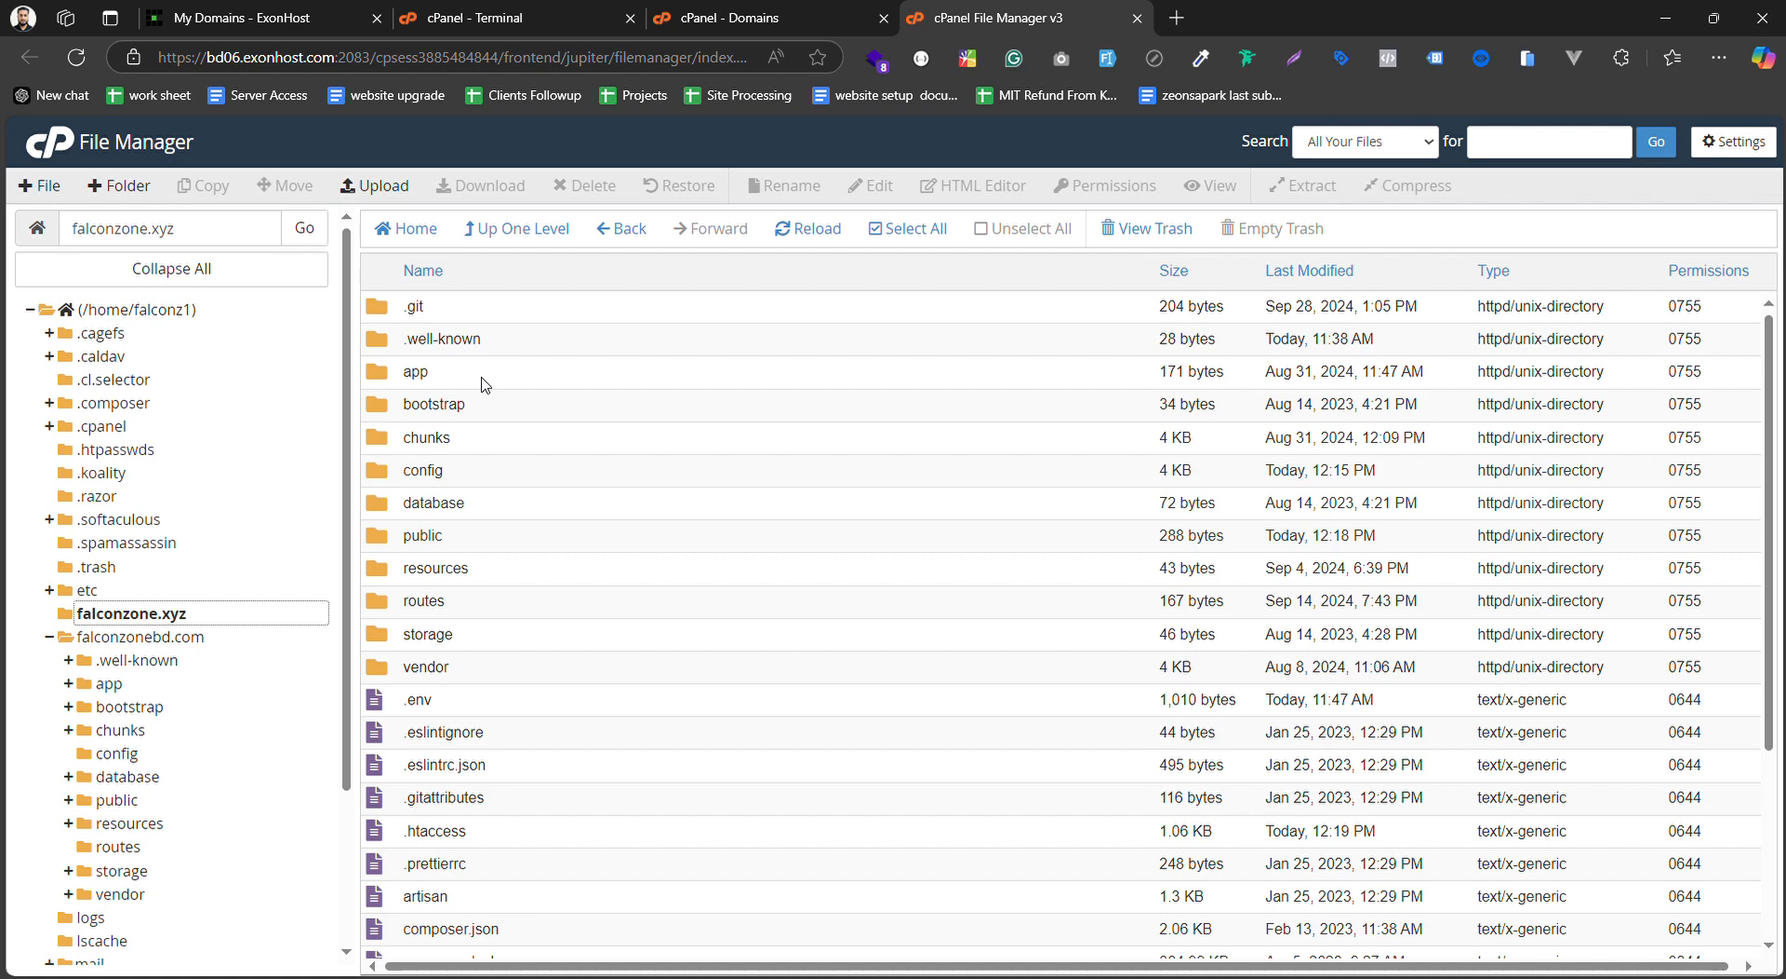
double_click(500, 469)
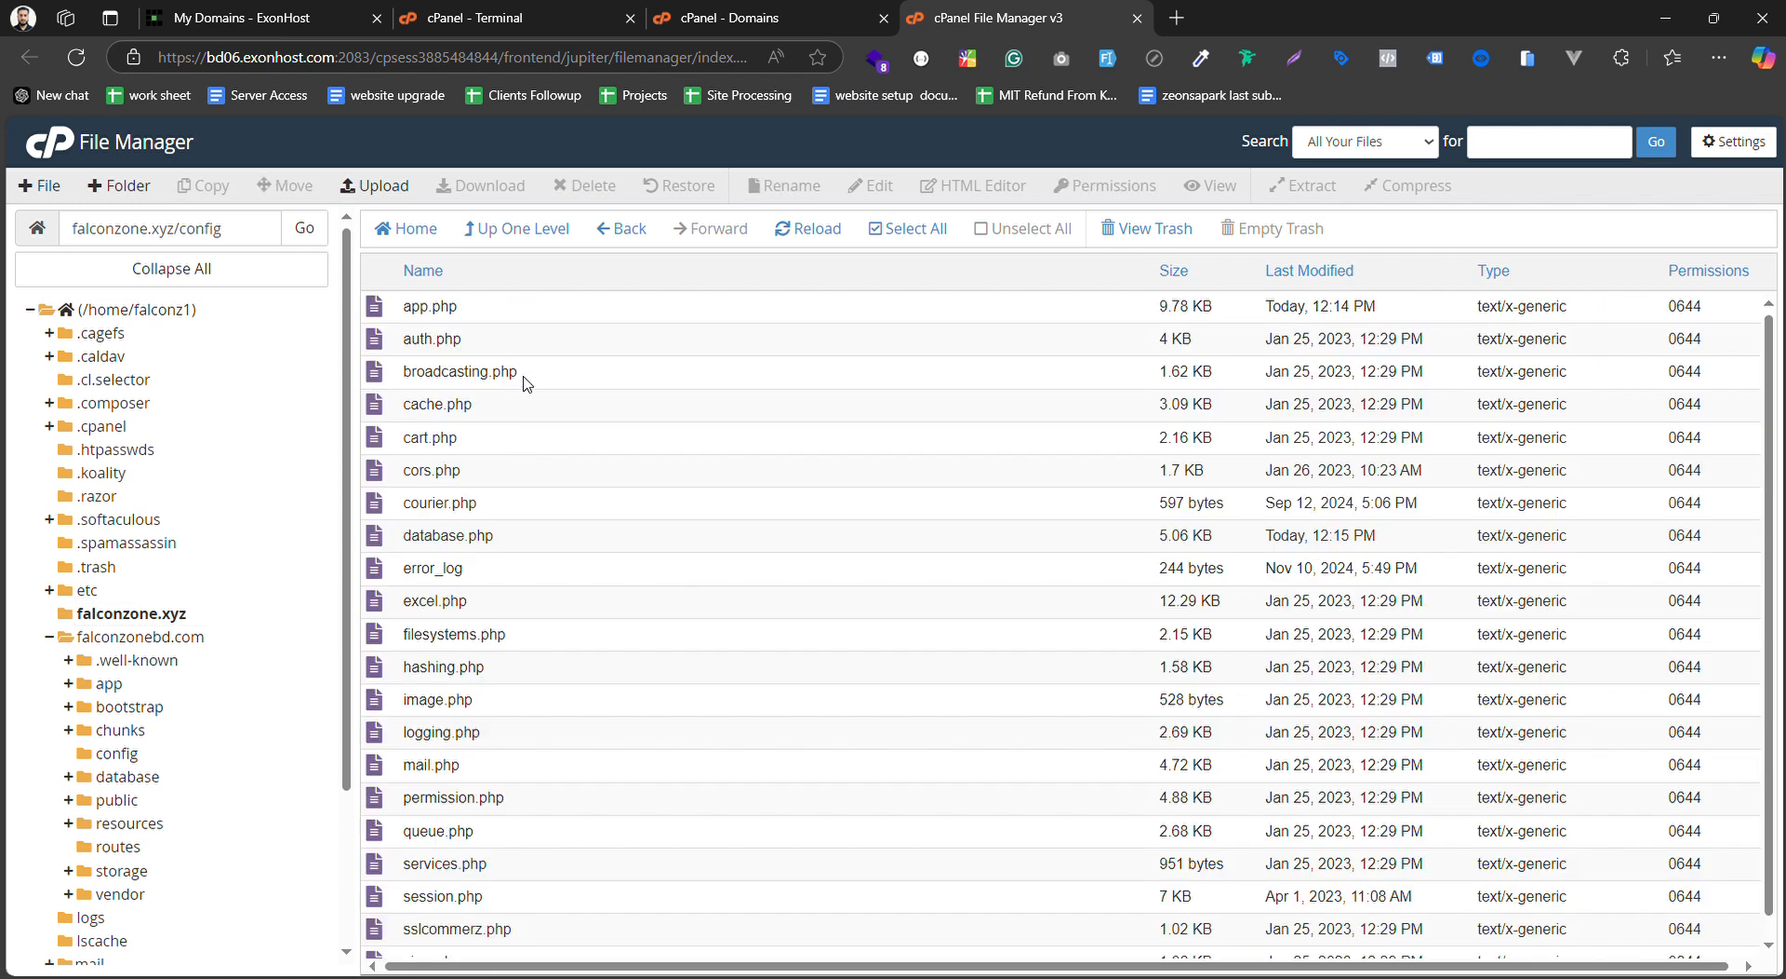
Open app.php from falconzone.xyz/config in the editor, check its url and asset_url entries, and close the editor
right_click(512, 317)
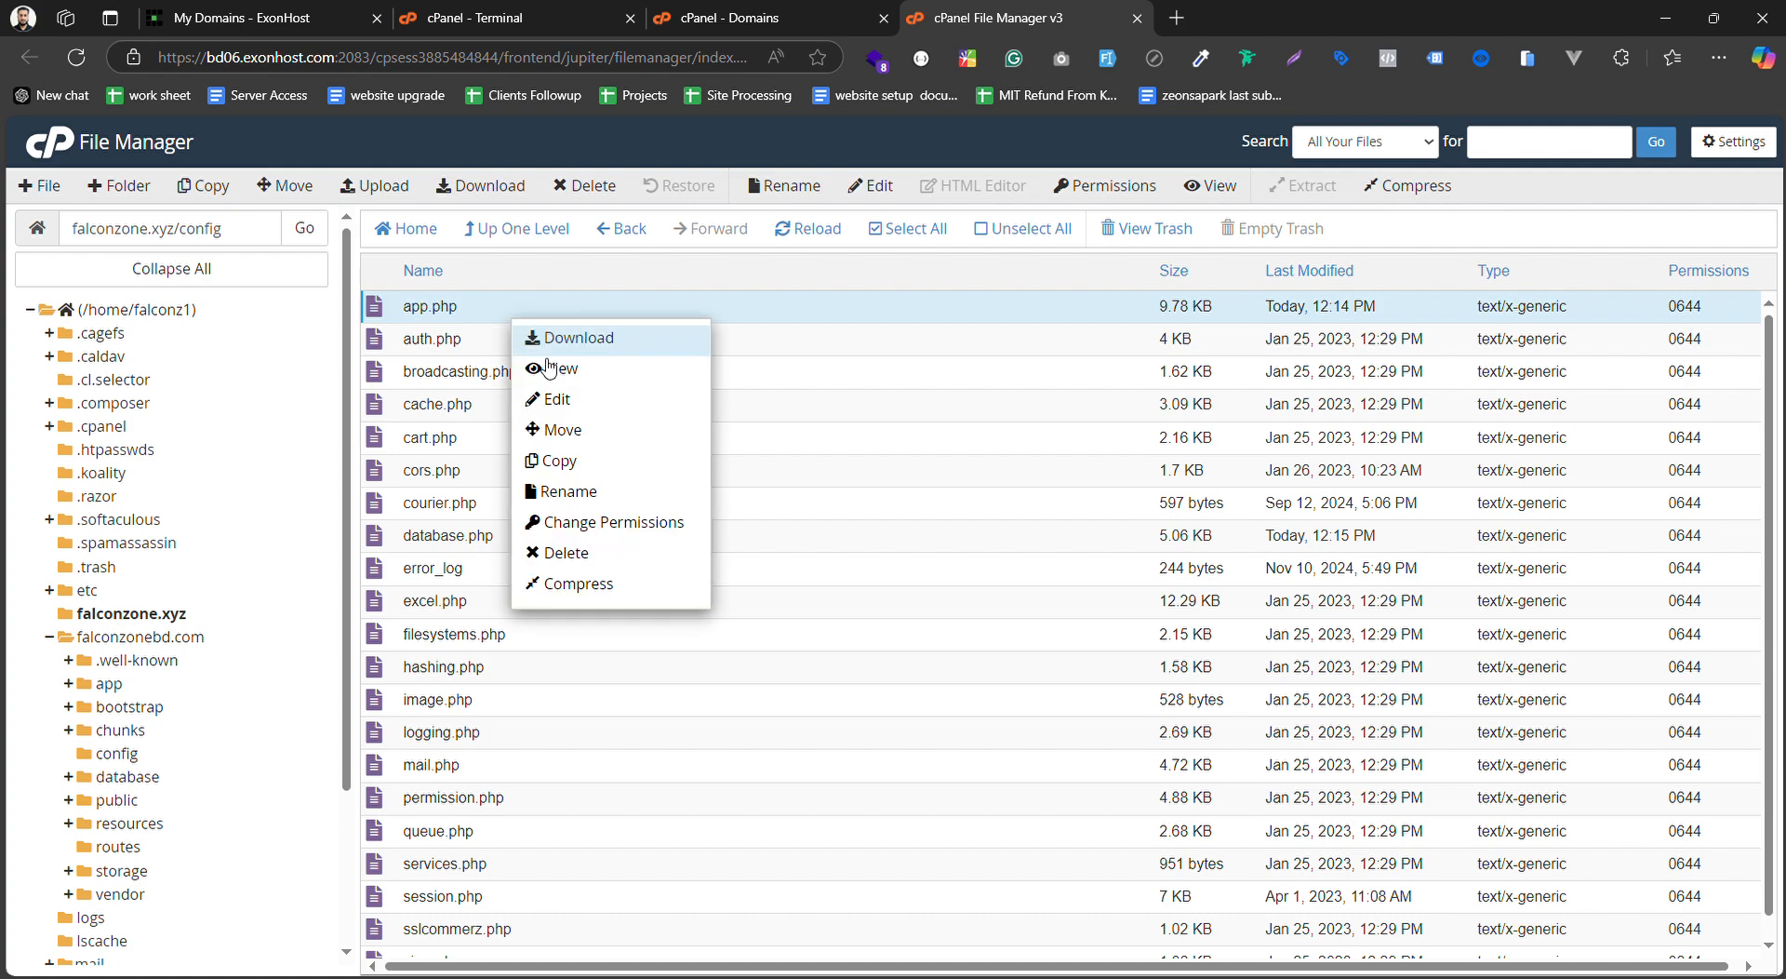
click(556, 400)
click(1079, 703)
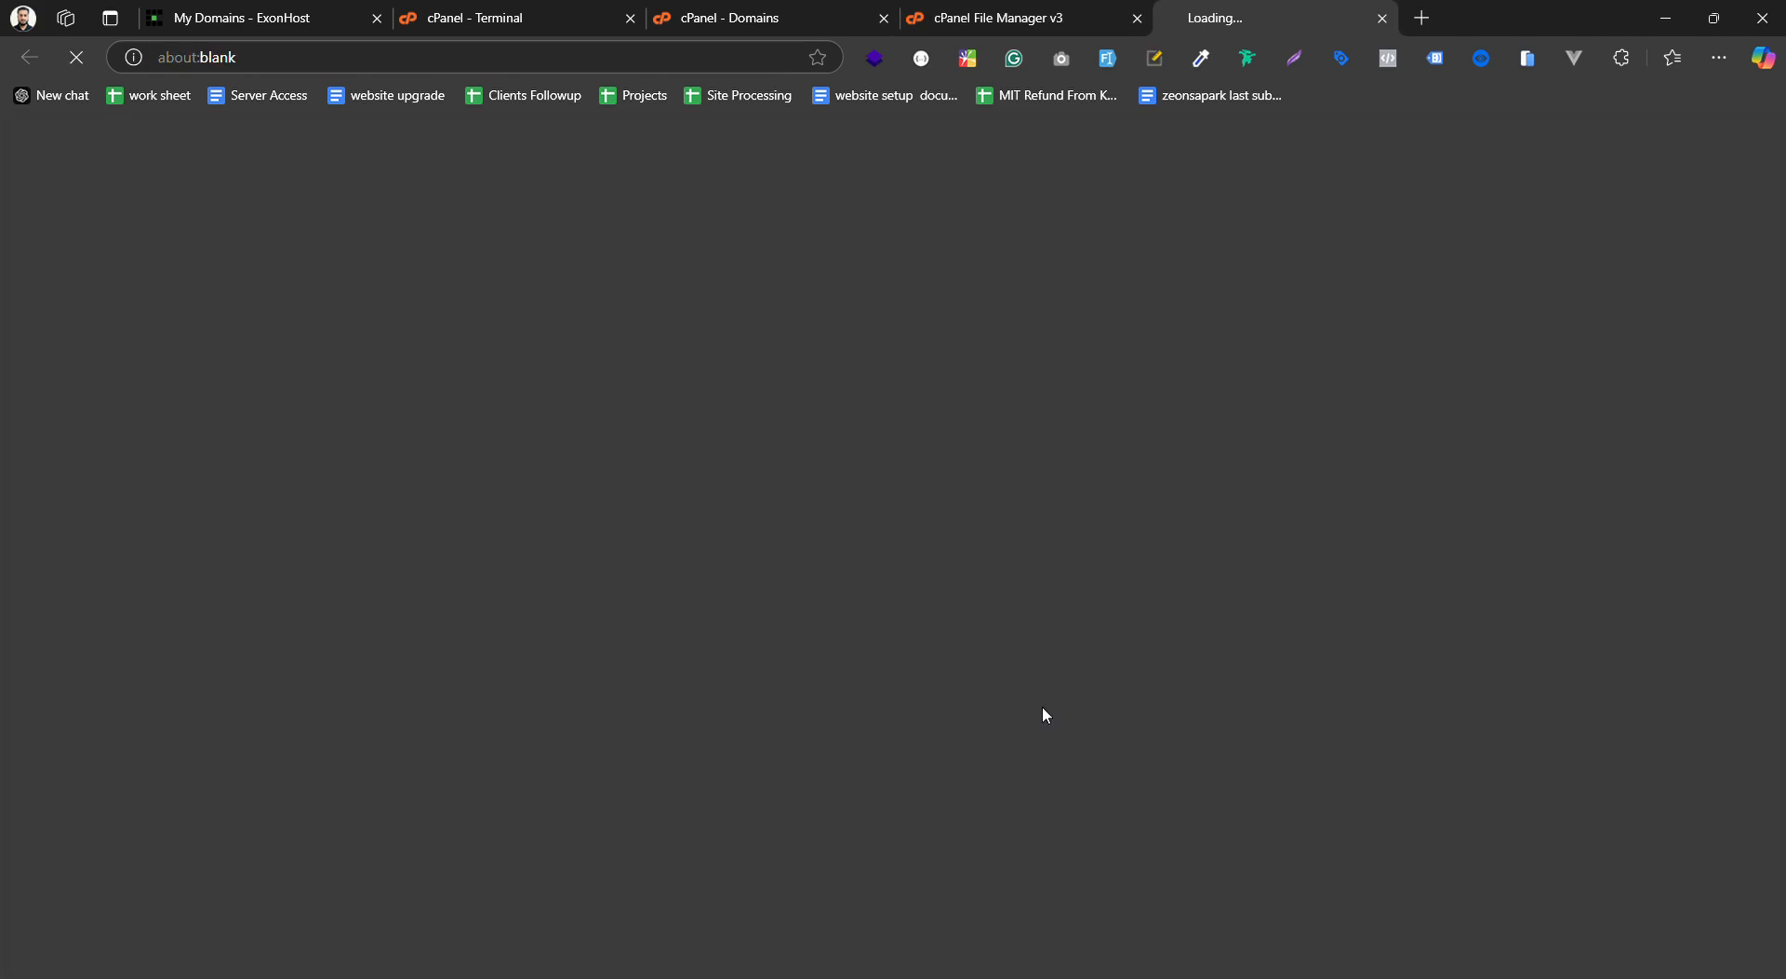
scroll(454, 675, down, 5)
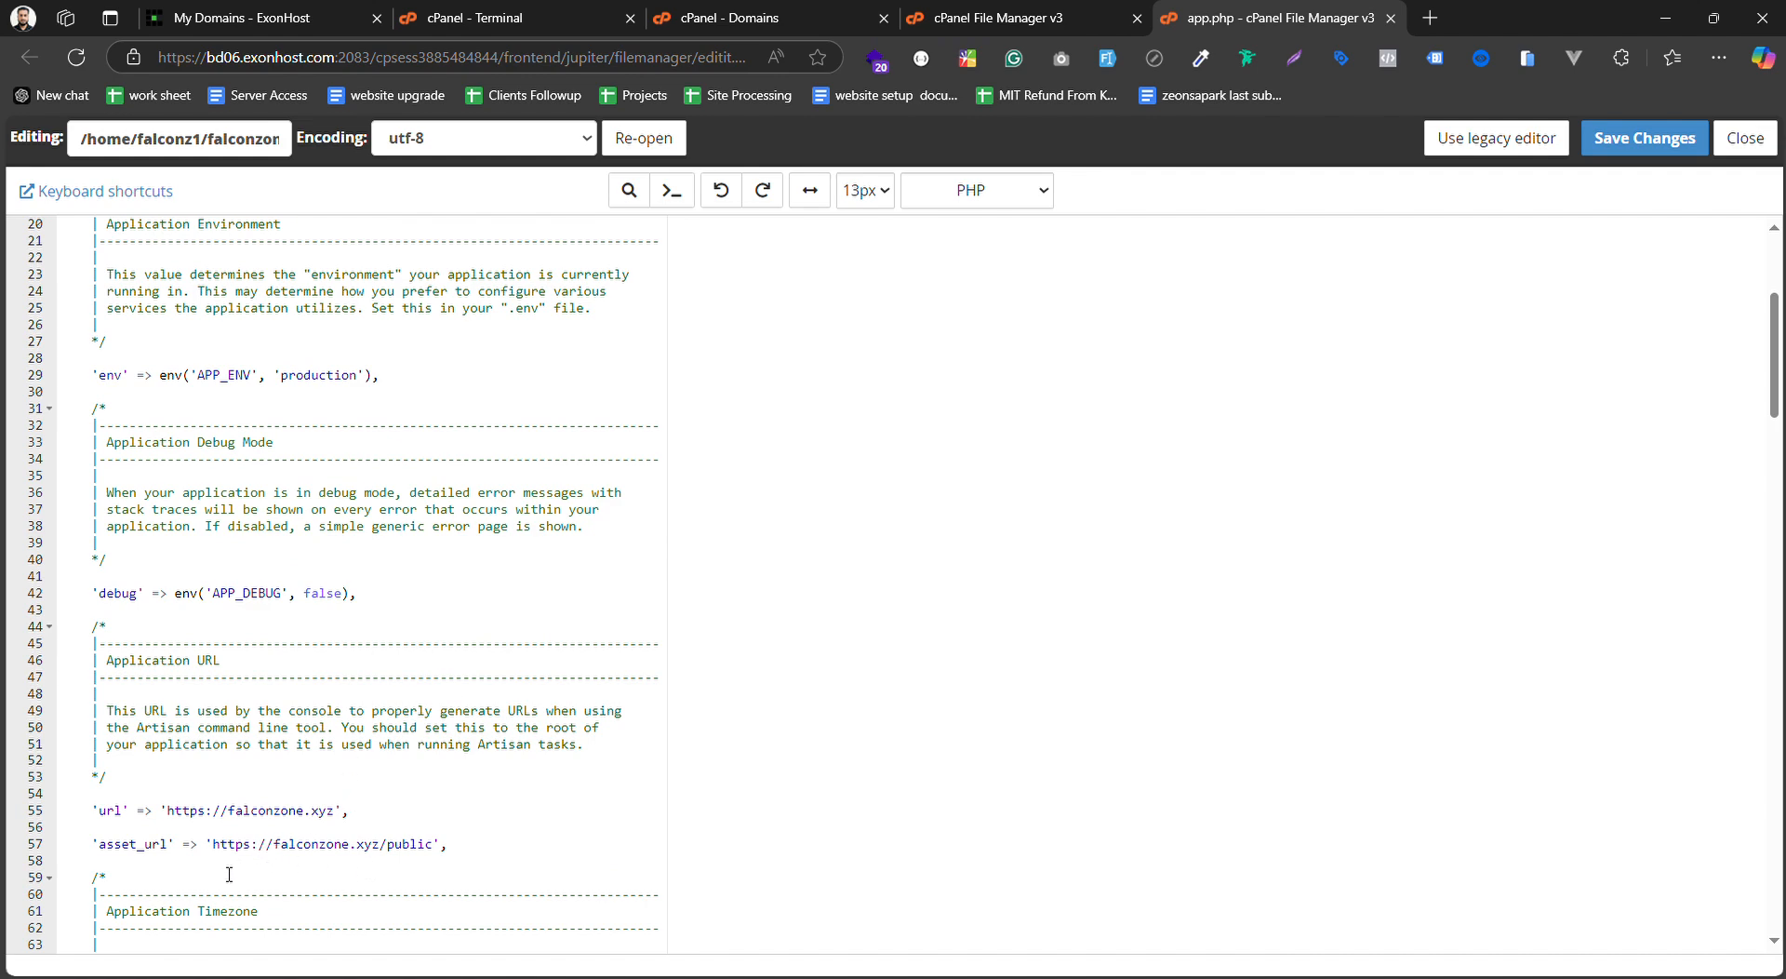
scroll(460, 434, up, 5)
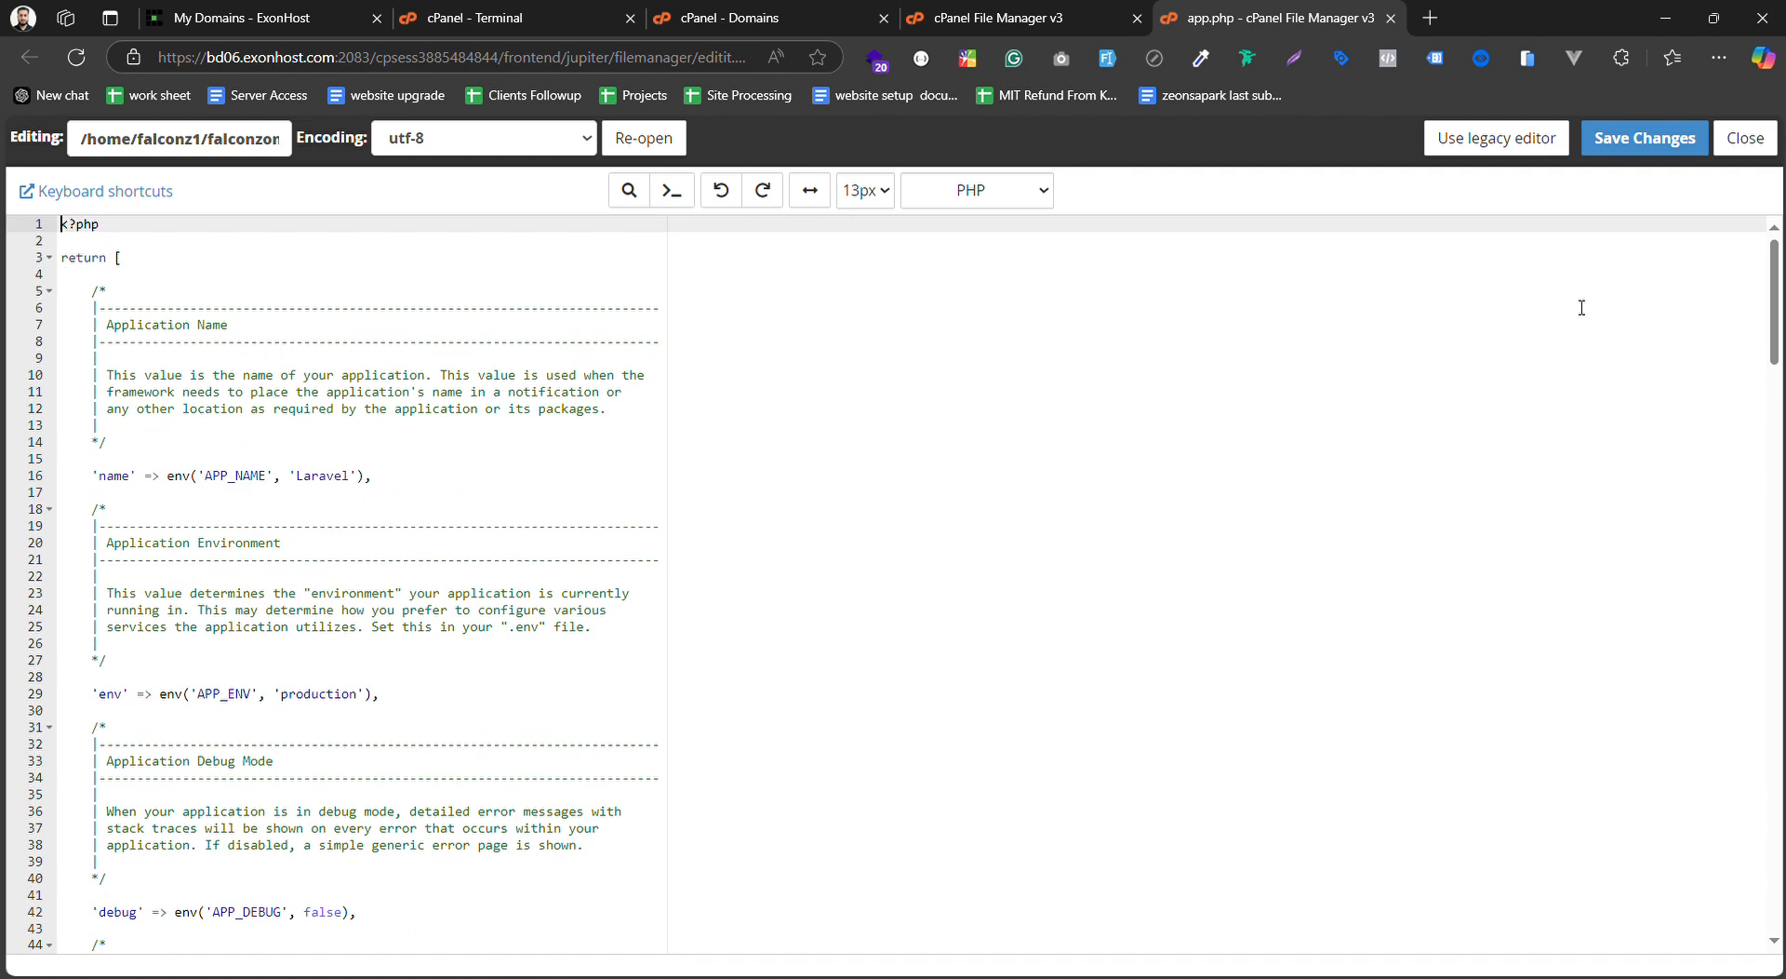
click(1745, 138)
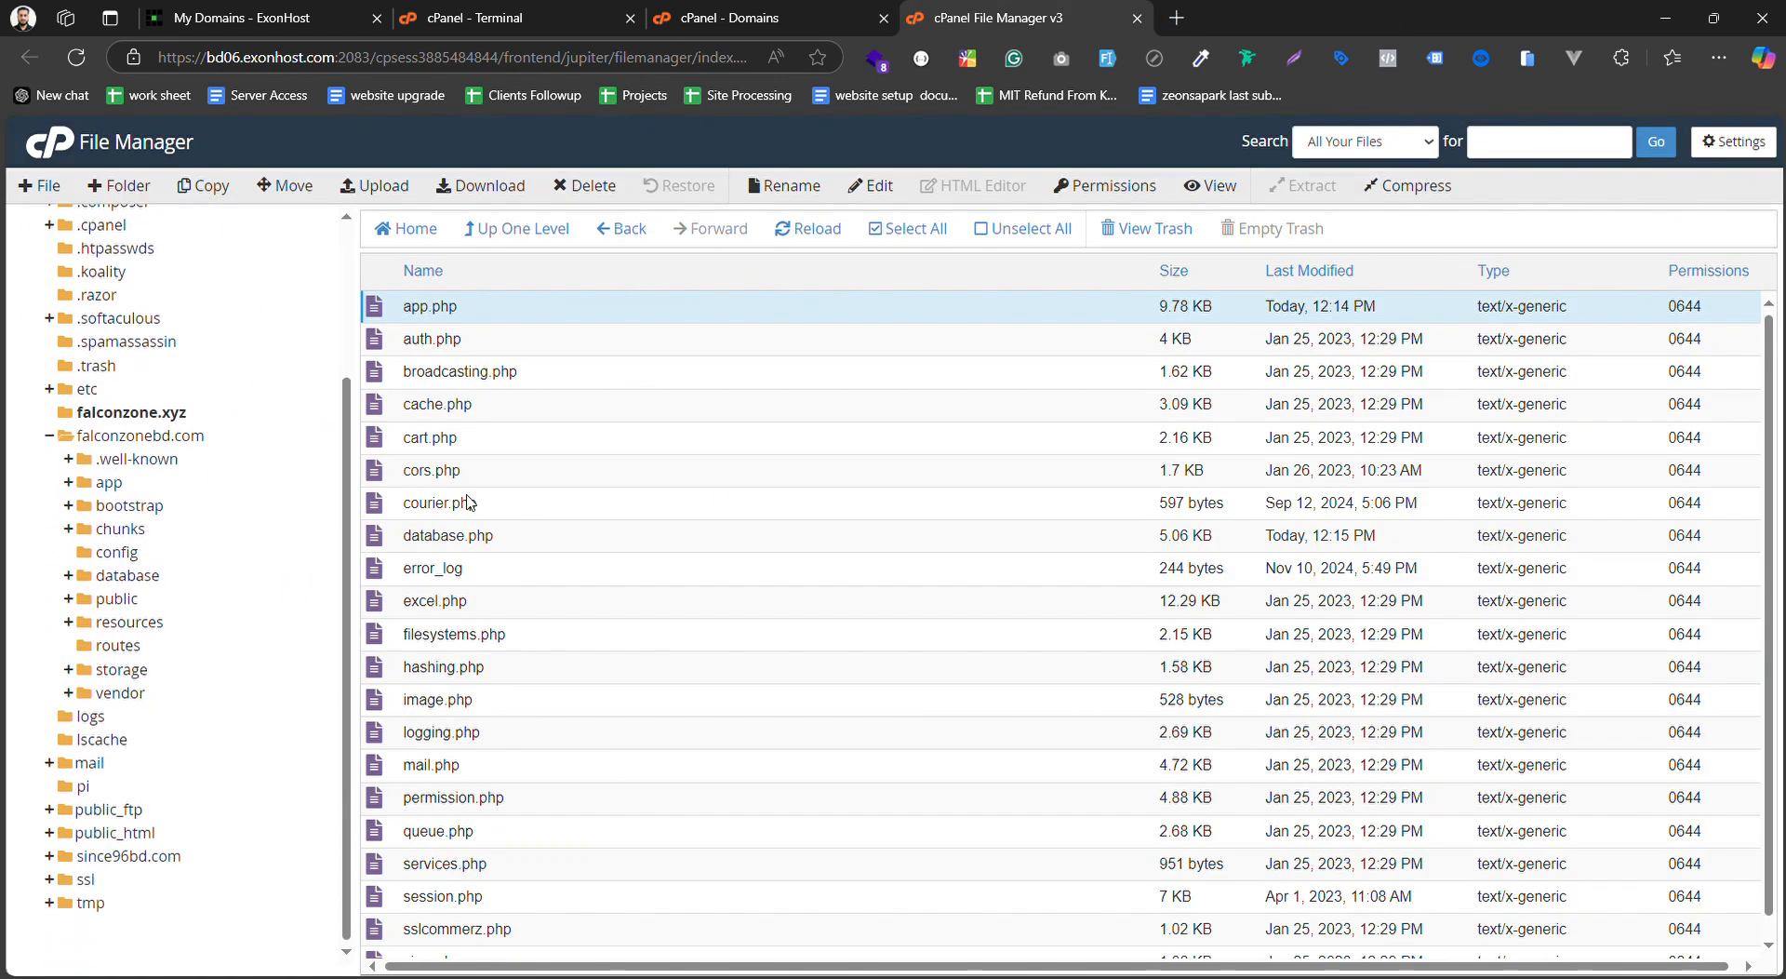